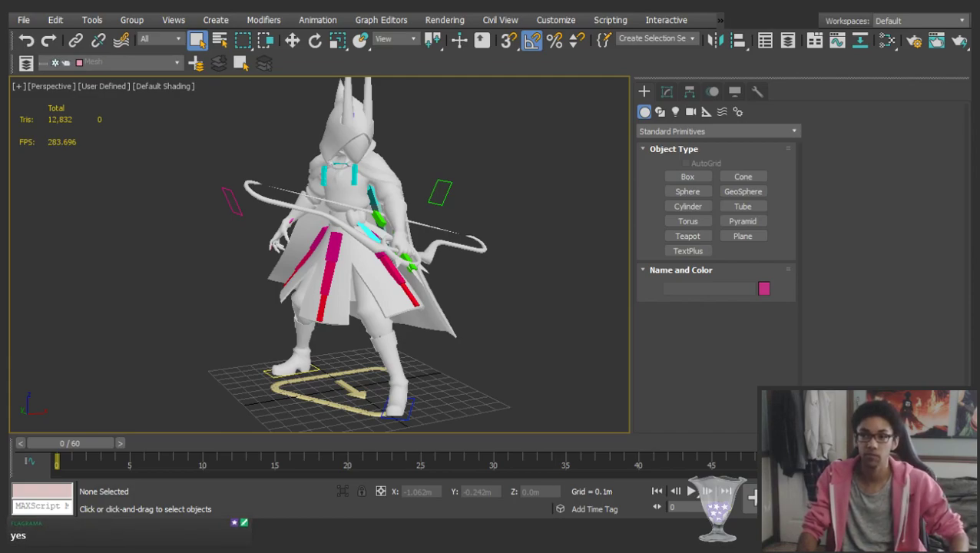
Select the right hand's IK target and display its size and display parameters
middle_drag(328, 149, 339, 158)
scroll(380, 190, down, 1)
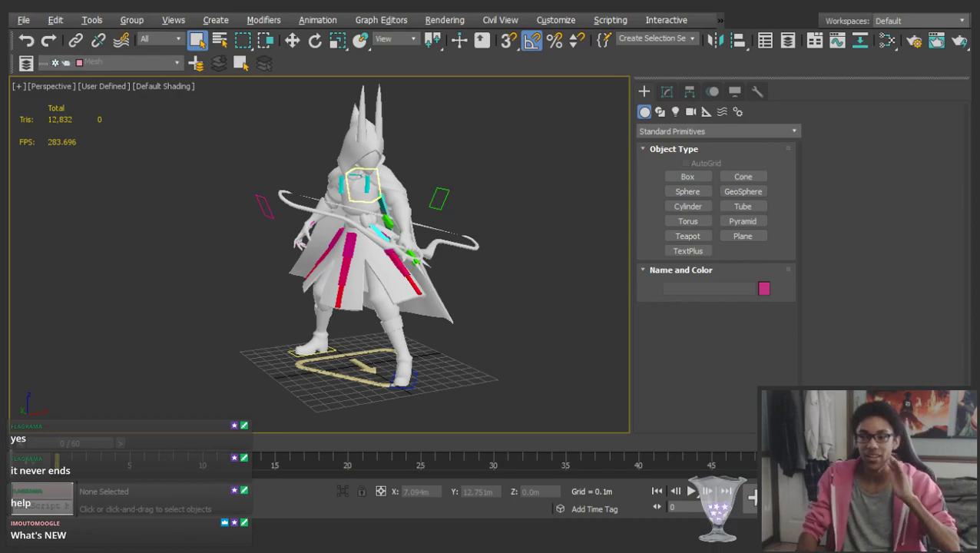
scroll(358, 201, up, 3)
alt+middle_drag(358, 201, 477, 206)
scroll(330, 167, down, 3)
scroll(287, 208, up, 4)
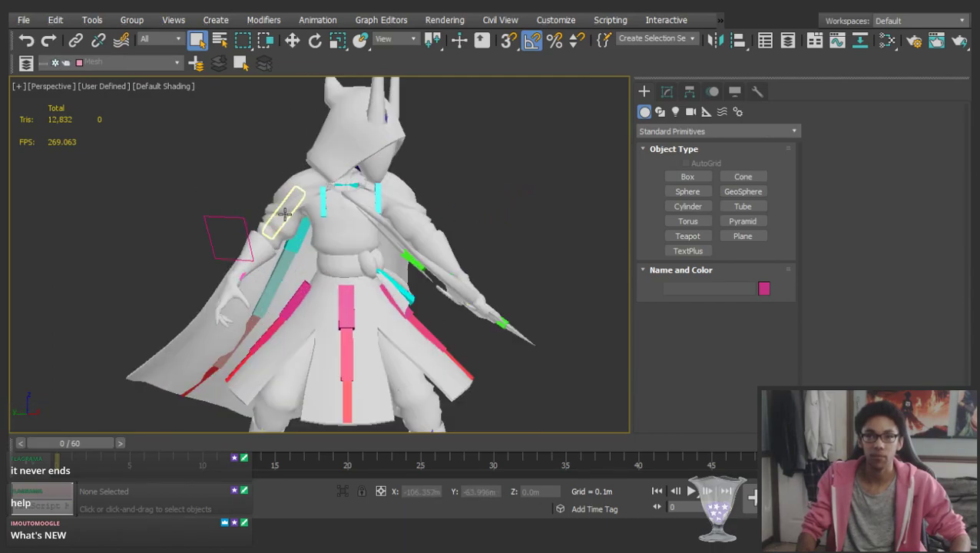
alt+middle_drag(345, 270, 280, 180)
click(180, 215)
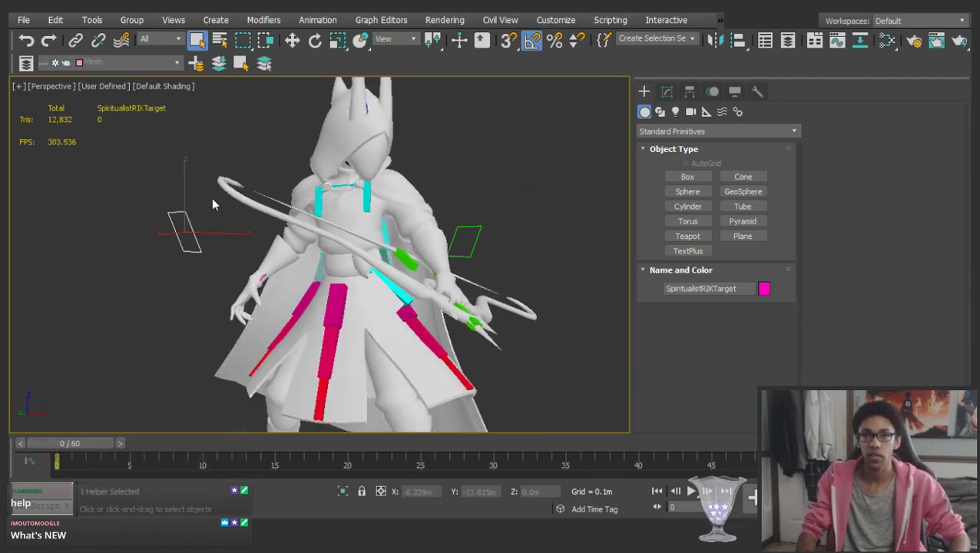
click(666, 91)
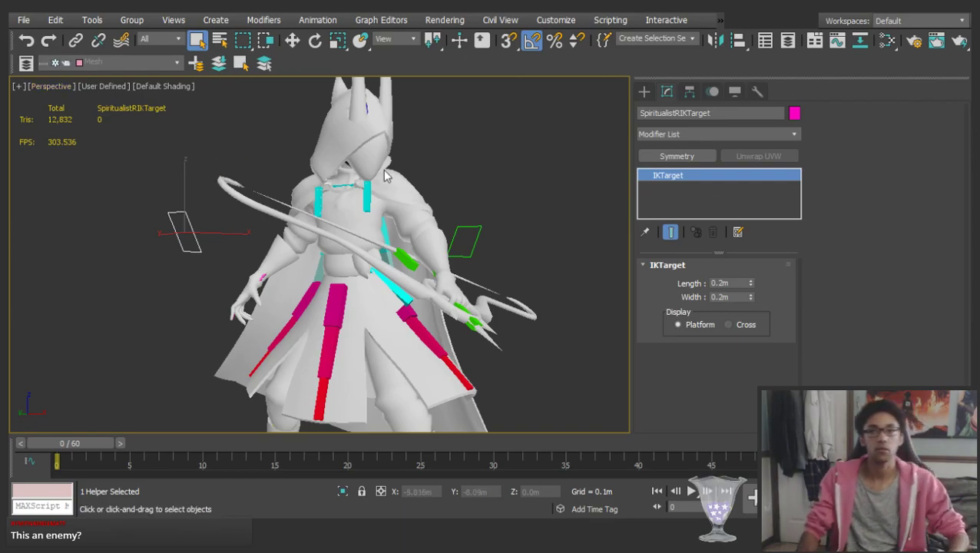
alt+middle_drag(375, 215, 360, 218)
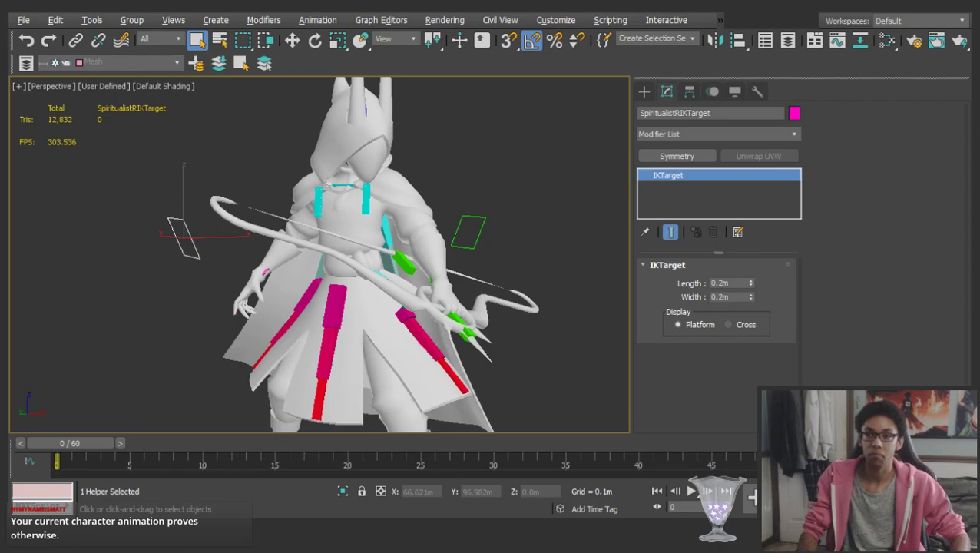
Snap the right and left hand IK targets onto the character's palms through their limb animation settings
alt+middle_drag(352, 298, 269, 204)
key(z)
scroll(372, 234, down, 5)
middle_drag(269, 203, 317, 129)
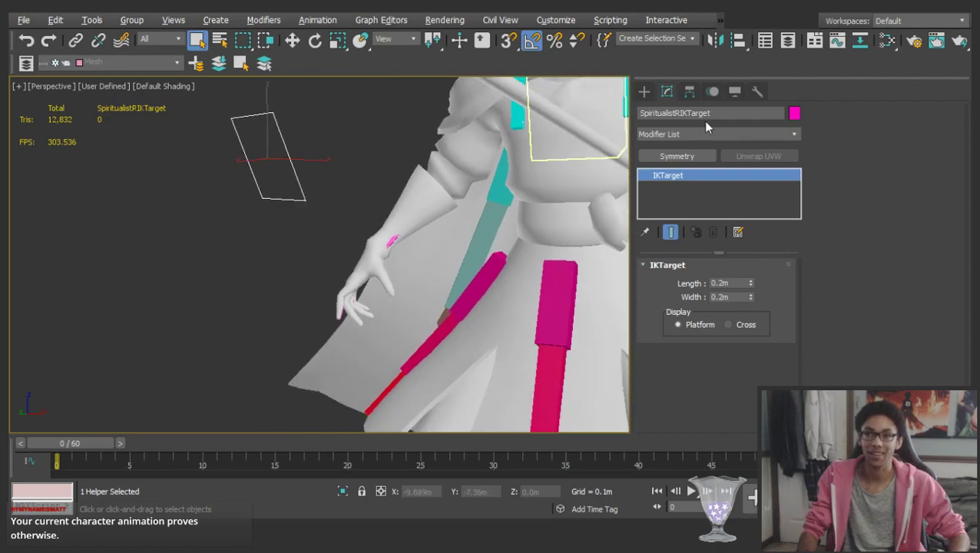
key(w)
click(712, 91)
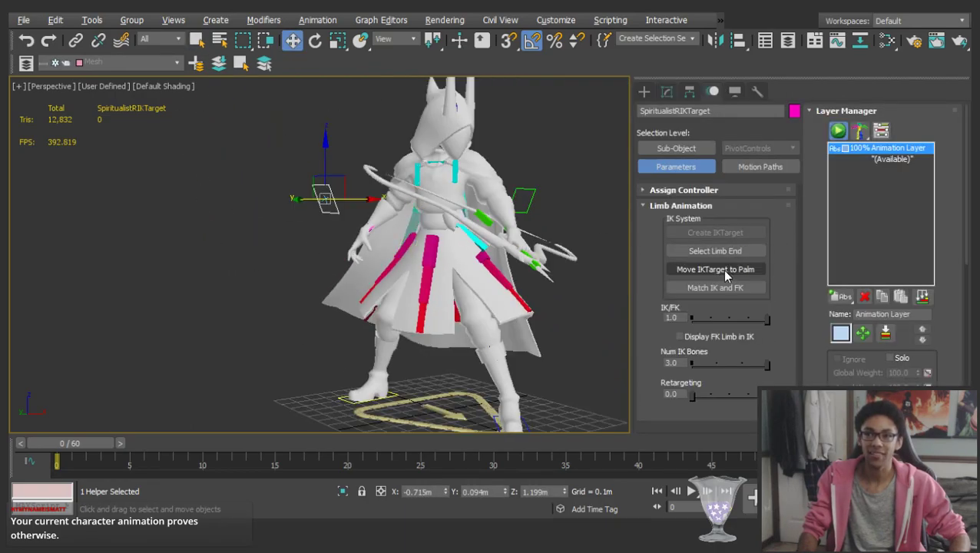
click(526, 201)
click(734, 288)
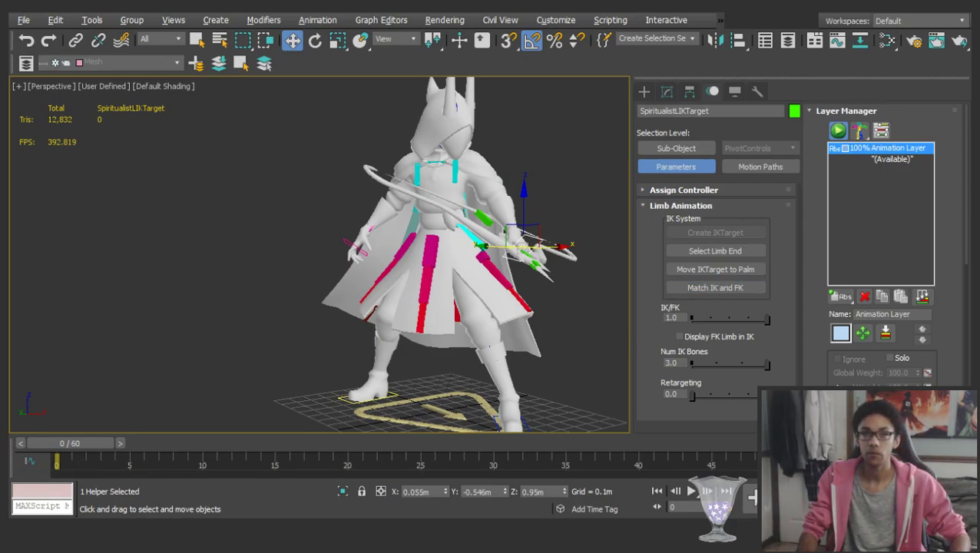
Clear the selection and turn on automatic keyframing
middle_drag(484, 247, 454, 240)
click(491, 143)
alt+middle_drag(441, 169, 470, 217)
scroll(343, 199, up, 2)
scroll(364, 209, up, 2)
alt+middle_drag(364, 209, 402, 217)
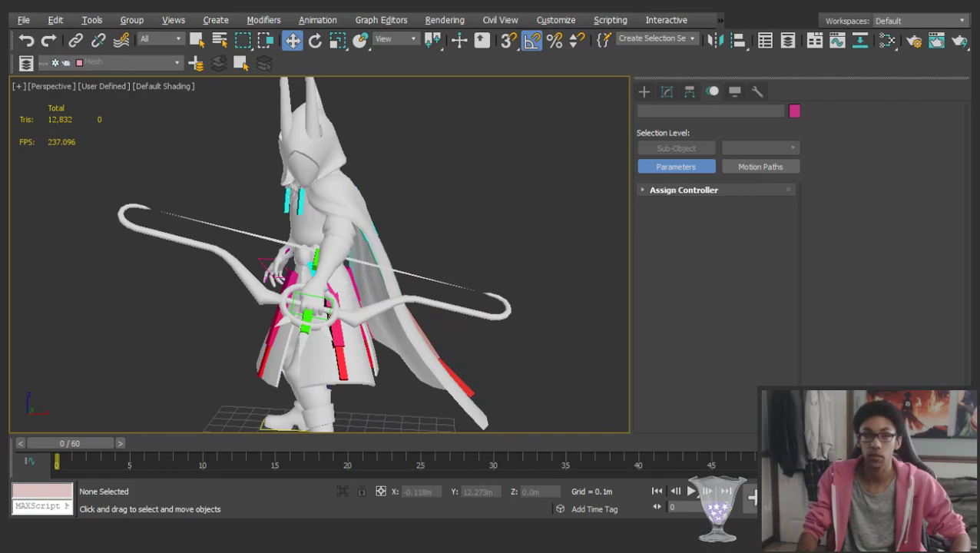
alt+middle_drag(270, 184, 394, 209)
middle_drag(280, 234, 292, 229)
click(795, 491)
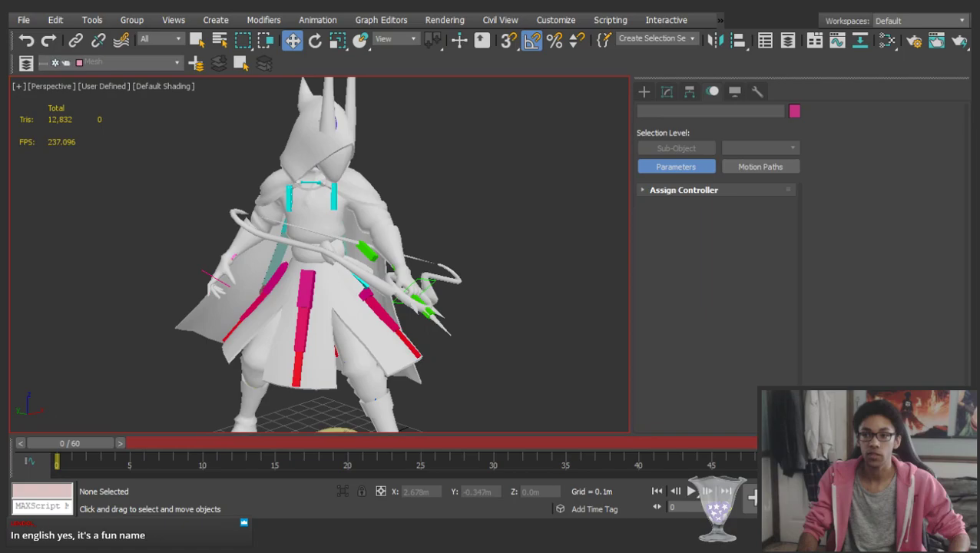
Examine the character's standing pose at frame 0 from the front, sides and back
middle_drag(445, 305, 497, 283)
key(ctrl+a)
key(z)
alt+middle_drag(406, 252, 361, 218)
click(359, 216)
scroll(293, 191, up, 5)
scroll(250, 221, down, 2)
middle_drag(225, 223, 290, 206)
mouse_move(75, 444)
mouse_down()
mouse_move(113, 445)
mouse_move(72, 444)
mouse_up()
alt+middle_drag(233, 301, 451, 211)
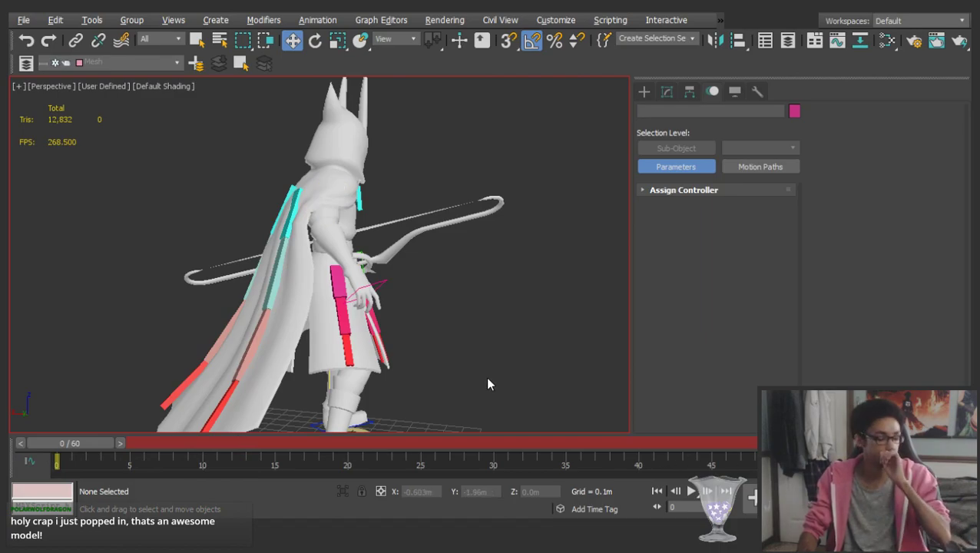
alt+middle_drag(345, 229, 288, 210)
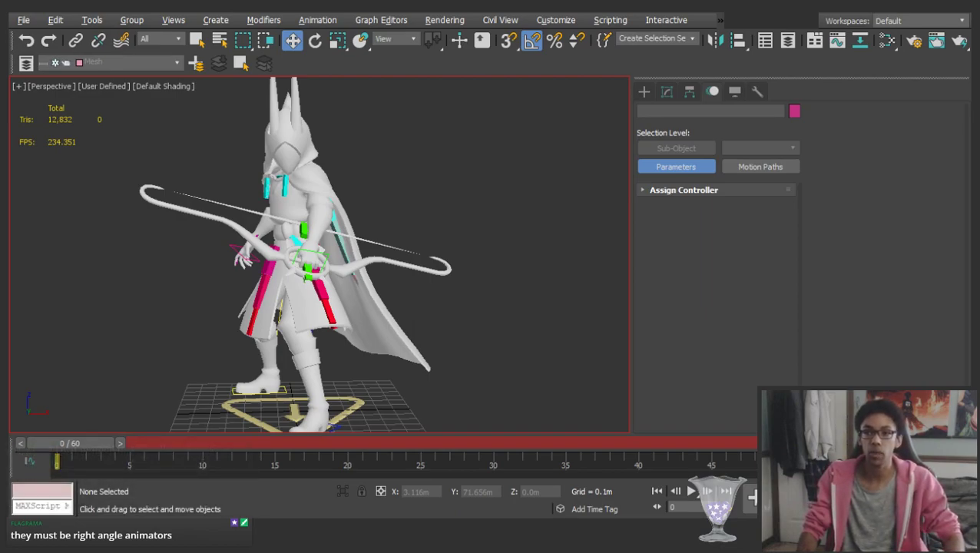
mouse_move(298, 194)
alt+middle_down()
mouse_move(285, 198)
mouse_move(343, 196)
mouse_move(305, 200)
alt+middle_up()
middle_drag(305, 200, 352, 190)
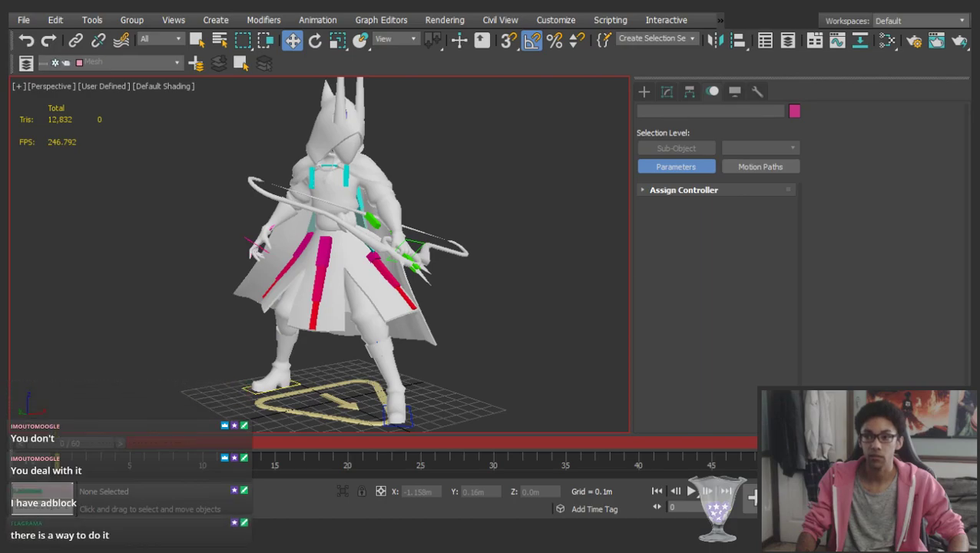
Select the entire rig, key its starting pose at frame 5, and clear the selection
middle_drag(296, 229, 415, 266)
key(ctrl+a)
drag(101, 445, 138, 445)
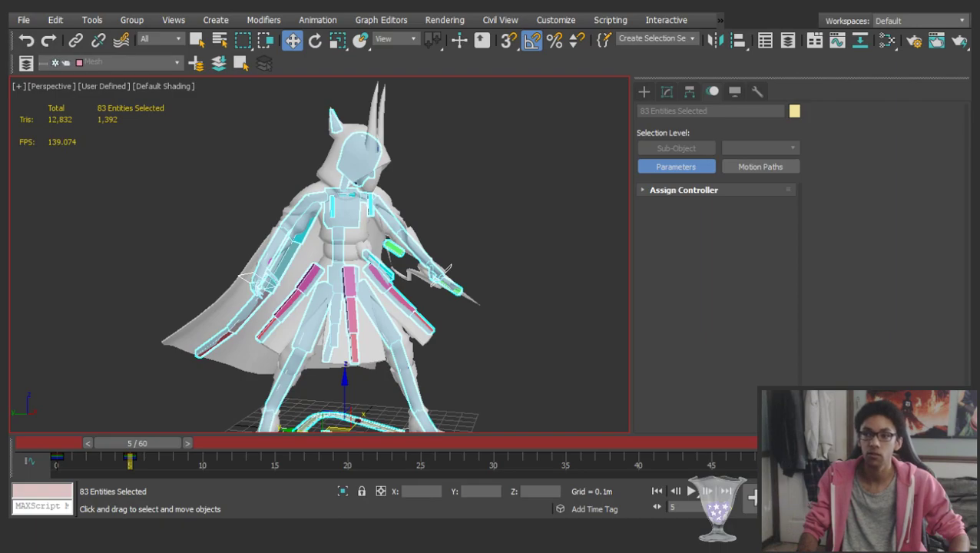
click(489, 206)
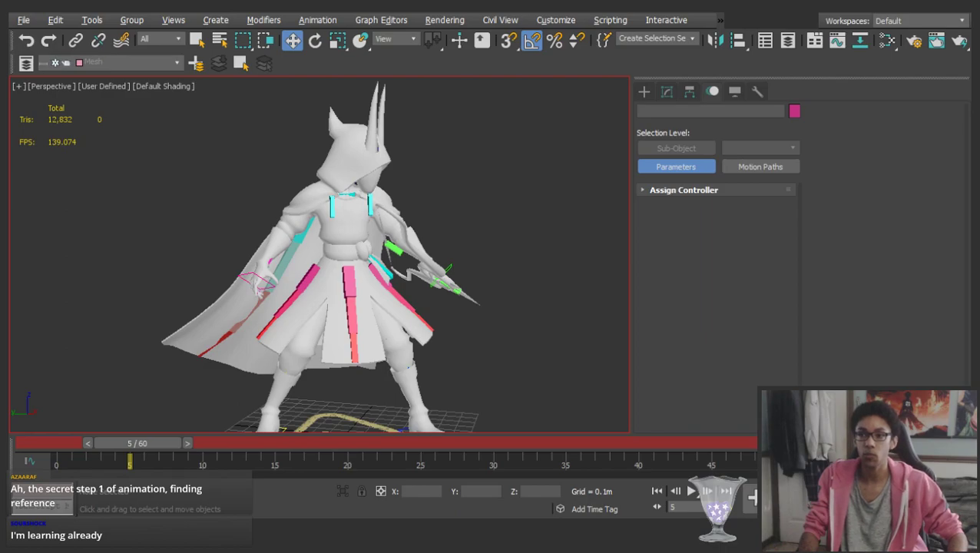
Select the left upper arm bone and rotate it about its local axis at frame 5
alt+middle_drag(369, 250, 259, 225)
click(258, 222)
key(e)
alt+middle_drag(344, 212, 430, 159)
scroll(401, 36, down, 4)
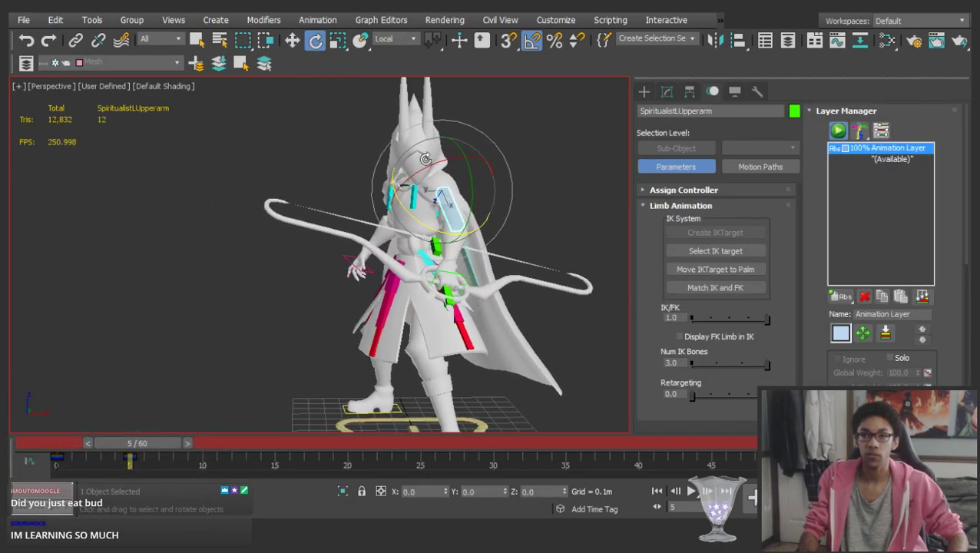
drag(445, 163, 465, 184)
Turn off angle snapping and rotate the left upper arm freely until the bow arm extends out sideways
alt+middle_drag(466, 185, 357, 247)
scroll(467, 191, up, 3)
key(a)
scroll(393, 246, down, 3)
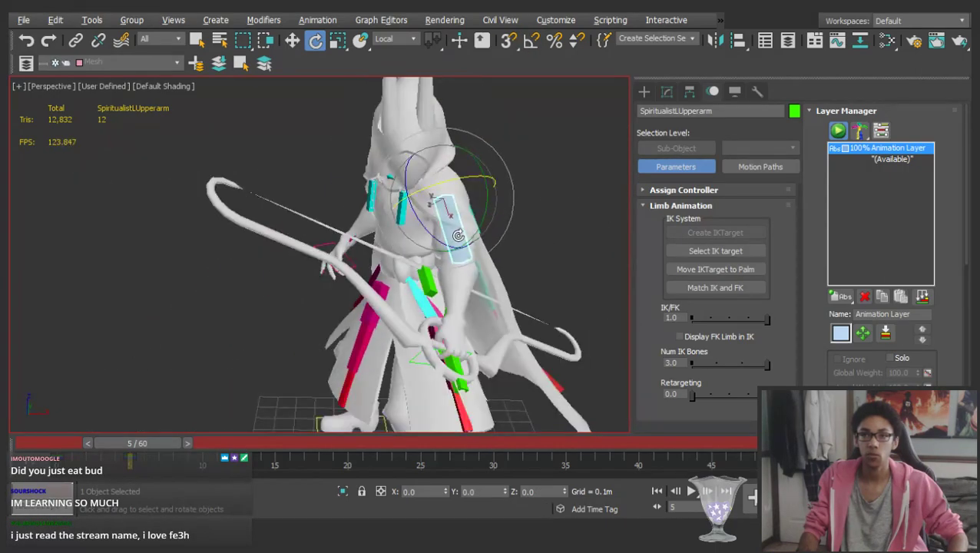
drag(429, 231, 421, 230)
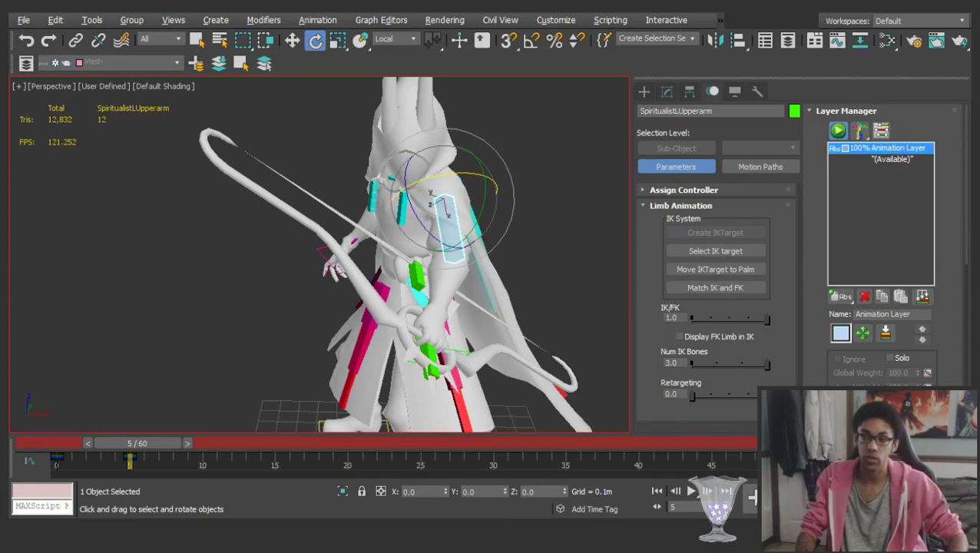
mouse_move(498, 186)
mouse_down()
mouse_move(419, 174)
mouse_move(497, 178)
mouse_up()
alt+middle_drag(496, 179, 286, 212)
scroll(453, 230, up, 3)
alt+middle_drag(458, 238, 545, 245)
scroll(545, 245, down, 4)
alt+middle_drag(415, 249, 527, 266)
Select the left hand bone and rotate it to adjust the bow's tilt
key(w)
click(527, 266)
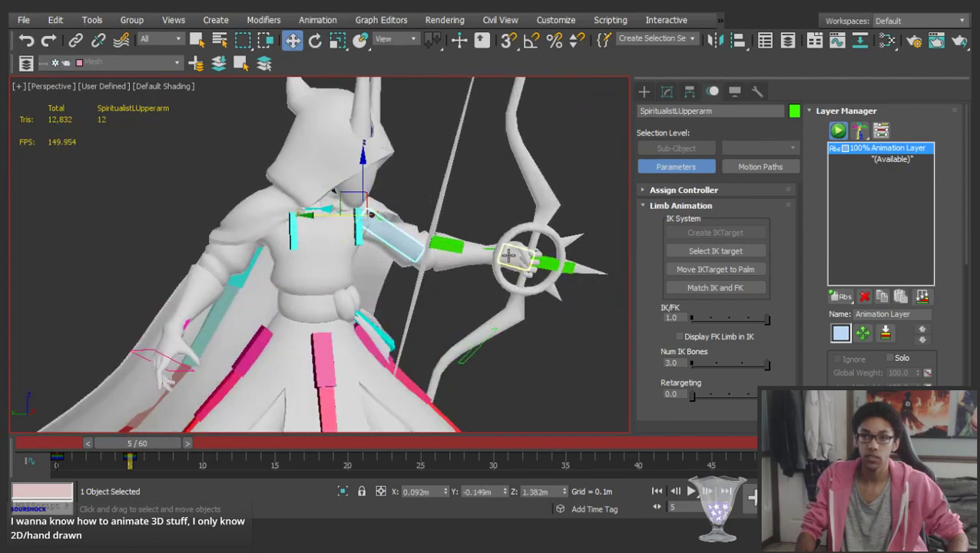
scroll(527, 266, up, 2)
key(e)
drag(495, 231, 501, 206)
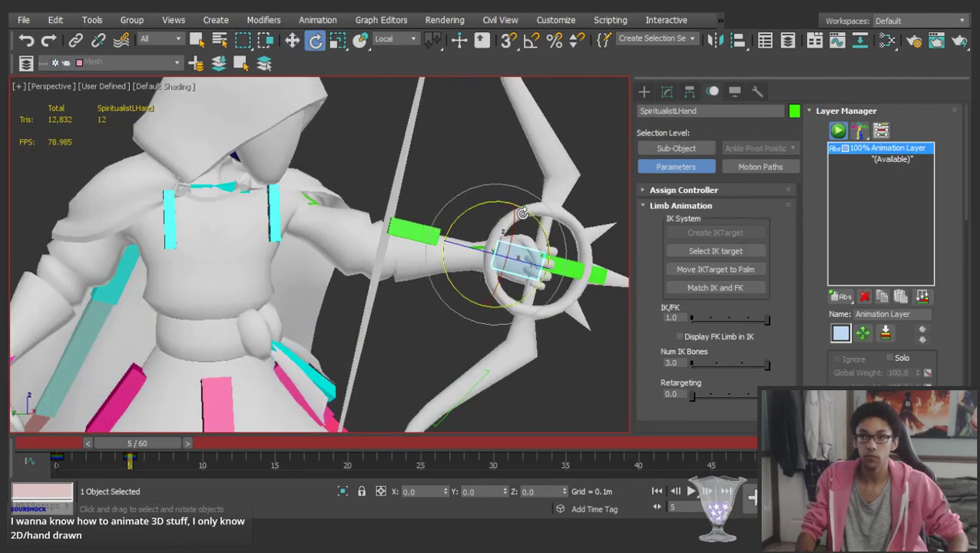
Move the left hand by about -0.029 m in Y and 0.055 m in Z, and display edged faces
scroll(445, 199, down, 3)
key(w)
drag(440, 198, 505, 177)
key(ctrl+z)
drag(444, 201, 454, 183)
key(F4)
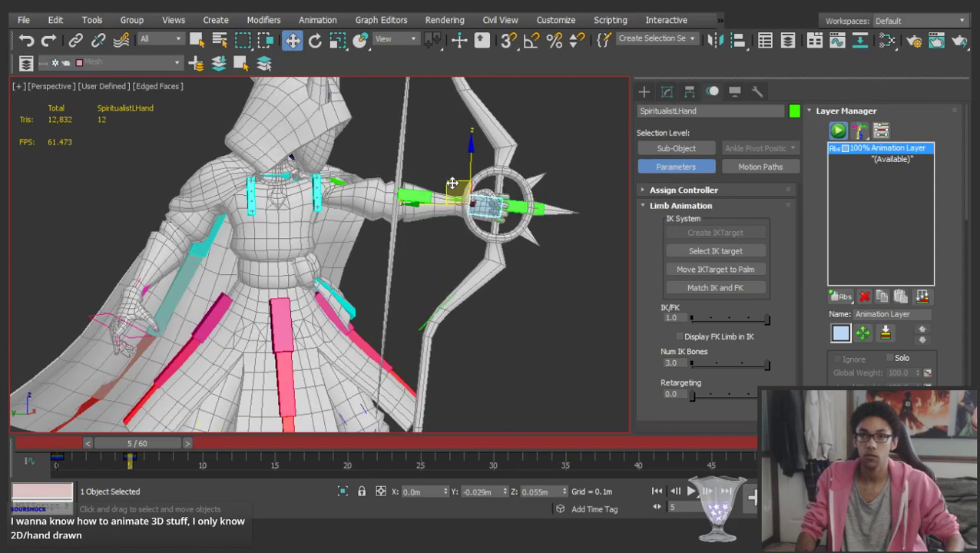
Rotate the left hand as seen from the character's side to straighten the bow
scroll(453, 217, down, 4)
alt+middle_drag(453, 216, 327, 239)
key(e)
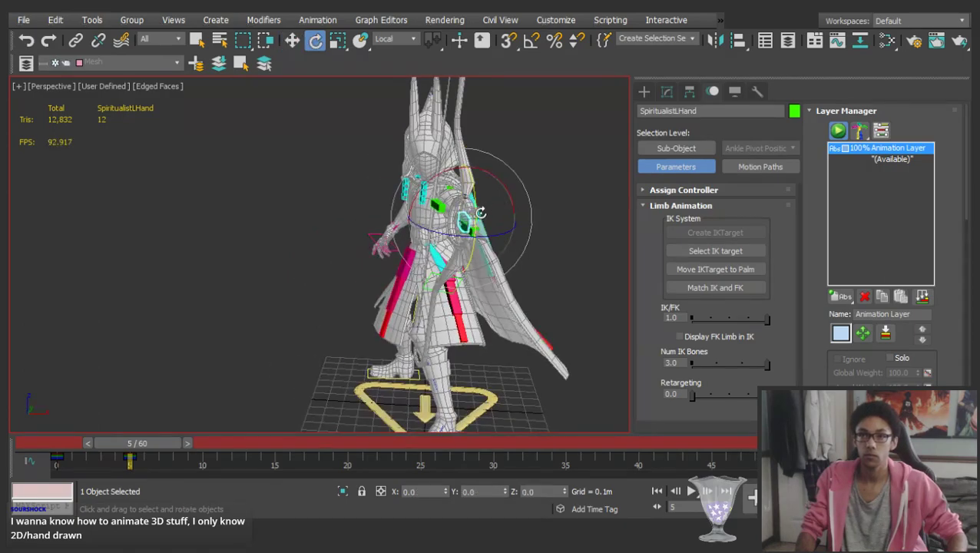
drag(501, 190, 487, 170)
scroll(466, 206, up, 4)
Rotate the left weapon bone as seen from above to line the bow up with the arm
alt+middle_drag(465, 206, 467, 304)
click(490, 232)
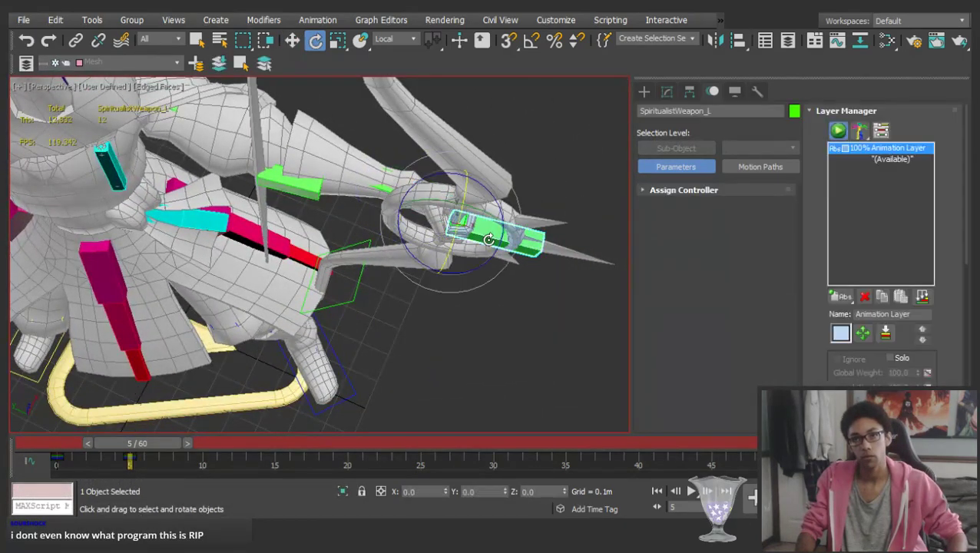
alt+middle_drag(490, 233, 479, 238)
drag(466, 273, 500, 276)
click(503, 301)
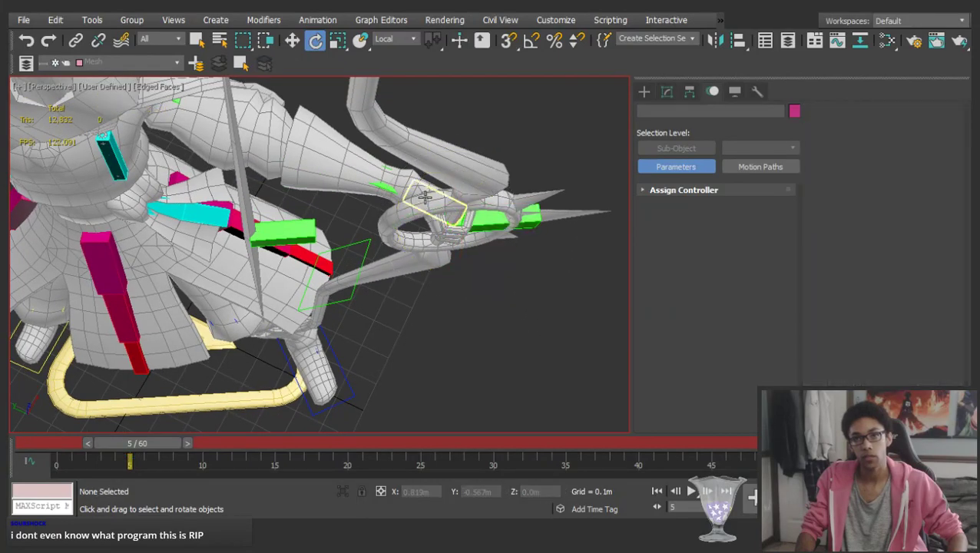
Reselect the left weapon bone, refine the bow's rotation in the hand, and clear the selection
click(434, 205)
scroll(434, 206, down, 4)
alt+middle_drag(433, 206, 438, 223)
click(452, 237)
click(458, 211)
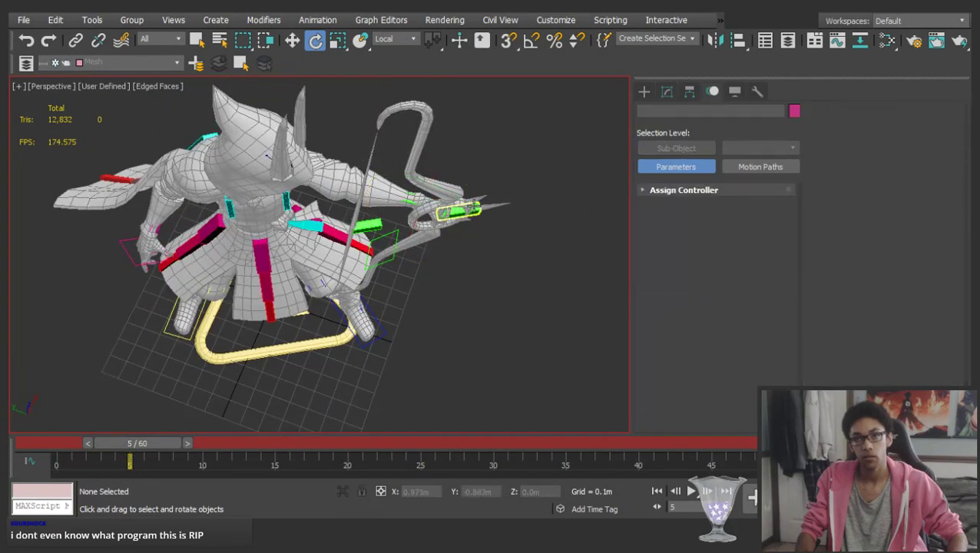
scroll(455, 214, up, 4)
drag(424, 251, 485, 278)
click(485, 278)
Move the left hand to about X 0.131 m, Y -0.648 m, Z 1.311 m
click(417, 195)
scroll(417, 195, down, 4)
alt+middle_drag(417, 195, 326, 207)
key(w)
mouse_move(307, 206)
mouse_down()
mouse_move(297, 227)
mouse_move(369, 230)
mouse_move(315, 215)
mouse_up()
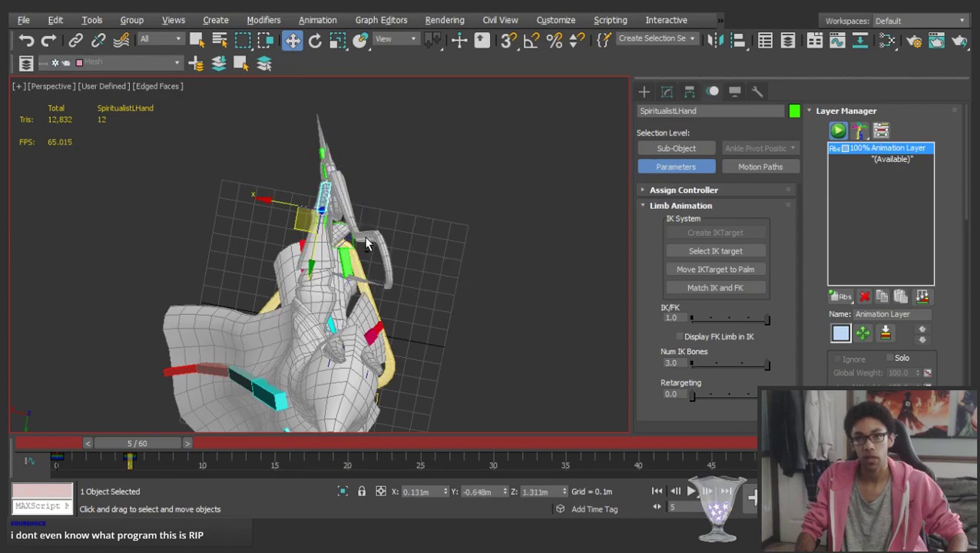
alt+middle_drag(314, 214, 223, 158)
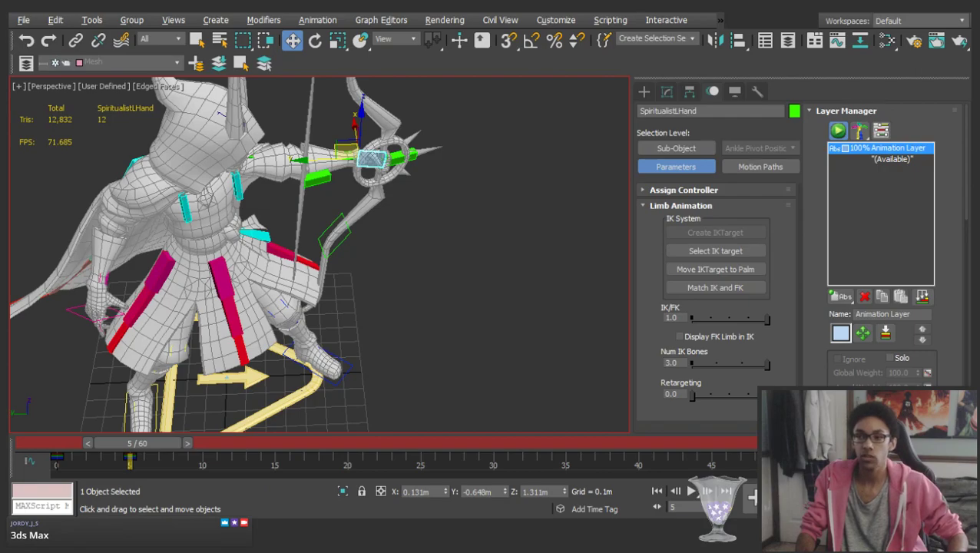
Nudge the left hand slightly in the horizontal plane while viewing the extended arm from above
alt+middle_drag(276, 196, 251, 189)
scroll(301, 140, up, 3)
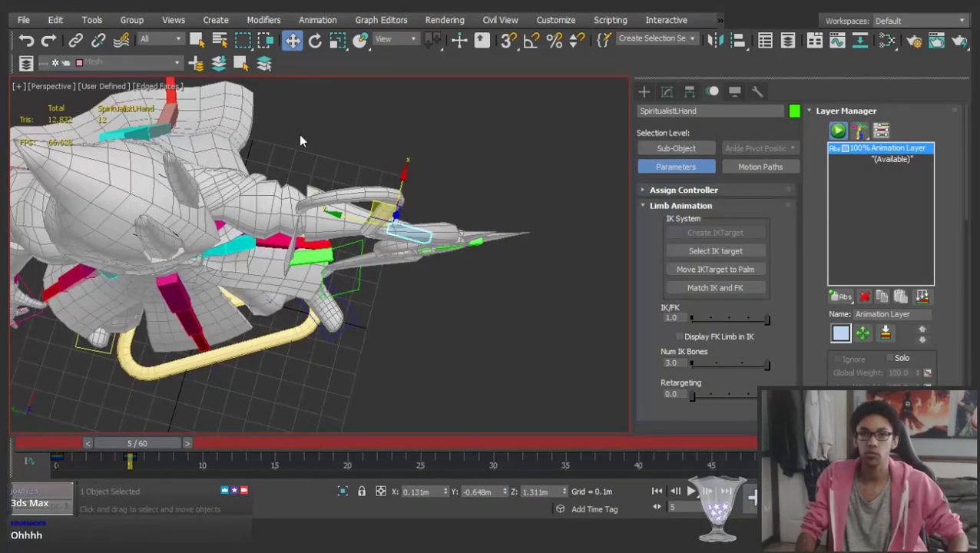
alt+middle_drag(293, 212, 311, 228)
drag(371, 183, 370, 201)
Reframe the whole character in the perspective view with nothing selected
middle_drag(222, 257, 330, 124)
middle_drag(283, 208, 293, 149)
scroll(291, 152, down, 3)
click(283, 200)
key(e)
alt+middle_drag(282, 200, 352, 226)
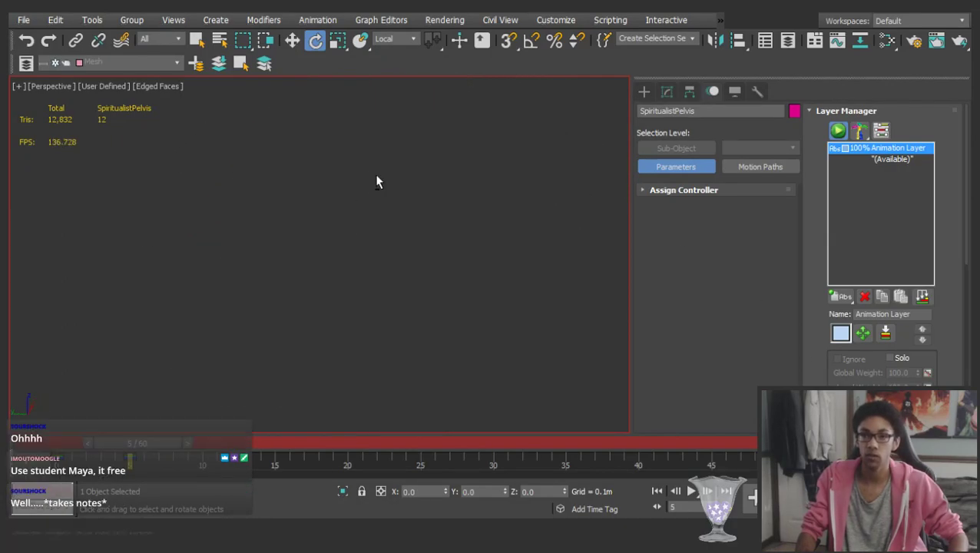
click(354, 204)
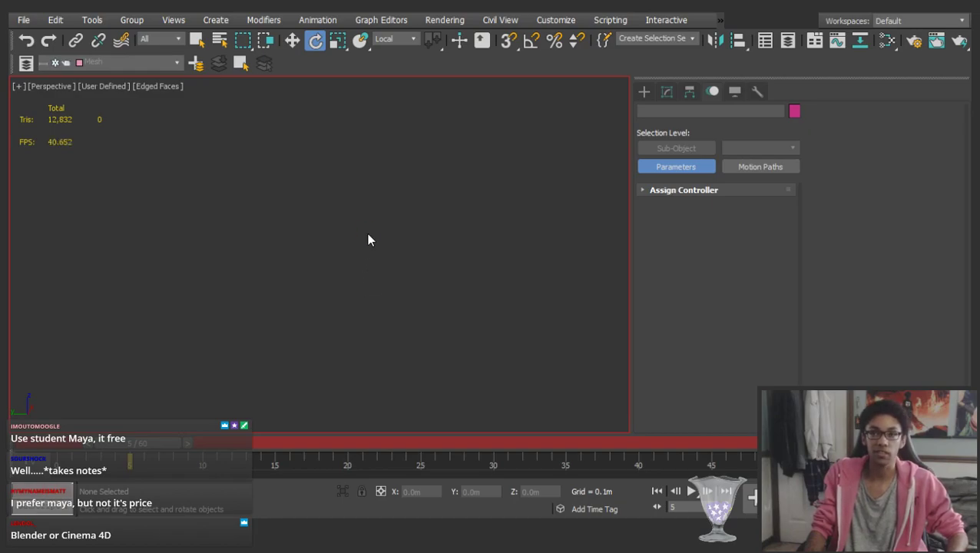
key(f)
key(p)
key(z)
alt+middle_drag(278, 200, 400, 230)
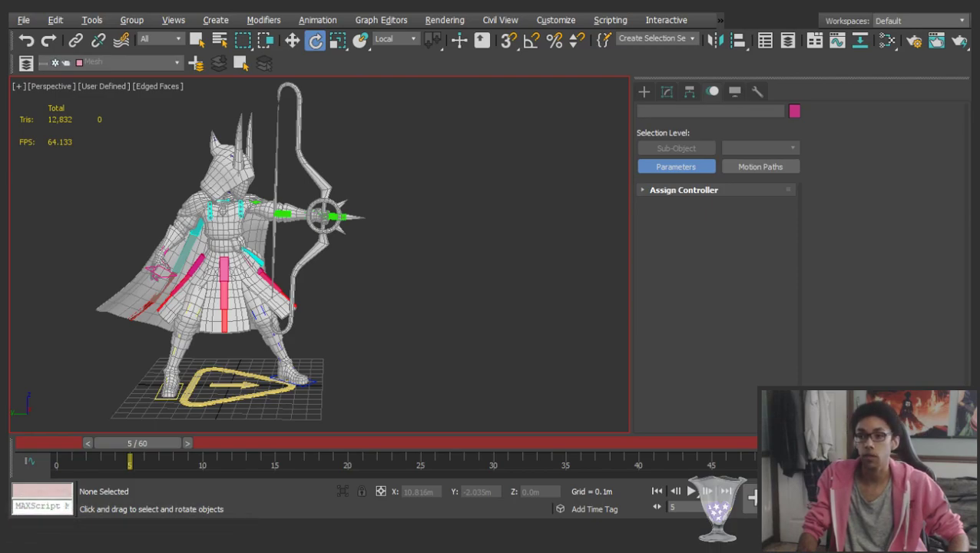
Examine the extended bow arm and the pelvis from several angles at frame 5
scroll(369, 253, up, 5)
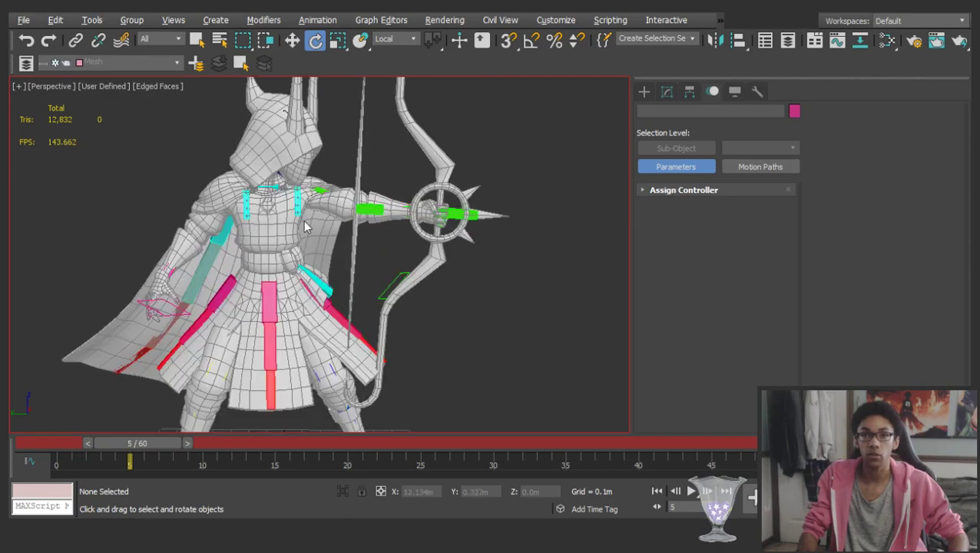
click(314, 184)
scroll(314, 186, up, 3)
alt+middle_drag(309, 202, 390, 201)
scroll(389, 202, up, 4)
scroll(390, 201, down, 5)
scroll(346, 261, down, 2)
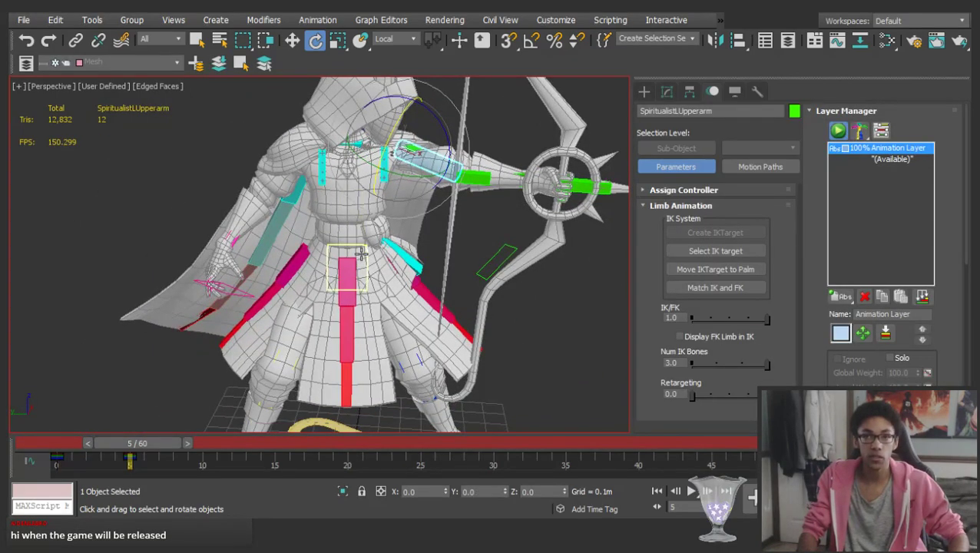
click(346, 265)
scroll(328, 277, down, 3)
scroll(328, 276, down, 2)
alt+middle_drag(328, 277, 246, 269)
scroll(369, 261, up, 3)
alt+middle_drag(461, 192, 505, 129)
click(506, 129)
Select the left hand bone and rotate it slightly around the bow grip
scroll(471, 206, up, 2)
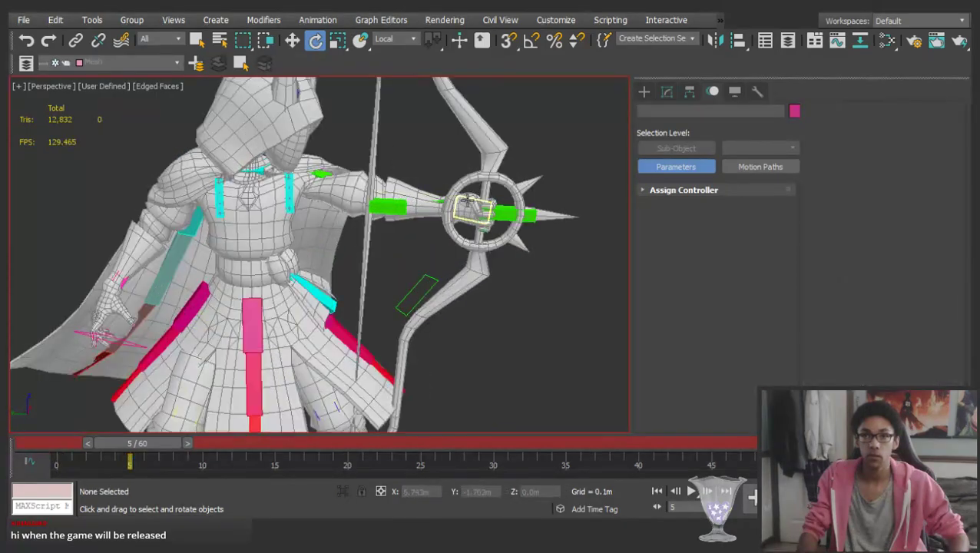
scroll(472, 205, up, 4)
click(473, 205)
drag(441, 184, 435, 177)
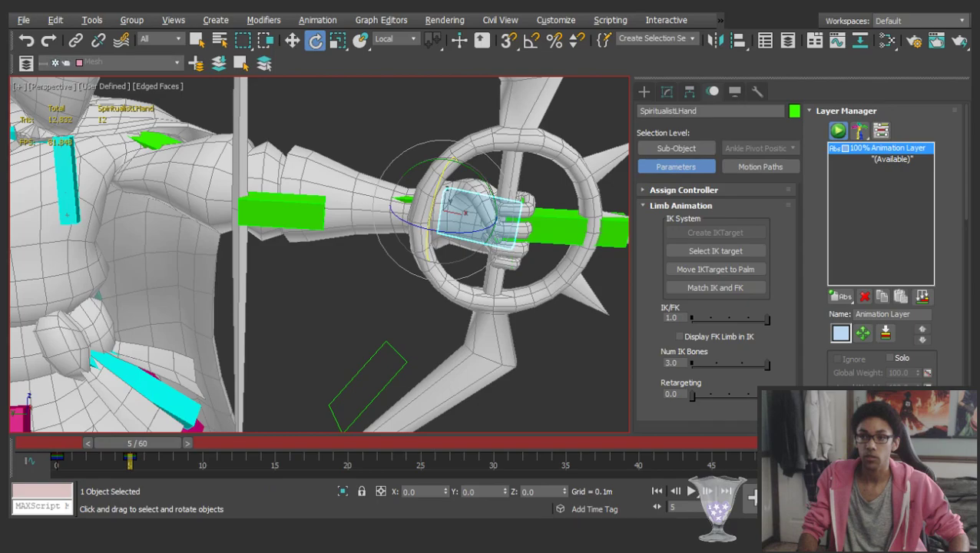
Unfreeze the Mesh layer and clear the selection with the whole character in view
scroll(385, 234, down, 10)
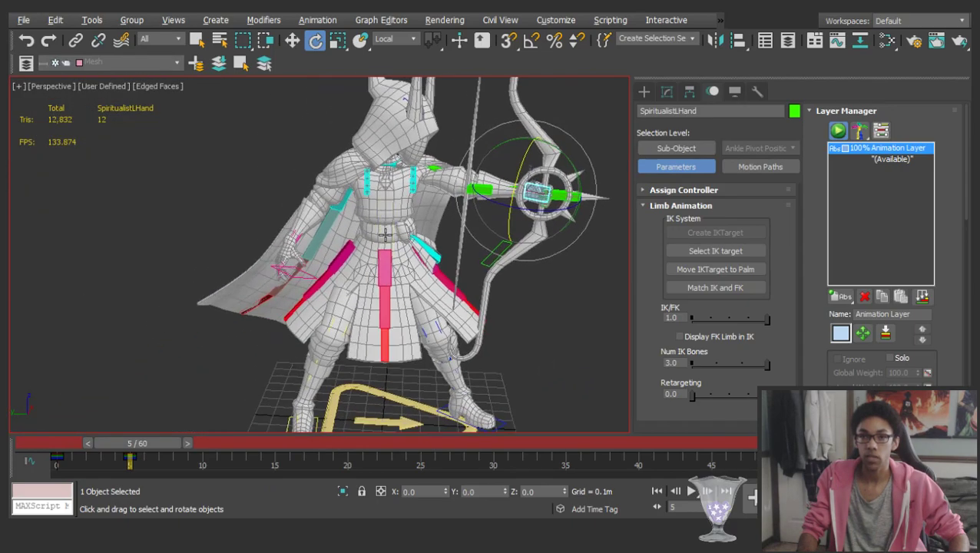
scroll(386, 235, down, 5)
alt+middle_drag(385, 234, 363, 212)
scroll(364, 212, up, 5)
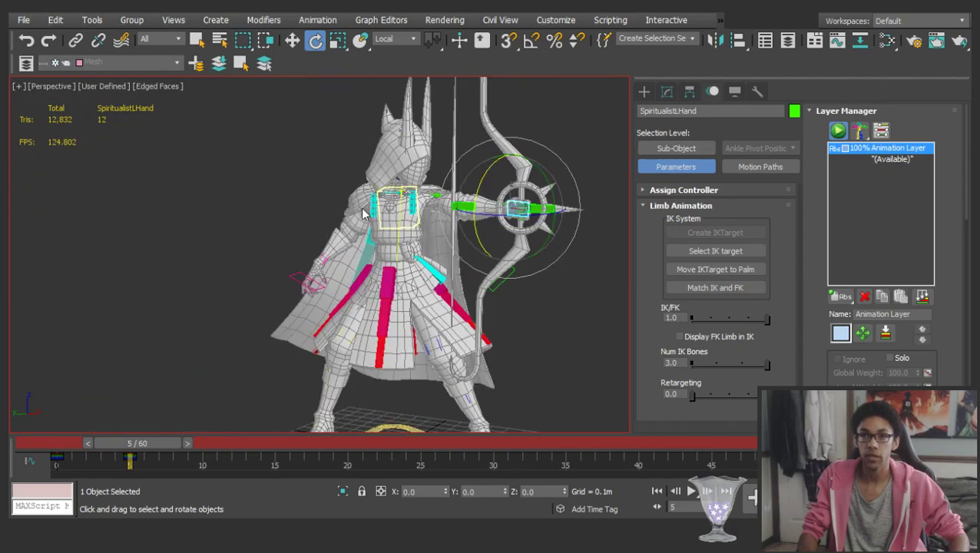
click(229, 154)
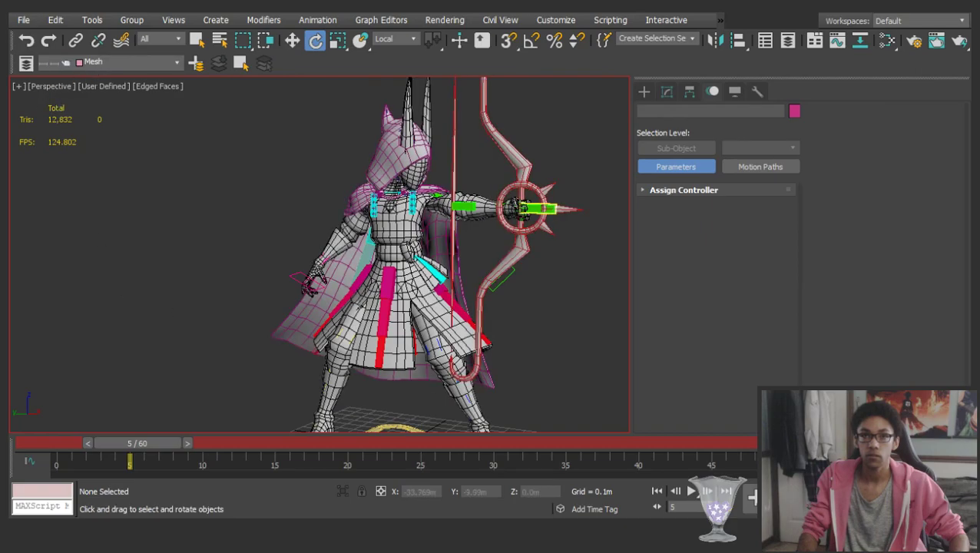
Switch off the Skin modifier on the body mesh and examine the unskinned mesh against the posed rig
click(400, 322)
key(w)
click(667, 92)
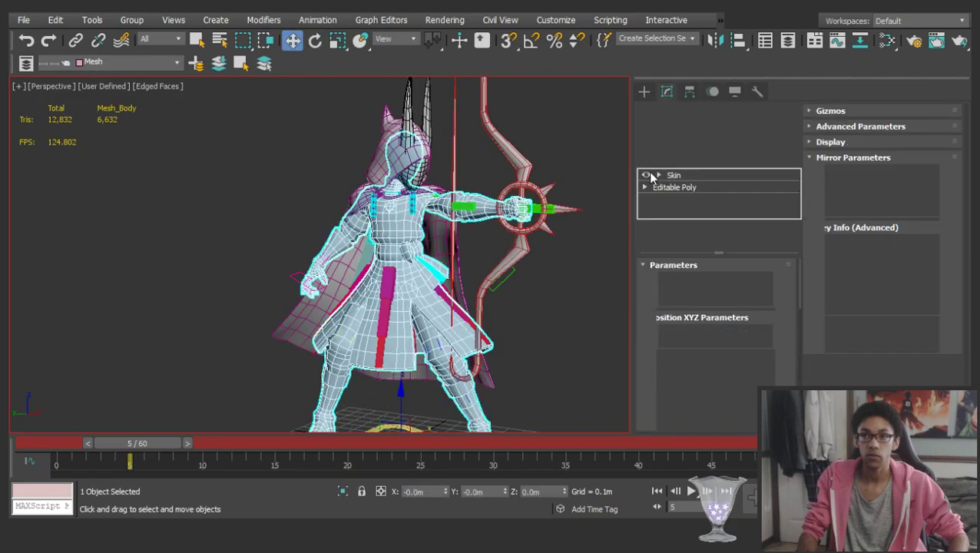
click(646, 175)
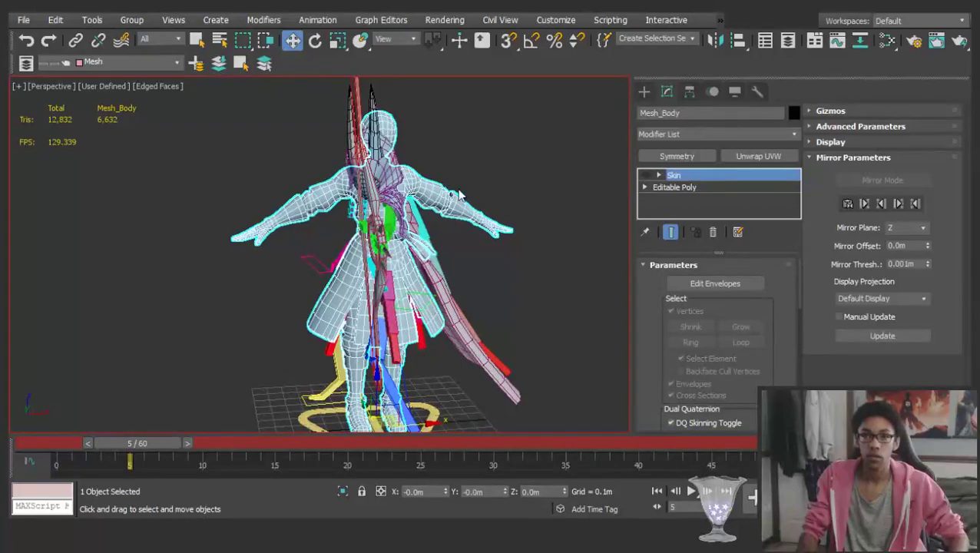
alt+middle_drag(328, 227, 557, 211)
scroll(557, 211, up, 2)
alt+middle_drag(453, 201, 464, 262)
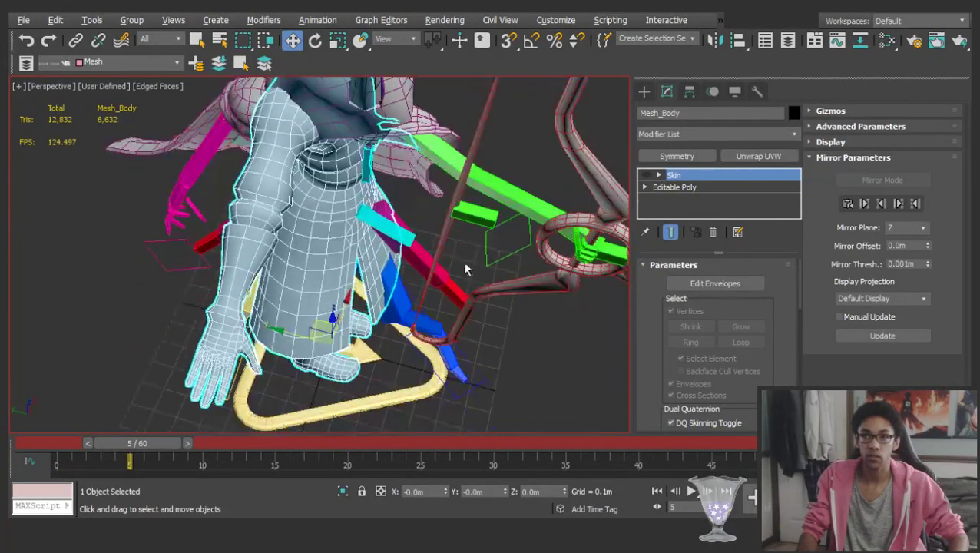
Switch the body mesh's Skin modifier back on and deselect the mesh
click(645, 187)
click(645, 187)
click(645, 175)
click(536, 284)
click(540, 361)
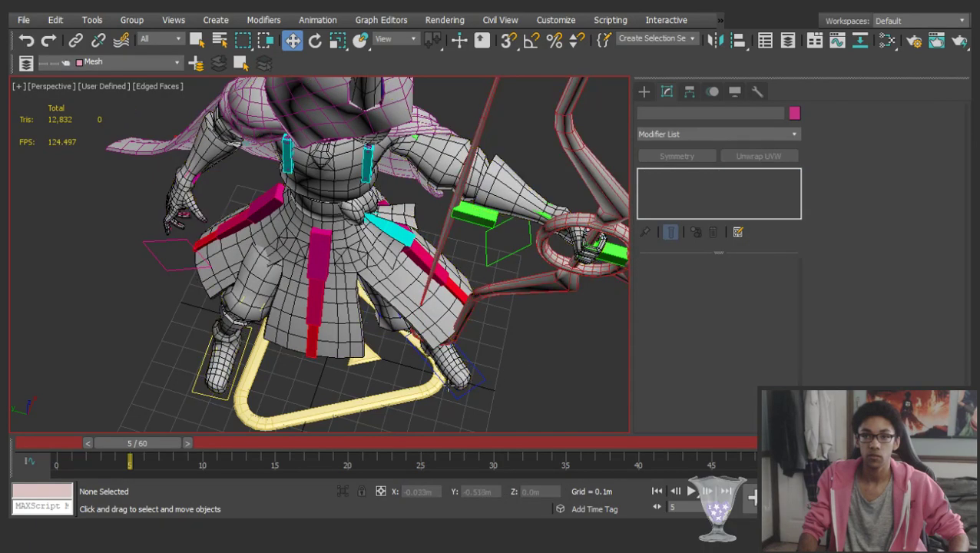
Select the rig's triangular root helper, put the rig in setup mode, and deselect it
click(338, 414)
click(712, 92)
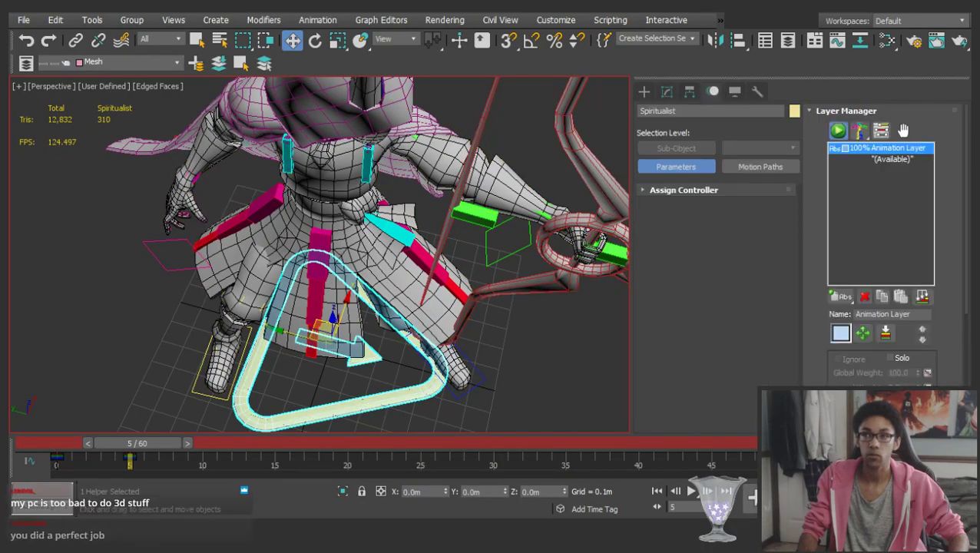
click(837, 131)
alt+middle_drag(468, 221, 530, 384)
click(479, 199)
scroll(338, 164, up, 4)
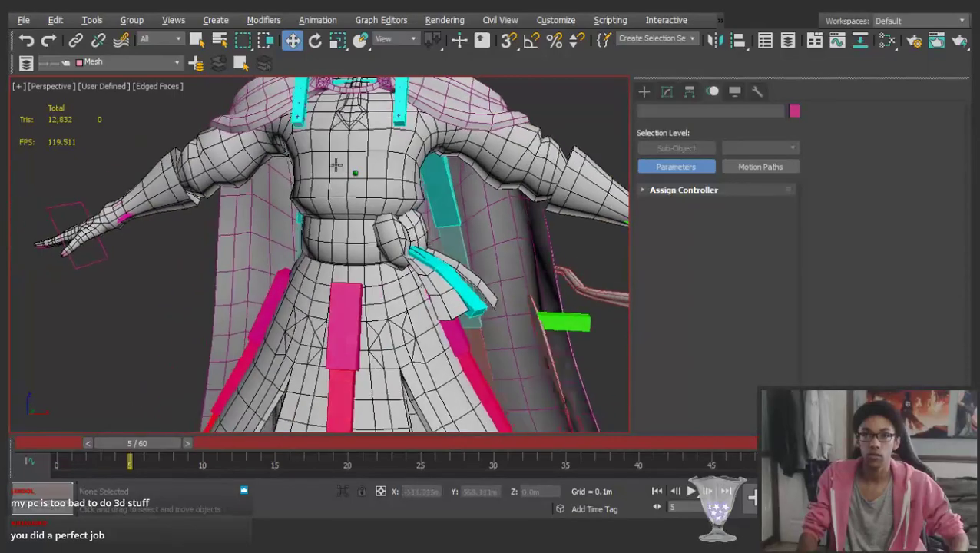
Examine the bones inside the body mesh in wireframe display, then return to edged-face shading
scroll(338, 164, down, 5)
click(415, 202)
key(F3)
scroll(490, 220, down, 2)
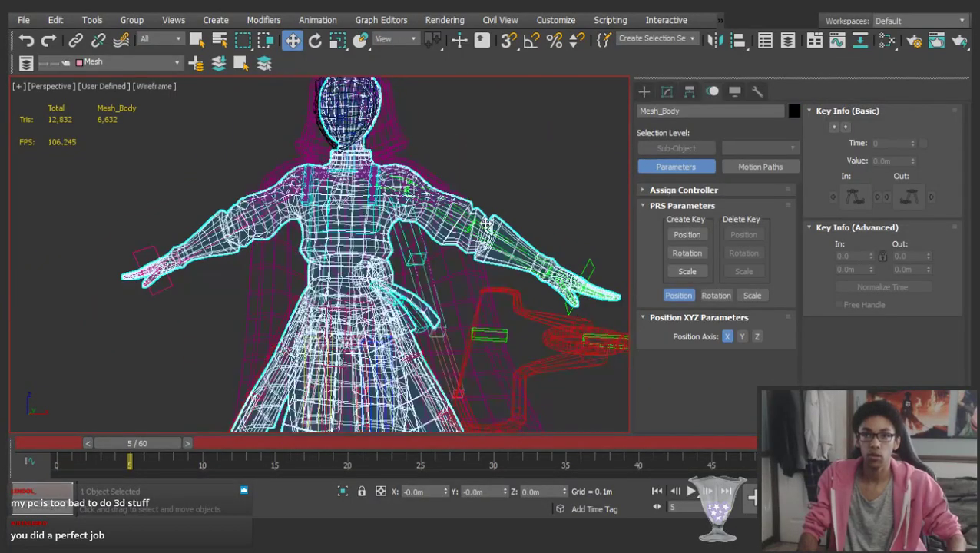
click(534, 164)
scroll(491, 209, down, 3)
mouse_move(465, 206)
alt+middle_down()
mouse_move(446, 163)
mouse_move(462, 197)
alt+middle_up()
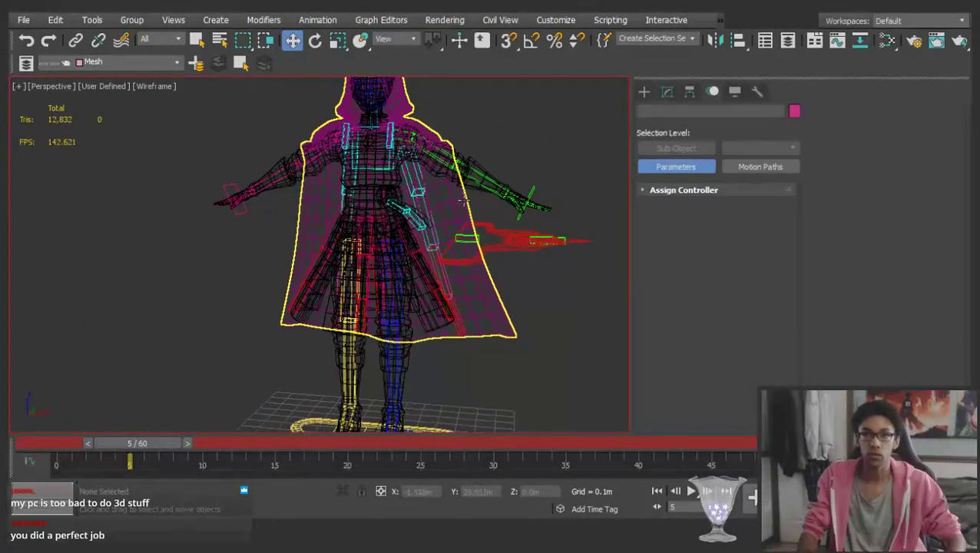
scroll(468, 153, up, 5)
key(F3)
Enter envelope editing on the body mesh's Skin modifier and inspect the left upper arm bone's vertex weights
click(460, 183)
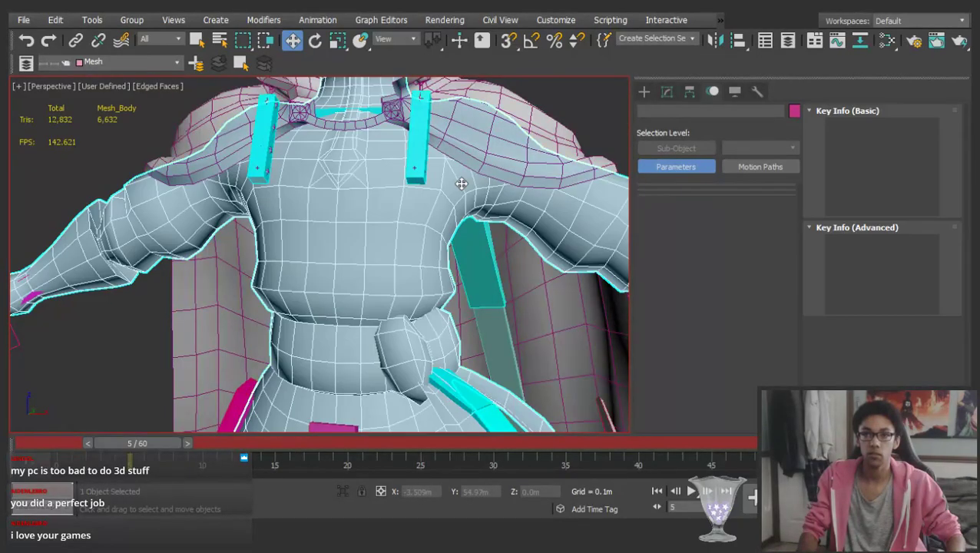
click(659, 92)
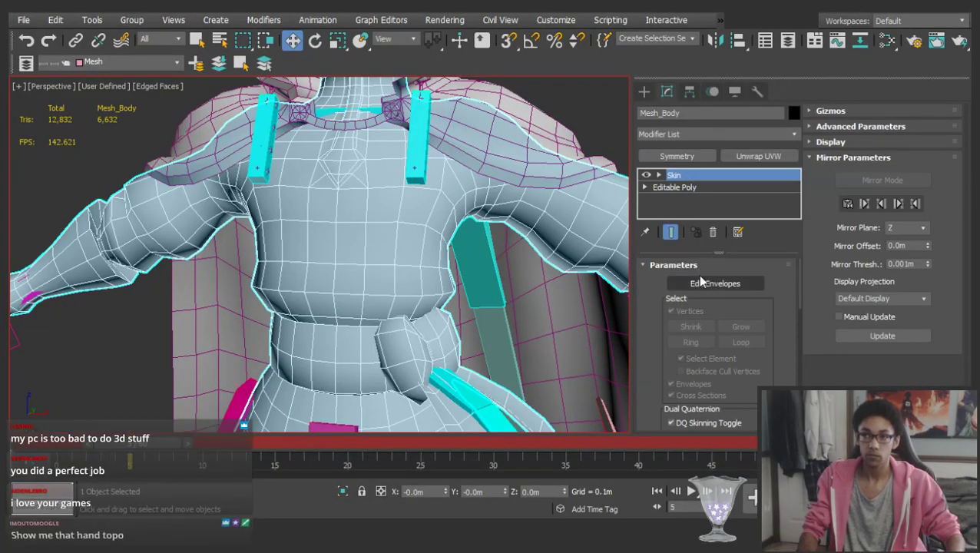
click(701, 282)
scroll(564, 194, up, 3)
click(578, 198)
scroll(577, 199, down, 3)
middle_drag(578, 199, 473, 247)
scroll(479, 192, down, 3)
scroll(506, 235, up, 3)
scroll(483, 234, down, 3)
scroll(464, 236, up, 3)
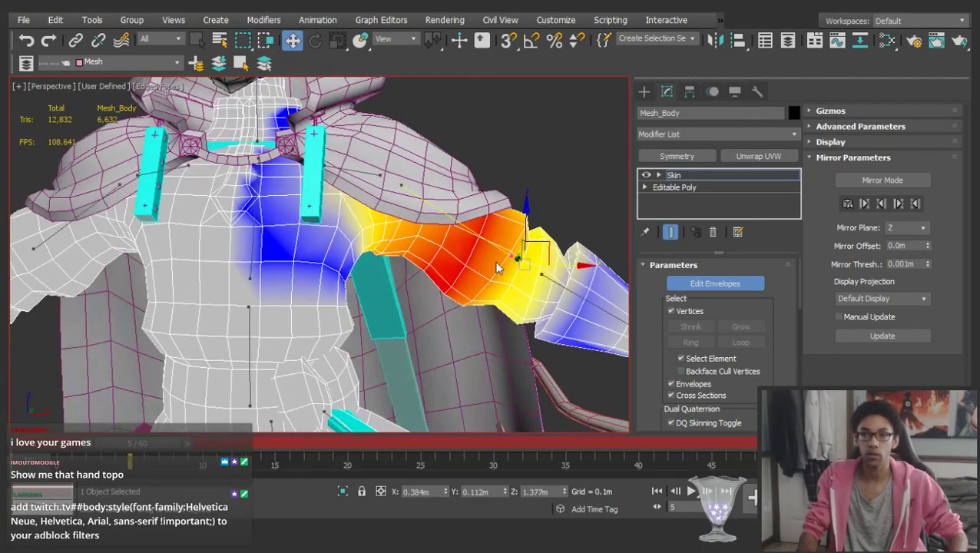
Turn off Select Element, try giving the left upper arm vertices full bone weight, and undo the weighting
click(681, 358)
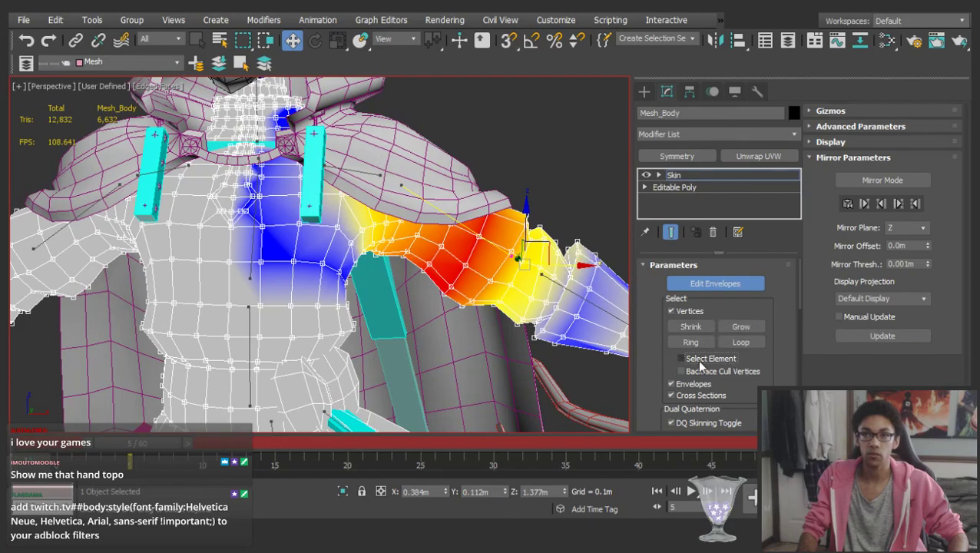
drag(536, 348, 369, 162)
middle_drag(510, 142, 509, 98)
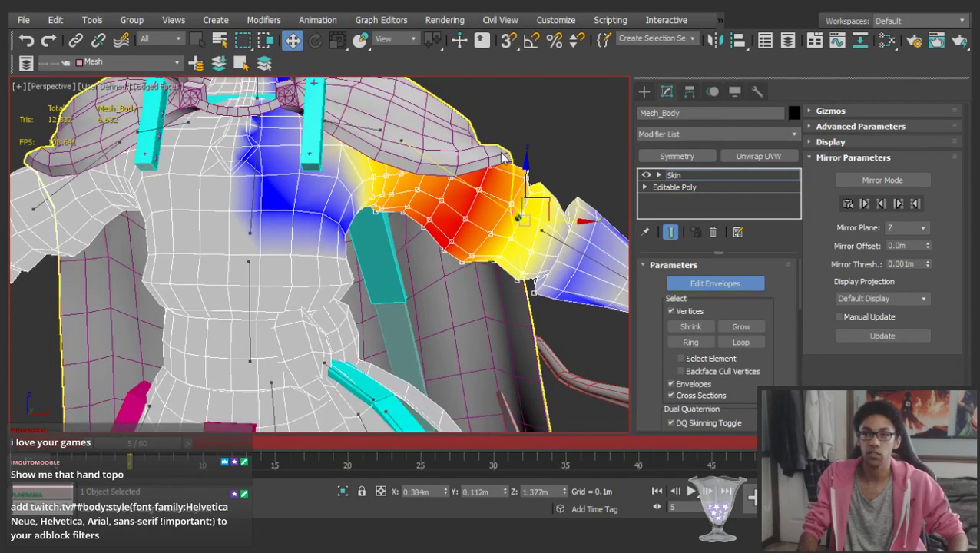
click(176, 169)
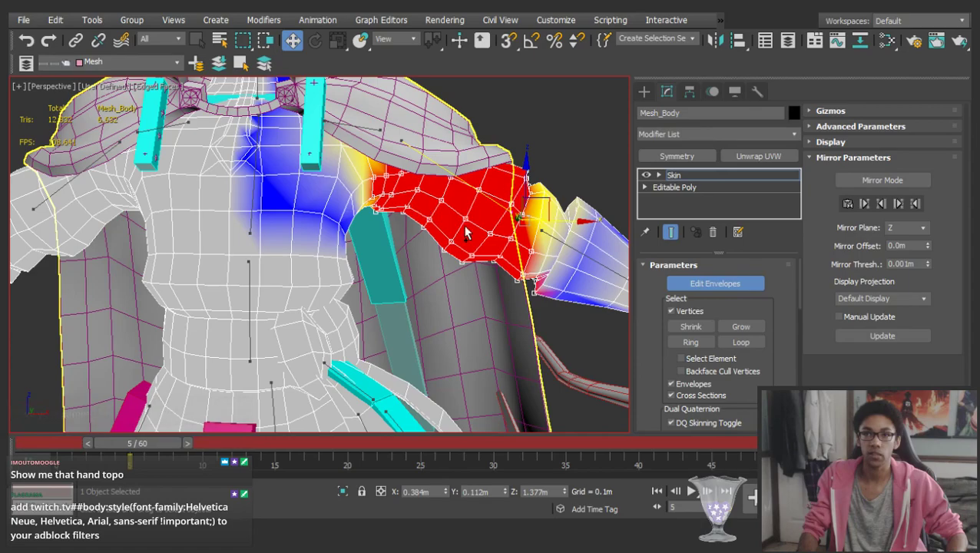
scroll(476, 284, down, 3)
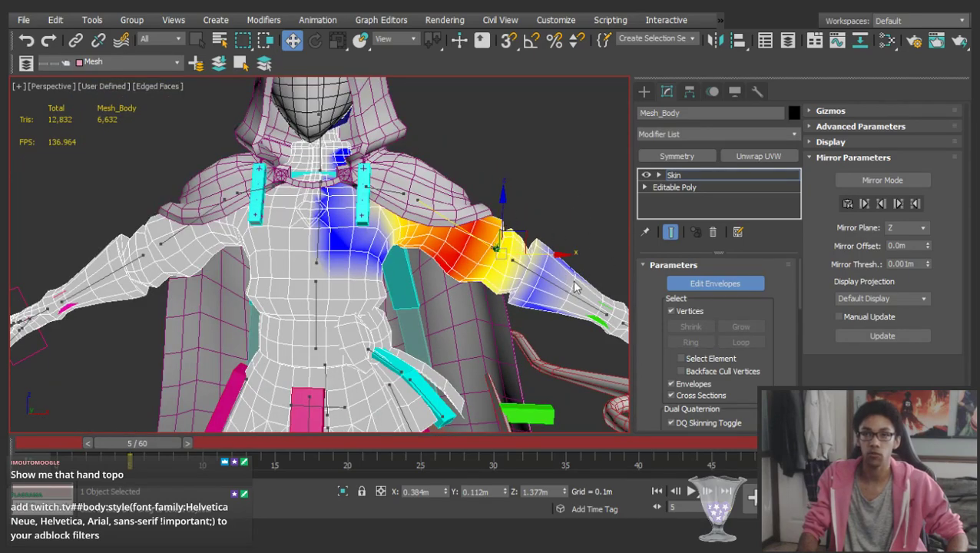
Leave envelope editing, deselect the body mesh, and freeze the Mesh layer again
click(708, 284)
click(672, 176)
key(ctrl+d)
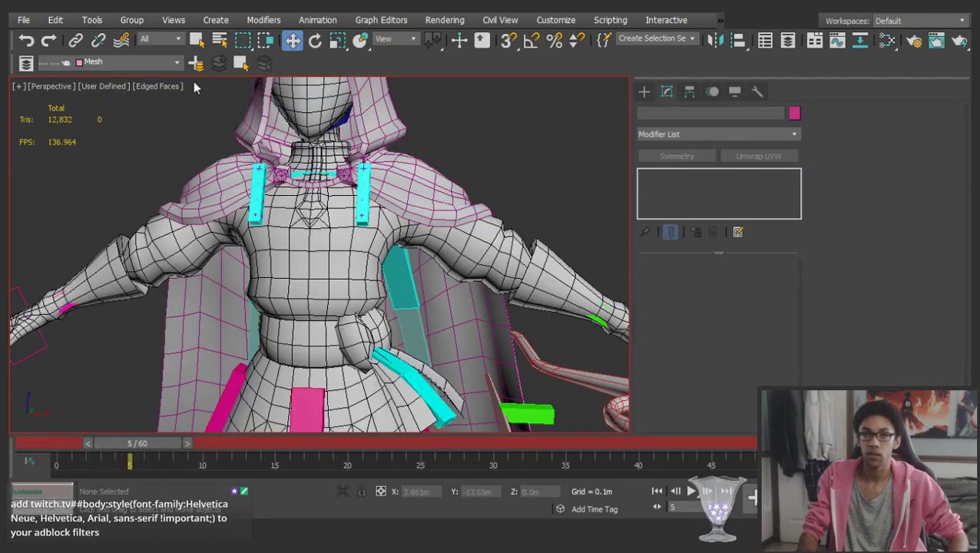
click(53, 107)
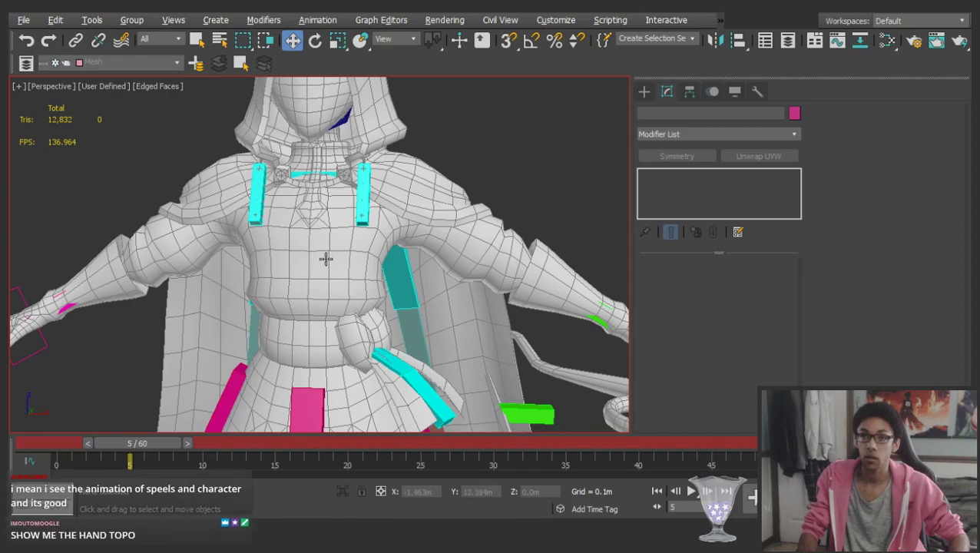
scroll(288, 246, down, 2)
scroll(288, 245, down, 3)
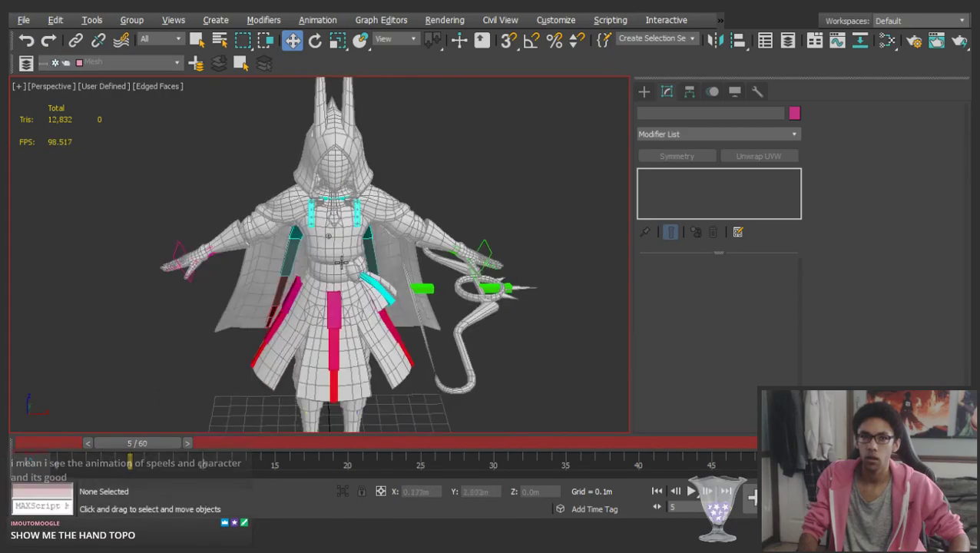
mouse_move(354, 271)
alt+middle_down()
mouse_move(366, 304)
mouse_move(351, 255)
alt+middle_up()
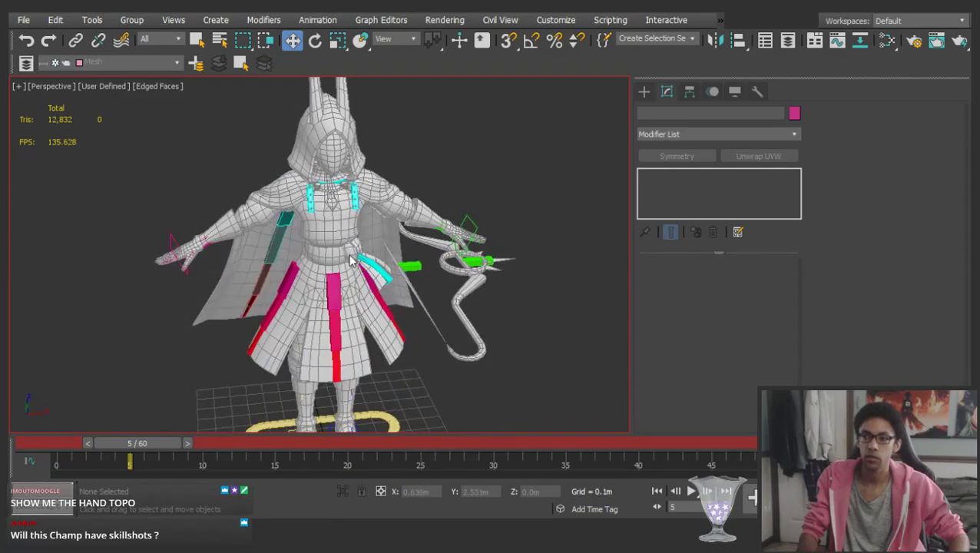
scroll(350, 256, down, 2)
scroll(311, 226, up, 4)
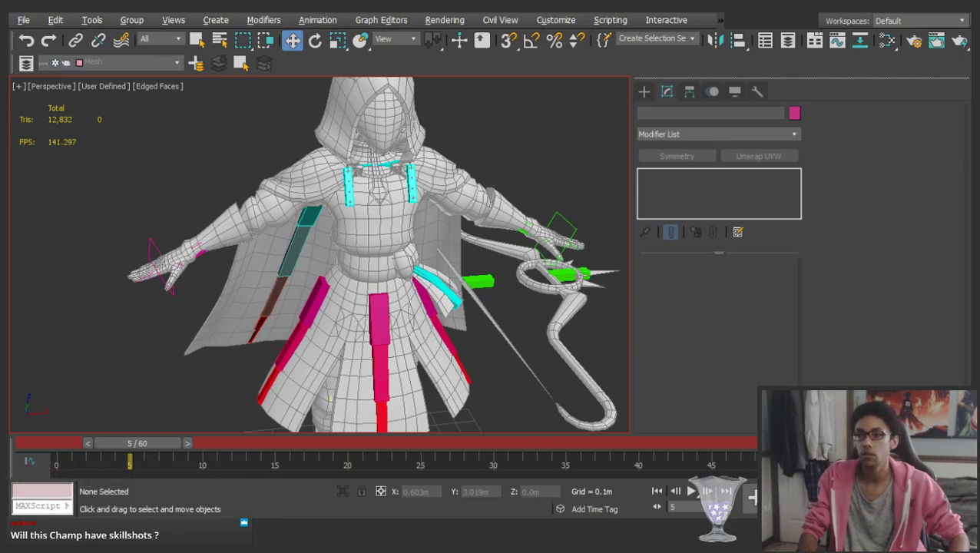
Select the pelvis hub and examine its Hub Setup parameters and the available options for adding limbs and bones
scroll(342, 300, up, 2)
click(342, 301)
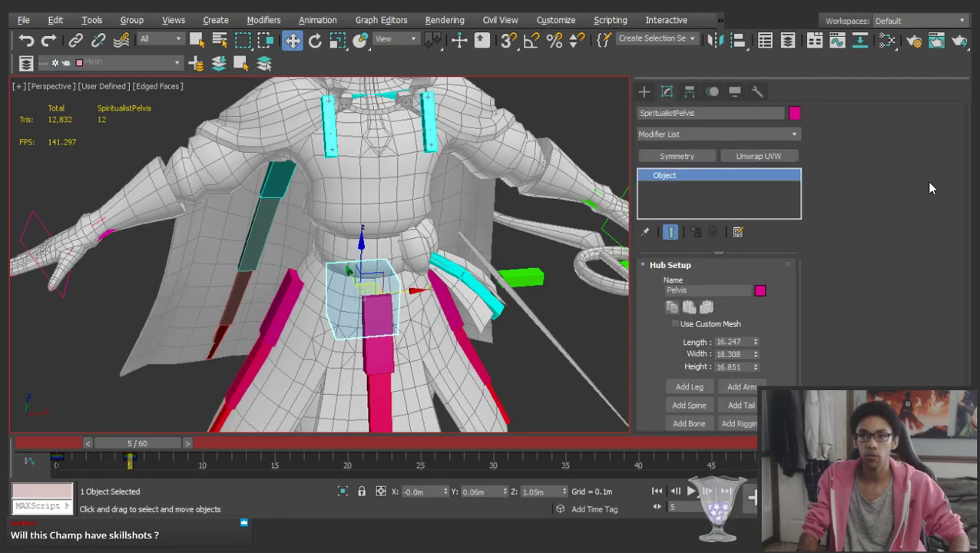
click(689, 91)
click(666, 91)
alt+middle_drag(448, 254, 457, 246)
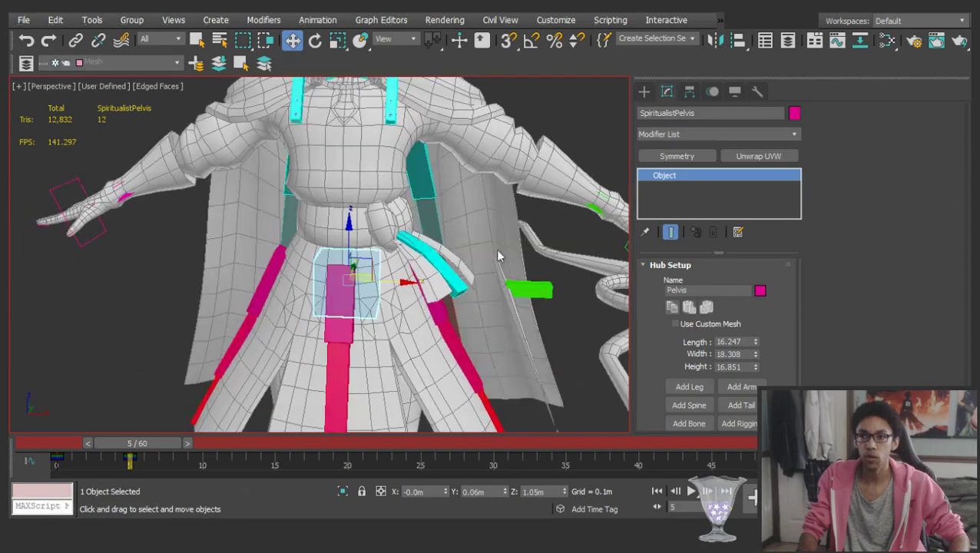
scroll(794, 361, down, 1)
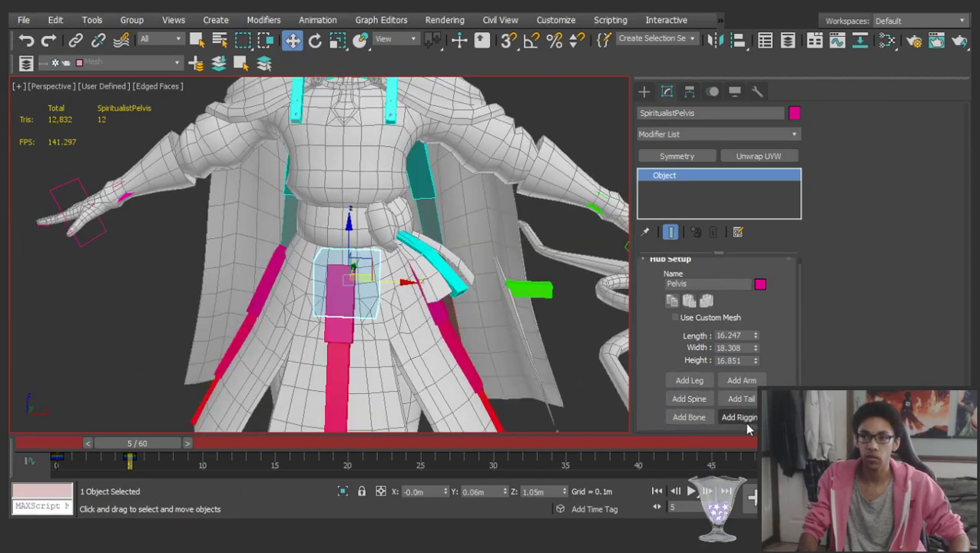
scroll(254, 173, down, 3)
Return the rig from setup mode to animation mode and clear the selection
click(712, 91)
alt+middle_drag(344, 220, 422, 218)
click(838, 131)
alt+middle_drag(369, 184, 441, 217)
click(566, 274)
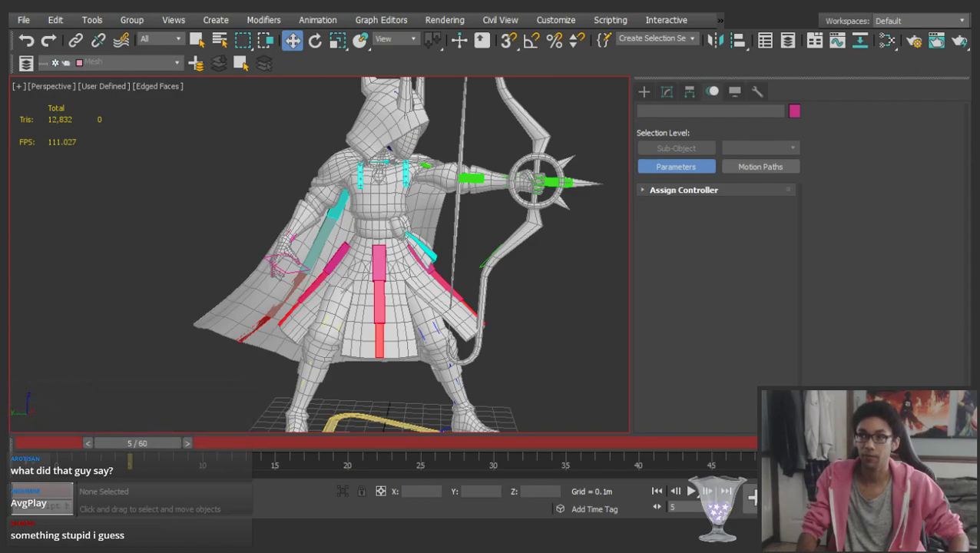
Examine the bow-raised pose at frame 5 from several angles and distances
scroll(390, 194, up, 4)
alt+middle_drag(389, 194, 341, 225)
scroll(350, 203, down, 4)
scroll(351, 201, up, 3)
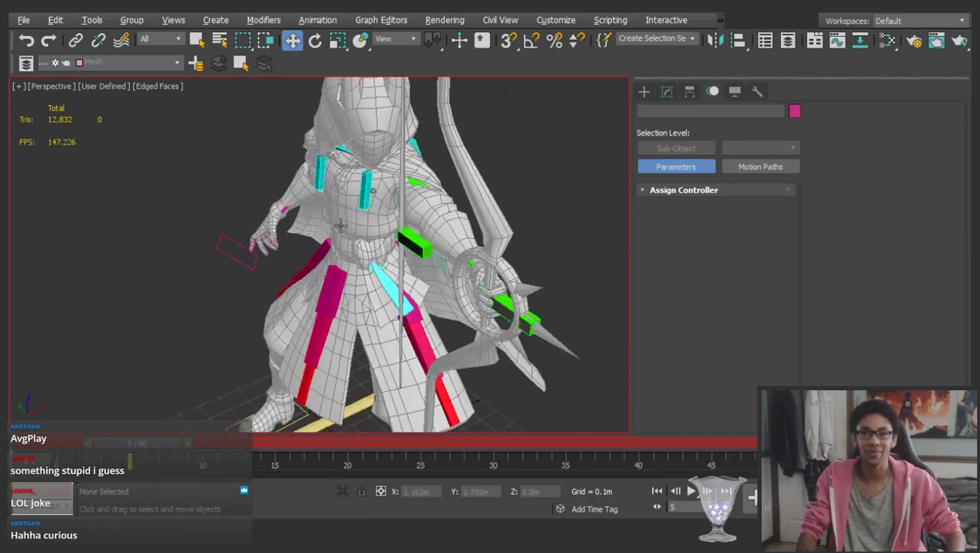
click(351, 177)
key(e)
scroll(351, 180, down, 4)
alt+middle_drag(368, 185, 435, 159)
click(439, 151)
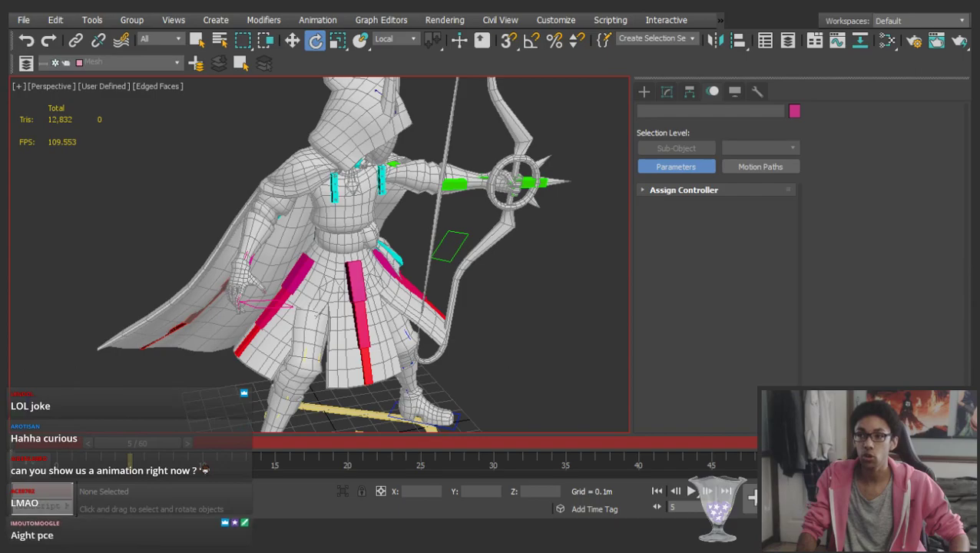
middle_drag(292, 155, 260, 190)
scroll(261, 190, down, 3)
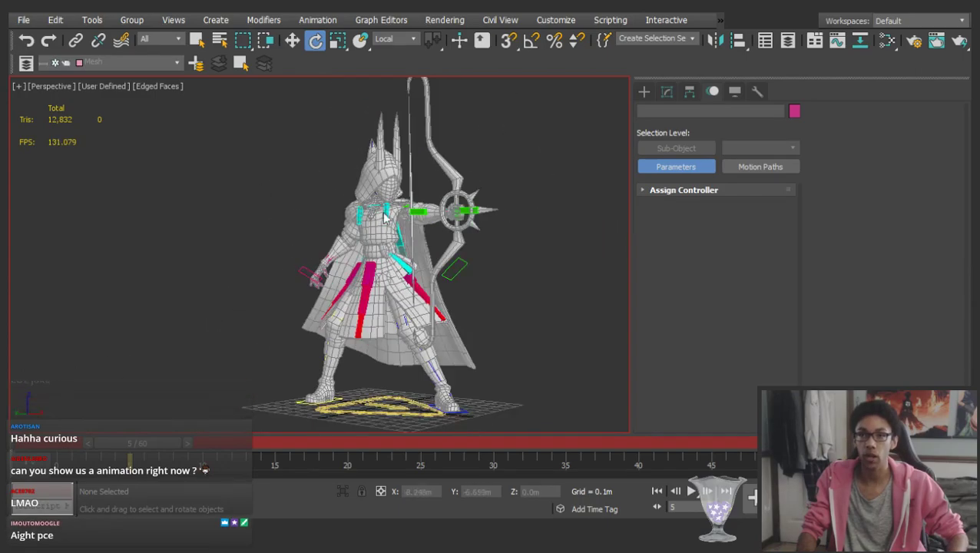
scroll(389, 209, up, 4)
Rewind to frame 0, play the bow attack animation to review it, and stop playback
drag(68, 446, 12, 440)
key(slash)
scroll(484, 249, down, 3)
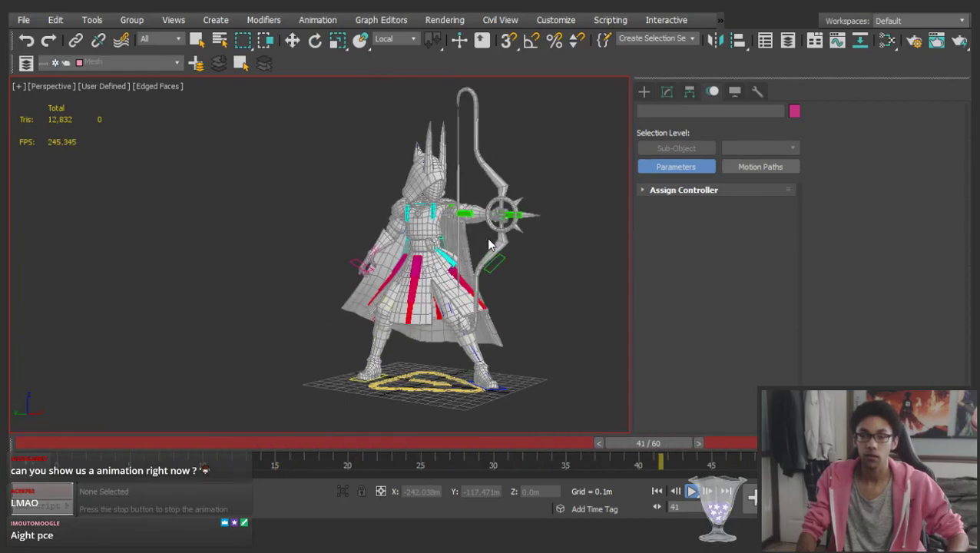
middle_drag(489, 238, 465, 237)
key(slash)
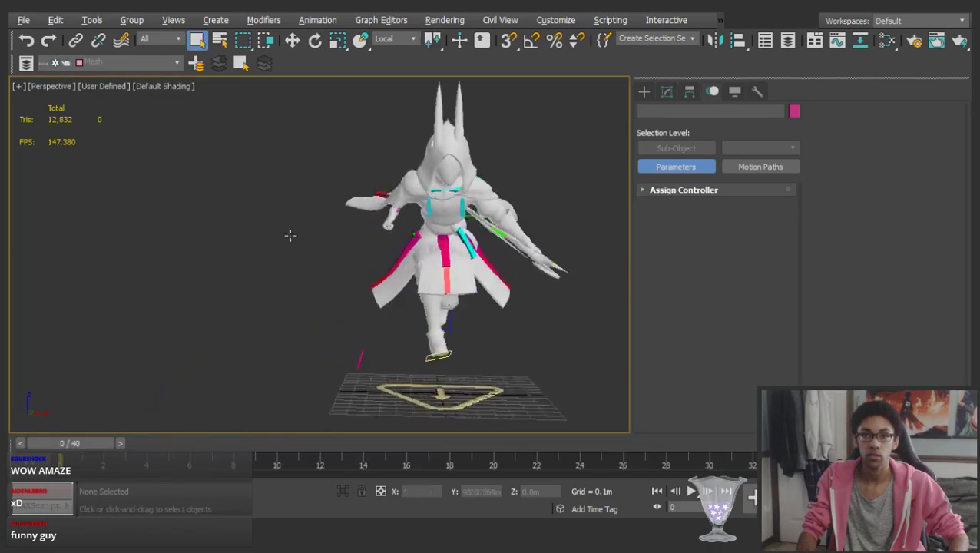
Review the run animation playback from the side in the 40-frame run scene, stop it, and inspect the legs closely
alt+middle_drag(436, 234, 434, 206)
scroll(292, 224, up, 3)
scroll(292, 225, down, 4)
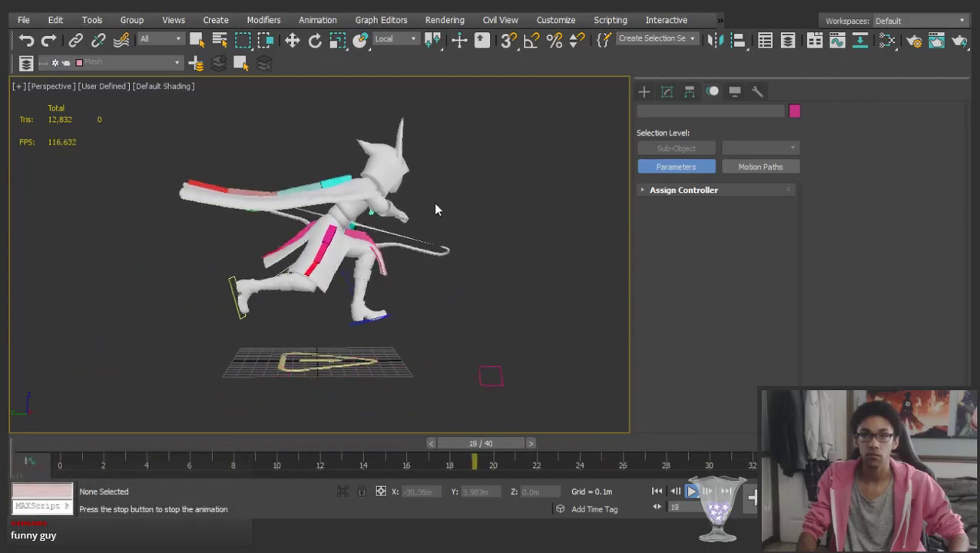
key(/)
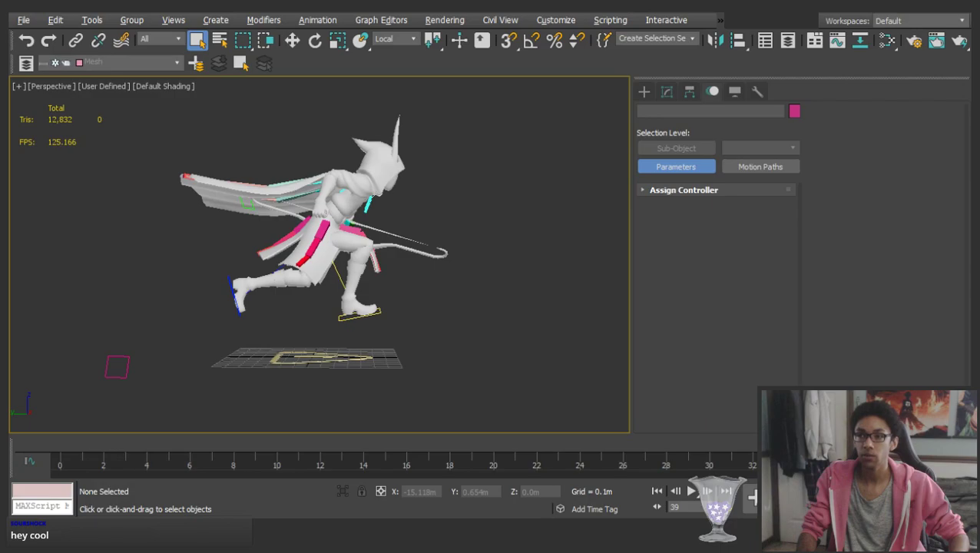
scroll(465, 278, up, 5)
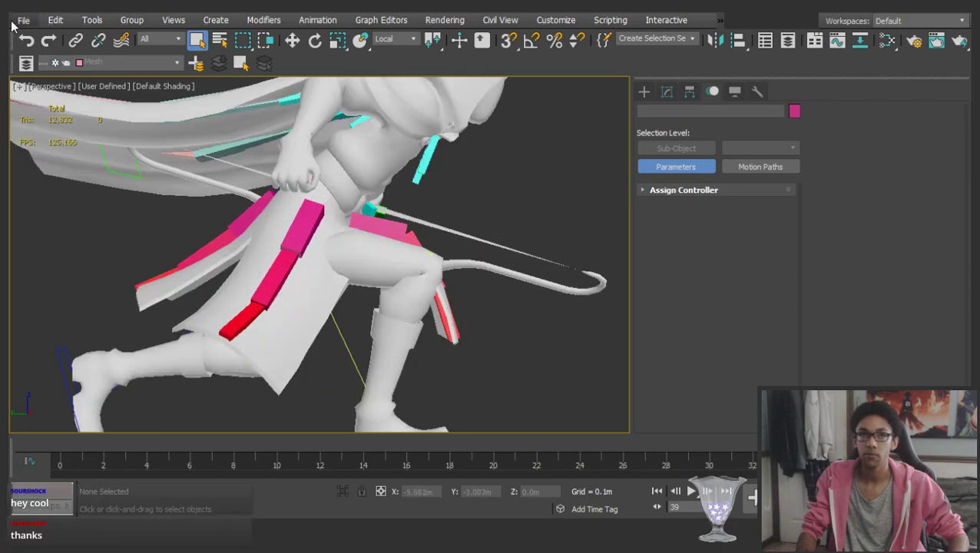
Return to the 60-frame bow attack scene and examine the archer's right hand mesh up close
scroll(284, 113, down, 3)
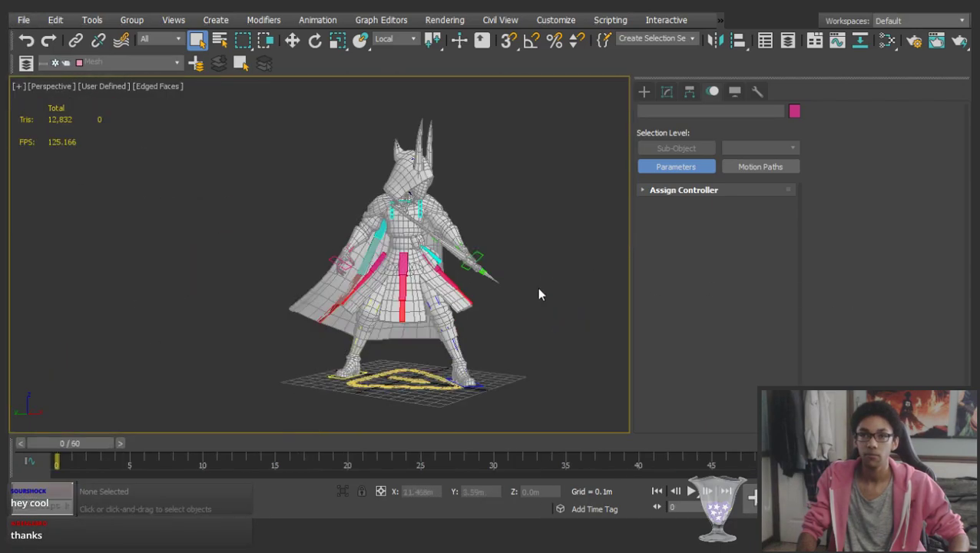
scroll(537, 296, up, 6)
alt+middle_drag(387, 209, 400, 225)
scroll(500, 234, up, 5)
scroll(286, 234, down, 2)
alt+middle_drag(228, 258, 415, 231)
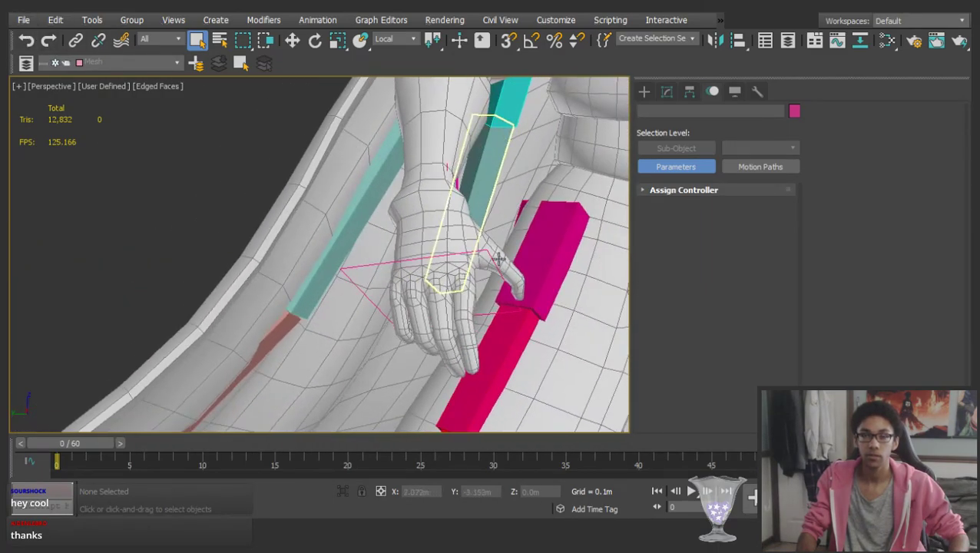
scroll(541, 265, down, 10)
scroll(454, 306, up, 8)
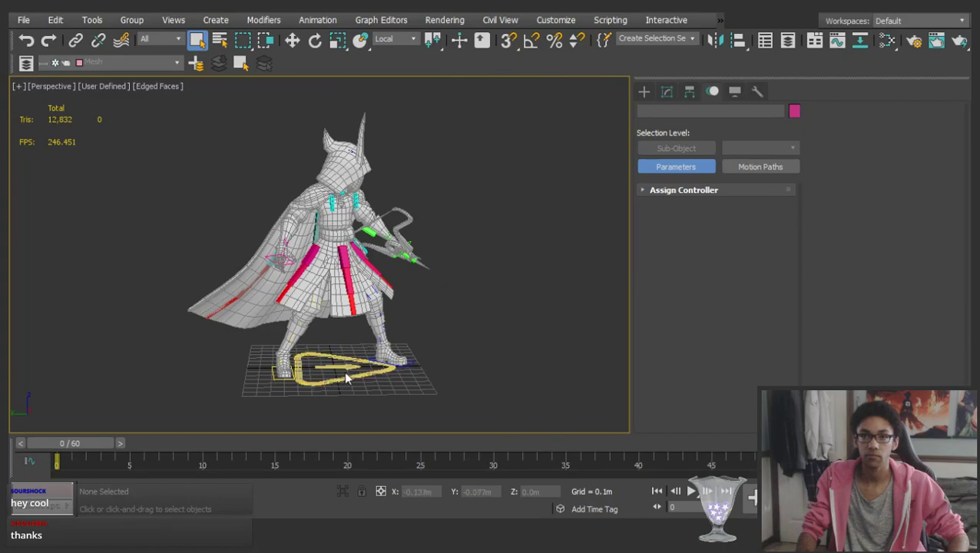
Select the rig's base triangle, switch the rig to setup mode, clear the selection and inspect the open right hand's topology
click(345, 379)
alt+middle_drag(346, 379, 357, 193)
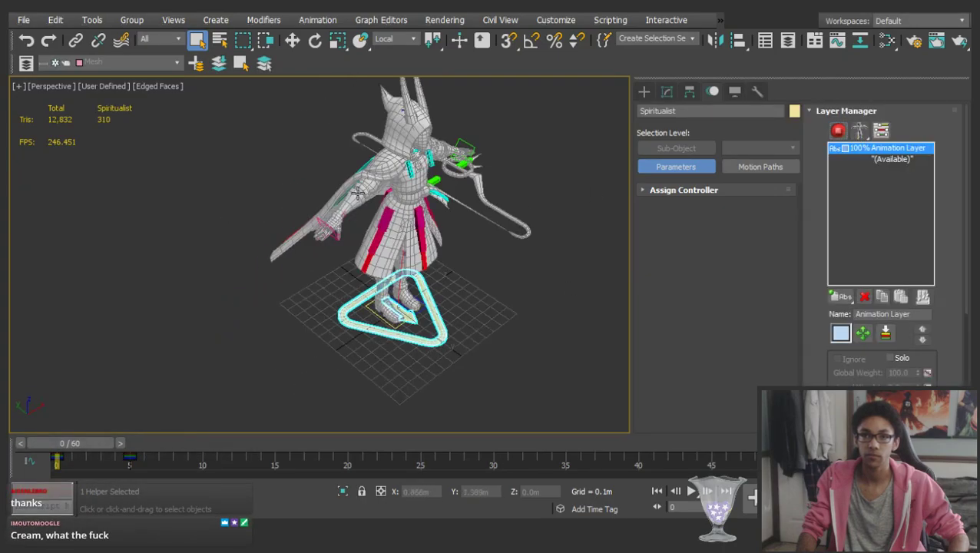
scroll(338, 215, up, 10)
alt+middle_drag(318, 230, 291, 234)
click(436, 283)
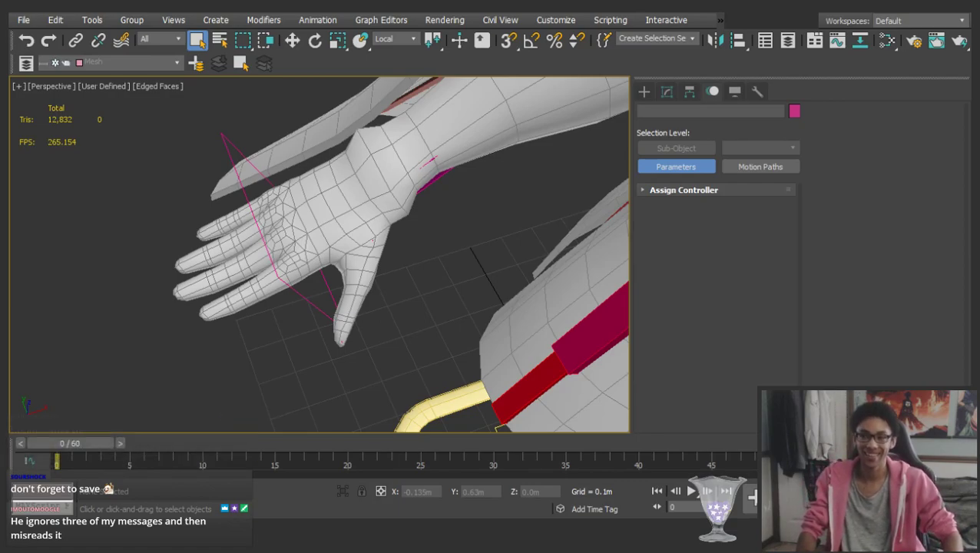
mouse_move(295, 221)
alt+middle_down()
mouse_move(369, 212)
mouse_move(553, 232)
mouse_move(593, 255)
mouse_move(801, 243)
mouse_move(898, 201)
mouse_move(791, 259)
alt+middle_up()
mouse_move(356, 215)
alt+middle_down()
mouse_move(354, 199)
mouse_move(340, 209)
alt+middle_up()
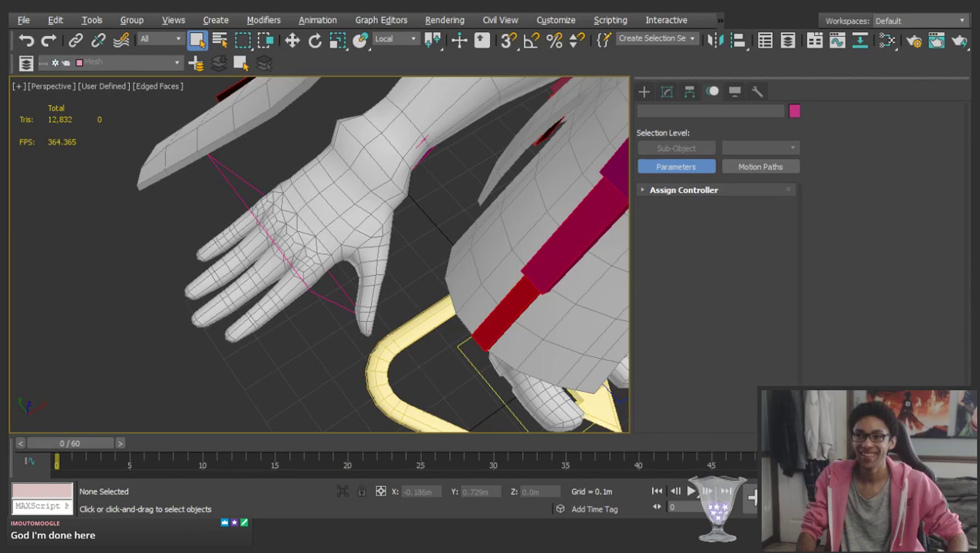
key(z)
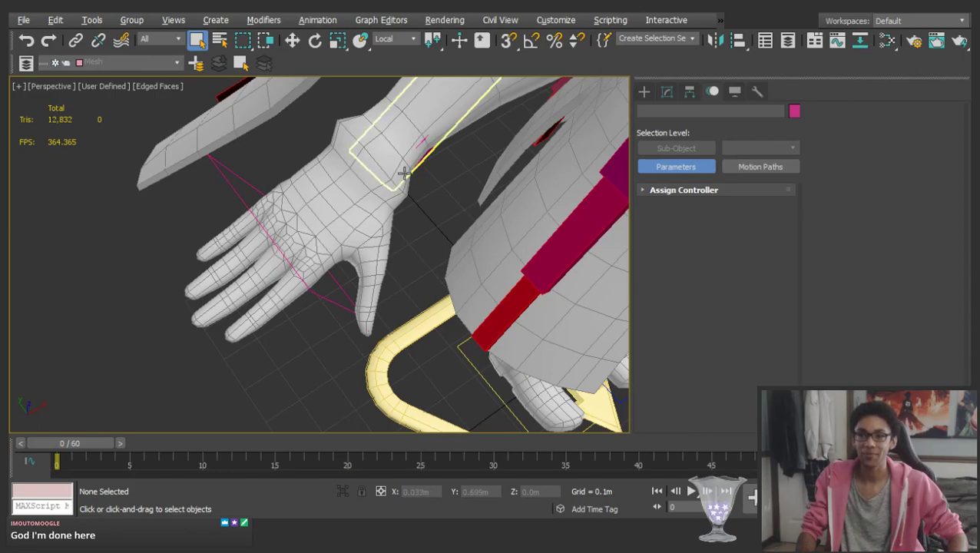
Select the rig's base triangle and return the rig to animation mode
click(342, 374)
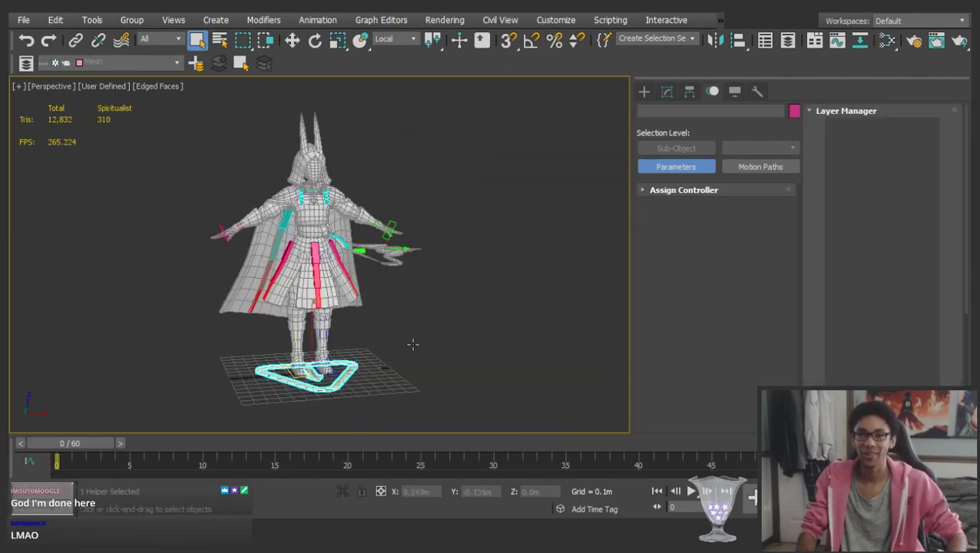
click(838, 134)
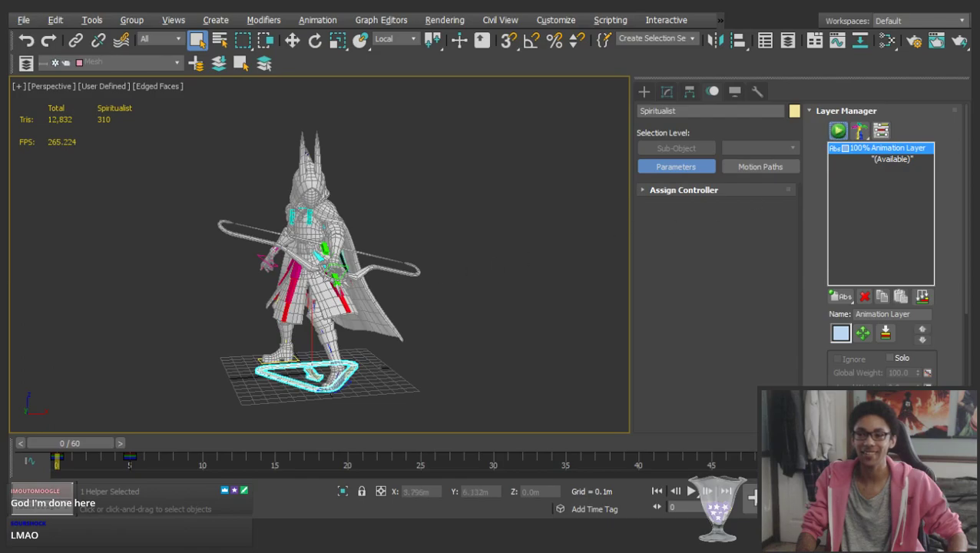
scroll(323, 201, up, 5)
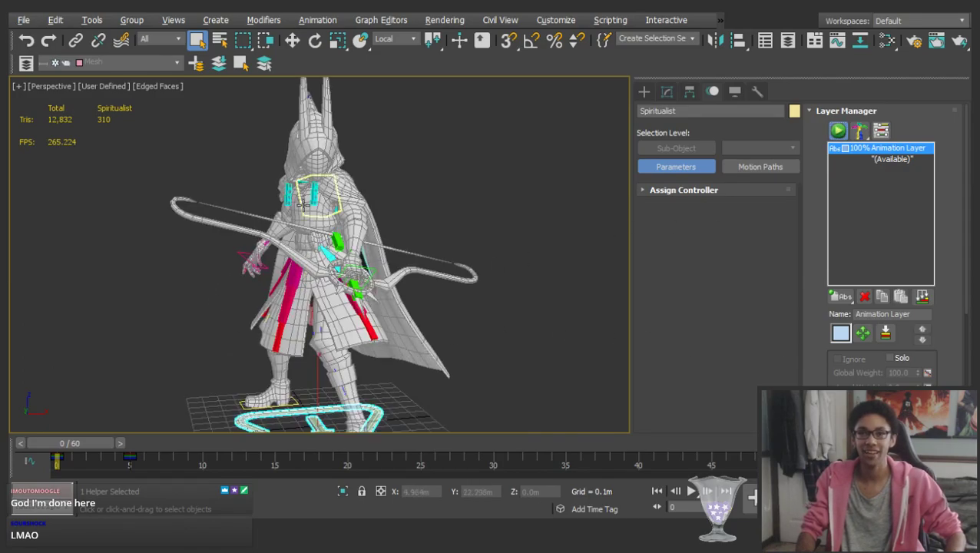
key(w)
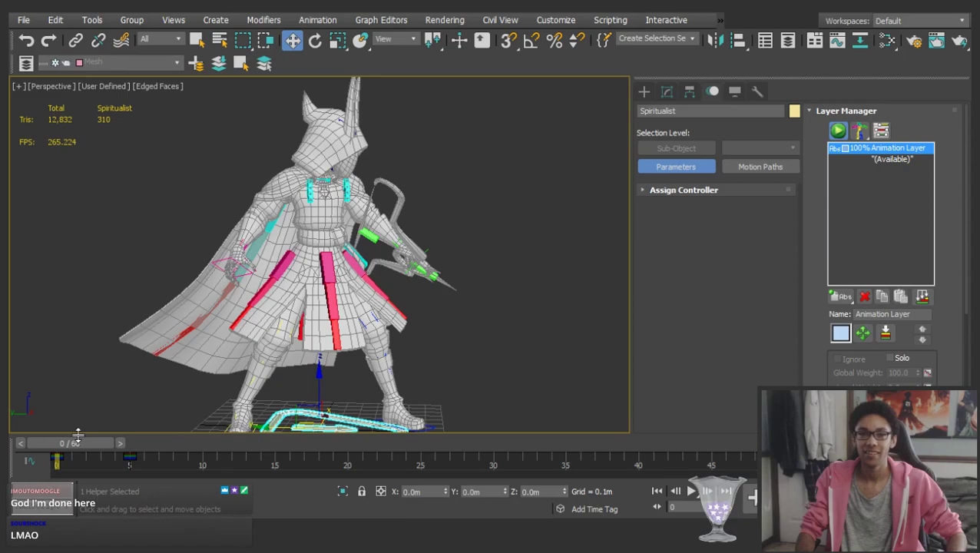
Select the ribcage bone, go to frame 5 and turn on Auto Key
click(121, 444)
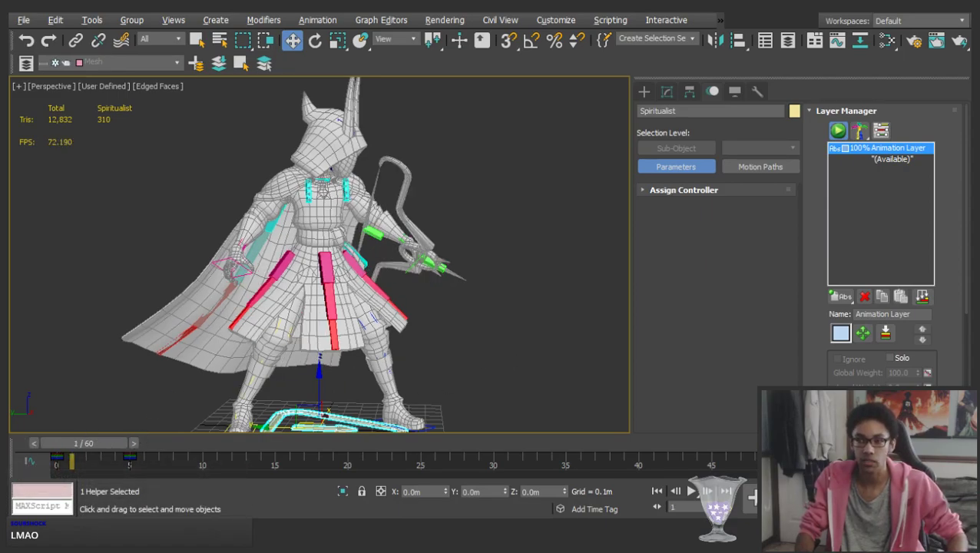
click(489, 249)
click(317, 201)
alt+middle_drag(315, 220, 249, 237)
scroll(316, 221, down, 3)
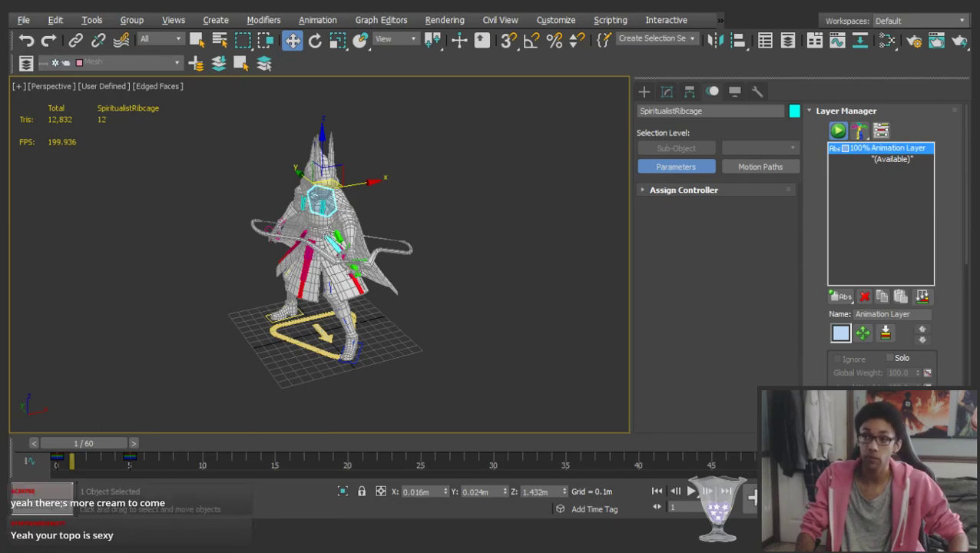
scroll(358, 208, up, 3)
alt+middle_drag(335, 205, 346, 186)
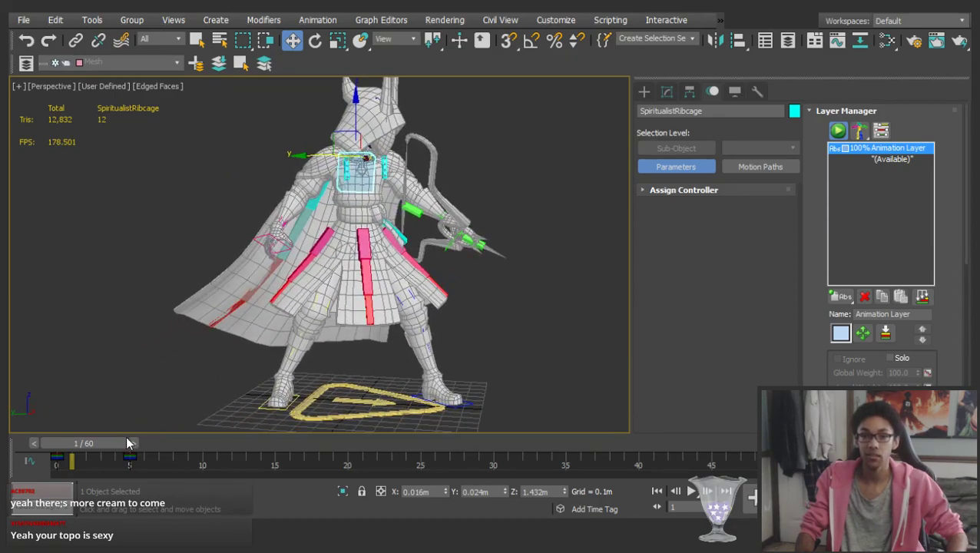
drag(122, 438, 176, 439)
key(n)
Select the right upper arm bone and rotate it forward across the chest at frame 5
scroll(339, 219, up, 3)
alt+middle_drag(224, 163, 389, 225)
click(351, 252)
click(361, 242)
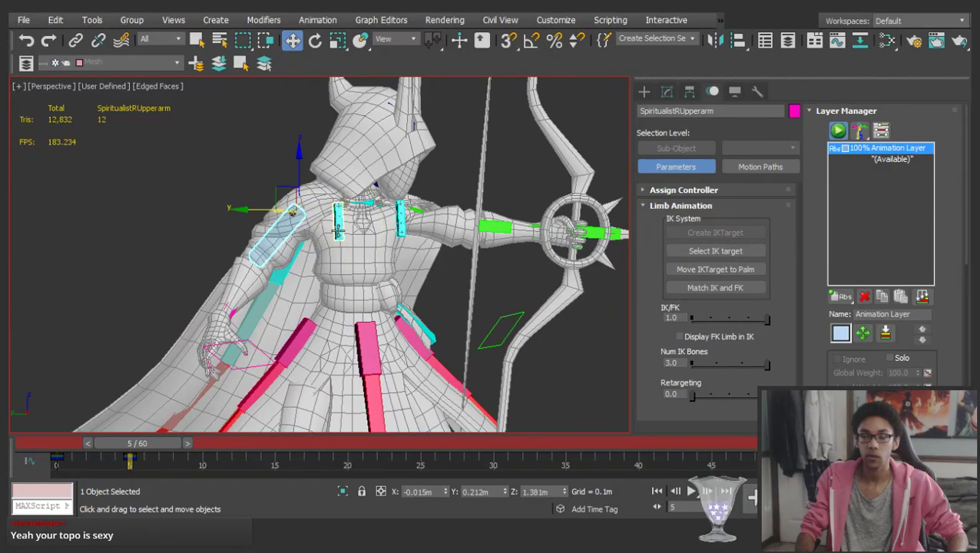
key(e)
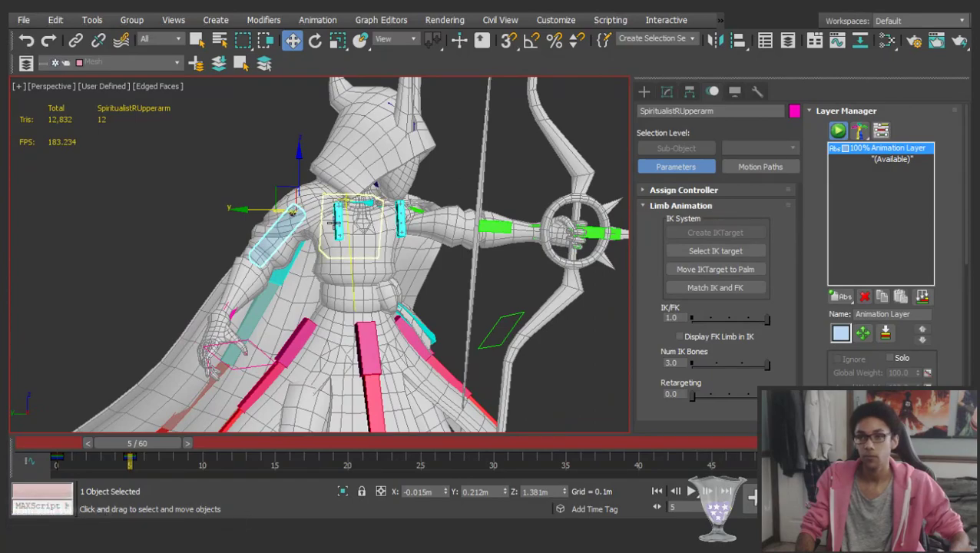
scroll(307, 205, up, 3)
alt+middle_drag(308, 205, 328, 241)
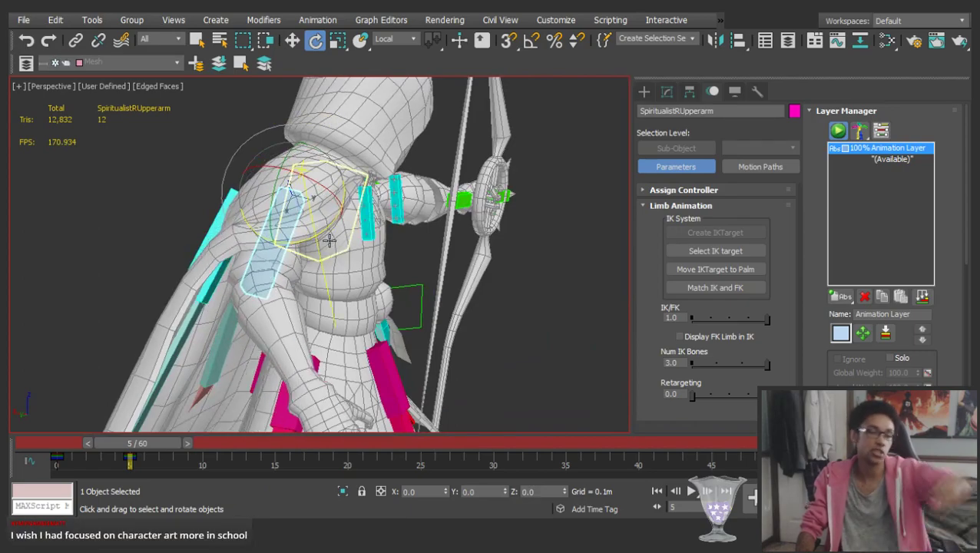
alt+middle_drag(339, 210, 310, 178)
drag(310, 178, 406, 205)
Rotate the right forearm to bend the elbow and bring the hand toward the bowstring
scroll(398, 206, down, 3)
alt+middle_drag(433, 268, 396, 257)
scroll(390, 256, up, 3)
click(402, 265)
drag(379, 297, 333, 167)
Select the right collarbone and rotate it to bring the shoulder forward
click(333, 167)
alt+middle_drag(335, 173, 350, 226)
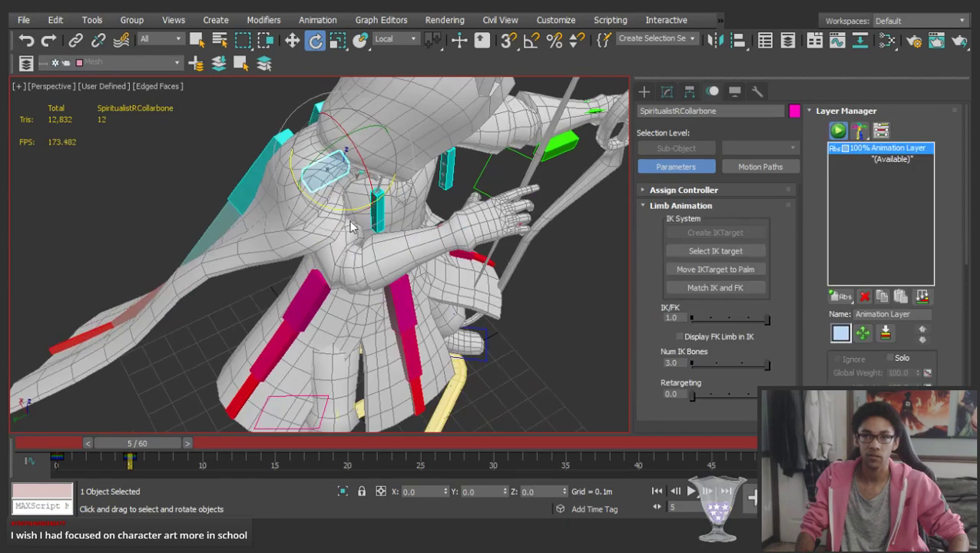
drag(337, 211, 402, 221)
Select the right hand bone, move it up toward the bowstring and rotate it to line up with the string
click(513, 248)
alt+middle_drag(507, 250, 304, 356)
key(w)
drag(276, 317, 341, 222)
key(e)
alt+middle_drag(342, 258, 348, 160)
drag(348, 261, 371, 323)
Try the C_Hand_Jutsu preset pose on the right hand and undo the change
key(w)
scroll(383, 261, up, 3)
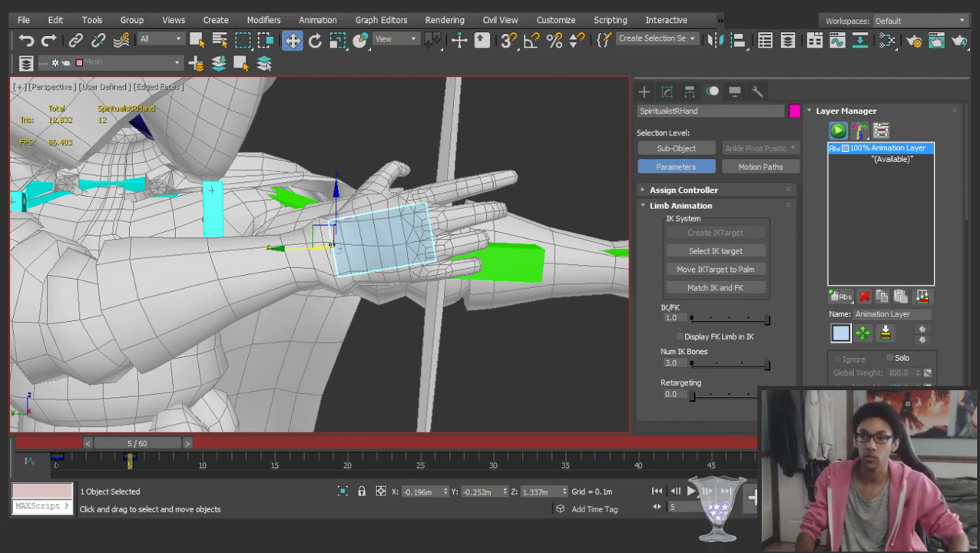
scroll(490, 172, down, 2)
alt+middle_drag(489, 171, 335, 256)
scroll(429, 213, up, 2)
key(e)
scroll(442, 215, down, 3)
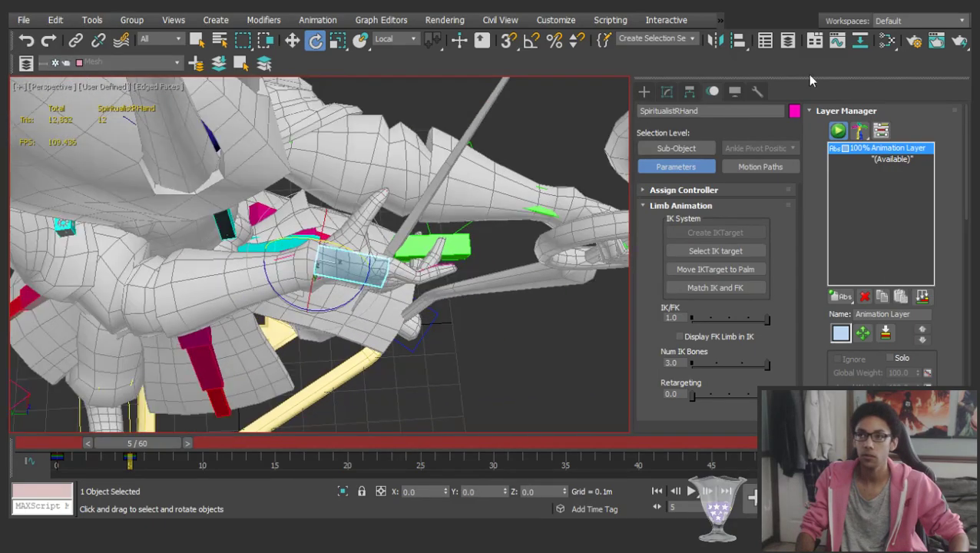
click(868, 111)
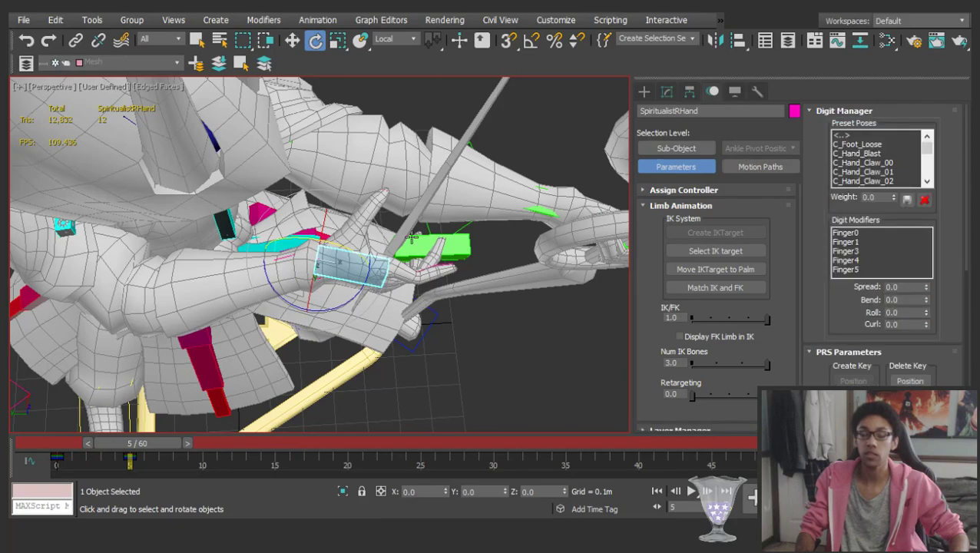
alt+middle_drag(356, 266, 361, 159)
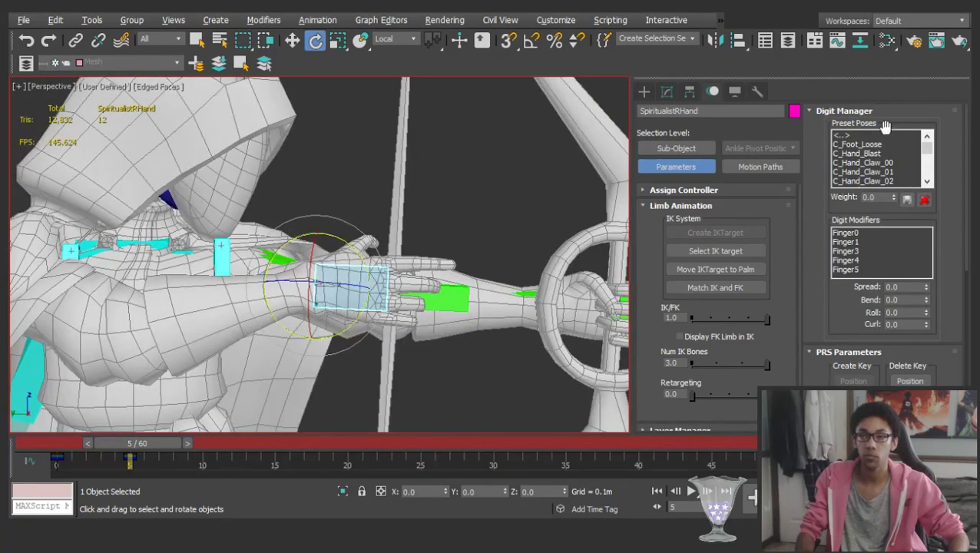
key(w)
scroll(881, 173, down, 3)
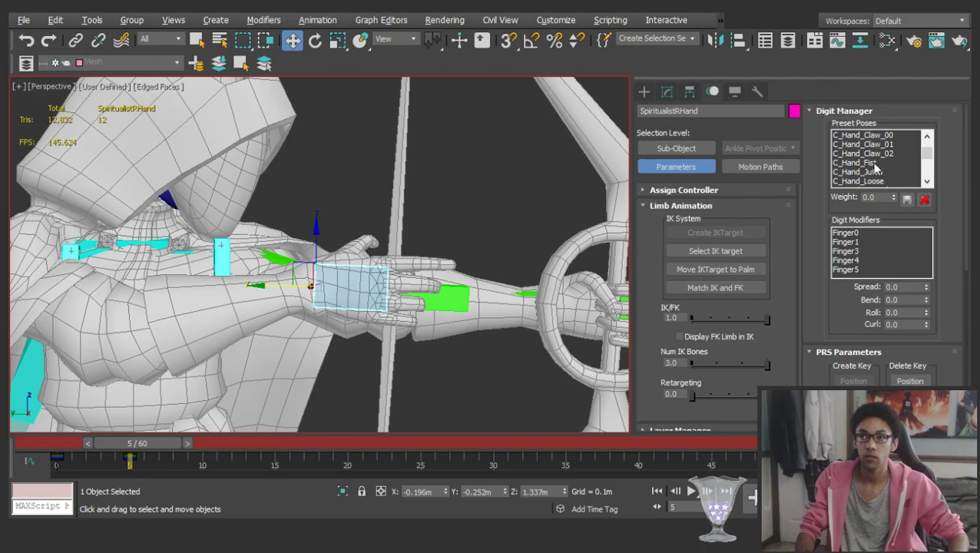
alt+middle_drag(431, 225, 461, 204)
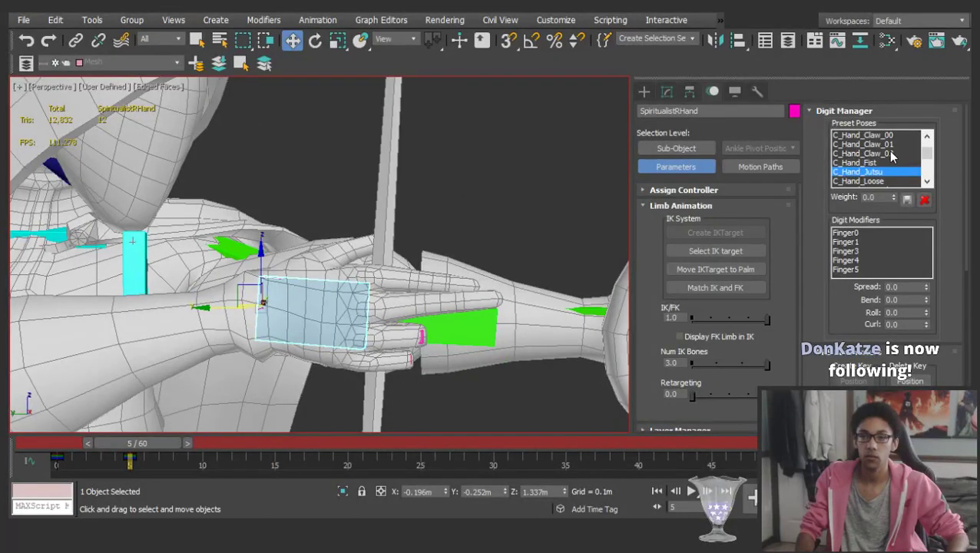
key(ctrl+z)
Select the base segment of the right index finger and rotate it near the bowstring
scroll(361, 307, up, 3)
alt+middle_drag(359, 311, 377, 338)
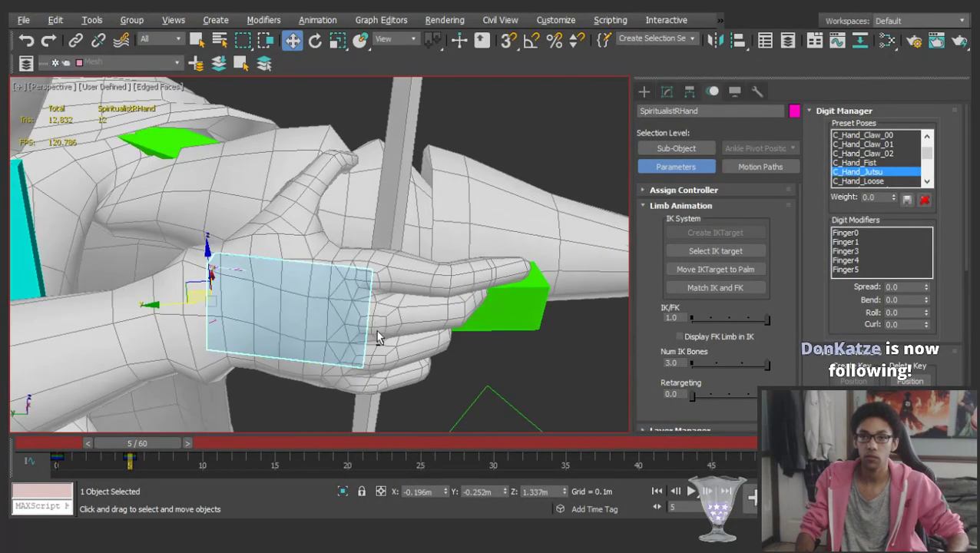
click(404, 300)
alt+middle_drag(404, 299, 400, 308)
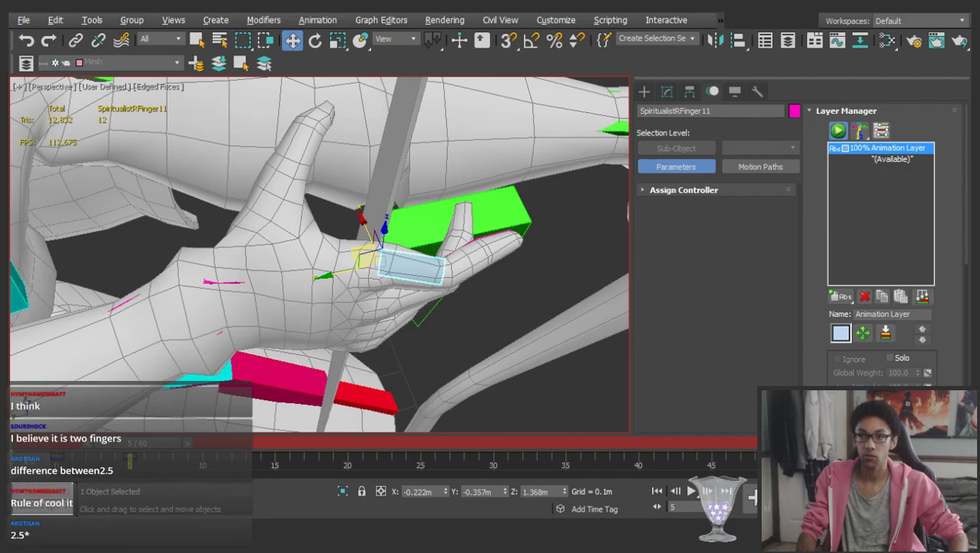
alt+middle_drag(415, 251, 354, 326)
key(e)
drag(356, 338, 399, 329)
Select all segments of the right ring and little fingers, rotate them together to curl toward the palm, and deselect them
alt+middle_drag(322, 305, 301, 206)
click(360, 368)
click(328, 359)
ctrl+click(328, 375)
alt+middle_drag(329, 375, 348, 243)
ctrl+click(336, 345)
scroll(329, 257, down, 2)
scroll(323, 282, up, 6)
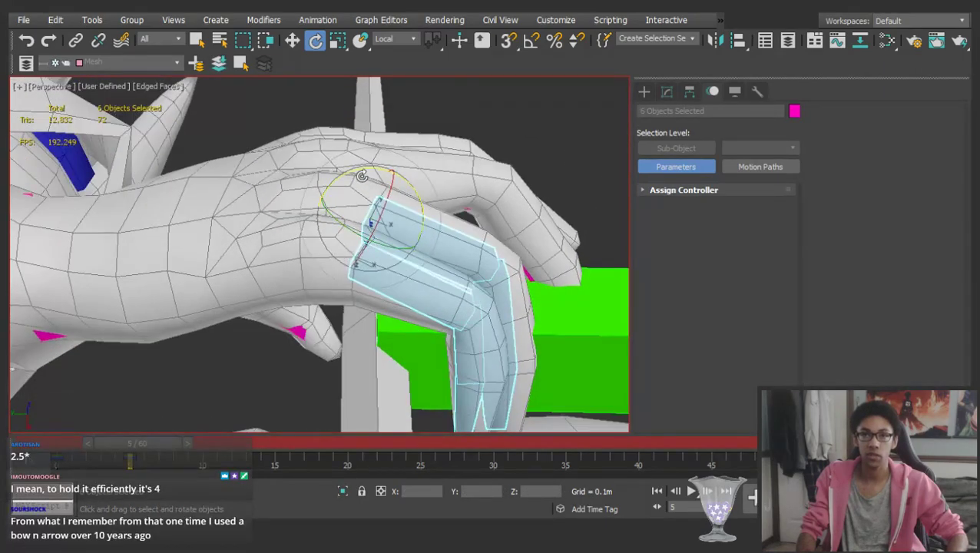
drag(362, 168, 576, 239)
click(453, 255)
Select the base segments of the right ring and little fingers and rotate them further into the palm
mouse_move(390, 294)
alt+middle_down()
mouse_move(385, 276)
mouse_move(394, 276)
alt+middle_up()
click(413, 297)
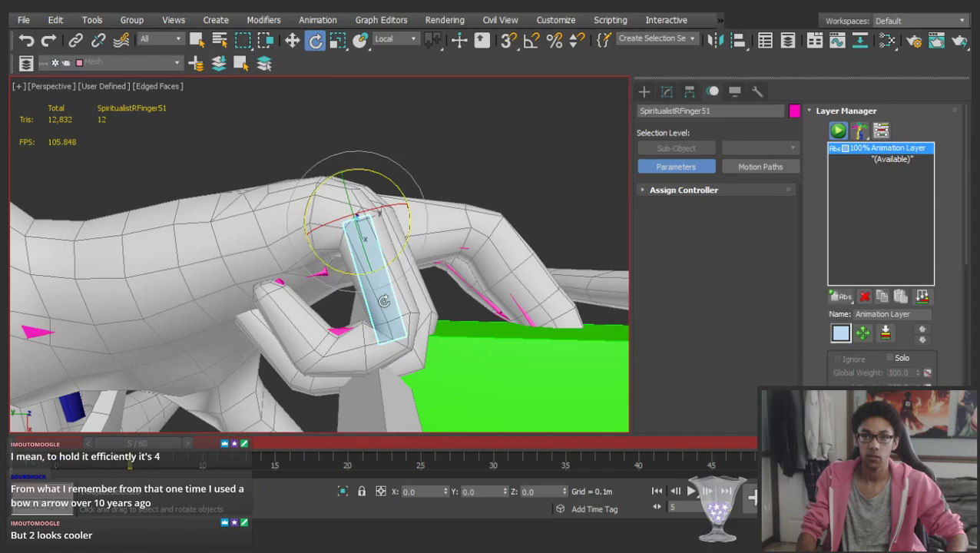
ctrl+click(408, 303)
drag(394, 254, 388, 281)
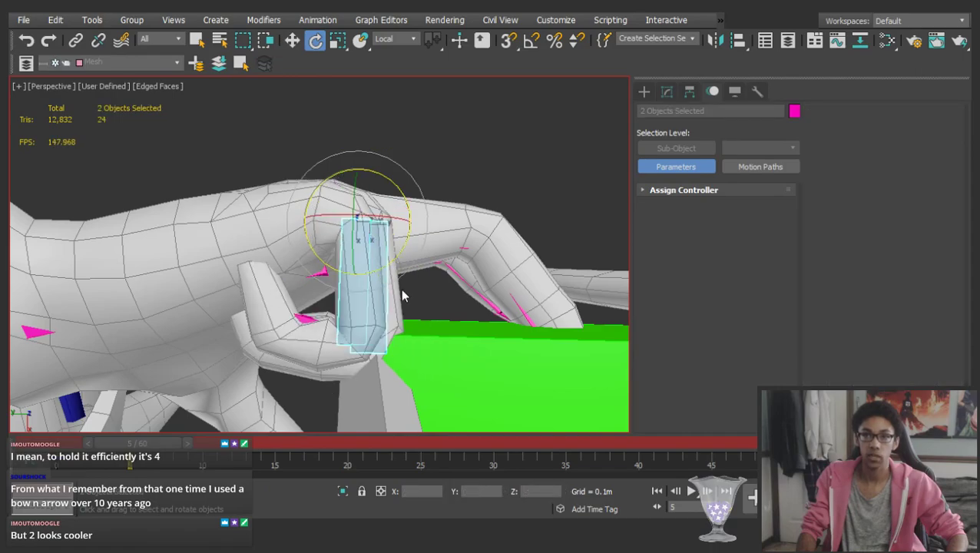
click(334, 244)
Select the middle segments of the right index and middle fingers and rotate them to straighten both fingers
scroll(333, 245, down, 5)
scroll(333, 244, down, 4)
alt+middle_drag(333, 245, 295, 163)
scroll(411, 209, up, 8)
scroll(411, 212, down, 3)
alt+middle_drag(450, 242, 362, 272)
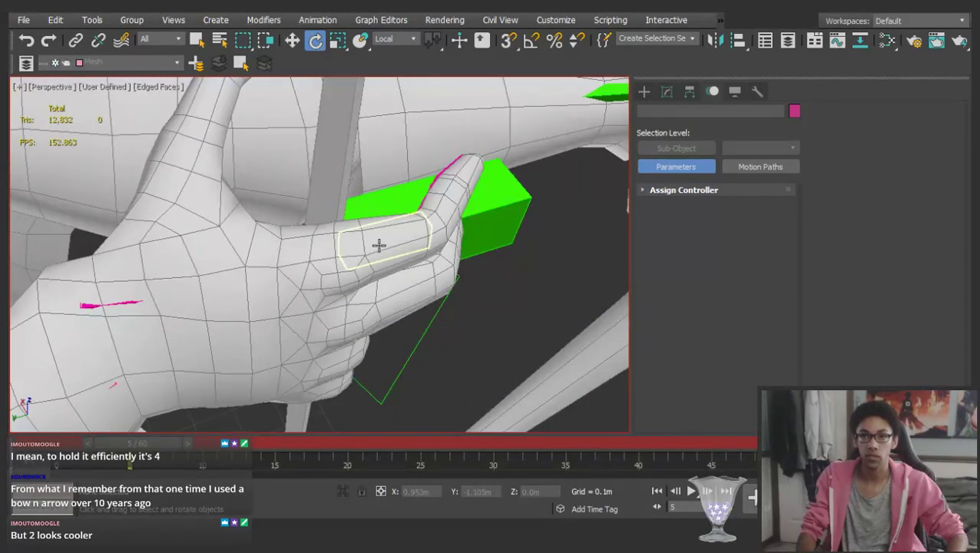
click(379, 245)
ctrl+click(376, 285)
click(457, 342)
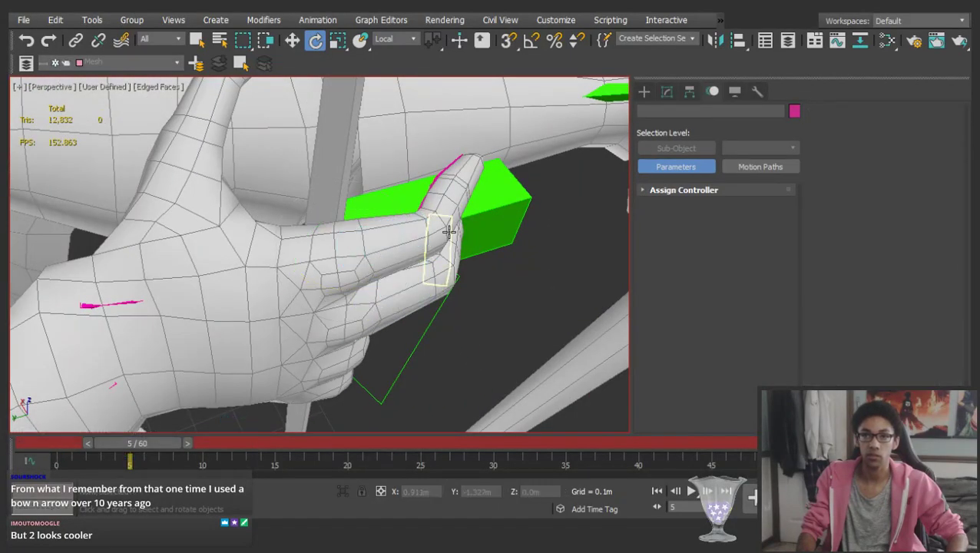
click(438, 218)
alt+middle_drag(438, 218, 362, 286)
ctrl+click(453, 297)
alt+middle_drag(454, 297, 473, 312)
drag(469, 335, 480, 355)
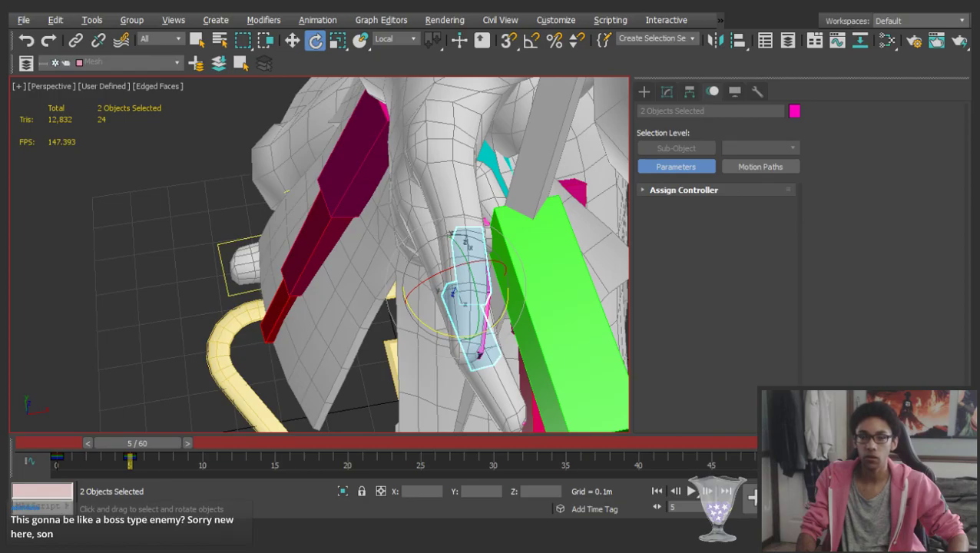
Select the tip segment of the right middle finger, rotate it straight, and check the hand against the bowstring
alt+middle_drag(415, 245, 559, 275)
click(558, 275)
scroll(483, 204, up, 4)
middle_drag(483, 203, 372, 310)
alt+middle_drag(372, 310, 421, 263)
click(488, 330)
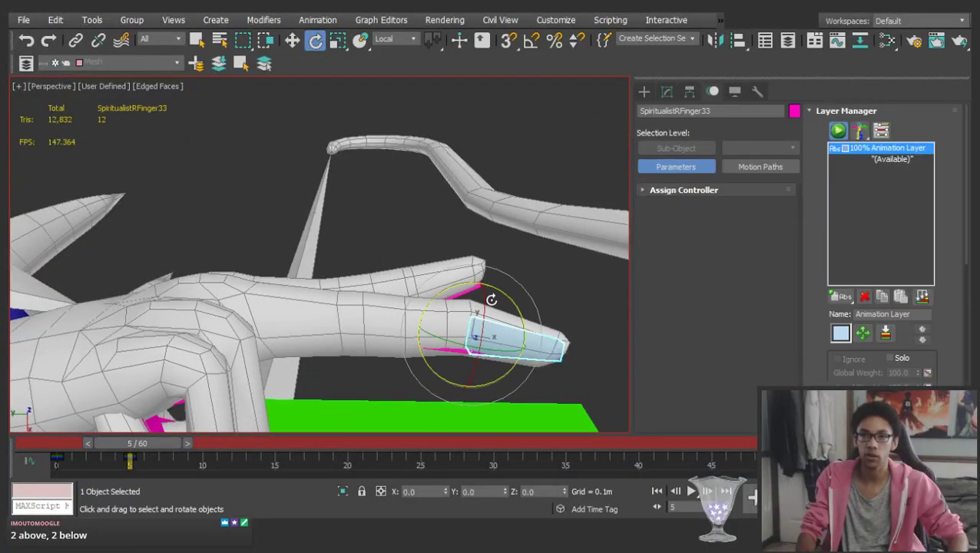
click(525, 273)
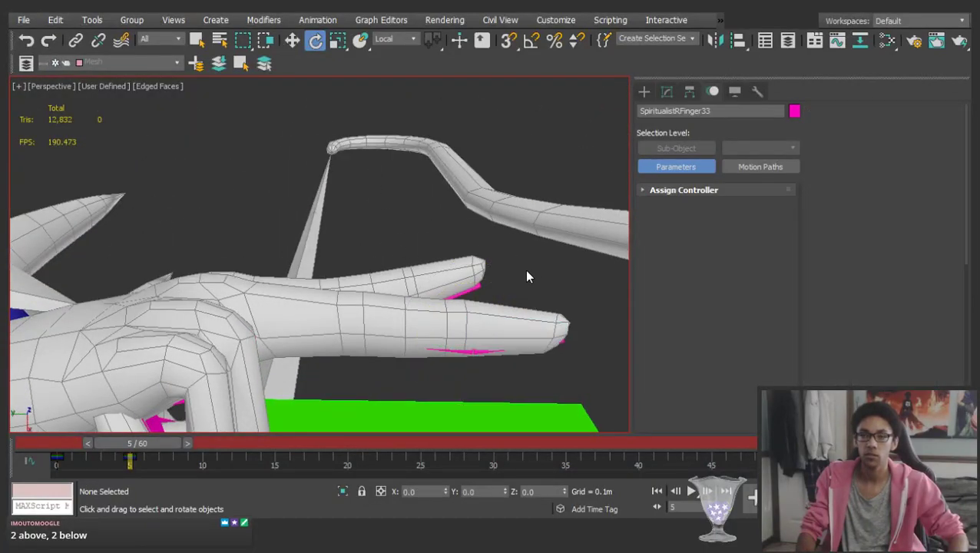
click(310, 311)
alt+middle_drag(309, 311, 485, 359)
click(324, 266)
click(484, 359)
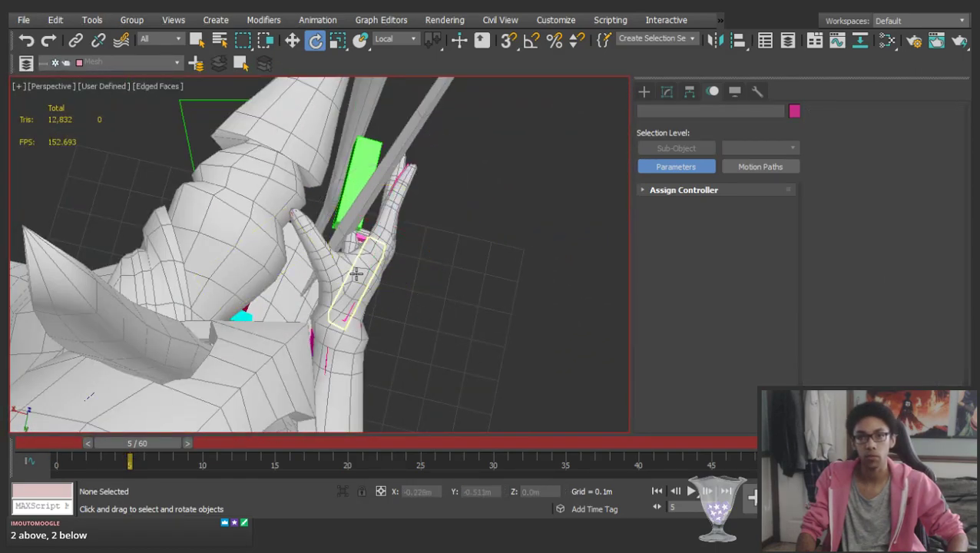
Select the right hand and rotate it so the fingers angle in toward the bowstring
click(366, 274)
drag(377, 358, 389, 350)
key(w)
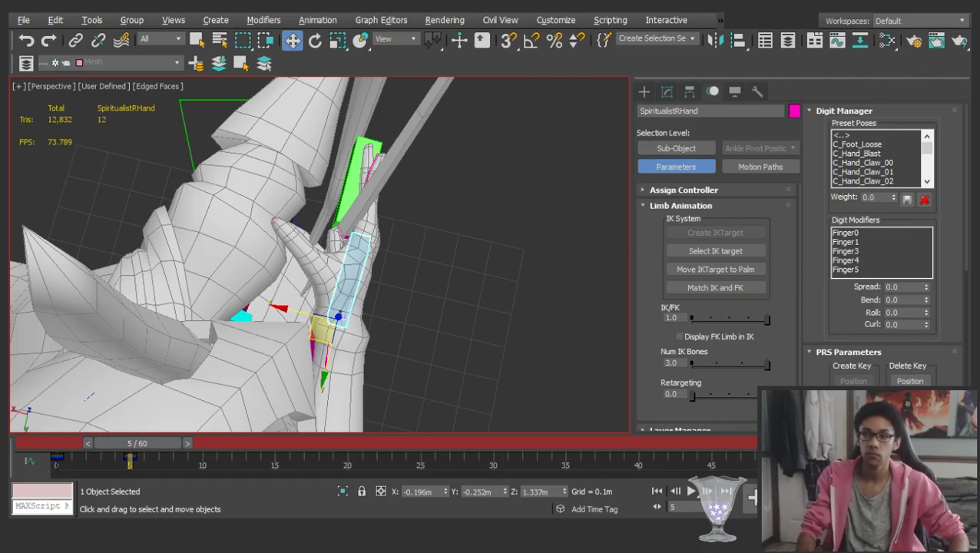
Select the outer segments of the right index and middle fingers and rotate them together to curl around the bowstring
alt+middle_drag(370, 290, 314, 336)
scroll(361, 240, up, 4)
click(401, 247)
ctrl+click(453, 302)
key(e)
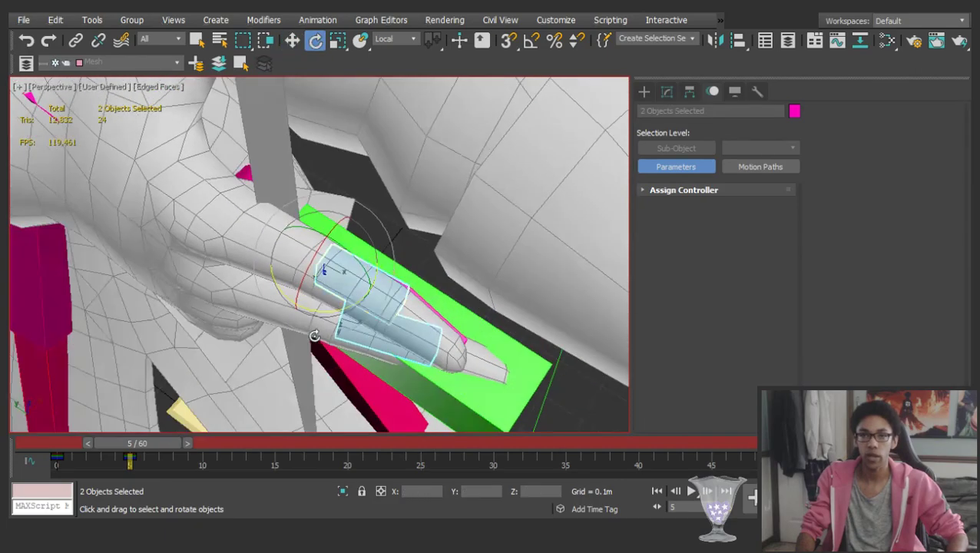
key(ctrl+Page_Down)
alt+middle_drag(332, 278, 326, 317)
drag(321, 316, 600, 300)
alt+middle_drag(598, 298, 338, 294)
Select the right hand and move it slightly so its fingers meet the bowstring
click(253, 305)
alt+middle_drag(252, 305, 331, 483)
key(w)
middle_drag(330, 384, 238, 138)
scroll(338, 288, down, 3)
alt+middle_drag(338, 288, 332, 263)
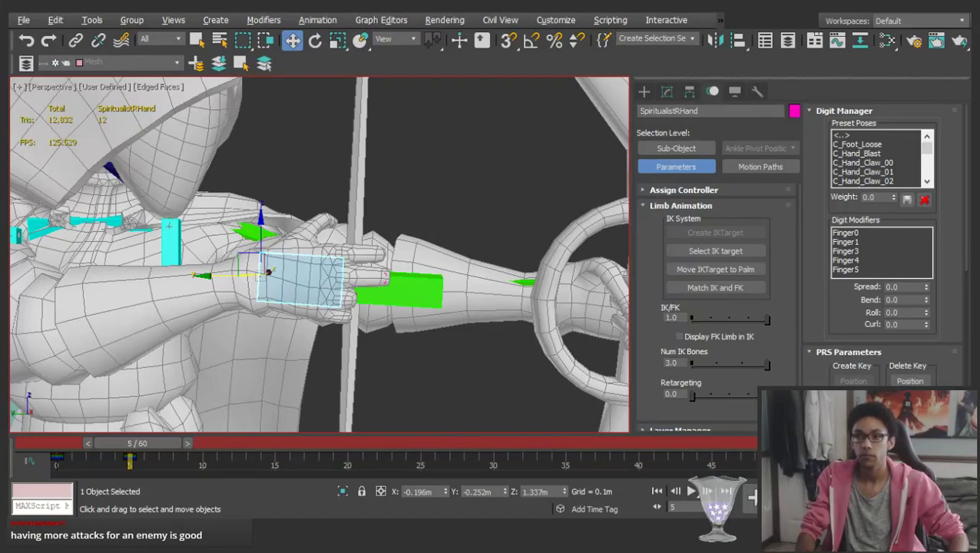
scroll(219, 274, up, 5)
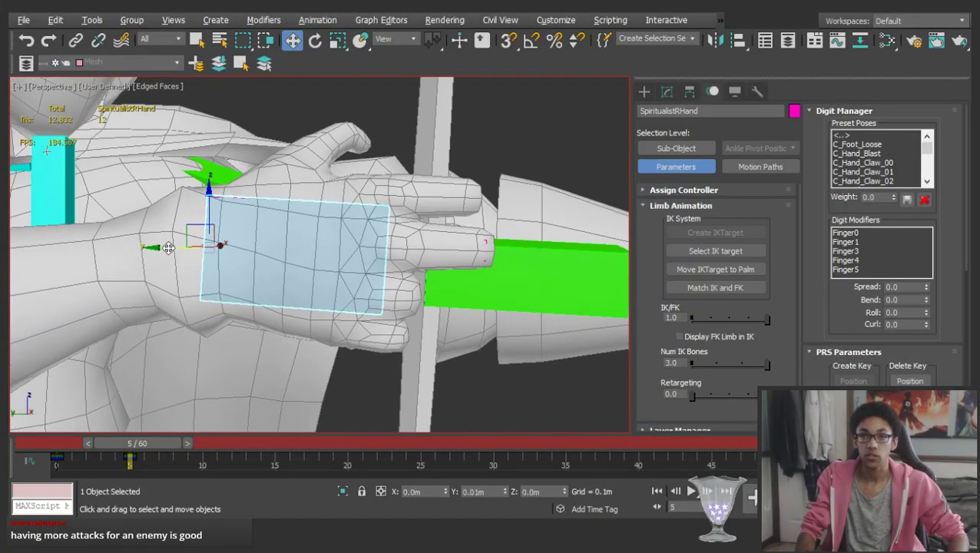
alt+middle_drag(186, 248, 374, 212)
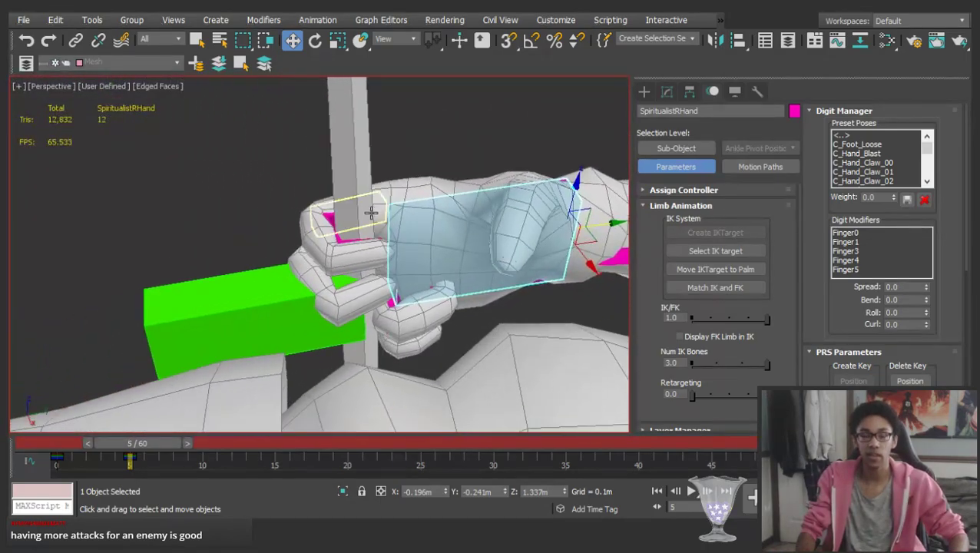
Select the middle segment of the right middle finger, rotate it about its local Y axis, and deselect it
scroll(311, 246, up, 2)
click(310, 248)
alt+middle_drag(310, 249, 284, 304)
key(e)
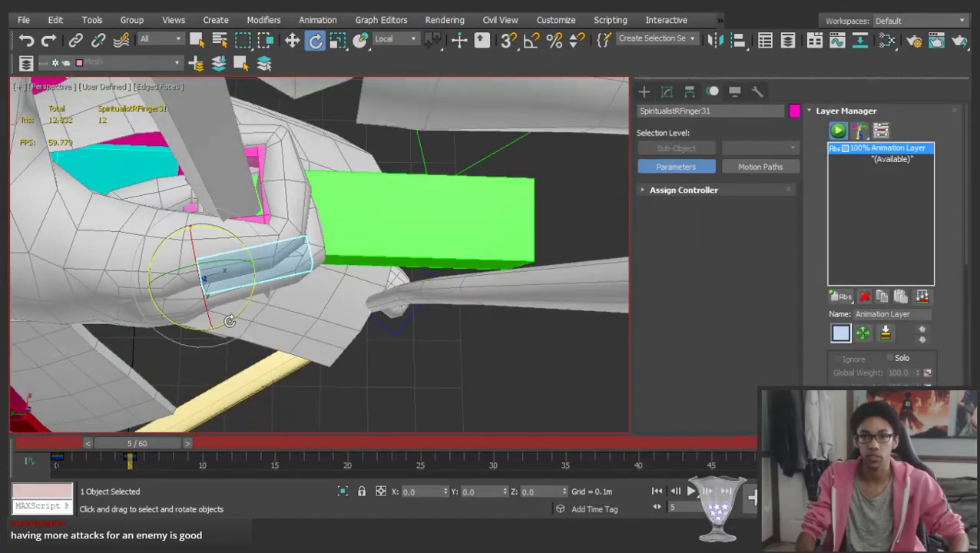
alt+middle_drag(229, 321, 429, 152)
click(377, 214)
click(395, 270)
alt+middle_drag(395, 270, 456, 135)
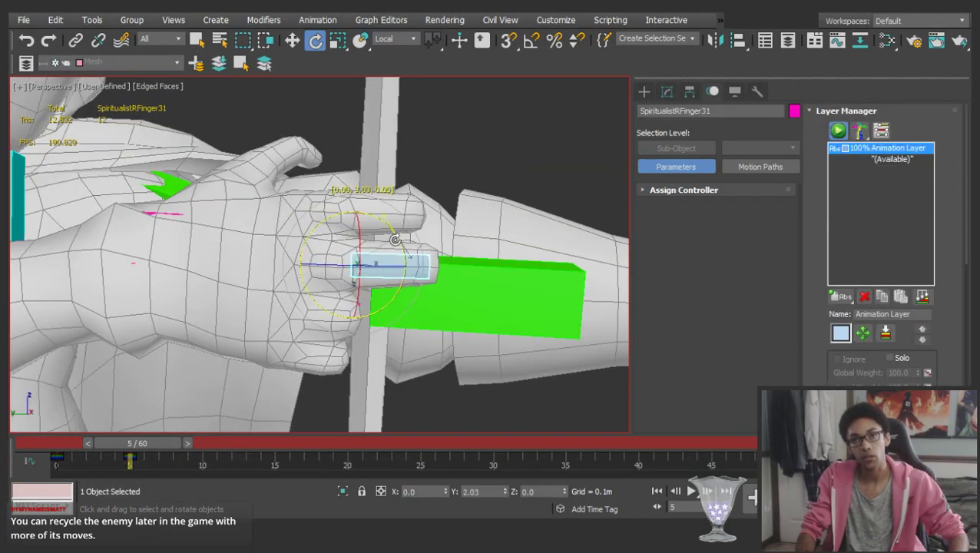
click(457, 135)
Select the right thumb's segments, rotate them to reposition the thumb beside the palm, and deselect them
middle_drag(220, 203, 285, 263)
click(297, 242)
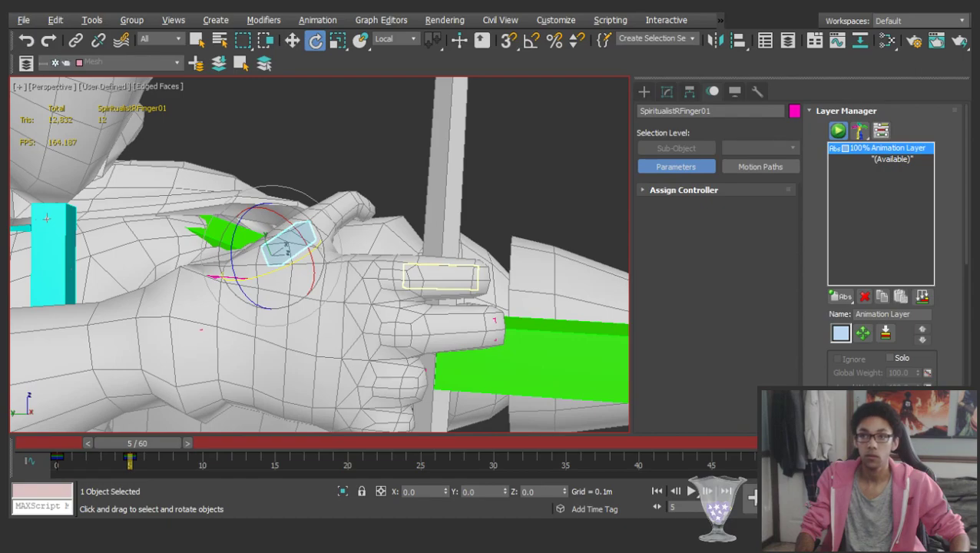
scroll(472, 287, down, 2)
alt+middle_drag(473, 287, 345, 355)
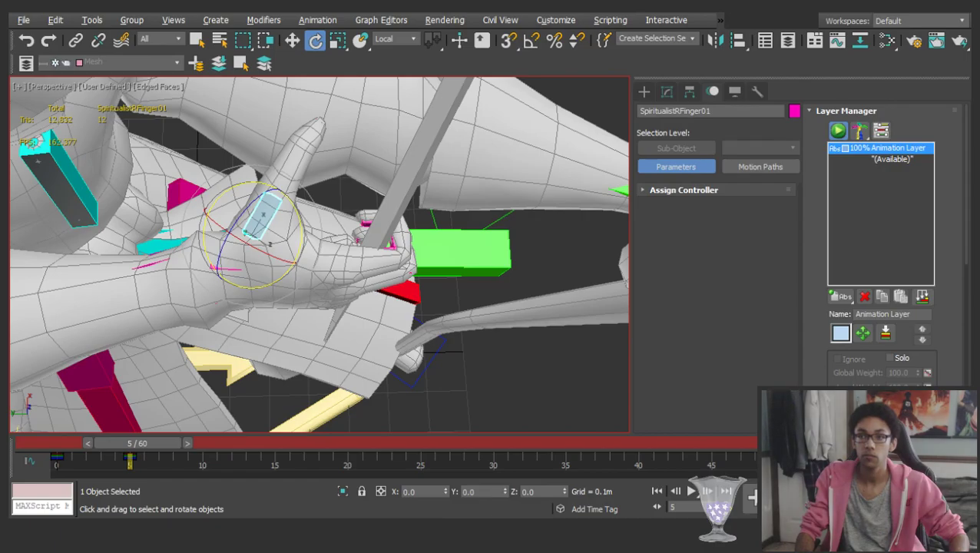
alt+middle_drag(246, 253, 330, 213)
double_click(232, 270)
drag(298, 220, 325, 386)
click(318, 390)
alt+middle_drag(317, 390, 396, 286)
Select the middle segment of the right thumb and rotate it to refine the thumb's bend
scroll(396, 287, up, 5)
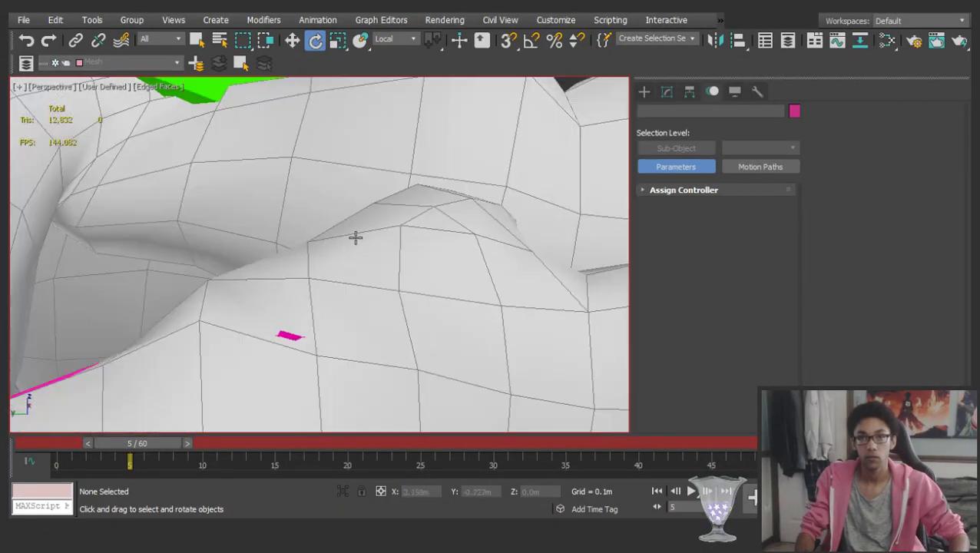
click(412, 258)
scroll(415, 257, down, 2)
alt+middle_drag(439, 245, 382, 214)
drag(374, 205, 347, 270)
middle_drag(454, 274, 424, 314)
scroll(374, 269, down, 4)
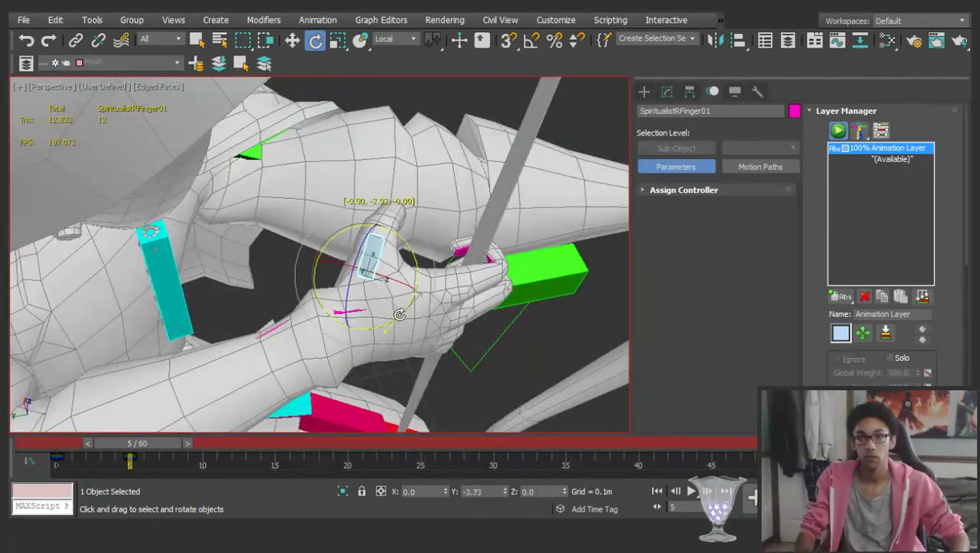
mouse_move(368, 277)
alt+middle_down()
mouse_move(387, 250)
mouse_move(368, 231)
mouse_move(407, 249)
mouse_move(519, 238)
mouse_move(392, 246)
alt+middle_up()
scroll(368, 238, down, 4)
Clear the selection and hide the mesh edges in the viewport to show the full pose
click(596, 277)
key(F4)
middle_drag(500, 247, 445, 237)
scroll(446, 237, down, 3)
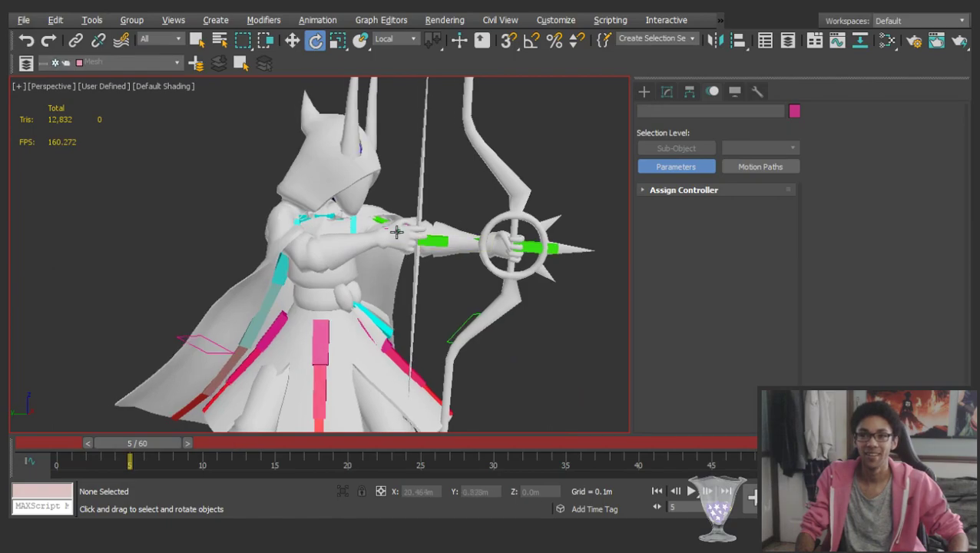
Select the right hand, lower it slightly on the bowstring to about Z 1.317 m, and save the scene
scroll(407, 238, up, 5)
click(421, 236)
key(w)
mouse_move(421, 236)
alt+middle_down()
mouse_move(361, 226)
mouse_move(342, 234)
mouse_move(454, 339)
mouse_move(467, 366)
mouse_move(505, 357)
mouse_move(474, 229)
mouse_move(552, 184)
alt+middle_up()
scroll(512, 245, down, 5)
key(ctrl+s)
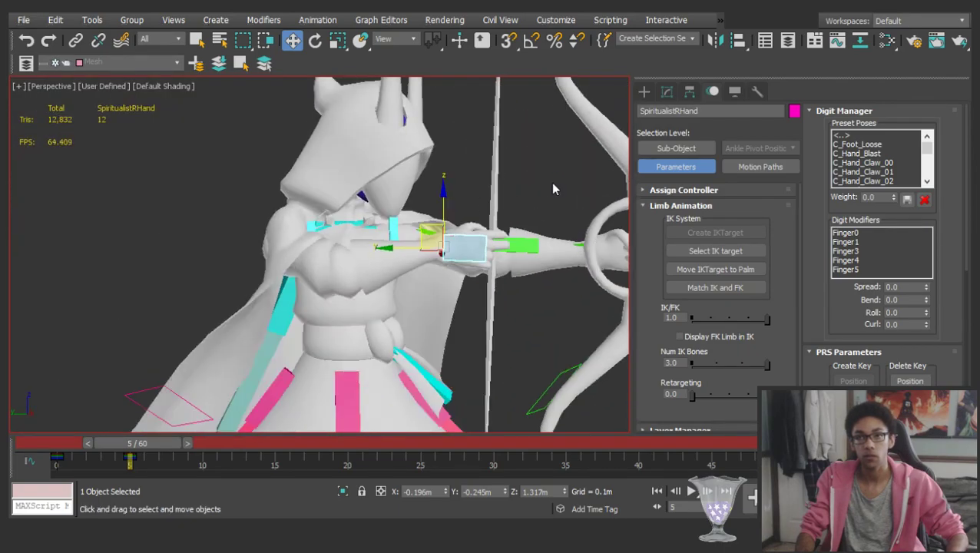
Move the right hand's IK target to the palm with the arm's IK/FK blend at 0.0
click(717, 271)
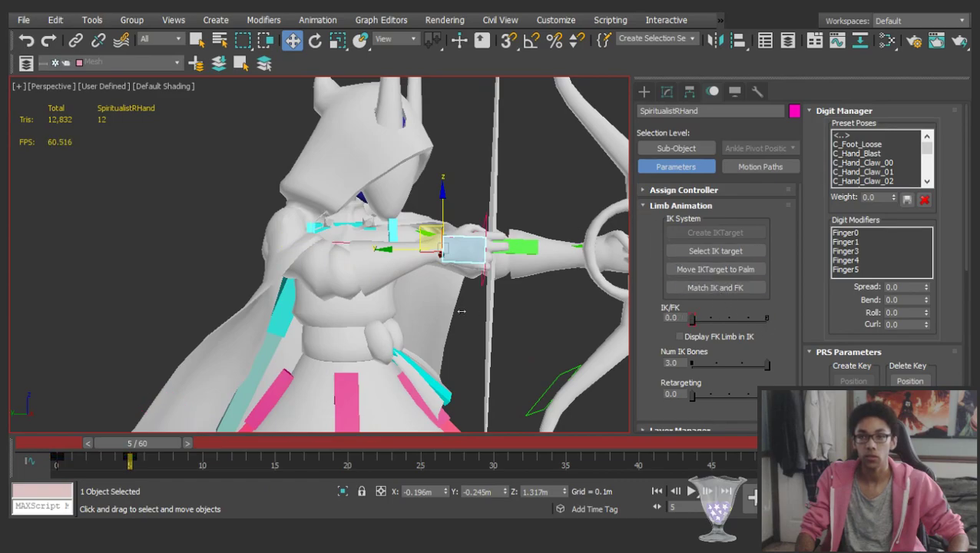
click(543, 195)
scroll(433, 245, up, 5)
scroll(522, 301, down, 3)
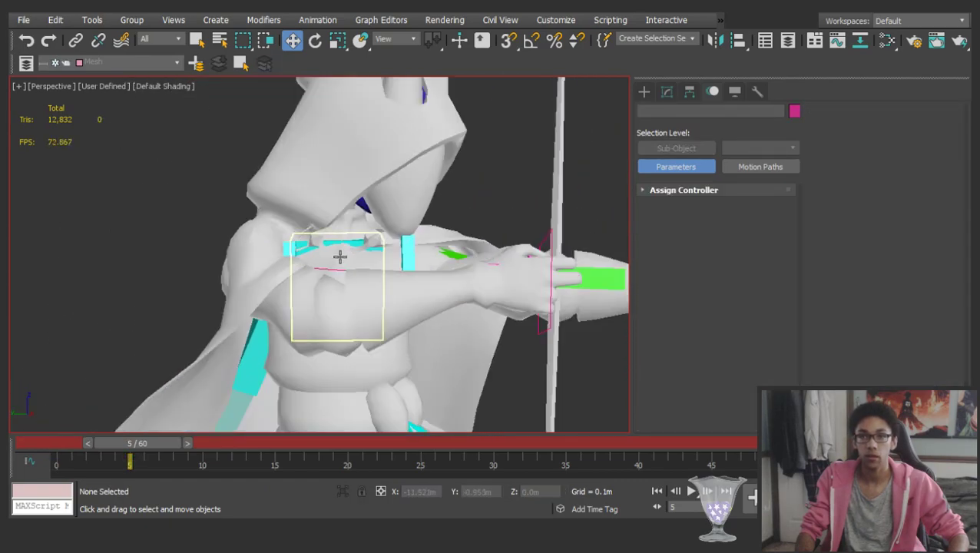
Select the right collarbone, rotate it to adjust the shoulder, and deselect it
click(281, 252)
click(285, 246)
key(e)
drag(259, 224, 226, 227)
click(223, 229)
Select the right upper arm, rotate it to reposition the elbow, and deselect it
click(286, 277)
alt+middle_drag(325, 283, 347, 284)
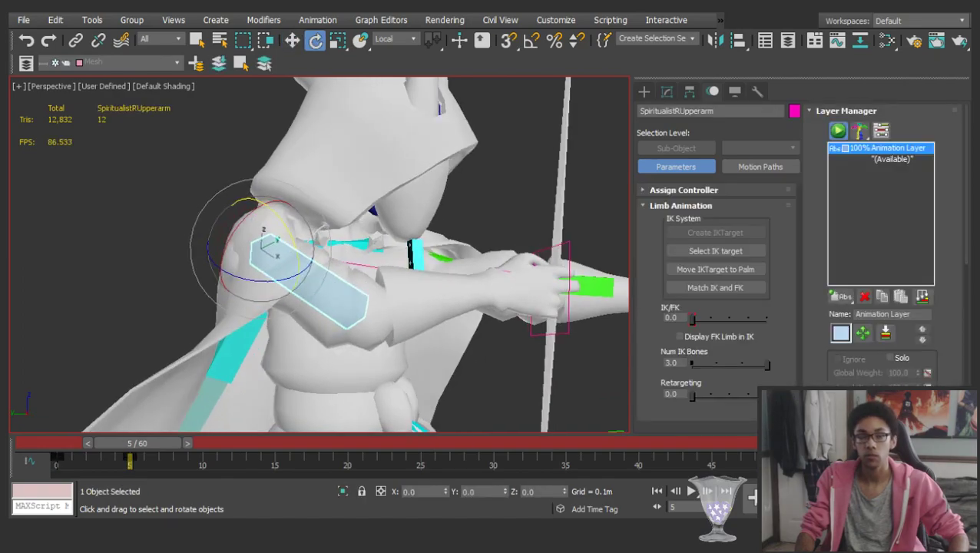
drag(240, 217, 328, 194)
scroll(417, 265, down, 3)
alt+middle_drag(418, 264, 523, 298)
click(524, 299)
Select the right collarbone from above and rotate it to refine the shoulder position
scroll(313, 264, up, 3)
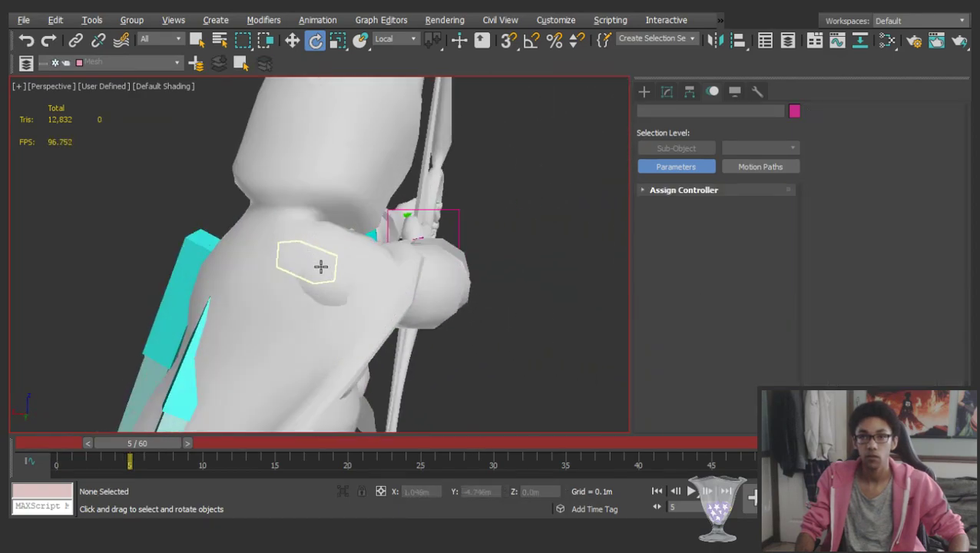
alt+middle_drag(312, 264, 306, 276)
click(346, 239)
alt+middle_drag(348, 241, 282, 271)
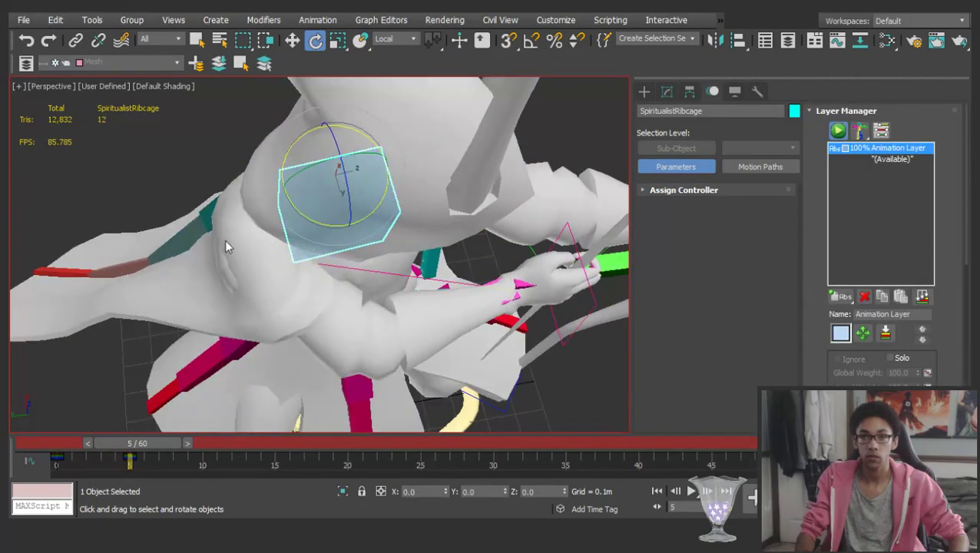
click(270, 237)
drag(269, 237, 262, 277)
alt+middle_drag(263, 276, 312, 284)
scroll(288, 262, up, 4)
scroll(302, 274, down, 3)
Select the right upper arm and rotate it on two of its local axes to fine-tune the elbow
click(313, 280)
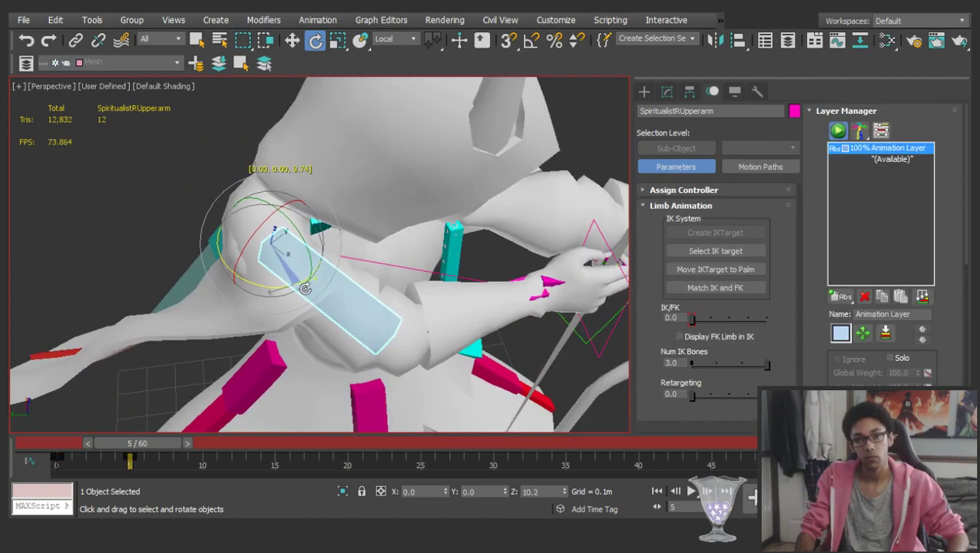
drag(272, 289, 270, 285)
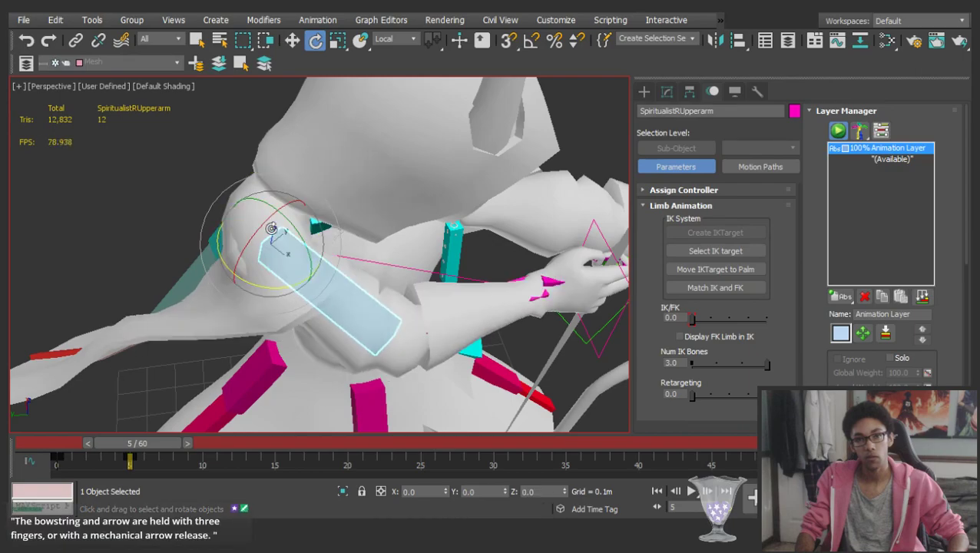
mouse_move(259, 234)
mouse_down()
mouse_move(293, 194)
mouse_move(252, 258)
mouse_move(260, 244)
mouse_up()
Try to pull the right hand and the bowstring bone back together, and undo the move
alt+middle_drag(384, 261, 419, 263)
scroll(413, 266, up, 4)
double_click(407, 266)
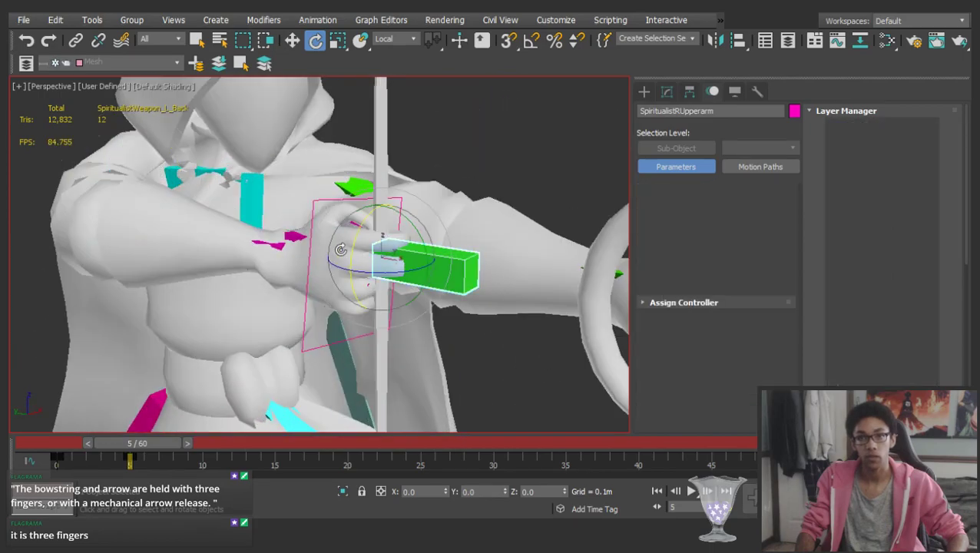
scroll(317, 245, down, 3)
alt+middle_drag(317, 245, 361, 214)
key(w)
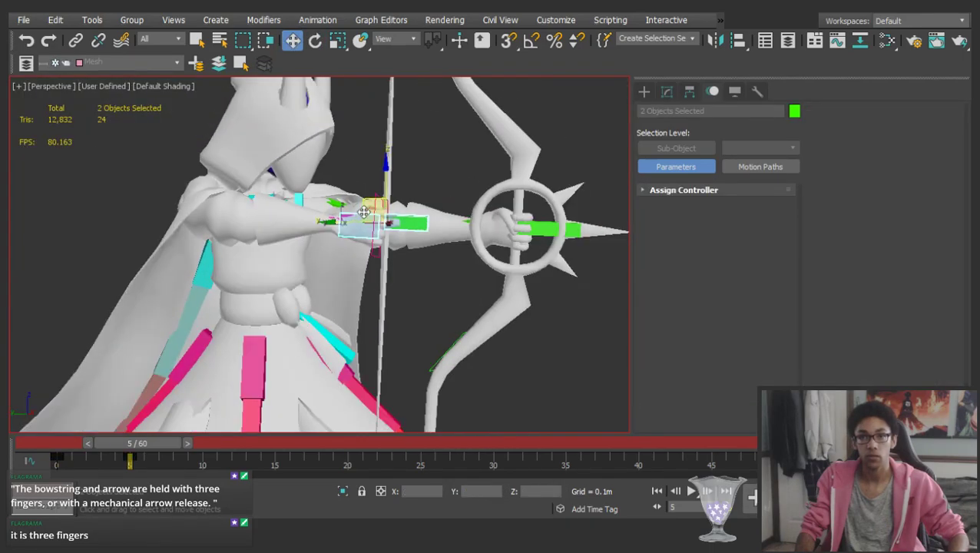
drag(369, 205, 281, 210)
key(ctrl+z)
Select the right hand's IK target together with the bowstring bone and shift both slightly
scroll(359, 211, up, 3)
click(389, 207)
ctrl+click(434, 227)
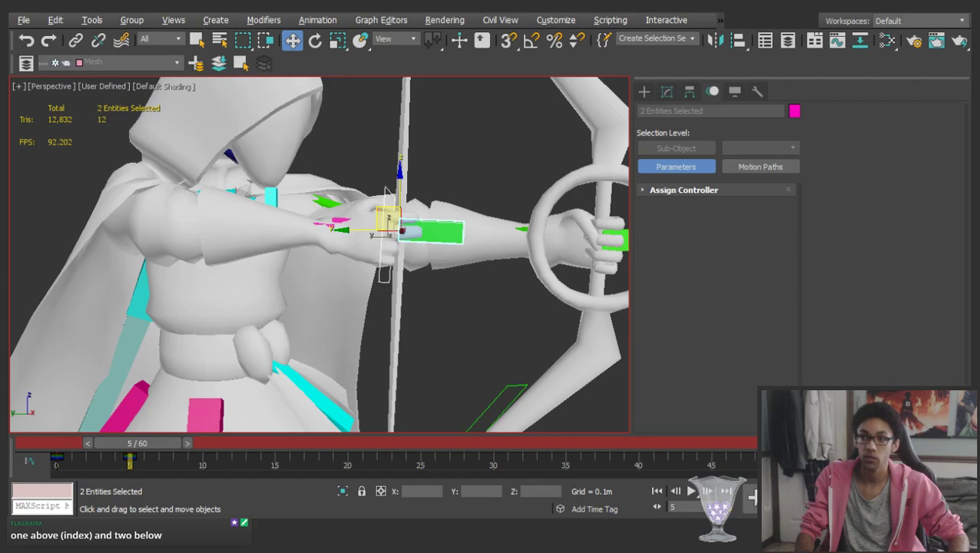
middle_drag(350, 196, 383, 241)
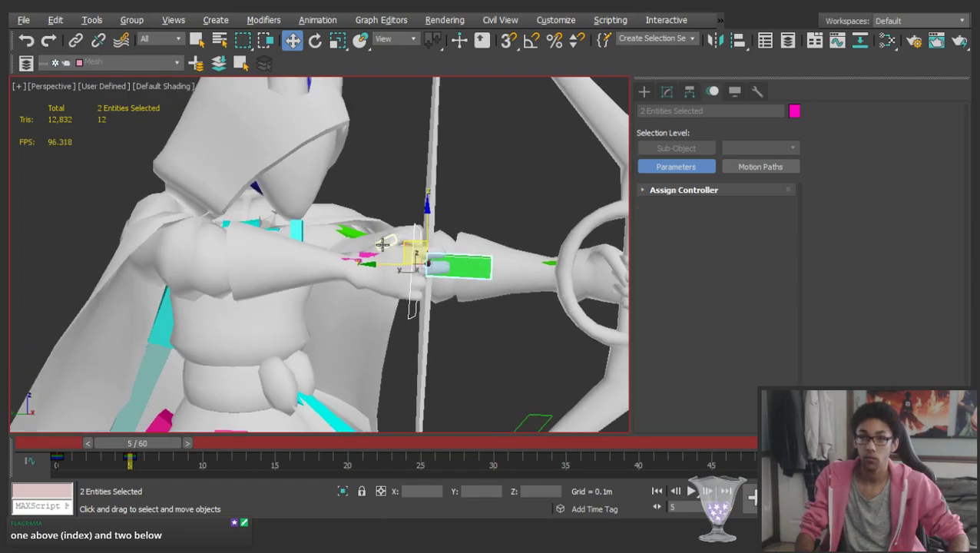
scroll(388, 283, up, 6)
scroll(393, 273, down, 5)
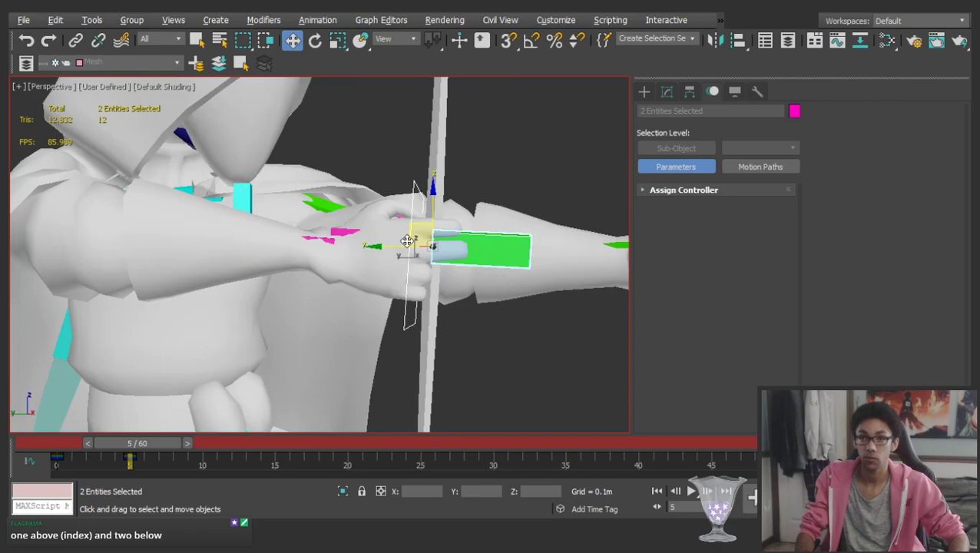
mouse_move(410, 226)
alt+middle_down()
mouse_move(311, 230)
mouse_move(407, 227)
alt+middle_up()
middle_drag(223, 225, 298, 242)
scroll(298, 242, down, 3)
mouse_move(418, 239)
mouse_down()
mouse_move(240, 248)
mouse_move(376, 225)
mouse_move(34, 240)
mouse_move(409, 237)
mouse_move(252, 241)
mouse_move(413, 252)
mouse_move(418, 242)
mouse_up()
Select the right collarbone and rotate it about 19.5 degrees around its local Z axis
alt+middle_drag(227, 197, 252, 267)
click(177, 219)
key(e)
drag(203, 233, 245, 251)
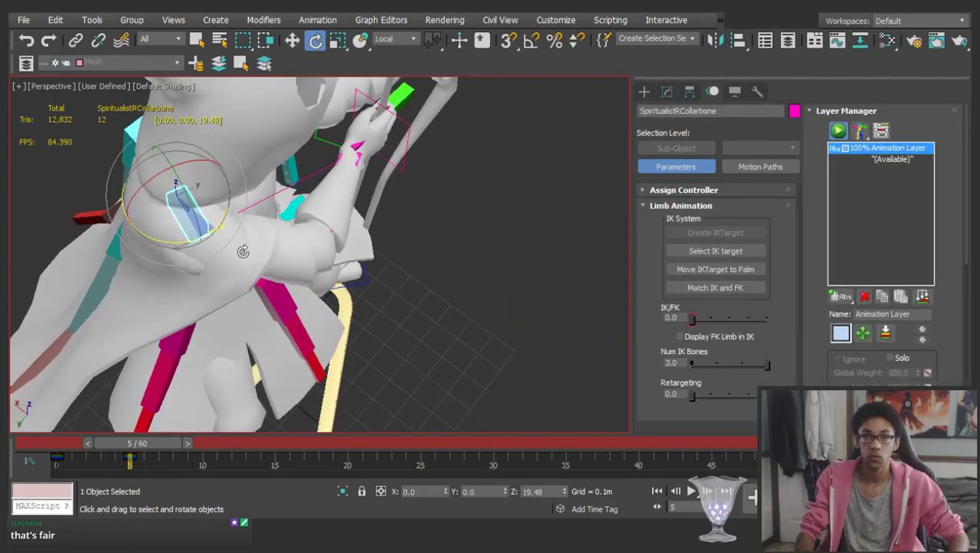
Select the bowstring bone and the right hand's IK target, and examine the grip on the string up close
alt+middle_drag(302, 233, 399, 189)
click(476, 156)
ctrl+click(440, 196)
key(w)
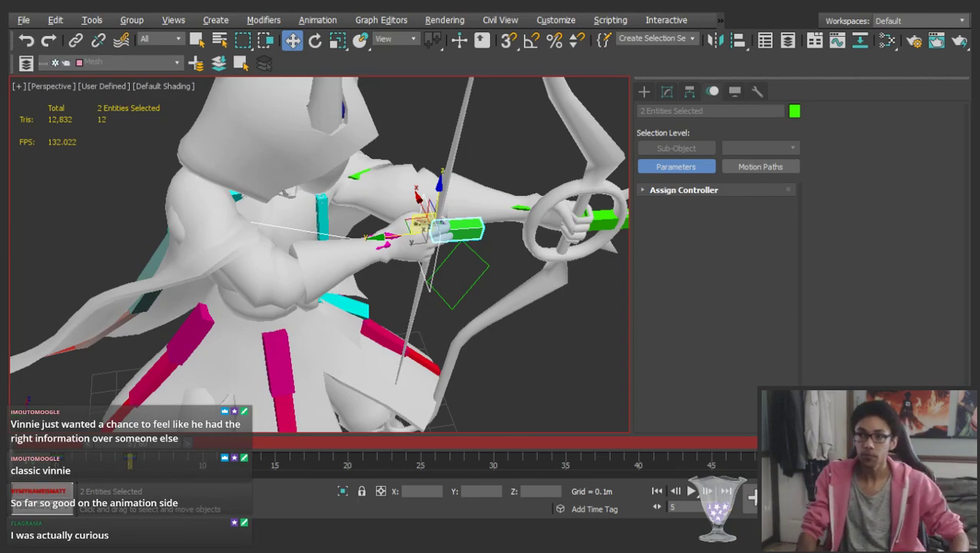
alt+middle_drag(393, 266, 286, 203)
scroll(287, 204, down, 2)
scroll(376, 220, up, 2)
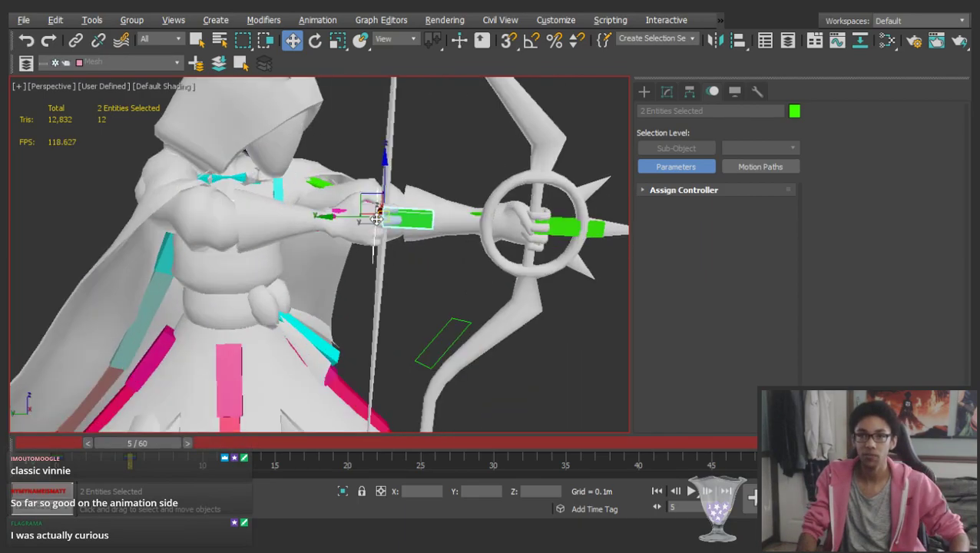
scroll(377, 219, up, 6)
alt+middle_drag(380, 215, 396, 277)
click(431, 328)
click(343, 271)
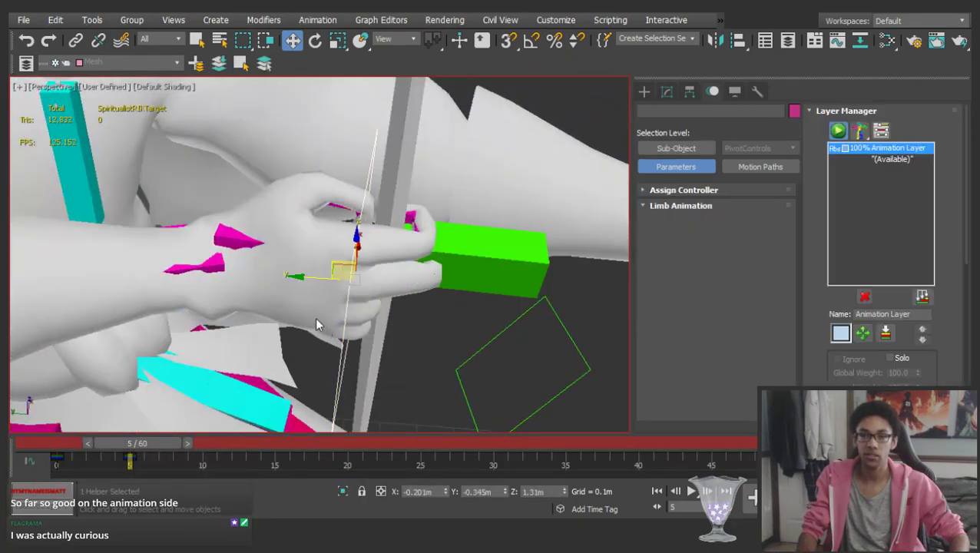
Examine the archer's whole pose from several angles and select the pelvis
alt+middle_drag(318, 328, 380, 221)
scroll(394, 213, down, 4)
click(320, 208)
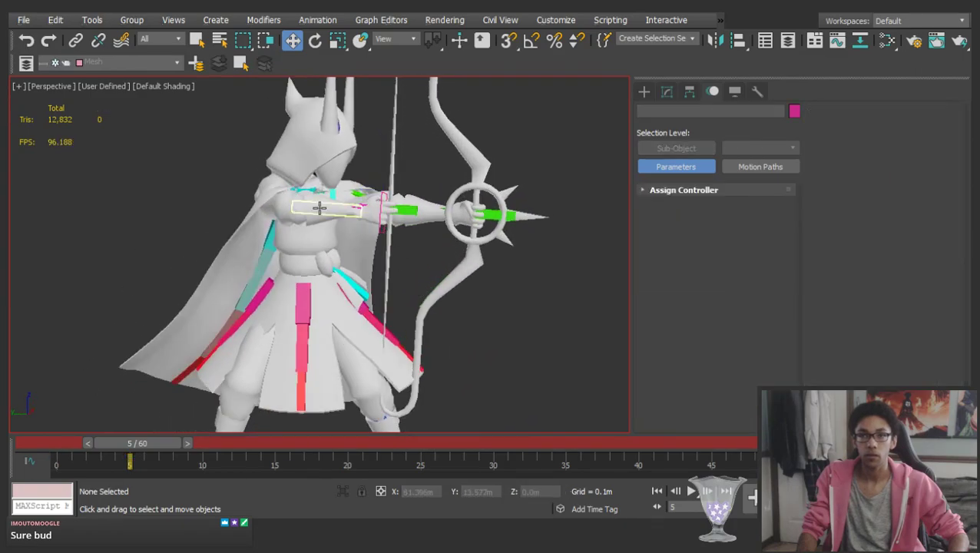
click(311, 223)
alt+middle_drag(311, 223, 237, 223)
click(303, 294)
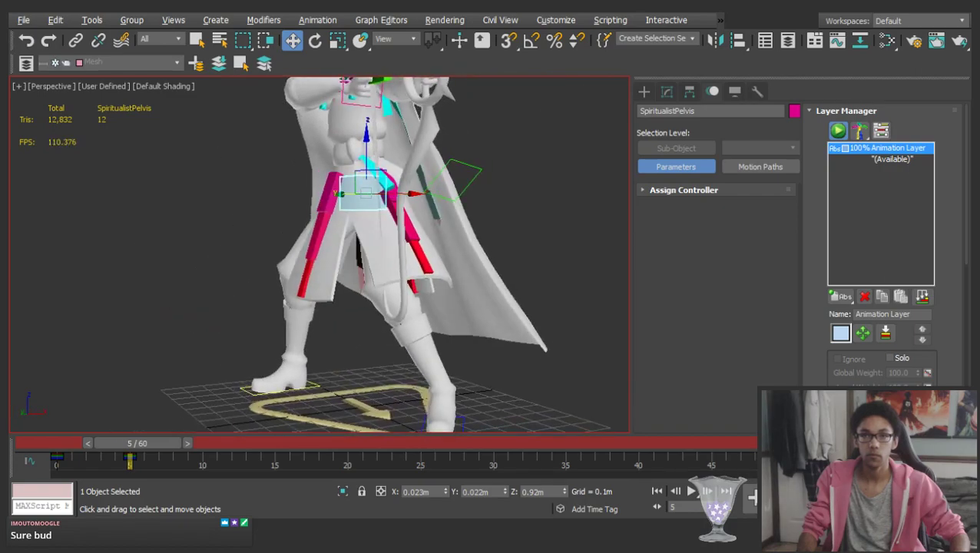
alt+middle_drag(322, 230, 371, 274)
Check the right foot platform and move the left foot platform inward to about Y -0.177 m to narrow the stance
click(291, 397)
scroll(341, 275, up, 3)
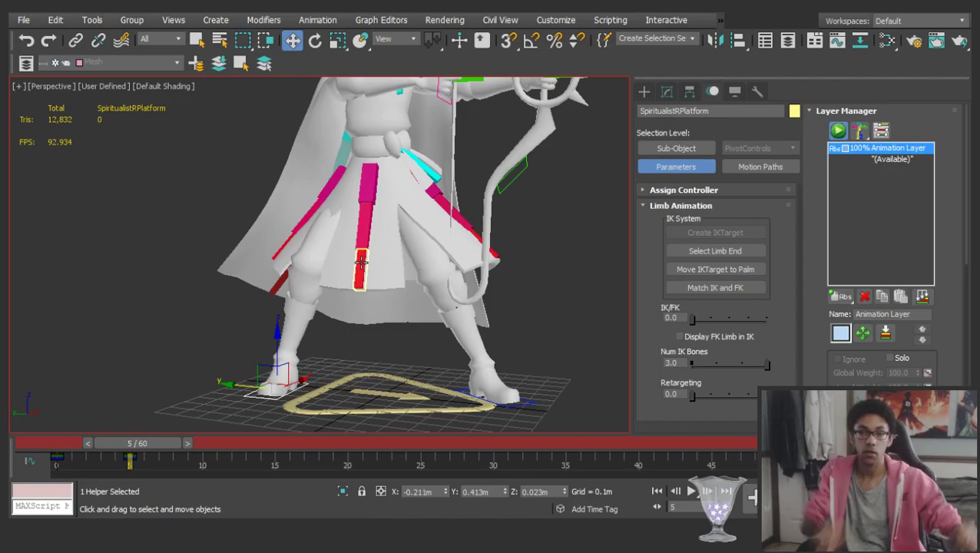
click(487, 393)
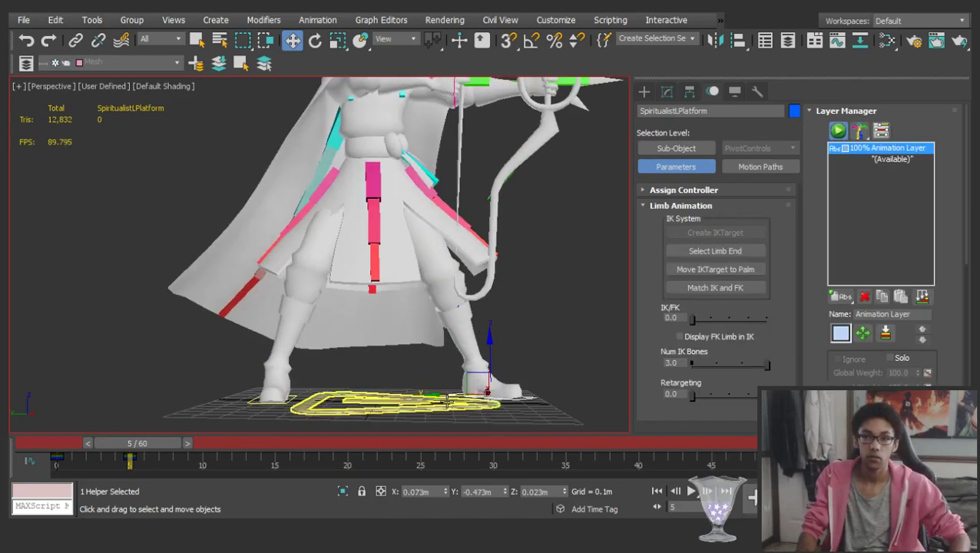
scroll(416, 260, up, 2)
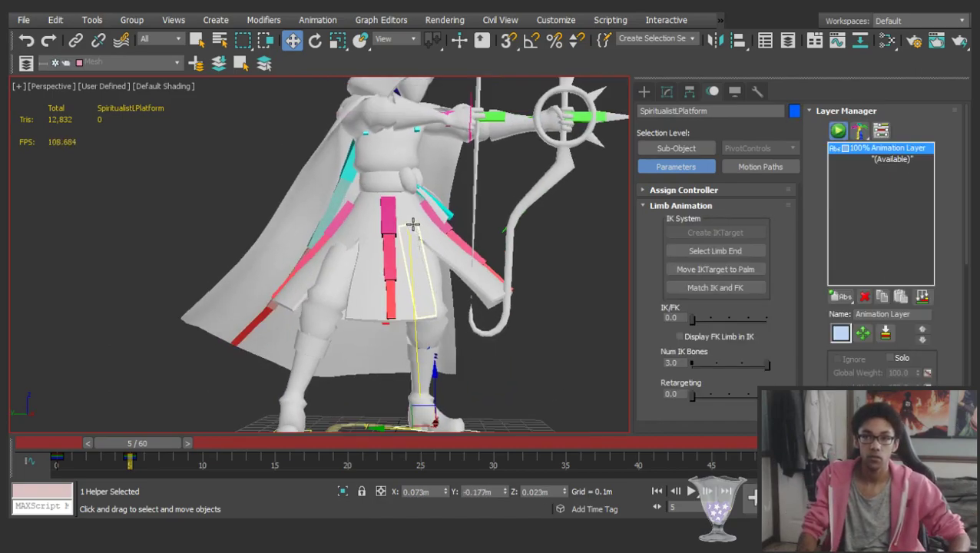
Select the right hand's IK target and switch the right arm to FK by setting IK/FK to 1.0
click(412, 223)
click(476, 204)
click(390, 209)
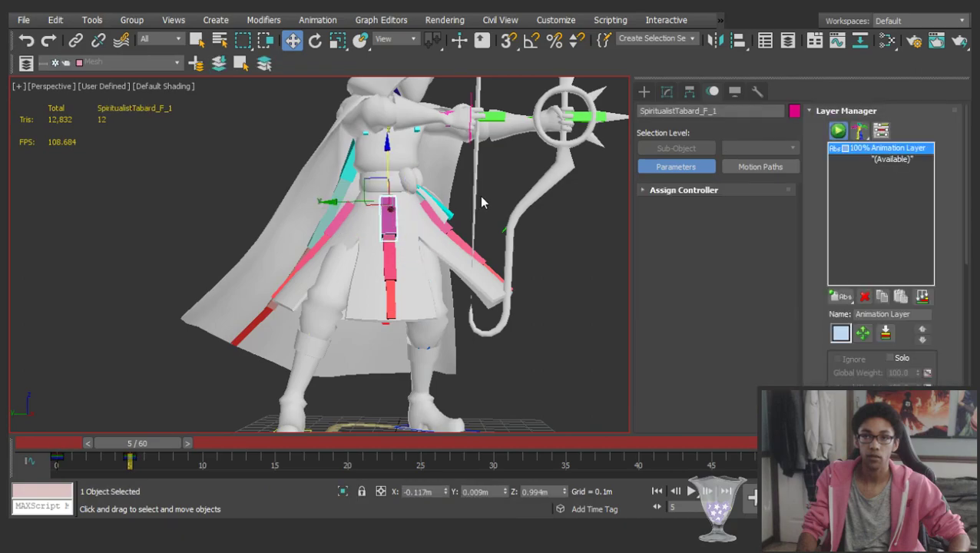
scroll(410, 219, up, 5)
middle_drag(367, 230, 362, 280)
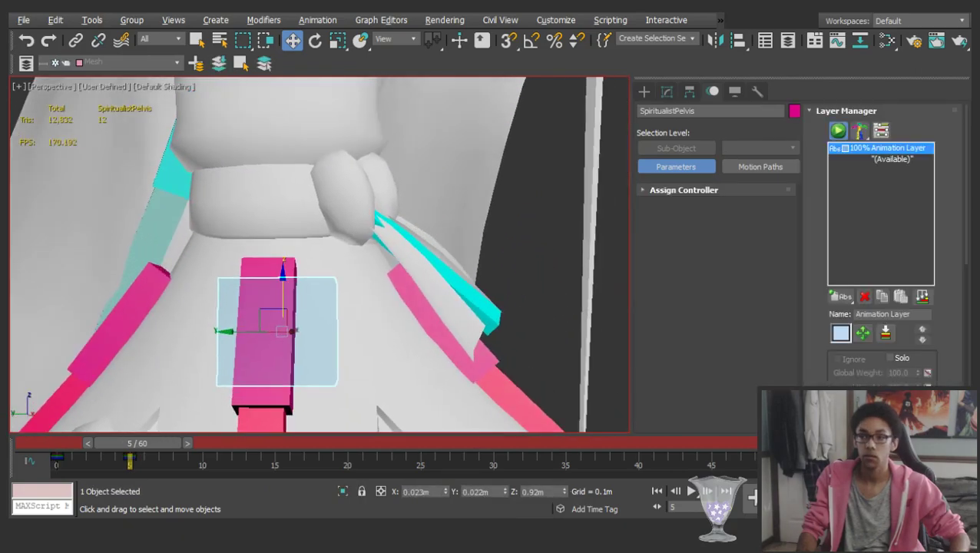
middle_drag(477, 269, 447, 351)
mouse_move(532, 117)
middle_down()
mouse_move(498, 206)
mouse_move(416, 269)
middle_up()
scroll(415, 242, up, 3)
click(477, 167)
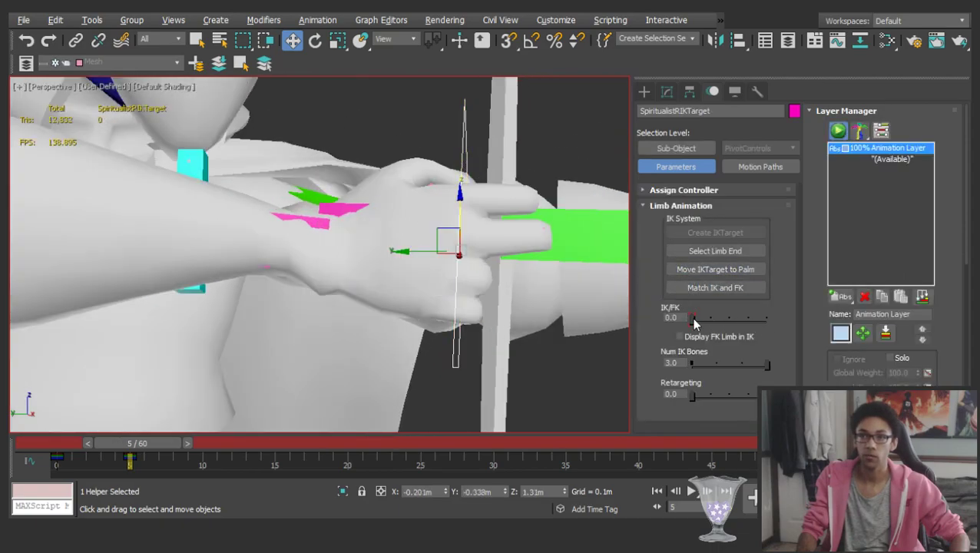
scroll(495, 204, down, 4)
click(540, 278)
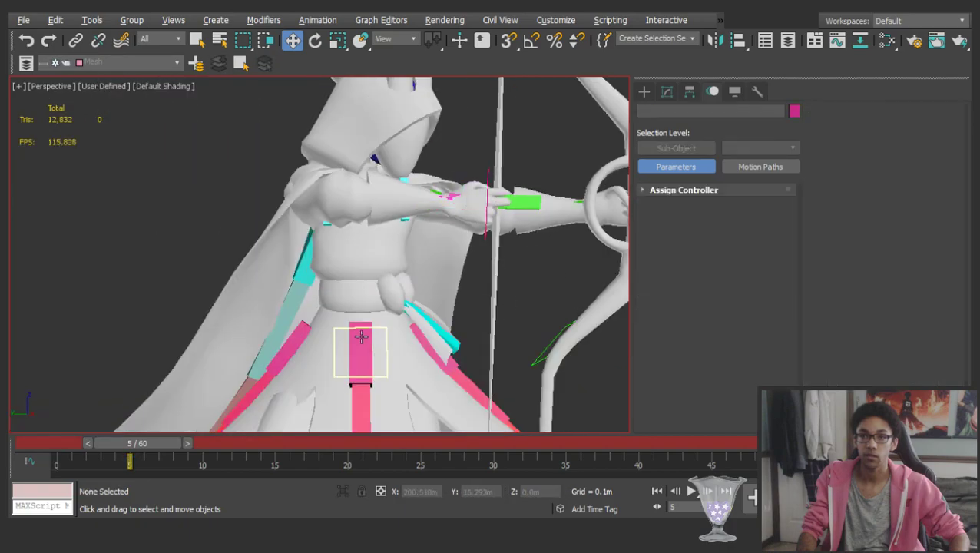
Select the pelvis and move it back and up to about Y 0.146 m, Z 1.017 m
click(383, 338)
scroll(377, 323, down, 4)
scroll(355, 233, up, 5)
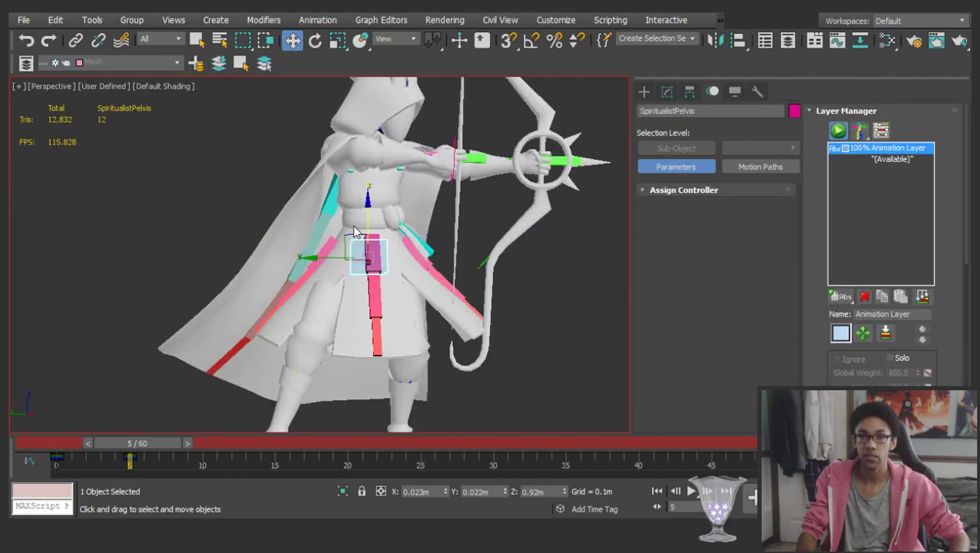
drag(346, 236, 318, 215)
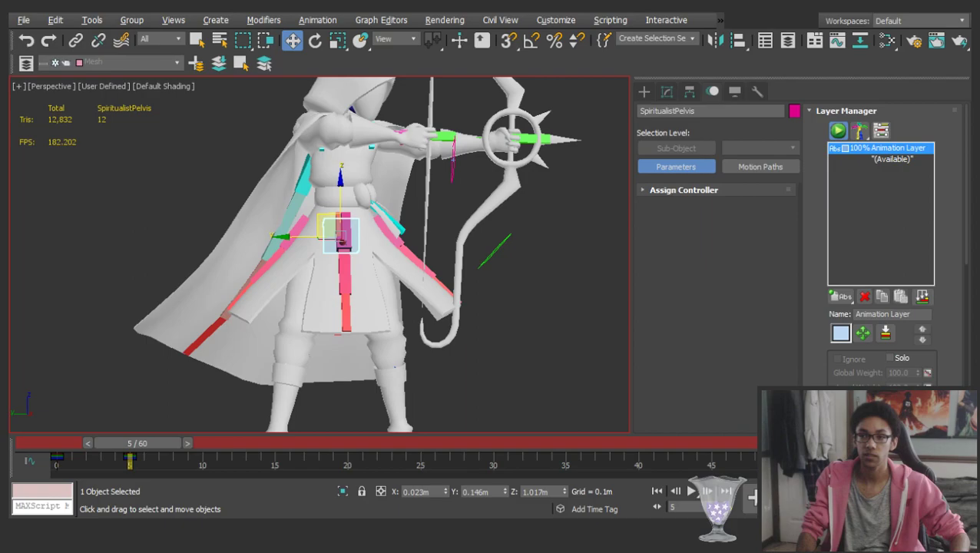
Lower the pelvis to about Z 1.002 m and check the stance from the front and side
alt+middle_drag(453, 288, 264, 298)
scroll(319, 268, down, 3)
mouse_move(319, 268)
alt+middle_down()
mouse_move(326, 295)
mouse_move(326, 265)
alt+middle_up()
drag(377, 197, 378, 200)
alt+middle_drag(372, 222, 496, 247)
scroll(284, 224, up, 3)
alt+middle_drag(285, 224, 128, 225)
scroll(400, 227, down, 3)
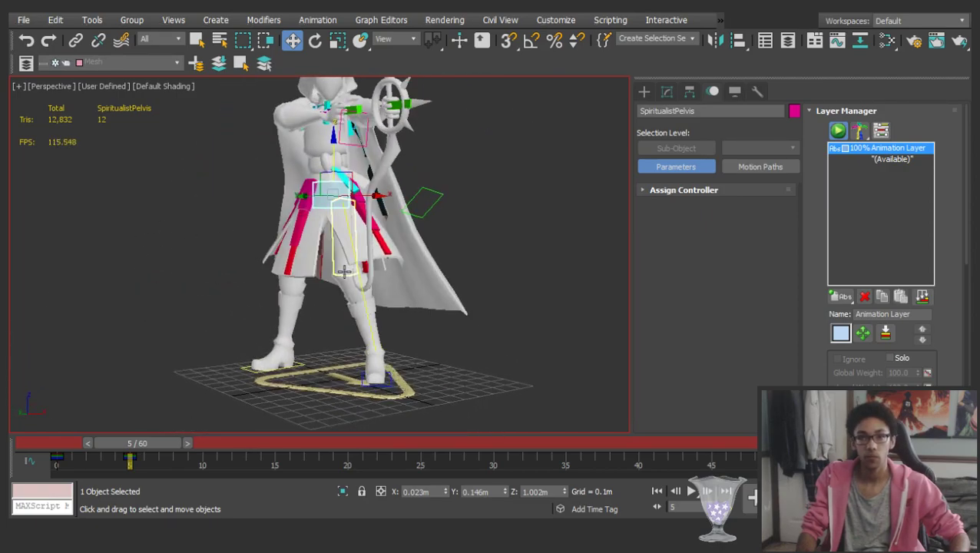
Select the left foot platform and rotate it inward around its vertical axis
click(367, 282)
alt+middle_drag(369, 281, 453, 276)
scroll(430, 301, up, 3)
key(e)
alt+middle_drag(413, 319, 441, 315)
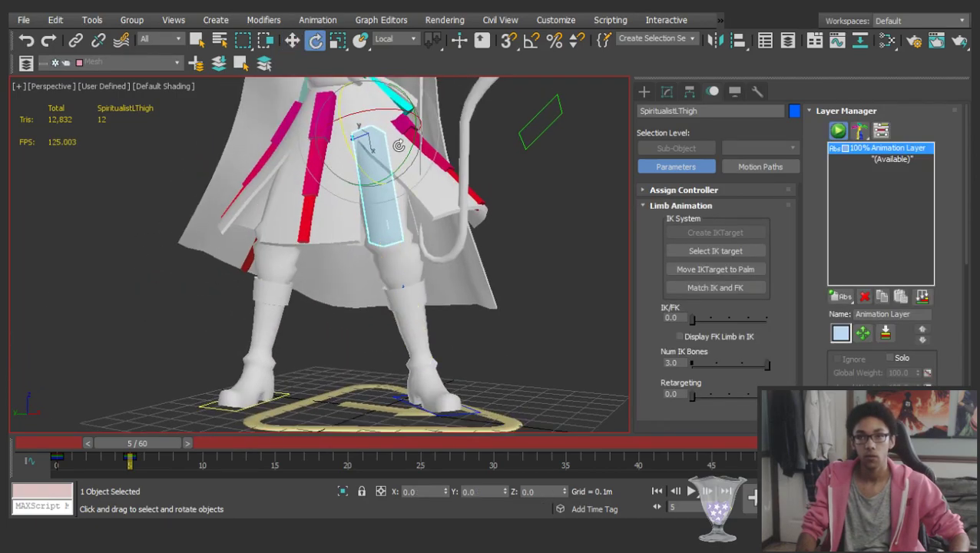
click(453, 422)
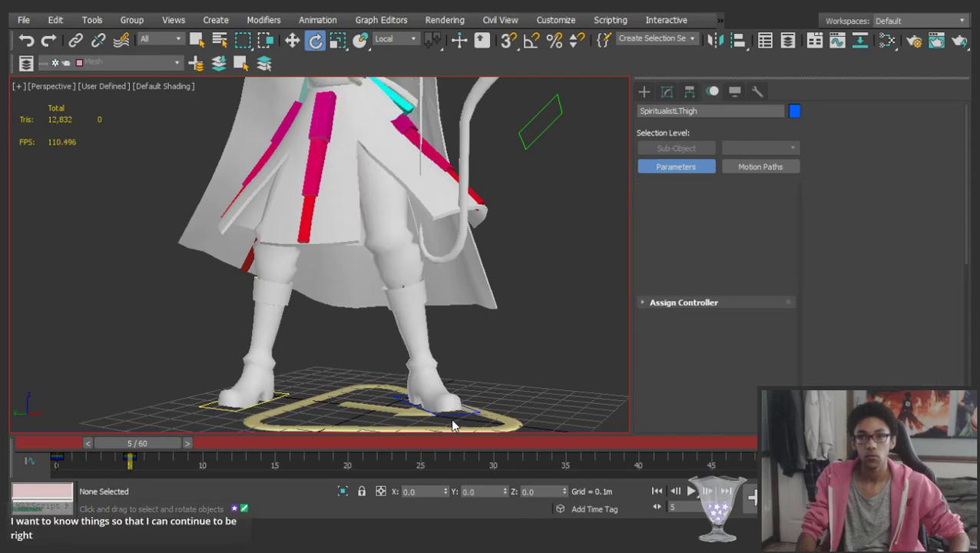
click(449, 413)
middle_drag(449, 414, 428, 351)
drag(426, 359, 392, 361)
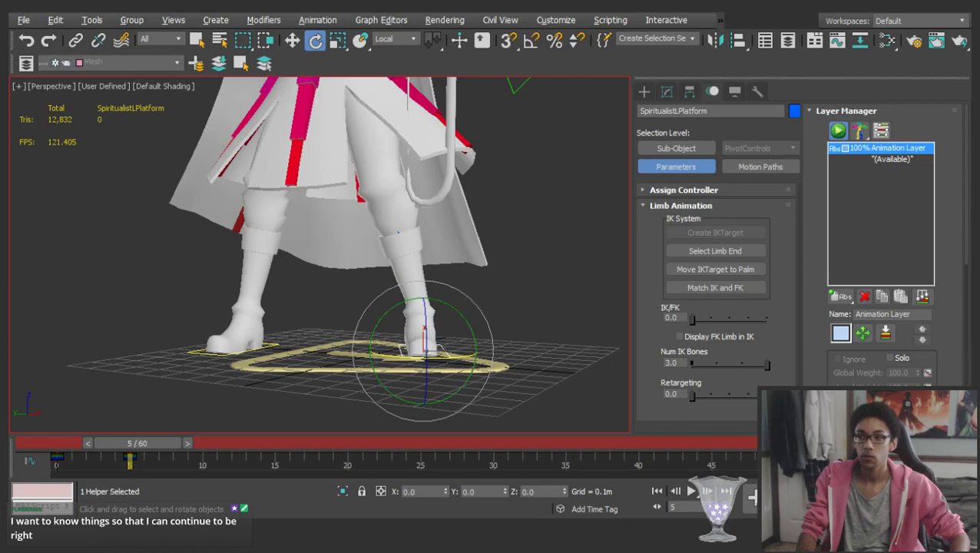
Select the ribcage and shift it slightly along the X axis to about X 0.042 m
middle_drag(294, 163, 488, 183)
scroll(315, 263, down, 4)
key(w)
middle_drag(285, 218, 650, 258)
scroll(371, 208, up, 3)
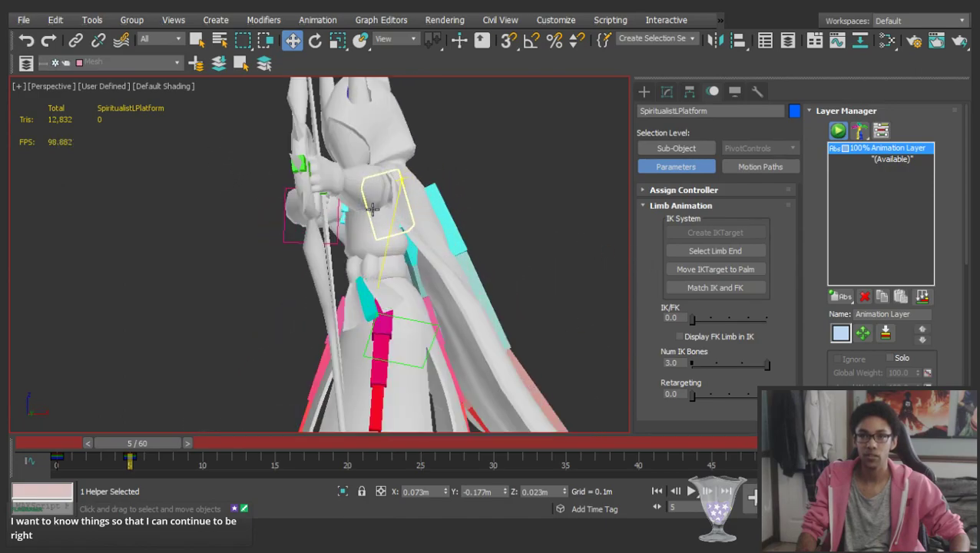
click(390, 183)
scroll(391, 182, down, 6)
scroll(401, 175, up, 2)
scroll(394, 175, down, 4)
key(e)
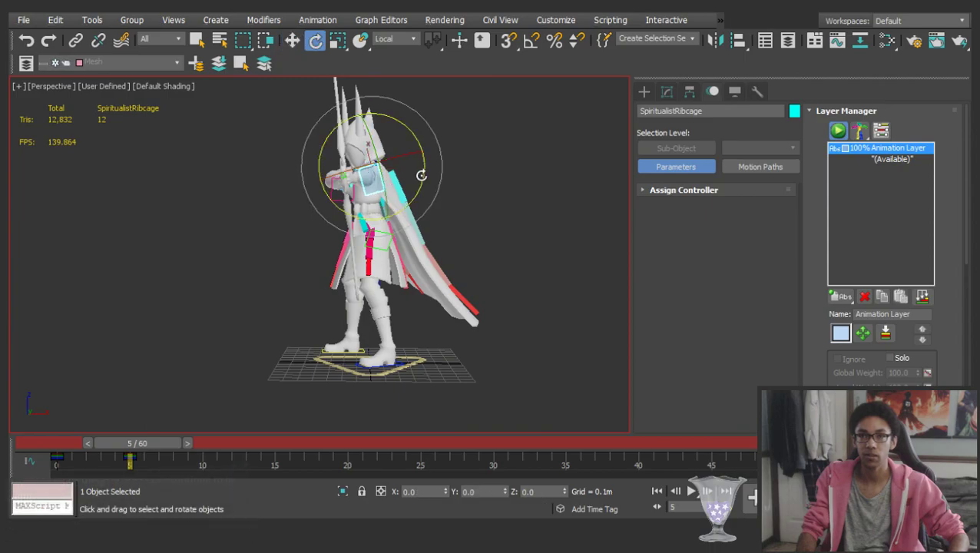
key(w)
drag(405, 165, 410, 162)
Examine the ribcage, right arm and string hand from the side and up close, and clear the selection
scroll(345, 177, up, 3)
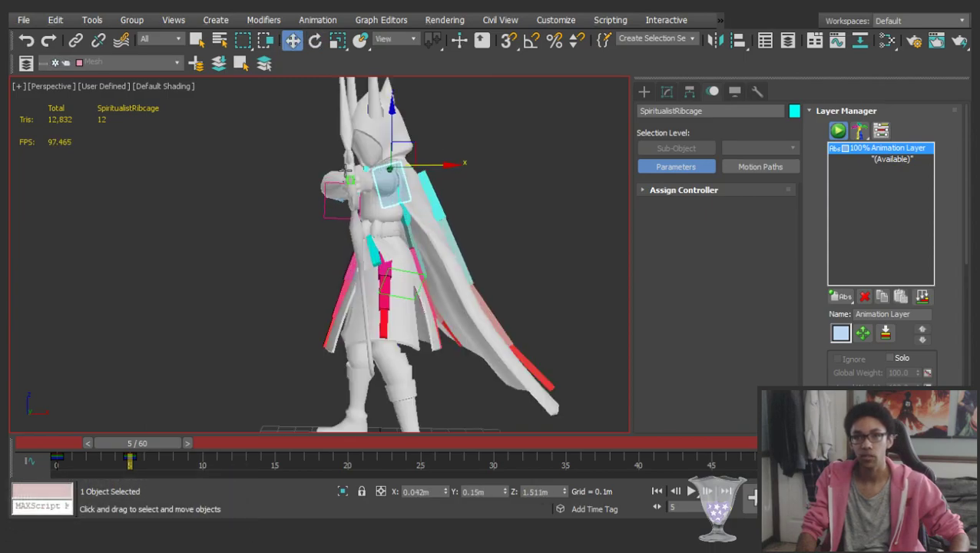
scroll(381, 180, down, 3)
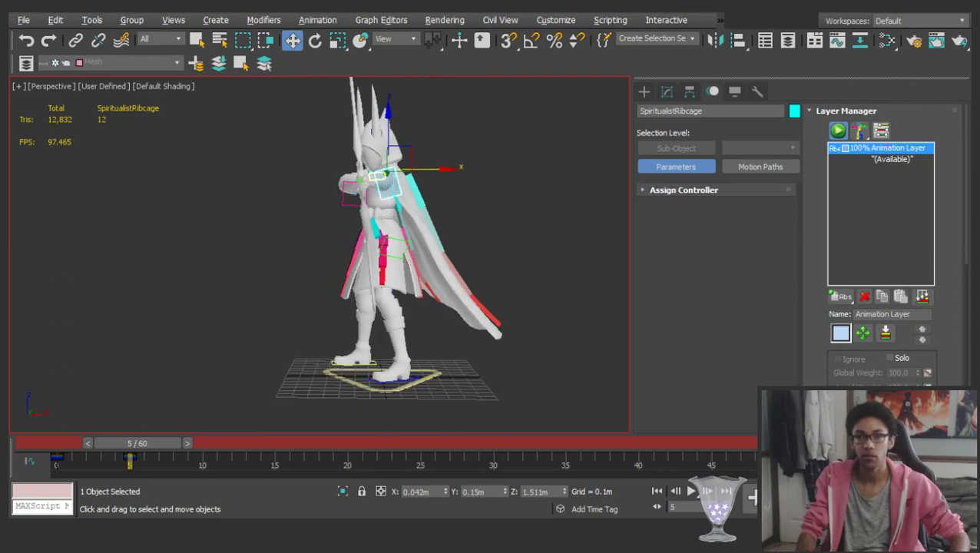
scroll(355, 173, up, 4)
alt+middle_drag(354, 173, 400, 175)
middle_drag(400, 176, 339, 143)
scroll(360, 206, up, 4)
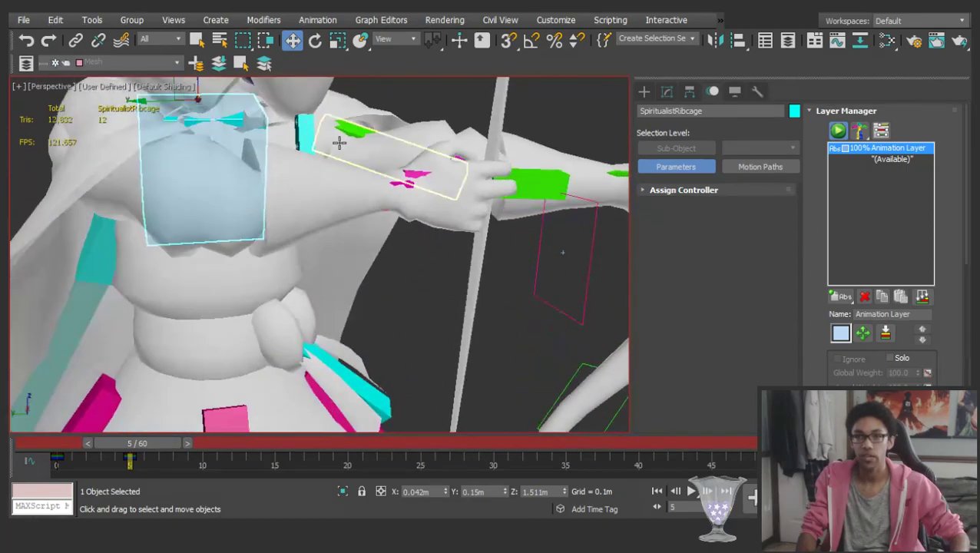
mouse_move(346, 184)
middle_down()
mouse_move(361, 223)
mouse_move(353, 201)
middle_up()
scroll(363, 213, down, 3)
click(262, 196)
scroll(262, 200, up, 3)
alt+middle_drag(262, 200, 266, 248)
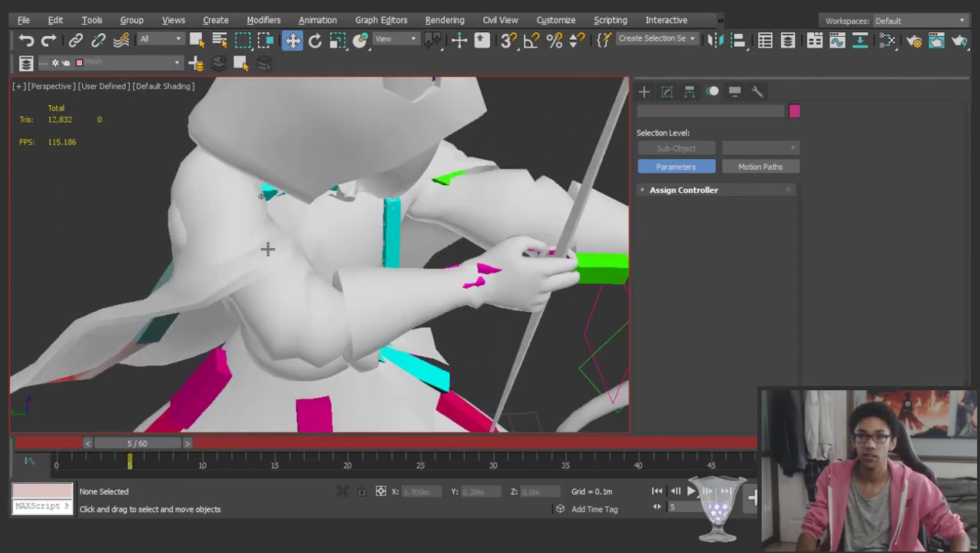
Select both hands and raise them together, bringing the right hand to about Z 1.526 m
click(514, 274)
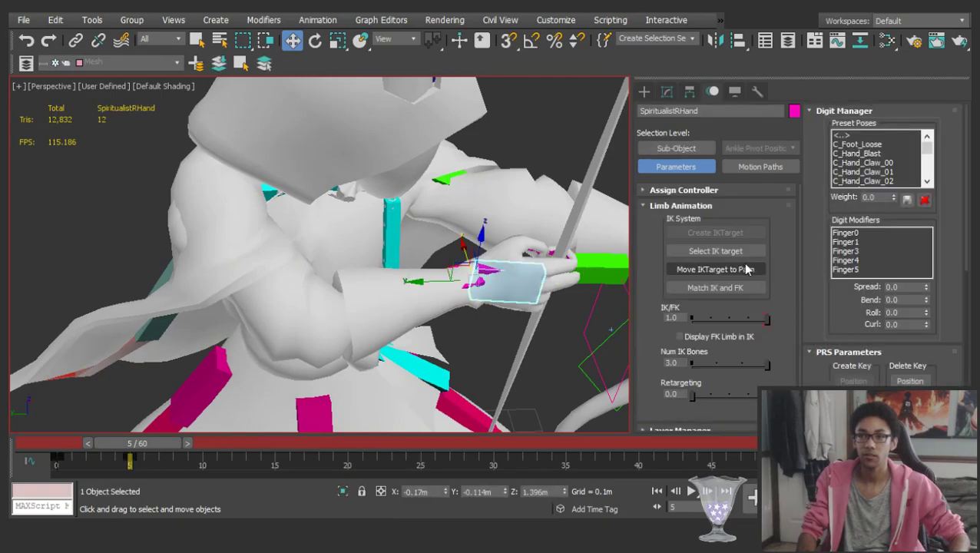
alt+middle_drag(453, 268, 430, 238)
scroll(454, 275, down, 4)
scroll(344, 234, down, 3)
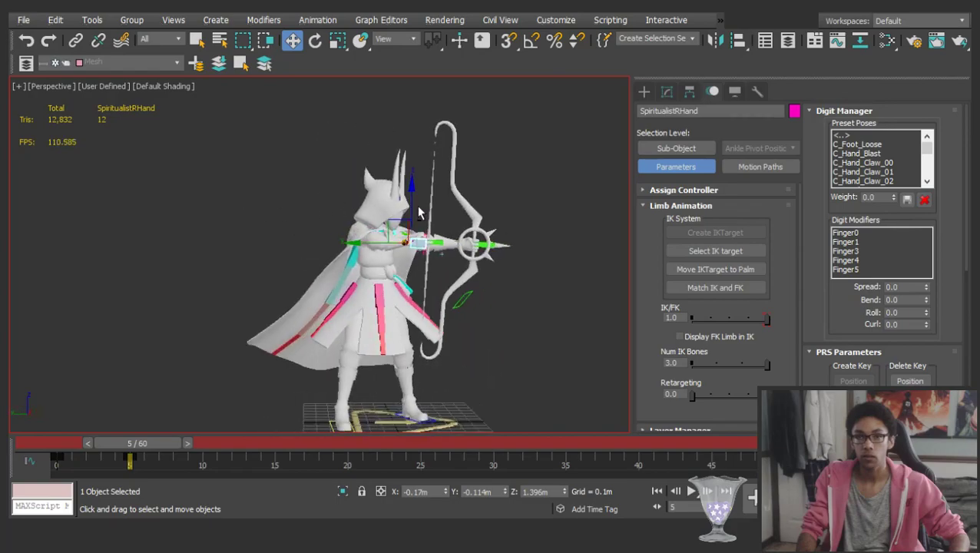
scroll(471, 242, up, 4)
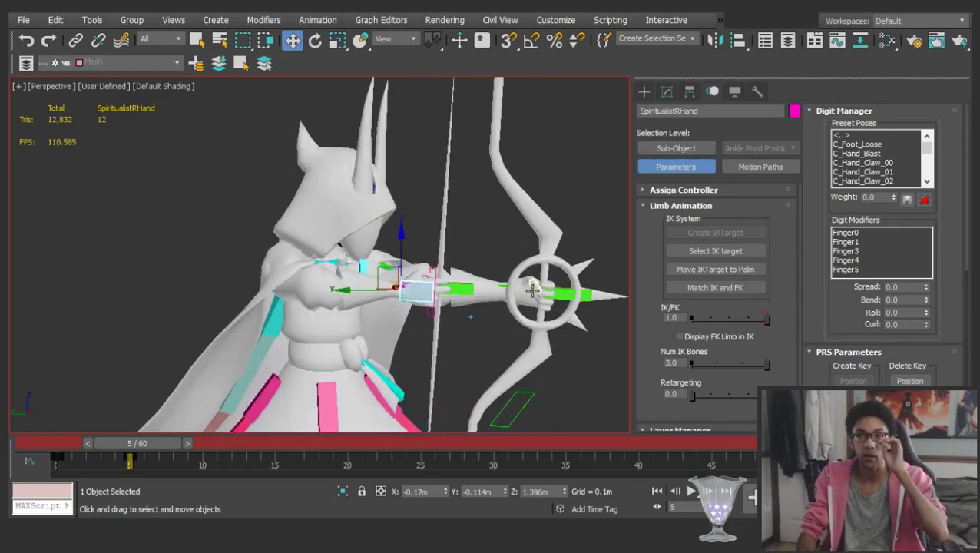
click(418, 291)
scroll(438, 307, up, 4)
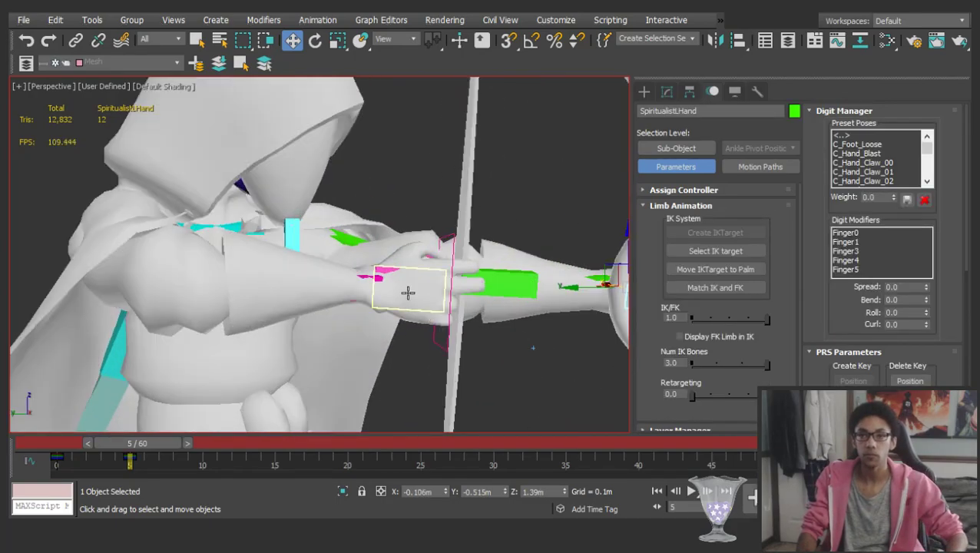
ctrl+click(408, 293)
scroll(419, 288, down, 5)
drag(414, 248, 463, 214)
Rotate the left hand to straighten the bow upright and clear the selection
click(438, 242)
key(e)
click(517, 197)
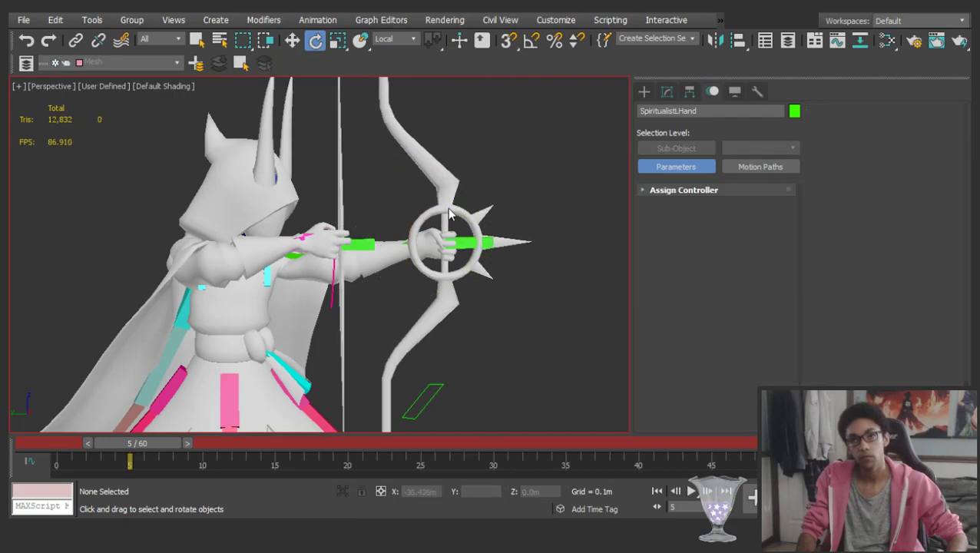
Select the head and rotate it to aim the face along the arrow
scroll(308, 214, down, 3)
click(282, 201)
drag(292, 172, 297, 178)
alt+middle_drag(298, 177, 179, 232)
mouse_move(297, 222)
mouse_down()
mouse_move(304, 173)
mouse_move(296, 206)
mouse_up()
scroll(291, 209, down, 3)
mouse_move(289, 209)
alt+middle_down()
mouse_move(422, 203)
mouse_move(305, 197)
alt+middle_up()
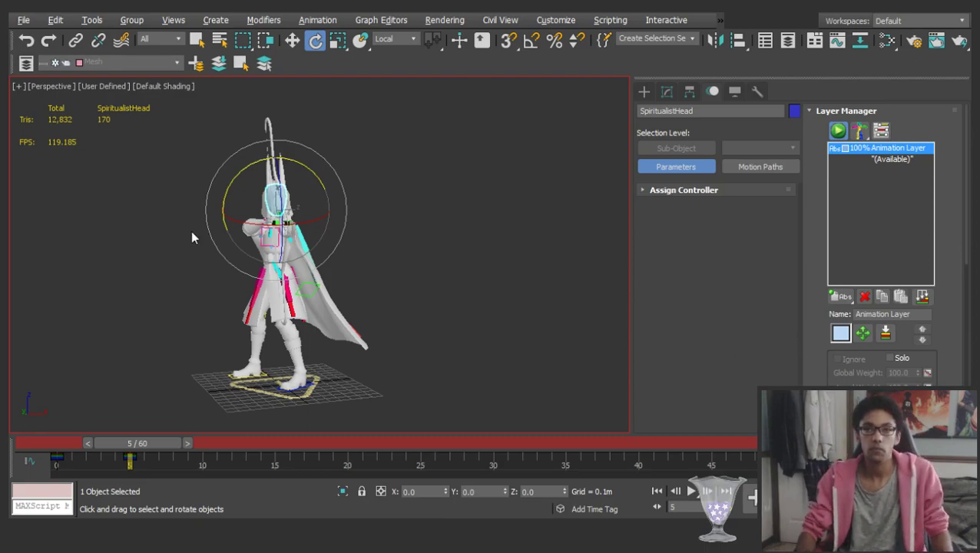
Move the right hand's IK target to the palm and switch the arm to IK with IK/FK 0.0
scroll(191, 238, up, 5)
alt+middle_drag(190, 239, 427, 271)
scroll(267, 247, up, 3)
scroll(293, 253, down, 4)
click(427, 270)
click(232, 271)
alt+middle_drag(232, 270, 196, 307)
click(728, 273)
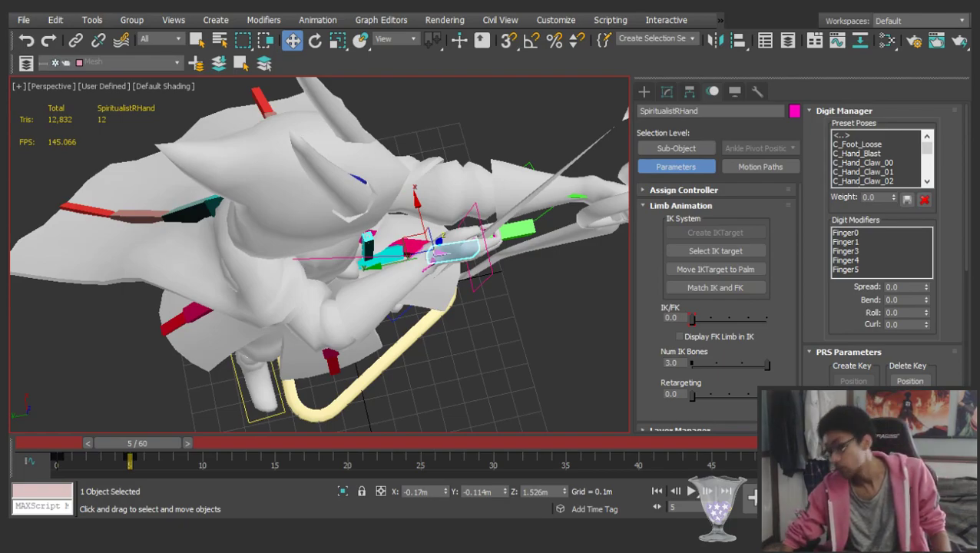
Shift the head back about 0.042 m along the Y axis and check it from the bow side
alt+middle_drag(321, 269, 369, 207)
click(374, 203)
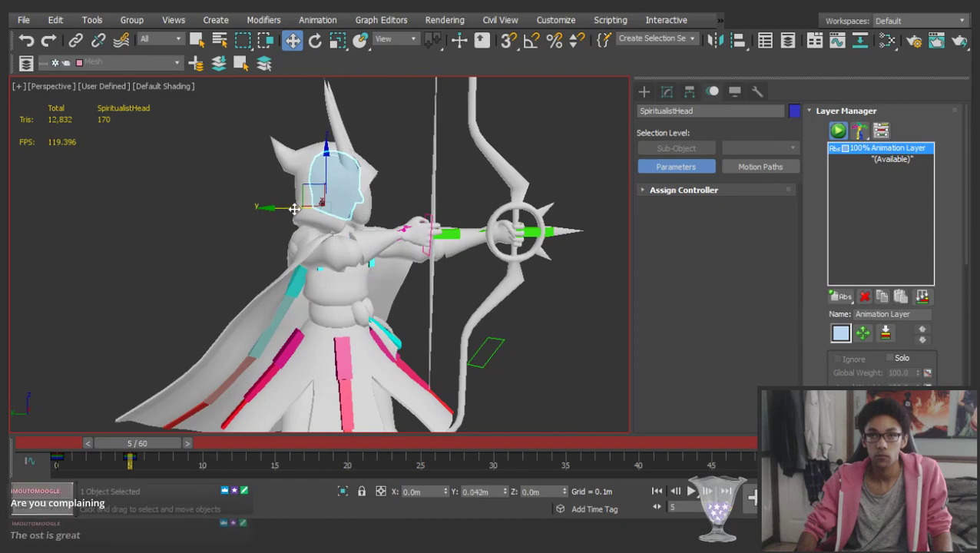
alt+middle_drag(299, 209, 209, 248)
key(e)
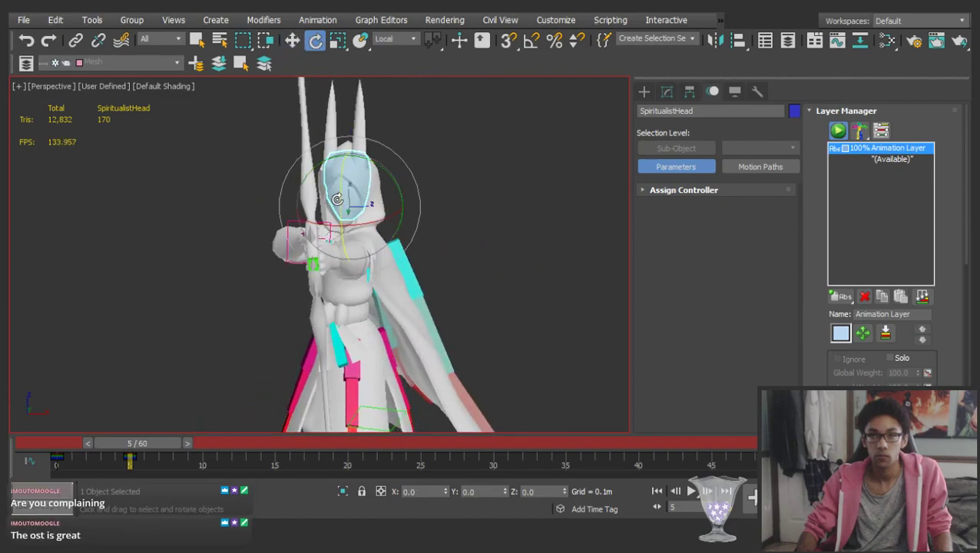
scroll(359, 215, down, 4)
mouse_move(359, 216)
alt+middle_down()
mouse_move(475, 201)
mouse_move(373, 209)
alt+middle_up()
click(446, 264)
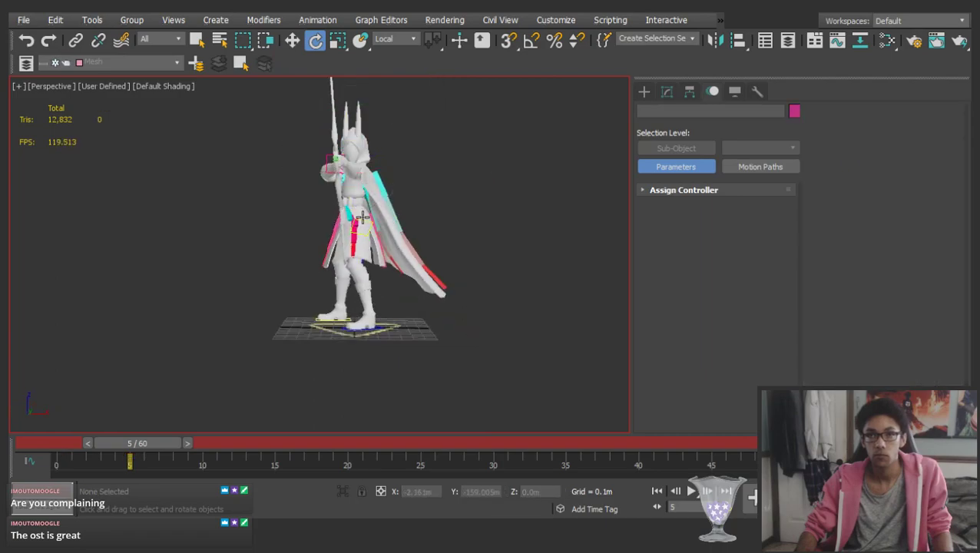
Select the right foot platform and move it about 0.063 m along the X axis
scroll(354, 207, up, 4)
click(350, 214)
scroll(361, 230, down, 4)
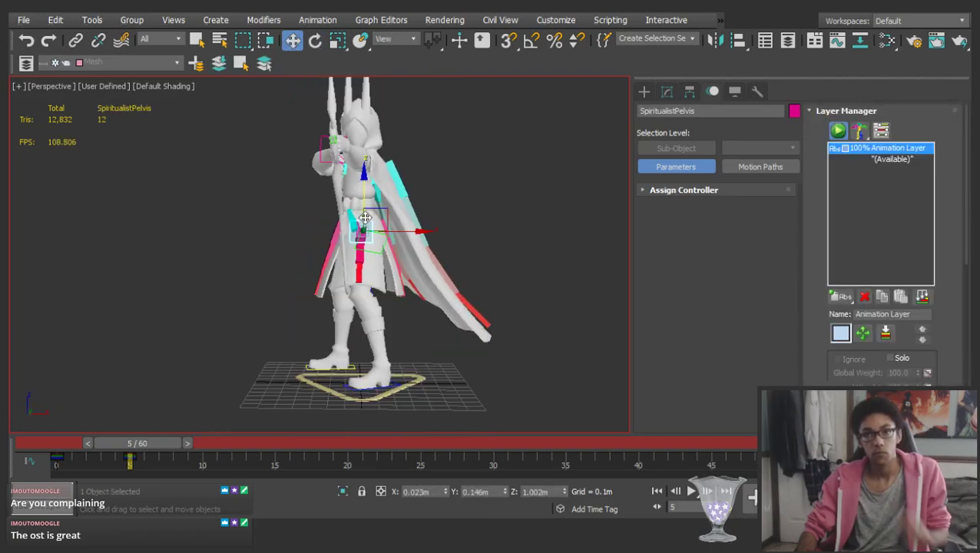
key(w)
scroll(355, 352, up, 3)
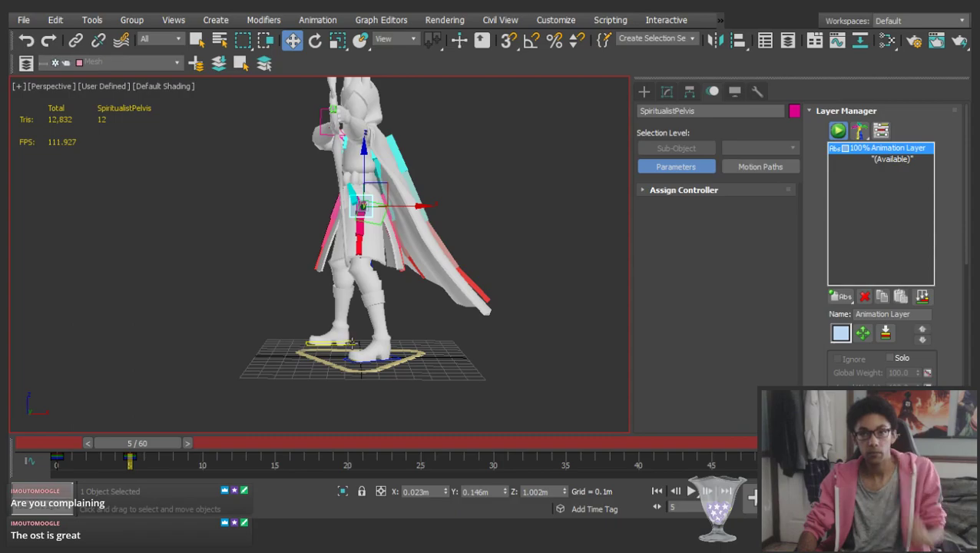
click(354, 347)
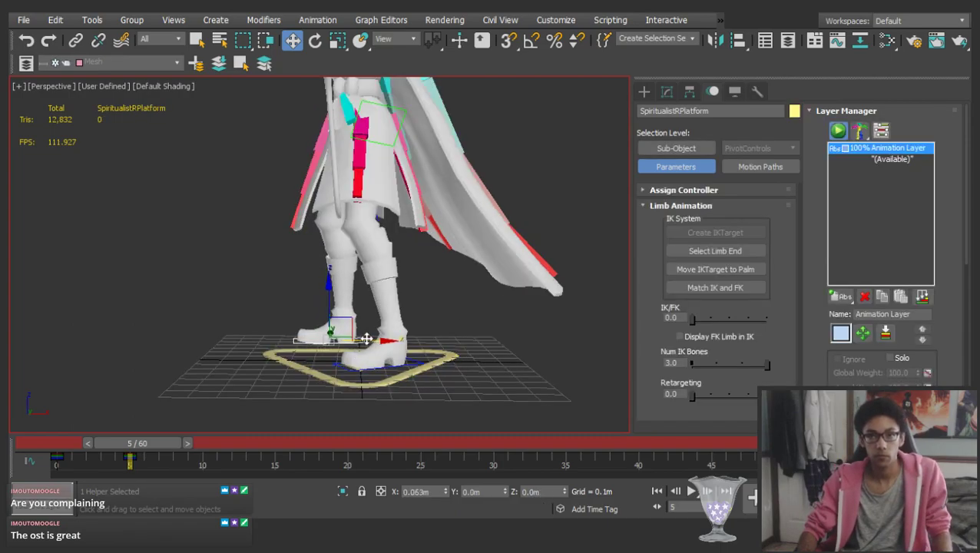
alt+middle_drag(364, 300, 361, 206)
Select the pelvis together with the right hand's IK target and the left hand, and shift them slightly as a group
click(362, 204)
ctrl+click(384, 115)
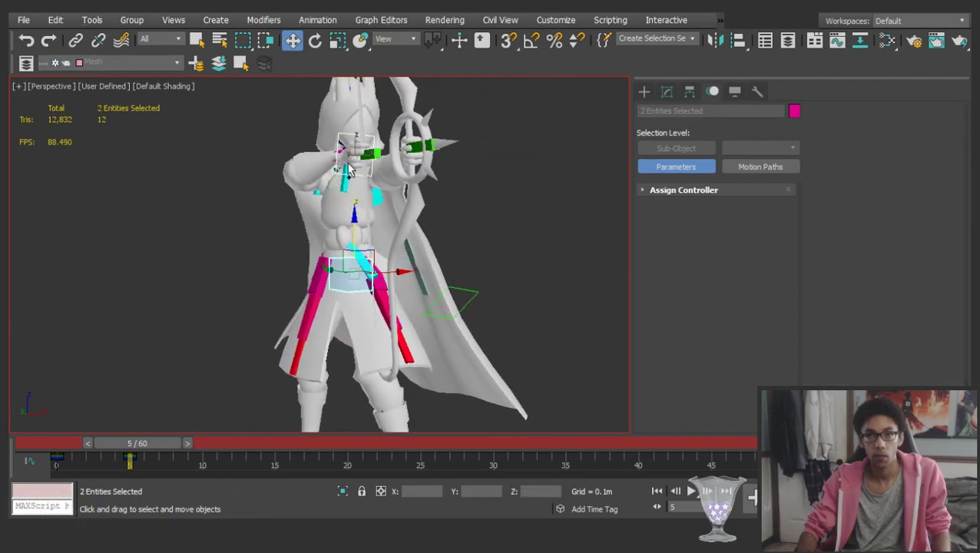
scroll(348, 159, down, 2)
drag(357, 198, 354, 196)
alt+middle_drag(355, 203, 35, 219)
scroll(394, 348, up, 4)
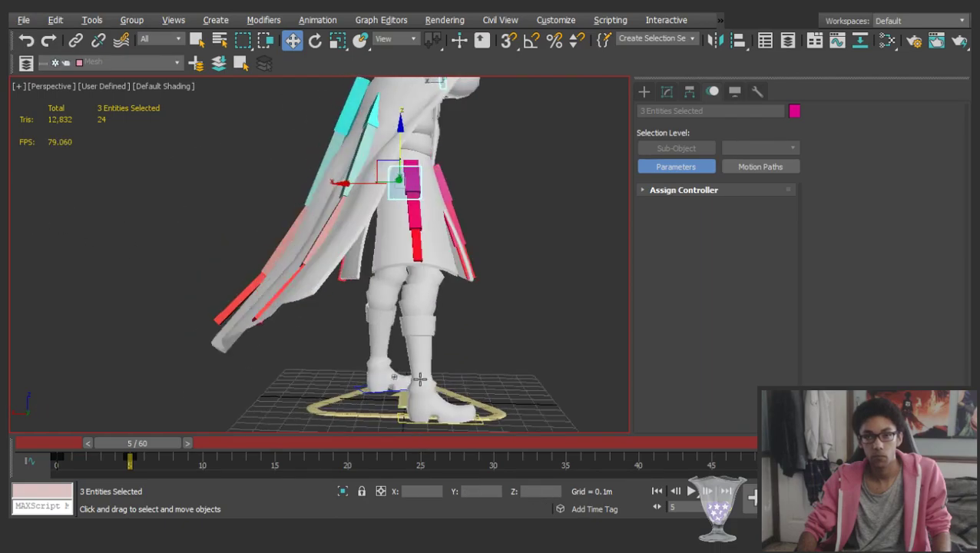
Move the right foot platform to about X -0.084 m, Y 0.428 m and check the leg from several angles
click(460, 368)
alt+middle_drag(461, 369, 350, 329)
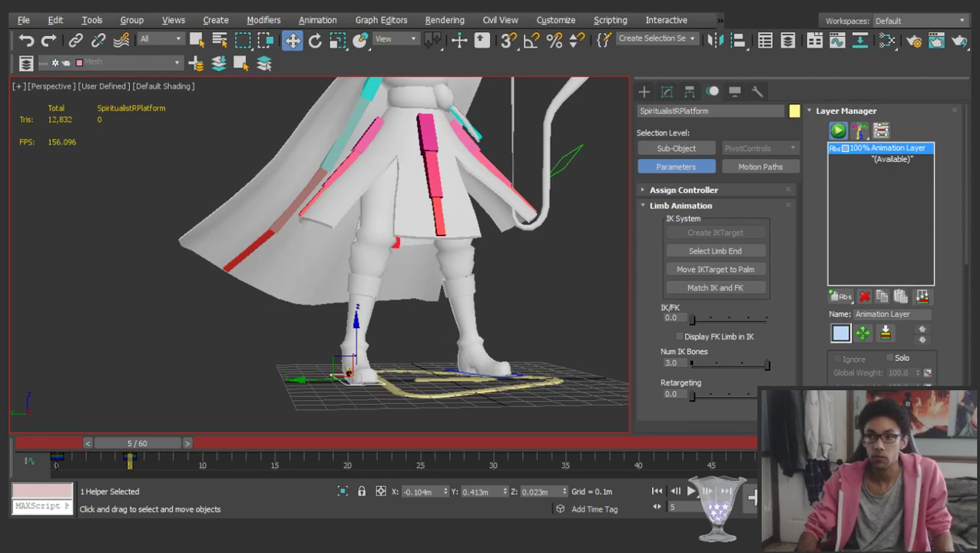
middle_drag(425, 343, 399, 335)
alt+middle_drag(323, 348, 427, 314)
drag(282, 373, 276, 374)
alt+middle_drag(309, 348, 415, 329)
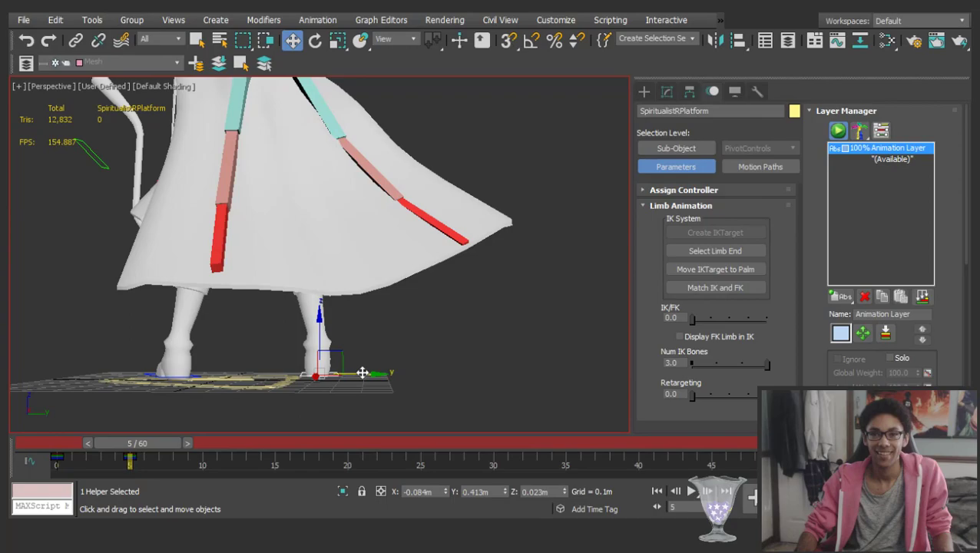
scroll(376, 369, down, 3)
alt+middle_drag(396, 366, 573, 293)
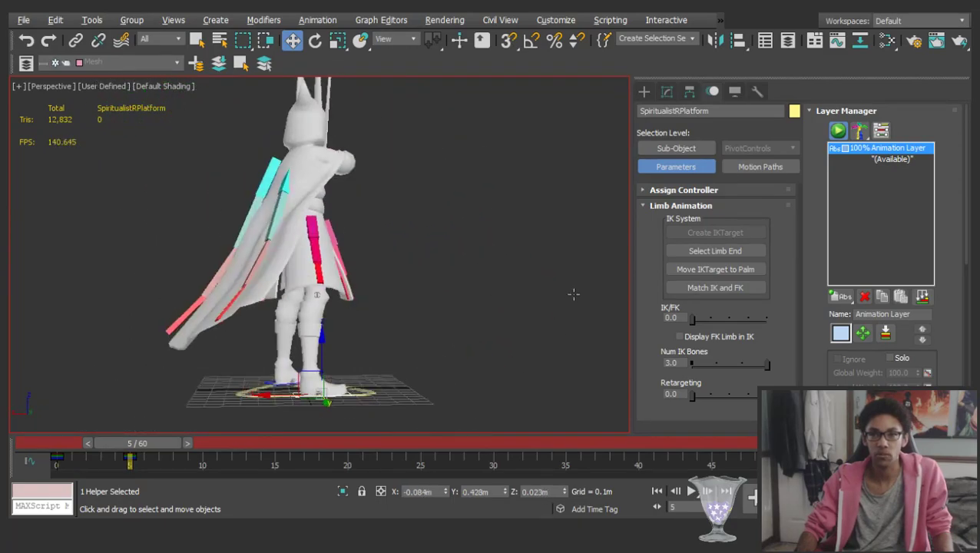
scroll(302, 371, up, 4)
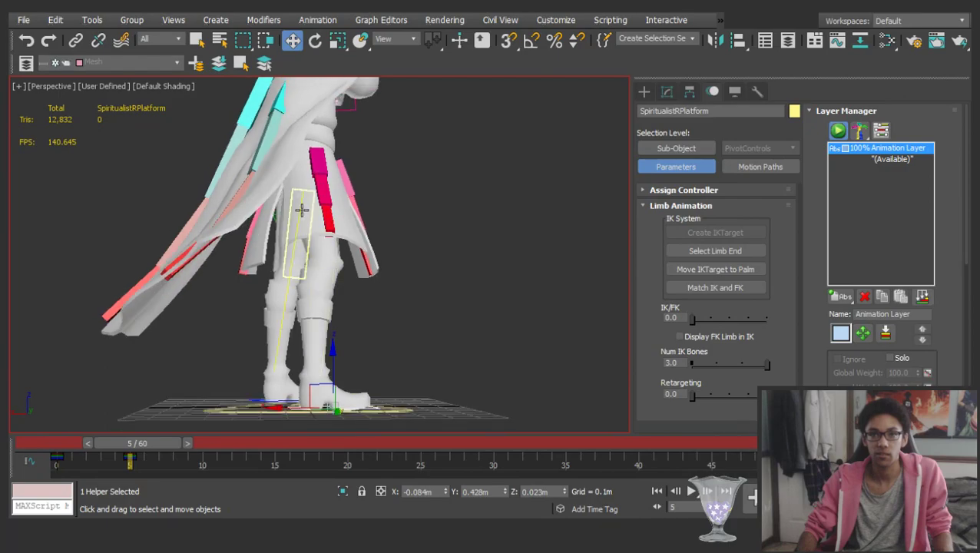
Shift the right foot platform to about X -0.106 m and check the stance from the bow side
alt+middle_drag(302, 207, 318, 354)
drag(309, 373, 309, 373)
alt+middle_drag(491, 230, 354, 234)
scroll(390, 273, down, 5)
alt+middle_drag(392, 274, 387, 253)
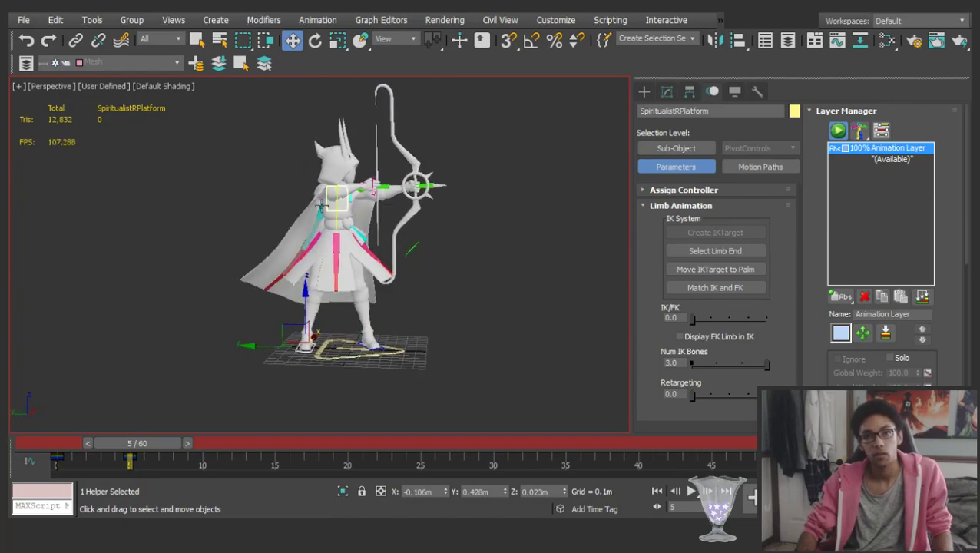
Rotate the first sash bone at the waist so it hangs closer to the skirt
scroll(395, 247, up, 5)
click(389, 240)
scroll(390, 240, up, 3)
key(e)
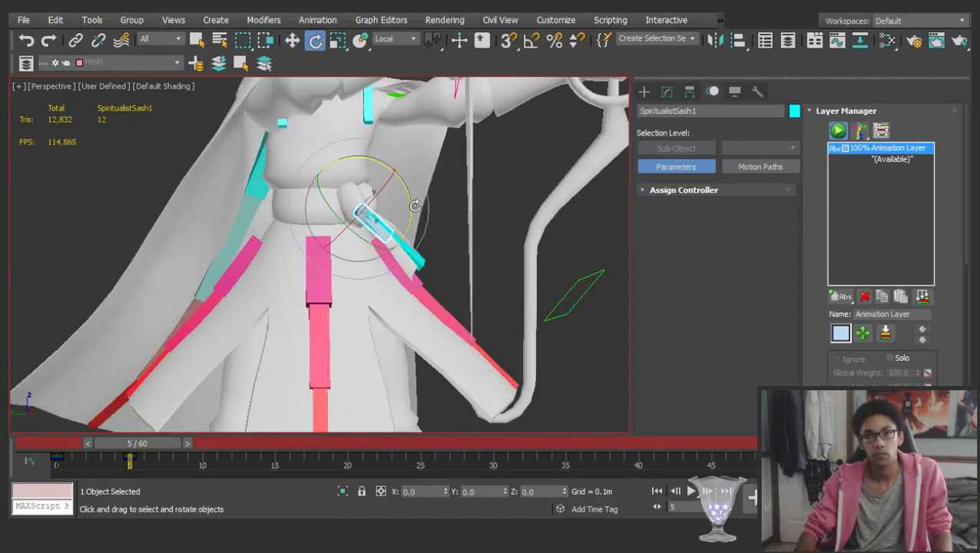
scroll(422, 215, down, 2)
click(601, 322)
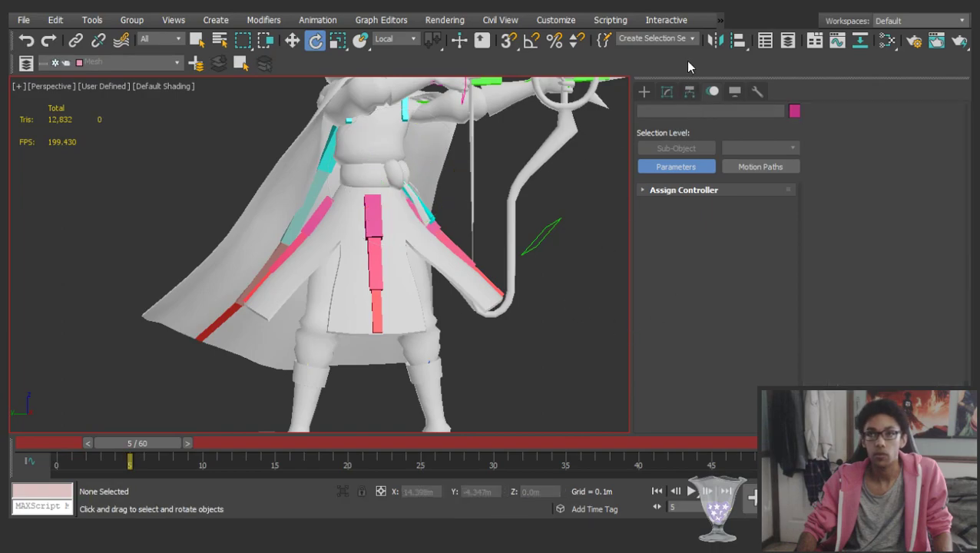
Select the four upper skirt bones, enter Skirt as their selection set name, and save the scene
scroll(374, 226, up, 4)
click(367, 226)
ctrl+click(264, 209)
alt+middle_drag(462, 208, 257, 229)
ctrl+click(600, 201)
scroll(538, 190, down, 4)
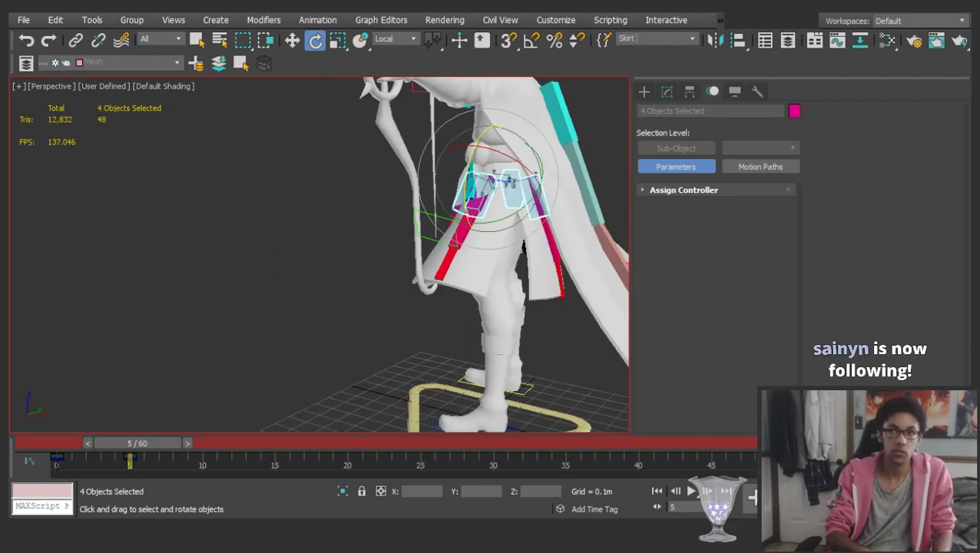
key(ctrl+s)
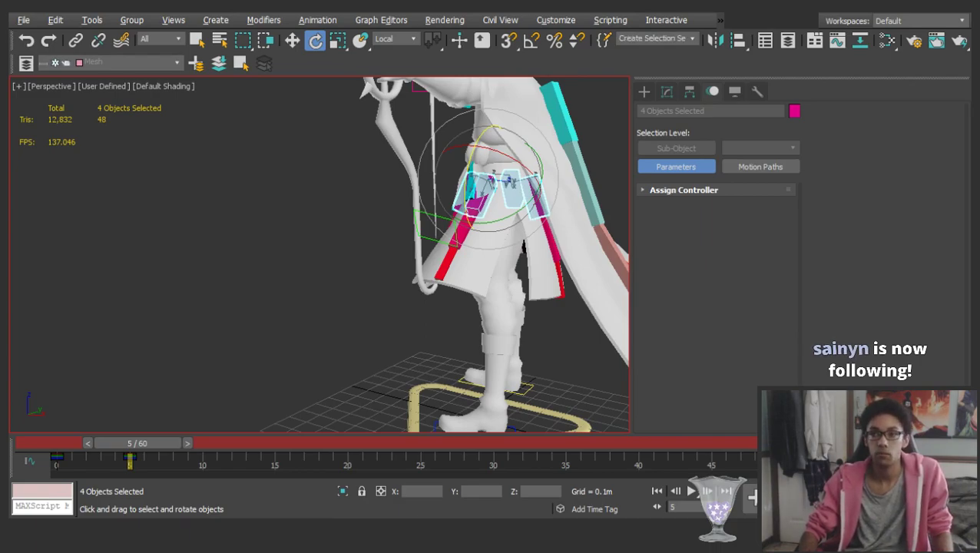
Rotate the four upper skirt bones together slightly inward so the skirt panels flare less
alt+middle_drag(488, 263, 614, 222)
middle_drag(452, 136, 453, 169)
drag(510, 133, 506, 154)
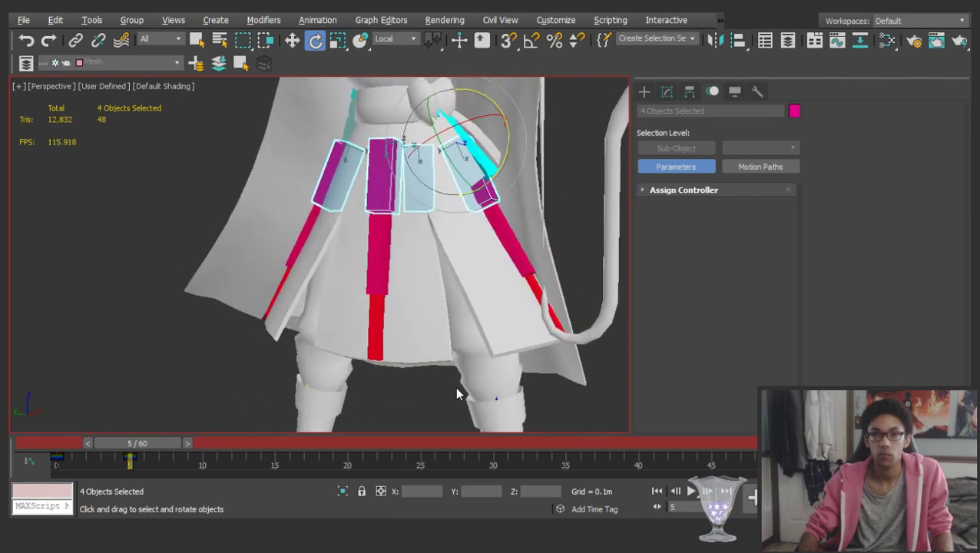
click(457, 388)
Move the first right cape bone behind the shoulder to about X 0.002 m, Y 0.408 m
key(z)
alt+middle_drag(421, 273, 827, 284)
scroll(382, 252, up, 6)
alt+middle_drag(382, 252, 254, 261)
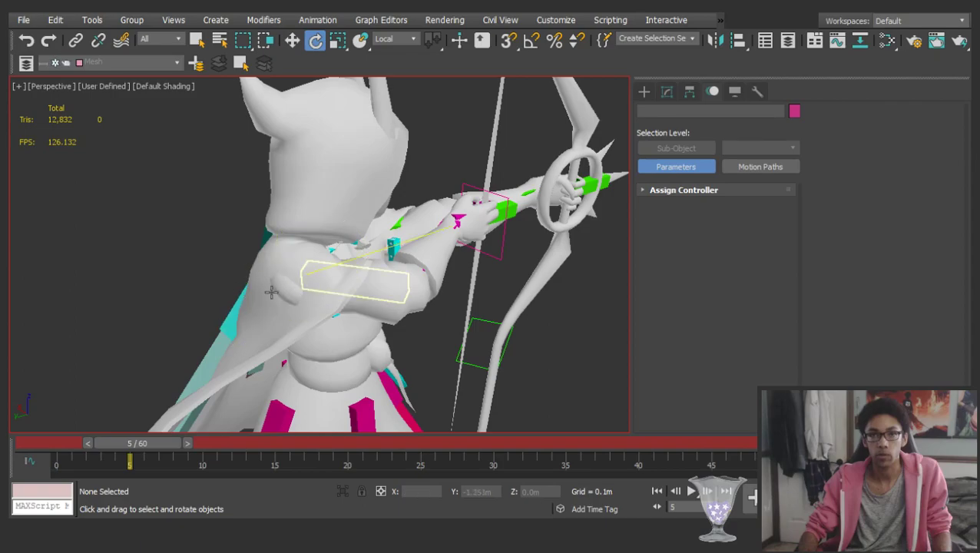
alt+middle_drag(288, 290, 464, 292)
click(310, 299)
alt+middle_drag(311, 299, 263, 305)
key(w)
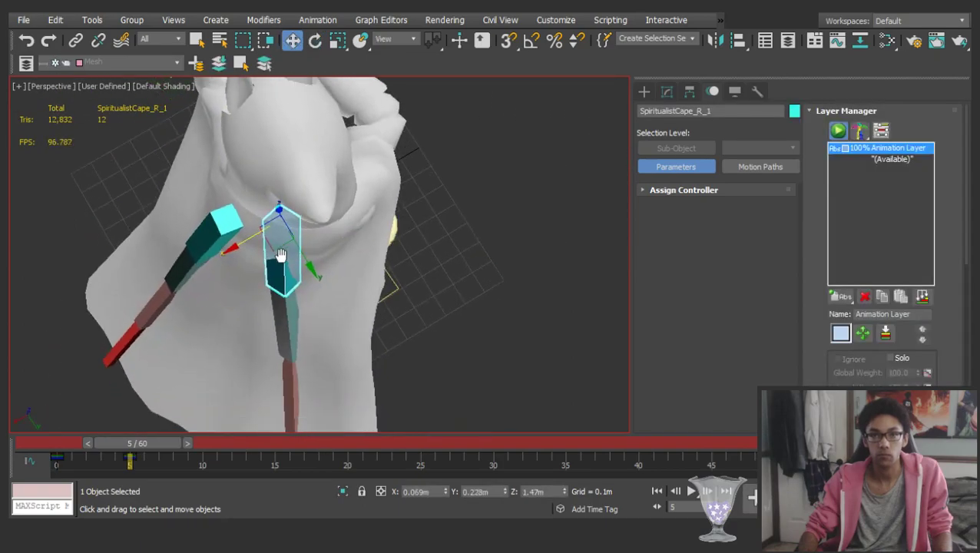
drag(273, 249, 339, 309)
alt+middle_drag(343, 276, 403, 241)
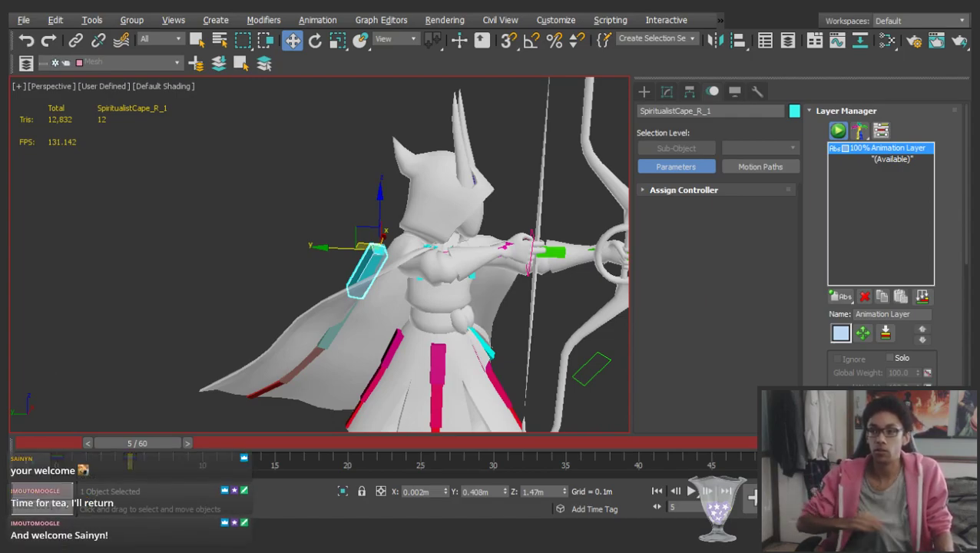
scroll(428, 230, up, 4)
scroll(427, 230, down, 4)
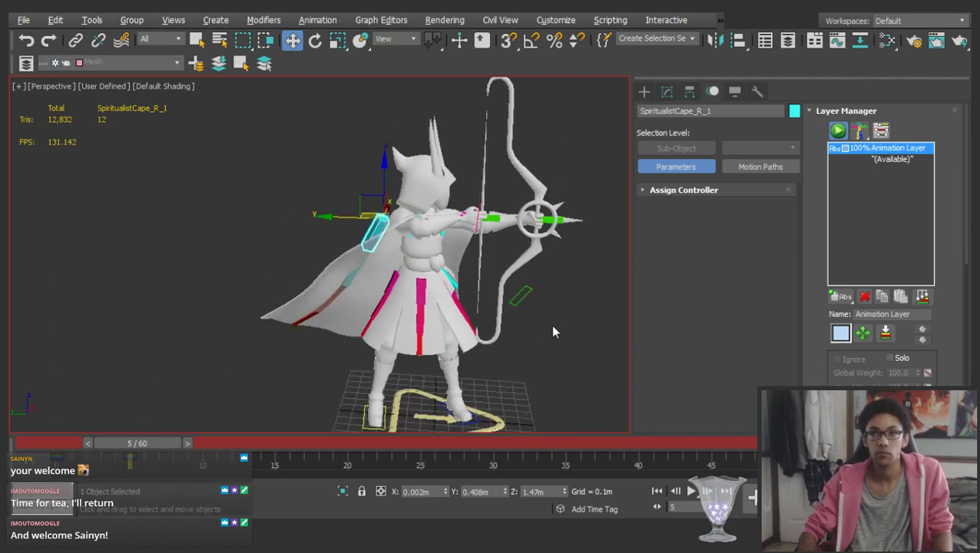
click(545, 325)
Select the left hand holding the bow and rotate it slightly
alt+middle_drag(453, 238, 196, 211)
click(307, 213)
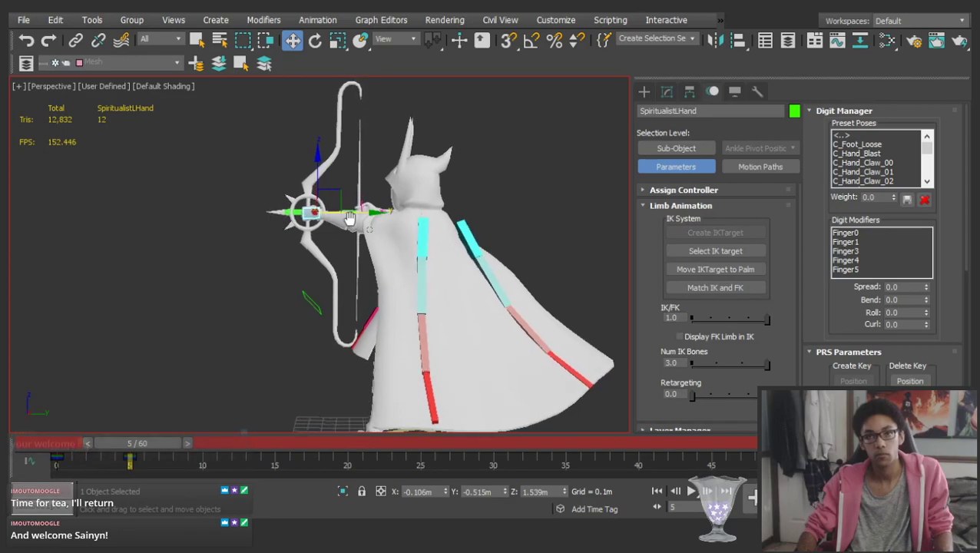
key(e)
middle_drag(364, 190, 382, 191)
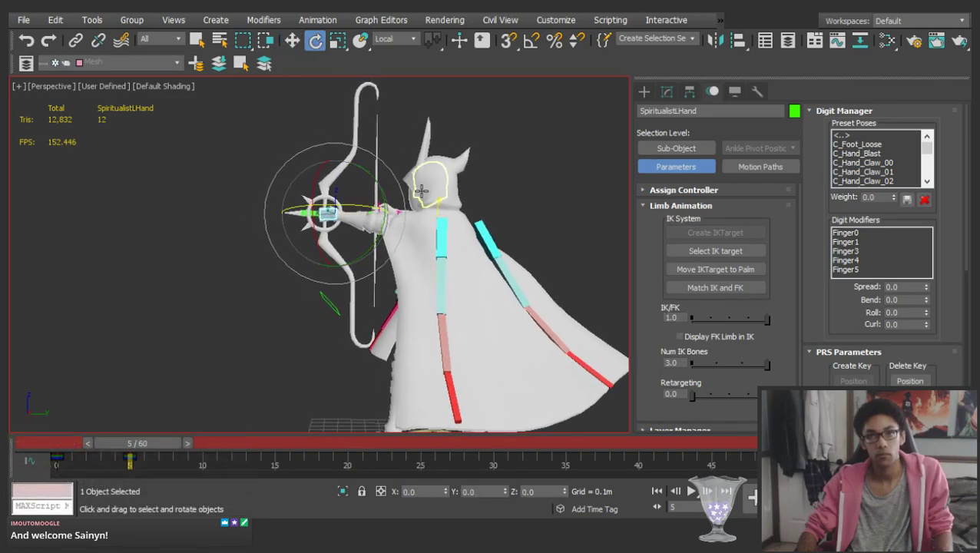
drag(397, 179, 355, 195)
key(w)
alt+middle_drag(349, 215, 638, 231)
Move the right hand's IK target to about X -0.176 m, Y -0.219 m, Z 1.485 m at the bowstring
click(332, 215)
scroll(332, 213, up, 5)
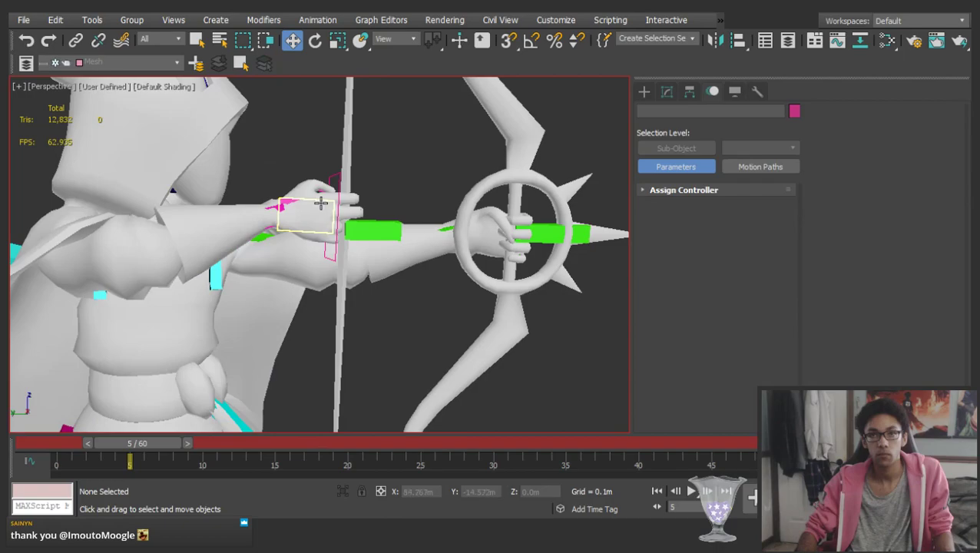
click(322, 203)
alt+middle_drag(321, 203, 281, 192)
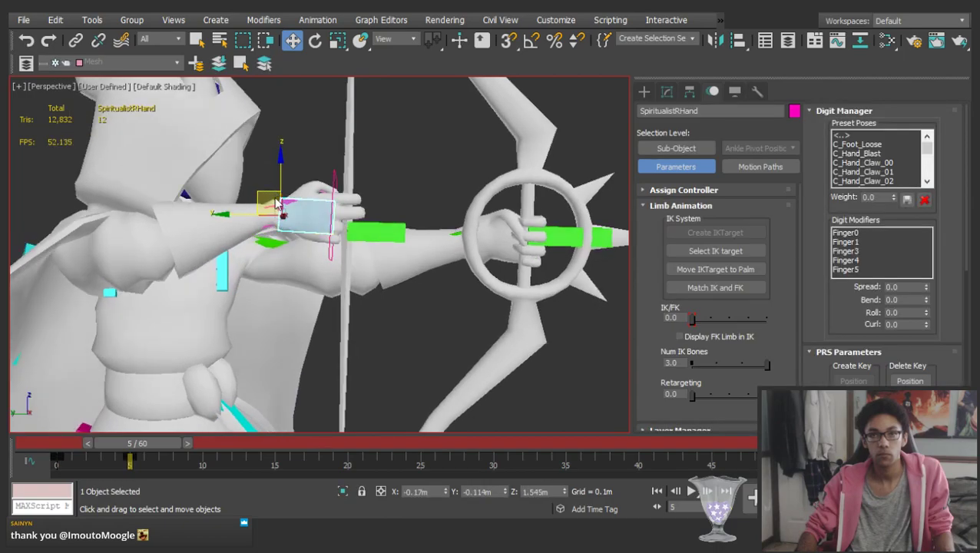
click(333, 186)
drag(319, 199, 319, 228)
alt+middle_drag(318, 228, 430, 350)
scroll(331, 228, up, 2)
alt+middle_drag(330, 228, 194, 175)
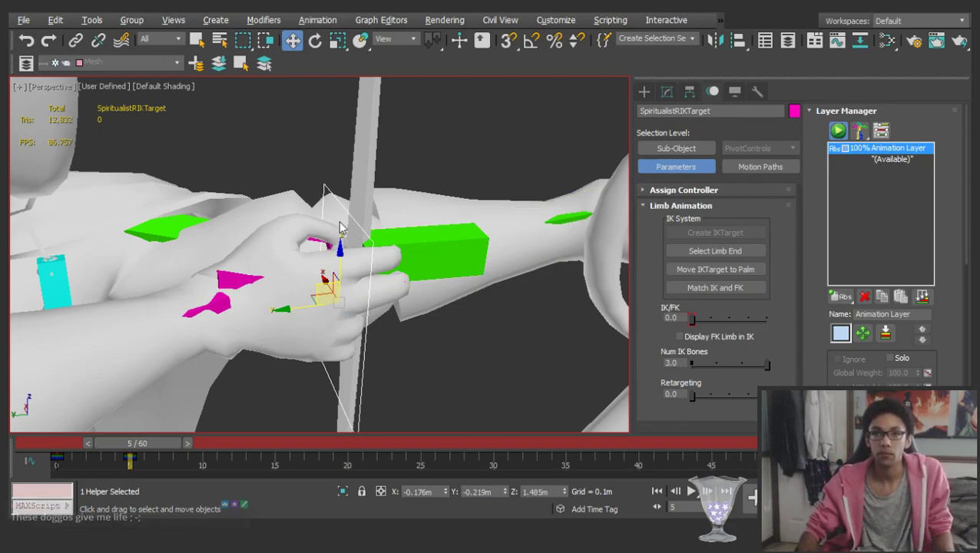
Examine the whole frame 5 aiming pose, including the string grip, from several angles
scroll(341, 225, down, 5)
alt+middle_drag(341, 225, 268, 271)
scroll(269, 272, down, 4)
middle_drag(327, 321, 375, 257)
click(375, 250)
scroll(376, 238, down, 4)
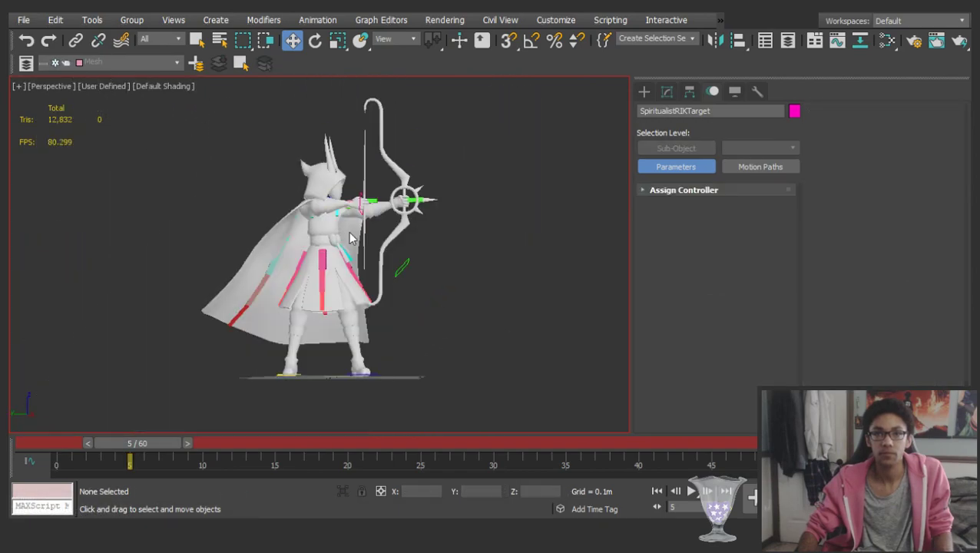
alt+middle_drag(317, 205, 857, 211)
scroll(356, 199, up, 5)
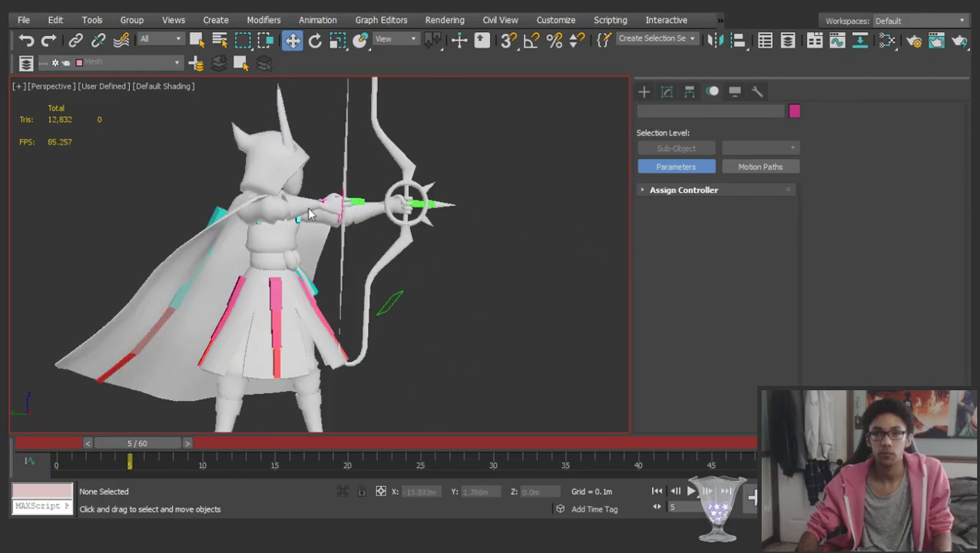
At frame 30, pull the right hand's IK target and the bowstring bone together back to the chest
key(ctrl+a)
drag(157, 443, 504, 415)
key(w)
click(461, 296)
middle_drag(465, 292, 489, 331)
scroll(348, 260, up, 8)
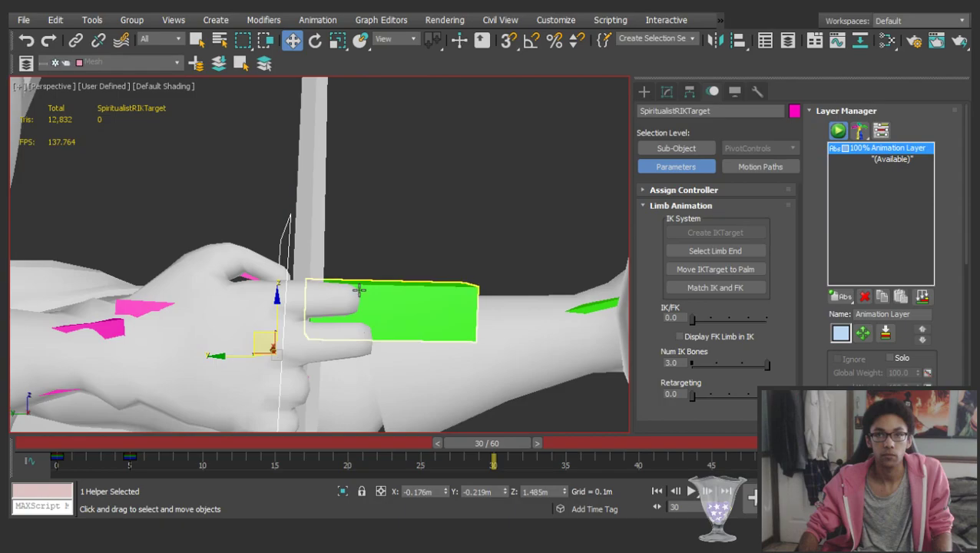
ctrl+click(366, 292)
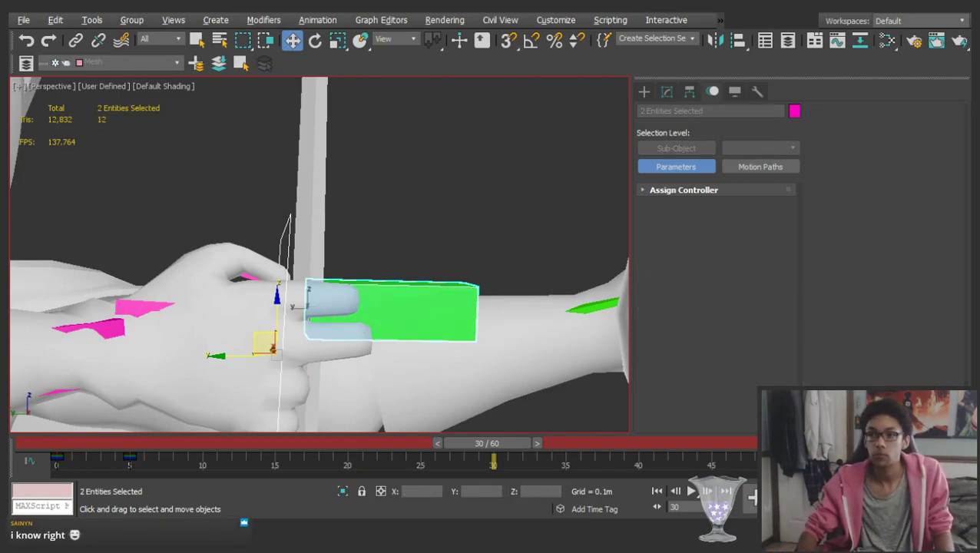
scroll(425, 158, down, 6)
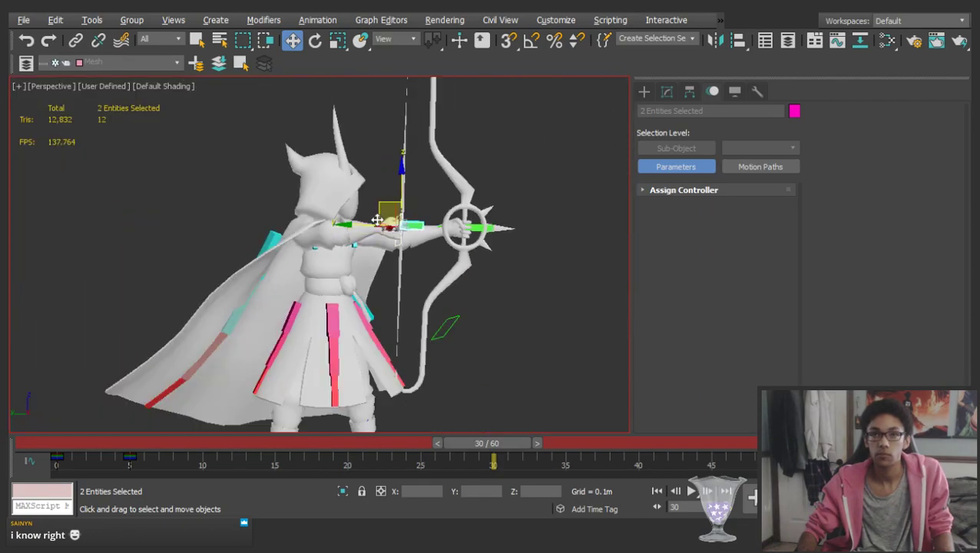
drag(367, 224, 297, 237)
scroll(301, 228, up, 5)
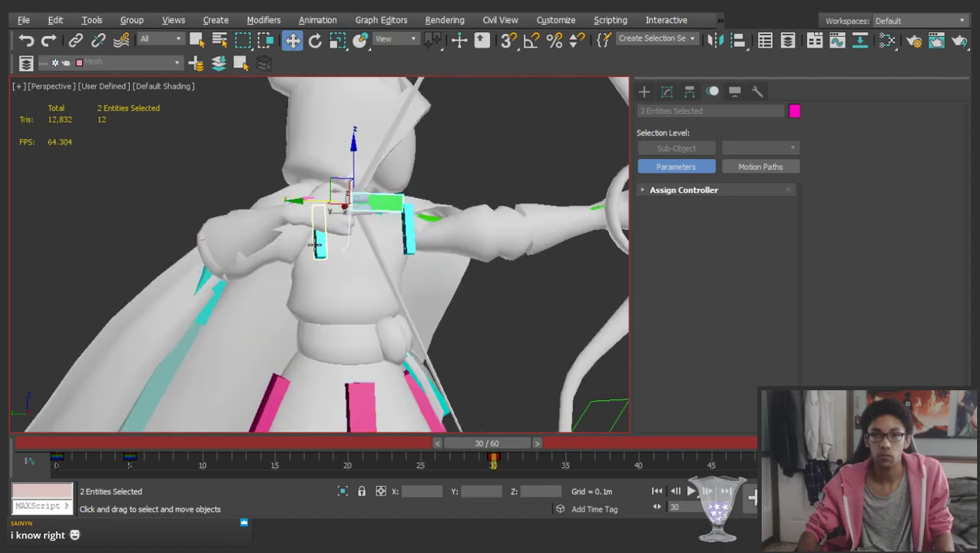
Rotate the right collarbone backward at frame 30 to support the drawn bow arm
alt+middle_drag(301, 222, 307, 265)
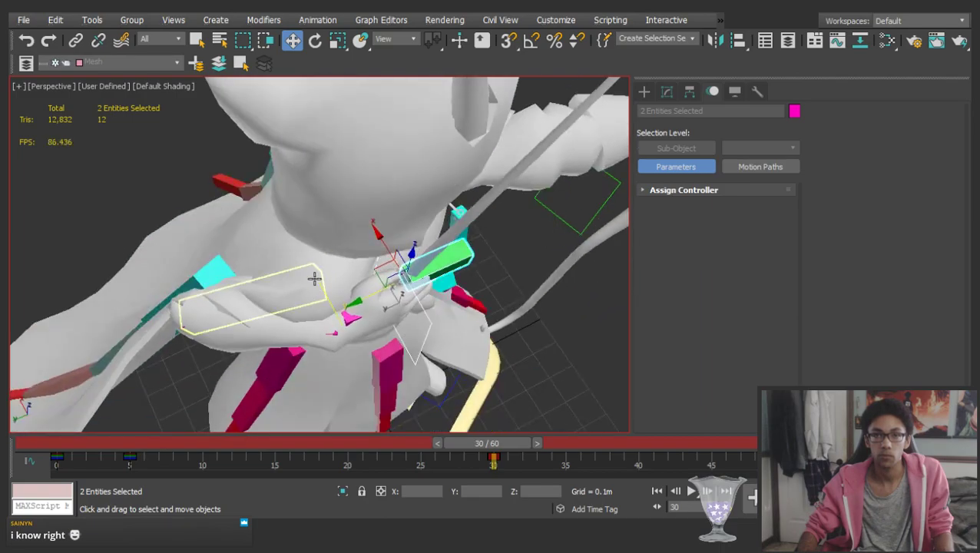
click(314, 283)
click(316, 265)
key(e)
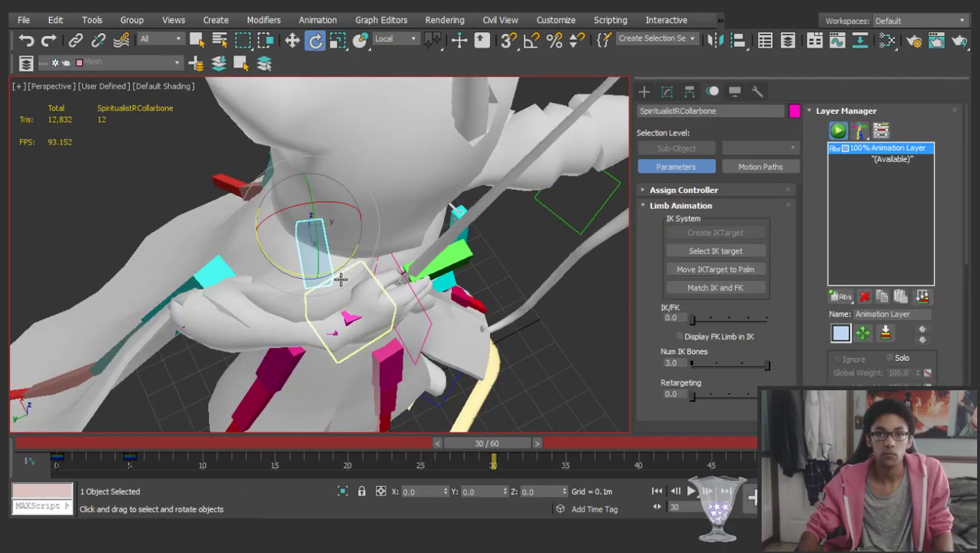
drag(333, 273, 231, 279)
alt+middle_drag(306, 273, 263, 186)
key(z)
scroll(351, 244, down, 8)
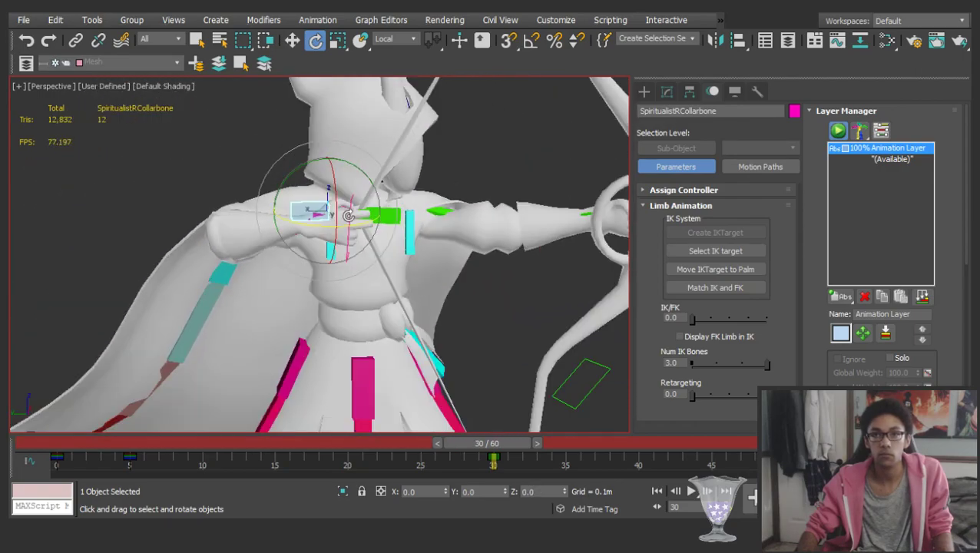
click(309, 395)
Select the whole rig and set its keys at frame 28
drag(484, 443, 463, 436)
key(ctrl+a)
key(e)
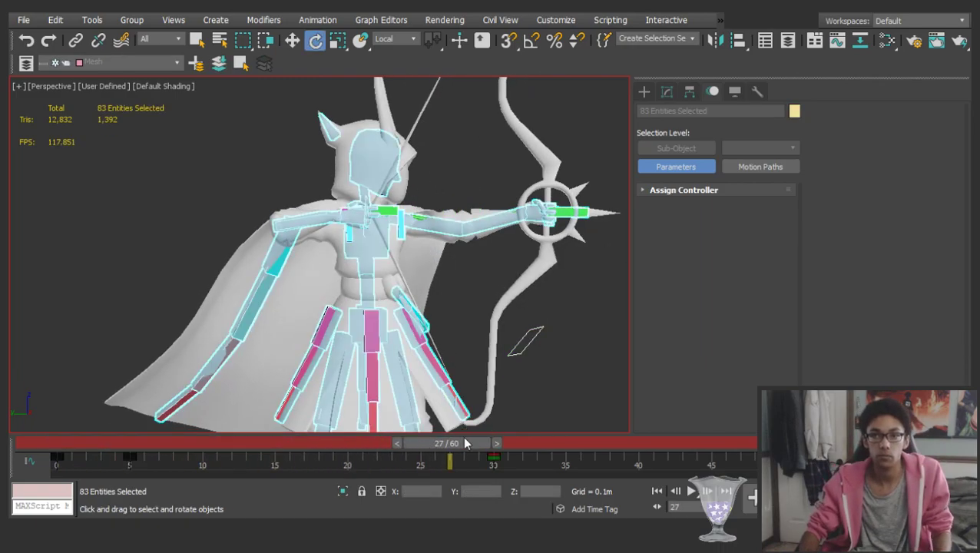
click(497, 444)
click(547, 353)
mouse_move(285, 218)
alt+middle_down()
mouse_move(262, 227)
mouse_move(278, 204)
alt+middle_up()
click(381, 225)
alt+middle_drag(380, 227, 292, 199)
key(w)
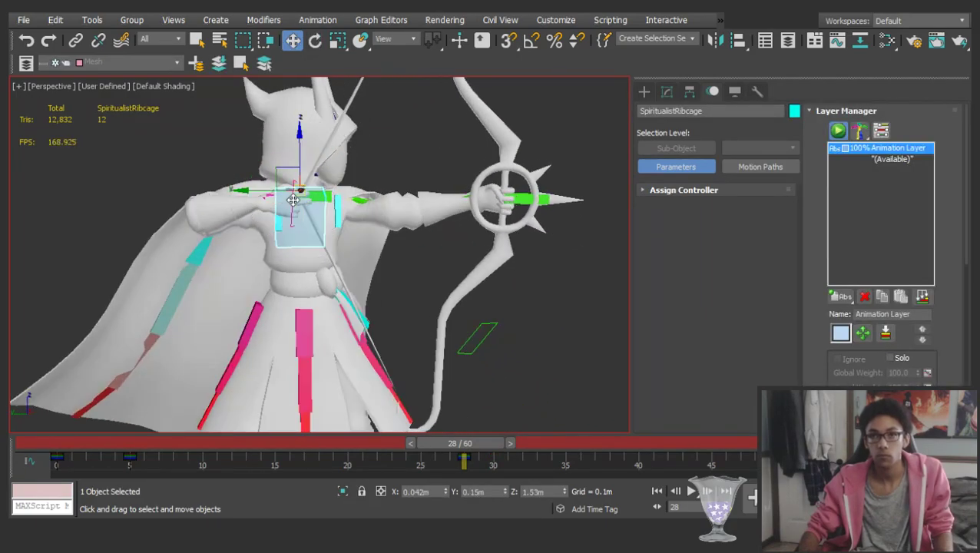
drag(259, 189, 251, 191)
right_click(250, 190)
Select the whole rig and move its keys from frame 28 to frame 30
scroll(250, 191, up, 4)
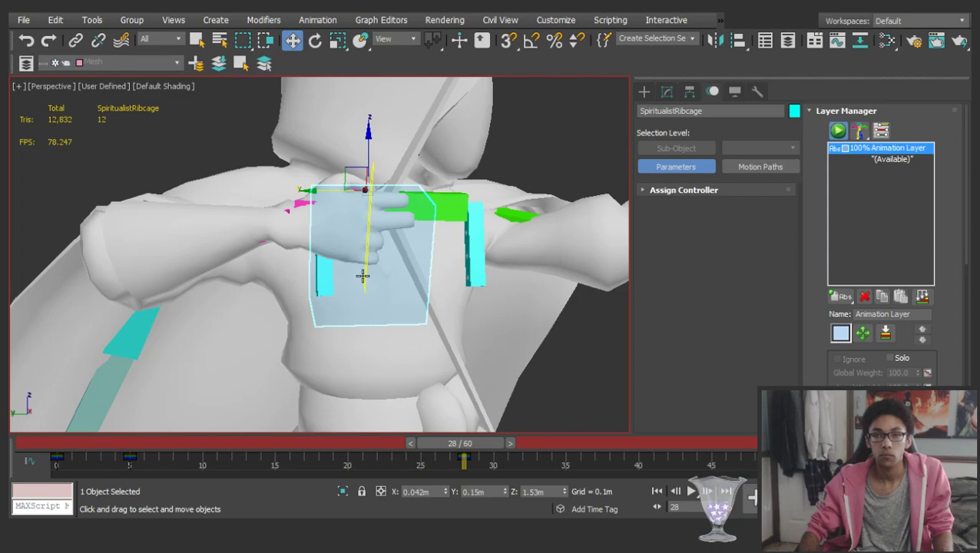
click(363, 276)
middle_drag(450, 273, 450, 270)
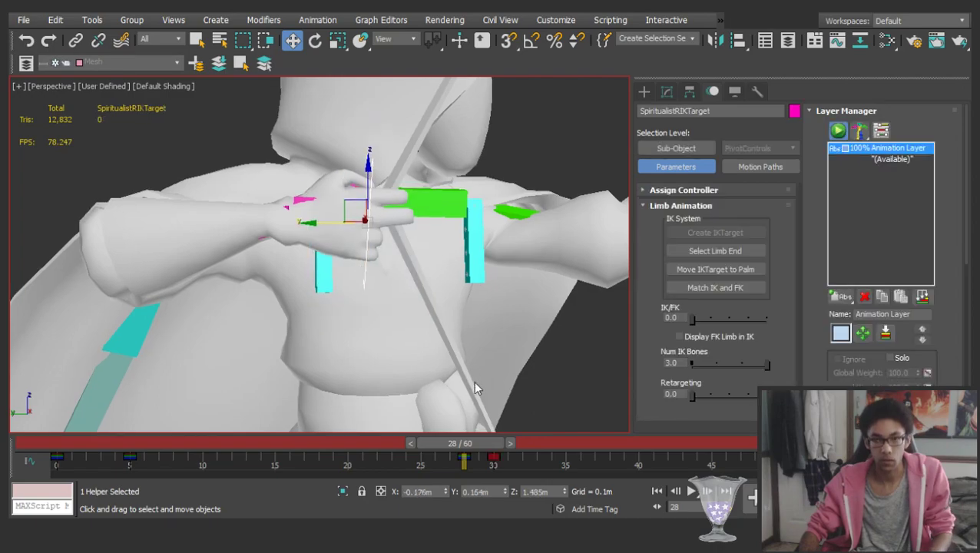
key(ctrl+a)
drag(465, 446, 497, 463)
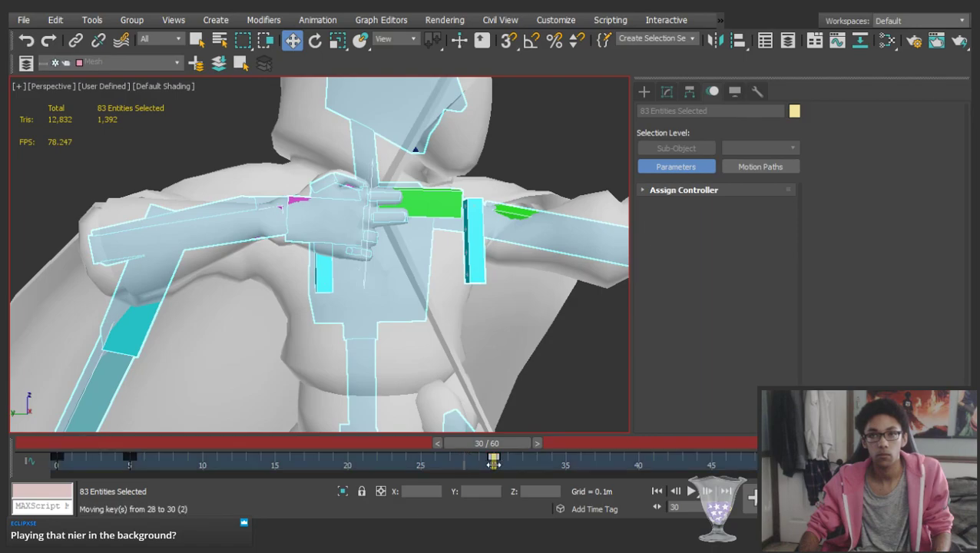
click(553, 413)
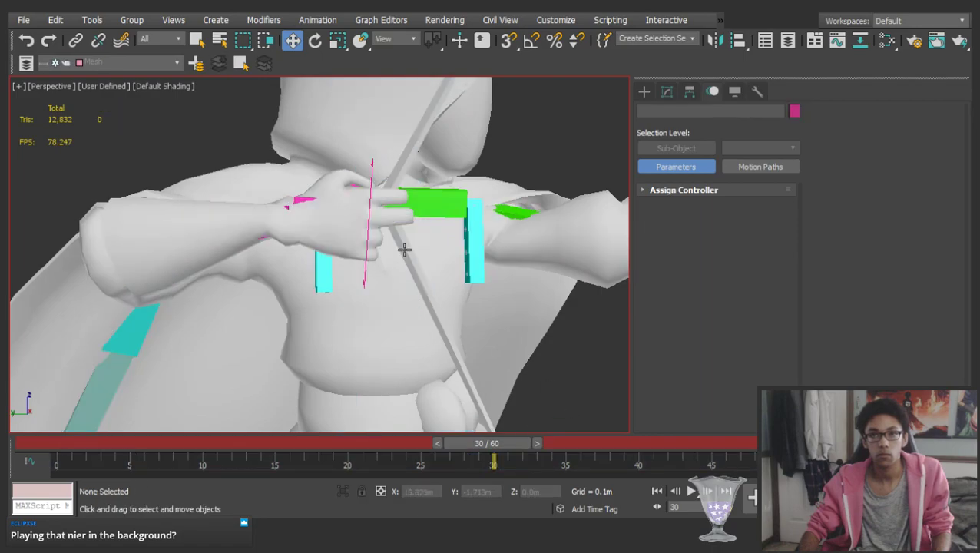
Set the IK/FK value of the right arm to 1.0 at frame 30, using its IK target
click(367, 205)
click(374, 164)
mouse_move(695, 320)
mouse_down()
mouse_move(757, 320)
mouse_move(684, 316)
mouse_up()
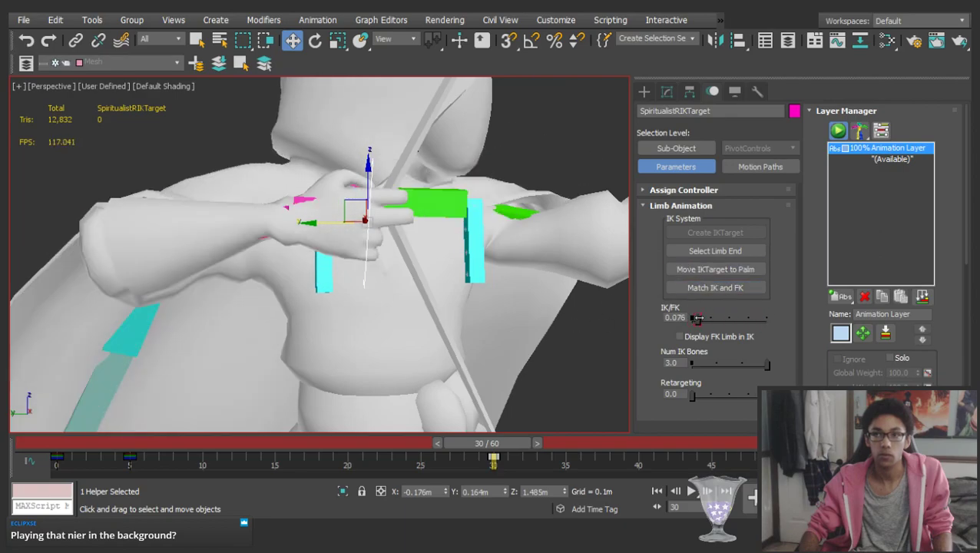
key(comma)
key(period)
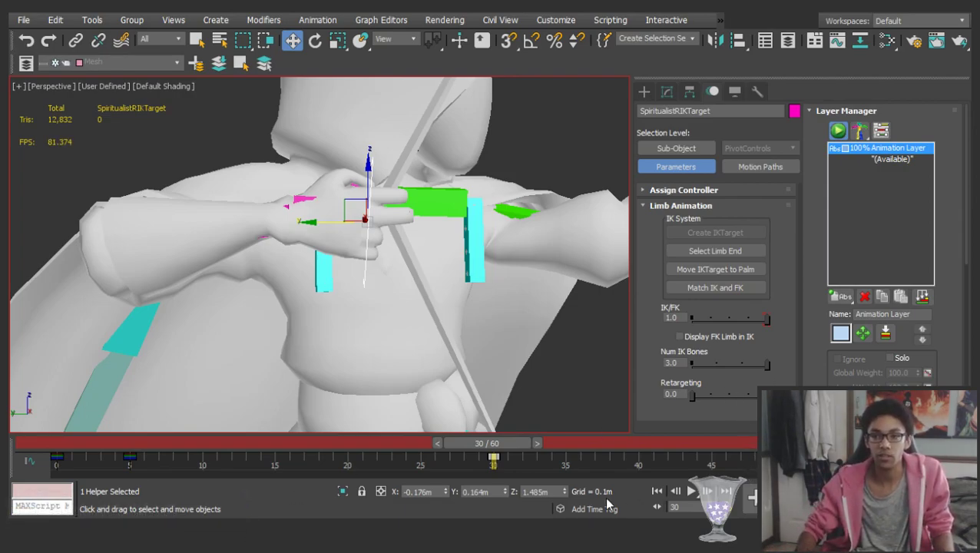
Set the right arm's IK/FK value to 1.0 on the frame 5 key and return to frame 30
key(comma)
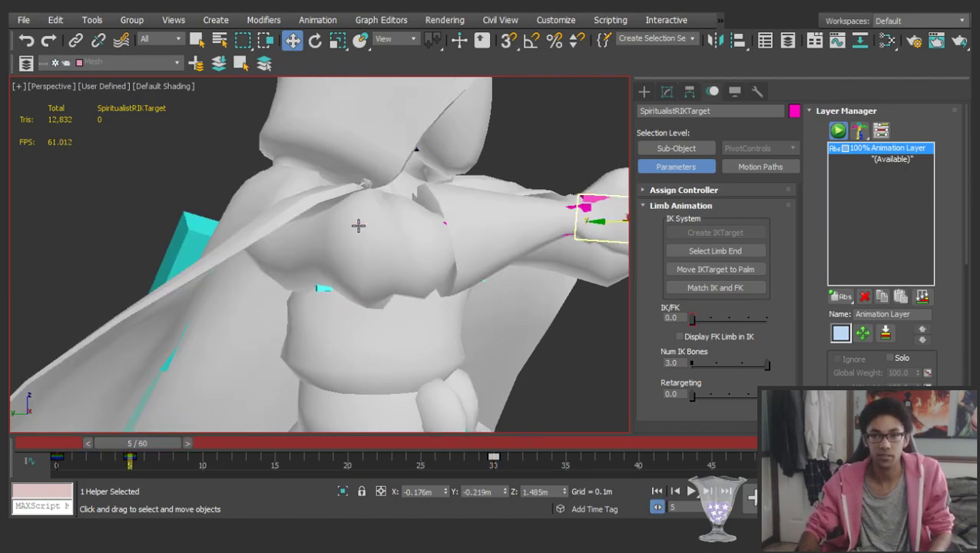
mouse_move(695, 318)
mouse_down()
mouse_move(754, 319)
mouse_move(689, 318)
mouse_up()
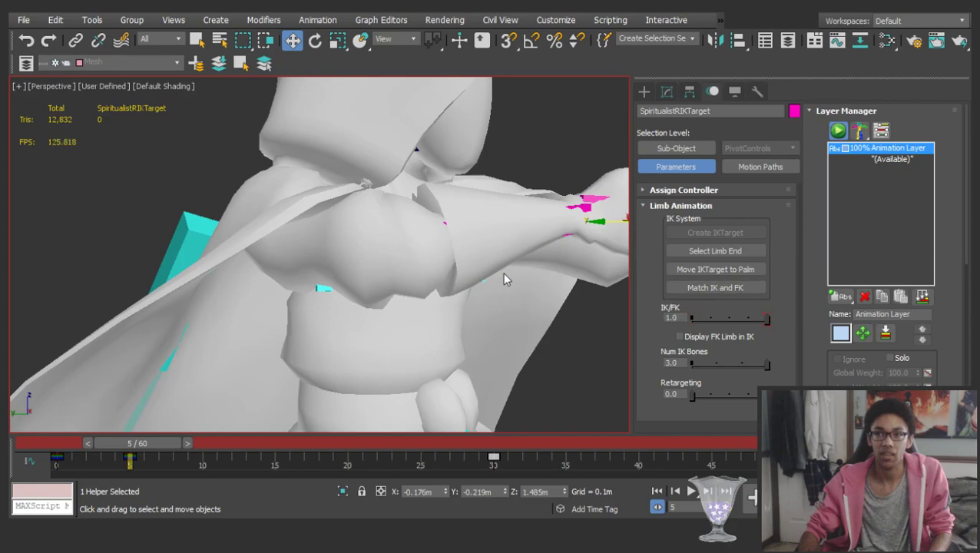
key(period)
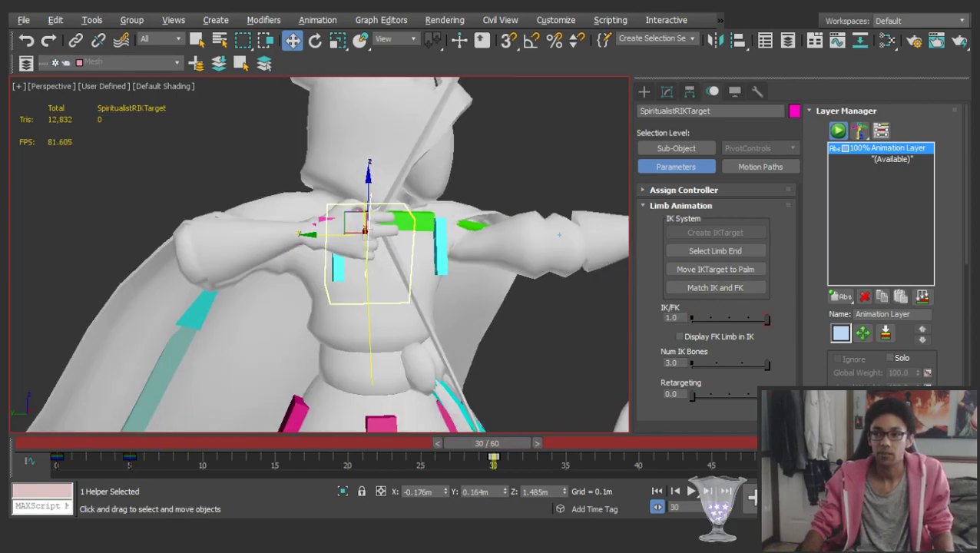
Set the right arm's IK/FK value to 0.0 at frames 5 and 30, using its IK target
click(502, 308)
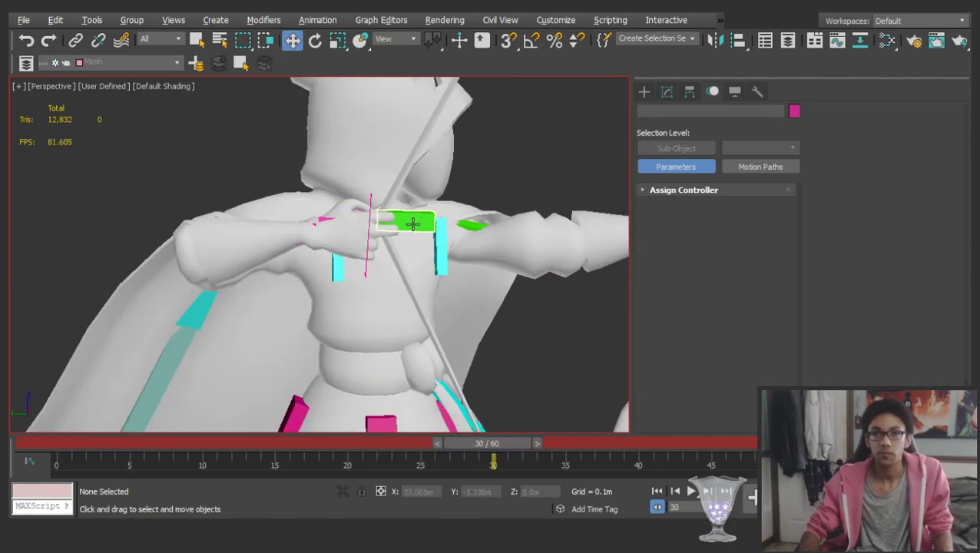
middle_drag(412, 223, 397, 200)
click(328, 206)
drag(477, 436, 132, 430)
key(w)
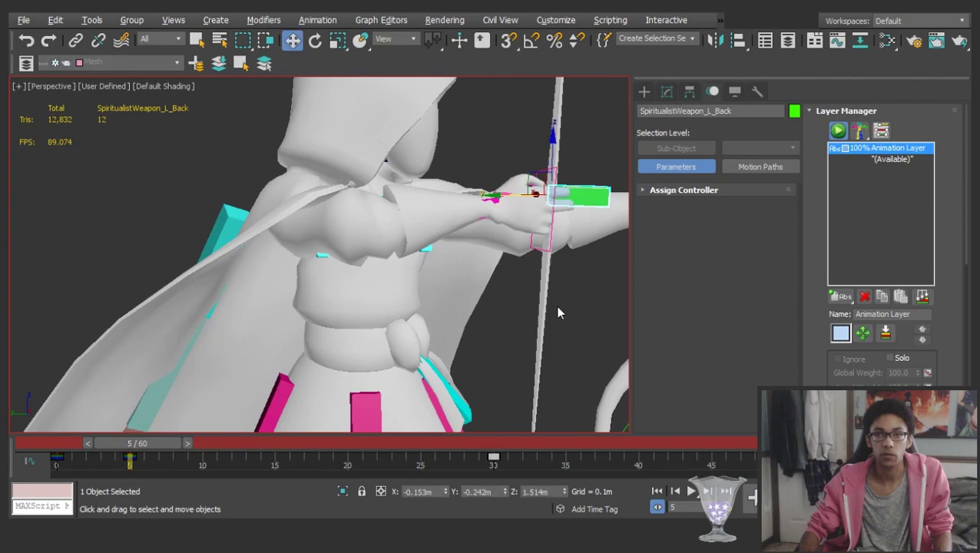
click(536, 258)
click(533, 242)
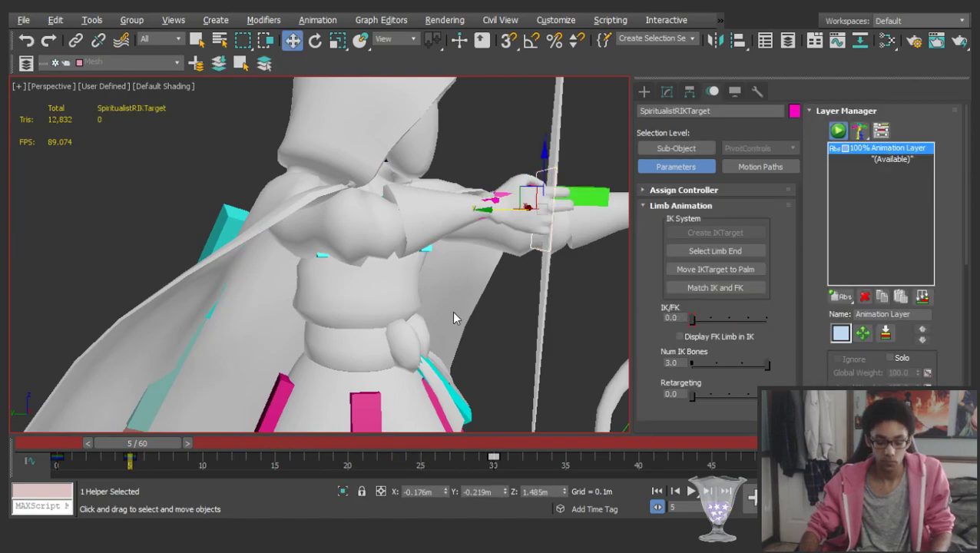
key(period)
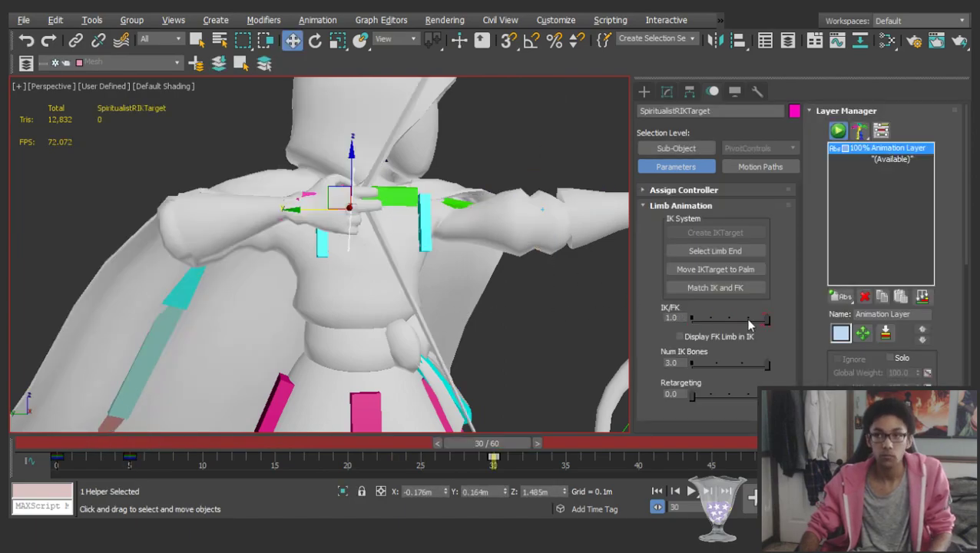
drag(194, 457, 503, 420)
key(w)
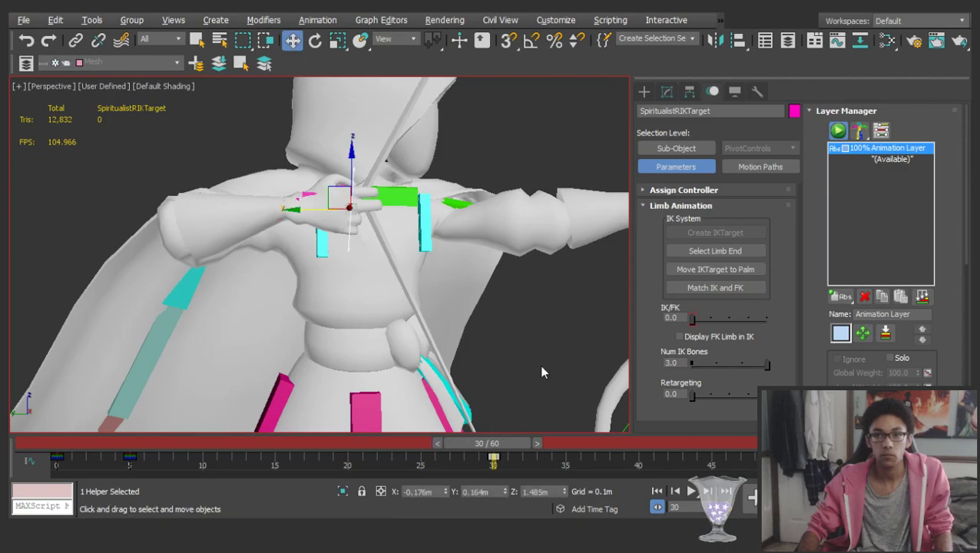
click(534, 375)
click(387, 256)
alt+middle_drag(384, 257, 379, 230)
key(e)
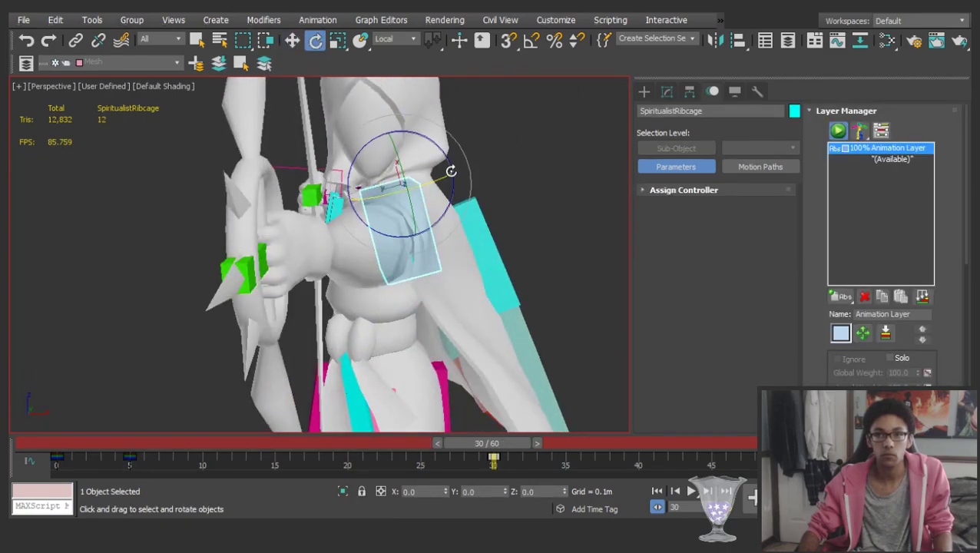
drag(447, 157, 451, 157)
key(ctrl+z)
At frame 5, move the left arm's IK target to the palm and set the arm's IK/FK value to 0.0
alt+middle_drag(451, 157, 348, 237)
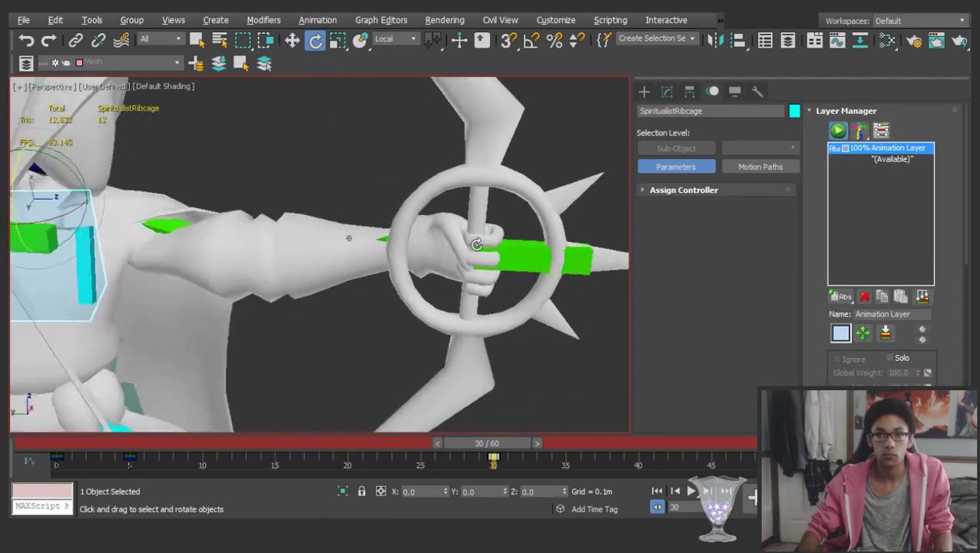
key(w)
click(433, 248)
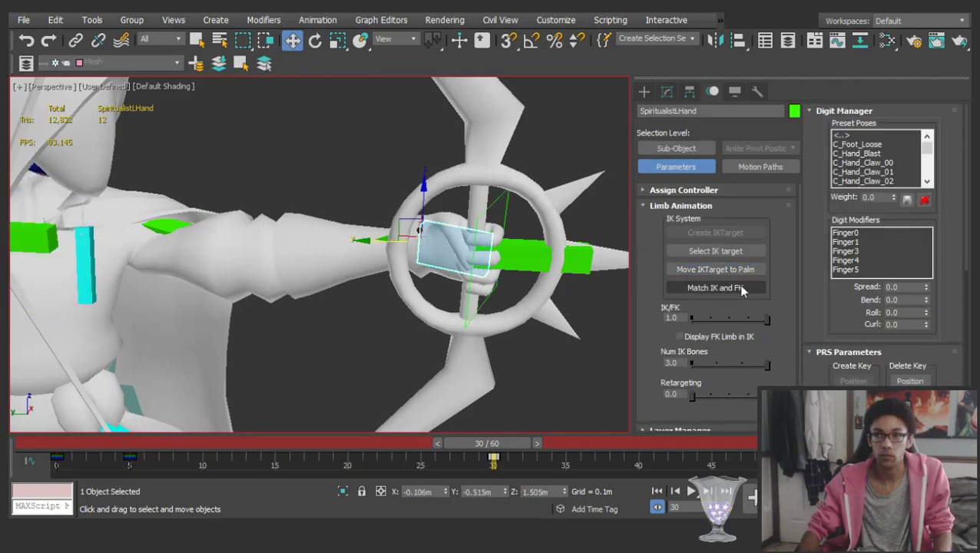
key(comma)
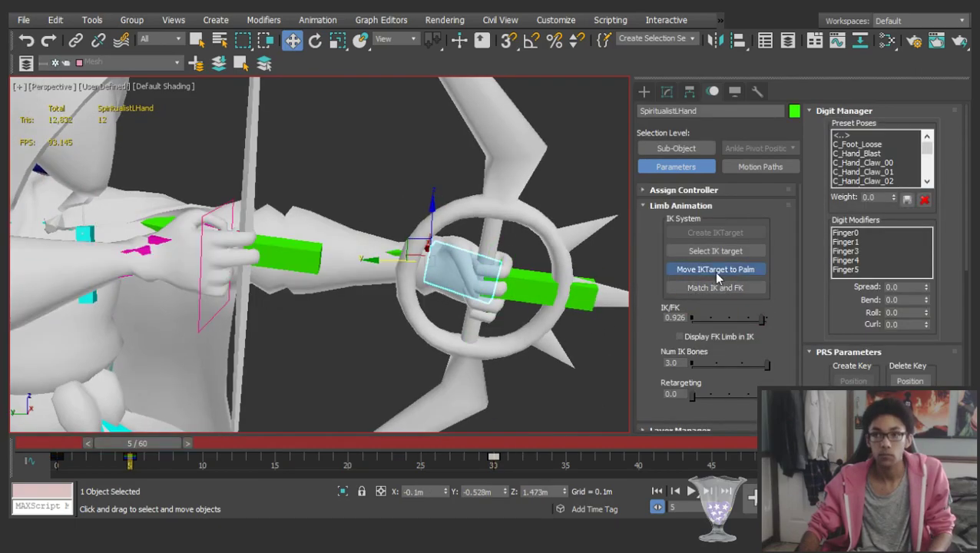
click(714, 272)
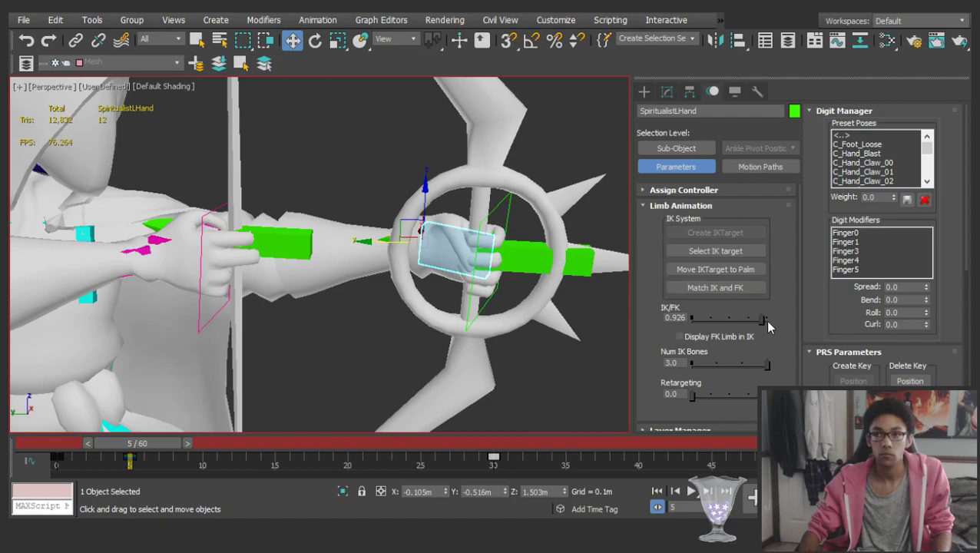
drag(763, 319, 679, 322)
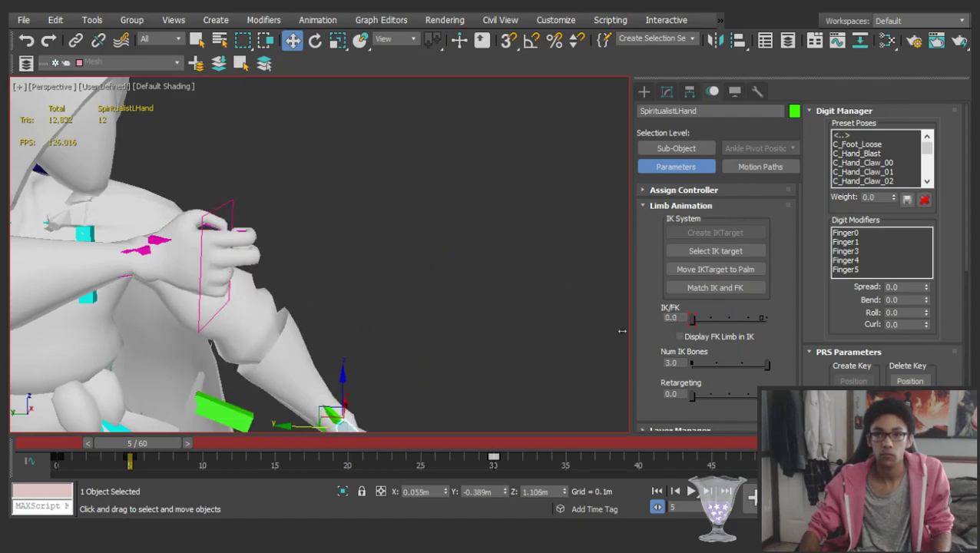
drag(617, 330, 768, 319)
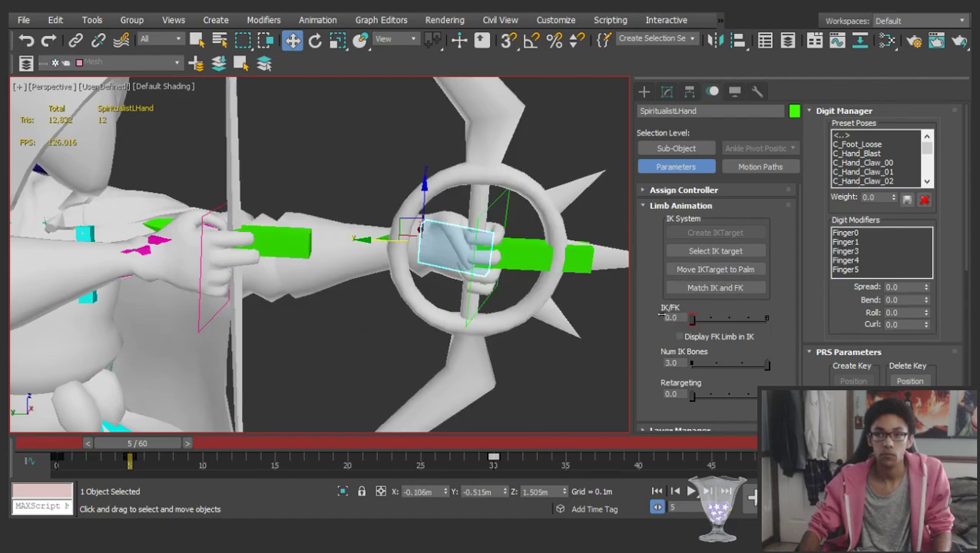
scroll(453, 300, down, 5)
alt+middle_drag(415, 330, 424, 305)
Go to frame 30 and rotate the ribcage slightly to refine the drawn bow pose
drag(142, 446, 492, 444)
alt+middle_drag(346, 308, 472, 226)
click(472, 227)
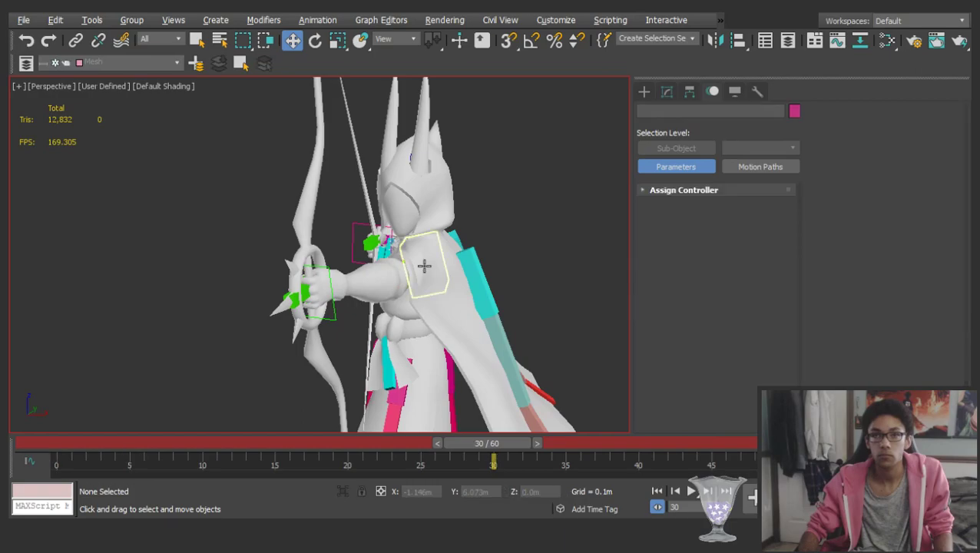
click(424, 265)
key(e)
alt+middle_drag(424, 265, 439, 240)
drag(456, 202, 462, 204)
middle_drag(425, 243, 434, 196)
scroll(434, 195, down, 3)
alt+middle_drag(434, 196, 449, 203)
middle_drag(450, 203, 650, 245)
Select the head and rotate it slightly at frame 30 so that it faces along the bow's aim
key(w)
click(383, 199)
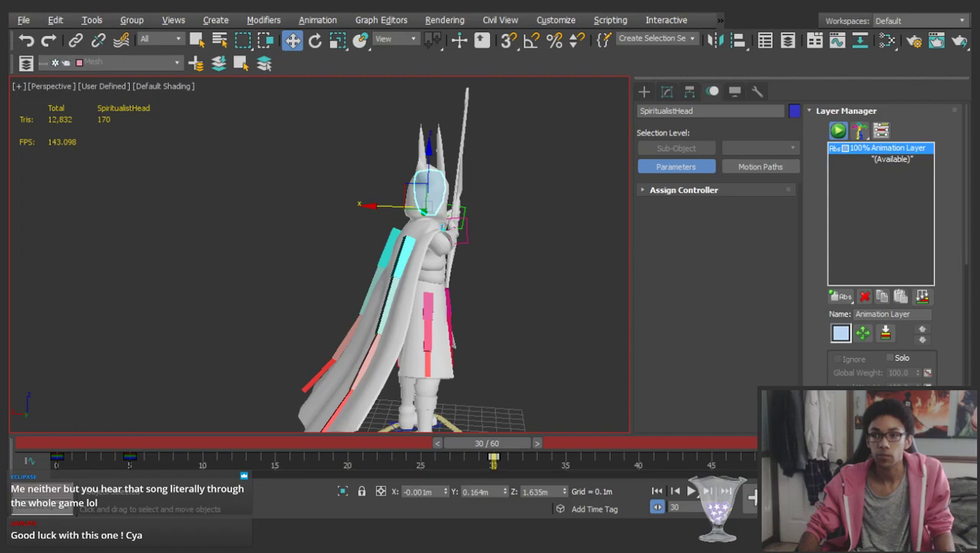
scroll(422, 216, up, 5)
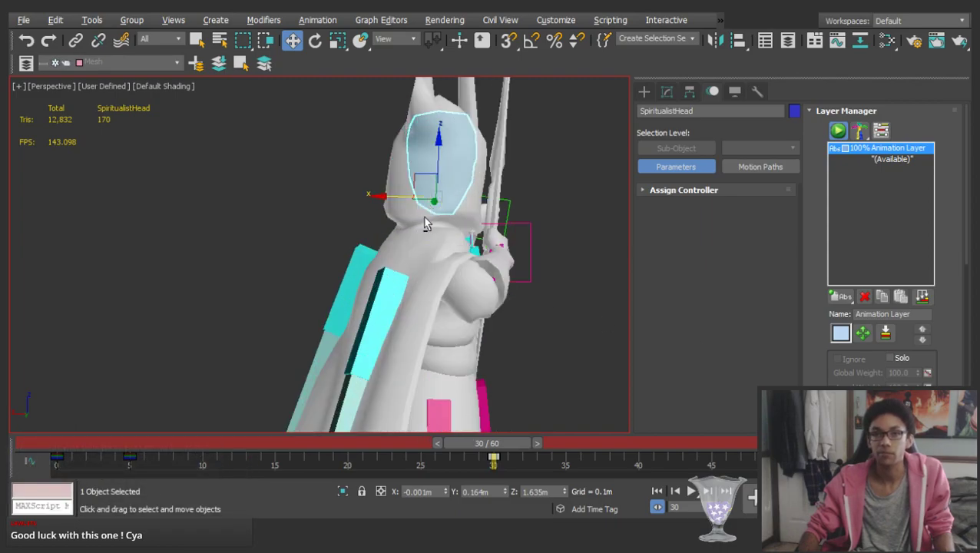
alt+middle_drag(424, 213, 250, 229)
scroll(361, 184, down, 3)
alt+middle_drag(361, 179, 323, 162)
scroll(404, 169, up, 3)
scroll(385, 179, down, 3)
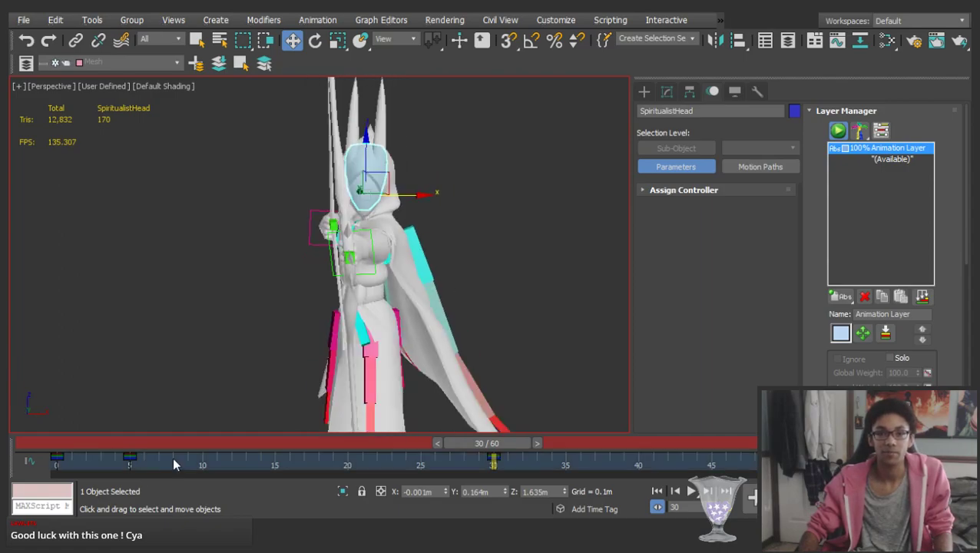
drag(71, 443, 487, 443)
key(w)
alt+middle_drag(349, 180, 384, 223)
key(e)
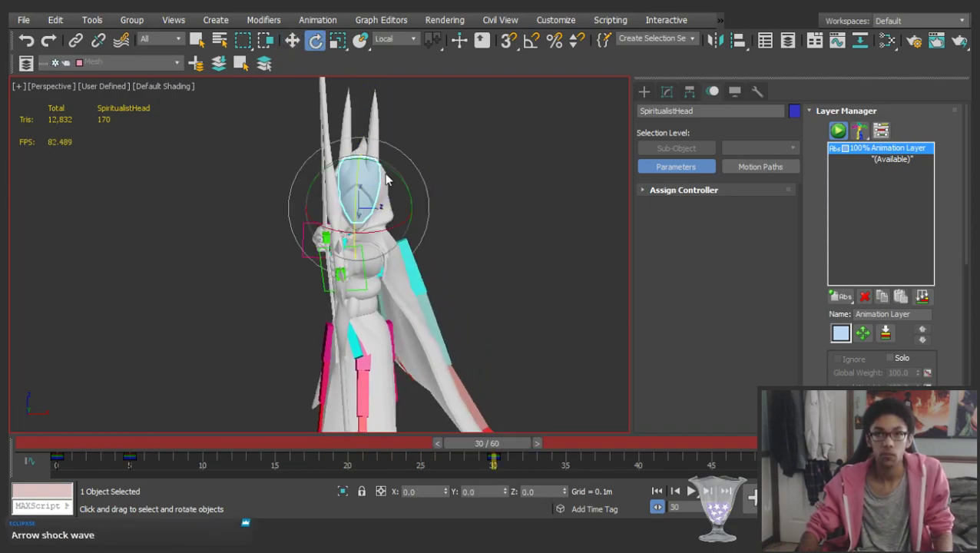
drag(385, 167, 384, 167)
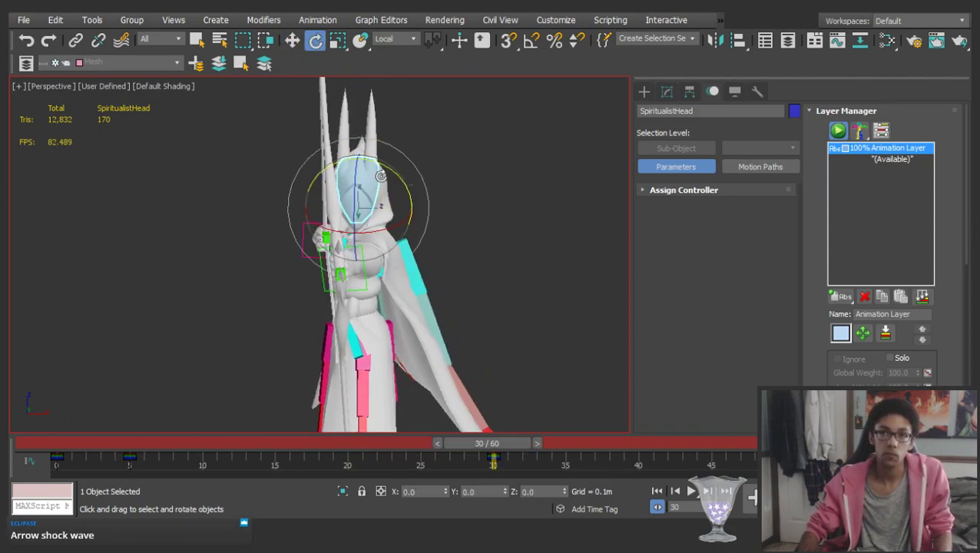
Compare the archer's pose between the frame 5 key and frame 30 from several angles
middle_drag(365, 198, 372, 185)
key(comma)
scroll(352, 225, down, 3)
alt+middle_drag(352, 225, 499, 221)
middle_drag(279, 259, 373, 200)
key(w)
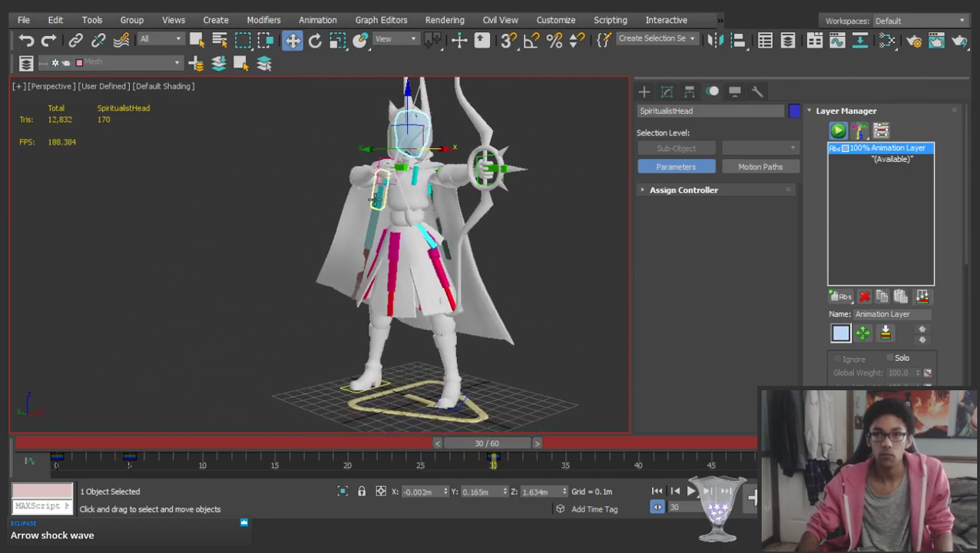
drag(107, 447, 508, 399)
key(w)
alt+middle_drag(436, 246, 566, 232)
click(566, 231)
Rotate the left hand's IK target by about 1.7 degrees around its Y axis at frame 30
alt+middle_drag(377, 269, 424, 261)
scroll(427, 323, up, 4)
click(422, 248)
key(e)
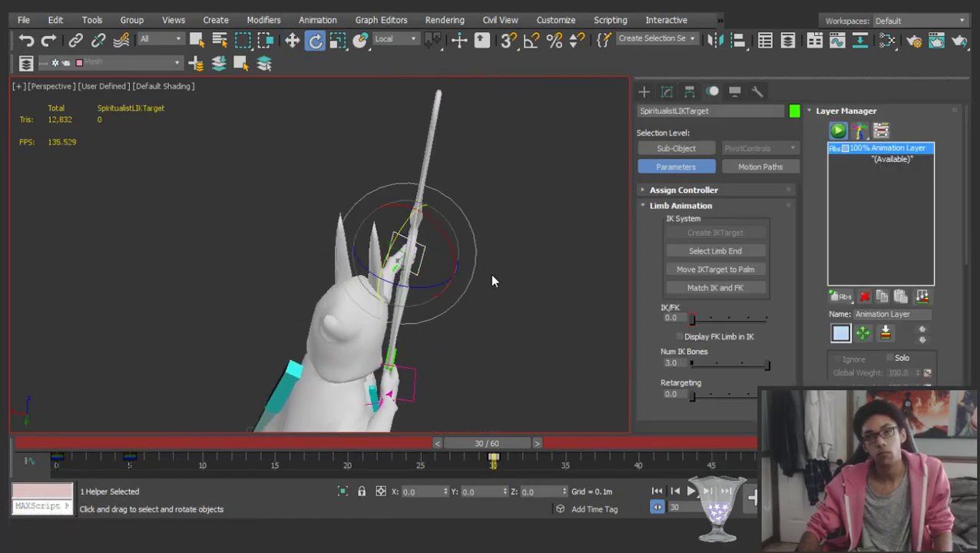
key(comma)
scroll(389, 40, up, 4)
drag(436, 219, 425, 213)
key(period)
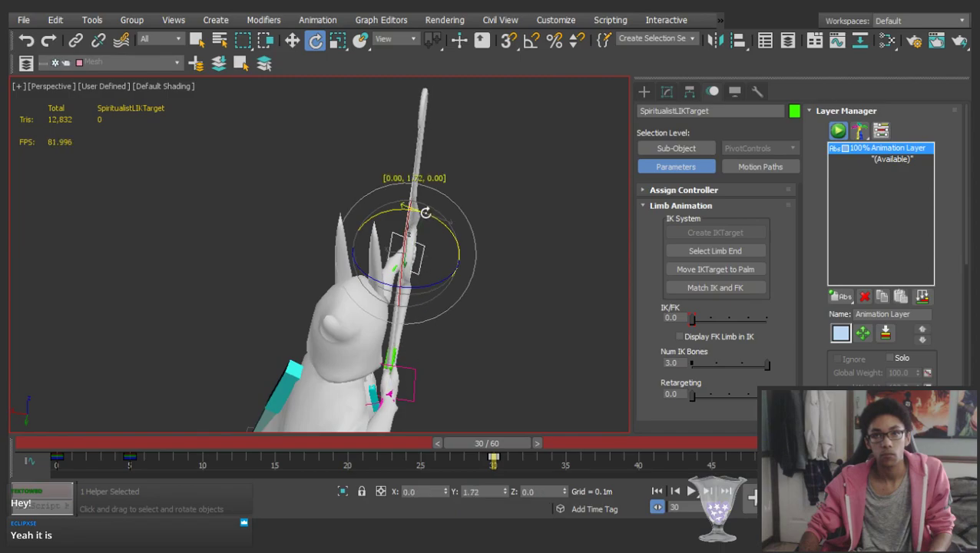
Examine the bow's alignment with the hands and head at frame 30 from the side and front
alt+middle_drag(389, 334, 307, 282)
scroll(265, 275, up, 5)
scroll(308, 284, down, 6)
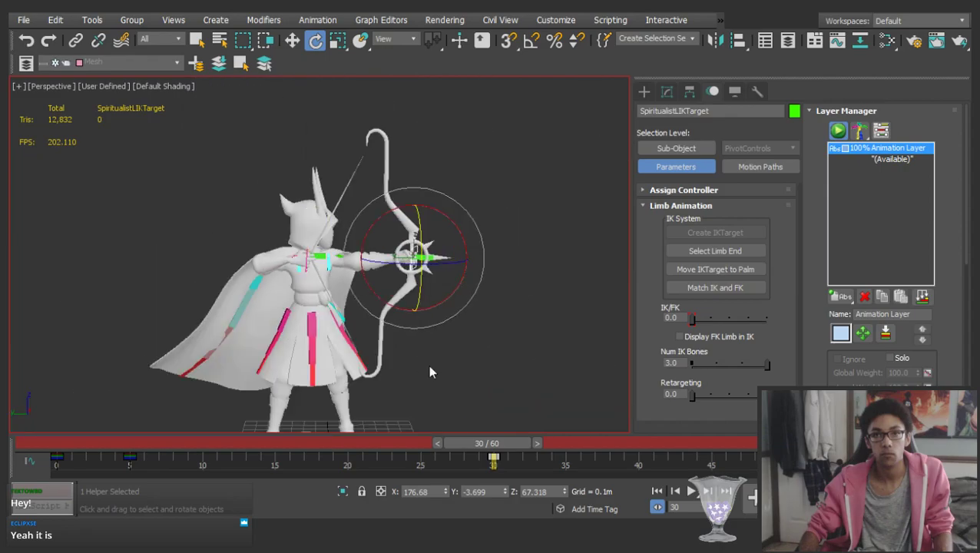
drag(492, 443, 502, 374)
key(e)
alt+middle_drag(419, 278, 297, 282)
scroll(369, 240, up, 3)
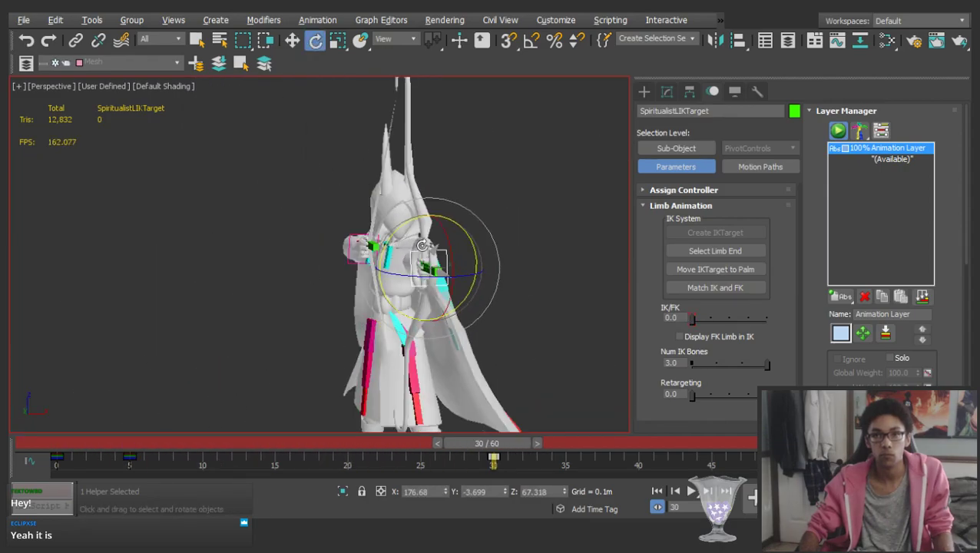
alt+middle_drag(422, 245, 421, 248)
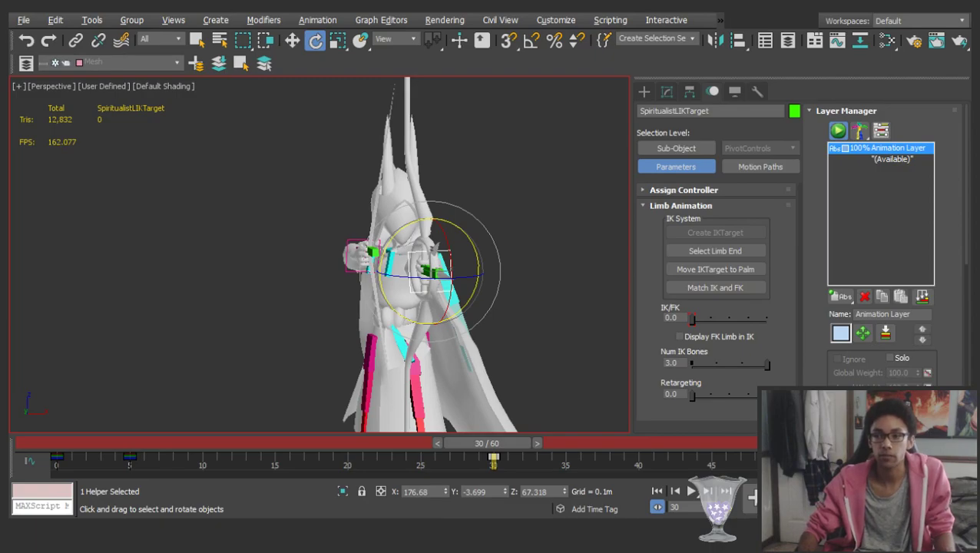
Clear the selection and save the scene
key(w)
alt+middle_drag(387, 268, 552, 323)
click(550, 366)
scroll(549, 366, down, 5)
key(ctrl+s)
scroll(345, 180, up, 5)
alt+middle_drag(346, 181, 402, 272)
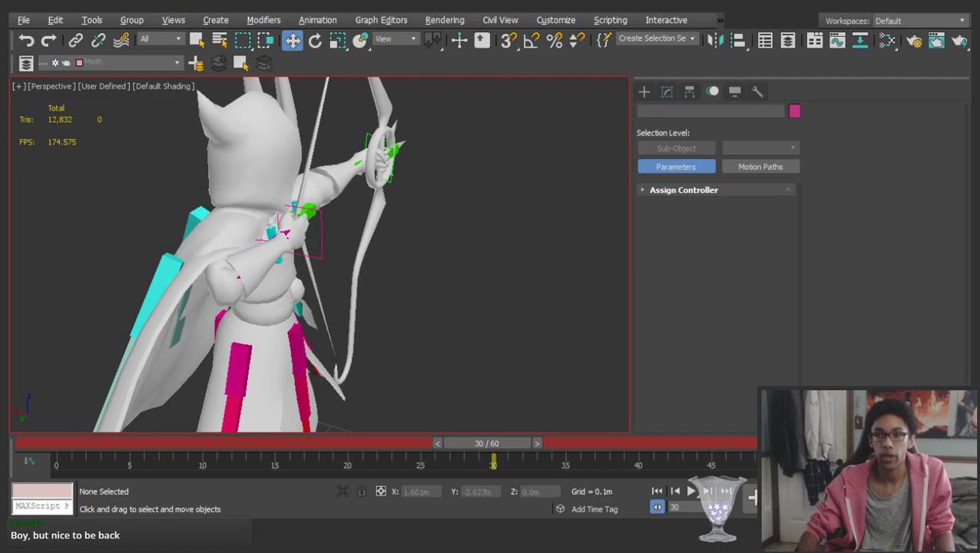
Play the animation from frame 0 to review the motion into the aiming and drawn bow poses
alt+middle_drag(321, 246, 319, 223)
scroll(388, 266, down, 5)
drag(488, 442, 9, 422)
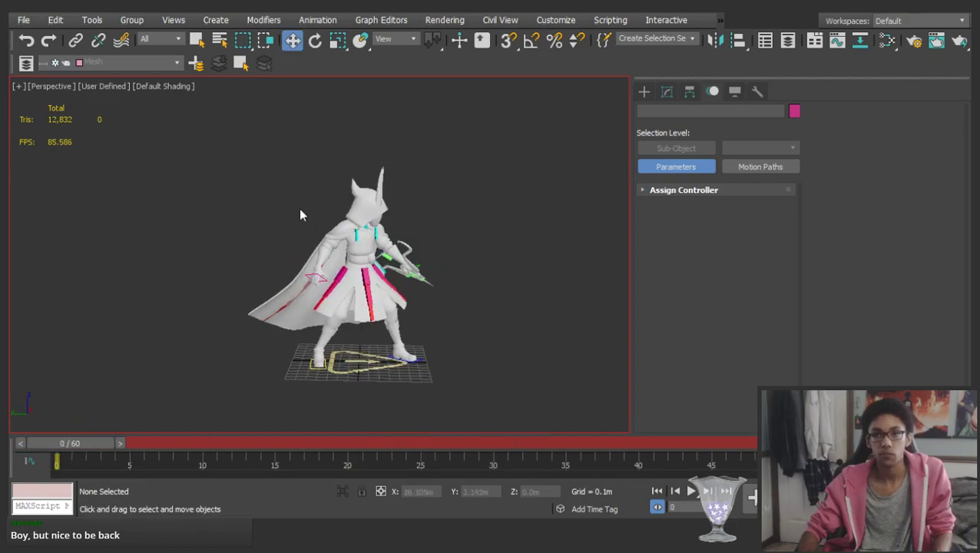
key(/)
scroll(430, 246, up, 4)
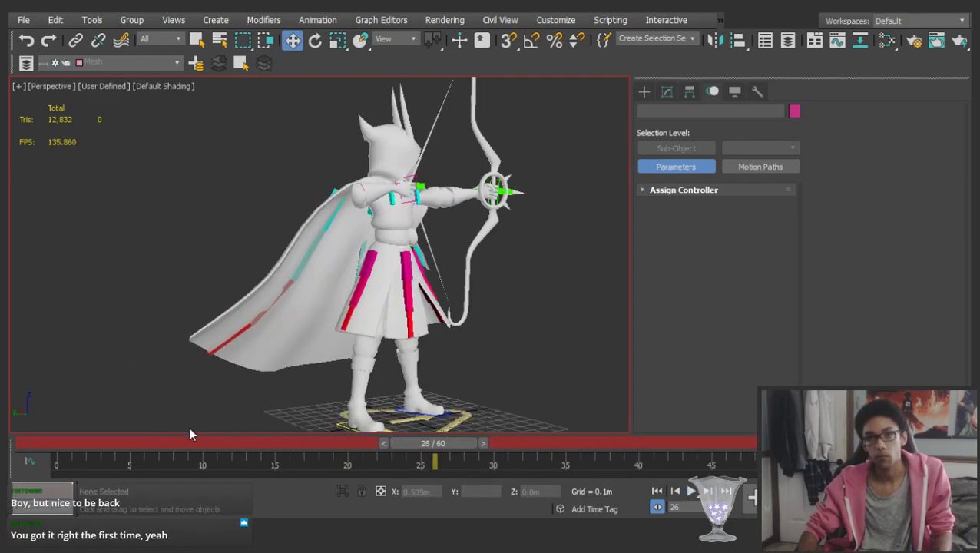
Select the pelvis together with both foot IK targets and go to frame 5
drag(57, 445, 125, 444)
scroll(444, 253, up, 5)
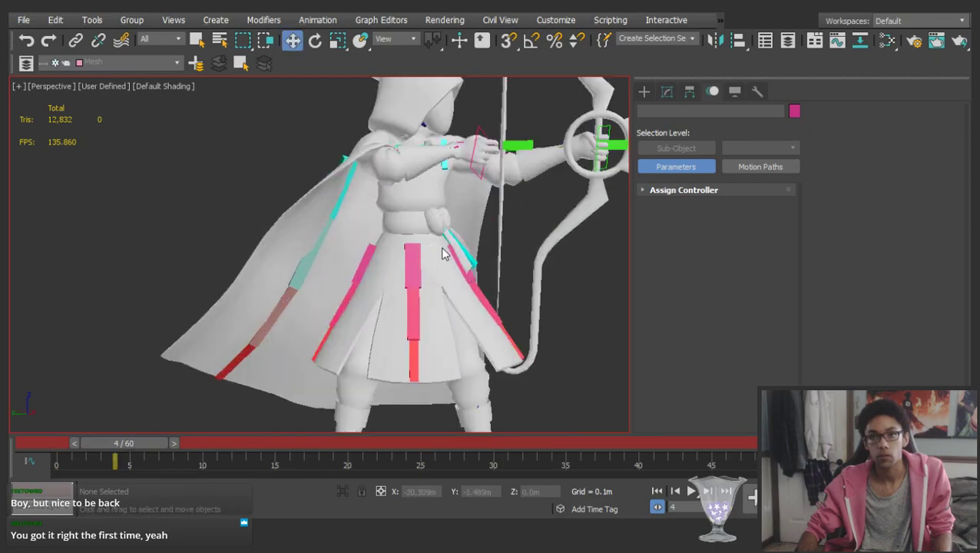
click(424, 265)
middle_drag(441, 295, 401, 165)
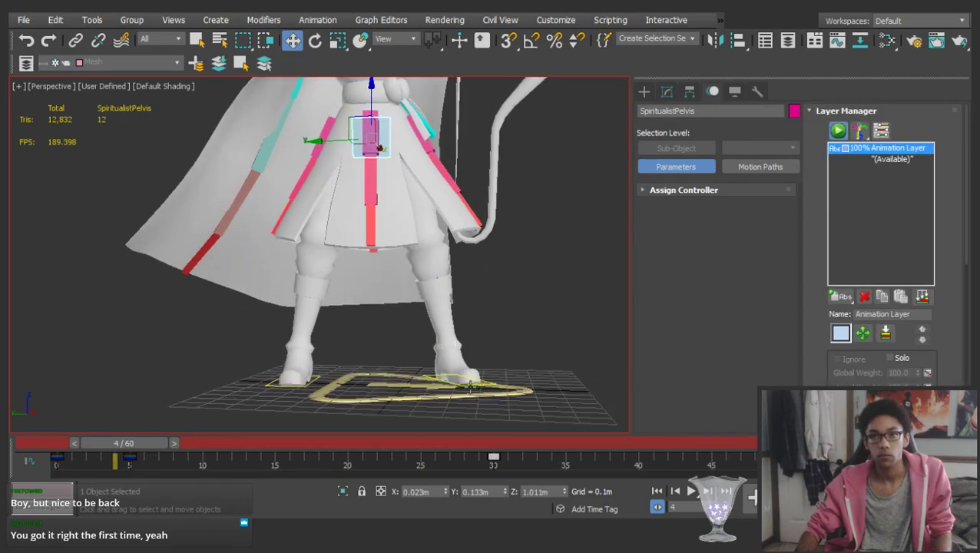
click(471, 386)
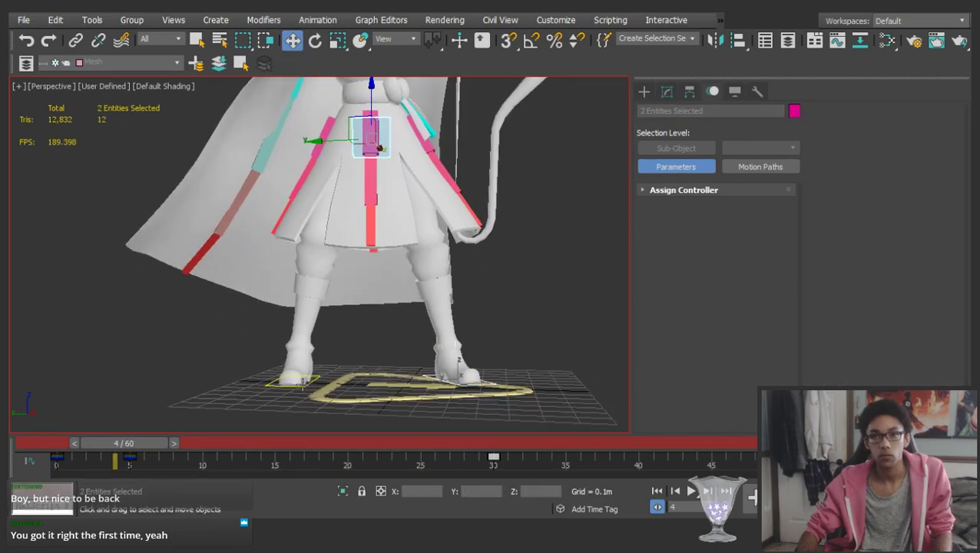
key(ctrl+z)
click(406, 441)
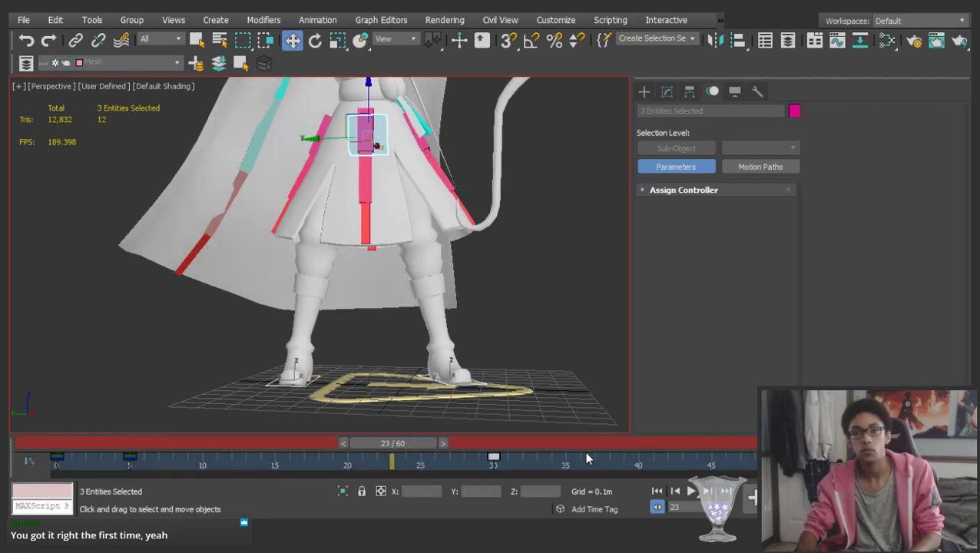
click(161, 443)
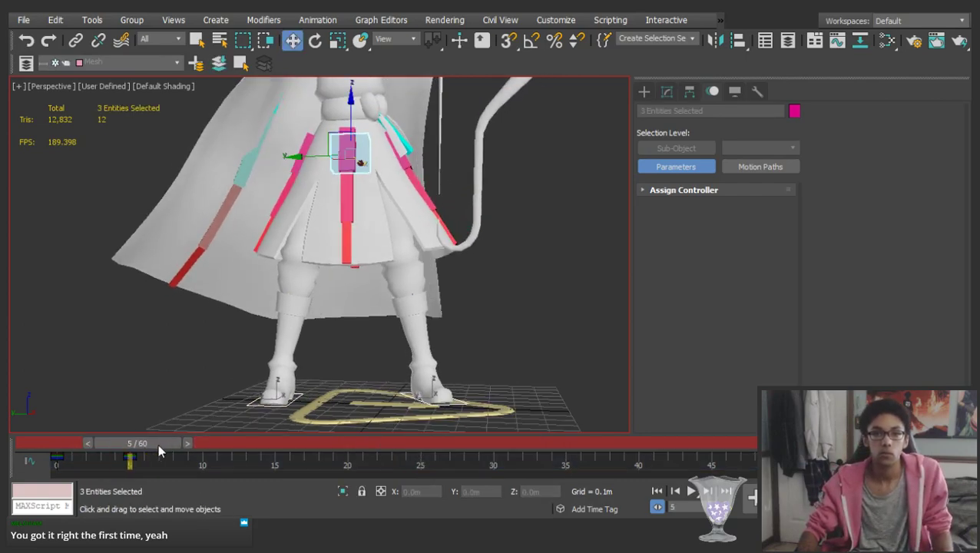
Add the right and left hand IK targets to the selection of the pelvis and feet
middle_drag(442, 184, 426, 367)
scroll(332, 156, up, 3)
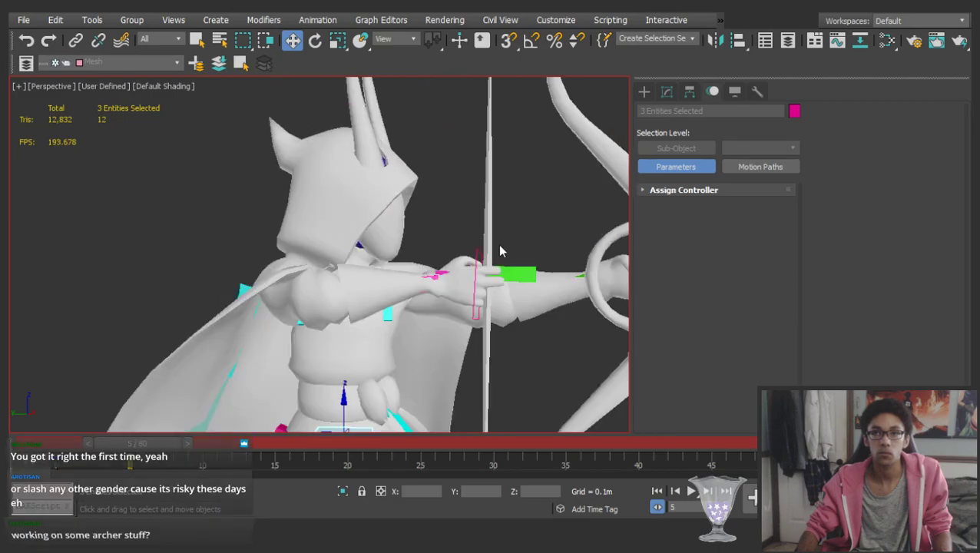
ctrl+click(476, 251)
middle_drag(477, 252, 335, 224)
ctrl+click(492, 211)
scroll(335, 224, down, 8)
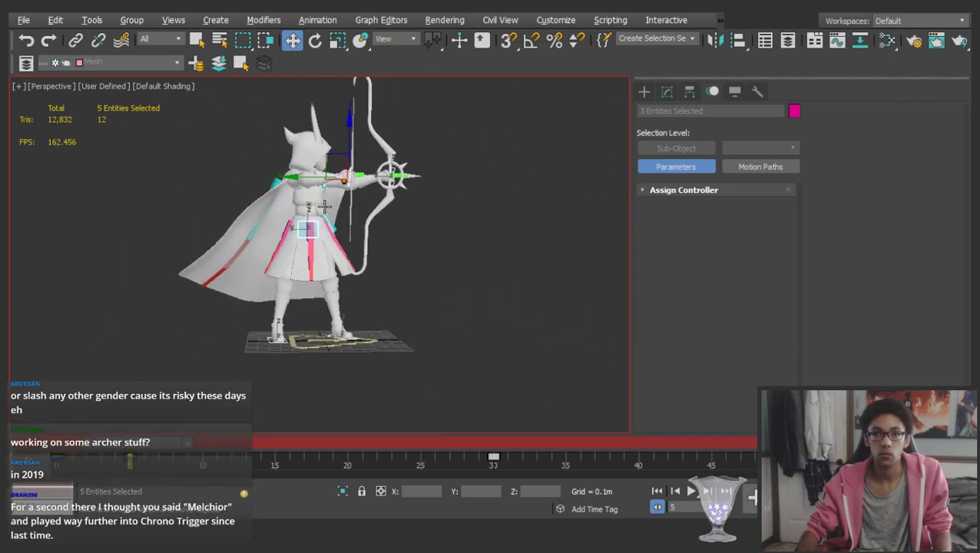
scroll(308, 200, up, 3)
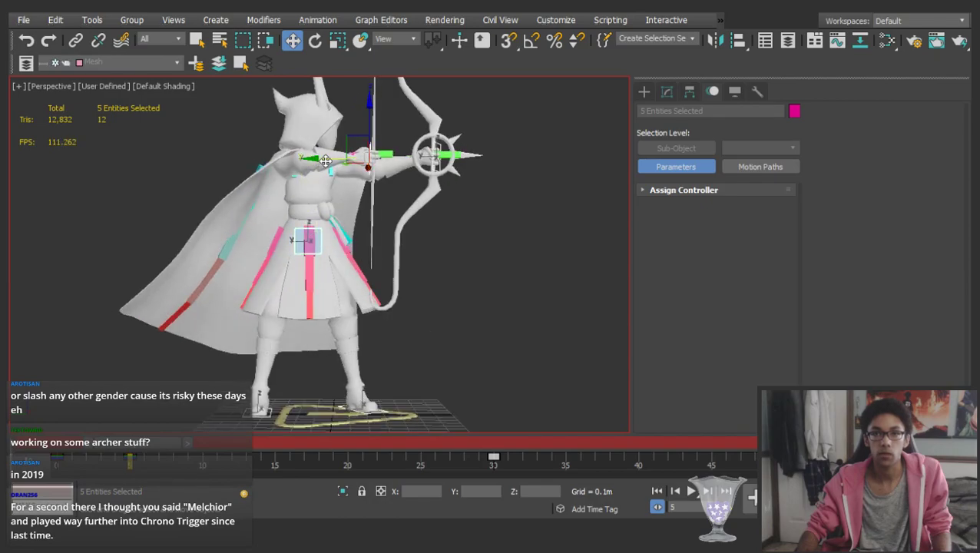
Shift the selected pelvis, foot and hand controls forward at frame 5, delete their keys at frame 30, and clear the selection
drag(326, 159, 351, 164)
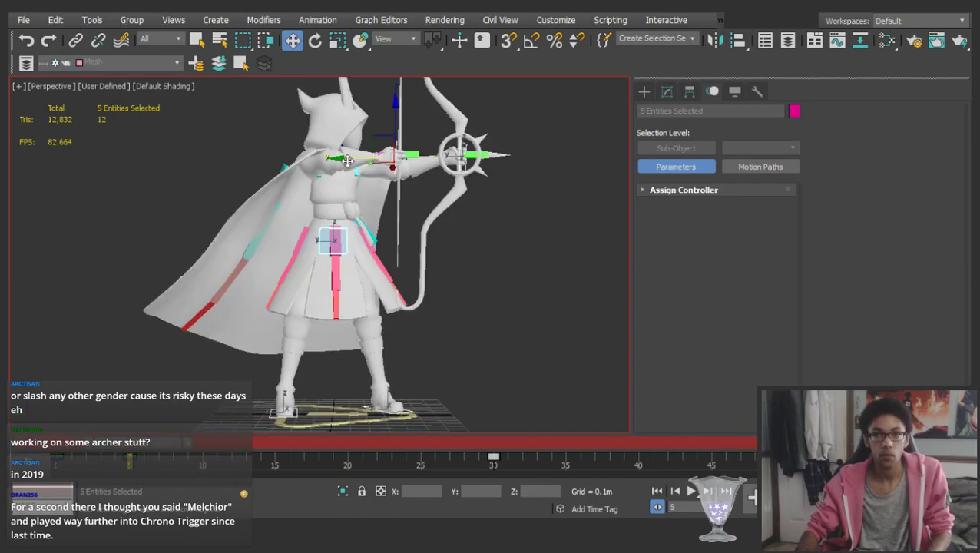
key(period)
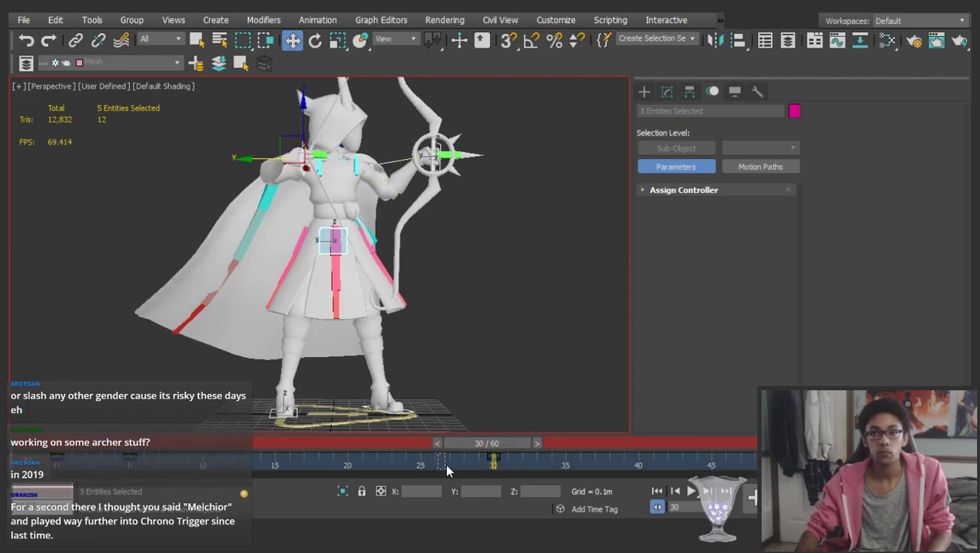
key(Delete)
scroll(427, 144, up, 3)
middle_drag(426, 144, 444, 224)
scroll(461, 229, up, 3)
click(534, 292)
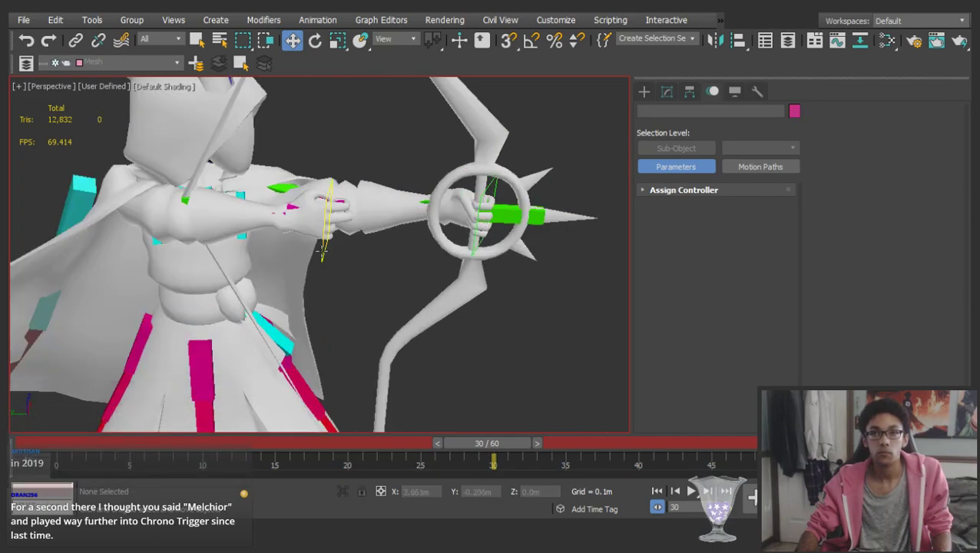
Pull the right hand IK target backward into the drawn position at frame 30 and scrub around that frame
click(319, 247)
middle_drag(317, 247, 393, 271)
drag(371, 244, 206, 244)
mouse_move(485, 443)
mouse_down()
mouse_move(363, 444)
mouse_move(171, 418)
mouse_move(430, 384)
mouse_move(120, 386)
mouse_move(429, 376)
mouse_move(488, 364)
mouse_up()
key(w)
click(523, 445)
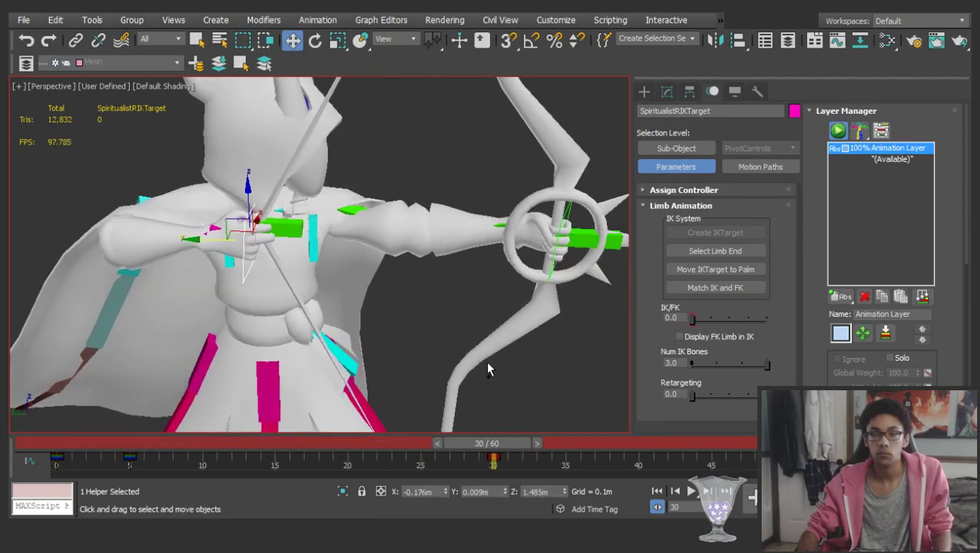
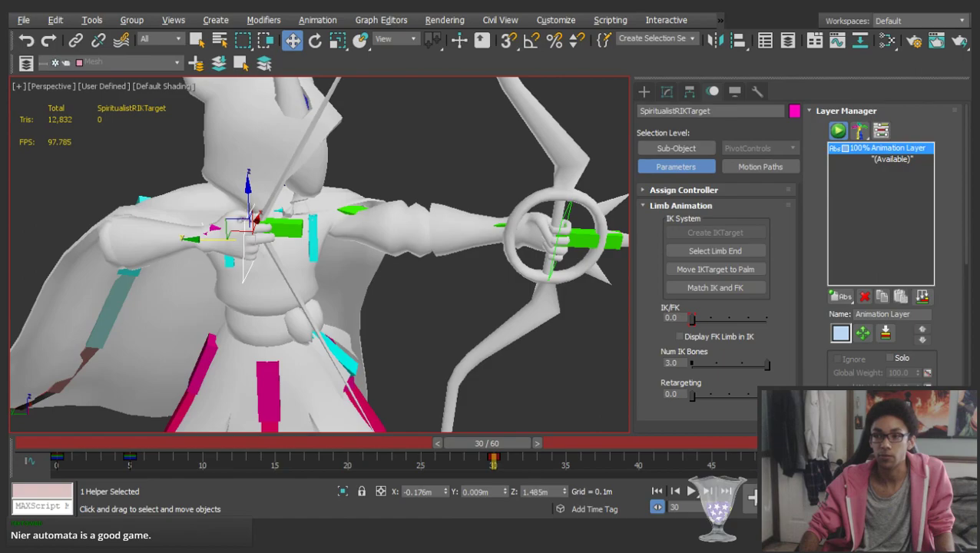
Inspect the full drawn pose at frame 30 and check the keys of the whole rig
scroll(330, 230, down, 3)
middle_drag(330, 231, 342, 145)
alt+middle_drag(273, 159, 271, 137)
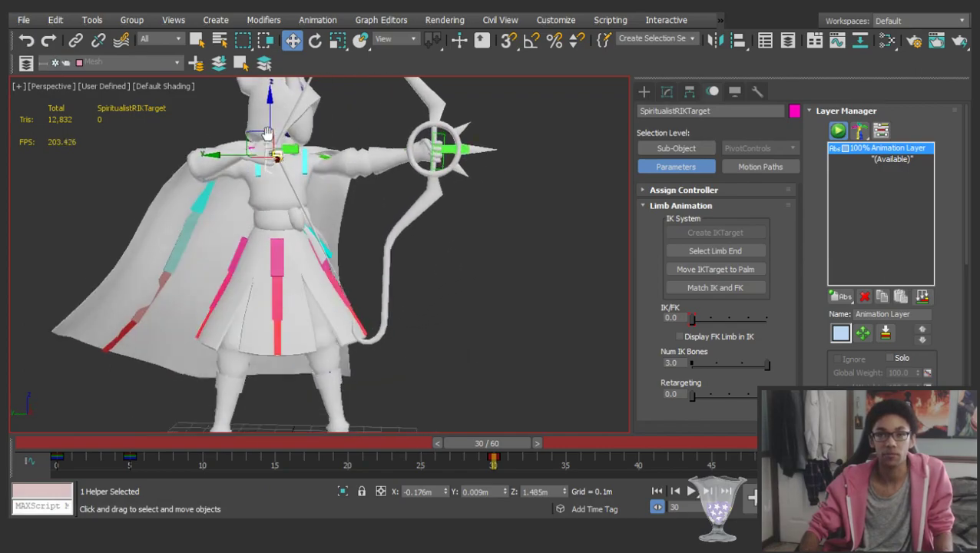
scroll(271, 137, down, 3)
key(ctrl+a)
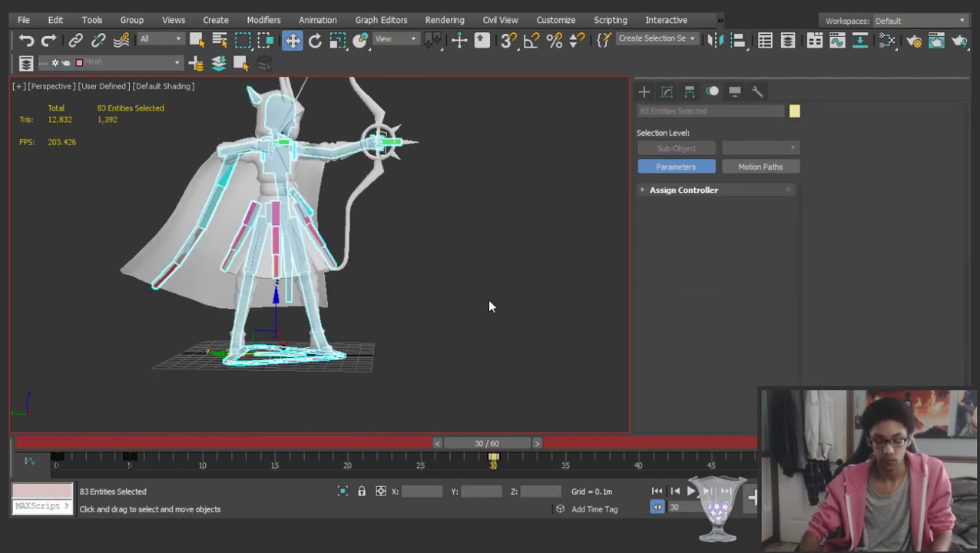
click(488, 197)
scroll(303, 144, up, 5)
alt+middle_drag(284, 155, 372, 166)
scroll(439, 175, down, 3)
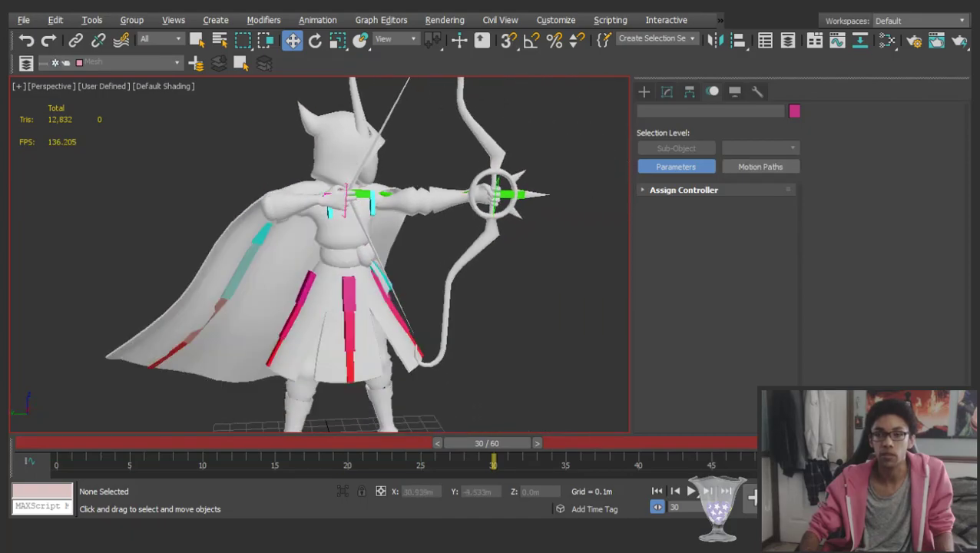
Adjust the drawing arm's control sideways in the frame 30 pose, checking the upper body from above
scroll(325, 185, up, 3)
alt+middle_drag(404, 240, 295, 232)
scroll(405, 213, down, 3)
alt+middle_drag(424, 196, 420, 246)
scroll(406, 192, up, 4)
scroll(409, 215, down, 1)
scroll(358, 224, down, 2)
click(354, 245)
drag(396, 295, 474, 292)
alt+middle_drag(475, 291, 518, 221)
scroll(518, 221, down, 5)
scroll(438, 222, down, 5)
click(455, 119)
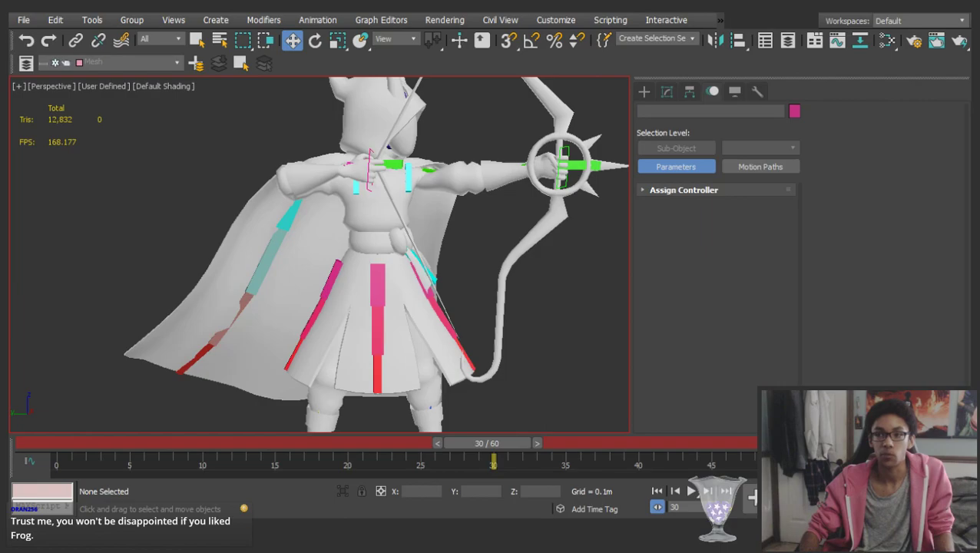
Select the whole rig, scrub around frame 30, clear the selection and examine the drawn stance
middle_drag(340, 298, 329, 229)
scroll(330, 229, down, 4)
alt+middle_drag(377, 194, 397, 164)
middle_drag(398, 164, 333, 199)
key(ctrl+a)
mouse_move(492, 443)
mouse_down()
mouse_move(57, 447)
mouse_move(464, 444)
mouse_move(492, 456)
mouse_up()
key(w)
scroll(359, 162, up, 5)
click(467, 334)
alt+middle_drag(316, 234, 300, 167)
scroll(315, 230, down, 4)
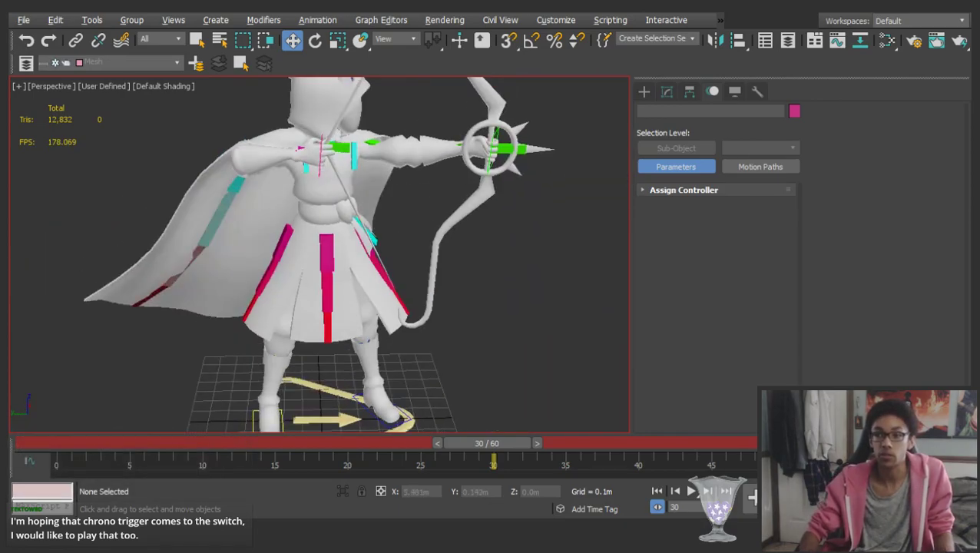
scroll(321, 192, up, 6)
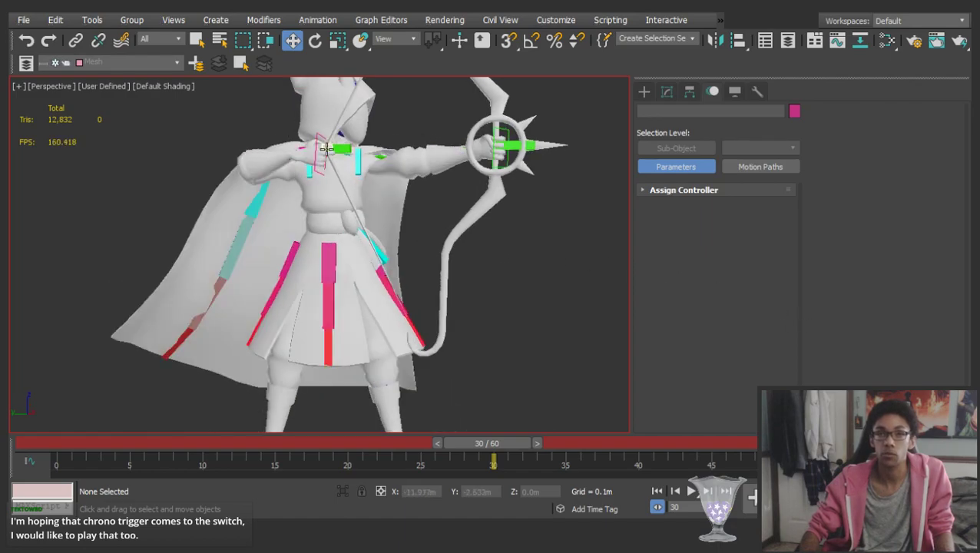
Scrub from the start to frame 30 and review the bow draw from the front and side
scroll(271, 136, down, 6)
alt+middle_drag(270, 169, 302, 155)
scroll(289, 177, up, 2)
drag(54, 443, 473, 443)
drag(472, 392, 495, 398)
key(w)
key(ctrl+a)
middle_drag(322, 188, 328, 199)
key(ctrl+d)
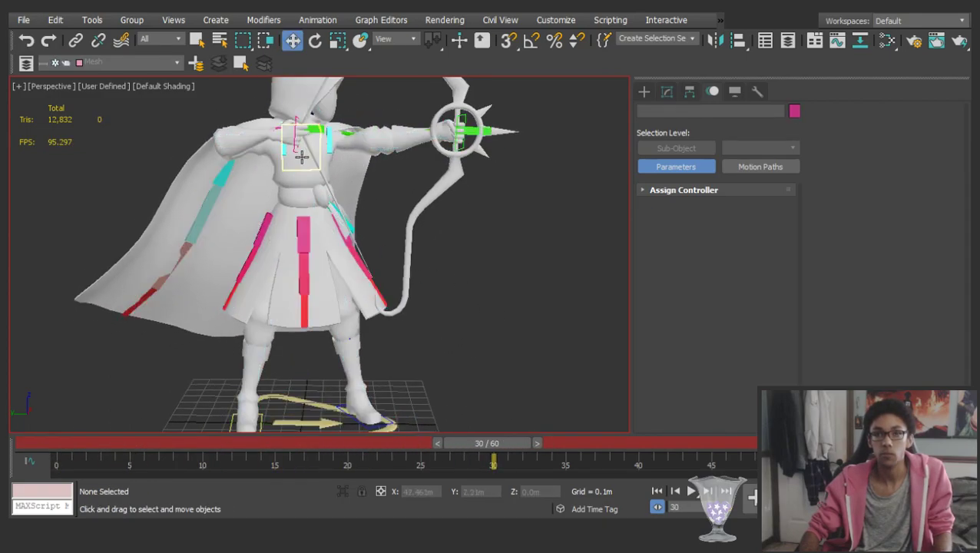
alt+middle_drag(306, 158, 223, 156)
scroll(295, 223, down, 3)
drag(88, 443, 501, 415)
key(w)
alt+middle_drag(315, 196, 365, 179)
Select the head and scrub its motion up to frame 30 in side view, ending with nothing selected
click(328, 169)
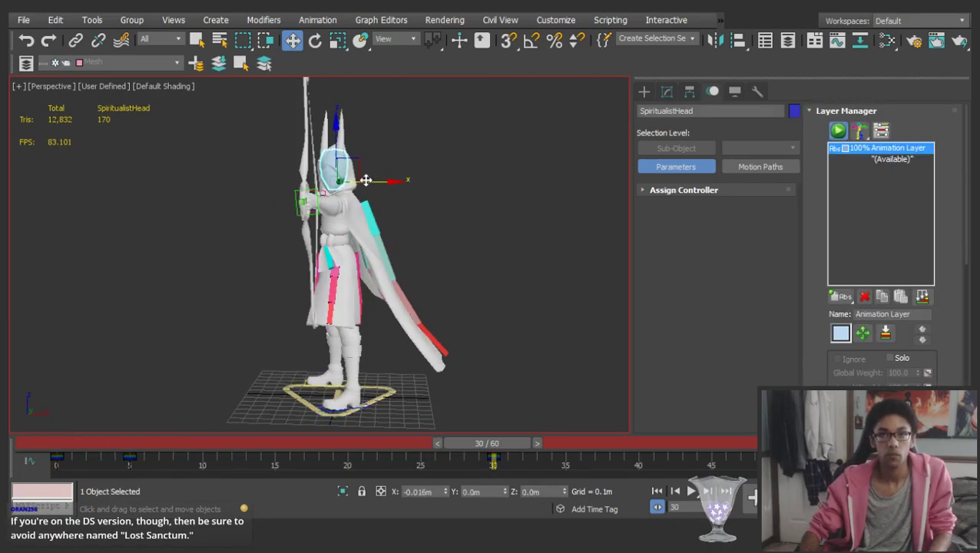
key(comma)
drag(137, 443, 437, 360)
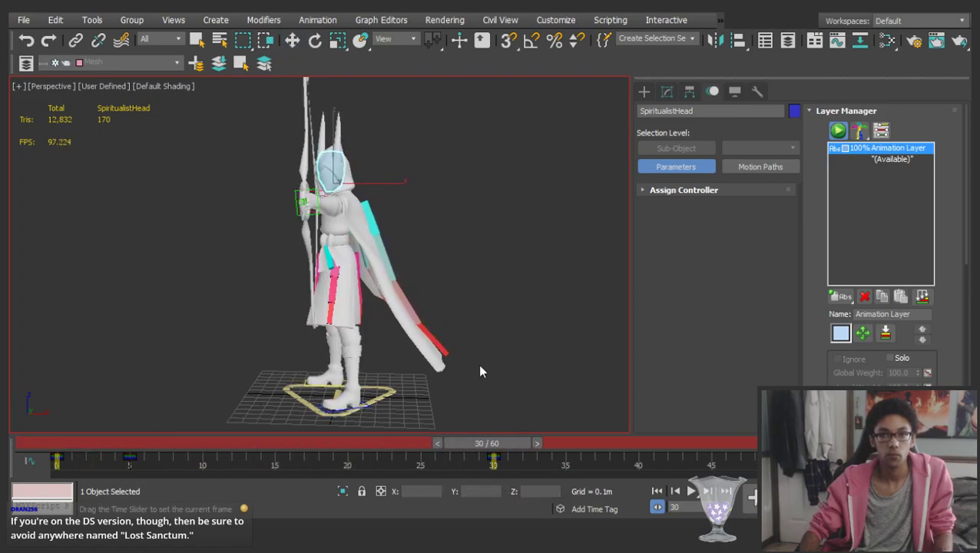
key(w)
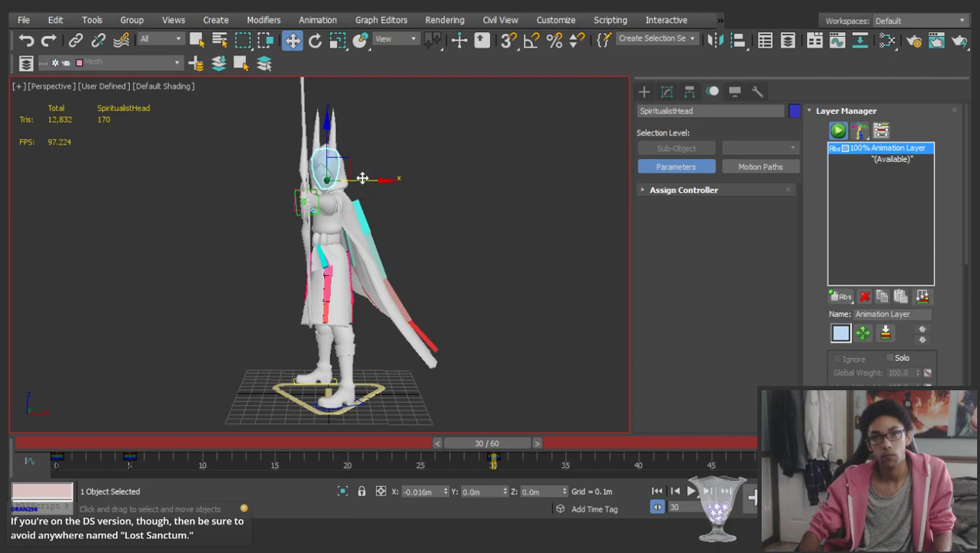
alt+middle_drag(364, 179, 440, 210)
click(361, 378)
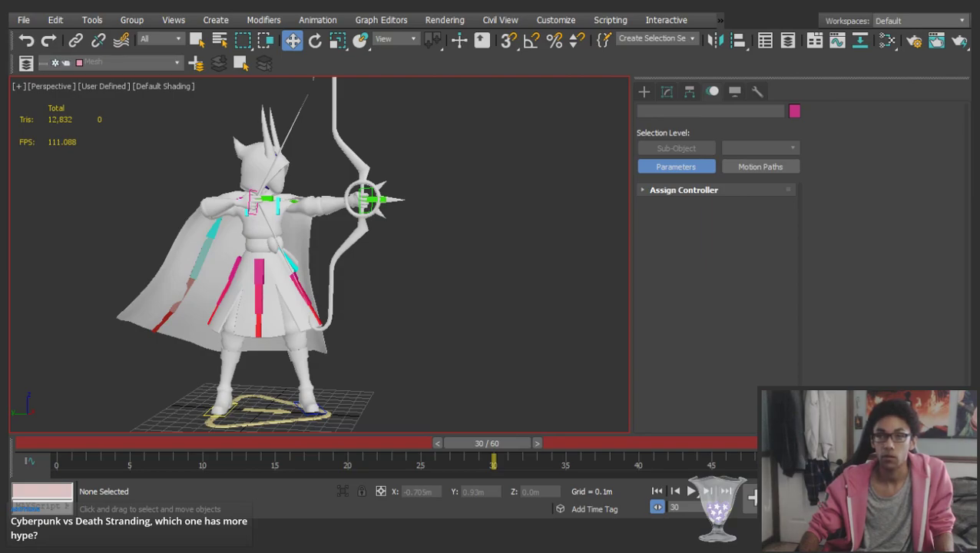
Examine the drawn arms at close range and check the whole rig's keys around frame 30
scroll(268, 202, up, 5)
alt+middle_drag(263, 211, 299, 274)
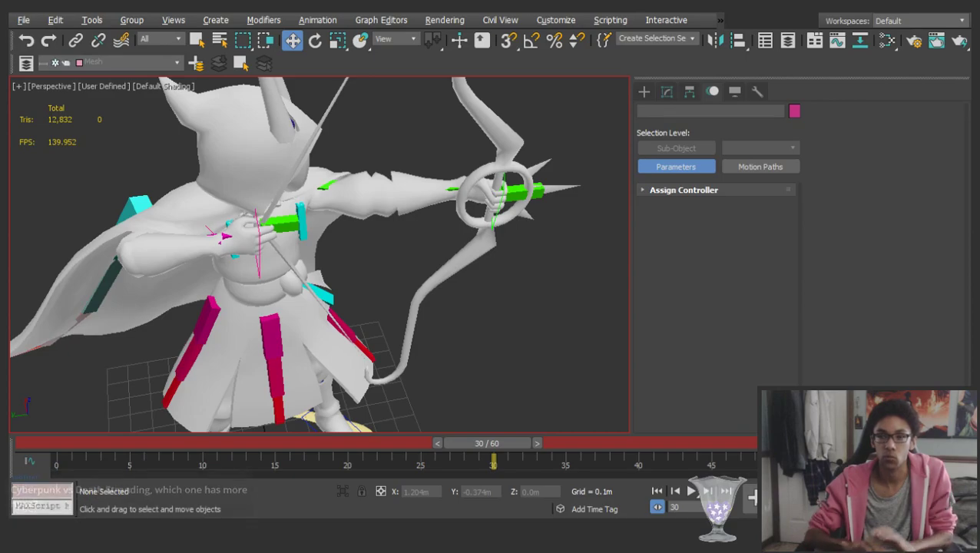
alt+middle_drag(298, 230, 254, 174)
scroll(271, 256, down, 3)
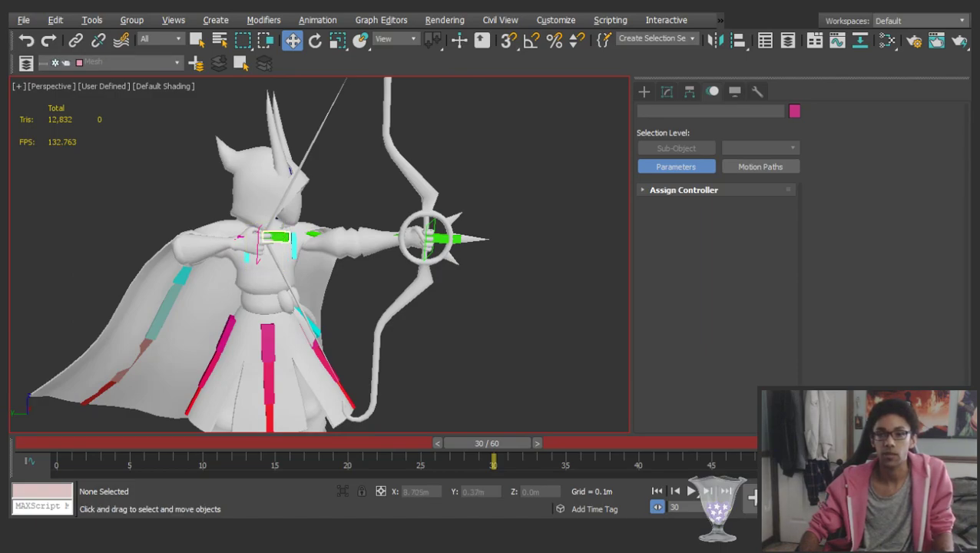
middle_drag(298, 290, 361, 194)
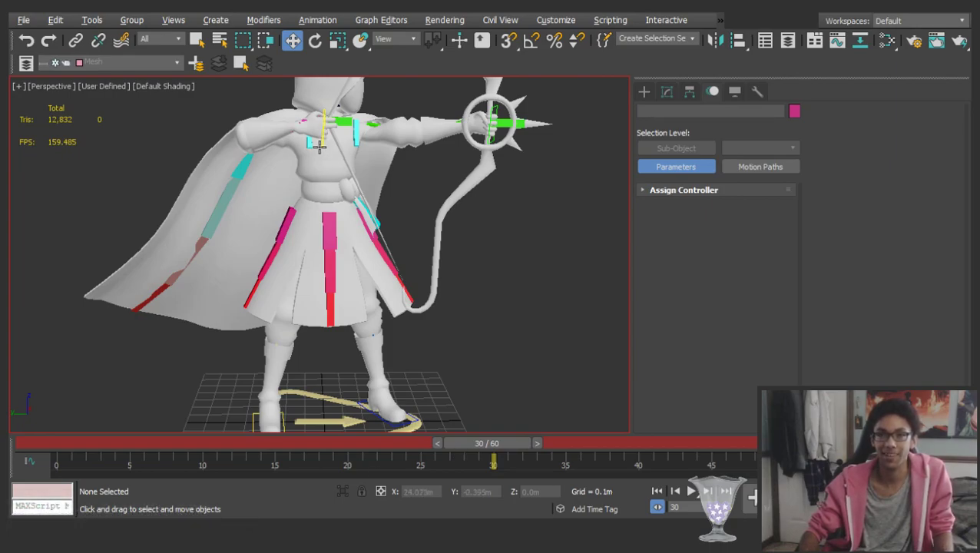
middle_drag(325, 162, 330, 229)
key(ctrl+a)
drag(519, 444, 491, 442)
drag(470, 382, 497, 389)
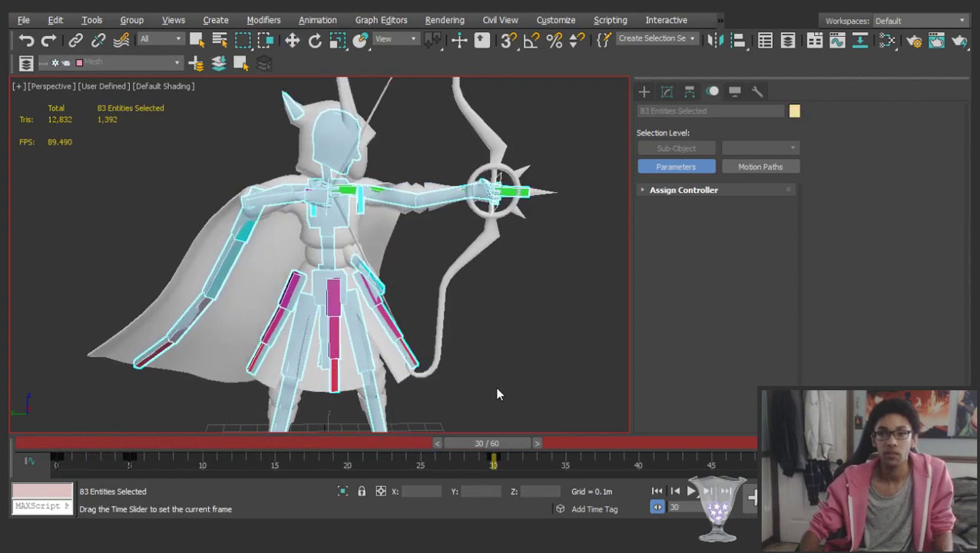
key(w)
click(484, 262)
scroll(483, 262, down, 3)
alt+middle_drag(393, 221, 409, 281)
scroll(376, 246, up, 3)
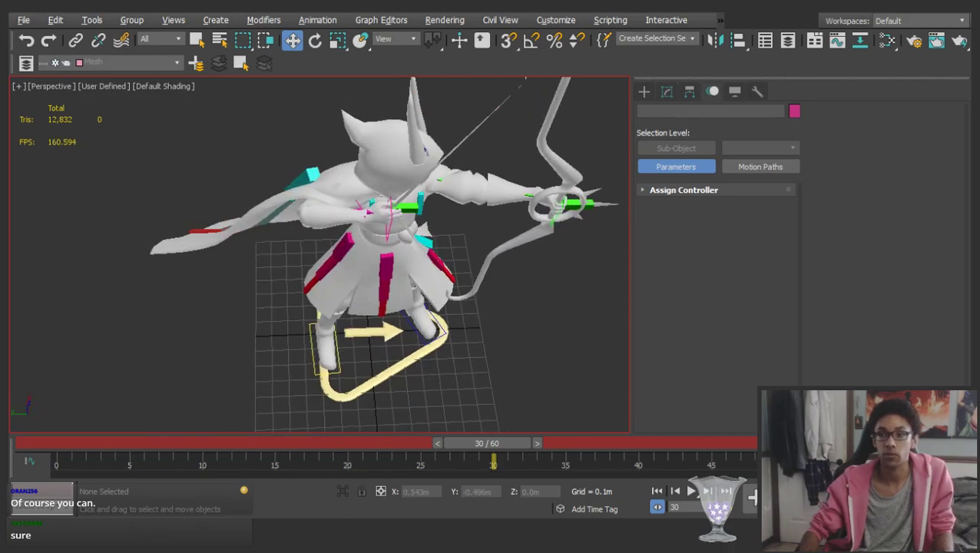
Review the drawn pose from behind the bow arm and scrub the whole rig around frame 30 again
alt+middle_drag(369, 199, 392, 165)
middle_drag(415, 230, 323, 160)
middle_drag(298, 117, 318, 178)
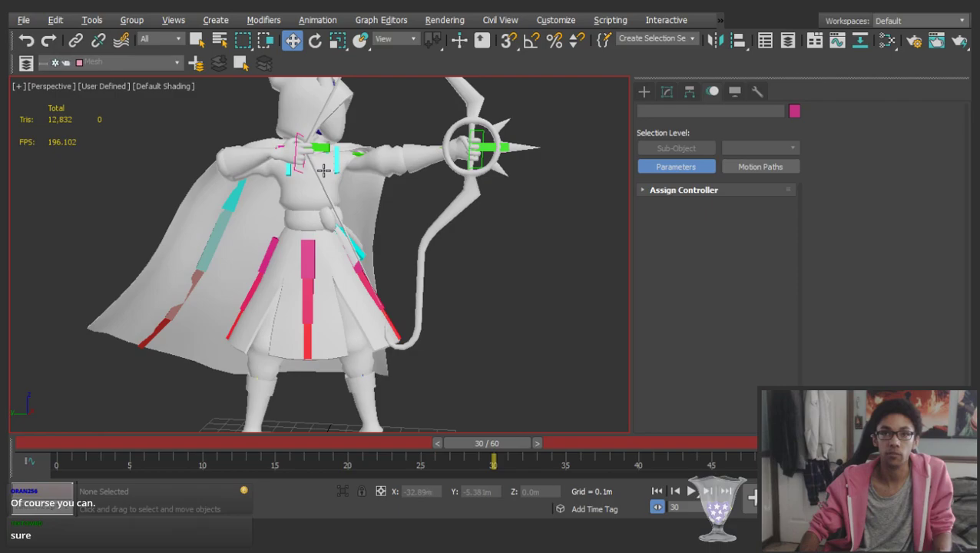
scroll(323, 169, down, 2)
key(ctrl+a)
drag(495, 444, 497, 403)
key(w)
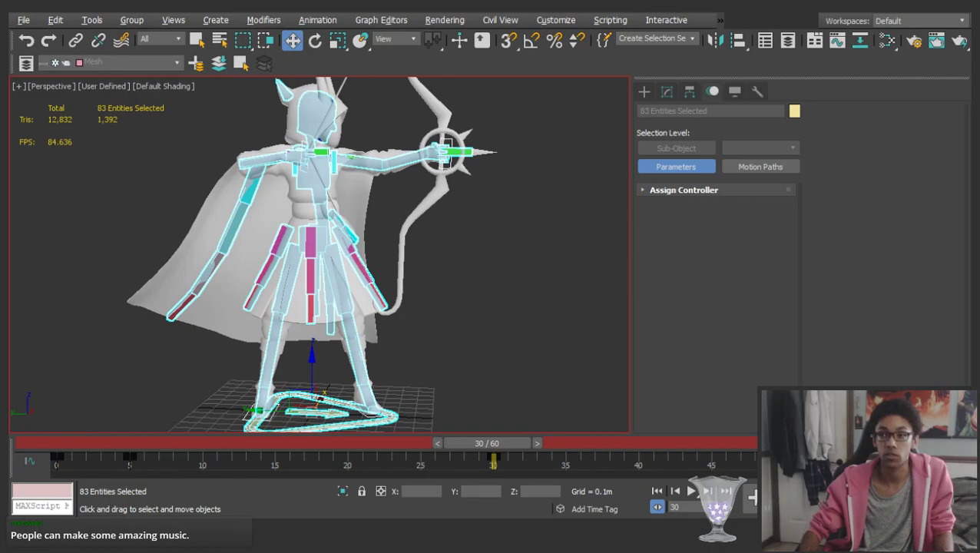
click(569, 232)
middle_drag(298, 156, 345, 213)
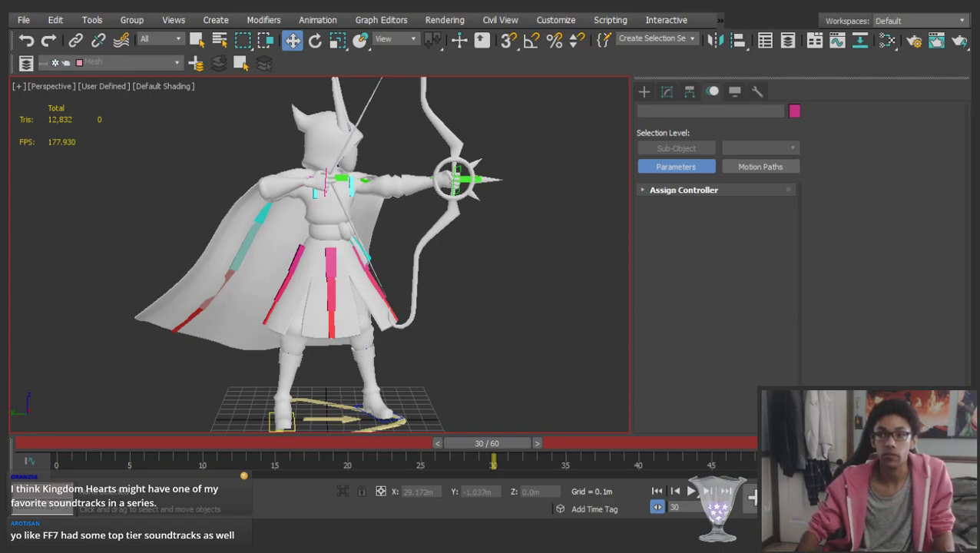
alt+middle_drag(339, 201, 334, 197)
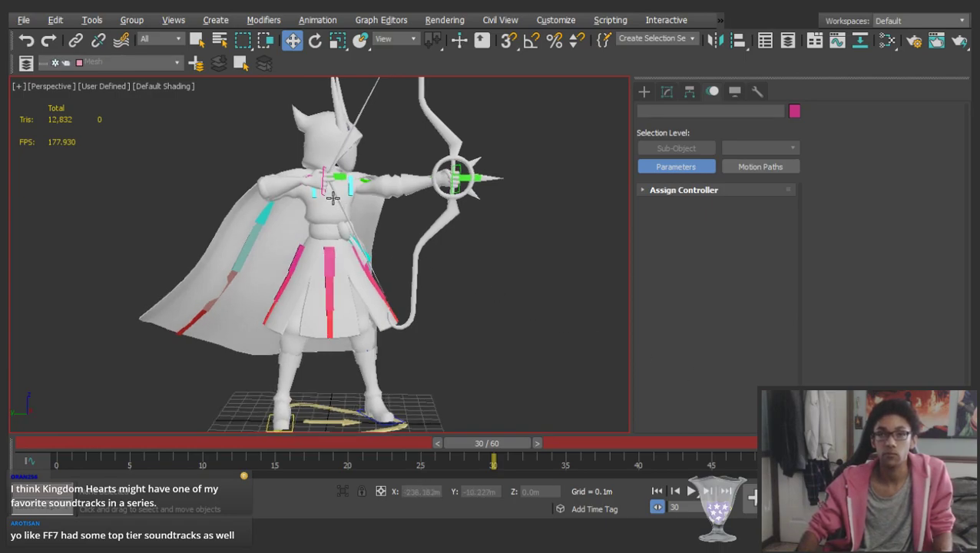
scroll(333, 197, down, 1)
scroll(326, 206, up, 3)
scroll(324, 206, down, 1)
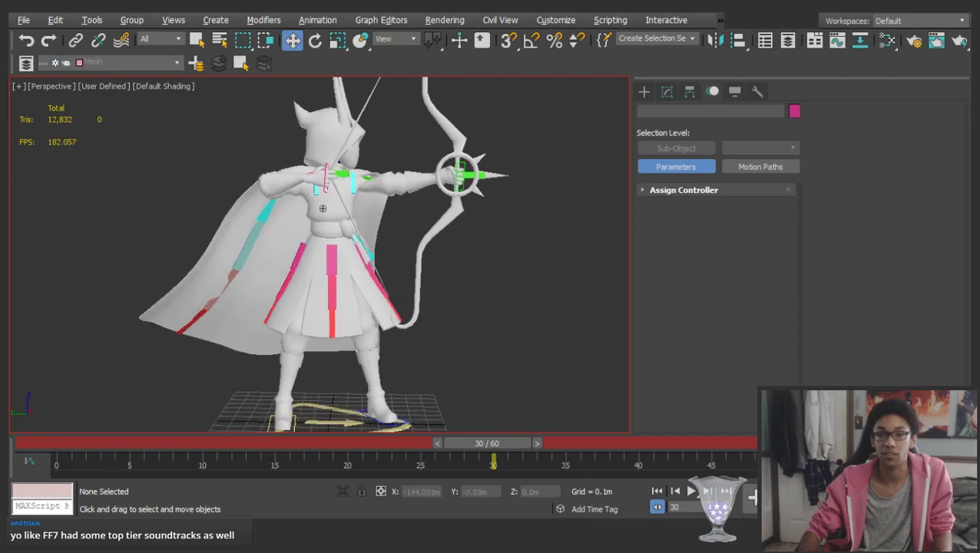
At frame 5, move the right hand IK target together with the green arrow control backward, away from the bow
key(ctrl+a)
drag(500, 441, 412, 372)
alt+middle_drag(412, 342, 293, 266)
click(146, 442)
click(542, 297)
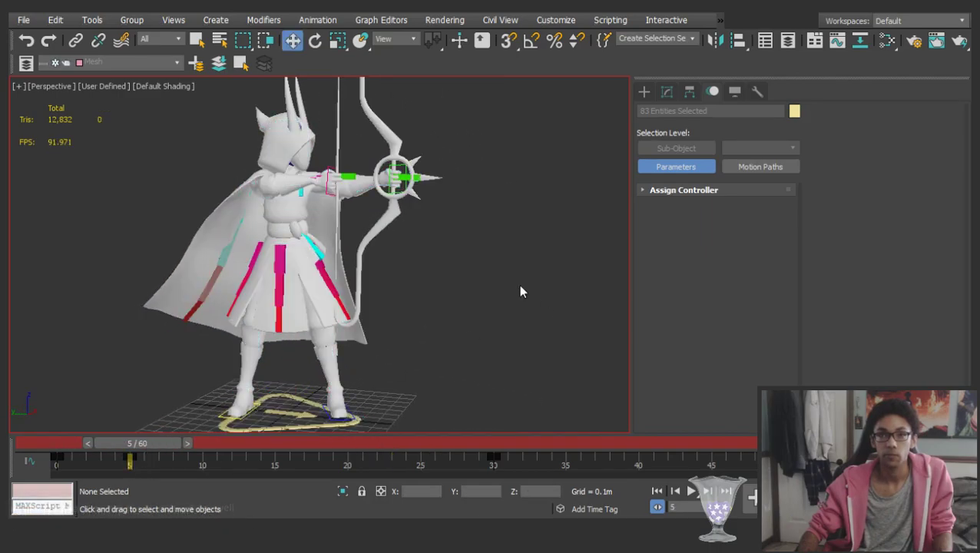
scroll(339, 172, up, 8)
click(250, 310)
ctrl+click(123, 208)
alt+middle_drag(205, 267, 367, 235)
scroll(367, 234, down, 5)
drag(284, 238, 201, 235)
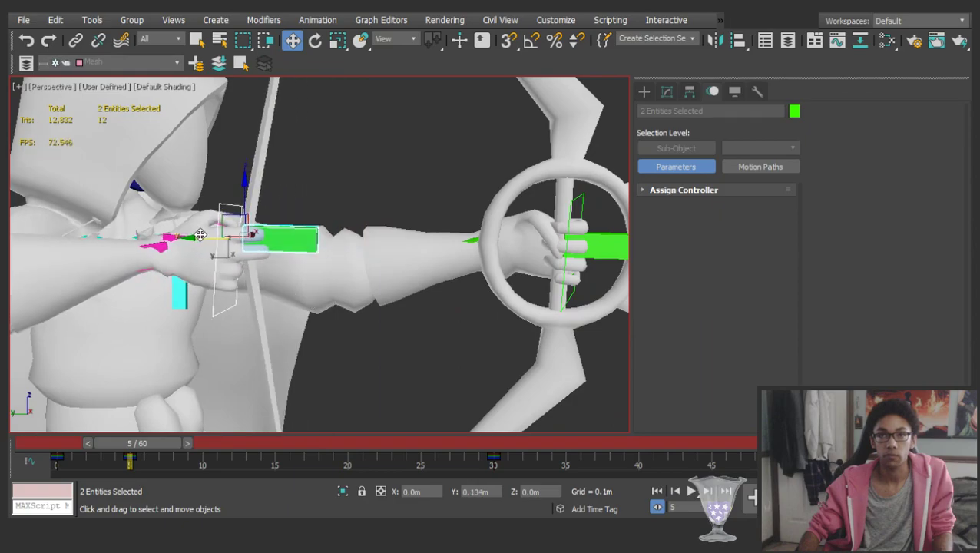
Scrub the draw from frame 5, select the hand and arrow keys at frames 5 and 30, and go to frame 35 with nothing selected
scroll(210, 234, down, 5)
middle_drag(241, 222, 354, 168)
drag(135, 443, 395, 418)
drag(117, 468, 513, 459)
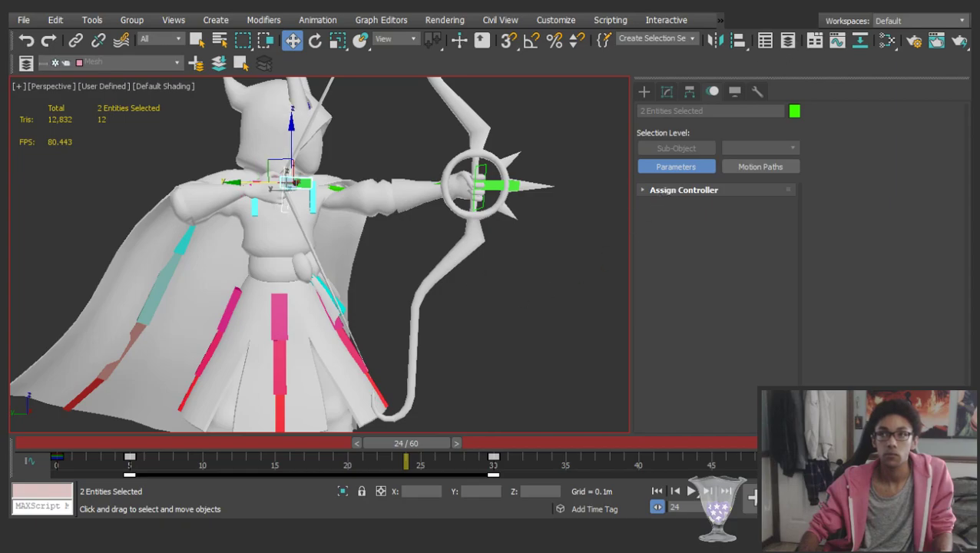
drag(427, 443, 523, 332)
key(comma)
key(comma)
click(576, 450)
click(572, 355)
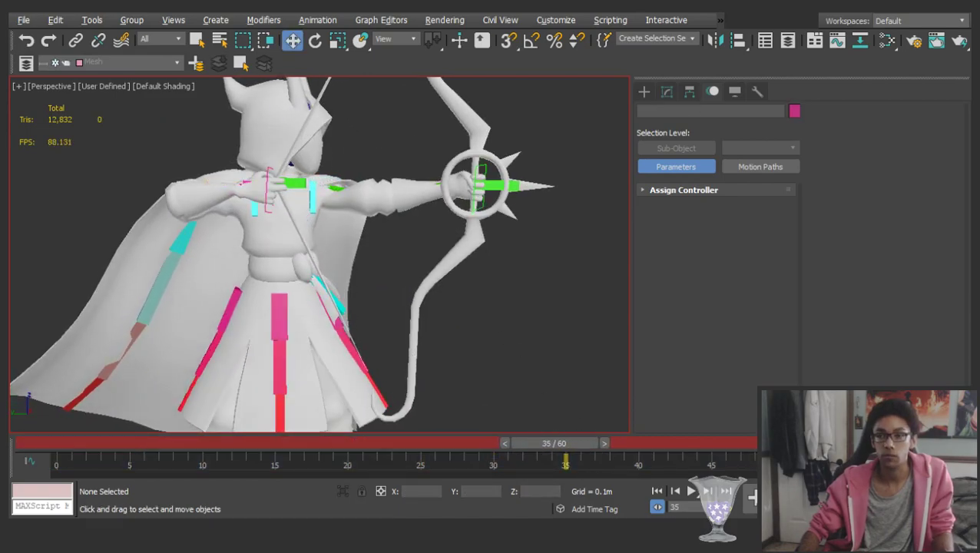
Scrub through frames 24 to 31 and examine the end of the draw from several angles
alt+middle_drag(492, 291, 234, 238)
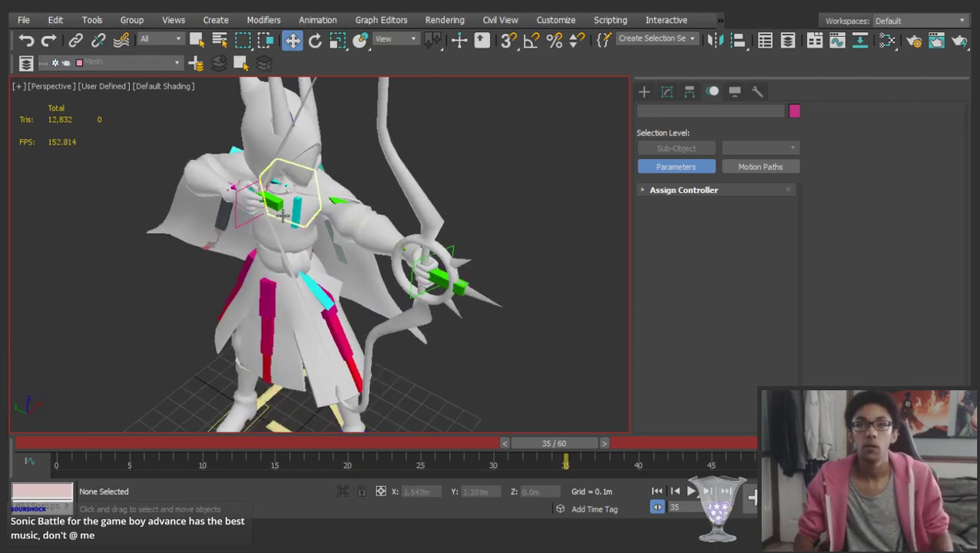
alt+middle_drag(284, 215, 348, 173)
scroll(278, 225, down, 4)
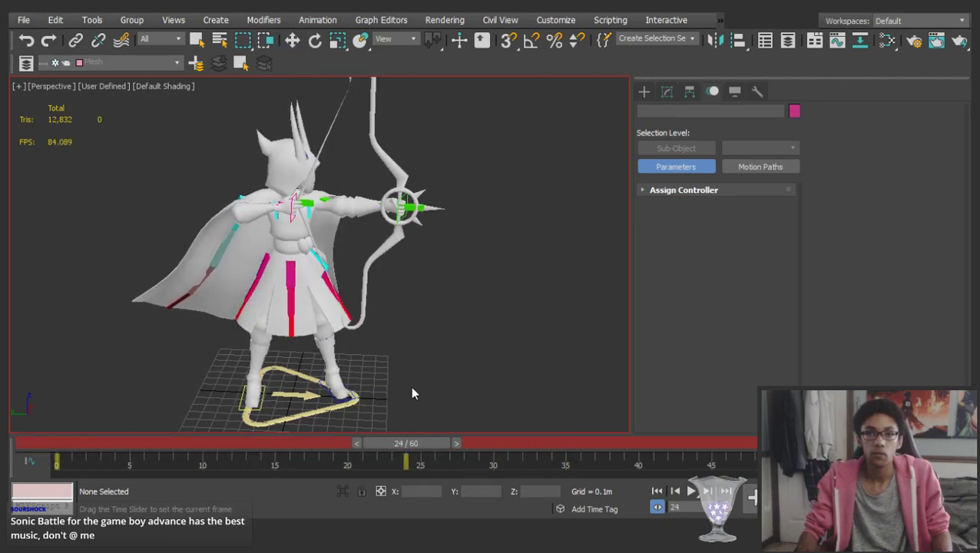
alt+middle_drag(332, 231, 347, 226)
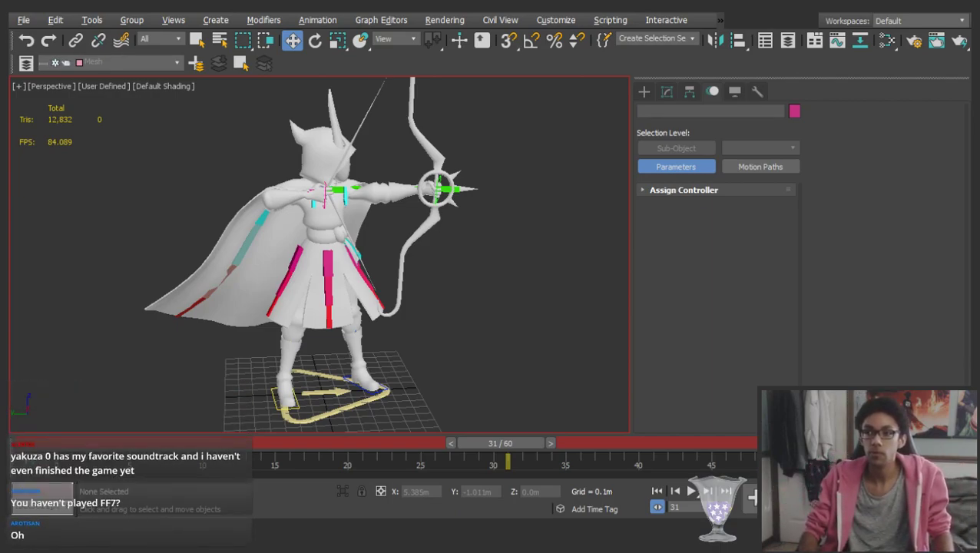
alt+middle_drag(332, 192, 319, 243)
scroll(319, 266, up, 5)
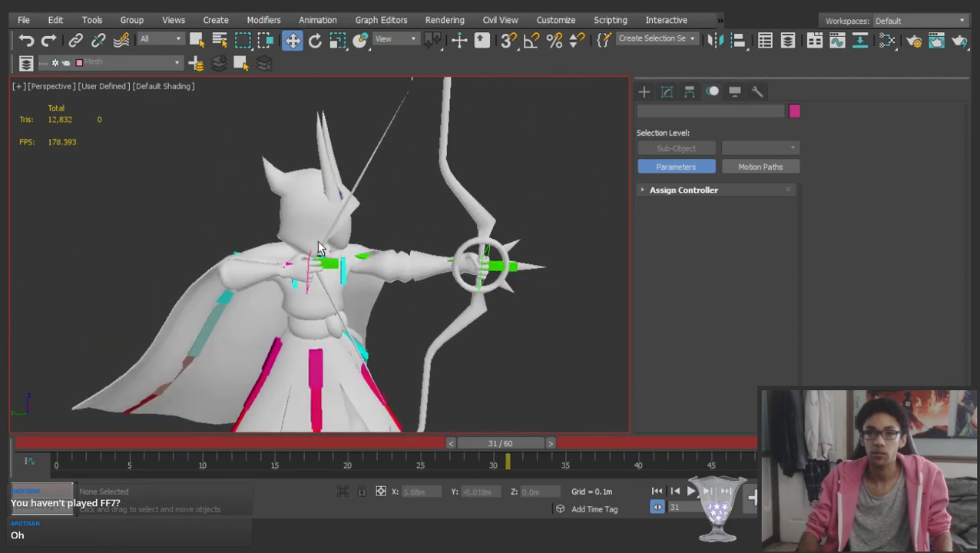
Return to frame 30 with the whole rig selected, clear the selection and inspect the drawn upper body
scroll(318, 248, down, 4)
key(ctrl+a)
mouse_move(496, 443)
mouse_down()
mouse_move(92, 434)
mouse_move(491, 443)
mouse_up()
key(w)
click(430, 339)
scroll(321, 260, up, 6)
alt+middle_drag(322, 257, 265, 217)
scroll(344, 310, down, 3)
alt+middle_drag(350, 262, 351, 239)
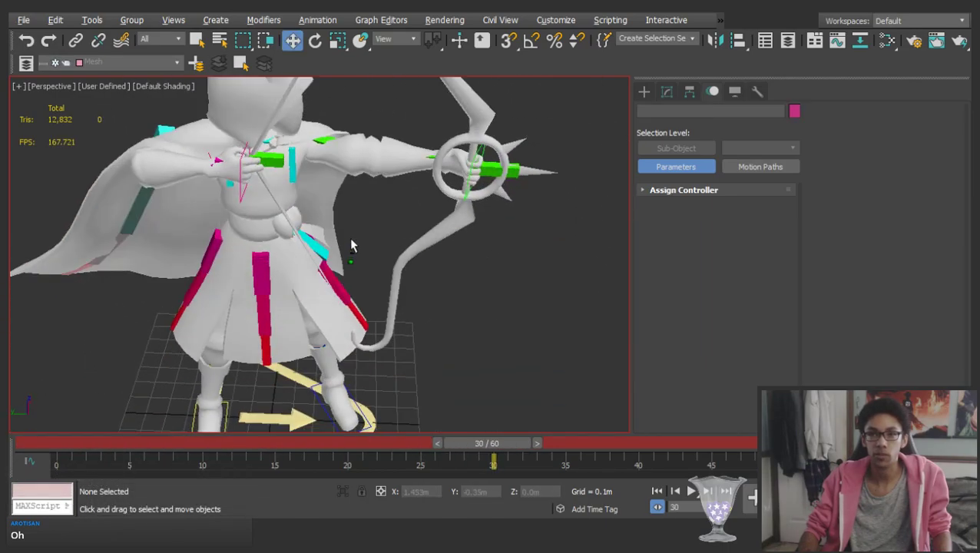
At frame 30, nudge the left hand IK target slightly back along Y toward the body
click(475, 157)
alt+middle_drag(474, 157, 451, 278)
drag(428, 241, 429, 241)
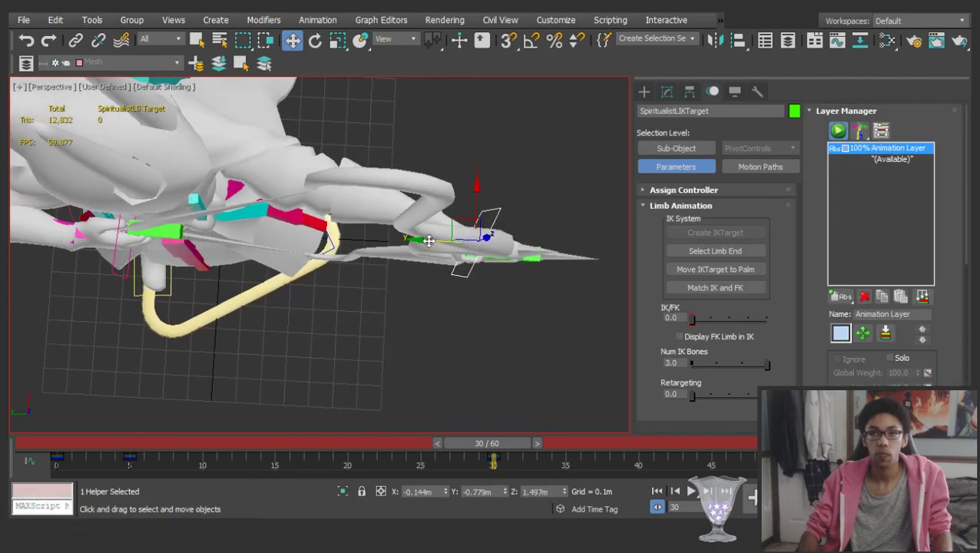
scroll(427, 235, down, 2)
alt+middle_drag(428, 236, 432, 146)
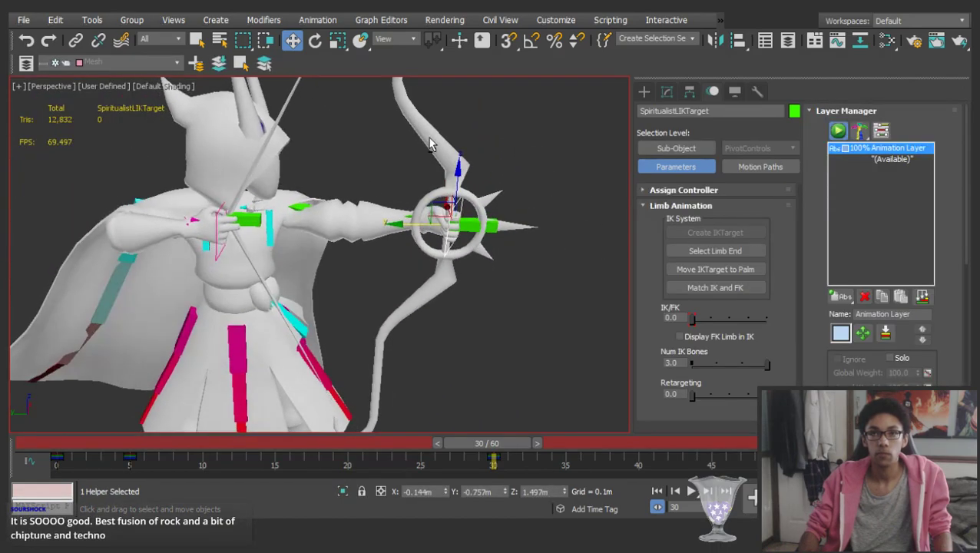
scroll(431, 144, down, 3)
Scrub the draw from the start to frame 30 and examine the fully drawn pose from the side
drag(483, 443, 505, 383)
alt+middle_drag(404, 211, 291, 243)
middle_drag(292, 242, 264, 221)
scroll(272, 187, down, 3)
scroll(264, 220, up, 3)
mouse_move(67, 443)
mouse_down()
mouse_move(472, 405)
mouse_move(83, 396)
mouse_move(493, 383)
mouse_up()
key(w)
click(340, 247)
alt+middle_drag(316, 239, 344, 216)
scroll(230, 212, up, 4)
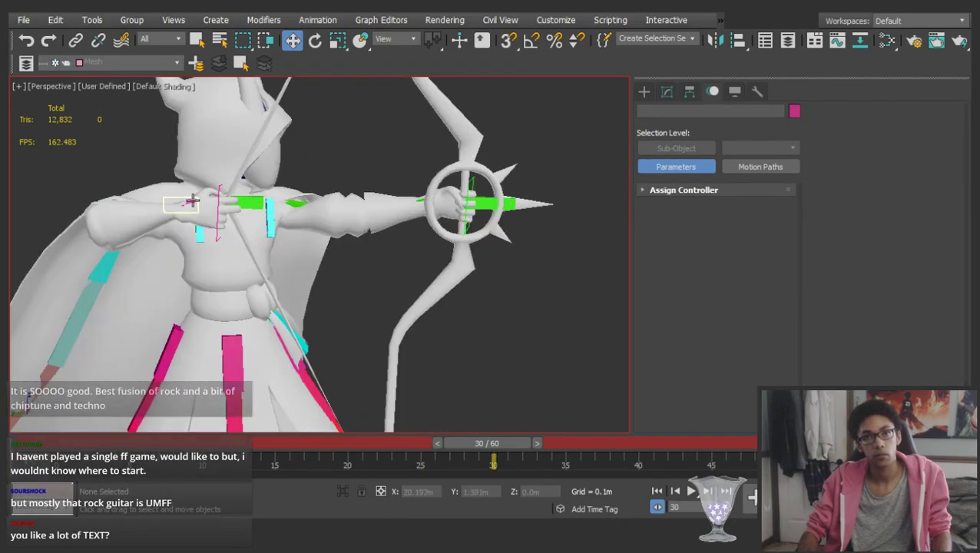
Go from frame 30 to frame 35 with the whole rig selected and clear the selection
scroll(214, 207, up, 3)
click(214, 208)
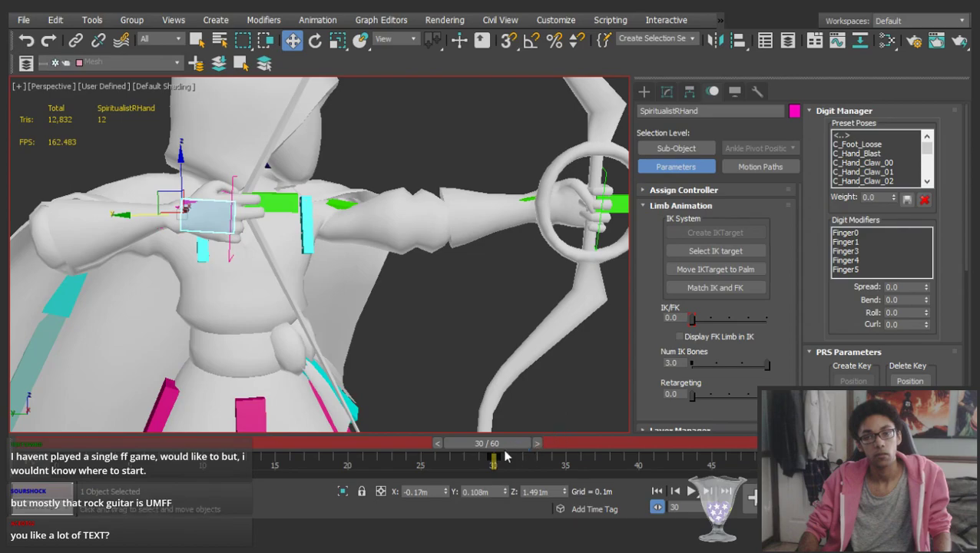
key(ctrl+a)
drag(493, 440, 566, 444)
click(299, 241)
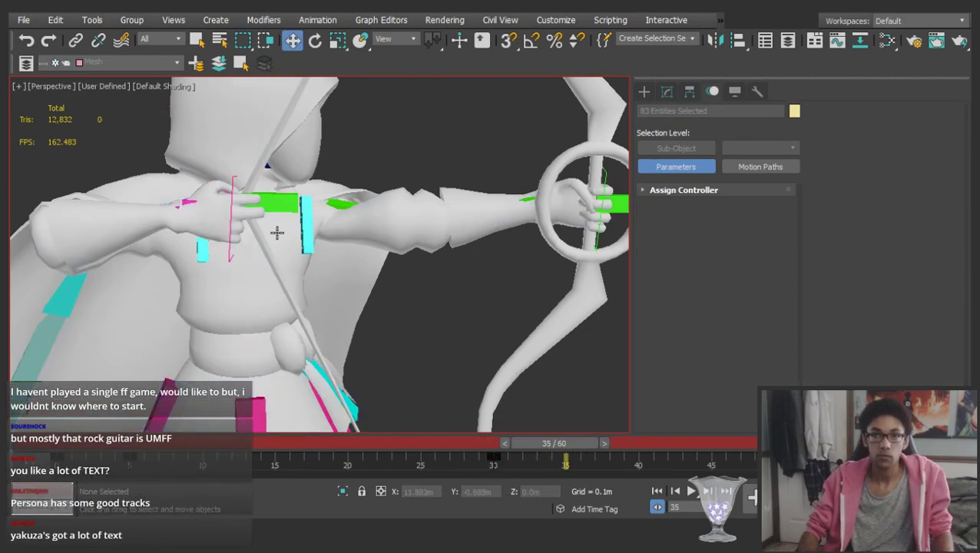
At frame 35, rotate the right hand's index and middle finger bones to extend both fingers away from the string
scroll(170, 198, up, 3)
click(171, 199)
scroll(228, 153, up, 3)
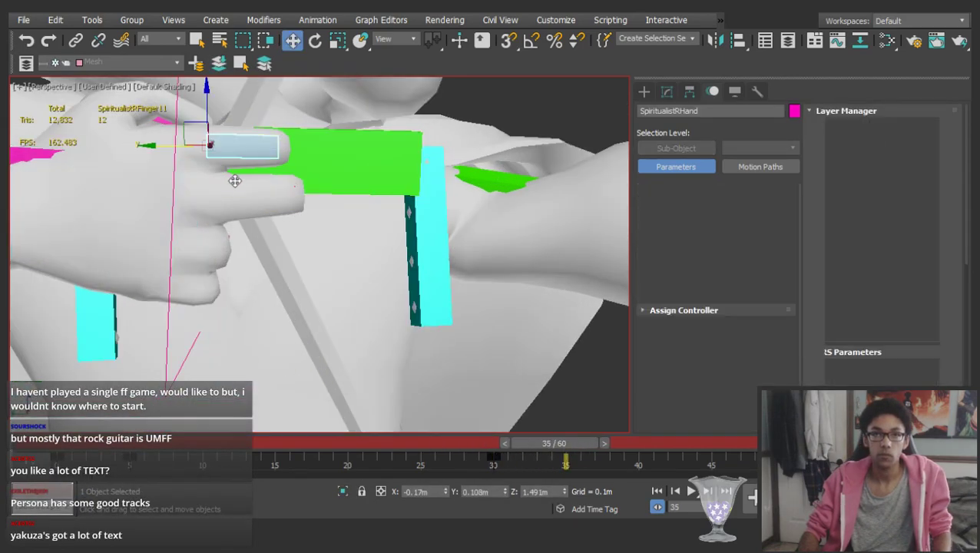
ctrl+click(245, 201)
alt+middle_drag(245, 201, 393, 277)
key(ctrl+Page_Down)
alt+drag(377, 223, 353, 238)
alt+middle_drag(353, 238, 438, 309)
alt+click(379, 289)
alt+click(380, 307)
drag(452, 316, 80, 391)
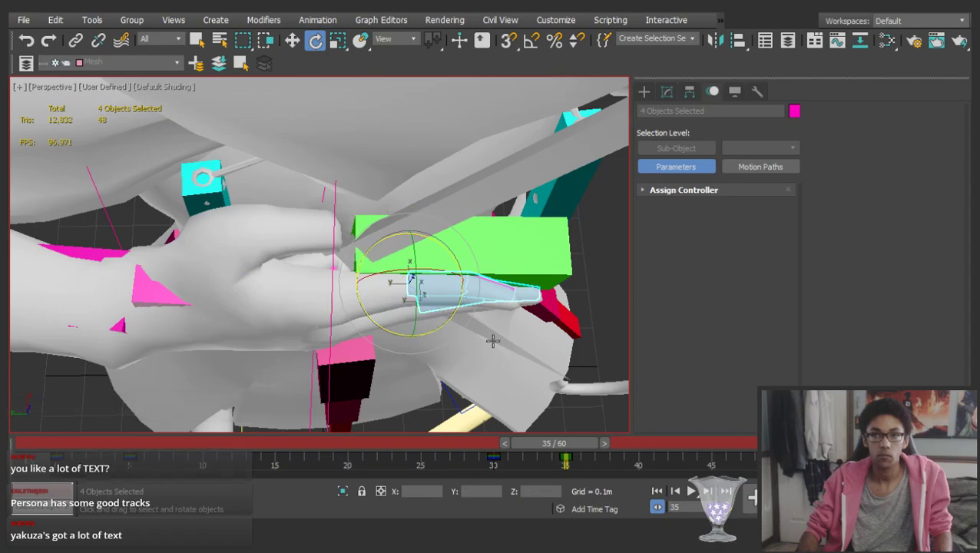
drag(447, 322, 427, 338)
Select all bones of the right hand's ring and little fingers and rotate them together to adjust their curl
click(246, 310)
alt+middle_drag(246, 311, 269, 332)
key(w)
click(315, 341)
scroll(256, 327, up, 3)
click(180, 243)
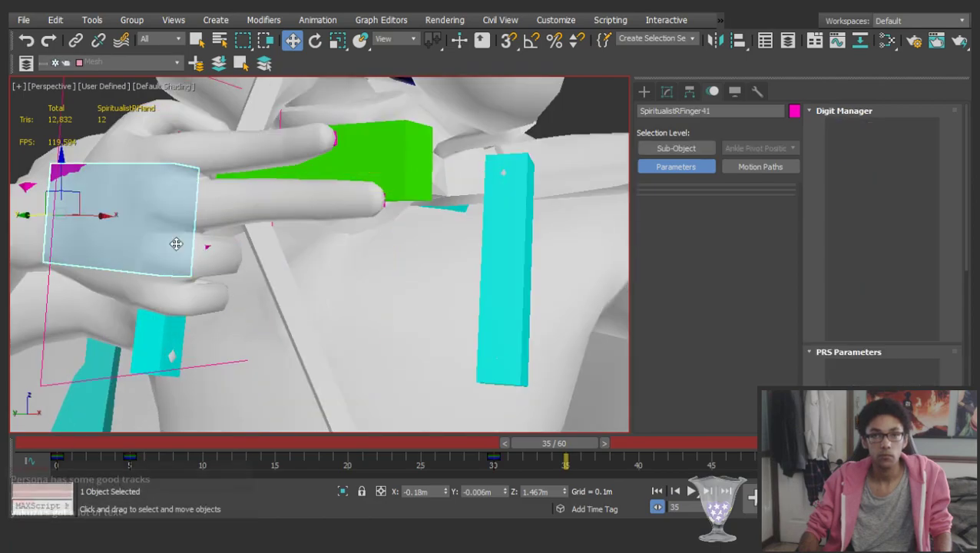
scroll(200, 255, up, 5)
click(217, 267)
ctrl+click(225, 372)
key(e)
scroll(247, 310, down, 3)
double_click(244, 257)
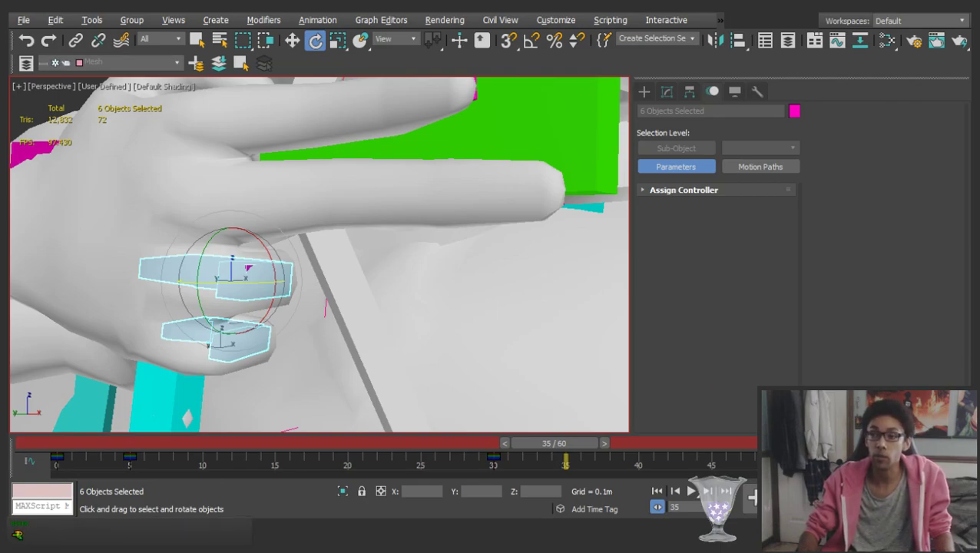
middle_drag(279, 225, 369, 246)
scroll(368, 245, down, 3)
drag(341, 294, 248, 299)
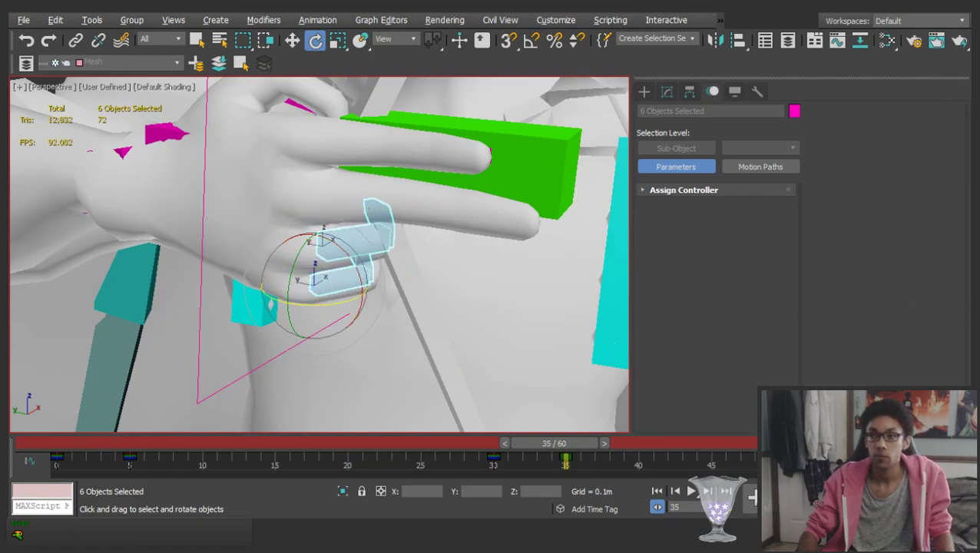
scroll(295, 175, down, 5)
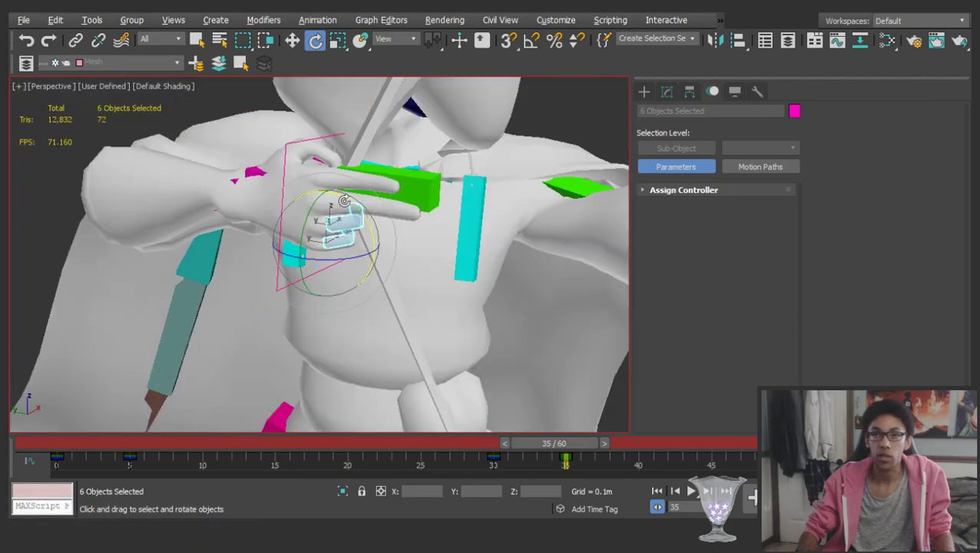
Move the green bowstring control forward from the right hand to the bow so the string is released at frame 35
alt+middle_drag(307, 211, 409, 180)
key(w)
click(272, 207)
alt+middle_drag(272, 207, 262, 229)
scroll(339, 263, down, 8)
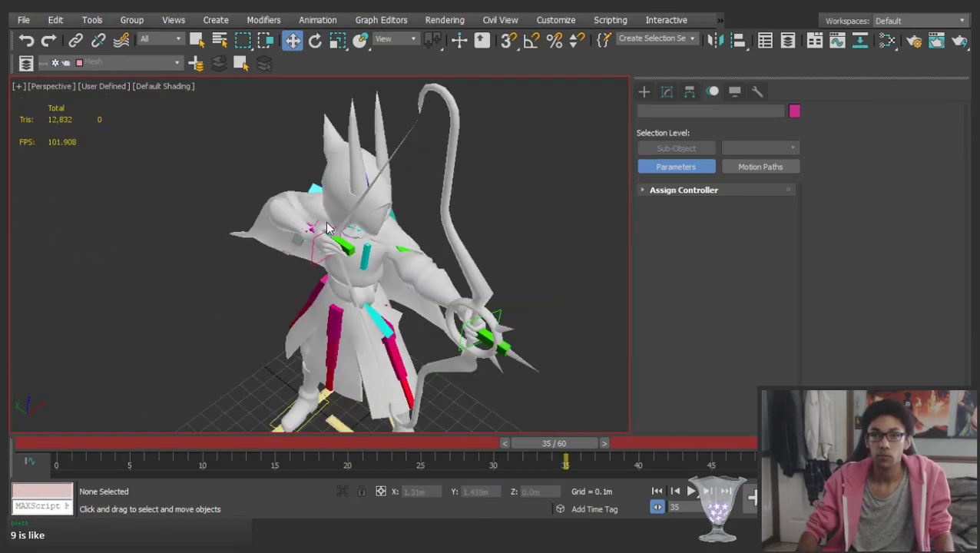
click(345, 243)
alt+middle_drag(351, 243, 378, 212)
scroll(346, 231, up, 3)
drag(305, 243, 477, 245)
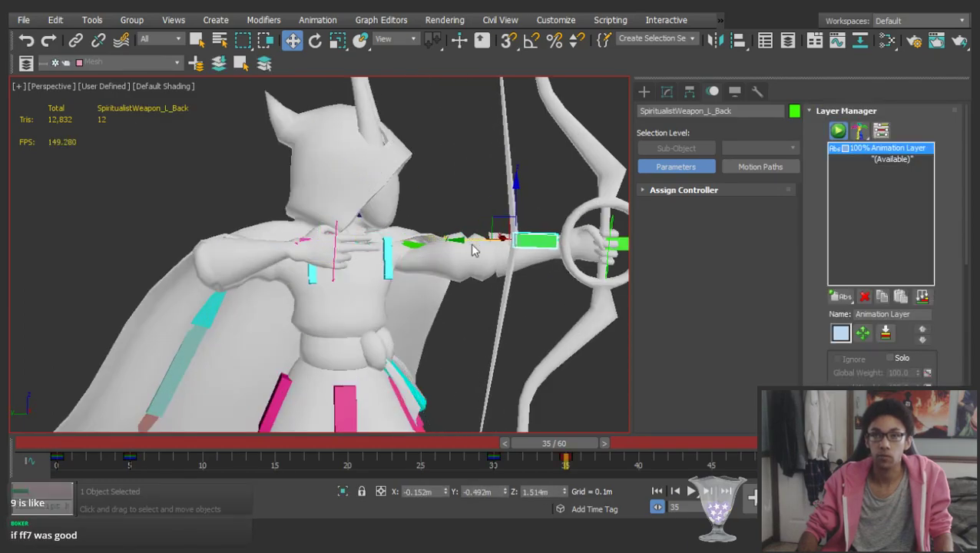
Scrub around frames 34 and 35 and examine the release pose from several angles
scroll(475, 245, down, 4)
drag(563, 444, 557, 393)
key(w)
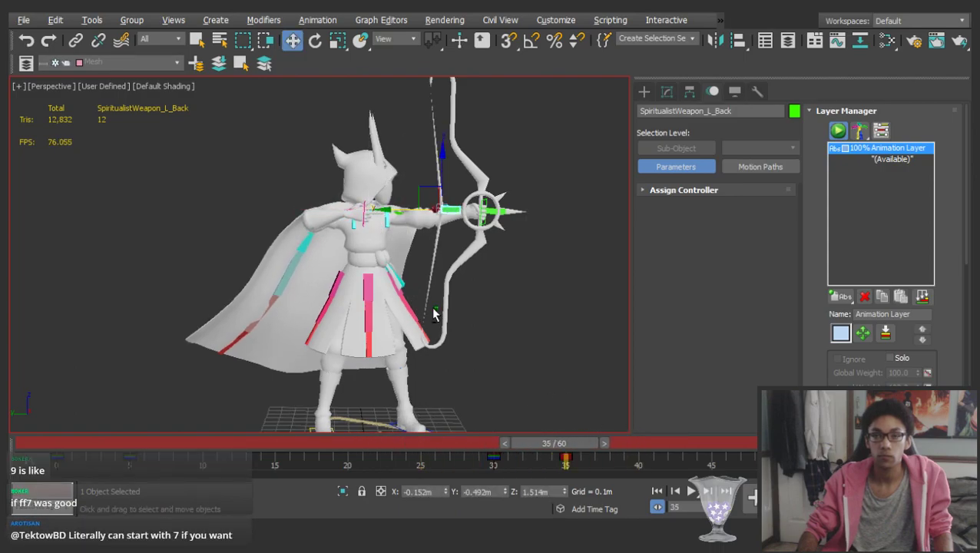
alt+middle_drag(476, 307, 358, 304)
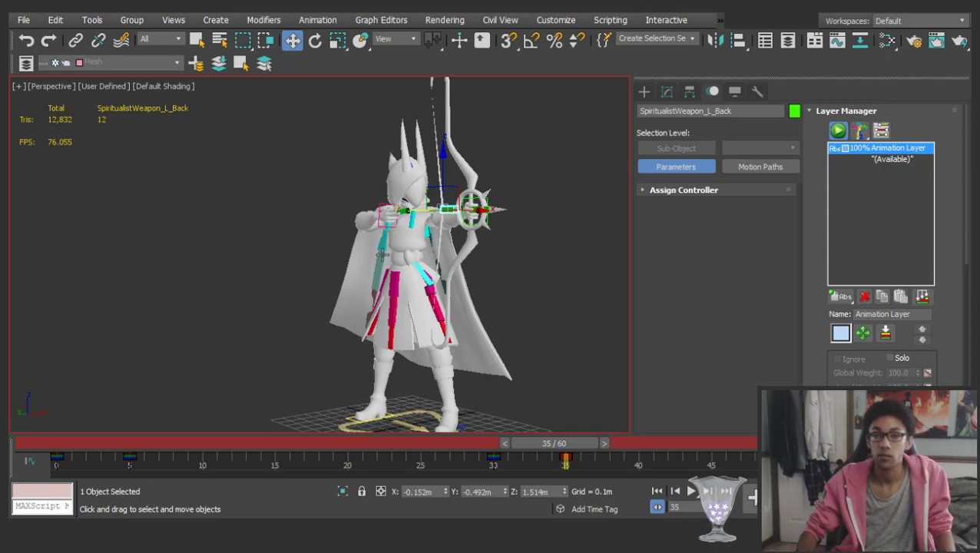
alt+middle_drag(388, 210, 291, 181)
scroll(372, 222, up, 2)
scroll(419, 212, up, 3)
scroll(330, 185, down, 3)
scroll(310, 240, down, 3)
mouse_move(556, 438)
mouse_down()
mouse_move(504, 444)
mouse_move(550, 444)
mouse_up()
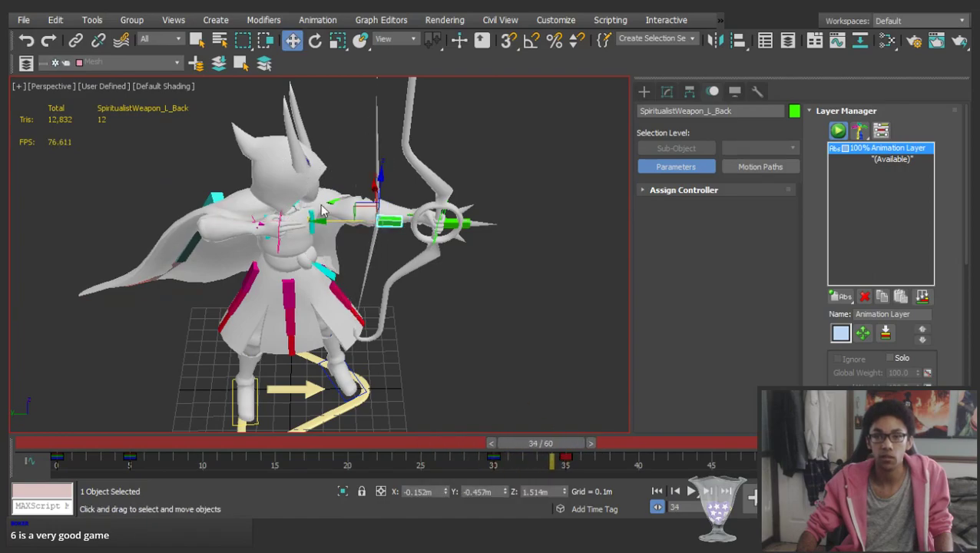
At frame 35, match IK and FK for the right hand's limb and set its IK/FK value to 1.0
scroll(344, 227, up, 5)
scroll(272, 239, down, 2)
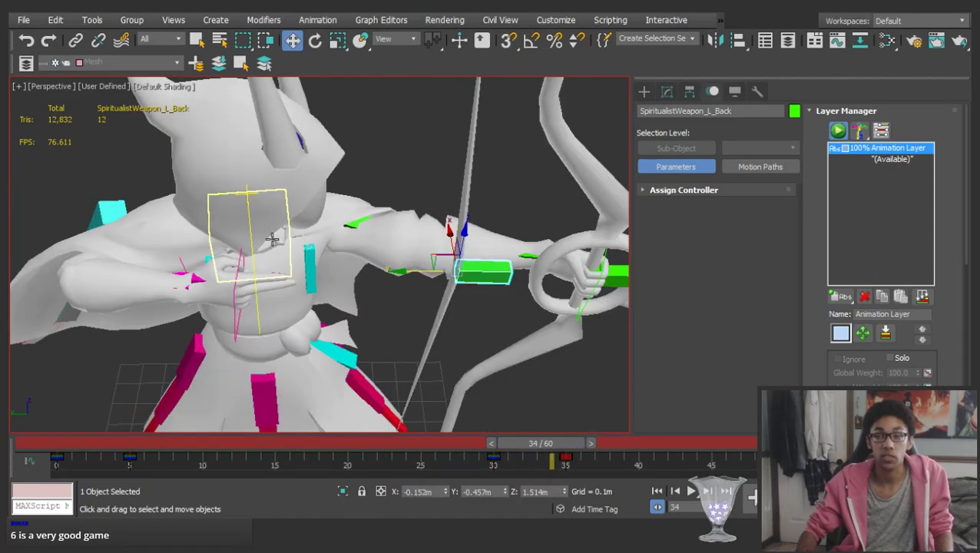
click(218, 299)
click(221, 288)
scroll(231, 269, down, 4)
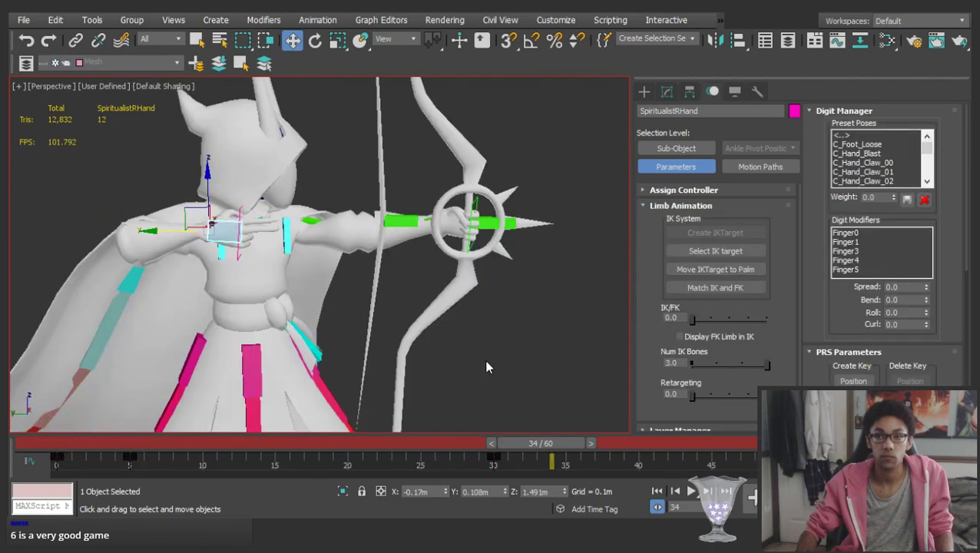
mouse_move(558, 443)
mouse_down()
mouse_move(510, 444)
mouse_move(569, 438)
mouse_up()
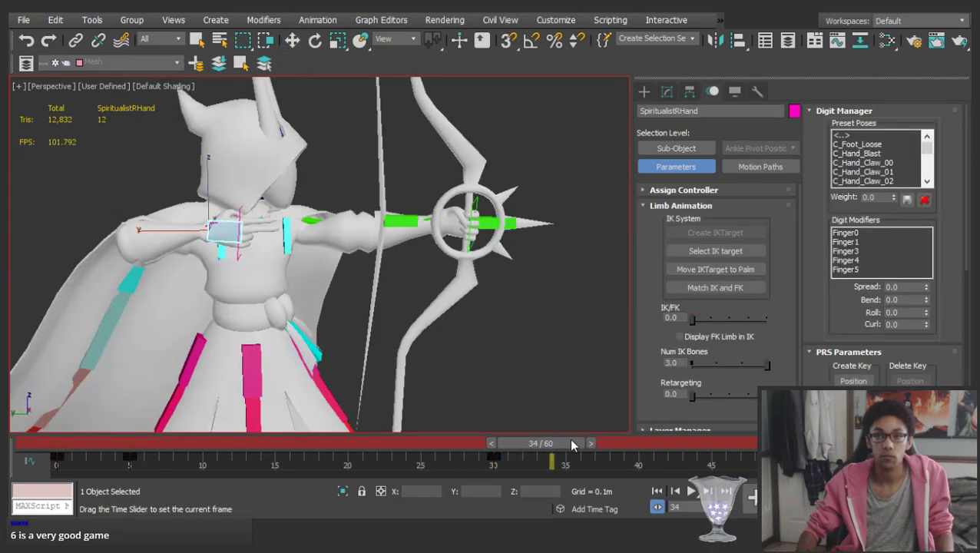
key(w)
scroll(314, 265, up, 3)
alt+middle_drag(314, 265, 307, 260)
drag(211, 235, 205, 238)
click(715, 287)
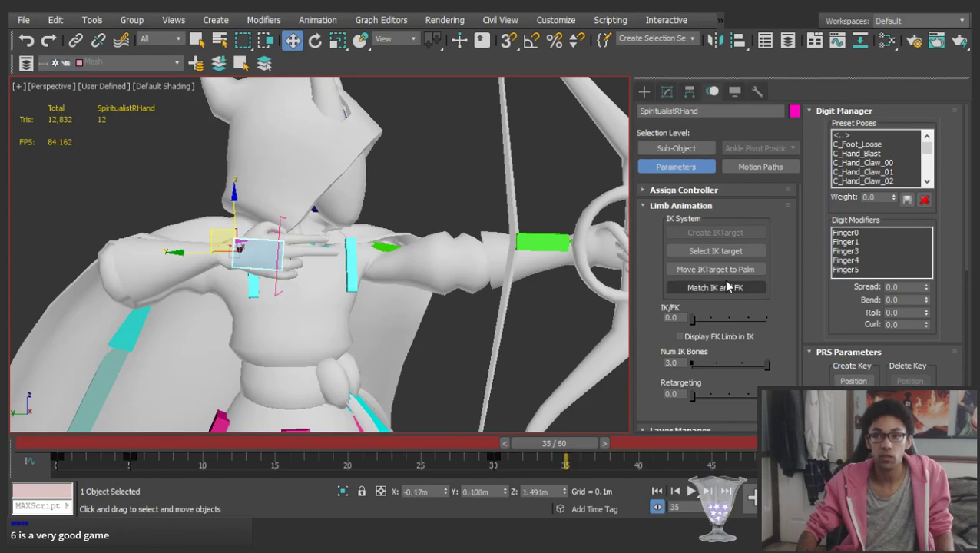
drag(692, 318, 767, 319)
Move the right hand backward away from the bow and slightly down, to about Y 0.183 m and Z 1.473 m
alt+middle_drag(253, 244, 263, 233)
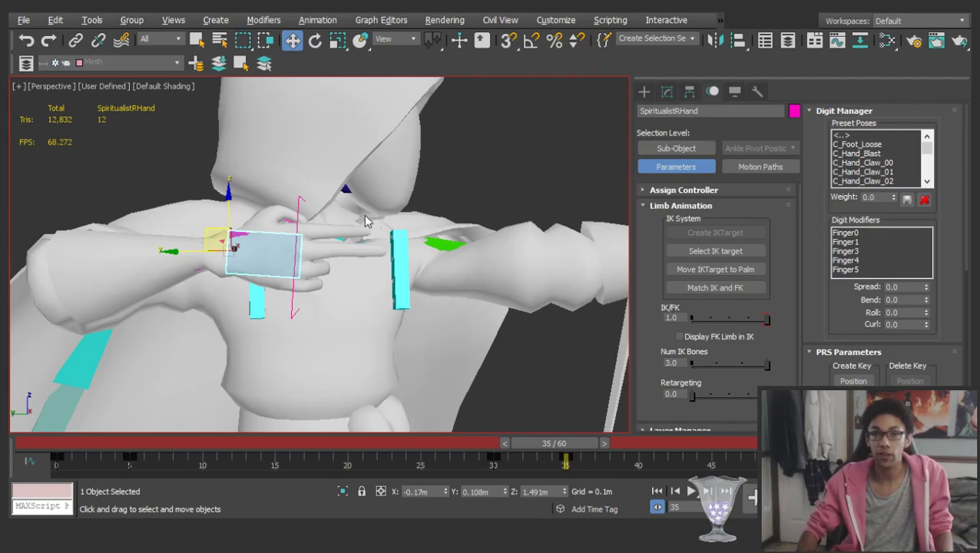
scroll(307, 230, down, 3)
drag(278, 213, 242, 219)
Rotate one bone each of the right hand's ring and little fingers together to refine their bend at frame 35
scroll(280, 250, up, 5)
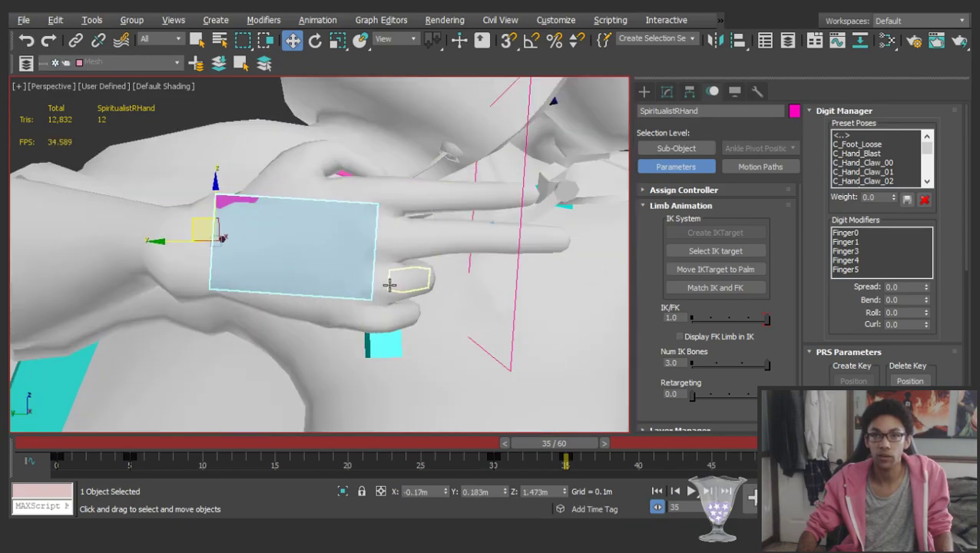
click(390, 284)
ctrl+click(395, 311)
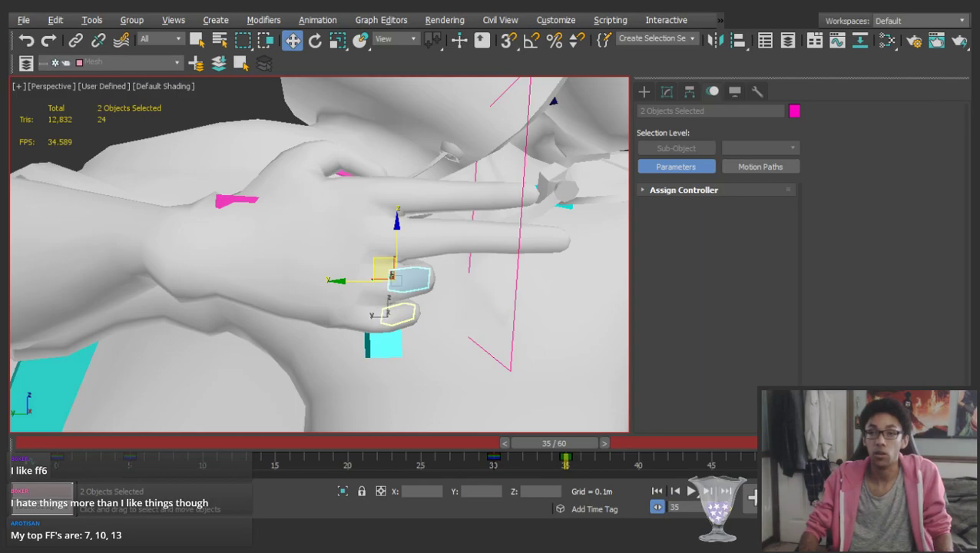
scroll(273, 192, down, 2)
key(e)
scroll(292, 230, up, 3)
alt+middle_drag(345, 275, 303, 306)
drag(438, 280, 402, 278)
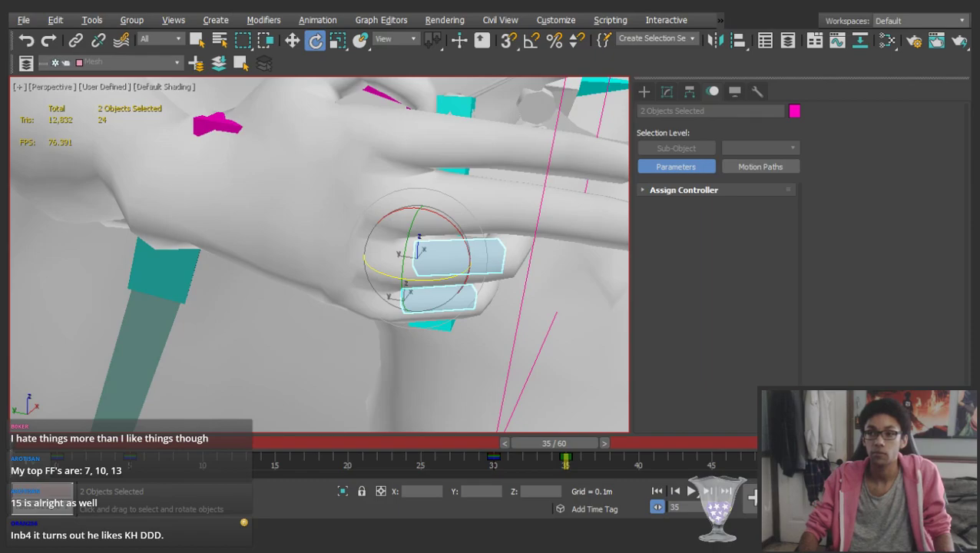
alt+middle_drag(505, 199, 590, 258)
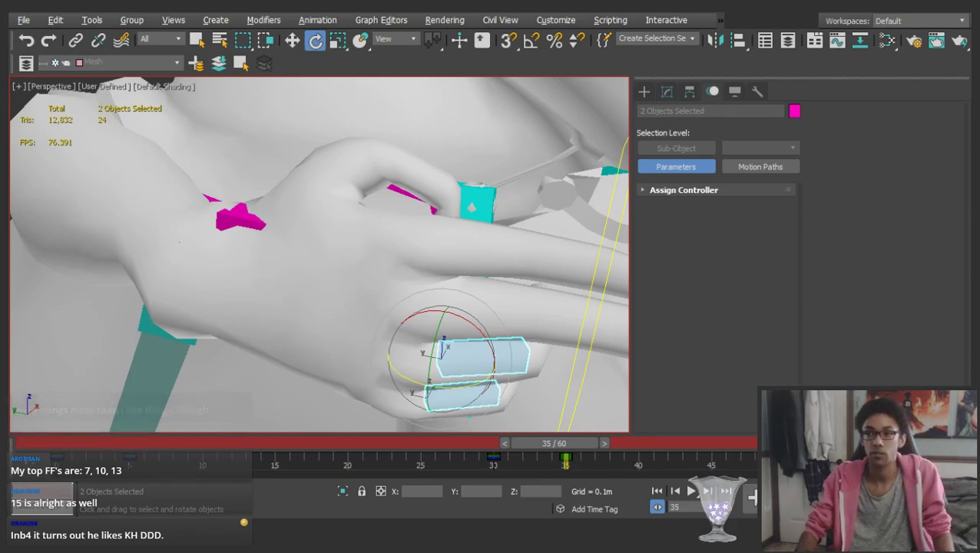
Rotate the right thumb's joints in local coordinates, including its tip bone, to straighten the thumb in the release pose
double_click(387, 171)
mouse_move(387, 172)
alt+middle_down()
mouse_move(393, 156)
mouse_move(376, 185)
alt+middle_up()
drag(381, 168, 354, 101)
right_click(354, 101)
scroll(401, 40, down, 3)
scroll(401, 39, down, 1)
drag(371, 144, 344, 95)
right_click(345, 96)
click(461, 196)
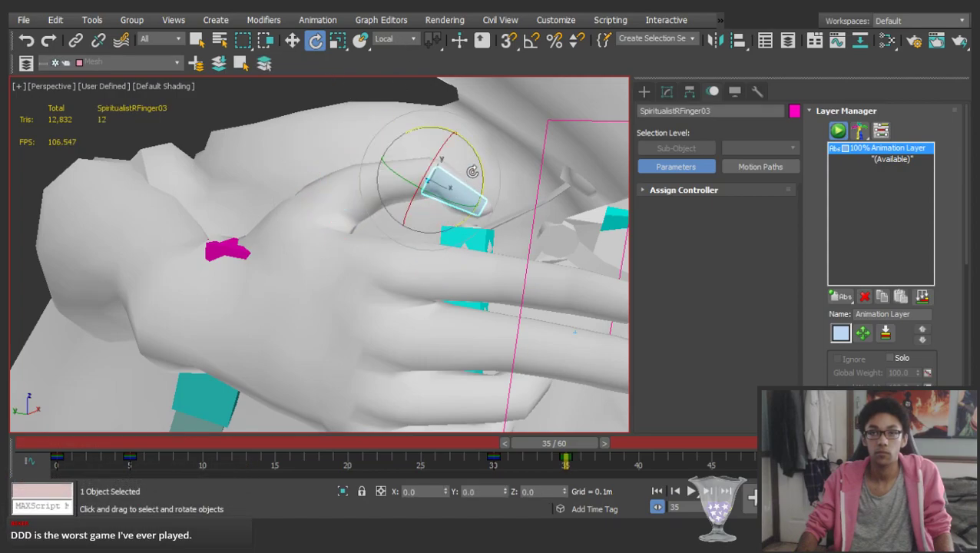
drag(481, 167, 456, 100)
scroll(448, 125, down, 5)
alt+middle_drag(449, 146, 525, 233)
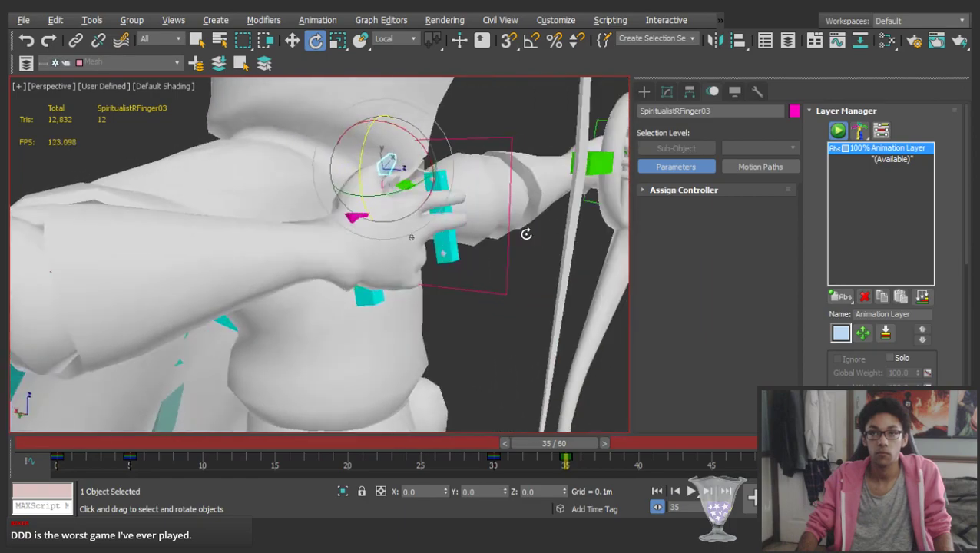
Scrub the release into frame 35 and the draw from the start up to frame 30, viewing the whole figure
scroll(324, 213, down, 5)
alt+middle_drag(323, 213, 272, 166)
scroll(271, 166, down, 5)
drag(470, 443, 575, 438)
key(e)
alt+middle_drag(467, 233, 377, 283)
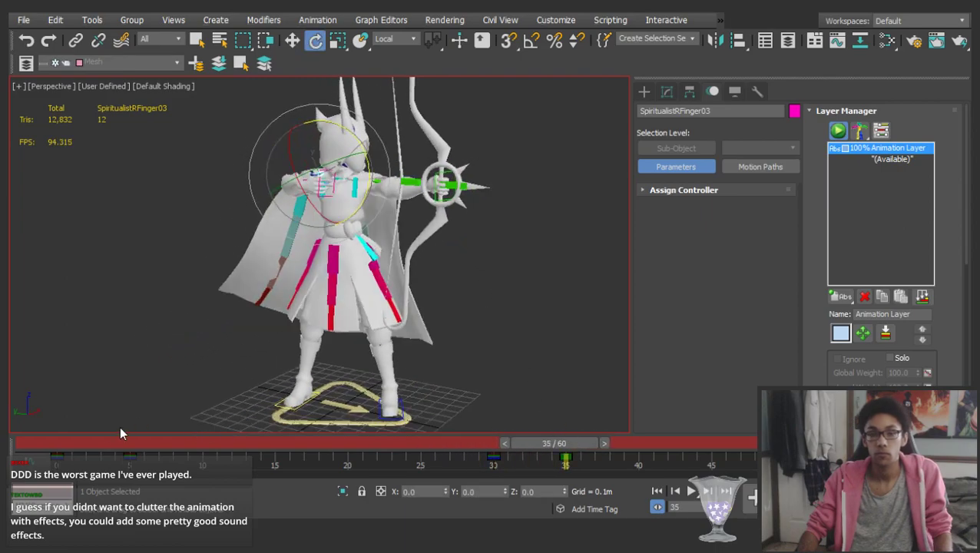
drag(86, 436, 500, 420)
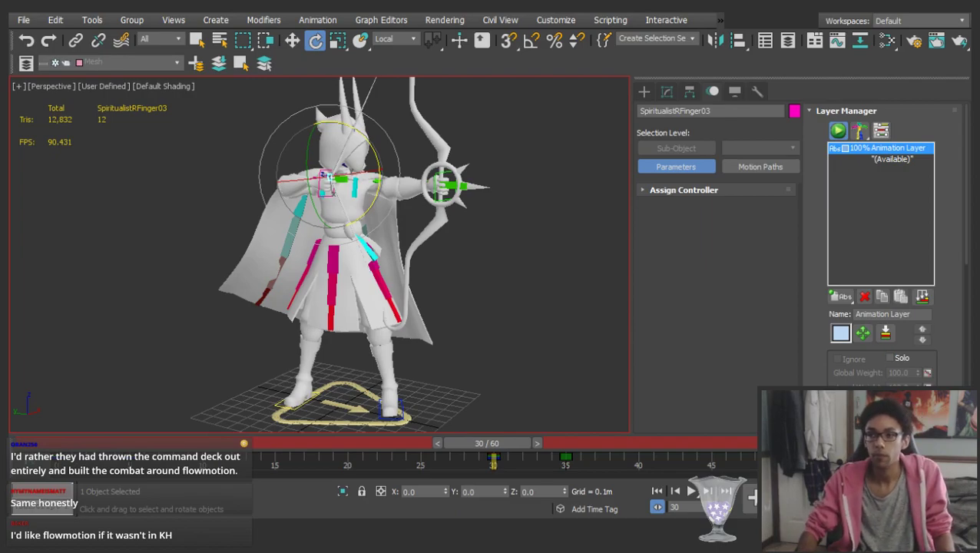
Examine the drawn upper body at frame 30 up close and scrub back to frame 11
key(w)
scroll(349, 198, up, 5)
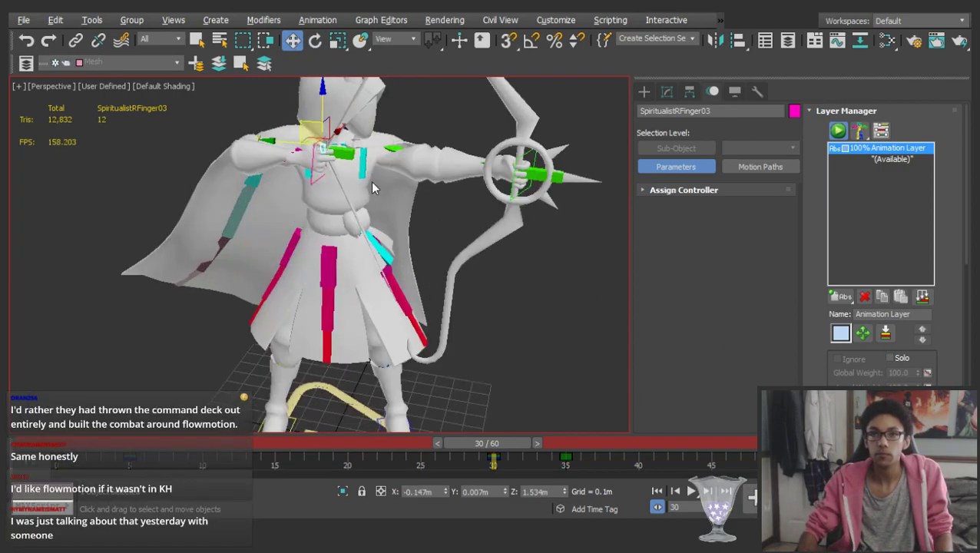
alt+middle_drag(350, 198, 359, 249)
scroll(359, 250, down, 3)
alt+middle_drag(360, 307, 343, 258)
scroll(344, 258, up, 5)
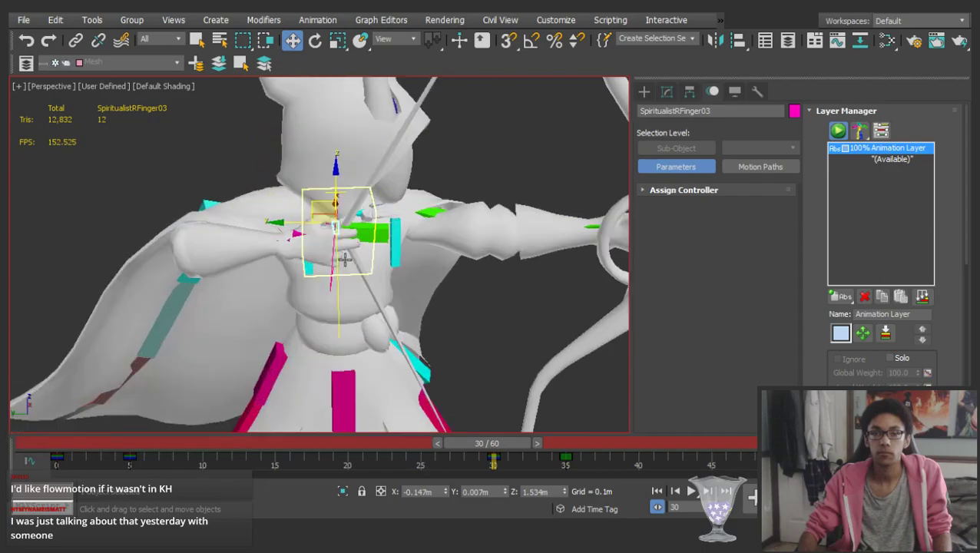
drag(490, 448, 222, 452)
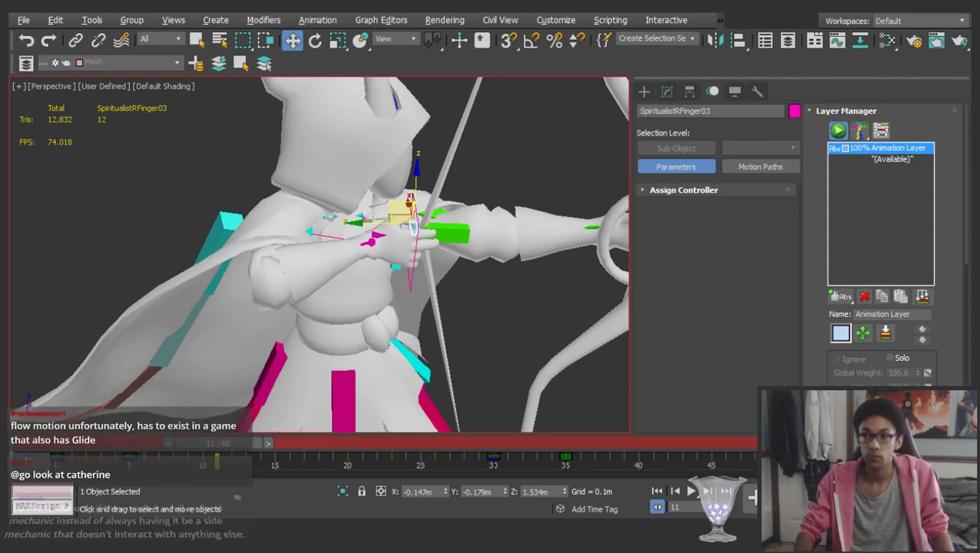
Scrub forward from frame 11 to frame 30 and check the draw motion from different angles
scroll(431, 275, down, 2)
alt+middle_drag(389, 247, 395, 278)
scroll(395, 278, down, 2)
mouse_move(215, 441)
mouse_down()
mouse_move(30, 422)
mouse_move(192, 439)
mouse_move(565, 438)
mouse_move(544, 415)
mouse_move(509, 411)
mouse_up()
key(w)
alt+middle_drag(430, 246, 339, 230)
scroll(367, 264, down, 3)
mouse_move(367, 264)
alt+middle_down()
mouse_move(263, 260)
mouse_move(376, 260)
alt+middle_up()
scroll(380, 260, up, 3)
Go to frame 35 and rotate the head slightly in the release pose
drag(495, 443, 568, 444)
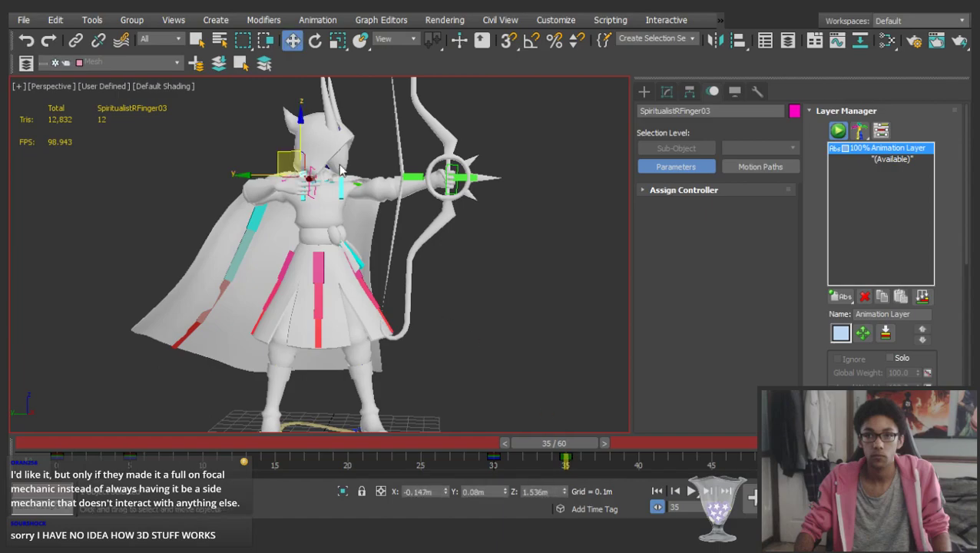
click(336, 161)
key(e)
scroll(330, 181, up, 5)
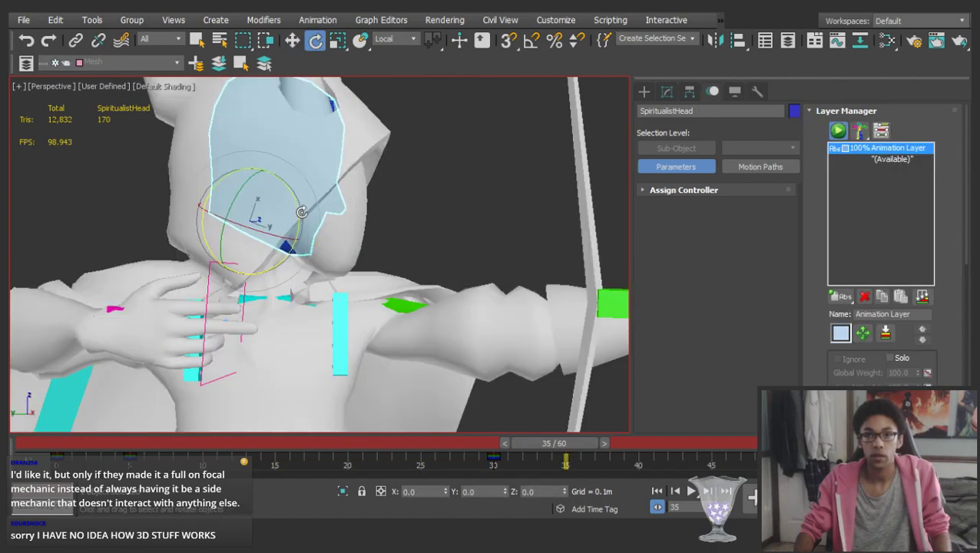
scroll(307, 213, down, 5)
drag(327, 213, 331, 231)
Move the ribcage slightly back along Y, away from the bow, at frame 35
click(328, 273)
mouse_move(292, 265)
alt+middle_down()
mouse_move(318, 250)
mouse_move(291, 261)
alt+middle_up()
key(w)
drag(265, 232, 262, 232)
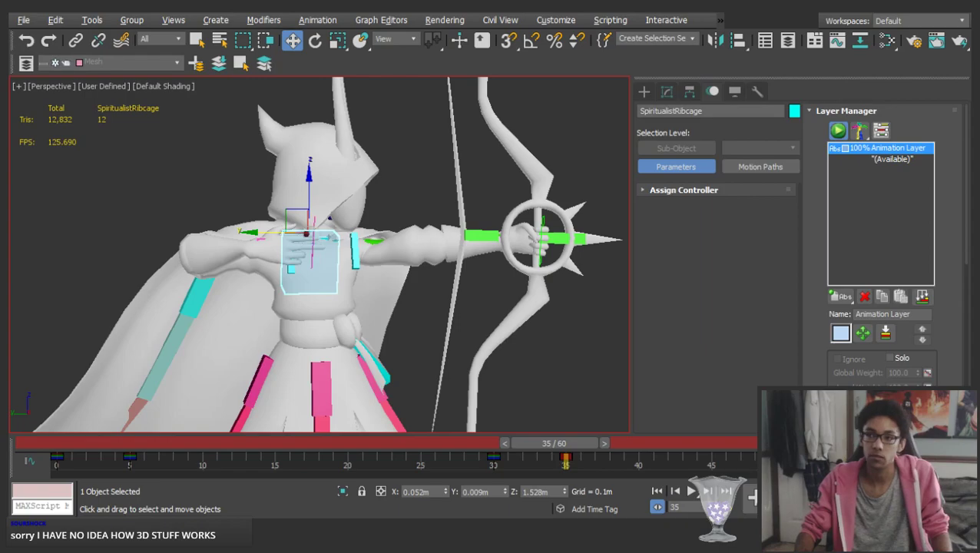
Undo the last ribcage change and rotate the head slightly in the frame 35 pose
scroll(357, 325, up, 3)
mouse_move(356, 325)
alt+middle_down()
mouse_move(328, 307)
mouse_move(326, 252)
mouse_move(269, 219)
mouse_move(323, 225)
mouse_move(335, 240)
mouse_move(435, 241)
mouse_move(431, 250)
mouse_move(406, 243)
alt+middle_up()
key(ctrl+z)
key(e)
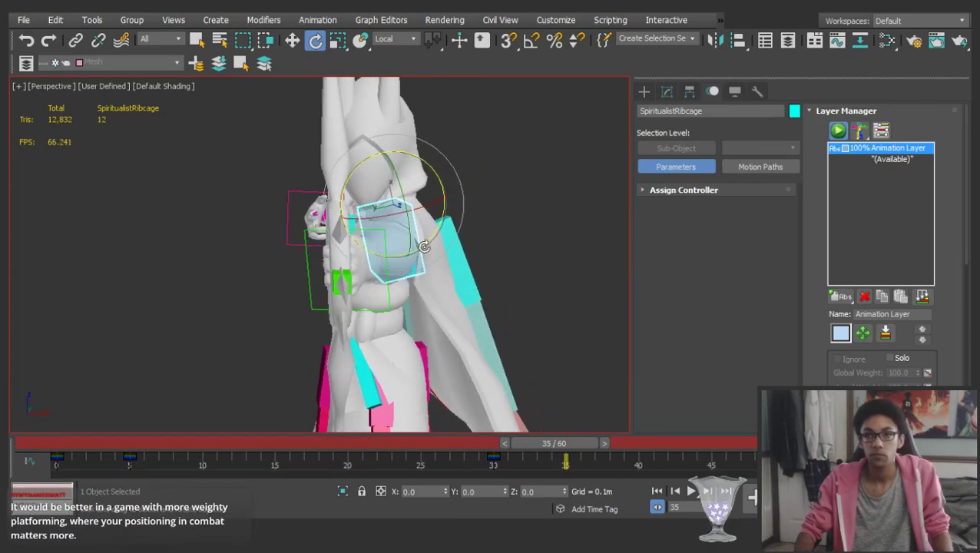
alt+middle_drag(372, 300, 472, 275)
key(w)
alt+middle_drag(290, 223, 295, 201)
key(e)
drag(317, 168, 321, 168)
click(284, 171)
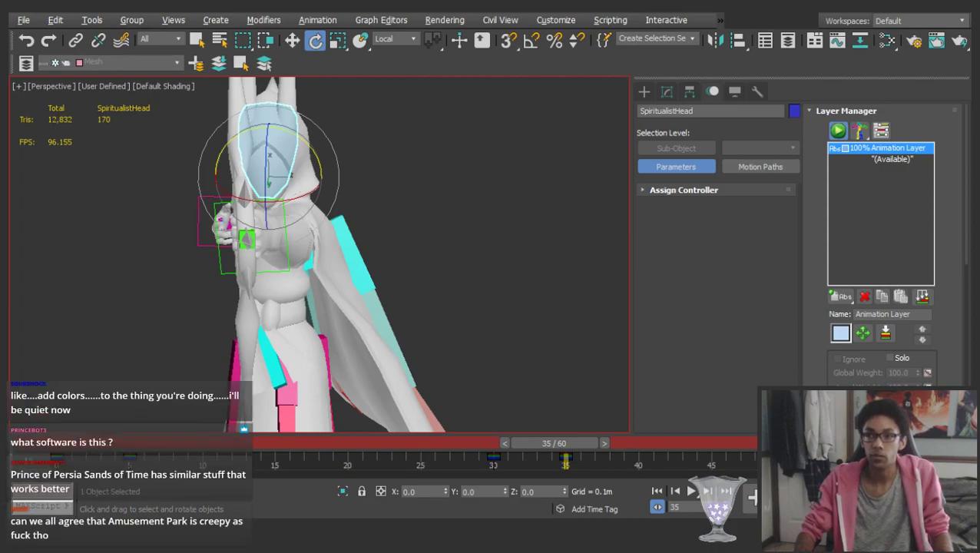
Examine the frame 35 release pose from the head and bow down to the skirt and legs from several angles
scroll(257, 242, down, 3)
alt+middle_drag(258, 242, 360, 248)
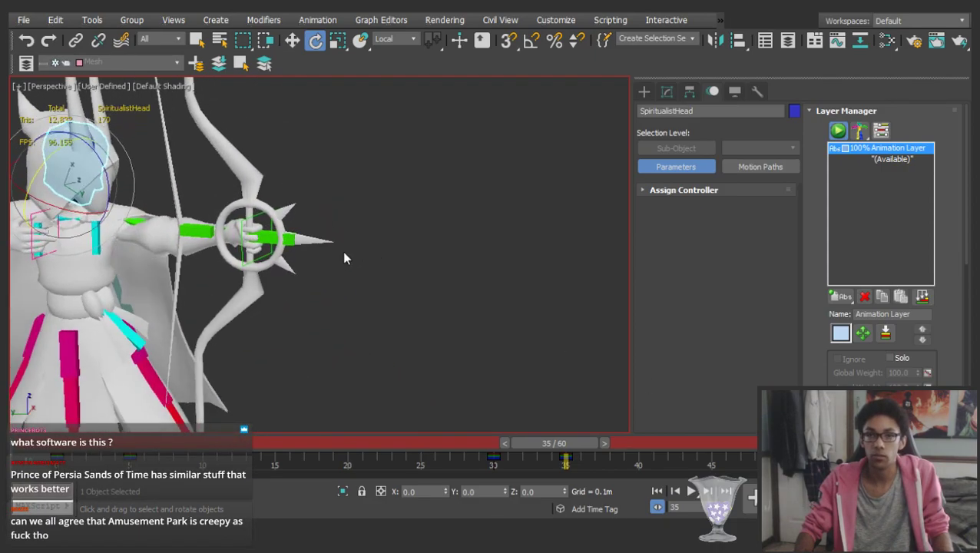
scroll(360, 248, down, 3)
middle_drag(230, 252, 360, 146)
scroll(376, 212, up, 8)
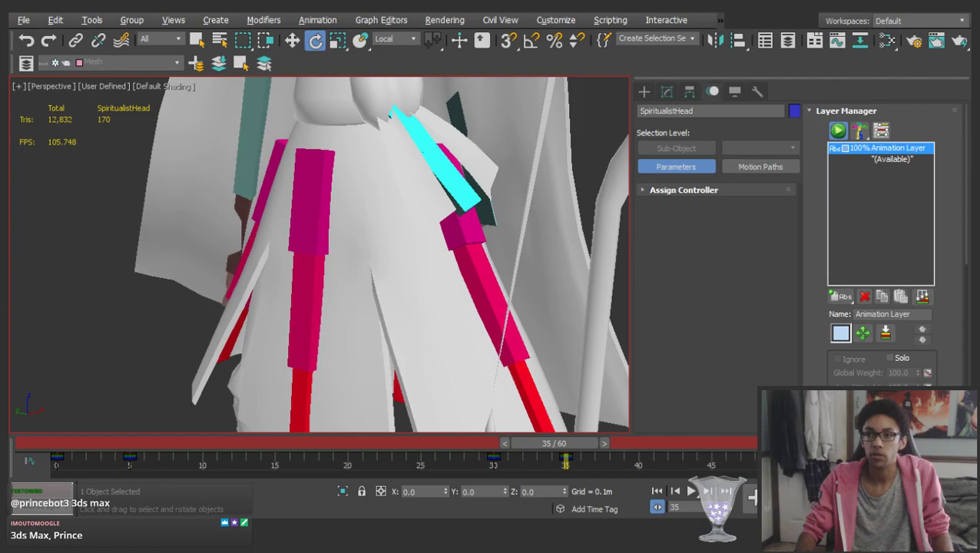
scroll(302, 263, down, 8)
scroll(381, 245, up, 7)
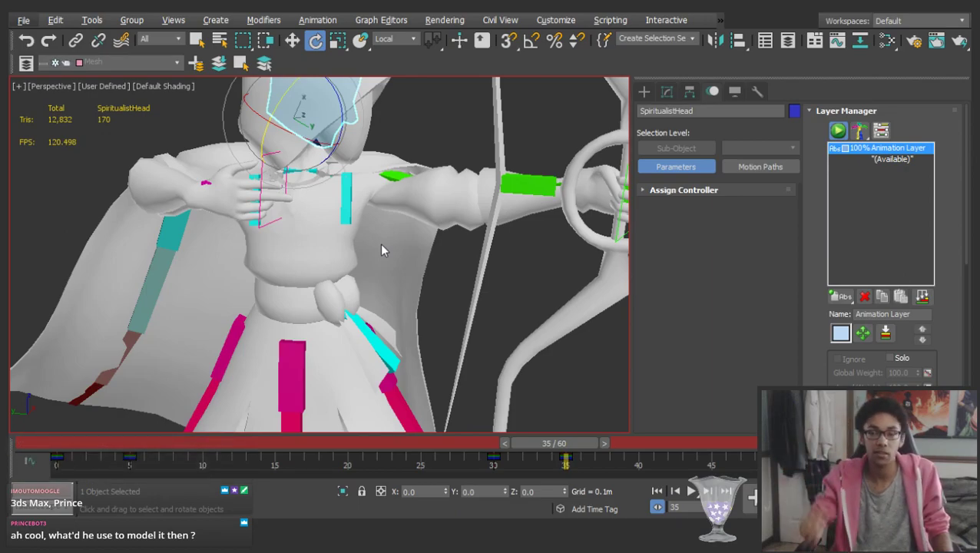
middle_drag(382, 244, 375, 270)
scroll(319, 218, down, 3)
alt+middle_drag(308, 213, 363, 219)
scroll(345, 205, up, 2)
scroll(300, 204, up, 2)
key(w)
scroll(332, 220, down, 2)
scroll(363, 219, up, 2)
alt+middle_drag(265, 219, 283, 228)
scroll(341, 243, down, 2)
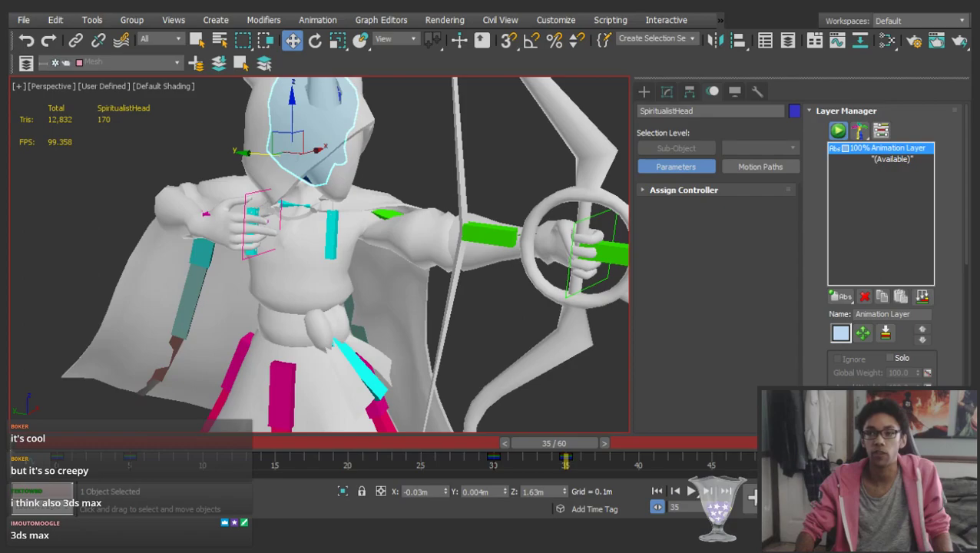
scroll(364, 192, up, 3)
alt+middle_drag(371, 221, 514, 324)
scroll(513, 324, down, 2)
mouse_move(554, 441)
mouse_down()
mouse_move(495, 437)
mouse_move(562, 433)
mouse_up()
alt+middle_drag(345, 244, 459, 252)
scroll(320, 214, down, 3)
middle_drag(323, 188, 323, 129)
middle_drag(352, 283, 339, 251)
scroll(314, 218, up, 3)
Select the four bones of the Skirt selection set and step back through the keys to compare the skirt at frame 30
click(691, 38)
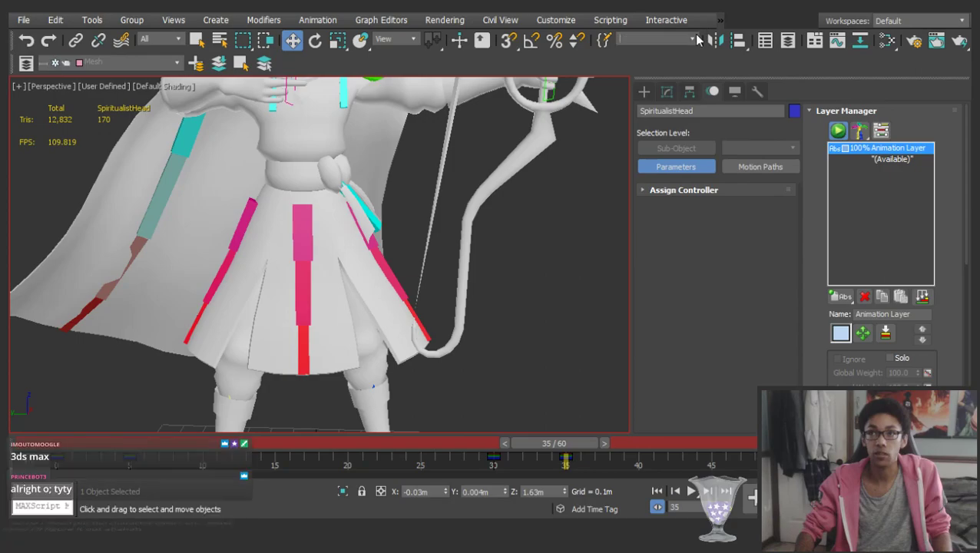
click(655, 73)
scroll(339, 150, down, 3)
key(e)
middle_drag(339, 150, 431, 190)
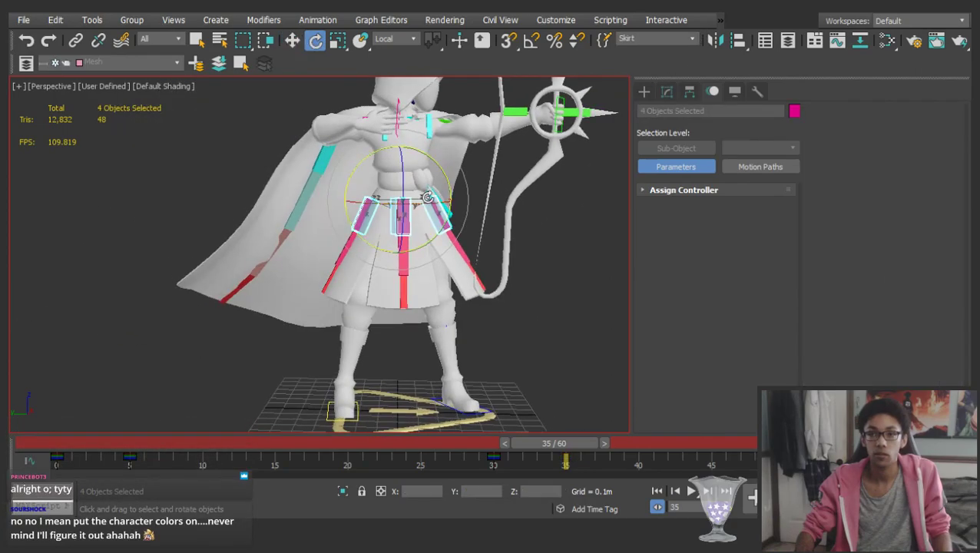
key(comma)
key(comma)
key(comma)
scroll(449, 227, up, 3)
key(period)
key(period)
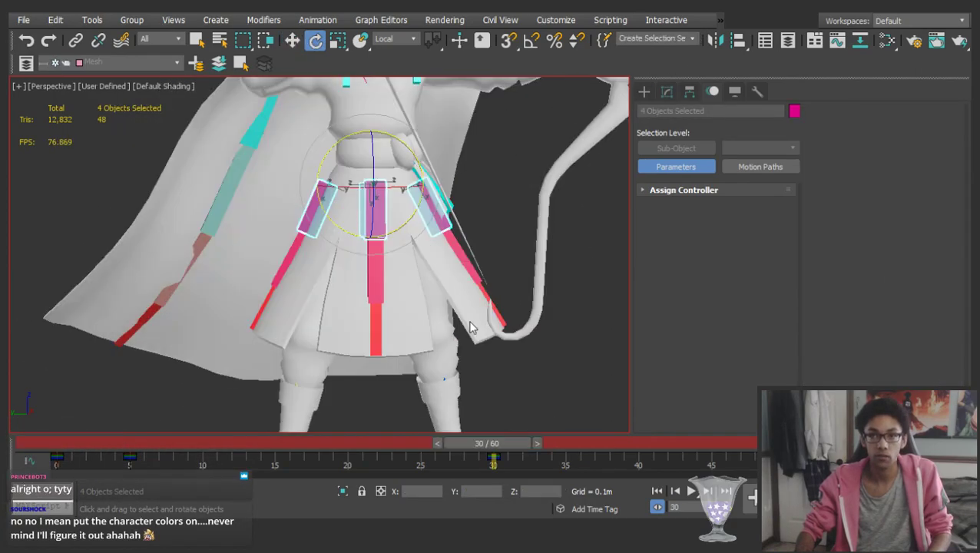
Return to frame 35 and rotate the four upper skirt bones together using the View coordinate system
drag(507, 447, 558, 449)
drag(424, 192, 422, 200)
key(ctrl+z)
scroll(384, 46, up, 4)
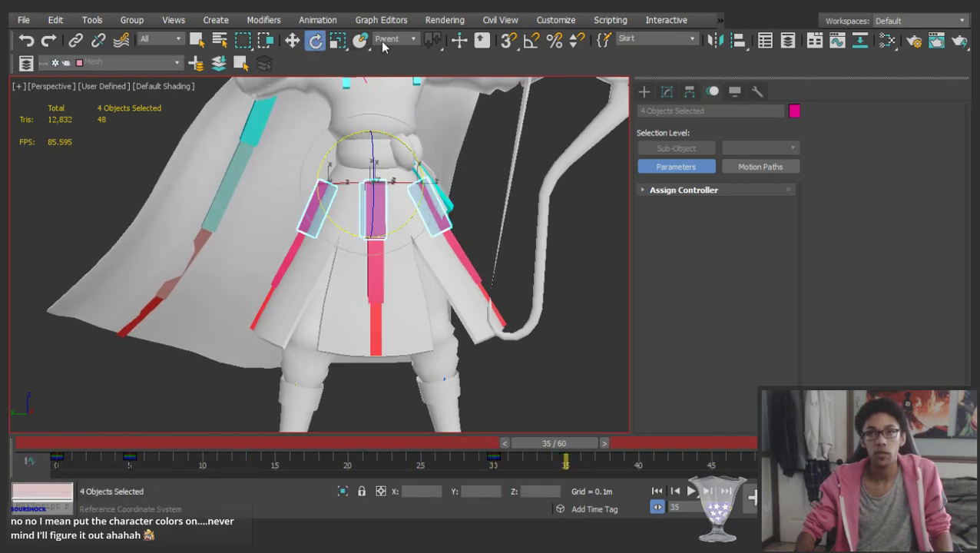
scroll(426, 236, down, 3)
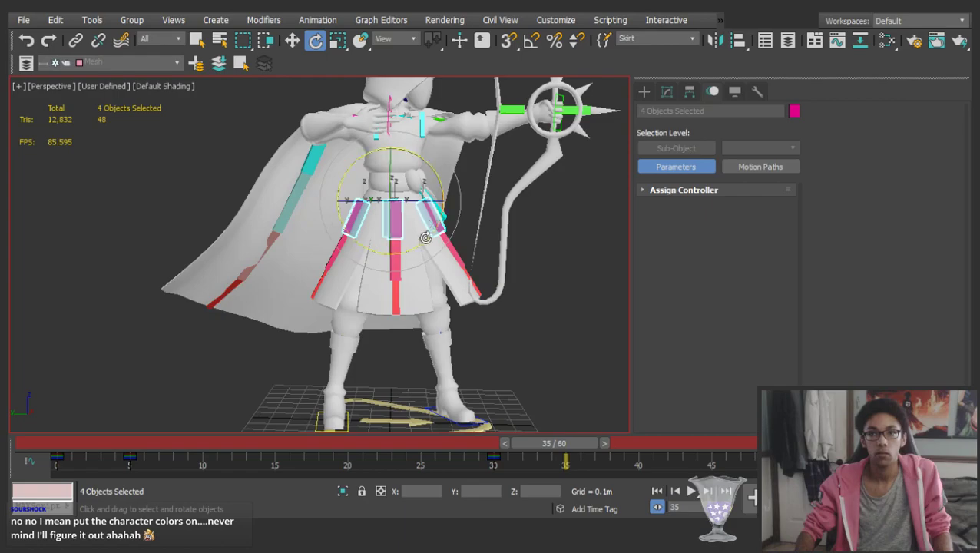
drag(426, 238, 427, 256)
Rotate the two upper cape bones together at frame 35 so the cape swings up behind the archer
middle_drag(380, 171, 641, 204)
scroll(372, 199, up, 3)
click(553, 190)
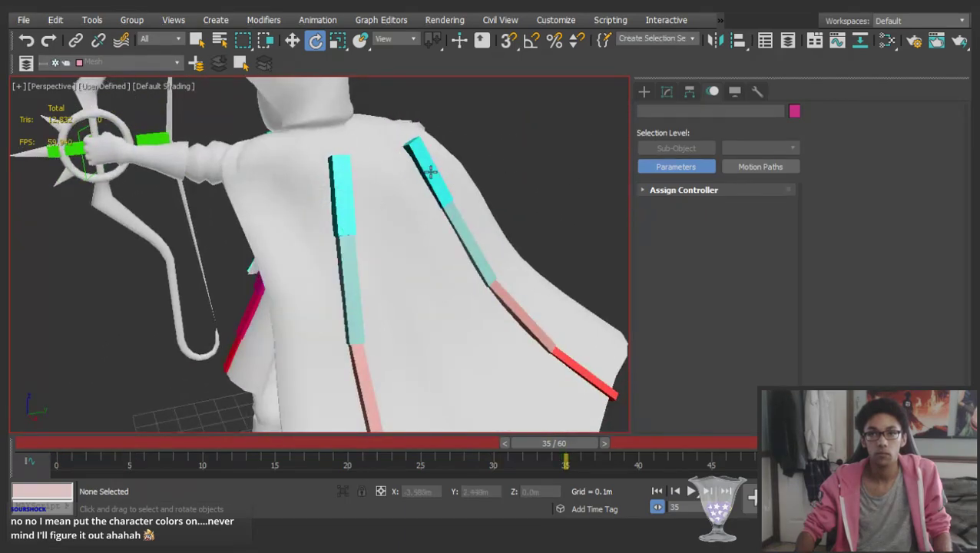
click(434, 170)
ctrl+click(350, 198)
scroll(353, 197, down, 4)
alt+middle_drag(376, 192, 361, 165)
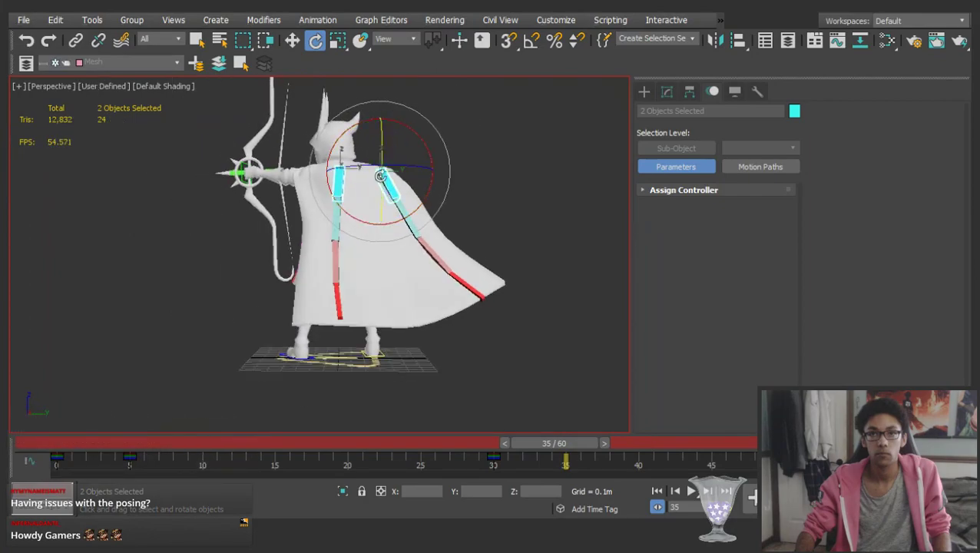
drag(412, 212, 484, 204)
alt+middle_drag(350, 188, 490, 171)
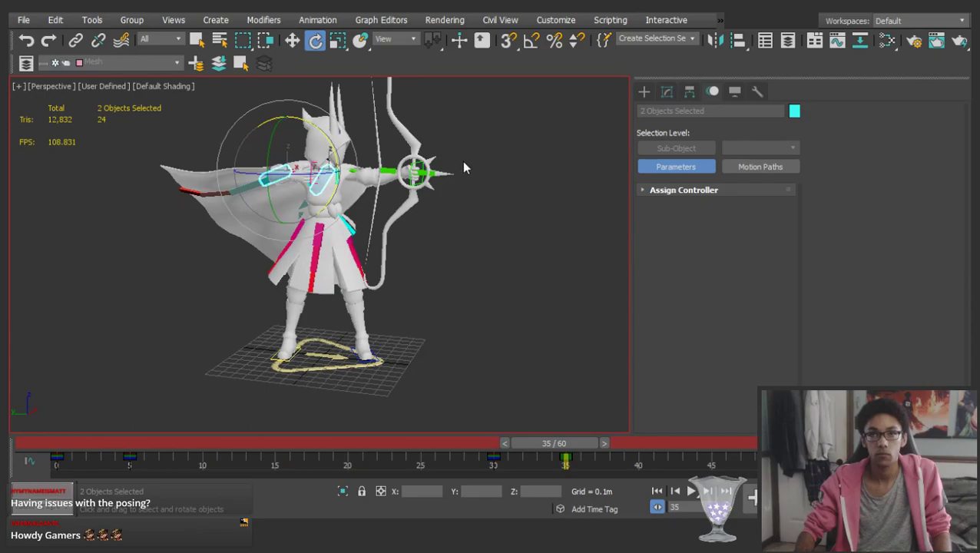
Rotate the hood's rear tip slightly at frame 35 and deselect it
scroll(273, 108, up, 3)
alt+middle_drag(273, 108, 292, 129)
drag(336, 163, 338, 166)
alt+middle_drag(338, 166, 373, 162)
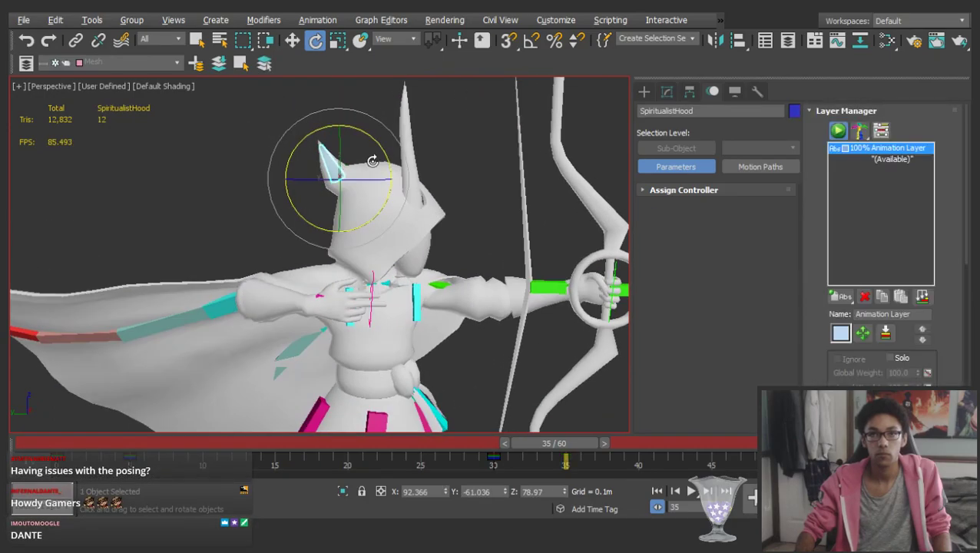
click(431, 276)
key(z)
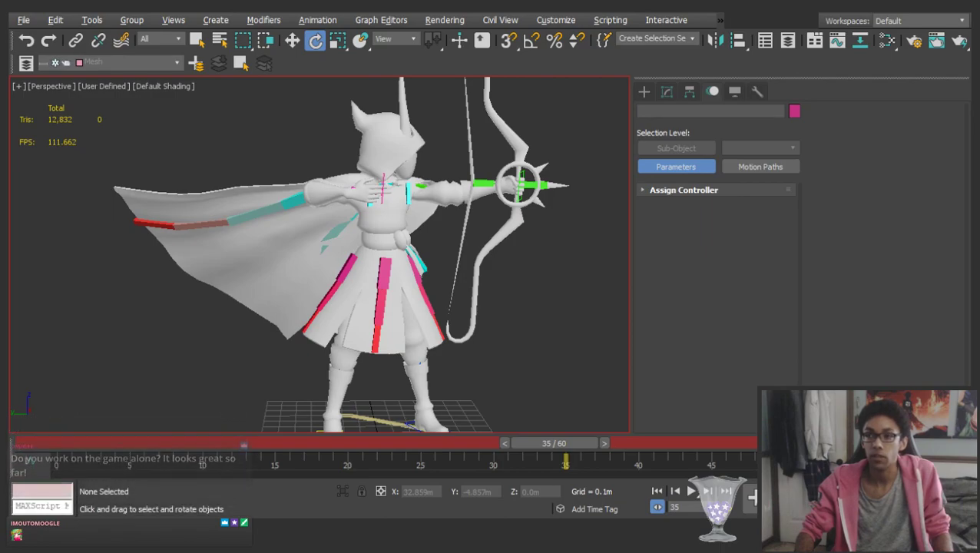
Examine the whole release pose with the raised cape from different angles and scrub around frame 35
middle_drag(337, 231, 374, 235)
scroll(346, 245, down, 3)
scroll(374, 234, up, 3)
key(w)
middle_drag(338, 200, 291, 201)
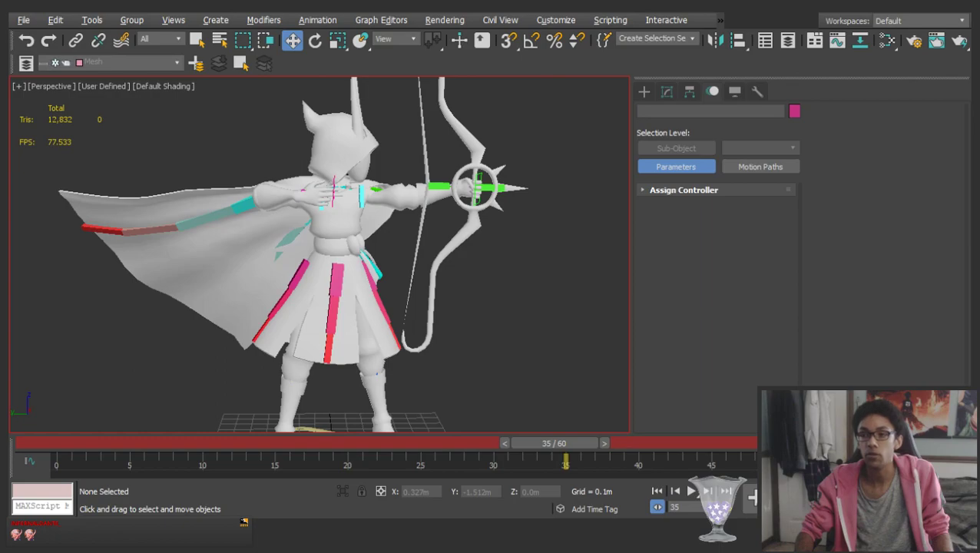
scroll(343, 203, up, 3)
scroll(343, 204, up, 3)
mouse_move(344, 203)
alt+middle_down()
mouse_move(370, 208)
mouse_move(348, 202)
alt+middle_up()
scroll(343, 186, down, 4)
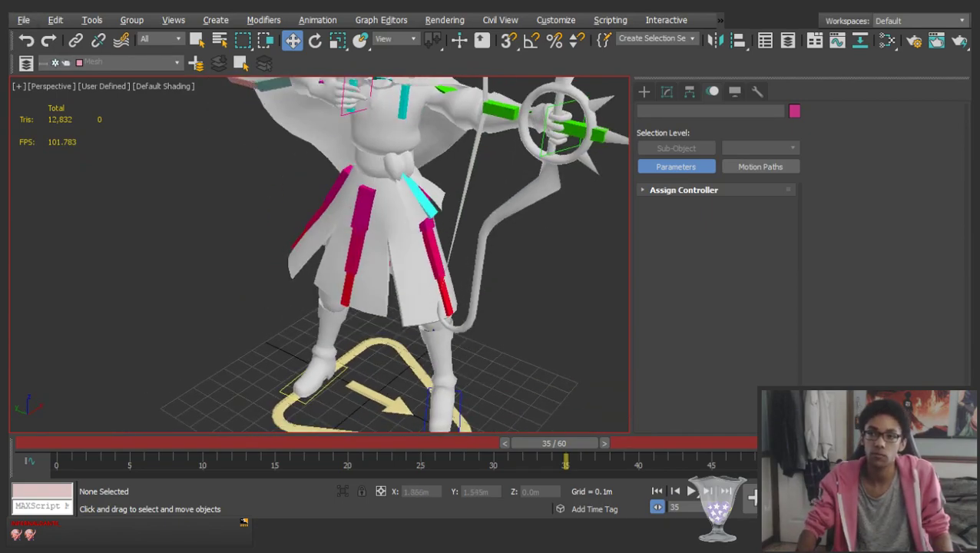
scroll(349, 171, down, 4)
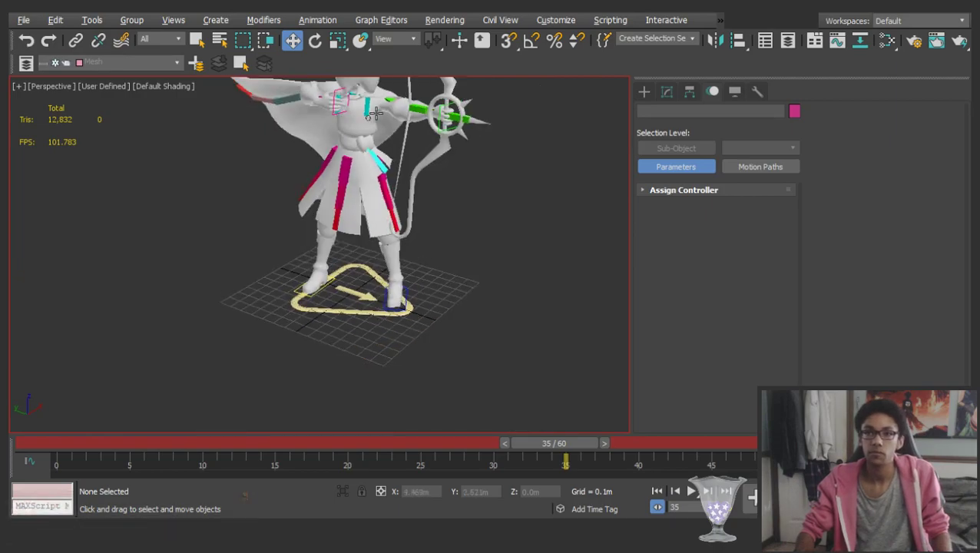
alt+middle_drag(349, 170, 389, 168)
scroll(389, 168, up, 8)
scroll(414, 195, down, 6)
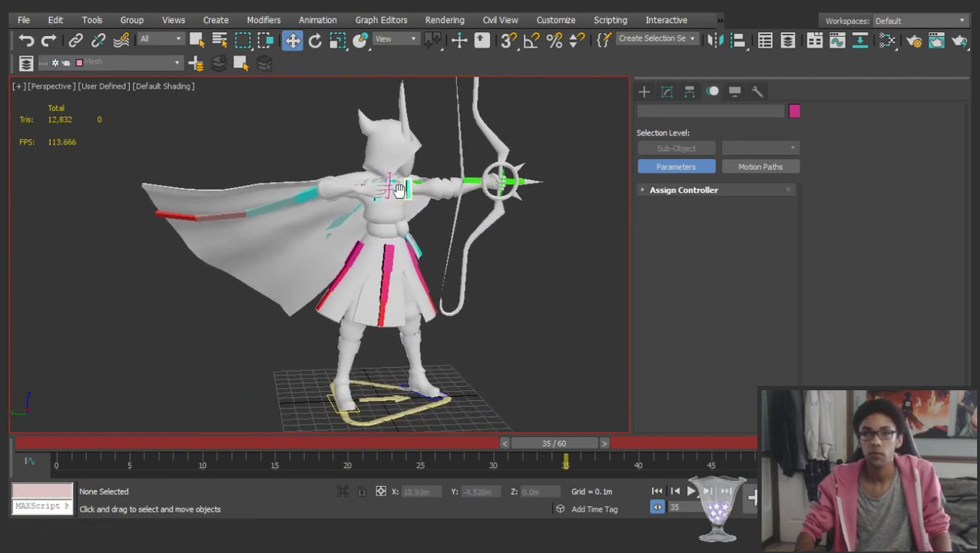
key(ctrl+a)
drag(553, 446, 546, 422)
key(w)
Adjust the head slightly in the frame 35 pose and scrub between frames 30 and 35 to check it
click(369, 139)
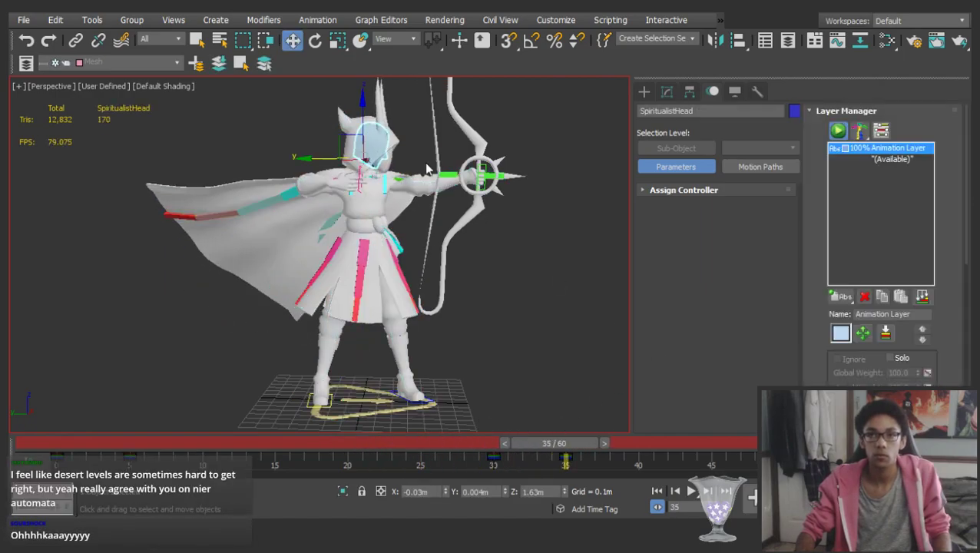
key(e)
scroll(372, 146, up, 5)
drag(423, 186, 406, 179)
key(w)
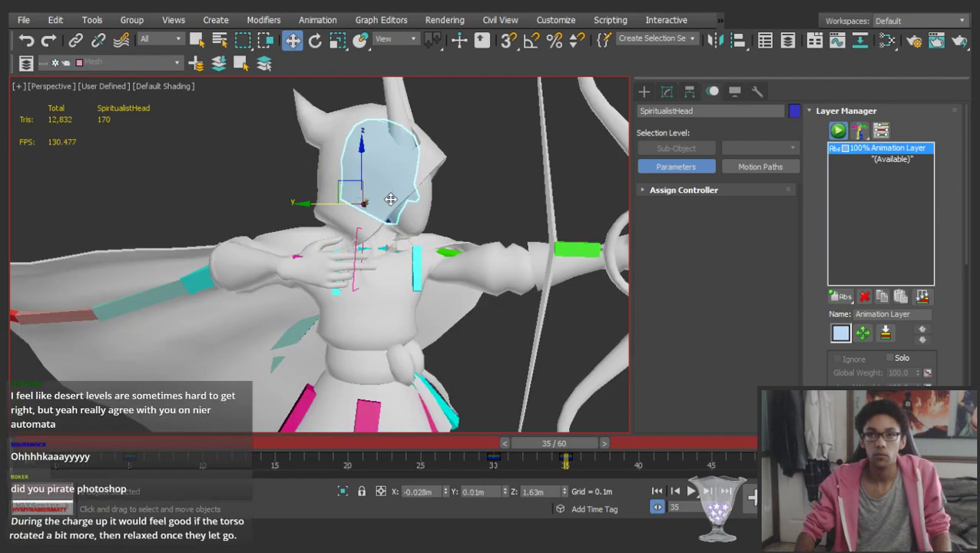
scroll(329, 209, down, 2)
drag(482, 445, 561, 426)
alt+middle_drag(411, 303, 354, 305)
middle_drag(354, 305, 354, 278)
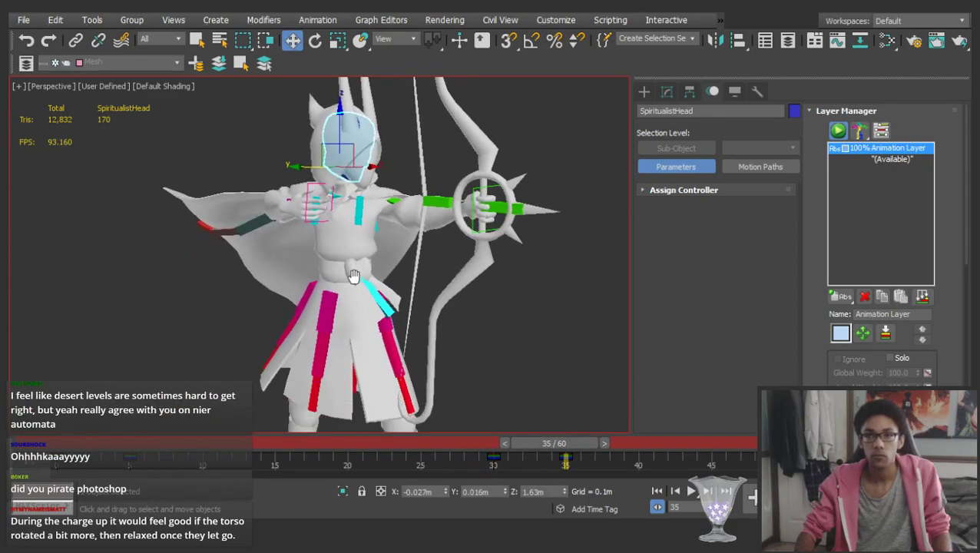
Move the pelvis slightly along Y near frame 30 and return to frame 0 with nothing selected
scroll(353, 277, down, 2)
click(351, 288)
scroll(361, 292, up, 4)
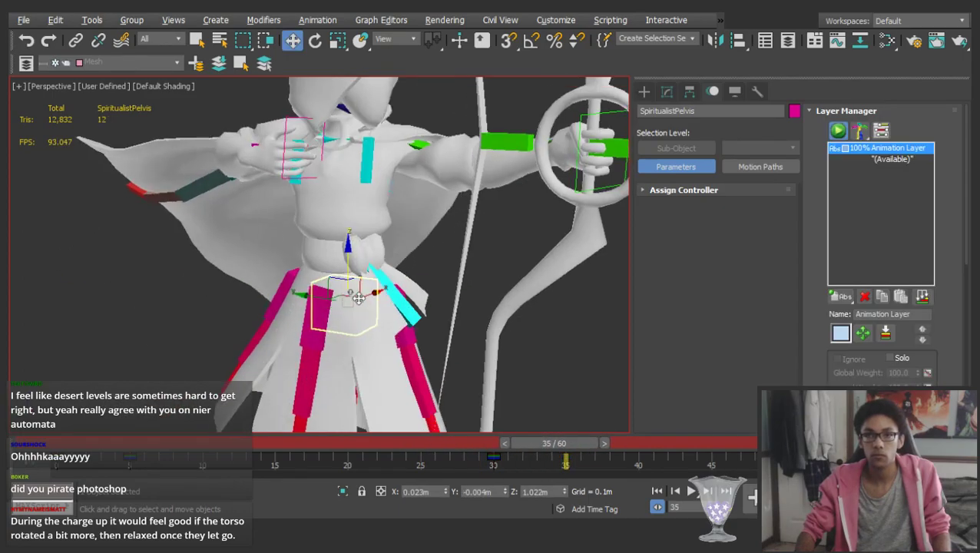
drag(562, 444, 525, 444)
drag(278, 301, 287, 301)
click(494, 458)
shift+drag(494, 458, 92, 426)
scroll(148, 257, down, 5)
click(293, 206)
scroll(293, 206, down, 3)
middle_drag(234, 198, 298, 211)
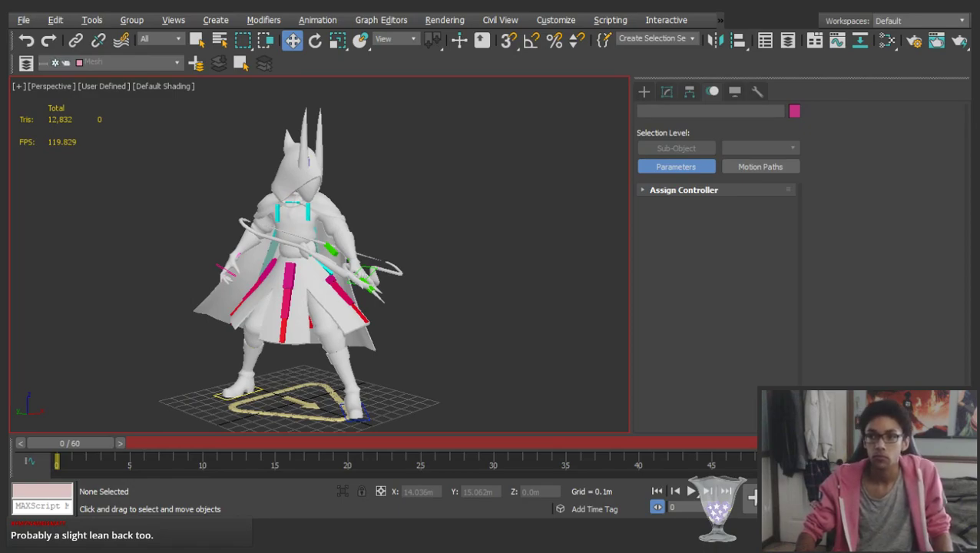
Select the ribcage and scrub from frame 0 to frame 30, examining the torso twist from the front and above
scroll(327, 200, up, 10)
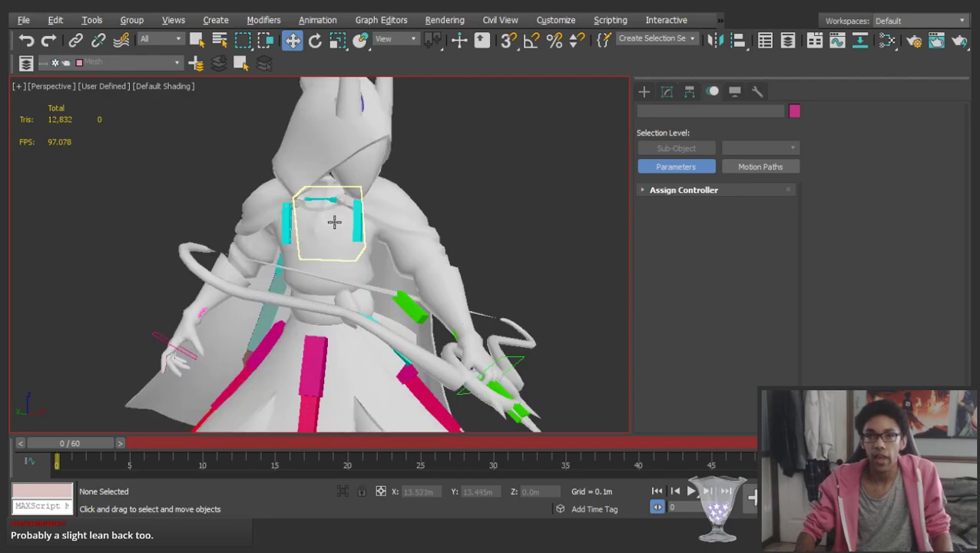
click(335, 222)
key(e)
scroll(330, 253, down, 8)
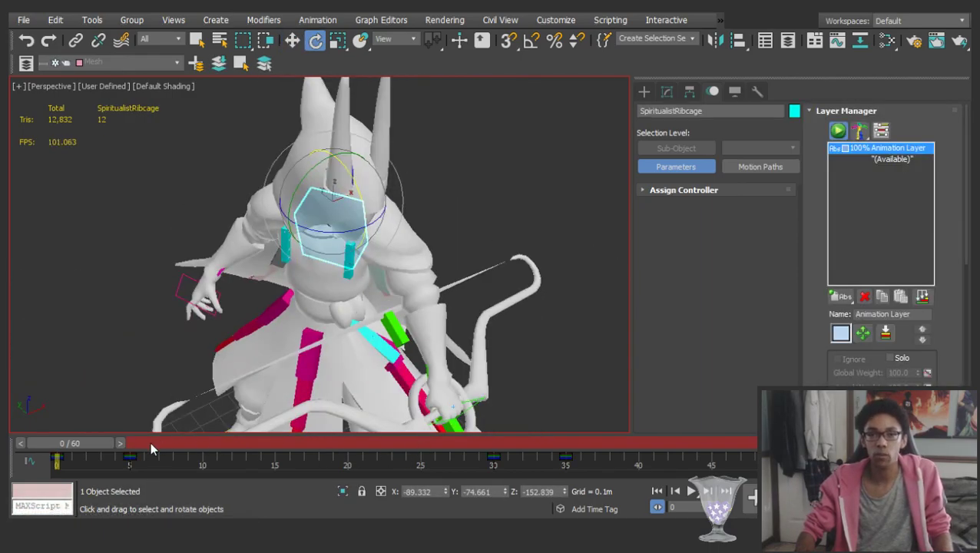
drag(97, 441, 507, 405)
alt+middle_drag(338, 207, 423, 221)
scroll(338, 215, up, 3)
mouse_move(354, 203)
alt+middle_down()
mouse_move(308, 211)
mouse_move(358, 193)
alt+middle_up()
scroll(324, 197, down, 3)
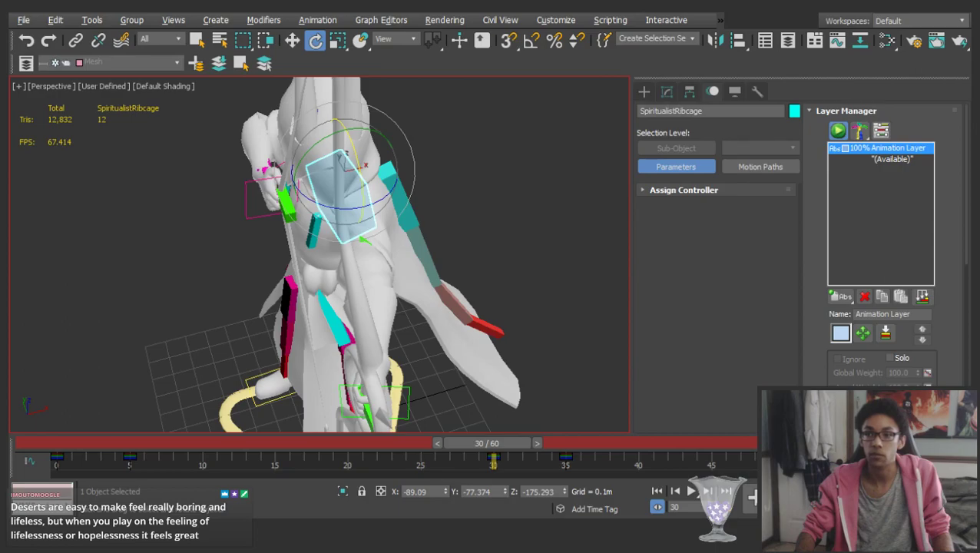
alt+middle_drag(430, 201, 330, 221)
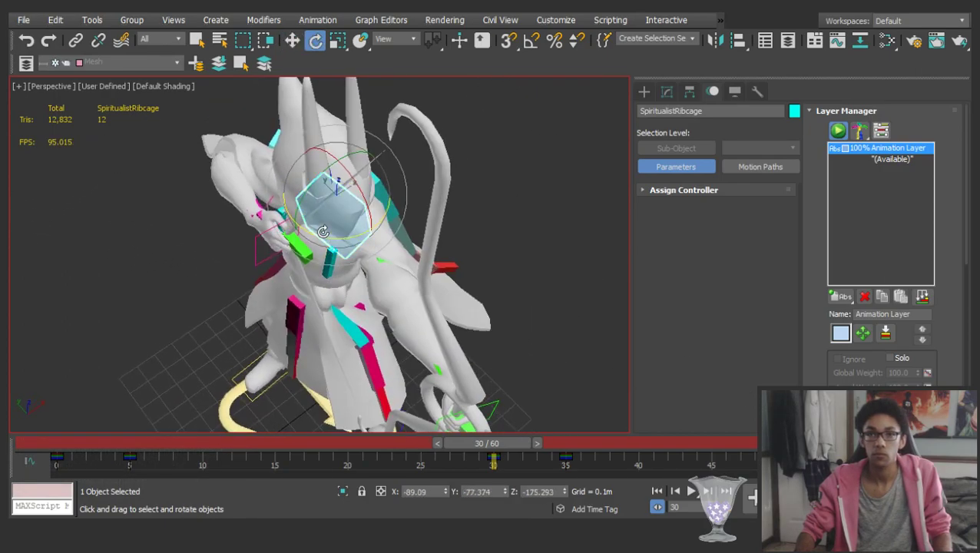
scroll(329, 221, down, 3)
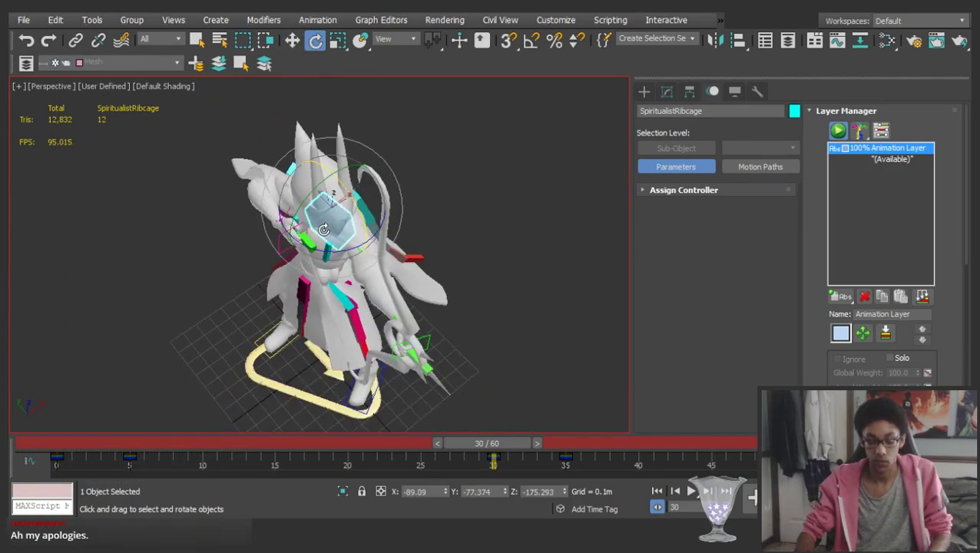
Compare the ribcage rotation between the keyed poses at frames 5 and 30
key(comma)
key(period)
mouse_move(329, 221)
alt+middle_down()
mouse_move(333, 207)
mouse_move(344, 212)
alt+middle_up()
key(comma)
key(period)
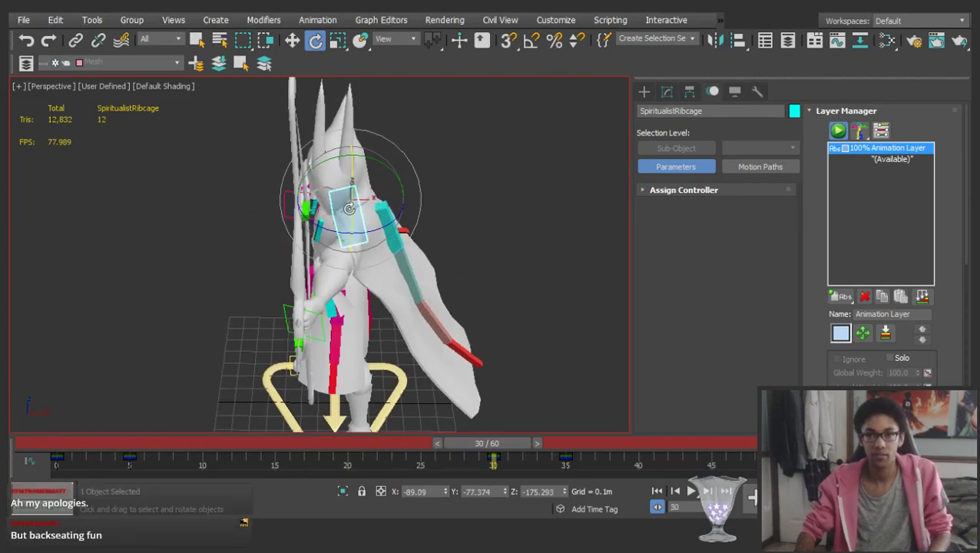
key(comma)
key(period)
alt+middle_drag(350, 208, 303, 243)
Go back to frame 5 and rotate the ribcage in that pose
key(comma)
drag(278, 215, 294, 234)
click(316, 196)
click(361, 196)
Rotate the head in the frame 5 pose with small corrections, checking its aim from the front and side
click(265, 160)
alt+middle_drag(276, 217, 371, 168)
drag(393, 121, 398, 127)
alt+middle_drag(379, 138, 394, 134)
drag(392, 127, 387, 123)
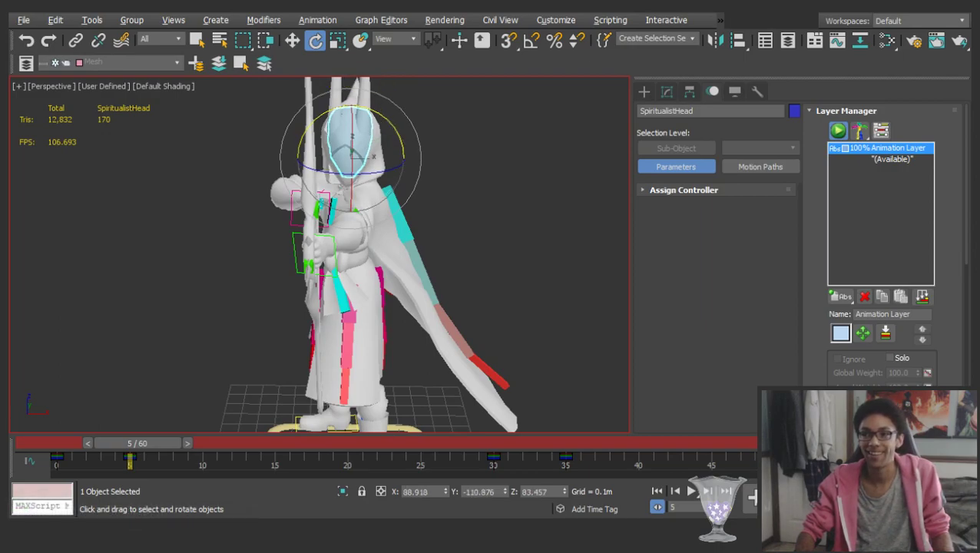
scroll(348, 181, up, 3)
drag(358, 155, 361, 153)
alt+middle_drag(361, 157, 442, 216)
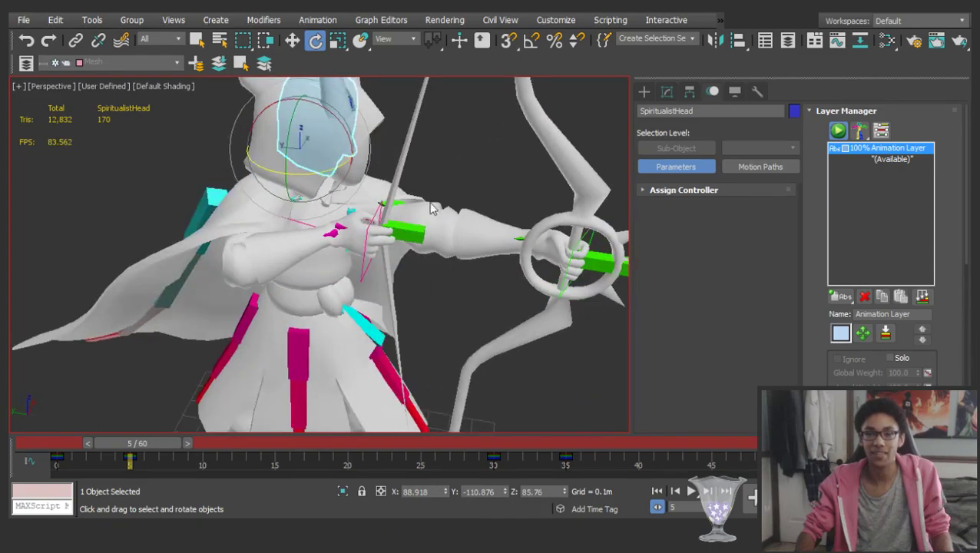
Select the ribcage and scrub between the draw poses and frame 30, examining the torso twist from above and the front
key(w)
click(307, 203)
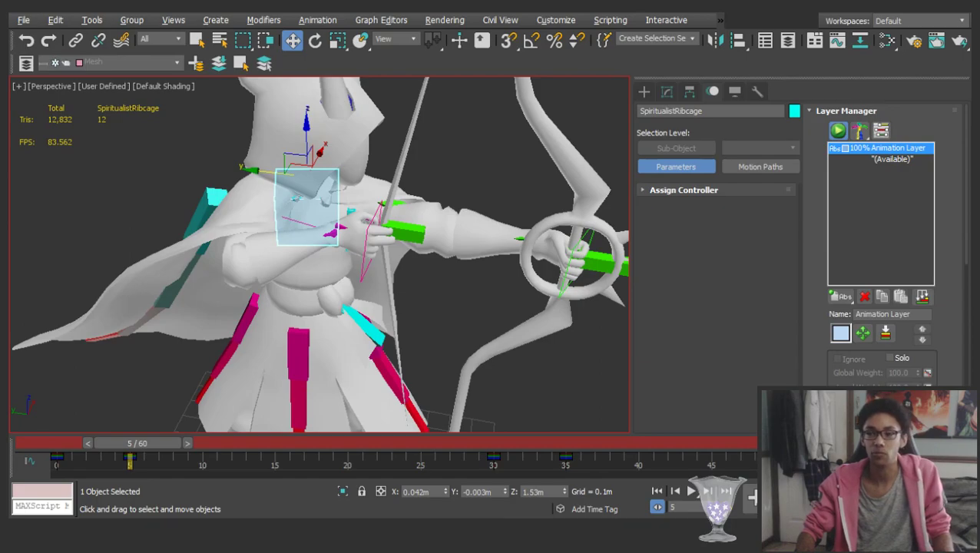
scroll(531, 357, down, 4)
alt+middle_drag(318, 204, 310, 287)
key(e)
drag(147, 443, 496, 376)
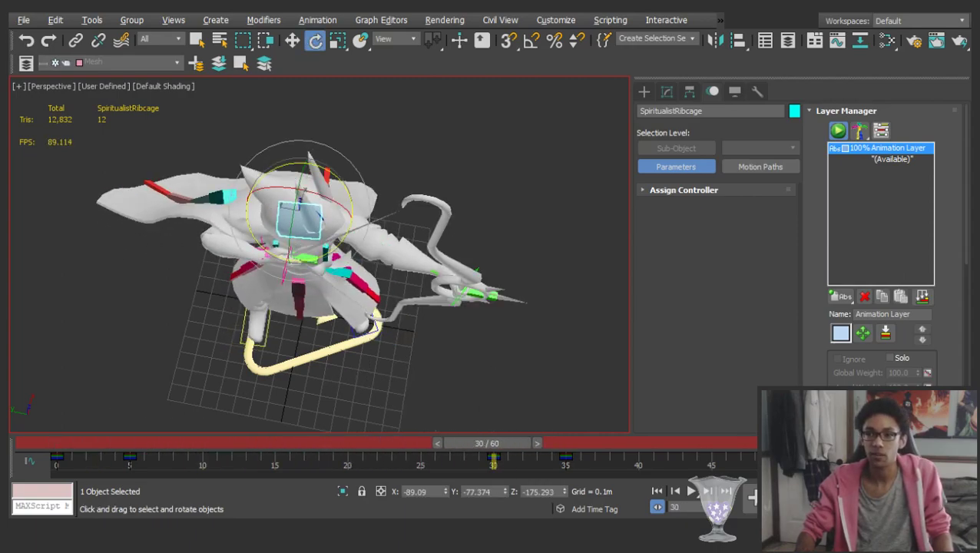
alt+middle_drag(199, 200, 259, 166)
drag(51, 440, 229, 338)
alt+middle_drag(258, 304, 369, 281)
Select the pelvis and rotate it slightly in the frame 5 pose, checking it against the frame 0 and 30 poses
click(335, 284)
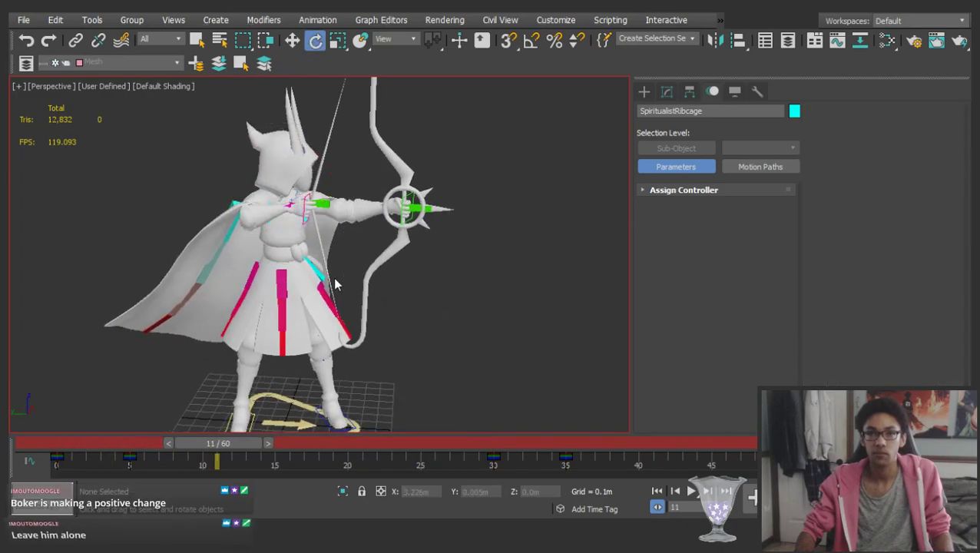
click(282, 272)
scroll(281, 272, up, 4)
alt+middle_drag(282, 272, 284, 327)
scroll(272, 294, down, 3)
drag(272, 326, 282, 324)
key(period)
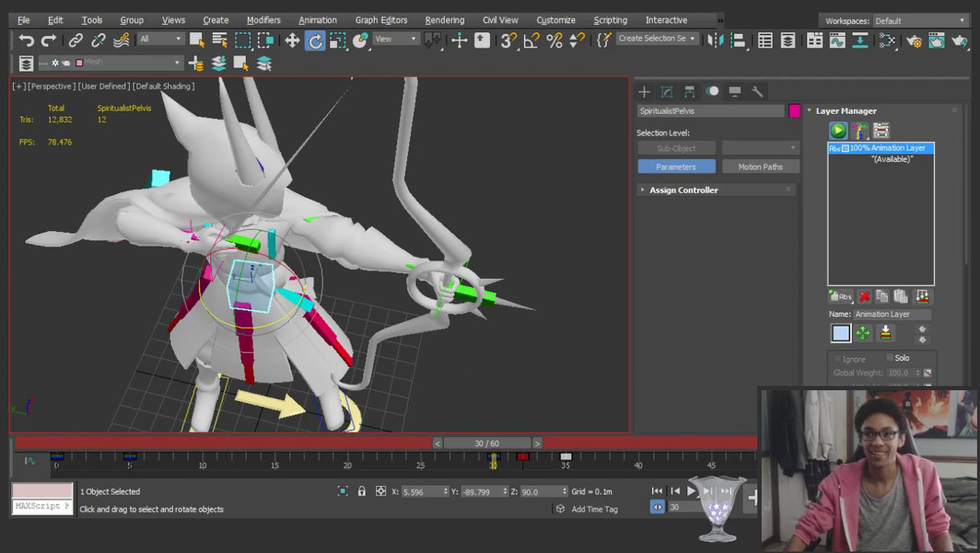
alt+middle_drag(397, 219, 311, 220)
key(comma)
drag(316, 312, 317, 312)
key(comma)
key(period)
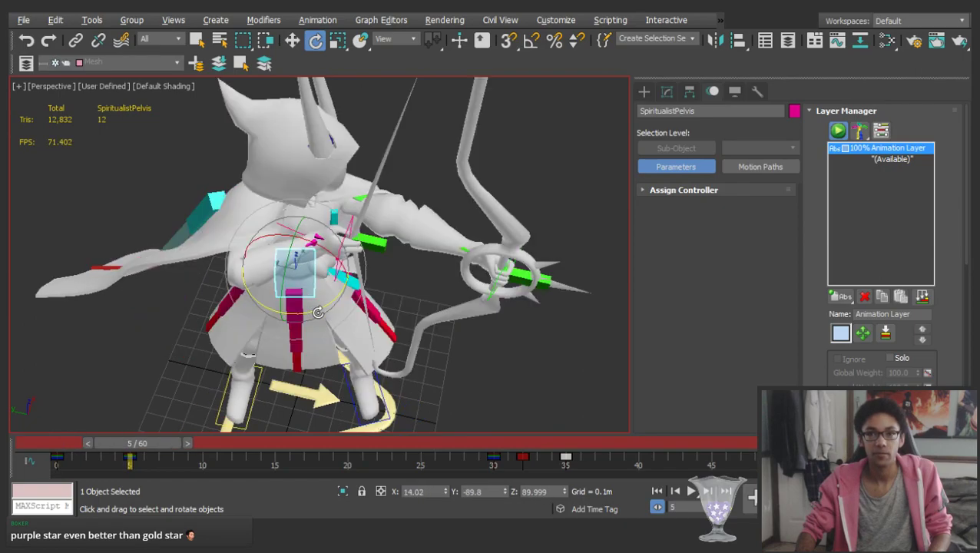
Turn the head in the frame 5 pose so it faces along the aiming direction, checking it from the side
click(311, 146)
alt+middle_drag(311, 145, 300, 164)
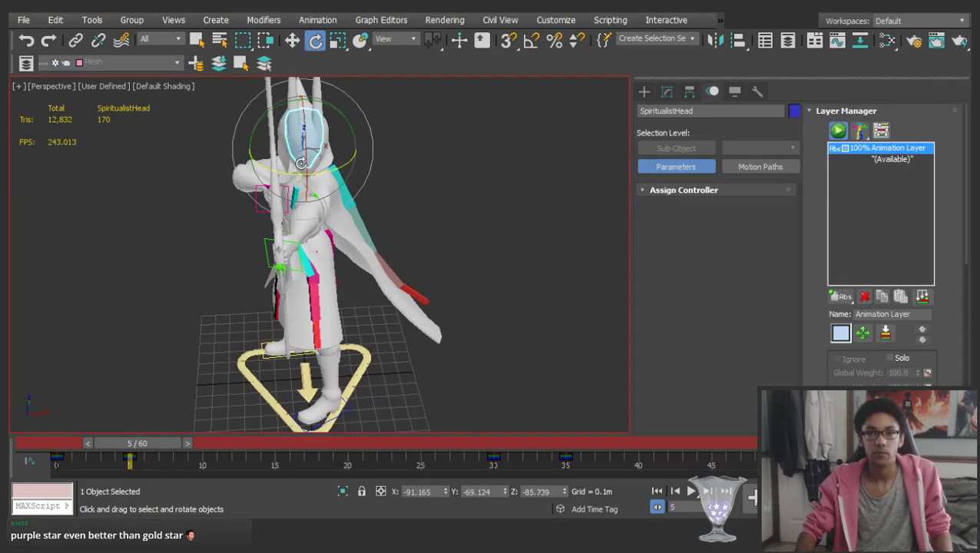
drag(324, 174, 317, 179)
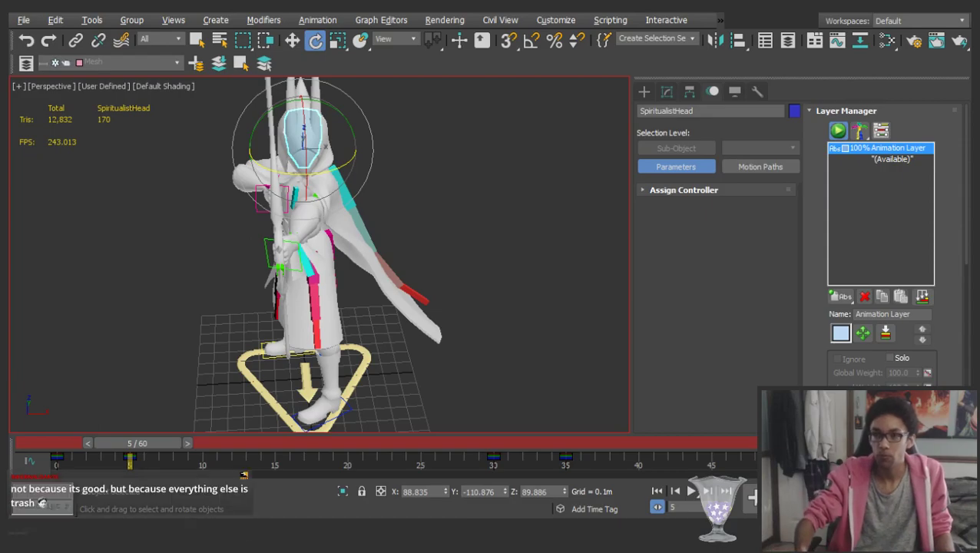
alt+middle_drag(336, 229, 306, 232)
drag(148, 443, 160, 420)
key(e)
alt+middle_drag(531, 297, 520, 246)
key(comma)
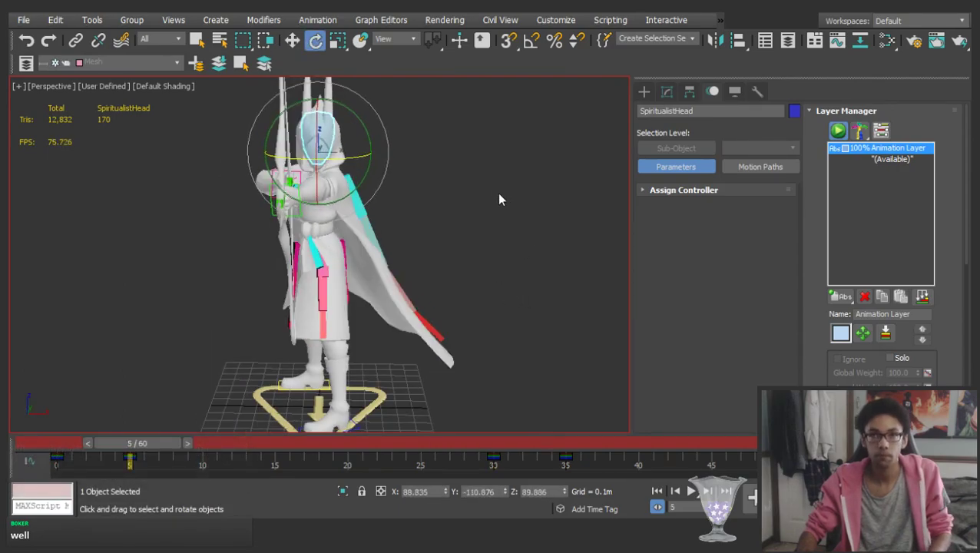
middle_drag(345, 163, 368, 158)
key(w)
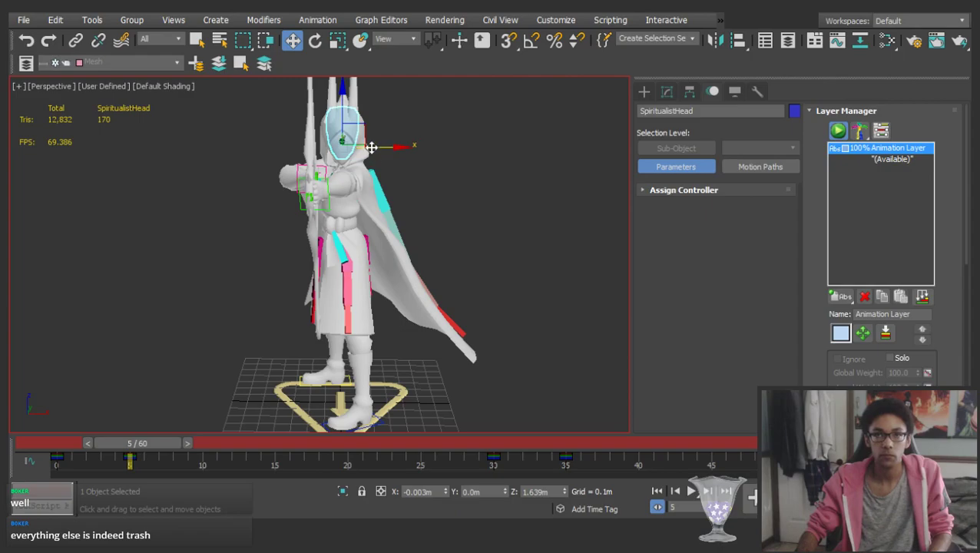
key(e)
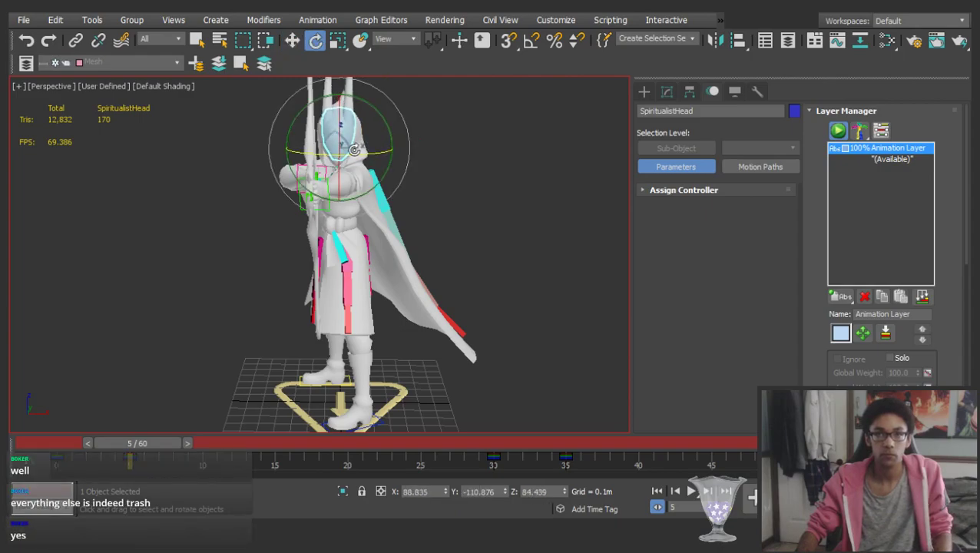
Examine the head's orientation across the keyed poses at frames 0, 5 and 30 from the side and front
middle_drag(354, 150, 361, 140)
key(period)
key(comma)
key(comma)
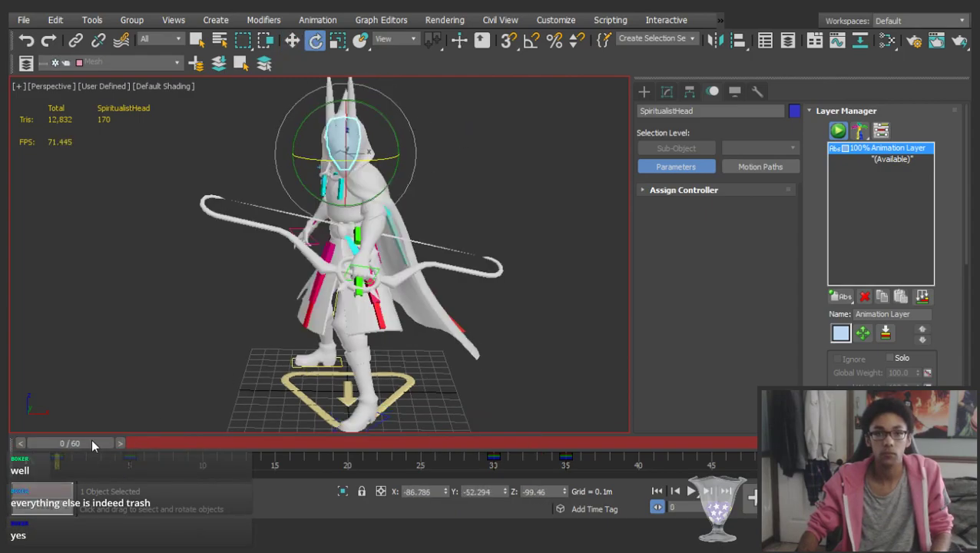
drag(91, 440, 402, 399)
alt+middle_drag(338, 261, 425, 237)
middle_drag(351, 235, 384, 227)
key(comma)
key(period)
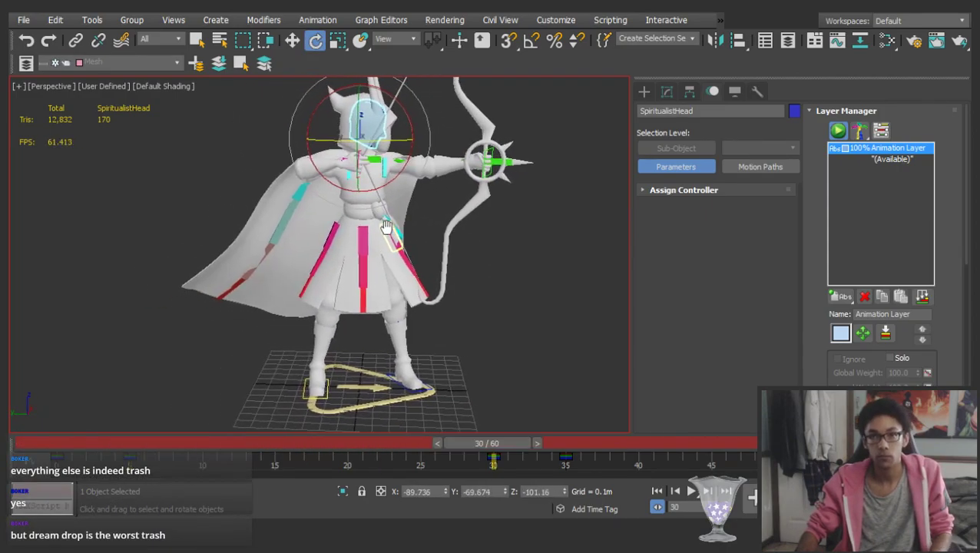
Select the right foot platform and compare the leg stance between the keyed poses up to frame 30
key(w)
click(329, 386)
alt+middle_drag(334, 335, 340, 289)
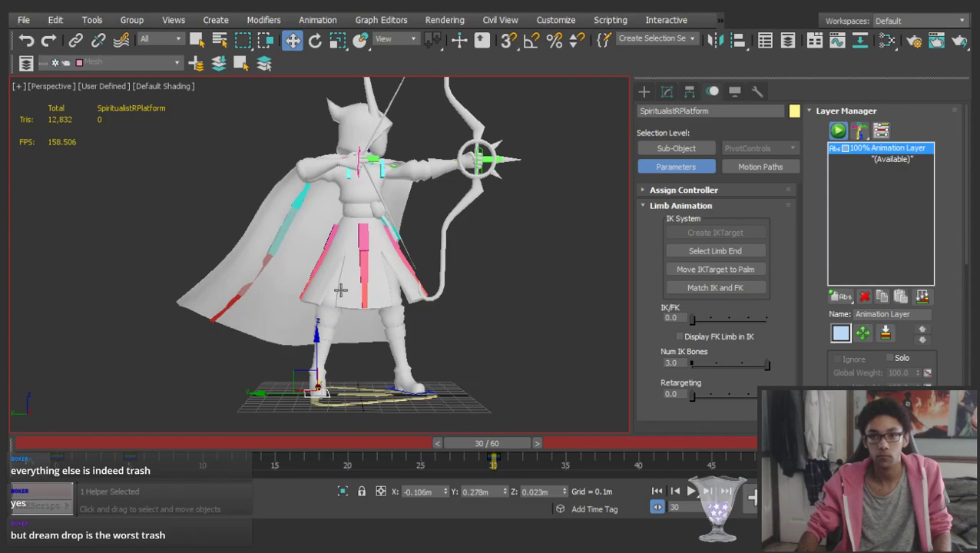
key(comma)
key(comma)
key(period)
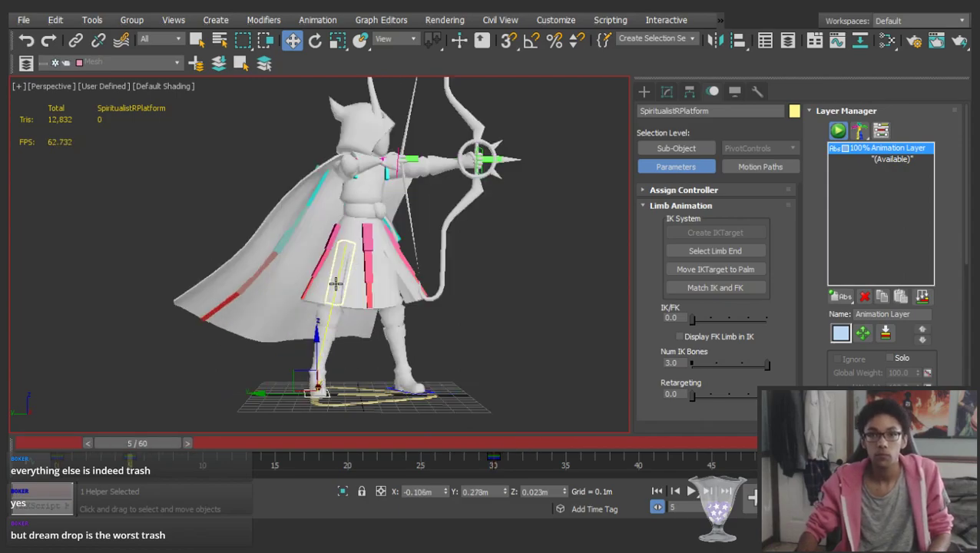
key(period)
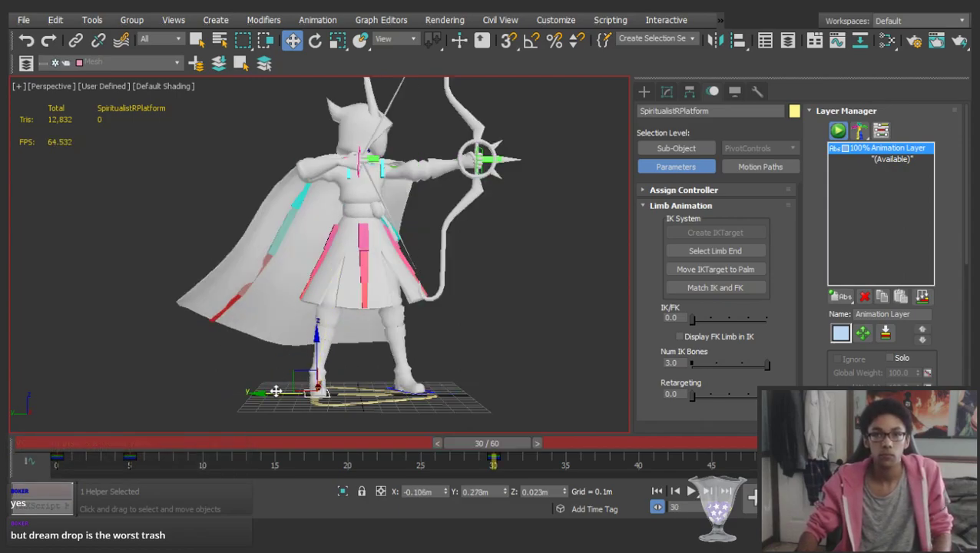
Lower the pelvis together with both hand controls and the green bone by the drawing hand at frame 30, undoing the last adjustments
click(352, 235)
click(363, 235)
scroll(371, 156, up, 6)
ctrl+click(379, 165)
ctrl+click(314, 130)
scroll(309, 136, down, 5)
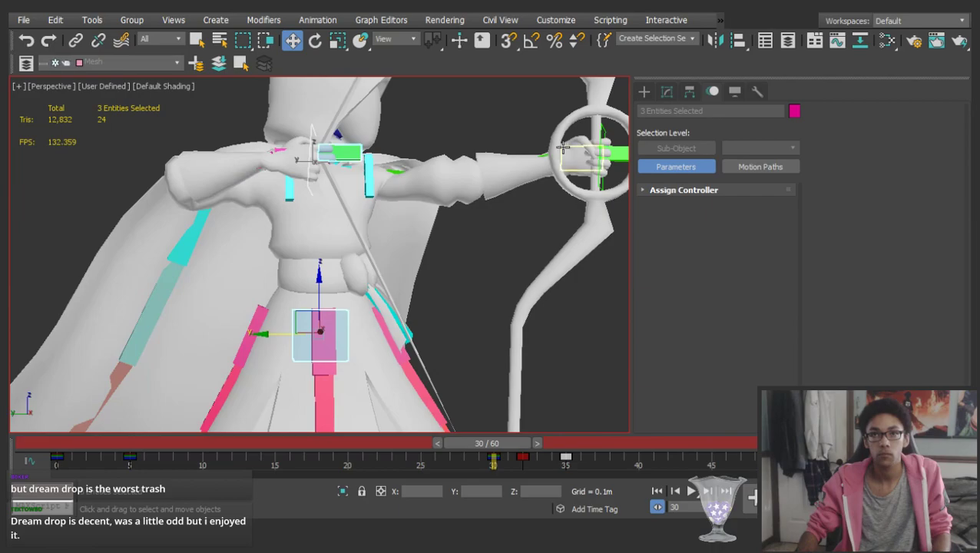
scroll(322, 176, down, 6)
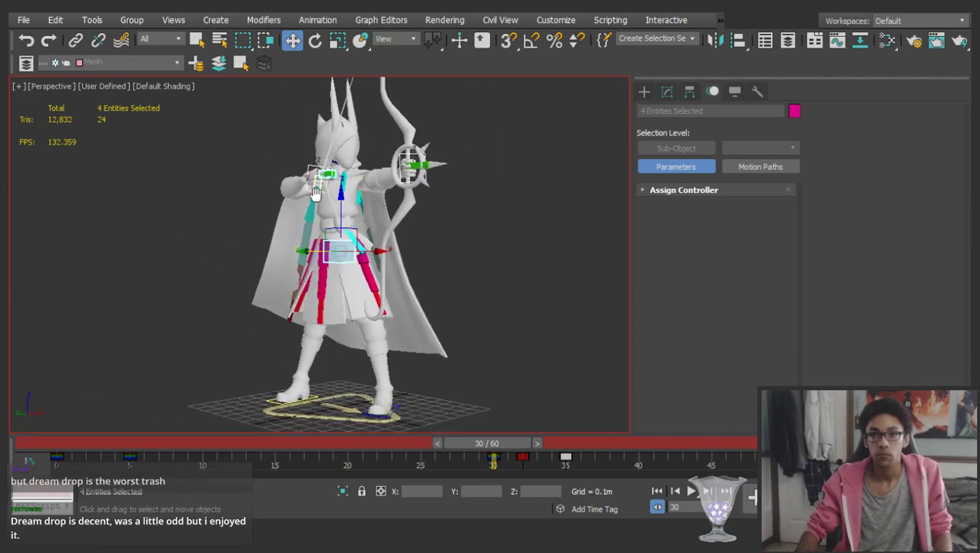
drag(308, 158, 302, 163)
alt+middle_drag(317, 196, 339, 202)
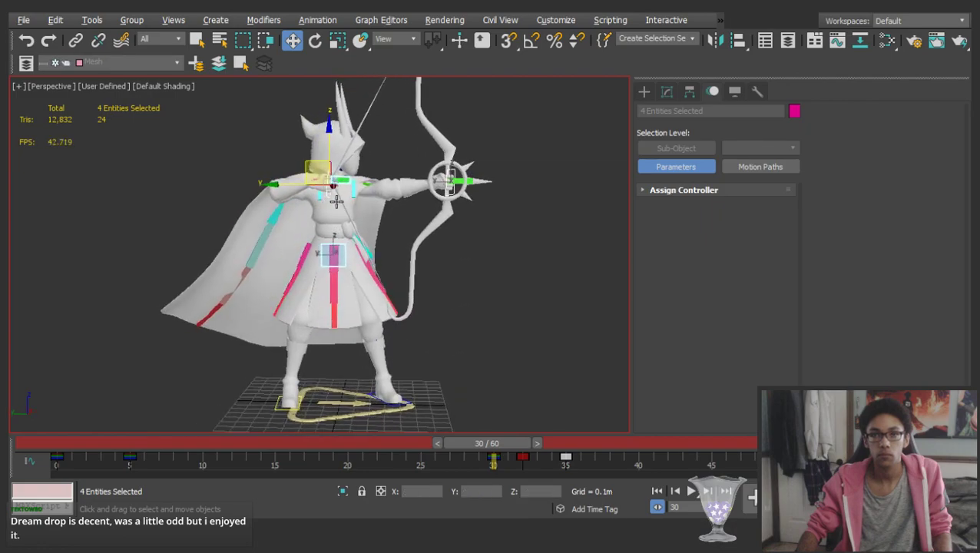
drag(308, 166, 316, 164)
key(ctrl+z)
key(ctrl+z)
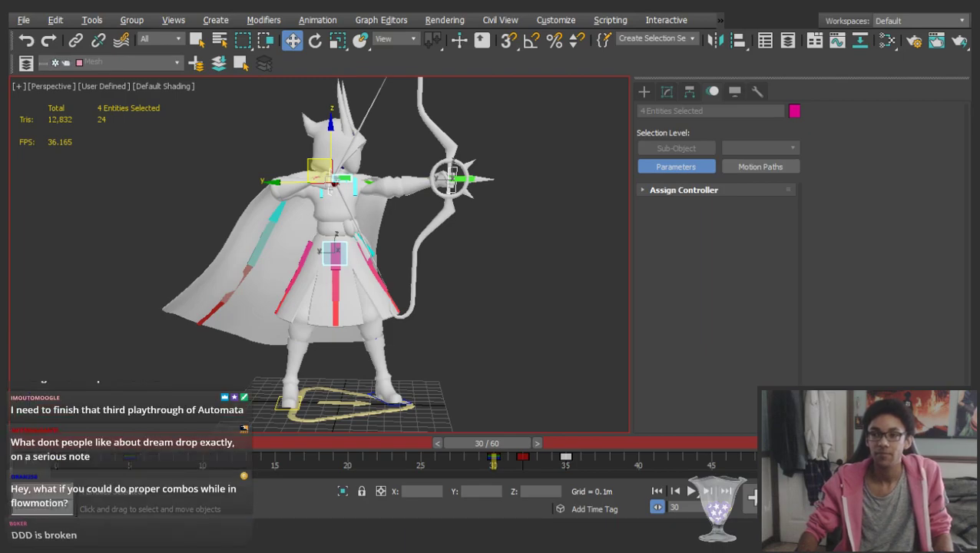
Move the right foot platform backward to about 0.378 m in Y at frame 30, comparing the stance with the earlier poses
alt+middle_drag(331, 296, 293, 308)
drag(93, 450, 501, 456)
key(w)
mouse_move(309, 234)
alt+middle_down()
mouse_move(318, 228)
mouse_move(304, 240)
alt+middle_up()
alt+middle_drag(296, 354, 297, 395)
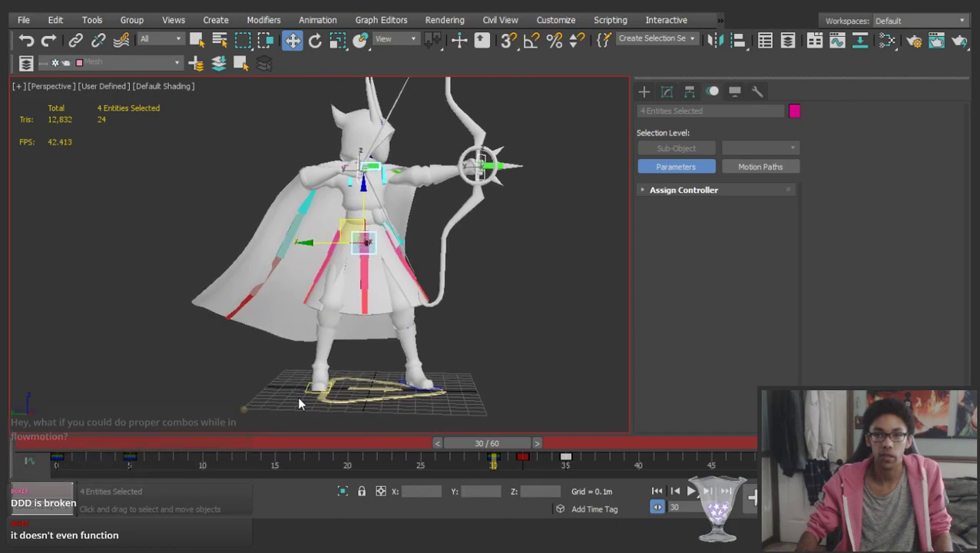
click(282, 391)
drag(278, 390, 272, 389)
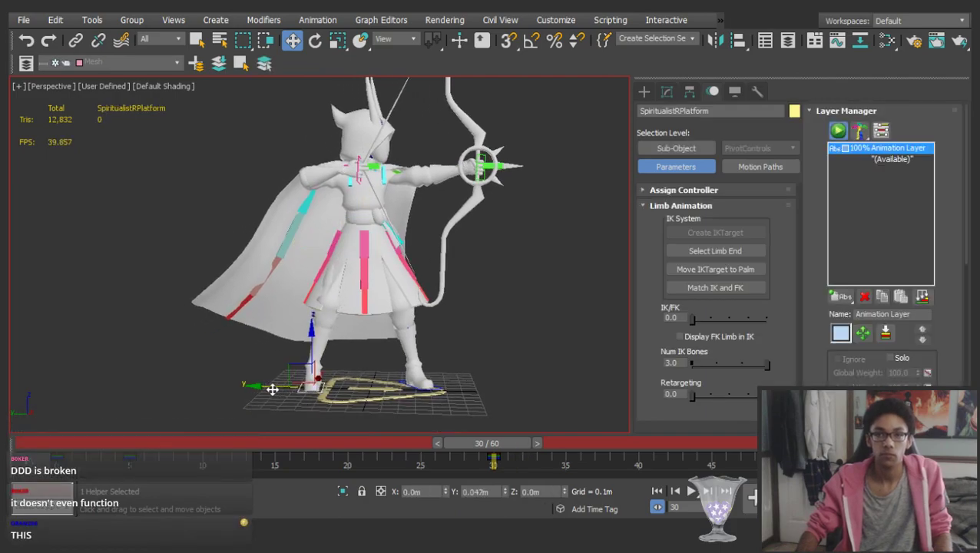
key(comma)
key(comma)
key(period)
key(period)
Shift the right foot platform farther back to 0.395 m in Y at frame 30 after checking the stance across the keys
alt+middle_drag(272, 374, 296, 301)
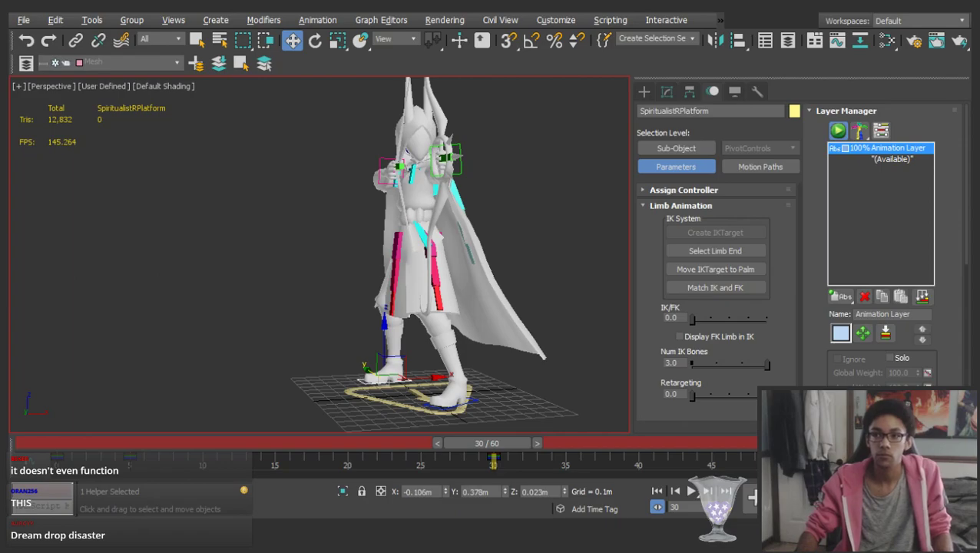
middle_drag(366, 238, 269, 258)
alt+middle_drag(491, 301, 319, 357)
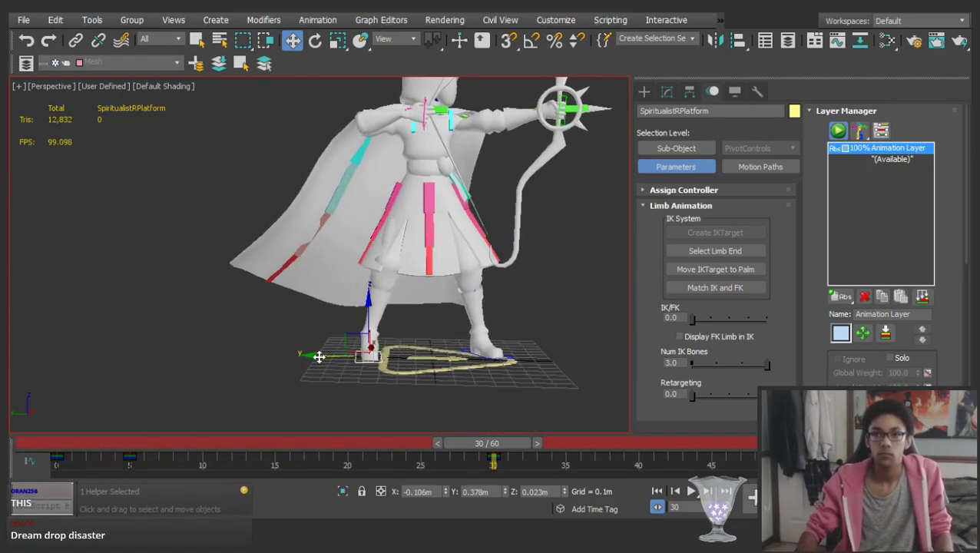
key(comma)
key(comma)
key(period)
key(period)
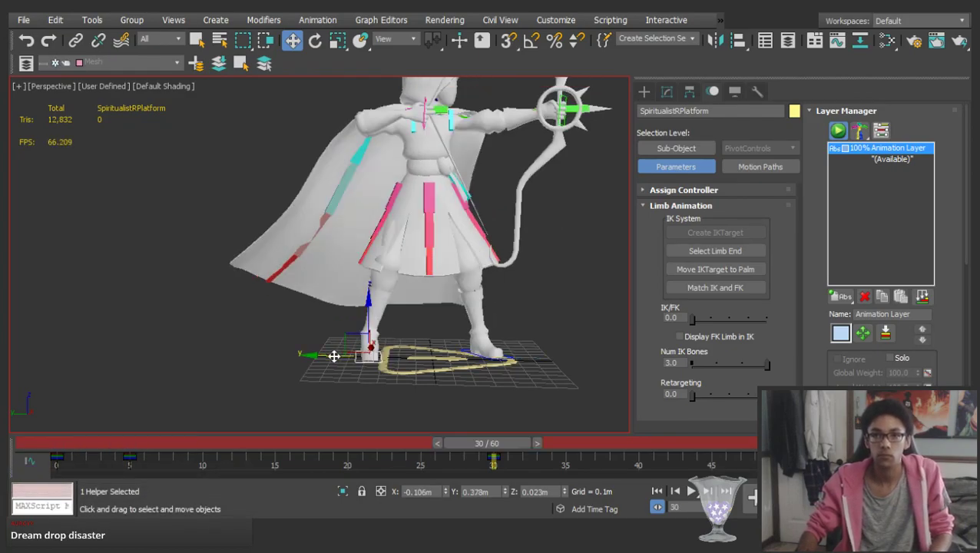
drag(332, 355, 329, 356)
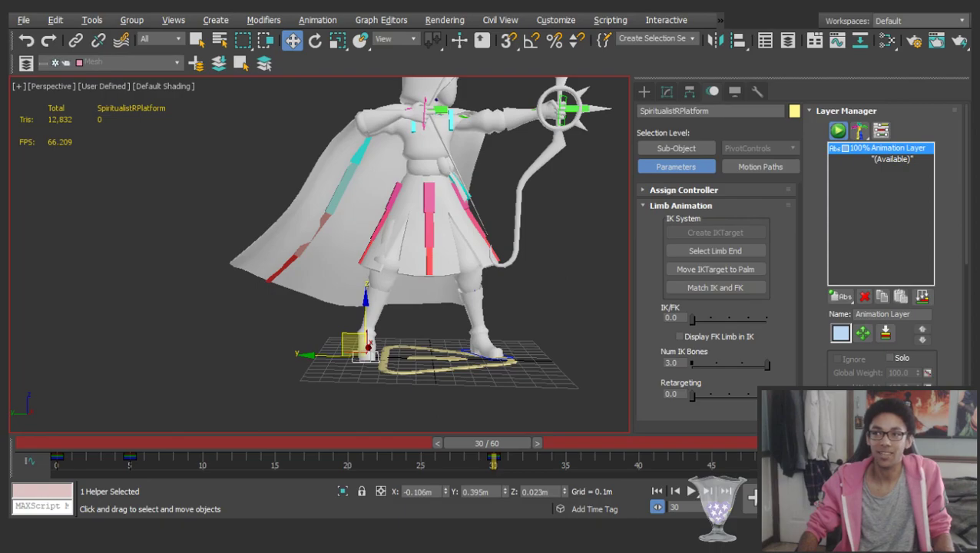
Rotate the upper bone of the right tabard strip in the frame 30 pose to fit the skirt over the widened leg
click(506, 224)
alt+middle_drag(459, 188, 396, 183)
scroll(392, 184, up, 5)
key(e)
click(356, 210)
scroll(403, 37, down, 3)
alt+middle_drag(409, 115, 465, 118)
scroll(409, 46, down, 1)
alt+middle_drag(413, 163, 406, 155)
key(comma)
key(period)
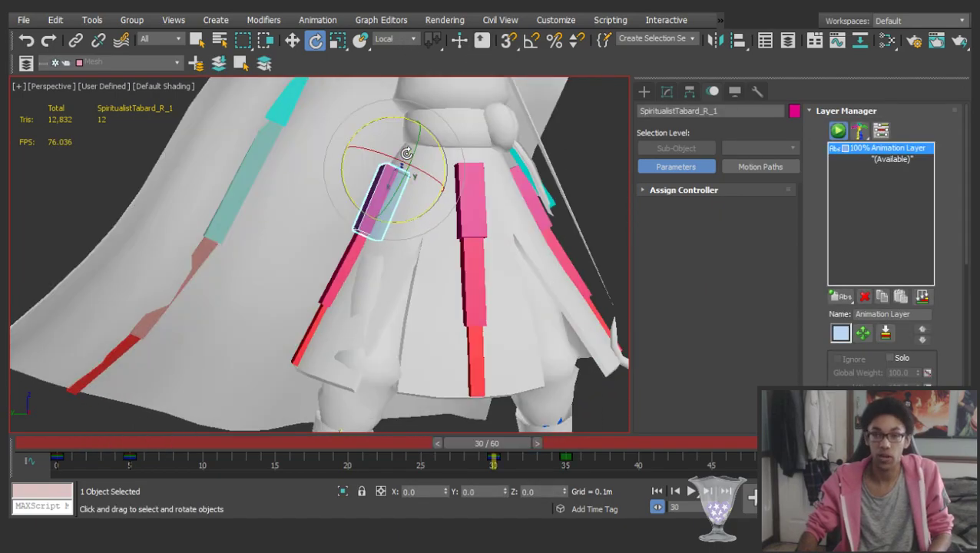
drag(414, 215, 406, 214)
scroll(406, 213, down, 4)
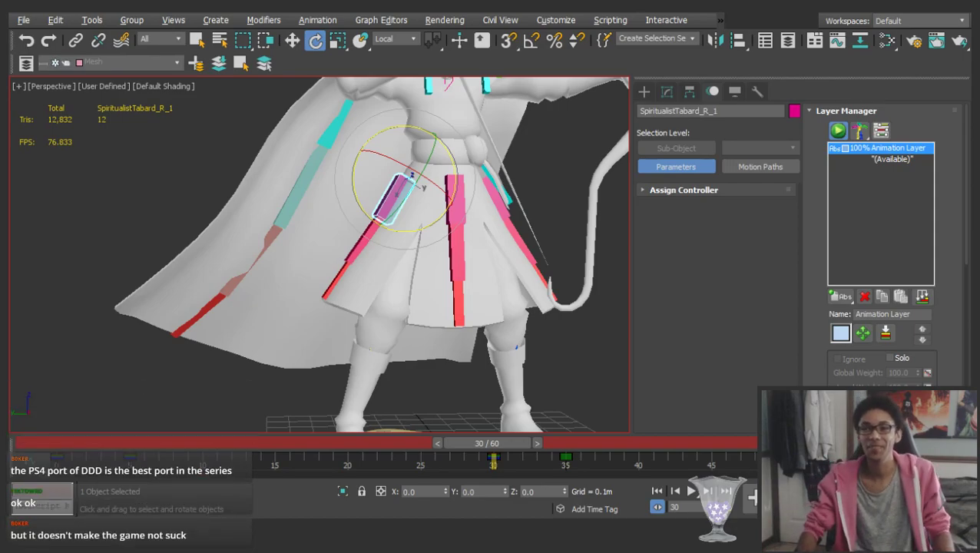
scroll(439, 166, down, 4)
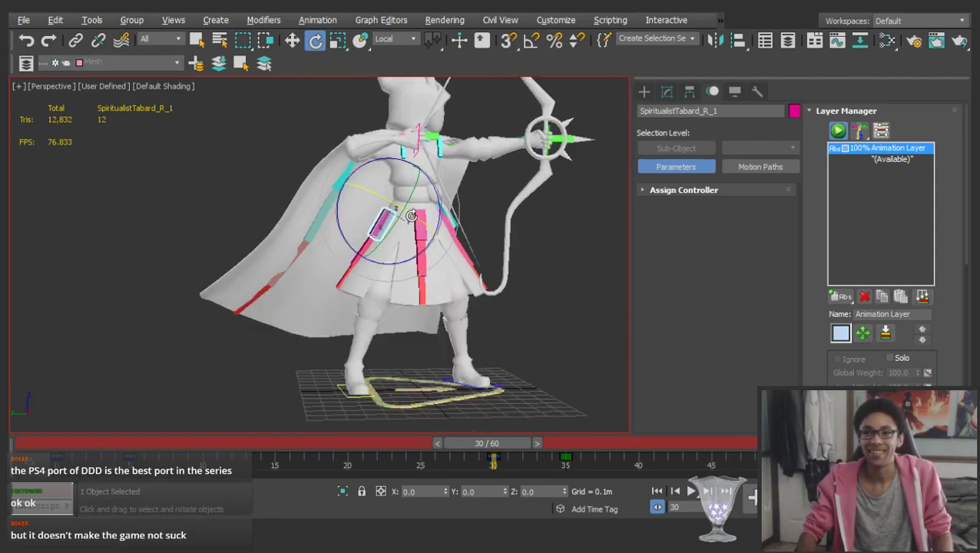
Inspect the skirt and cape from several angles and scrub from the start to frame 29 to review the motion
alt+middle_drag(439, 167, 256, 224)
scroll(292, 220, up, 4)
alt+middle_drag(420, 247, 521, 250)
scroll(521, 250, down, 3)
alt+middle_drag(399, 207, 470, 203)
scroll(338, 180, down, 4)
middle_drag(334, 178, 371, 207)
click(184, 346)
drag(64, 444, 469, 359)
key(e)
alt+middle_drag(411, 265, 400, 246)
Move the pelvis, both hand controls and the green bone by the drawing hand slightly up and toward the bow at frame 29
scroll(274, 250, up, 4)
click(319, 216)
key(z)
click(495, 310)
key(w)
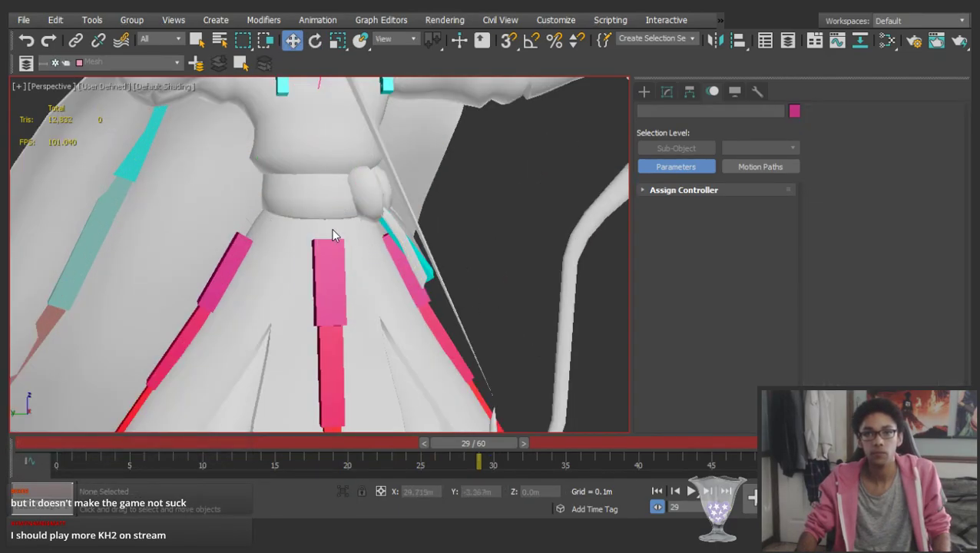
click(307, 250)
scroll(323, 257, down, 5)
scroll(335, 162, up, 5)
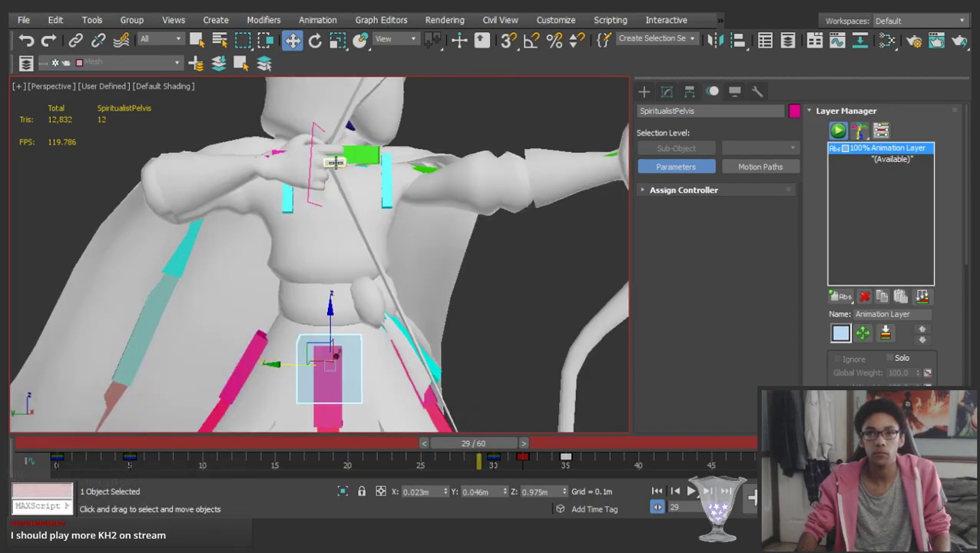
ctrl+click(313, 139)
ctrl+click(364, 157)
scroll(359, 162, down, 5)
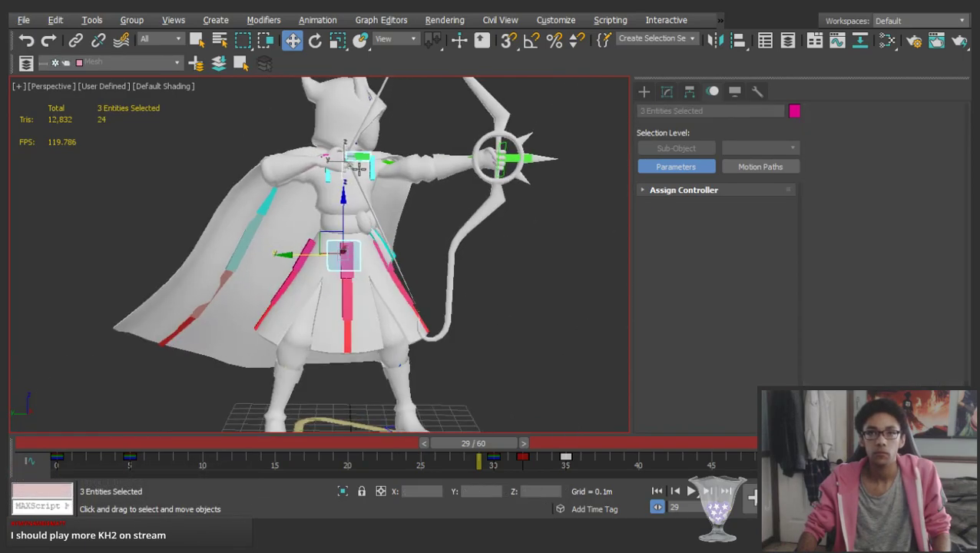
ctrl+click(503, 146)
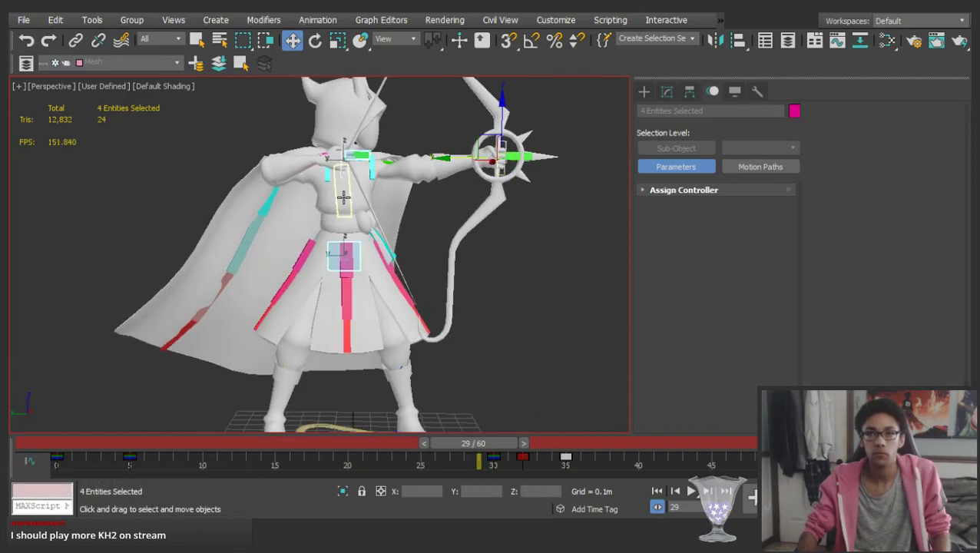
scroll(338, 232, down, 5)
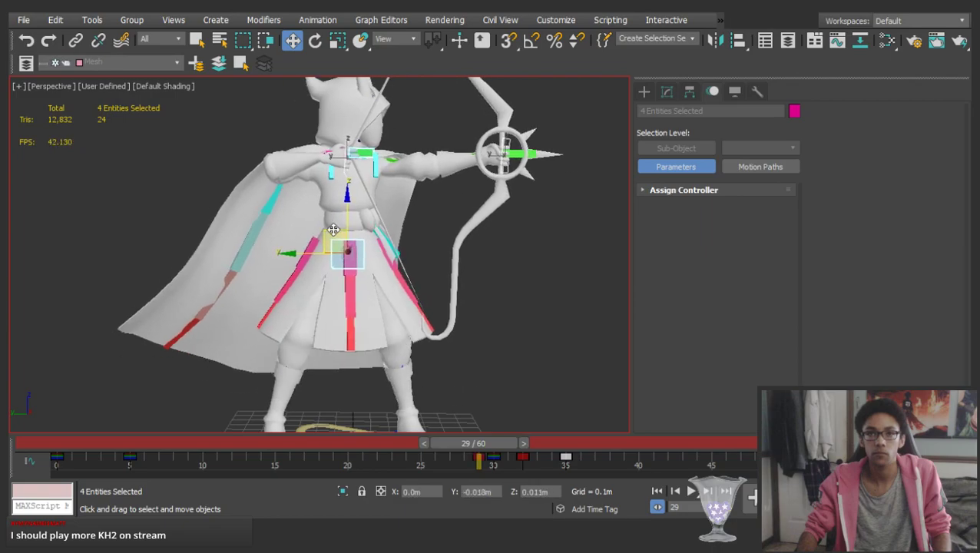
Step between the neighbouring keys around frame 30 and examine the full-draw pose from the front and side
key(period)
key(comma)
key(period)
scroll(340, 219, up, 3)
scroll(340, 221, down, 3)
alt+middle_drag(332, 204, 255, 243)
click(257, 242)
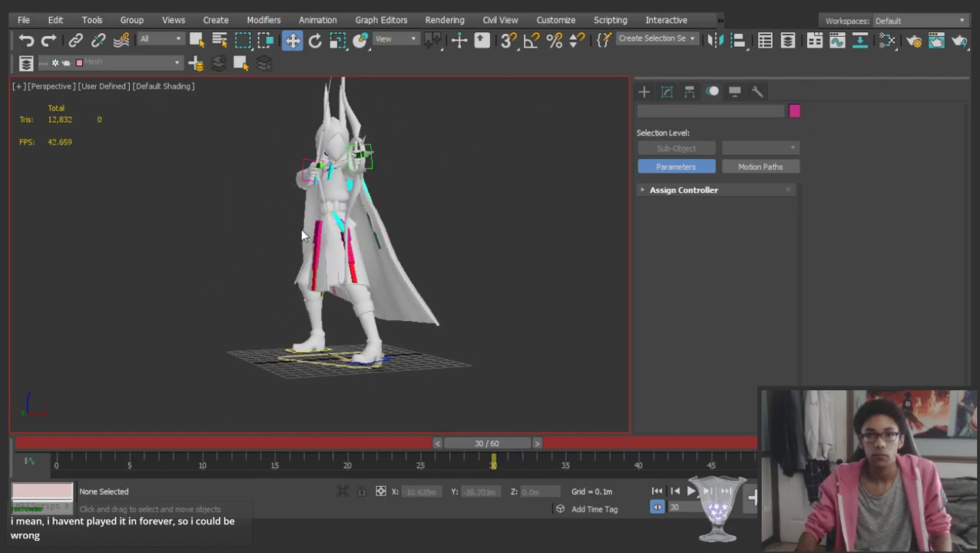
Examine the drawn-bow pose from the front and check the whole rig's keys while scrubbing around frames 29 to 31
scroll(305, 230, up, 4)
click(335, 238)
key(e)
alt+middle_drag(345, 250, 416, 271)
drag(503, 450, 476, 458)
key(ctrl+a)
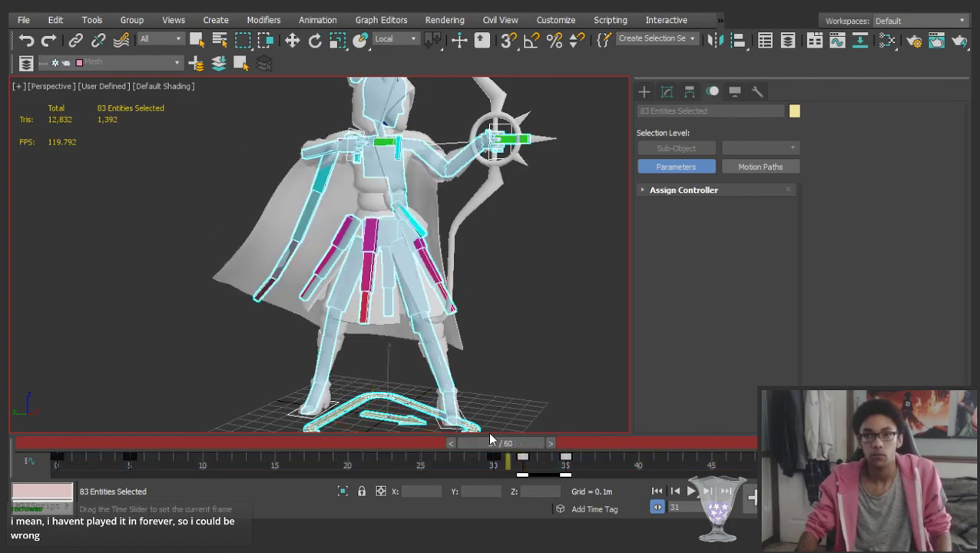
click(603, 264)
key(w)
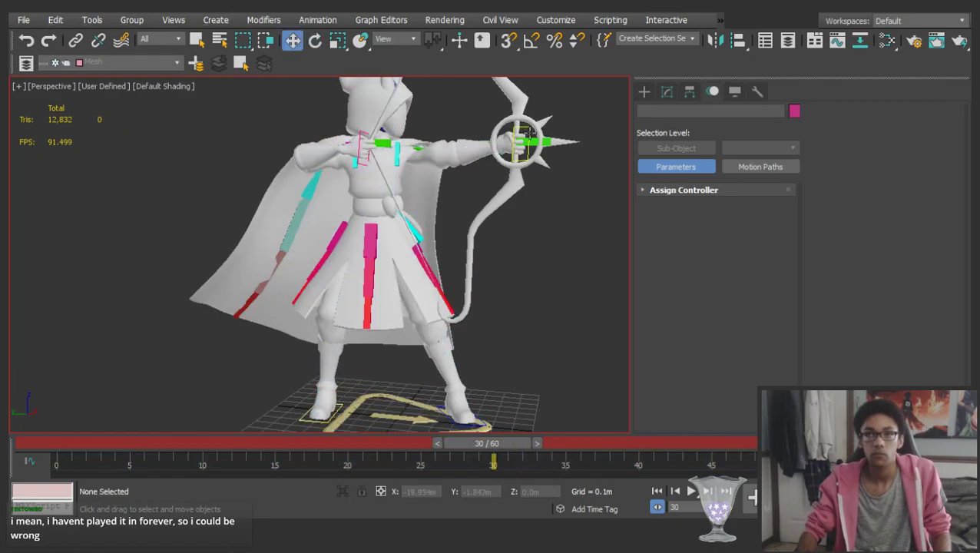
Delete the pelvis keys that follow frame 30, including the one at frame 32
click(513, 137)
drag(498, 443, 608, 470)
click(574, 371)
click(414, 225)
key(Delete)
click(523, 461)
key(Delete)
Shift the pelvis slightly away from the bow along the Y axis at frame 32 and place a copied pelvis key at frame 34
drag(533, 444, 514, 443)
key(w)
drag(339, 236, 340, 236)
alt+middle_drag(340, 239, 322, 246)
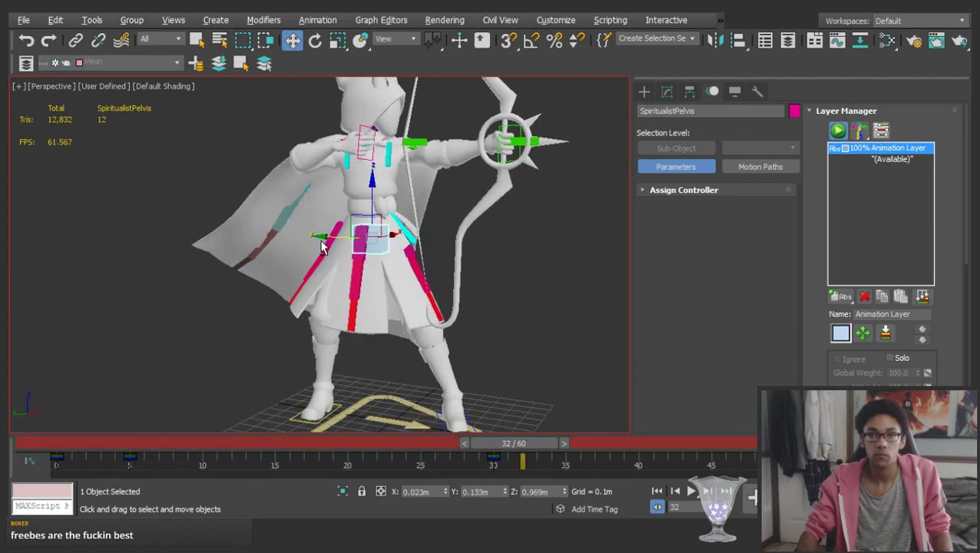
drag(338, 236, 336, 236)
drag(338, 237, 335, 236)
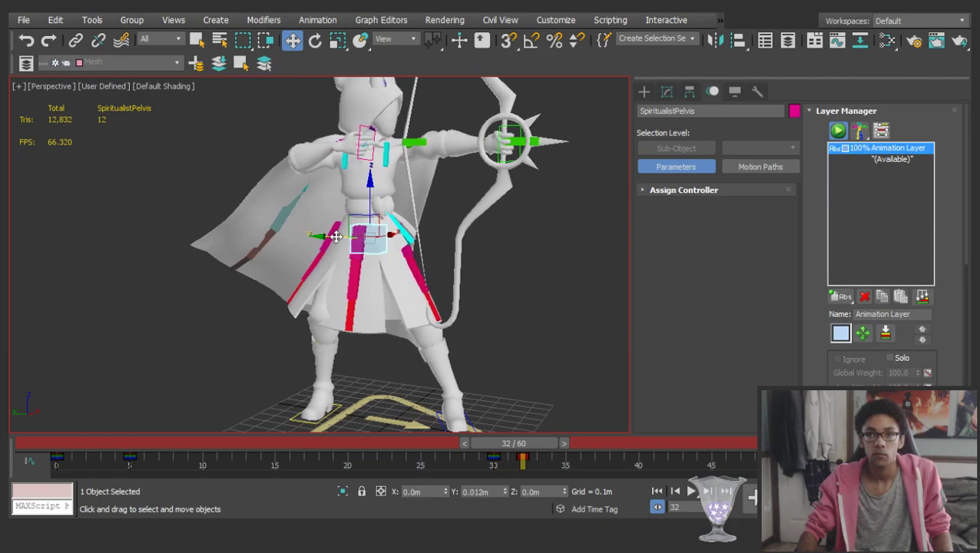
shift+drag(550, 460, 551, 461)
Play the attack from frame 0 and examine the cape, skirt and release motion from behind and from the front
drag(514, 443, 17, 389)
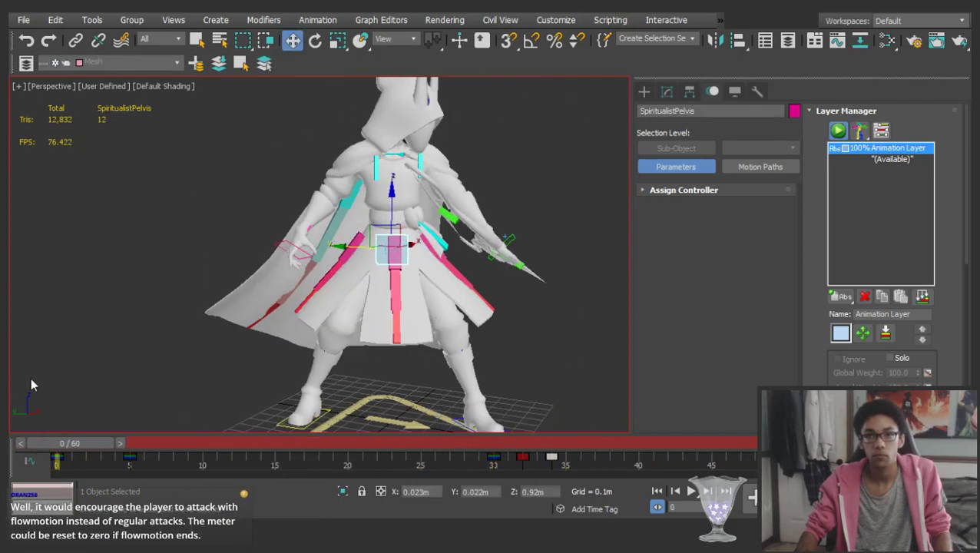
click(558, 362)
key(/)
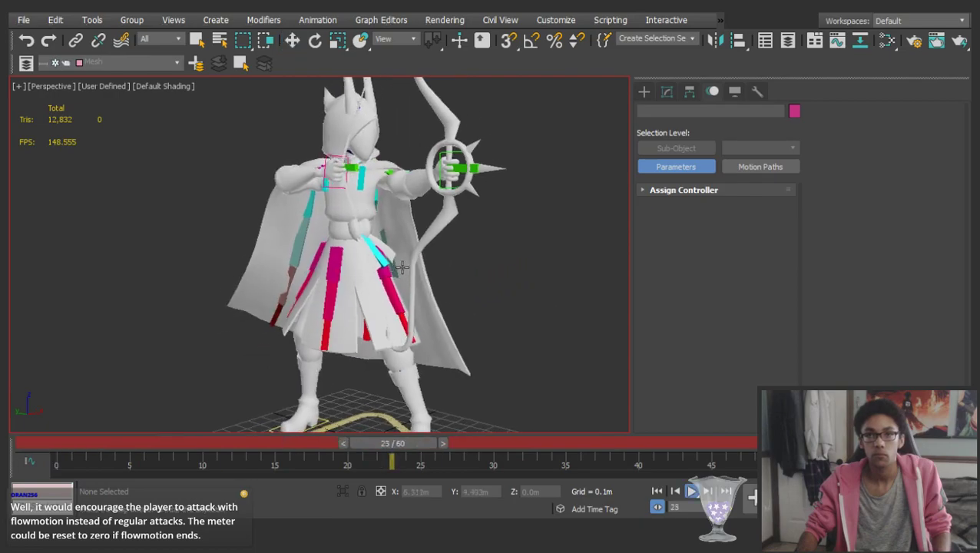
mouse_move(402, 269)
alt+middle_down()
mouse_move(238, 286)
mouse_move(454, 286)
mouse_move(393, 268)
alt+middle_up()
scroll(454, 286, up, 4)
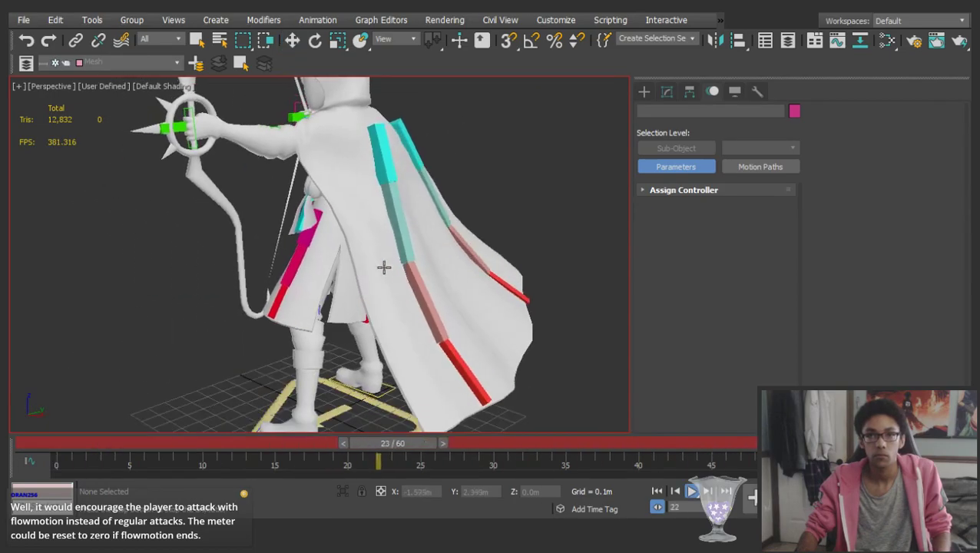
key(ctrl+a)
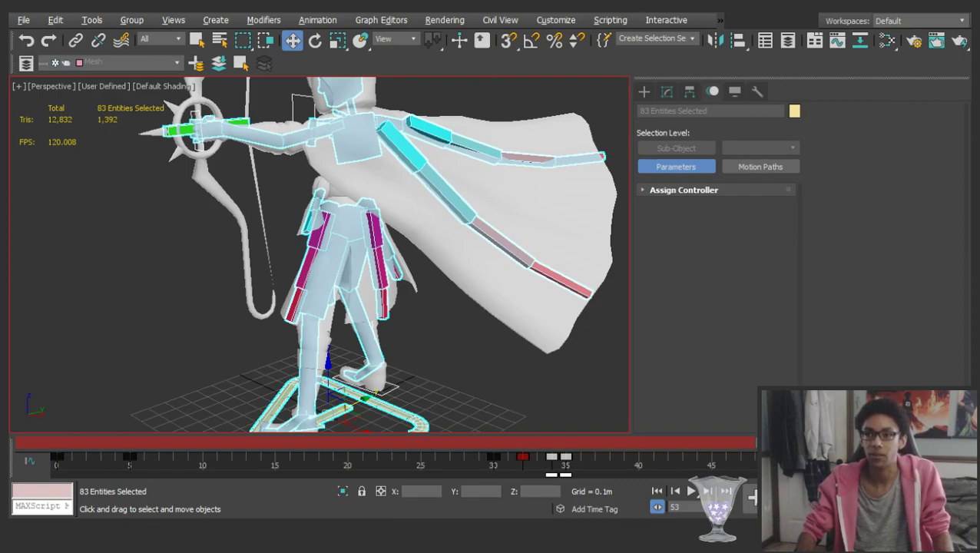
alt+middle_drag(436, 232, 511, 189)
click(569, 296)
Rotate the upper bone of the front tabard strip in the pose after the arrow release
middle_drag(567, 261, 461, 273)
scroll(453, 265, up, 3)
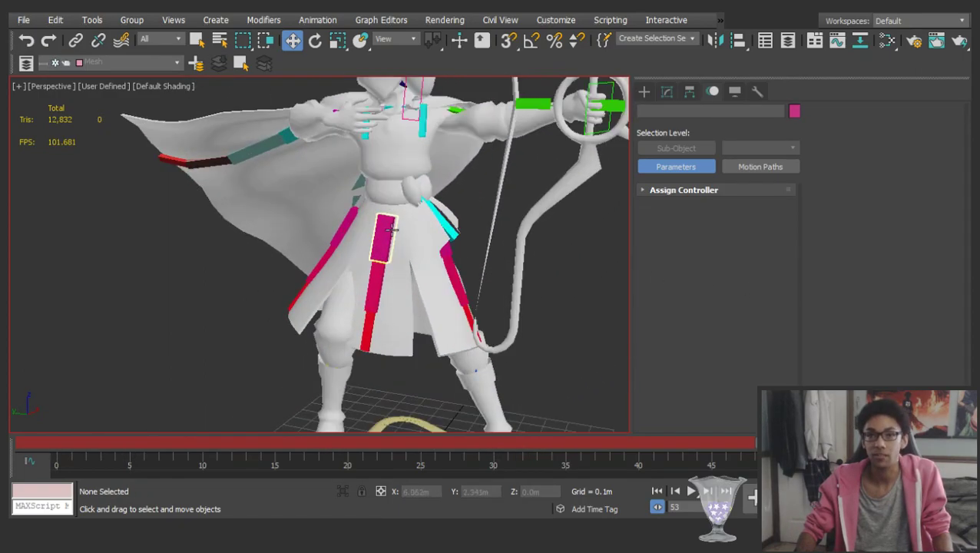
click(392, 228)
key(e)
scroll(374, 243, up, 2)
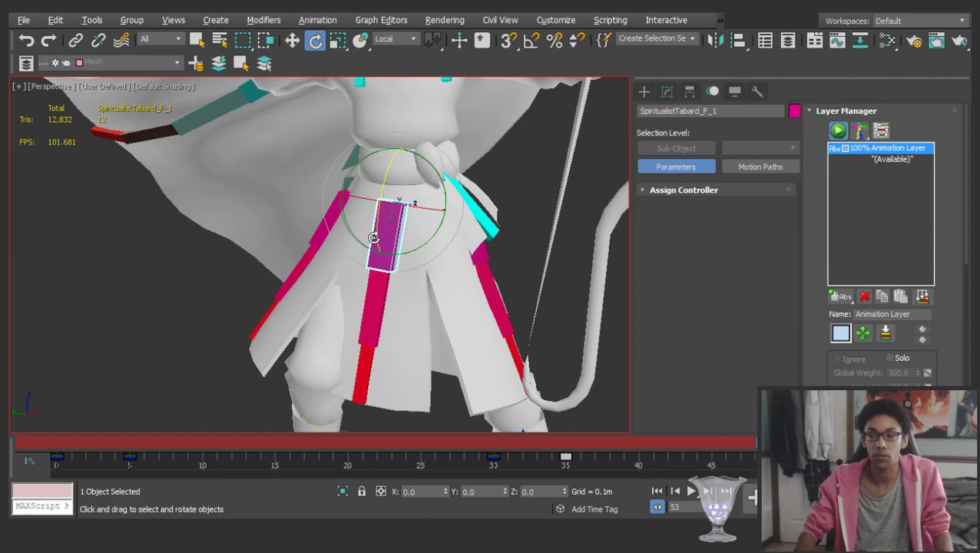
At frame 35, rotate the upper front tabard bone about -6.75 degrees around its local Z axis
alt+middle_drag(373, 238, 381, 240)
mouse_move(570, 445)
mouse_down()
mouse_move(525, 446)
mouse_move(571, 444)
mouse_up()
alt+middle_drag(429, 323, 333, 241)
drag(333, 241, 326, 234)
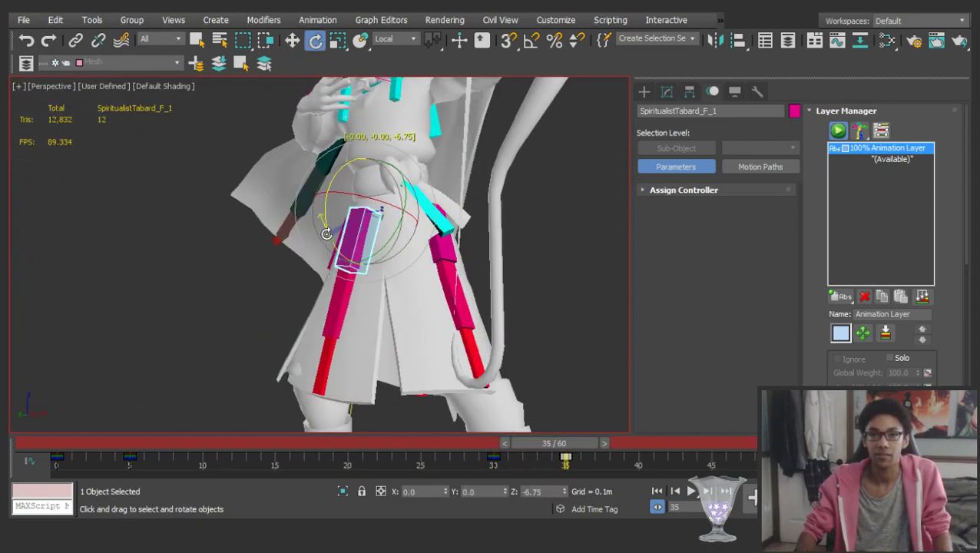
alt+middle_drag(327, 241, 413, 250)
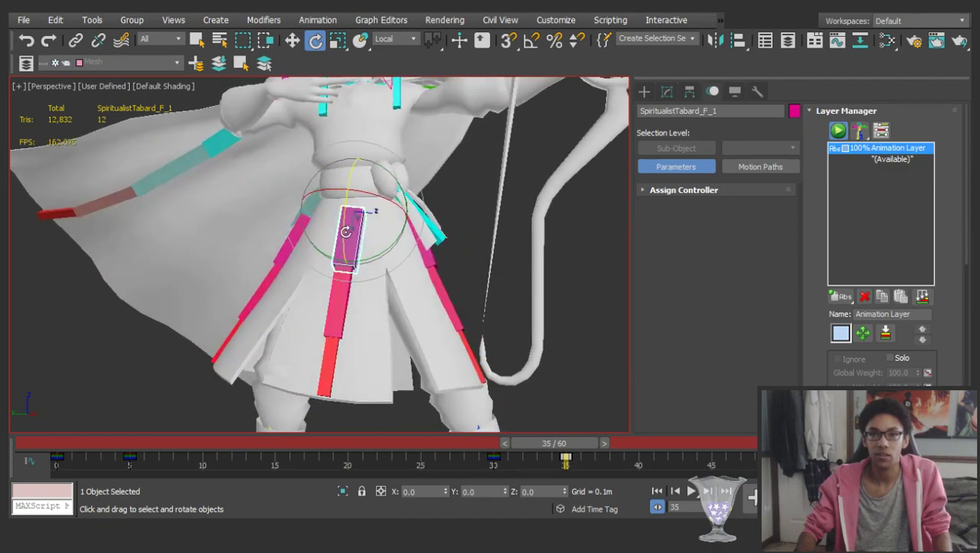
scroll(345, 232, up, 3)
mouse_move(346, 233)
alt+middle_down()
mouse_move(310, 266)
mouse_move(346, 216)
alt+middle_up()
key(F4)
scroll(366, 191, down, 6)
key(F4)
scroll(359, 196, up, 4)
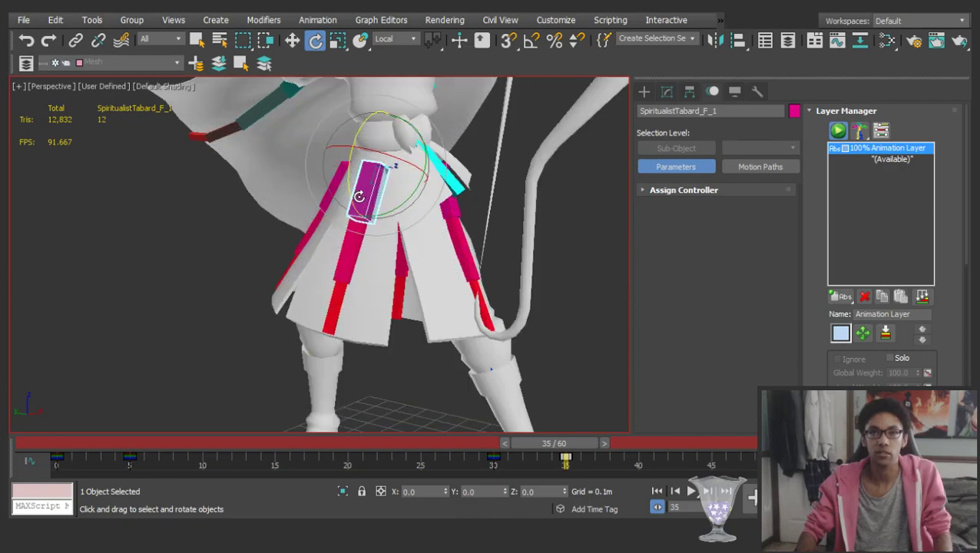
alt+middle_drag(359, 196, 425, 220)
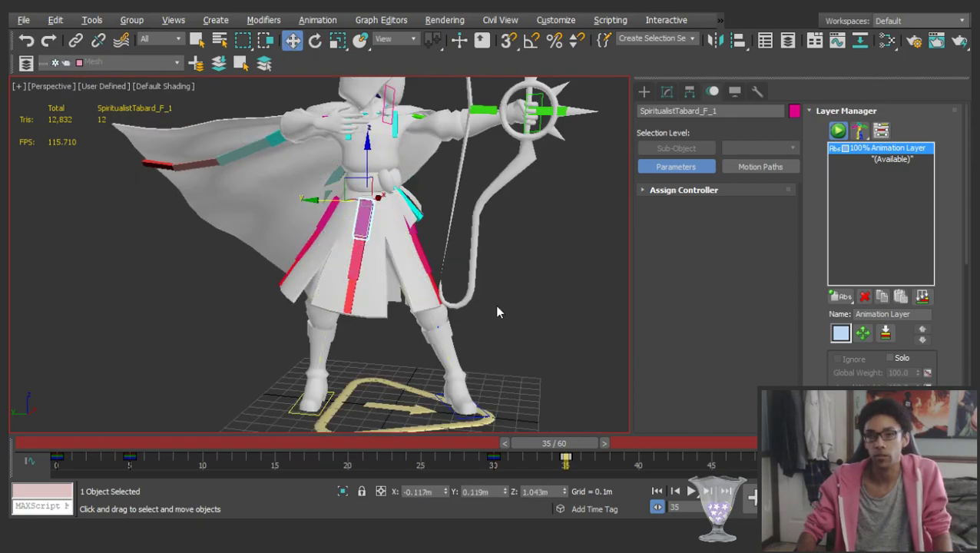
Select the character's upper left tabard bone and rotate it around its local axes to adjust the left flap at frame 35
click(495, 304)
alt+middle_drag(388, 234, 350, 225)
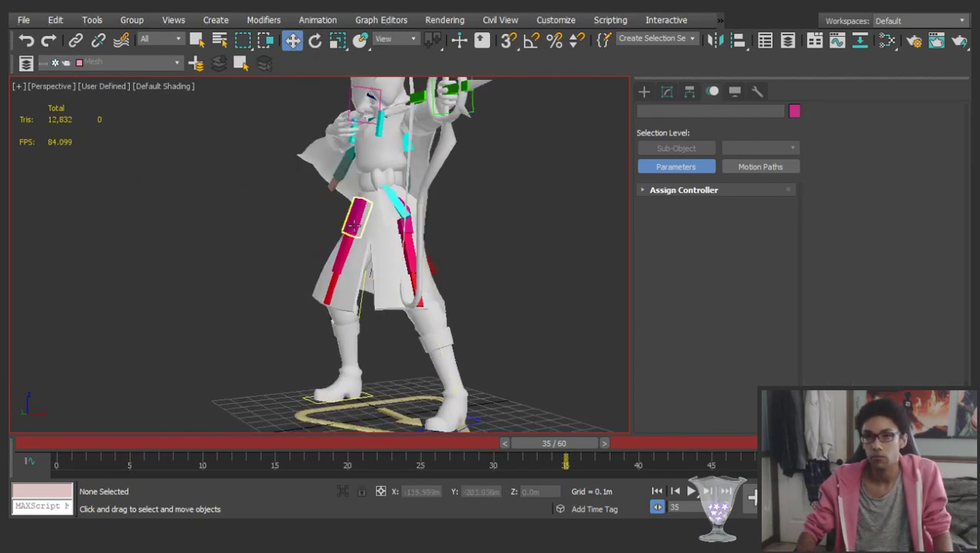
scroll(383, 252, up, 5)
alt+middle_drag(385, 258, 364, 243)
scroll(364, 243, down, 3)
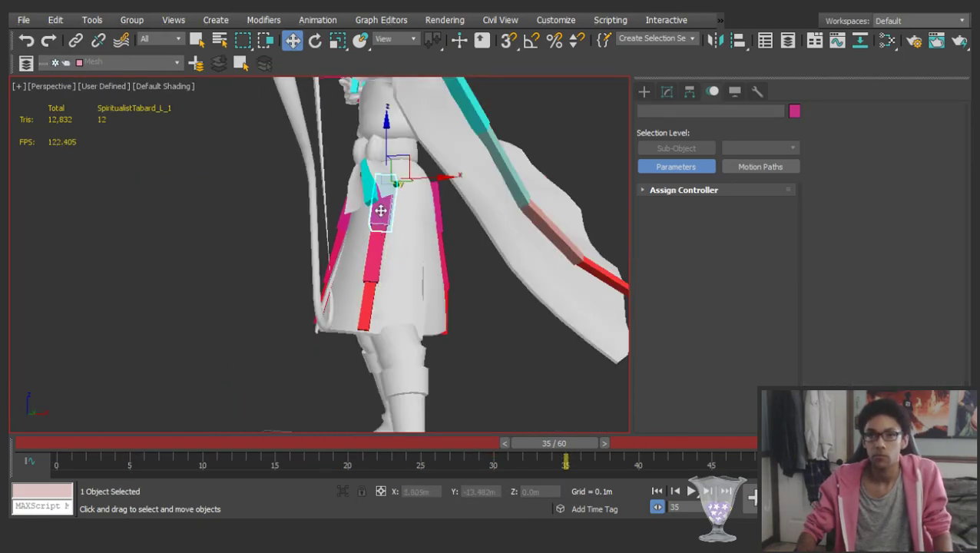
click(380, 210)
alt+middle_drag(380, 211, 351, 249)
key(e)
scroll(378, 211, up, 3)
alt+middle_drag(378, 211, 339, 223)
drag(439, 207, 419, 211)
scroll(420, 210, down, 3)
alt+middle_drag(419, 211, 492, 262)
drag(378, 230, 381, 229)
alt+middle_drag(381, 228, 465, 241)
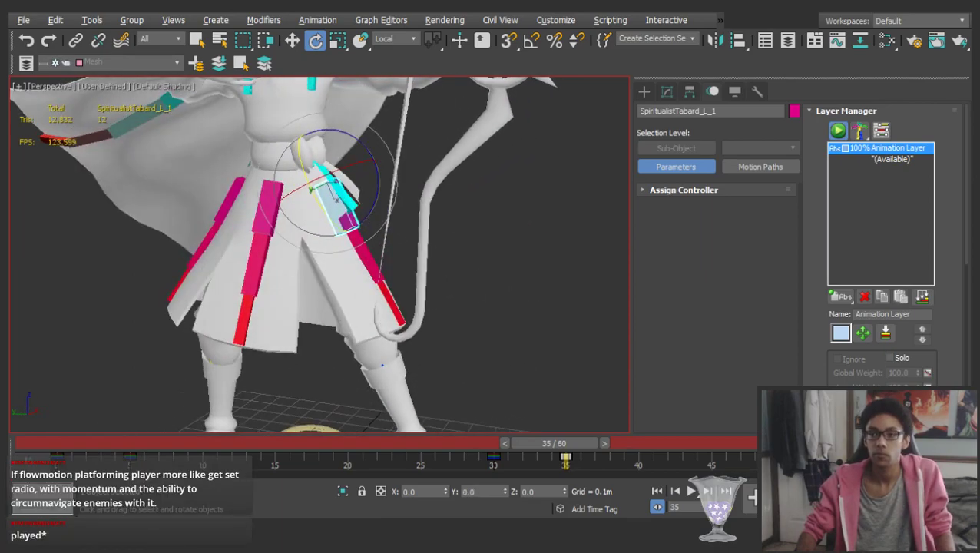
At frame 30, move the left-hand IK target forward to Y about -0.63 m and raise it slightly
scroll(278, 232, down, 3)
middle_drag(278, 232, 333, 261)
key(w)
click(541, 287)
drag(205, 447, 464, 430)
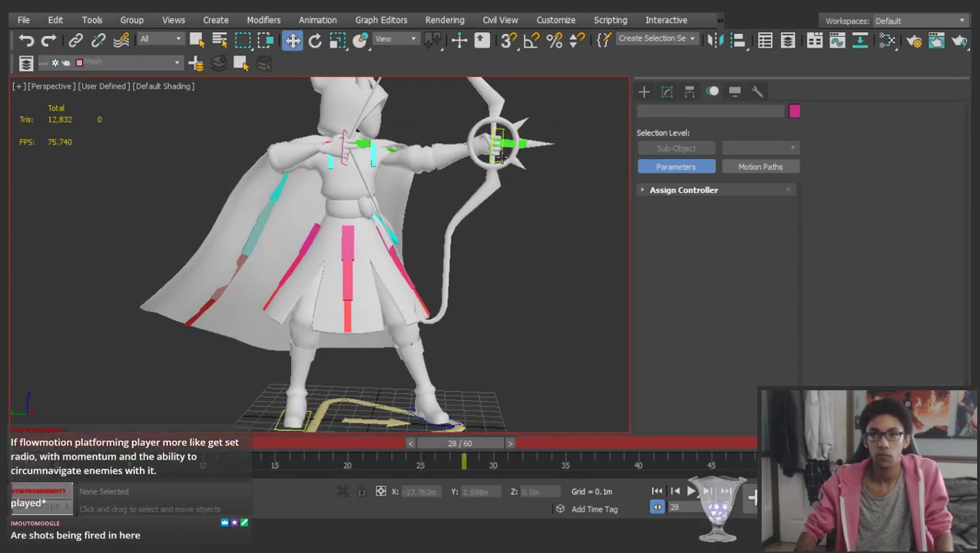
click(499, 158)
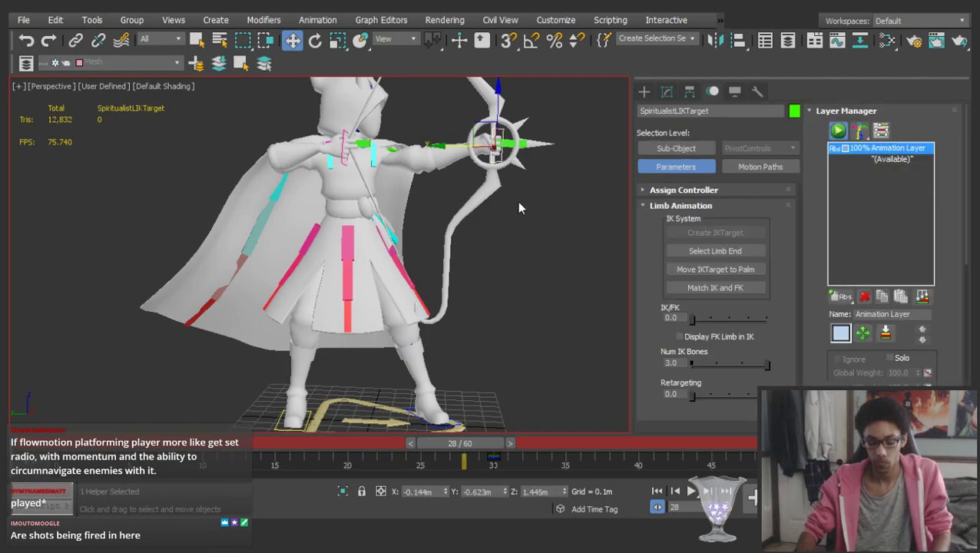
key(comma)
key(period)
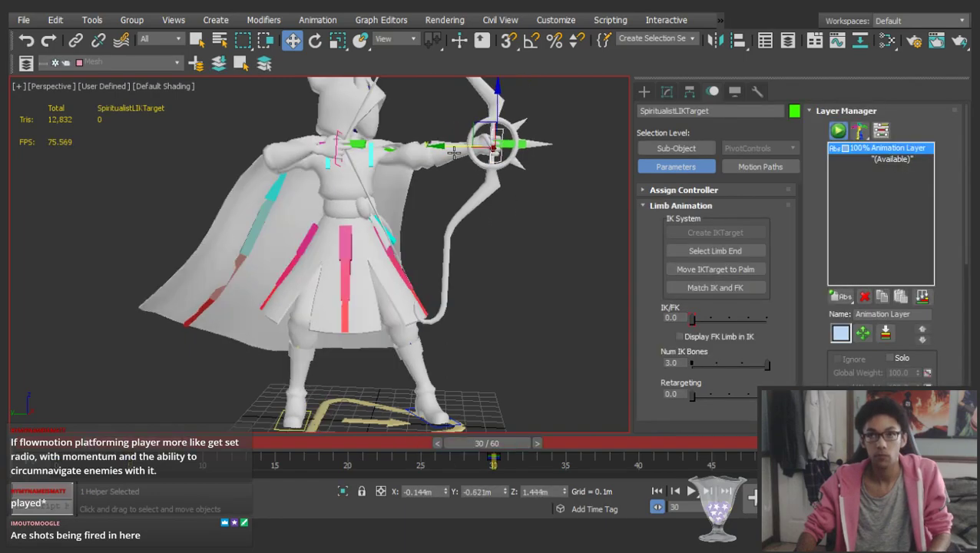
drag(443, 147, 447, 148)
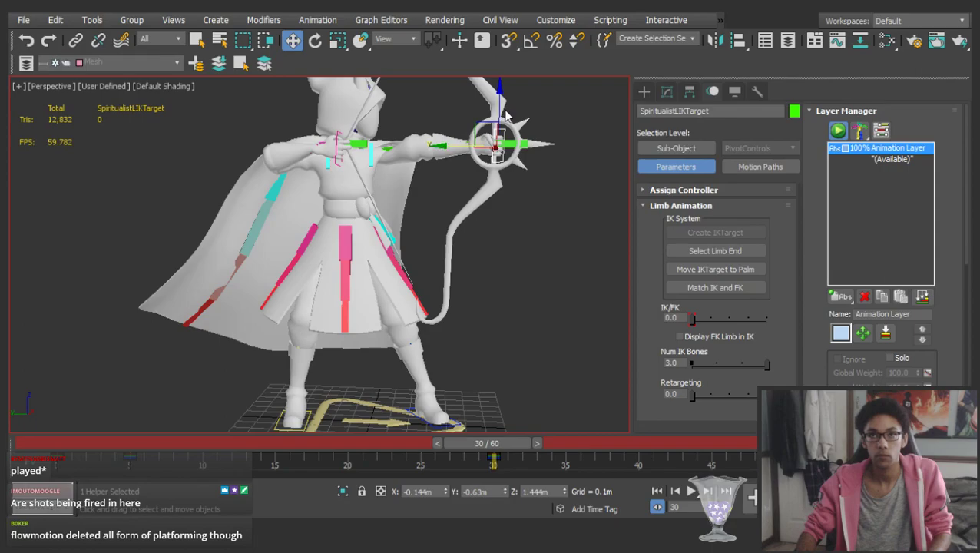
drag(502, 109, 503, 108)
At frame 5, move the left-hand IK target about -0.006 m along Y
key(comma)
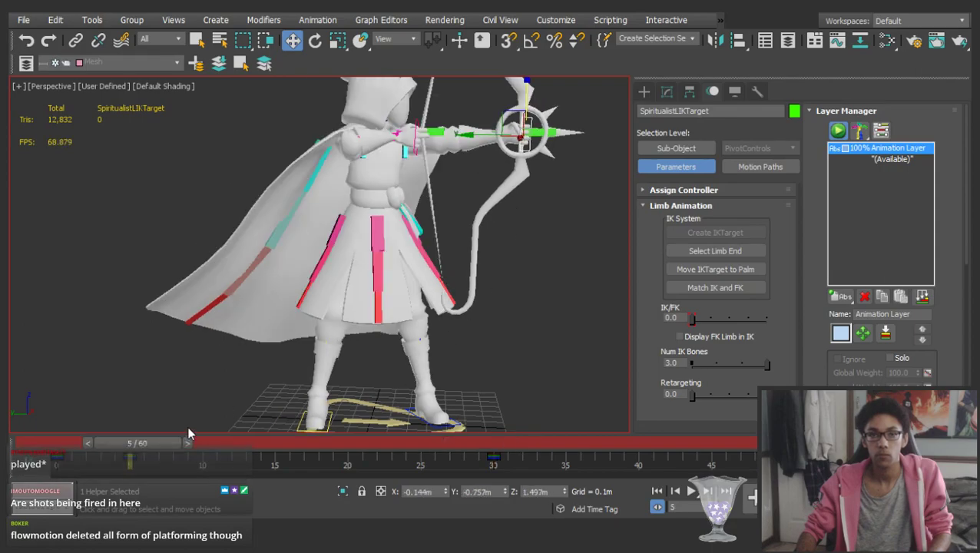
drag(143, 444, 411, 442)
key(comma)
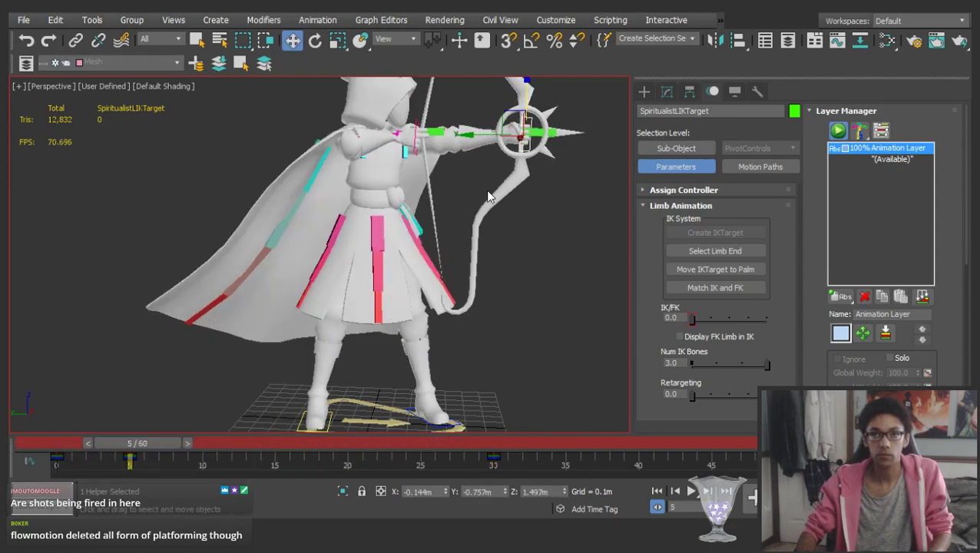
drag(487, 138, 488, 140)
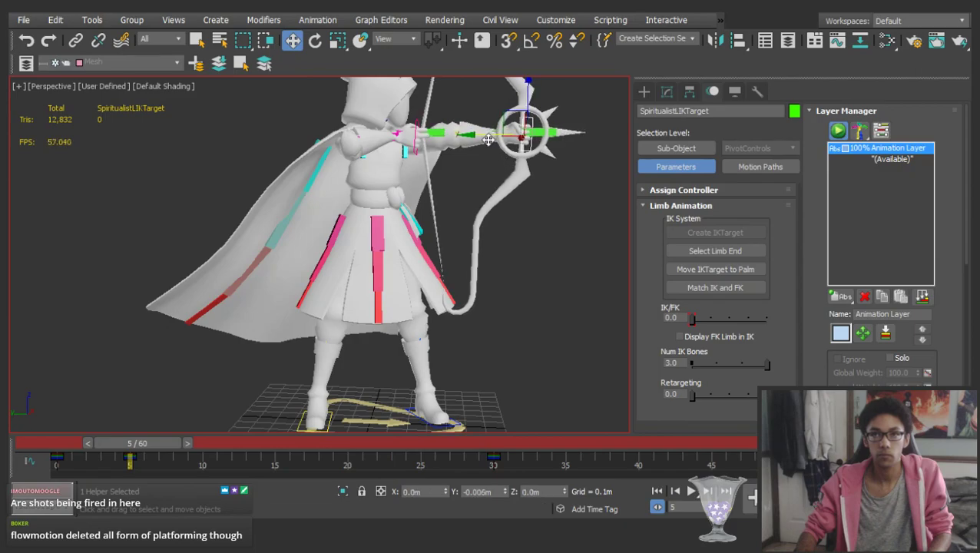
Play the animation from frame 0 to review it, stop playback and return to frame 30 with nothing selected
drag(138, 449, 63, 444)
click(302, 267)
key(slash)
alt+middle_drag(304, 265, 321, 281)
key(slash)
key(ctrl+a)
drag(438, 447, 502, 410)
alt+middle_drag(511, 404, 590, 320)
click(591, 321)
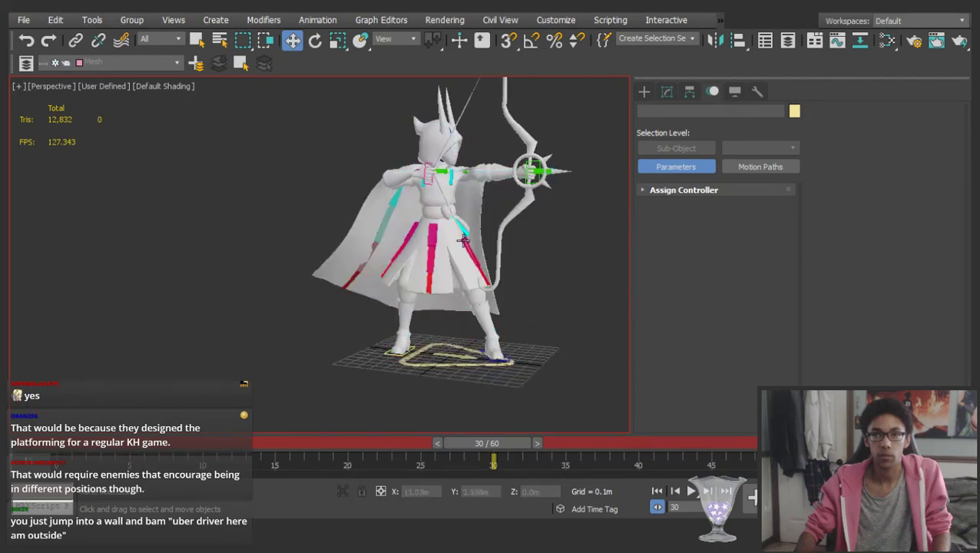
Select the pelvis bone and delete its keys at frames 32 and 34
scroll(415, 219, up, 4)
click(417, 227)
middle_drag(414, 229, 348, 296)
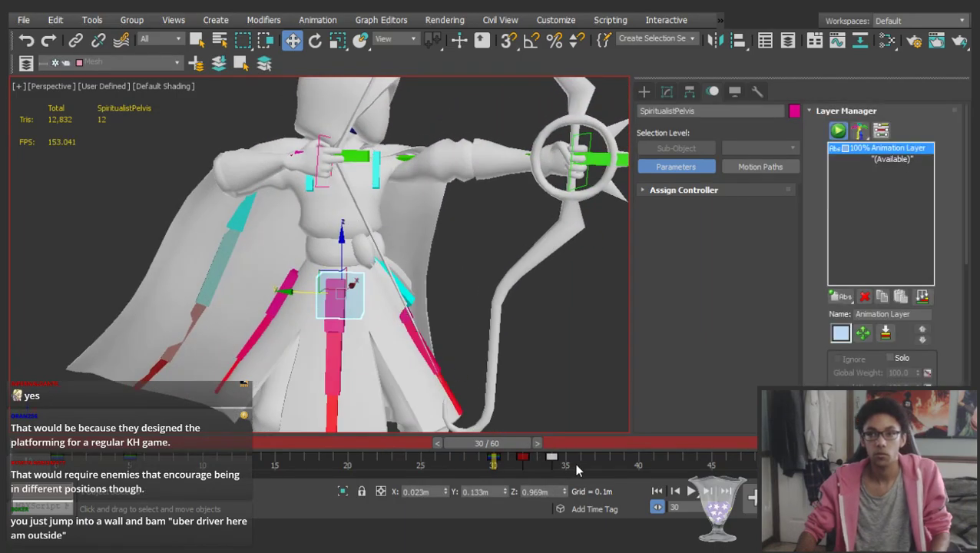
drag(578, 468, 514, 460)
key(Delete)
At frame 30, move the pelvis, both hand IK targets and the green bone at the drawing hand together forward and slightly upward
middle_drag(330, 138, 313, 183)
scroll(309, 184, up, 5)
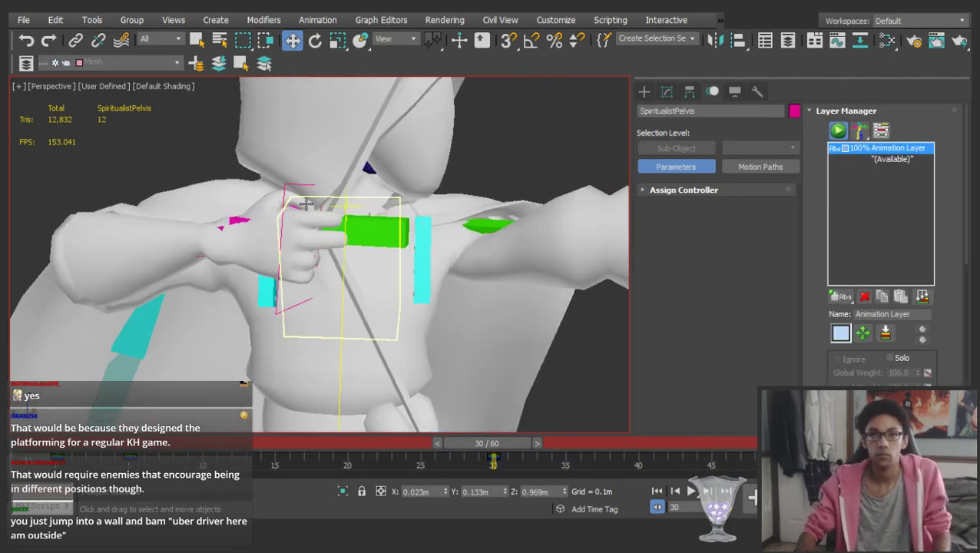
ctrl+click(300, 183)
alt+middle_drag(365, 212, 307, 223)
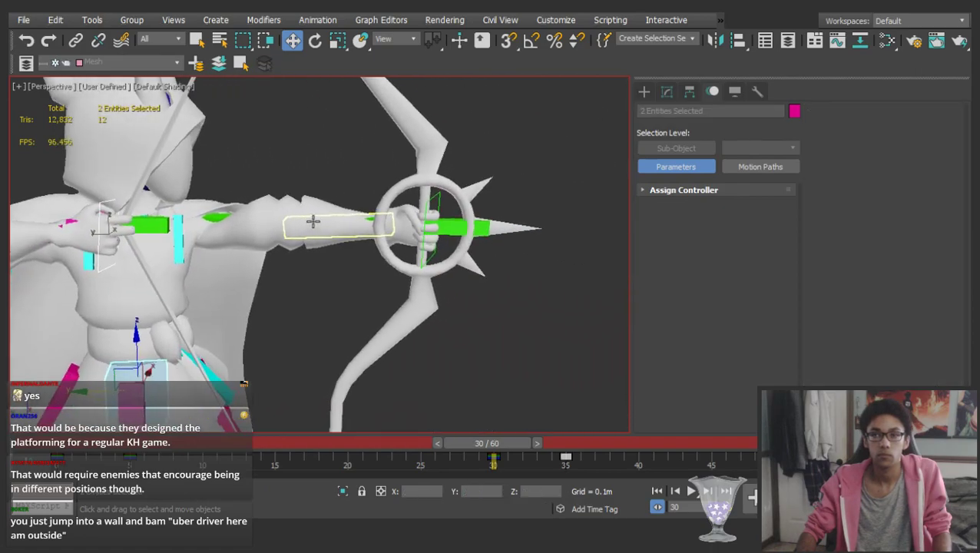
ctrl+click(436, 201)
middle_drag(416, 217, 455, 221)
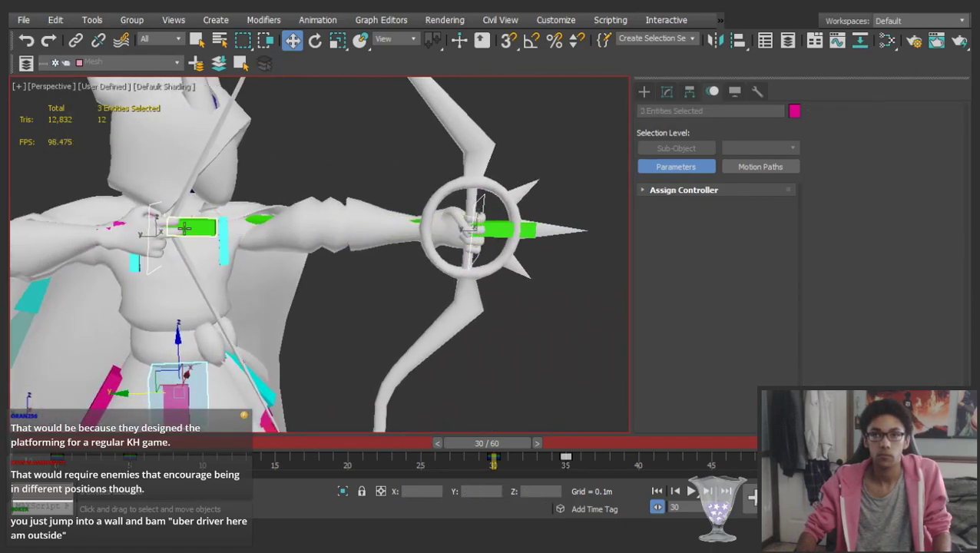
ctrl+click(199, 229)
scroll(199, 229, down, 6)
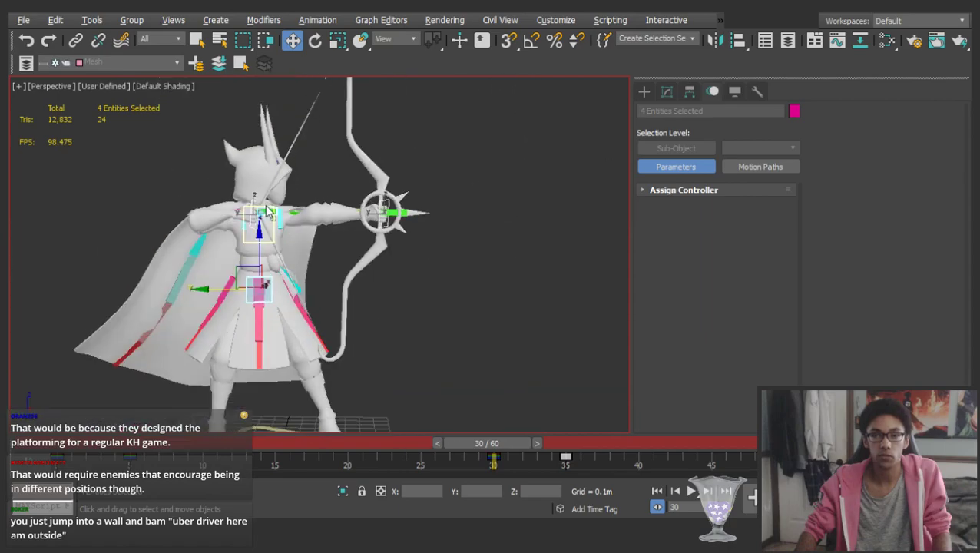
middle_drag(357, 195, 447, 193)
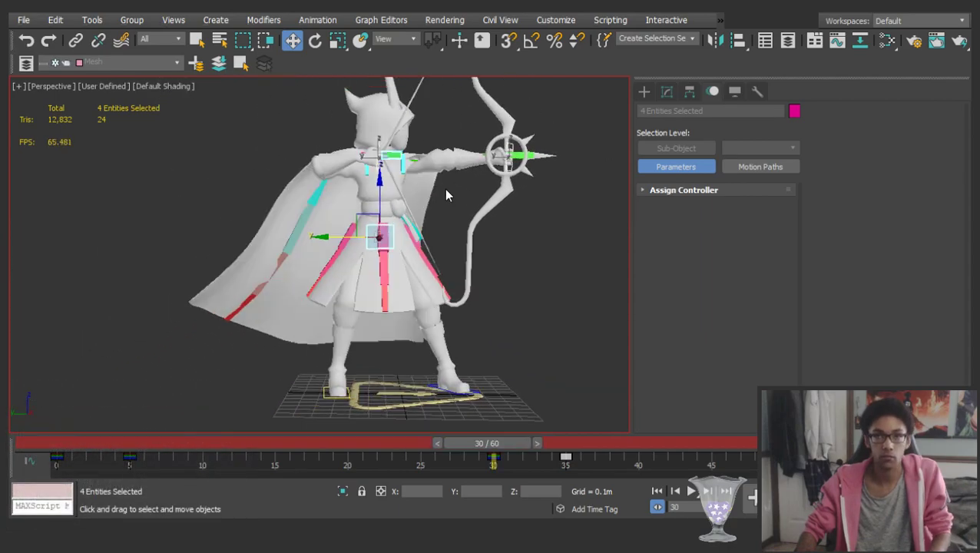
drag(361, 213, 373, 209)
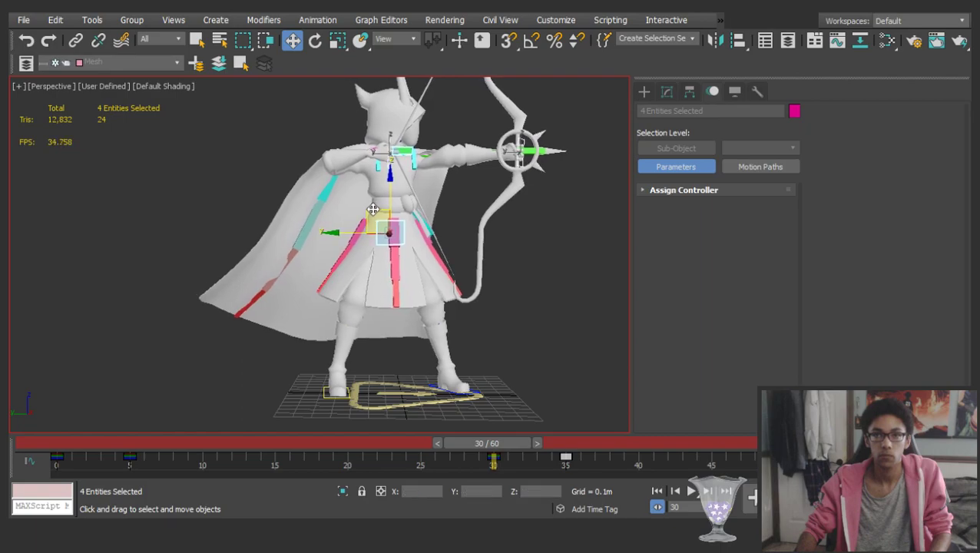
drag(485, 447, 500, 384)
key(w)
click(415, 243)
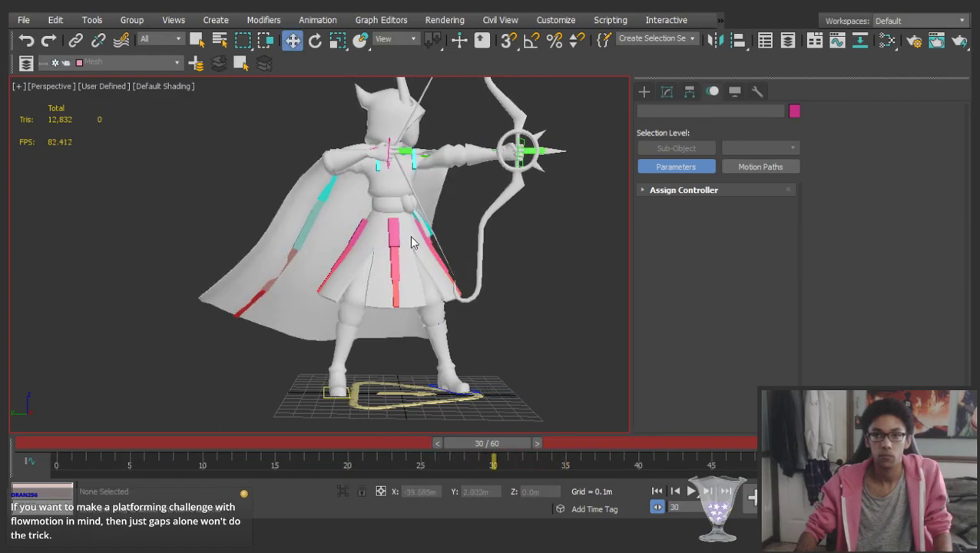
Return to frame 35 and rotate the upper left tabard bone further in local coordinates
click(393, 235)
drag(504, 442, 578, 441)
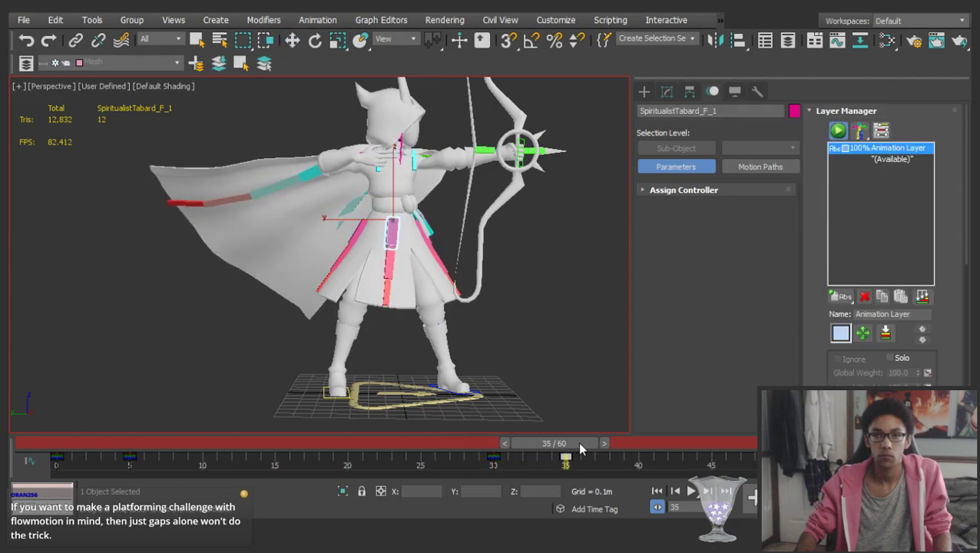
scroll(440, 254, up, 5)
click(439, 250)
scroll(444, 221, down, 5)
scroll(510, 285, up, 3)
key(e)
alt+middle_drag(510, 285, 486, 271)
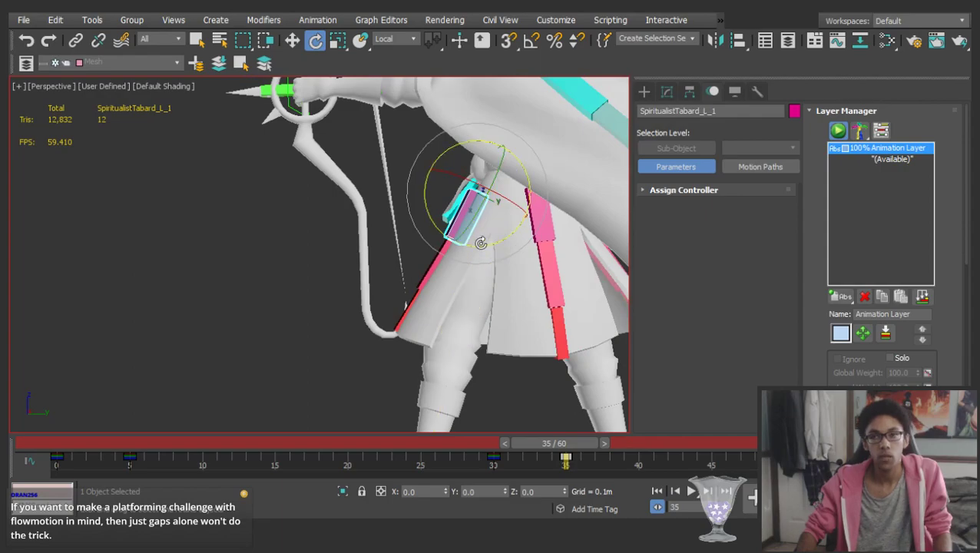
drag(482, 245, 498, 246)
Rotate the upper right tabard bone so the right flap flares up and outward at frame 35
click(542, 302)
click(541, 224)
alt+middle_drag(542, 224, 510, 233)
click(598, 369)
click(545, 216)
click(541, 244)
key(ctrl+z)
drag(535, 239, 492, 239)
scroll(492, 238, down, 8)
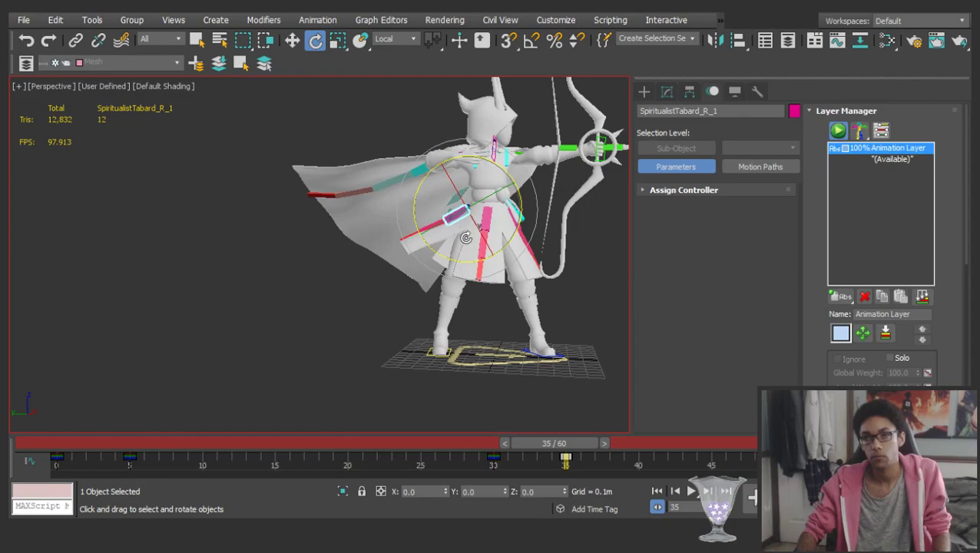
scroll(434, 216, up, 6)
alt+middle_drag(434, 216, 542, 226)
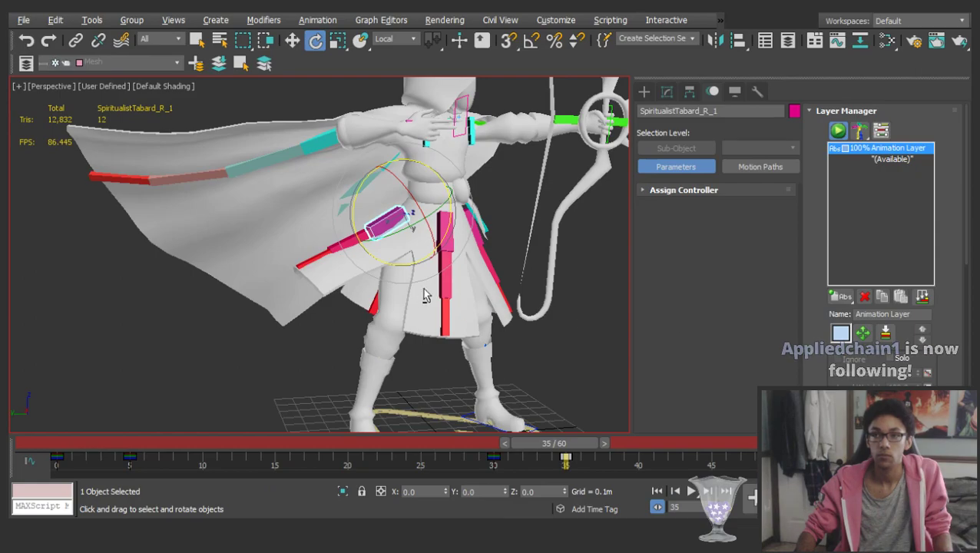
Scrub through the animation and examine the character's pose at frame 5 from a raised angle
scroll(338, 333, down, 3)
drag(38, 441, 130, 417)
key(e)
scroll(417, 221, up, 3)
scroll(417, 221, down, 3)
alt+middle_drag(417, 221, 415, 261)
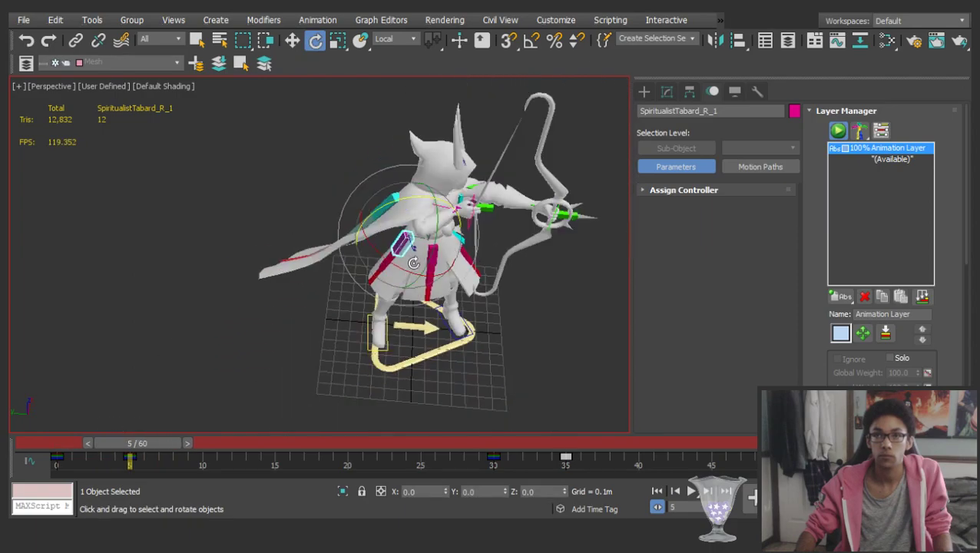
drag(112, 443, 504, 386)
Select the whole rig and move its keys from frame 35 to frame 33
key(e)
key(ctrl+a)
drag(566, 458, 530, 438)
alt+middle_drag(496, 361, 438, 291)
alt+middle_drag(437, 251, 453, 193)
Check the left-hand IK target at frame 32 and advance the whole rig to frame 33
key(w)
click(478, 189)
scroll(478, 189, up, 3)
click(479, 188)
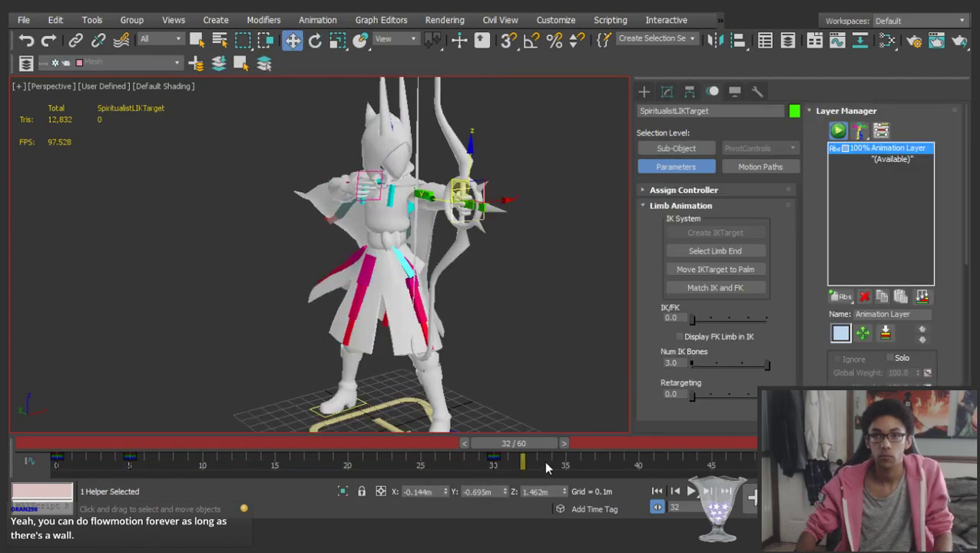
key(ctrl+a)
drag(534, 441, 550, 434)
click(551, 396)
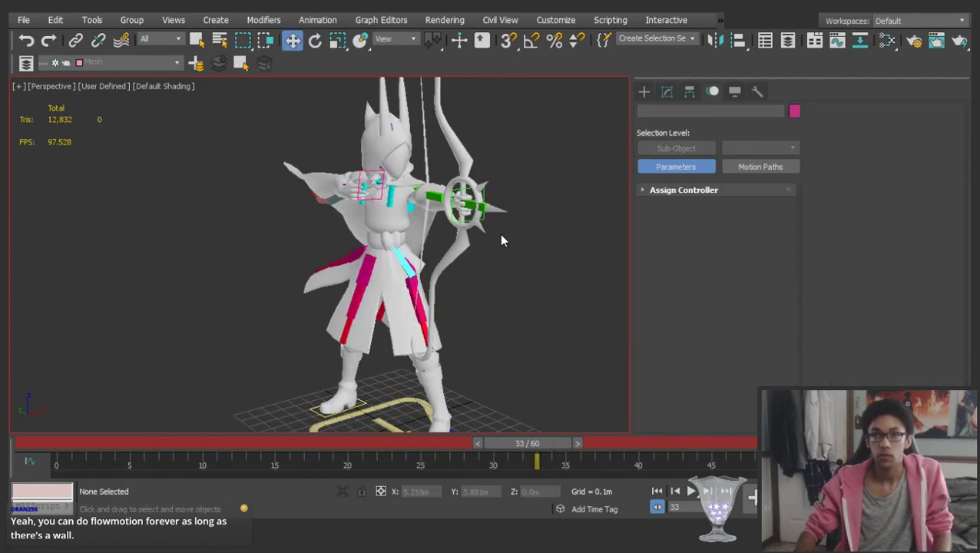
Step between the left-hand IK target's keys and review the bow release from frame 33 onward
scroll(494, 196, up, 3)
click(525, 222)
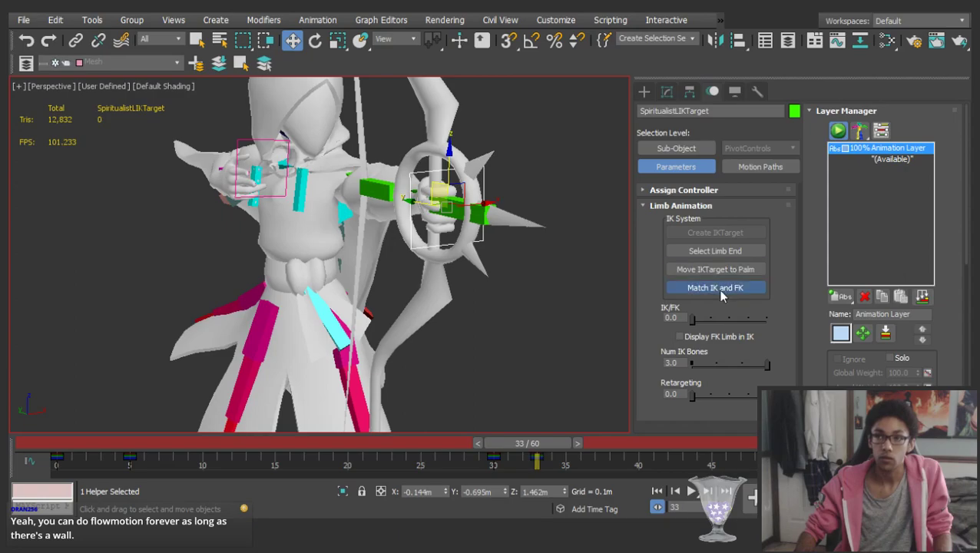
scroll(529, 287, up, 3)
key(comma)
key(period)
middle_drag(336, 243, 432, 278)
click(132, 231)
mouse_move(547, 445)
mouse_down()
mouse_move(535, 444)
mouse_move(556, 446)
mouse_up()
scroll(415, 315, down, 3)
mouse_move(392, 309)
middle_down()
mouse_move(455, 310)
mouse_move(467, 273)
mouse_move(396, 290)
middle_up()
scroll(404, 278, down, 3)
Extend the end of the active time range to frame 71 and inspect the pose at frame 50
key(ctrl+a)
drag(554, 448, 794, 451)
ctrl+alt+right_drag(750, 465, 644, 462)
alt+middle_drag(494, 351, 522, 328)
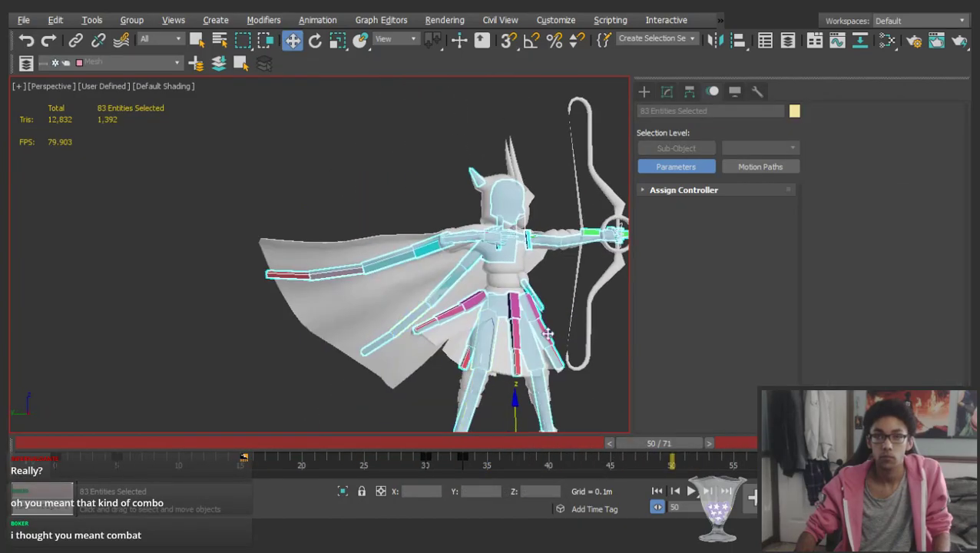
click(610, 350)
scroll(519, 265, up, 4)
alt+middle_drag(492, 275, 451, 263)
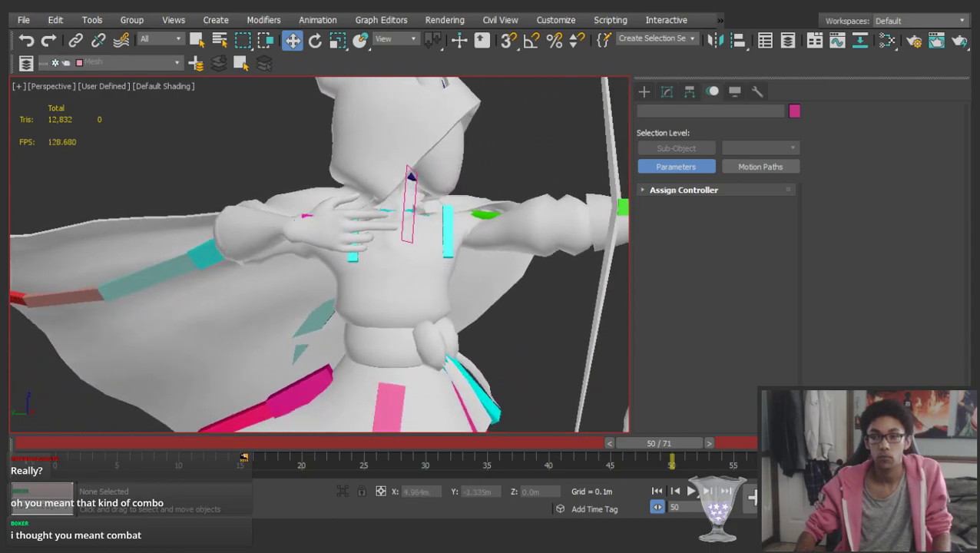
With the whole rig selected, go to the end of the timeline and set the range's end to frame 70
key(ctrl+a)
drag(634, 446, 919, 443)
key(w)
ctrl+alt+right_drag(917, 462, 930, 463)
Select the Spiritualist root helper at the character's feet and display its Clip Manager
scroll(522, 409, down, 4)
middle_drag(522, 409, 484, 265)
click(451, 387)
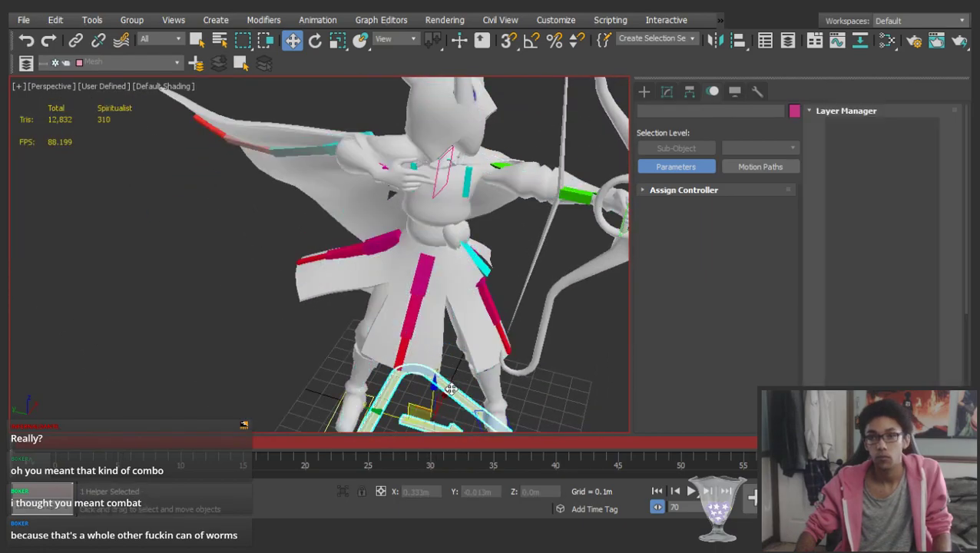
click(878, 110)
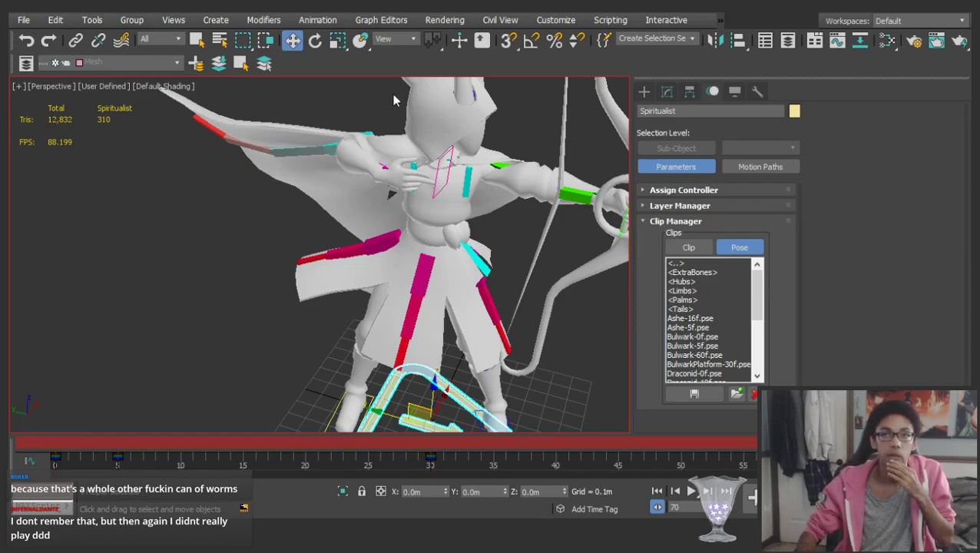
Review the archer's pose through frame 40 from several angles and select the whole rig
scroll(398, 215, down, 5)
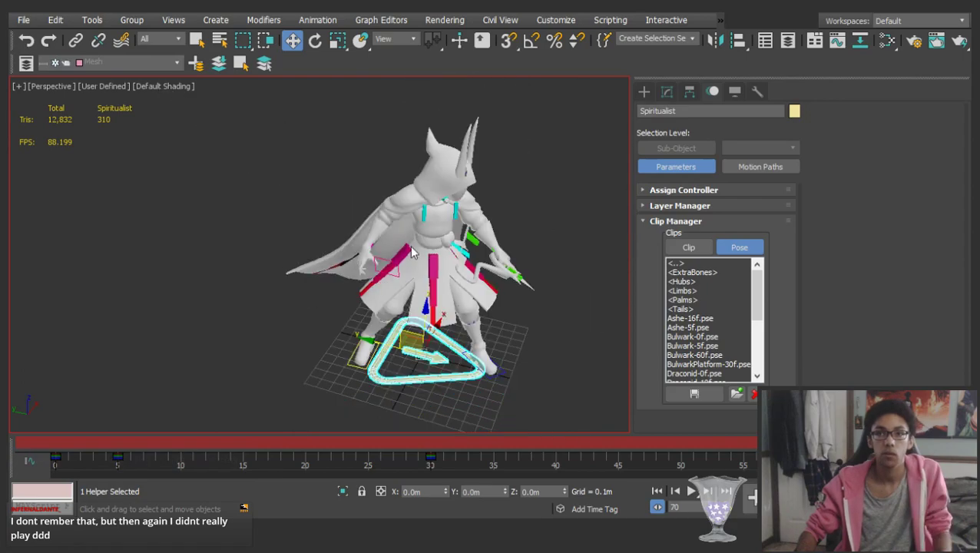
drag(87, 443, 541, 407)
key(w)
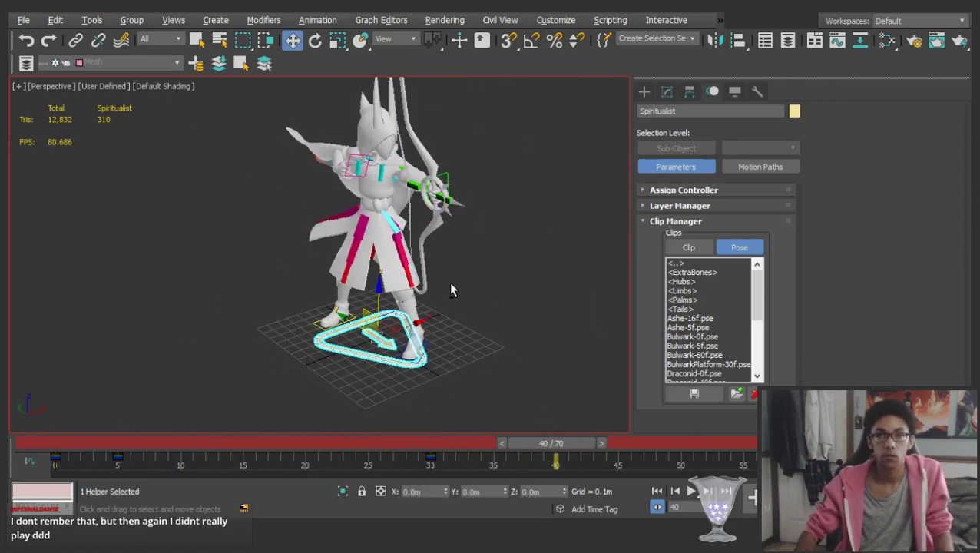
alt+middle_drag(451, 284, 509, 271)
click(448, 214)
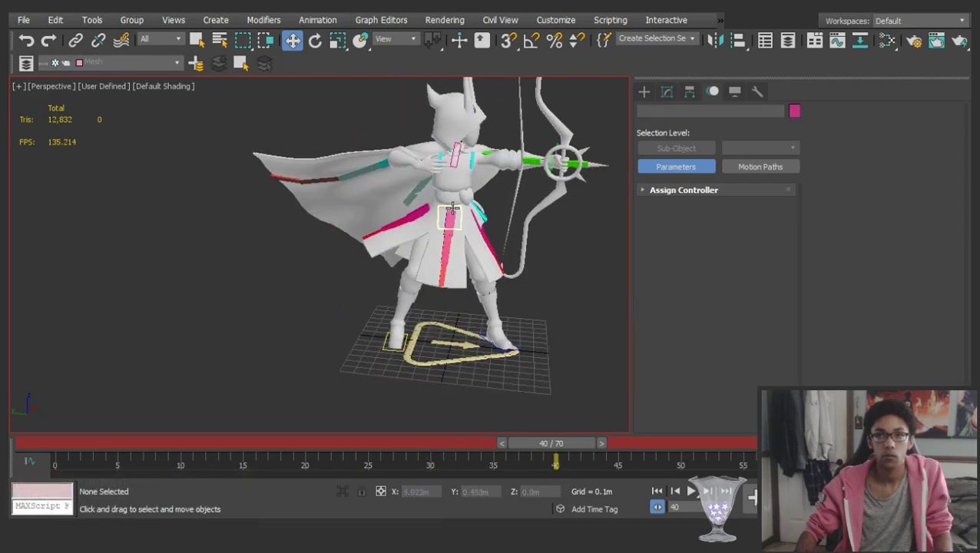
alt+middle_drag(450, 218, 476, 213)
key(ctrl+a)
At frame 33, select the pelvis and nudge its position slightly to key it, reviewing the motion around the bow release
drag(560, 444, 473, 440)
click(457, 224)
scroll(459, 231, up, 3)
alt+middle_drag(459, 231, 412, 191)
mouse_move(412, 191)
mouse_down()
mouse_move(421, 194)
mouse_move(411, 192)
mouse_up()
alt+middle_drag(408, 195, 367, 238)
scroll(399, 284, down, 3)
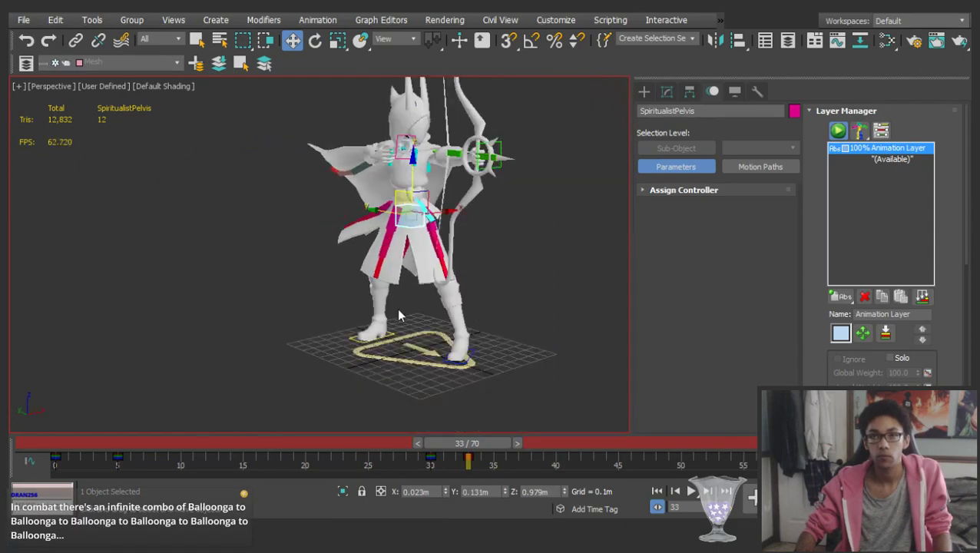
drag(375, 443, 515, 443)
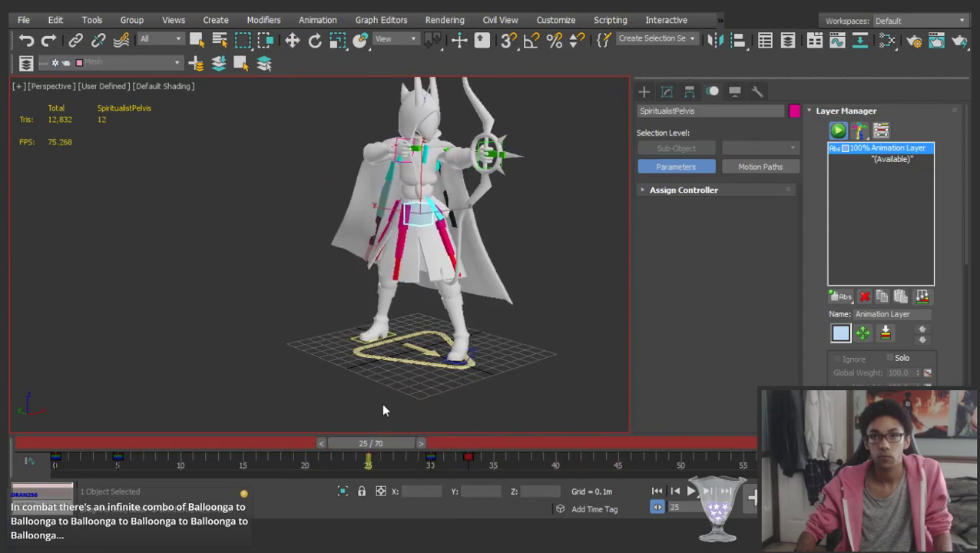
Adjust the pelvis's follow-through motion after its frame 33 key, checking the drift at frames 36 and 38
key(w)
click(466, 443)
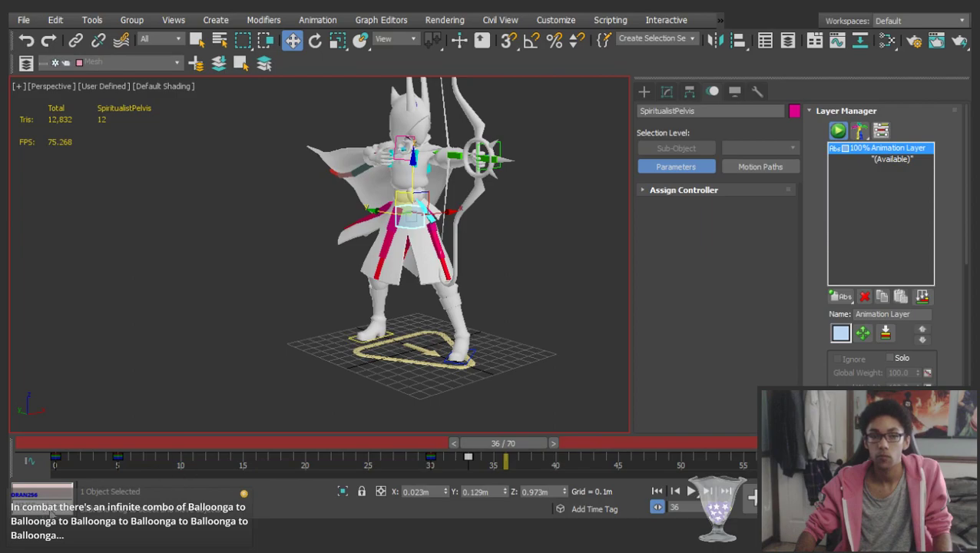
middle_drag(555, 131, 550, 130)
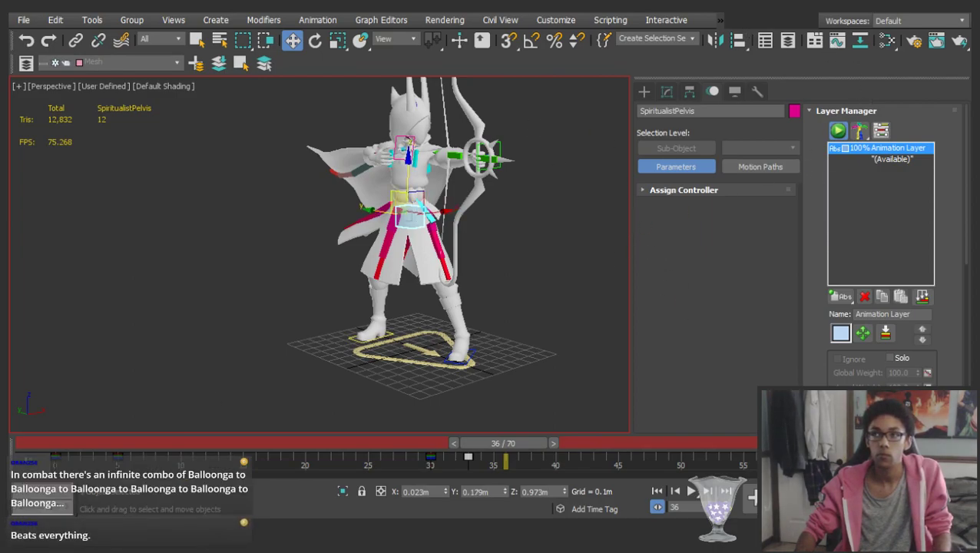
drag(503, 444, 532, 455)
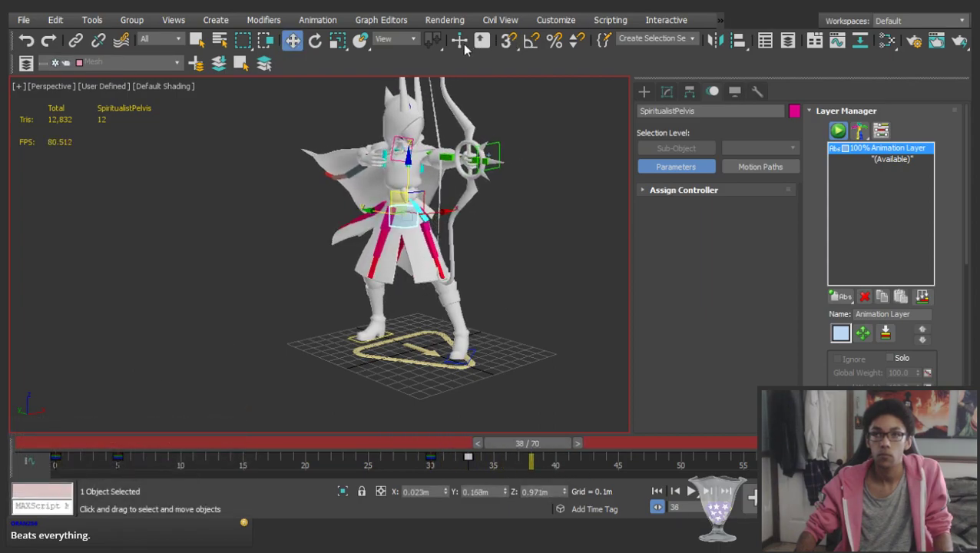
drag(495, 443, 471, 381)
key(w)
alt+middle_drag(427, 252, 510, 258)
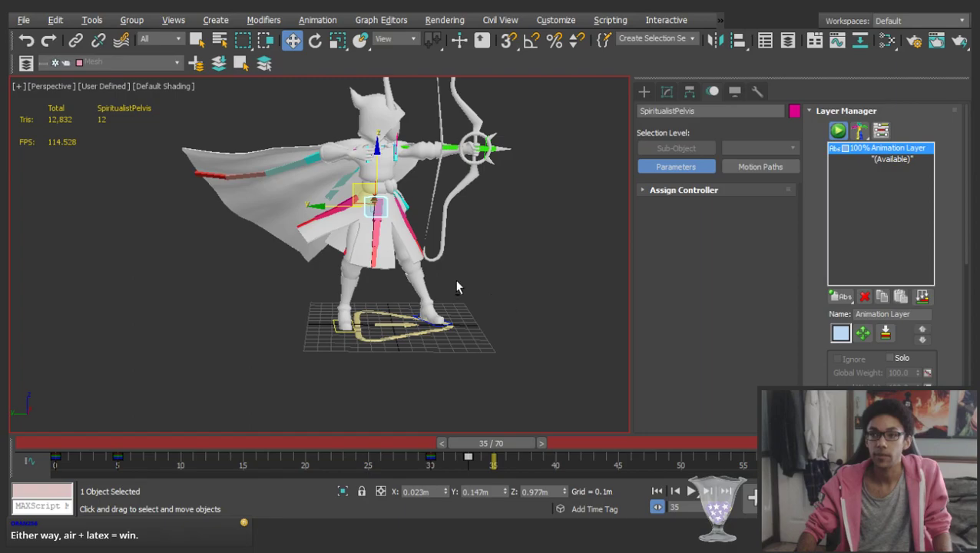
scroll(459, 288, up, 4)
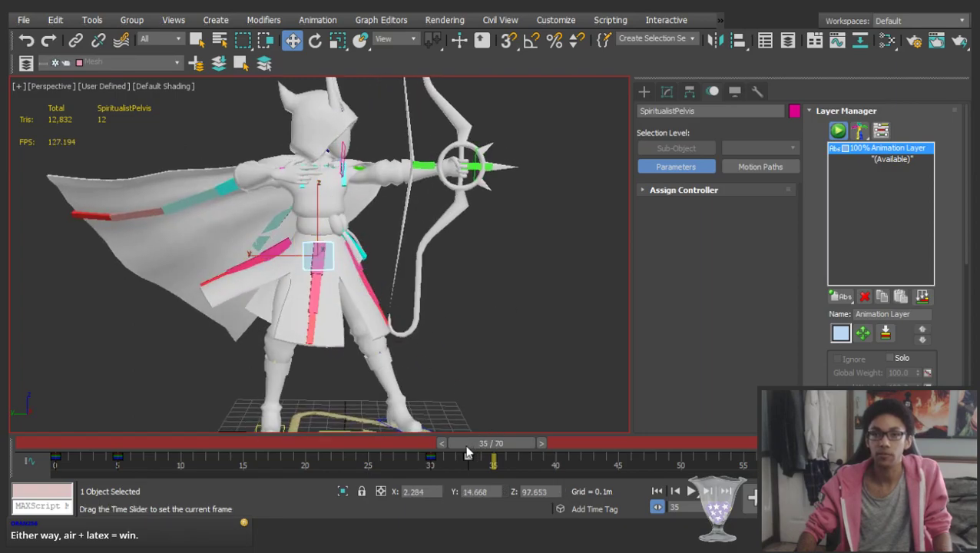
Deselect everything and play the bow shot from the start to examine the pelvis motion
drag(468, 447, 46, 436)
click(100, 323)
key(slash)
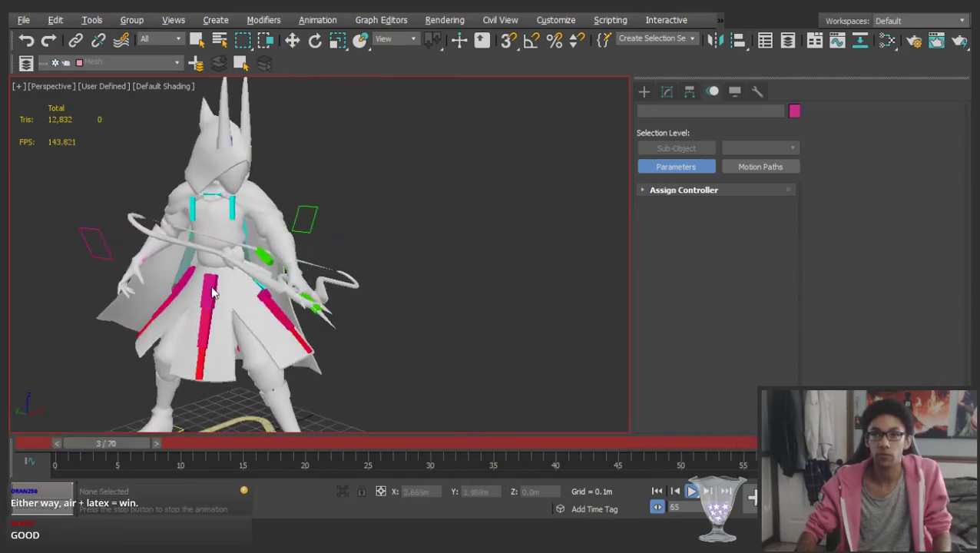
key(slash)
Select the left-hand IK target and compare the bow arm's pose at its frame 5 and frame 30 keys
scroll(291, 208, up, 2)
alt+middle_drag(294, 212, 555, 198)
click(582, 163)
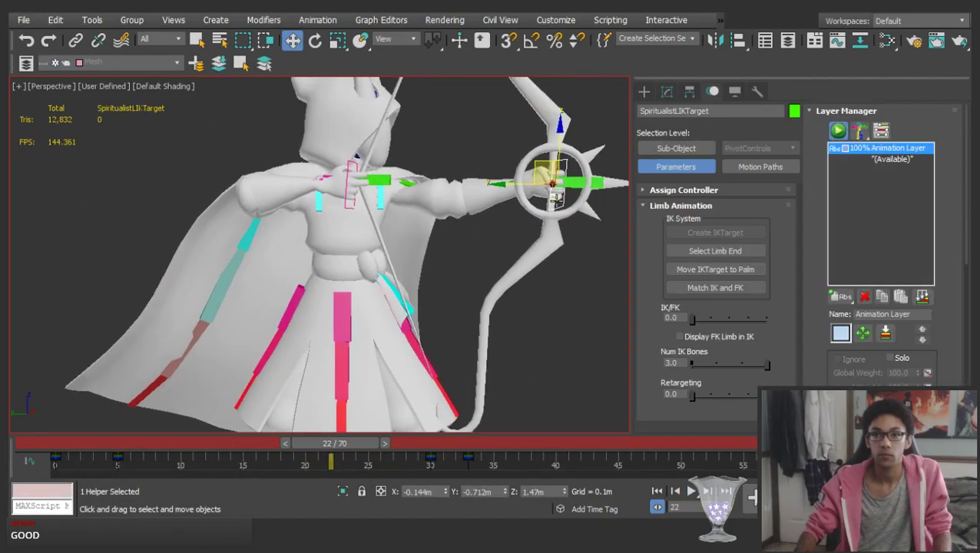
drag(306, 450, 435, 451)
key(comma)
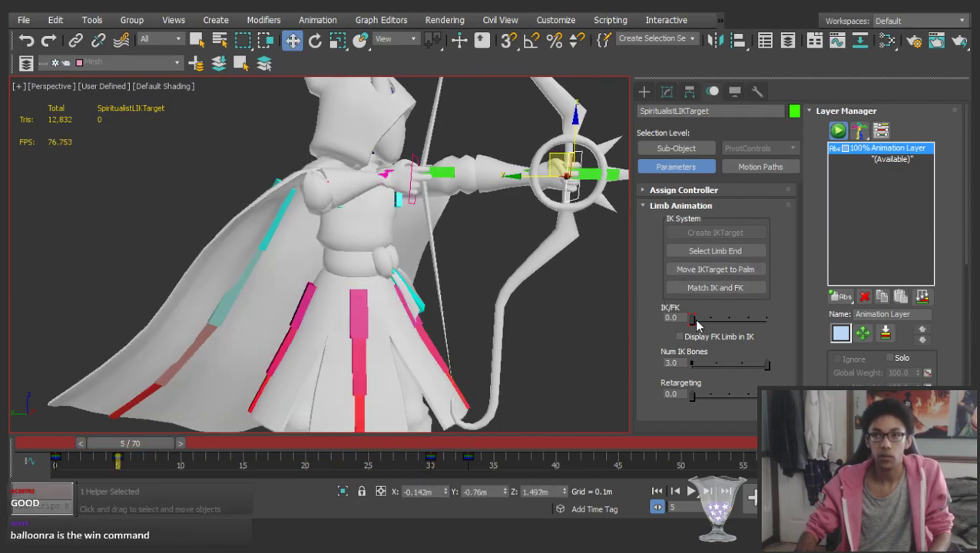
key(period)
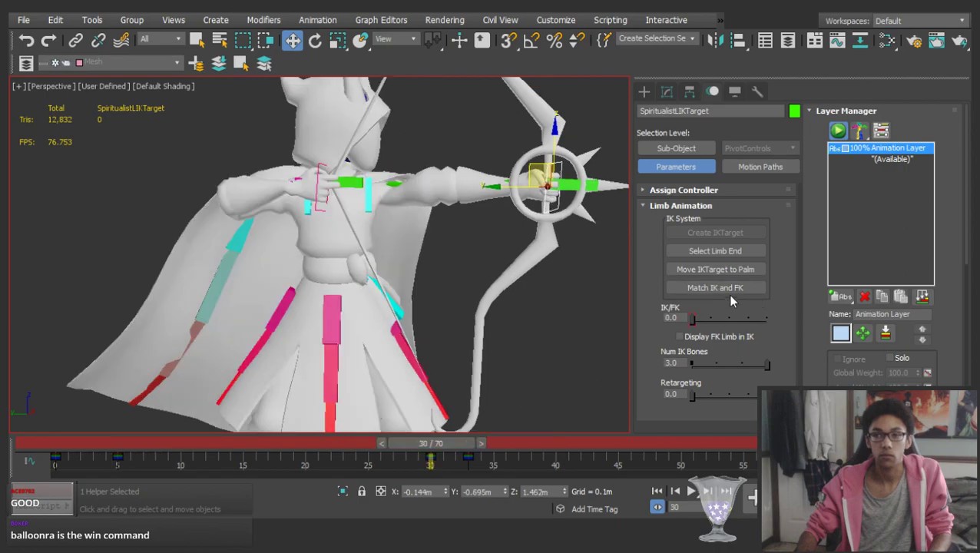
Clear the selection, frame the whole character and play the animation while examining the cape and bow arm from behind and the side
drag(77, 443, 931, 419)
key(w)
click(550, 255)
key(z)
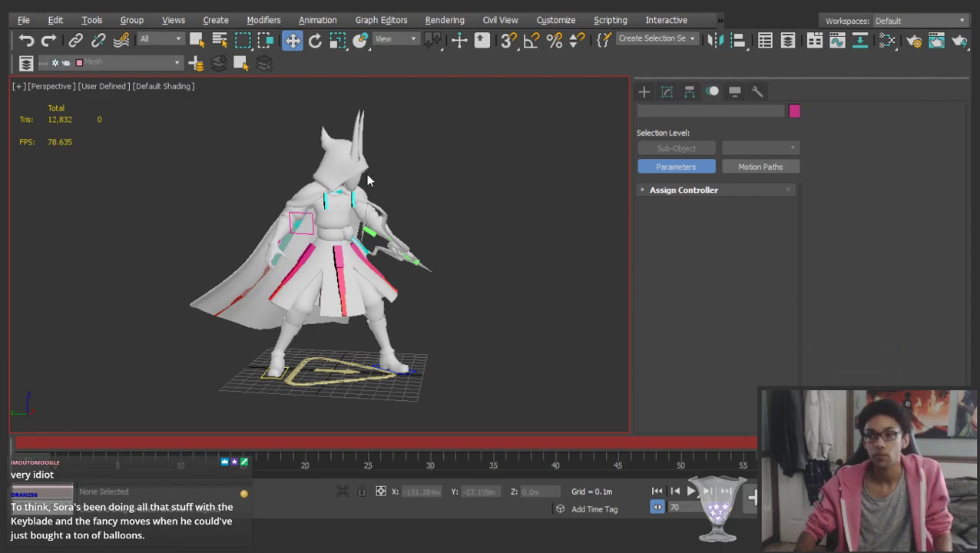
key(/)
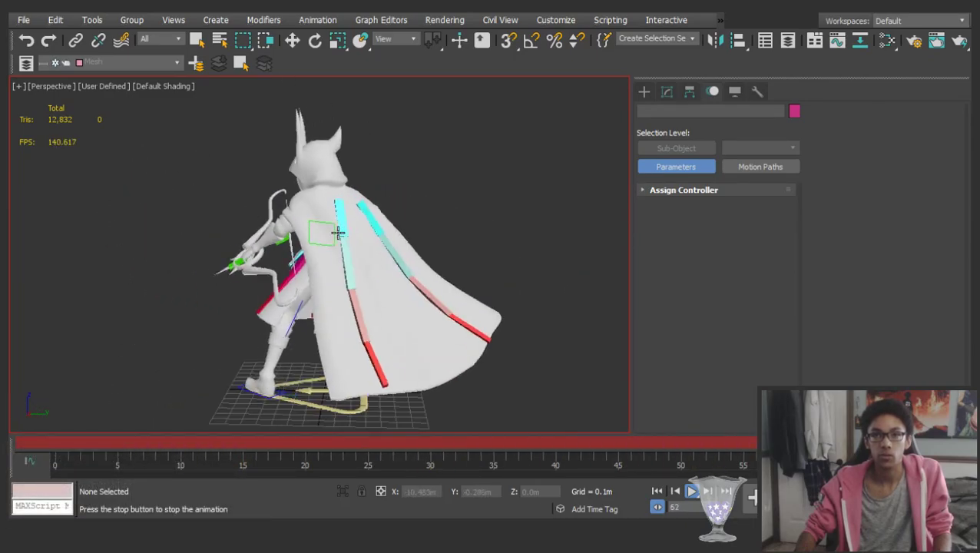
alt+middle_drag(298, 215, 402, 173)
scroll(266, 178, up, 4)
scroll(392, 188, up, 3)
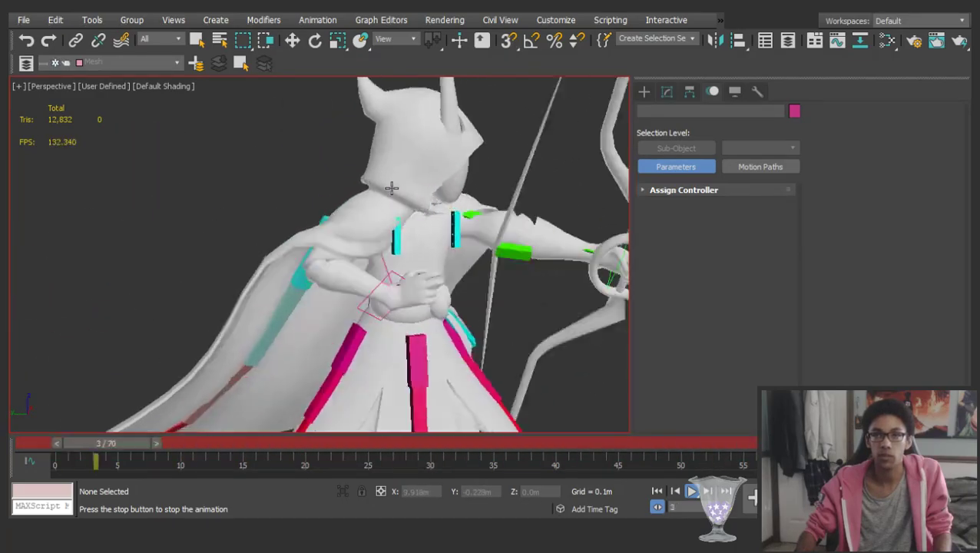
scroll(410, 215, down, 3)
key(/)
key(w)
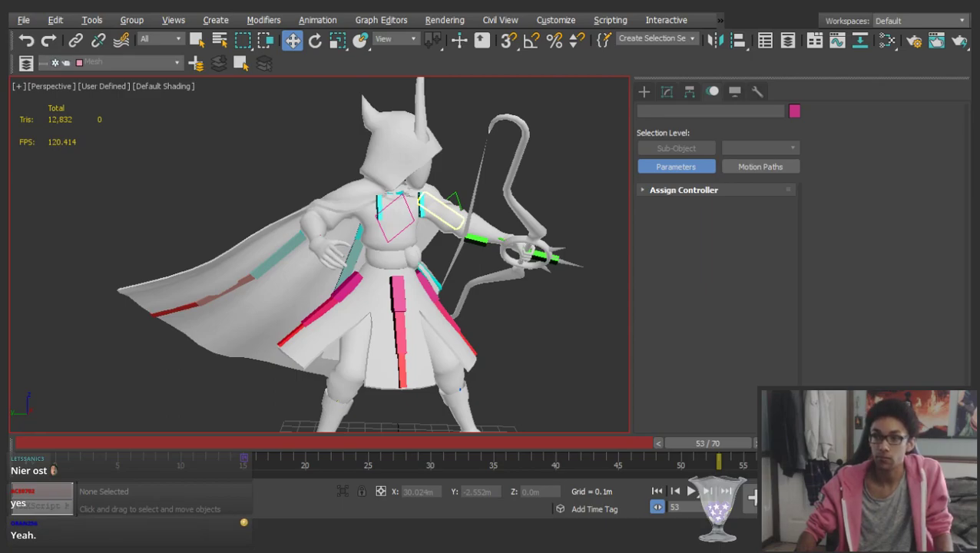
At frame 33, select the two upper cape bones and rotate them in the Left view so the cape lifts higher behind the archer
alt+middle_drag(384, 215, 599, 215)
click(393, 241)
ctrl+click(334, 243)
key(e)
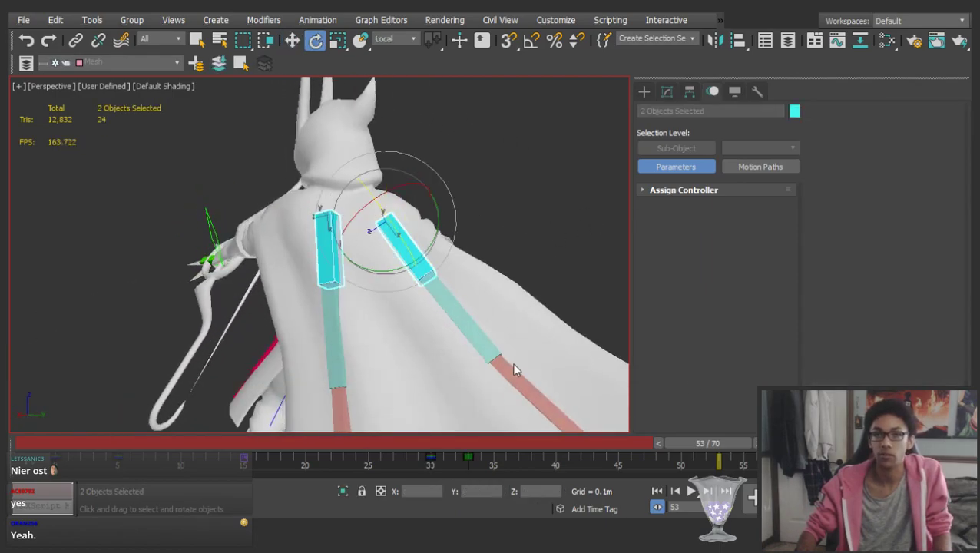
click(431, 456)
alt+middle_drag(399, 261, 420, 237)
key(l)
middle_drag(361, 198, 402, 372)
middle_drag(344, 245, 398, 262)
key(comma)
key(period)
scroll(413, 292, up, 2)
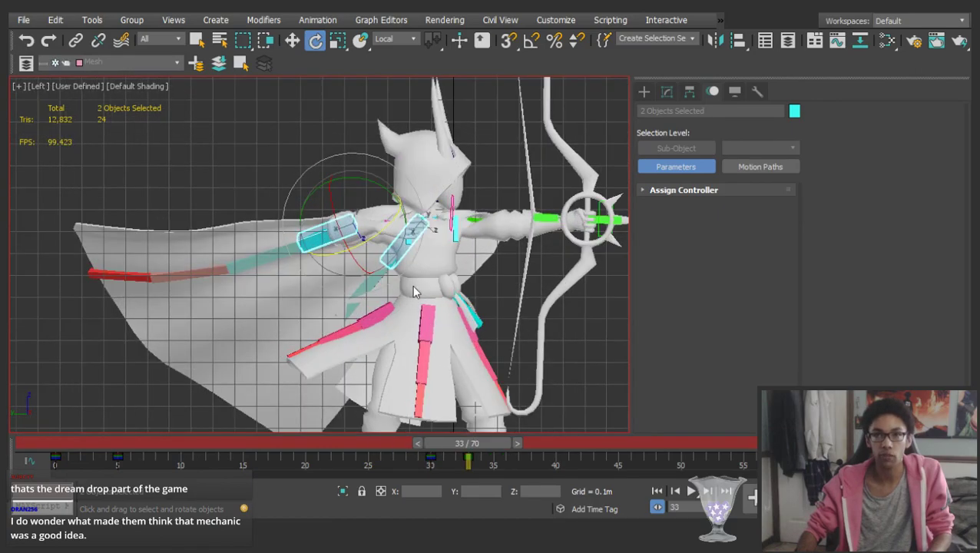
drag(400, 282, 390, 244)
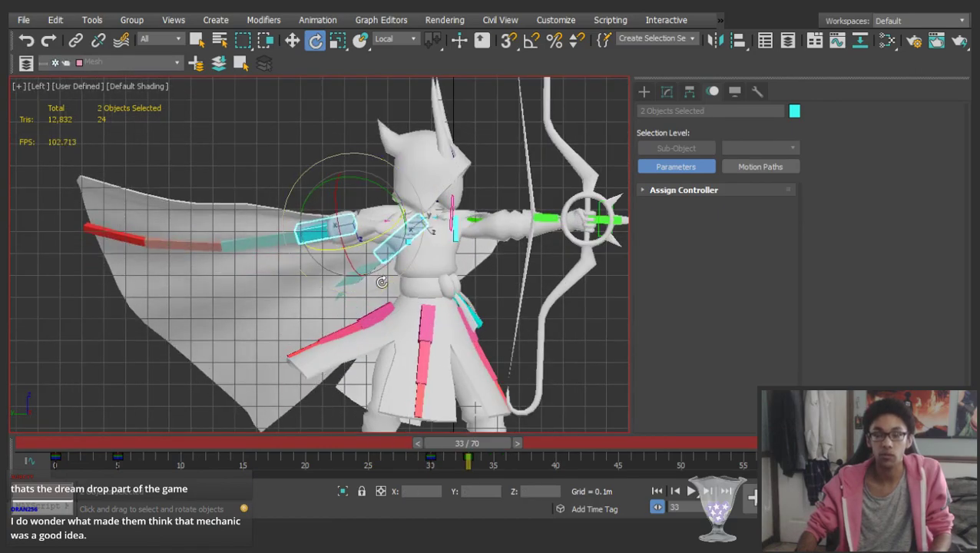
Return to the Perspective view, deselect the cape bones and frame the whole character
scroll(390, 243, down, 2)
middle_drag(390, 243, 416, 208)
key(p)
scroll(389, 227, up, 2)
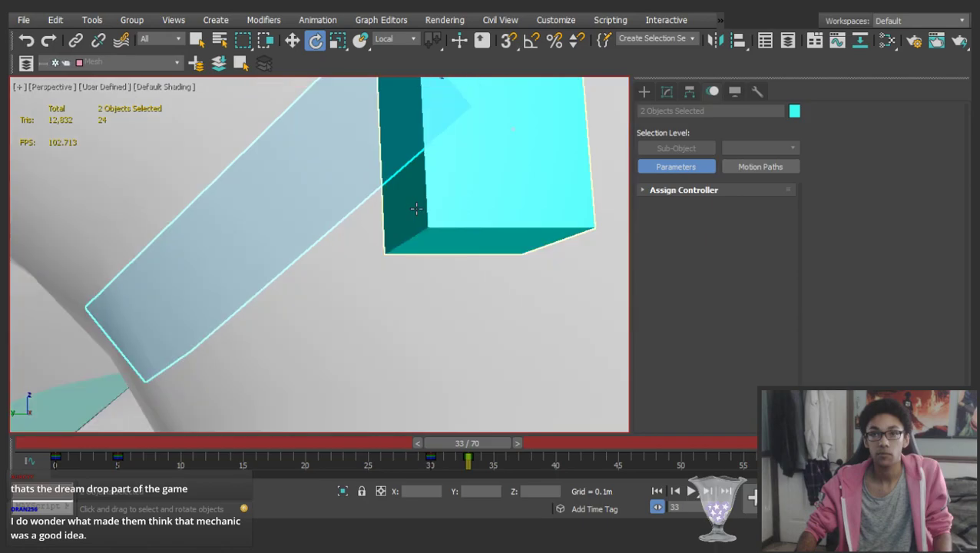
scroll(415, 208, down, 3)
scroll(416, 209, down, 2)
middle_drag(257, 296, 444, 223)
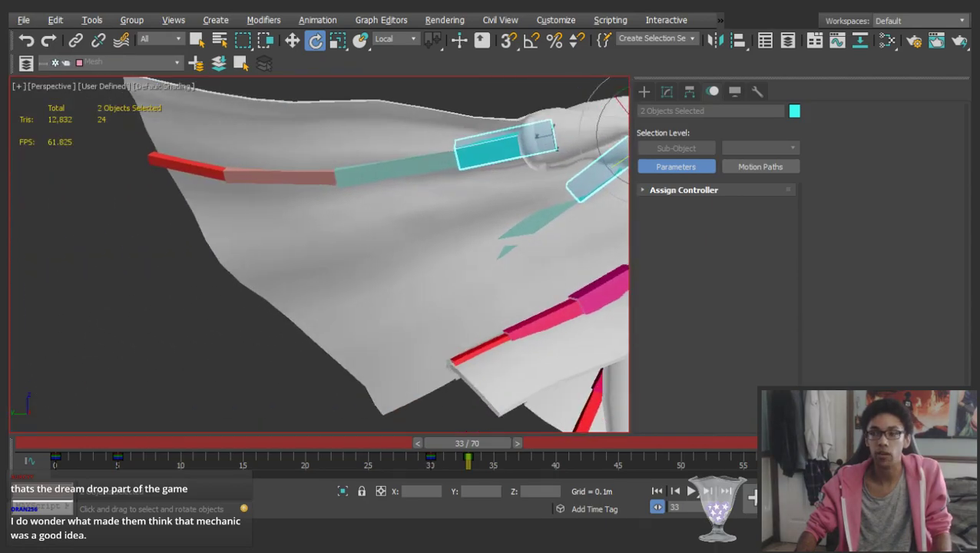
click(309, 282)
key(z)
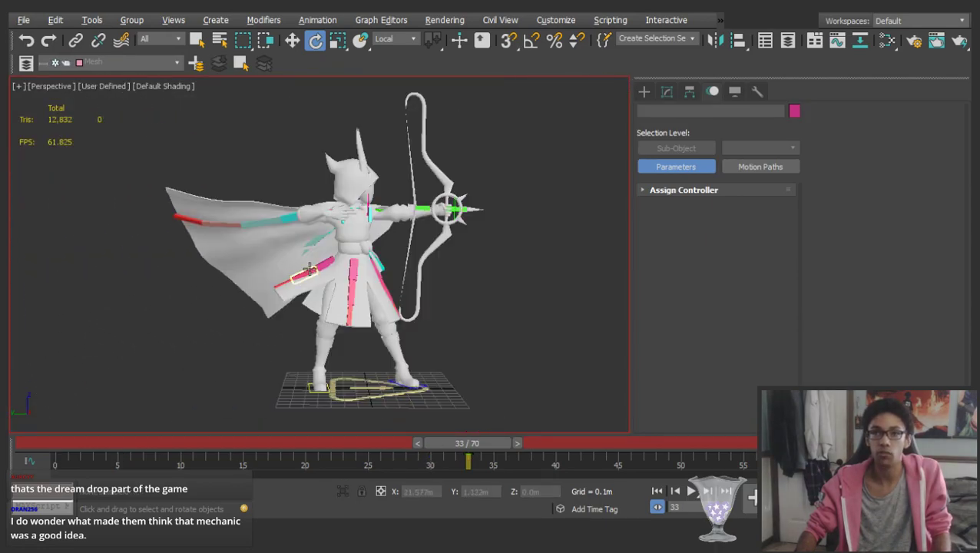
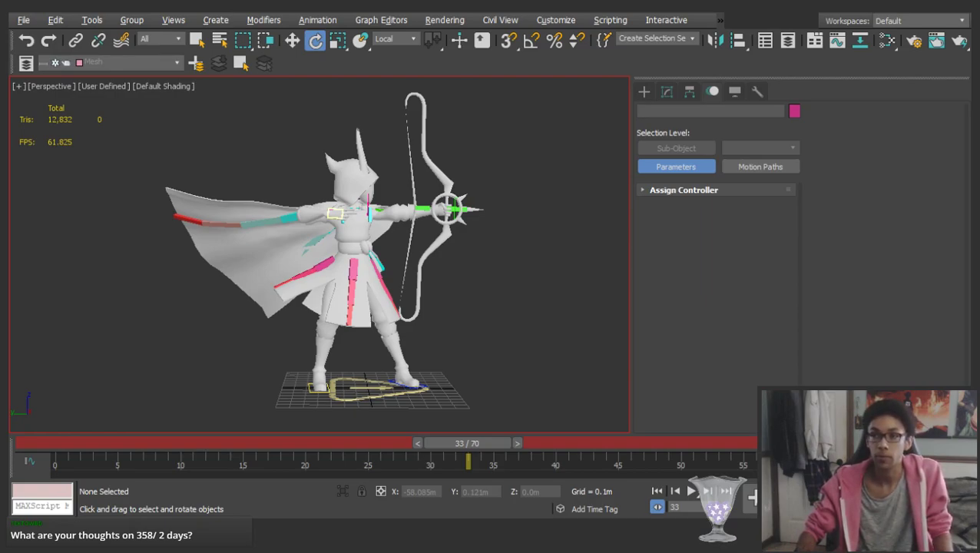
Play the shot from frame 0 to examine the cape's lift through the release from behind
drag(452, 443, 35, 443)
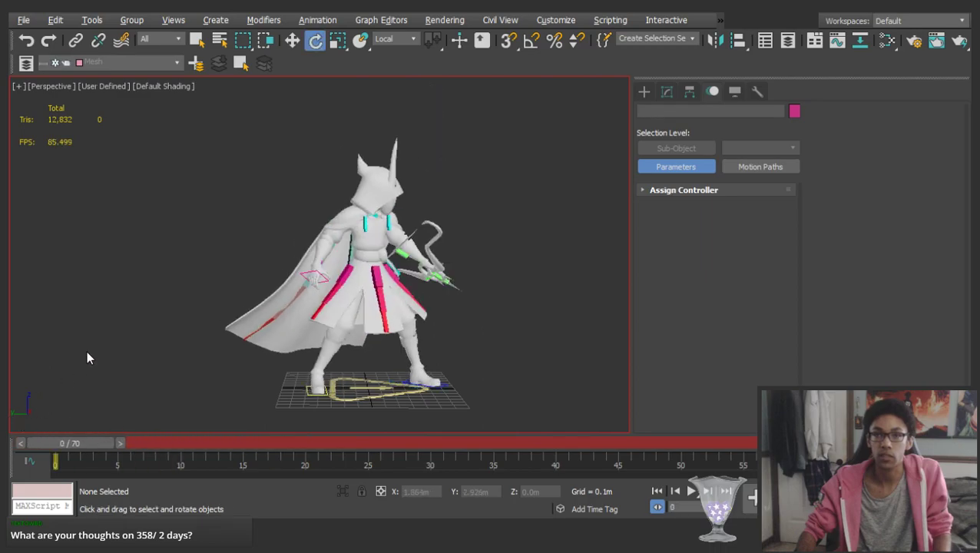
key(/)
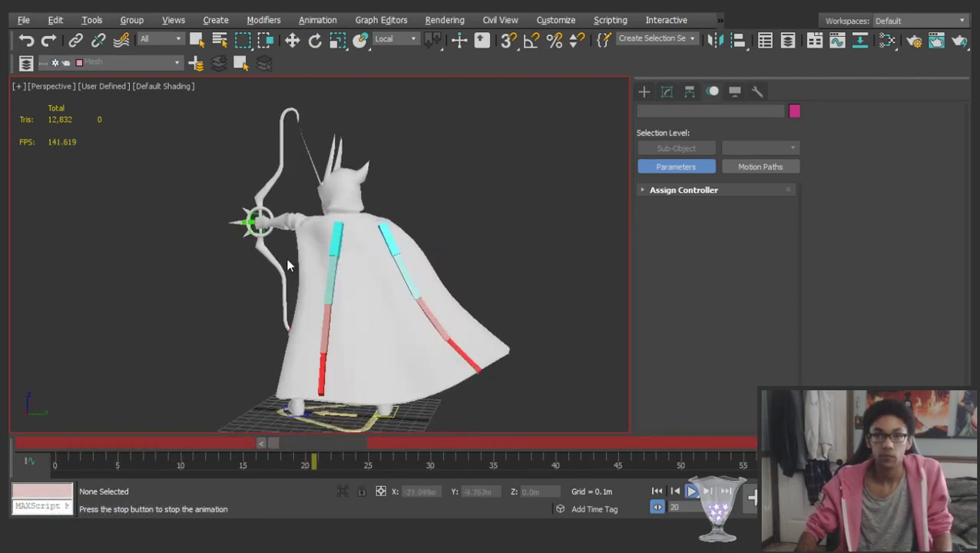
key(/)
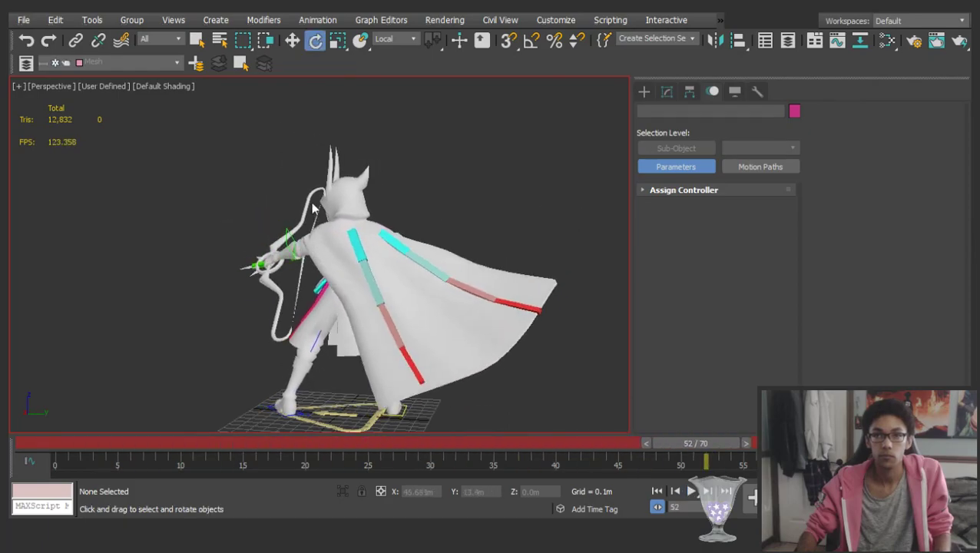
Select the head and nudge its position slightly at frame 33
click(334, 200)
drag(437, 447, 467, 443)
alt+middle_drag(423, 223, 354, 219)
key(w)
scroll(408, 198, up, 3)
drag(406, 216, 403, 217)
alt+middle_drag(426, 241, 431, 246)
middle_drag(430, 247, 406, 211)
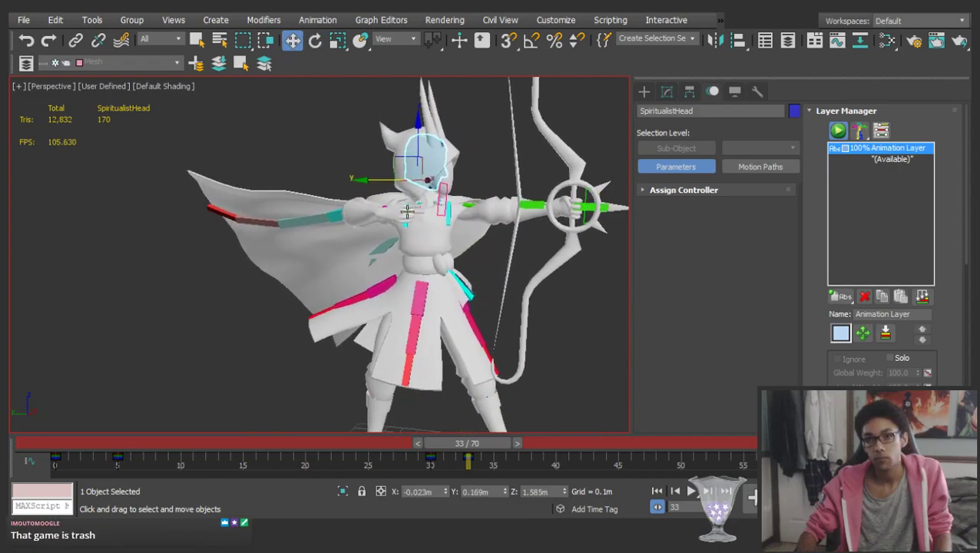
Select the right foot platform and retime its frame 30 key to frame 20, checking the foot around the bow draw
scroll(407, 210, down, 3)
drag(31, 444, 710, 414)
click(487, 395)
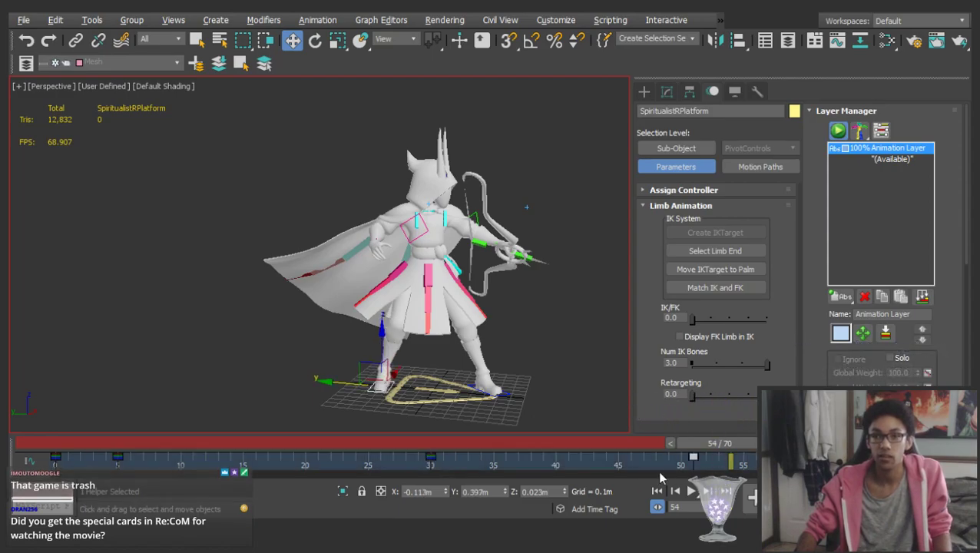
click(222, 444)
drag(222, 443, 498, 421)
key(w)
drag(430, 459, 386, 459)
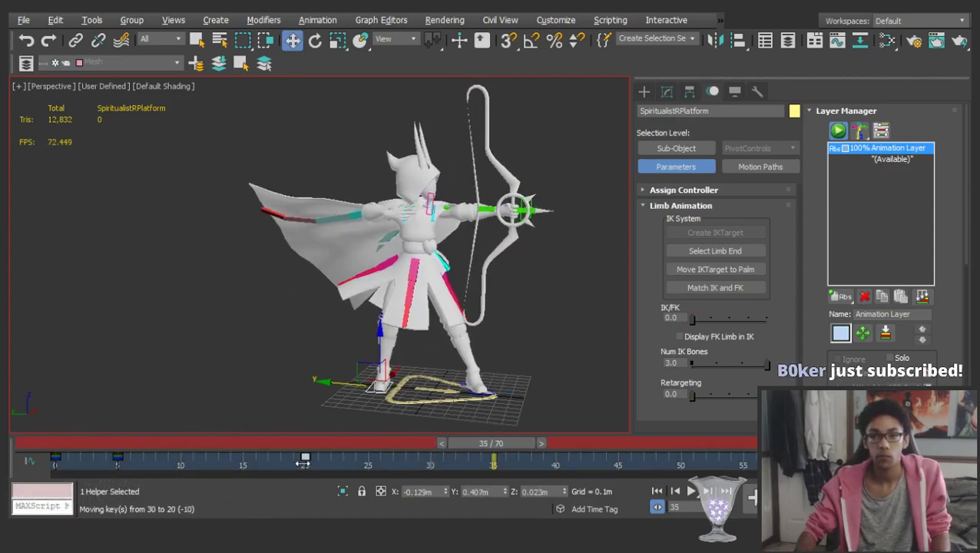
drag(222, 444, 423, 444)
Retime the right foot platform's late key to frame 55 and scrub the return to idle
drag(340, 446, 883, 407)
key(w)
drag(618, 459, 658, 463)
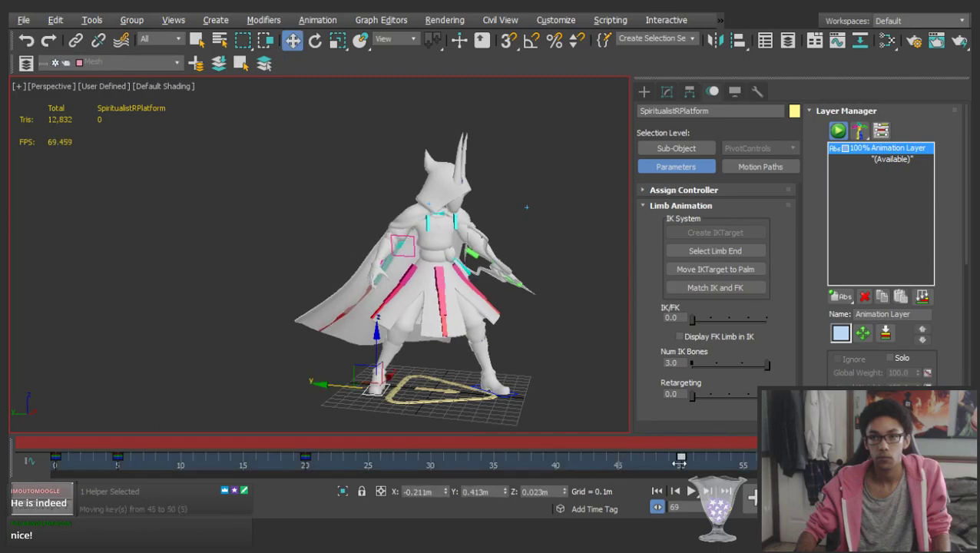
drag(894, 443, 749, 438)
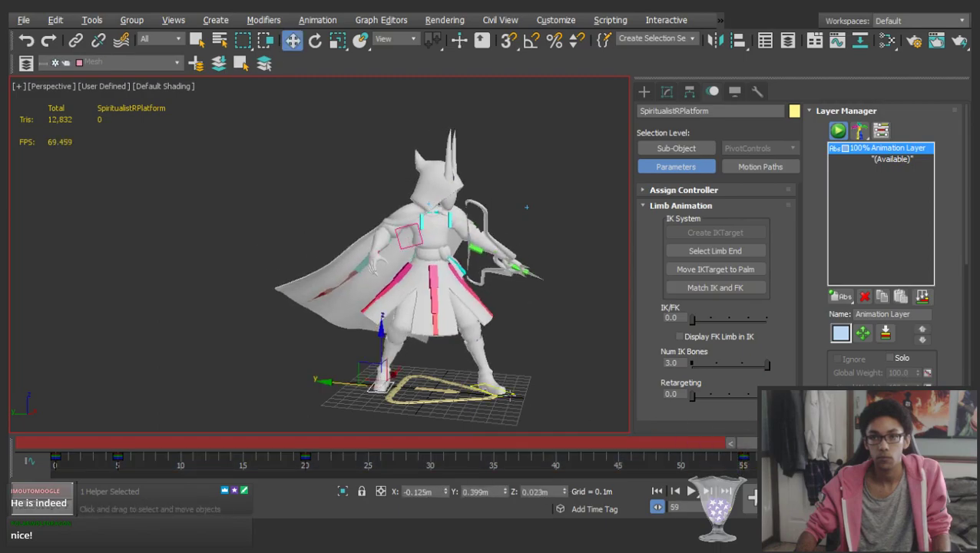
Select the left foot platform and retime its frame 30 key to frame 37 and its frame 55 key further into the return
mouse_move(496, 446)
mouse_down()
mouse_move(429, 444)
mouse_move(749, 444)
mouse_up()
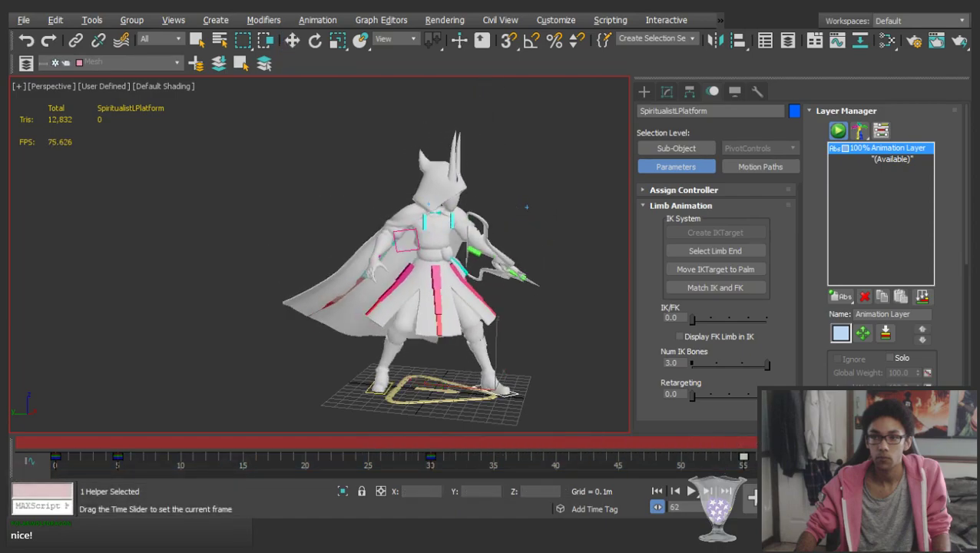
drag(831, 443, 931, 443)
key(w)
alt+middle_drag(569, 331, 510, 326)
scroll(492, 338, up, 3)
middle_drag(461, 415, 356, 388)
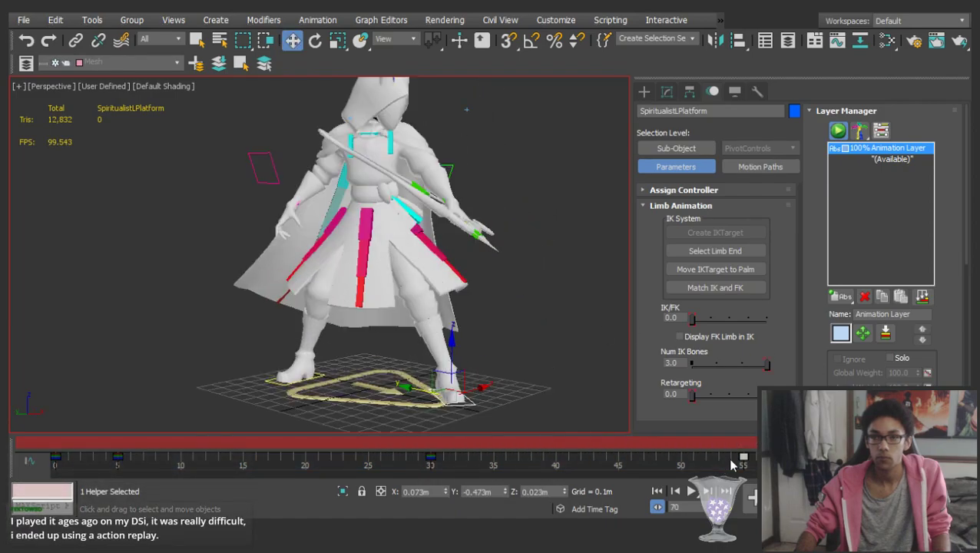
drag(734, 461, 907, 461)
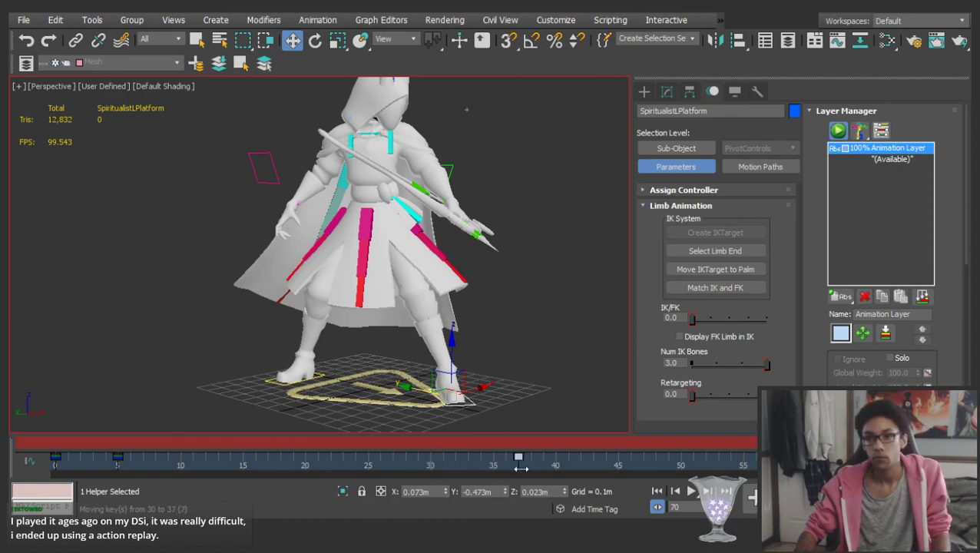
Place a right foot platform key at frame 40 and delete the platform's frame 20 key
click(279, 386)
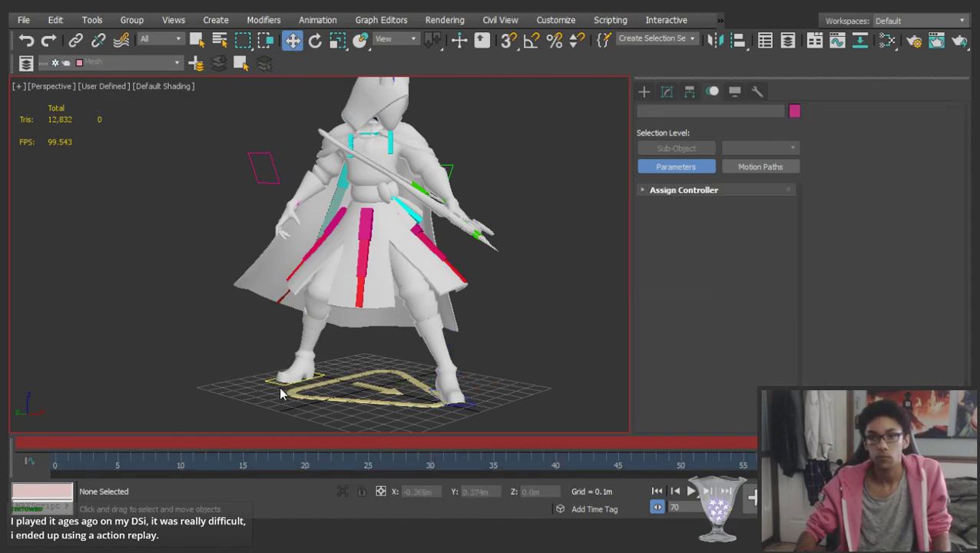
click(286, 376)
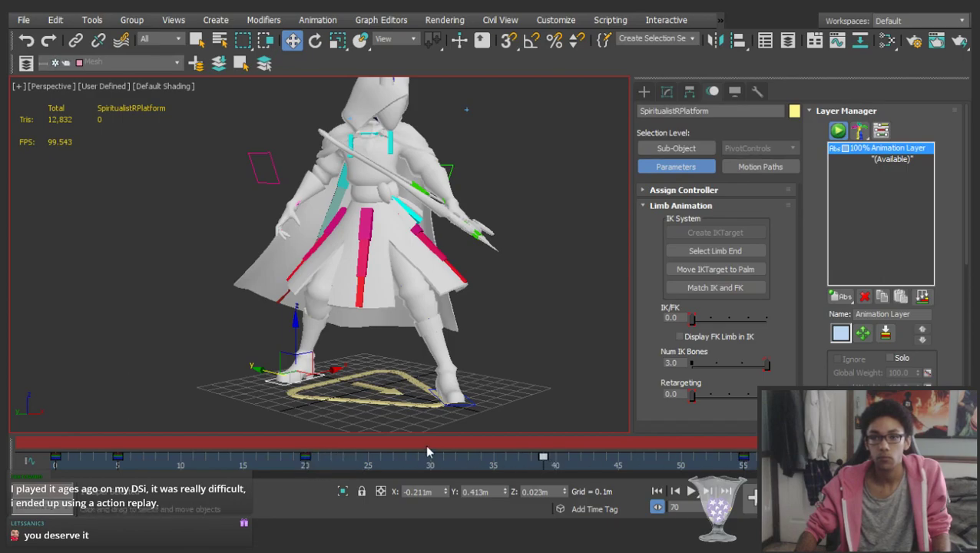
drag(102, 445, 540, 446)
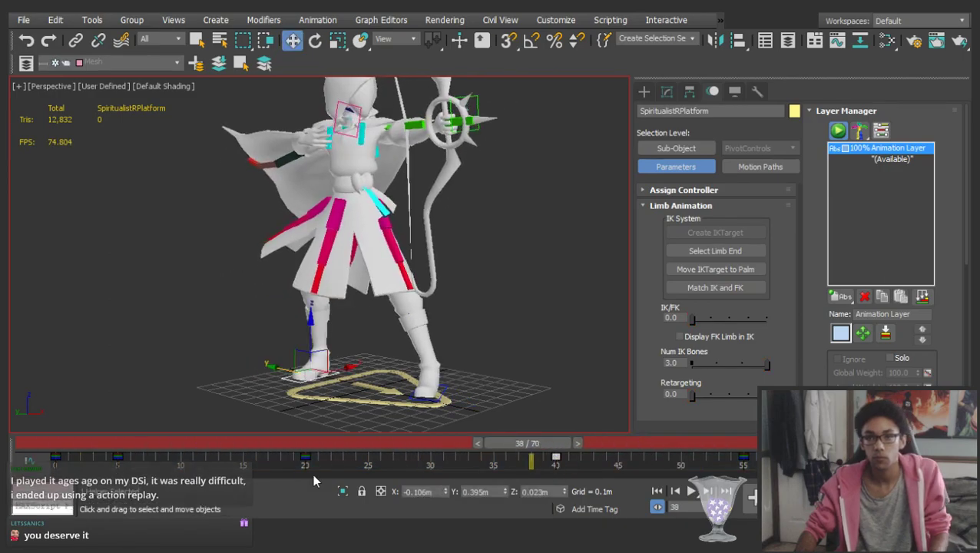
drag(314, 471, 282, 468)
key(Delete)
Scrub and play the shot from the front and behind to examine the right foot's movement during the draw and release
drag(96, 446, 754, 444)
click(455, 266)
key(/)
key(/)
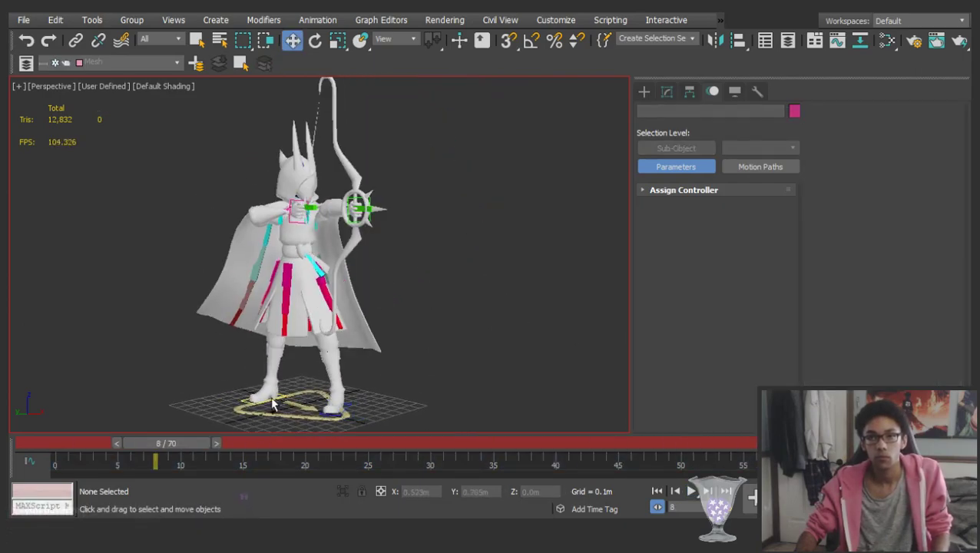
click(252, 401)
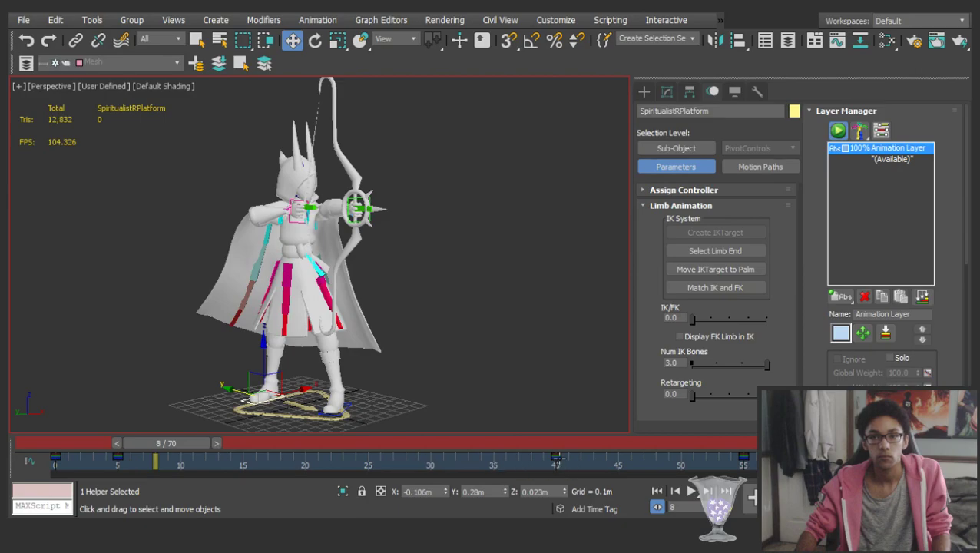
drag(150, 466, 752, 444)
key(/)
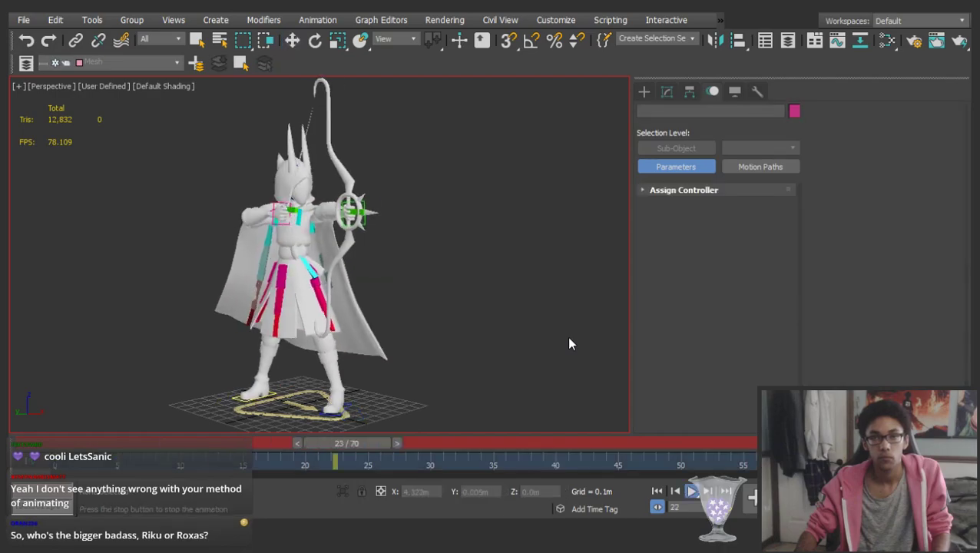
alt+middle_drag(208, 292, 410, 304)
key(/)
Try placing a right foot platform key at frame 25
click(441, 402)
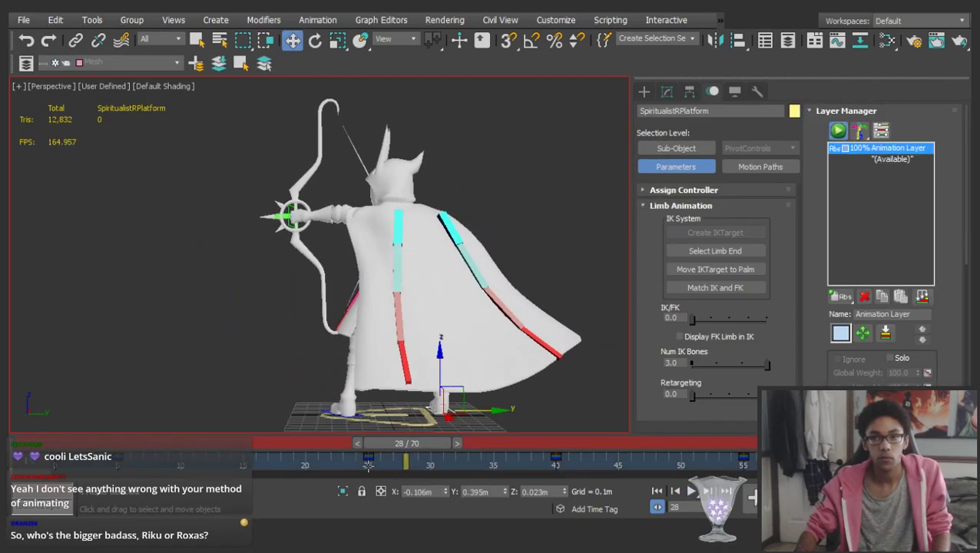
drag(113, 466, 114, 465)
drag(86, 443, 131, 451)
Select the pelvis together with the right-hand IK target at frame 5
alt+middle_drag(407, 292, 603, 296)
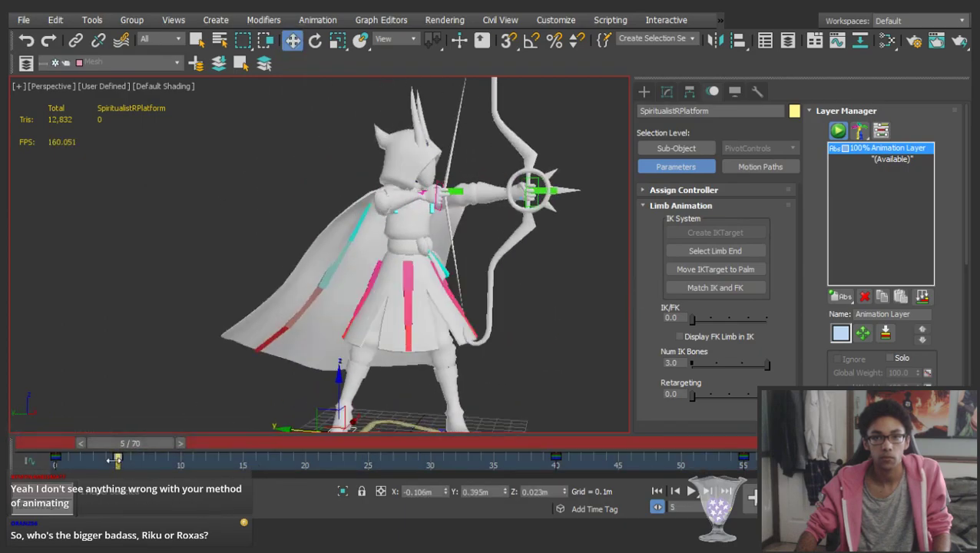
middle_drag(424, 304, 422, 270)
click(398, 200)
scroll(418, 182, up, 4)
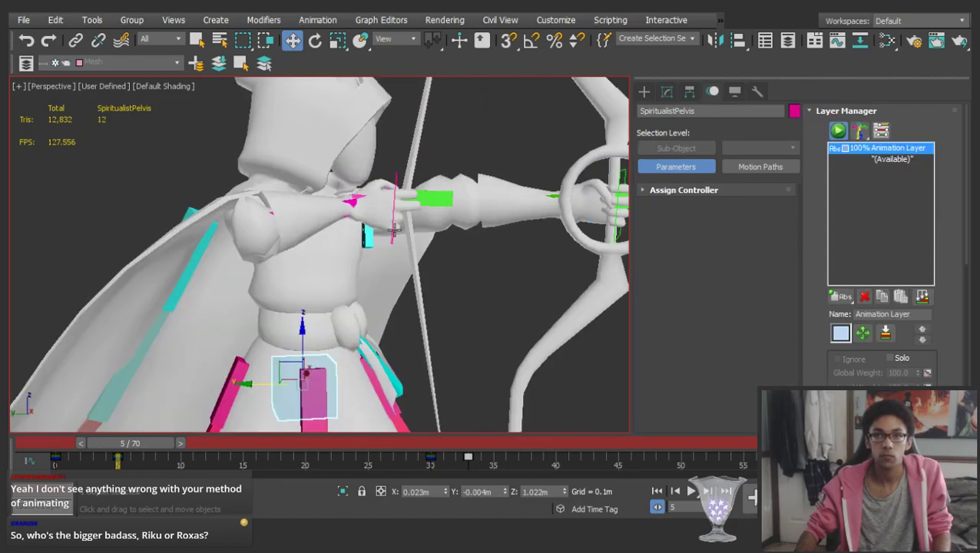
alt+middle_drag(400, 221, 393, 185)
scroll(392, 168, down, 3)
mouse_move(271, 345)
alt+middle_down()
mouse_move(276, 356)
mouse_move(263, 354)
alt+middle_up()
scroll(341, 247, up, 3)
ctrl+click(341, 247)
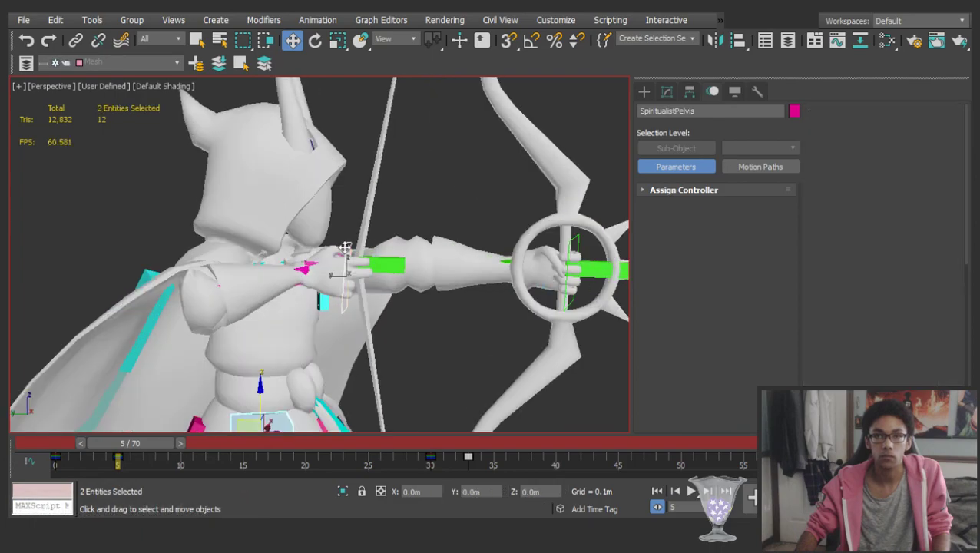
scroll(341, 248, down, 5)
middle_drag(291, 311, 295, 219)
mouse_move(293, 286)
middle_down()
mouse_move(315, 235)
mouse_move(300, 269)
middle_up()
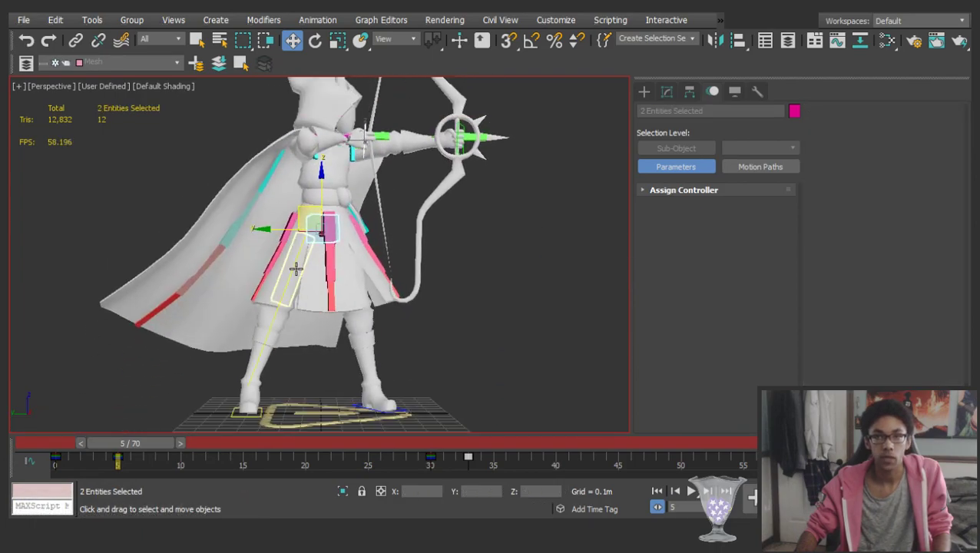
Shift the pelvis and right-hand IK target together for the bow draw, comparing the neighbouring keys at frames 5 and 30
key(period)
key(comma)
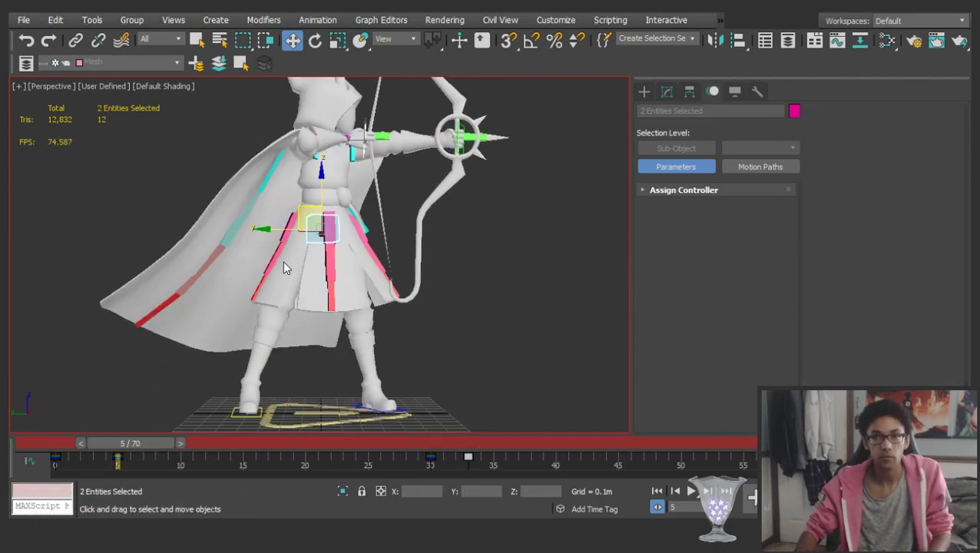
drag(305, 202, 274, 229)
right_click(289, 209)
drag(311, 191, 318, 193)
key(period)
key(comma)
key(comma)
key(period)
key(period)
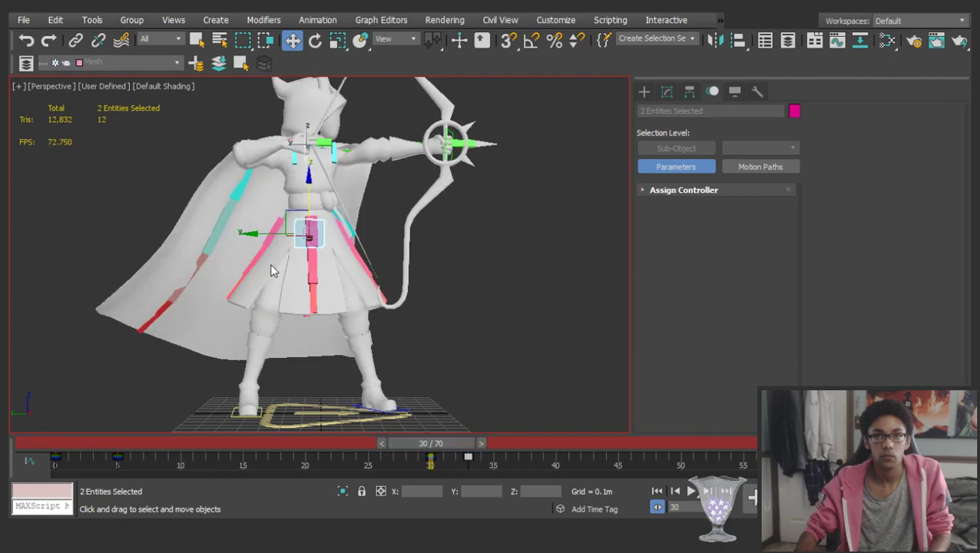
Scrub through the shot to the return to idle, clear the selection and save the scene
drag(91, 443, 842, 335)
click(504, 317)
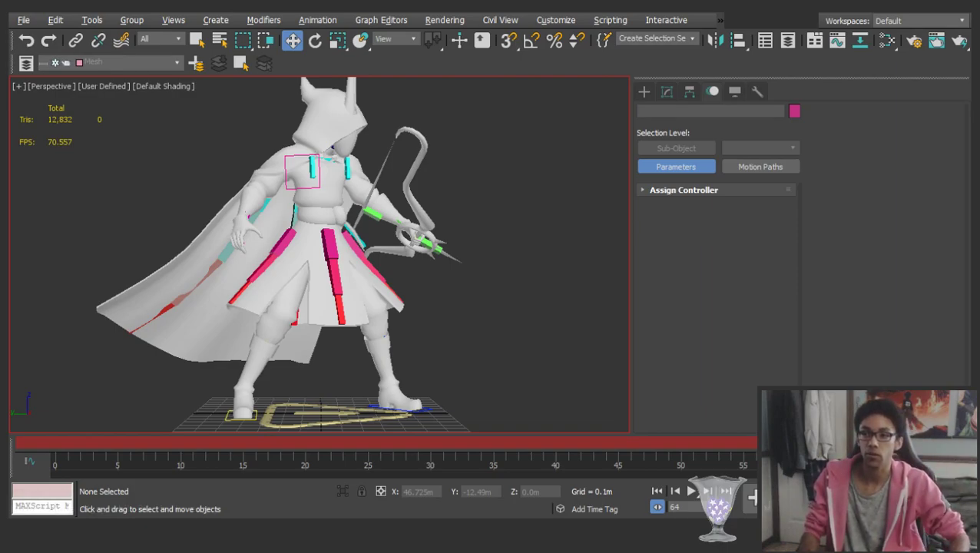
middle_drag(330, 247, 335, 272)
key(ctrl+s)
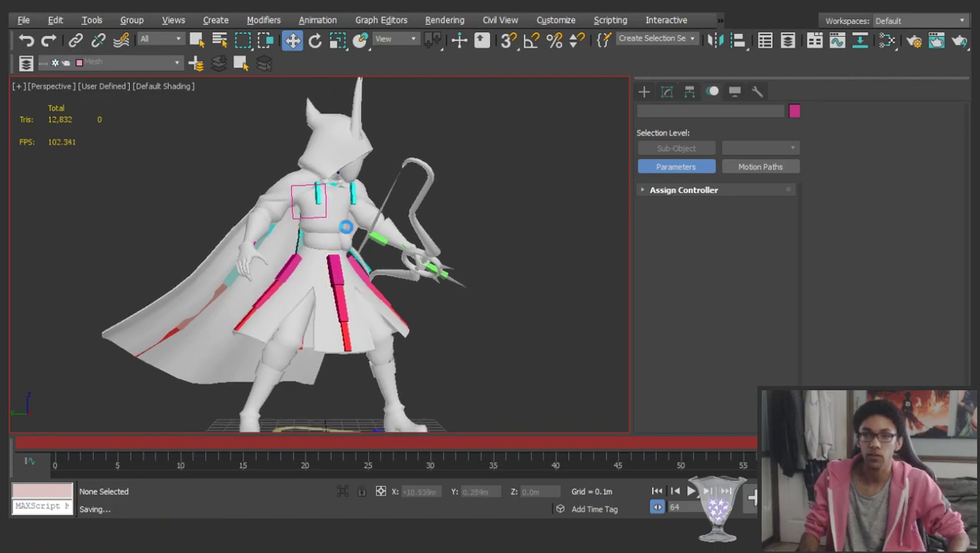
Try moving the left arm's IK target to the palm at frame 64
alt+middle_drag(342, 225, 288, 235)
middle_drag(403, 228, 329, 211)
scroll(283, 246, up, 3)
click(440, 178)
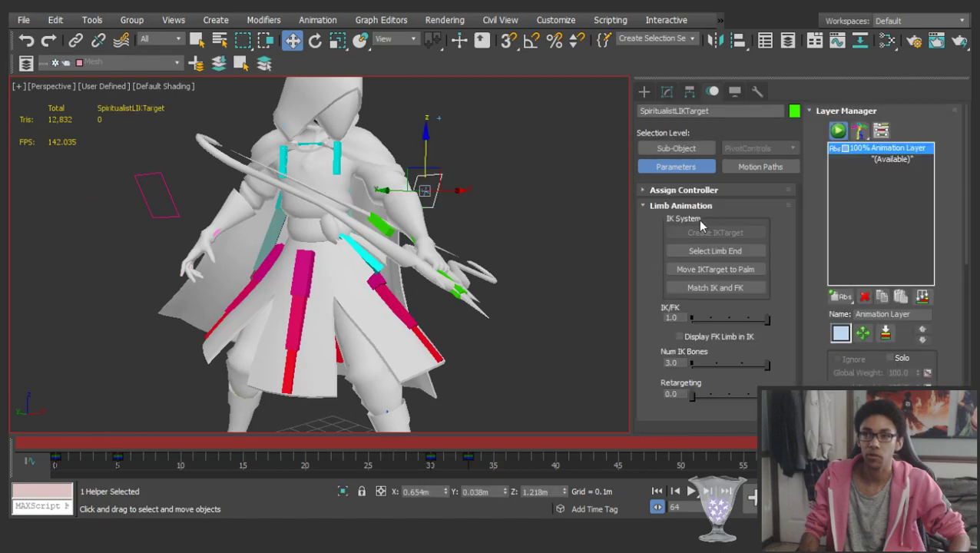
middle_drag(332, 202, 351, 224)
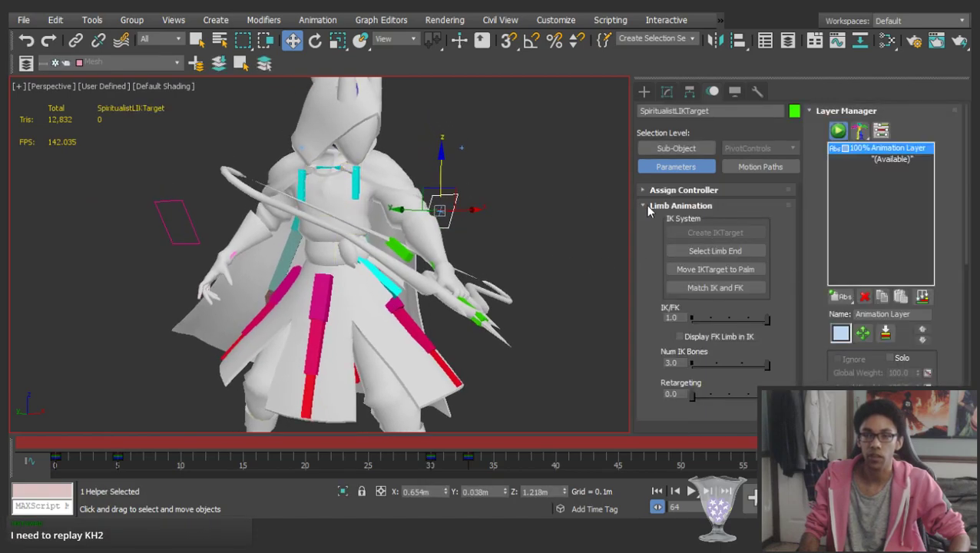
click(721, 270)
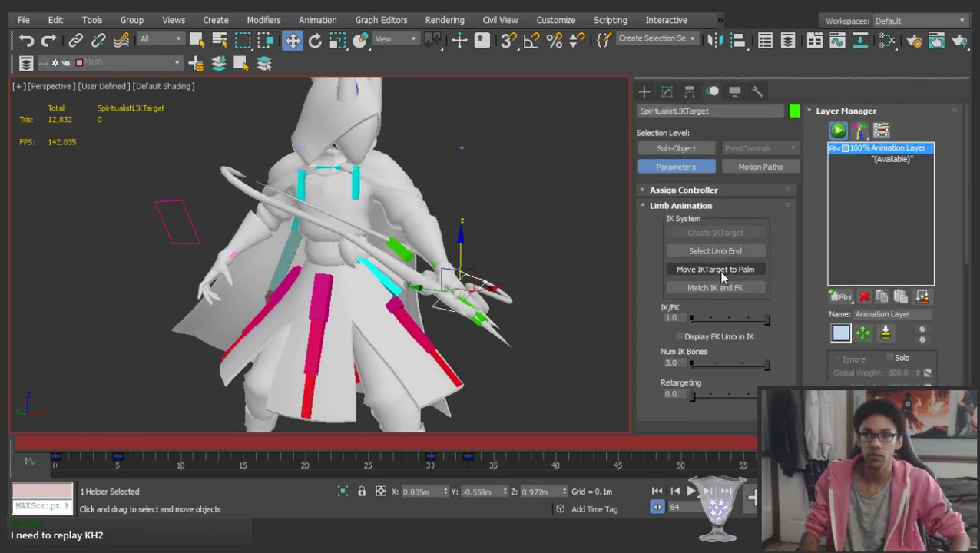
alt+middle_drag(384, 320, 438, 284)
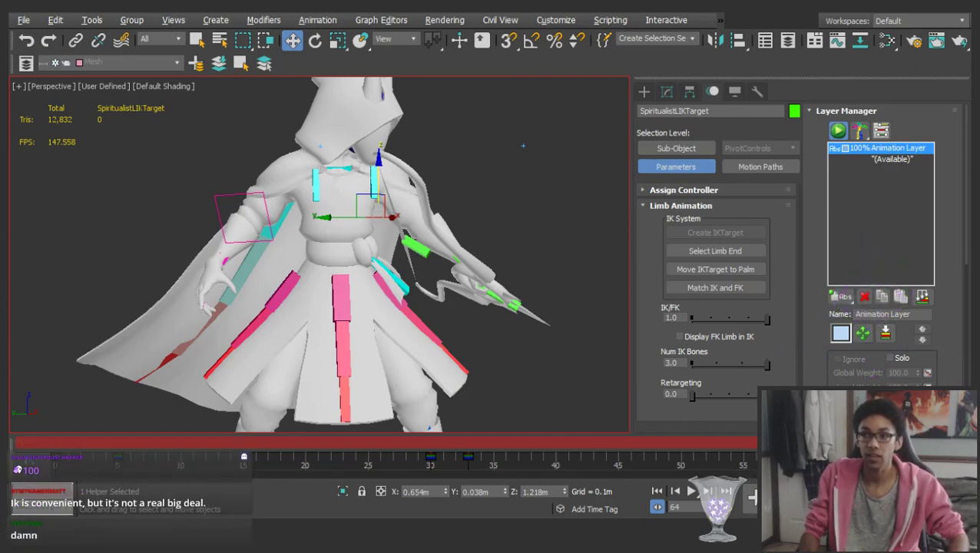
Play the full shot from several angles to examine the draw, release and cape motion
scroll(348, 249, down, 5)
click(499, 305)
key(slash)
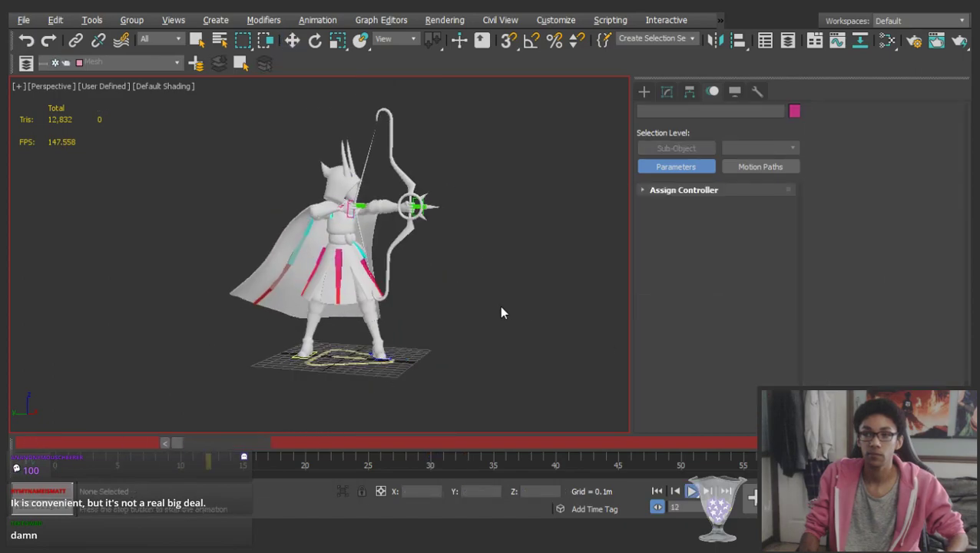
scroll(351, 236, up, 5)
alt+middle_drag(351, 236, 427, 245)
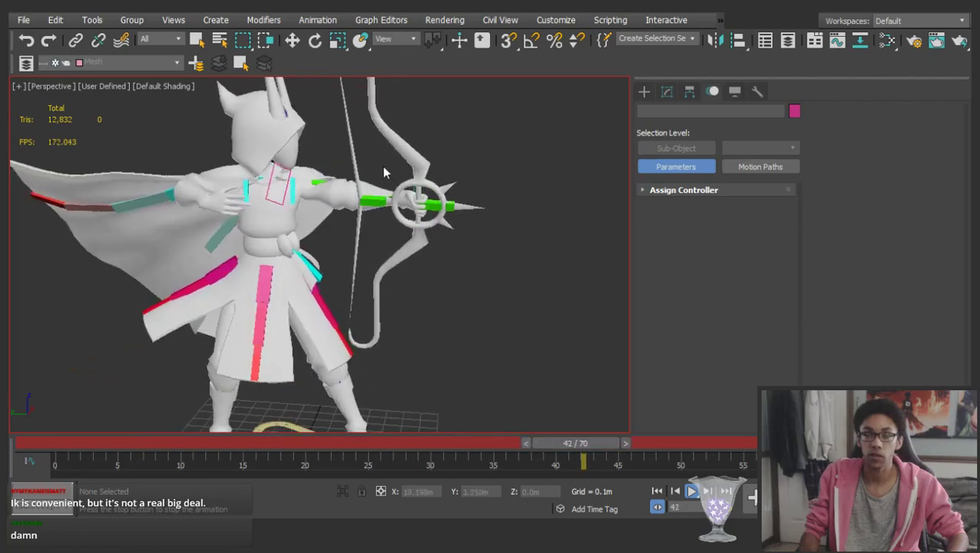
scroll(390, 175, down, 4)
scroll(407, 214, up, 4)
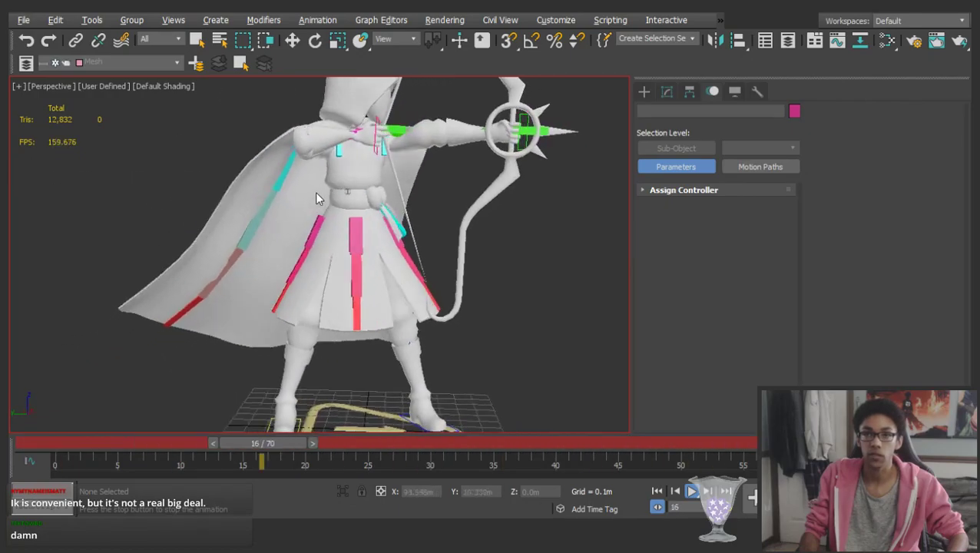
alt+middle_drag(323, 193, 295, 184)
scroll(296, 184, down, 4)
Save the scene and review the shot again by scrubbing and playing it
key(slash)
key(ctrl+s)
drag(95, 436, 965, 378)
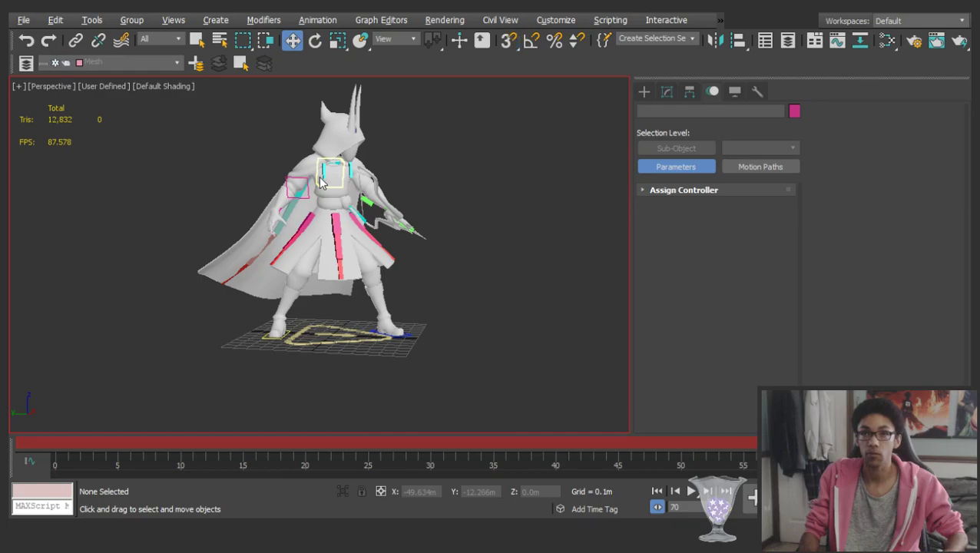
key(/)
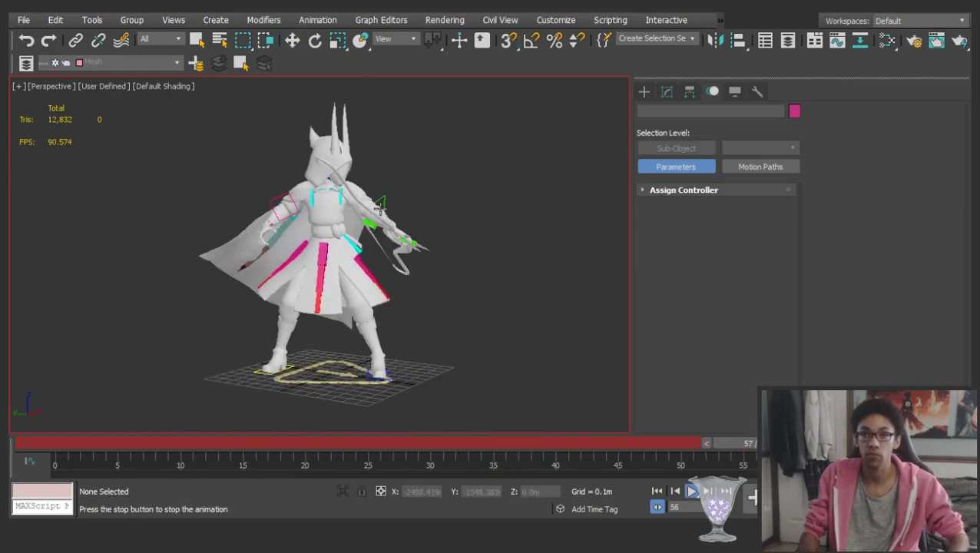
alt+middle_drag(290, 233, 308, 255)
scroll(286, 227, up, 3)
key(/)
Select the entire left arm hierarchy and show it close up in the Top view at frame 33
click(269, 201)
alt+middle_drag(248, 218, 299, 208)
double_click(306, 192)
alt+middle_drag(307, 192, 397, 235)
scroll(354, 176, up, 3)
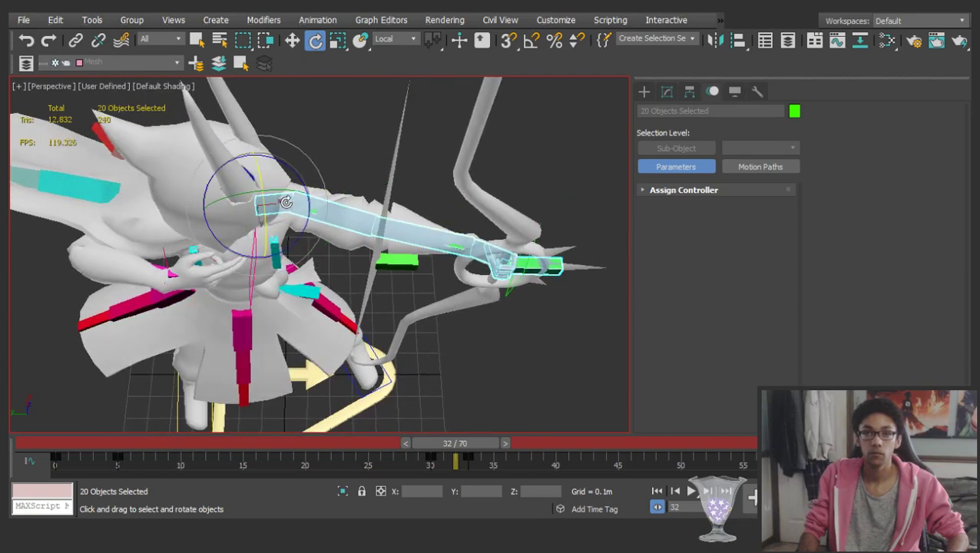
alt+middle_drag(286, 202, 328, 195)
drag(460, 444, 468, 444)
alt+middle_drag(415, 323, 412, 289)
key(t)
scroll(333, 276, up, 4)
Scrub between frames 4 and 33 to compare the left arm's aim from above
drag(474, 445, 159, 438)
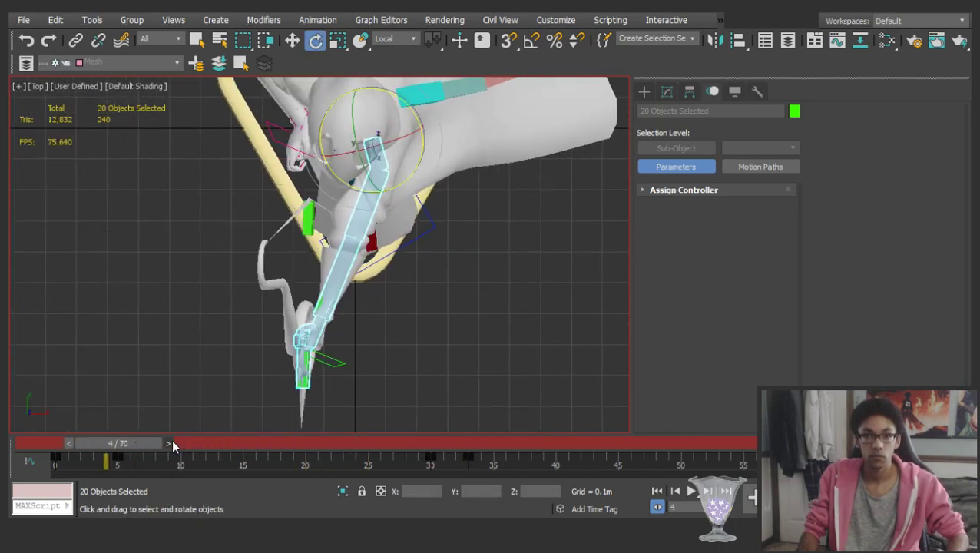
click(169, 444)
drag(148, 447, 484, 422)
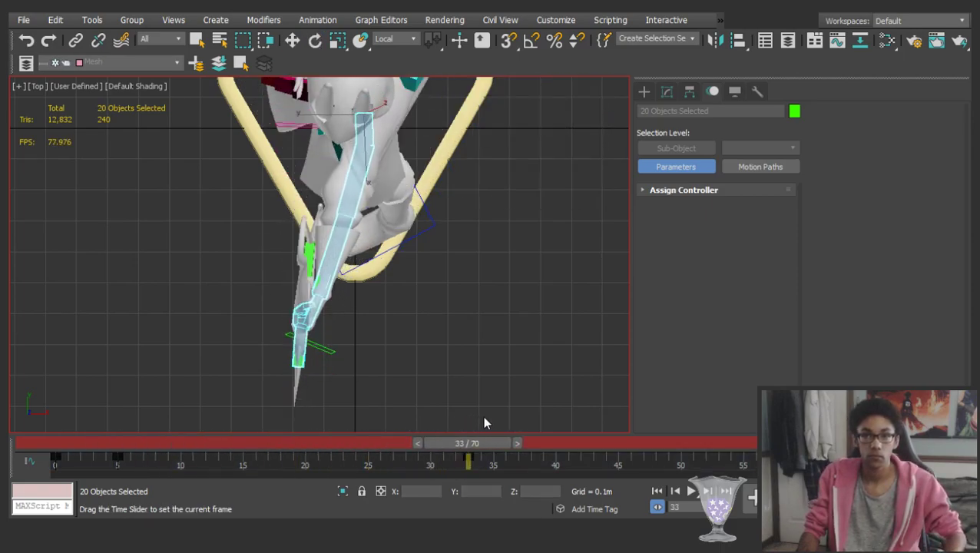
key(e)
drag(470, 443, 449, 443)
key(ctrl+z)
Select the left hand and set its IK/FK blend to 0.0 at frame 30
click(460, 377)
click(312, 327)
key(e)
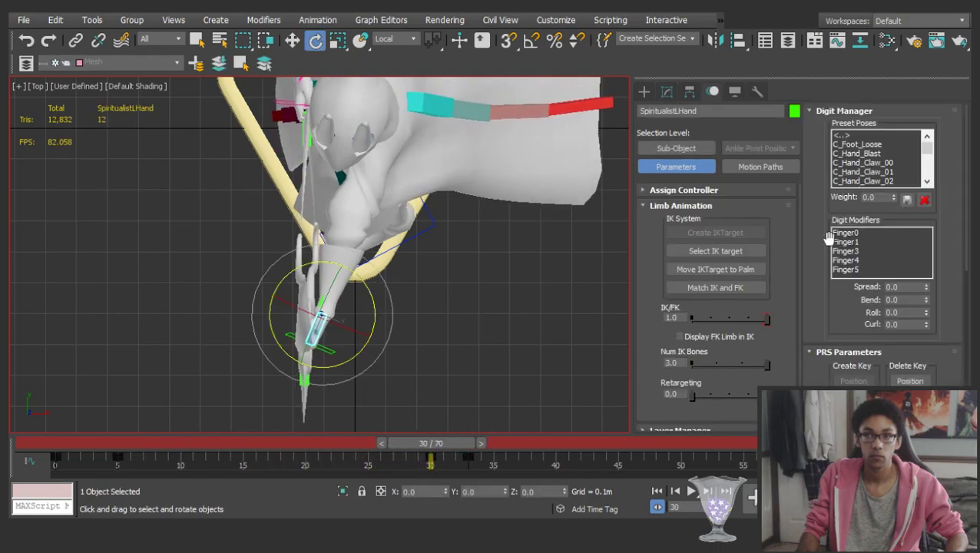
click(705, 251)
click(731, 264)
key(w)
drag(457, 443, 492, 388)
drag(467, 444, 431, 449)
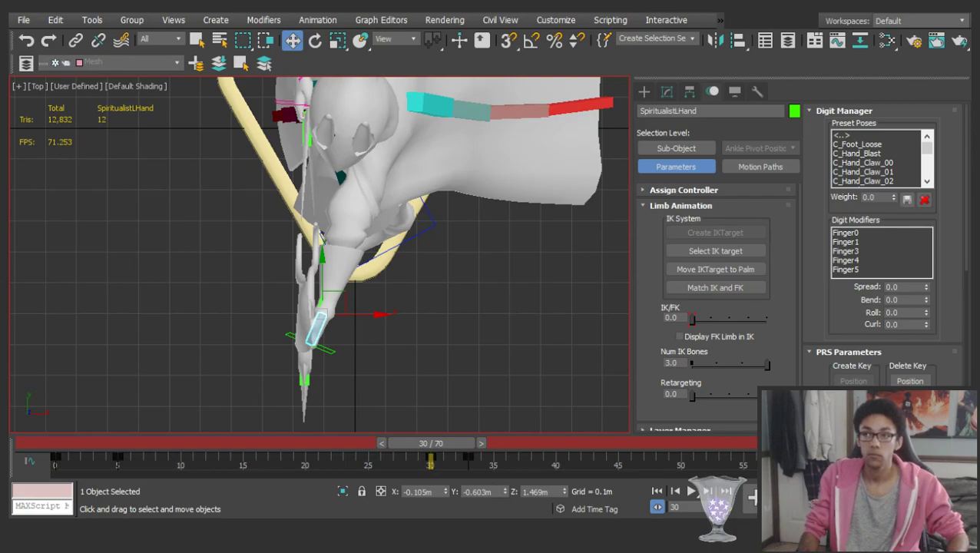
Set the left hand's IK/FK blend to 1.0 at frame 33 and align the arm's IK target with the palm
drag(430, 444, 467, 445)
key(w)
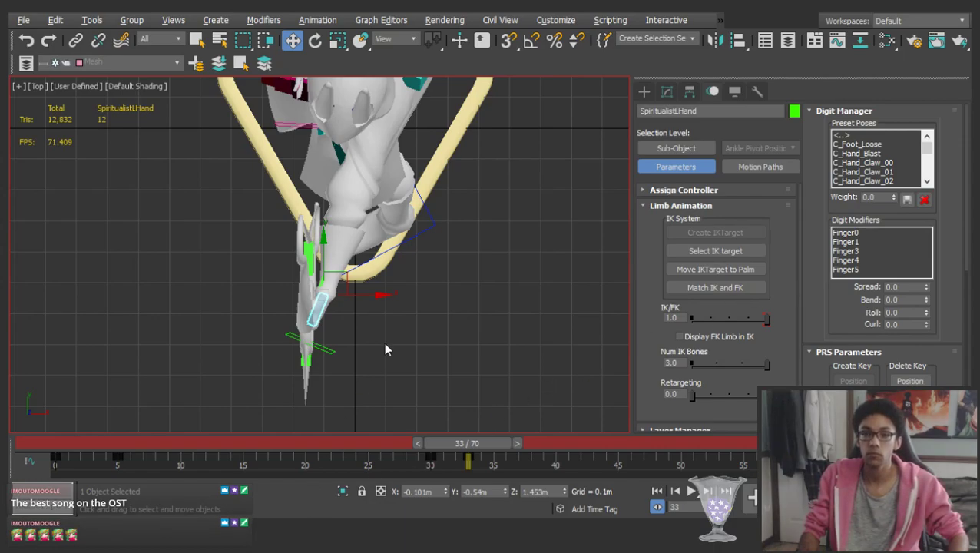
drag(138, 446, 478, 403)
key(w)
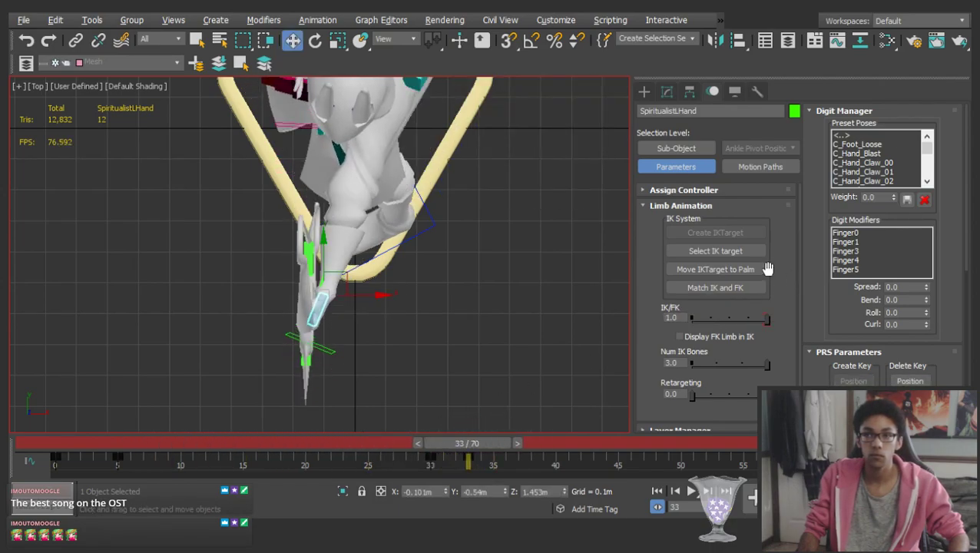
drag(766, 318, 761, 319)
drag(444, 438, 460, 376)
key(w)
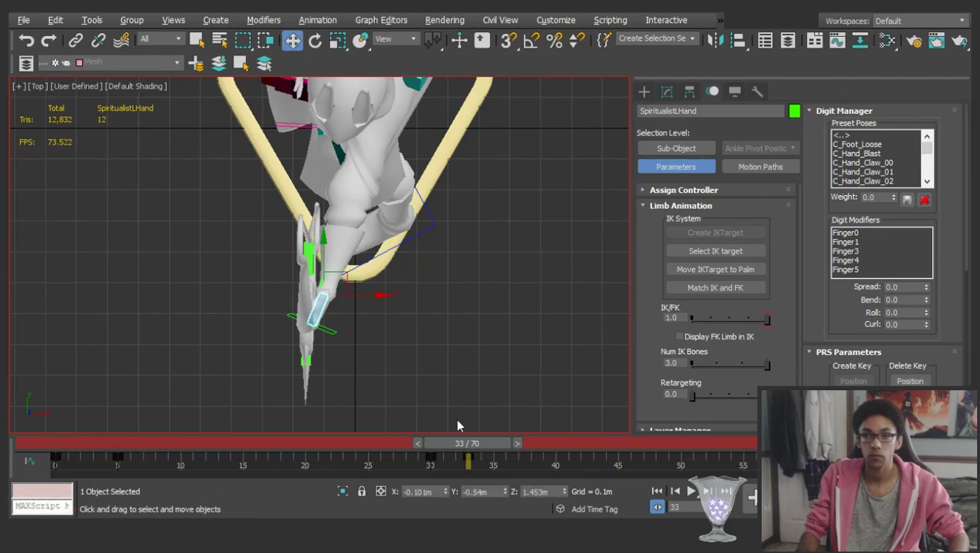
Play the whole shot in the Perspective view to review the body and bow motion from the side
drag(443, 447, 914, 427)
middle_drag(307, 242, 430, 158)
key(p)
scroll(378, 188, down, 8)
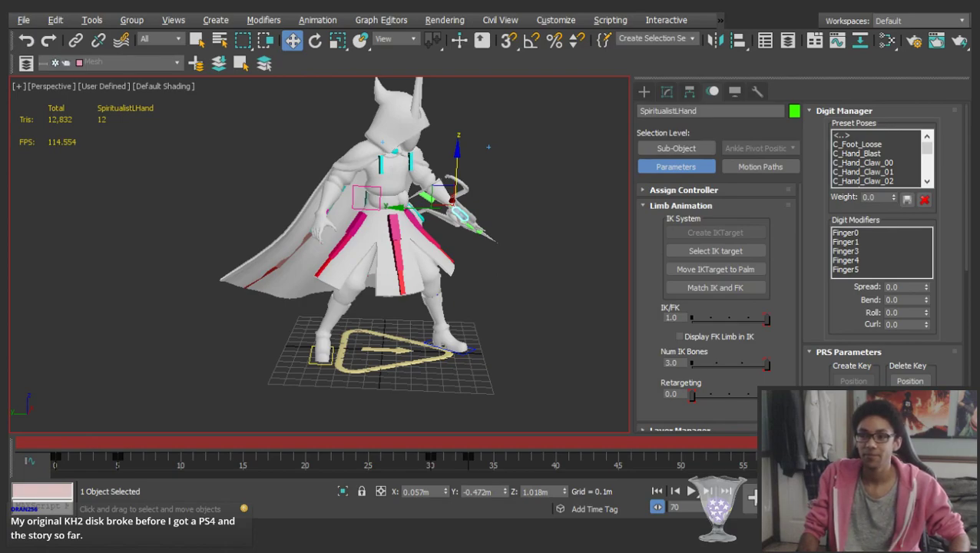
key(/)
click(491, 294)
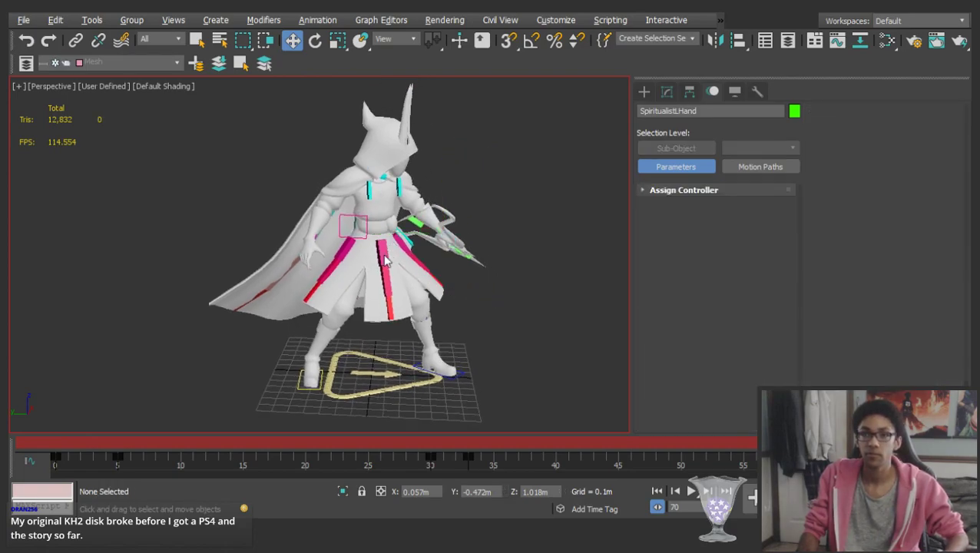
scroll(370, 261, up, 2)
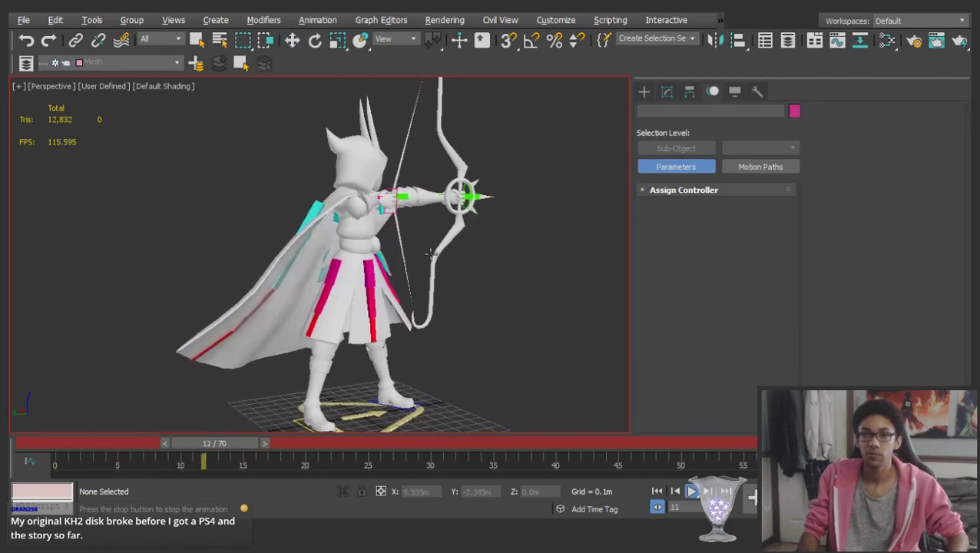
alt+middle_drag(370, 260, 335, 246)
key(/)
Move the bowstring bone SpiritualistWeapon_L_Back back toward the archer, to about Y -0.11 m at frame 35
click(394, 206)
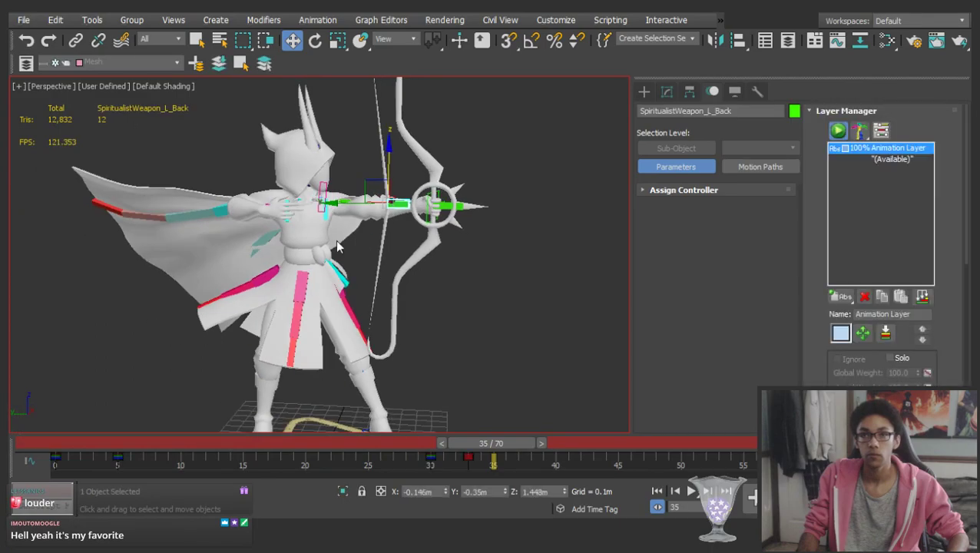
drag(451, 446, 484, 424)
key(w)
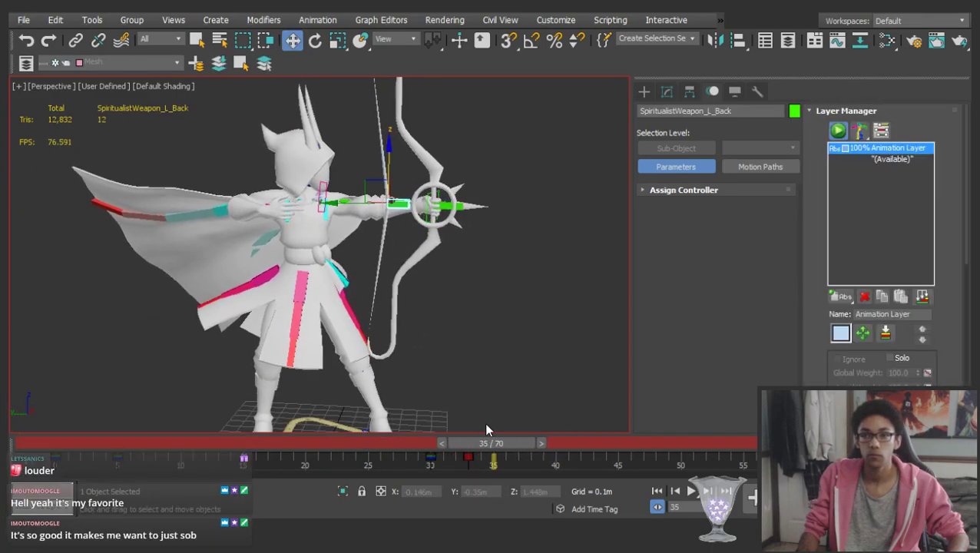
drag(358, 201, 324, 200)
key(ctrl+z)
Check the bowstring bone's keys at frames 33 and 35 and move the bone forward toward the bow at frame 45
drag(511, 460, 450, 455)
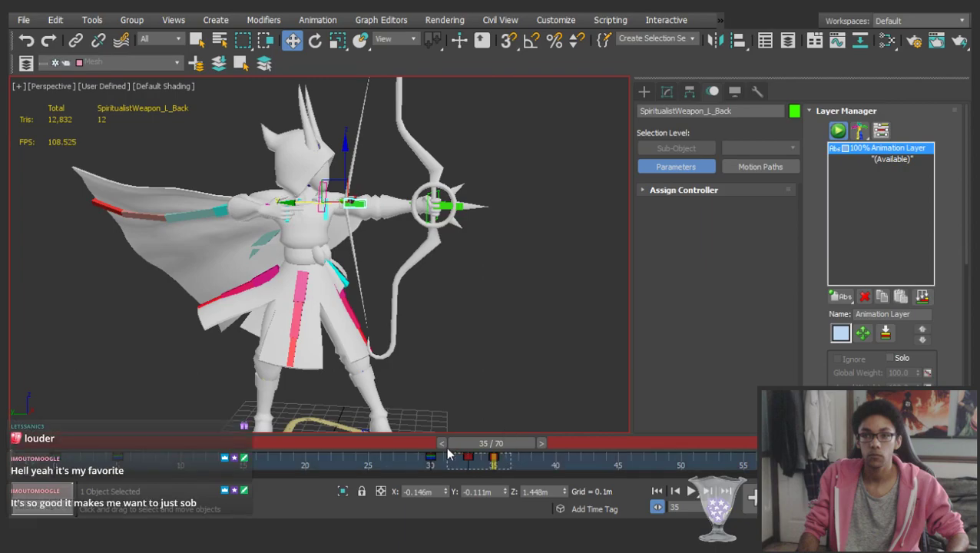
ctrl+click(433, 458)
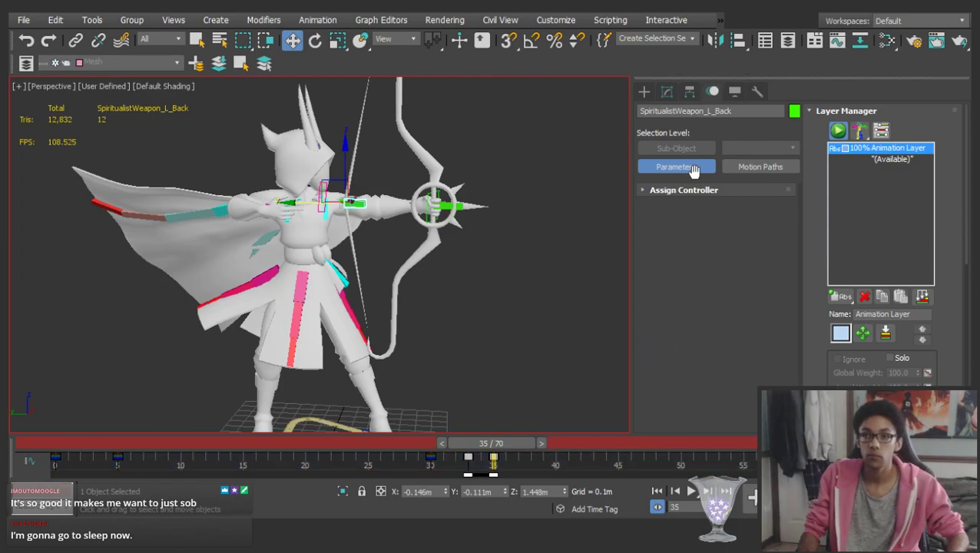
drag(492, 443, 615, 432)
key(w)
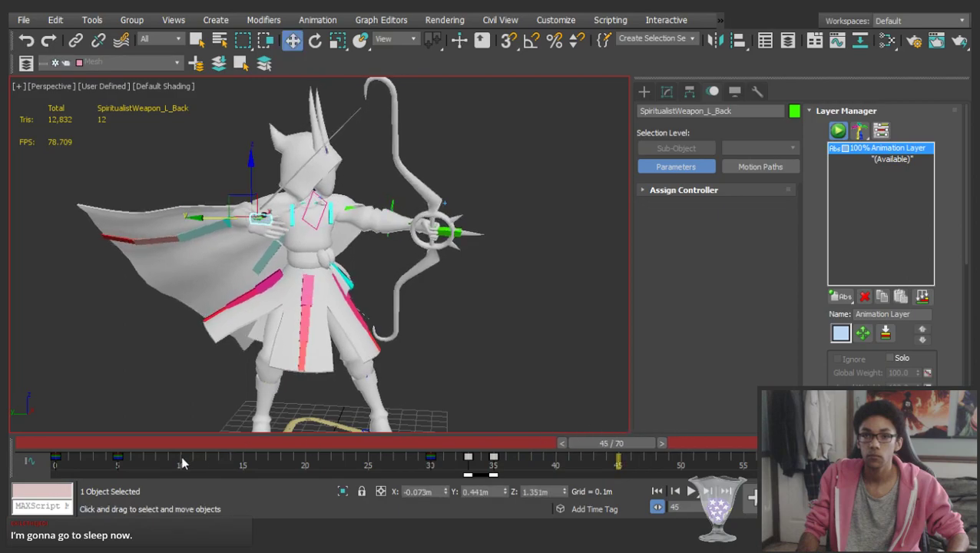
click(494, 458)
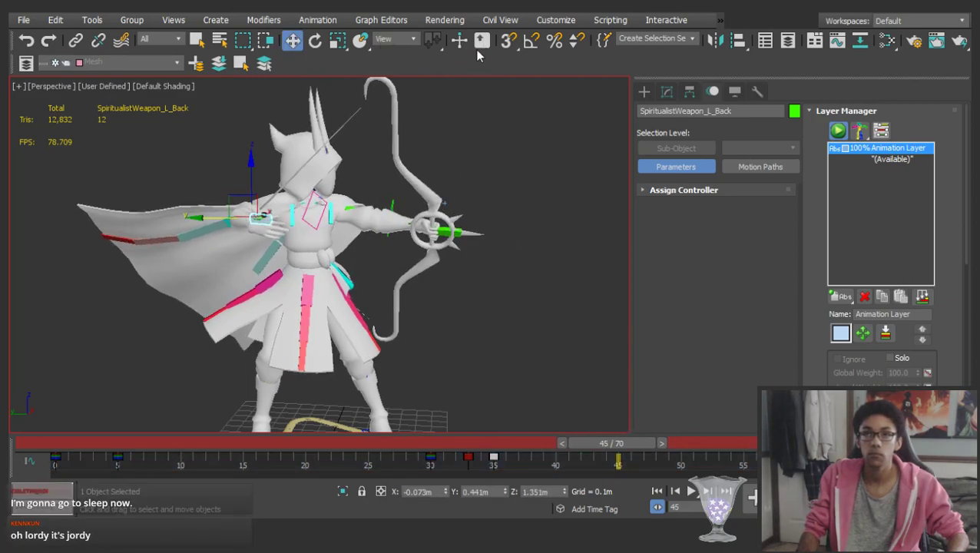
drag(230, 219, 275, 222)
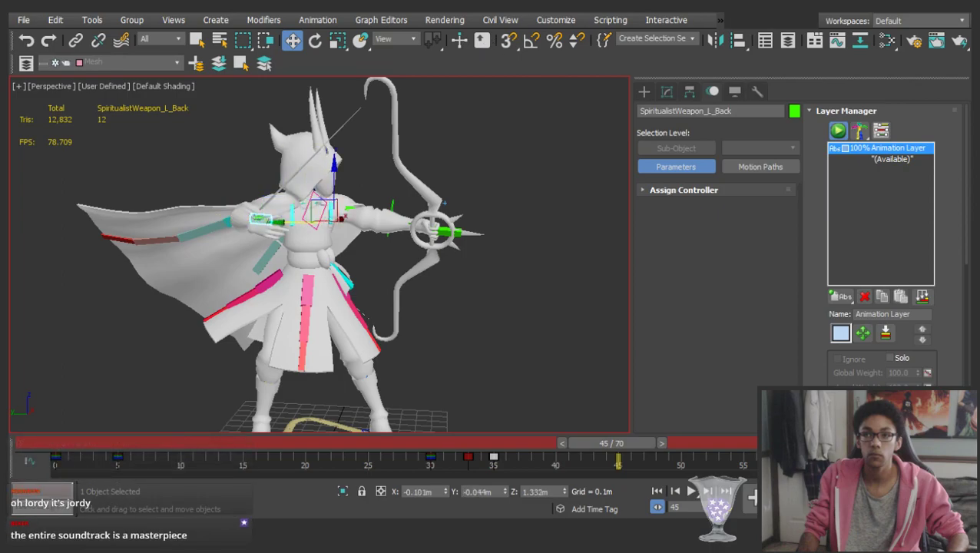
drag(589, 442, 718, 443)
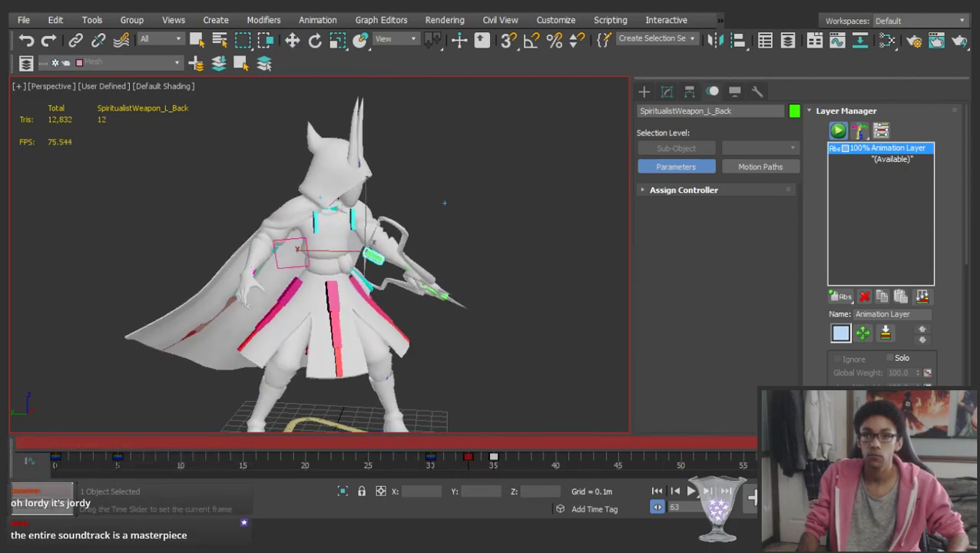
Play the shot and give the bowstring bone an additional recoil key at frame 37
click(555, 340)
key(/)
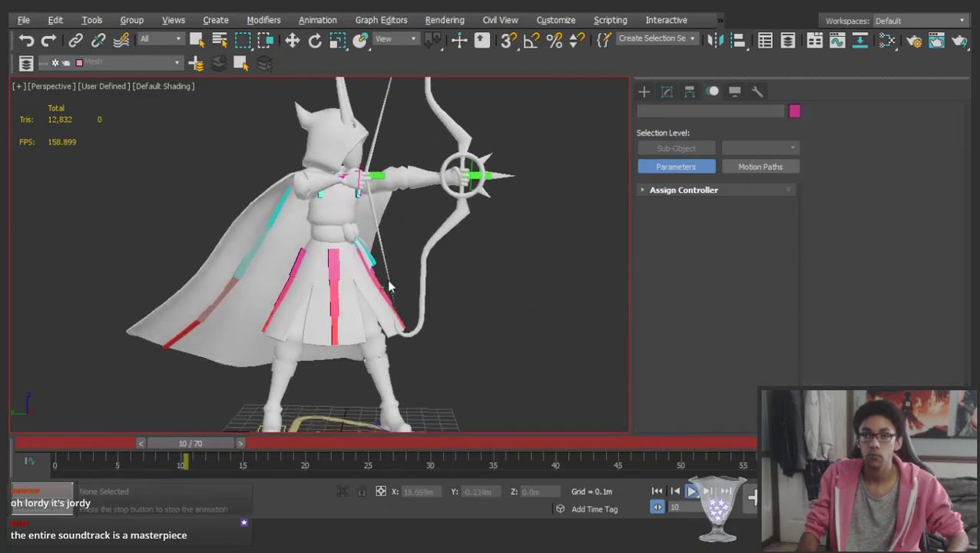
key(/)
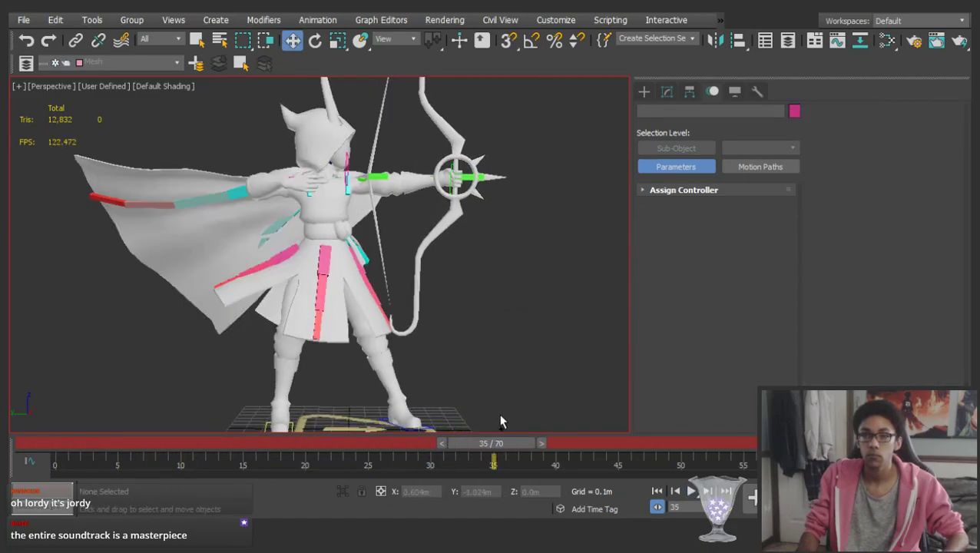
key(ctrl+z)
drag(492, 444, 163, 427)
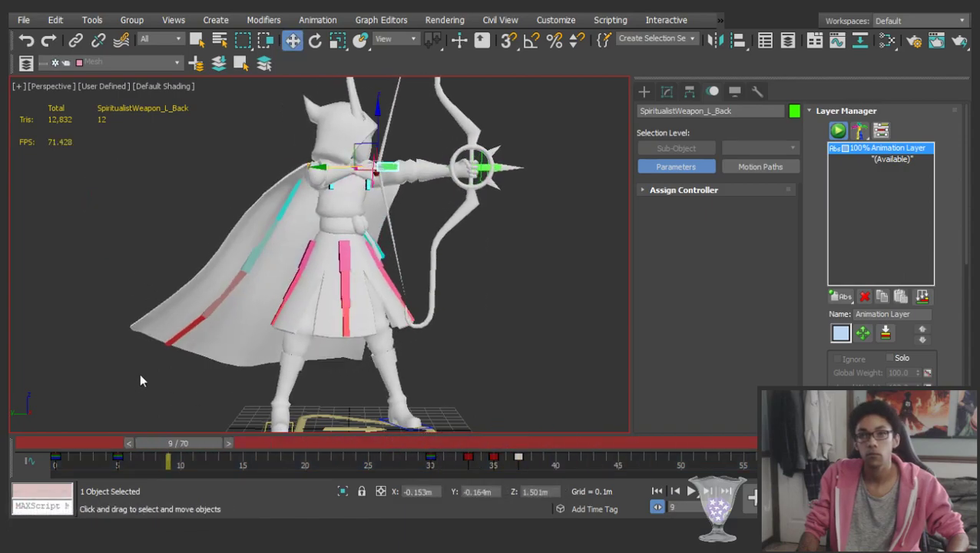
Replay the shot and examine the bowstring and drawing hand up close around frame 36
click(156, 326)
key(slash)
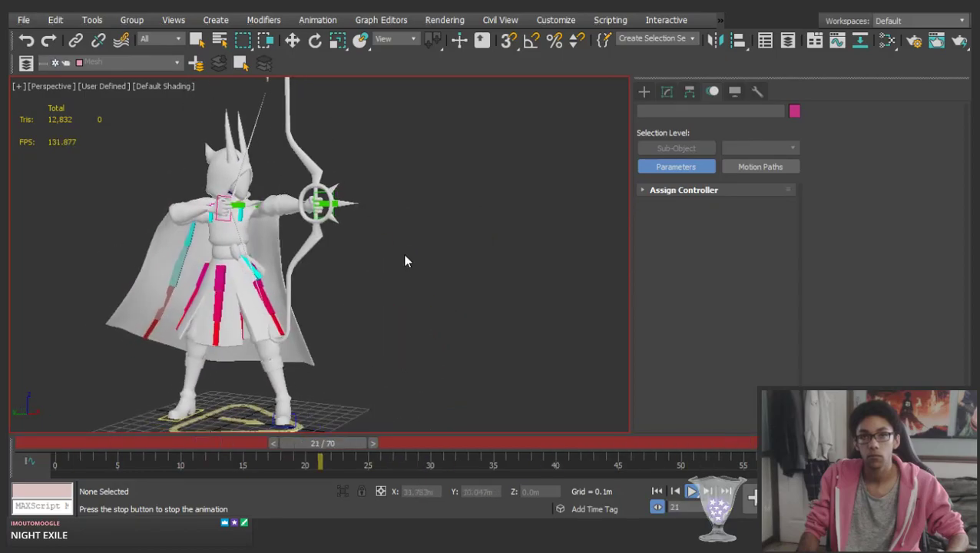
key(slash)
middle_drag(226, 229, 274, 274)
scroll(273, 273, up, 5)
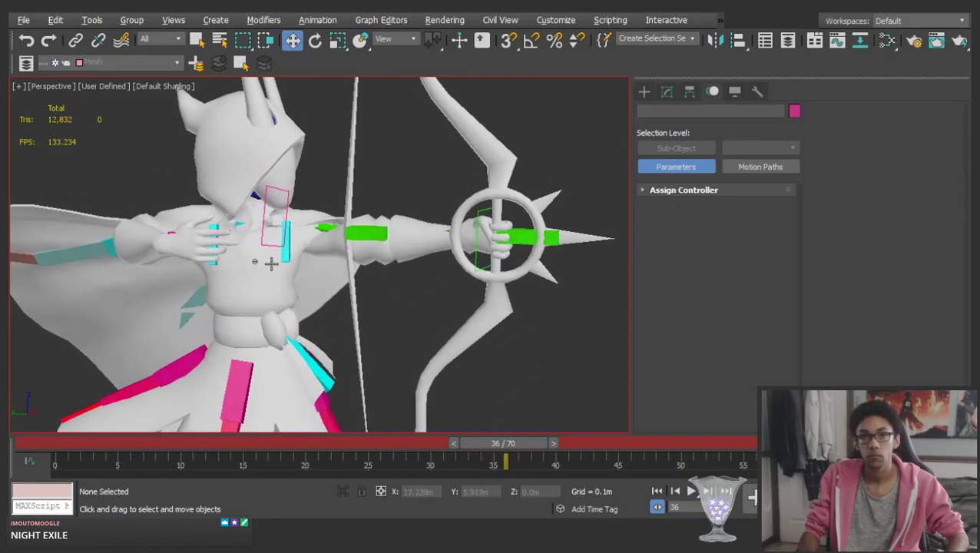
Try a tension shake on the bowstring bone and drawing hand with keys at frames 24, 26 and 28
click(357, 235)
ctrl+click(186, 239)
drag(76, 447, 368, 455)
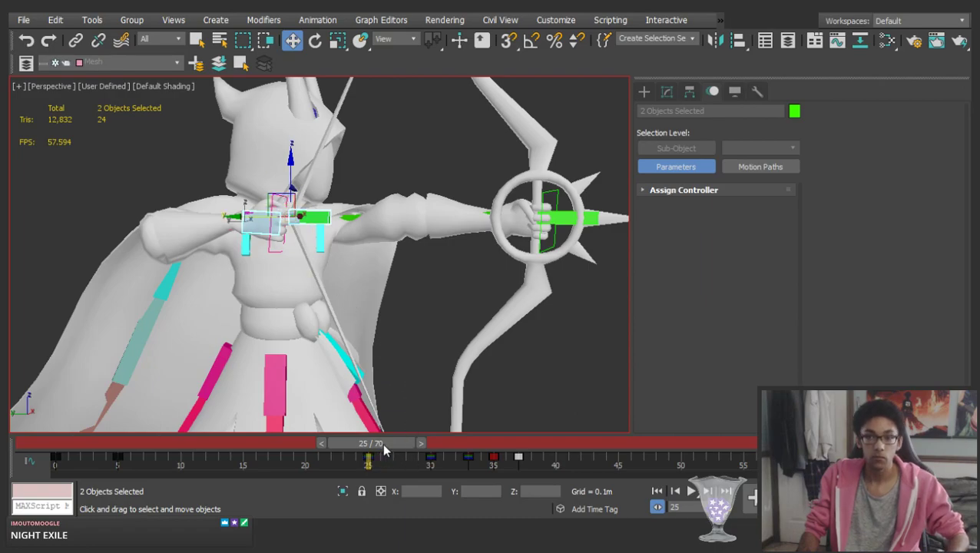
shift+drag(430, 461, 834, 442)
click(561, 351)
key(slash)
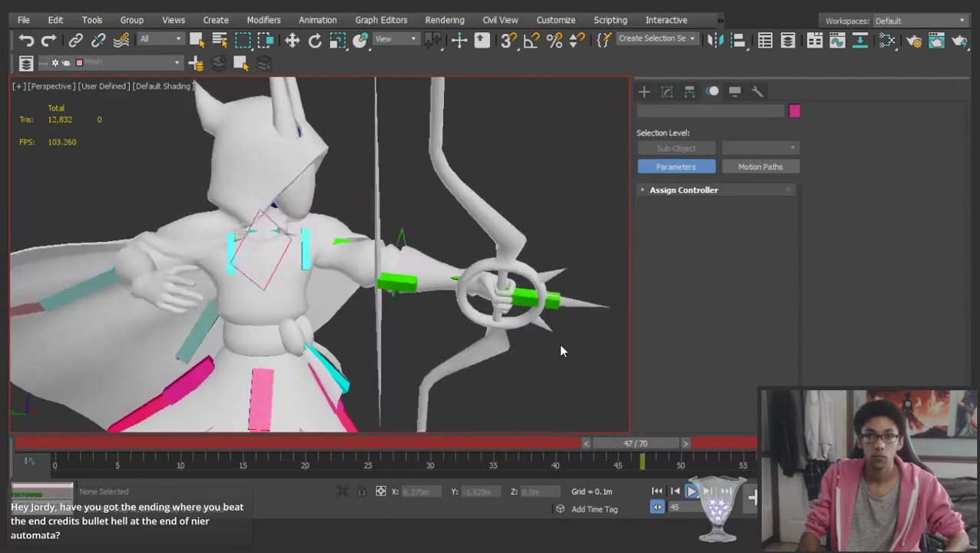
key(slash)
key(ctrl+z)
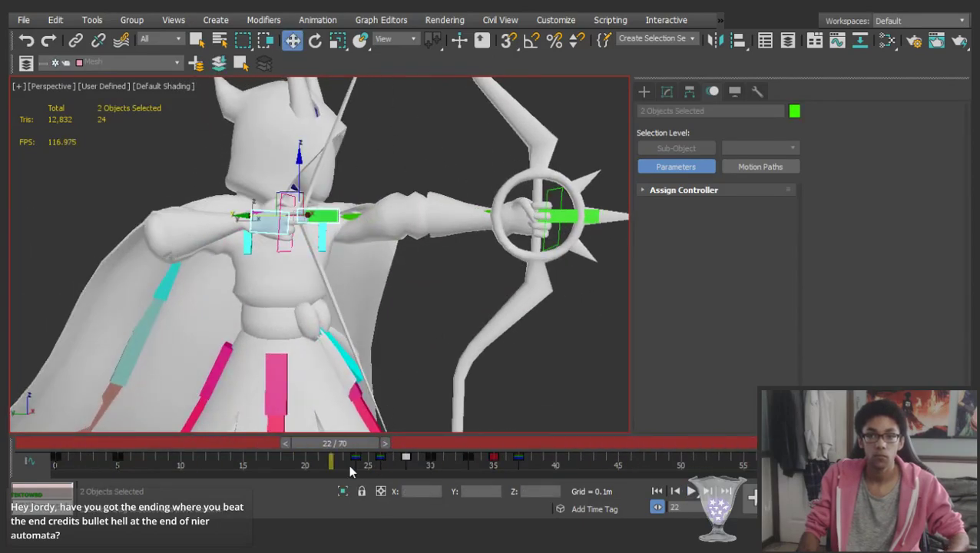
Turn off key mode and extend the string and hand shake with keys at frames 16, 18, 20 and 22
drag(329, 453, 399, 469)
middle_drag(308, 259, 336, 282)
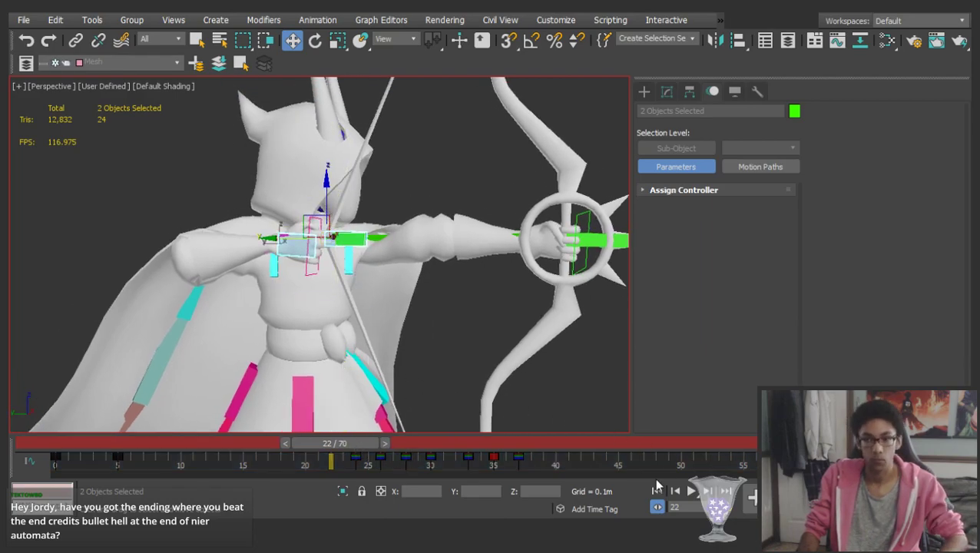
click(655, 507)
middle_drag(446, 301, 463, 280)
key(period)
key(period)
key(comma)
key(comma)
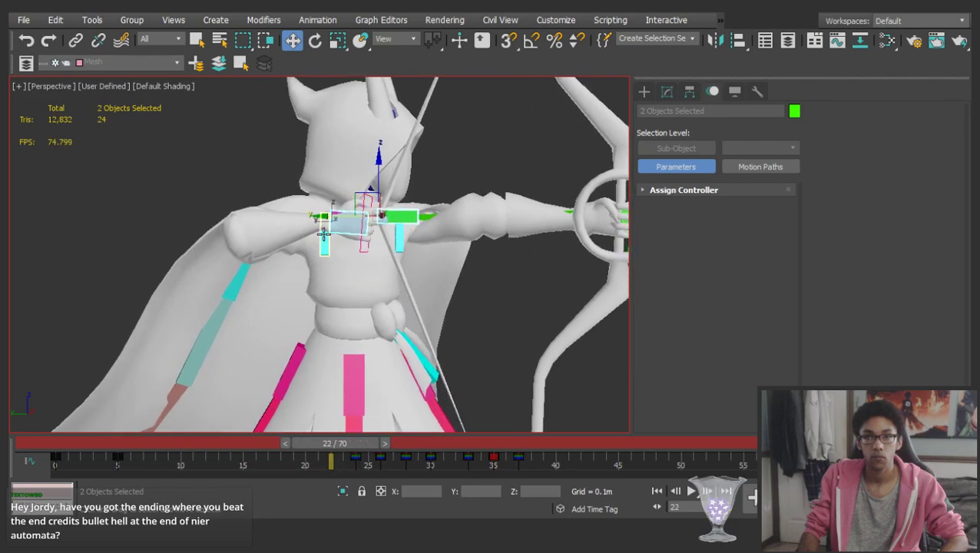
drag(313, 442, 73, 438)
Play the shot to review the shake, and return to frame 20 with the bowstring bone and drawing hand reselected
click(76, 267)
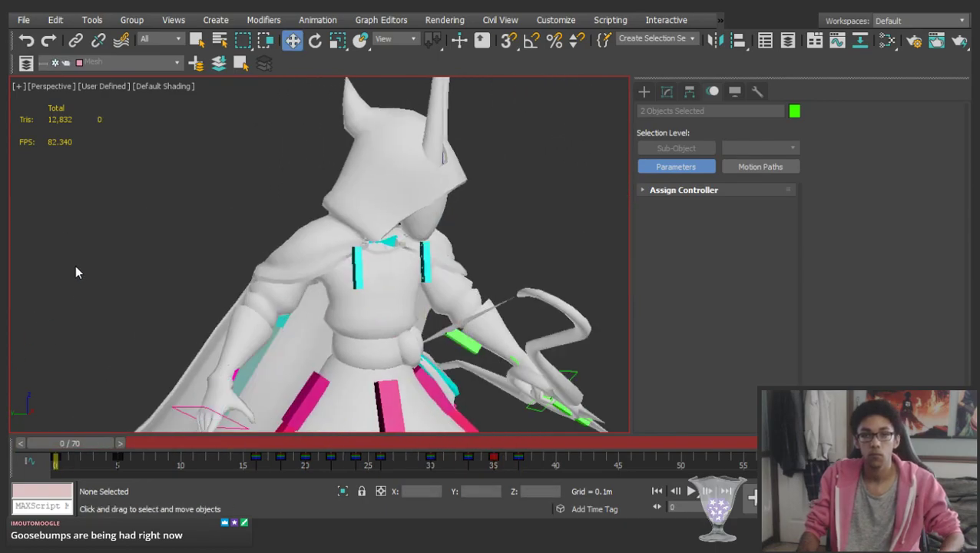
key(/)
key(/)
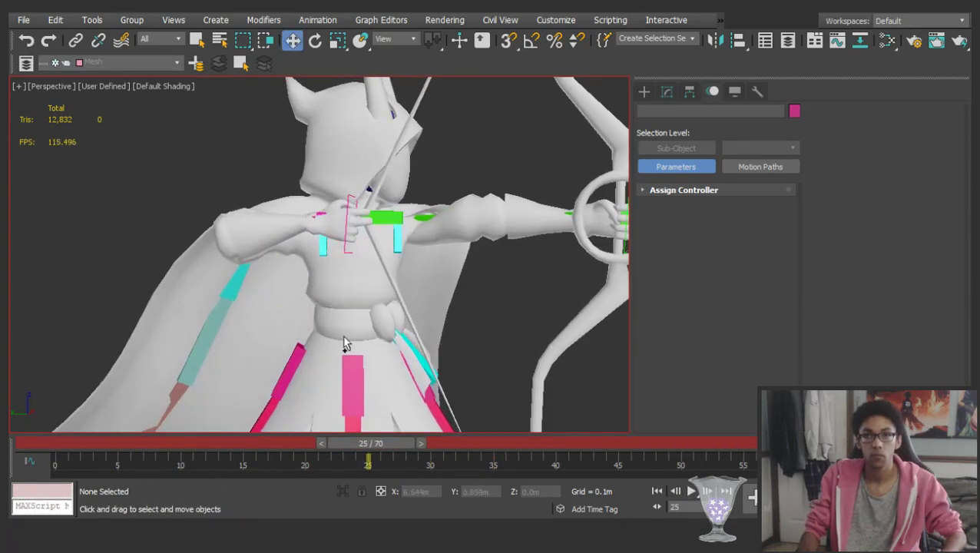
key(ctrl+z)
drag(356, 450, 333, 448)
key(w)
Extend the timeline to 80 frames and move the bowstring and hand keys from frames 16–37 to frames 26–47
drag(232, 463, 516, 466)
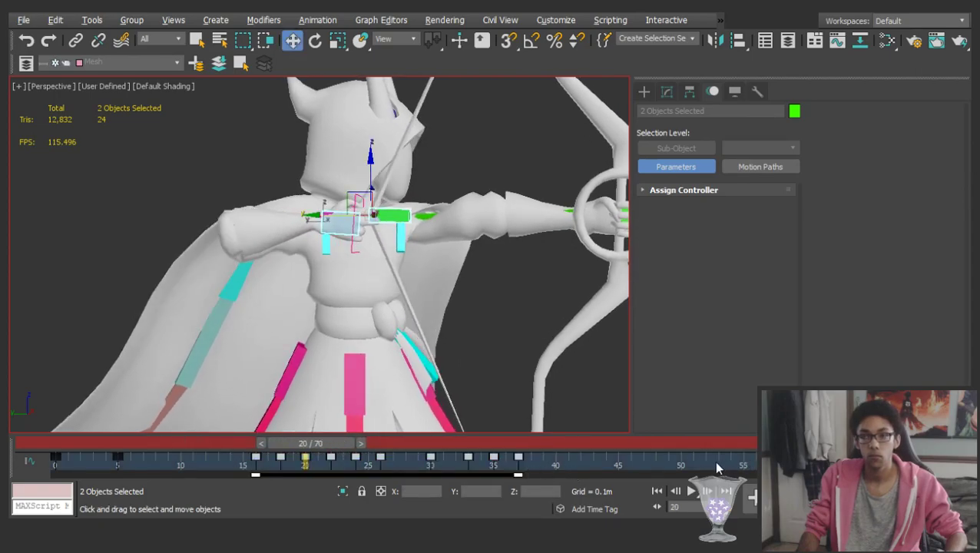
ctrl+alt+right_drag(718, 463, 677, 458)
ctrl+click(785, 459)
drag(785, 459, 889, 459)
ctrl+alt+right_drag(889, 460, 901, 459)
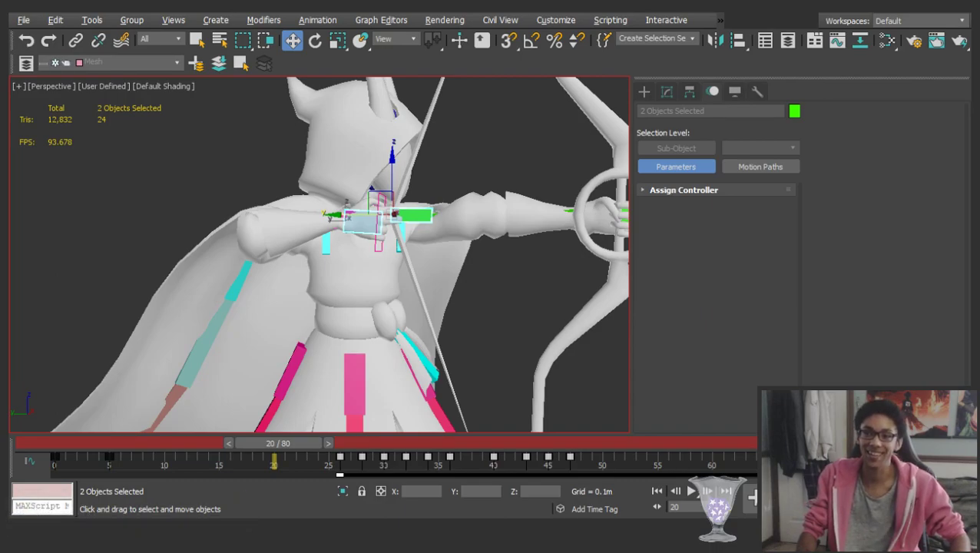
Check the retimed shake at frame 38 and play the full shot from frame 0
scroll(325, 223, down, 3)
scroll(324, 223, down, 2)
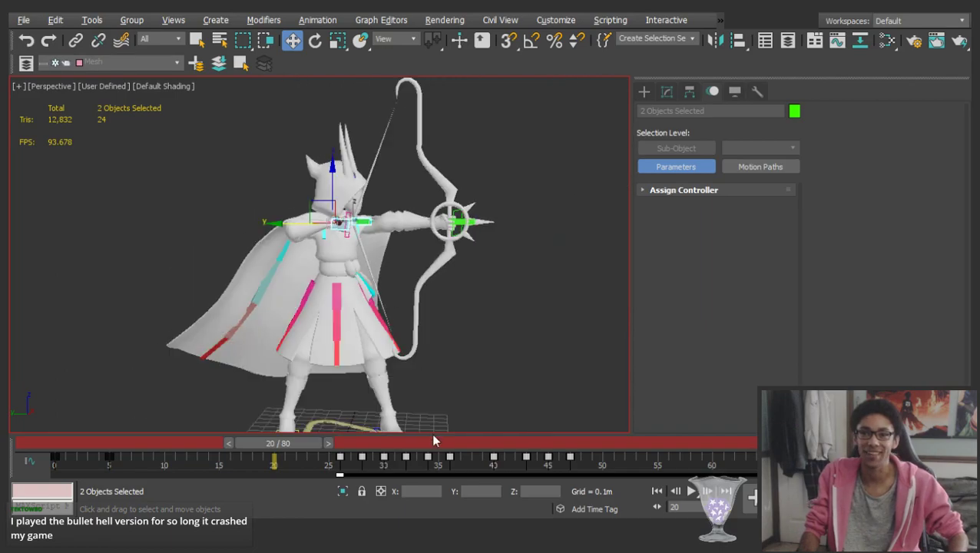
drag(310, 444, 473, 464)
key(w)
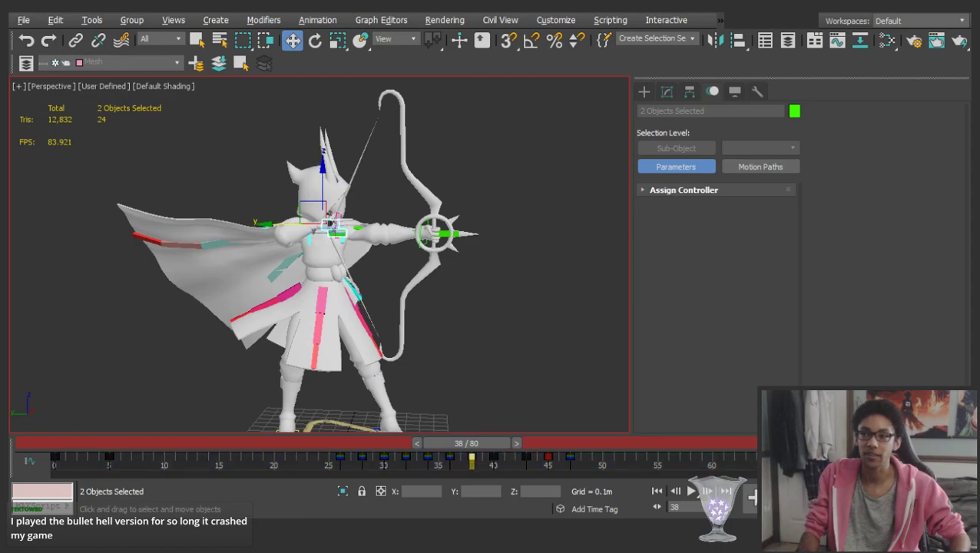
drag(522, 435, 65, 430)
click(492, 313)
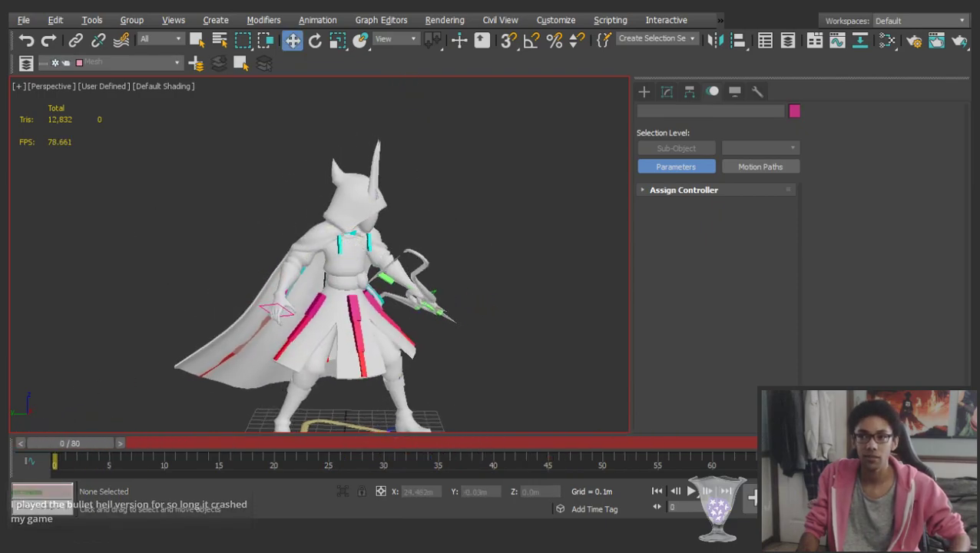
key(slash)
alt+middle_drag(444, 280, 296, 255)
key(slash)
Try deleting the bowstring and hand shake keys between about frames 25 and 36, and undo it
key(ctrl+z)
drag(329, 466, 452, 439)
key(Delete)
key(ctrl+z)
key(ctrl+z)
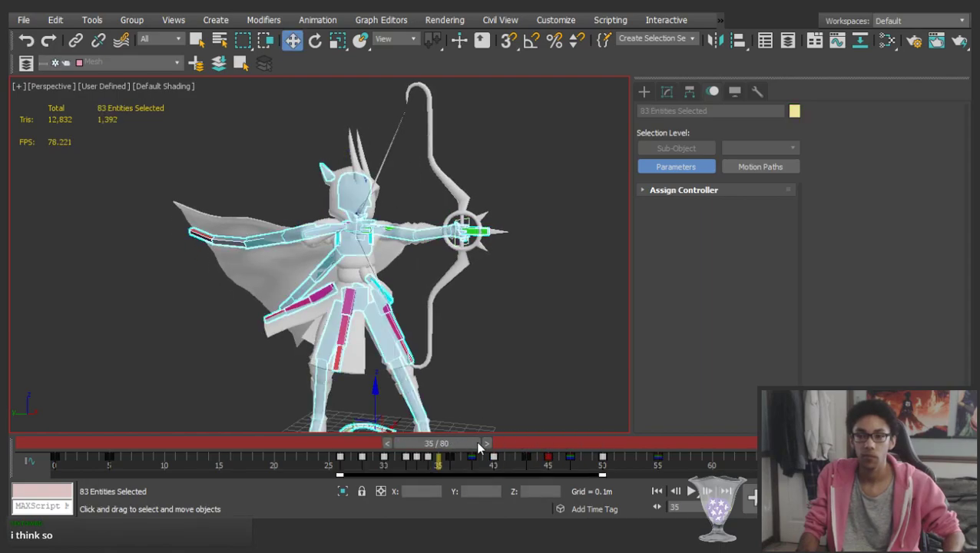
key(ctrl+z)
Undo the shake keys and their retiming on the bowstring bone and drawing hand
click(351, 243)
mouse_move(436, 444)
mouse_down()
mouse_move(411, 450)
mouse_move(551, 437)
mouse_move(403, 437)
mouse_move(456, 443)
mouse_move(405, 440)
mouse_move(449, 430)
mouse_up()
key(w)
click(469, 421)
middle_drag(416, 288, 395, 322)
key(ctrl+z)
key(ctrl+z)
key(ctrl+z)
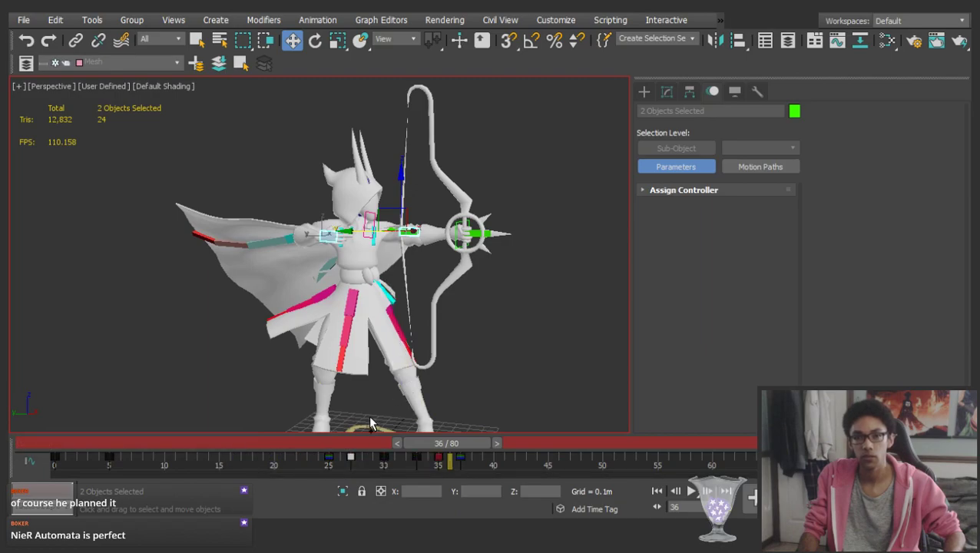
key(ctrl+z)
Play the shot without the shake to review the timing of the draw and release
drag(328, 445, 564, 327)
click(563, 326)
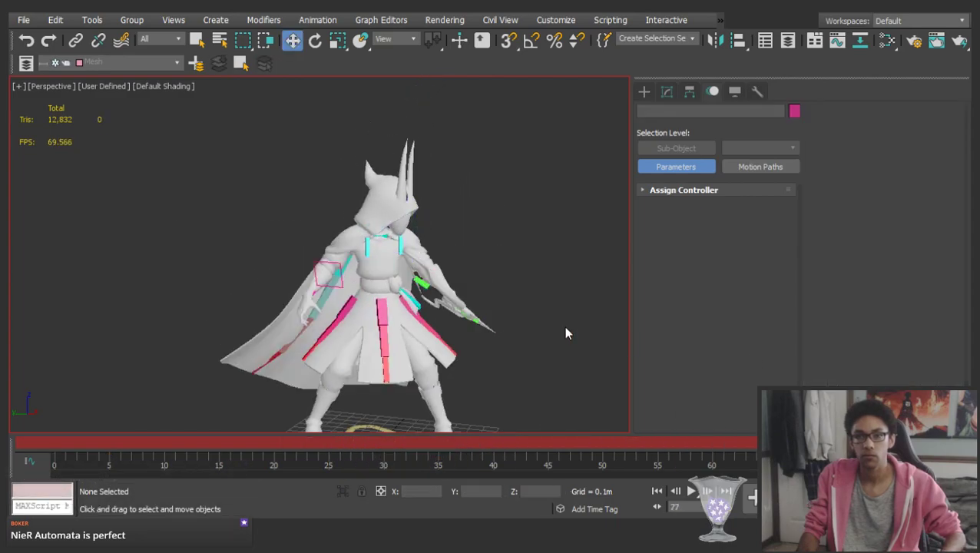
key(/)
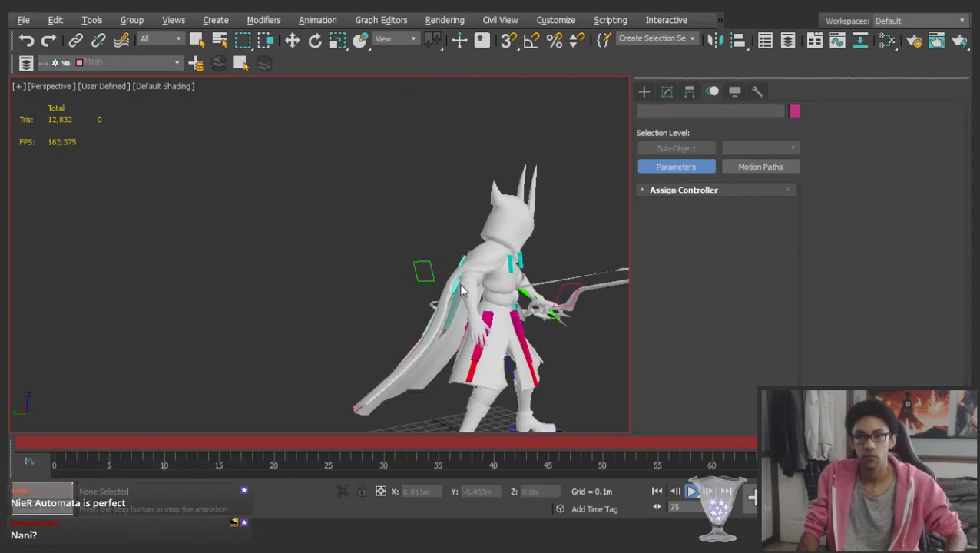
alt+middle_drag(477, 313, 418, 296)
key(/)
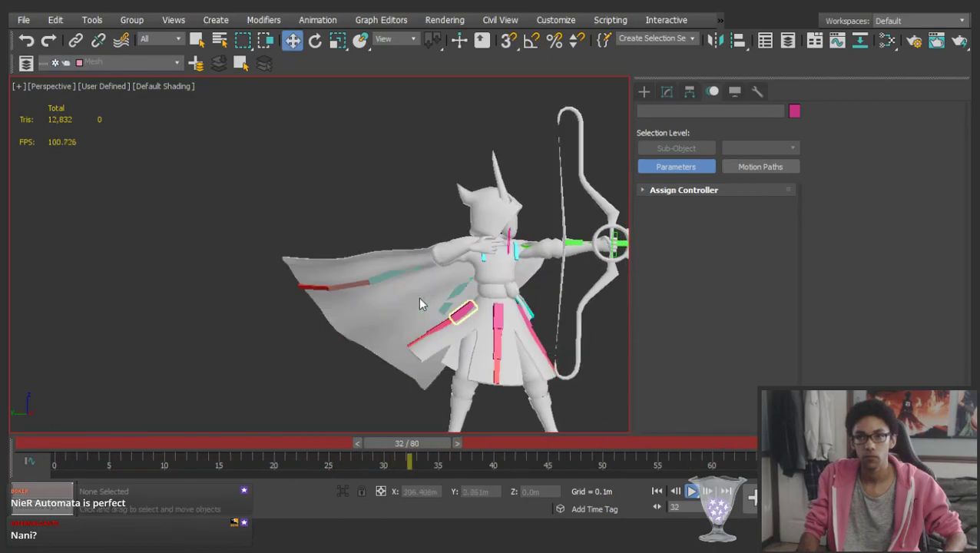
Select the whole rig with its keys from frame 5 onward and extend the timeline to 90 frames
double_click(495, 314)
click(91, 445)
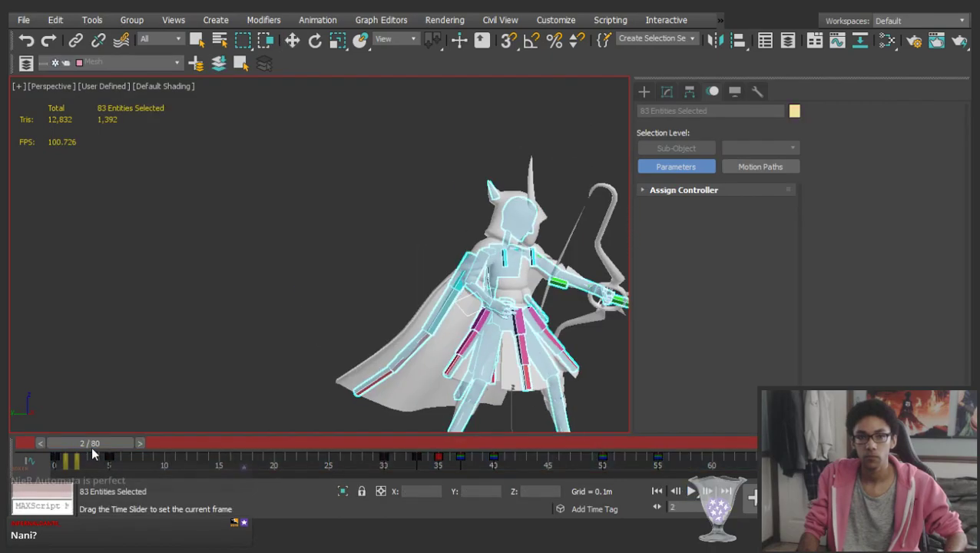
drag(114, 467, 860, 461)
ctrl+alt+right_drag(833, 464, 680, 464)
Move the rig's frame 5 key to frame 10 and shift the keys from frame 30 onward to start at frame 50
drag(680, 462, 860, 463)
ctrl+alt+right_drag(833, 463, 902, 463)
click(902, 463)
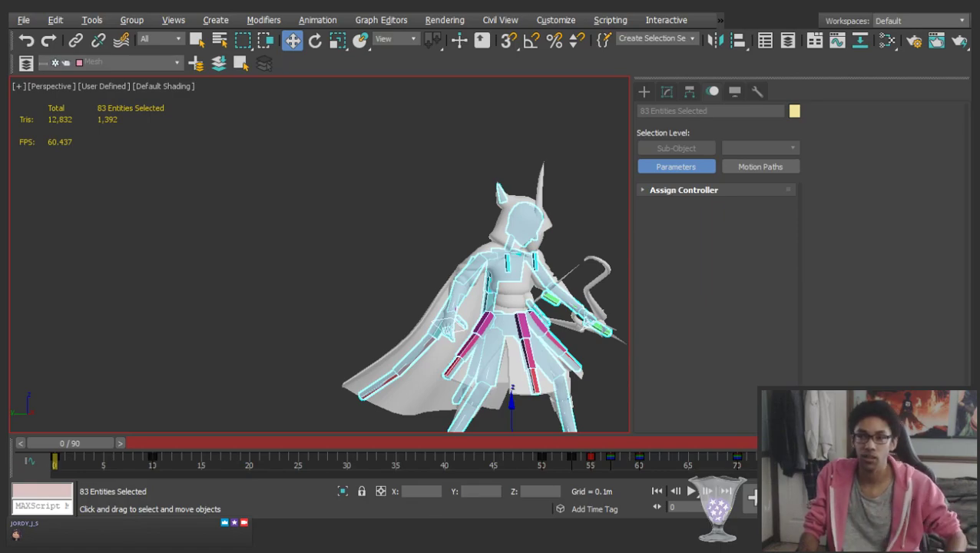
At frame 4, select the ribcage and rotate the upper body to start an in-between pose
middle_drag(505, 307, 467, 276)
click(502, 361)
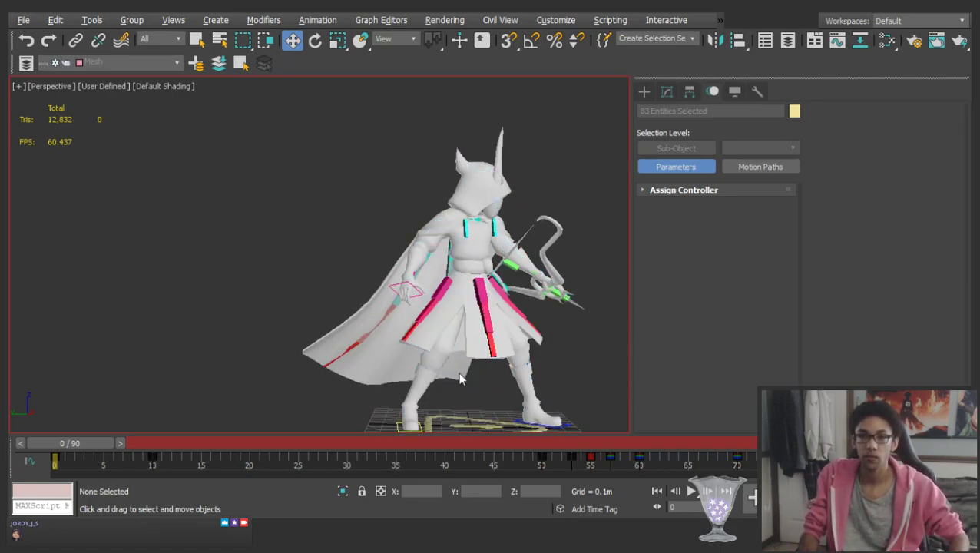
drag(78, 445, 106, 448)
key(w)
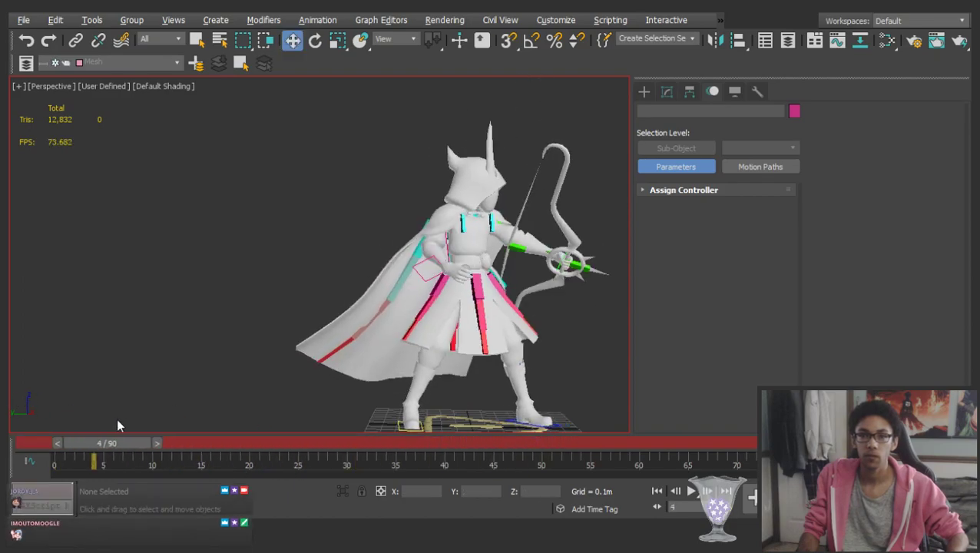
click(469, 220)
scroll(470, 220, up, 4)
key(e)
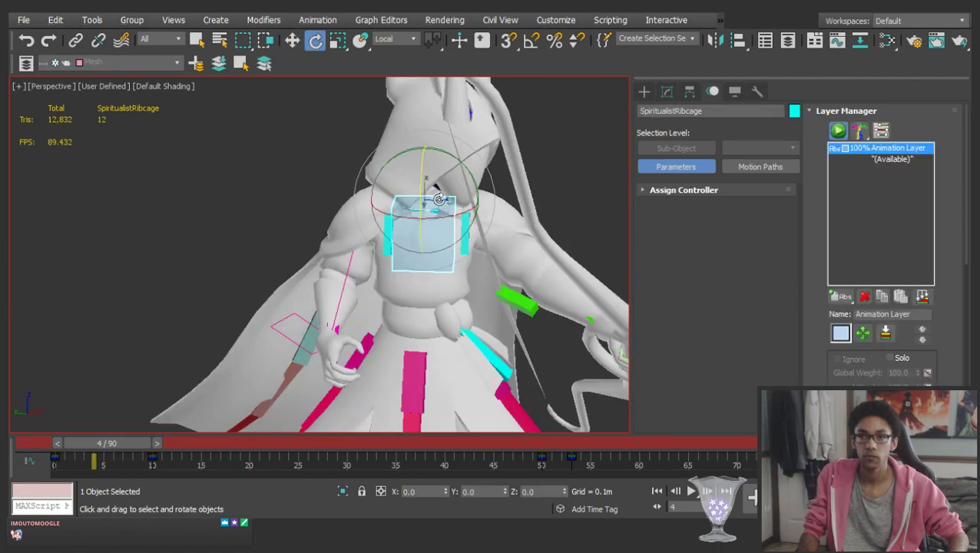
alt+middle_drag(421, 191, 445, 220)
click(450, 161)
click(408, 159)
drag(430, 129, 452, 145)
scroll(452, 145, down, 3)
alt+middle_drag(451, 147, 472, 155)
At frame 4, rotate the left upper arm and bend the left forearm to bring the bow across the body
click(553, 214)
click(464, 225)
alt+middle_drag(464, 225, 492, 237)
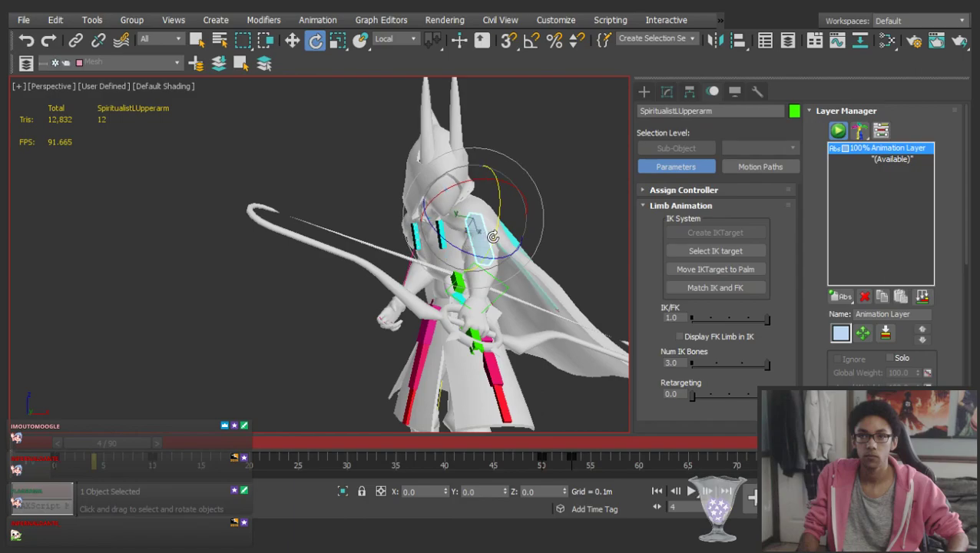
drag(498, 230, 492, 246)
click(475, 292)
drag(497, 311, 463, 306)
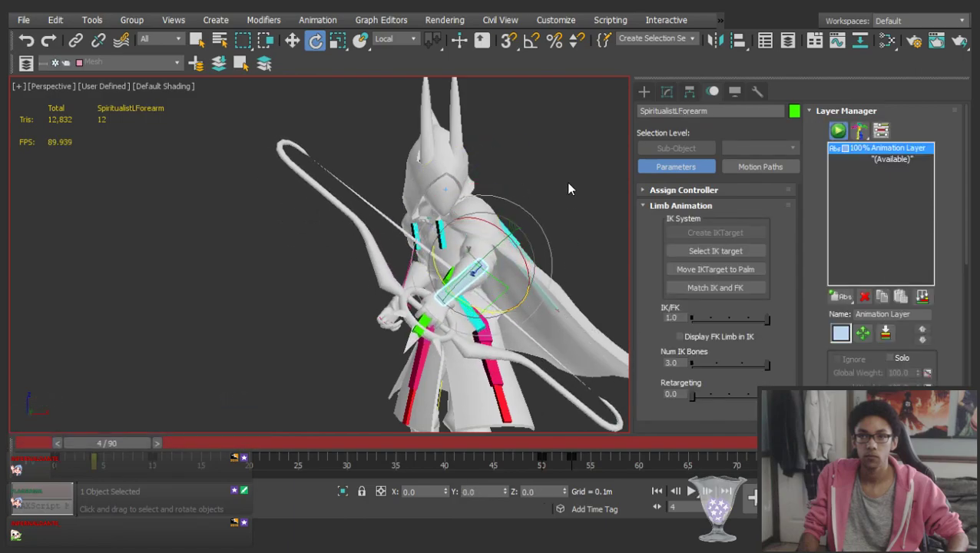
click(566, 184)
click(484, 257)
drag(483, 259, 470, 267)
alt+middle_drag(470, 268, 505, 263)
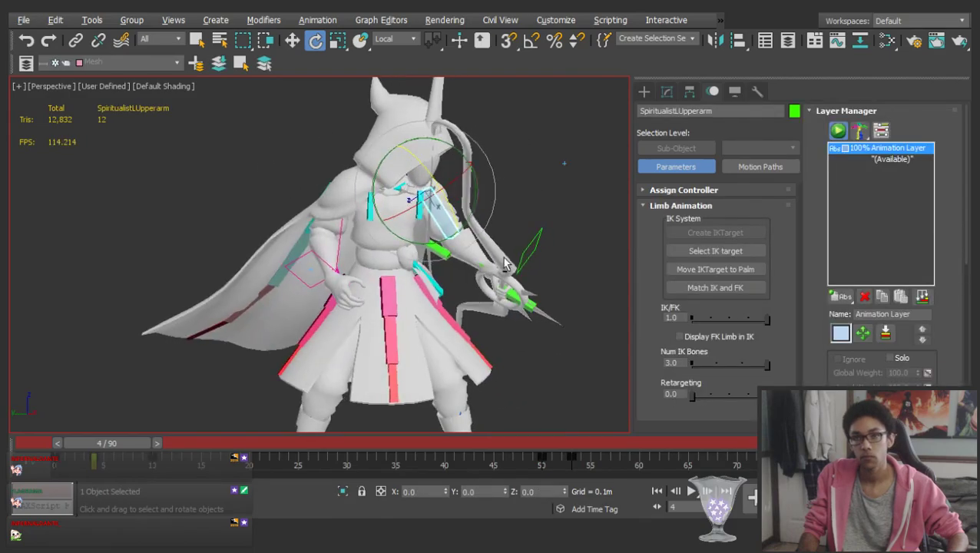
Rotate the right upper arm outward, away from the hip, at frame 4
click(345, 202)
alt+middle_drag(344, 202, 306, 212)
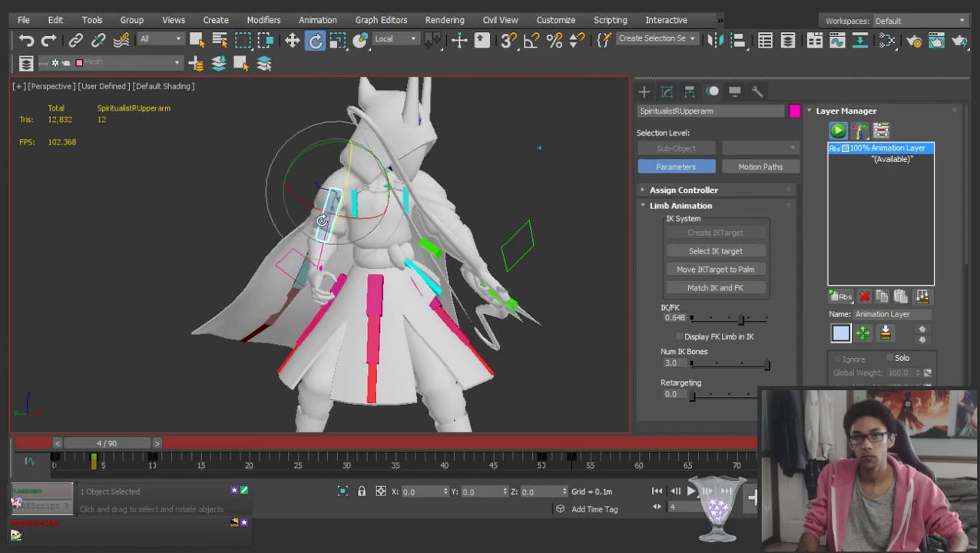
drag(307, 212, 412, 212)
mouse_move(97, 443)
mouse_down()
mouse_move(143, 439)
mouse_move(87, 443)
mouse_up()
key(e)
key(w)
click(147, 443)
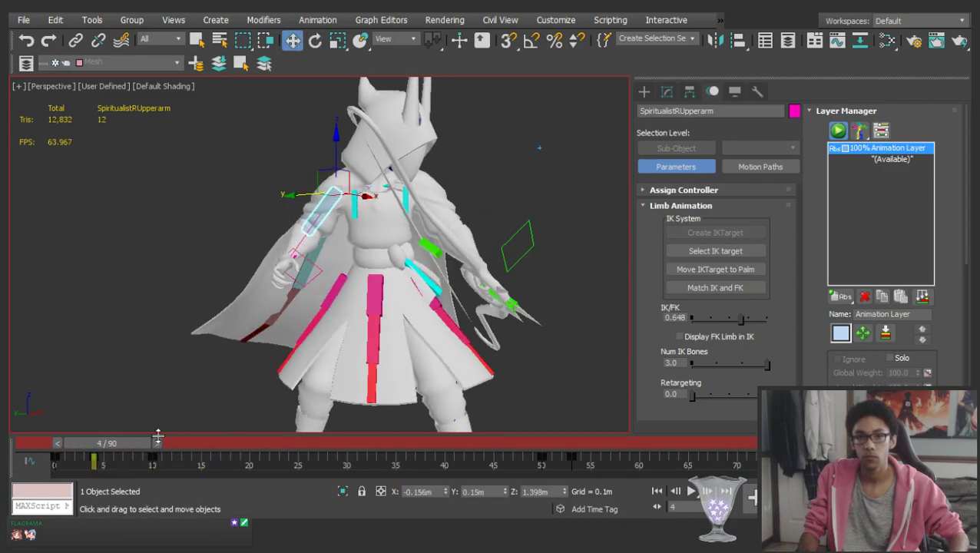
Try rotating the pelvis at frame 4 to turn the hips and upper body
click(369, 265)
click(394, 276)
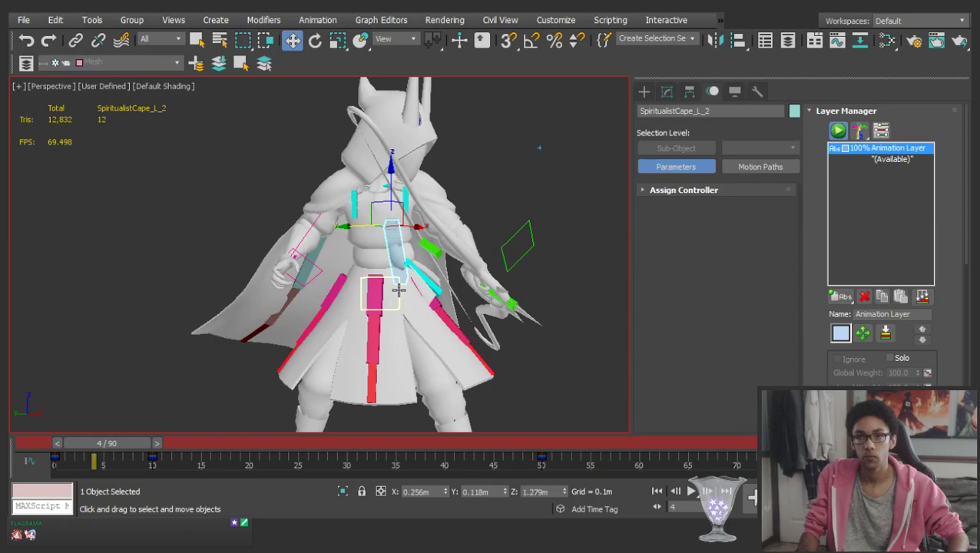
click(399, 290)
key(e)
alt+middle_drag(399, 290, 382, 287)
drag(389, 280, 371, 284)
alt+middle_drag(371, 284, 345, 296)
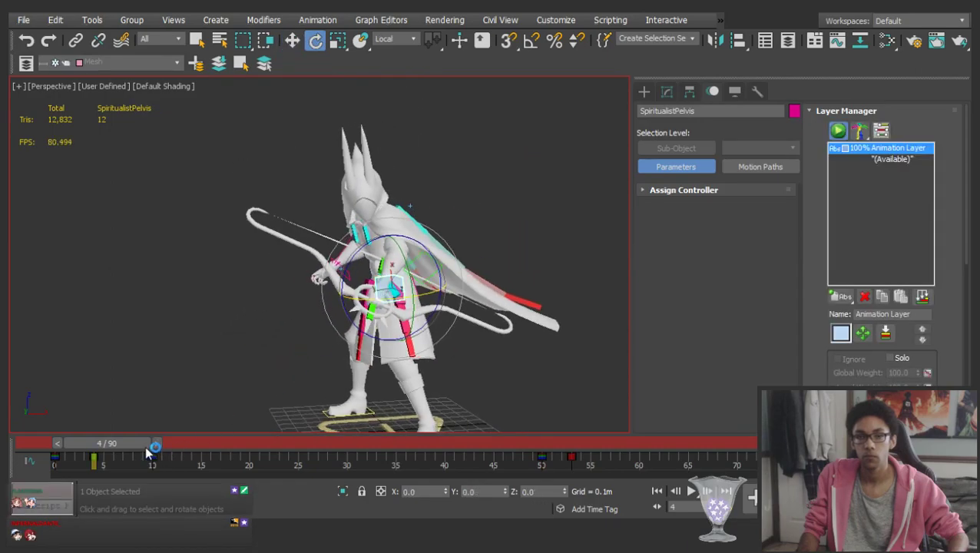
drag(389, 281, 385, 283)
Scrub through the motion to check the turned pose and undo the last pelvis rotation
click(488, 182)
click(385, 187)
alt+middle_drag(385, 190, 447, 218)
click(477, 262)
alt+middle_drag(477, 262, 510, 263)
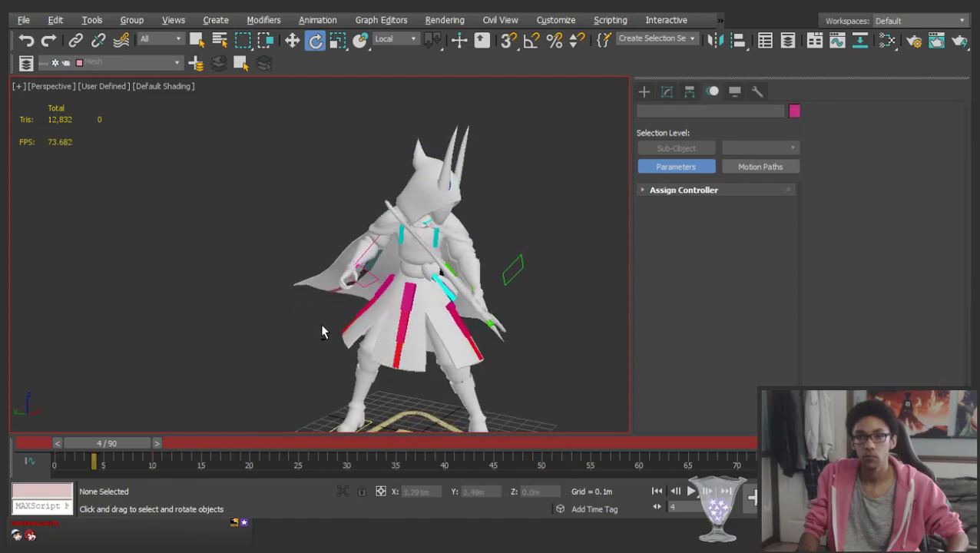
drag(104, 443, 123, 427)
key(ctrl+z)
click(133, 386)
key(ctrl+z)
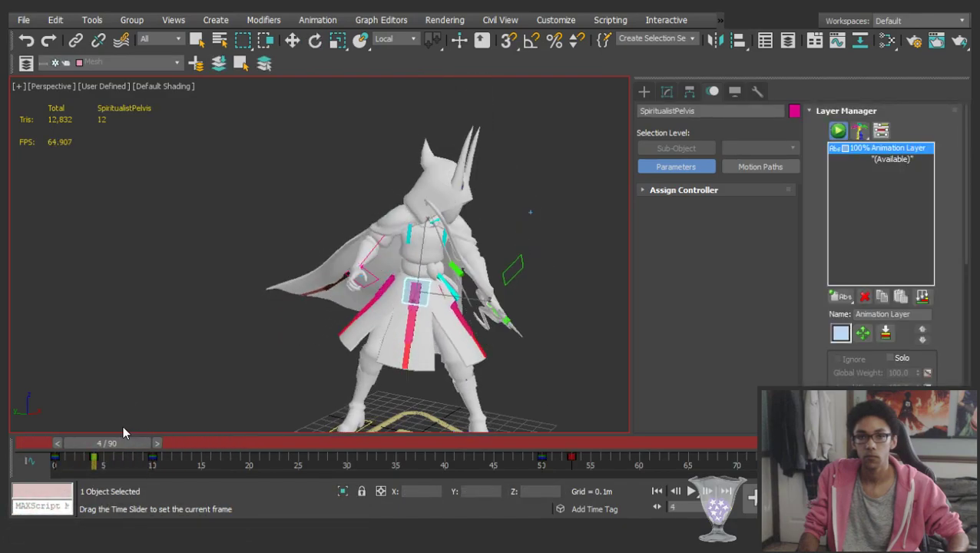
Rotate the head about -20.6 degrees around its local Z axis at frame 4
key(e)
click(573, 166)
click(452, 201)
drag(482, 197, 476, 169)
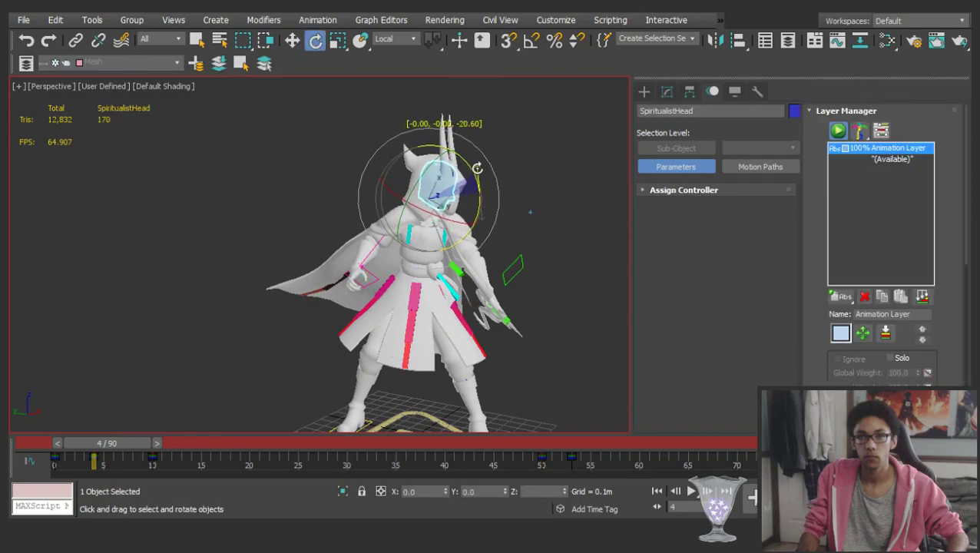
click(530, 192)
Select the pelvis, check its motion along the timeline, and rotate it again at frame 4
click(415, 294)
drag(116, 443, 213, 420)
drag(104, 411, 107, 412)
key(e)
alt+middle_drag(484, 315, 384, 322)
drag(438, 310, 464, 311)
alt+middle_drag(464, 311, 538, 296)
Readjust the head's rotation at frame 4 and scrub back to check it
click(537, 185)
click(459, 196)
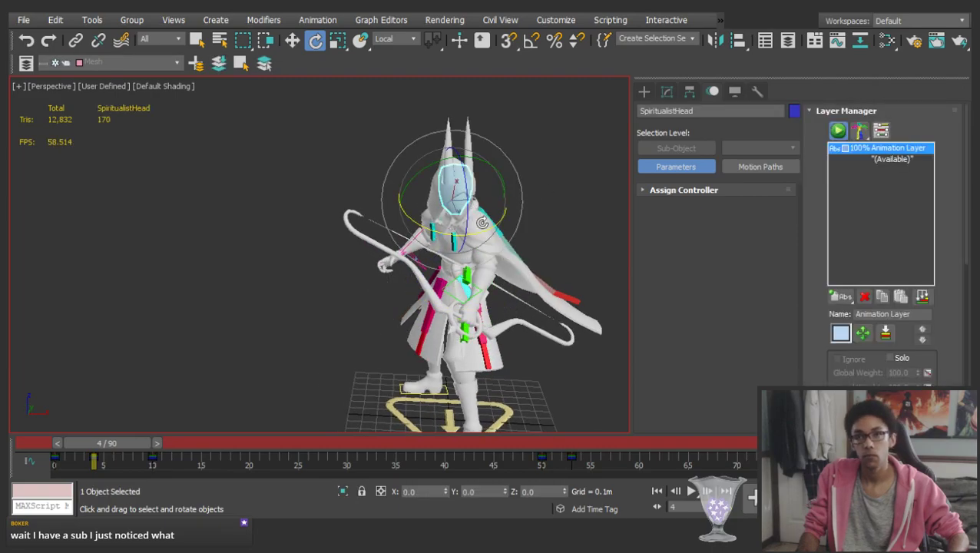
drag(485, 225, 481, 226)
drag(478, 160, 470, 157)
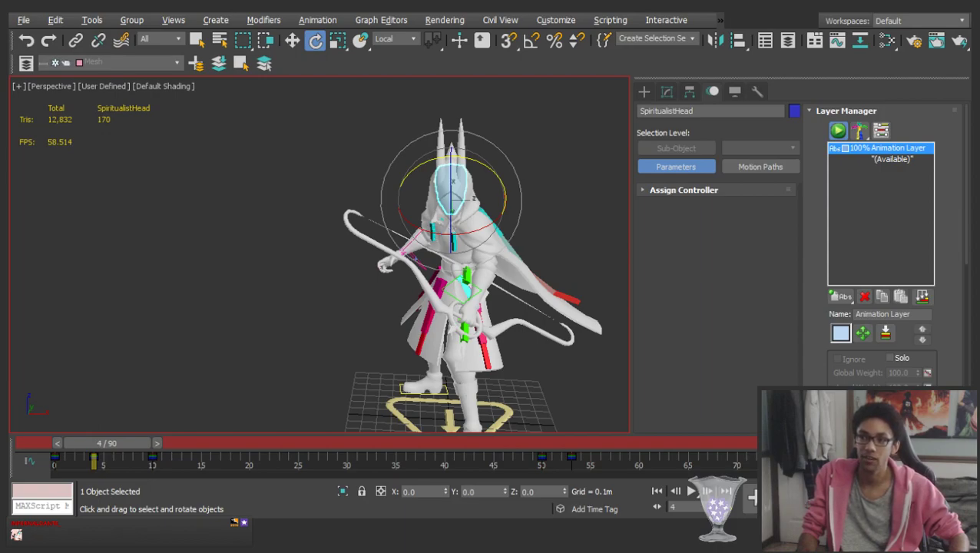
drag(123, 436, 26, 350)
Play the shot with the new frame 4 pose to review it from several angles
click(332, 225)
key(slash)
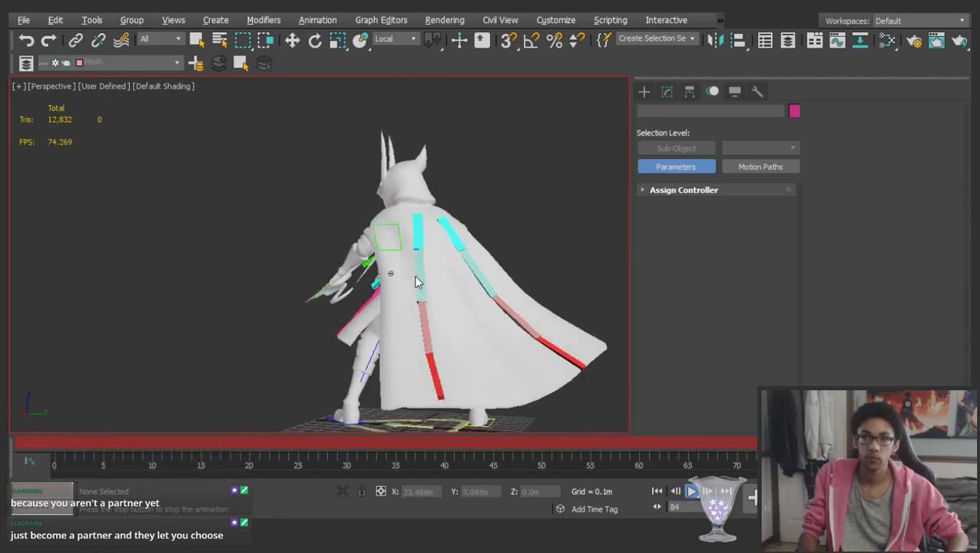
scroll(452, 256, down, 5)
scroll(452, 255, up, 3)
alt+middle_drag(451, 254, 498, 260)
key(slash)
Move the whole rig's final keys earlier and shorten the timeline to end at frame 80
key(ctrl+a)
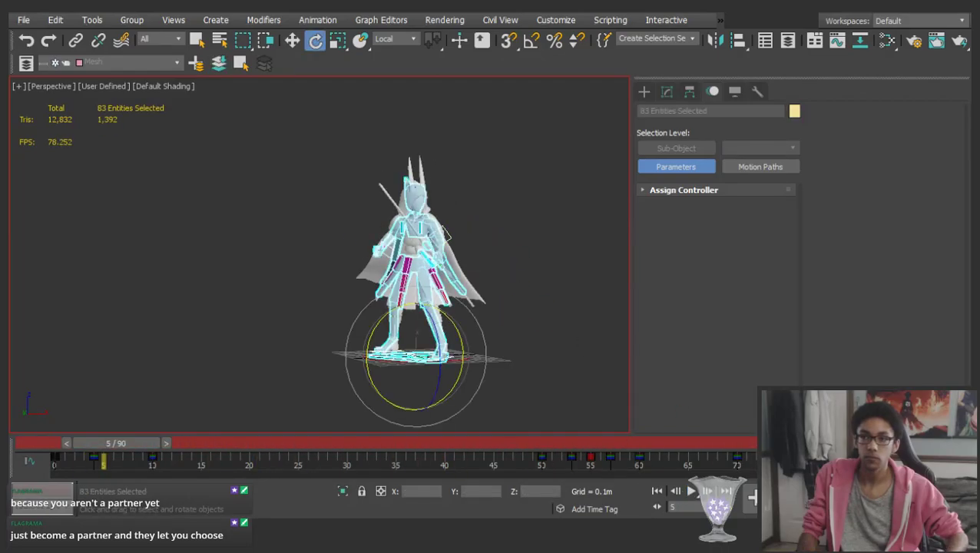
drag(689, 446, 733, 458)
drag(933, 458, 845, 458)
ctrl+alt+right_drag(845, 458, 930, 458)
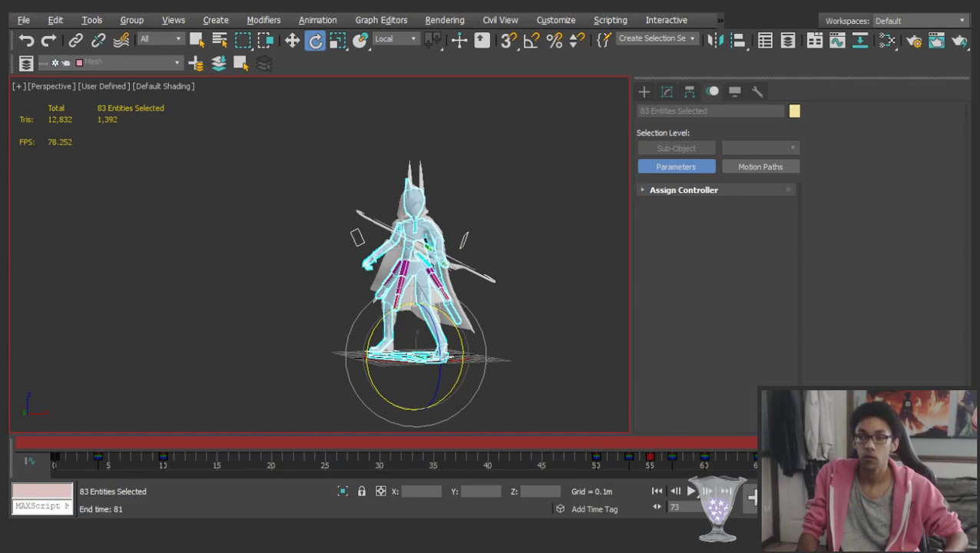
Play the shortened shot and examine its timing from the front, side and back
key(/)
click(562, 325)
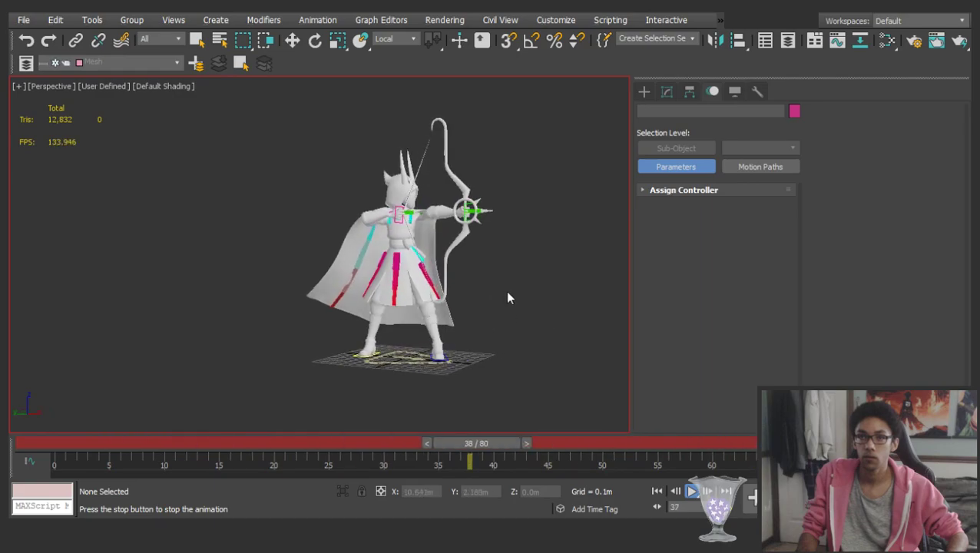
scroll(484, 284, up, 3)
alt+middle_drag(444, 263, 242, 271)
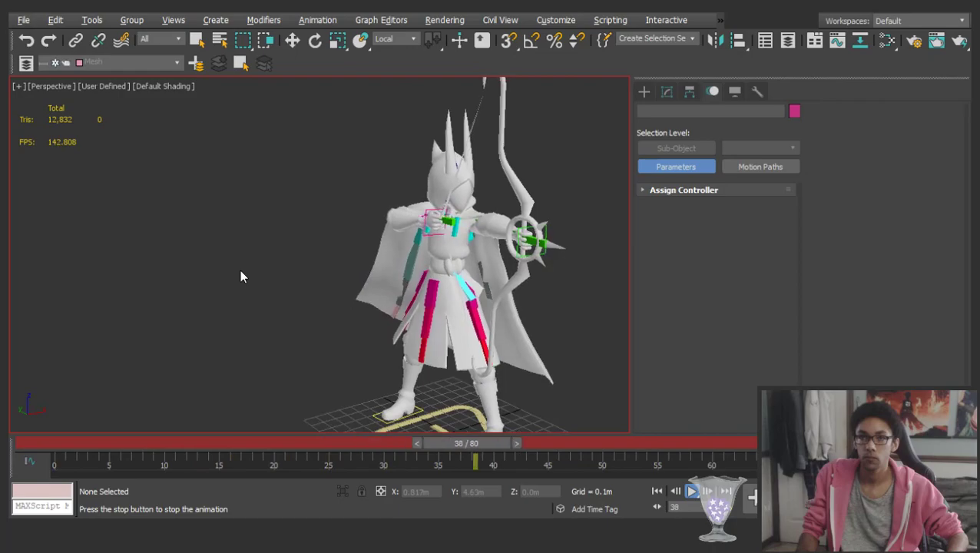
alt+middle_drag(508, 265, 337, 252)
scroll(516, 305, down, 3)
middle_drag(516, 305, 318, 269)
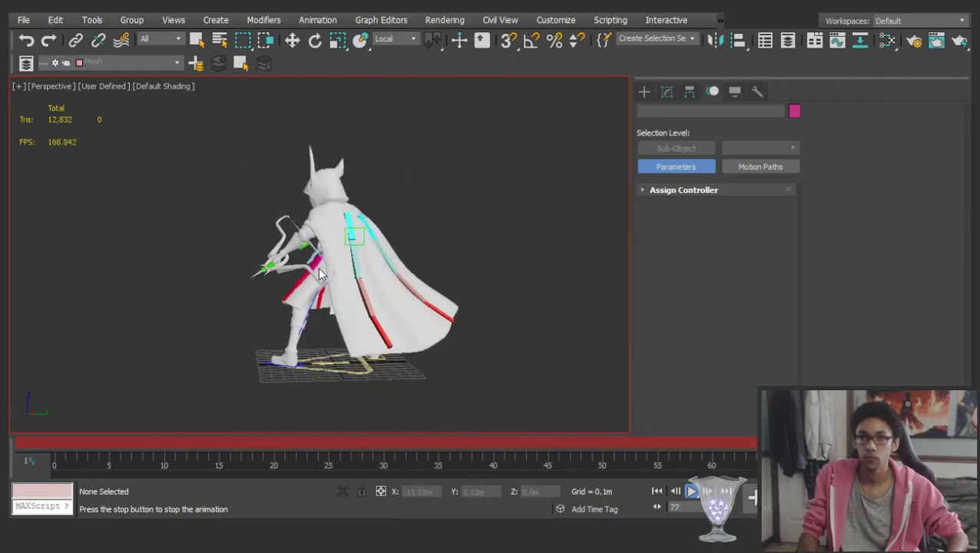
alt+middle_drag(330, 226, 132, 255)
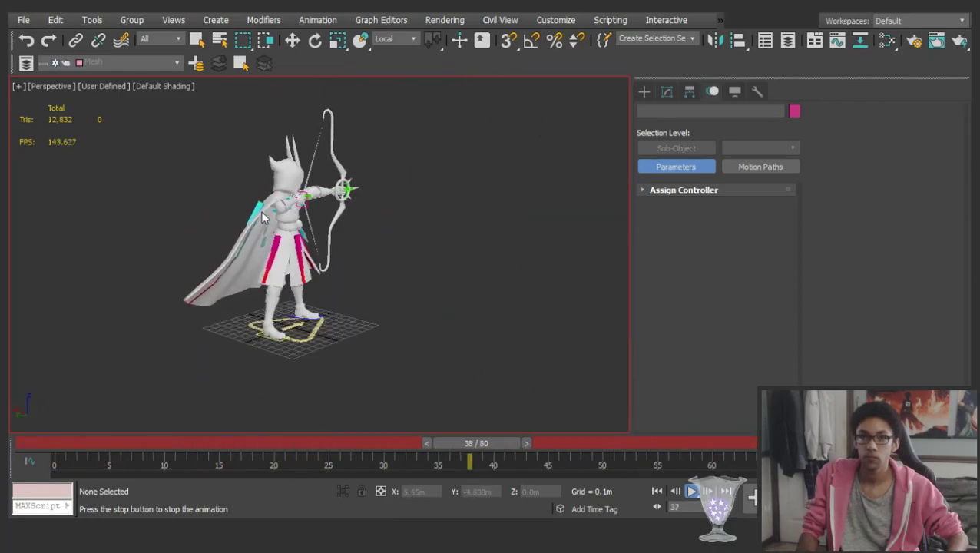
scroll(296, 223, up, 3)
mouse_move(319, 231)
alt+middle_down()
mouse_move(229, 240)
mouse_move(328, 265)
mouse_move(331, 236)
alt+middle_up()
scroll(328, 250, up, 4)
scroll(331, 236, down, 4)
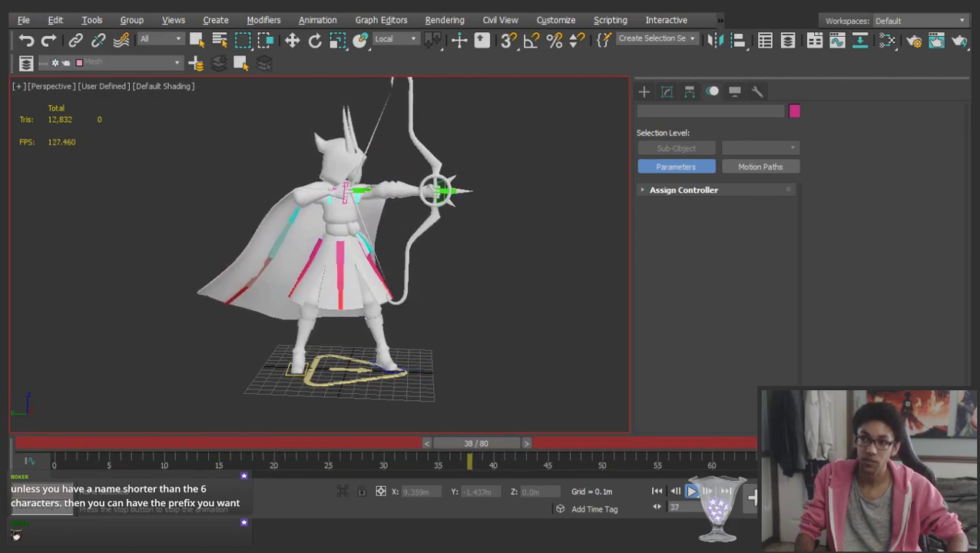
alt+middle_drag(376, 247, 379, 225)
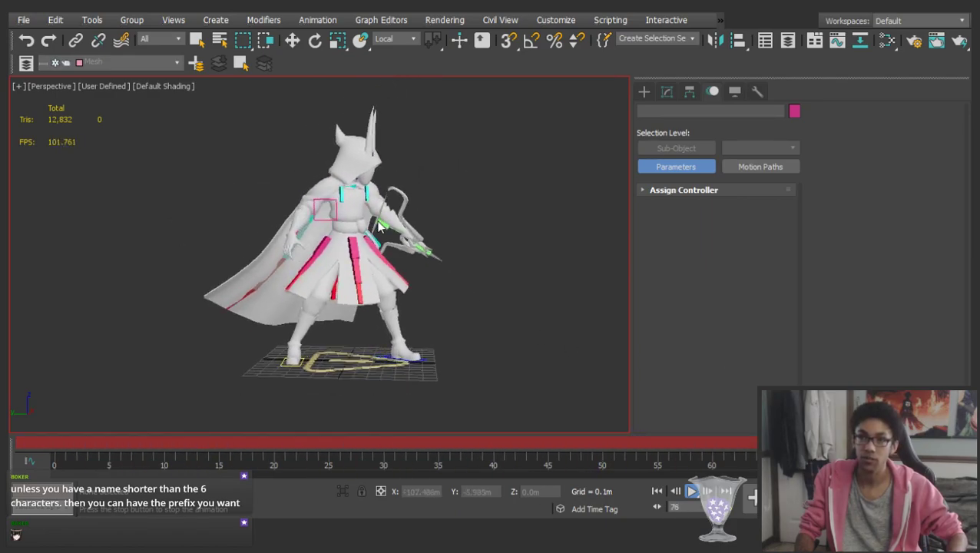
Scrub through all 80 frames and replay the shot, examining the draw, release and return to idle
key(slash)
drag(125, 447, 914, 449)
middle_drag(361, 271, 376, 291)
key(slash)
alt+middle_drag(370, 231, 156, 244)
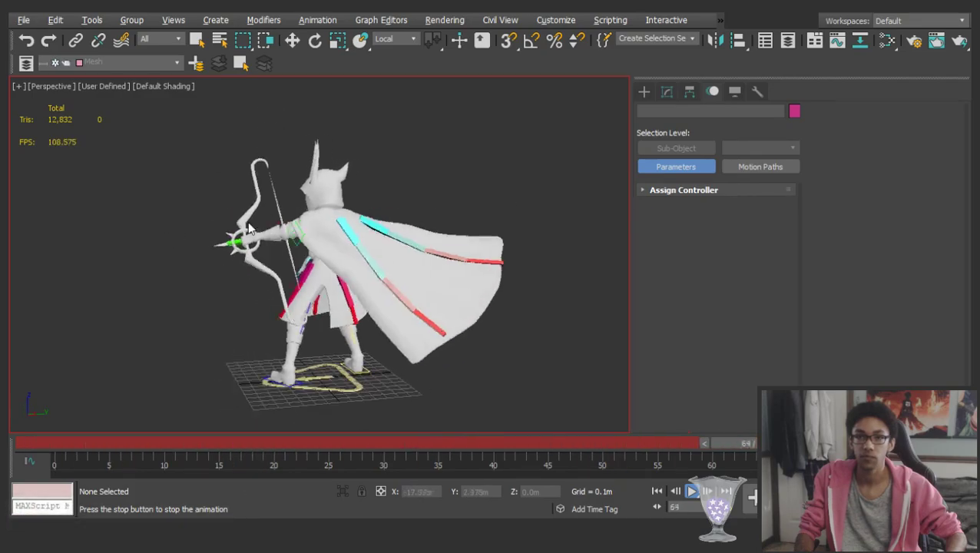
alt+middle_drag(321, 238, 549, 227)
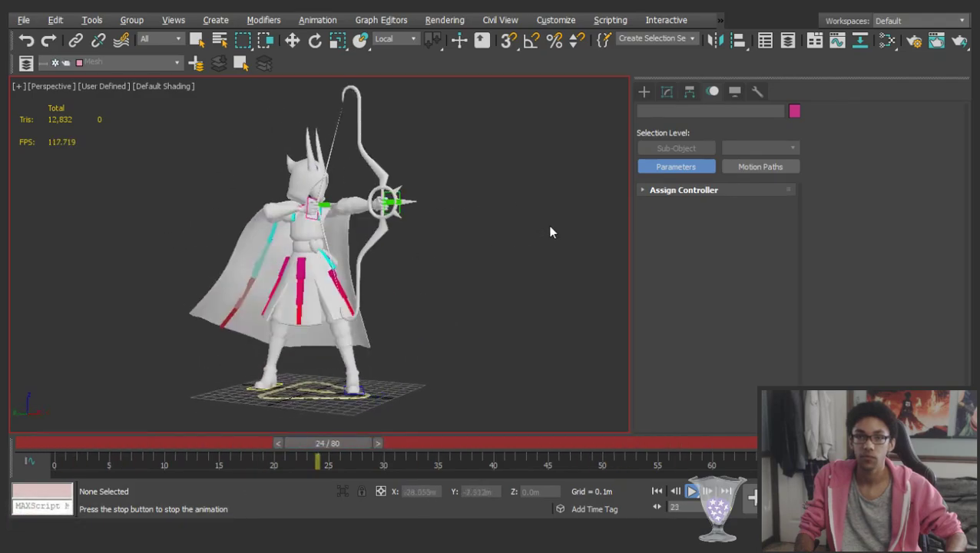
alt+middle_drag(334, 259, 208, 260)
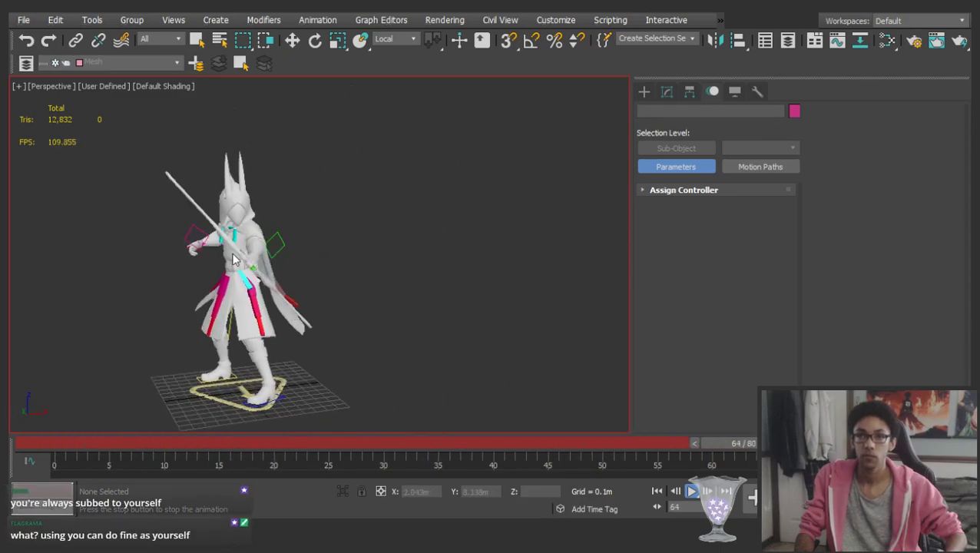
middle_drag(279, 269, 322, 258)
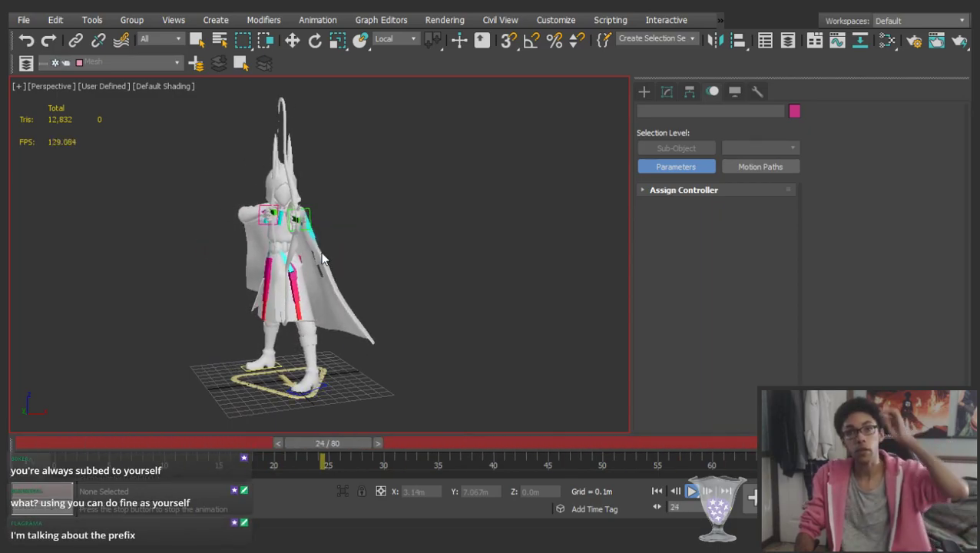
middle_drag(302, 259, 297, 234)
key(e)
drag(67, 444, 952, 367)
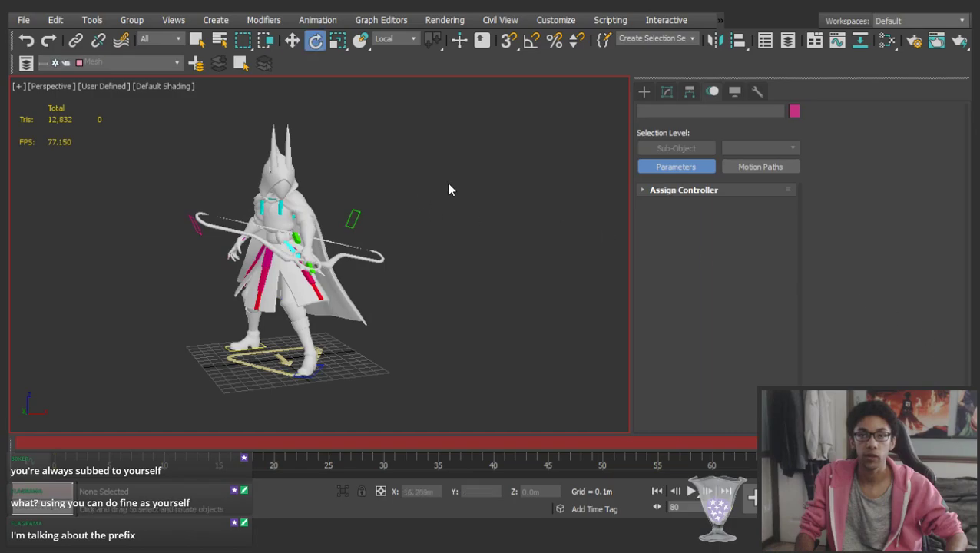
Select the ten base bones of the cape, skirt, belt and hood chains and name the selection set Physics Base
click(655, 60)
alt+middle_drag(265, 225, 341, 222)
key(w)
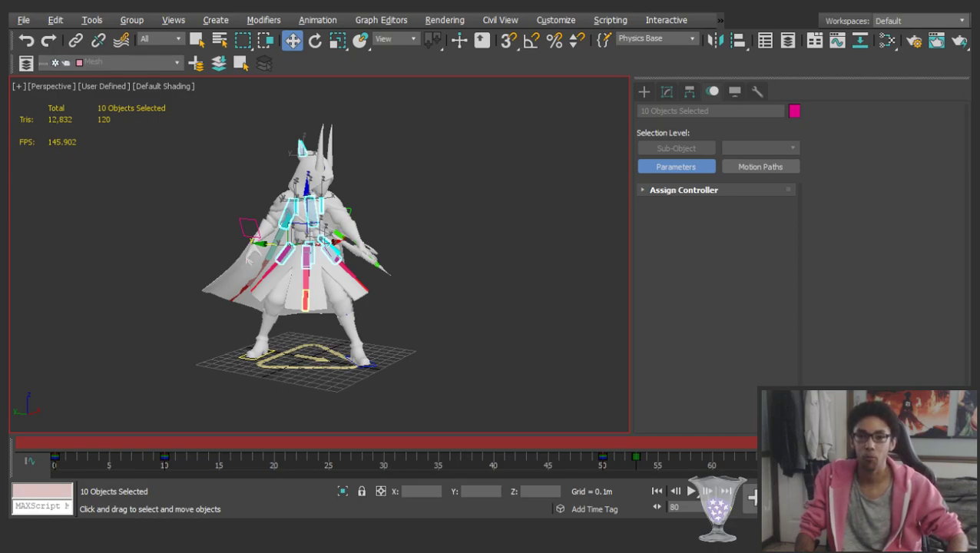
click(353, 221)
click(482, 299)
key(ctrl+z)
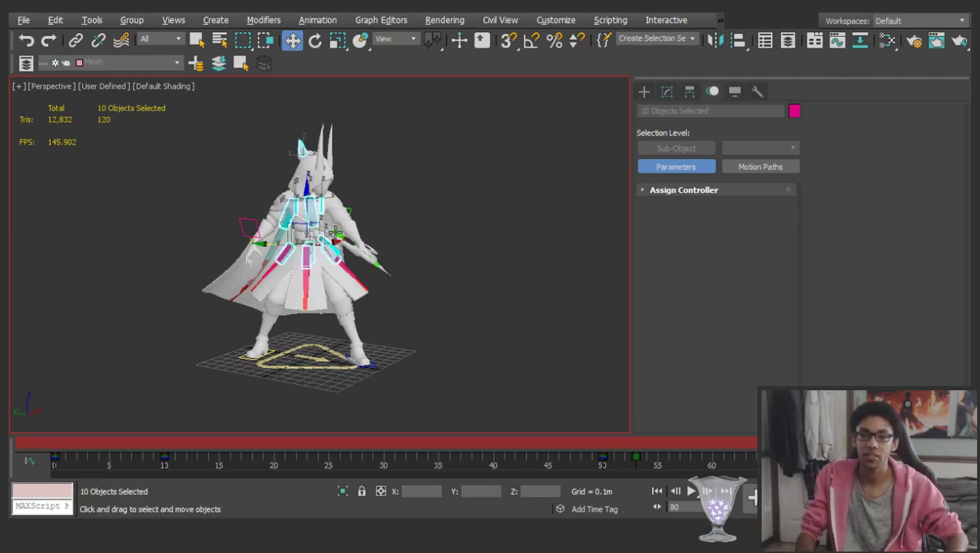
Change the selection to the next bones down the cape and skirt chains, keeping ten bones selected
key(z)
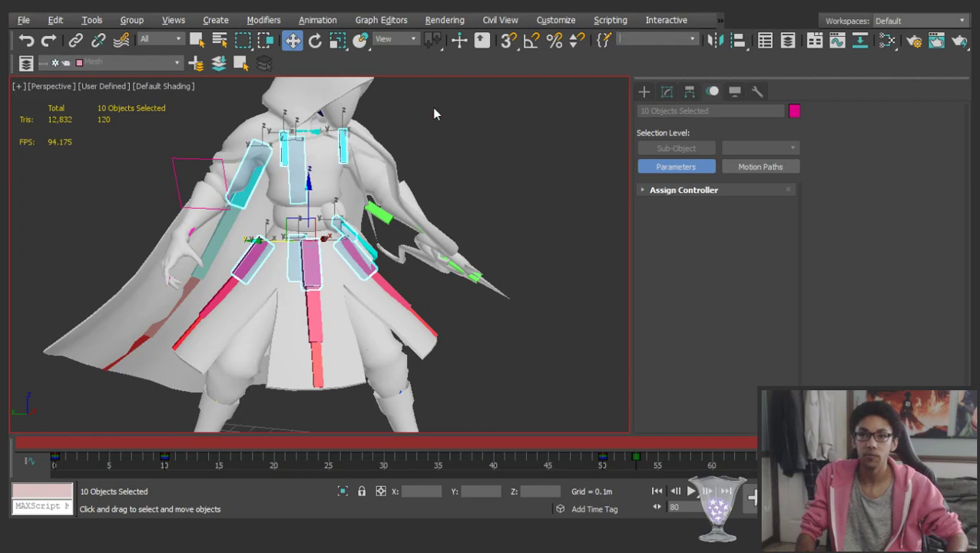
scroll(337, 276, up, 3)
alt+middle_drag(336, 276, 336, 227)
click(265, 259)
key(Page_Down)
scroll(336, 227, down, 4)
scroll(371, 298, up, 3)
alt+middle_drag(371, 298, 406, 276)
scroll(343, 292, up, 3)
alt+click(438, 292)
scroll(392, 274, down, 3)
Name the selection set of second-level chain bones Physics Base (S)
key(e)
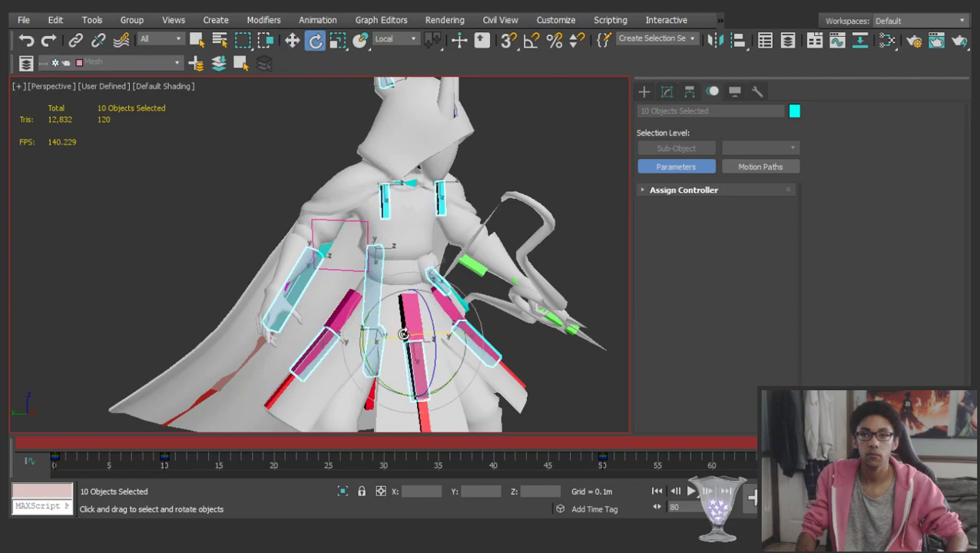
text(Physics Base (5)
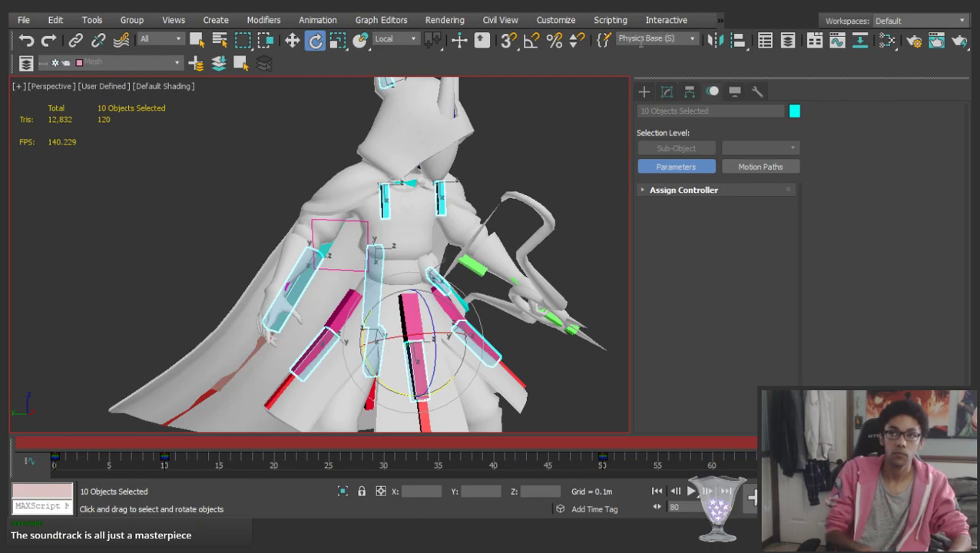
middle_drag(476, 258, 409, 231)
scroll(377, 216, down, 5)
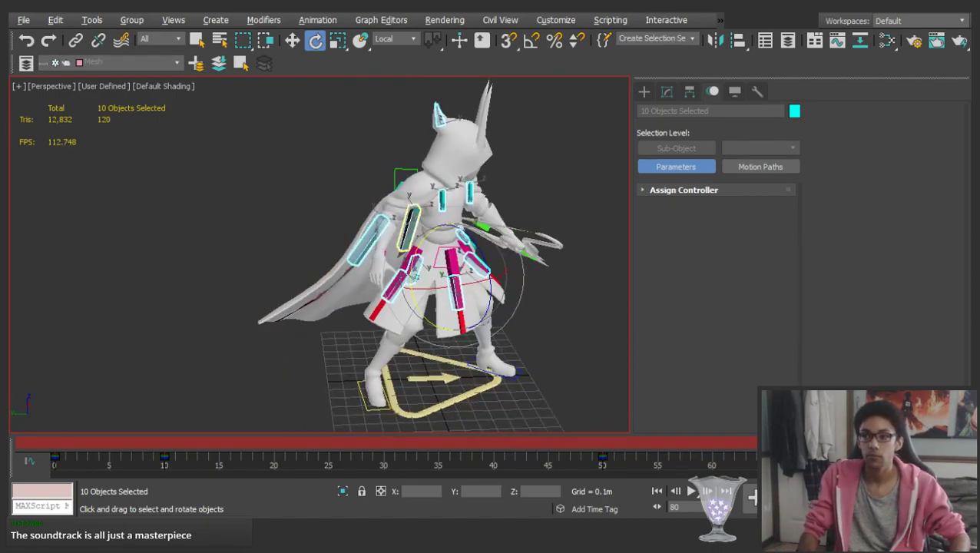
alt+middle_drag(504, 264, 398, 203)
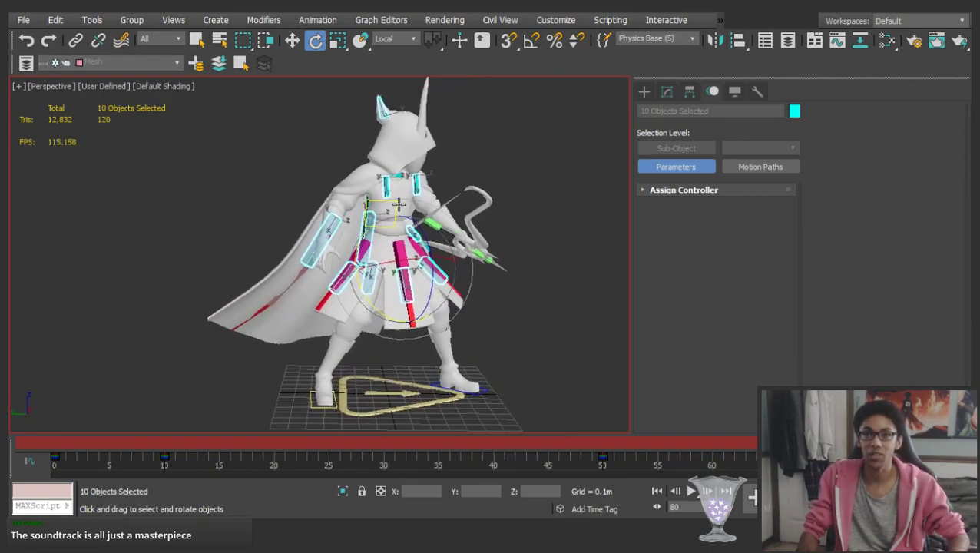
key(w)
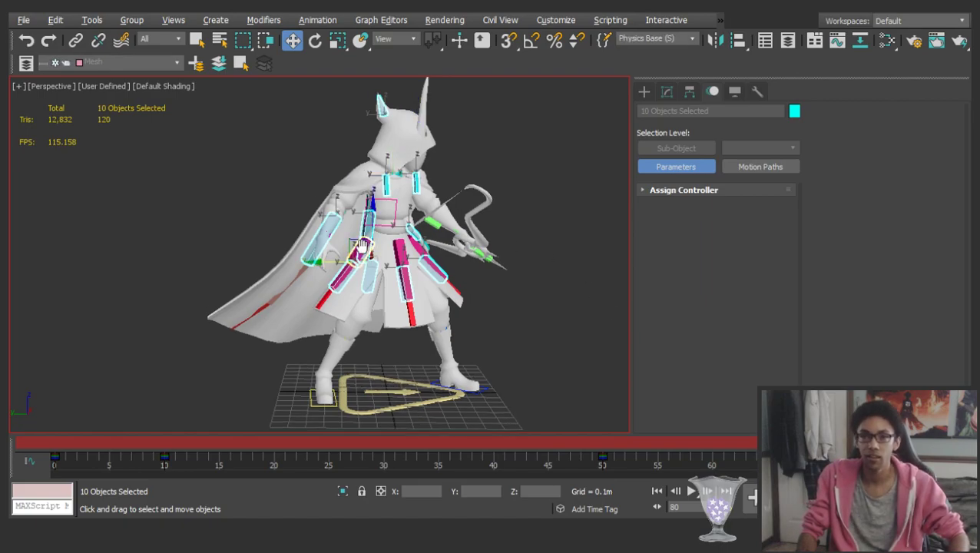
middle_drag(367, 252, 331, 234)
scroll(331, 234, up, 2)
middle_drag(416, 236, 371, 229)
scroll(371, 229, down, 1)
scroll(357, 185, down, 1)
mouse_move(344, 185)
middle_down()
mouse_move(332, 205)
mouse_move(338, 195)
middle_up()
scroll(335, 200, down, 1)
scroll(333, 206, down, 1)
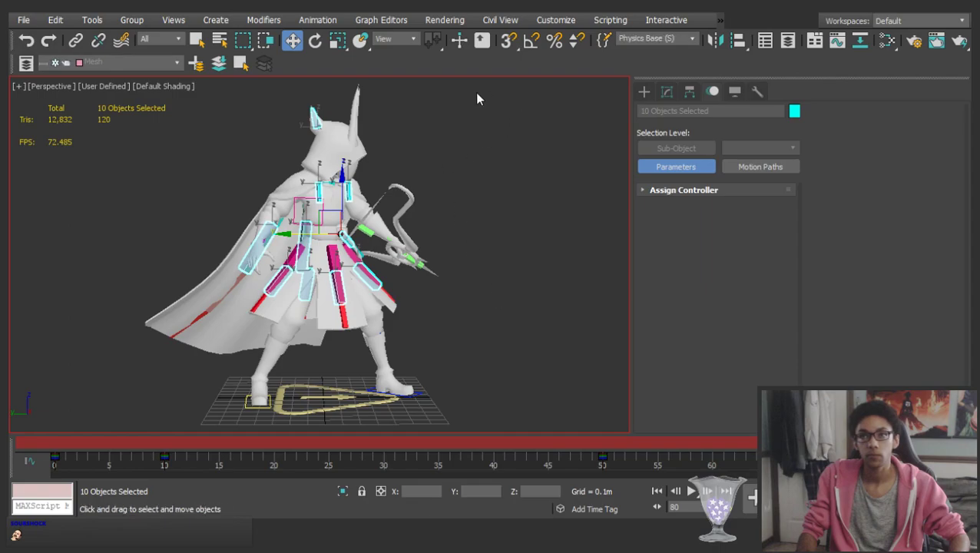
Extend the selection to all bones below the second-level chain bones and delete their keys after frame 0
key(e)
double_click(326, 246)
drag(745, 462, 160, 454)
key(Delete)
Recall the Physics Base (S) selection set of second-level chain bones
click(692, 40)
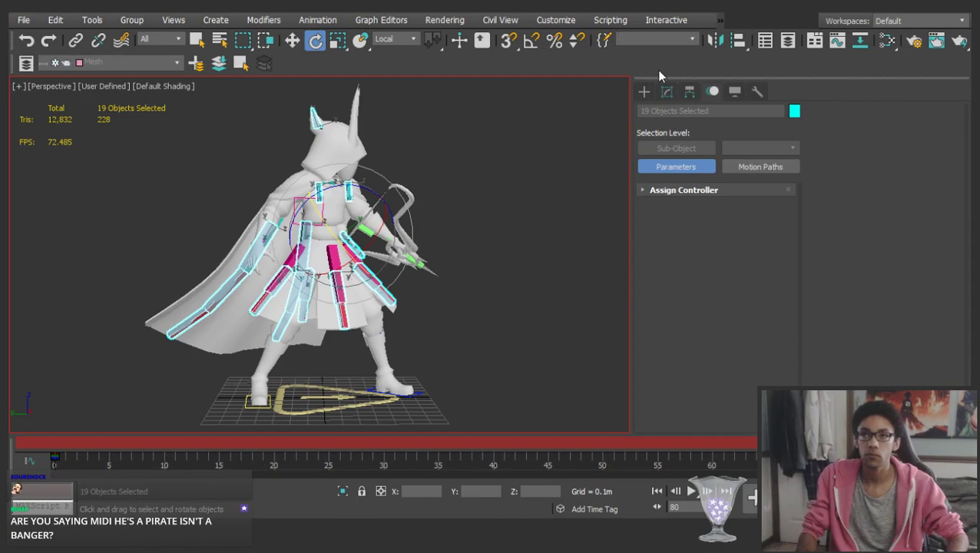
click(657, 71)
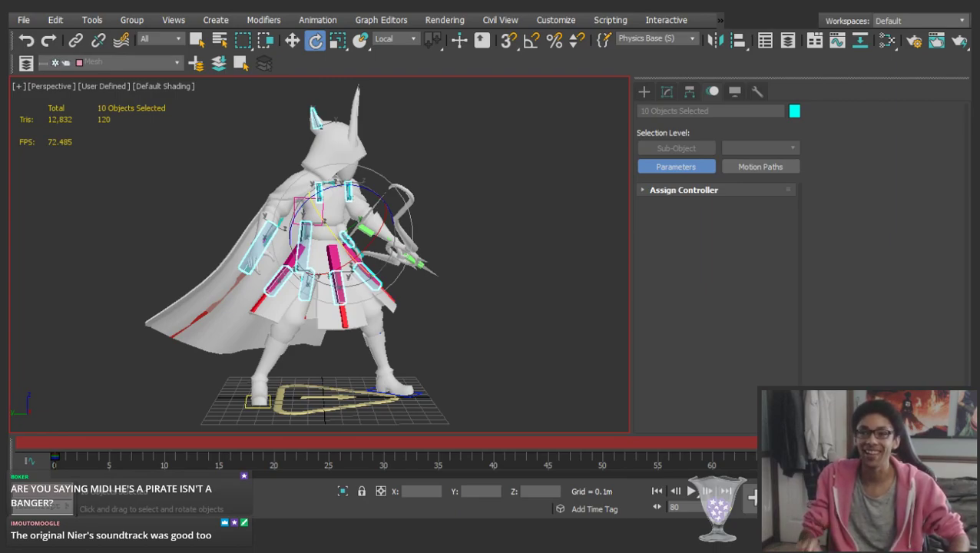
drag(914, 443, 922, 307)
scroll(405, 238, up, 3)
alt+middle_drag(405, 238, 276, 242)
scroll(274, 243, down, 5)
alt+middle_drag(302, 198, 353, 189)
scroll(317, 223, up, 2)
scroll(316, 224, up, 3)
click(517, 184)
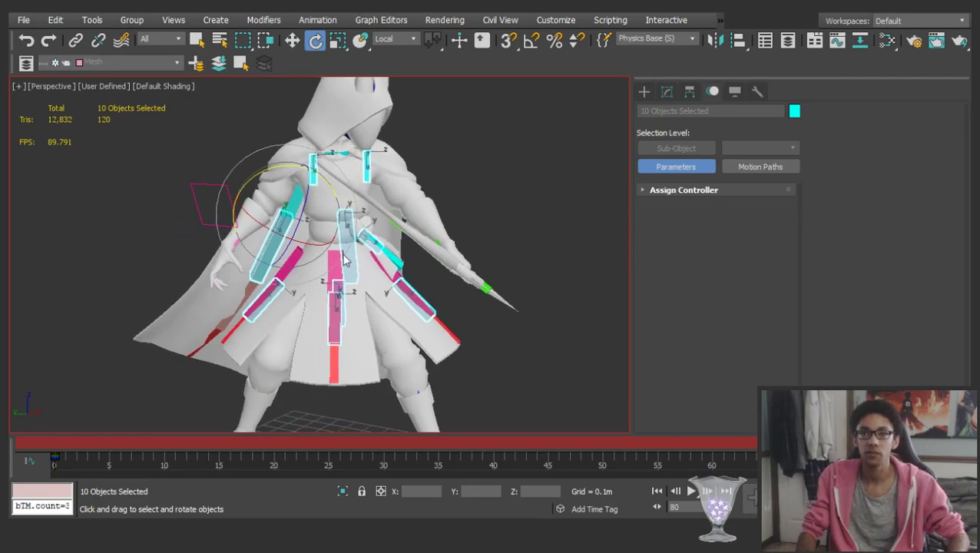
scroll(530, 231, down, 4)
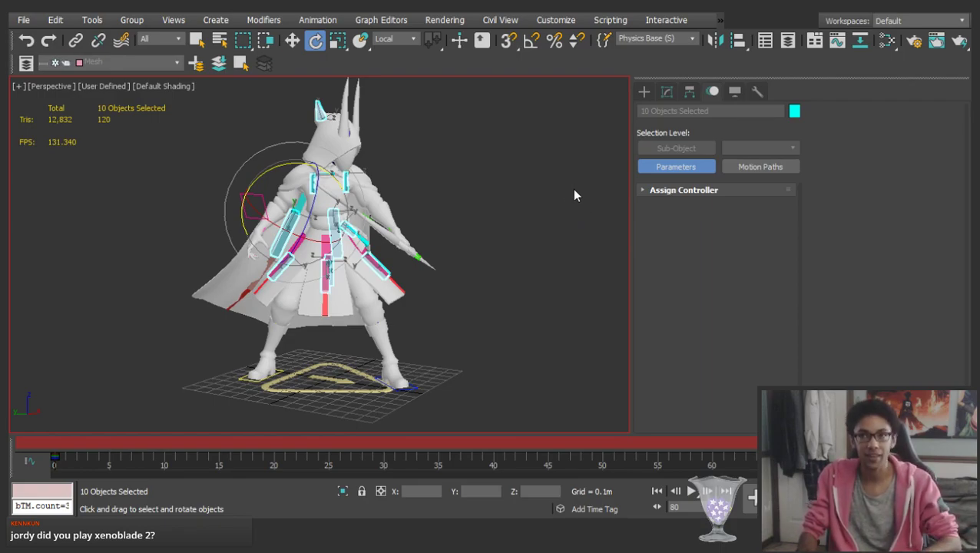
alt+middle_drag(425, 197, 587, 188)
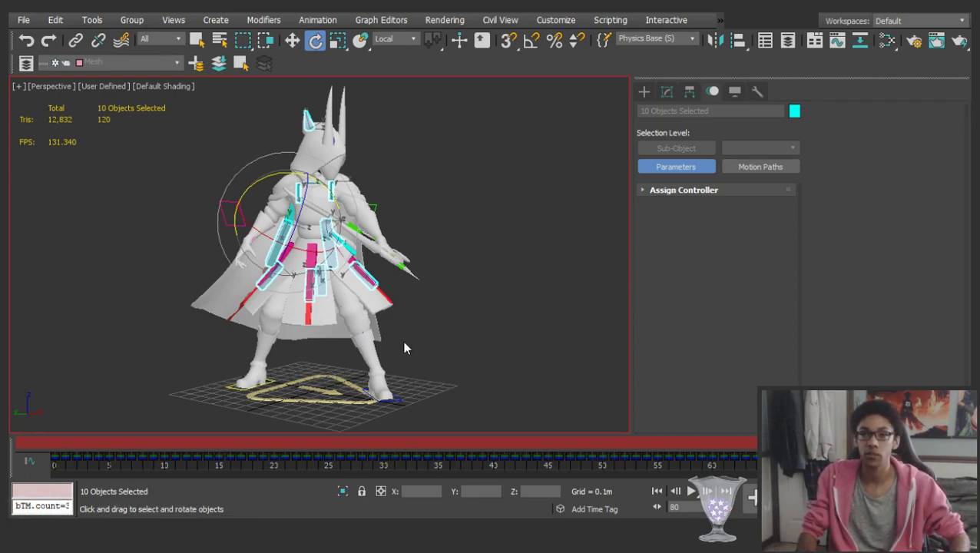
Scrub and play the shot, examining the secondary motion of the cape and skirt chains
mouse_move(77, 444)
mouse_down()
mouse_move(514, 443)
mouse_move(729, 423)
mouse_move(911, 443)
mouse_up()
click(469, 211)
alt+middle_drag(338, 214, 288, 266)
key(slash)
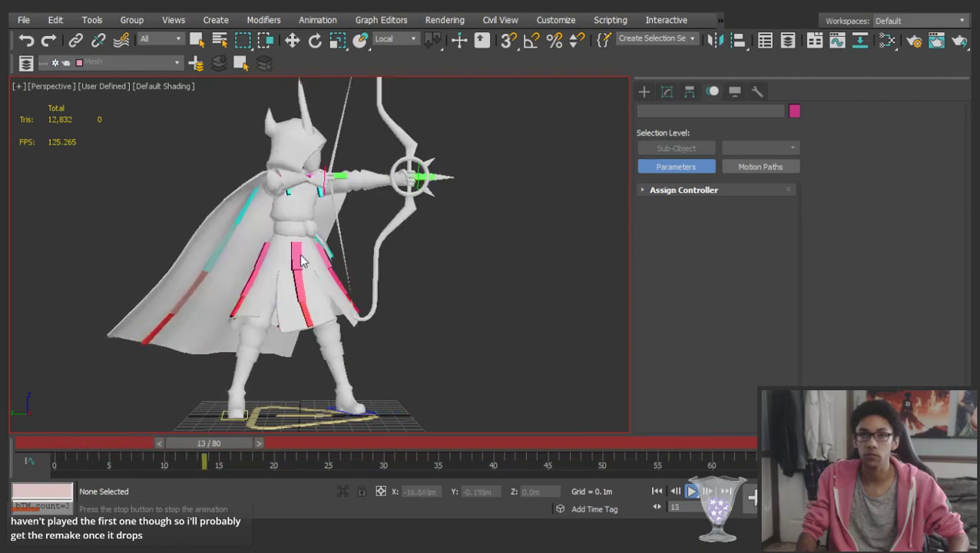
key(Escape)
Undo the deselection and the baked cape and skirt motion, and go to the end of the timeline
key(ctrl+z)
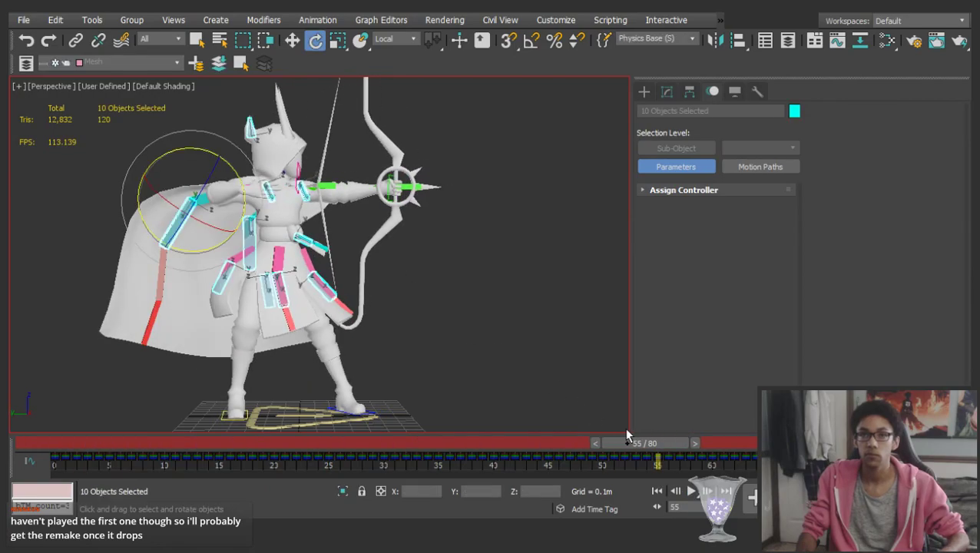
key(ctrl+z)
drag(669, 444, 924, 446)
Extend the animation range to 90 frames with the whole rig's final keys moved toward the end, and save the scene
key(ctrl+a)
ctrl+alt+right_drag(924, 461, 803, 461)
drag(810, 459, 857, 458)
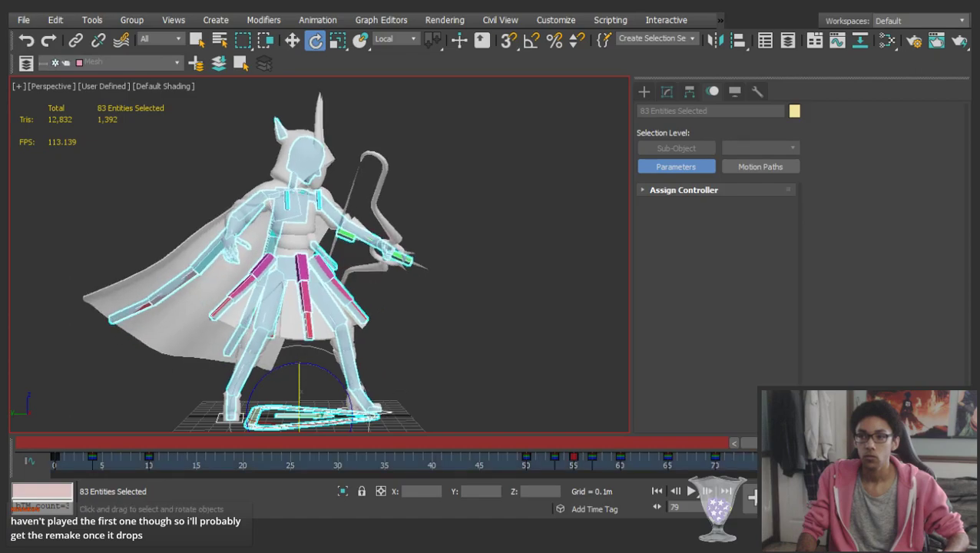
ctrl+alt+right_drag(883, 459, 913, 458)
drag(824, 444, 932, 444)
key(ctrl+s)
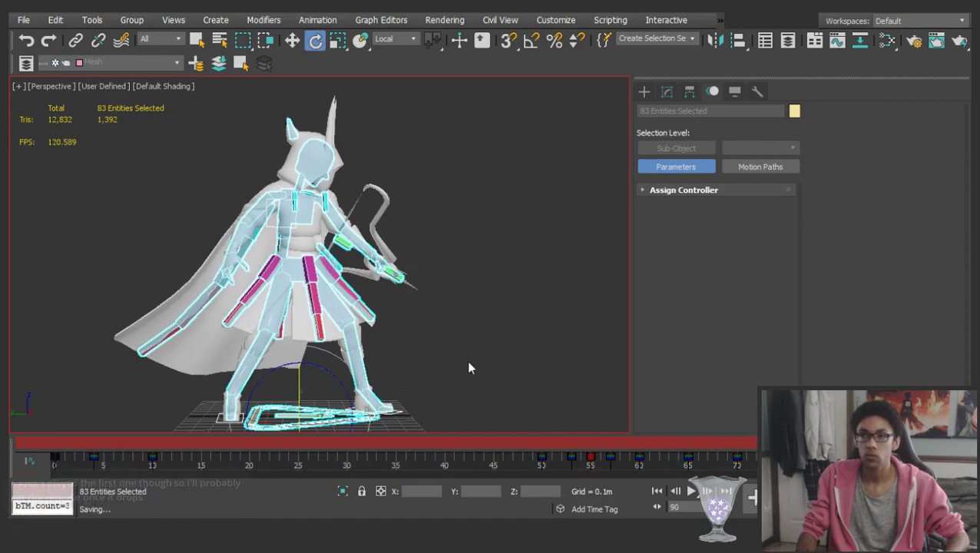
Clear the whole-rig selection and select the bones of the Physics Base (S) set
click(466, 361)
key(w)
click(691, 39)
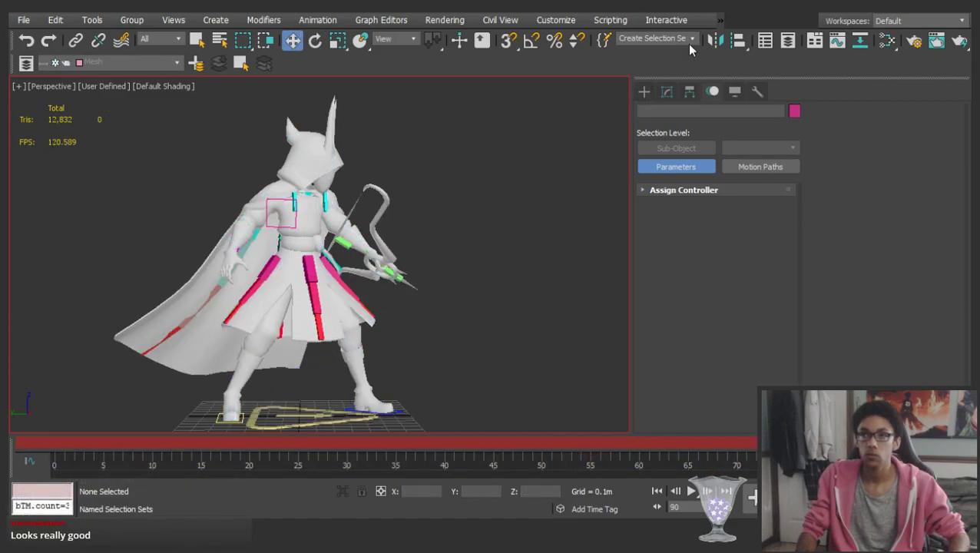
click(661, 73)
key(e)
key(w)
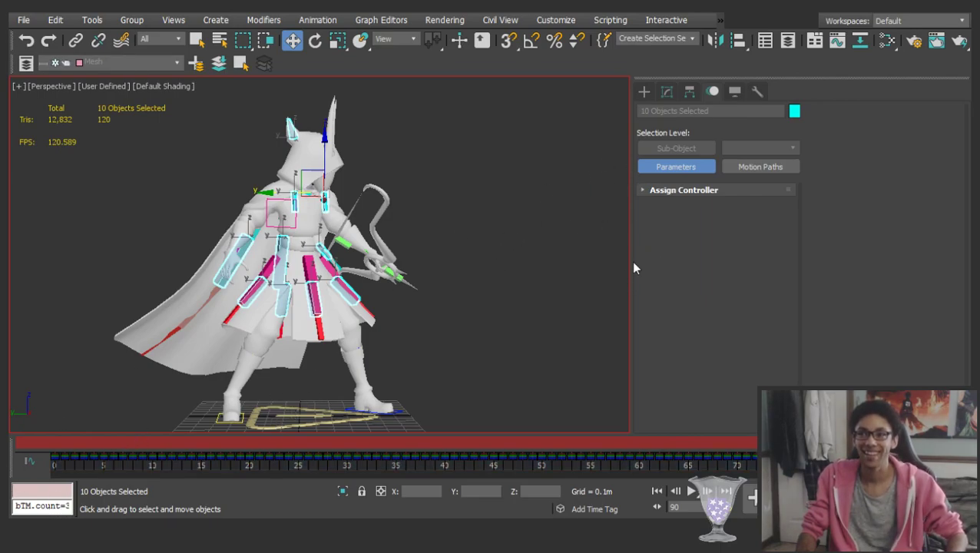
Check the closing frames and play the 90-frame shot with nothing selected, examining the cape and skirt motion
drag(903, 437, 863, 438)
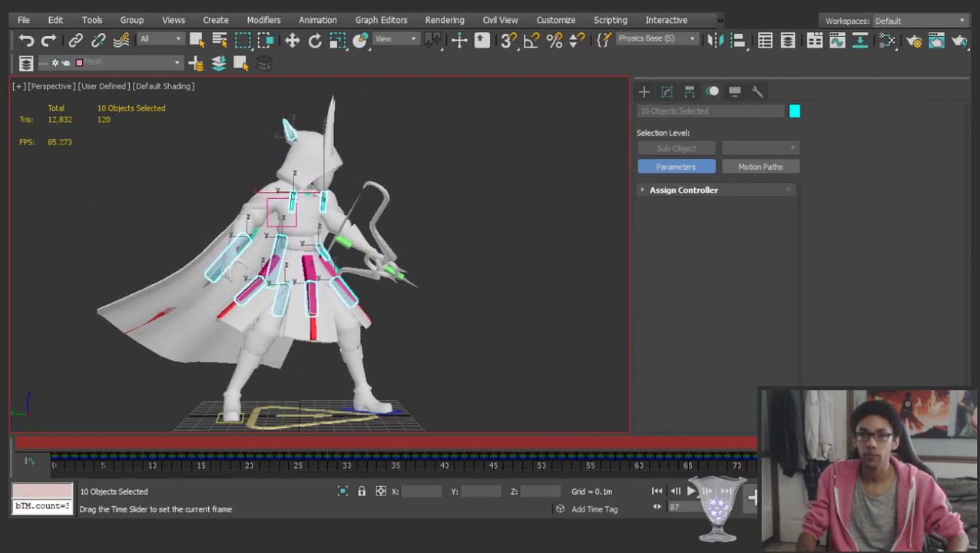
click(601, 356)
key(/)
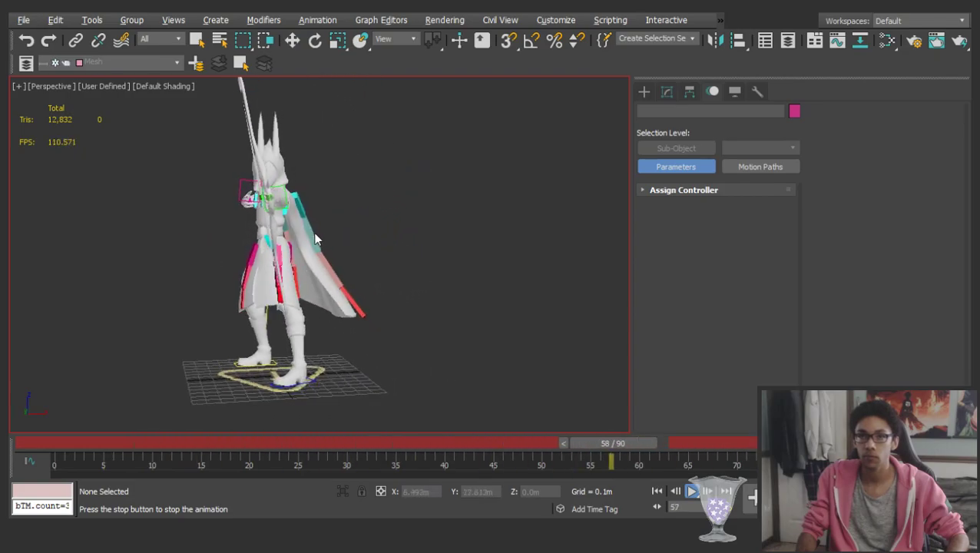
key(/)
key(w)
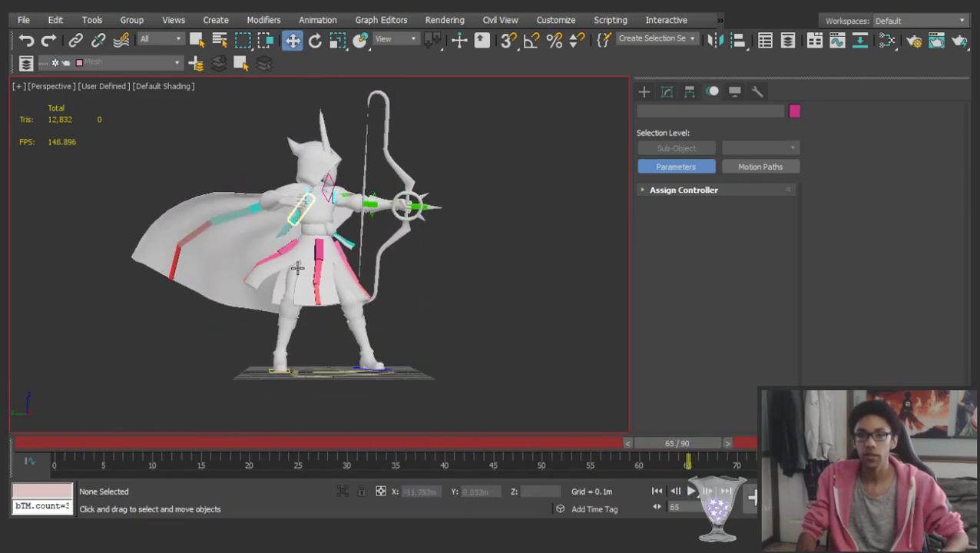
Scrub through the draw frames from the side, examining how the cape and skirt follow the body
drag(79, 443, 126, 444)
middle_drag(281, 235, 277, 241)
alt+middle_drag(335, 209, 324, 227)
drag(150, 446, 438, 317)
key(w)
alt+middle_drag(331, 246, 322, 268)
drag(431, 443, 263, 443)
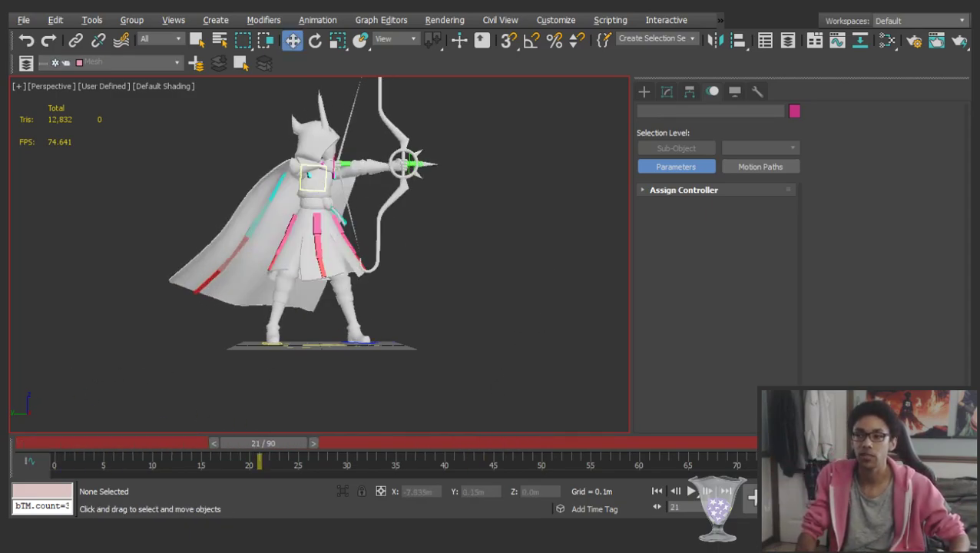
Replay the shot while viewing the character from several angles, examining the overlap of cape, skirt and hood
alt+middle_drag(433, 238, 291, 239)
key(slash)
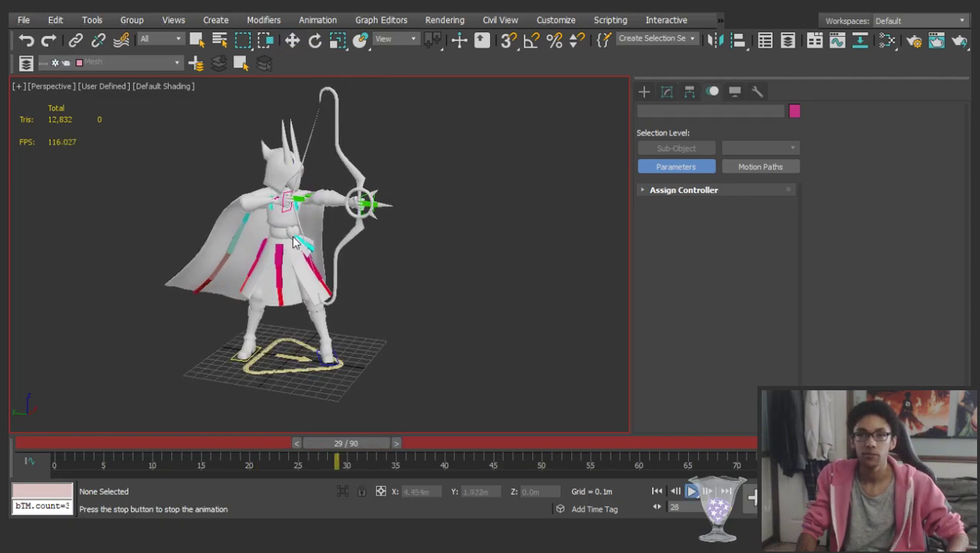
scroll(334, 272, up, 3)
alt+middle_drag(335, 273, 9, 210)
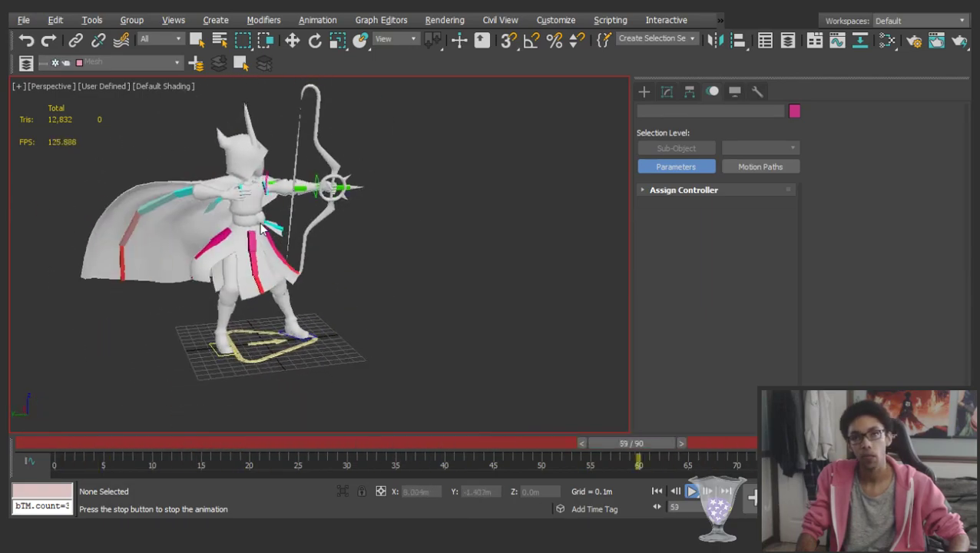
alt+middle_drag(259, 226, 236, 200)
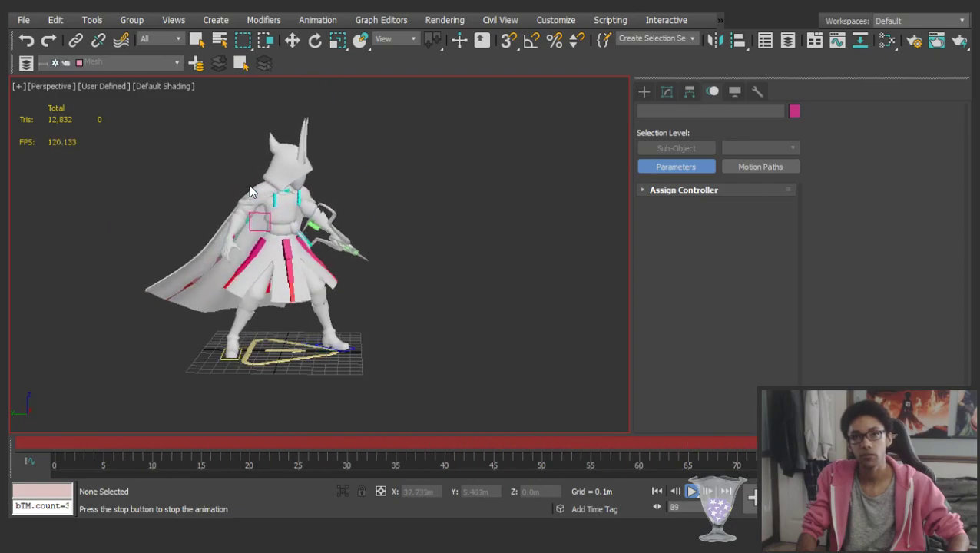
alt+middle_drag(324, 201, 293, 215)
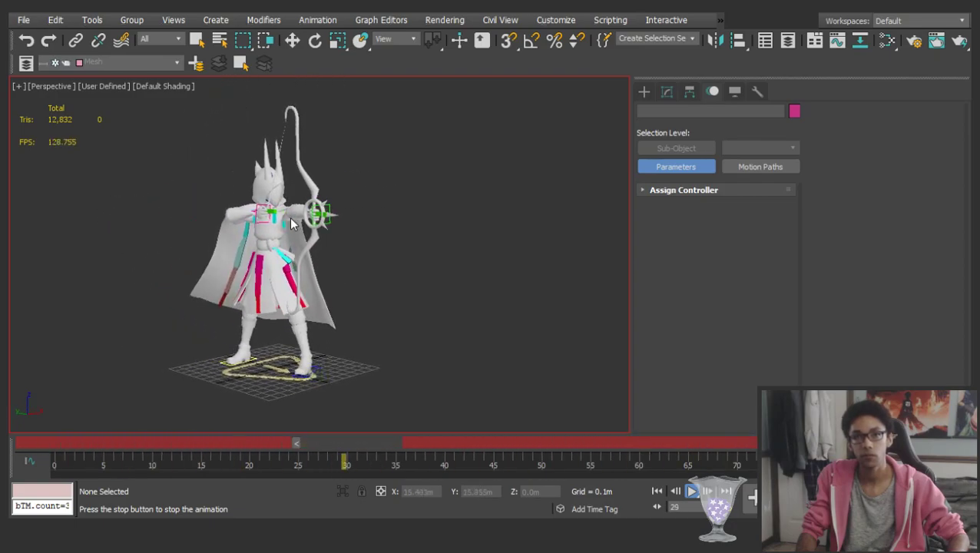
click(292, 40)
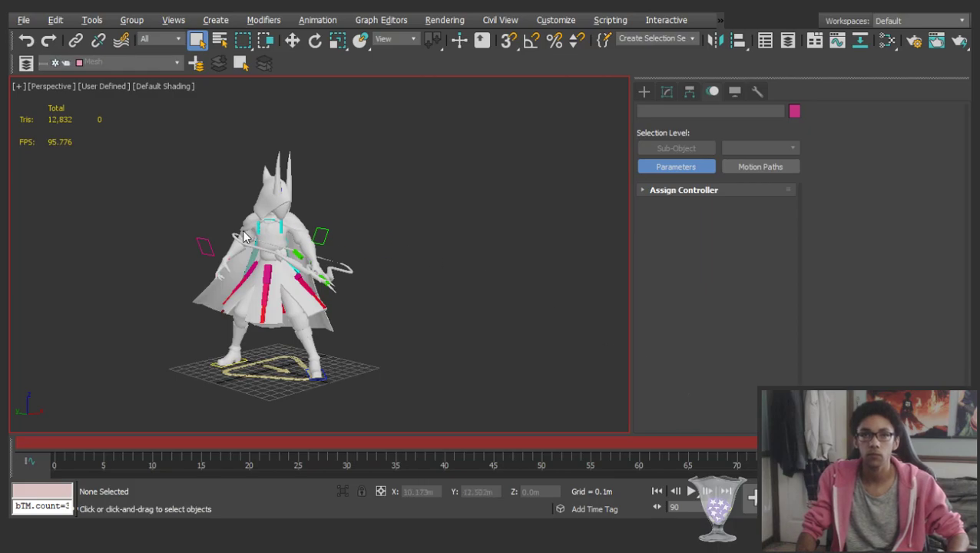
Compare the character's pose at frames 0 and 90 and save the scene
alt+middle_drag(242, 230, 321, 222)
scroll(321, 221, up, 3)
drag(94, 444, 57, 447)
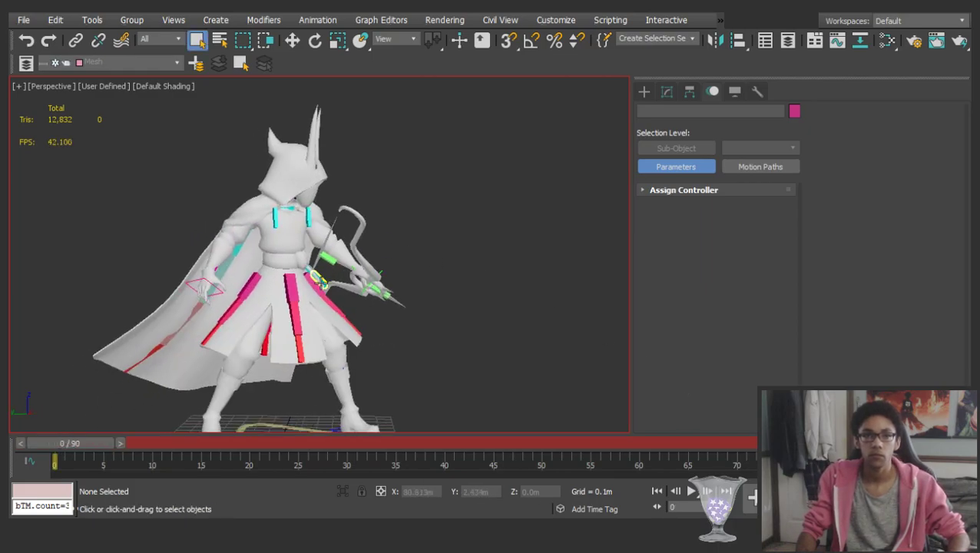
click(932, 444)
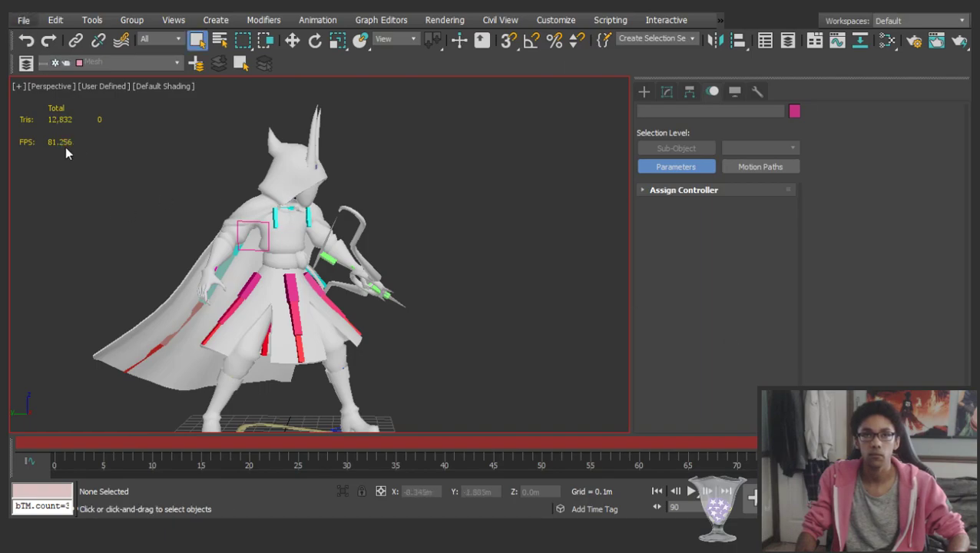
key(ctrl+s)
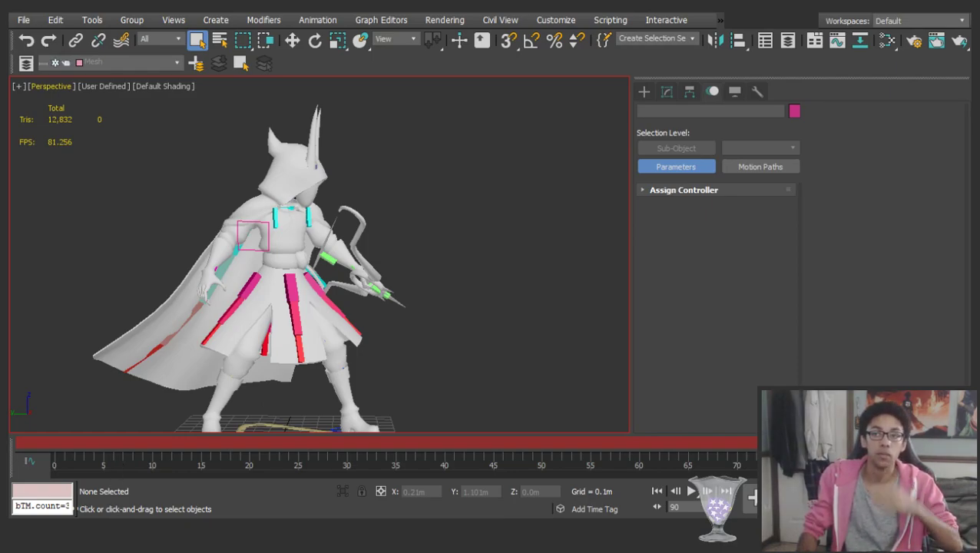
alt+middle_drag(265, 250, 296, 244)
scroll(295, 244, down, 1)
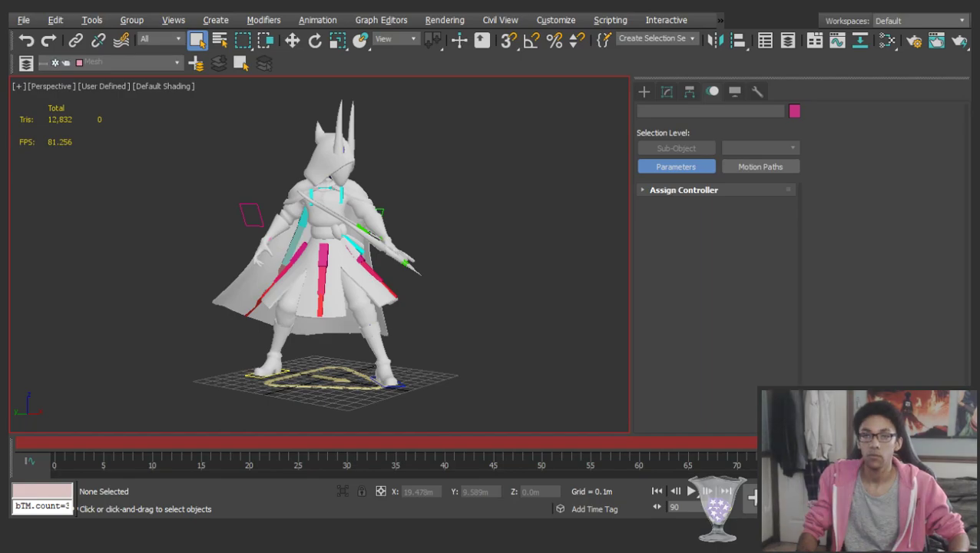
middle_drag(336, 295, 319, 309)
key(ctrl+s)
Return to frame 0 and inspect the whole rig's keys along the timeline
key(ctrl+a)
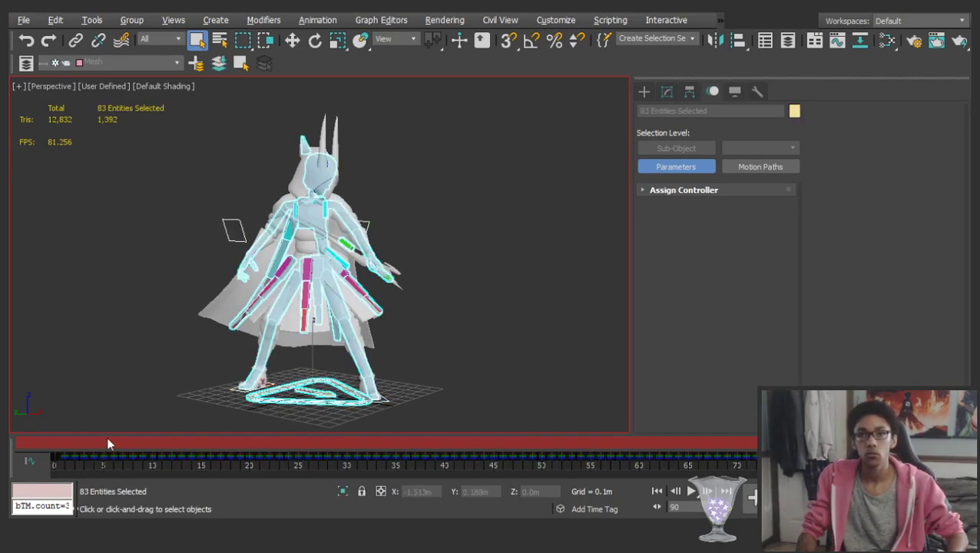
click(46, 438)
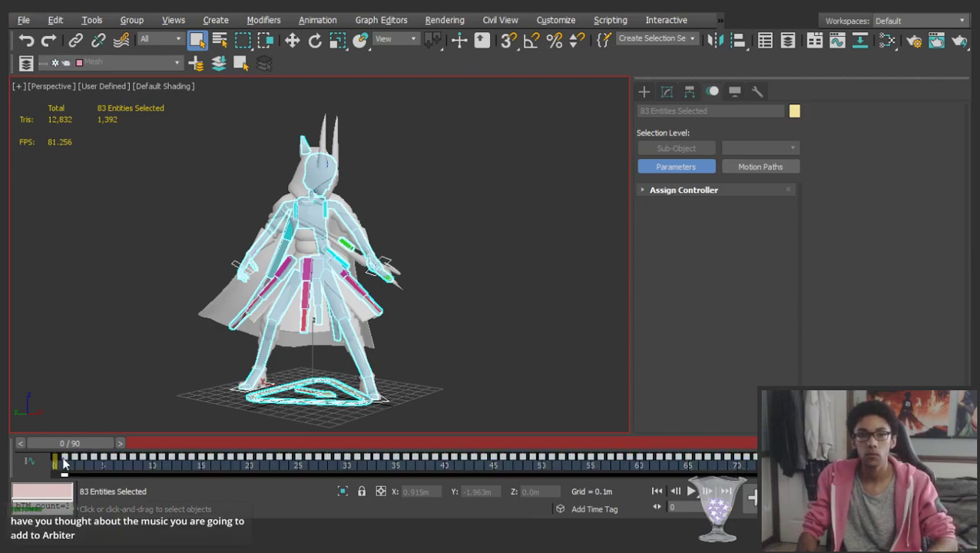
click(388, 362)
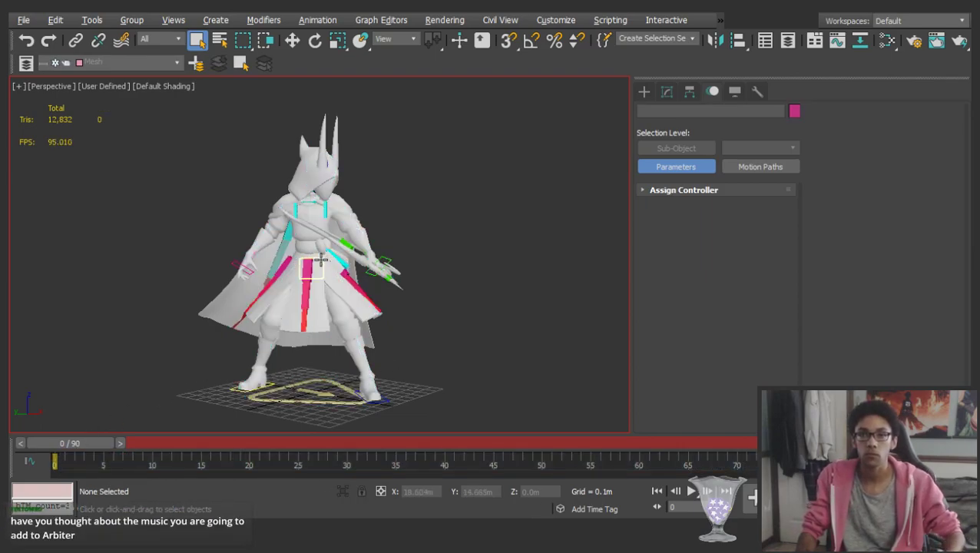
scroll(320, 260, up, 4)
key(ctrl+a)
alt+middle_drag(319, 261, 339, 264)
scroll(340, 267, down, 3)
drag(941, 464, 730, 421)
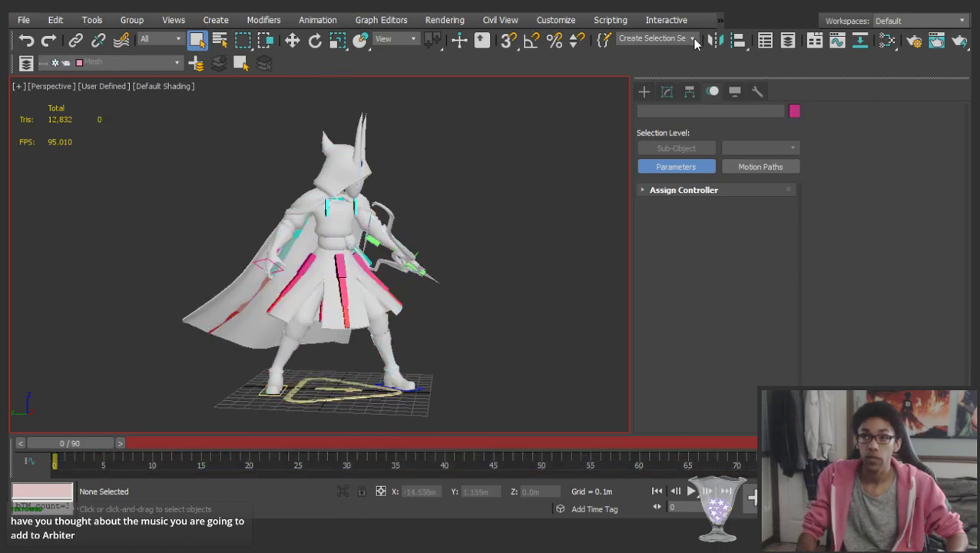
Select the Physics Base (S) set and extend the selection to all bones below it in the chains
click(657, 38)
click(614, 91)
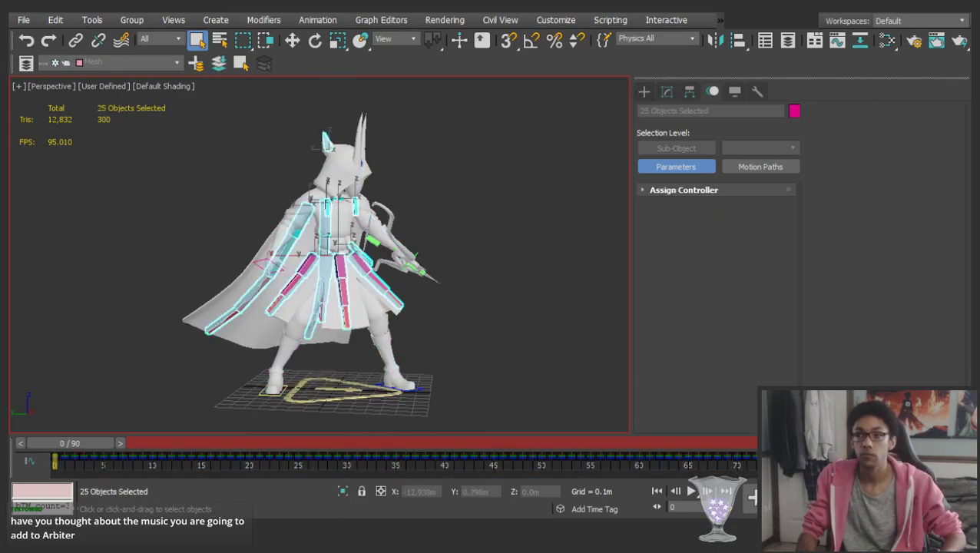
click(692, 38)
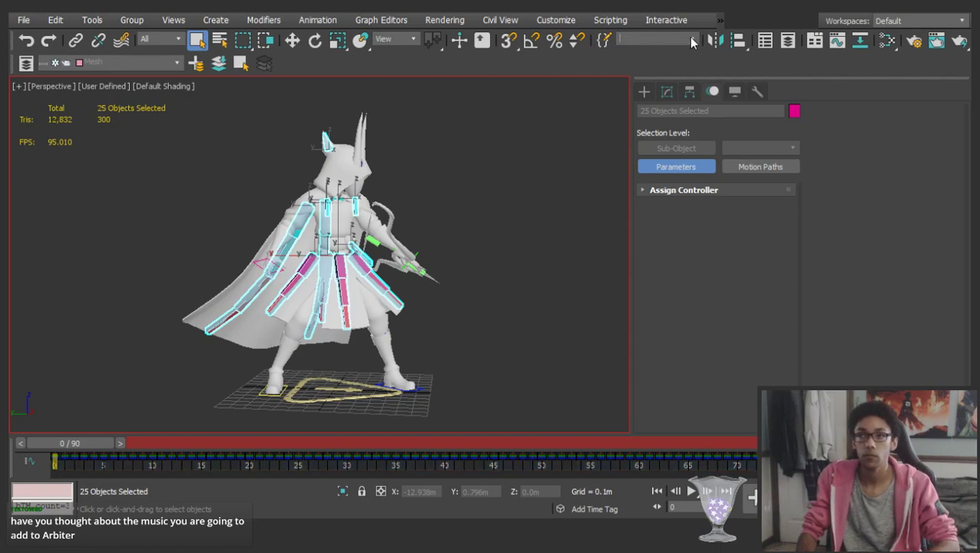
click(659, 65)
scroll(672, 44, down, 1)
key(e)
middle_drag(332, 223, 338, 228)
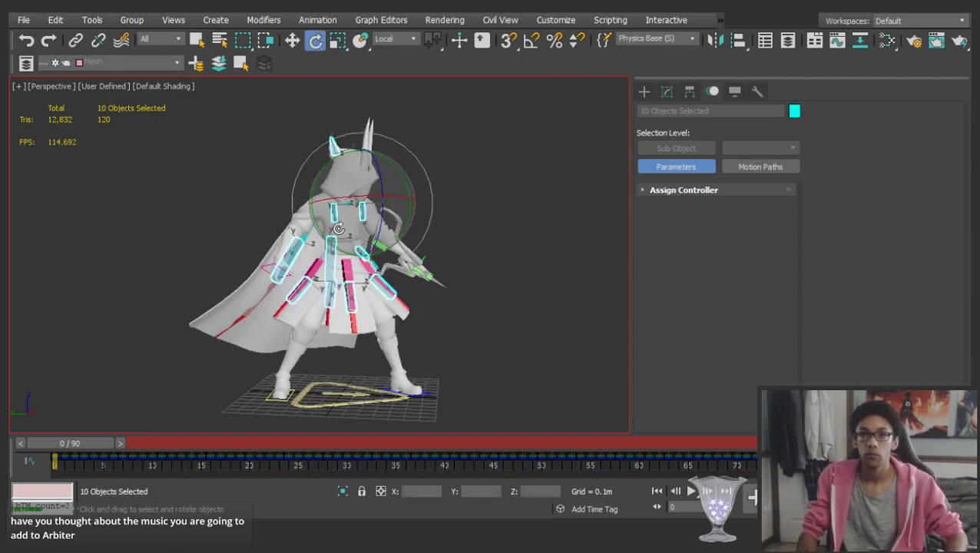
double_click(338, 228)
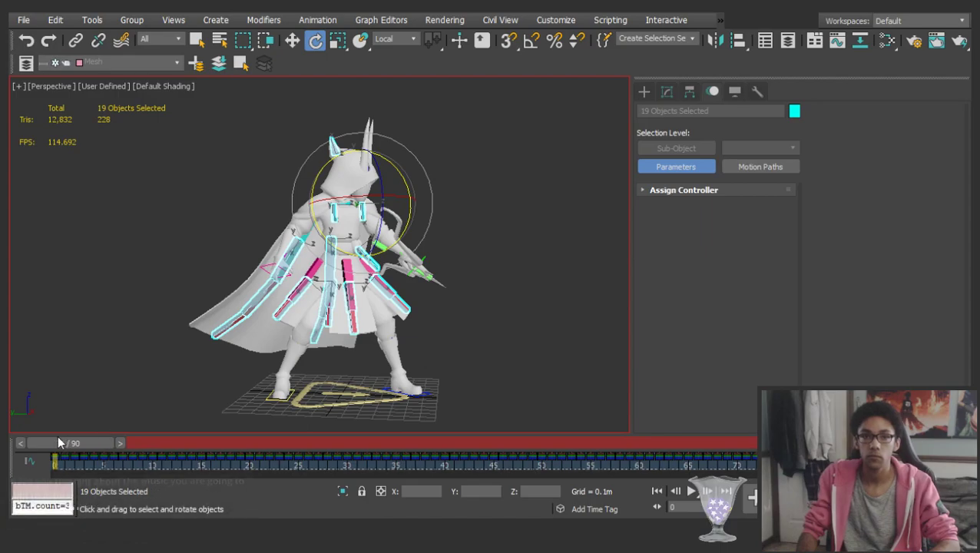
Delete the keys of the selected cape, skirt, belt and hood bones and scrub through the timeline
key(Delete)
key(ctrl+a)
click(107, 405)
key(ctrl+a)
drag(77, 447, 914, 415)
click(234, 392)
key(ctrl+a)
At frame 10, select the left hand and rotate it so the bow lies nearly flat
drag(40, 444, 135, 436)
key(e)
click(470, 322)
scroll(535, 198, up, 5)
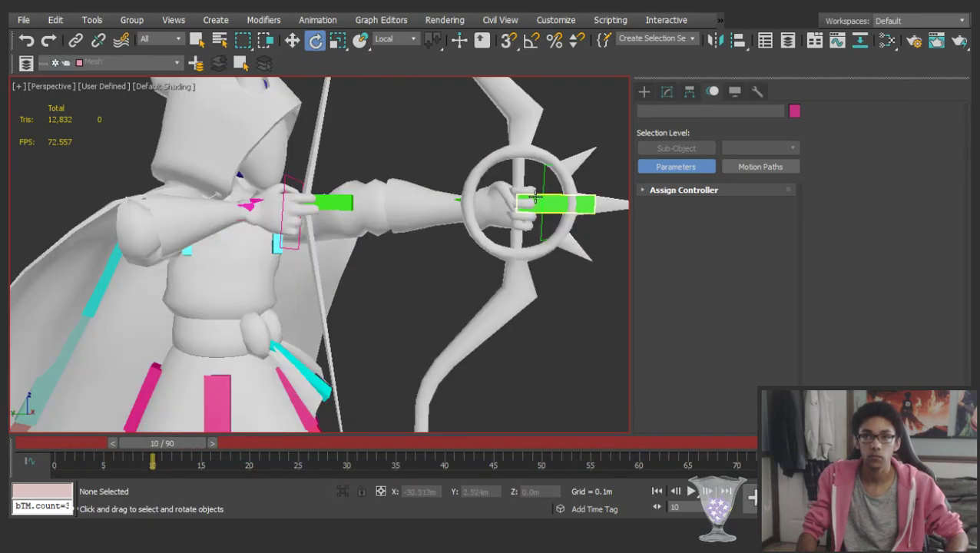
click(498, 203)
scroll(498, 202, down, 5)
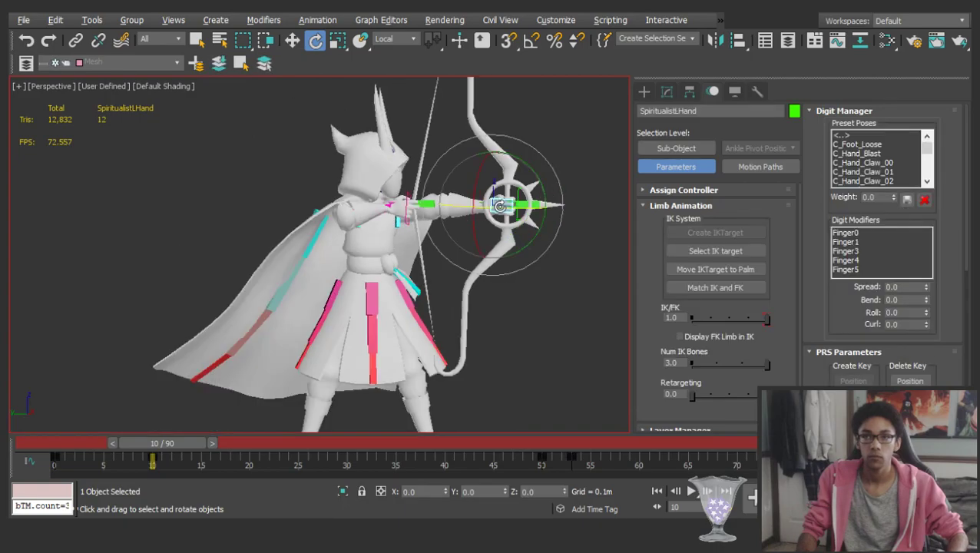
alt+middle_drag(496, 206, 383, 225)
scroll(384, 225, up, 3)
drag(518, 183, 505, 204)
key(f)
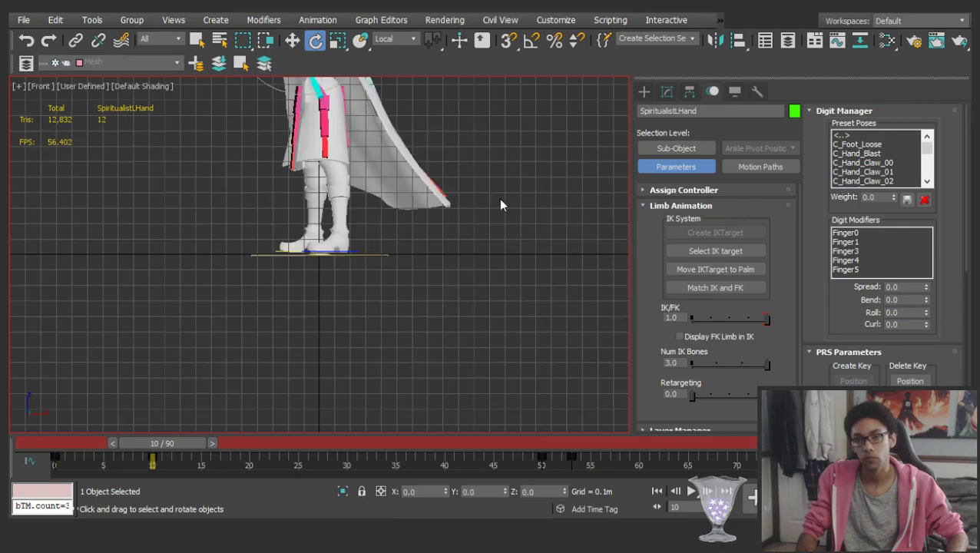
key(z)
alt+middle_drag(346, 270, 424, 258)
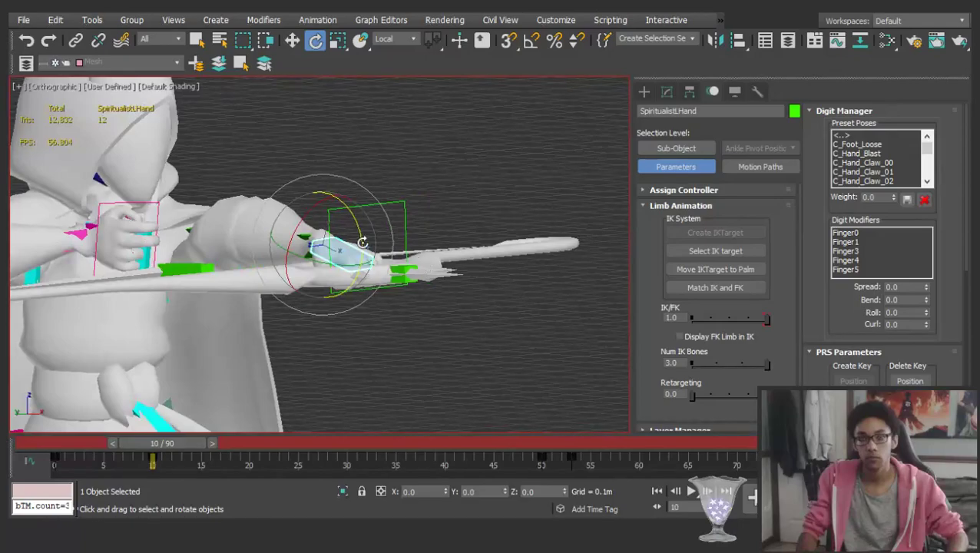
key(p)
alt+middle_drag(358, 236, 461, 228)
Reposition the left hand below shoulder height, checking the bow arm from several angles
key(w)
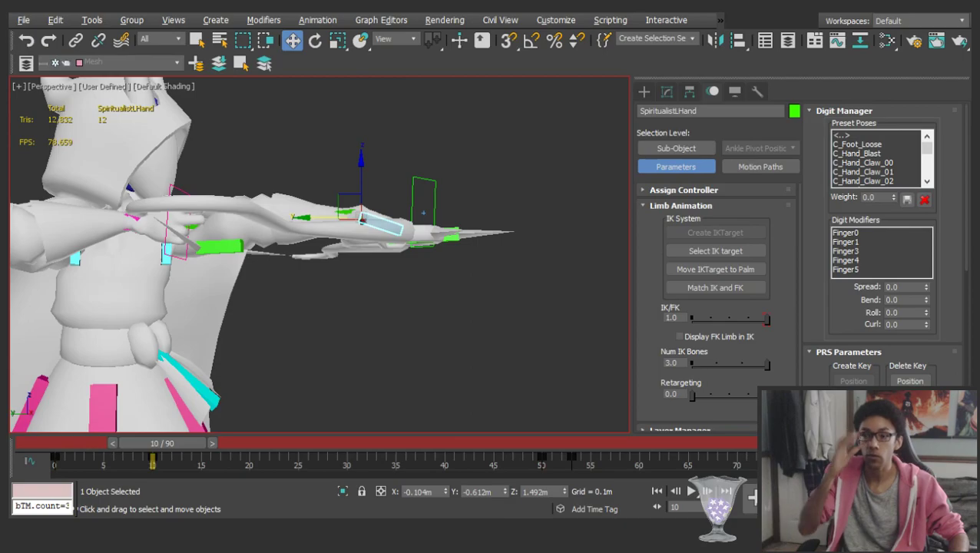
scroll(377, 202, down, 5)
alt+middle_drag(403, 192, 408, 195)
drag(399, 170, 456, 221)
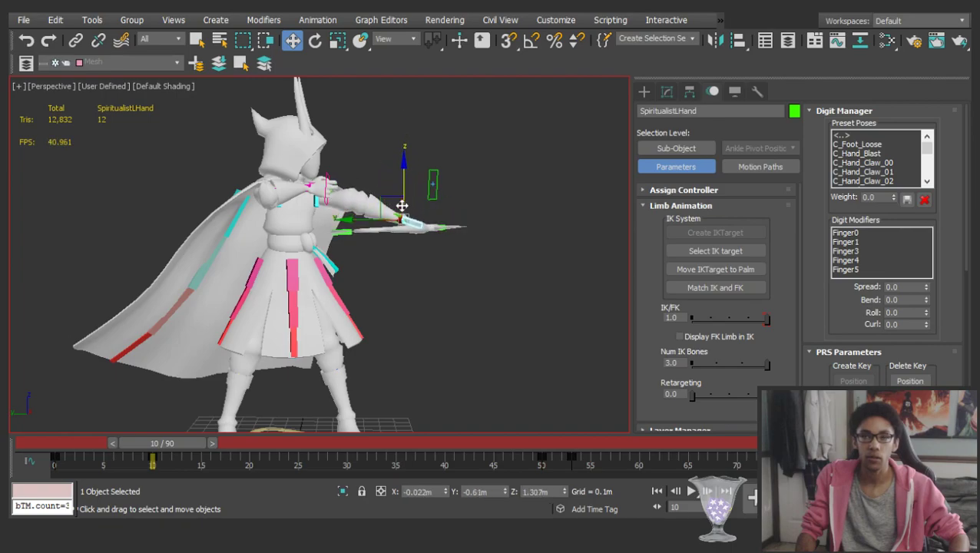
scroll(402, 205, up, 2)
drag(387, 204, 440, 190)
scroll(419, 206, up, 4)
alt+middle_drag(421, 211, 436, 298)
scroll(417, 228, down, 3)
alt+middle_drag(417, 229, 358, 182)
alt+middle_drag(369, 221, 262, 135)
alt+middle_drag(364, 198, 370, 253)
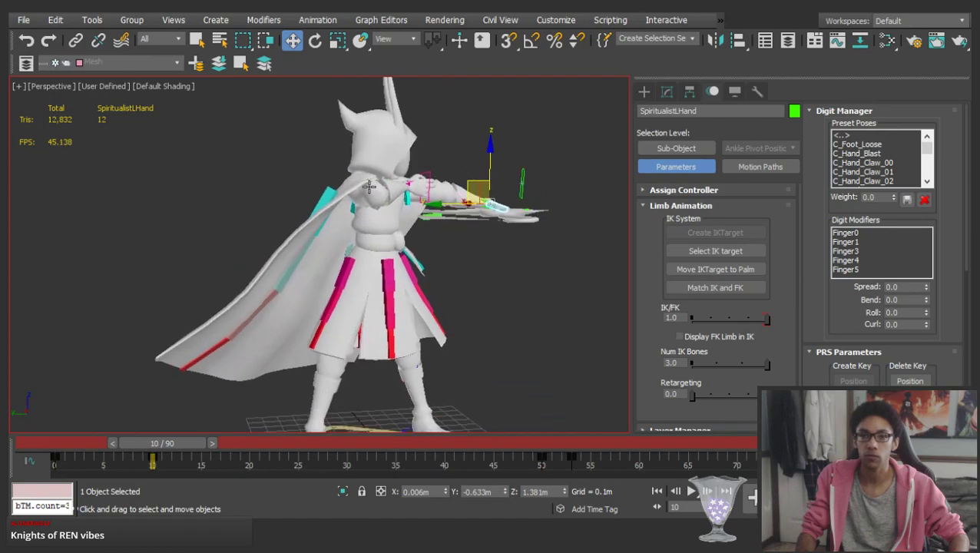
Reselect the left hand and adjust it to about X -0.103 m, Y -0.609 m, Z 1.305 m
scroll(373, 304, up, 4)
click(347, 347)
mouse_move(323, 276)
alt+middle_down()
mouse_move(345, 277)
mouse_move(320, 275)
alt+middle_up()
key(e)
click(415, 188)
click(539, 253)
key(w)
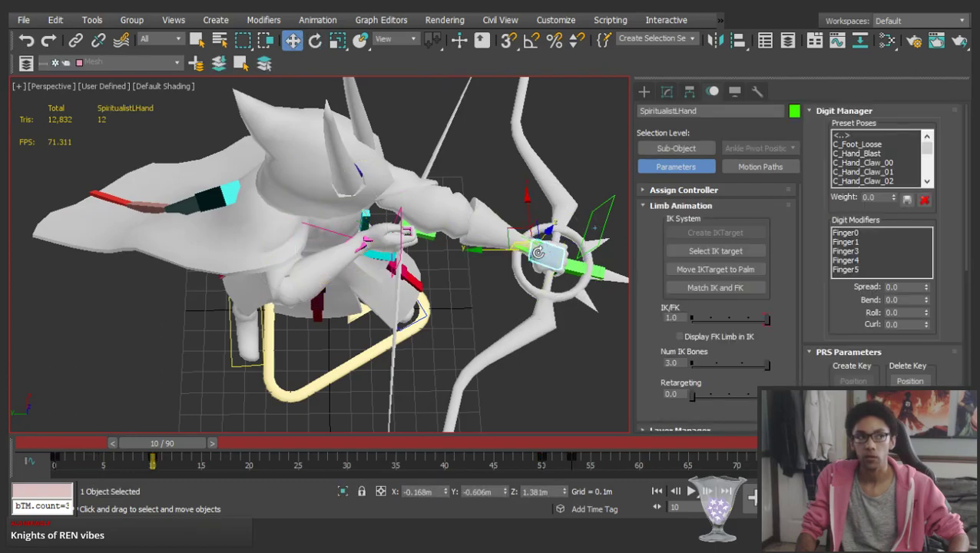
middle_drag(544, 244, 459, 256)
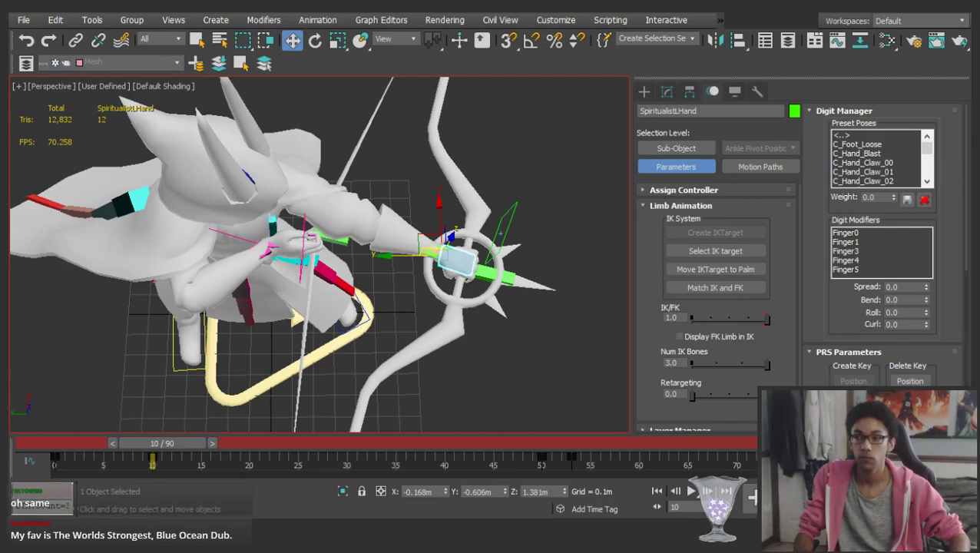
scroll(311, 216, down, 3)
alt+middle_drag(294, 229, 288, 158)
middle_drag(360, 249, 431, 188)
key(e)
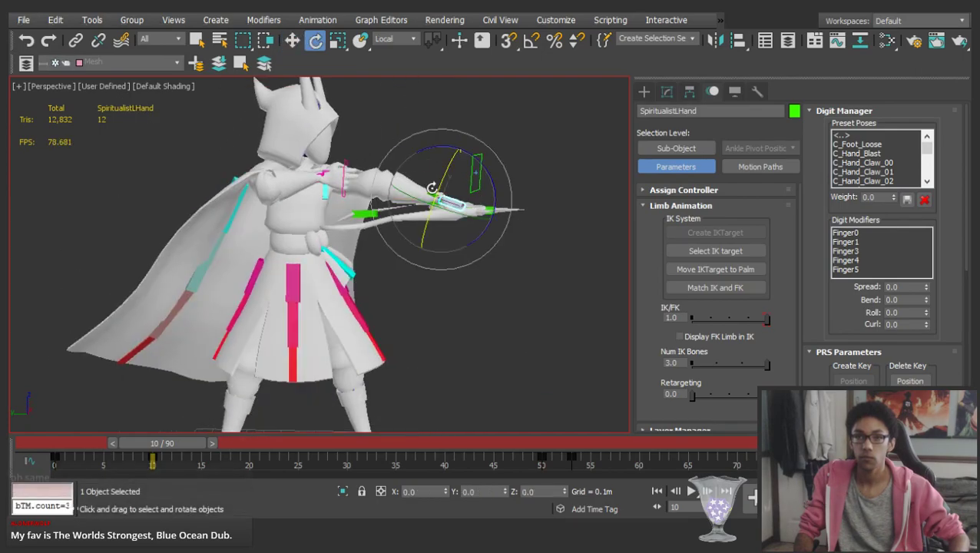
drag(438, 187, 482, 191)
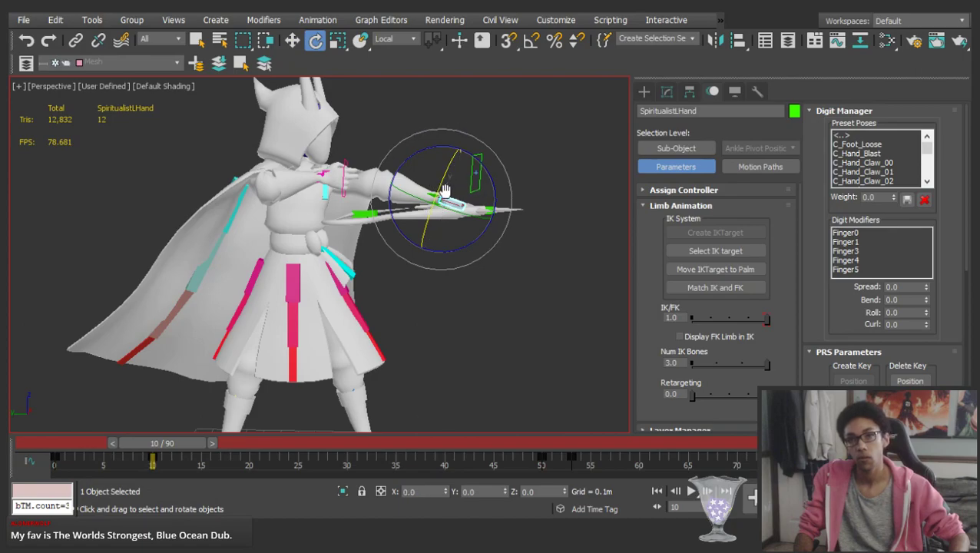
alt+middle_drag(444, 190, 452, 156)
key(w)
drag(442, 146, 495, 198)
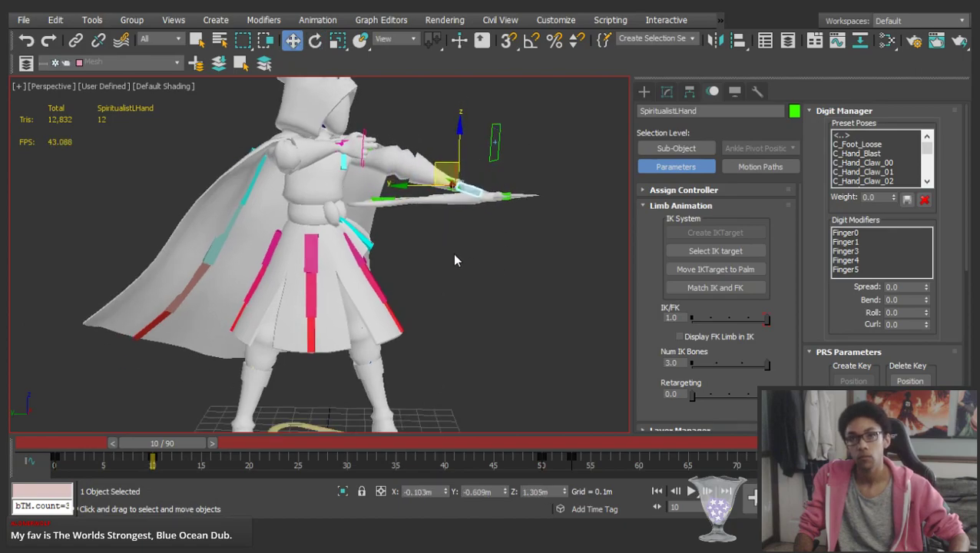
Select the pelvis together with the right hand's IK target and lower both into a deep crouch at frame 10
click(472, 265)
click(331, 237)
middle_drag(331, 235, 357, 229)
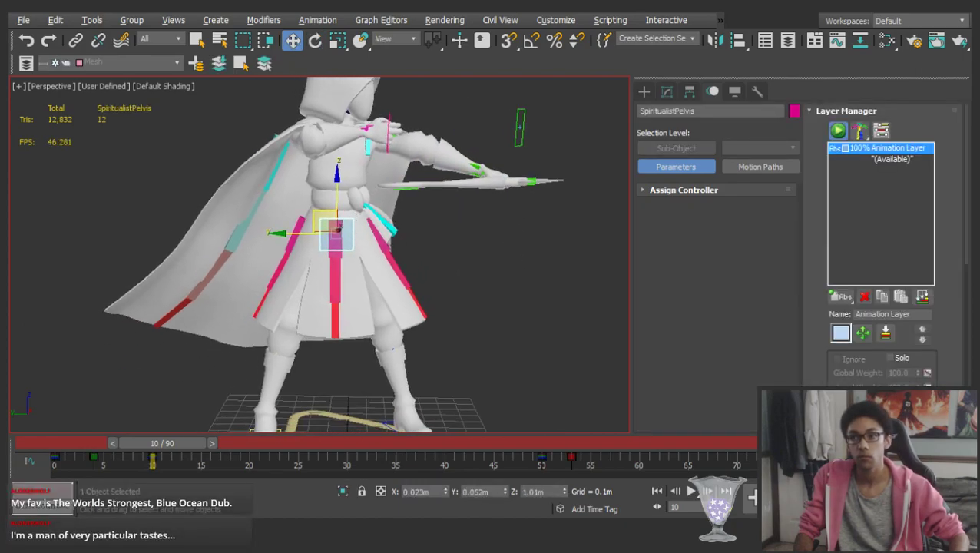
middle_drag(336, 271, 386, 225)
drag(365, 167, 313, 214)
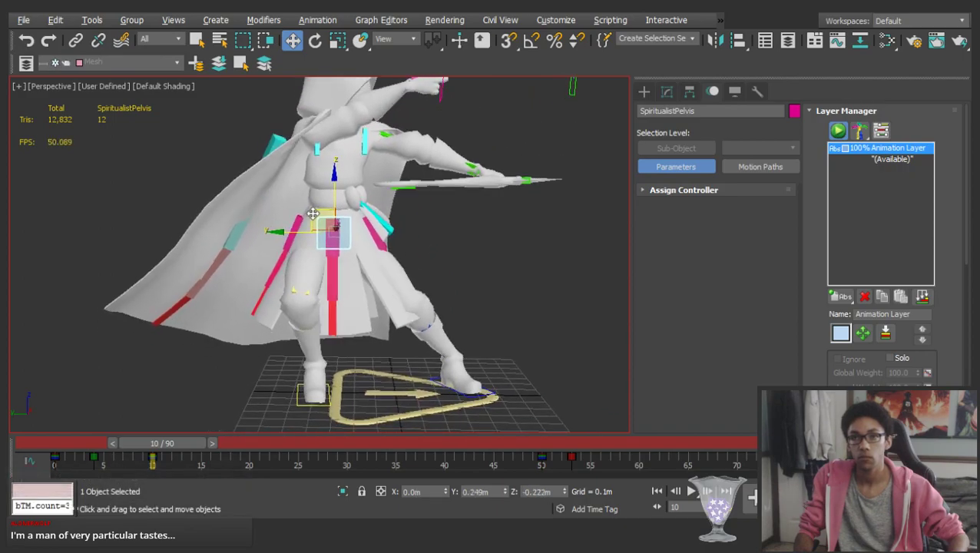
right_click(313, 213)
middle_drag(419, 166, 387, 270)
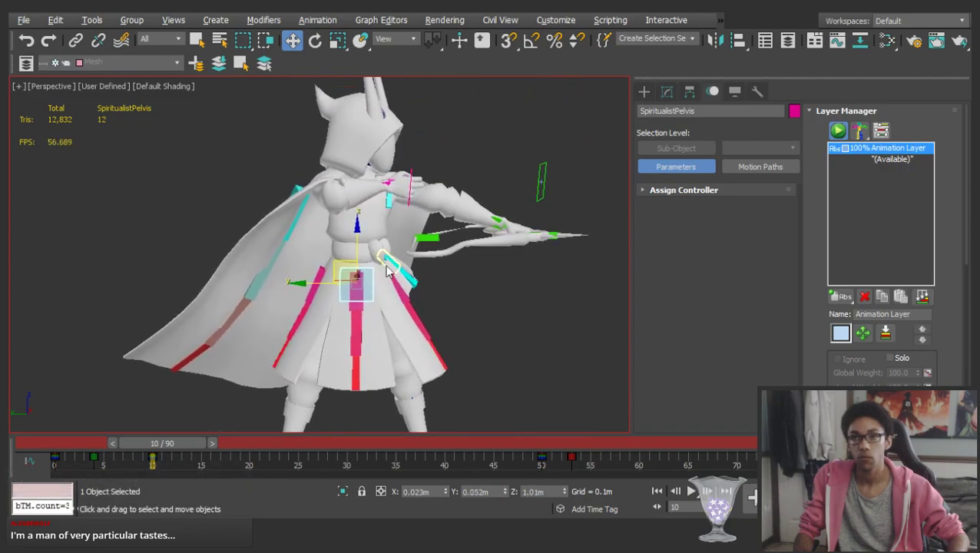
ctrl+click(409, 195)
middle_drag(328, 265, 340, 197)
drag(343, 193, 272, 261)
alt+middle_drag(290, 247, 209, 256)
alt+middle_drag(255, 208, 261, 238)
middle_drag(261, 238, 263, 201)
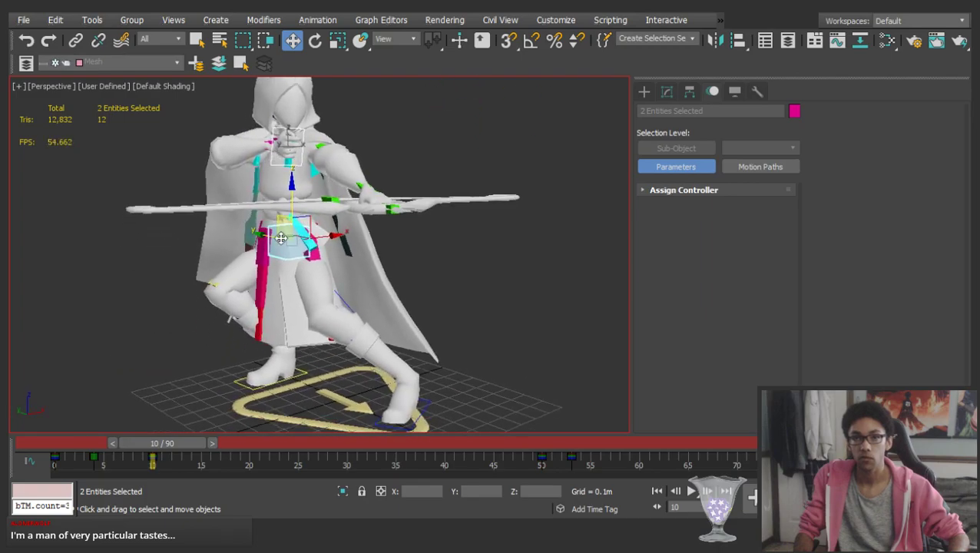
Move the right foot platform back to widen the stance, to about X -0.106 m, Y 0.708 m
click(299, 367)
alt+middle_drag(306, 349, 363, 326)
drag(236, 380, 167, 376)
alt+middle_drag(256, 286, 304, 231)
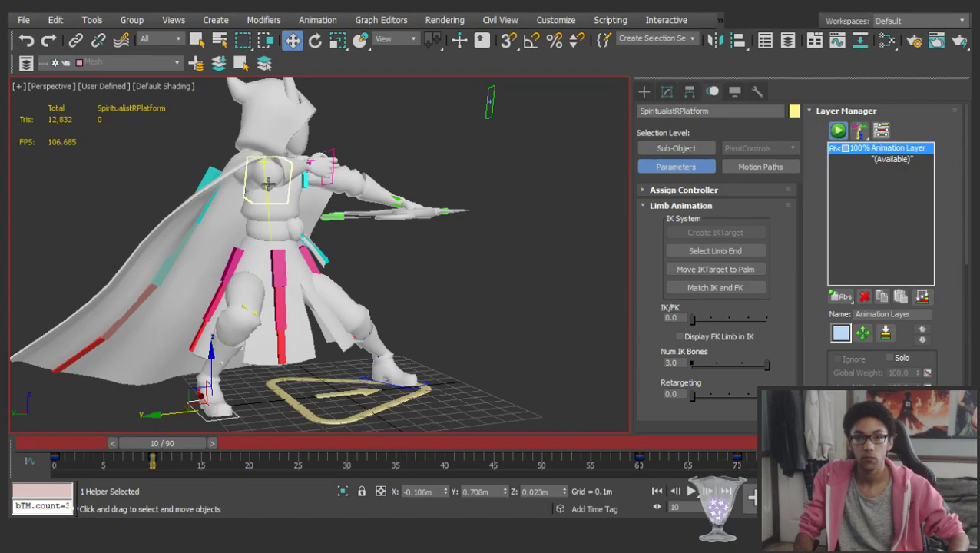
Lean the ribcage forward and shift it by about -0.038 m in X and -0.049 m in Z
click(275, 192)
alt+middle_drag(274, 192, 153, 181)
key(e)
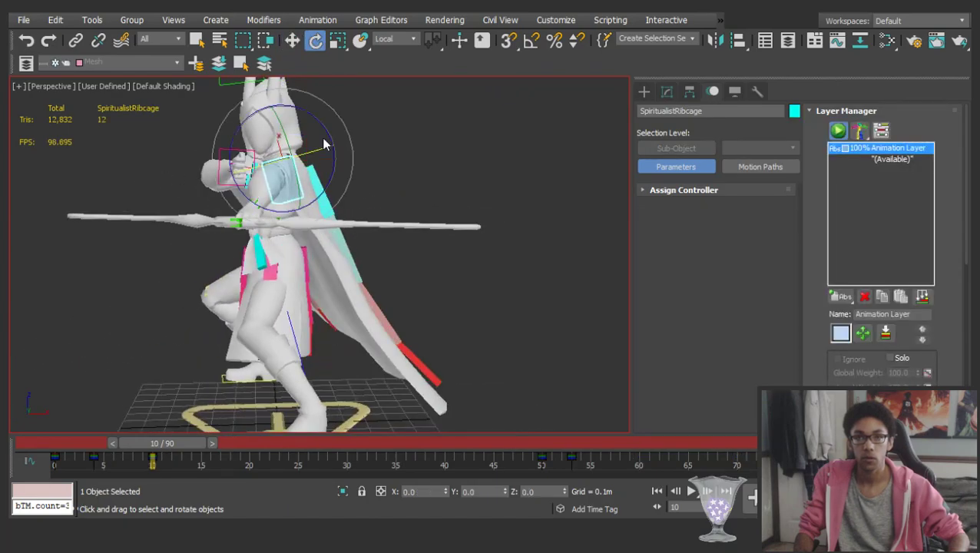
drag(326, 127, 303, 123)
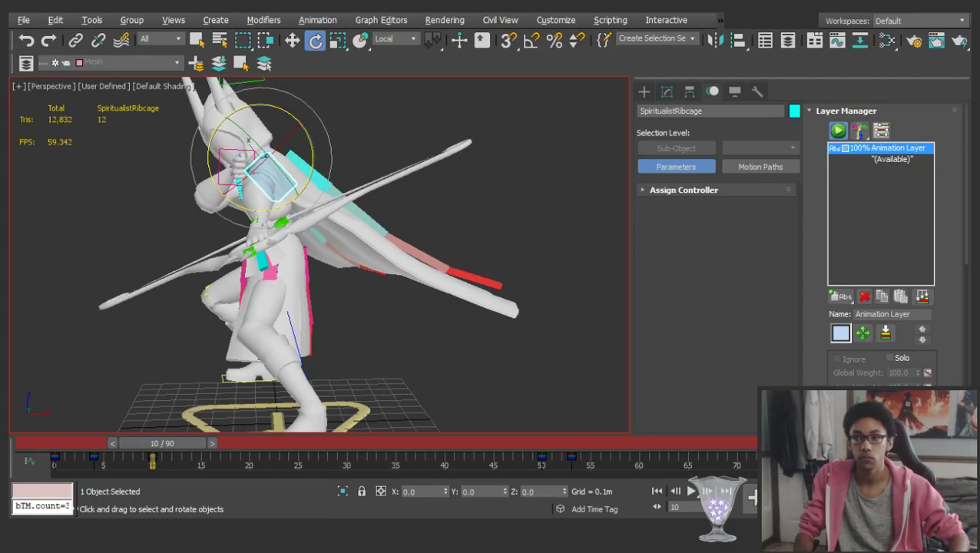
middle_drag(354, 248, 396, 241)
key(w)
mouse_move(341, 140)
mouse_down()
mouse_move(323, 143)
mouse_move(345, 142)
mouse_move(335, 148)
mouse_up()
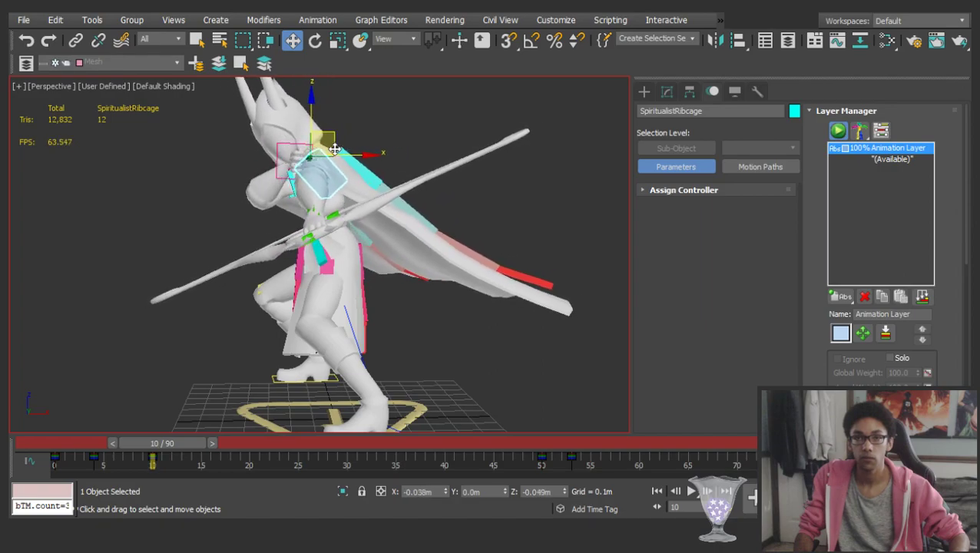
Rotate the left upper arm to adjust how the bow arm extends from the leaning torso
alt+middle_drag(315, 181, 248, 220)
click(378, 224)
click(407, 163)
key(e)
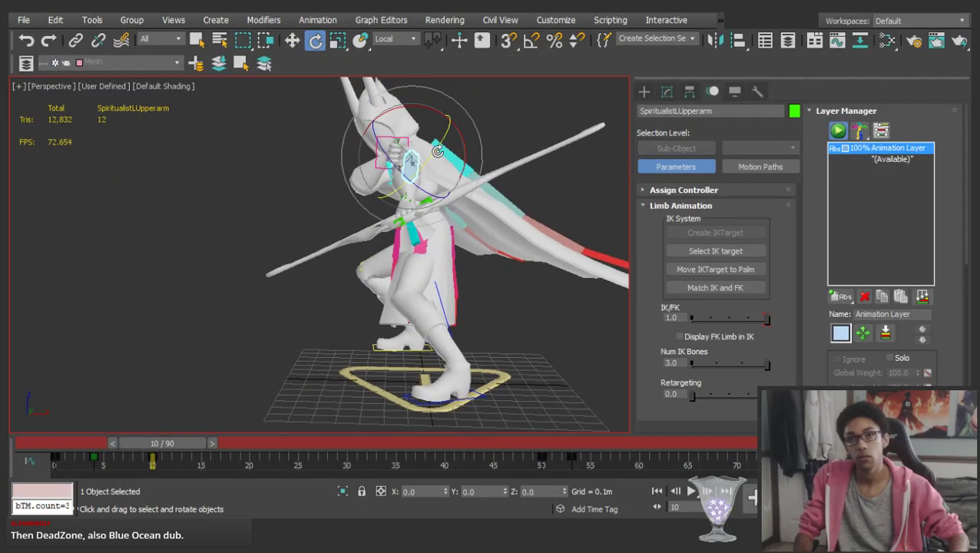
drag(434, 153, 417, 114)
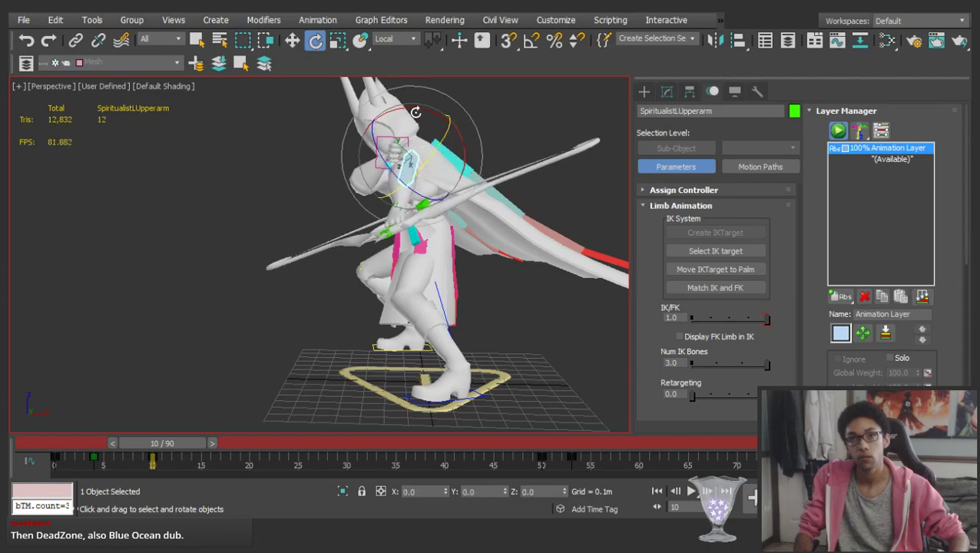
drag(380, 157, 441, 139)
Rotate the lower part of the left arm and the left hand to bring the bow upright and pointing forward
click(400, 176)
scroll(394, 193, up, 3)
click(387, 198)
drag(400, 241, 393, 228)
drag(441, 196, 436, 169)
mouse_move(396, 204)
mouse_down()
mouse_move(414, 208)
mouse_move(400, 191)
mouse_up()
scroll(400, 192, down, 3)
alt+middle_drag(400, 195, 530, 242)
drag(376, 244, 406, 243)
alt+middle_drag(408, 202, 253, 146)
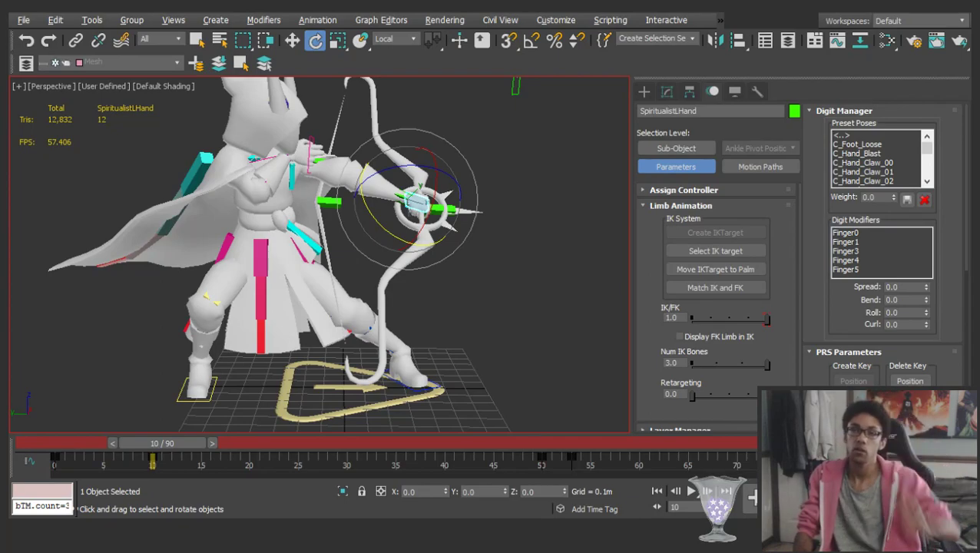
Select the right hand's IK target and rotate it to line the fingers up with the bowstring
key(w)
scroll(365, 204, up, 5)
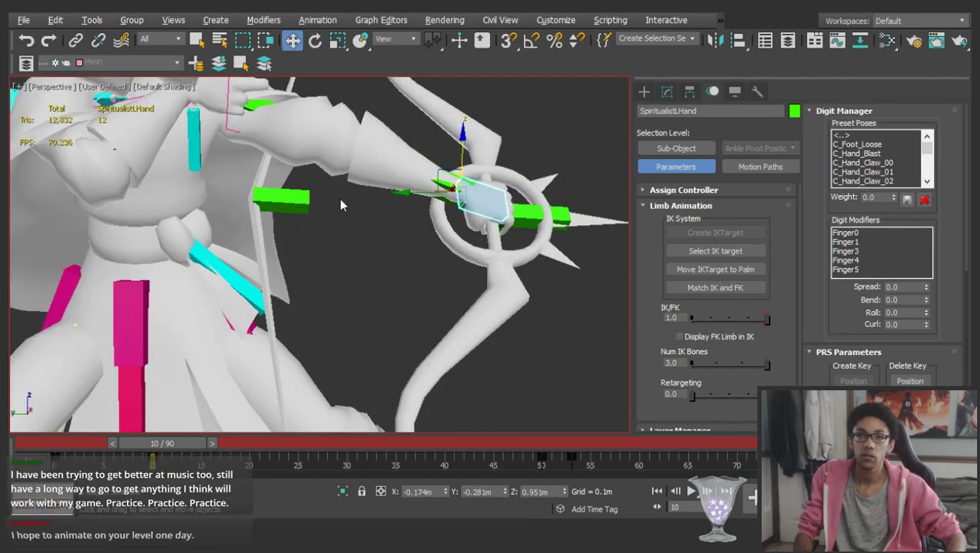
click(343, 200)
middle_drag(253, 115, 285, 199)
click(228, 165)
alt+middle_drag(228, 166, 307, 230)
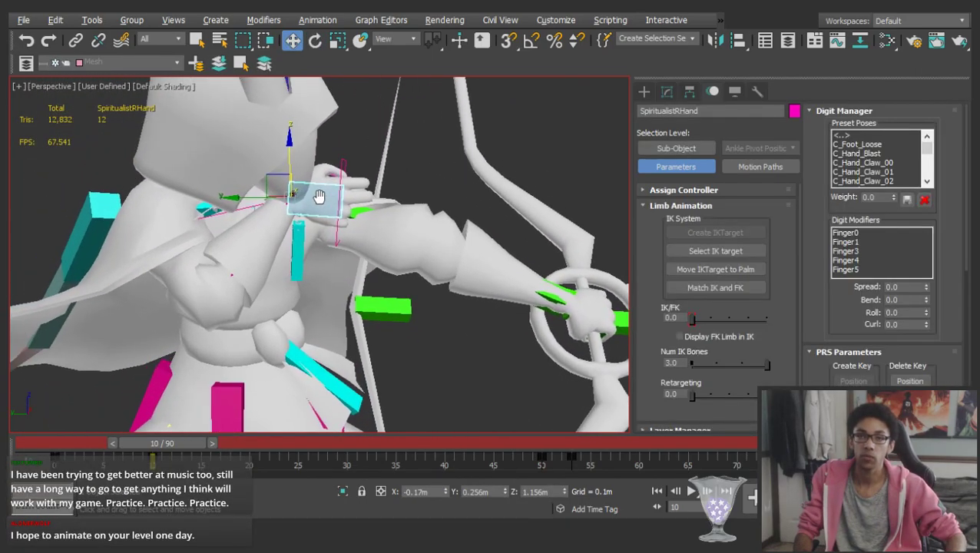
click(338, 227)
alt+middle_drag(338, 226, 357, 192)
alt+middle_drag(339, 146, 292, 288)
scroll(292, 288, up, 3)
key(e)
scroll(350, 276, up, 3)
drag(342, 264, 389, 276)
alt+middle_drag(389, 276, 474, 354)
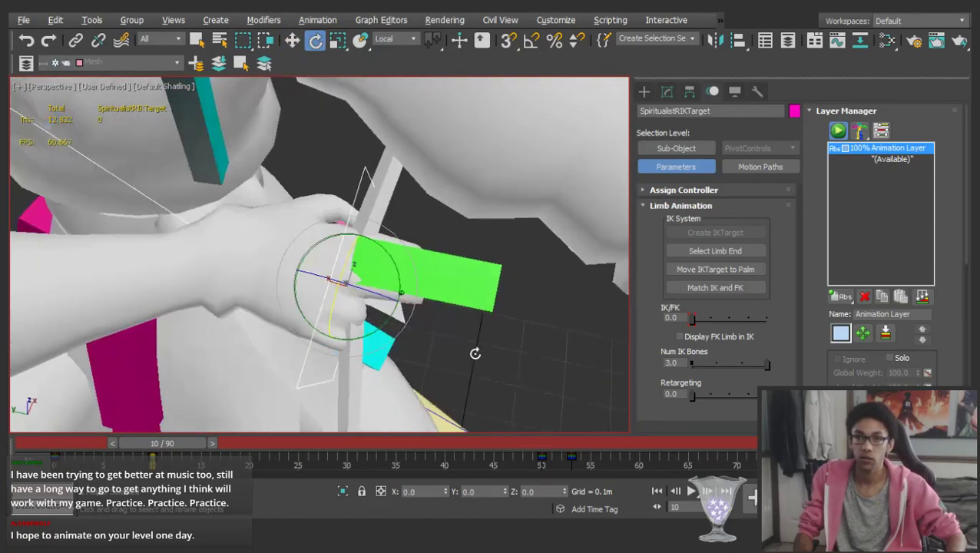
Move the right hand's IK target so the fingers grip the bowstring bone, finishing the placement in local coordinates
key(w)
drag(312, 276, 287, 276)
alt+middle_drag(335, 267, 350, 169)
drag(326, 223, 326, 198)
alt+middle_drag(344, 206, 357, 192)
scroll(397, 36, down, 2)
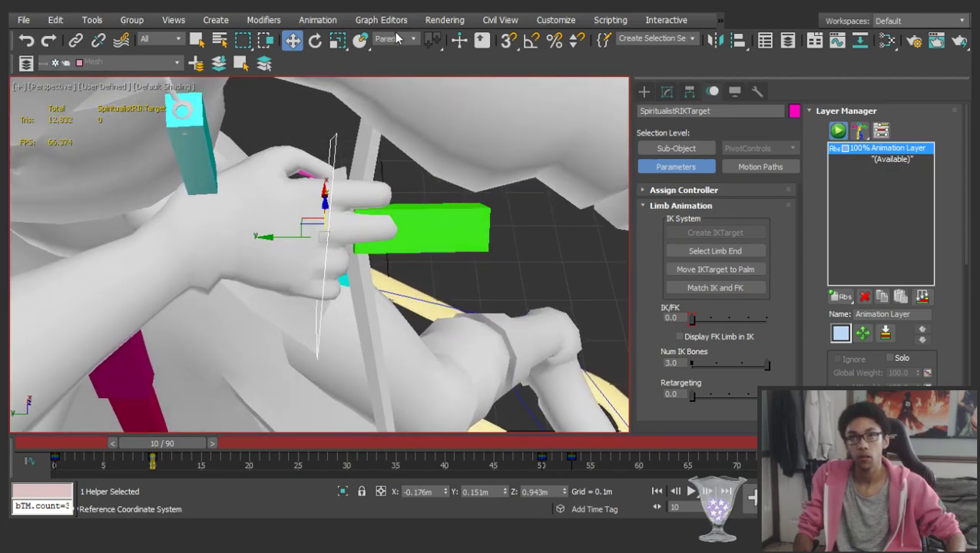
scroll(397, 39, down, 1)
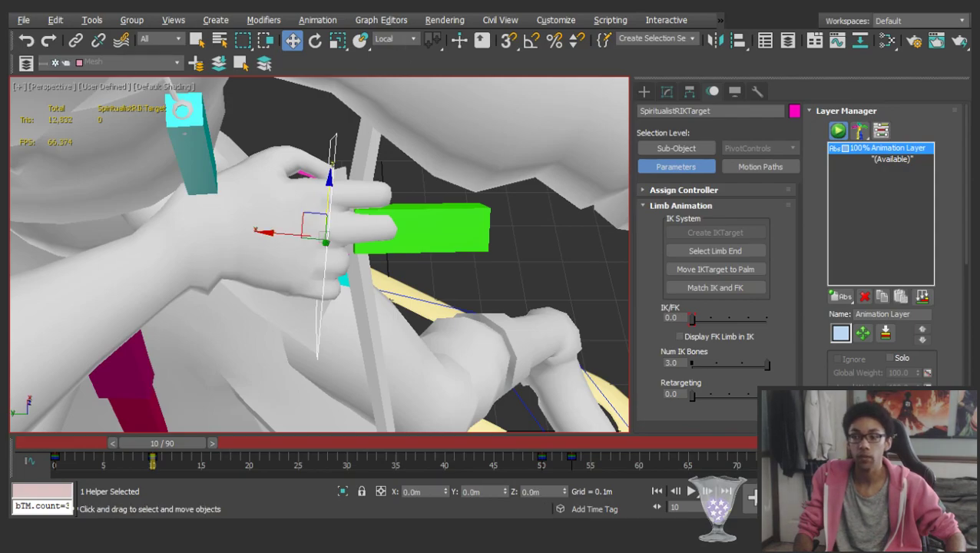
drag(316, 215, 315, 235)
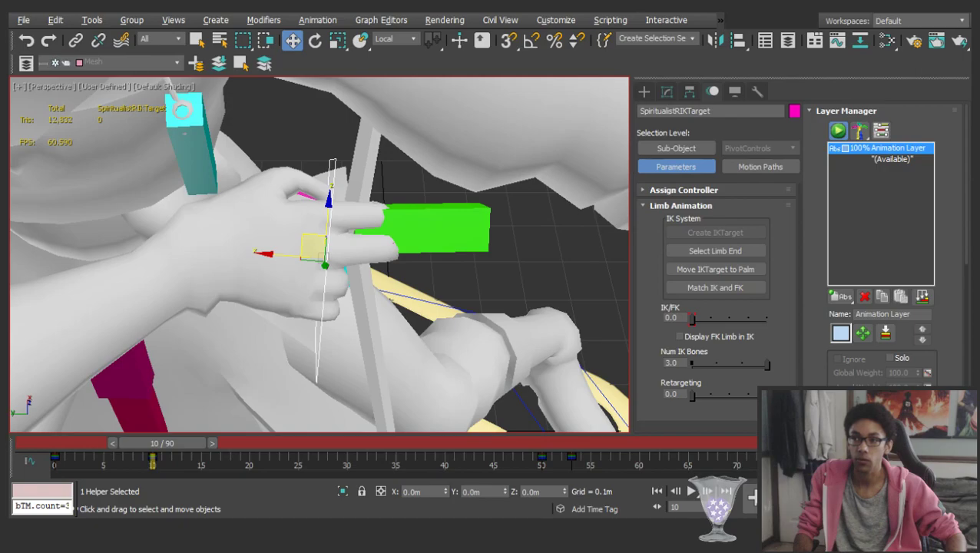
Add the bowstring bone to the selection with the right hand's IK target and inspect the string grip from several angles
ctrl+click(430, 217)
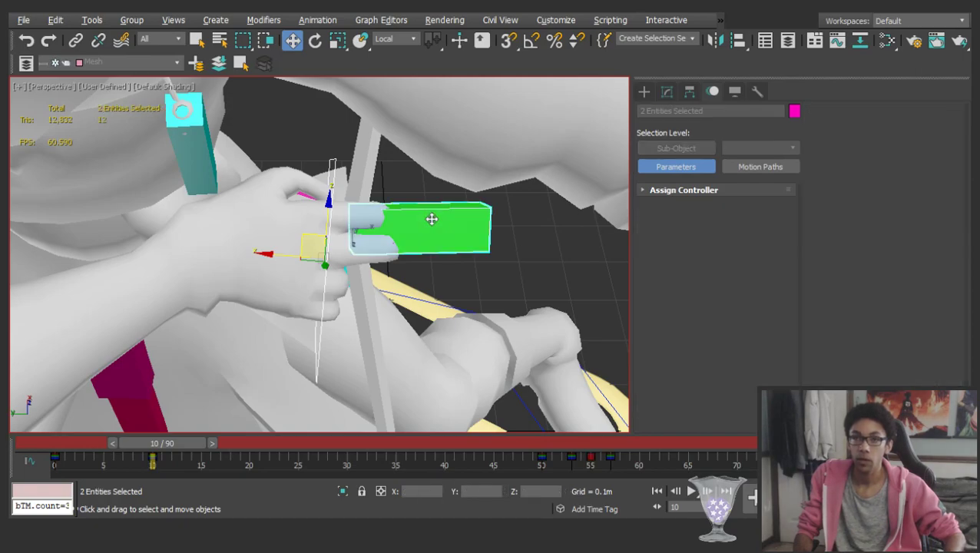
alt+middle_drag(333, 232, 334, 310)
scroll(329, 265, down, 3)
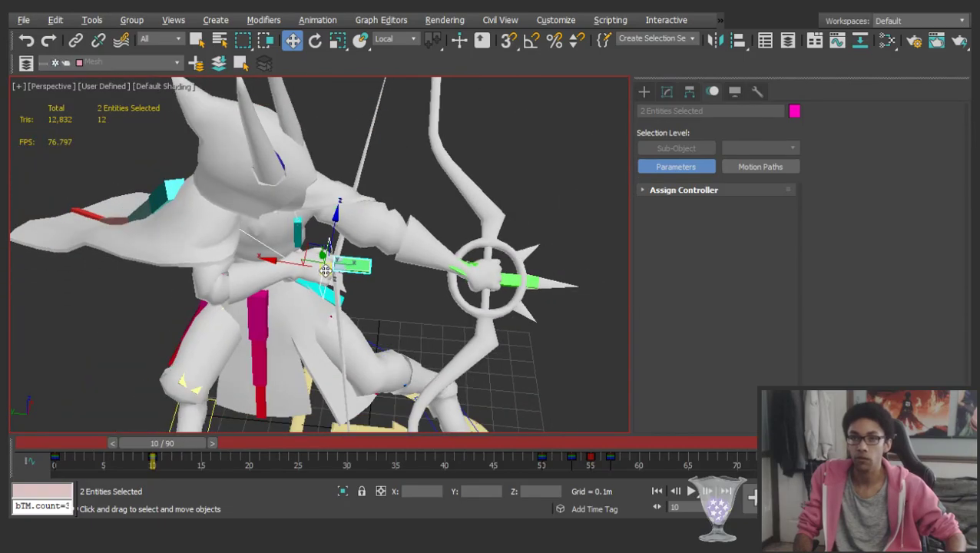
alt+middle_drag(328, 265, 346, 292)
scroll(315, 252, up, 3)
alt+middle_drag(315, 252, 263, 240)
scroll(263, 240, down, 1)
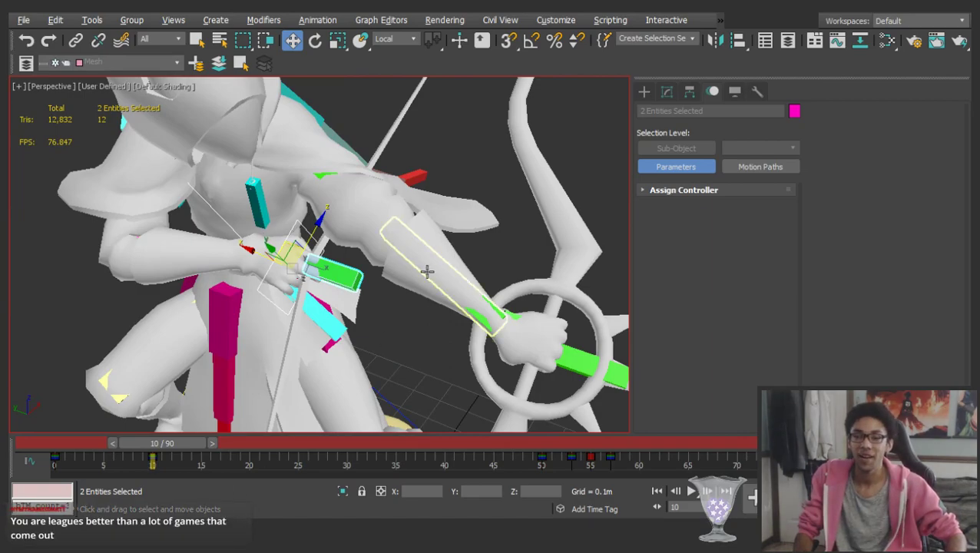
alt+middle_drag(357, 277, 323, 296)
scroll(321, 301, up, 4)
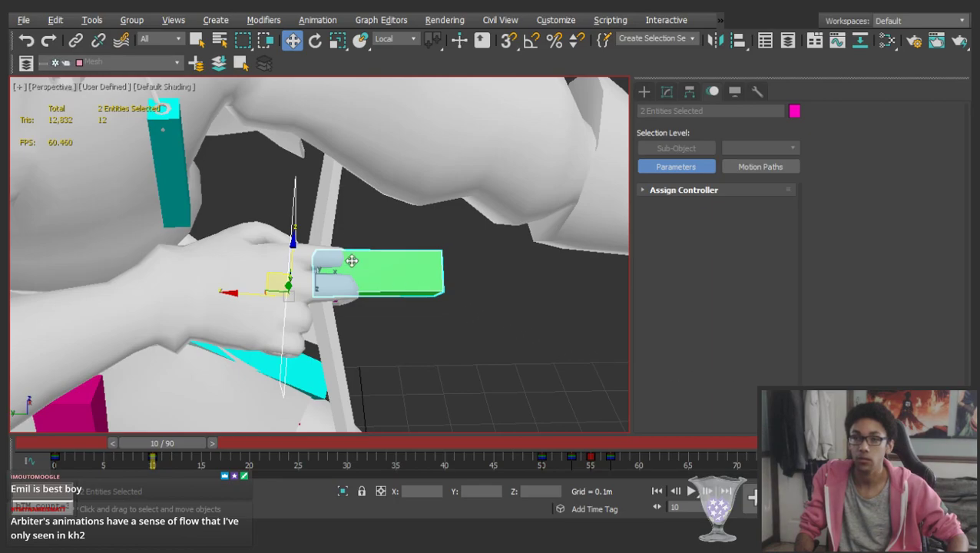
scroll(351, 261, down, 6)
alt+middle_drag(379, 261, 372, 238)
scroll(372, 261, up, 5)
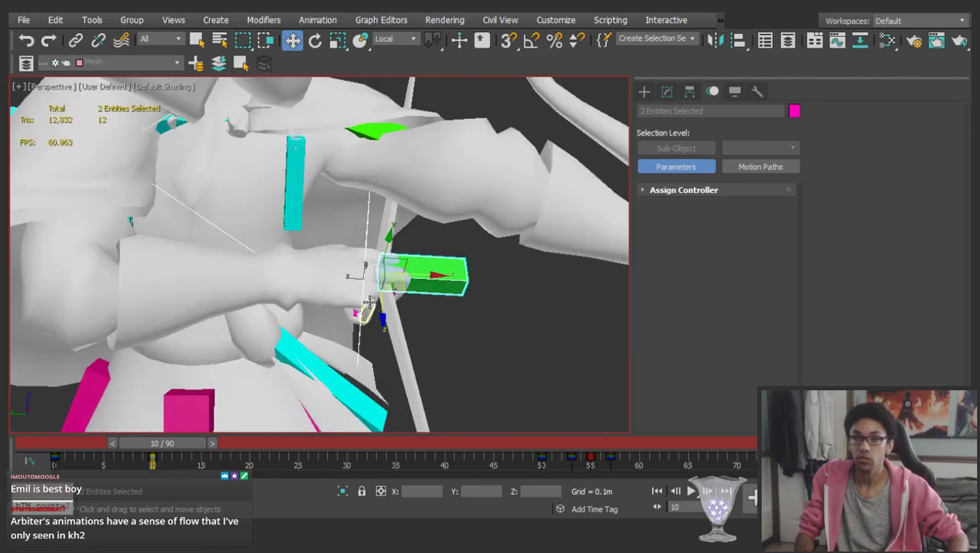
alt+middle_drag(369, 303, 370, 282)
Try pulling the right hand's IK target and the bowstring bone back together, in Local and in View coordinates
drag(415, 281, 602, 277)
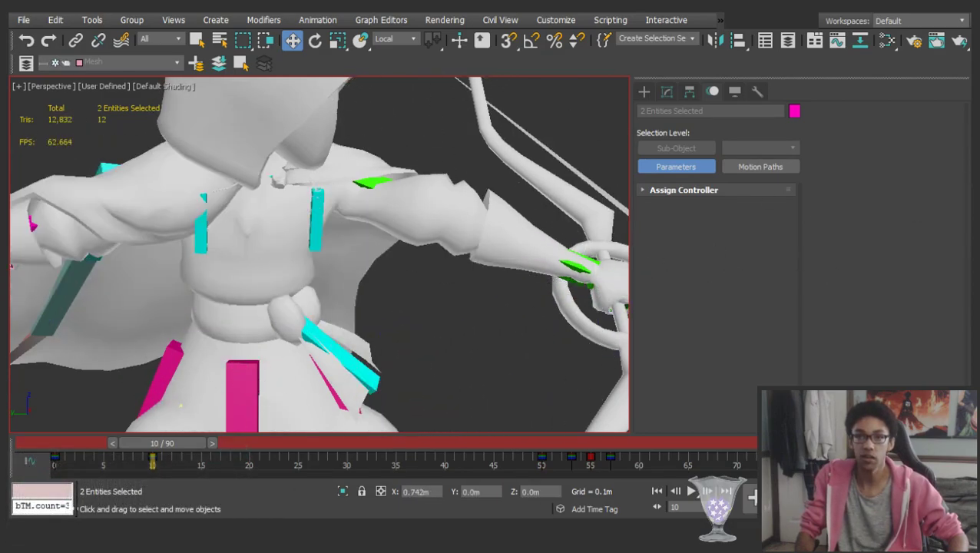
key(ctrl+z)
click(407, 39)
click(407, 47)
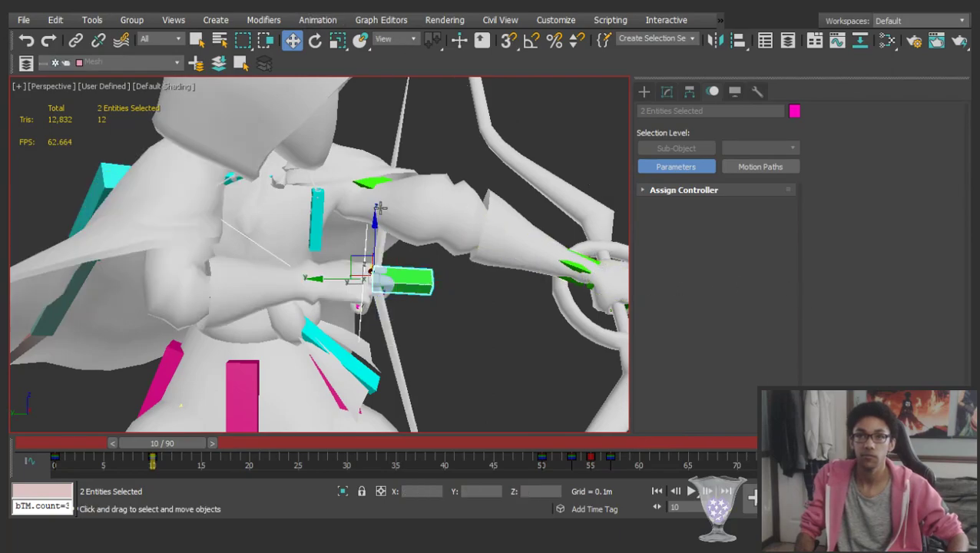
middle_drag(382, 192, 386, 170)
alt+middle_drag(368, 246, 366, 266)
drag(324, 261, 230, 267)
scroll(231, 266, down, 5)
alt+middle_drag(282, 244, 205, 212)
alt+middle_drag(140, 198, 235, 173)
scroll(290, 198, up, 4)
middle_drag(290, 198, 175, 221)
drag(175, 221, 291, 223)
alt+middle_drag(330, 198, 312, 222)
click(289, 156)
alt+middle_drag(291, 159, 326, 174)
scroll(261, 164, down, 3)
At frame 4, rotate the pelvis about 13 degrees around its local Z axis
key(ctrl+a)
drag(159, 439, 103, 417)
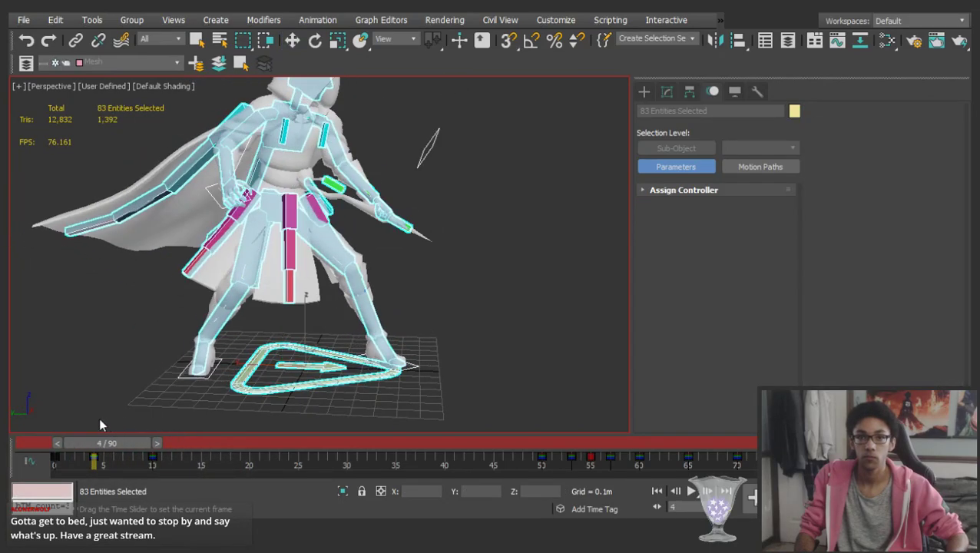
key(w)
click(398, 261)
click(275, 208)
alt+middle_drag(275, 207, 330, 192)
key(e)
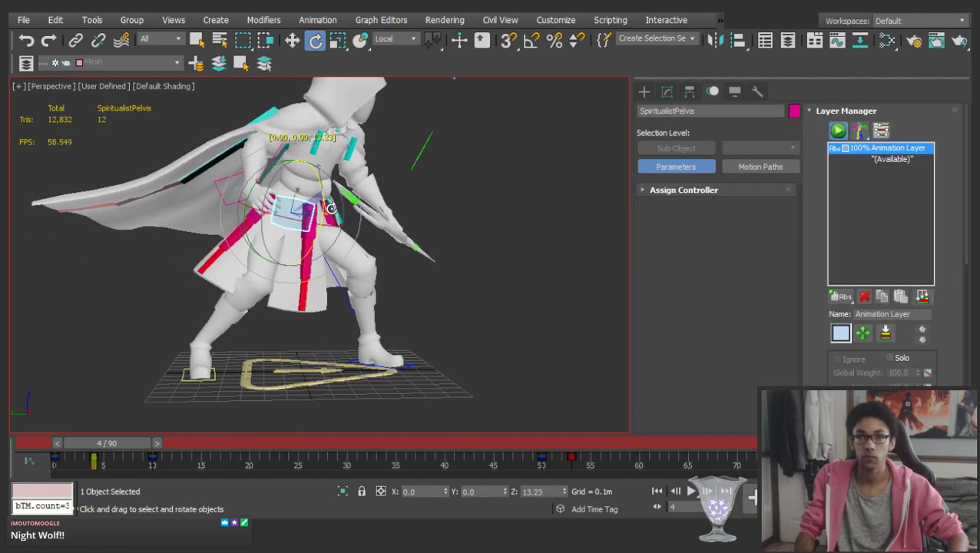
click(439, 199)
Rotate the ribcage and the left hand at frame 4 to shape the in-between bow pose
click(332, 149)
drag(352, 121, 365, 173)
key(w)
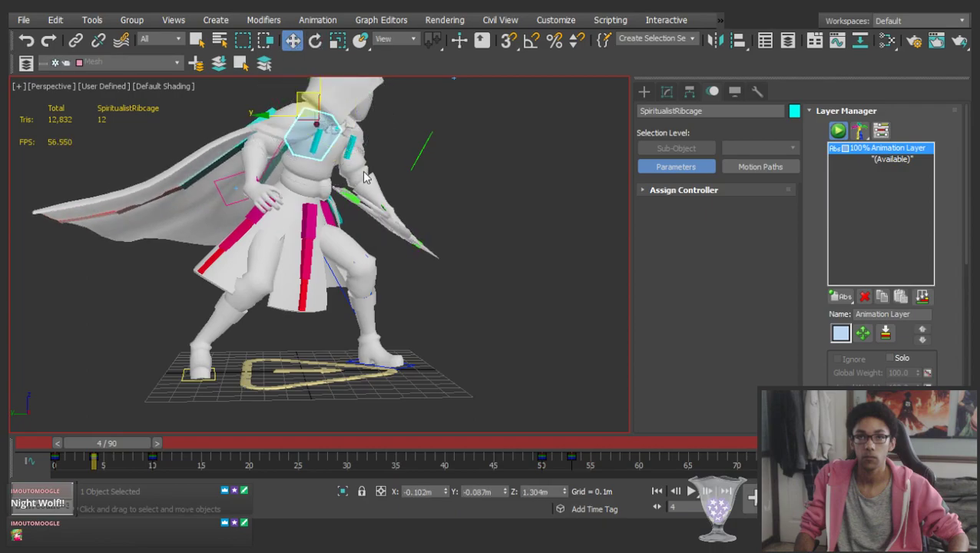
click(390, 219)
key(e)
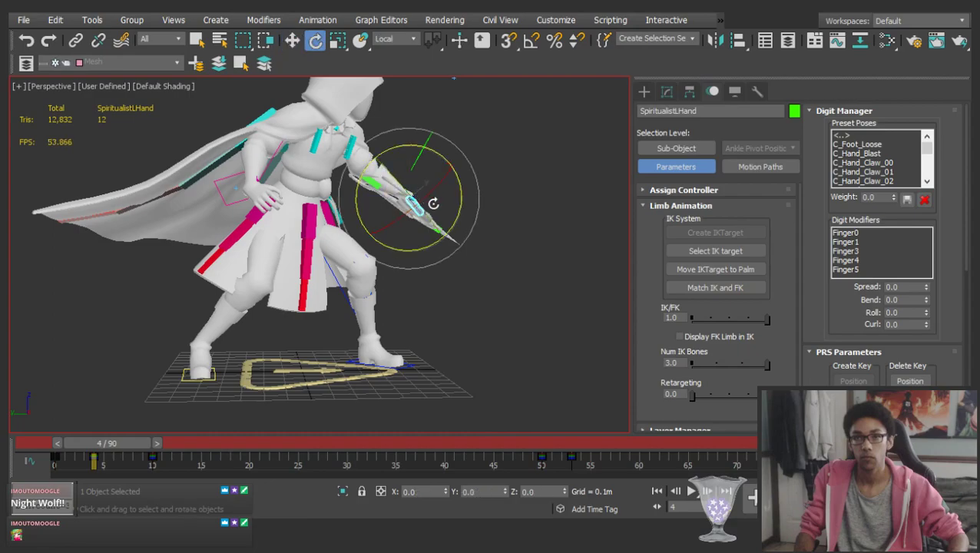
drag(459, 202, 464, 192)
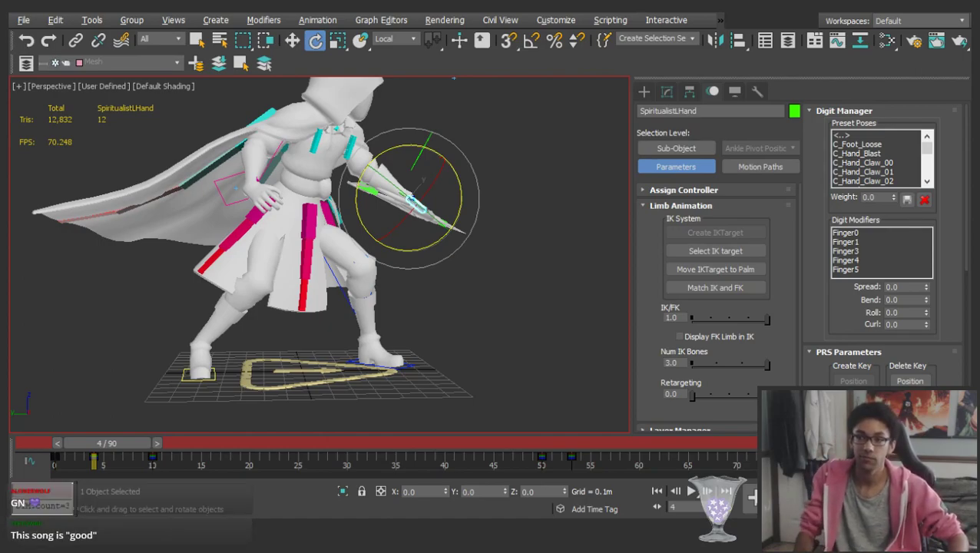
Select all the bones and replace their frame 50 keys with a copy of the frame 10 keys
alt+middle_drag(423, 278, 303, 261)
key(w)
middle_drag(249, 245, 315, 296)
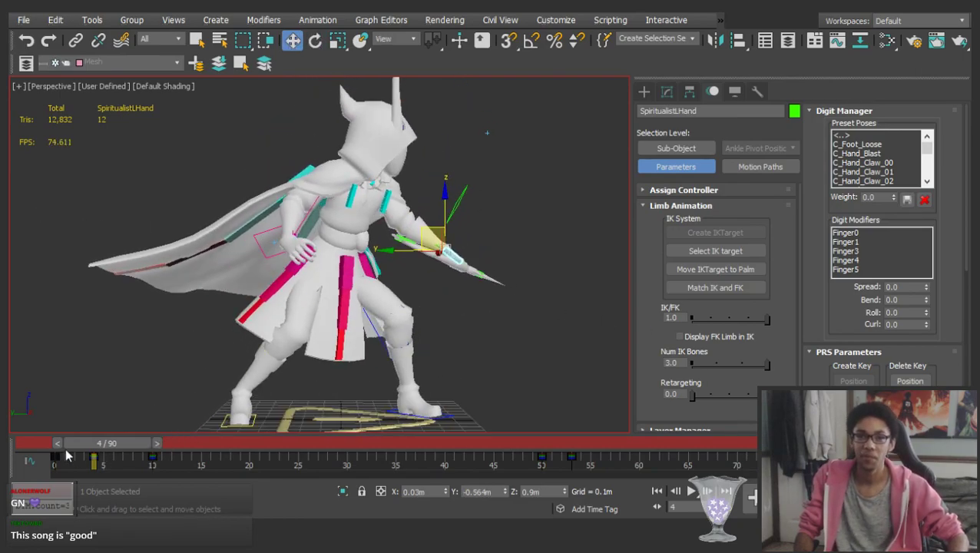
mouse_move(105, 458)
mouse_down()
mouse_move(69, 458)
mouse_move(192, 457)
mouse_move(159, 455)
mouse_up()
key(ctrl+a)
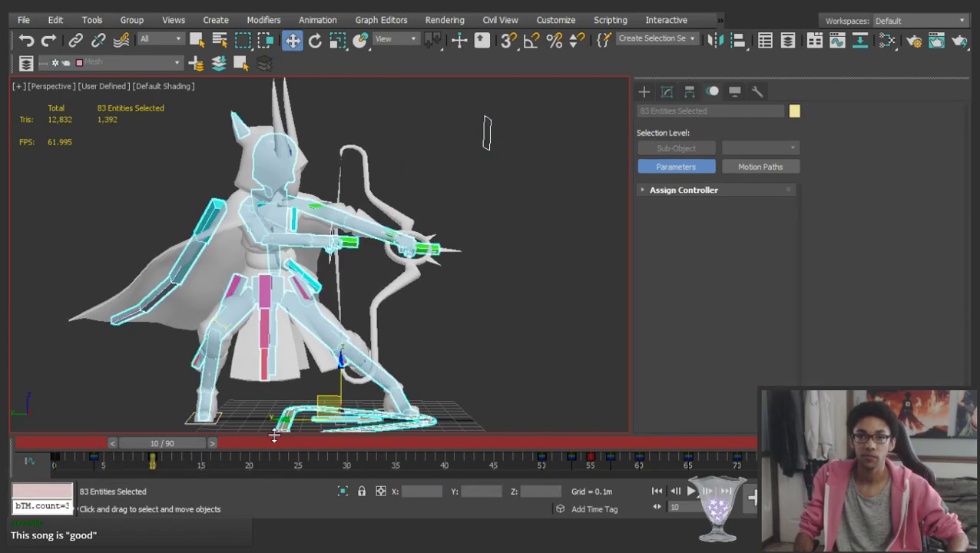
drag(507, 442, 546, 441)
key(w)
drag(249, 455, 547, 475)
key(Delete)
shift+drag(152, 459, 46, 421)
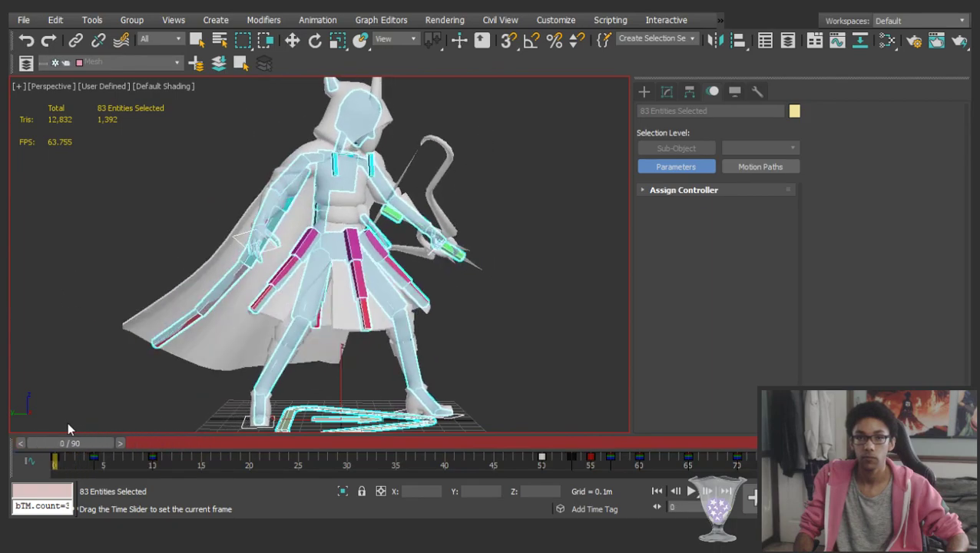
Select the pelvis, enable angle snap and review the motion between frames 0 and 9
click(156, 367)
alt+middle_drag(157, 367, 261, 276)
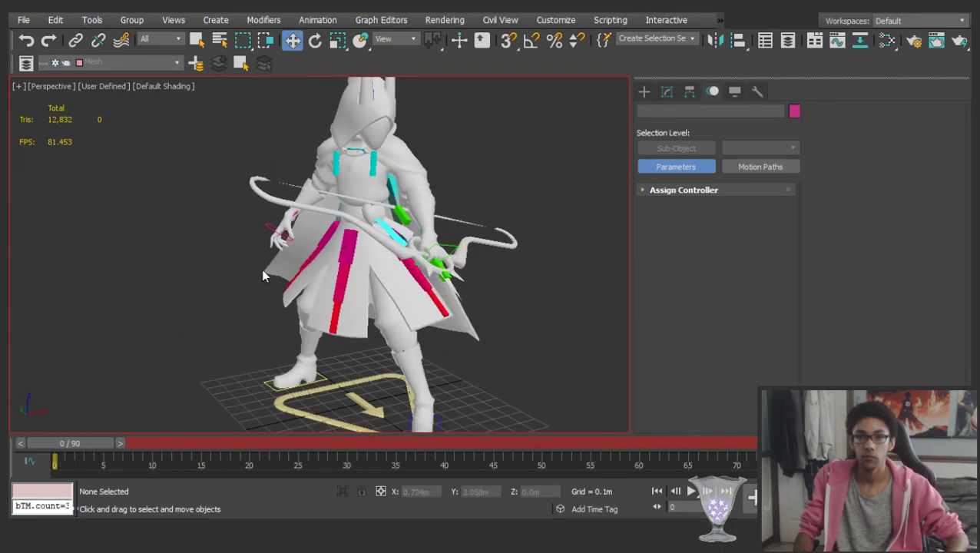
key(ctrl+a)
mouse_move(84, 444)
mouse_down()
mouse_move(120, 441)
mouse_move(84, 443)
mouse_up()
click(377, 286)
click(367, 238)
key(e)
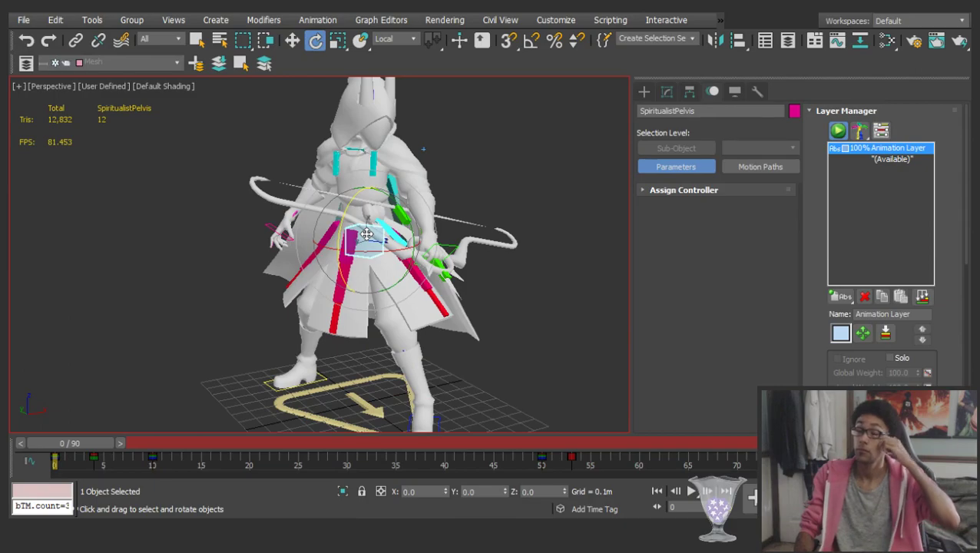
middle_drag(384, 249, 355, 251)
key(a)
drag(84, 444, 166, 440)
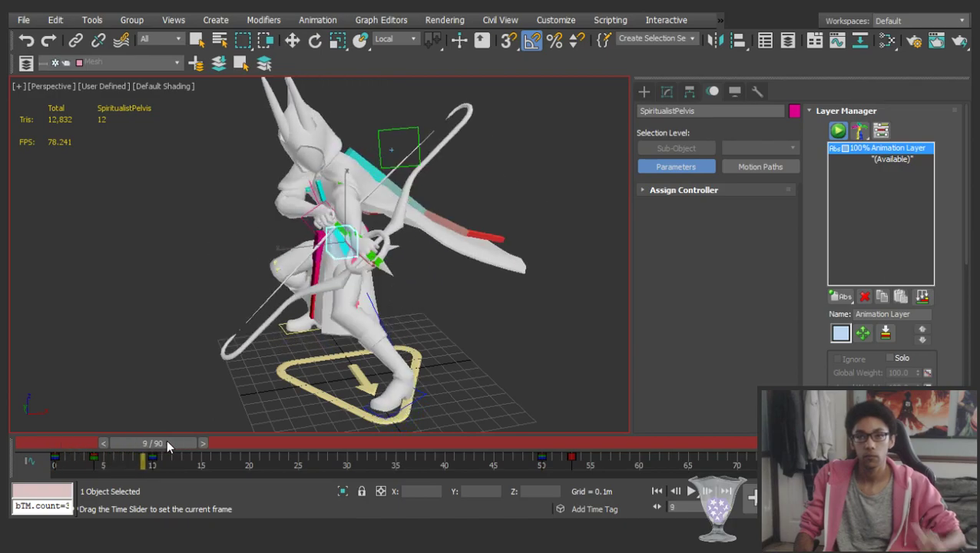
drag(166, 439, 120, 440)
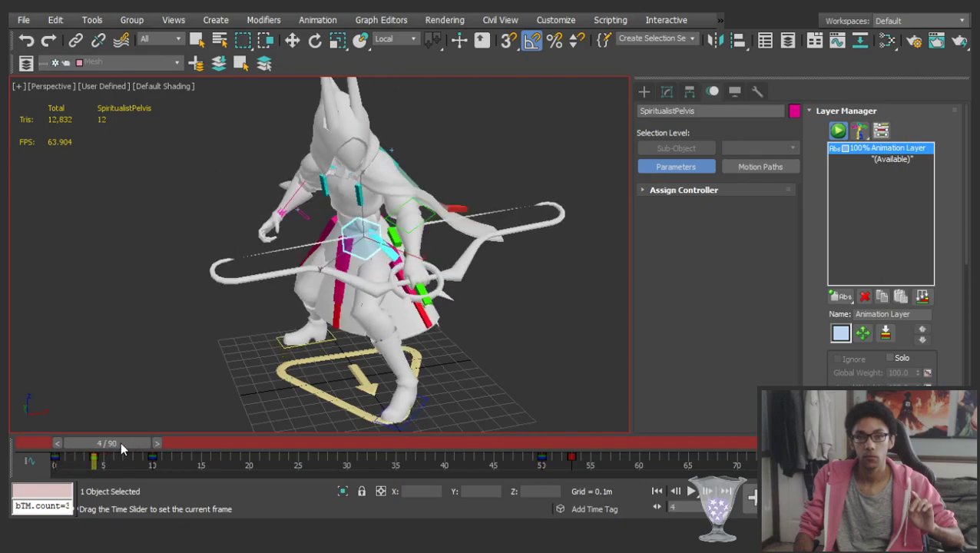
Try spinning the pelvis around its vertical axis at frame 4 with the legs still in IK
key(e)
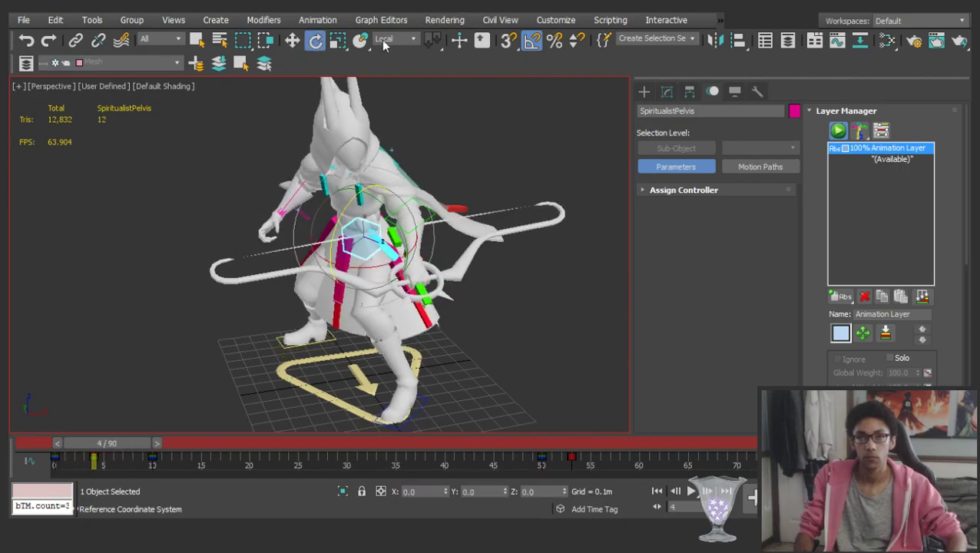
mouse_move(114, 443)
mouse_down()
mouse_move(161, 442)
mouse_move(113, 431)
mouse_up()
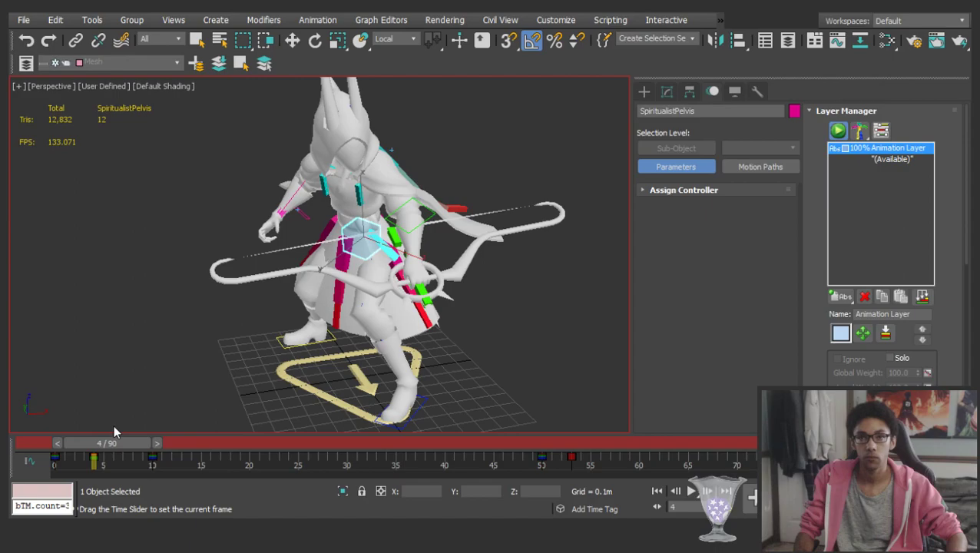
key(e)
drag(383, 264, 295, 276)
right_click(295, 276)
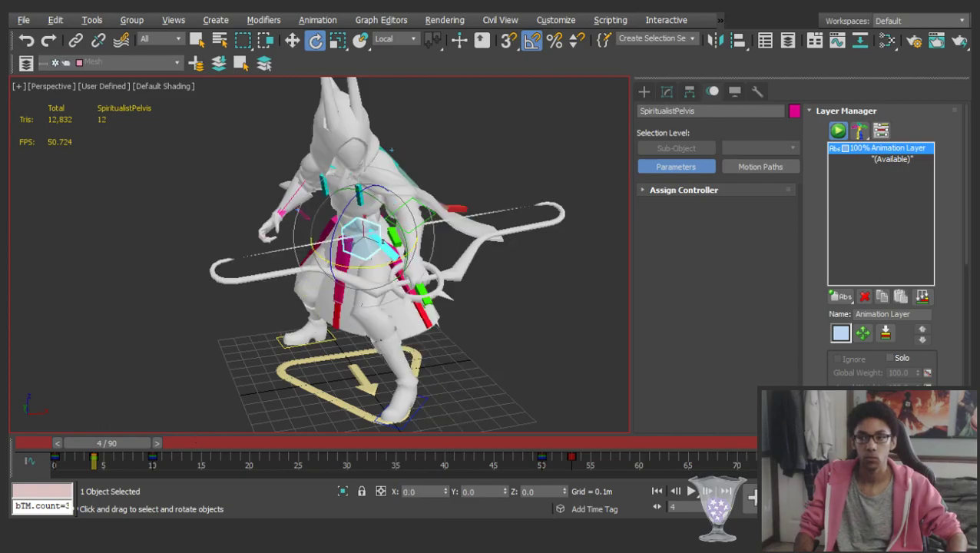
mouse_move(123, 453)
mouse_down()
mouse_move(172, 459)
mouse_move(127, 444)
mouse_move(179, 444)
mouse_move(131, 449)
mouse_up()
click(157, 445)
key(e)
drag(371, 267, 114, 286)
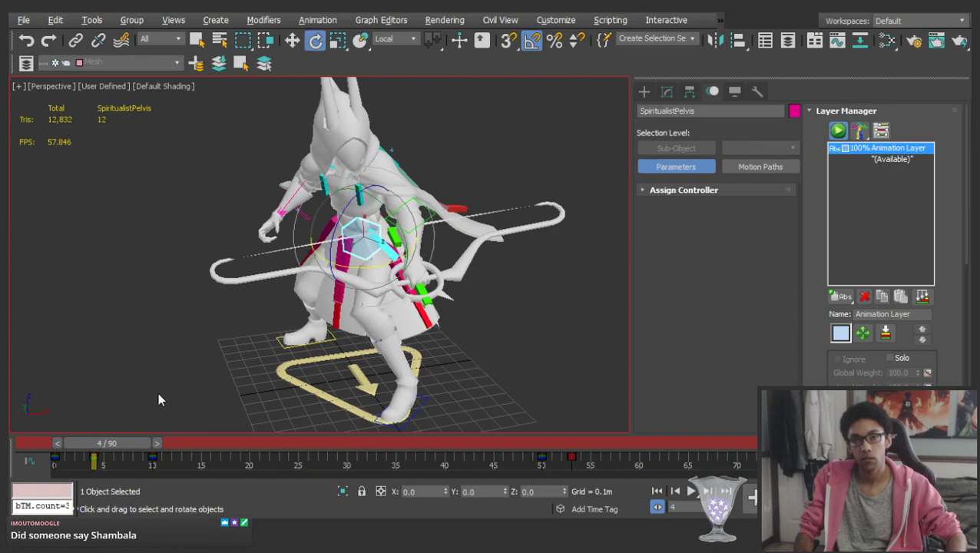
Set IK/FK to 1.0 on both the left and right legs at frame 4
alt+middle_drag(374, 266, 435, 271)
click(451, 344)
click(384, 297)
key(w)
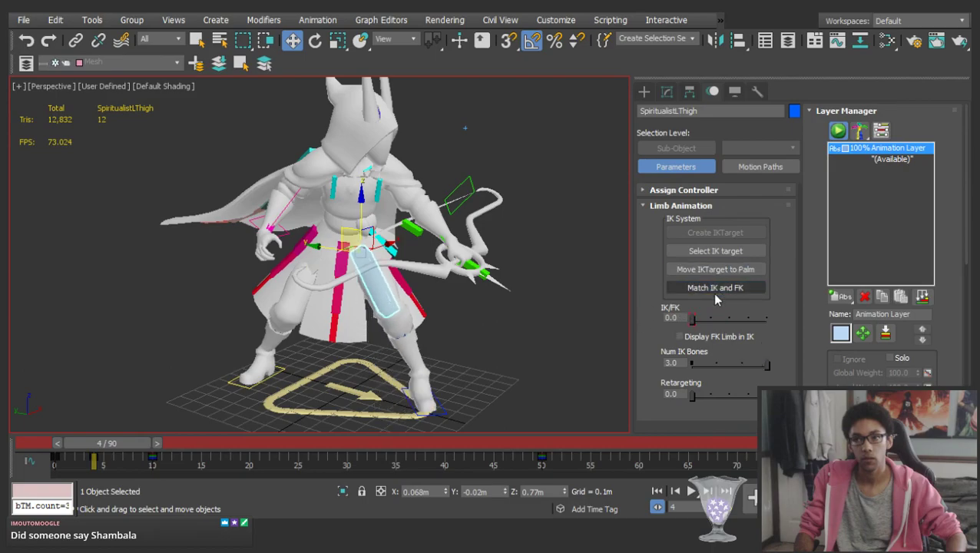
drag(693, 320, 796, 313)
click(275, 329)
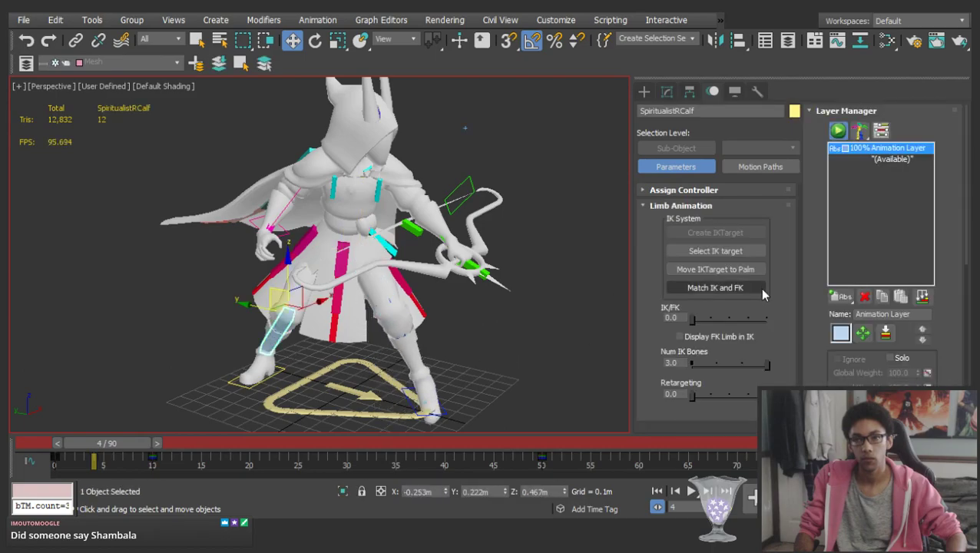
drag(692, 319, 792, 318)
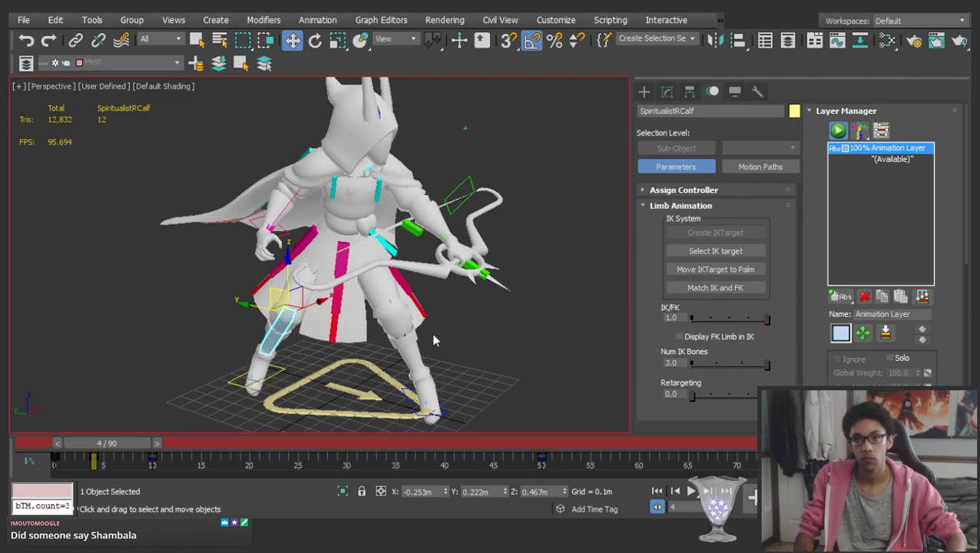
click(435, 340)
Rotate the pelvis around its vertical axis so the body spins between frames 0 and 4
click(338, 240)
alt+middle_drag(376, 237, 340, 252)
key(e)
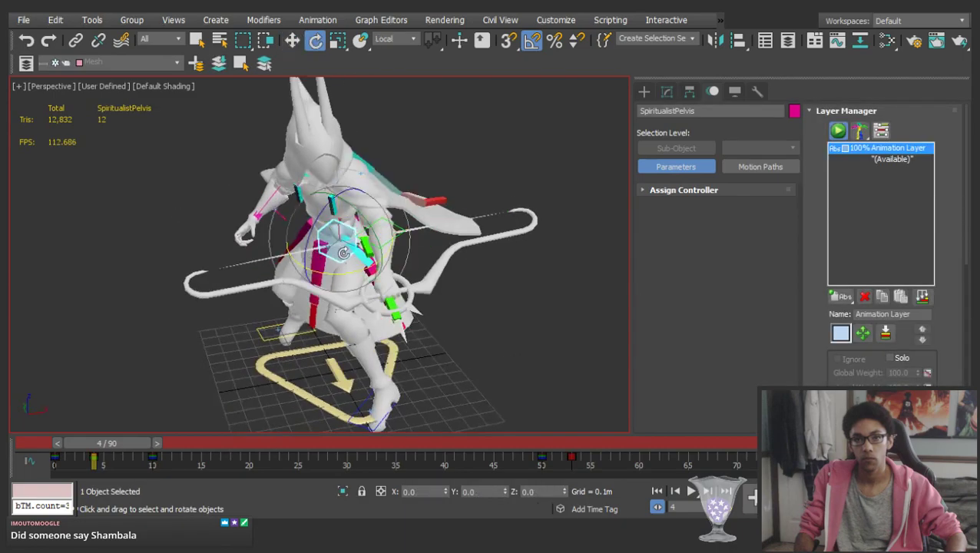
mouse_move(121, 443)
mouse_down()
mouse_move(175, 428)
mouse_move(119, 425)
mouse_up()
drag(349, 270, 478, 274)
drag(96, 443, 59, 423)
drag(361, 247, 106, 273)
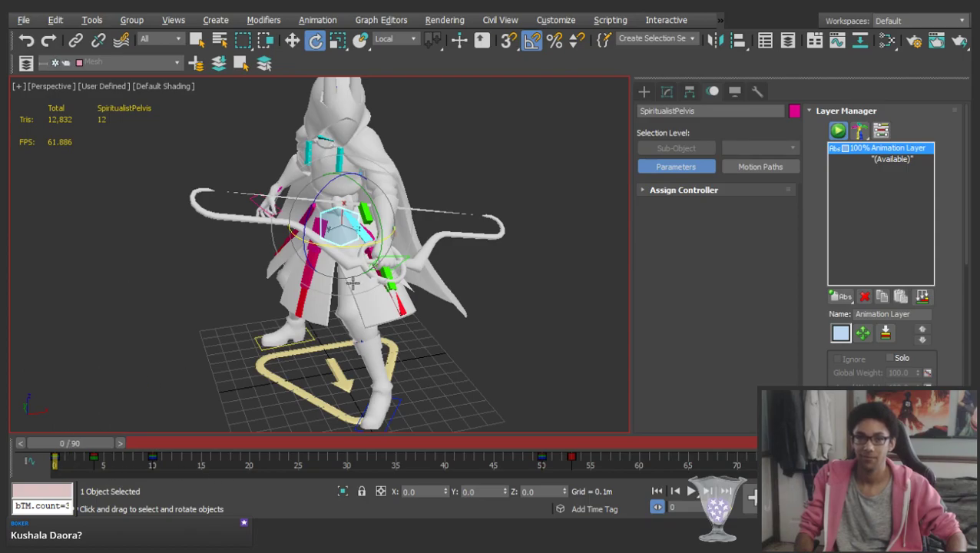
At frame 10, set IK/FK to 0.0 on the left and right legs
drag(63, 446, 156, 445)
alt+middle_drag(265, 336, 500, 285)
key(w)
click(500, 285)
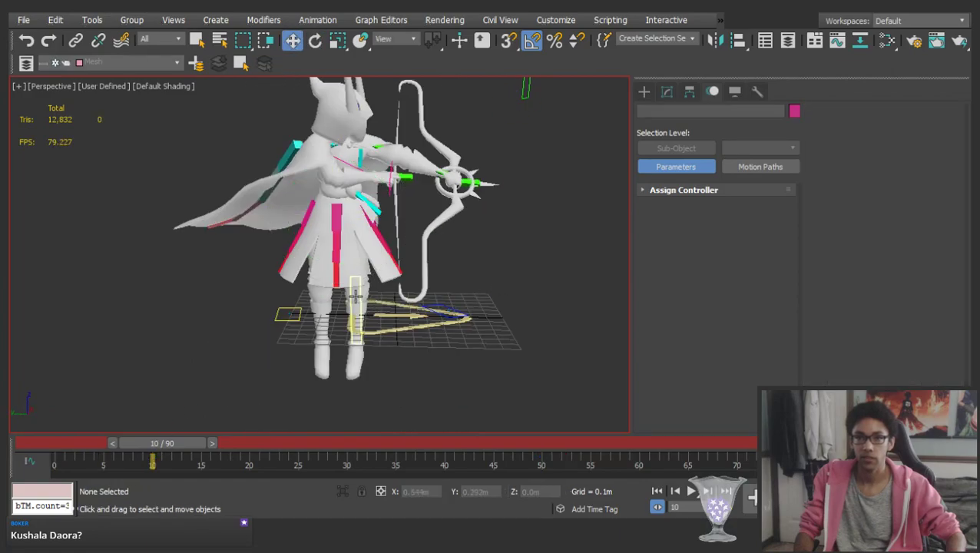
click(356, 292)
drag(752, 322, 599, 326)
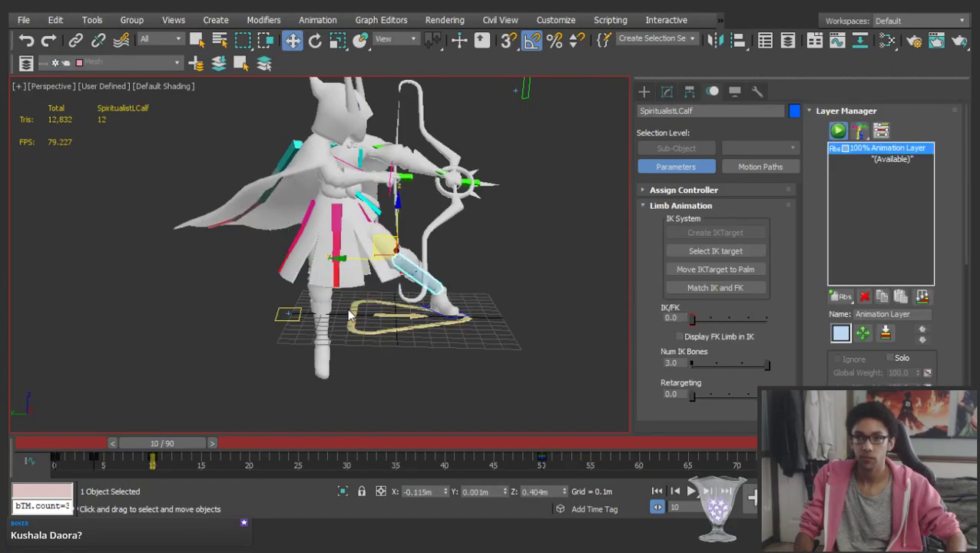
click(326, 295)
drag(756, 318, 513, 313)
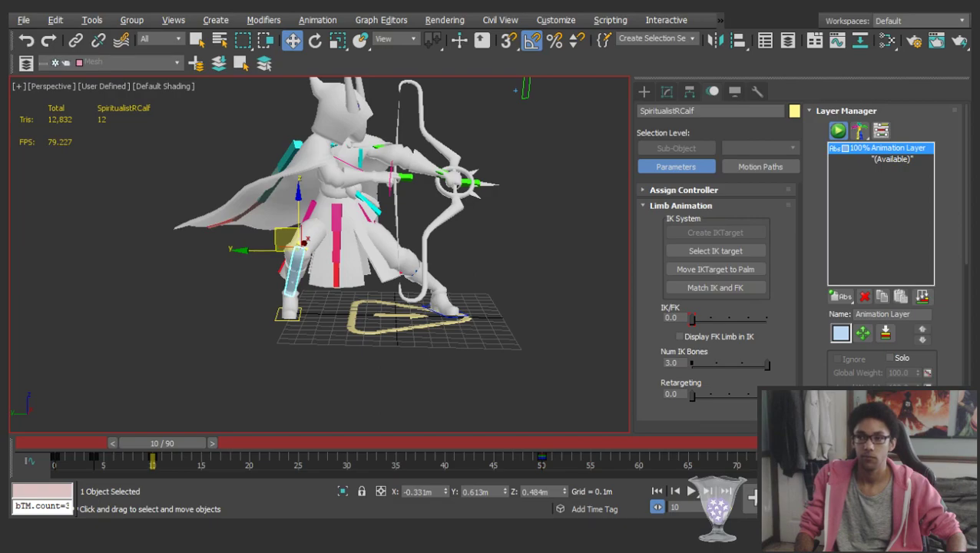
At frame 4, bring the raised left leg down by moving its foot to the ground
drag(63, 456, 101, 458)
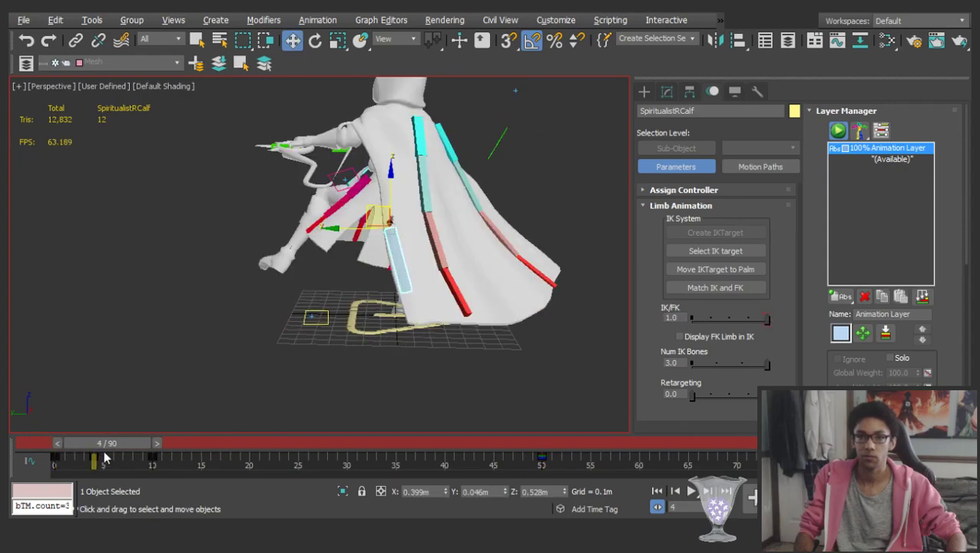
click(333, 350)
scroll(317, 261, up, 3)
alt+middle_drag(317, 261, 289, 215)
click(315, 188)
key(e)
click(201, 292)
click(205, 286)
alt+middle_drag(205, 286, 229, 266)
key(w)
drag(212, 256, 273, 318)
Rotate the left foot to level it with the ground, turning angle snap off for finer adjustment
key(e)
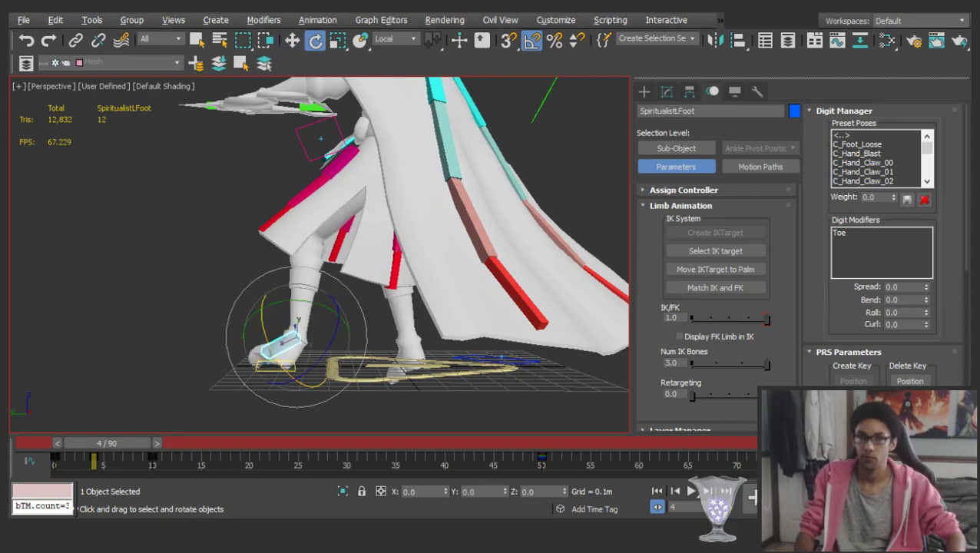
drag(271, 338, 281, 374)
scroll(281, 374, up, 5)
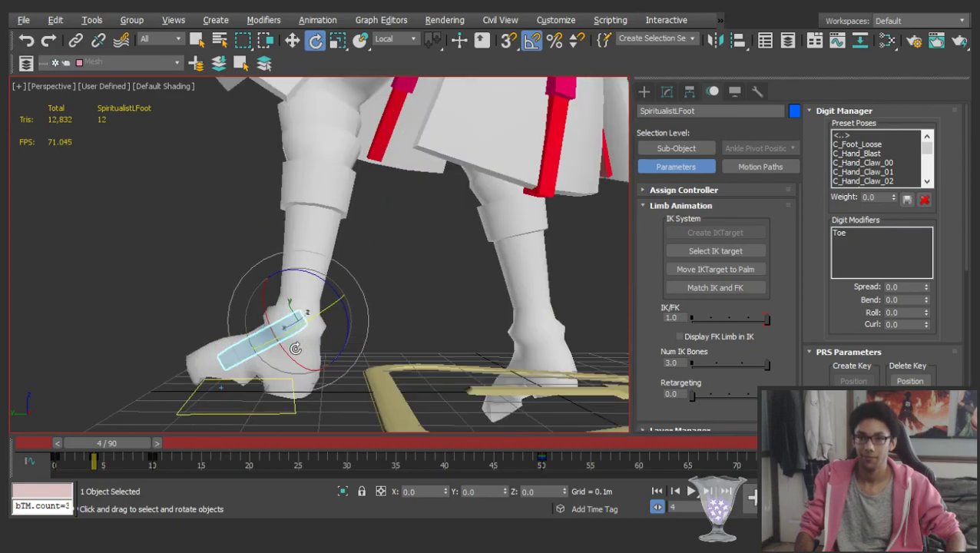
drag(366, 322, 361, 310)
alt+middle_drag(362, 317, 390, 300)
key(a)
click(227, 376)
middle_drag(323, 382, 334, 337)
drag(299, 352, 295, 398)
Refine the planted left foot's rotation from another angle and raise it slightly
click(340, 314)
click(309, 300)
alt+middle_drag(309, 299, 386, 274)
alt+middle_drag(337, 294, 376, 298)
drag(394, 302, 401, 271)
alt+middle_drag(332, 289, 431, 286)
drag(369, 292, 346, 280)
key(w)
drag(309, 242, 310, 233)
scroll(246, 341, down, 5)
At frame 4, adjust the right foot's height and rotate it toward a flat stance on the ground
click(303, 316)
scroll(307, 330, up, 5)
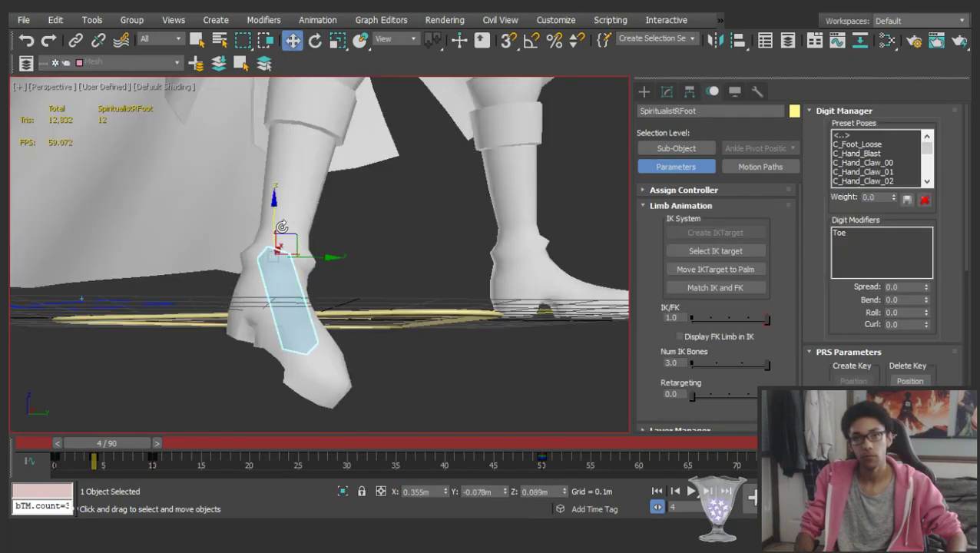
drag(274, 188, 273, 187)
alt+middle_drag(294, 214, 274, 225)
key(e)
drag(295, 220, 278, 198)
alt+middle_drag(278, 198, 220, 285)
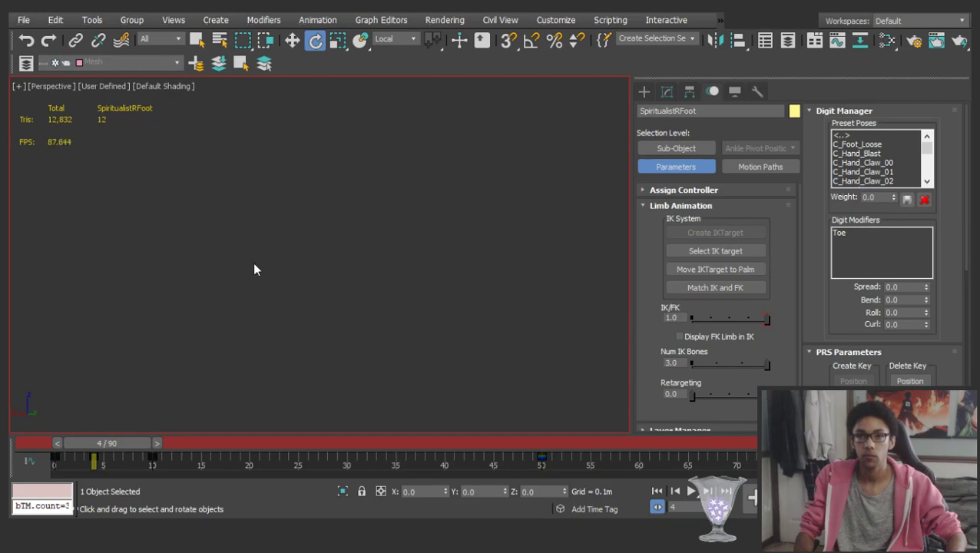
Refine the right foot's rotation from close-up side views so its sole lies level with the ground
click(355, 338)
key(f)
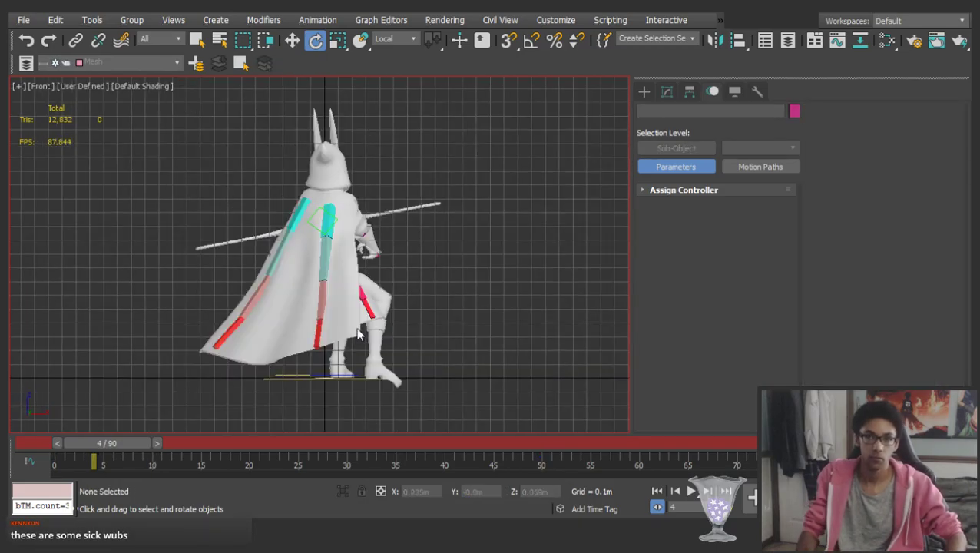
key(p)
middle_drag(358, 327, 348, 268)
scroll(348, 268, up, 5)
alt+middle_drag(360, 353, 372, 321)
click(376, 318)
scroll(367, 303, up, 4)
drag(418, 298, 418, 245)
click(300, 267)
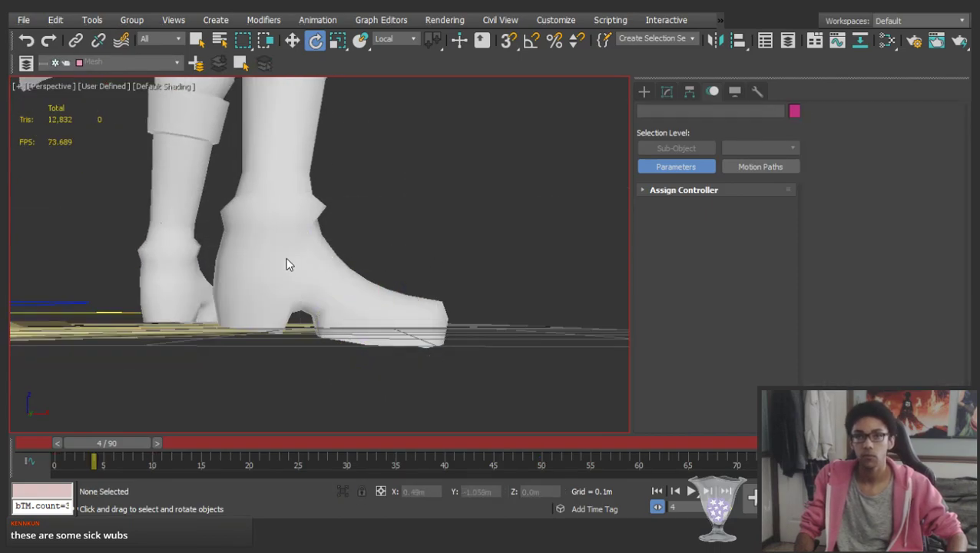
click(294, 248)
drag(277, 259, 290, 268)
Examine the frame 4 pose and the placement of both feet from several angles
scroll(291, 269, down, 5)
alt+middle_drag(291, 269, 193, 351)
scroll(175, 282, down, 5)
alt+middle_drag(261, 338, 175, 335)
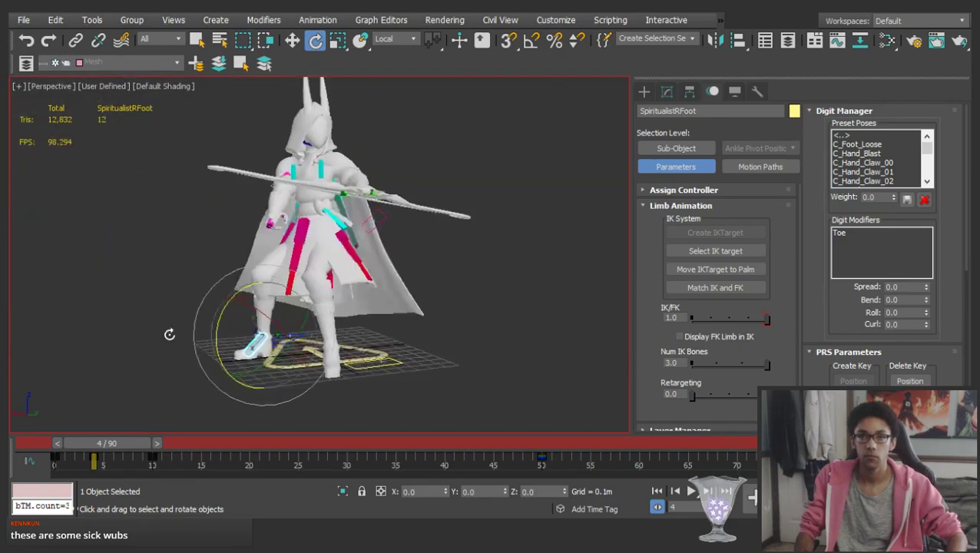
scroll(234, 353, up, 4)
key(w)
alt+middle_drag(329, 360, 287, 357)
alt+middle_drag(227, 325, 455, 358)
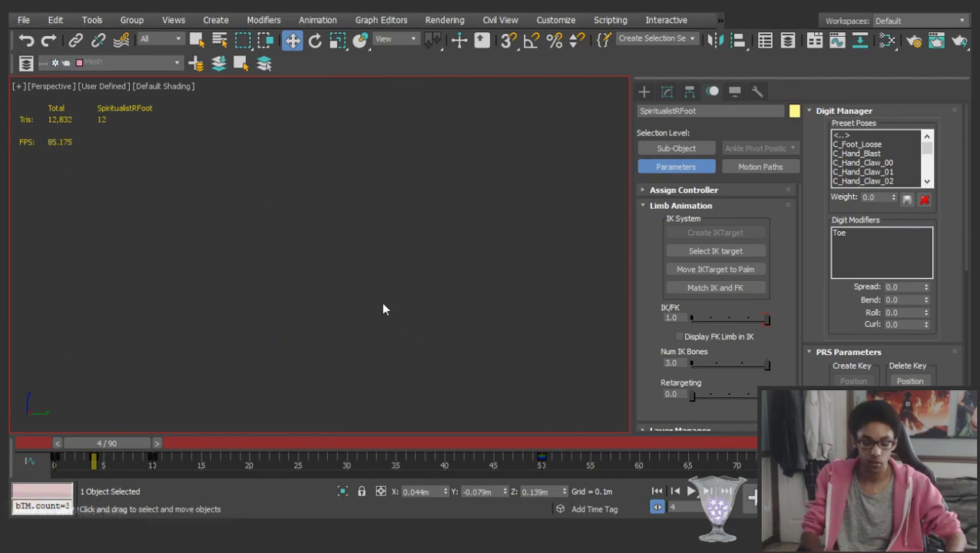
key(z)
scroll(378, 308, down, 5)
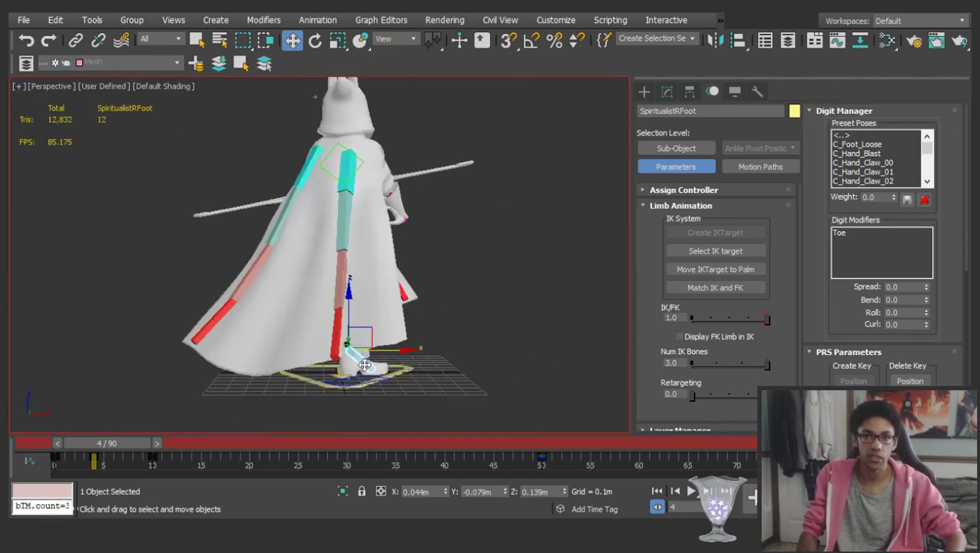
Reposition the left foot on the ground to adjust the spacing of the frame 4 stance
scroll(469, 350, up, 3)
click(463, 332)
alt+middle_drag(462, 332, 400, 340)
drag(377, 338, 411, 345)
alt+middle_drag(431, 348, 575, 350)
drag(479, 336, 433, 336)
key(e)
alt+middle_drag(433, 336, 420, 355)
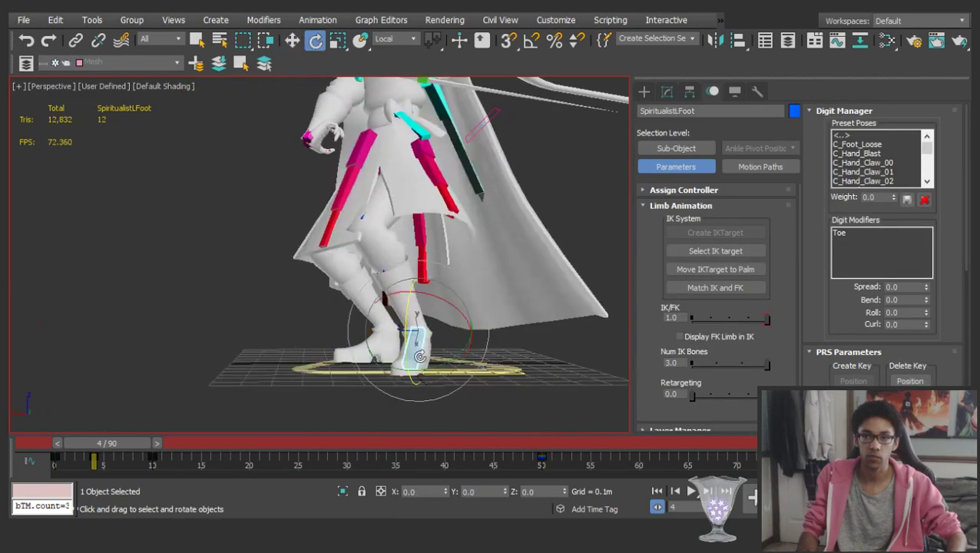
Turn the left foot about the vertical axis using the View reference coordinate system
click(396, 43)
click(405, 49)
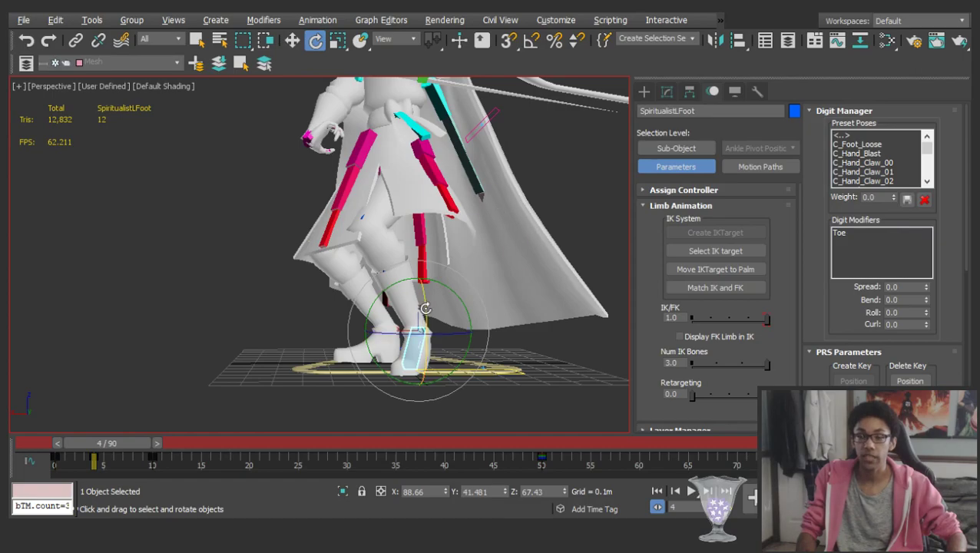
mouse_move(439, 327)
mouse_down()
mouse_move(476, 330)
mouse_move(456, 328)
mouse_up()
alt+middle_drag(456, 329, 513, 343)
drag(436, 337, 449, 336)
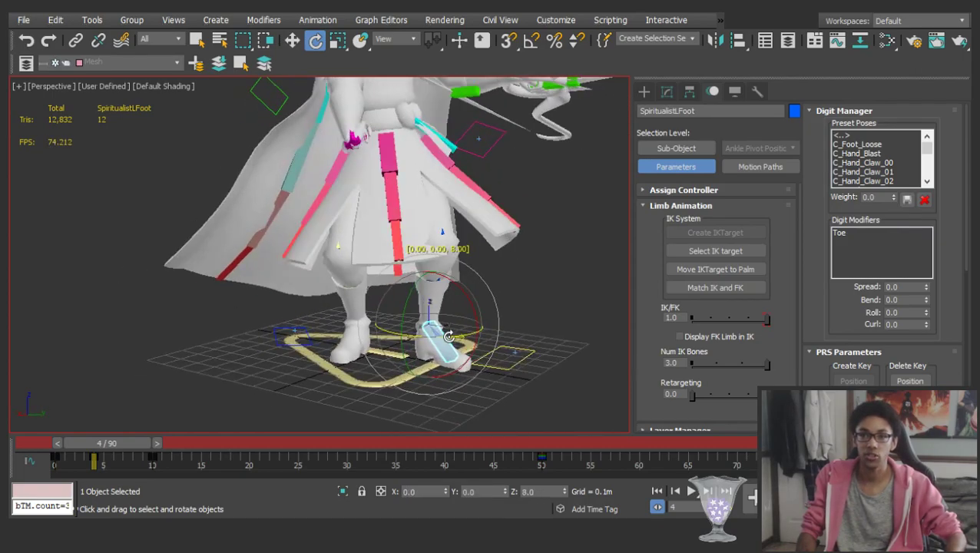
key(w)
Review the opening motion between frame 0 and frame 4 by scrubbing and playing it back
drag(81, 443, 43, 442)
alt+middle_drag(382, 248, 235, 230)
middle_drag(235, 230, 234, 255)
mouse_move(76, 443)
mouse_down()
mouse_move(182, 443)
mouse_move(61, 443)
mouse_up()
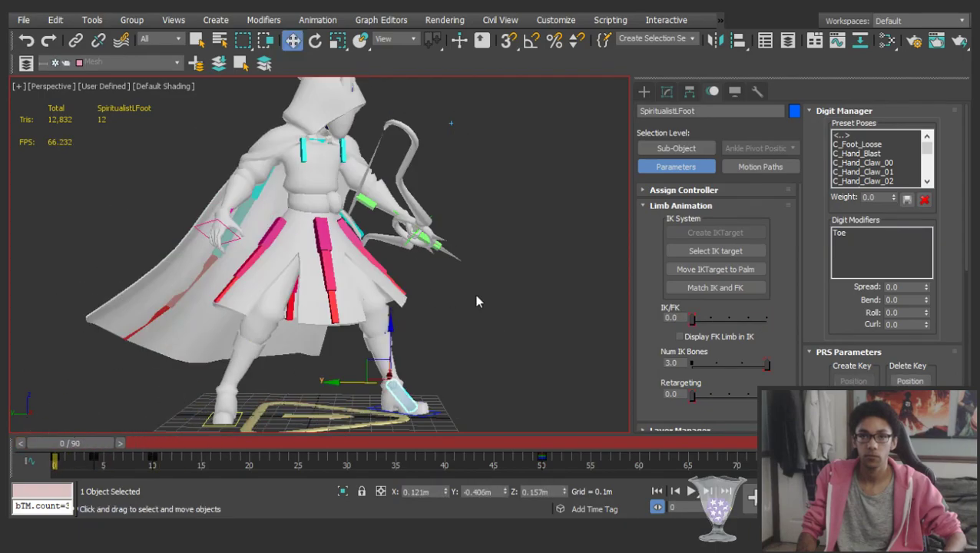
click(476, 301)
key(/)
key(/)
Select the whole rig and move its frame 4 keys to frame 3
key(ctrl+a)
mouse_move(88, 445)
mouse_down()
mouse_move(62, 446)
mouse_move(85, 459)
mouse_up()
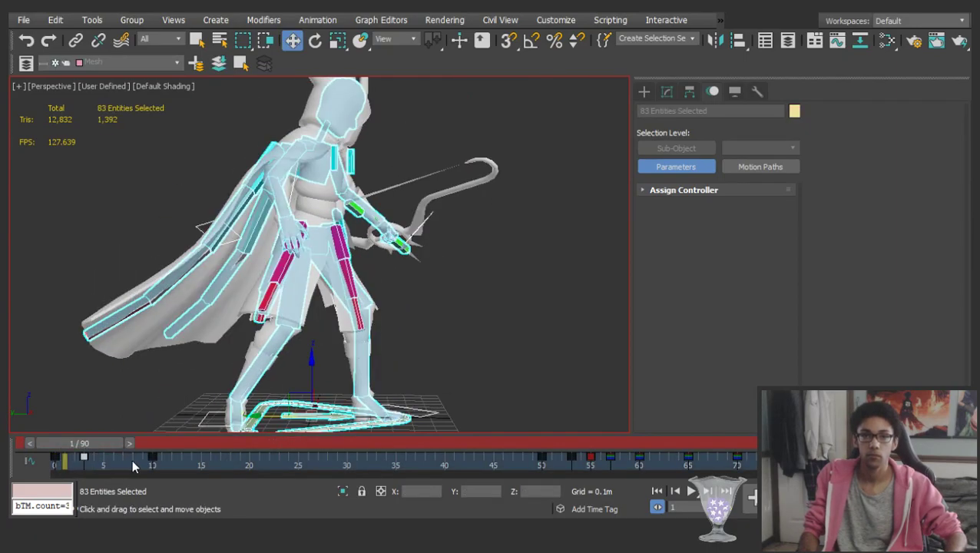
click(132, 458)
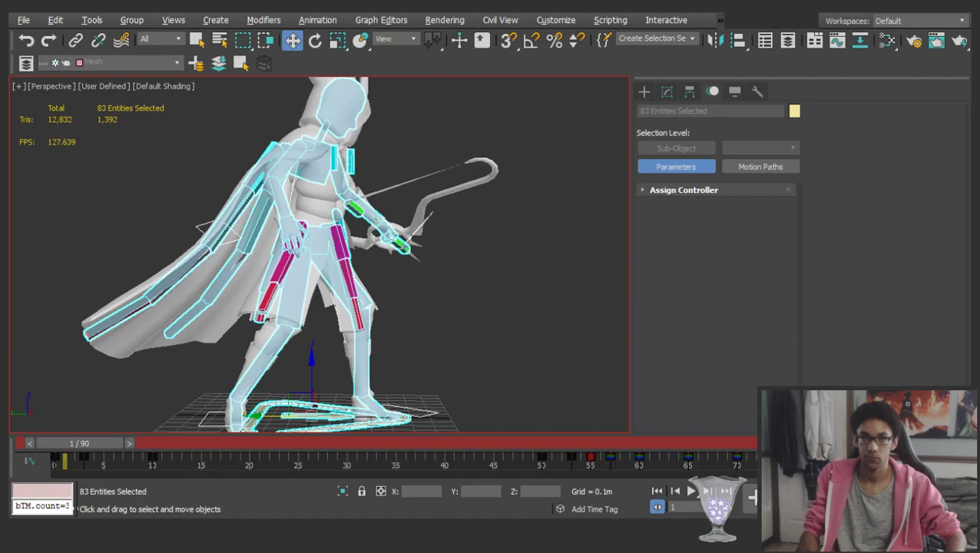
Try moving the rig's frame 10 keys to frame 15
drag(152, 458, 201, 459)
click(148, 460)
mouse_move(75, 443)
mouse_down()
mouse_move(181, 443)
mouse_move(66, 445)
mouse_up()
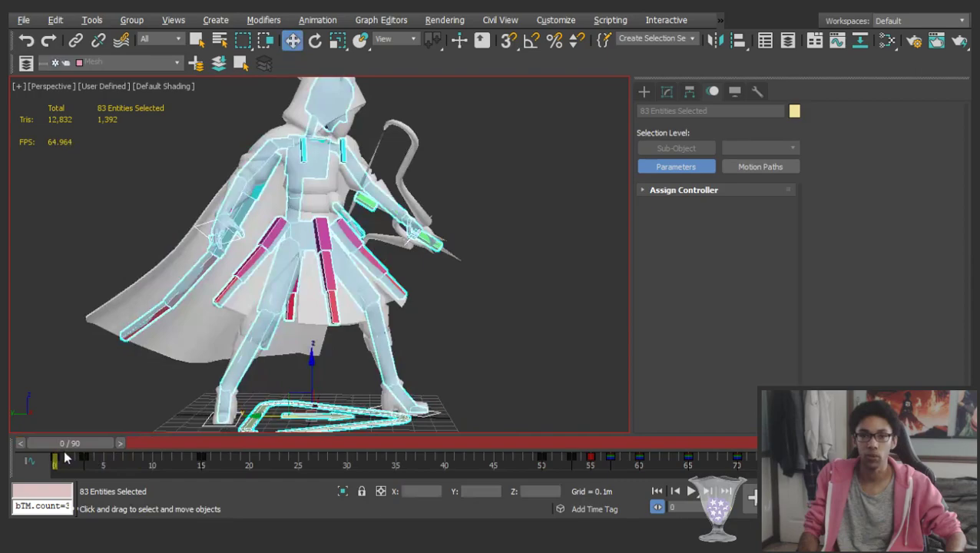
click(183, 458)
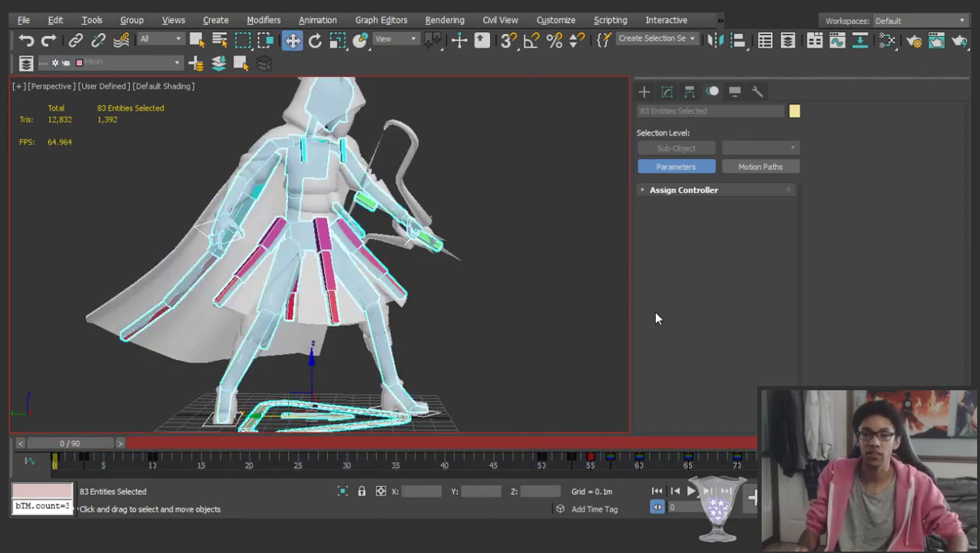
Check the pose at frame 8, move the whole rig's frame 10 keys to frame 15, and clear the selection
drag(69, 444, 135, 450)
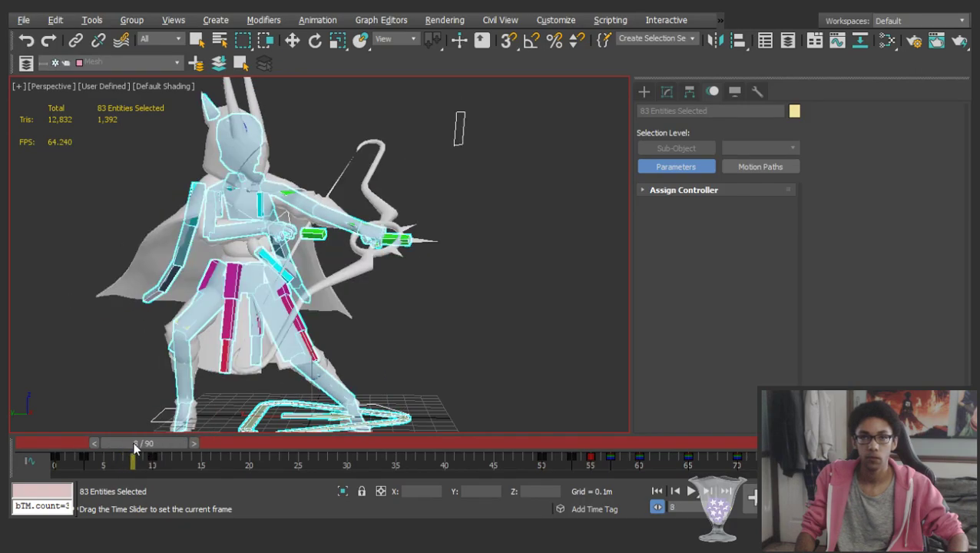
key(w)
drag(187, 466, 208, 464)
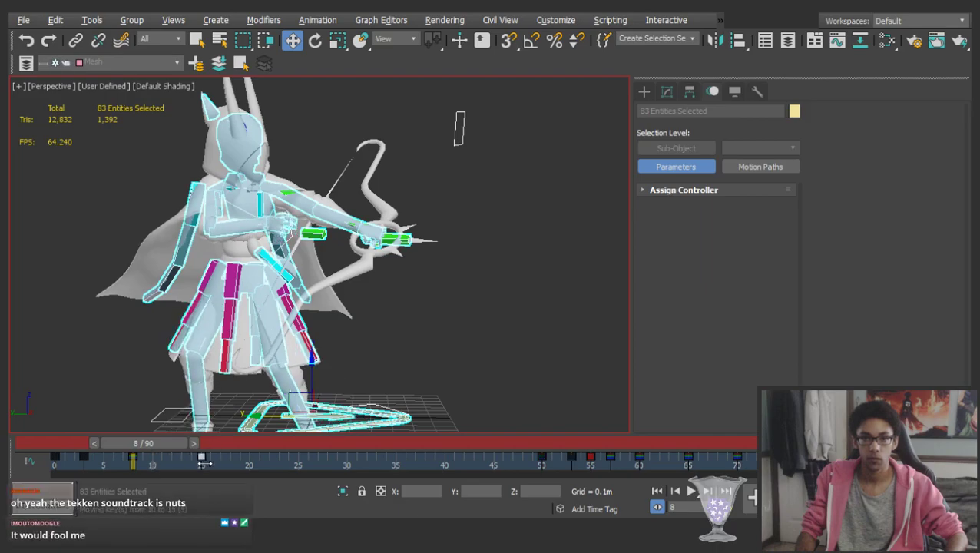
click(474, 350)
Select all bones of both legs with their foot IK targets and copy their frame 15 keys to frame 8
middle_drag(461, 361, 488, 262)
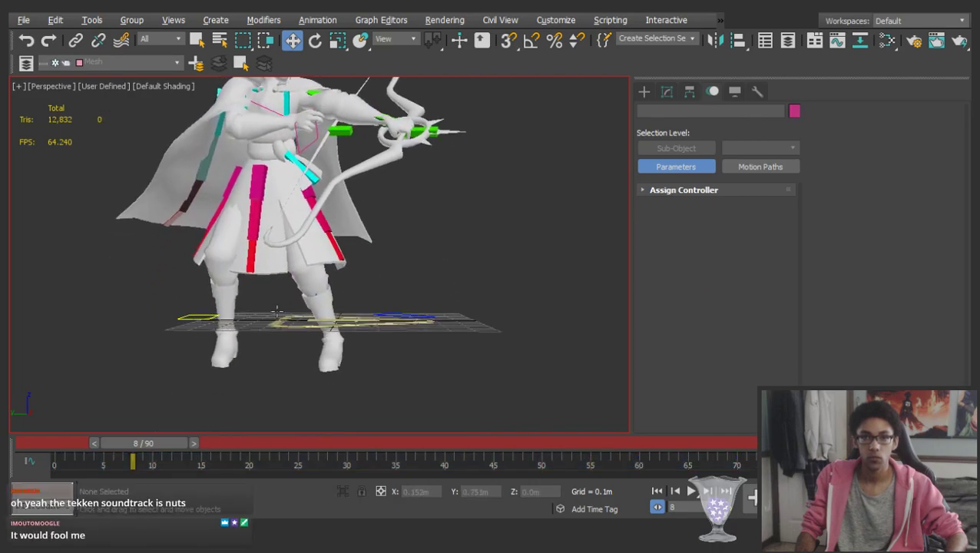
click(259, 309)
drag(122, 439, 166, 439)
click(233, 209)
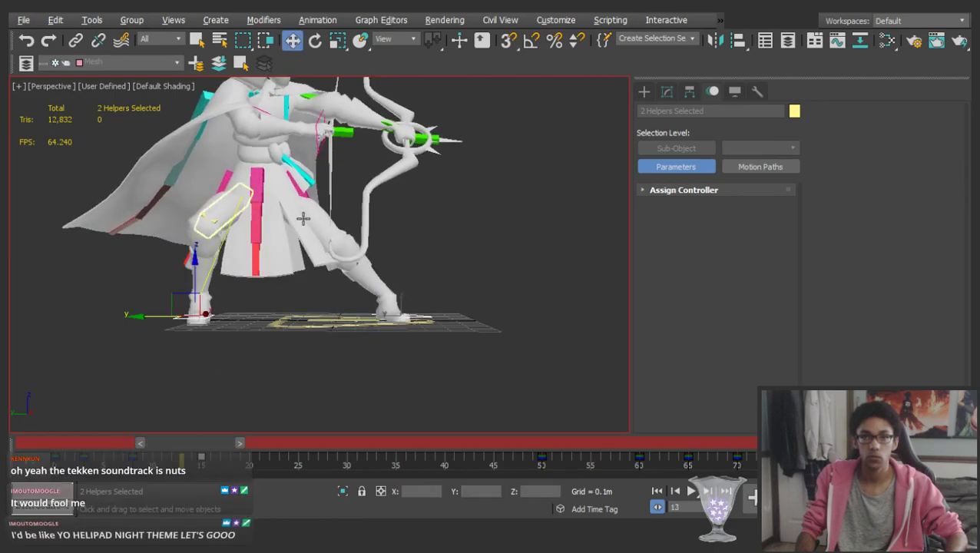
ctrl+click(305, 214)
key(e)
ctrl+drag(222, 340, 176, 308)
ctrl+drag(374, 340, 430, 306)
alt+click(307, 316)
key(w)
drag(177, 446, 142, 447)
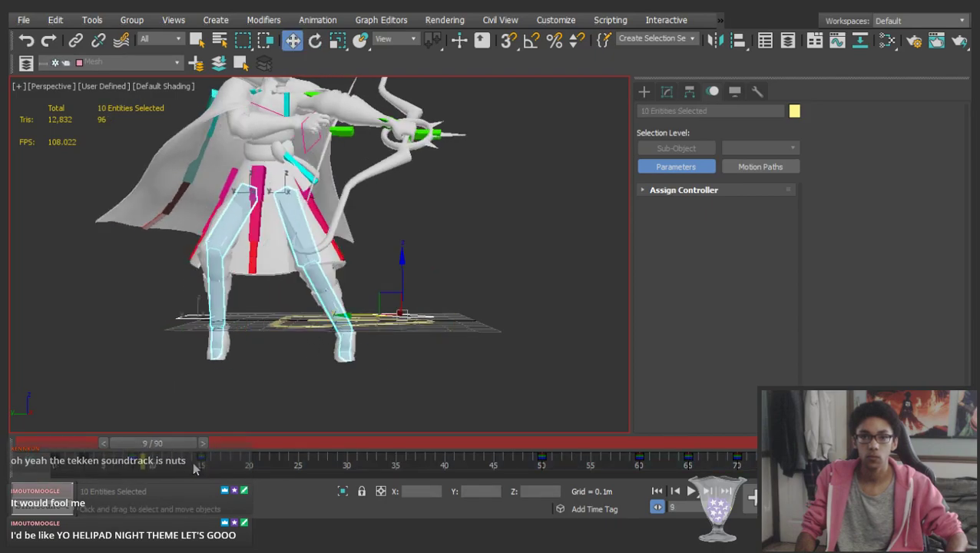
click(201, 458)
shift+drag(201, 459, 86, 427)
key(w)
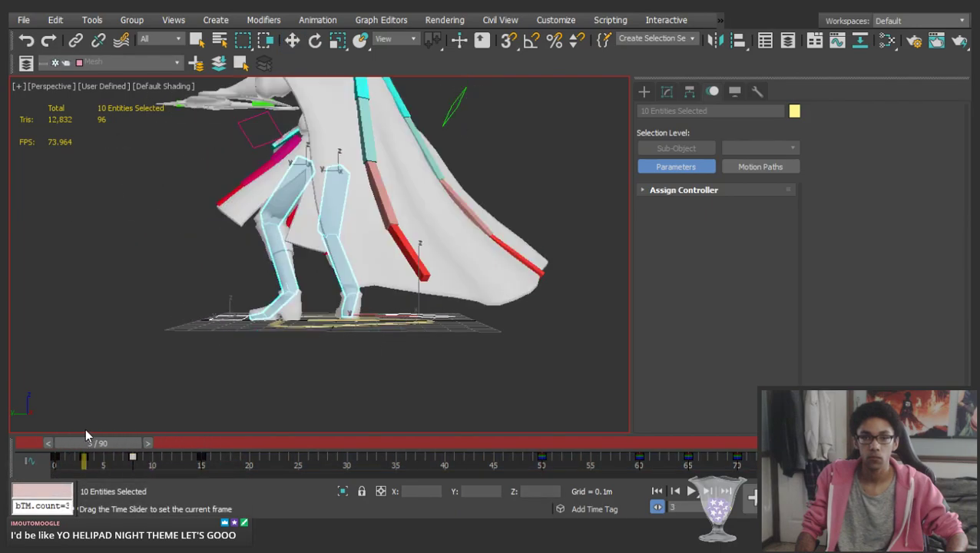
At frame 3, inspect the left foot's limb settings and nudge the right leg's IK/FK value
click(281, 299)
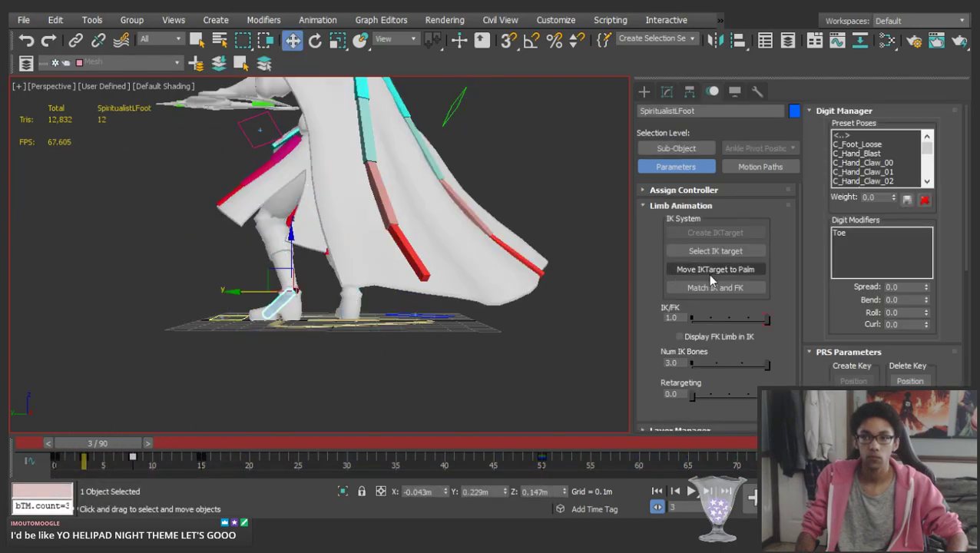
click(352, 306)
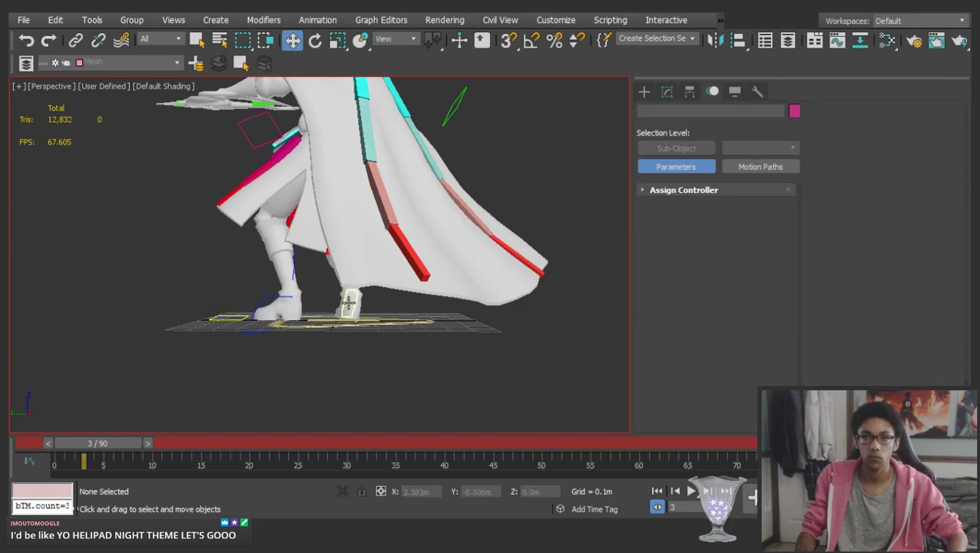
drag(766, 319, 764, 319)
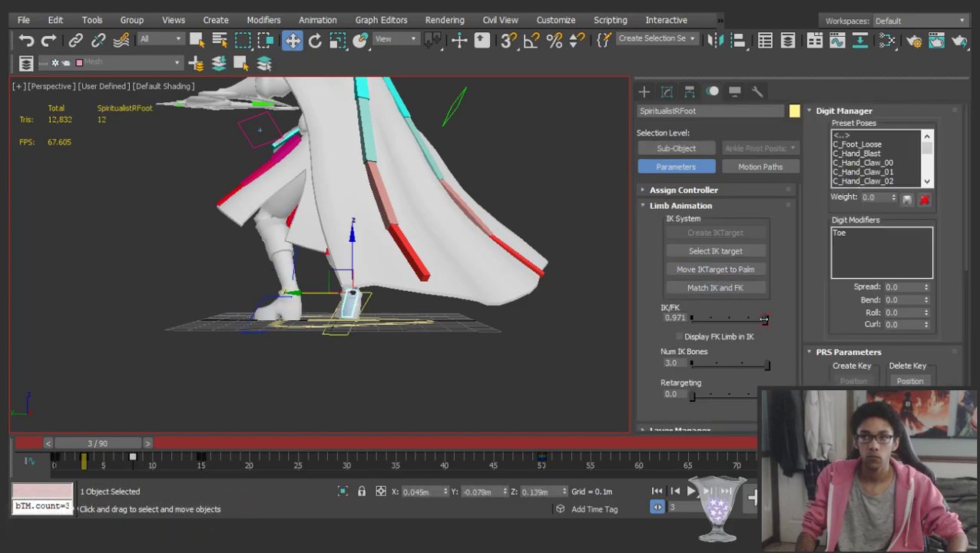
Go to frame 7 and select both thighs to examine the crouched stance and the leg keys
drag(117, 434, 149, 430)
scroll(290, 278, up, 4)
alt+middle_drag(260, 325, 260, 335)
middle_drag(260, 335, 264, 393)
click(192, 226)
ctrl+click(308, 252)
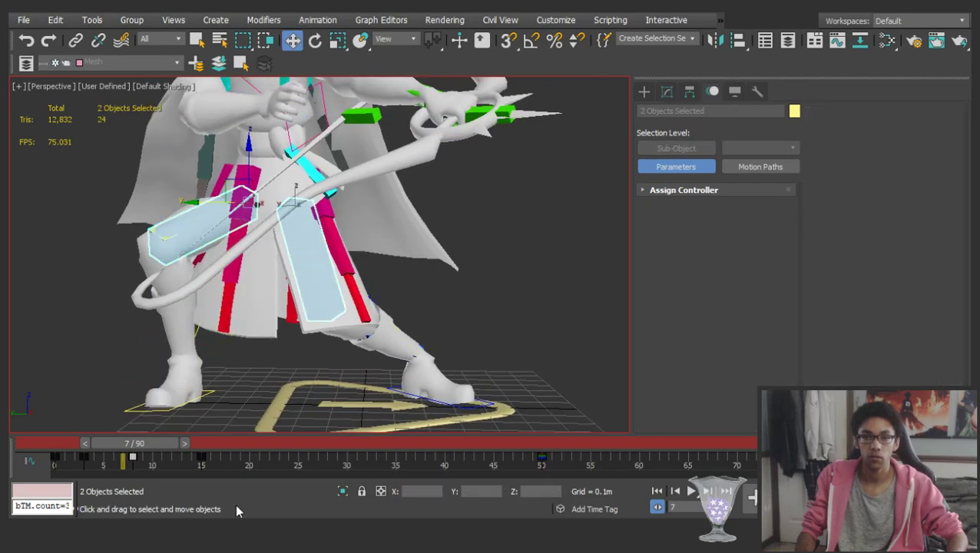
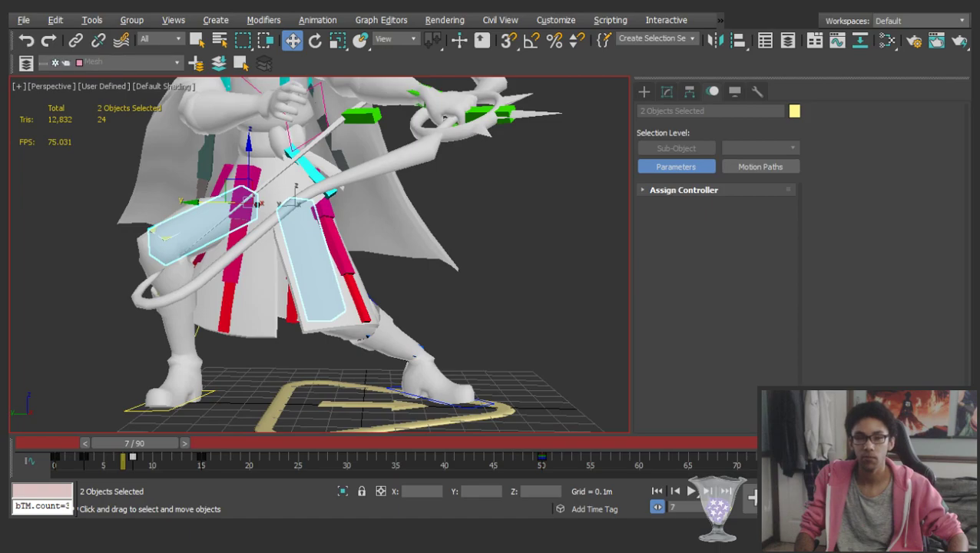
mouse_move(150, 443)
mouse_down()
mouse_move(73, 444)
mouse_move(231, 445)
mouse_move(142, 454)
mouse_up()
key(w)
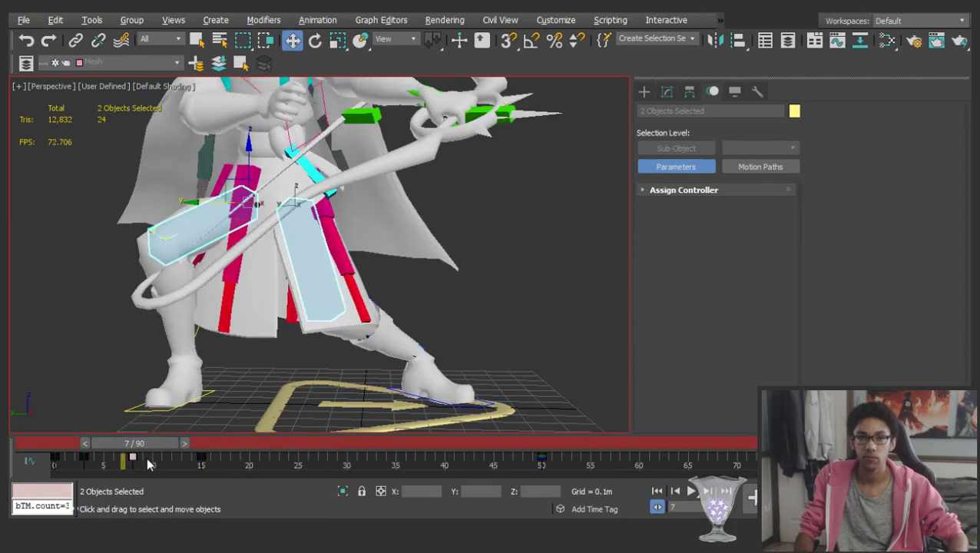
Select both full legs with their foot IK targets and check the leg poses from frame 7 to frame 15
key(e)
double_click(225, 185)
middle_drag(167, 376, 165, 352)
ctrl+click(145, 376)
ctrl+click(486, 381)
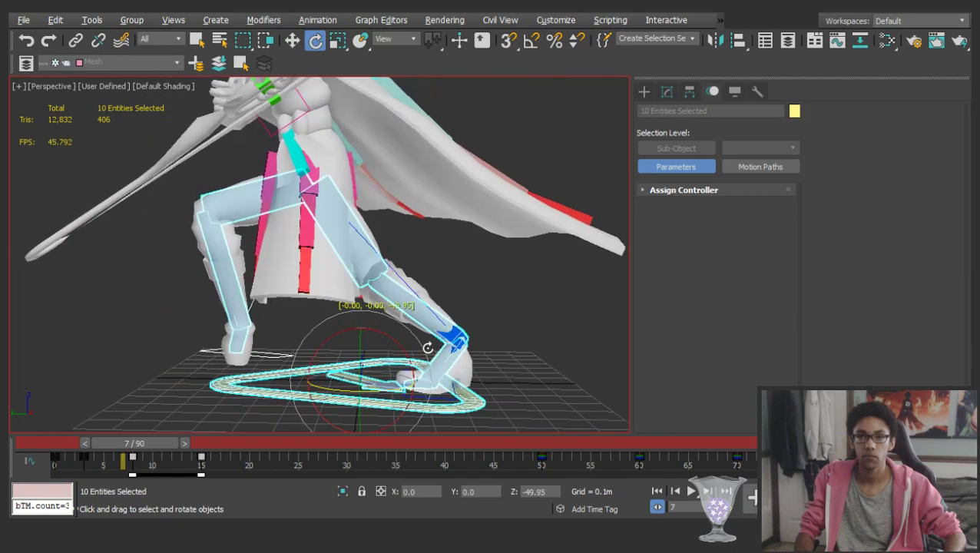
alt+click(436, 394)
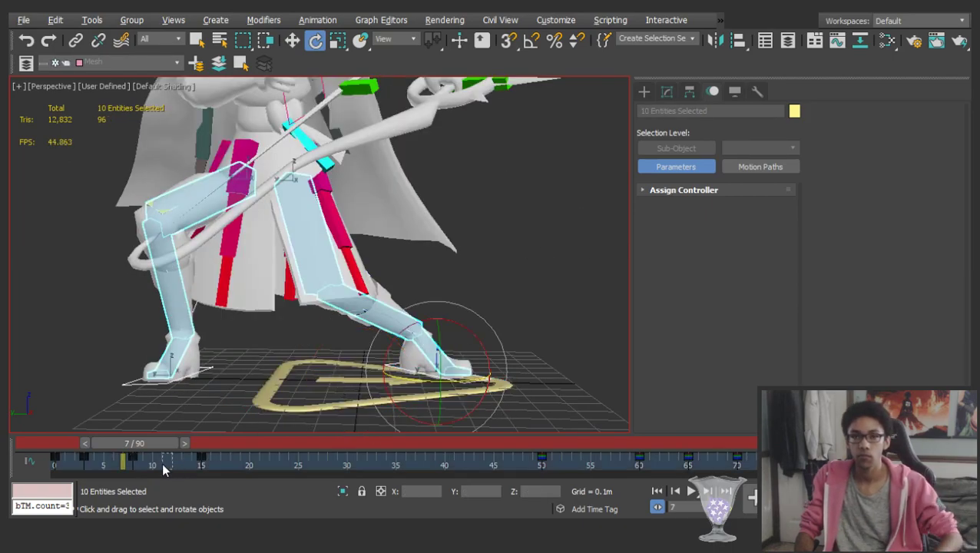
drag(134, 444, 217, 443)
key(ctrl+z)
key(e)
alt+middle_drag(368, 307, 342, 314)
click(470, 268)
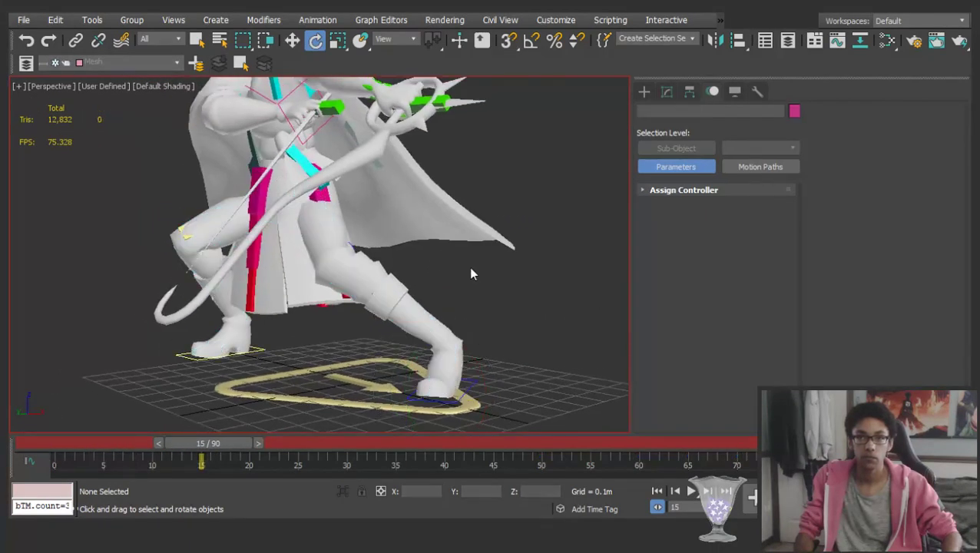
key(z)
key(w)
key(e)
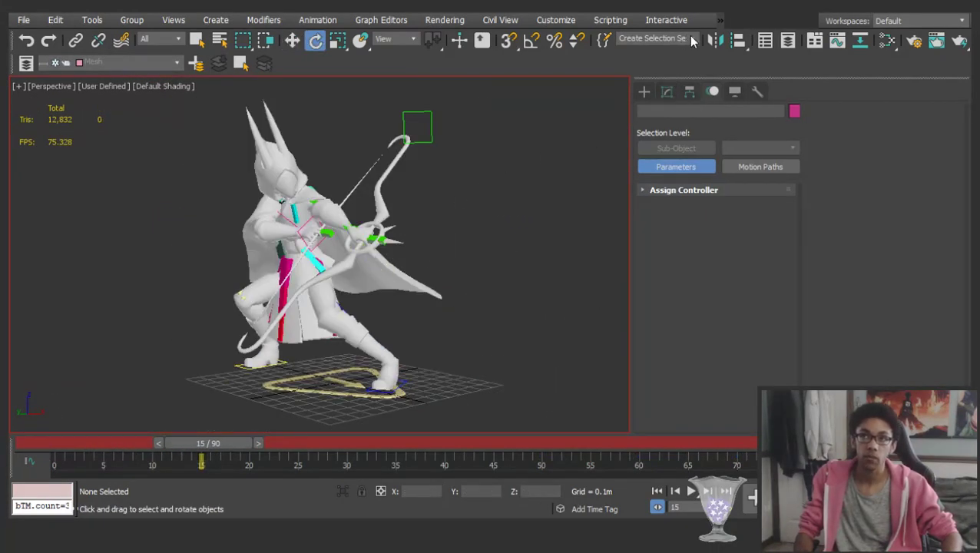
click(696, 38)
click(695, 37)
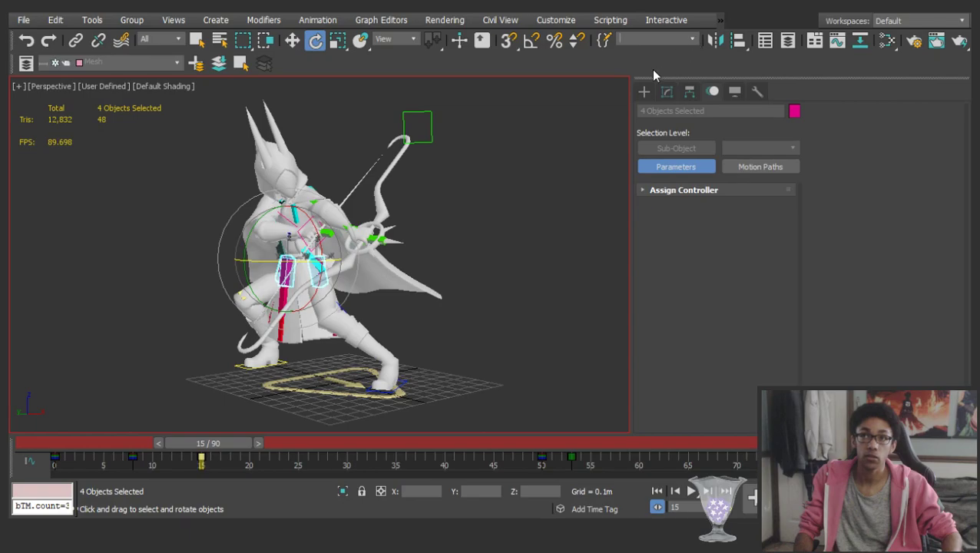
click(434, 354)
Select the right hand's IK target and go to frame 50
alt+middle_drag(308, 222, 338, 218)
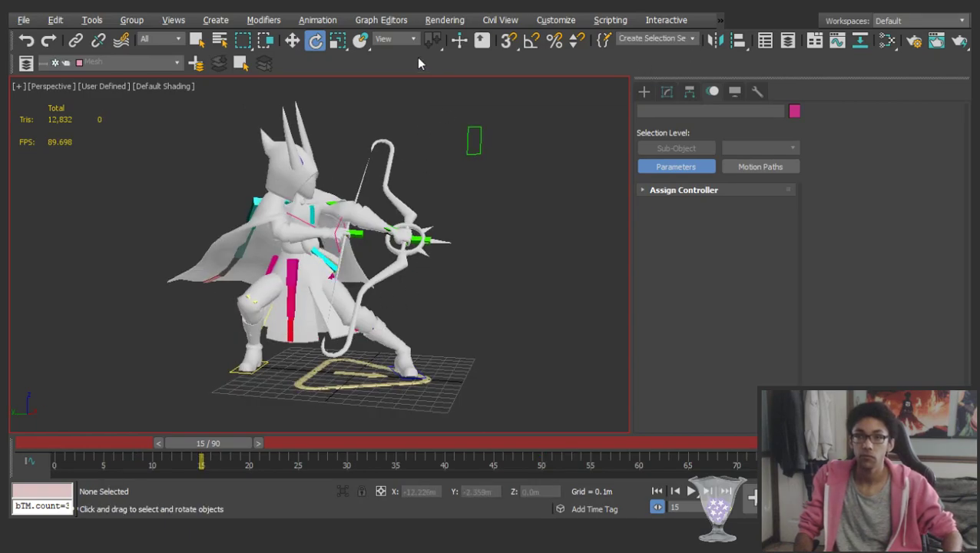
scroll(380, 48, down, 1)
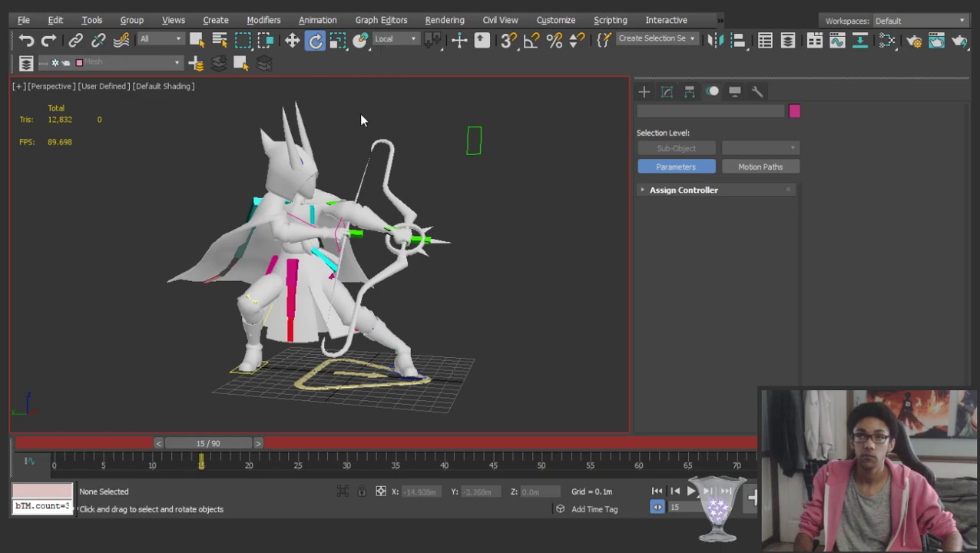
drag(69, 443, 217, 441)
key(e)
scroll(338, 232, up, 5)
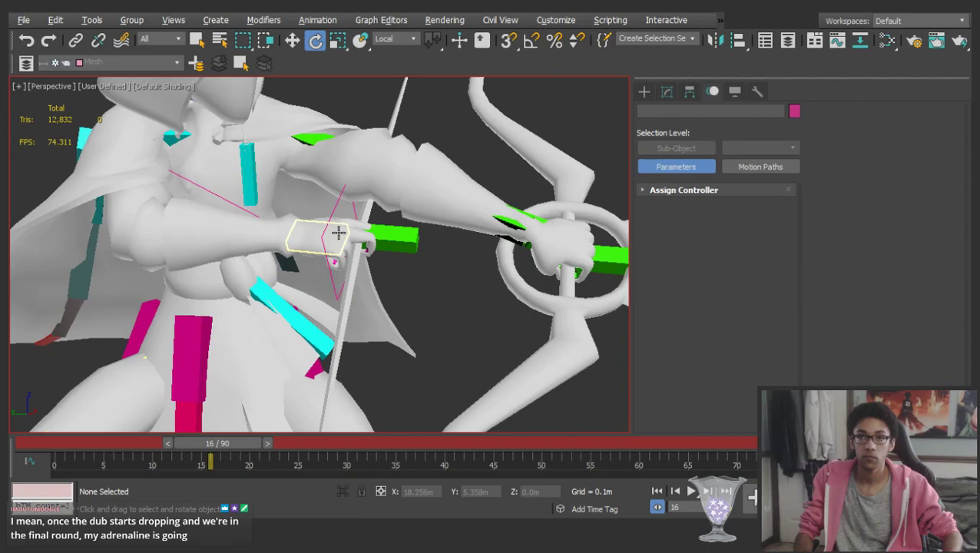
click(338, 232)
key(w)
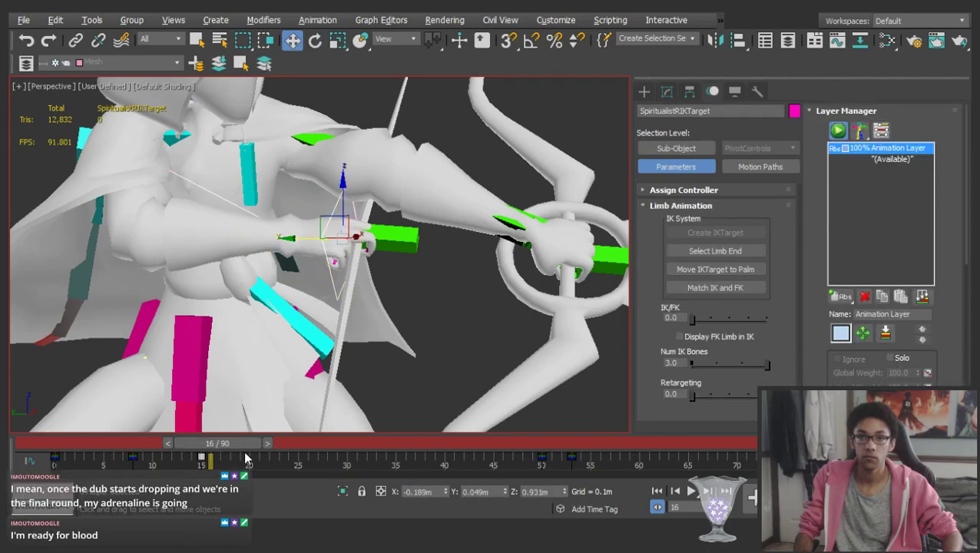
mouse_move(146, 447)
mouse_down()
mouse_move(268, 453)
mouse_move(73, 445)
mouse_move(280, 444)
mouse_move(187, 440)
mouse_move(314, 452)
mouse_move(562, 421)
mouse_move(549, 421)
mouse_up()
scroll(355, 261, down, 5)
key(w)
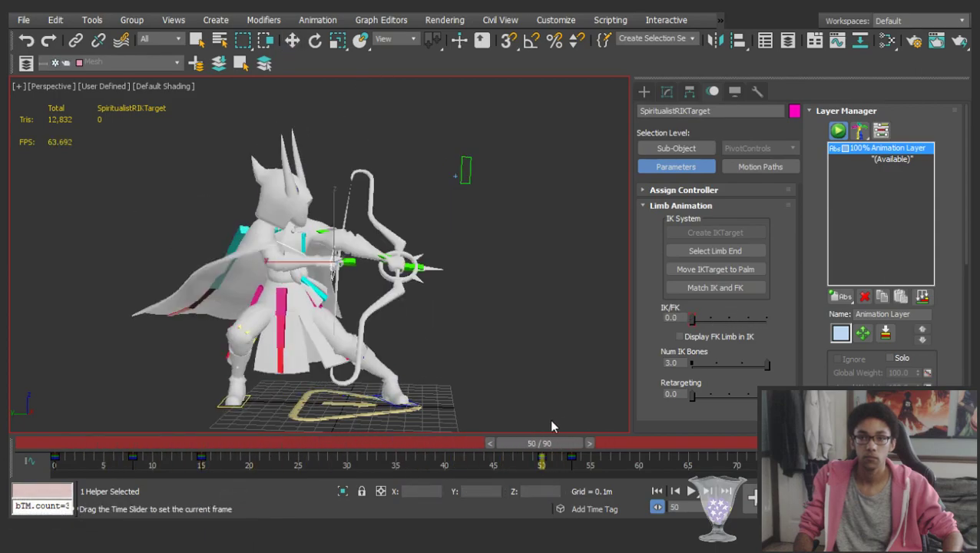
At frame 50, select the pelvis, right-hand weapon bone and right hand IK target together and lower them slightly
key(w)
click(292, 287)
scroll(284, 296, up, 5)
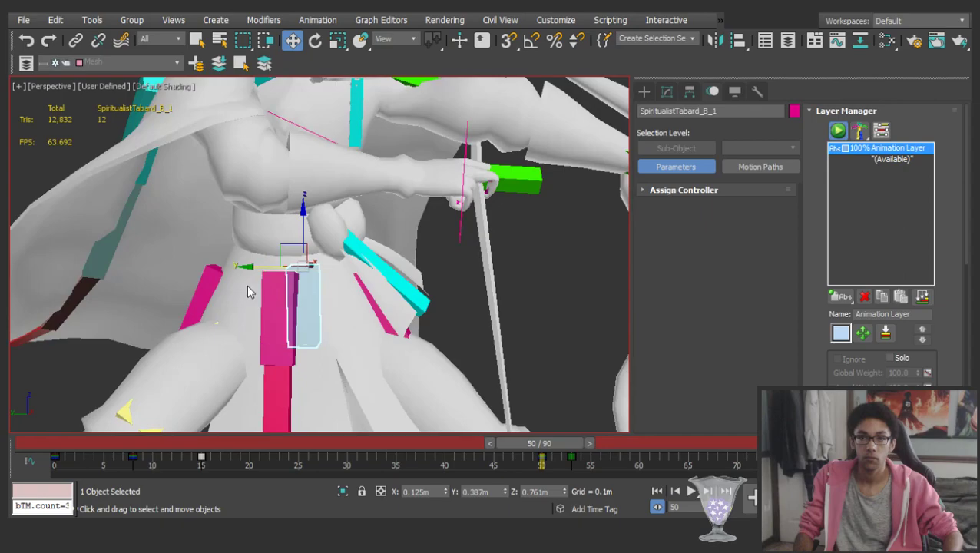
click(249, 291)
click(254, 291)
ctrl+click(489, 175)
ctrl+click(465, 161)
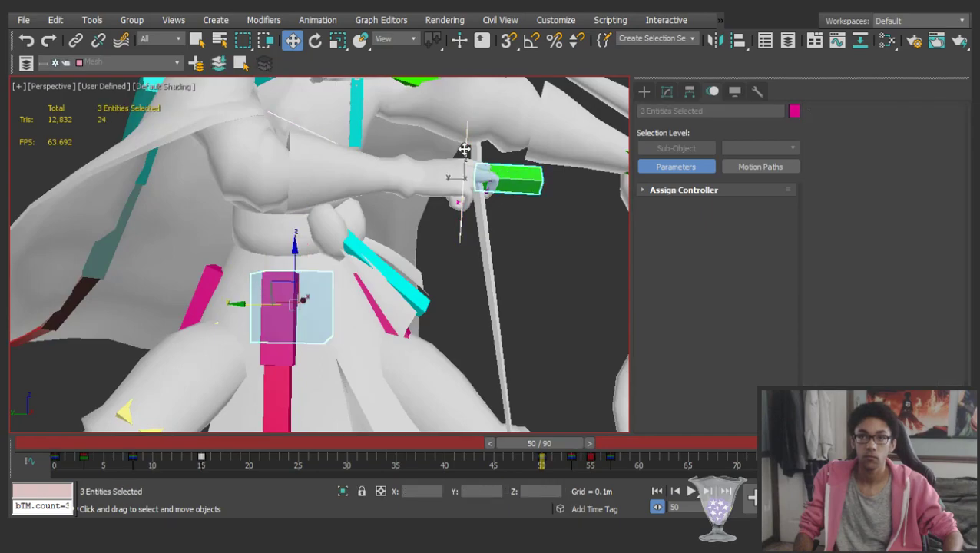
scroll(465, 161, down, 5)
mouse_move(447, 138)
mouse_down()
mouse_move(391, 144)
mouse_move(446, 149)
mouse_up()
middle_drag(408, 239, 365, 256)
alt+middle_drag(366, 257, 376, 244)
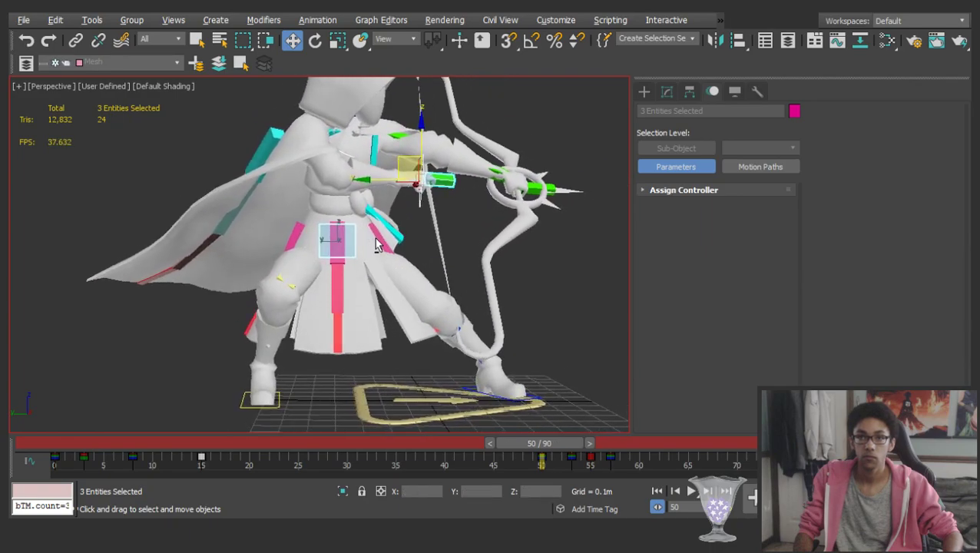
Remove the weapon bone from the selection, then move the pelvis and right hand IK target backward and slightly down
alt+click(446, 180)
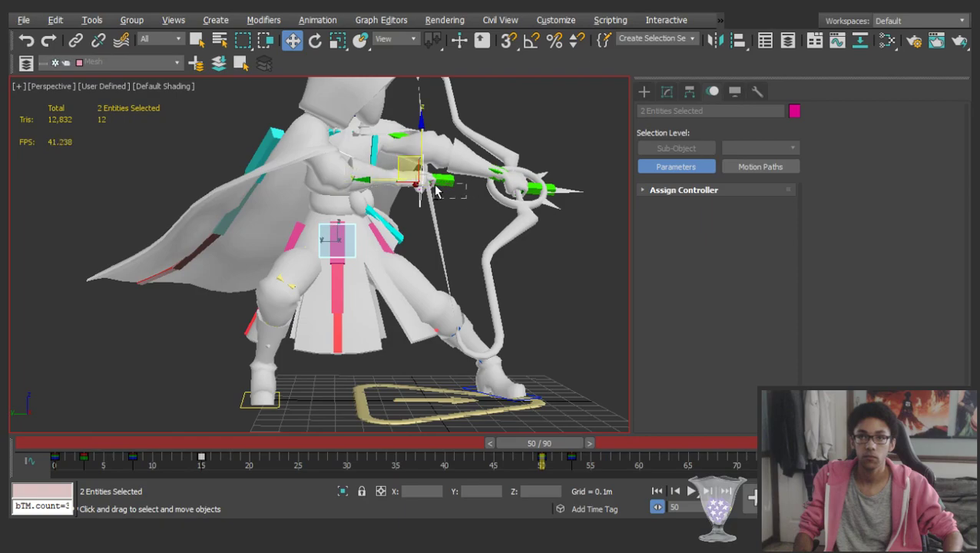
drag(397, 162, 367, 170)
mouse_move(373, 236)
alt+middle_down()
mouse_move(323, 249)
mouse_move(358, 232)
alt+middle_up()
drag(376, 134, 376, 140)
mouse_move(375, 140)
alt+middle_down()
mouse_move(241, 222)
mouse_move(357, 217)
alt+middle_up()
Shift the pelvis and right hand IK target forward at the earlier keys on frames 15 and 8
key(comma)
drag(374, 190, 407, 193)
key(comma)
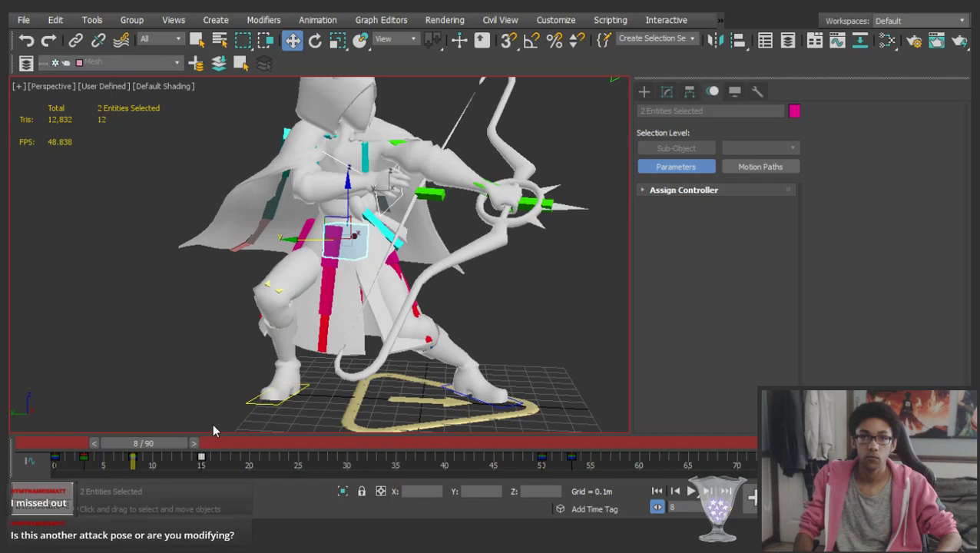
drag(313, 245, 325, 241)
At frame 14, select only the pelvis and shift it backward to Y 0.321 m
drag(56, 449, 198, 421)
click(380, 230)
click(376, 237)
drag(225, 463, 80, 464)
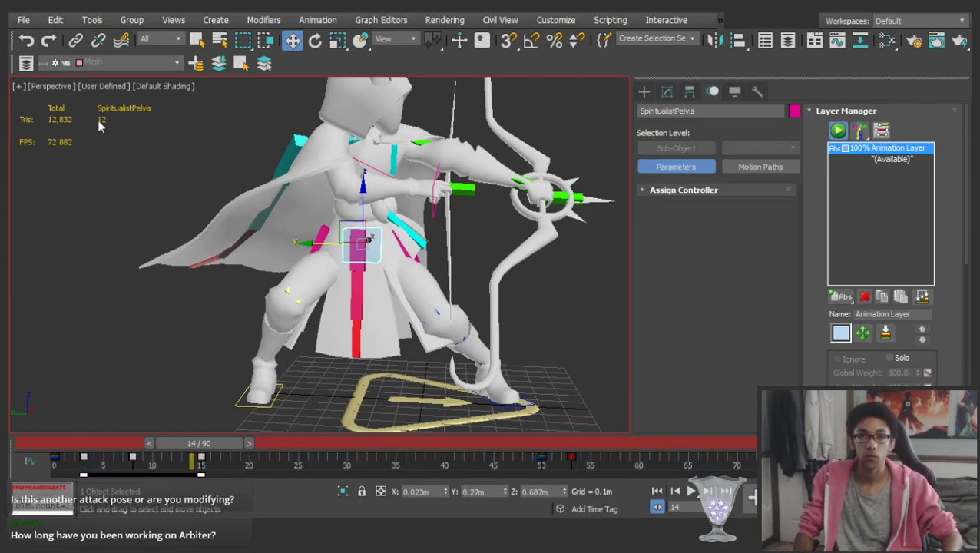
click(431, 463)
drag(374, 234, 358, 239)
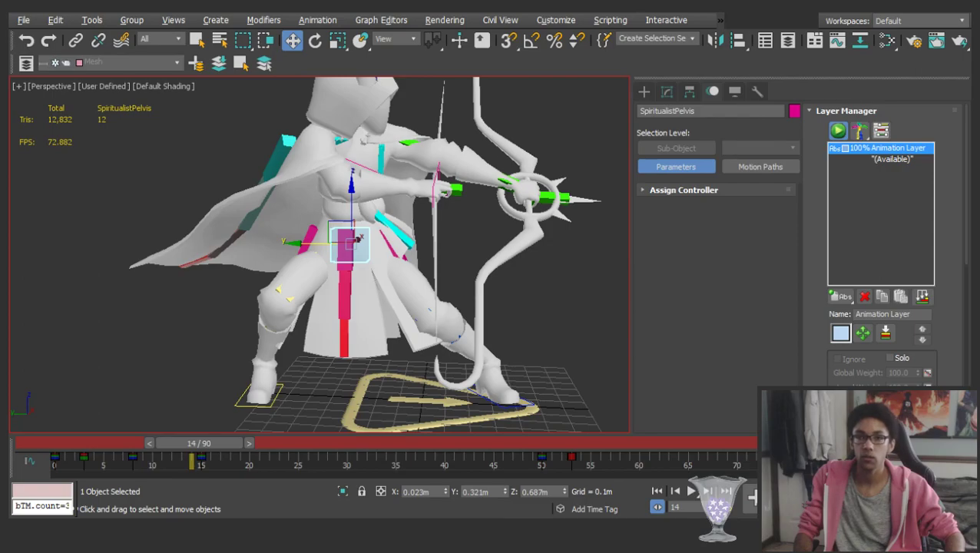
Review the adjusted bow draw through frame 50 and inspect the crouched pose from several angles
drag(48, 440, 535, 448)
key(w)
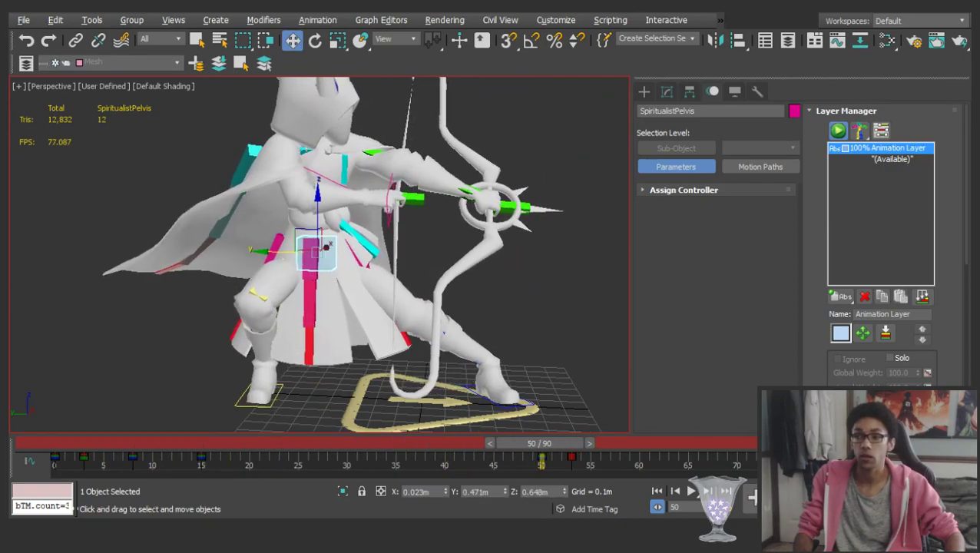
alt+middle_drag(335, 200, 305, 252)
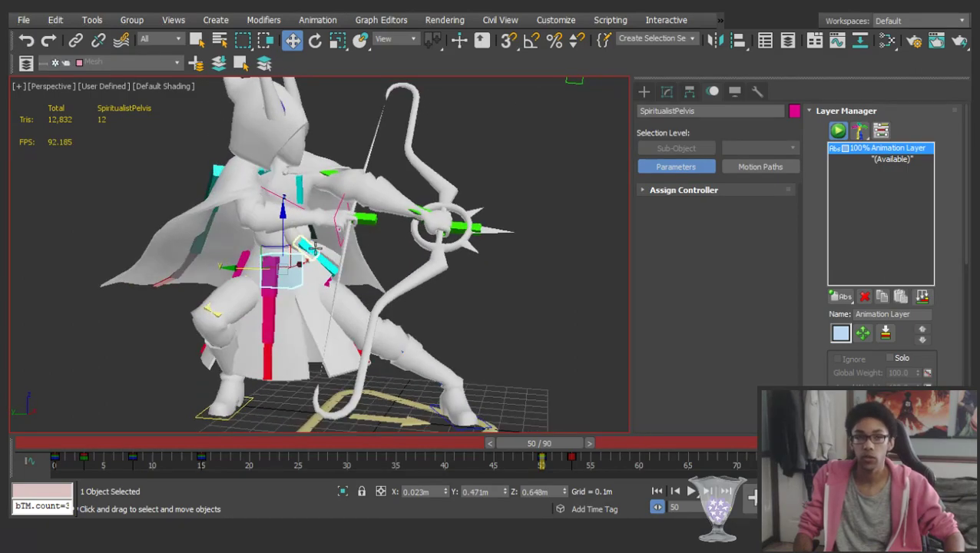
scroll(299, 231, down, 3)
drag(63, 446, 70, 368)
key(w)
alt+middle_drag(601, 298, 542, 303)
key(slash)
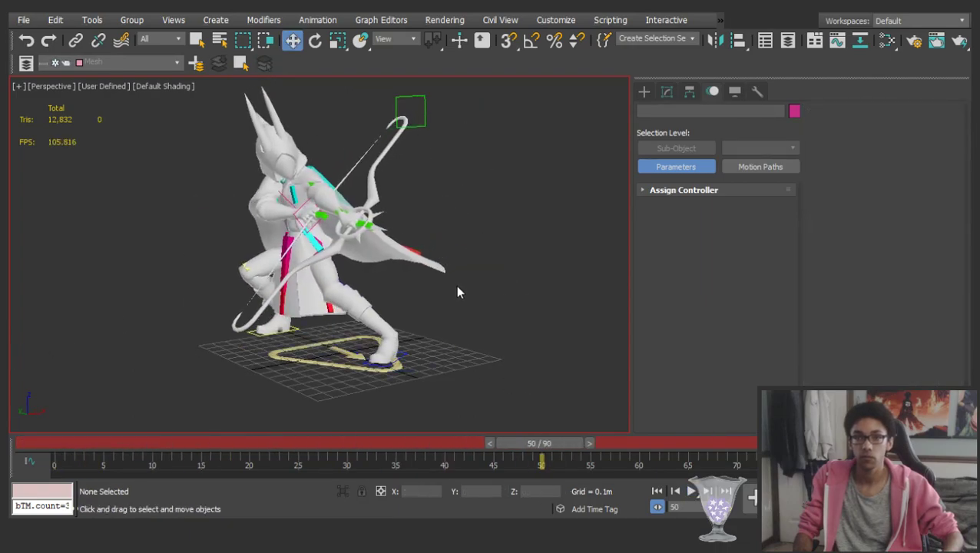
key(ctrl+a)
drag(531, 442, 532, 421)
alt+middle_drag(478, 347, 574, 298)
click(493, 342)
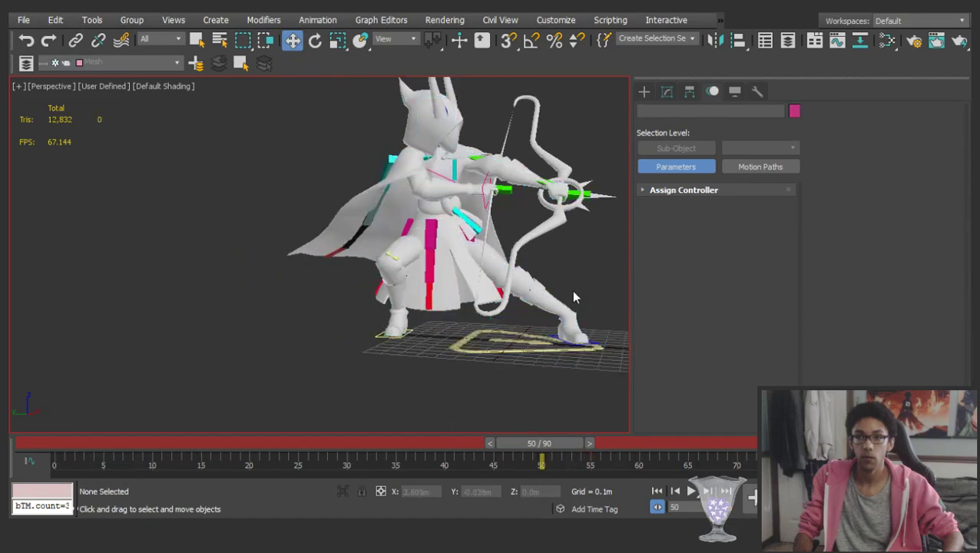
Select the entire rig and check its keys and the arrow release from frame 50 to frame 55
scroll(477, 196, up, 5)
middle_drag(477, 196, 365, 257)
key(ctrl+a)
drag(540, 446, 589, 445)
scroll(435, 228, down, 3)
alt+middle_drag(435, 224, 592, 409)
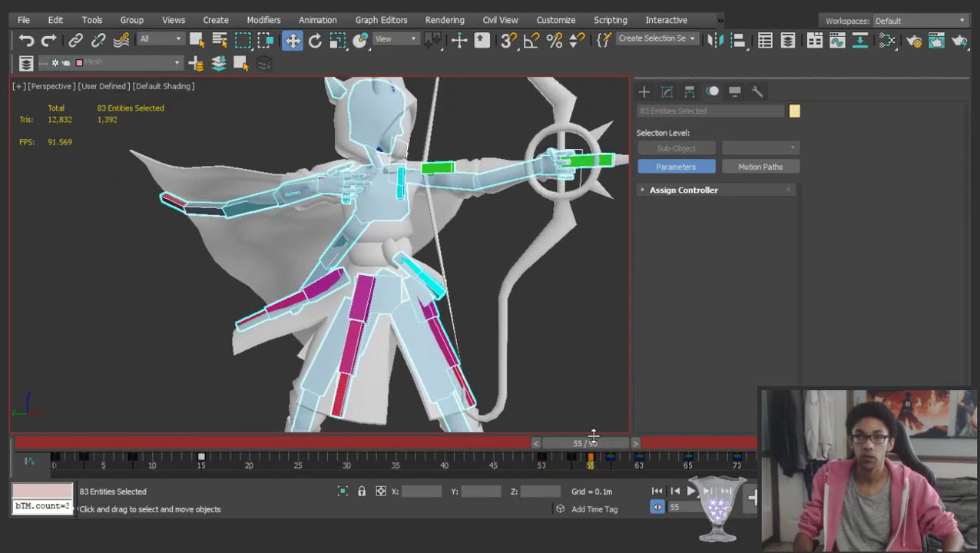
Select the saved set of cape, tabard and accessory bones, then invert the selection to get the main body rig
mouse_move(586, 444)
mouse_down()
mouse_move(565, 434)
mouse_move(588, 439)
mouse_up()
key(w)
click(569, 367)
click(430, 168)
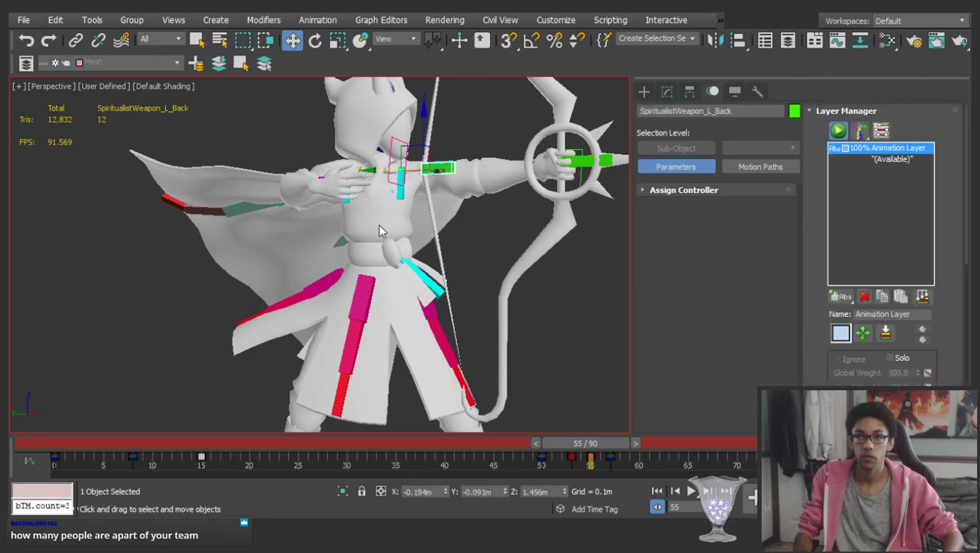
scroll(378, 230, down, 5)
scroll(343, 218, up, 5)
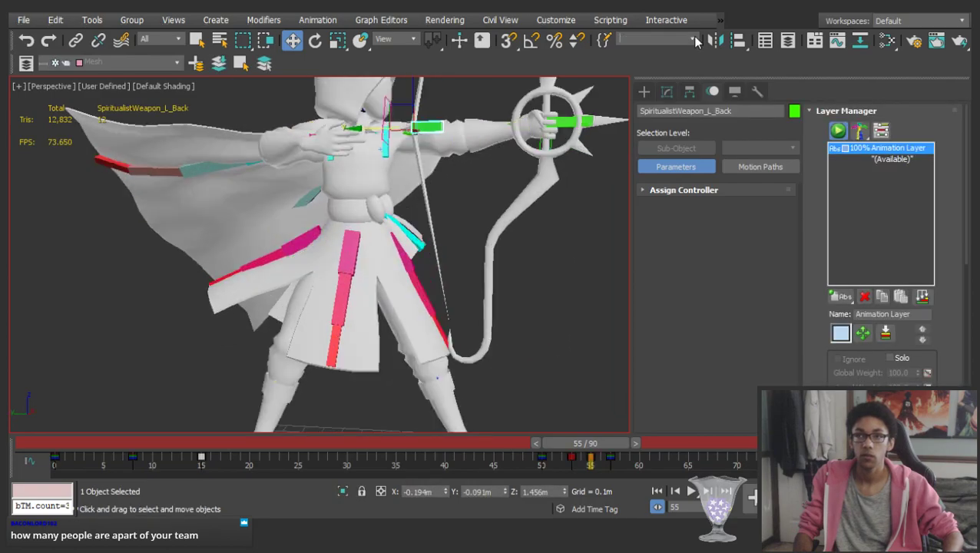
click(645, 53)
scroll(329, 282, down, 4)
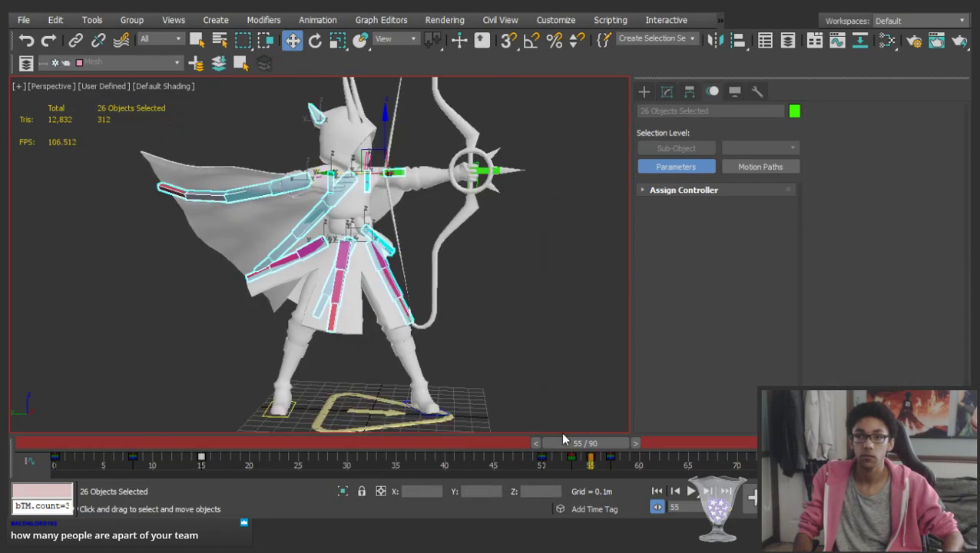
key(ctrl+i)
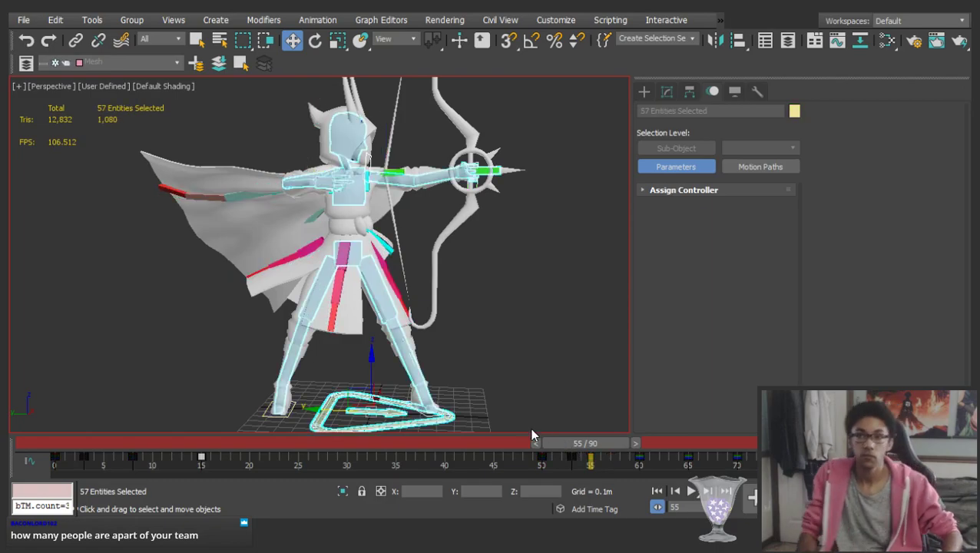
Try deleting the main body rig's frame 53 keys, check the pose there, and undo the deletion
click(576, 464)
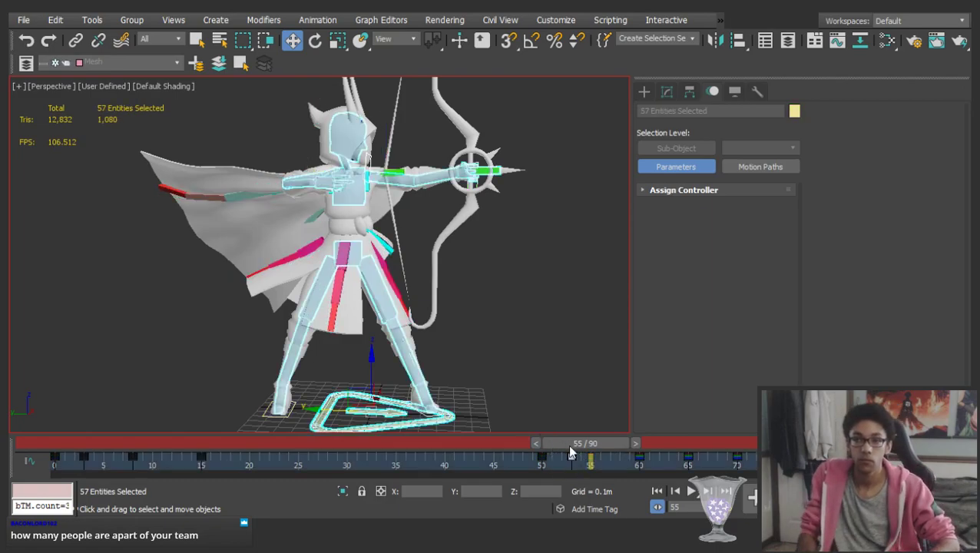
key(Delete)
mouse_move(568, 450)
mouse_down()
mouse_move(522, 444)
mouse_move(641, 448)
mouse_move(530, 445)
mouse_move(548, 453)
mouse_move(572, 441)
mouse_move(614, 446)
mouse_move(556, 428)
mouse_move(538, 435)
mouse_move(568, 437)
mouse_move(525, 437)
mouse_move(558, 433)
mouse_up()
key(w)
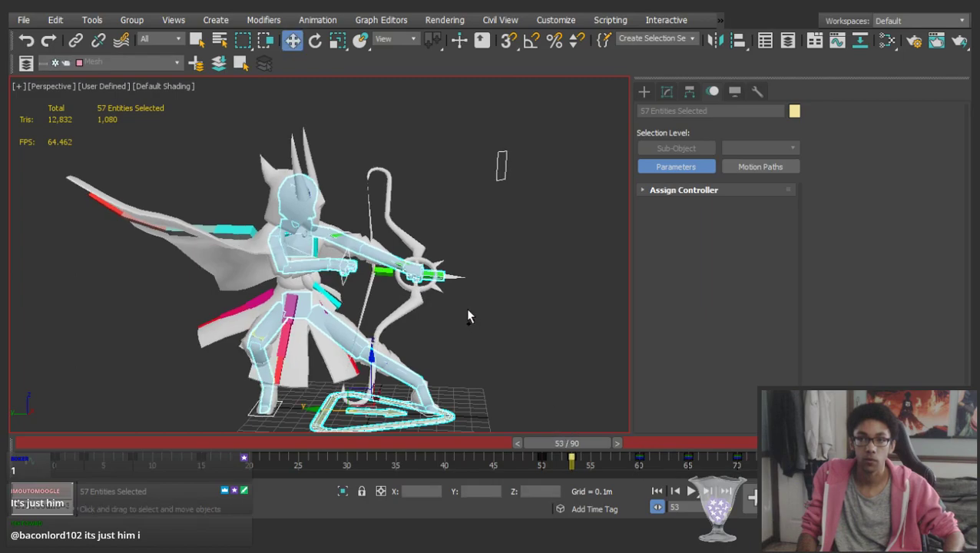
key(ctrl+z)
Exclude the right arm from the body selection and delete the remaining bones' keys at frame 53
middle_drag(361, 194, 213, 313)
scroll(359, 268, up, 5)
alt+drag(214, 313, 117, 160)
alt+middle_drag(287, 218, 346, 232)
scroll(260, 212, down, 5)
scroll(347, 231, down, 4)
scroll(376, 197, up, 7)
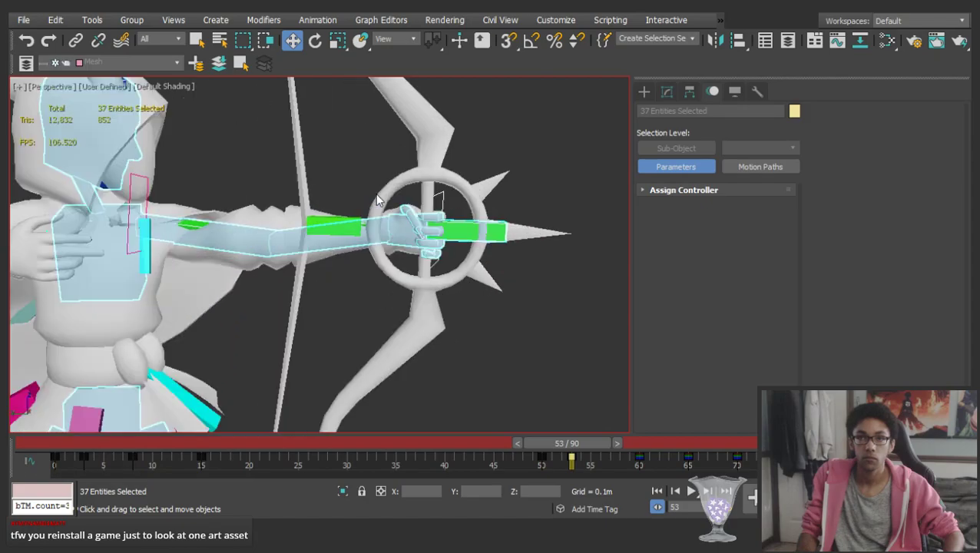
drag(599, 461, 561, 463)
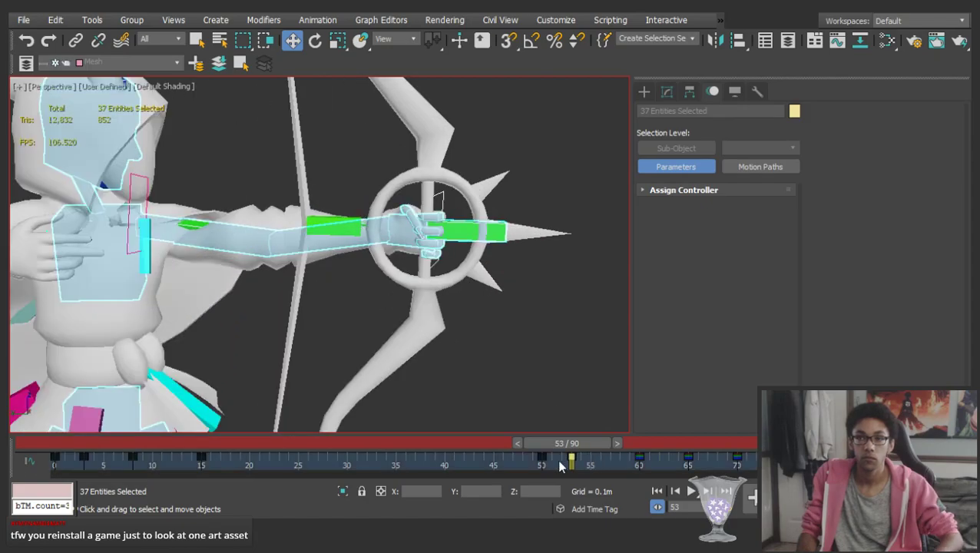
key(Delete)
scroll(426, 336, down, 6)
middle_drag(426, 335, 432, 240)
shift+drag(540, 464, 573, 444)
key(w)
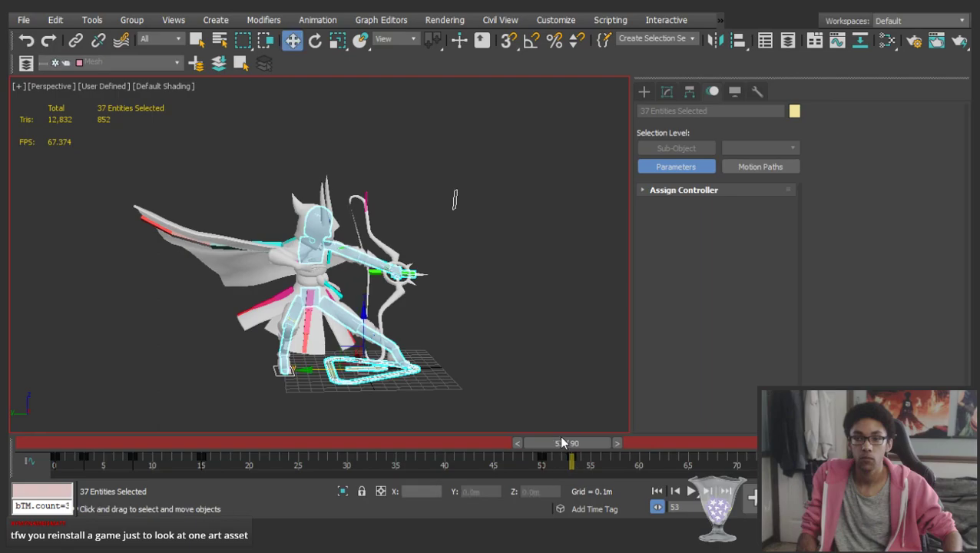
Select the right collarbone and examine the arm's pose and the rig's keys around frame 53
click(277, 236)
scroll(277, 237, up, 4)
click(384, 296)
click(302, 217)
click(381, 295)
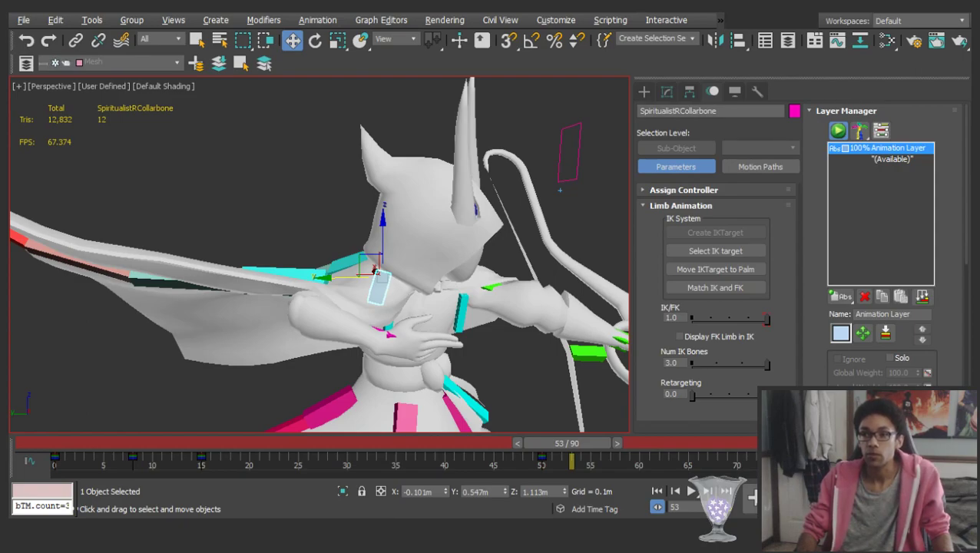
scroll(458, 269, down, 4)
middle_drag(458, 269, 384, 265)
scroll(370, 253, up, 3)
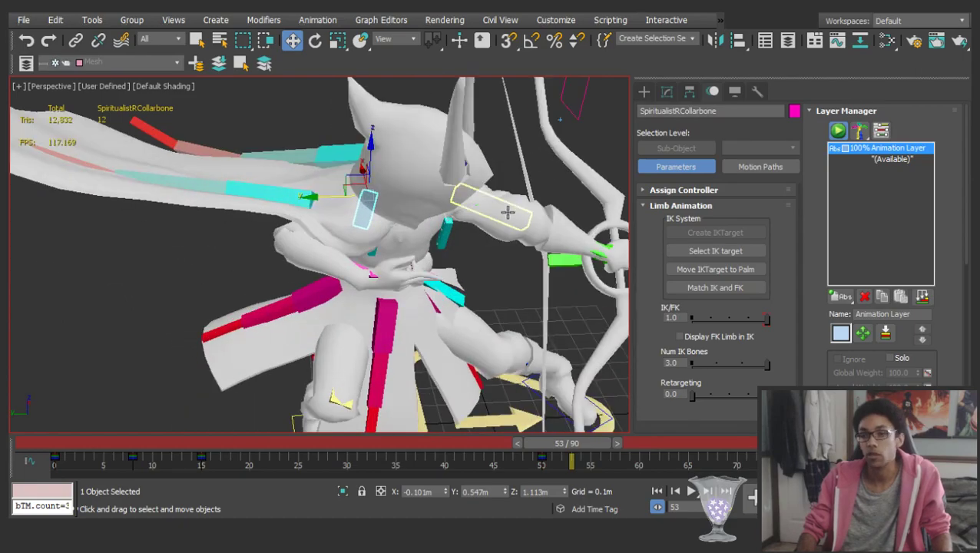
mouse_move(574, 448)
mouse_down()
mouse_move(546, 448)
mouse_move(575, 450)
mouse_up()
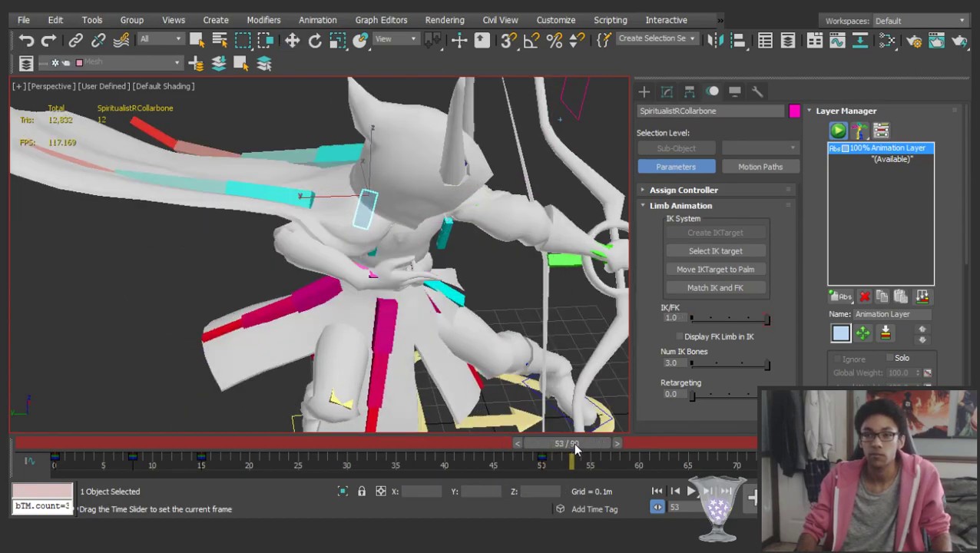
alt+middle_drag(432, 288, 433, 264)
scroll(411, 202, down, 5)
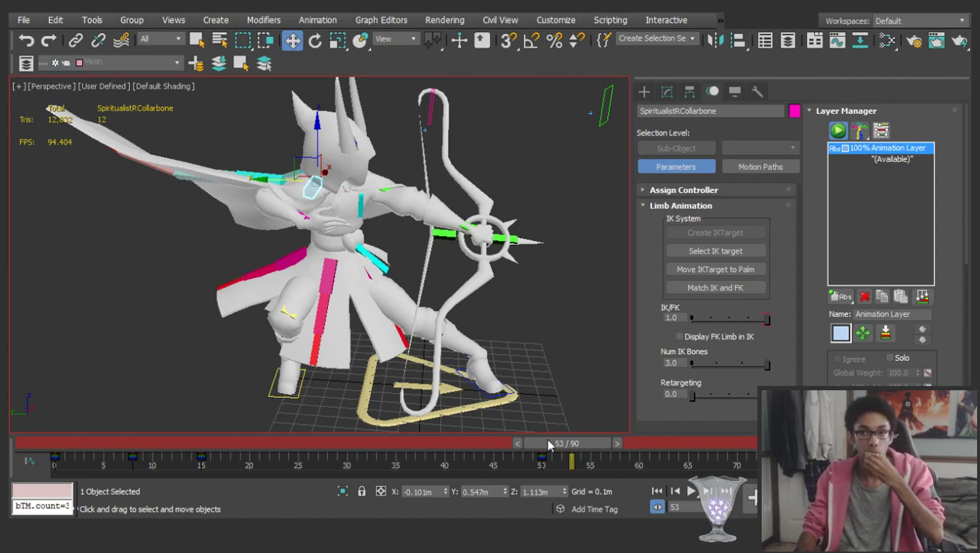
mouse_move(560, 449)
mouse_down()
mouse_move(531, 445)
mouse_move(562, 441)
mouse_up()
key(w)
key(ctrl+a)
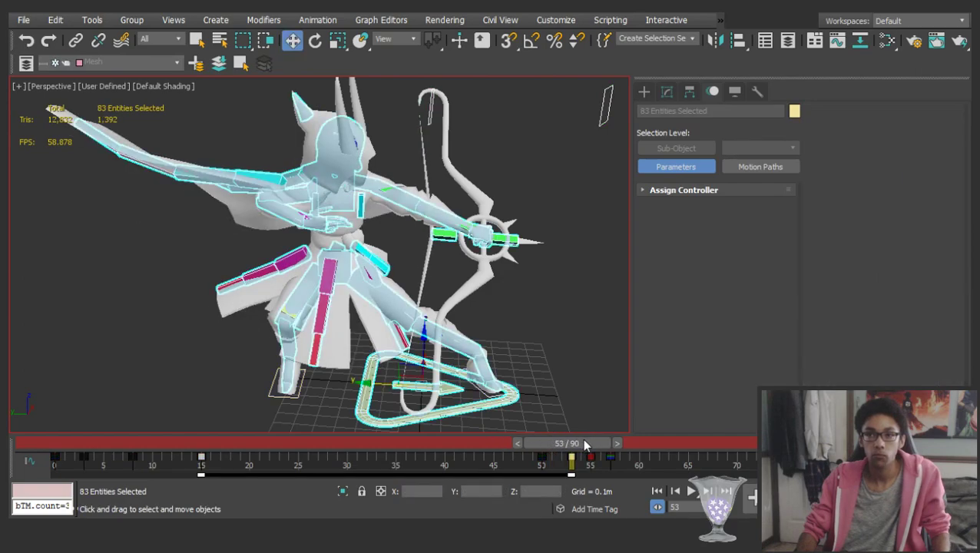
Try deleting the frame 53 keys of the right collarbone and all its child bones, then undo the deletion
click(306, 188)
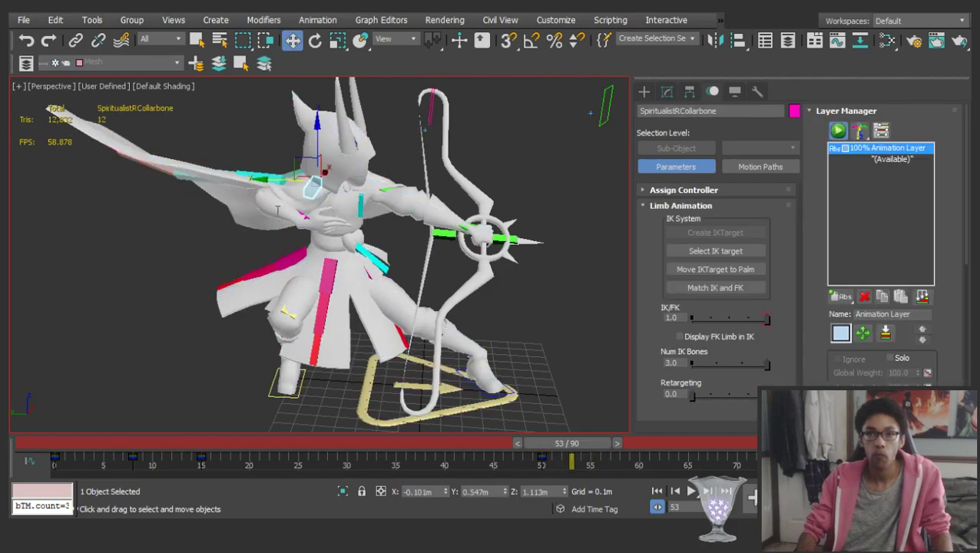
key(e)
double_click(315, 185)
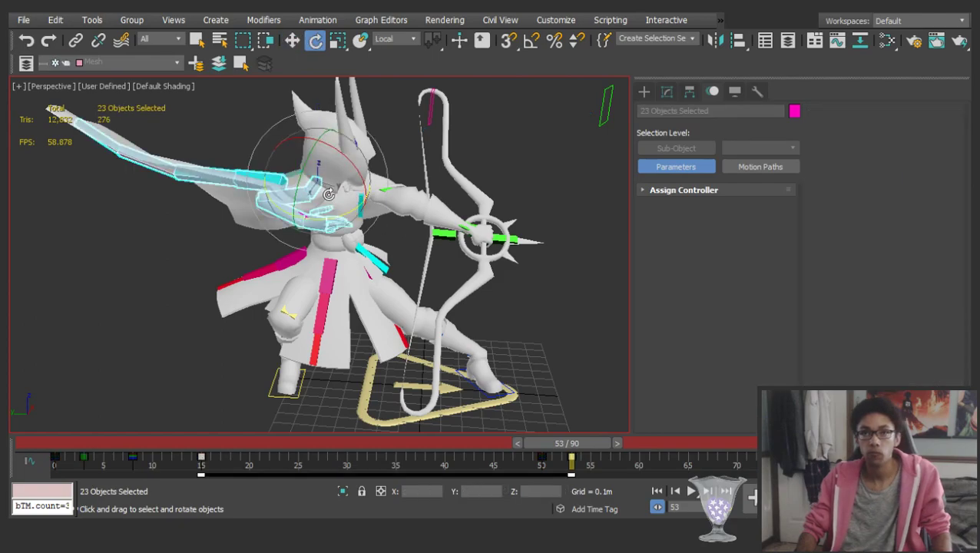
drag(591, 459, 564, 458)
key(Delete)
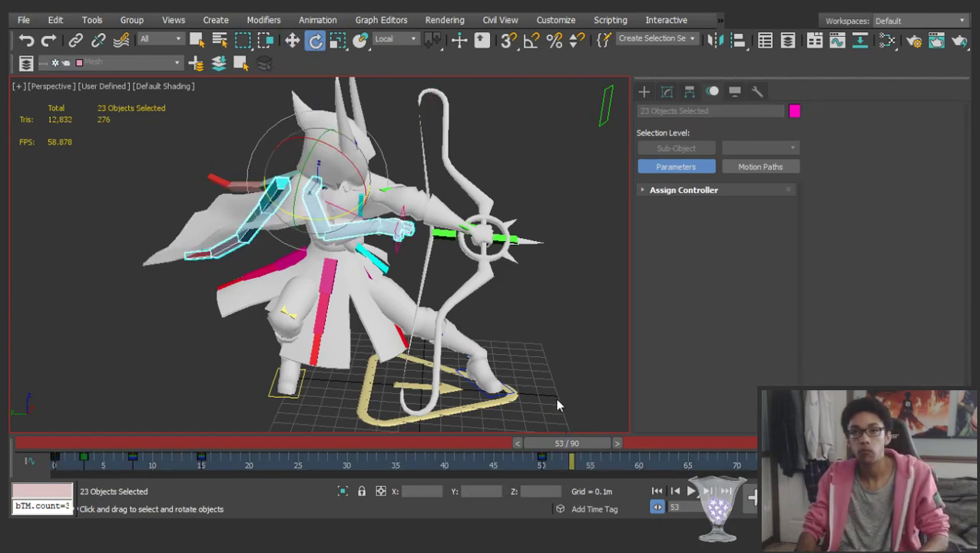
key(ctrl+z)
Select the right arm bones without the cape bones and delete their keys around frame 53
click(187, 249)
scroll(327, 169, up, 3)
click(303, 211)
click(191, 265)
double_click(304, 212)
alt+middle_drag(304, 213, 364, 284)
alt+drag(125, 203, 114, 198)
middle_drag(266, 224, 245, 186)
scroll(245, 186, down, 3)
drag(666, 463, 565, 462)
key(Delete)
Select the right collarbone and match the arm's IK and FK at frame 53
click(255, 315)
click(238, 265)
click(351, 228)
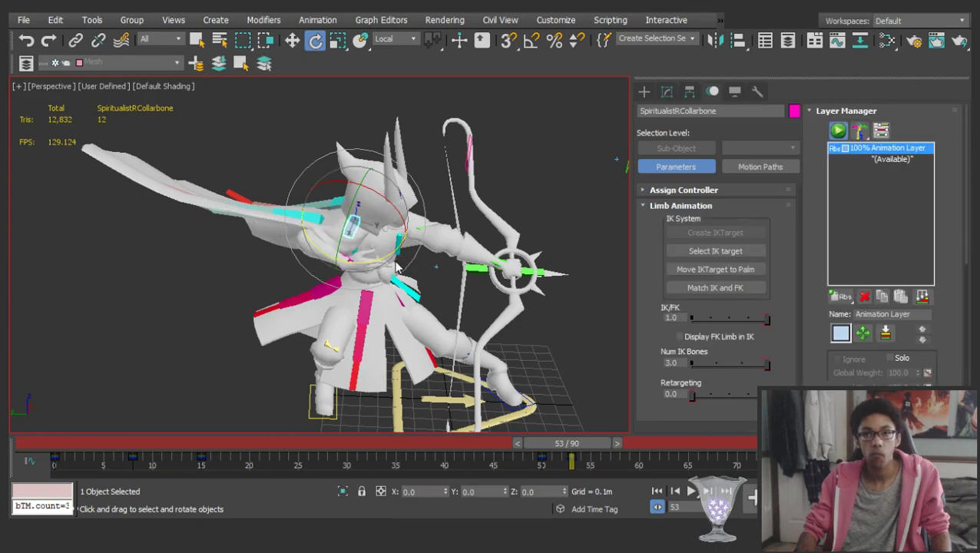
alt+middle_drag(350, 242, 379, 253)
mouse_move(576, 443)
mouse_down()
mouse_move(549, 440)
mouse_move(567, 443)
mouse_up()
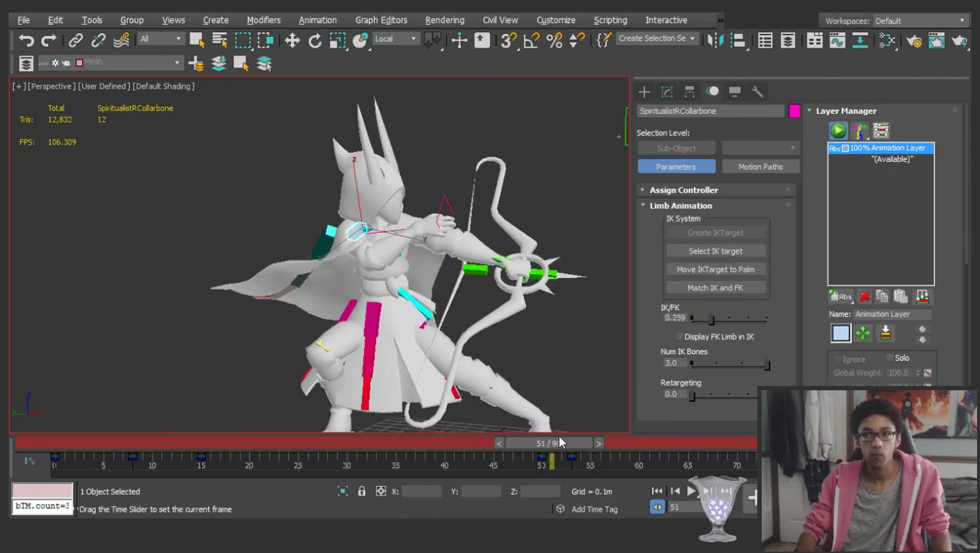
key(e)
click(737, 286)
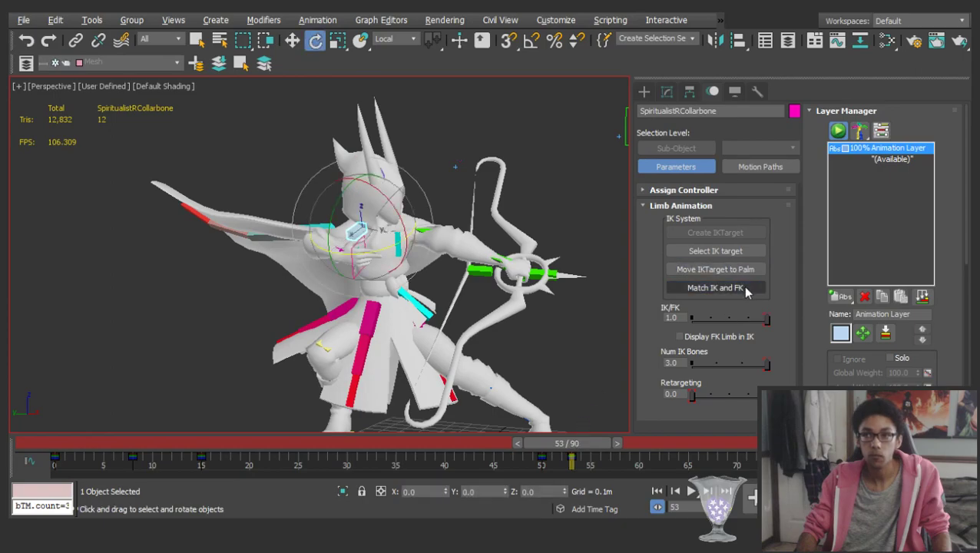
mouse_move(561, 440)
mouse_down()
mouse_move(537, 443)
mouse_move(576, 443)
mouse_move(529, 443)
mouse_move(581, 443)
mouse_move(541, 440)
mouse_move(574, 440)
mouse_up()
Select the right arm's IK target and copy its frame 15 key to frame 8
scroll(433, 306, down, 4)
key(w)
drag(77, 443, 209, 451)
click(269, 345)
scroll(400, 258, up, 5)
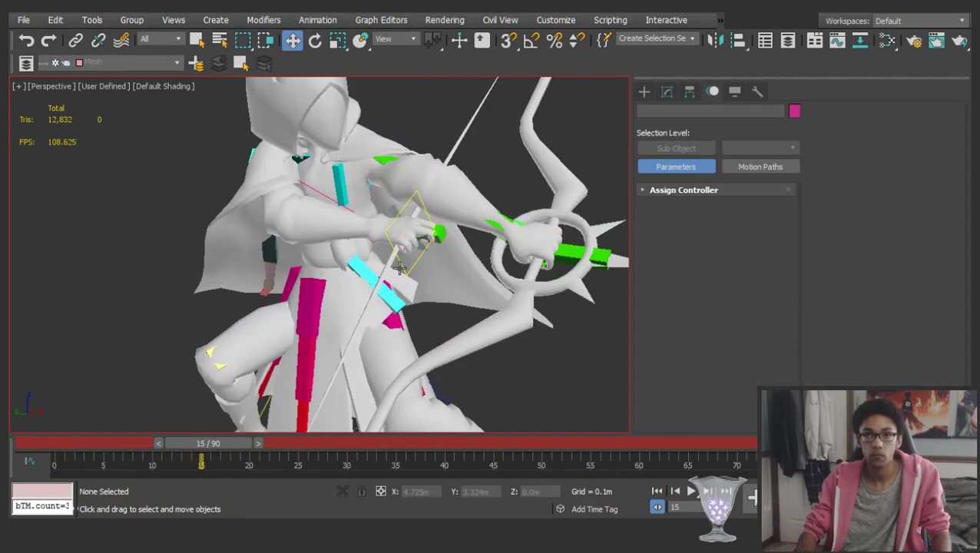
click(406, 274)
scroll(406, 274, down, 5)
drag(205, 448, 139, 451)
alt+middle_drag(252, 339, 275, 427)
shift+drag(201, 459, 134, 459)
scroll(394, 231, up, 5)
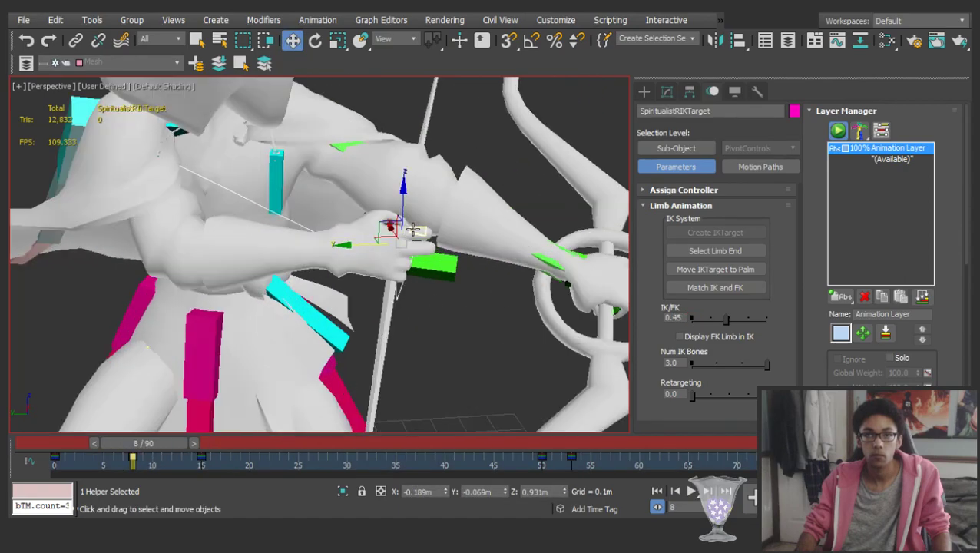
Reposition the right arm's IK target at frame 8 and set the arm's IK/FK to 0.0
drag(364, 258, 348, 201)
alt+middle_drag(349, 202, 284, 175)
key(e)
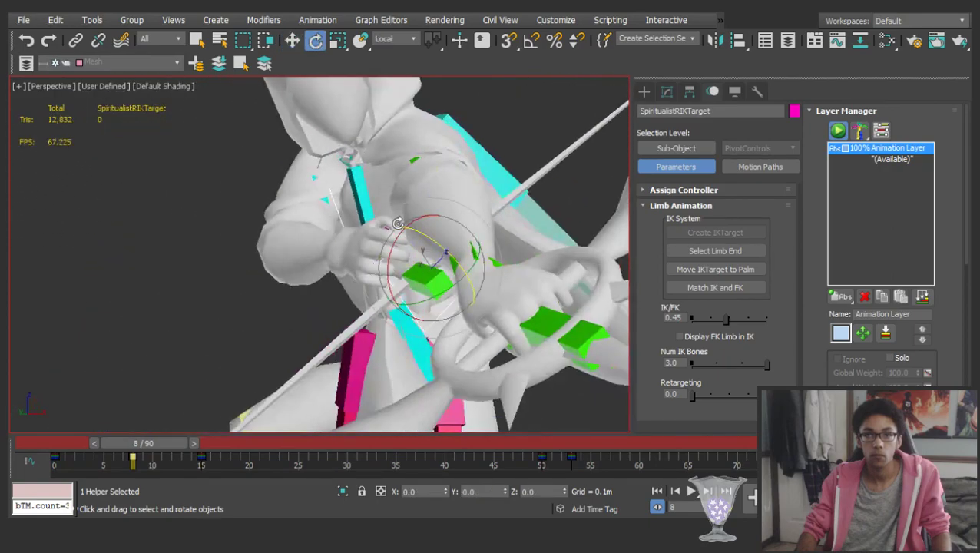
scroll(411, 232, up, 2)
drag(726, 319, 676, 320)
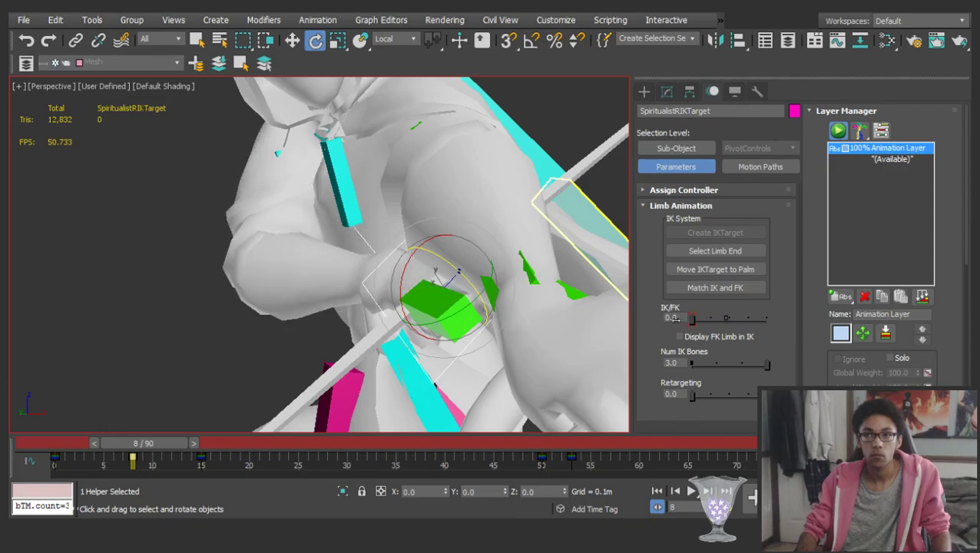
Refine the IK target's placement and rotation at frame 8 so the right hand grips the bowstring
alt+middle_drag(453, 295, 440, 277)
key(w)
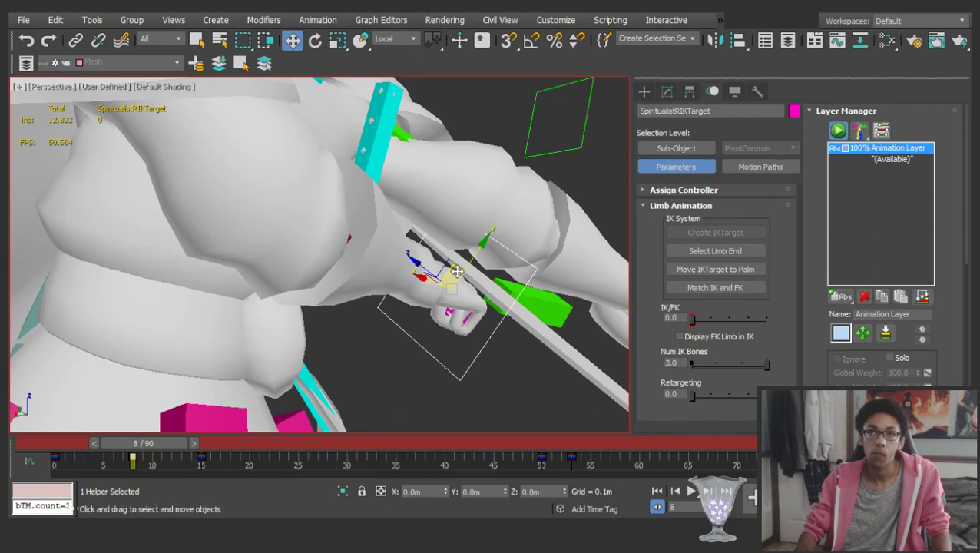
alt+middle_drag(477, 258, 452, 323)
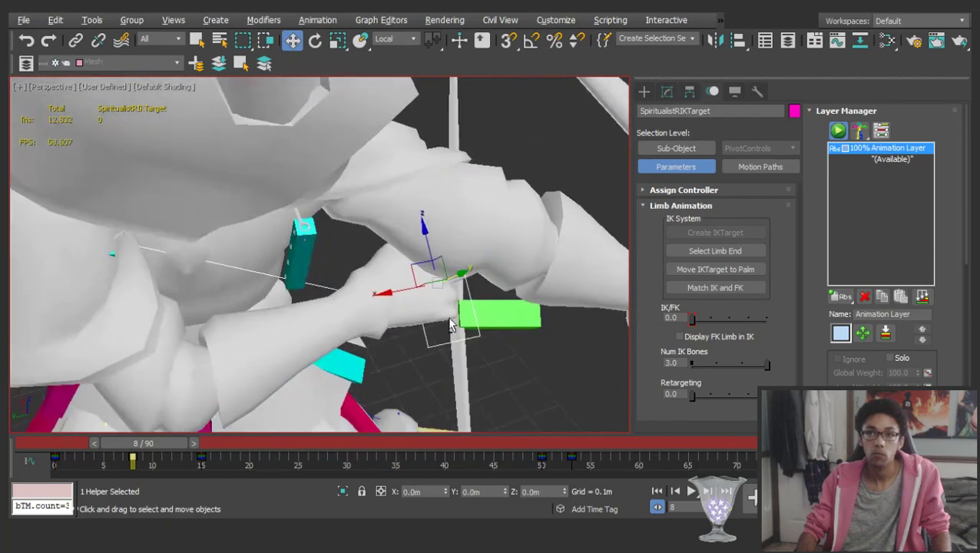
alt+middle_drag(425, 265, 485, 356)
key(e)
drag(489, 359, 465, 376)
scroll(465, 375, down, 2)
key(w)
alt+middle_drag(456, 354, 459, 260)
scroll(463, 298, down, 4)
Move and rotate the right arm's IK target at frame 15 to align the hand with the bowstring
drag(149, 454, 213, 460)
key(w)
scroll(412, 335, up, 5)
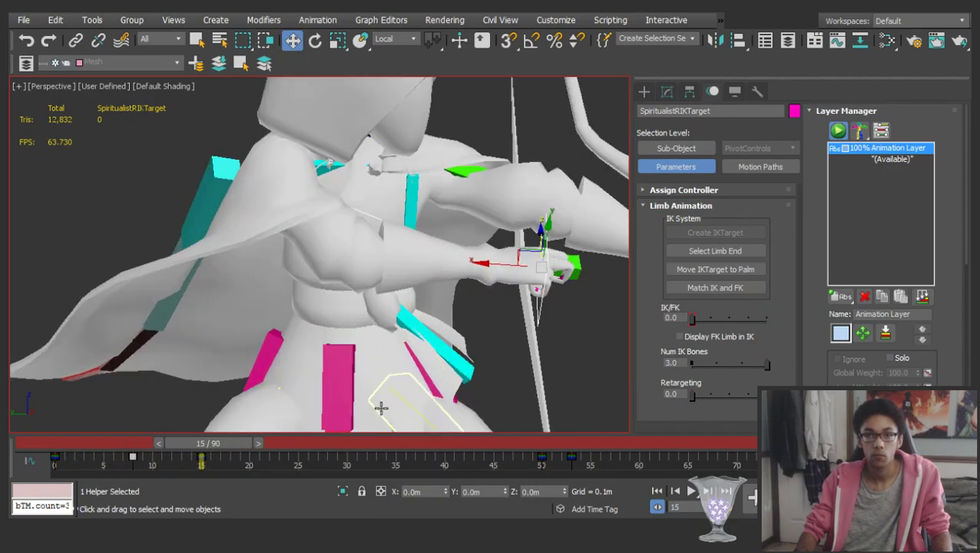
key(comma)
key(period)
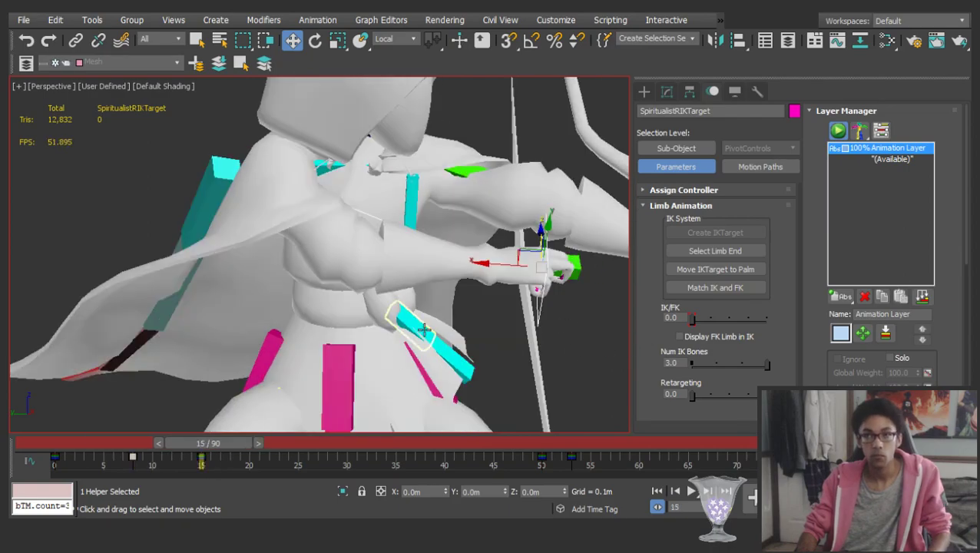
scroll(484, 292, up, 3)
middle_drag(493, 289, 399, 295)
drag(453, 266, 402, 269)
alt+middle_drag(404, 279, 443, 244)
drag(452, 241, 449, 254)
Review the right hand's grip on the bowstring between frames 8 and 50 and save the scene
scroll(448, 255, down, 5)
drag(199, 444, 141, 449)
key(w)
alt+middle_drag(427, 301, 445, 315)
drag(150, 446, 556, 400)
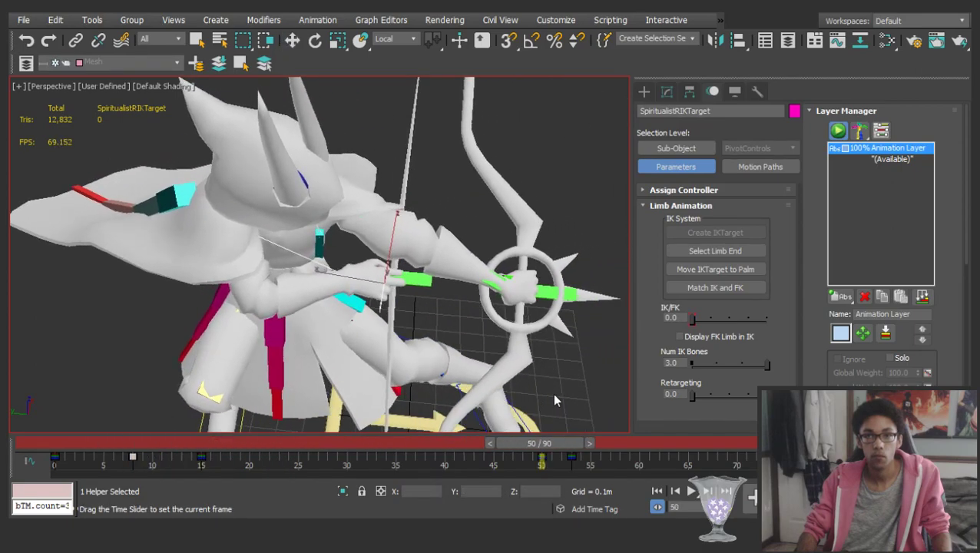
key(ctrl+s)
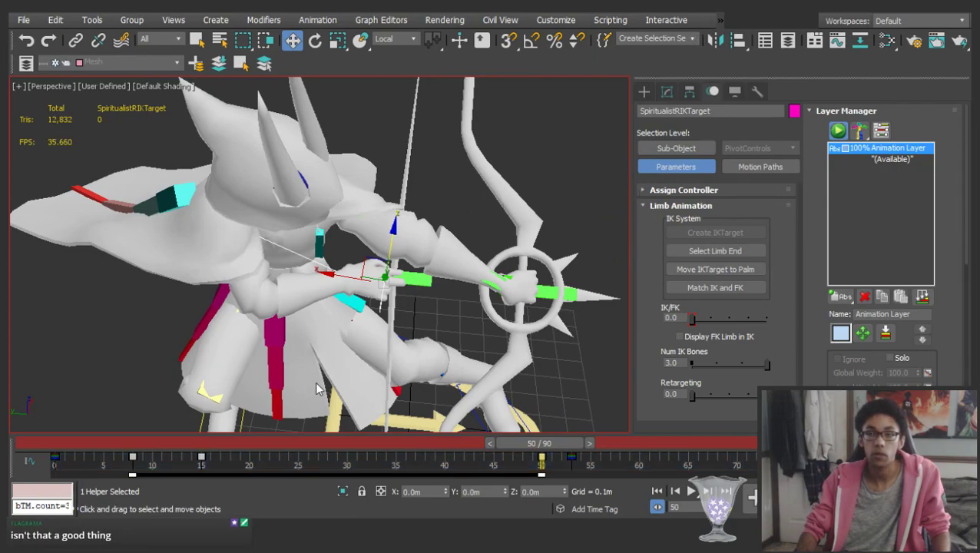
drag(156, 446, 548, 439)
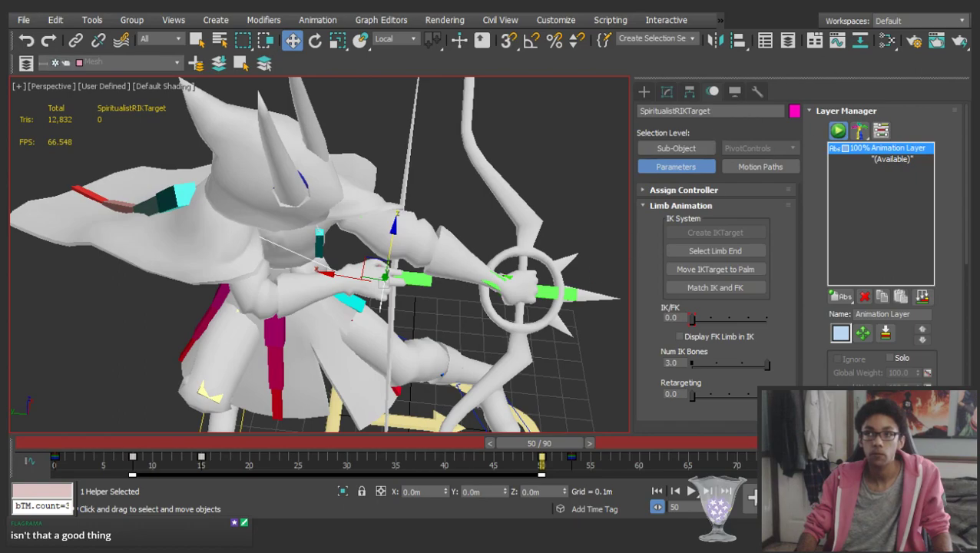
Examine the right hand's pose on the bowstring in the frames leading up to frame 15
scroll(402, 362, down, 3)
drag(108, 446, 216, 443)
key(w)
scroll(442, 274, up, 3)
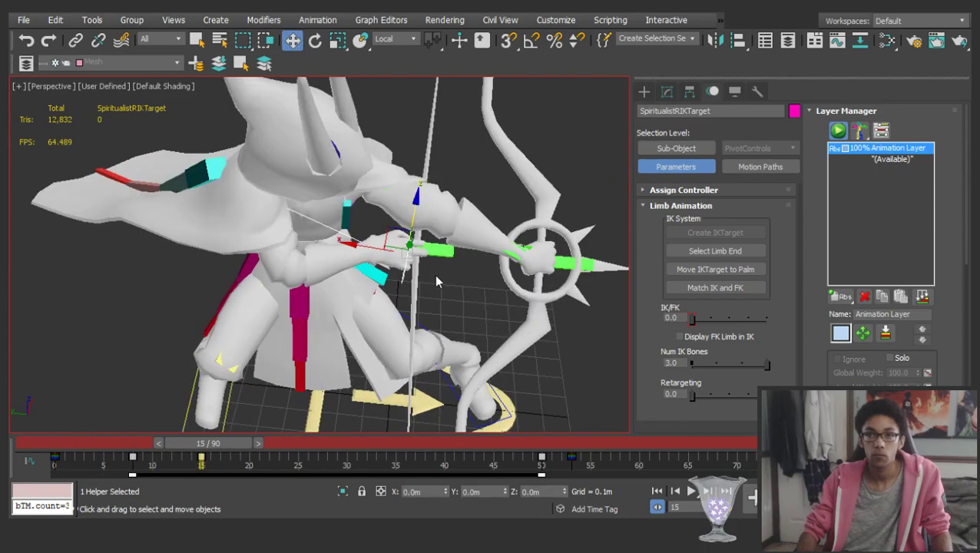
click(404, 265)
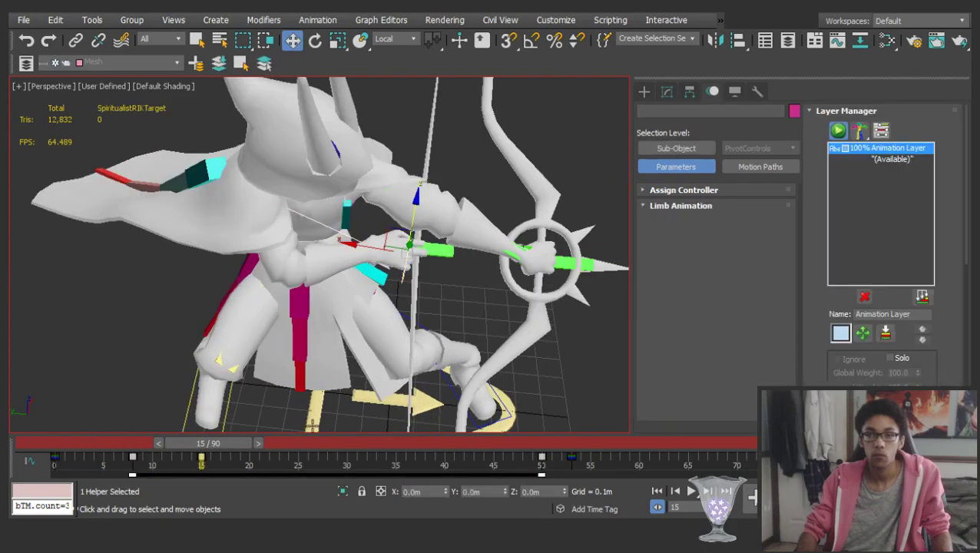
mouse_move(242, 446)
mouse_down()
mouse_move(183, 445)
mouse_move(242, 446)
mouse_up()
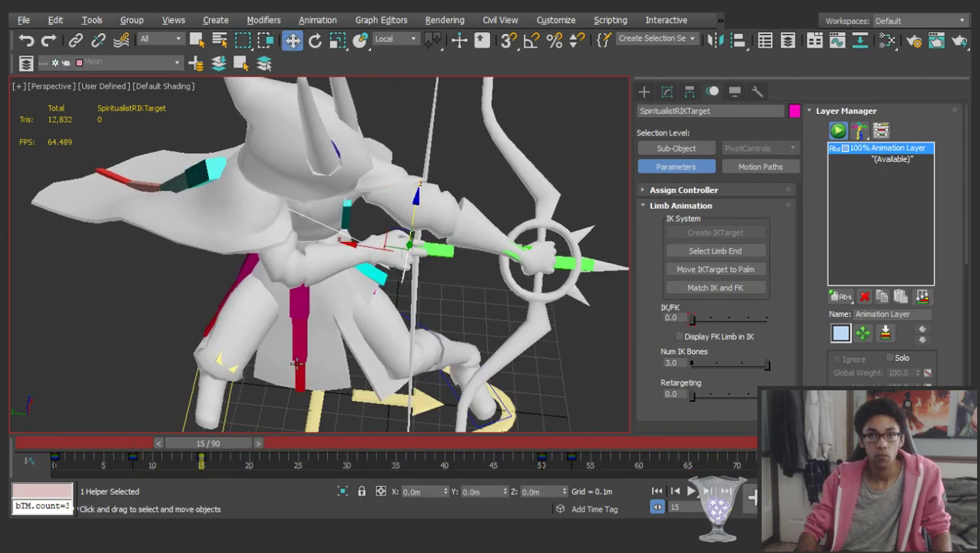
key(z)
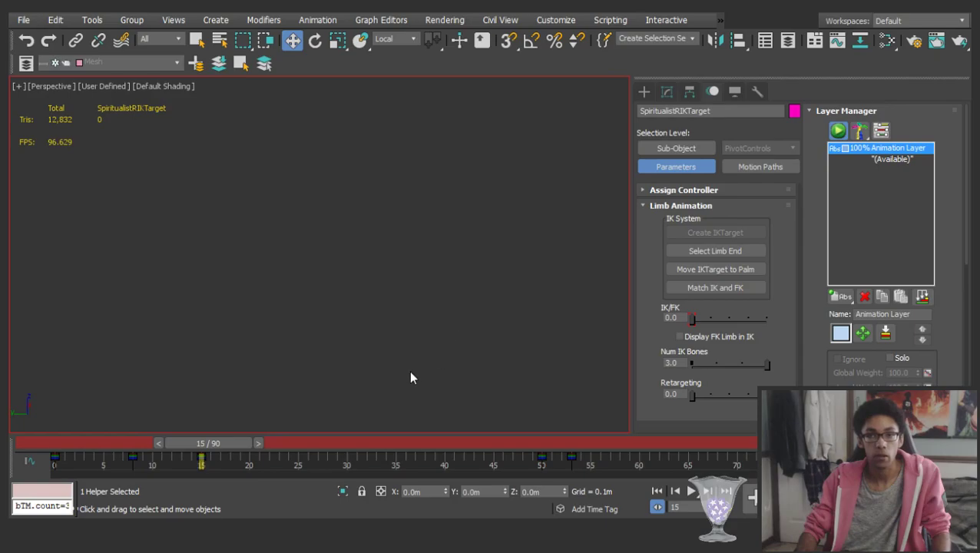
Reselect the right arm's IK target and compare the arm's IK/FK blend at frames 15, 8 and 50
click(540, 343)
key(z)
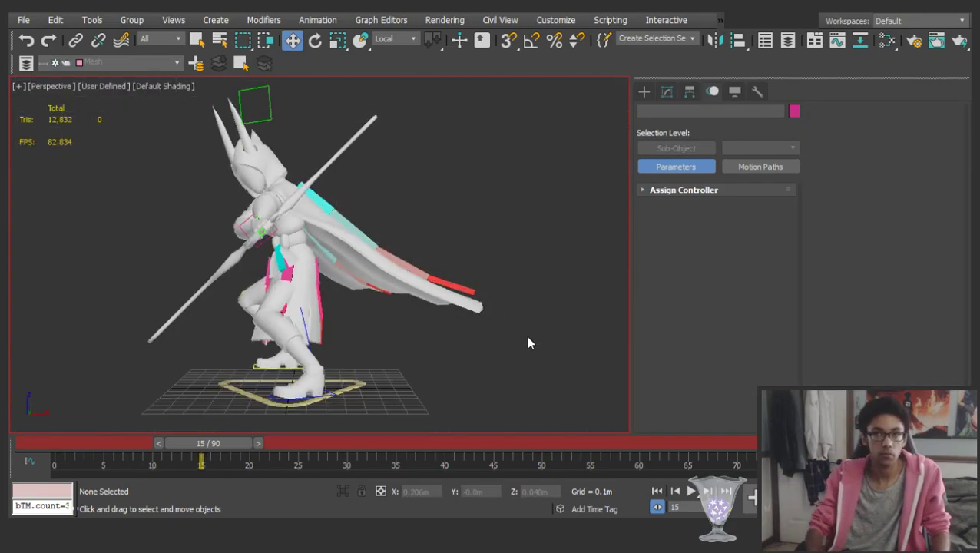
alt+middle_drag(349, 176, 438, 202)
scroll(335, 223, up, 7)
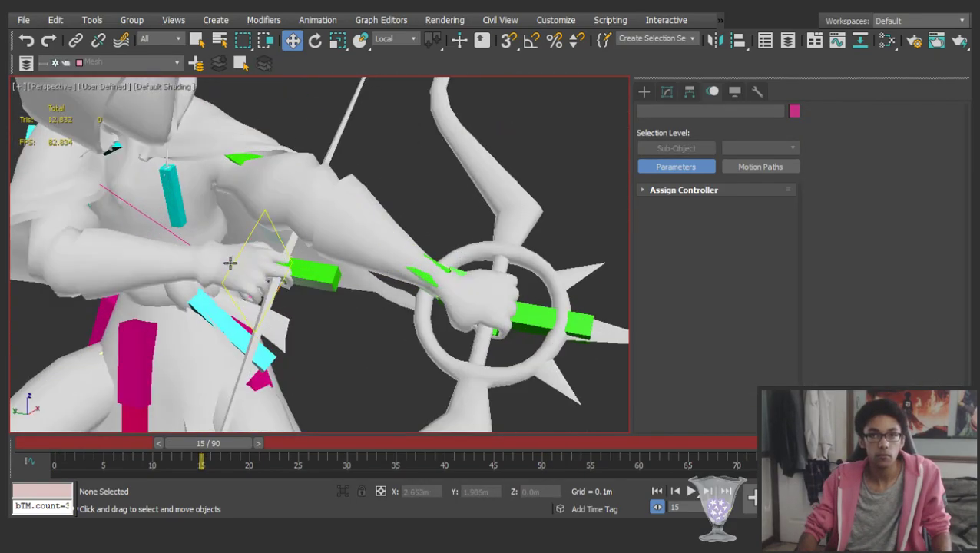
click(235, 259)
scroll(235, 259, down, 6)
alt+middle_drag(322, 254, 338, 268)
mouse_move(209, 443)
mouse_down()
mouse_move(80, 439)
mouse_move(209, 449)
mouse_move(142, 443)
mouse_move(449, 442)
mouse_move(523, 406)
mouse_move(539, 410)
mouse_move(353, 444)
mouse_move(214, 442)
mouse_up()
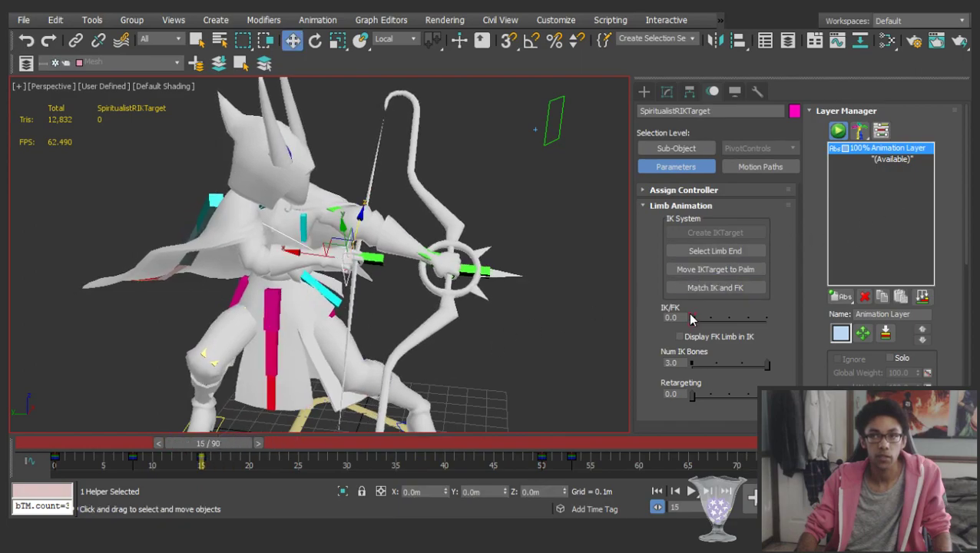
drag(188, 444, 128, 444)
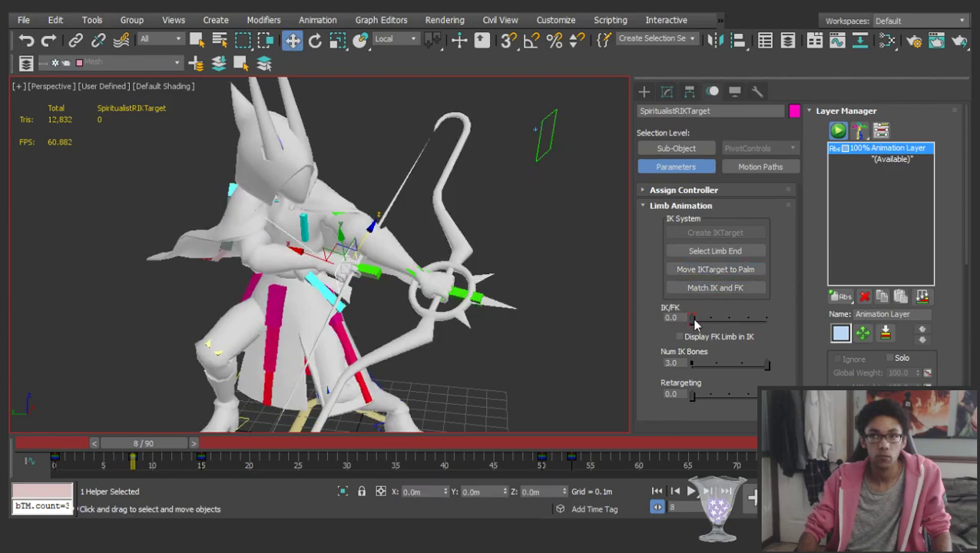
drag(162, 443, 561, 436)
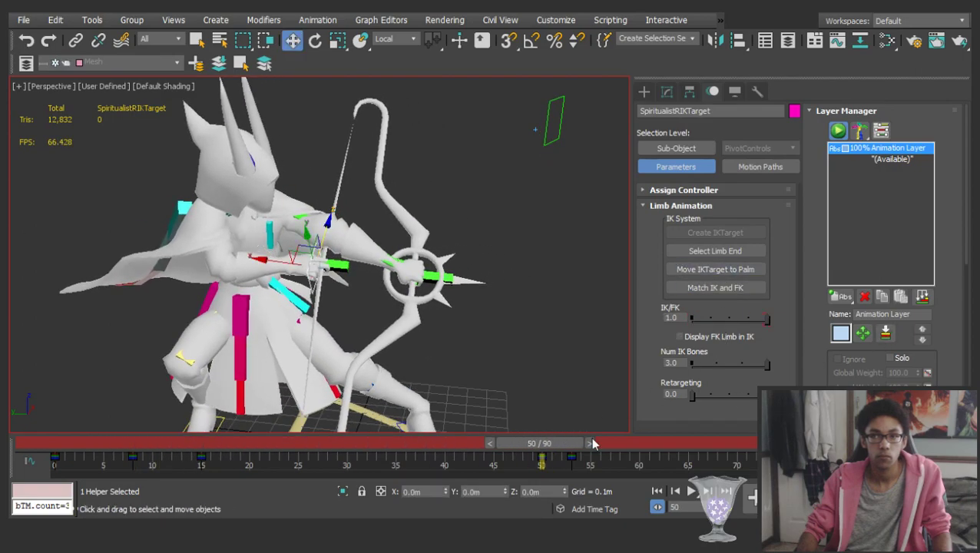
Pull the right arm's IK target, right hand and green bone at the bowstring back together to draw the bow at frame 50
drag(520, 451, 521, 420)
key(w)
scroll(348, 290, up, 5)
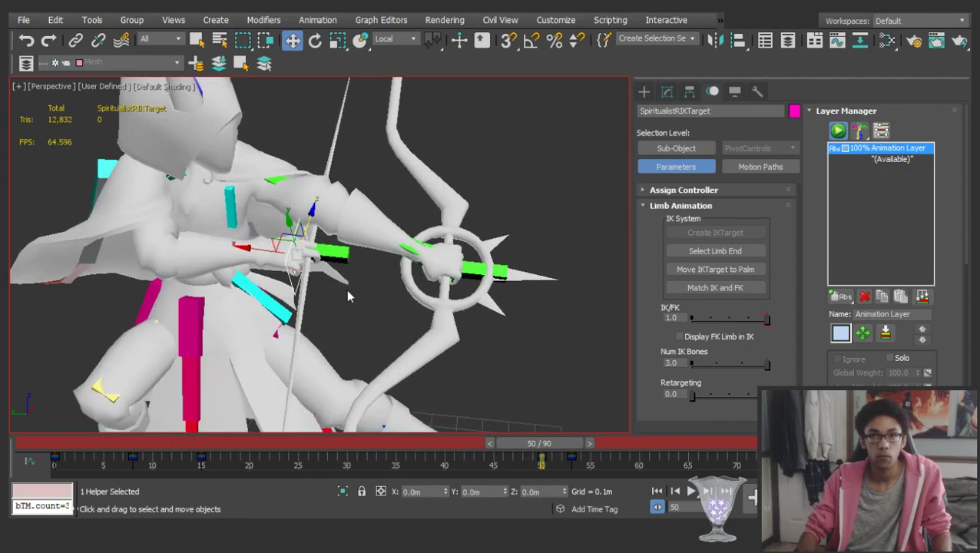
ctrl+click(314, 235)
middle_drag(314, 235, 341, 330)
scroll(341, 330, down, 3)
drag(290, 285, 225, 294)
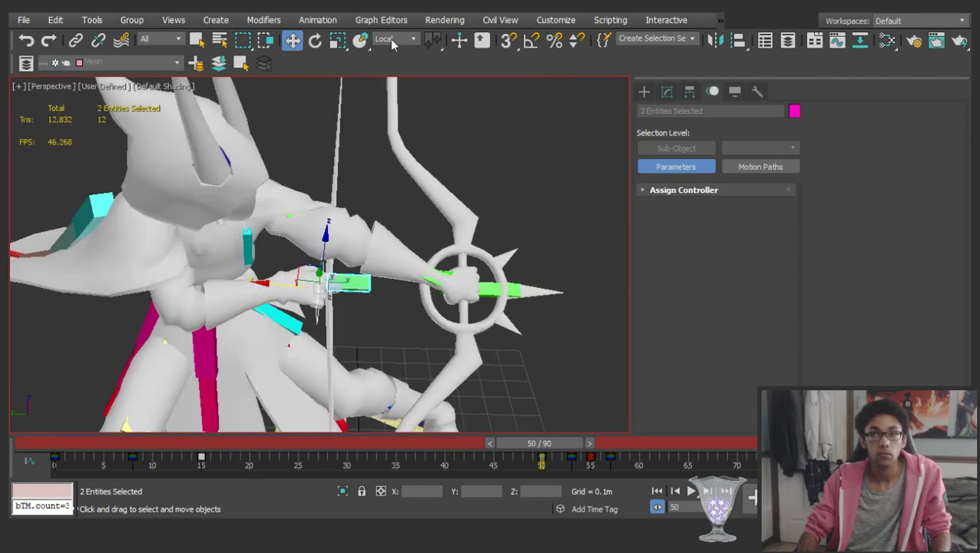
alt+middle_drag(361, 185, 349, 266)
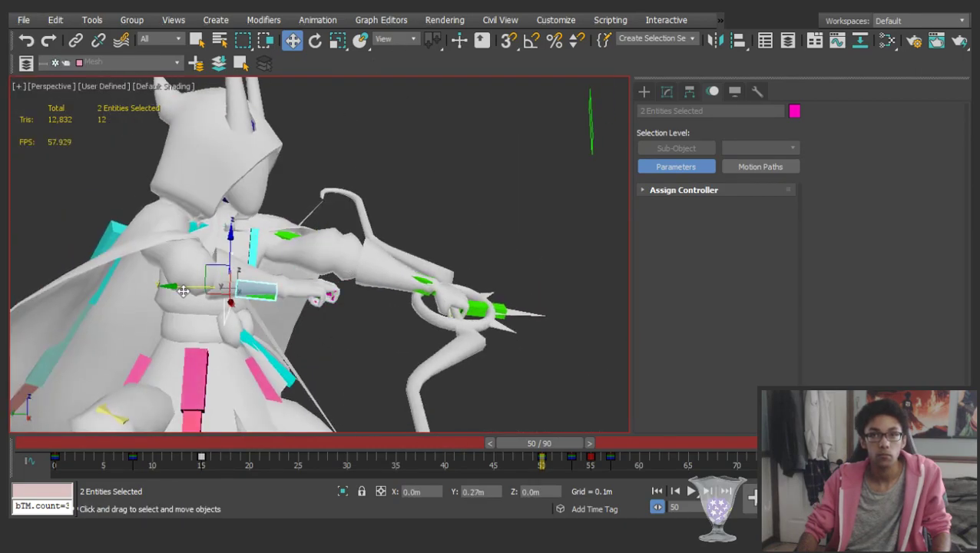
scroll(259, 294, up, 3)
scroll(377, 317, down, 3)
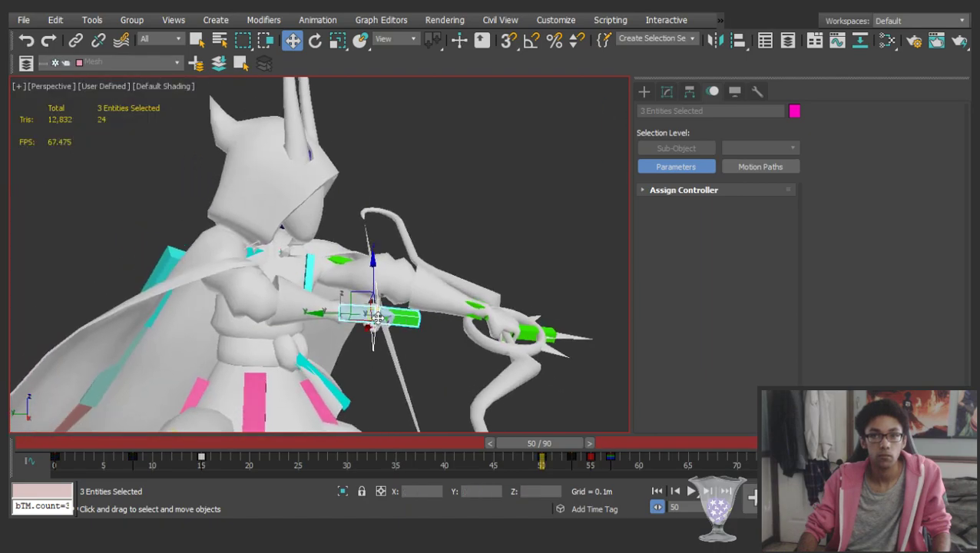
alt+middle_drag(326, 314, 369, 268)
scroll(219, 266, up, 3)
alt+middle_drag(218, 267, 435, 308)
click(435, 309)
Try rotating the right collarbone at frame 50
click(247, 190)
key(e)
click(324, 214)
click(249, 180)
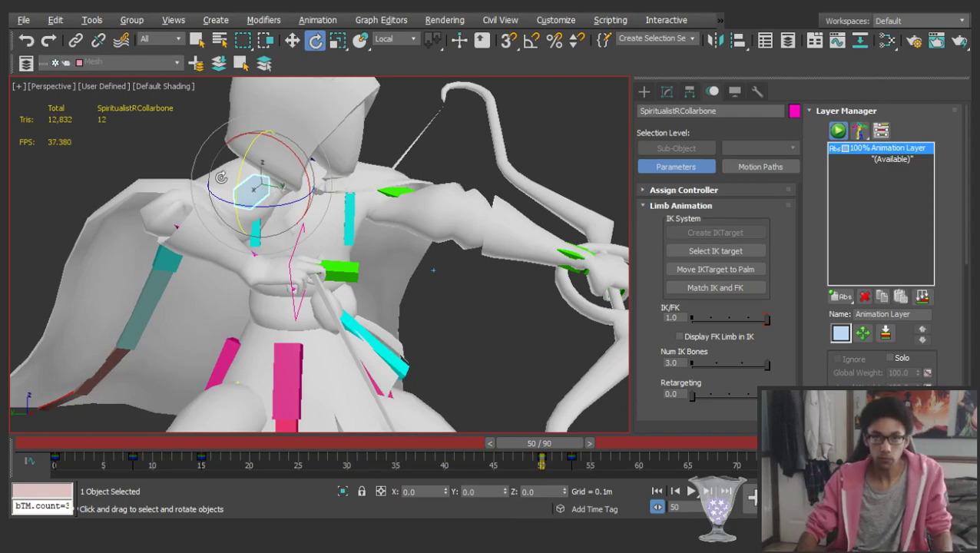
drag(272, 202, 252, 205)
key(ctrl+z)
Select the right hand and match the arm's IK and FK at frame 50
scroll(289, 265, up, 3)
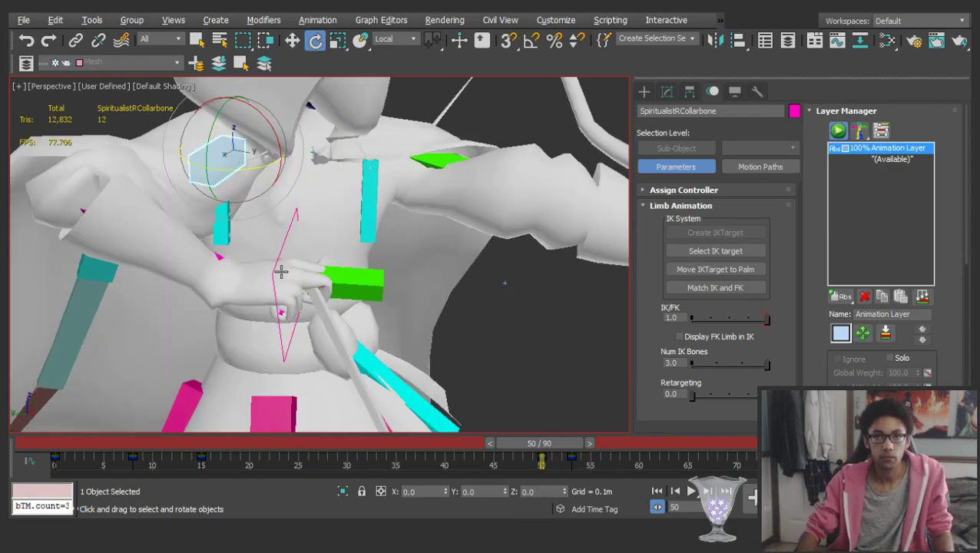
click(242, 275)
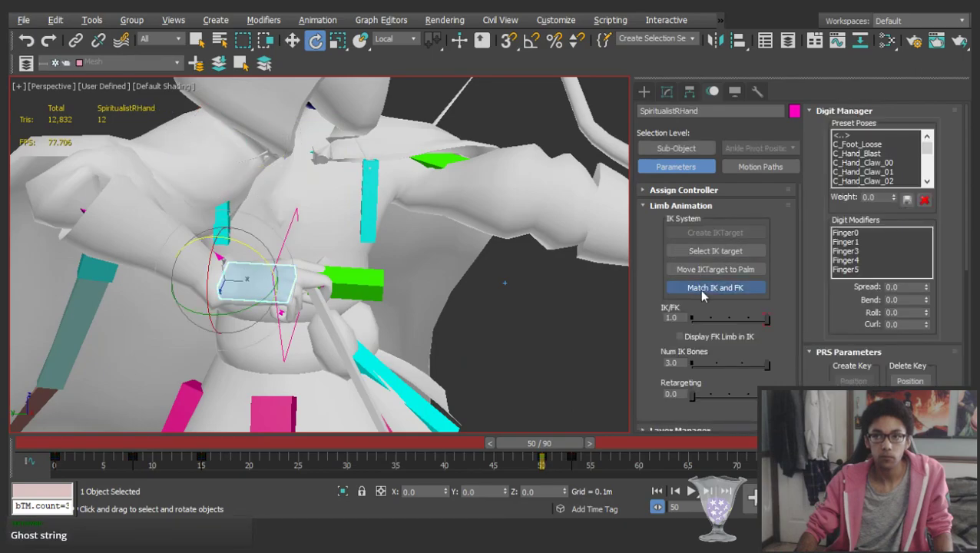
click(214, 183)
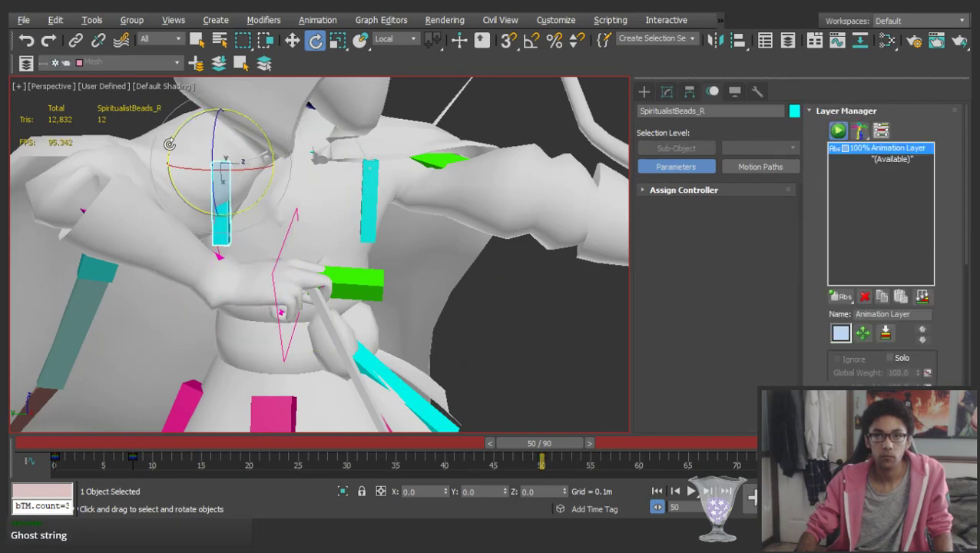
Select the right upper arm and collarbone and examine the drawn shoulder pose at frame 50
click(201, 153)
click(208, 171)
middle_drag(208, 171, 301, 263)
click(278, 209)
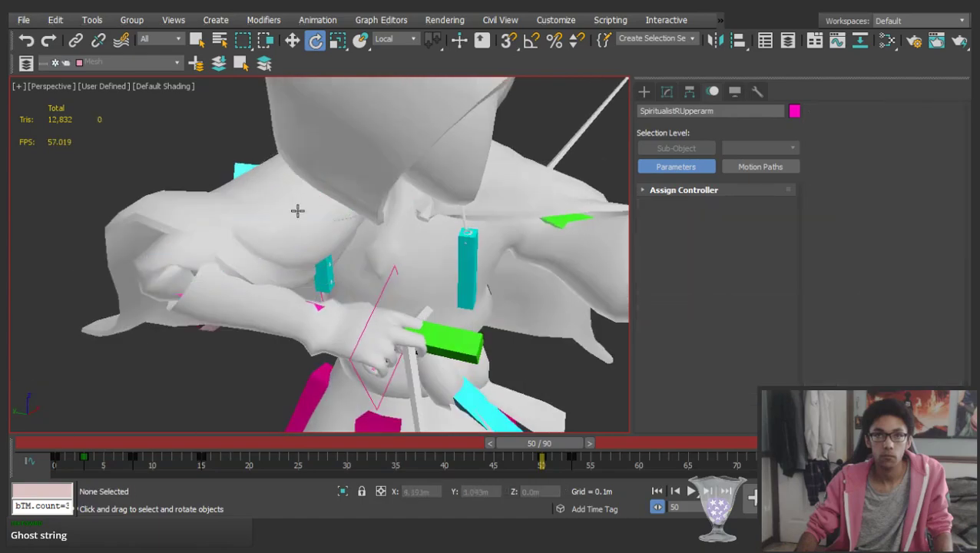
click(321, 204)
alt+middle_drag(321, 205, 365, 228)
click(365, 228)
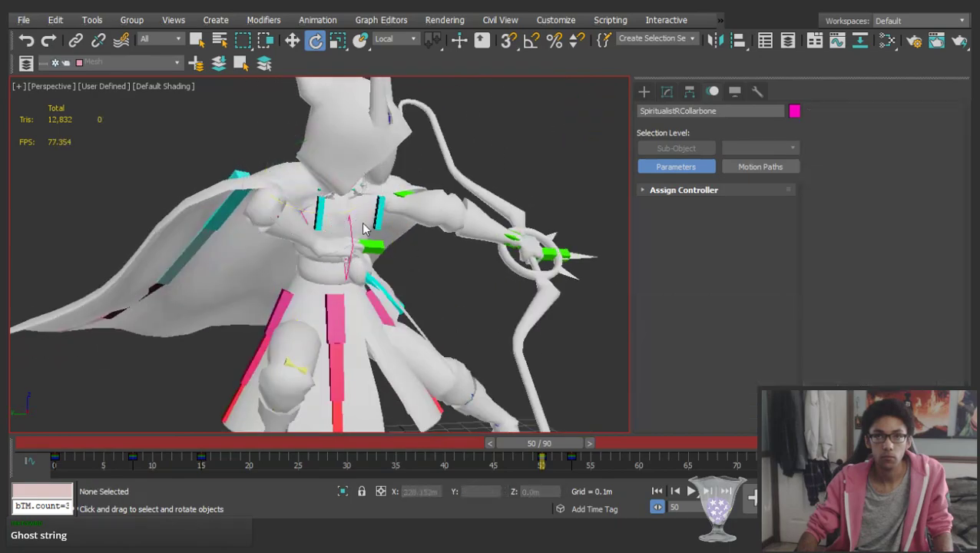
Set the right hand's IK/FK blend to 0.0 at frame 15 and check the draw through frame 50
click(268, 192)
alt+middle_drag(261, 202, 277, 207)
alt+middle_drag(351, 206, 323, 212)
scroll(322, 212, down, 2)
drag(23, 454, 180, 394)
key(e)
scroll(453, 206, up, 3)
alt+middle_drag(453, 206, 420, 198)
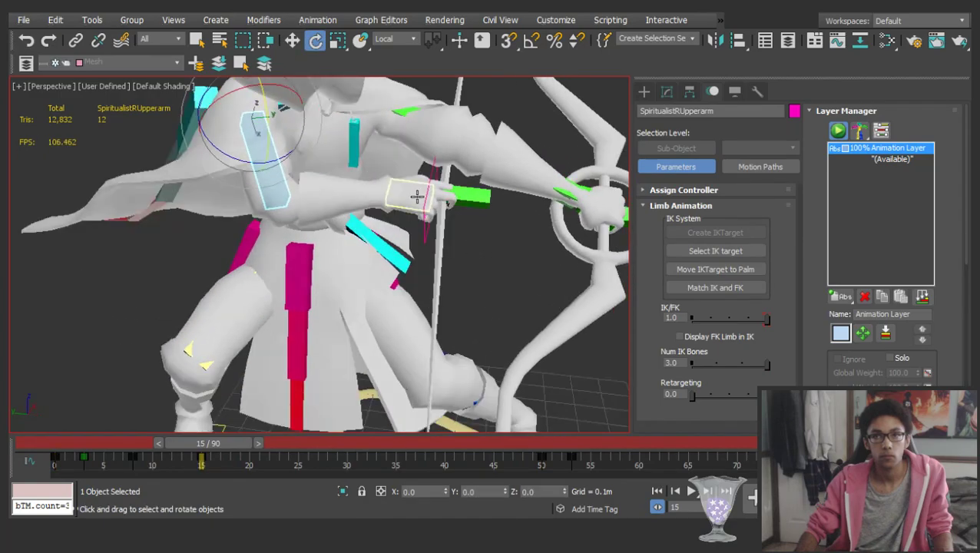
click(409, 193)
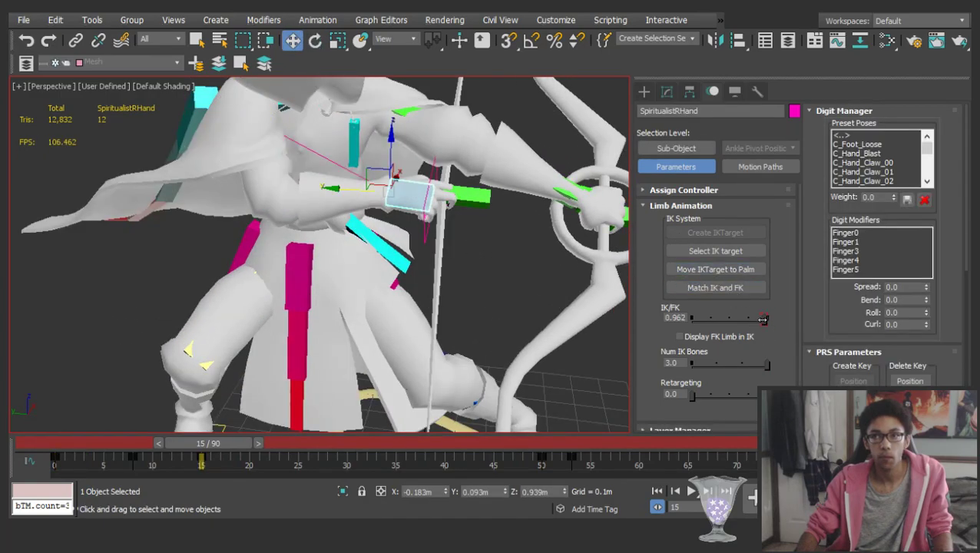
drag(185, 444, 514, 416)
key(w)
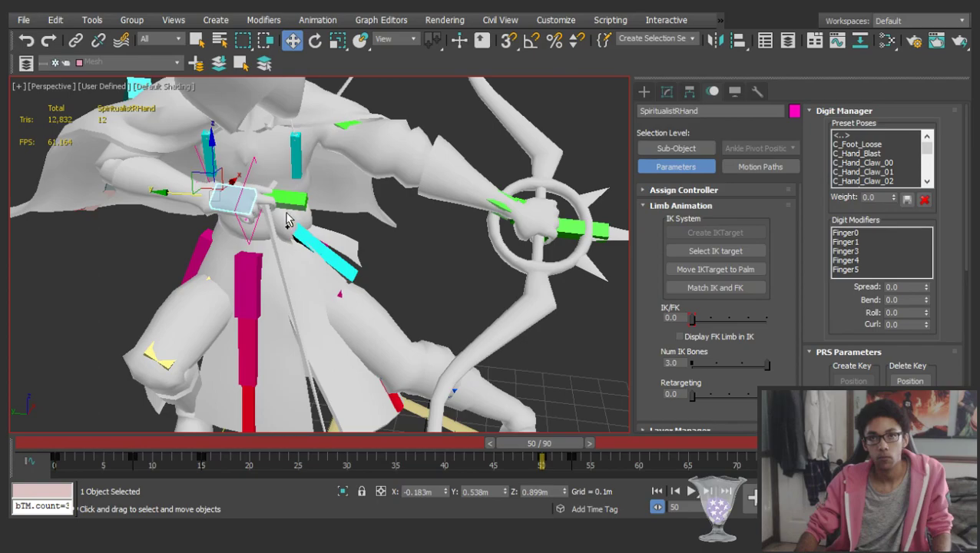
Nudge the right arm's IK target back along Y to about 0.0 m at frame 15
ctrl+click(290, 203)
scroll(291, 215, up, 3)
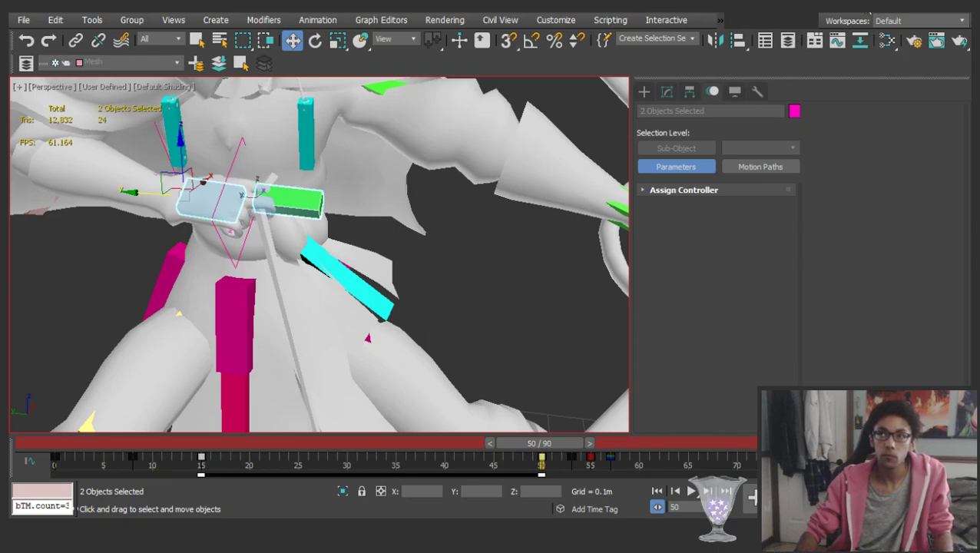
drag(547, 443, 218, 443)
key(w)
middle_drag(530, 274, 478, 319)
click(517, 300)
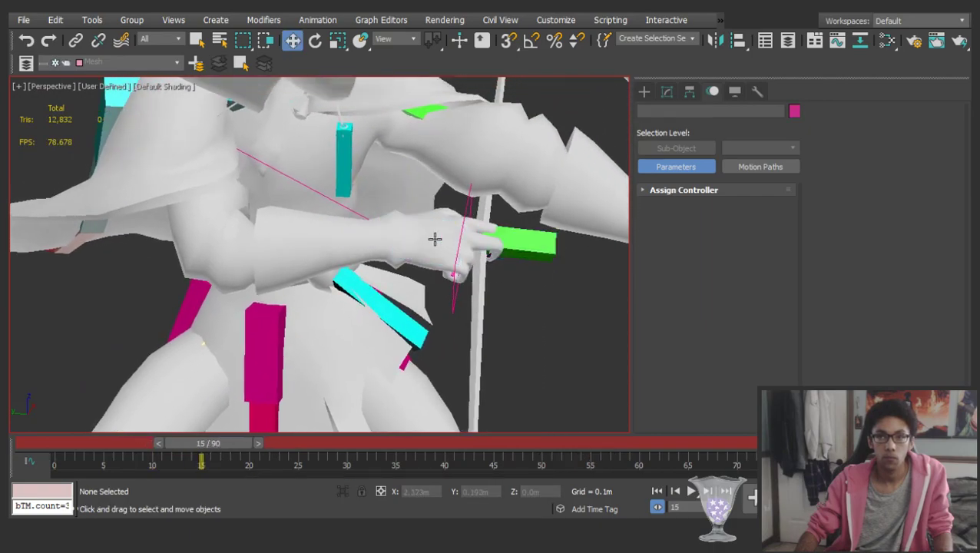
click(462, 236)
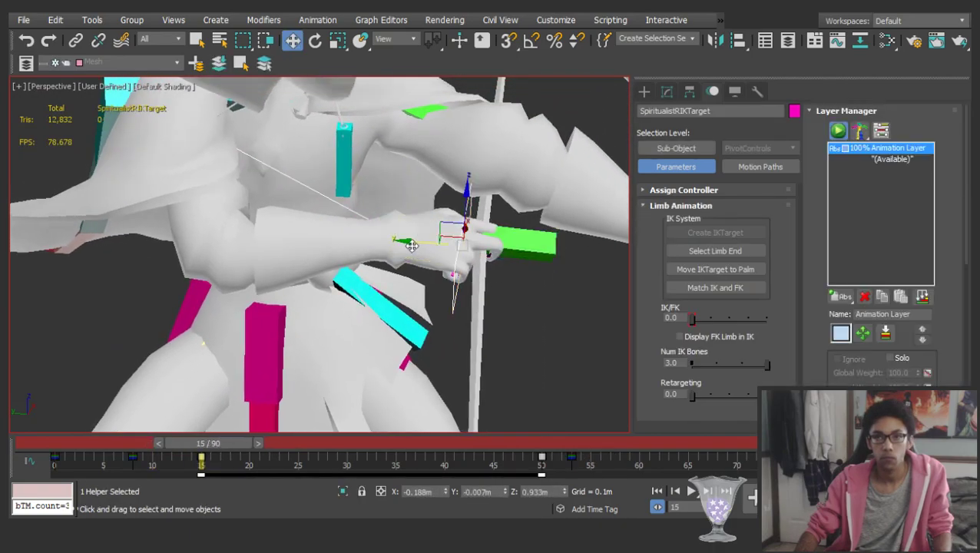
drag(553, 474, 536, 470)
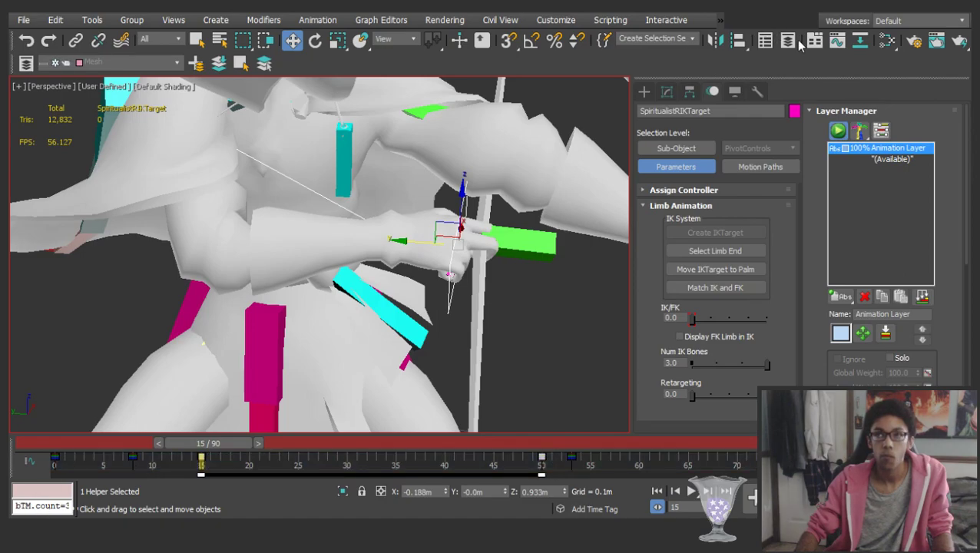
Nudge the right arm's IK target about 0.006 m forward along Y at frame 50 to meet the drawn bowstring
drag(155, 453, 541, 453)
key(w)
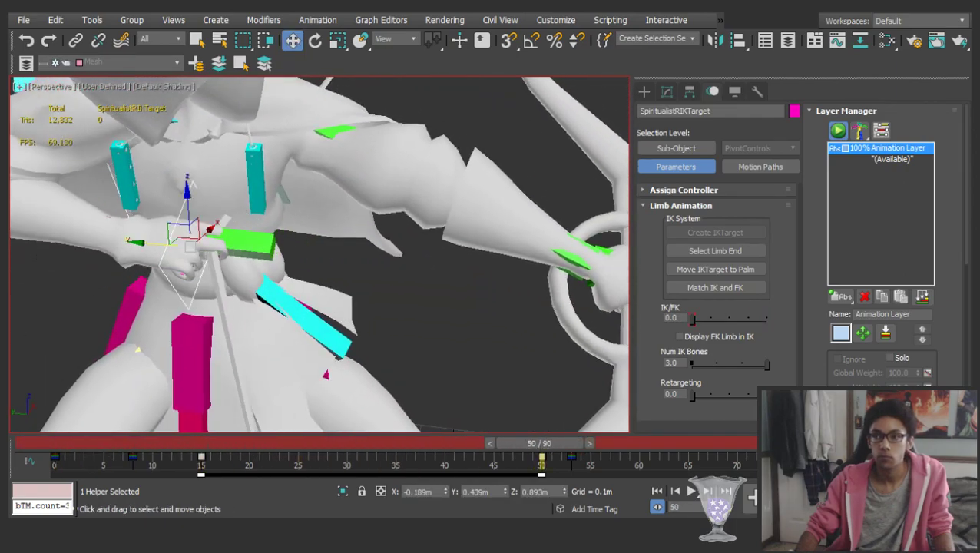
middle_drag(81, 190, 280, 213)
scroll(280, 214, down, 3)
scroll(286, 216, up, 3)
drag(227, 219, 229, 220)
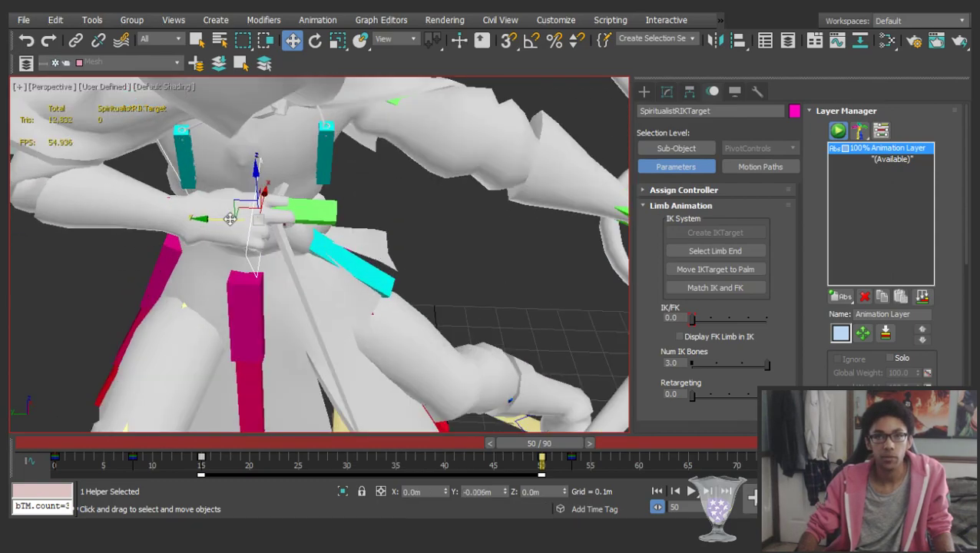
Fine-tune the right arm's IK target at frame 15 to a Y position of about 0.004 m
key(comma)
middle_drag(400, 195, 251, 212)
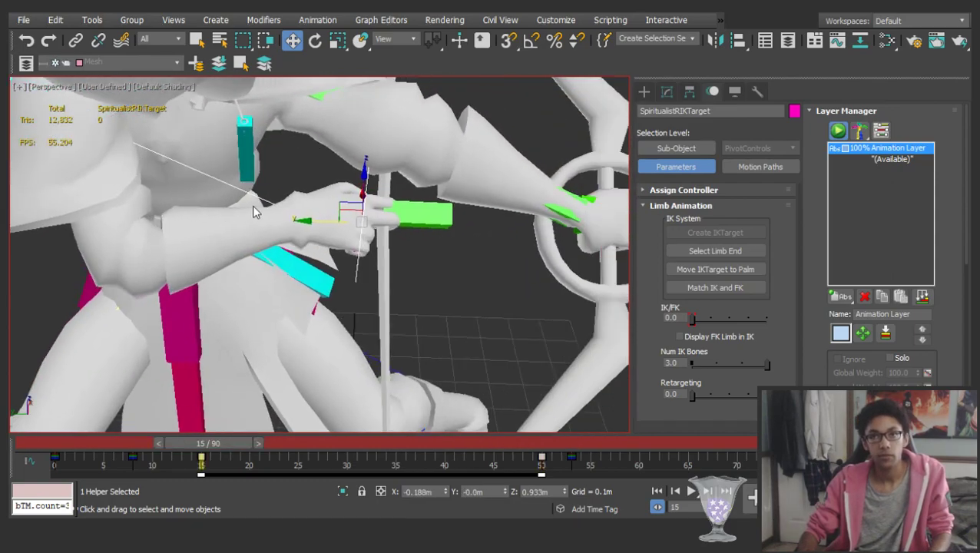
scroll(344, 229, up, 3)
drag(302, 243, 299, 243)
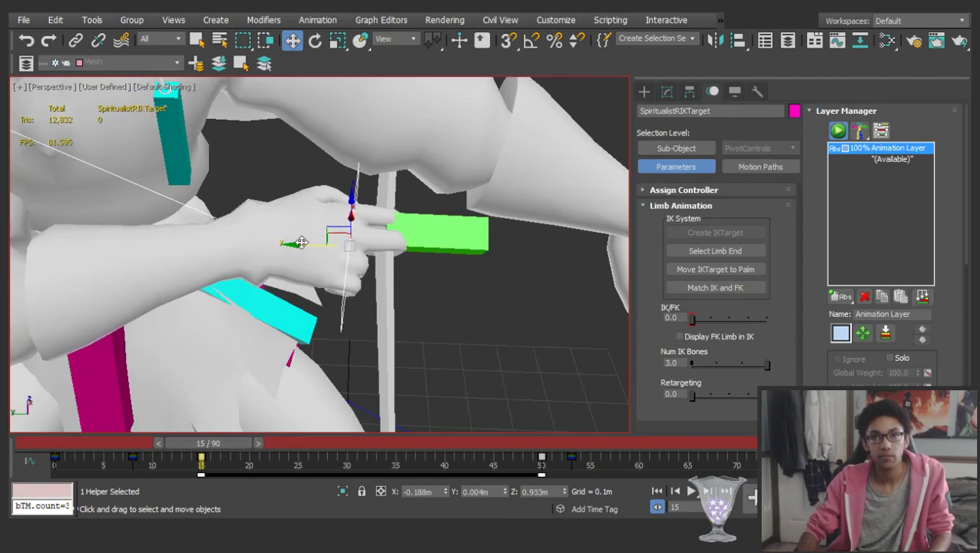
Select the pelvis and raise it at frame 53 to lift the body on release, to about 0.72 m in Z
scroll(299, 245, down, 4)
drag(197, 443, 559, 401)
key(w)
alt+middle_drag(165, 315, 217, 239)
click(157, 301)
scroll(217, 240, down, 4)
scroll(218, 240, up, 2)
drag(185, 240, 192, 218)
drag(549, 443, 578, 441)
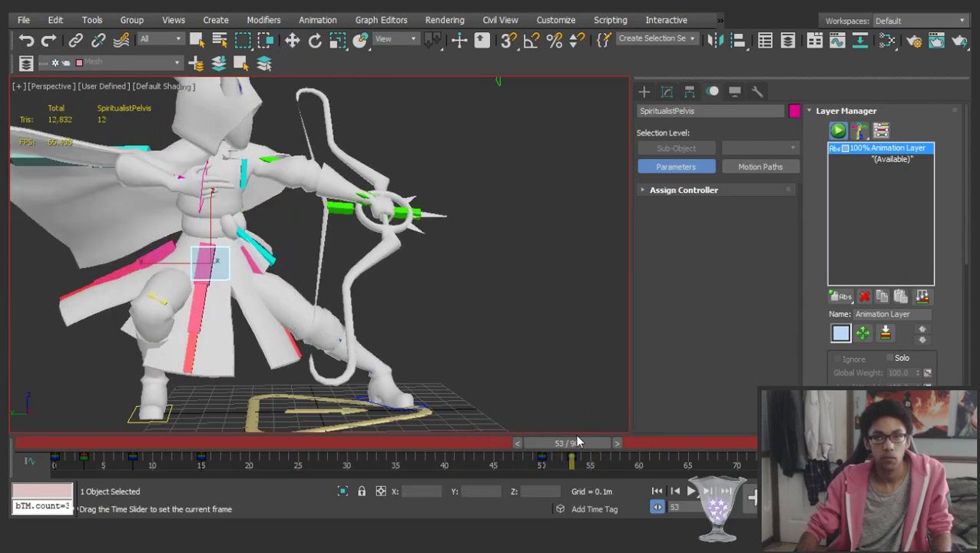
drag(192, 244, 194, 227)
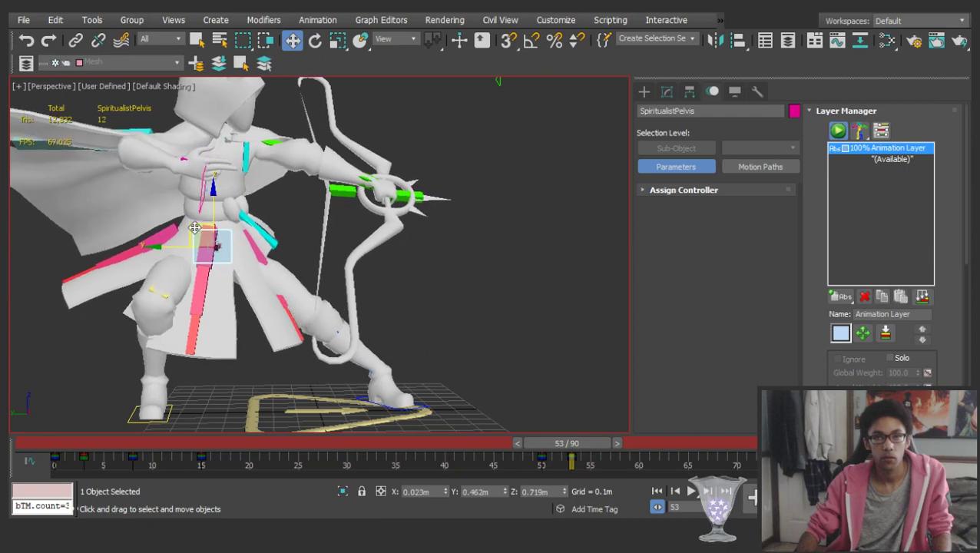
Rotate the front tabard's top bone at frame 53, comparing it with its pose at frame 50
alt+middle_drag(194, 228, 136, 237)
click(171, 256)
key(e)
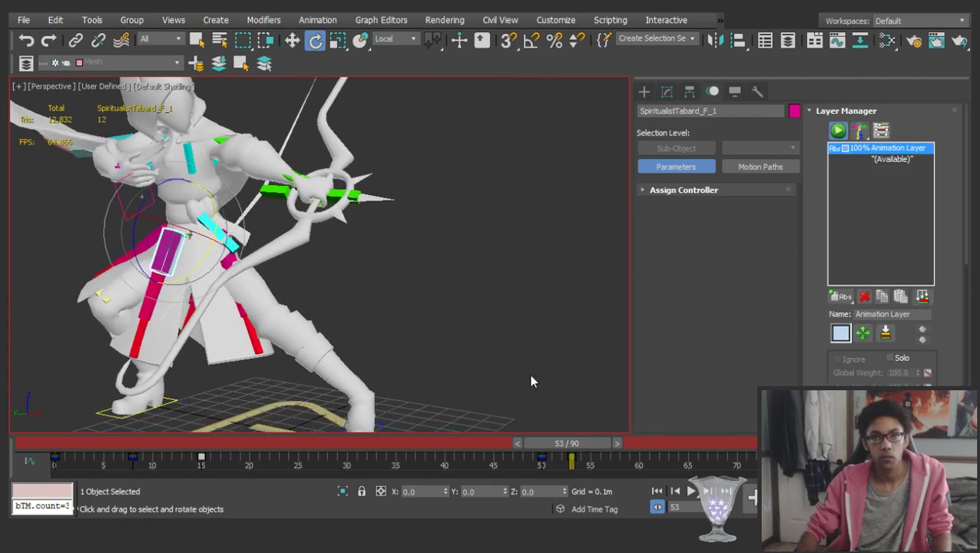
drag(576, 436, 548, 435)
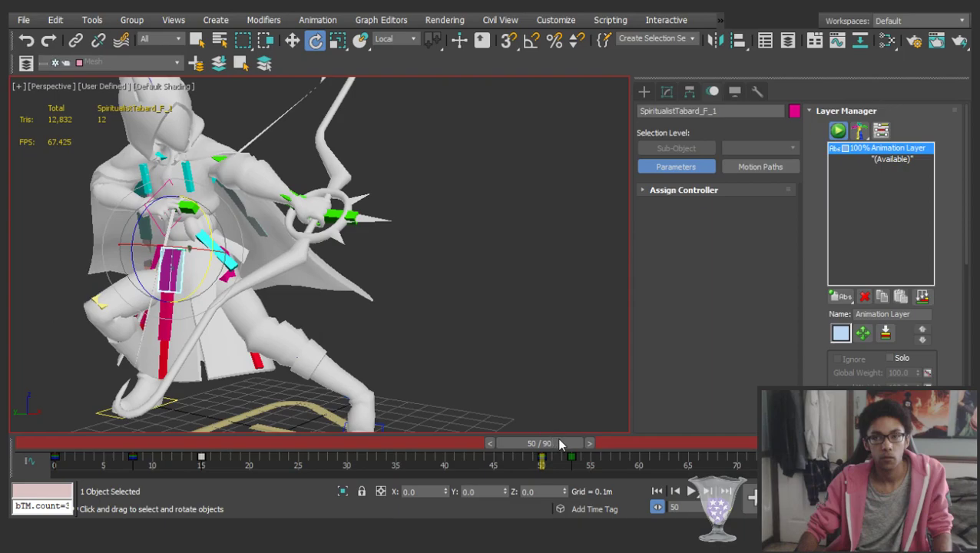
click(594, 442)
scroll(353, 283, up, 5)
middle_drag(205, 286, 331, 278)
drag(323, 213, 287, 187)
Rotate the back tabard's top bone at frame 53 and compare it with the frame 50 pose
alt+middle_drag(287, 187, 359, 241)
alt+middle_drag(417, 262, 409, 327)
click(479, 278)
alt+middle_drag(479, 278, 416, 270)
click(410, 279)
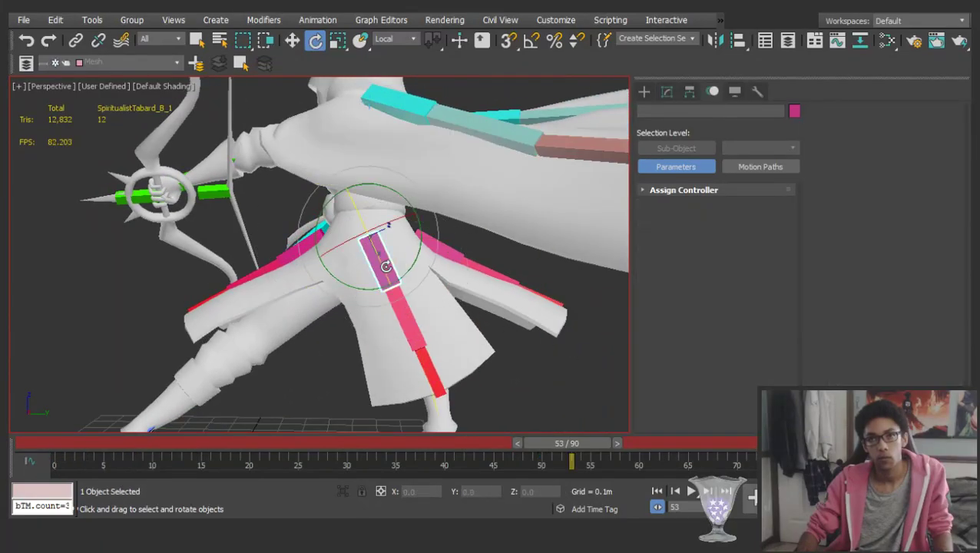
click(386, 265)
drag(571, 442, 549, 444)
alt+middle_drag(315, 284, 523, 295)
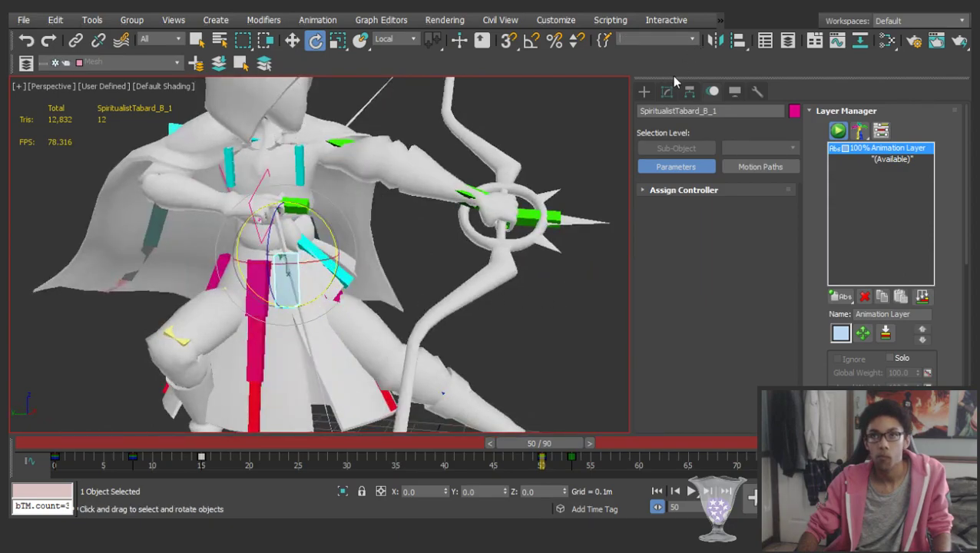
Select all twelve tabard bones and delete their keys at frame 50
click(671, 75)
key(ctrl+Page_Down)
drag(557, 460, 517, 460)
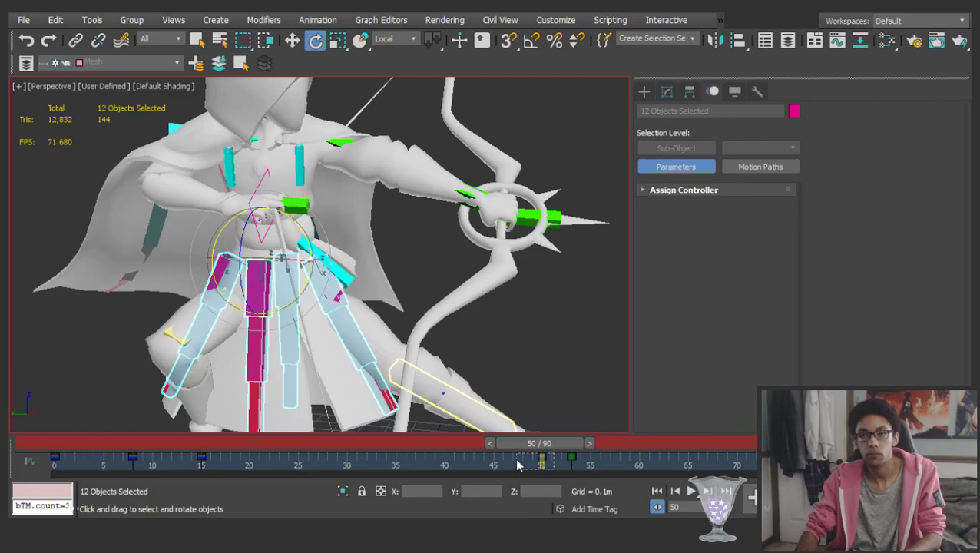
key(Delete)
Try adjusting the front tabard's top bone at frame 50, and undo back to the twelve-bone tabard selection
scroll(399, 307, down, 4)
alt+middle_drag(430, 303, 536, 292)
click(535, 291)
scroll(236, 245, up, 2)
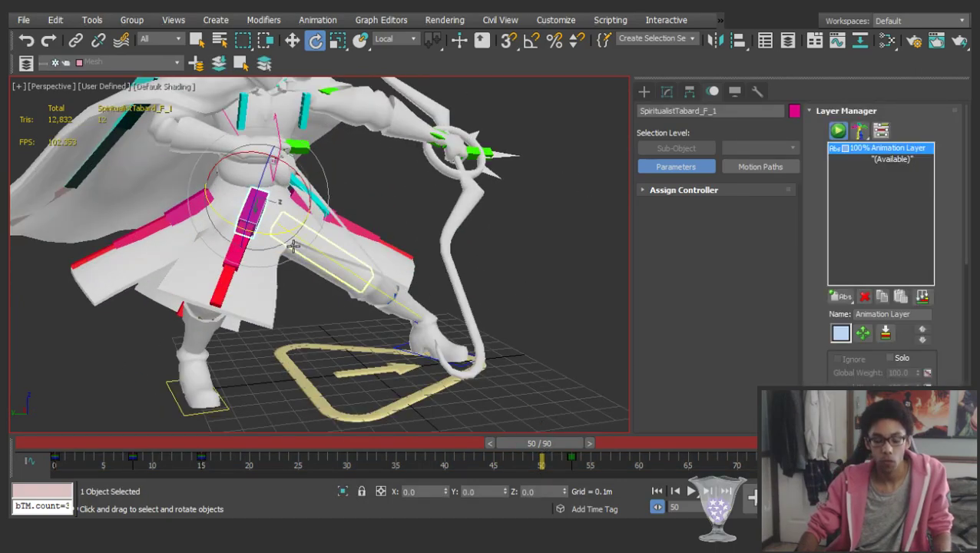
click(597, 123)
middle_drag(323, 215, 319, 238)
key(ctrl+z)
key(ctrl+z)
key(ctrl+z)
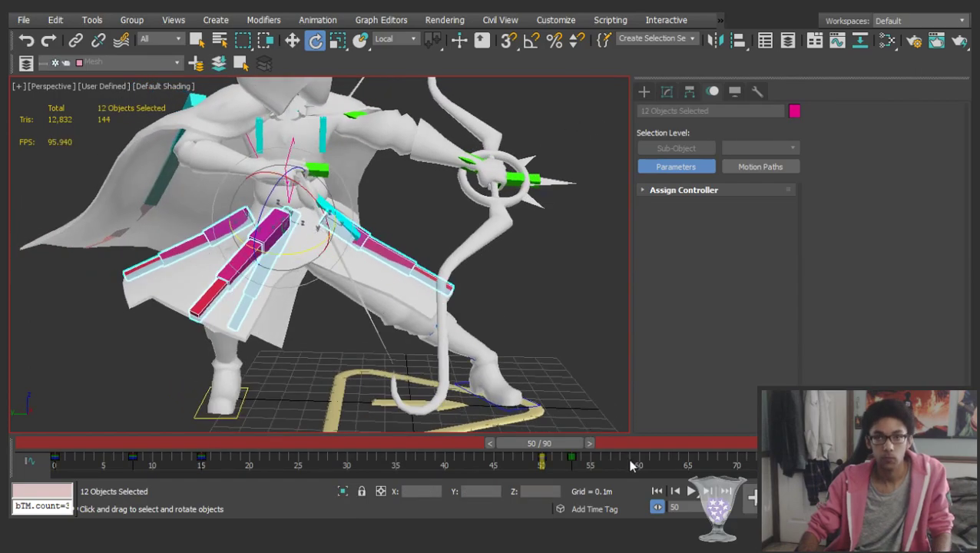
Select the front tabard's top bone at frame 53 for rotation
click(589, 444)
click(589, 443)
click(589, 443)
click(570, 318)
click(282, 212)
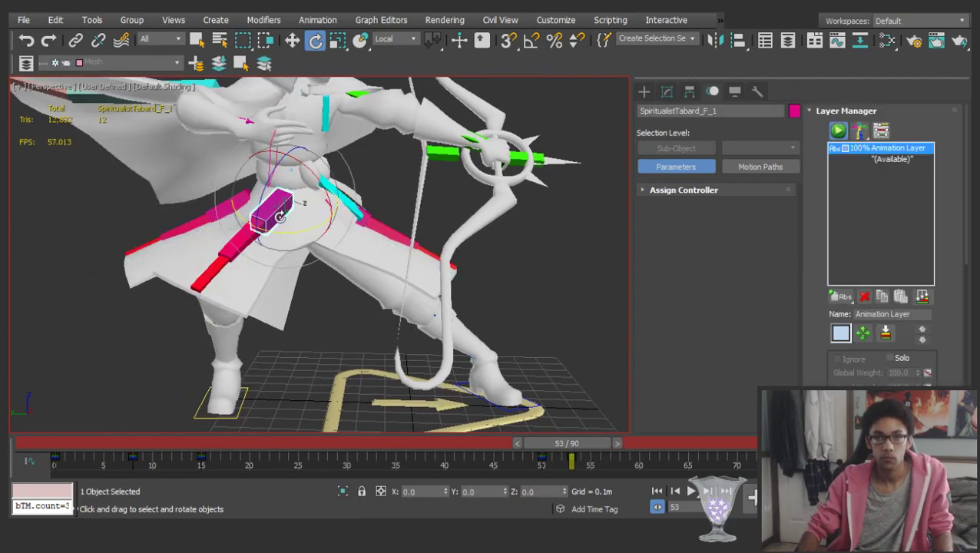
At frame 53, rotate the front upper tabard bone about 25 degrees and swing the left upper tabard bone
drag(288, 228, 252, 230)
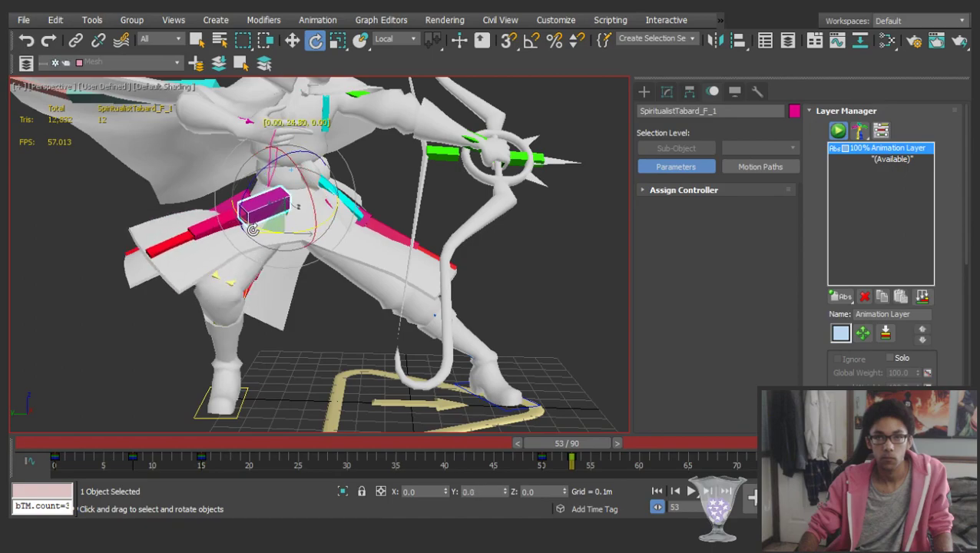
click(377, 211)
alt+middle_drag(377, 212, 267, 229)
scroll(191, 186, up, 2)
click(167, 197)
alt+middle_drag(350, 245, 274, 243)
drag(273, 253, 245, 222)
alt+middle_drag(245, 223, 303, 245)
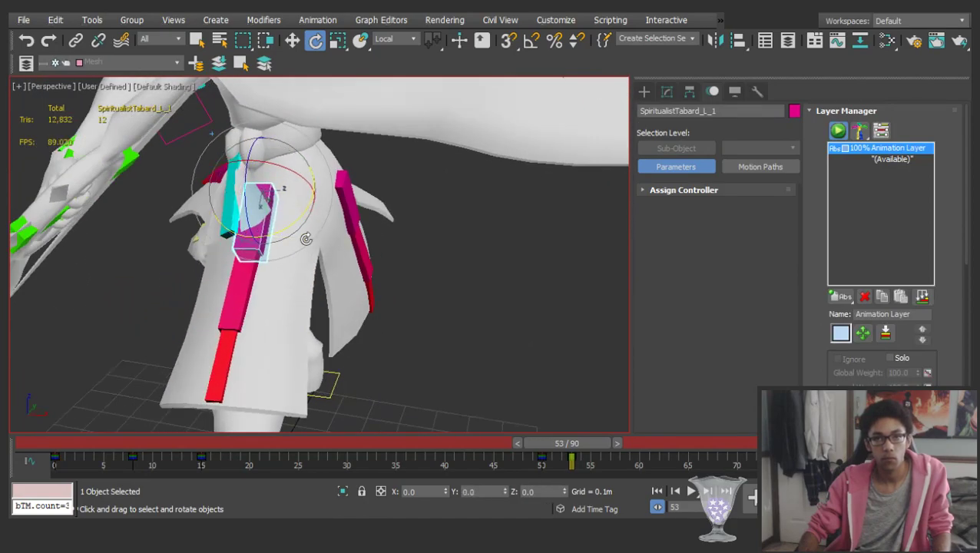
Rotate the back and right upper tabard bones to adjust the skirt at frame 53
click(344, 207)
alt+middle_drag(344, 207, 229, 198)
drag(374, 209, 401, 202)
click(444, 187)
drag(451, 165, 451, 146)
click(542, 286)
Go to the frame 50 key and rotate the back upper tabard bone
click(369, 210)
middle_drag(408, 212, 443, 217)
key(comma)
alt+middle_drag(402, 243, 428, 193)
drag(430, 241, 390, 252)
alt+middle_drag(427, 249, 316, 267)
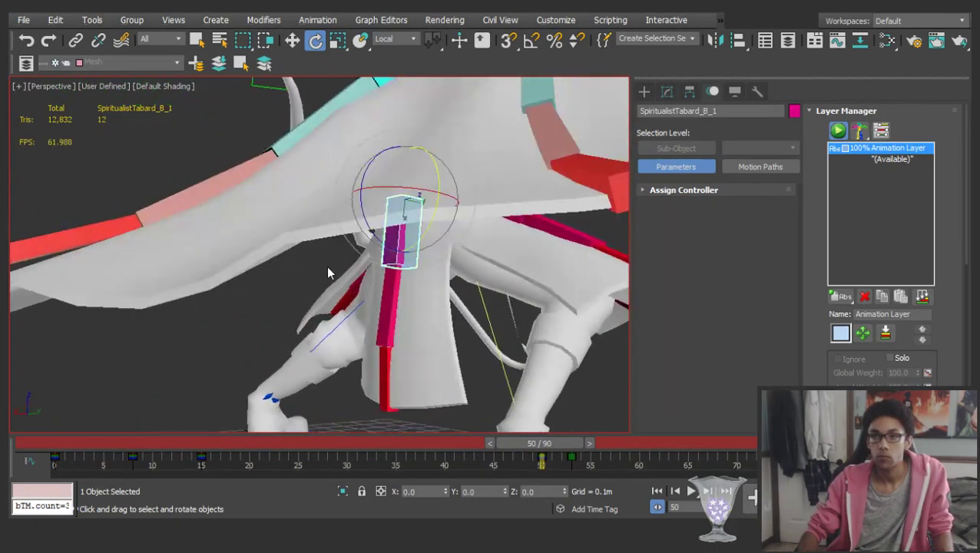
Rotate the right upper tabard bone at frame 50
click(477, 312)
alt+middle_drag(477, 312, 419, 304)
click(504, 212)
alt+middle_drag(504, 212, 333, 250)
middle_drag(568, 223, 401, 230)
drag(440, 232, 438, 206)
Rotate the front upper tabard bone slightly at frame 50 and scrub back to frame 27 to check it
alt+middle_drag(434, 223, 496, 343)
click(521, 365)
click(452, 281)
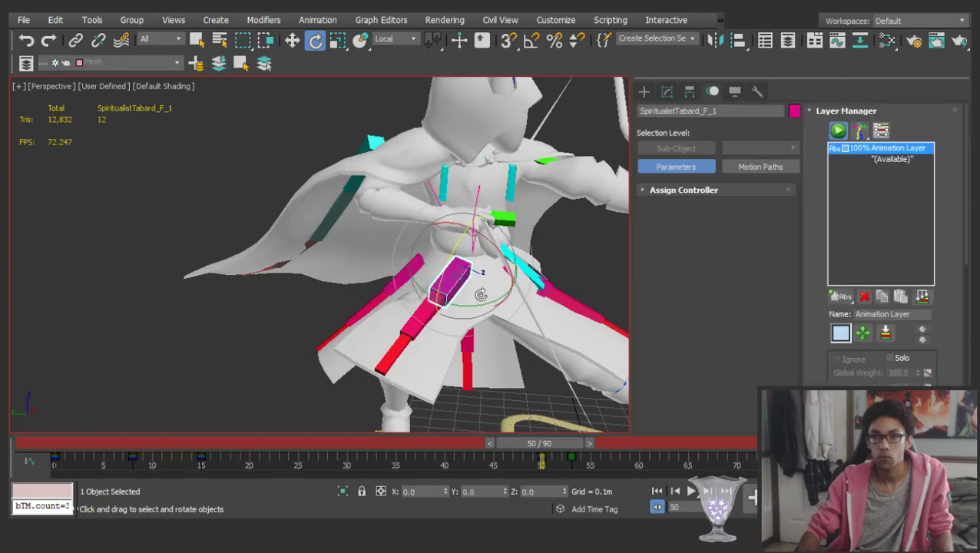
drag(487, 308, 496, 307)
scroll(492, 305, down, 4)
drag(521, 443, 315, 388)
key(e)
scroll(526, 298, up, 5)
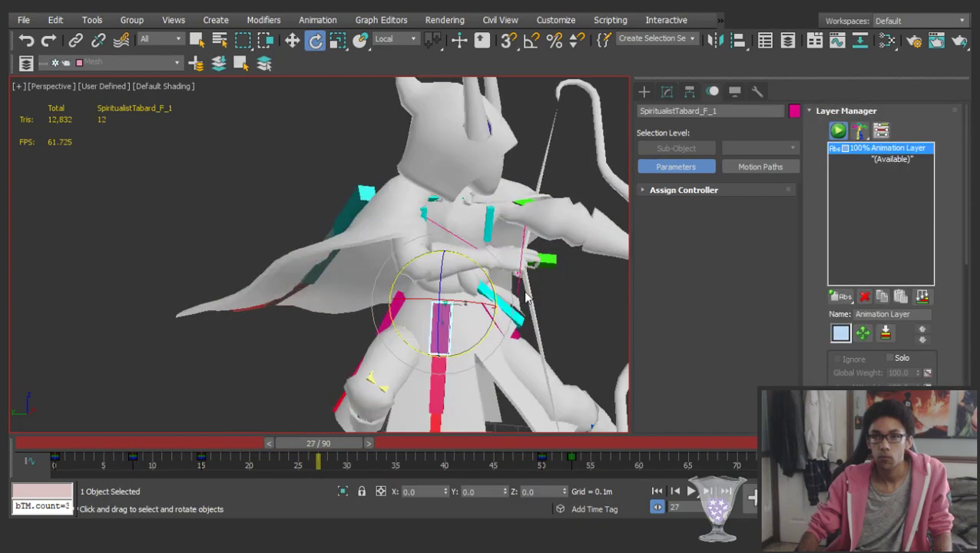
Copy the frame 50 keys of all four upper tabard bones to frame 15, and bring the frame 15 keys to frame 8
click(653, 75)
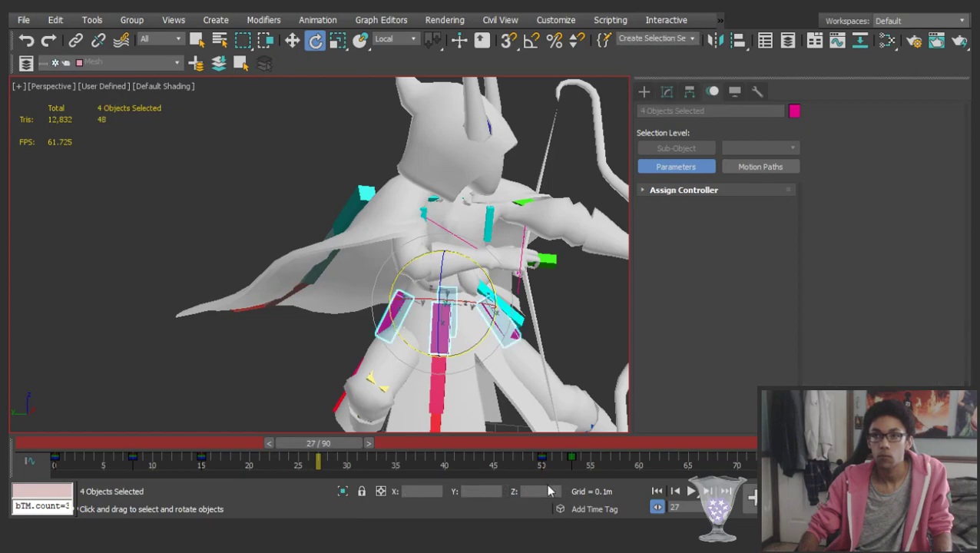
click(543, 462)
shift+drag(542, 462, 203, 464)
drag(318, 443, 144, 443)
key(e)
drag(201, 462, 133, 464)
Deselect the tabard bones and play back the animation to review the motion up close
drag(202, 436, 69, 440)
click(178, 278)
scroll(227, 236, down, 5)
key(/)
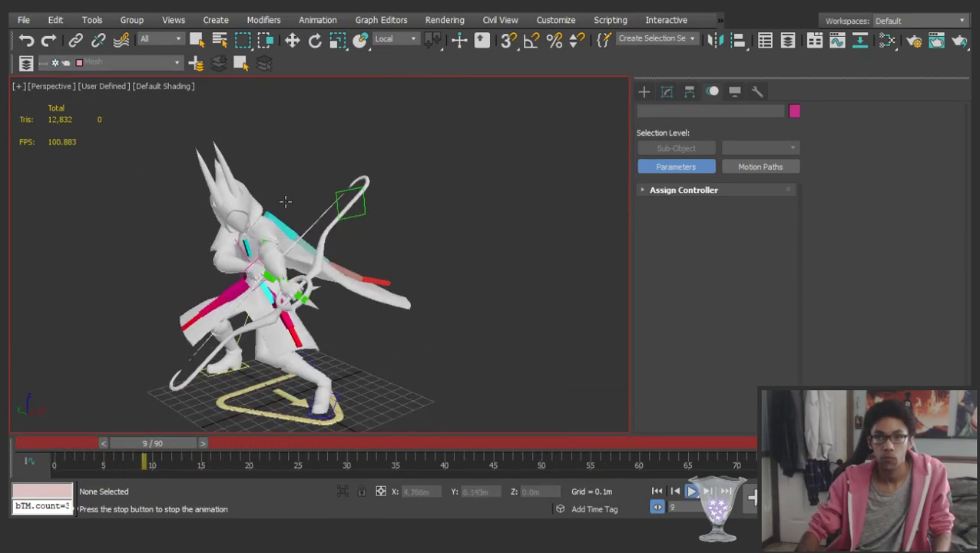
scroll(244, 277, up, 5)
key(/)
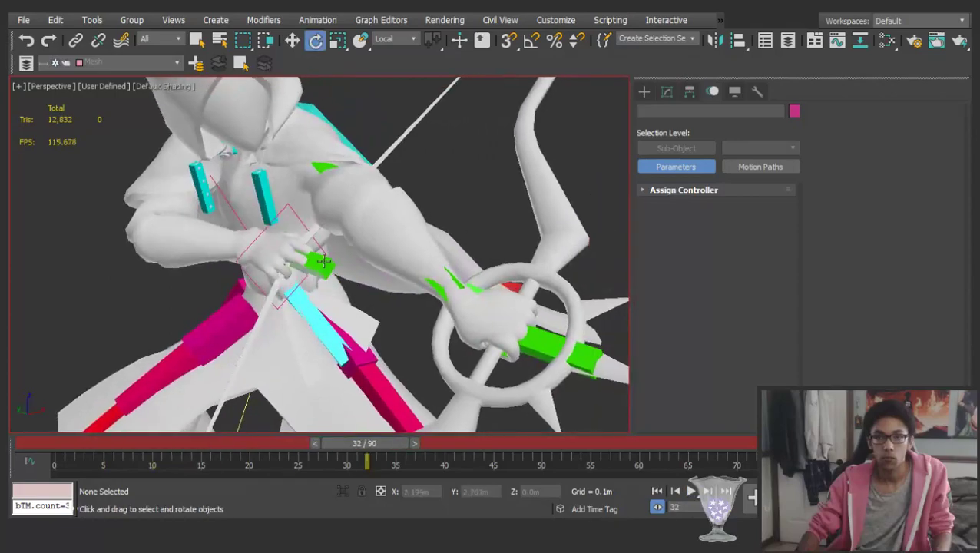
Select the right hand, its IK target and the weapon's back bone, and compare their alignment at frames 30 and 15
click(317, 265)
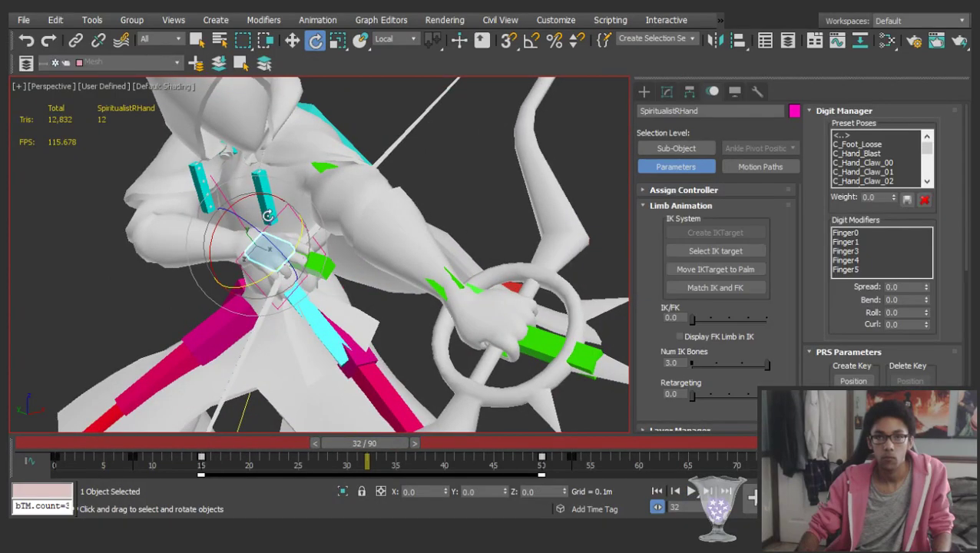
ctrl+click(268, 216)
key(w)
alt+middle_drag(314, 261, 347, 267)
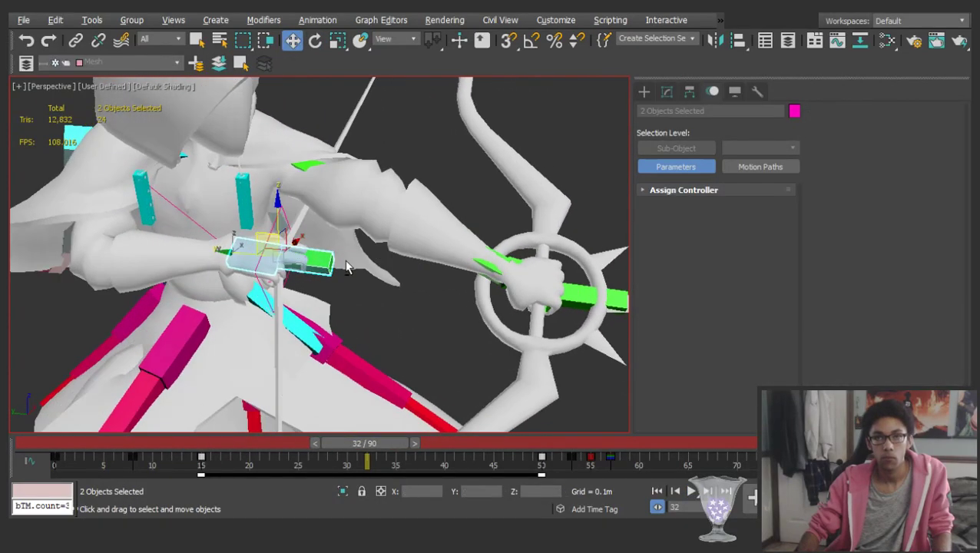
mouse_move(364, 443)
mouse_down()
mouse_move(387, 446)
mouse_move(248, 440)
mouse_move(372, 442)
mouse_move(349, 443)
mouse_up()
alt+middle_drag(339, 284, 347, 276)
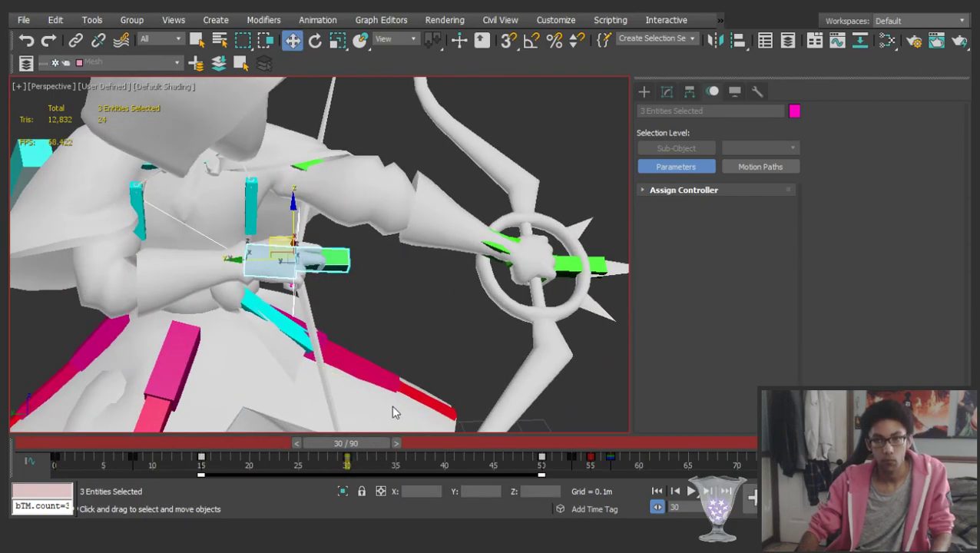
click(345, 459)
drag(344, 459, 217, 453)
key(w)
Move the weapon's back bone to the right hand's fingers at frame 15, undoing the extra vertical adjustment
click(444, 315)
scroll(339, 255, up, 4)
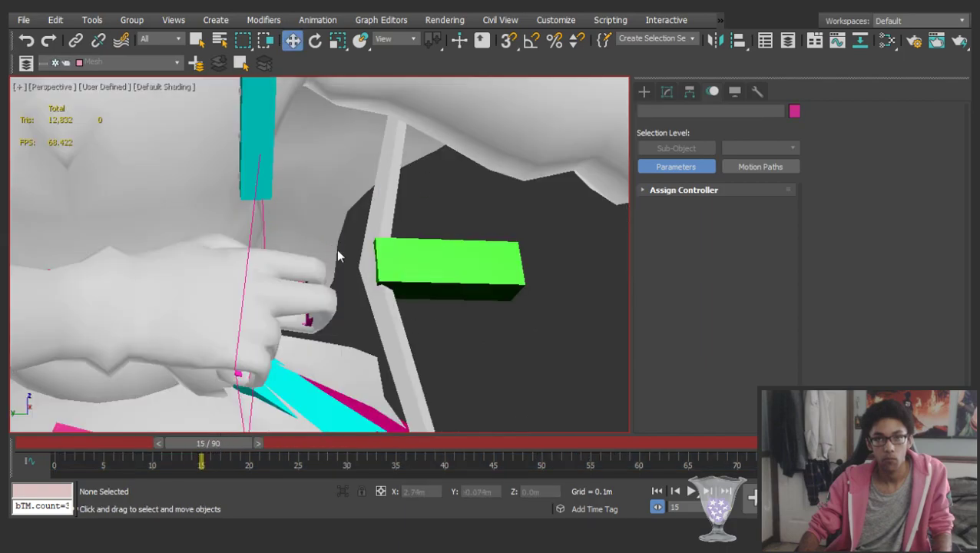
click(390, 252)
scroll(358, 264, down, 3)
drag(357, 264, 295, 267)
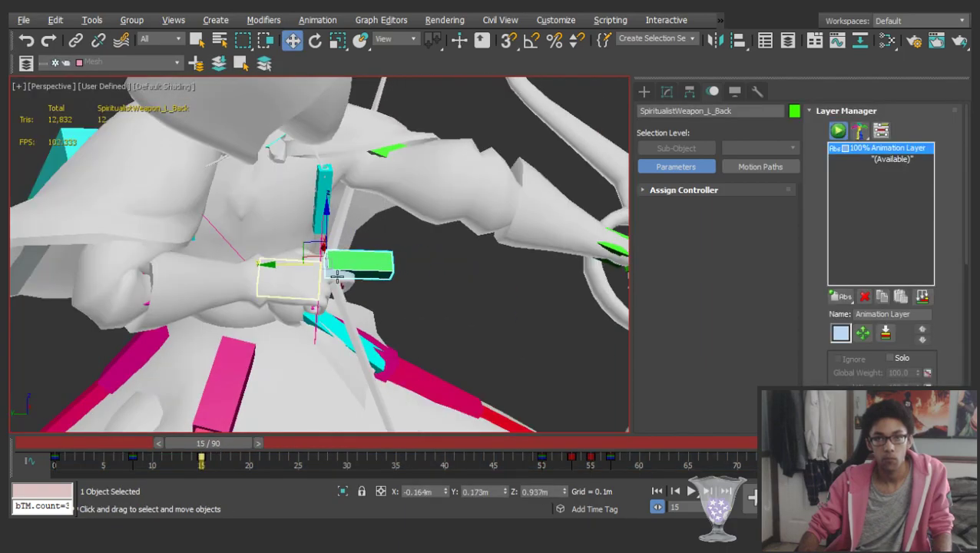
alt+middle_drag(295, 267, 321, 214)
scroll(332, 289, up, 4)
alt+middle_drag(333, 289, 350, 221)
drag(323, 217, 324, 233)
key(ctrl+z)
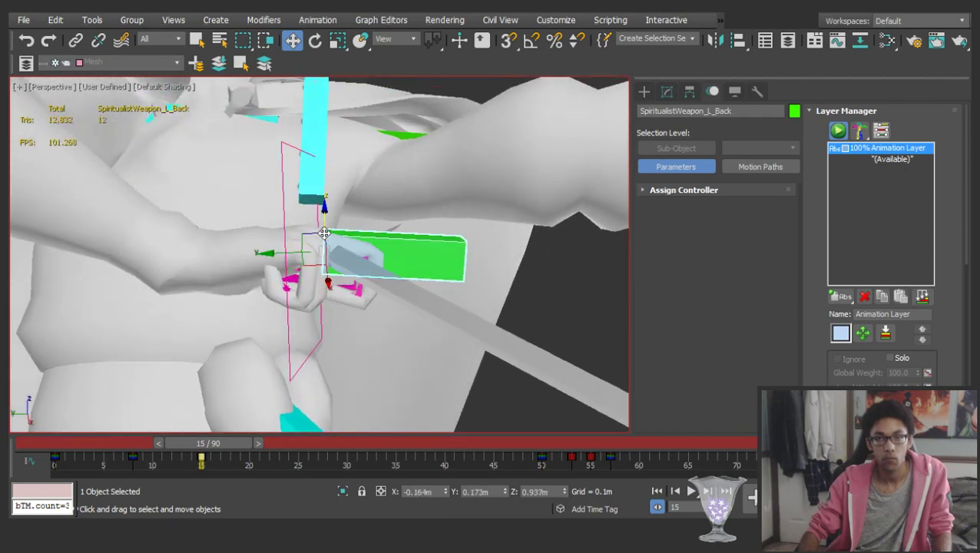
Rotate the right upper arm at frame 15 to refine the bow-drawing arm's pose
click(223, 256)
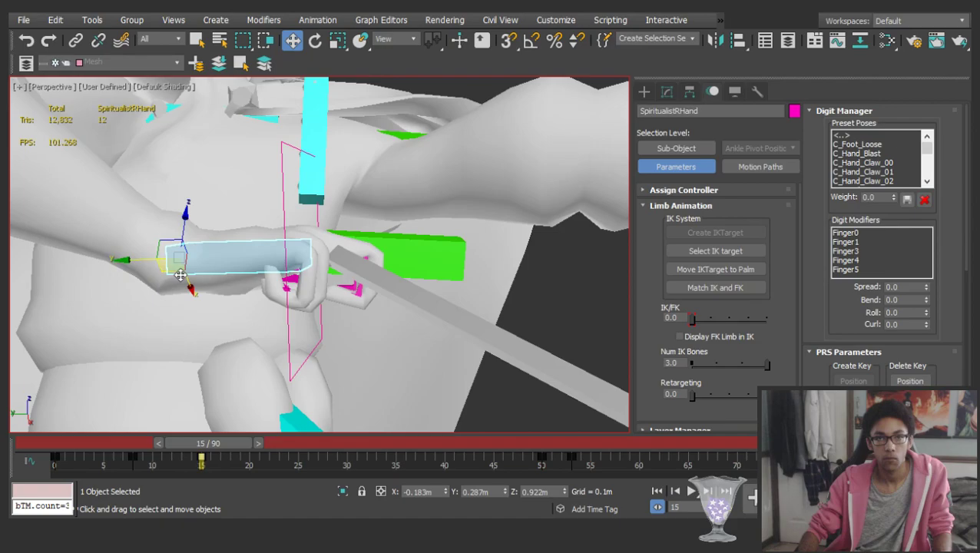
scroll(398, 42, down, 4)
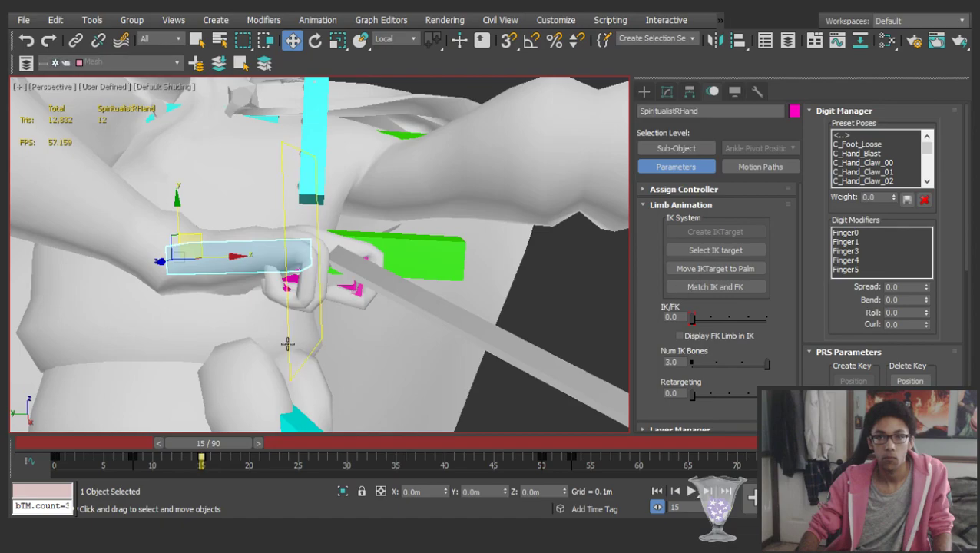
click(287, 294)
alt+middle_drag(285, 241, 257, 218)
click(198, 189)
alt+middle_drag(198, 189, 240, 155)
key(e)
drag(222, 180, 184, 181)
click(160, 230)
alt+middle_drag(193, 251, 150, 180)
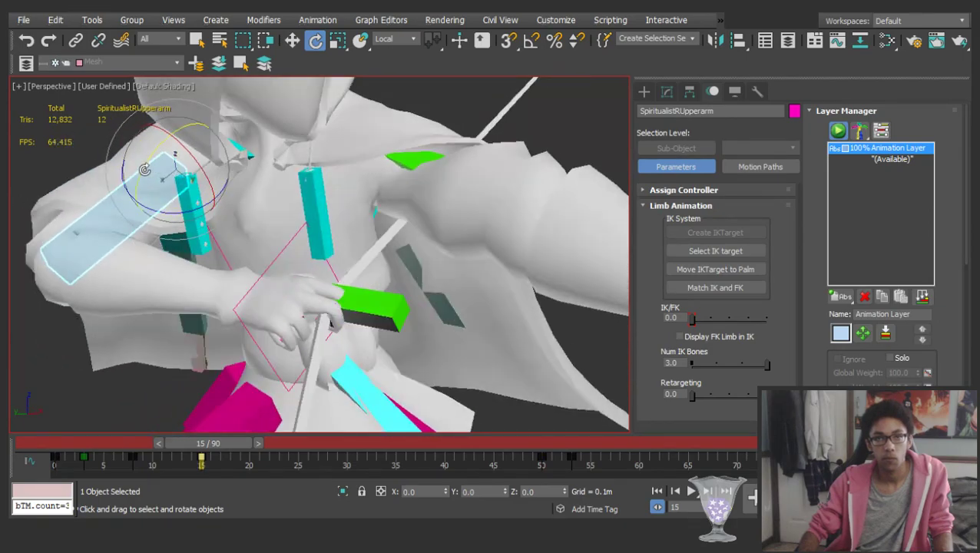
Select the frame 15 and frame 50 keys of the right IK target and the weapon's back bone
scroll(205, 355, down, 5)
drag(218, 445, 555, 417)
alt+middle_drag(278, 322, 346, 330)
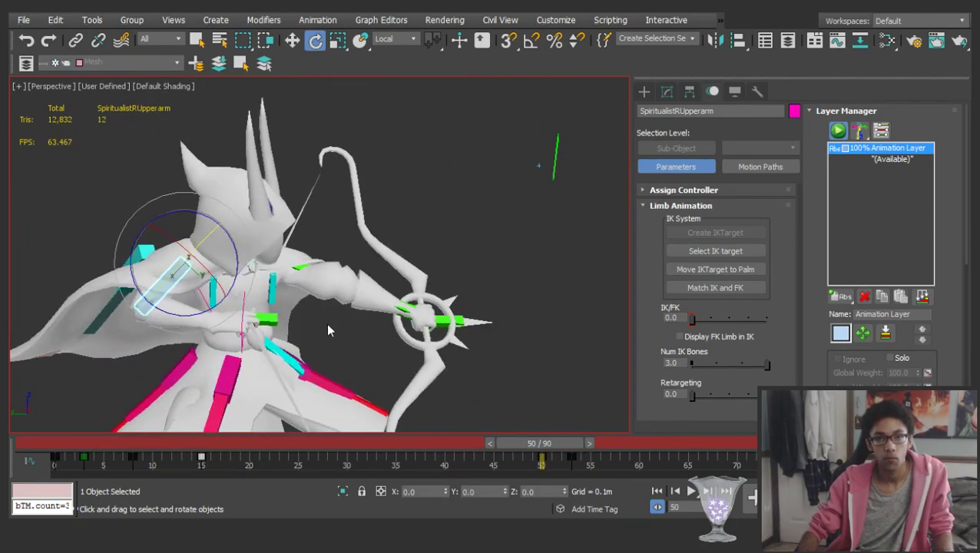
scroll(338, 332, up, 5)
key(w)
click(286, 313)
ctrl+click(315, 323)
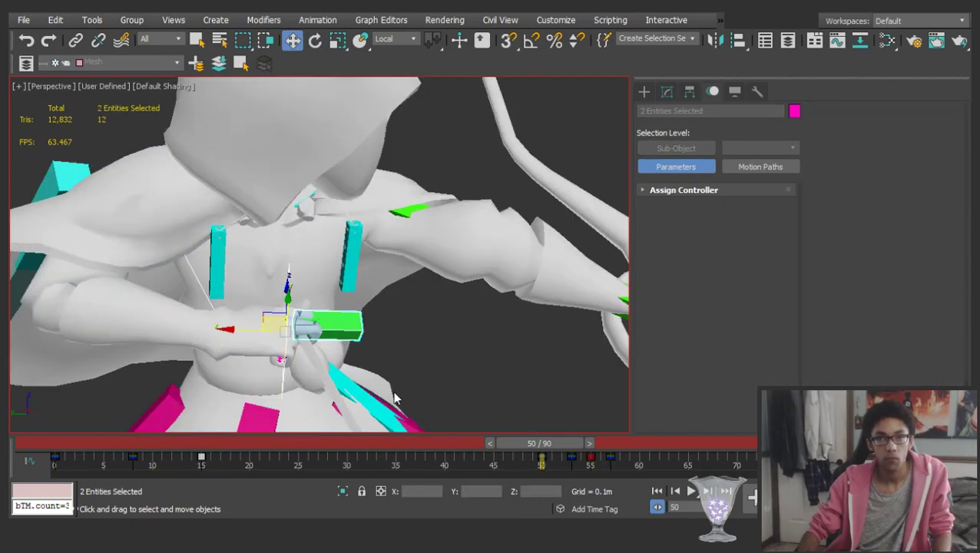
drag(562, 462, 183, 453)
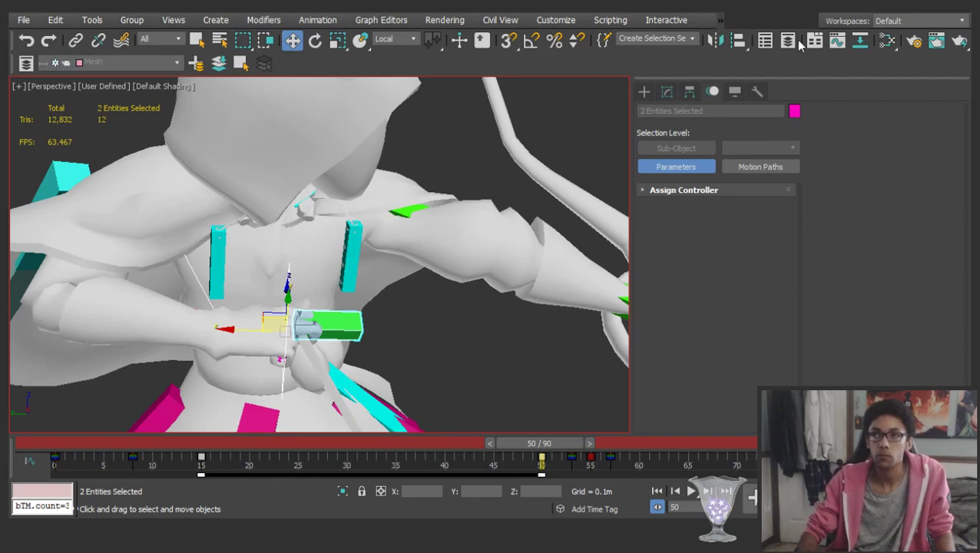
Examine how the right hand lines up with the weapon's back bone at frames 30 and 15
scroll(321, 216, down, 5)
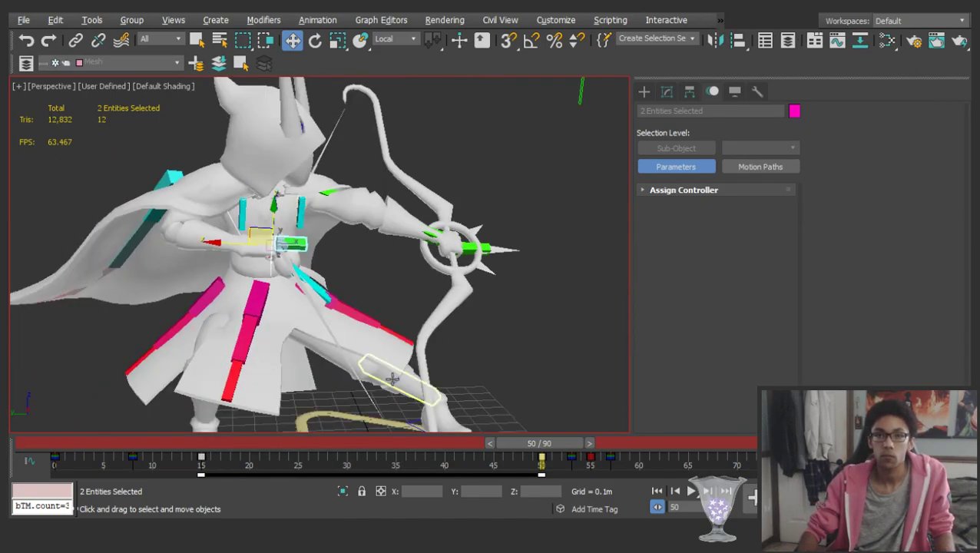
drag(520, 444, 346, 443)
scroll(328, 208, up, 5)
middle_drag(331, 212, 365, 251)
scroll(342, 231, down, 3)
scroll(339, 229, up, 4)
scroll(338, 210, down, 3)
click(472, 201)
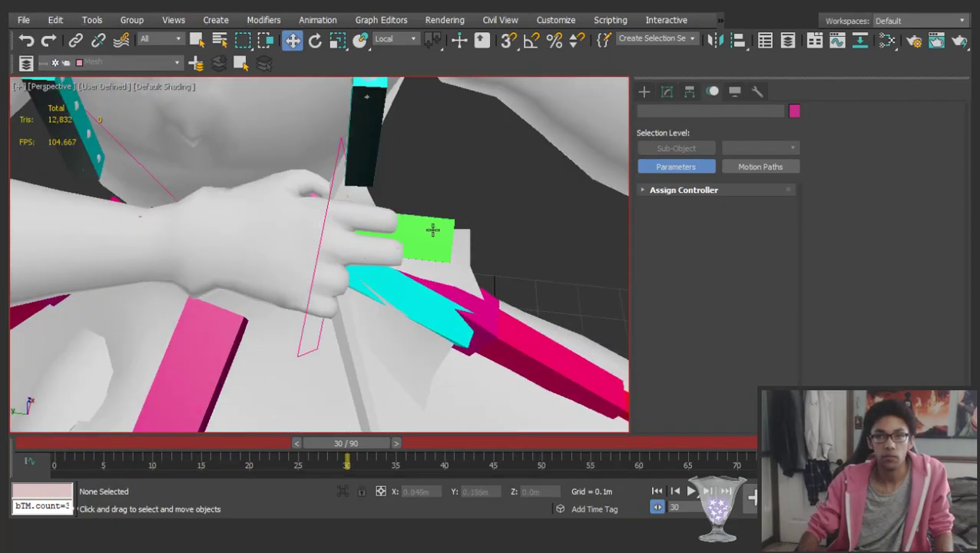
click(435, 229)
scroll(388, 218, down, 3)
drag(346, 444, 219, 443)
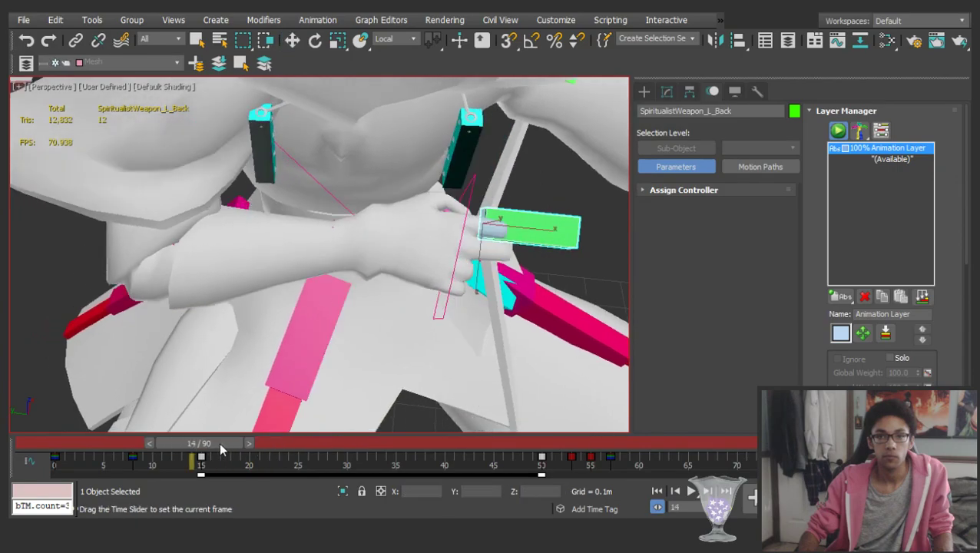
key(w)
click(244, 465)
alt+middle_drag(514, 257, 484, 234)
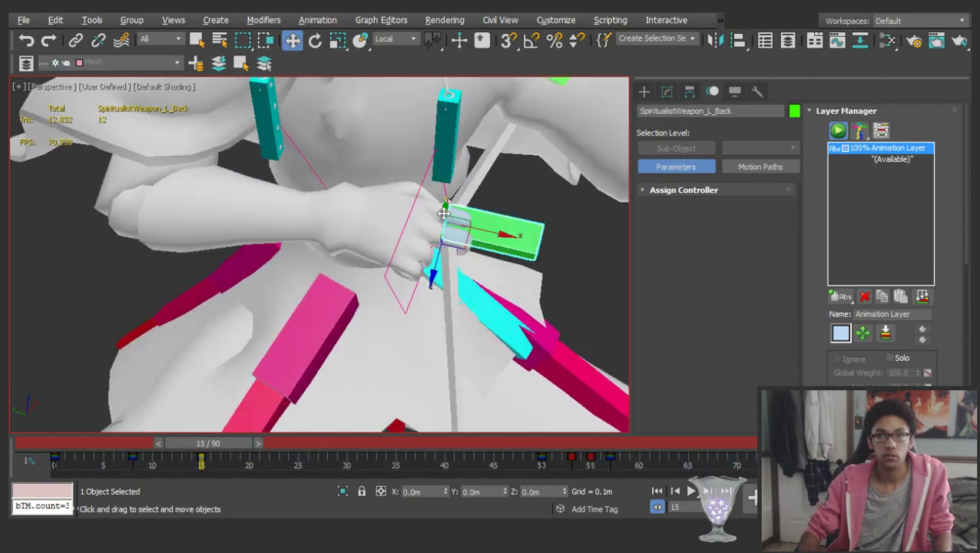
Assign a Link Constraint controller to the Animation Layer transform of the right hand's IK target
click(427, 181)
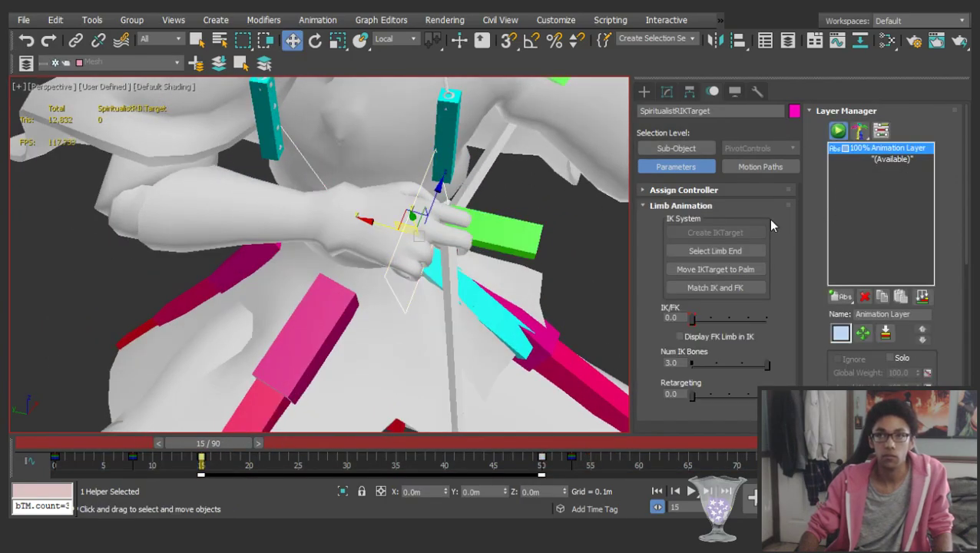
click(684, 190)
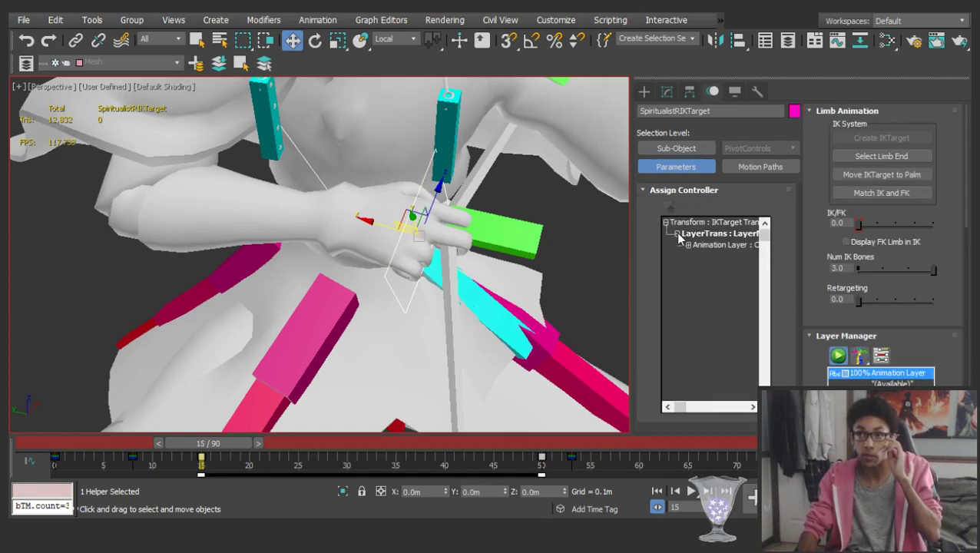
click(688, 244)
click(699, 244)
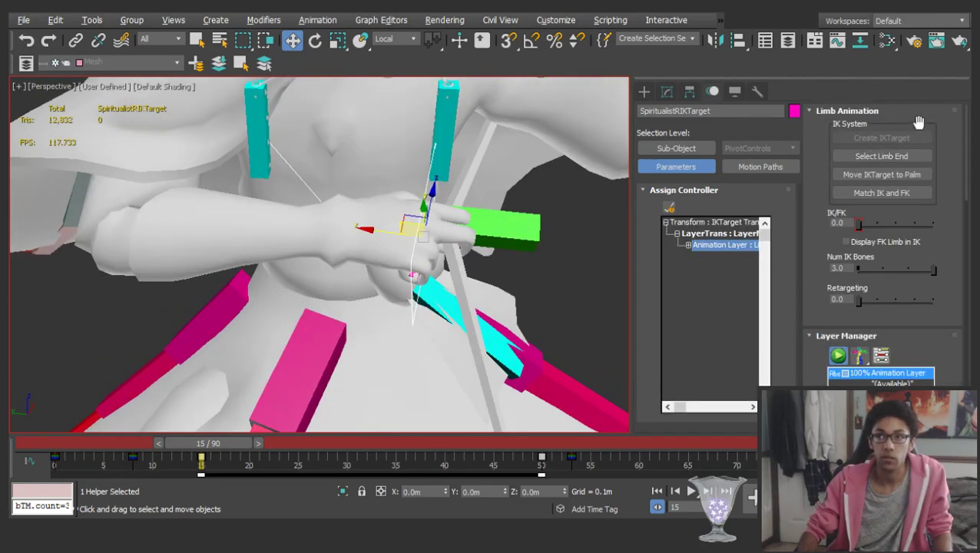
Link the right hand's IK target to the weapon's back bone starting at frame 15
click(900, 112)
click(891, 113)
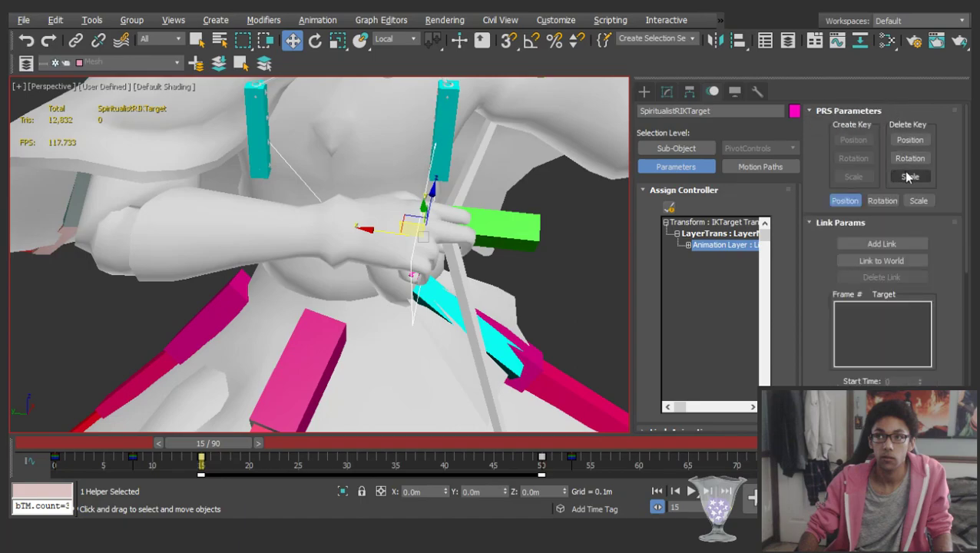
click(914, 244)
click(492, 228)
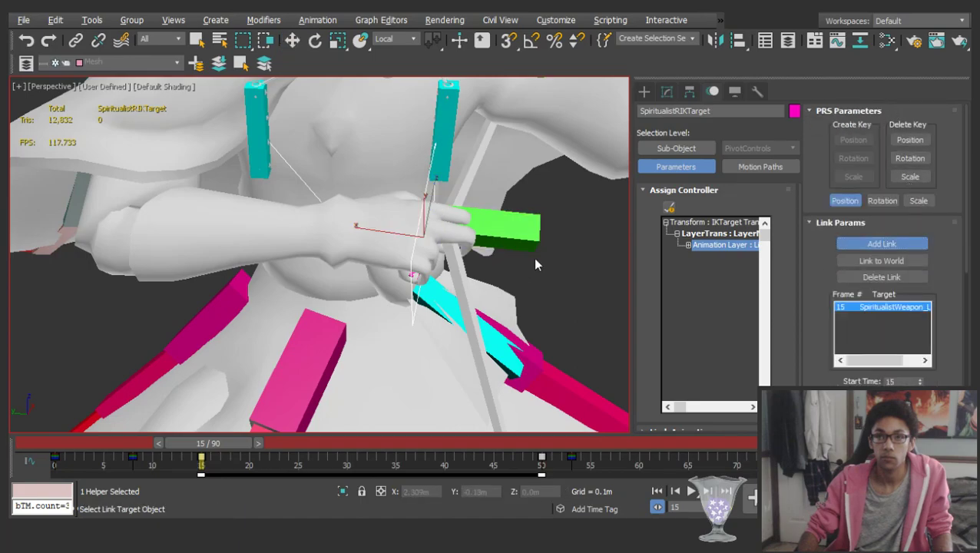
right_click(533, 258)
Go to frame 8 and select the right hand's IK target
drag(208, 444, 141, 444)
middle_drag(298, 295, 441, 221)
scroll(66, 252, down, 4)
scroll(215, 229, up, 3)
click(142, 226)
alt+middle_drag(243, 329, 251, 302)
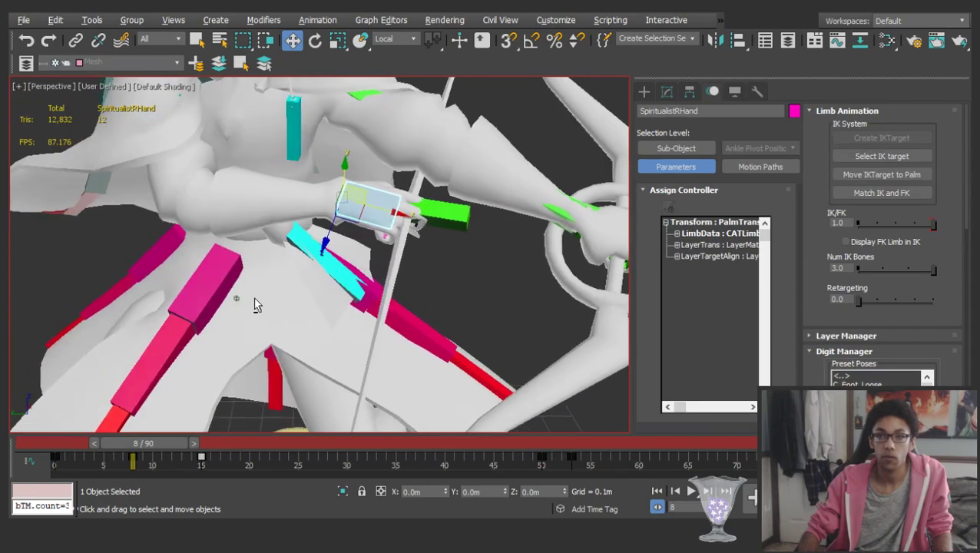
alt+middle_drag(401, 216, 369, 284)
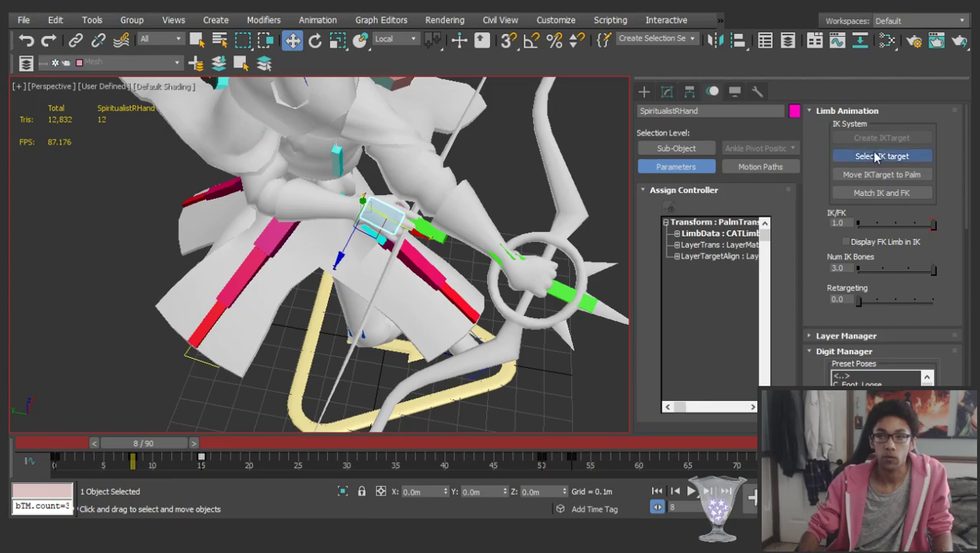
click(876, 157)
key(shift+z)
middle_drag(613, 200, 594, 271)
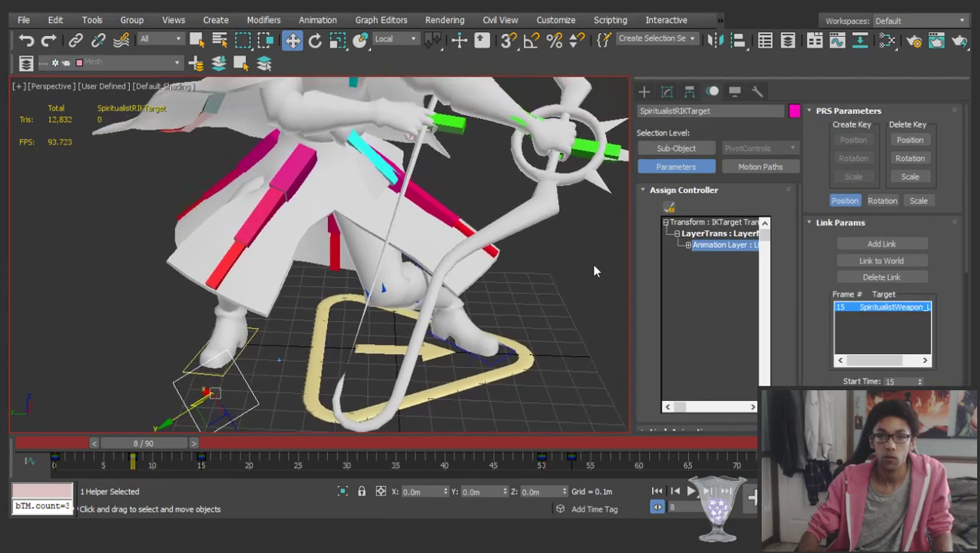
Move the IK target to the right palm at frame 8, match IK and FK, and check the result at frame 15
scroll(774, 298, down, 2)
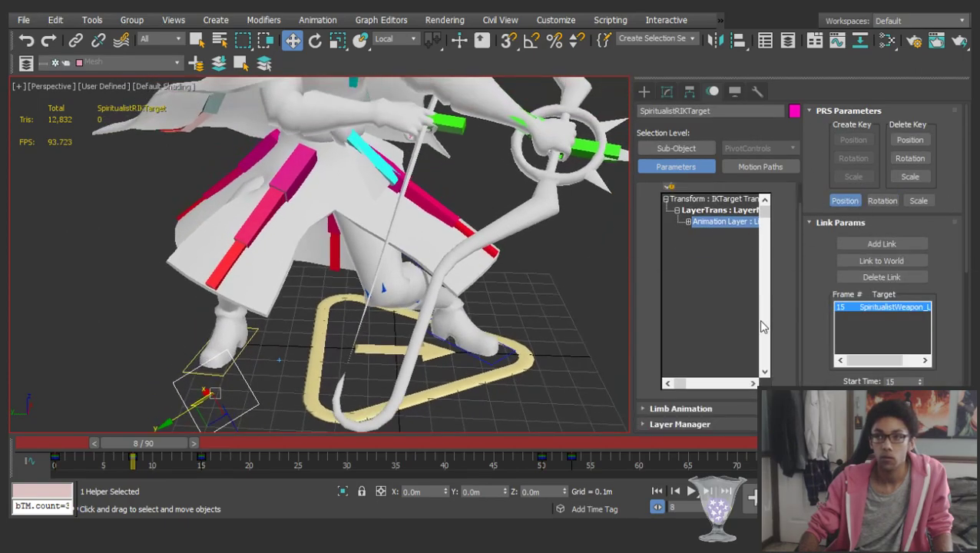
click(707, 409)
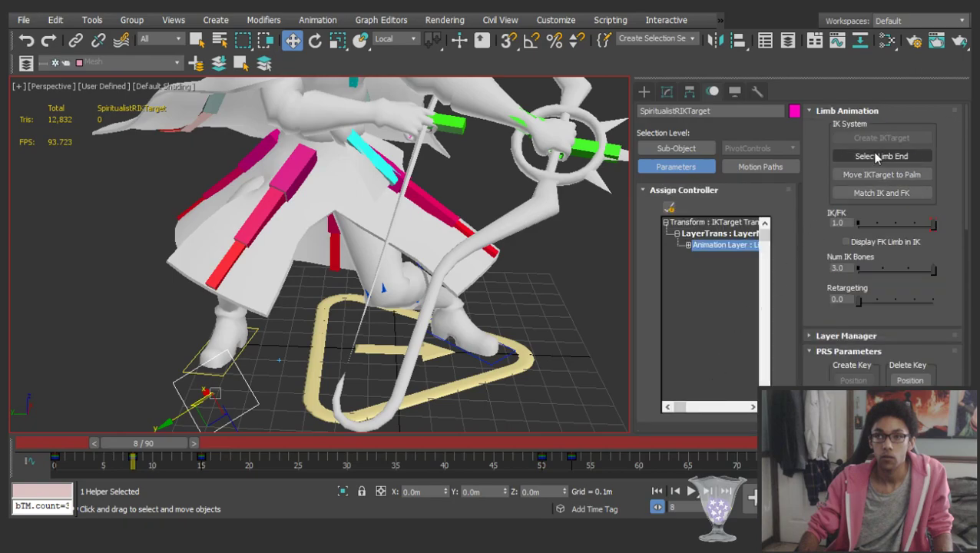
click(872, 176)
click(879, 193)
middle_drag(438, 207, 438, 323)
mouse_move(152, 445)
mouse_down()
mouse_move(77, 447)
mouse_move(221, 454)
mouse_up()
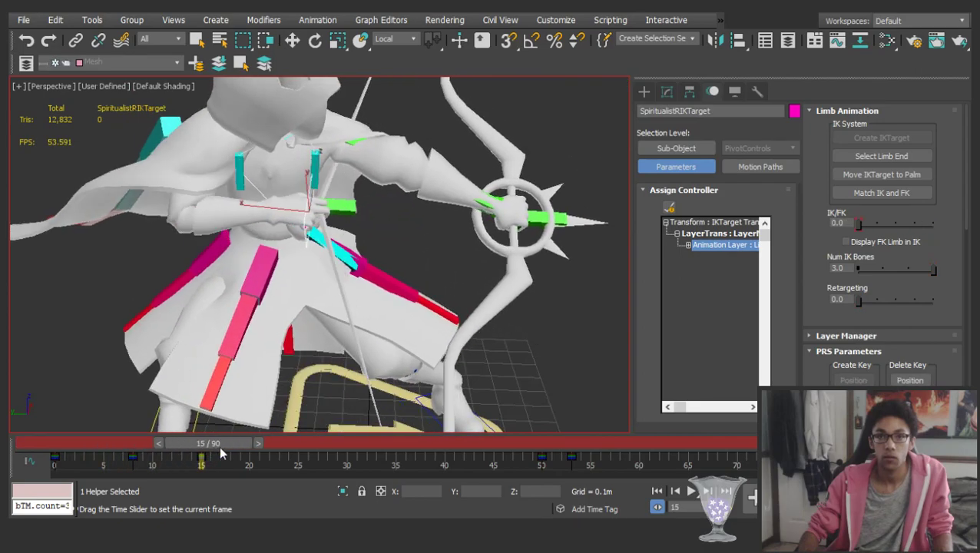
Try moving the weapon's back bone at frame 15, and undo the move
key(w)
click(345, 209)
scroll(346, 210, up, 3)
mouse_move(335, 212)
mouse_down()
mouse_move(392, 214)
mouse_move(317, 218)
mouse_up()
key(ctrl+z)
Go to frame 50 and select the right hand's IK target
drag(225, 444, 552, 382)
middle_drag(296, 294, 374, 283)
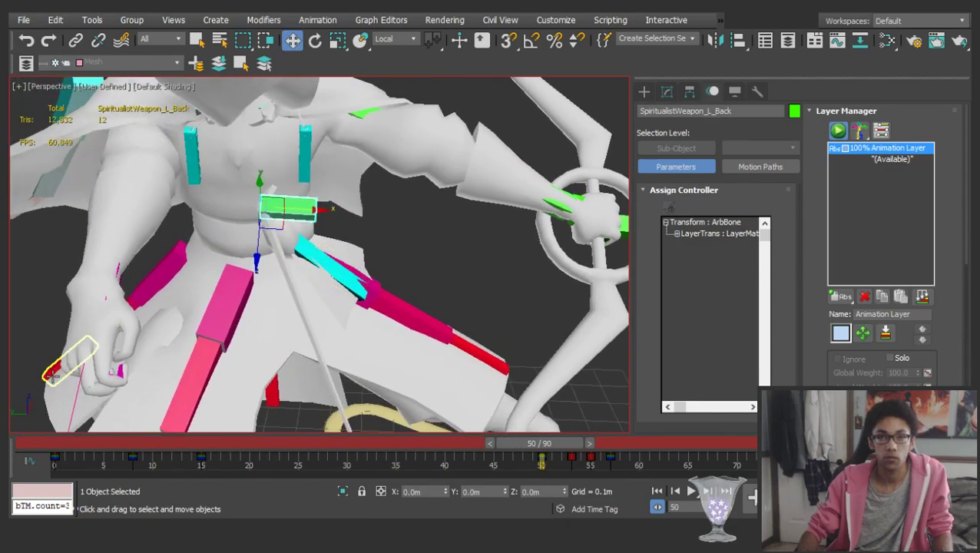
click(98, 321)
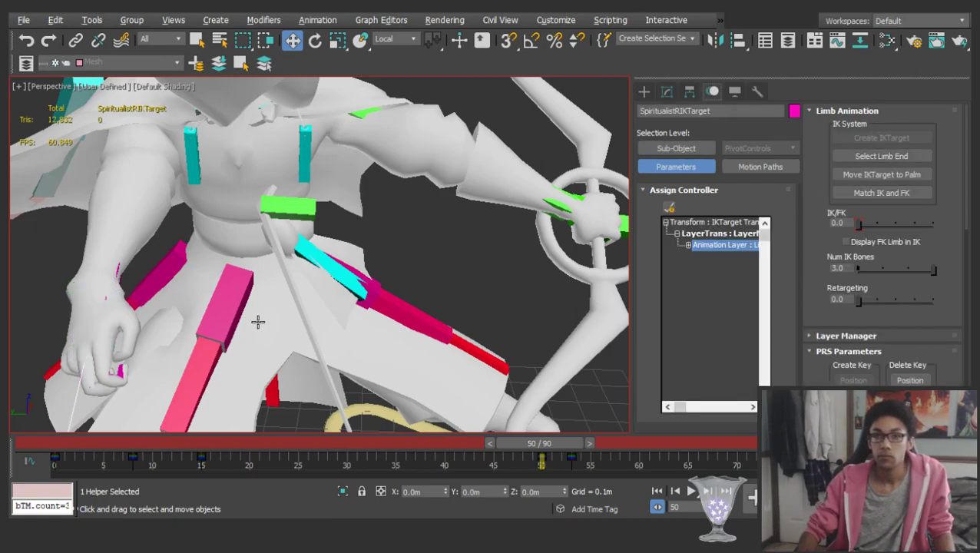
middle_drag(287, 270, 407, 221)
click(860, 352)
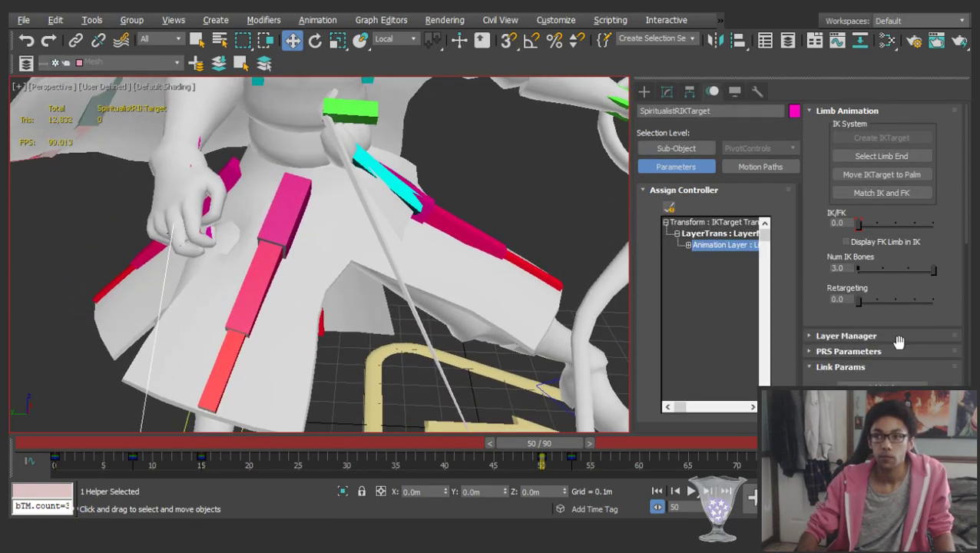
Try an IK/FK value of 1.0 on the right hand's IK target at frame 50
scroll(898, 348, down, 3)
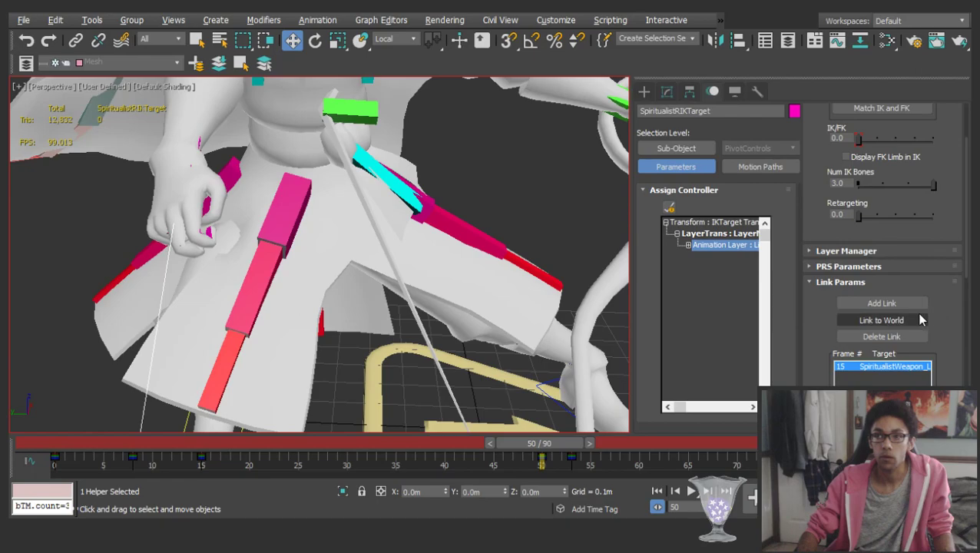
scroll(905, 319, up, 5)
scroll(881, 215, down, 3)
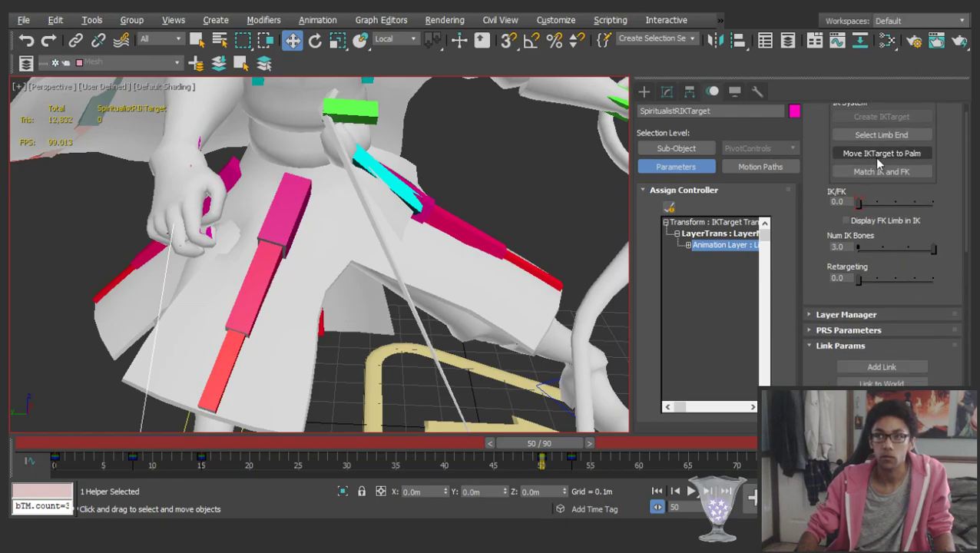
scroll(368, 303, down, 10)
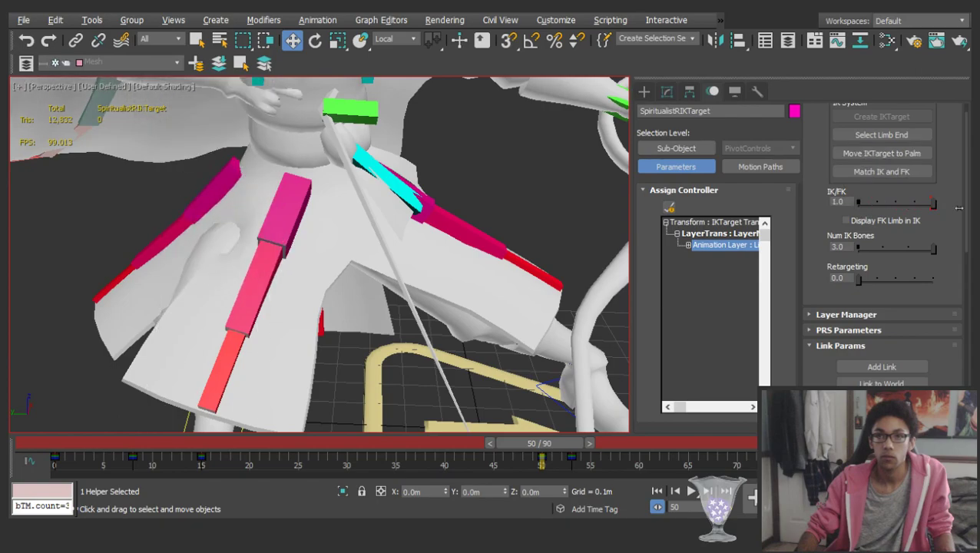
Copy the IK target's frame 15 key to frame 50 and check the right hand around that frame
scroll(371, 321, up, 5)
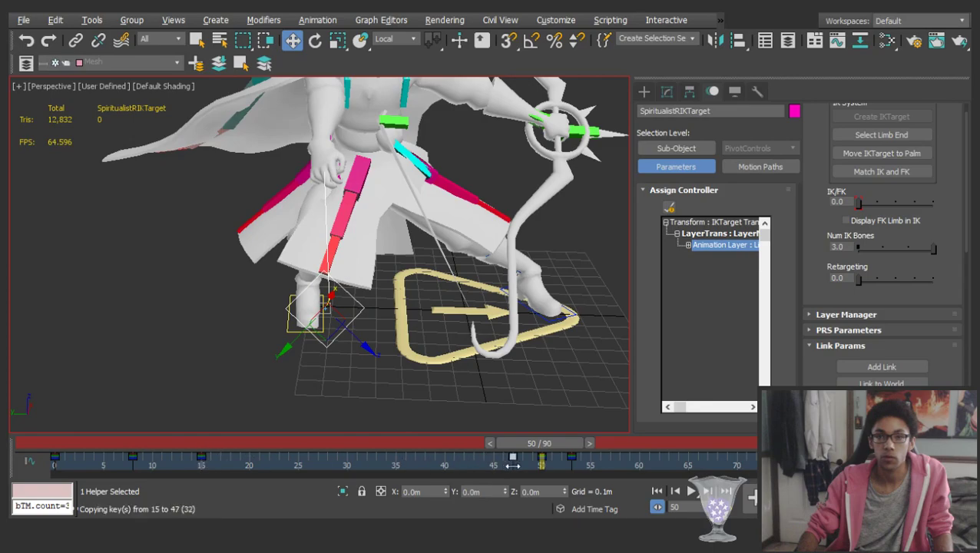
mouse_move(528, 444)
mouse_down()
mouse_move(491, 444)
mouse_move(530, 440)
mouse_up()
middle_drag(375, 151, 374, 231)
scroll(374, 230, up, 3)
drag(540, 449, 547, 415)
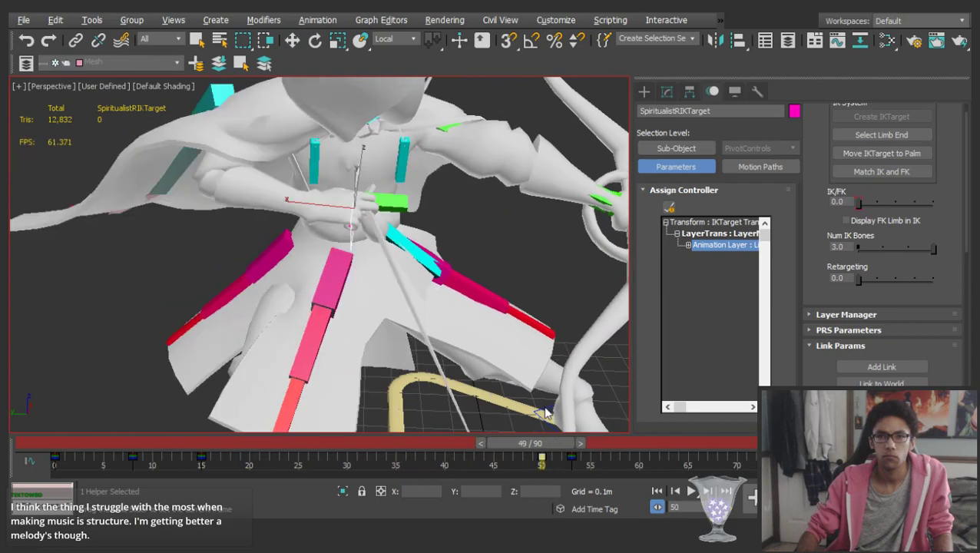
key(w)
scroll(952, 372, down, 3)
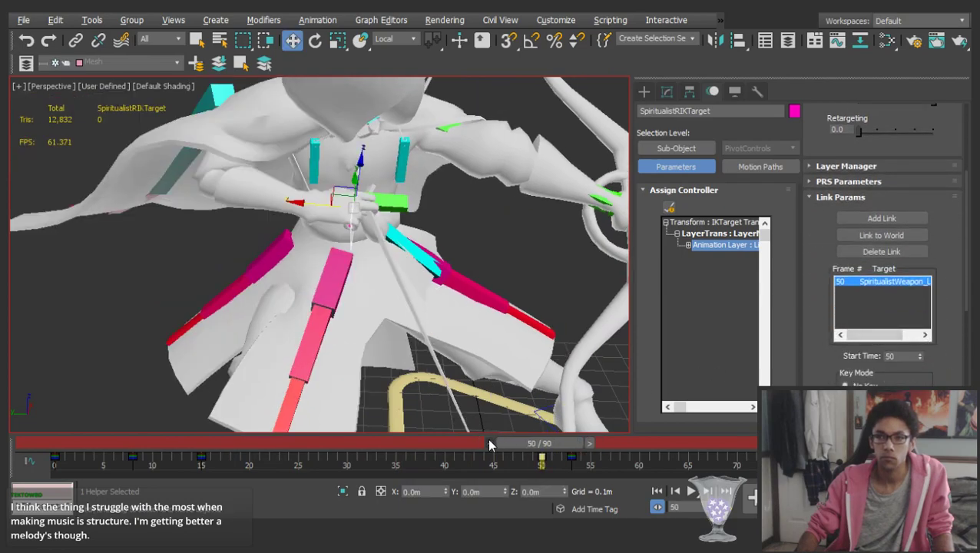
Link the right hand's IK target to the weapon's back bone again starting at frame 15, and check the pose at frame 50
drag(490, 444, 167, 427)
click(881, 218)
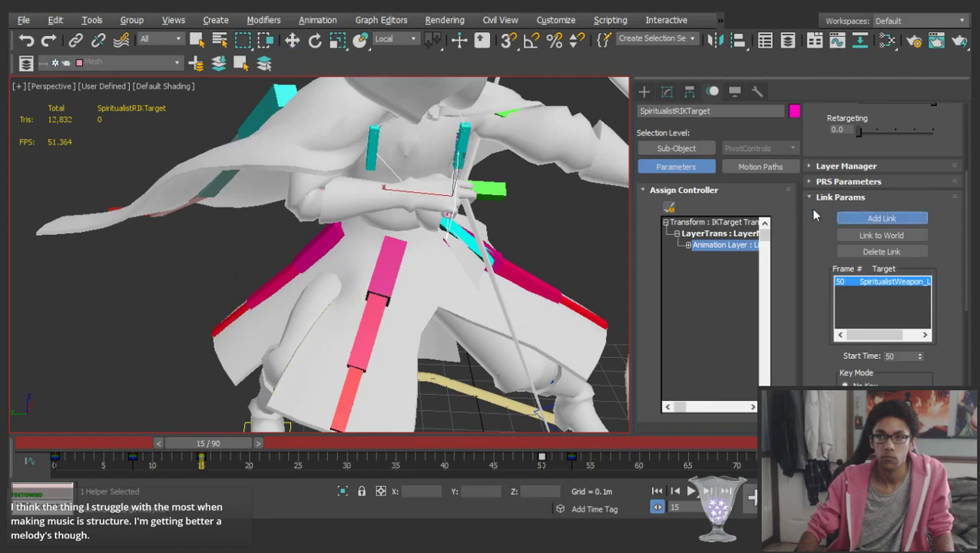
click(447, 225)
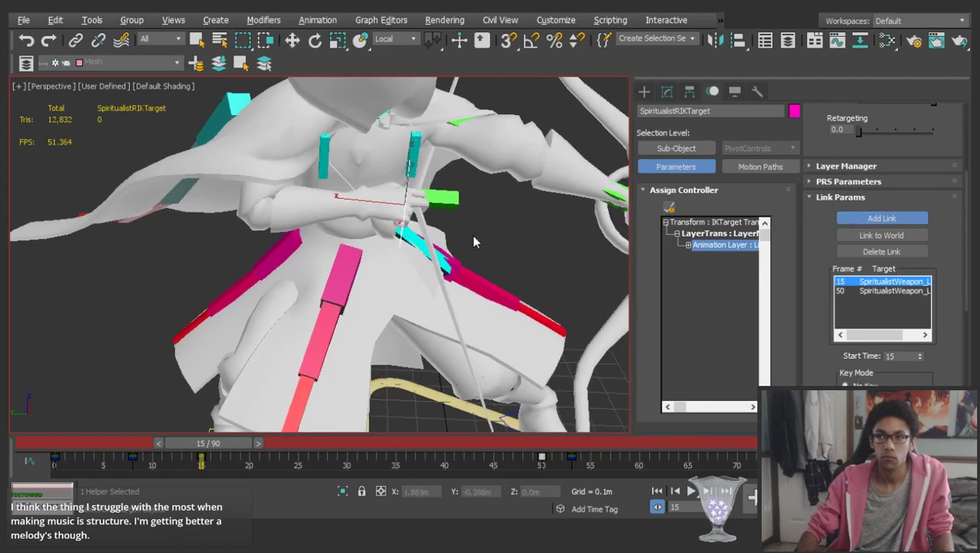
drag(189, 448, 540, 446)
key(w)
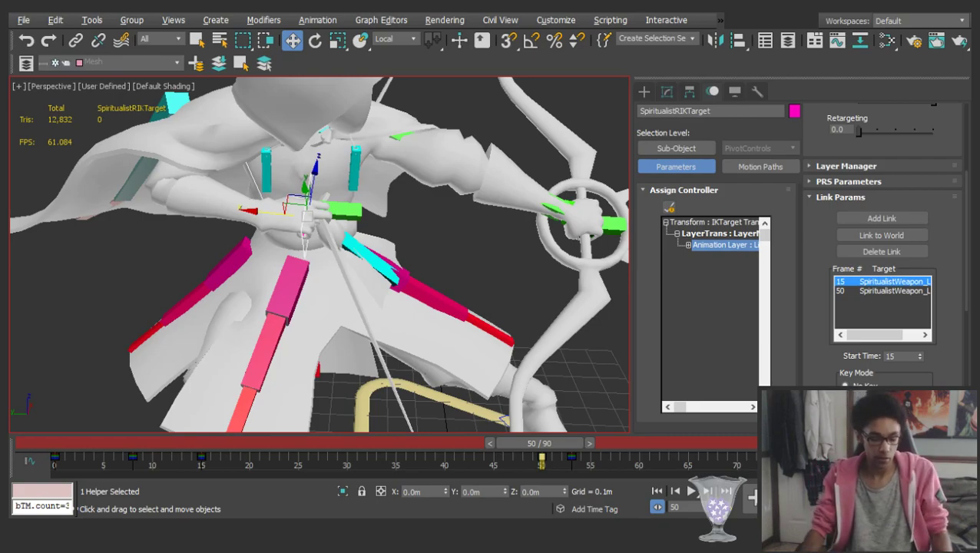
Compare the right hand's position on the bowstring between frames 15 and 50
scroll(364, 223, up, 4)
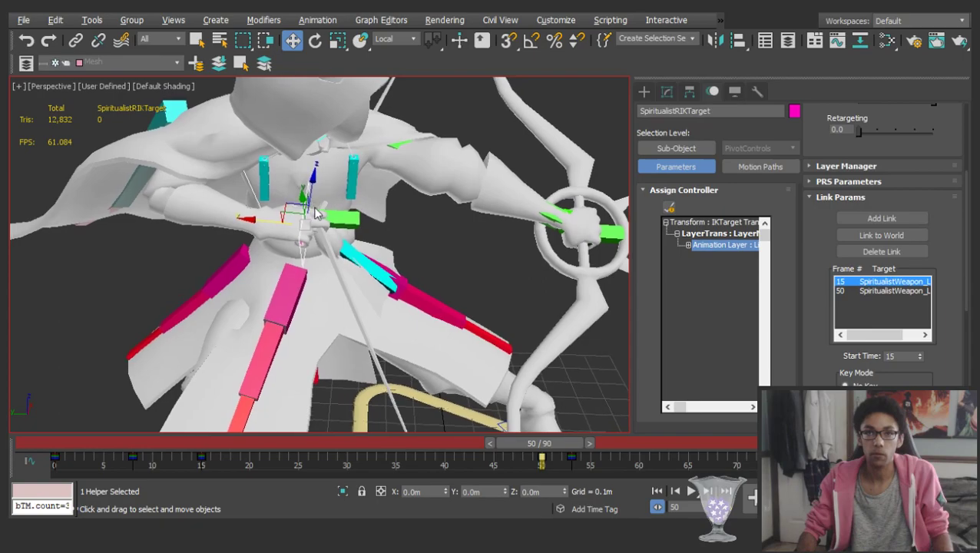
scroll(361, 222, down, 2)
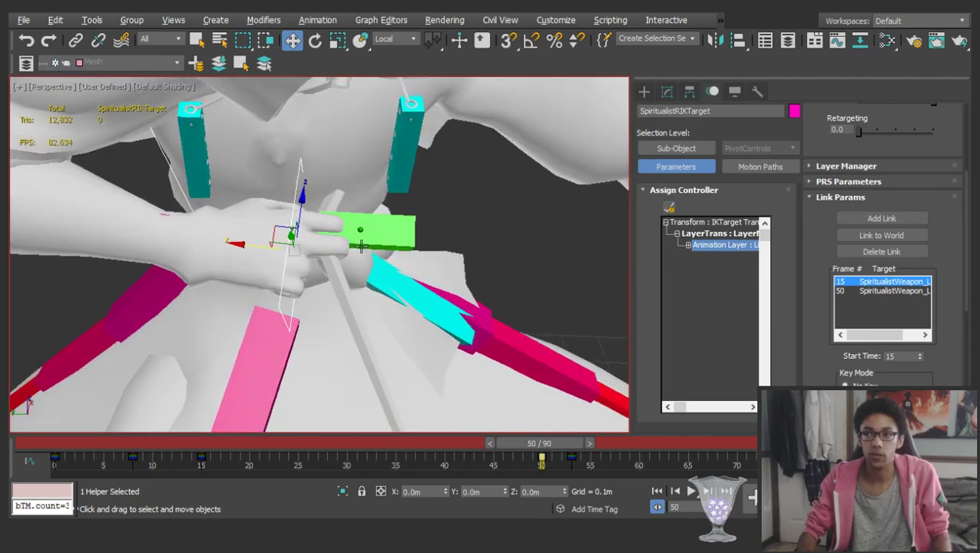
scroll(369, 248, down, 2)
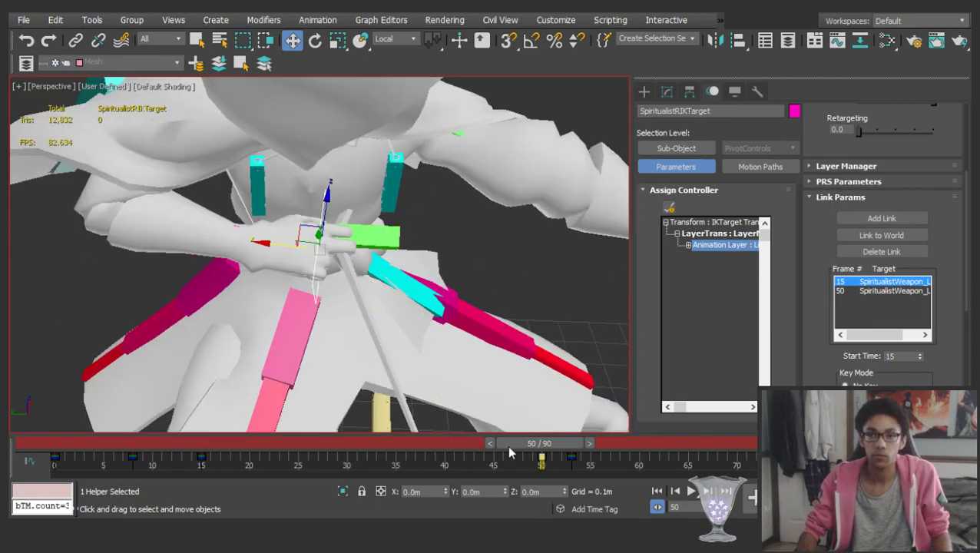
drag(490, 444, 207, 443)
middle_drag(385, 240, 346, 236)
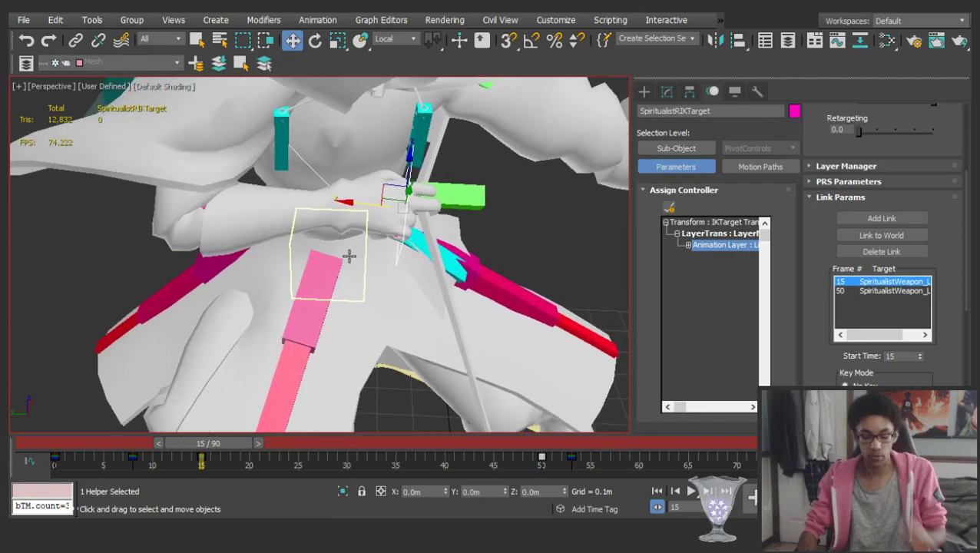
scroll(349, 292, down, 3)
drag(176, 445, 542, 444)
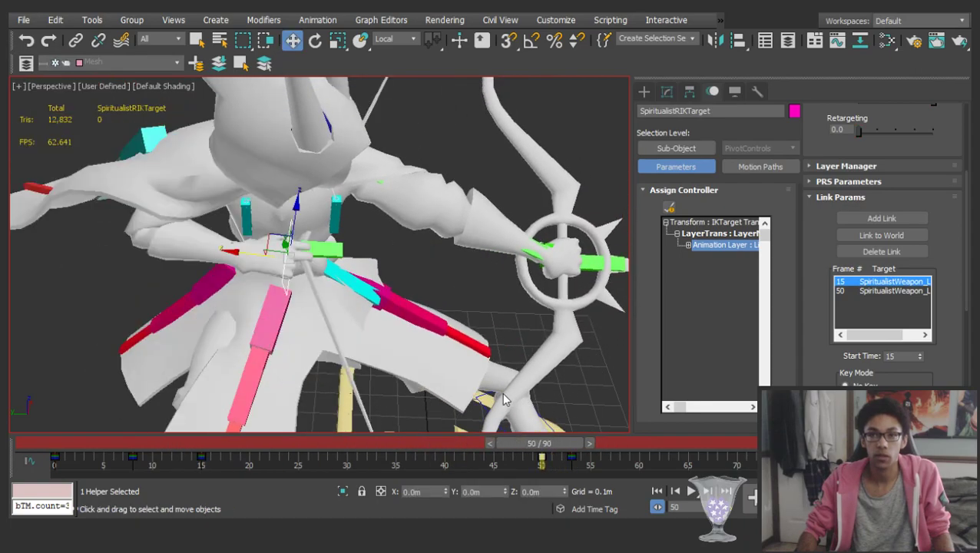
middle_drag(256, 236, 259, 241)
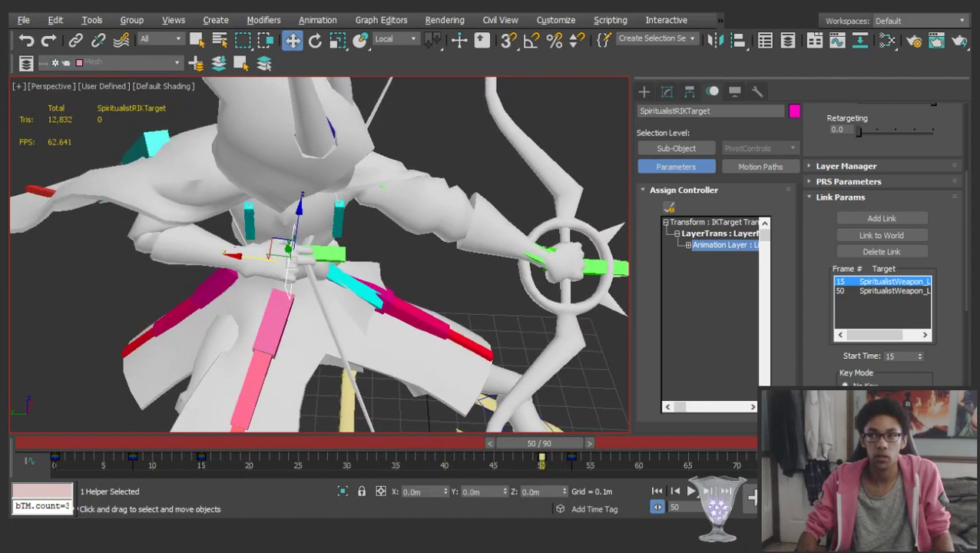
scroll(285, 256, up, 4)
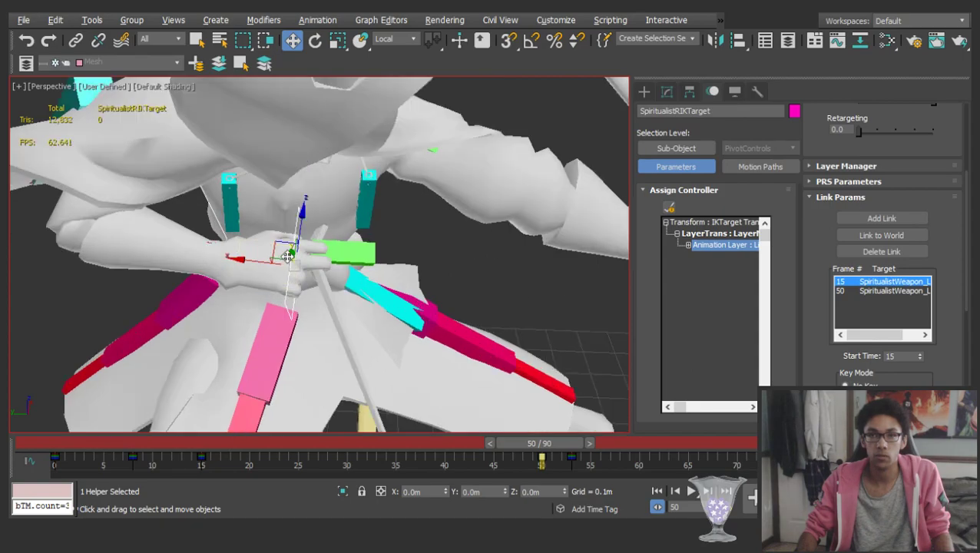
scroll(278, 271, down, 6)
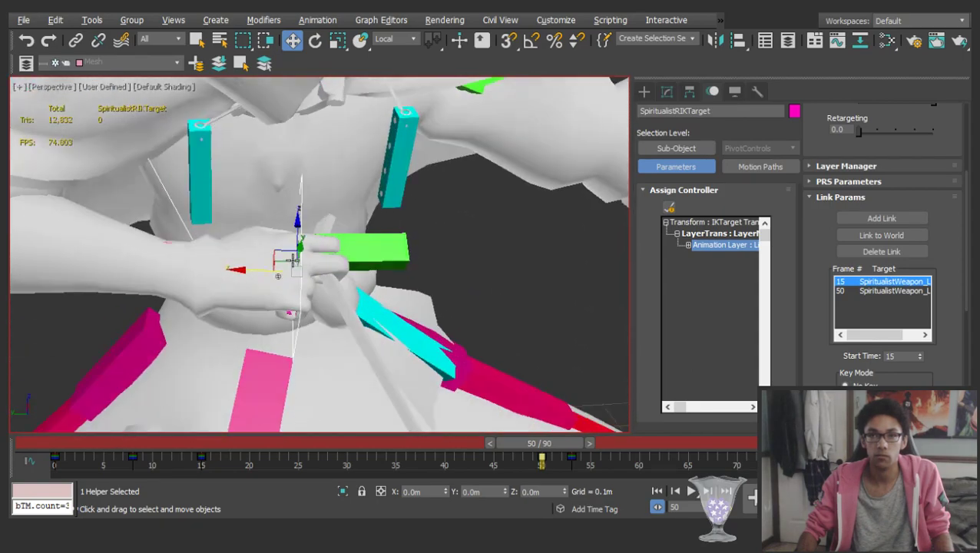
drag(518, 443, 187, 426)
key(w)
middle_drag(420, 241, 361, 240)
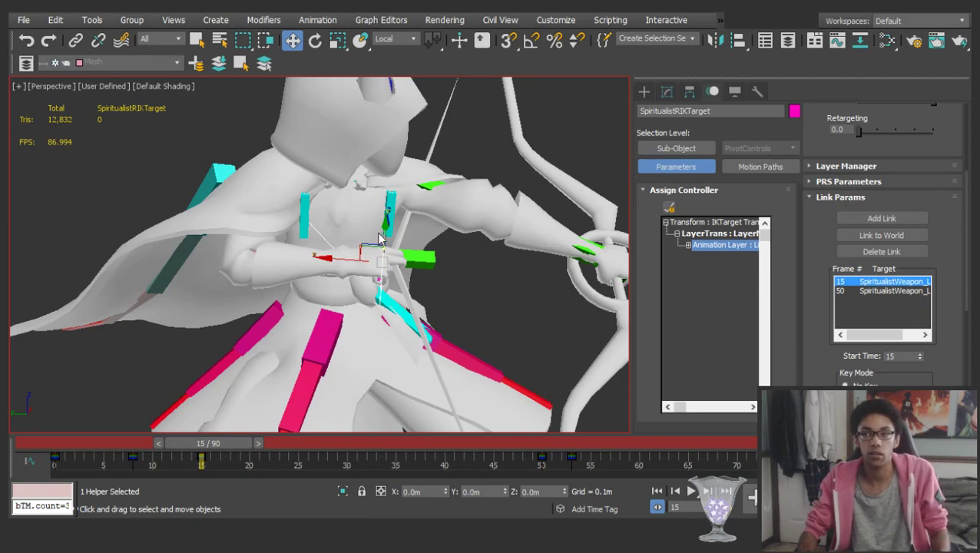
drag(245, 443, 222, 437)
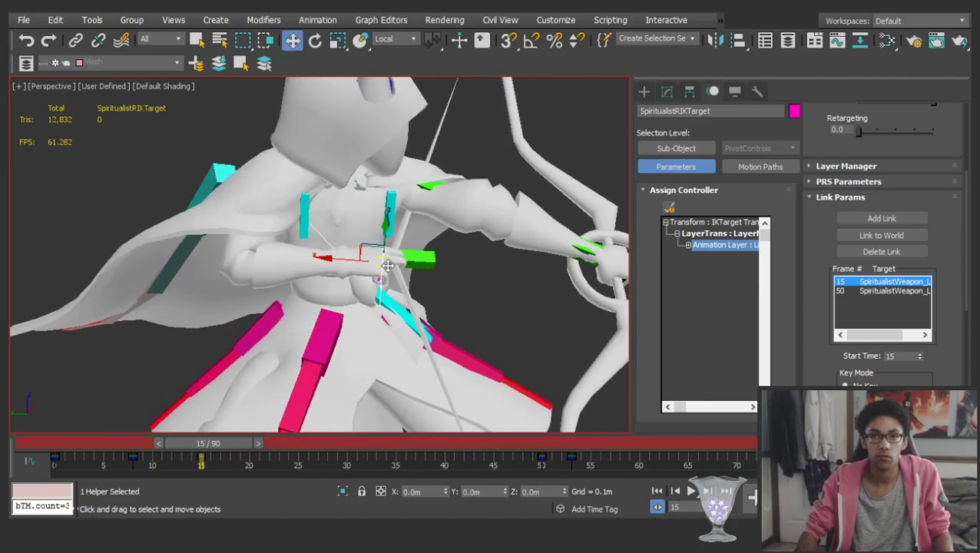
Select the IK target's keys from frame 15 to frame 50, stepping once back and forward through the undo history
drag(194, 476, 546, 470)
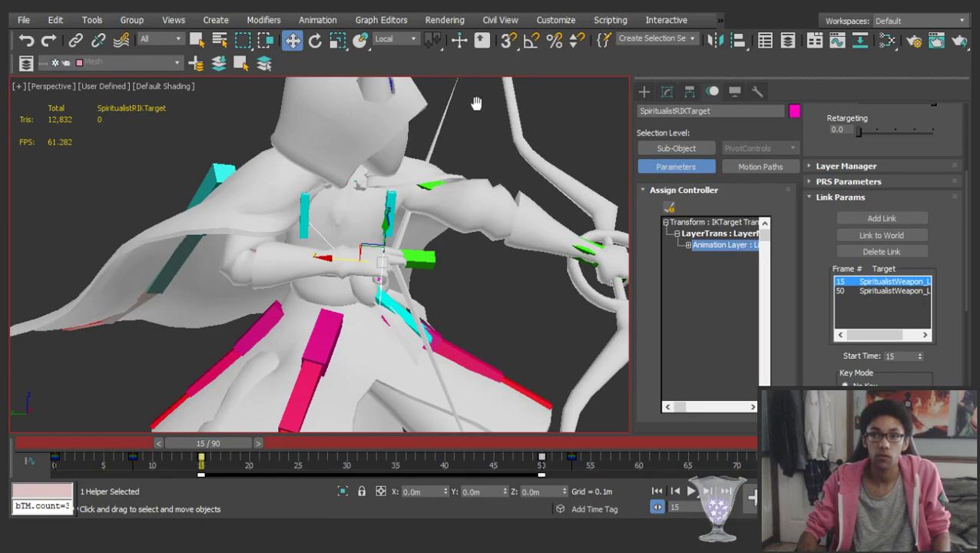
key(ctrl+z)
key(ctrl+y)
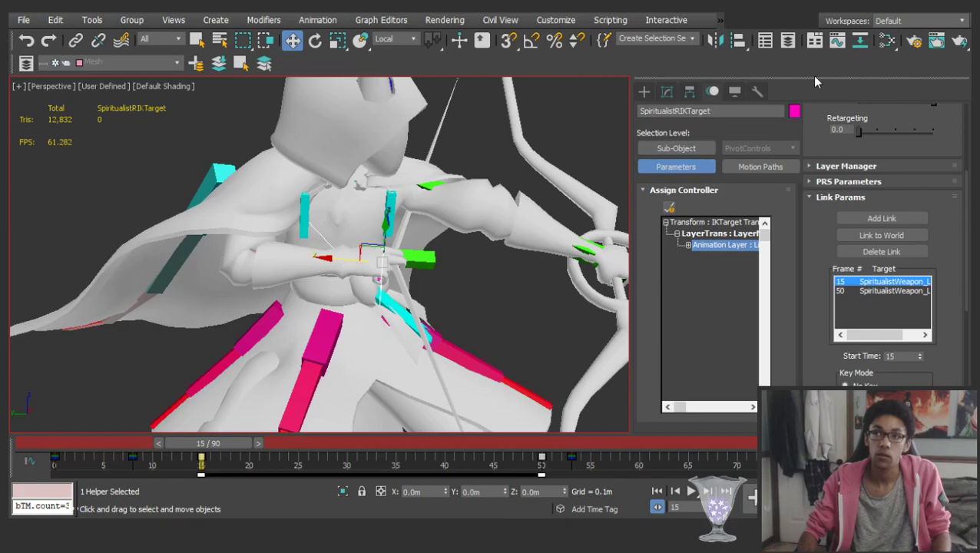
Go to frame 53, select the right hand's IK target, and link it to the world from that frame
drag(216, 446, 574, 355)
key(w)
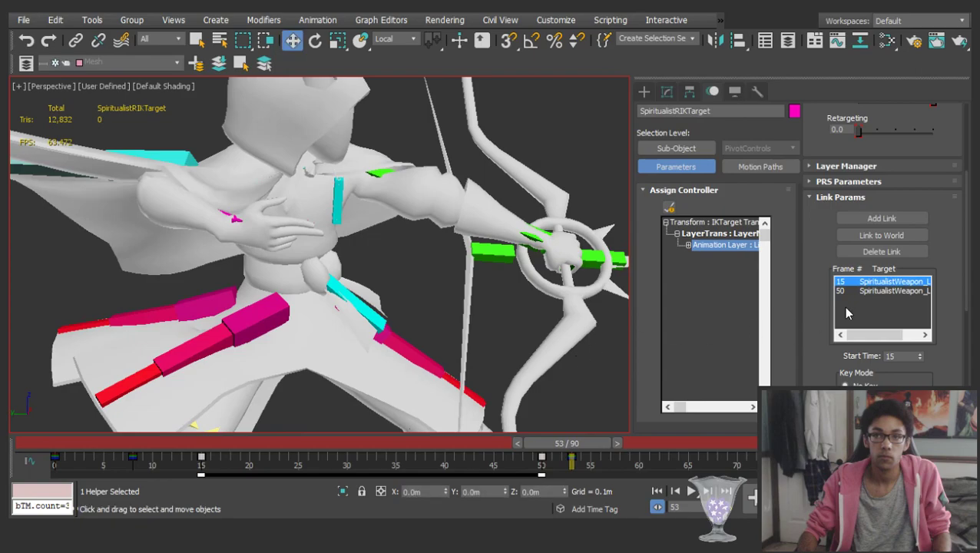
click(445, 283)
click(265, 232)
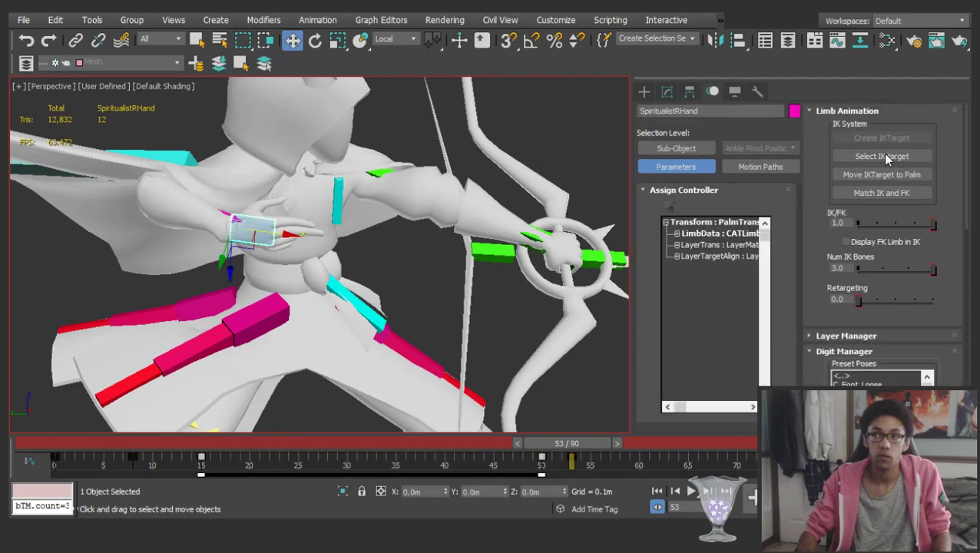
click(881, 153)
scroll(902, 246, down, 3)
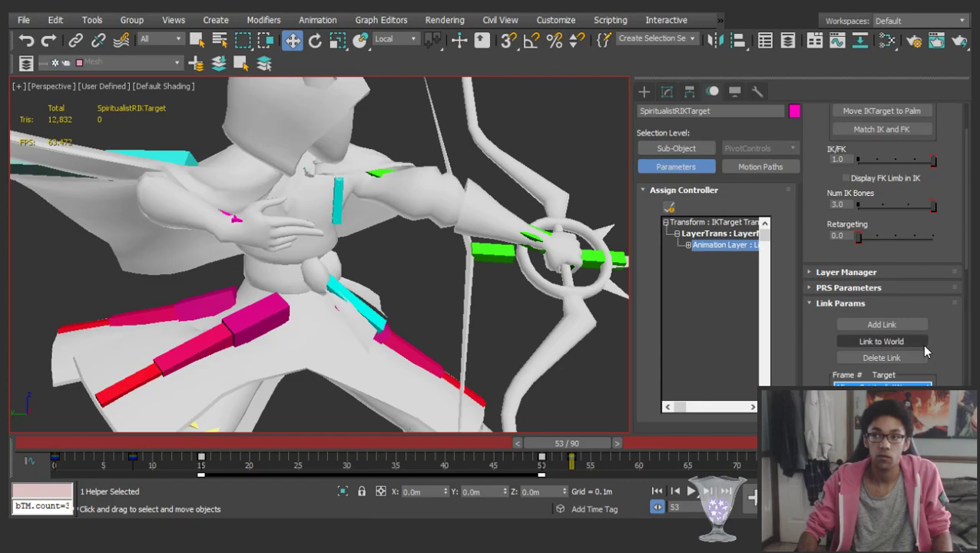
click(917, 341)
Check the release around frame 50, move the IK target to the right palm at frame 53, and clear the selection
mouse_move(536, 439)
mouse_down()
mouse_move(518, 441)
mouse_move(550, 447)
mouse_move(541, 446)
mouse_up()
key(w)
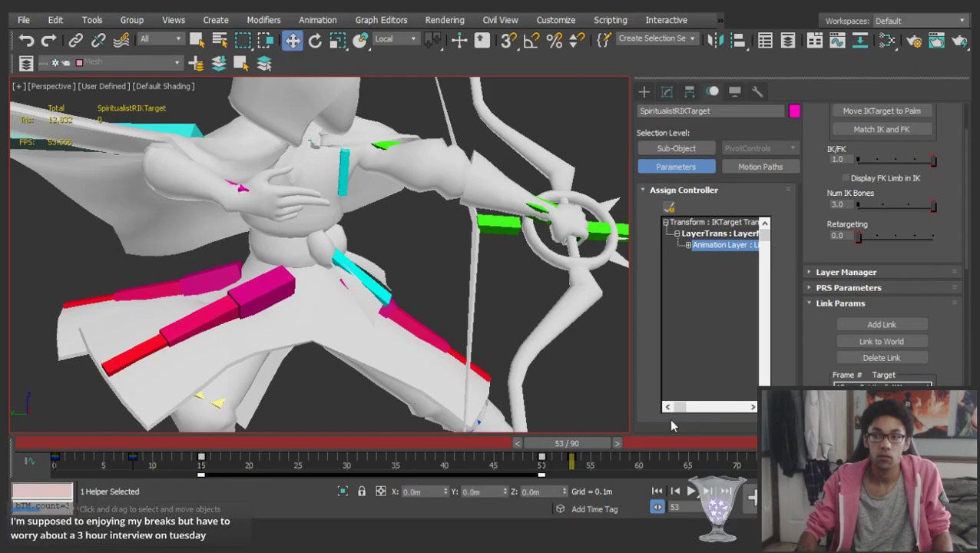
click(888, 113)
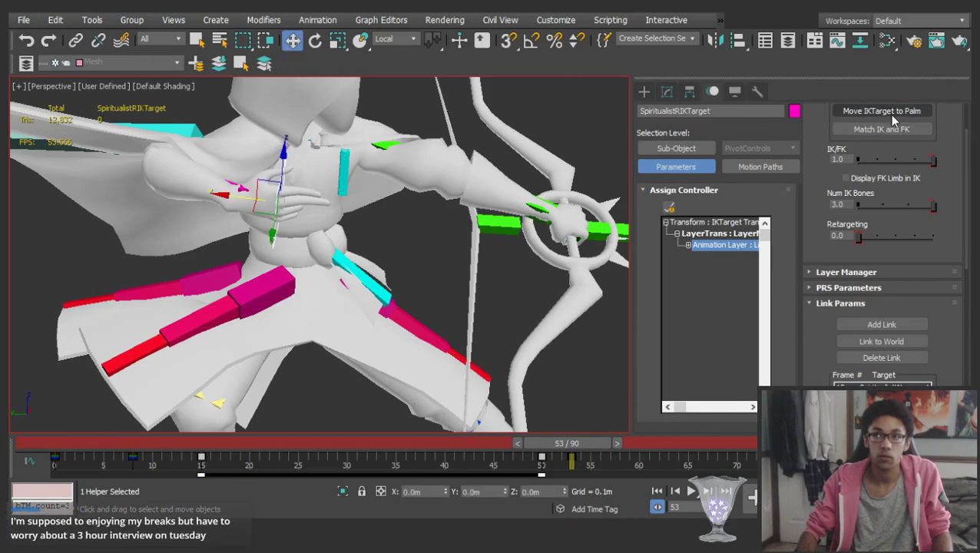
drag(582, 458, 579, 384)
scroll(889, 164, up, 2)
click(579, 384)
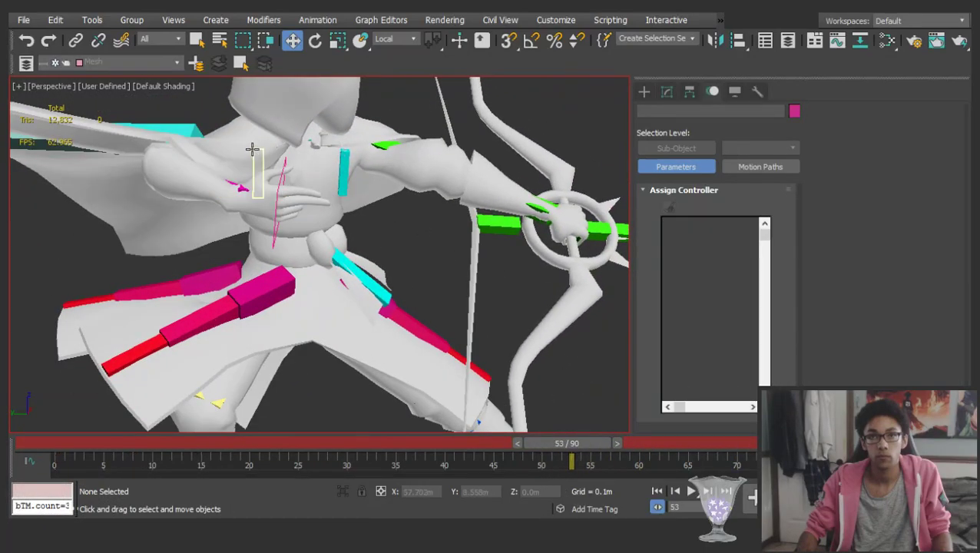
Rotate the right collarbone at frame 53 to adjust the shoulder pose after the release
click(252, 150)
click(254, 142)
key(e)
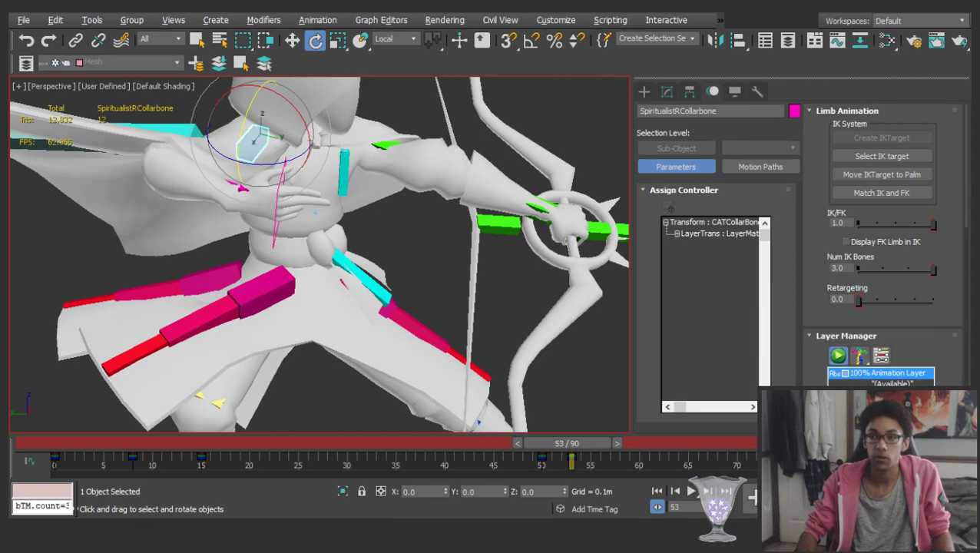
middle_drag(284, 181, 395, 261)
scroll(398, 247, up, 4)
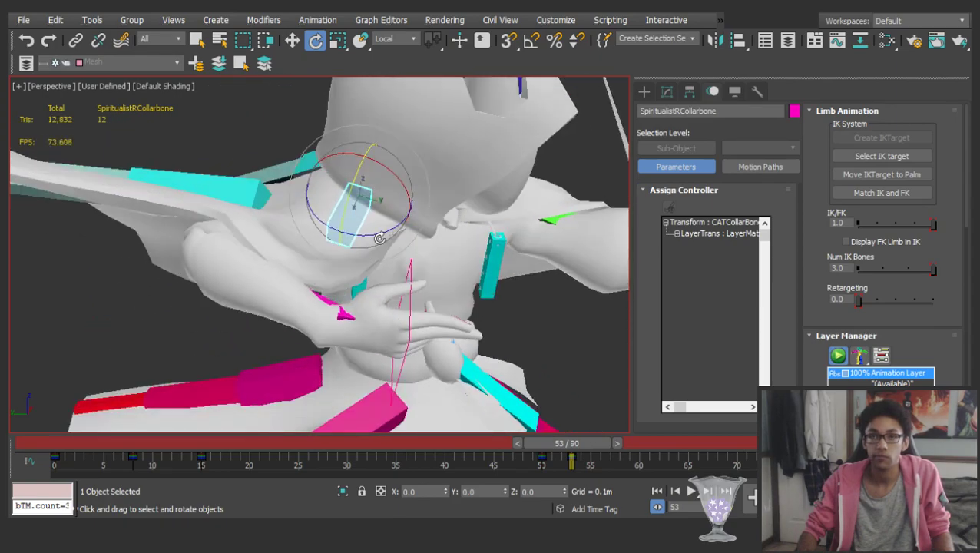
drag(377, 236, 314, 227)
alt+middle_drag(349, 252, 419, 207)
Move the right hand slightly down at frame 53 using the View coordinate system, and check the pose from several angles
click(361, 316)
key(w)
scroll(375, 271, down, 5)
scroll(381, 233, up, 4)
scroll(384, 37, up, 3)
scroll(384, 38, up, 1)
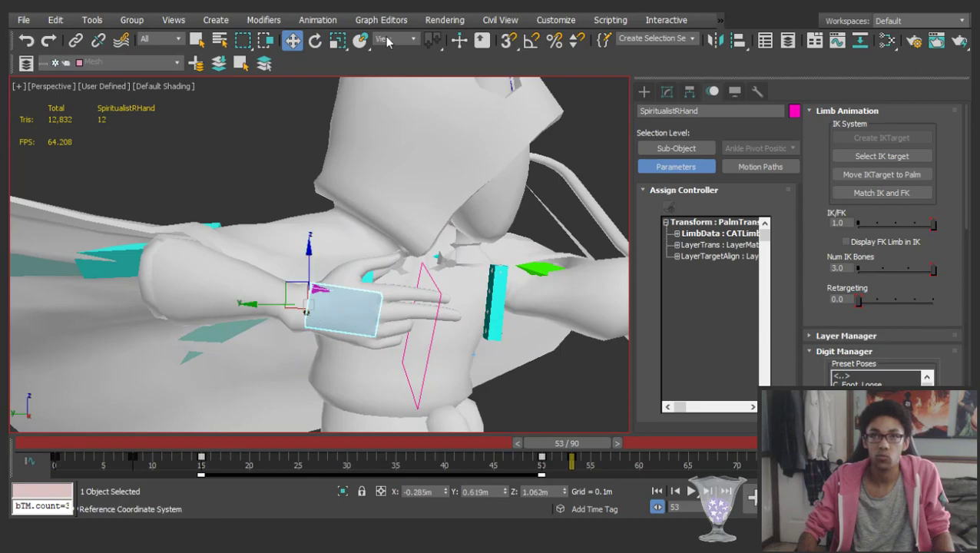
alt+middle_drag(326, 339, 322, 306)
alt+middle_drag(375, 272, 357, 304)
mouse_move(307, 285)
mouse_down()
mouse_move(315, 296)
mouse_move(303, 294)
mouse_up()
alt+middle_drag(349, 306, 374, 364)
scroll(403, 286, down, 5)
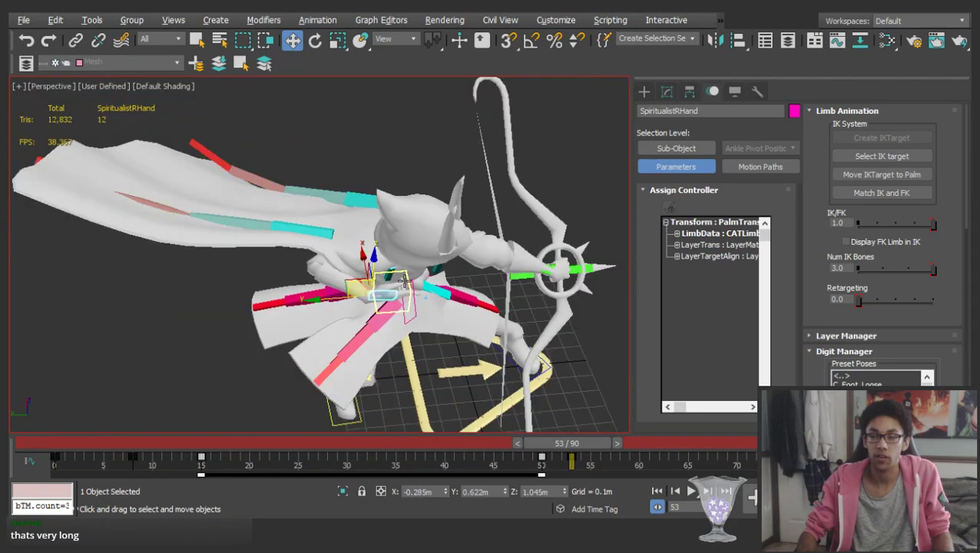
alt+middle_drag(403, 285, 400, 233)
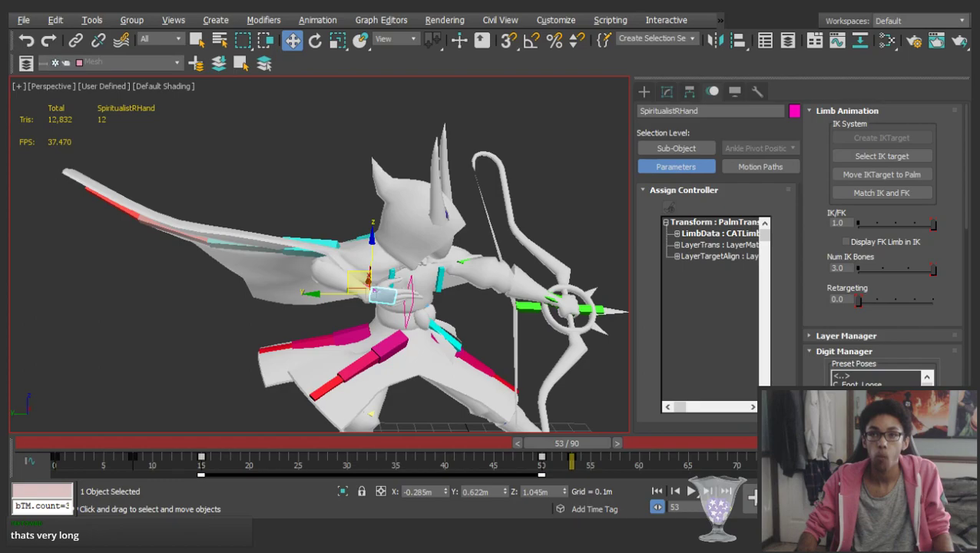
Select the pelvis and try lowering it slightly at frame 53, undoing the move
drag(571, 461, 56, 361)
click(288, 275)
click(412, 273)
drag(541, 444, 572, 444)
key(comma)
key(period)
mouse_move(307, 270)
mouse_down()
mouse_move(317, 286)
mouse_move(309, 263)
mouse_move(304, 271)
mouse_up()
key(ctrl+z)
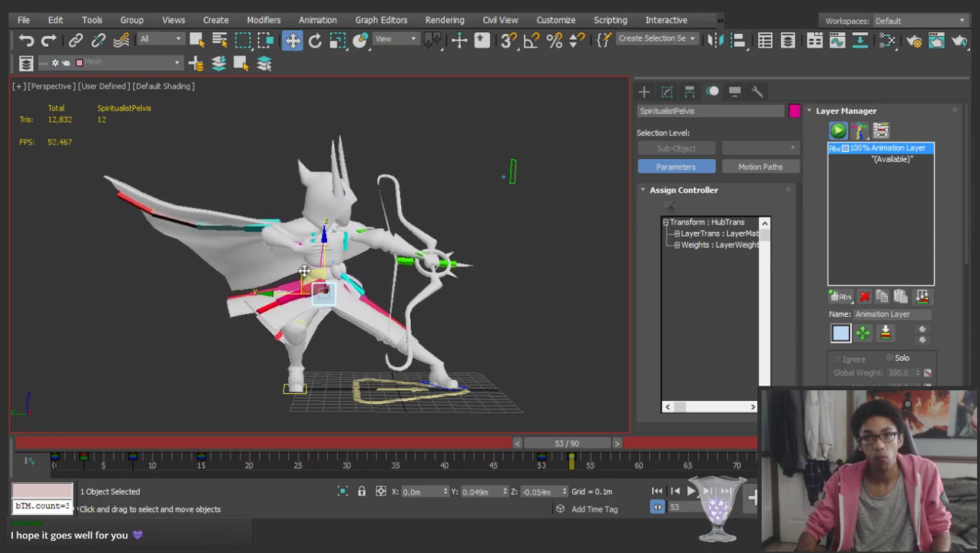
Move the pelvis slightly back and down at frame 50, and check the motion around the release
key(comma)
key(comma)
key(comma)
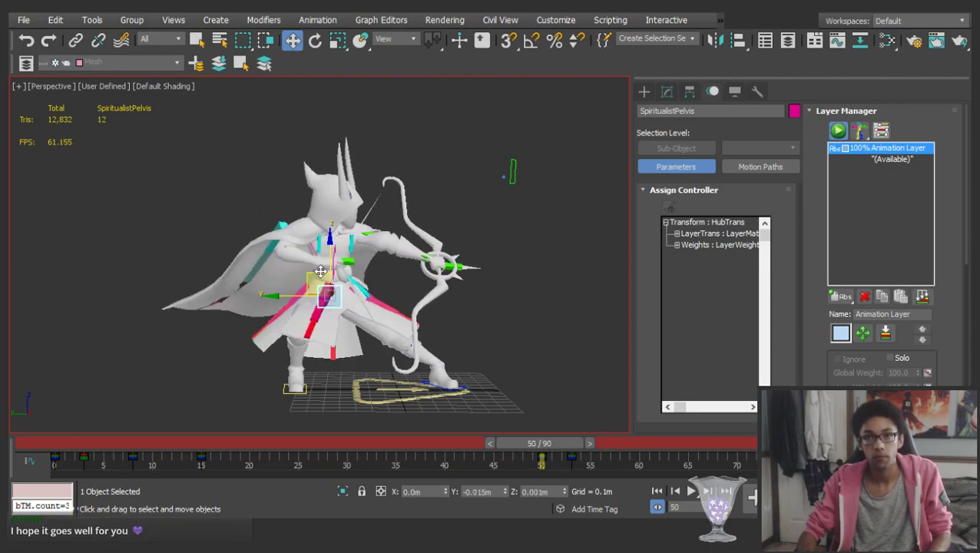
drag(319, 272, 307, 292)
key(comma)
drag(101, 444, 648, 391)
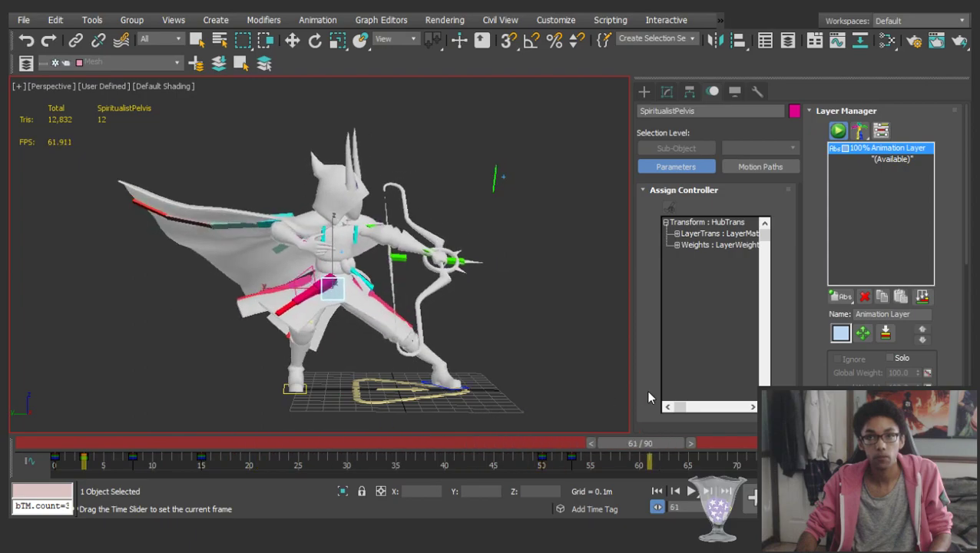
Try shifting the pelvis horizontally at frame 8 and undo the changes
key(comma)
key(comma)
key(comma)
key(comma)
drag(323, 287, 335, 287)
key(ctrl+z)
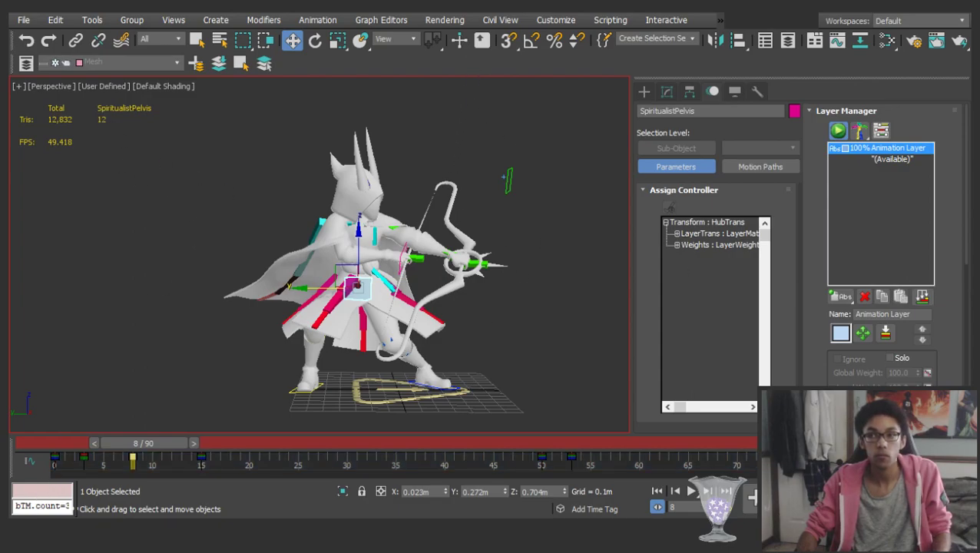
key(ctrl+z)
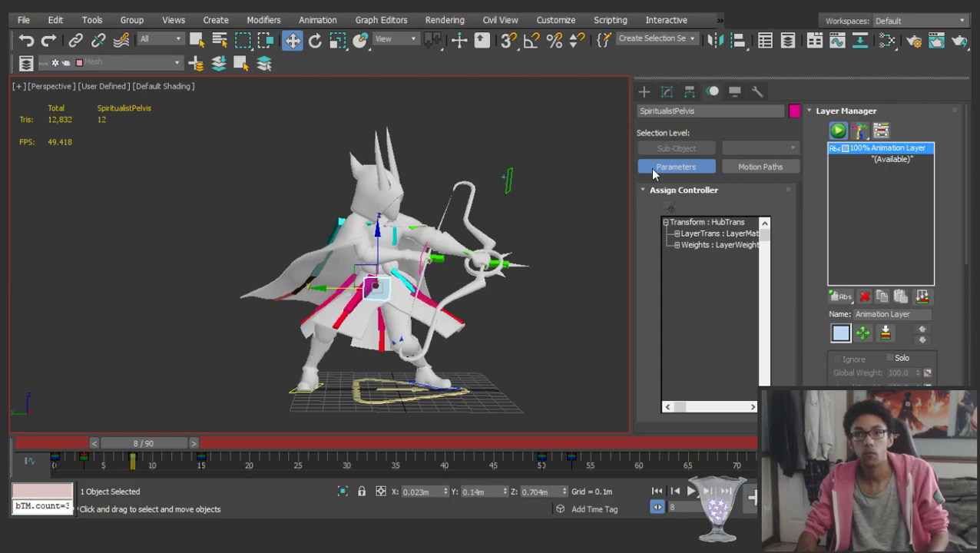
Clear the selection and play back the shot to review the pelvis motion
drag(161, 445, 78, 280)
click(77, 269)
key(slash)
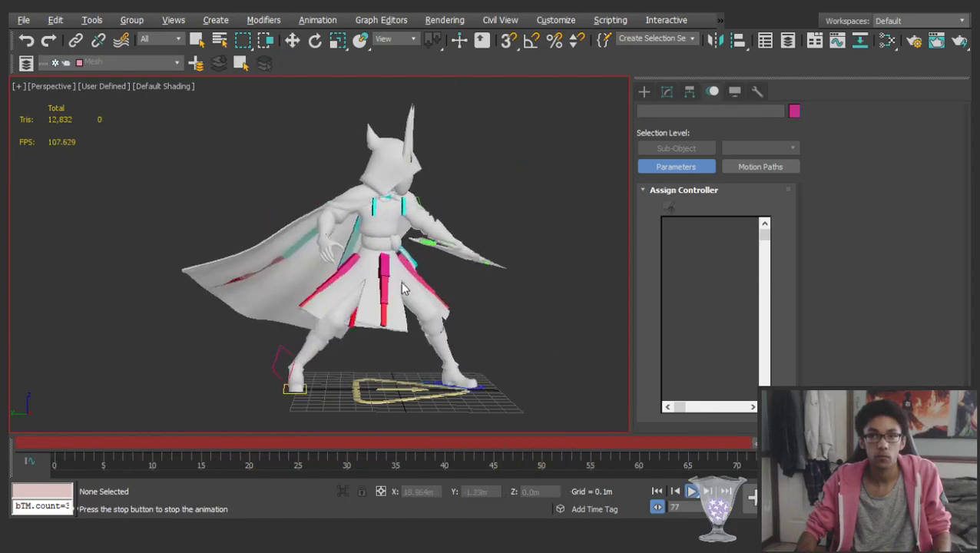
key(slash)
alt+middle_drag(314, 269, 268, 254)
Select the whole rig and shift its keys from frame 50 onward ten frames earlier, starting at frame 40
double_click(331, 389)
drag(319, 443, 504, 415)
key(w)
drag(459, 455, 691, 455)
drag(540, 465, 443, 465)
Select the bowstring bone and copy its last vibration keys to frames 49 and 51
alt+middle_drag(390, 306, 581, 313)
click(570, 307)
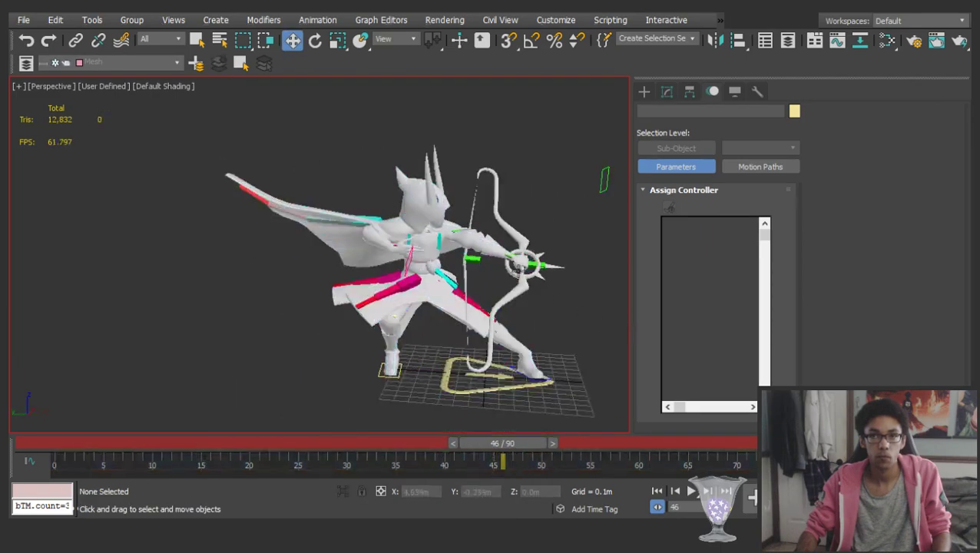
scroll(535, 286, up, 4)
click(444, 253)
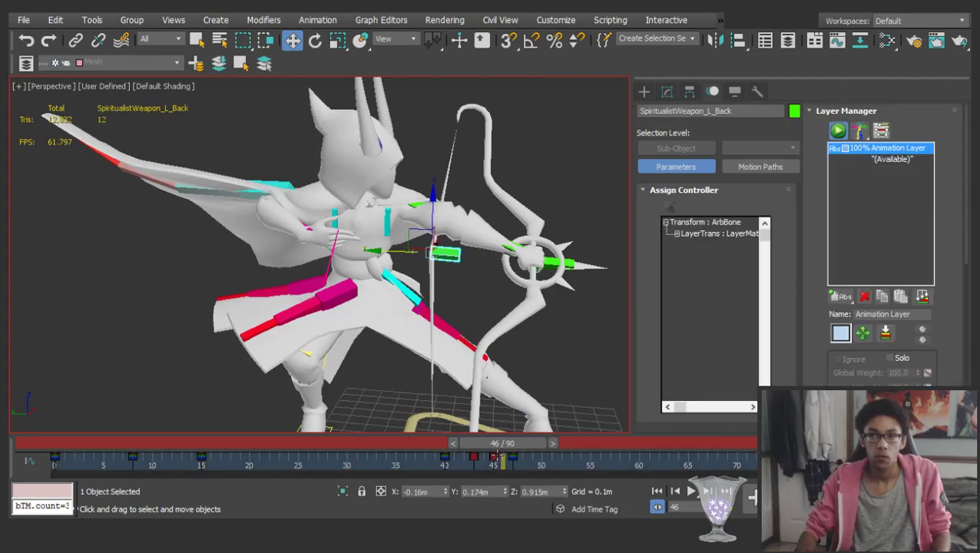
mouse_move(503, 446)
mouse_down()
mouse_move(468, 450)
mouse_move(518, 449)
mouse_up()
click(522, 466)
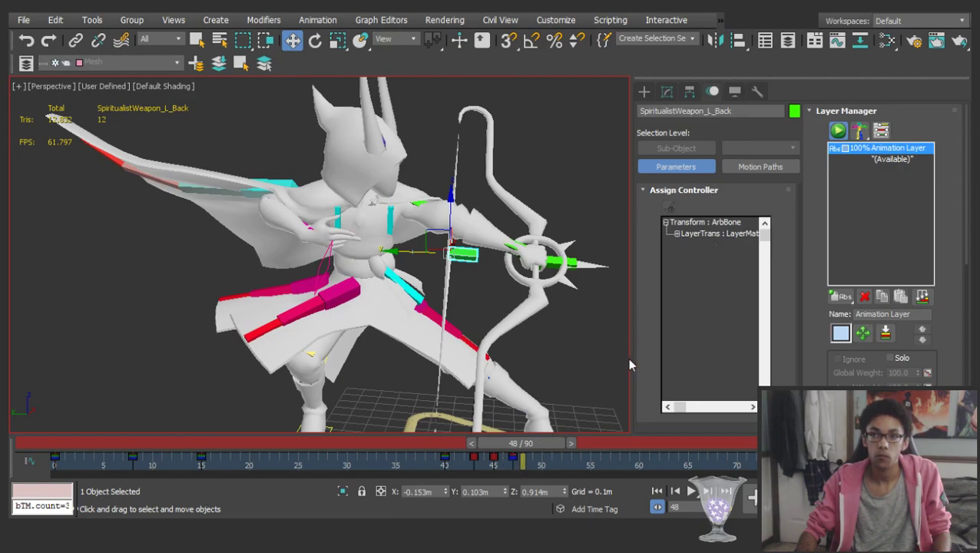
drag(500, 444, 527, 469)
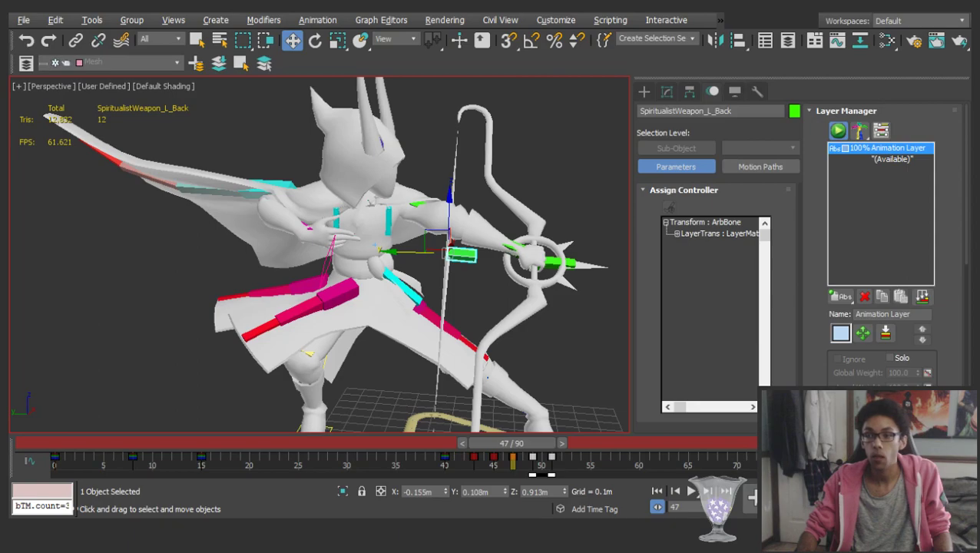
Play back the shot and examine the release and bowstring vibration from several angles
drag(529, 444, 718, 444)
click(179, 245)
key(z)
key(slash)
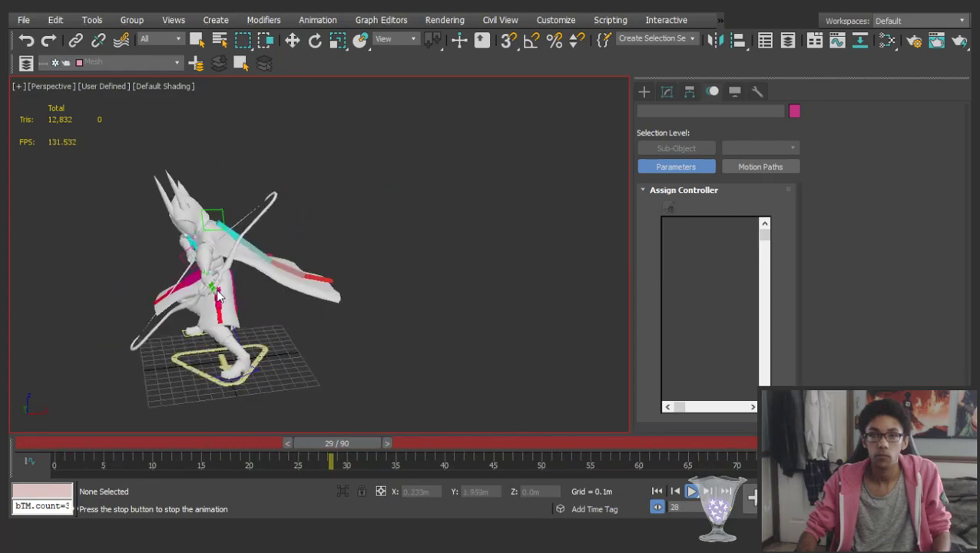
scroll(337, 254, up, 5)
alt+middle_drag(397, 255, 391, 294)
key(slash)
Select the two topmost cape bones and rotate them together at frame 40
alt+middle_drag(292, 203, 504, 228)
click(355, 243)
ctrl+click(285, 238)
key(e)
drag(300, 443, 447, 412)
alt+middle_drag(382, 340, 346, 254)
drag(346, 252, 286, 280)
alt+middle_drag(290, 280, 555, 281)
scroll(351, 330, up, 3)
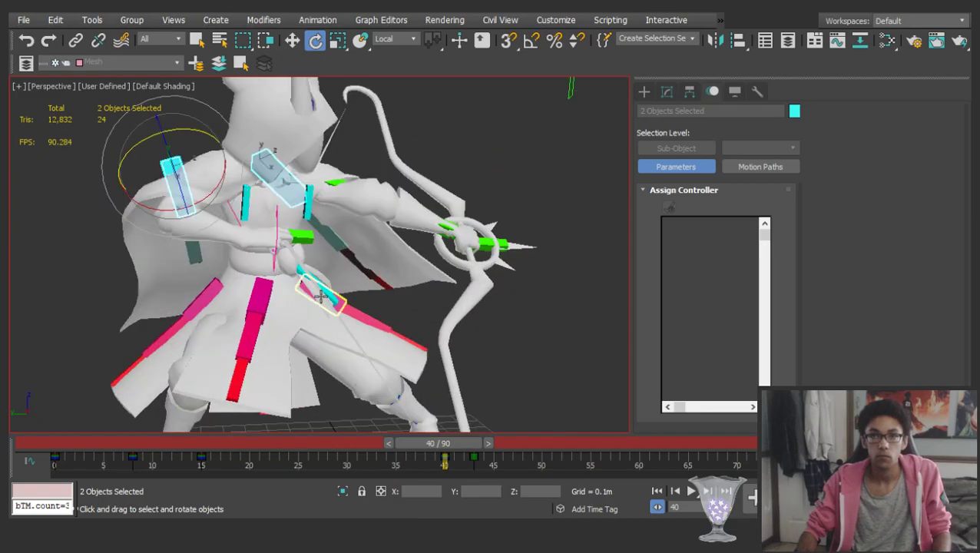
Rotate the uppermost bones of the left and front skirt flaps at frame 40
click(321, 296)
drag(336, 274, 352, 242)
click(461, 361)
click(248, 295)
drag(282, 313, 374, 321)
Rotate the uppermost bone of the right skirt flap at frame 40
alt+middle_drag(374, 321, 486, 343)
click(486, 349)
click(341, 291)
click(516, 322)
click(361, 296)
mouse_move(361, 296)
alt+middle_down()
mouse_move(338, 323)
mouse_move(361, 311)
alt+middle_up()
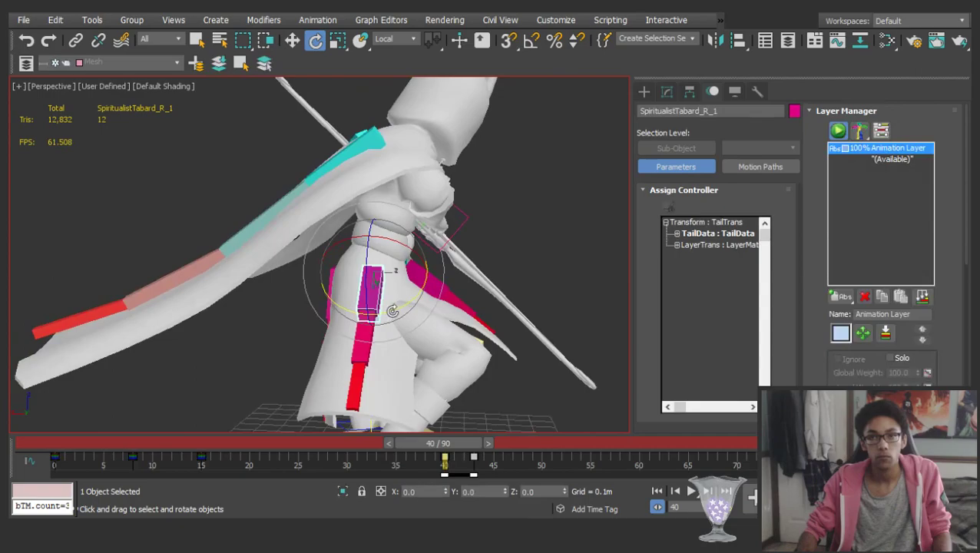
drag(361, 312, 441, 310)
Rotate the uppermost bone of the back skirt flap at frame 40
alt+middle_drag(401, 232, 195, 265)
alt+middle_drag(491, 337, 464, 322)
click(464, 322)
click(469, 220)
alt+middle_drag(469, 220, 500, 250)
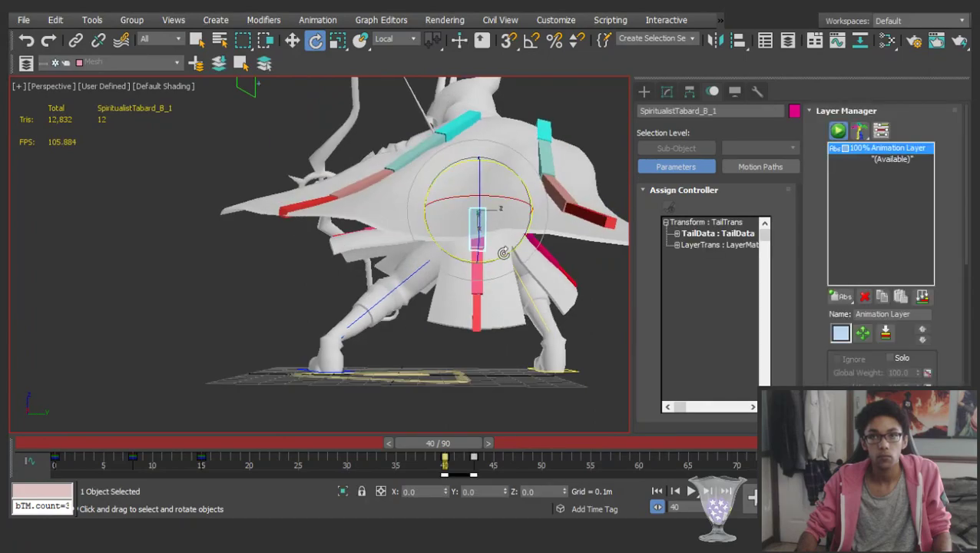
drag(503, 253, 446, 255)
Select the Skirt set, remove its keys at frames 8 and 15, and play back the shot
scroll(413, 238, down, 3)
alt+middle_drag(412, 238, 480, 339)
drag(69, 445, 171, 418)
key(e)
click(694, 40)
click(656, 71)
key(q)
mouse_move(170, 445)
mouse_down()
mouse_move(48, 451)
mouse_move(538, 431)
mouse_up()
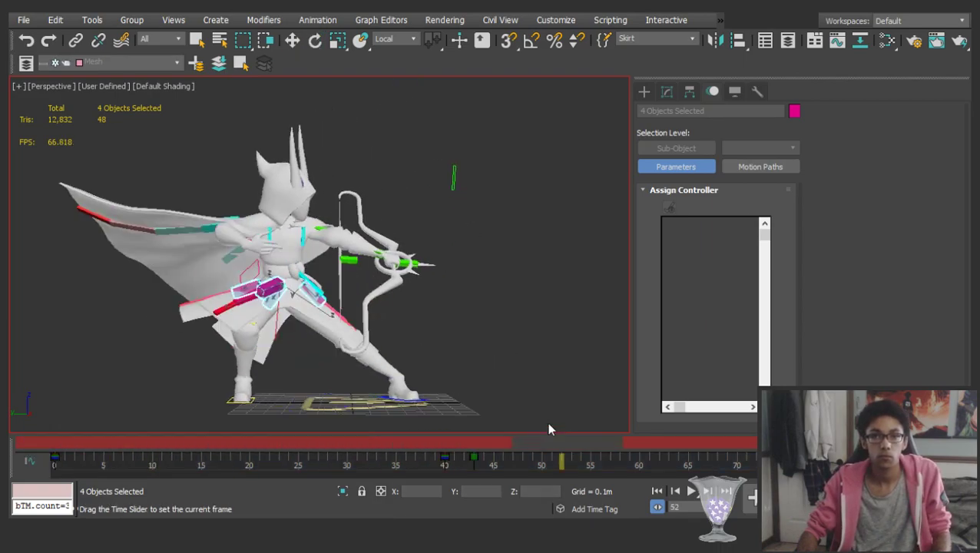
click(469, 289)
key(slash)
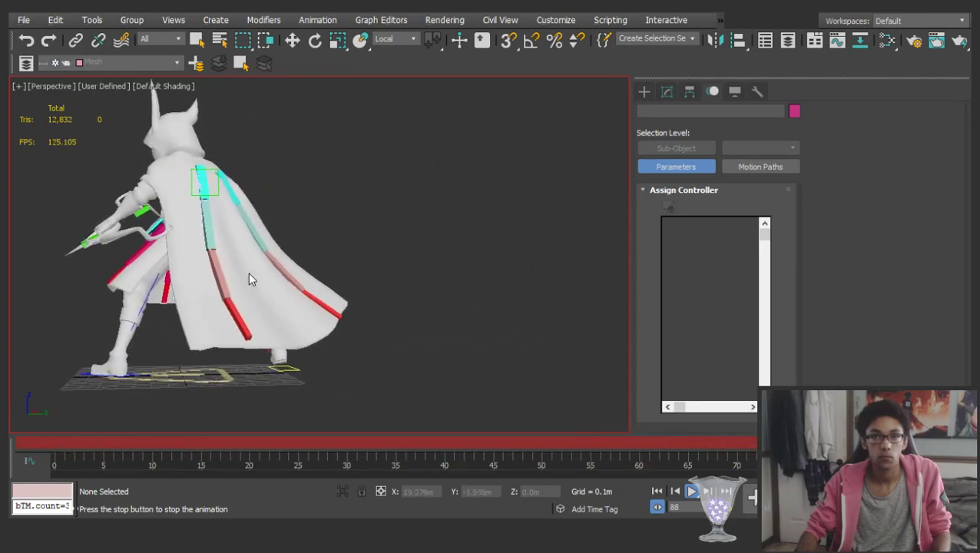
key(slash)
Select all twelve skirt bones and delete their keys at frames 8 and 15
key(e)
click(234, 278)
click(332, 341)
key(w)
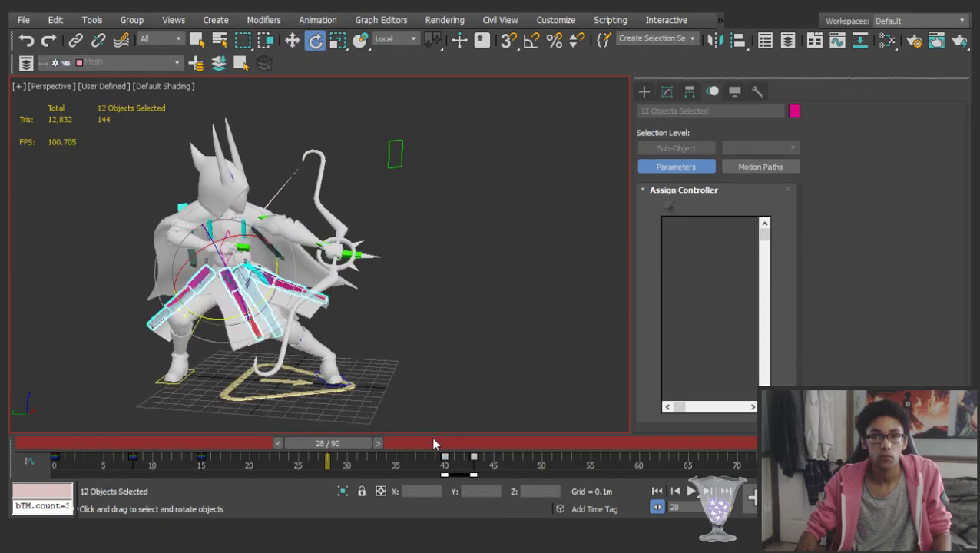
drag(330, 443, 240, 438)
mouse_move(254, 392)
alt+middle_down()
mouse_move(312, 296)
mouse_move(257, 399)
alt+middle_up()
drag(213, 459, 121, 469)
key(Delete)
middle_drag(253, 272, 264, 274)
key(comma)
scroll(260, 288, up, 2)
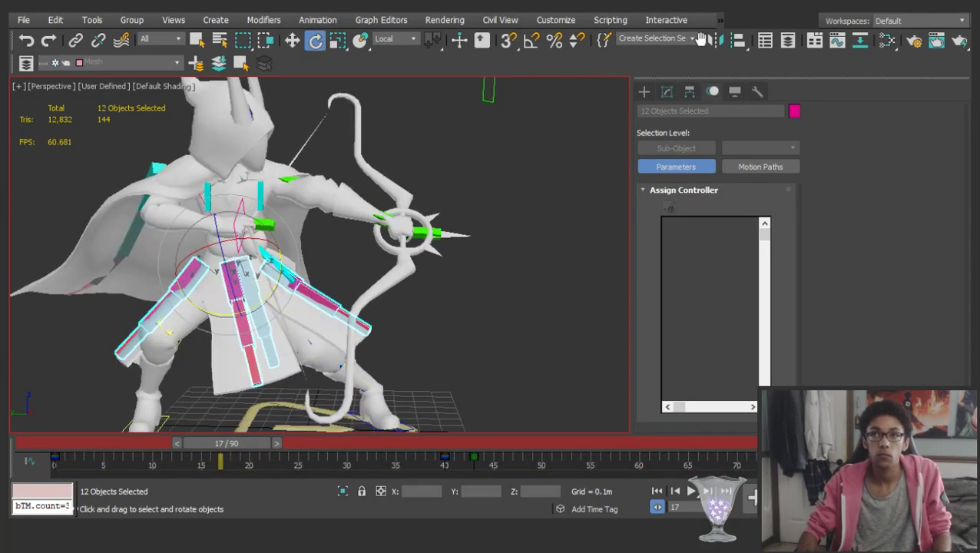
Select the Skirt set plus both topmost cape bones, and delete their keys at frames 8 and 15
click(670, 75)
scroll(288, 246, down, 3)
alt+middle_drag(287, 246, 376, 242)
scroll(205, 217, up, 3)
alt+middle_drag(205, 216, 230, 219)
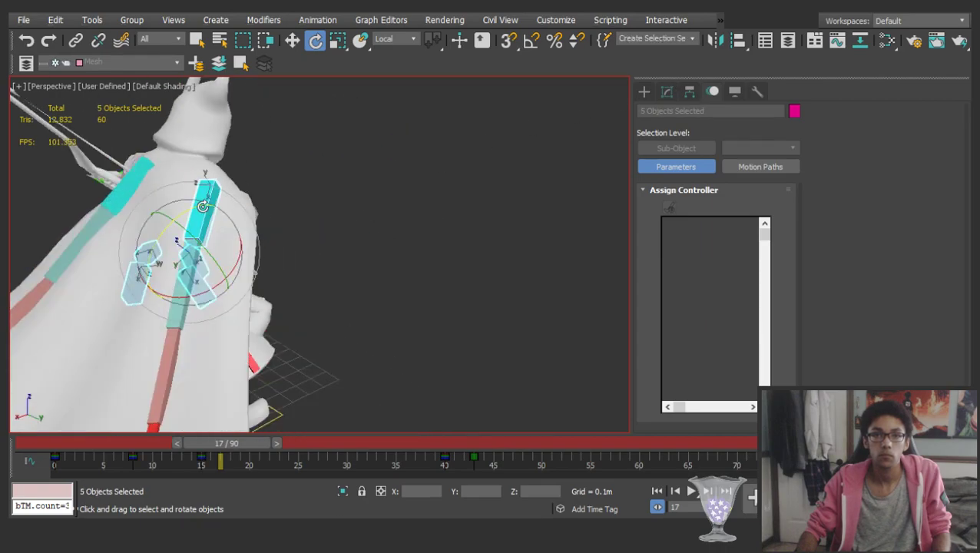
ctrl+click(135, 175)
alt+middle_drag(137, 180, 58, 223)
drag(128, 470, 338, 414)
key(Delete)
scroll(319, 321, down, 3)
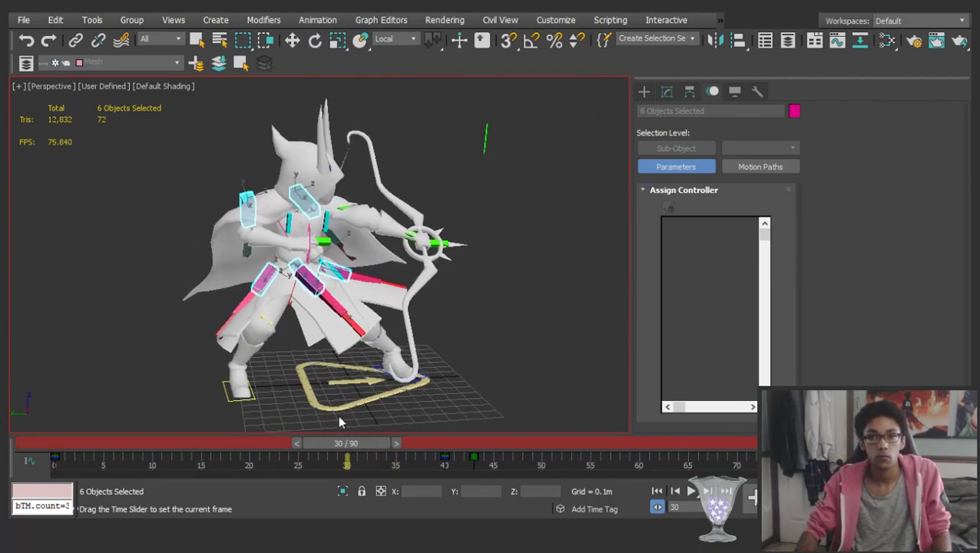
Key the six selected cape and skirt bones at frame 30 and move that key to frame 15
key(e)
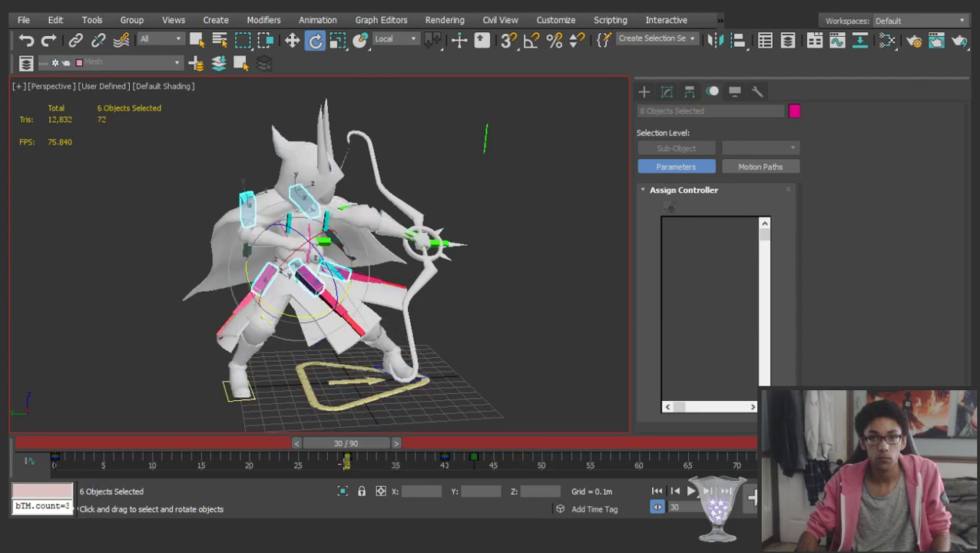
drag(345, 464, 298, 462)
drag(202, 456, 201, 456)
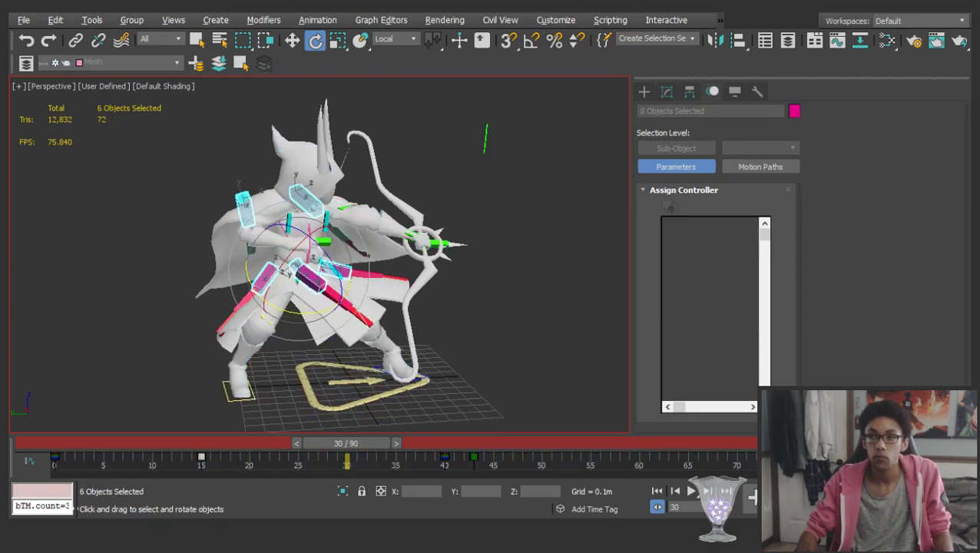
Scrub through the pelvis motion and play back the shot to examine the body, cape and skirt movement
drag(92, 443, 449, 419)
click(295, 302)
click(282, 285)
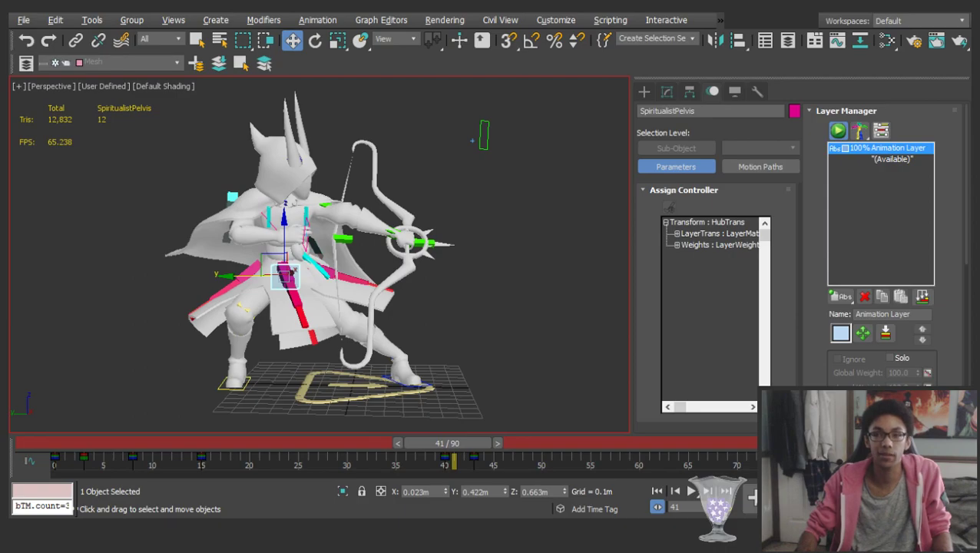
drag(58, 451, 322, 419)
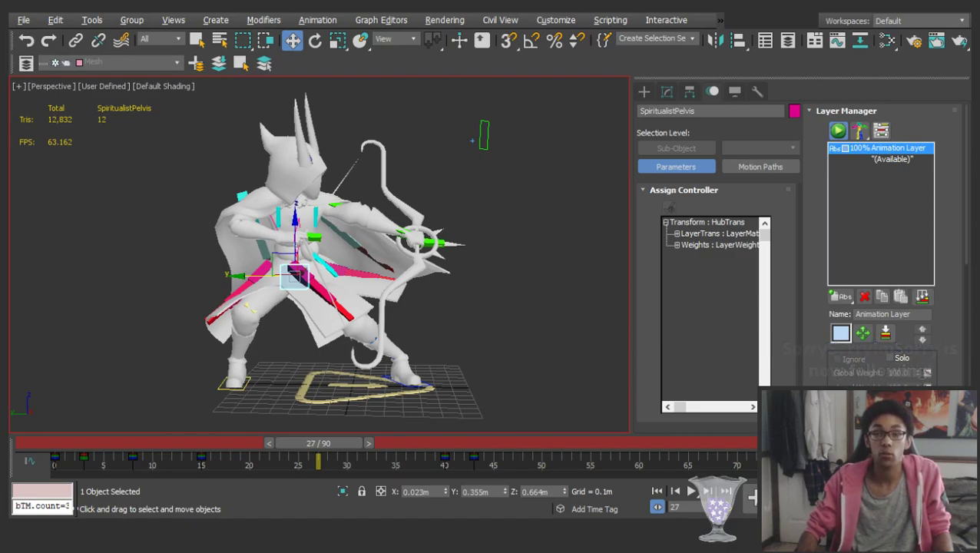
drag(52, 435, 106, 443)
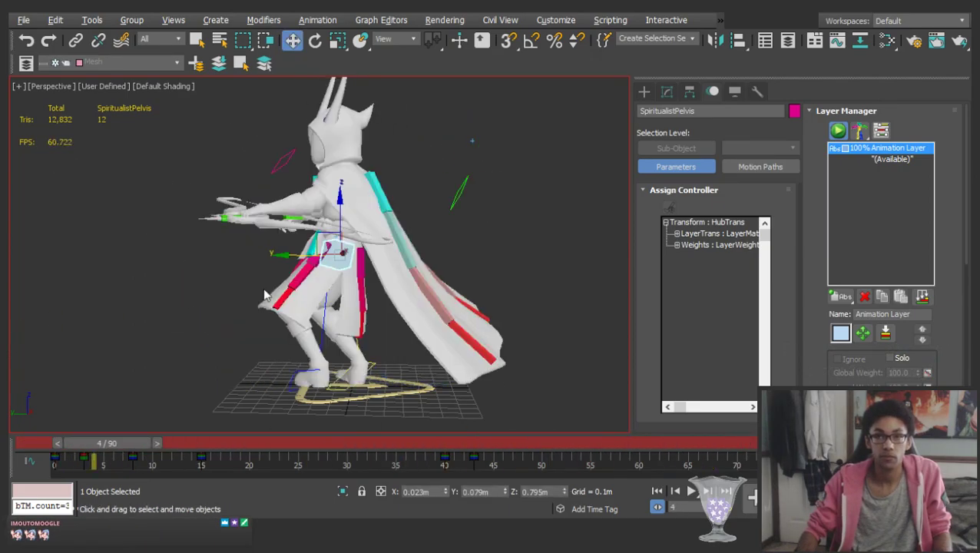
click(185, 300)
key(/)
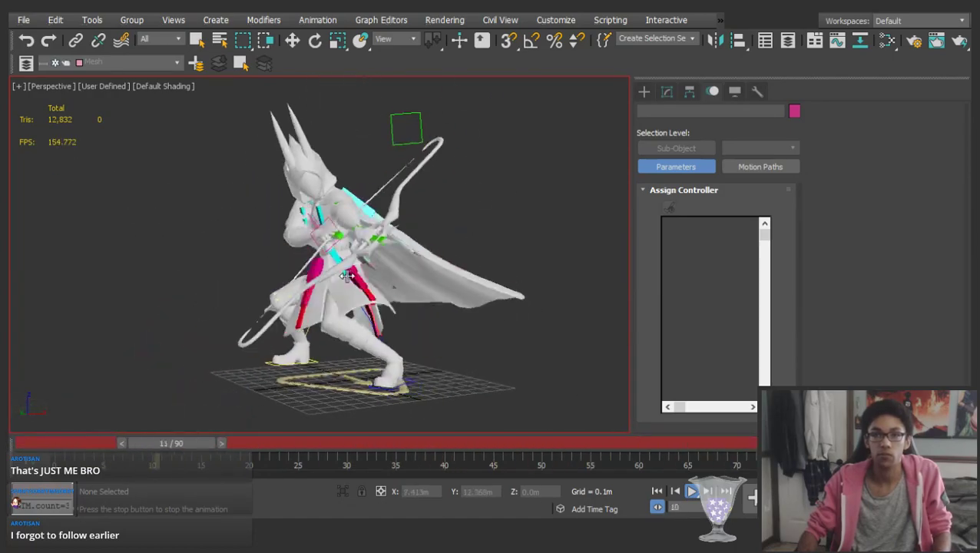
alt+middle_drag(301, 277, 181, 266)
scroll(258, 277, up, 3)
key(slash)
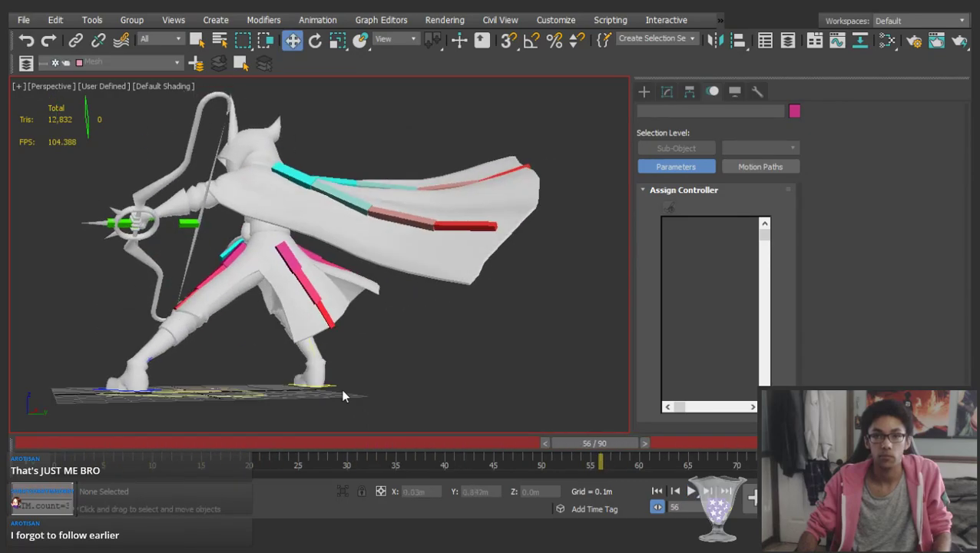
Go to frame 90, inspect the keys of the whole rig, and show the root helper's saved poses
click(338, 387)
drag(600, 440, 933, 436)
alt+middle_drag(461, 361, 451, 342)
key(ctrl+a)
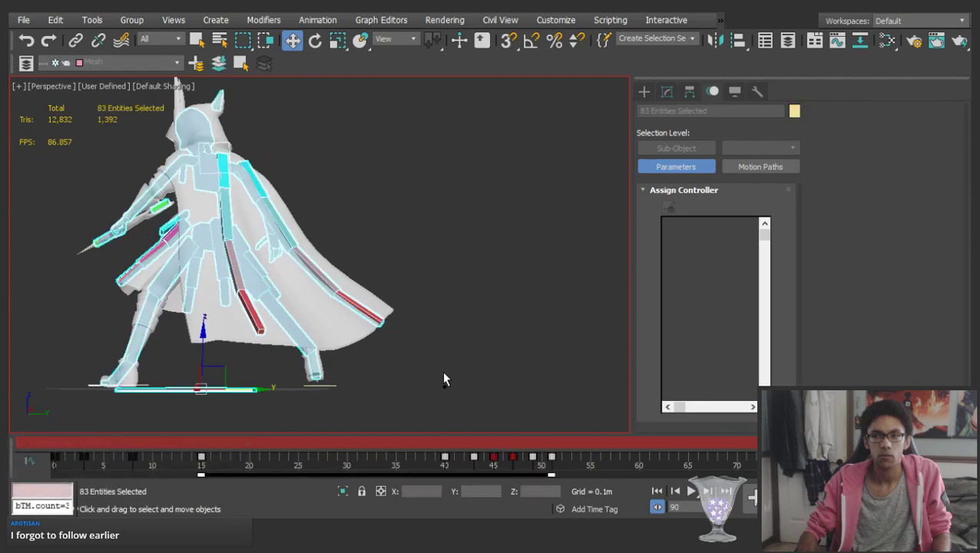
mouse_move(811, 460)
ctrl+alt+right_down()
mouse_move(547, 461)
mouse_move(811, 461)
ctrl+alt+right_up()
click(559, 383)
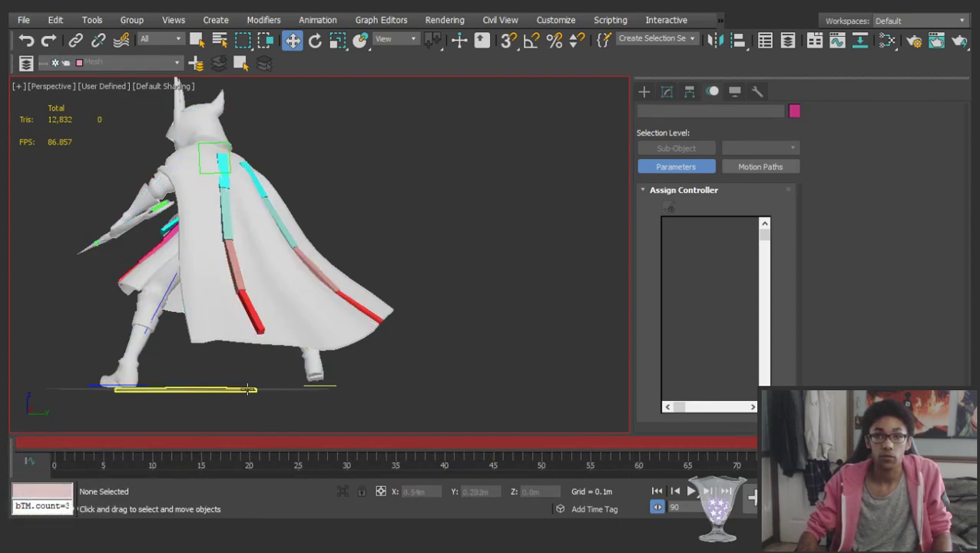
click(247, 389)
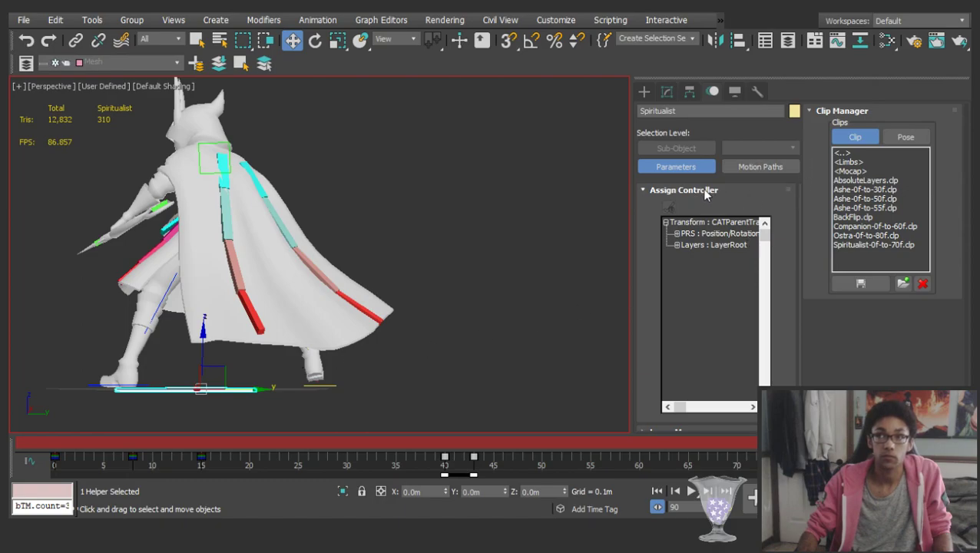
click(906, 136)
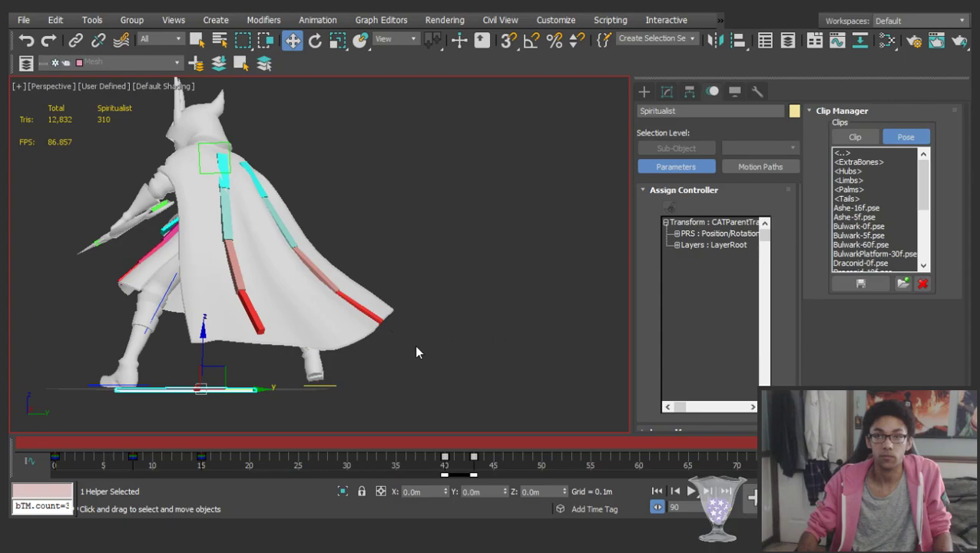
Clear the selection and play back the full animation to review the return to the standing pose
middle_drag(303, 233, 587, 298)
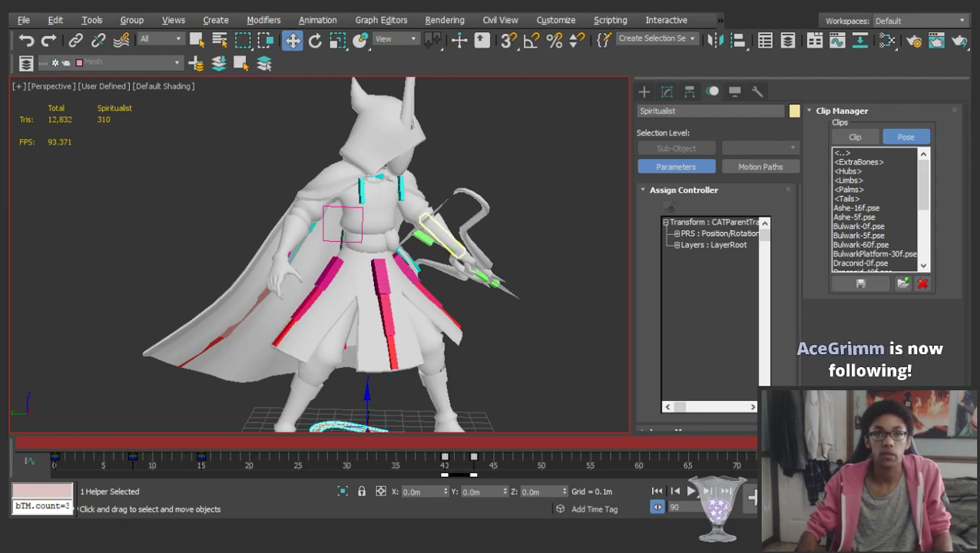
middle_drag(396, 242, 343, 178)
click(439, 269)
scroll(430, 264, down, 4)
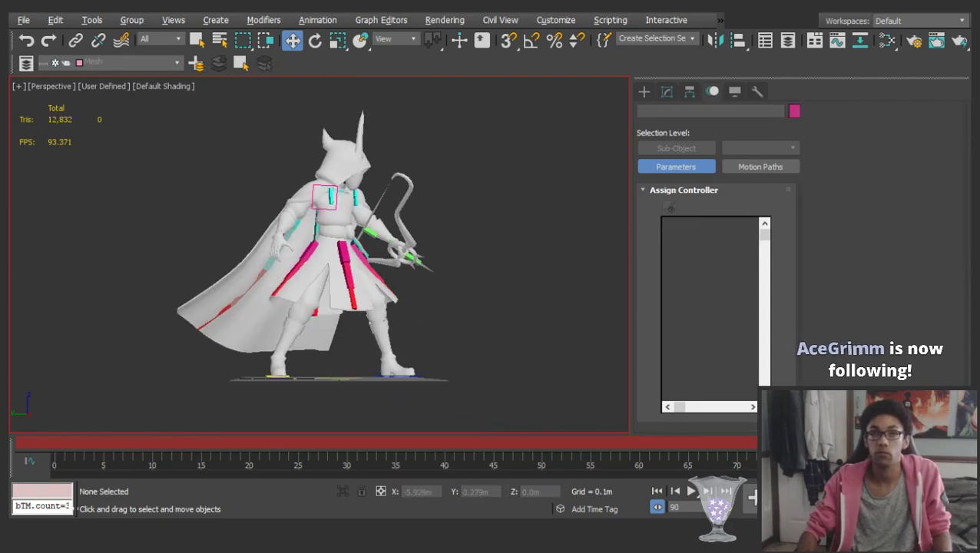
key(slash)
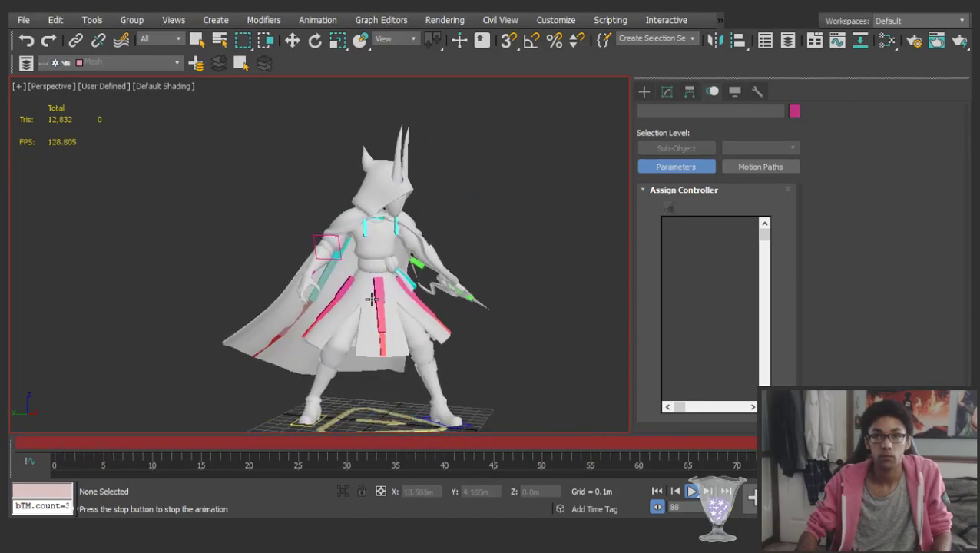
alt+middle_drag(357, 292, 271, 385)
Go to frame 40 and pull the right hand and the weapon's back bone farther back from the bow
drag(142, 440, 492, 443)
key(ctrl+a)
click(516, 427)
scroll(355, 298, up, 4)
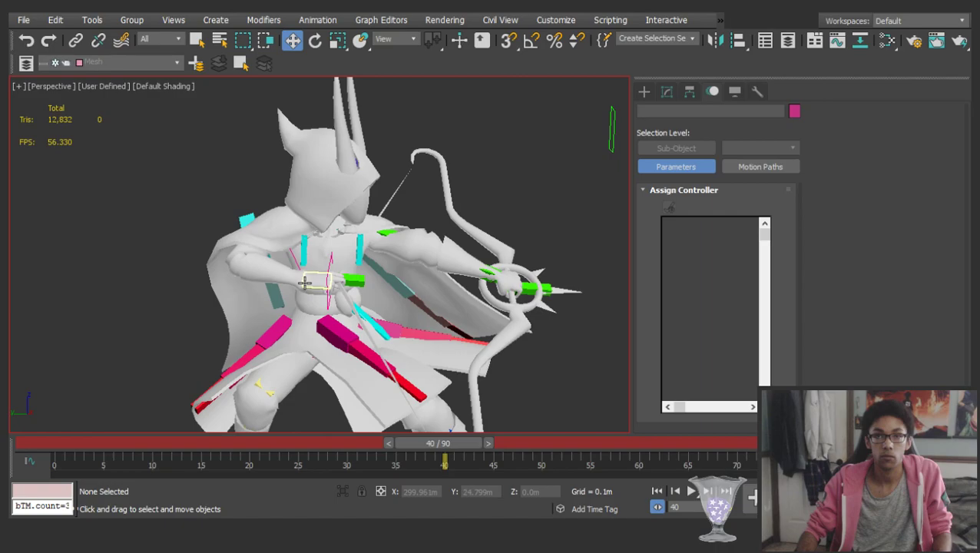
click(305, 283)
click(347, 285)
drag(296, 278, 254, 278)
Rotate the ribcage to adjust the torso's lean at frame 40
click(335, 263)
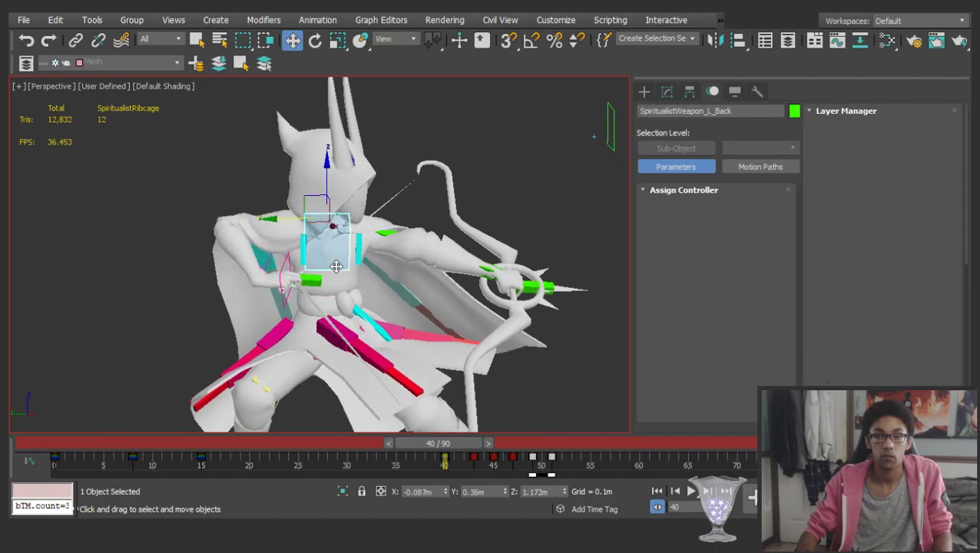
alt+middle_drag(337, 265, 216, 278)
key(e)
drag(370, 222, 399, 196)
click(380, 342)
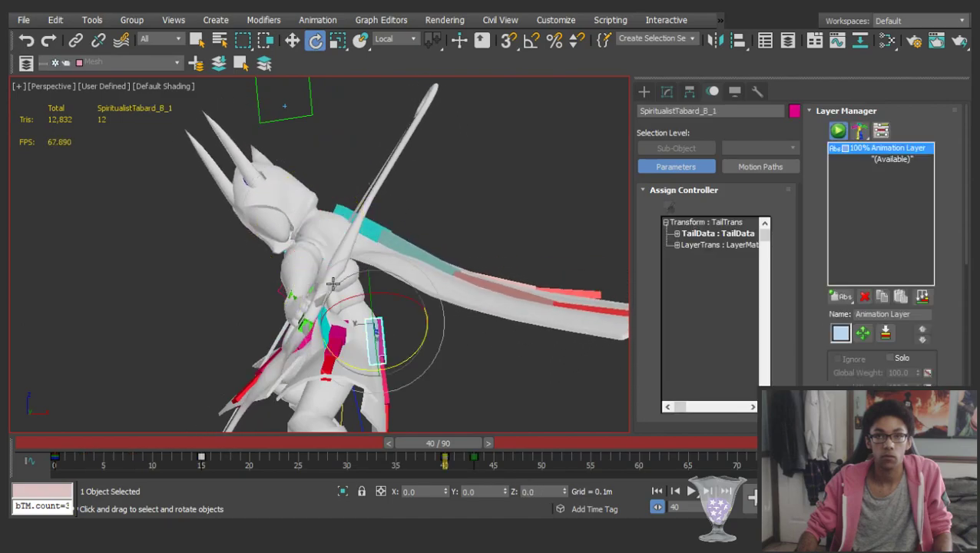
click(485, 334)
Rotate the left upper arm at frame 40 to adjust the bow-holding arm, and clear the selection
click(298, 266)
alt+middle_drag(298, 265, 423, 229)
drag(462, 200, 425, 243)
alt+middle_drag(412, 237, 423, 240)
click(436, 264)
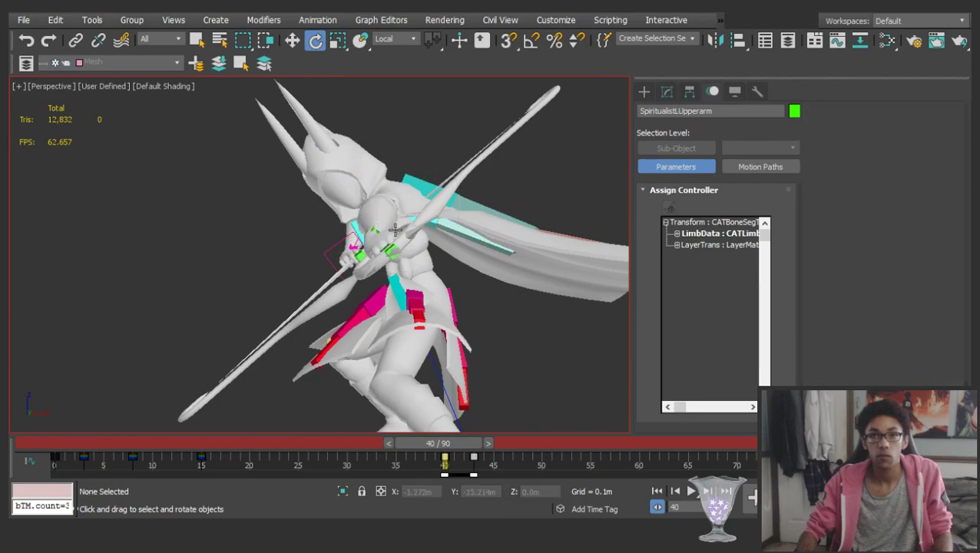
Rotate the head to refine its aim, comparing the poses at frames 15 and 40
click(333, 168)
drag(358, 142, 391, 134)
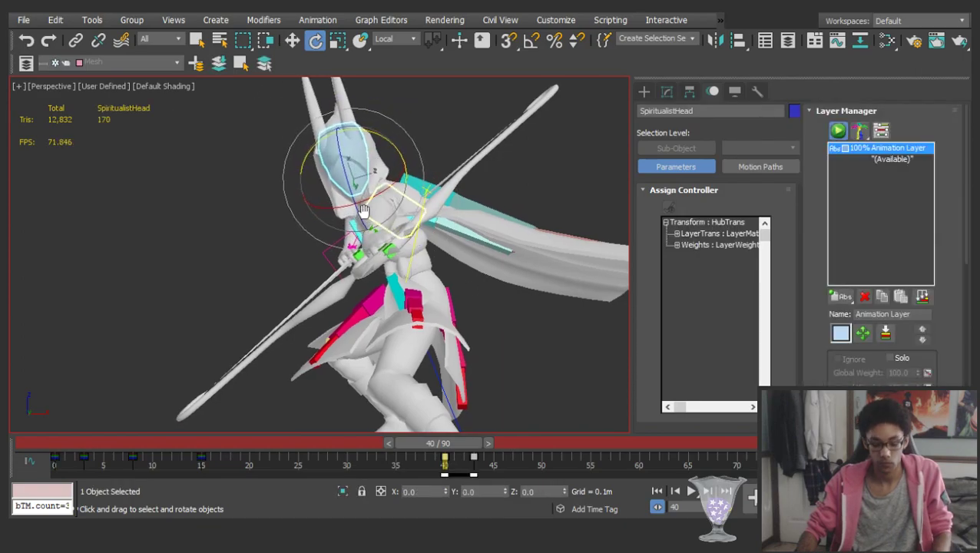
scroll(358, 209, down, 3)
drag(388, 149, 380, 198)
key(comma)
key(period)
key(comma)
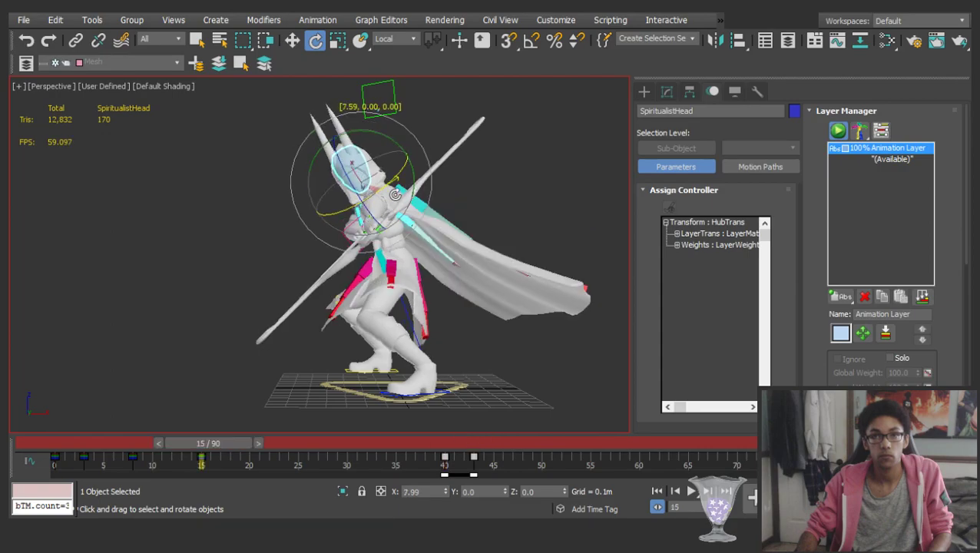
key(period)
drag(388, 190, 379, 218)
alt+middle_drag(379, 202, 479, 248)
alt+middle_drag(406, 281, 376, 199)
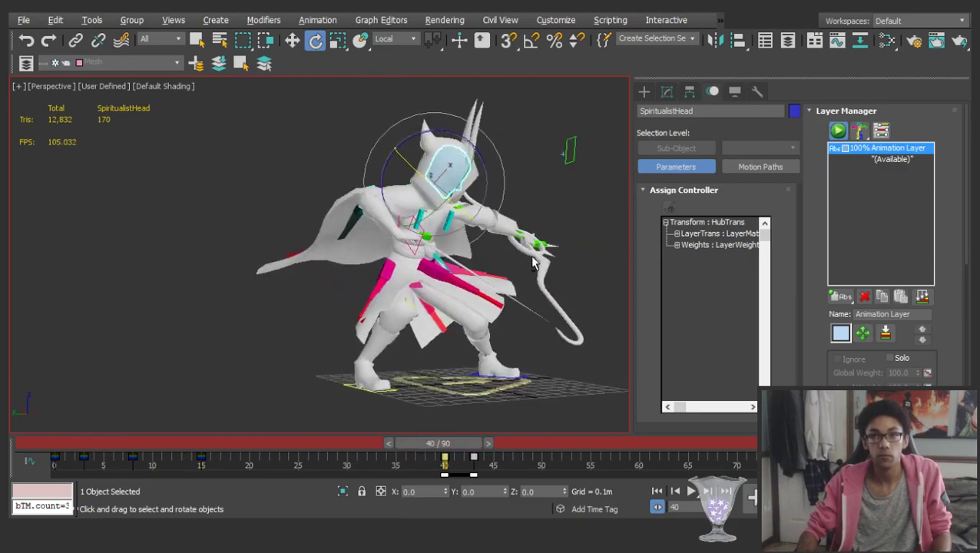
Rotate the right upper arm at frame 40 and scrub through the draw up to that frame
click(376, 199)
scroll(410, 207, up, 5)
click(440, 216)
alt+middle_drag(440, 216, 464, 205)
drag(482, 184, 454, 197)
alt+middle_drag(507, 215, 446, 235)
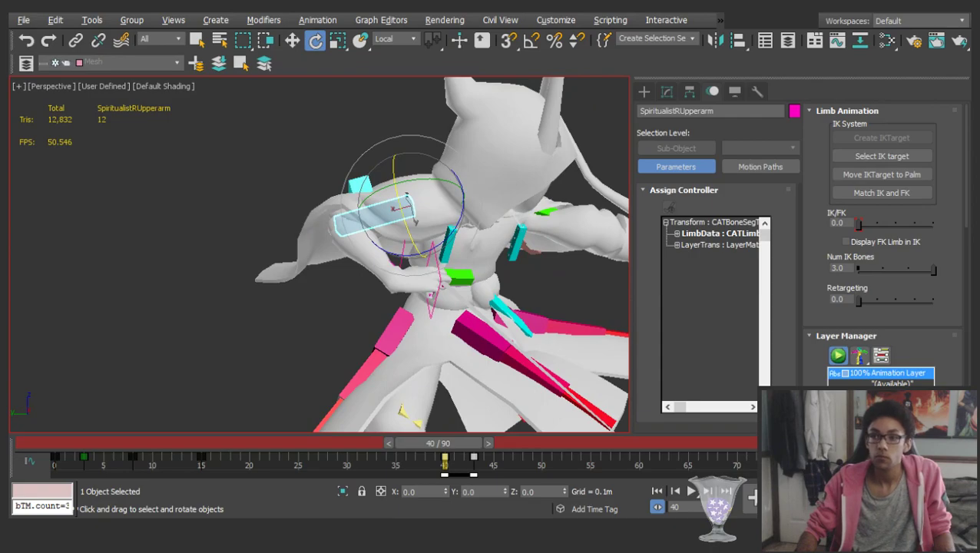
alt+middle_drag(444, 248, 315, 253)
drag(107, 444, 452, 417)
key(e)
alt+middle_drag(448, 339, 537, 276)
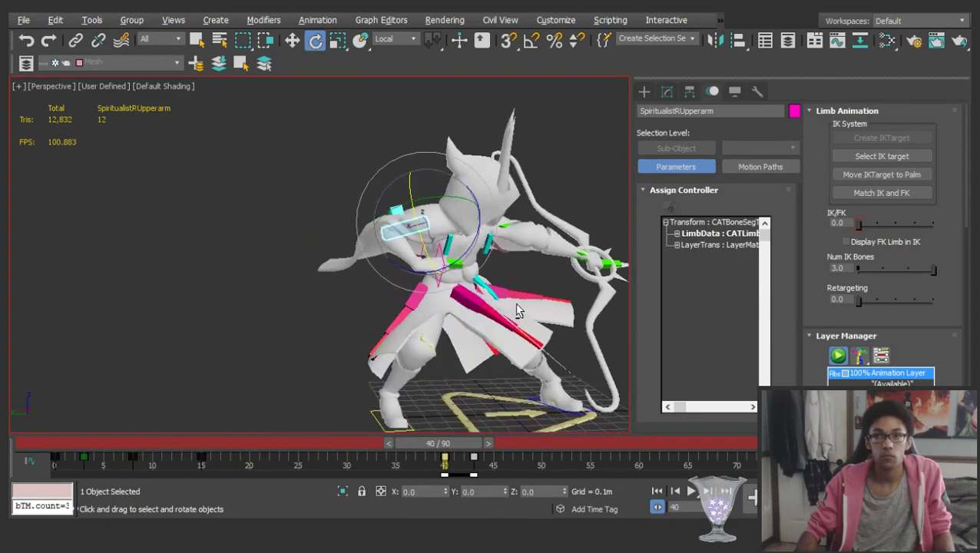
click(528, 265)
scroll(376, 277, up, 10)
scroll(372, 308, down, 8)
mouse_move(372, 308)
alt+middle_down()
mouse_move(372, 236)
mouse_move(370, 324)
alt+middle_up()
click(369, 265)
drag(369, 327, 311, 352)
alt+middle_drag(310, 351, 283, 275)
key(ctrl+z)
alt+middle_drag(339, 235, 469, 247)
Refine the right upper arm's rotation at the full draw on frame 40 and select the right collarbone
click(402, 221)
click(255, 183)
alt+middle_drag(257, 184, 343, 201)
drag(295, 219, 326, 219)
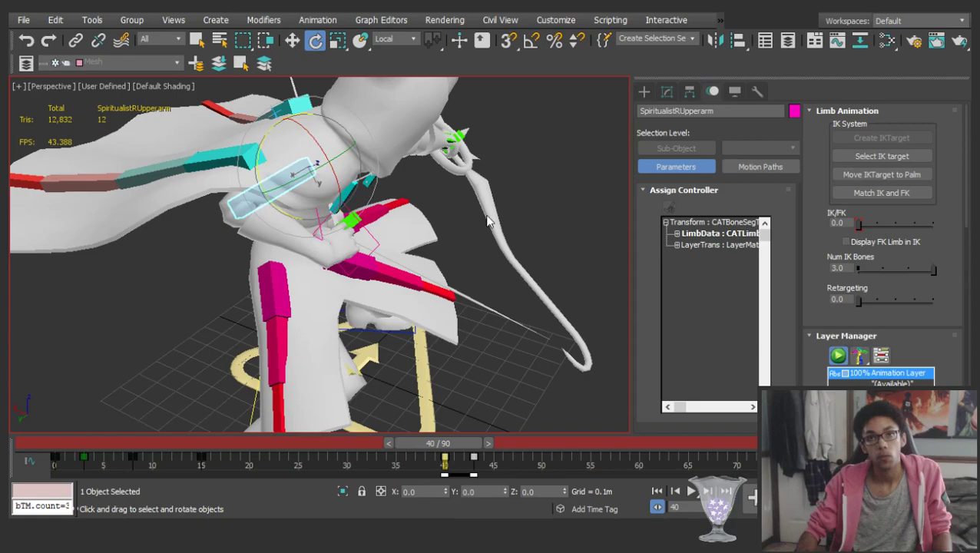
click(496, 219)
click(334, 156)
click(445, 211)
alt+middle_drag(446, 211, 300, 149)
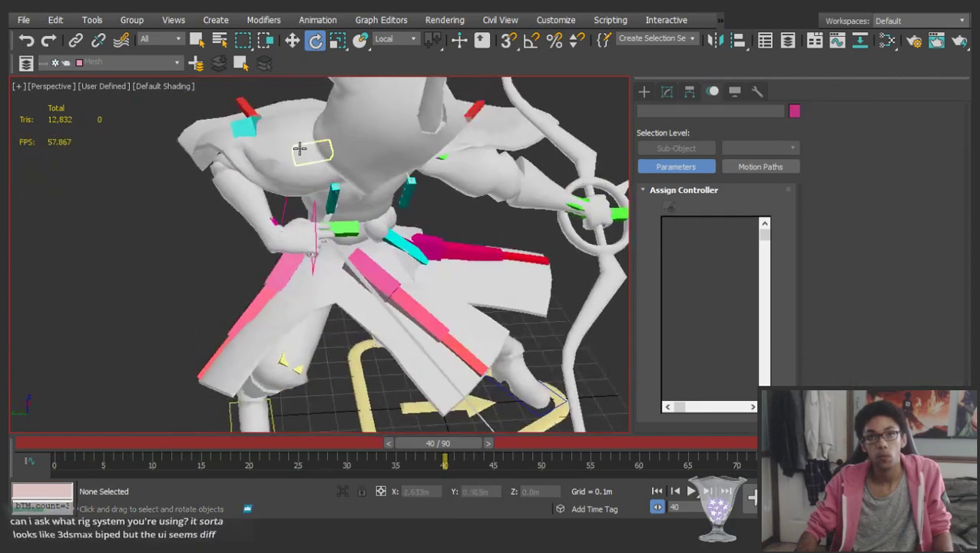
click(313, 151)
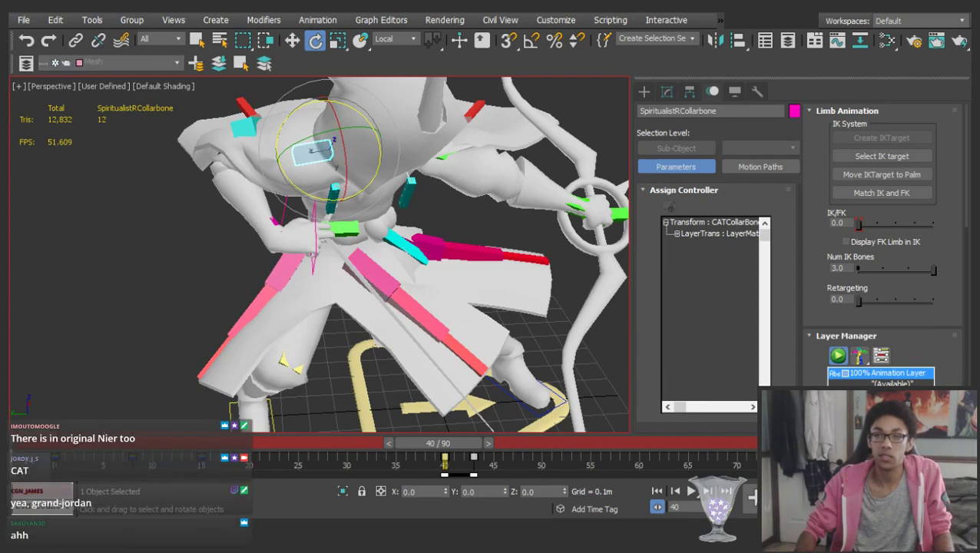
Rotate the left hand about its local X axis, comparing the bow's angle between frames 15 and 40
middle_drag(377, 226, 345, 302)
click(518, 254)
alt+middle_drag(366, 189, 301, 188)
drag(445, 458, 395, 407)
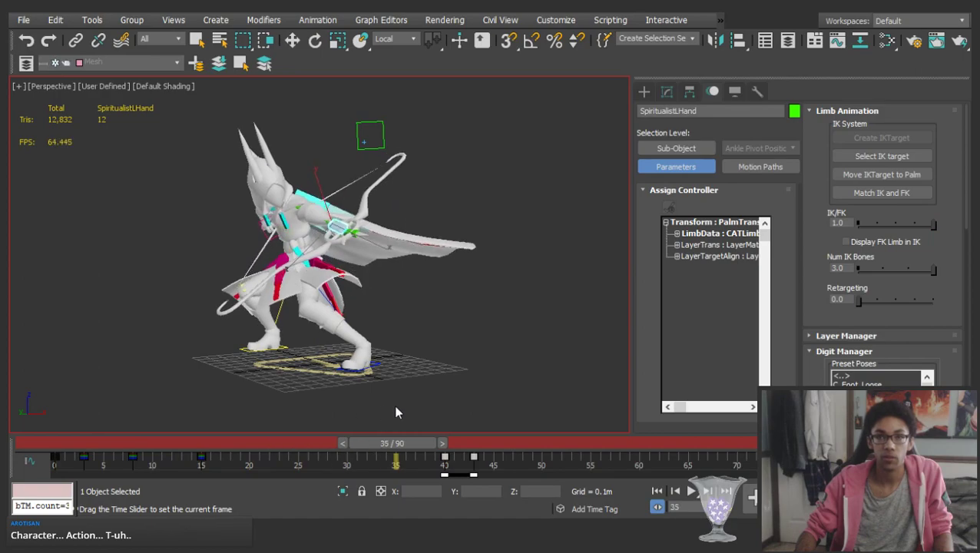
key(e)
key(comma)
scroll(336, 229, up, 3)
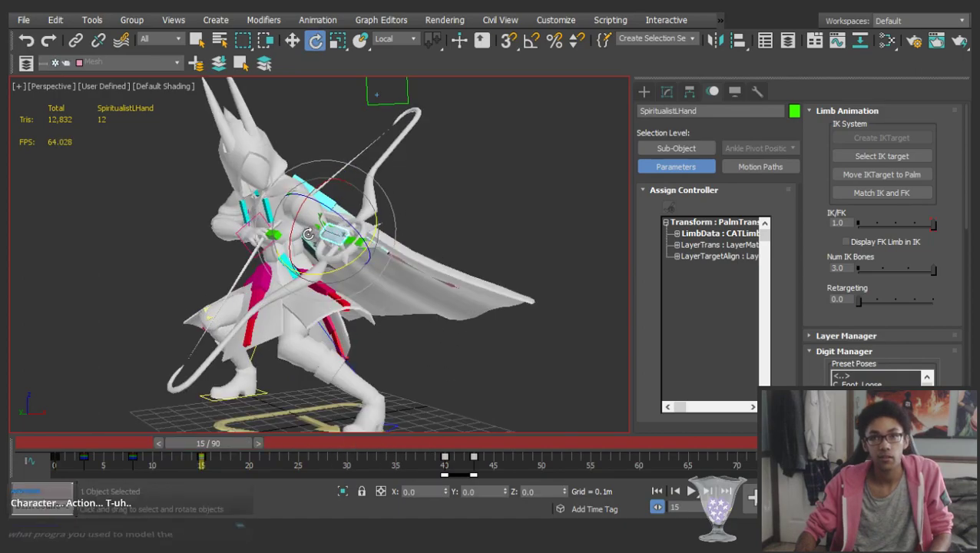
key(period)
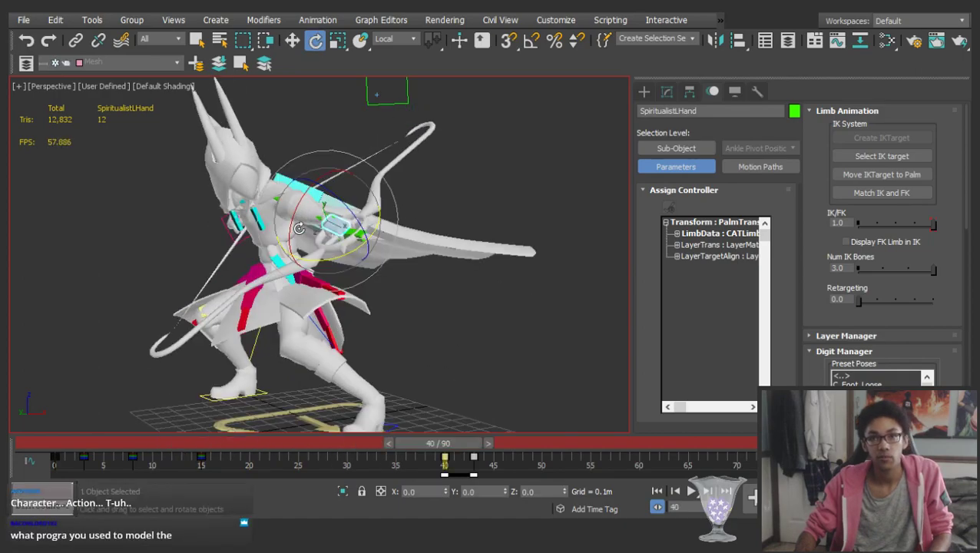
key(comma)
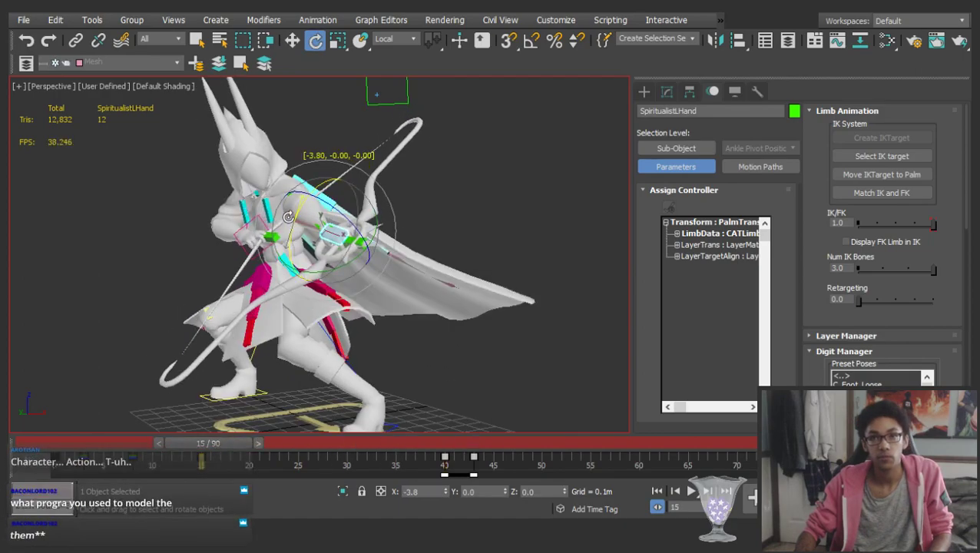
key(period)
drag(446, 443, 450, 420)
key(e)
Rotate the right upper arm at frame 40 to adjust the drawing shoulder and elbow
alt+middle_drag(367, 258, 485, 245)
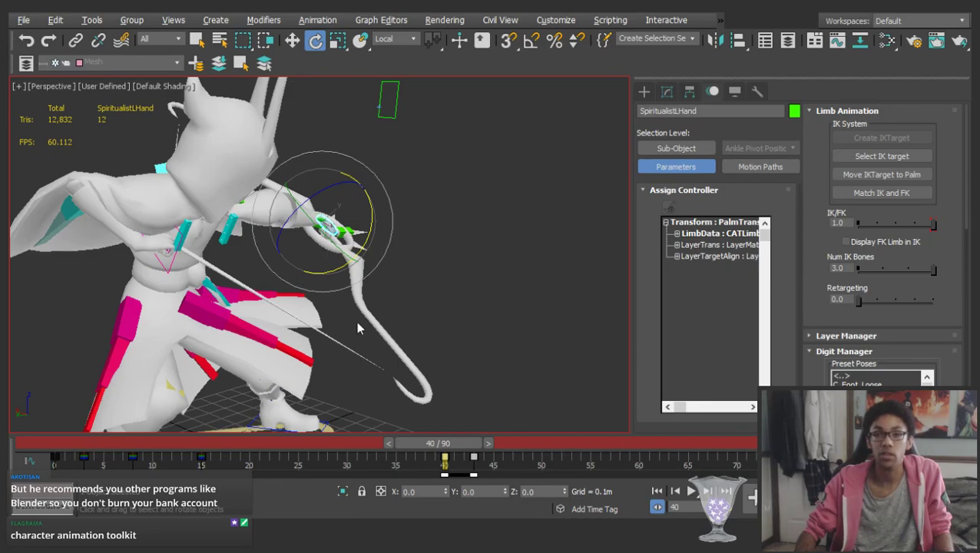
alt+middle_drag(227, 206, 324, 198)
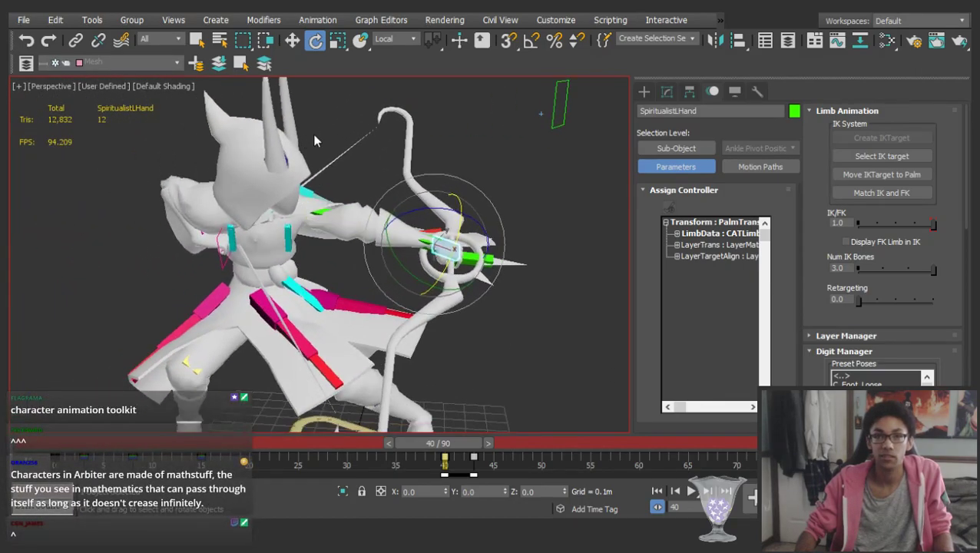
click(196, 202)
scroll(196, 202, up, 3)
alt+middle_drag(197, 201, 253, 238)
drag(323, 250, 345, 227)
alt+middle_drag(345, 227, 297, 214)
Rotate the right collarbone at frame 40 to match the drawn arm, and clear the selection
click(331, 196)
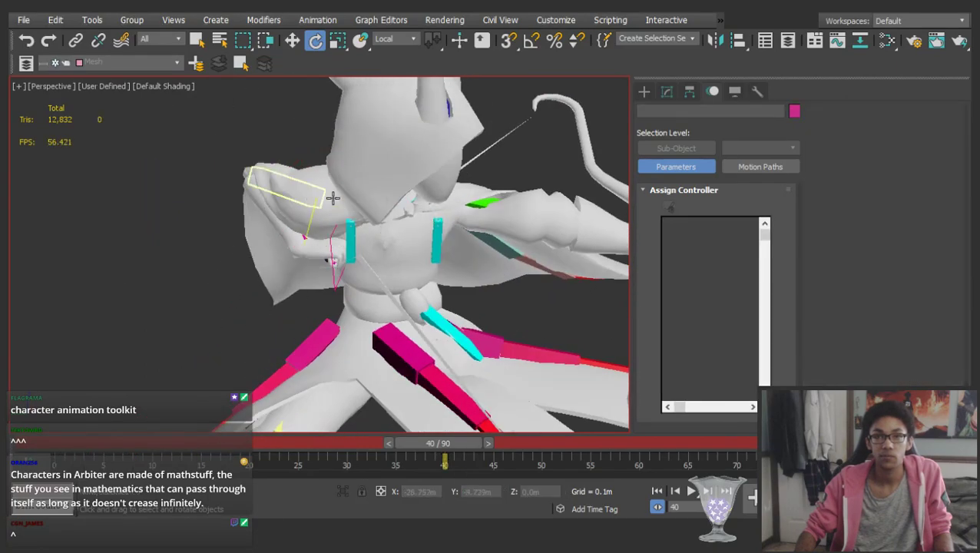
drag(372, 234, 317, 242)
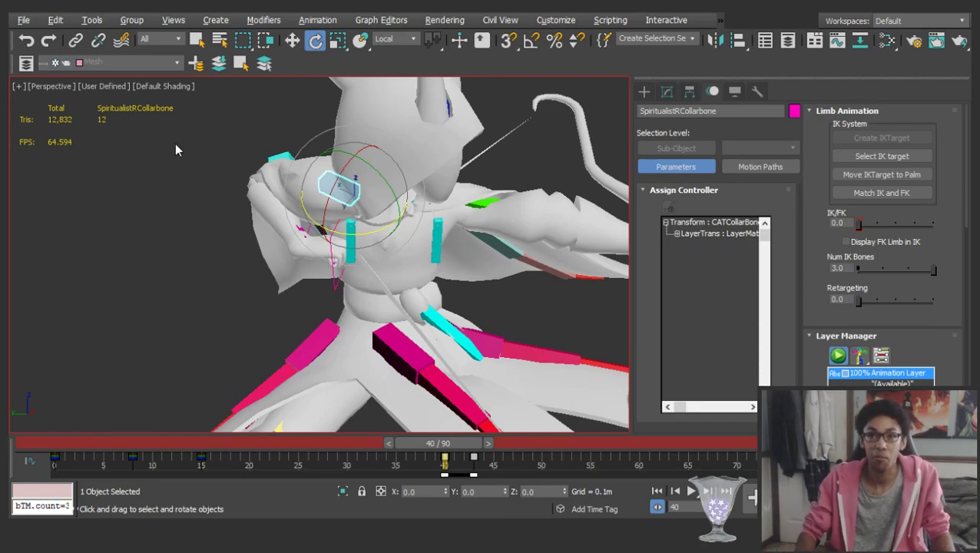
alt+middle_drag(367, 218, 428, 216)
scroll(376, 225, down, 5)
click(551, 268)
Compare the left upper arm between frames 15 and 40 and scrub through the draw to check the arms
scroll(441, 218, up, 4)
click(406, 214)
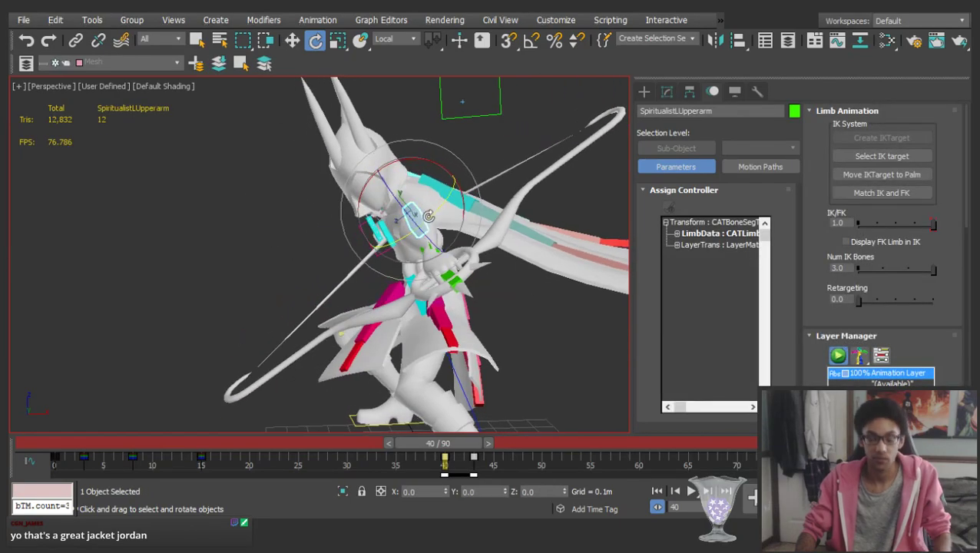
key(comma)
key(period)
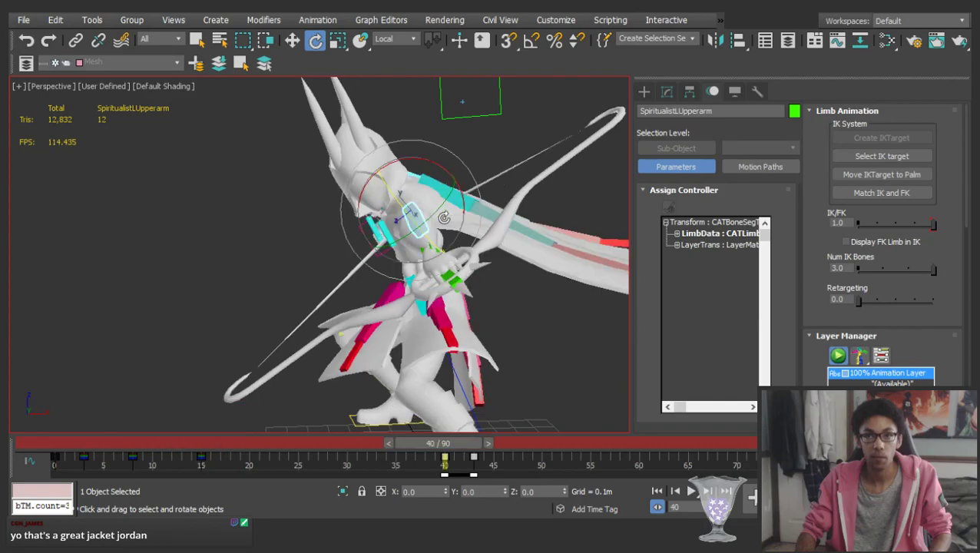
alt+middle_drag(444, 217, 599, 199)
drag(68, 442, 442, 336)
key(e)
alt+middle_drag(377, 279, 271, 230)
click(270, 224)
scroll(271, 223, up, 3)
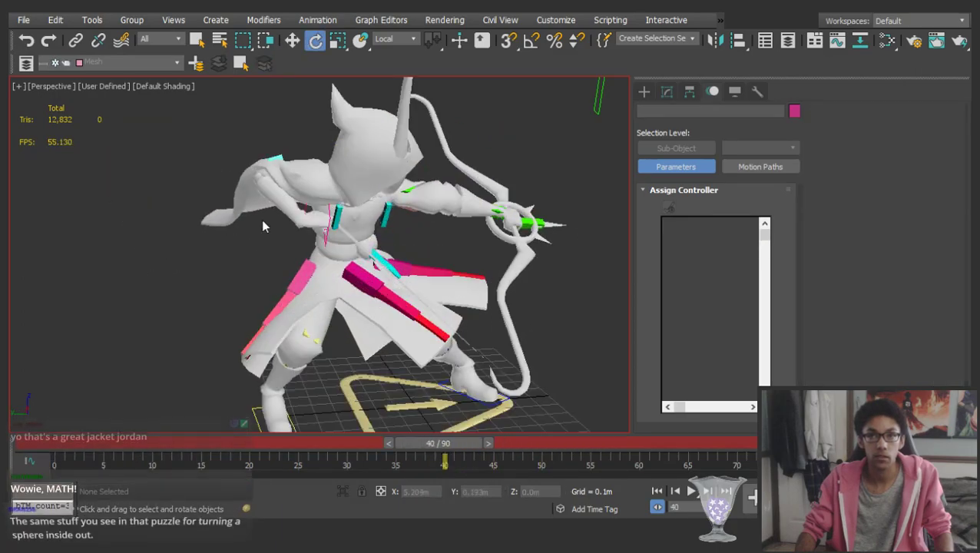
Go to the release key at frame 43 and rotate the right upper arm away from the bow
click(301, 217)
key(w)
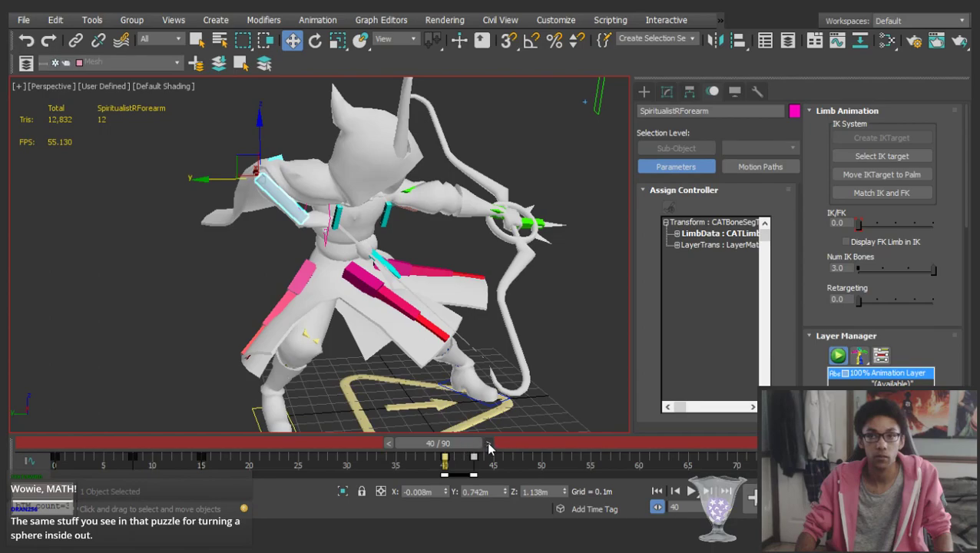
click(488, 444)
click(401, 255)
click(294, 191)
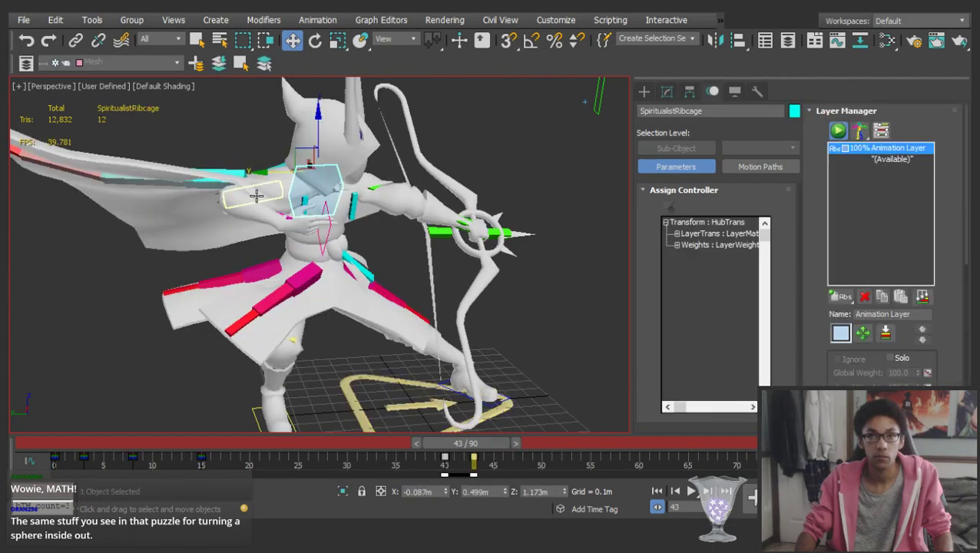
click(267, 191)
key(e)
alt+middle_drag(268, 192, 299, 235)
drag(286, 233, 241, 241)
Rotate the right forearm and hand at frame 43 to swing the released arm outward
click(299, 207)
click(265, 211)
alt+middle_drag(296, 221, 264, 197)
drag(295, 199, 251, 263)
click(182, 271)
click(247, 236)
scroll(247, 237, up, 3)
alt+middle_drag(281, 254, 264, 206)
drag(254, 204, 357, 246)
scroll(358, 245, down, 3)
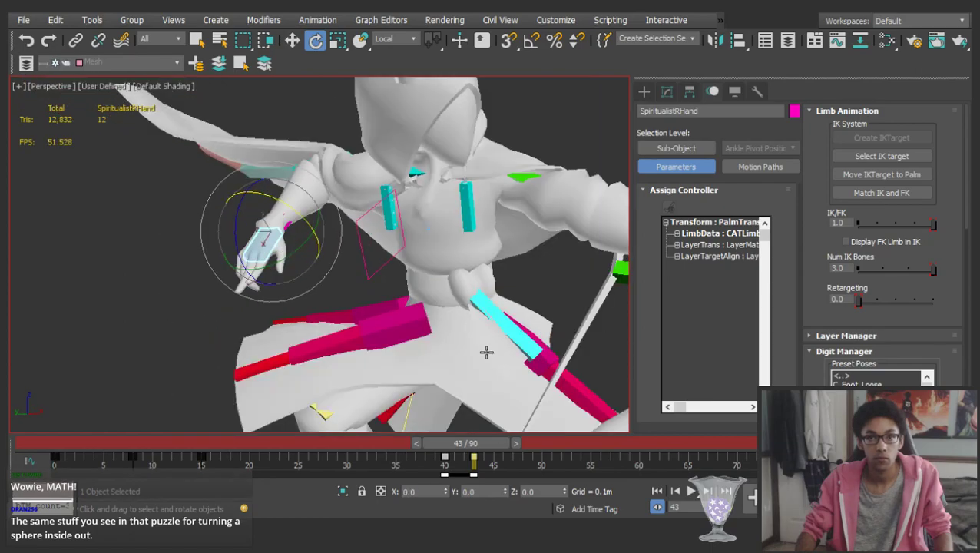
Clear the selection and play back the animation, examining the draw and release from several angles
drag(459, 450, 71, 361)
click(77, 252)
key(z)
key(slash)
alt+middle_drag(133, 218, 185, 244)
alt+middle_drag(299, 248, 108, 264)
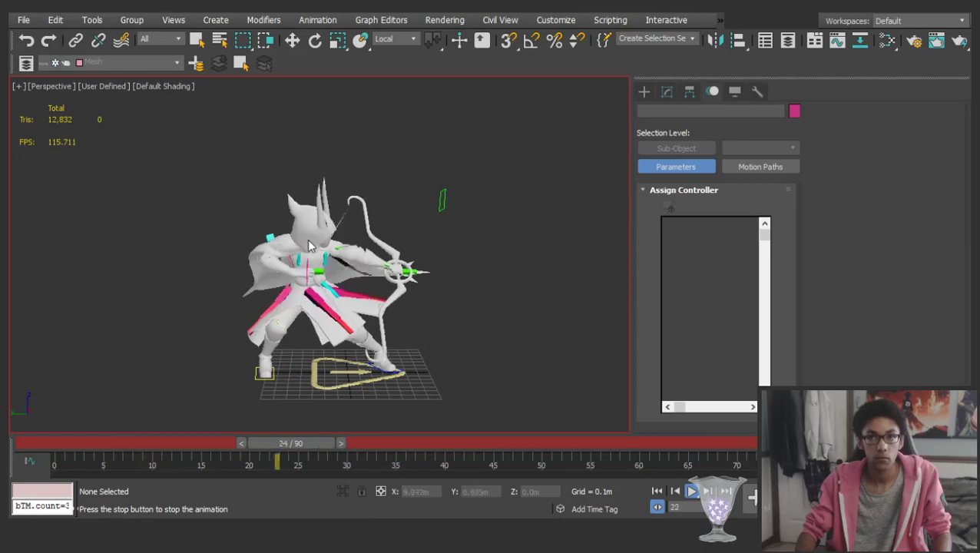
alt+middle_drag(320, 250, 403, 260)
key(e)
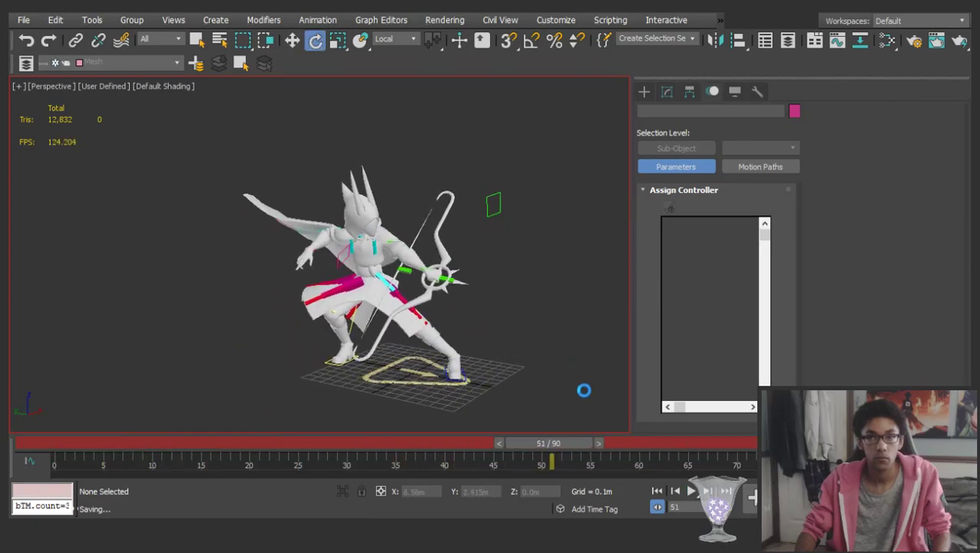
Copy the whole rig's key from frame 43 to frame 70 and extend the time range to end at frame 95
key(ctrl+a)
drag(547, 443, 487, 447)
click(561, 455)
key(e)
alt+middle_drag(418, 323, 308, 265)
scroll(438, 281, up, 3)
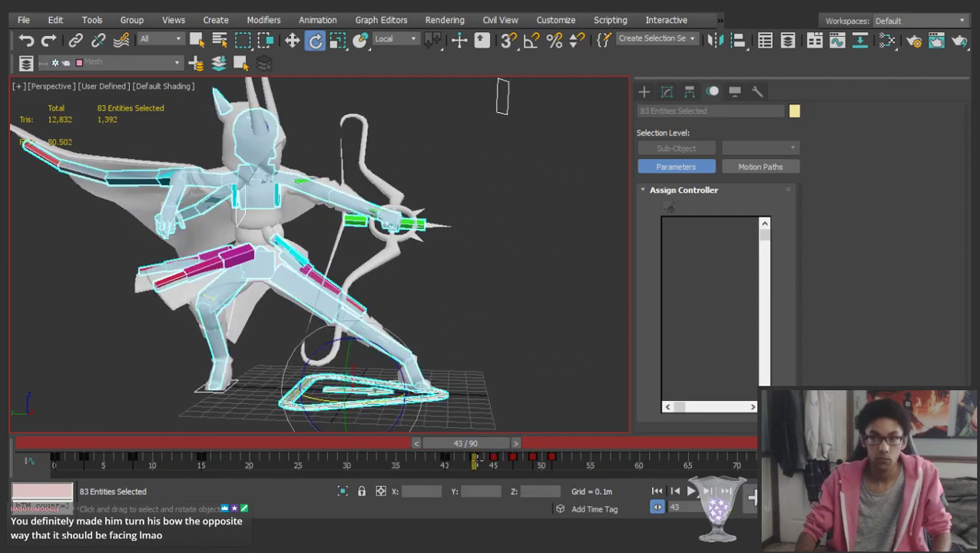
shift+drag(474, 458, 483, 459)
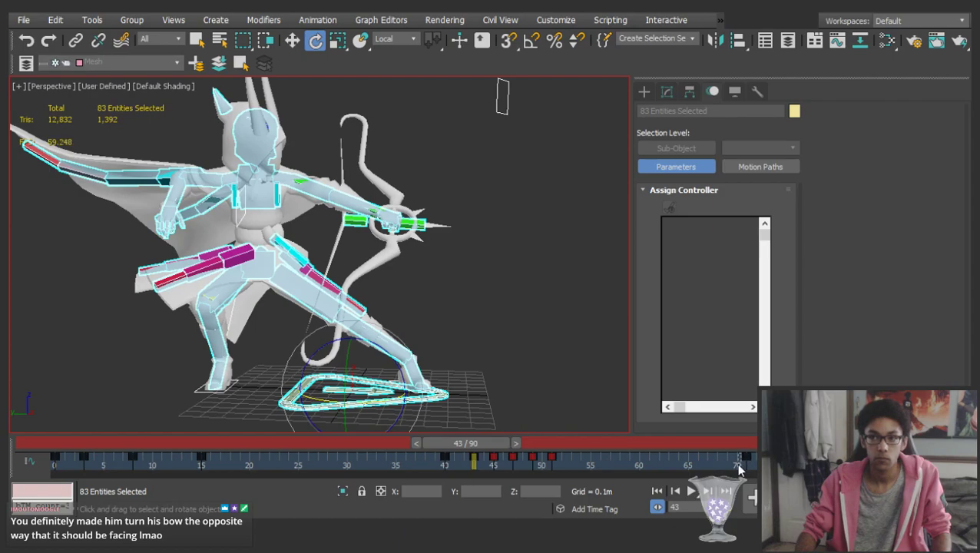
drag(745, 464, 725, 462)
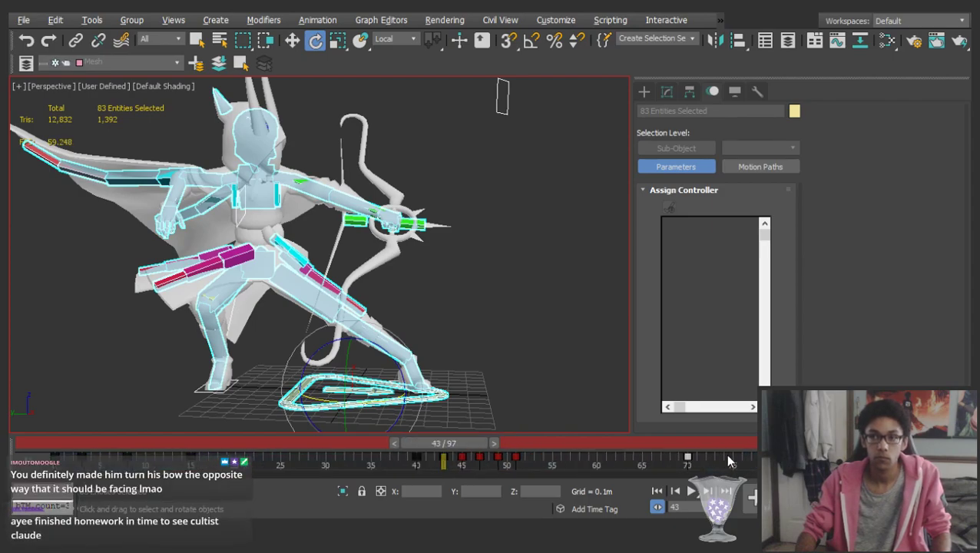
drag(869, 458, 878, 458)
ctrl+alt+right_drag(878, 461, 896, 461)
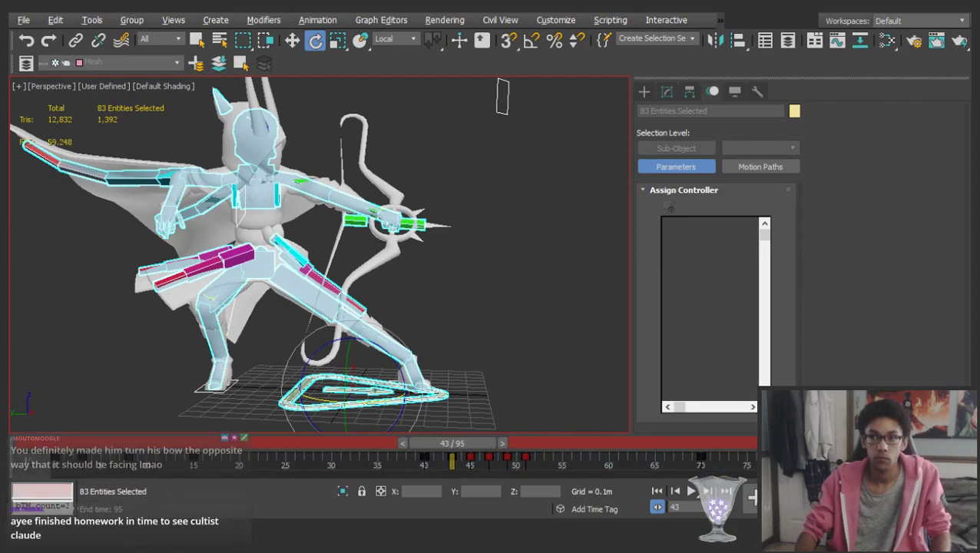
Go to frame 70 and move the pelvis by about 0.023 m in Y and -0.008 m in Z
drag(492, 449, 702, 415)
key(e)
click(576, 359)
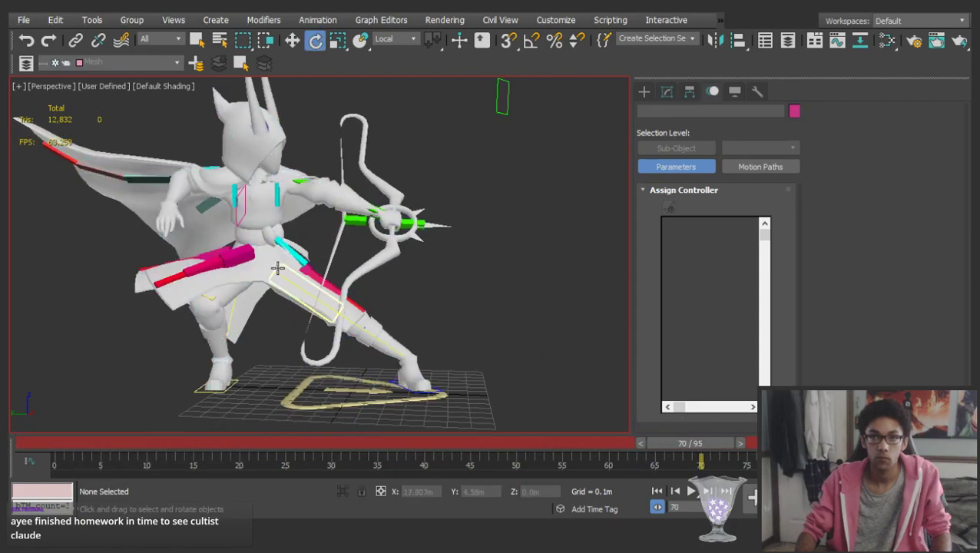
click(256, 265)
key(w)
alt+middle_drag(257, 261, 261, 247)
drag(247, 242, 243, 243)
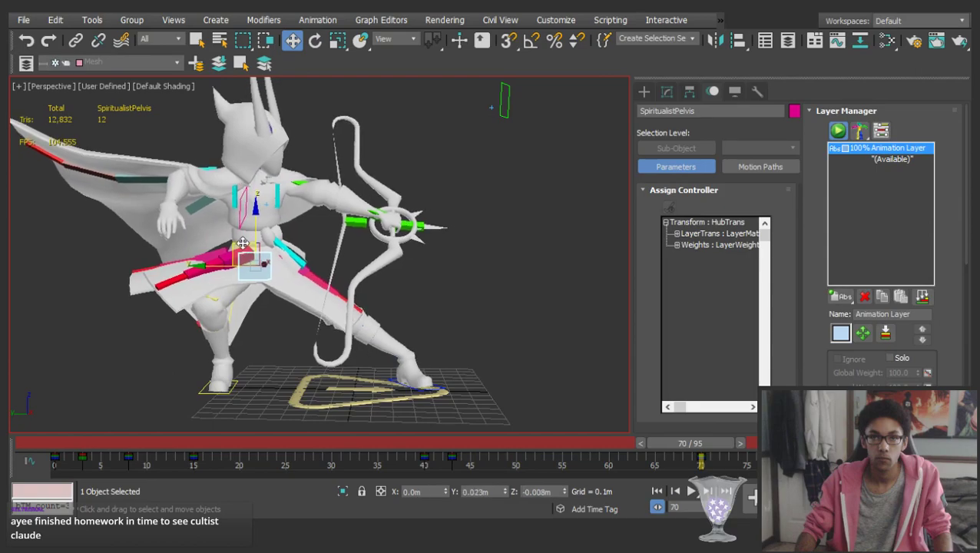
Rotate the left upper arm slightly at frame 70 and clear the selection
click(302, 180)
key(e)
scroll(314, 184, up, 3)
drag(329, 183, 343, 194)
alt+middle_drag(332, 195, 343, 150)
drag(347, 139, 355, 144)
click(444, 310)
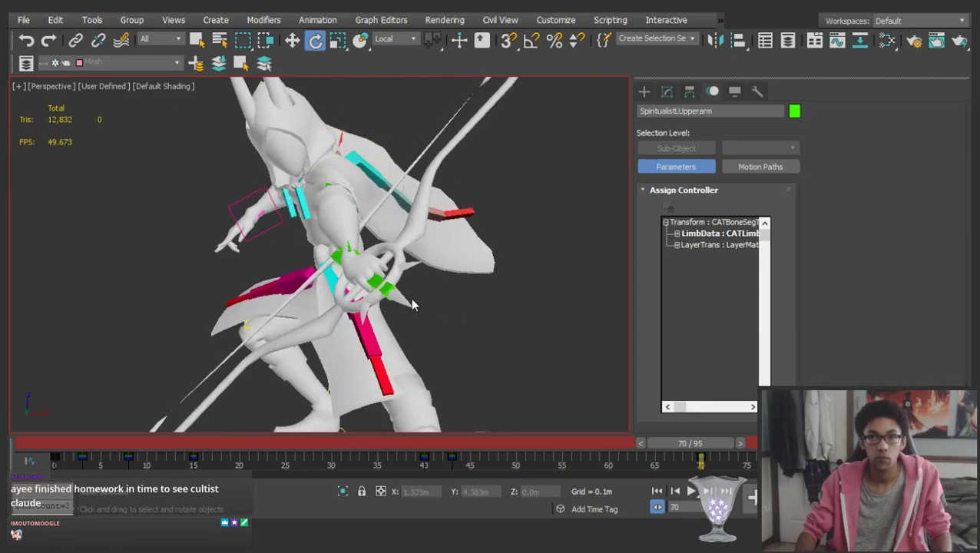
Rotate the left hand at frame 70 to change the angle of the bow
click(353, 265)
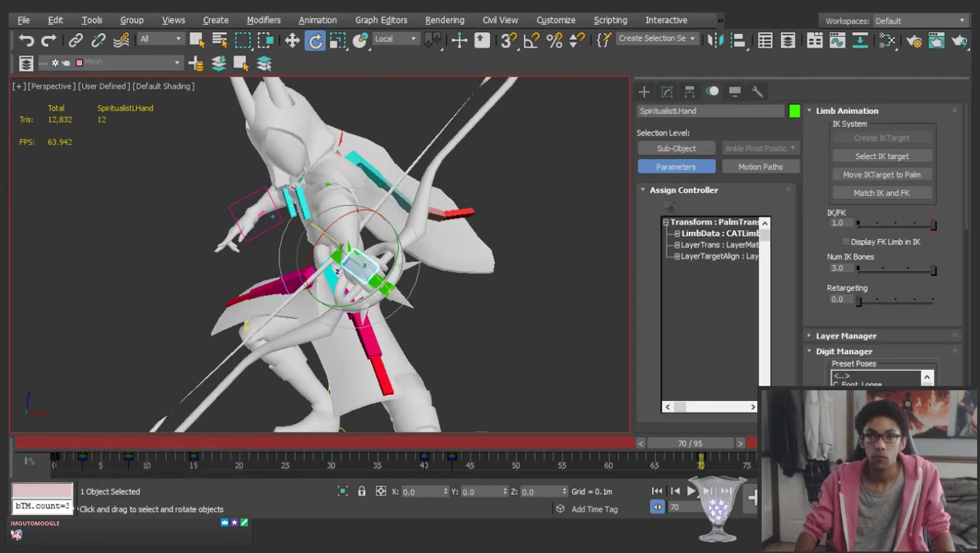
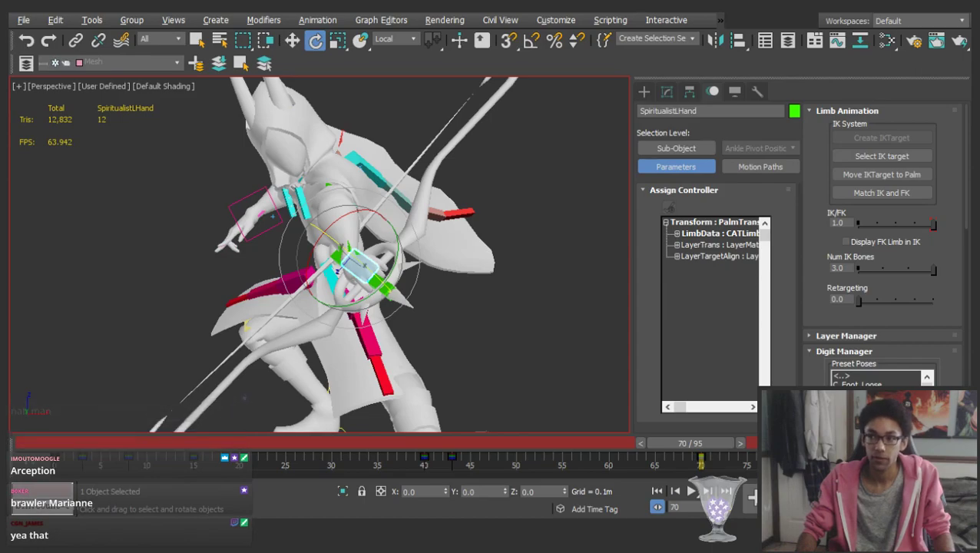
alt+middle_drag(358, 240, 381, 200)
key(w)
drag(381, 200, 394, 184)
key(ctrl+z)
alt+middle_drag(370, 229, 284, 281)
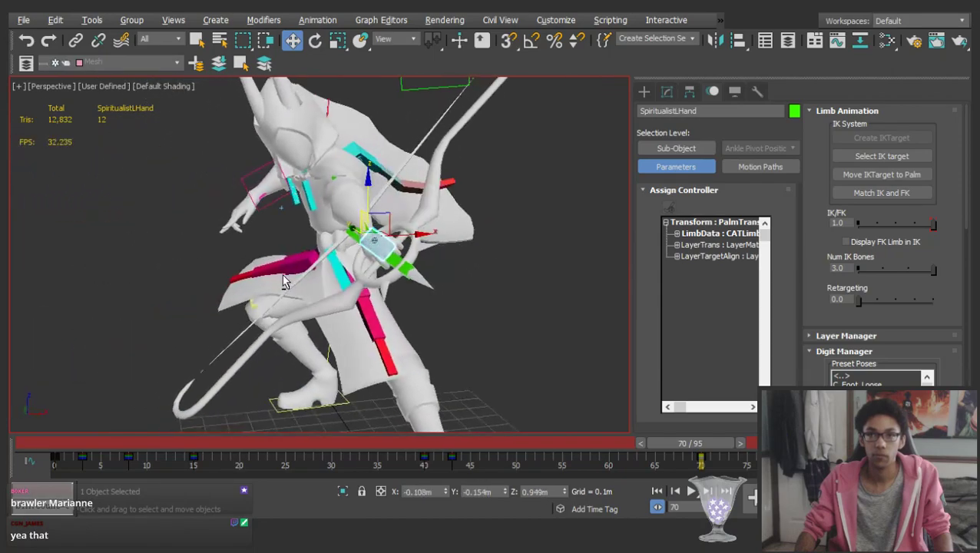
key(e)
alt+middle_drag(344, 244, 296, 224)
drag(387, 256, 415, 278)
scroll(384, 246, down, 2)
Scrub through the hold up to frame 70 and lower the left hand slightly at that frame
drag(442, 444, 694, 430)
alt+middle_drag(395, 264, 651, 443)
drag(365, 445, 695, 430)
alt+middle_drag(517, 272, 508, 253)
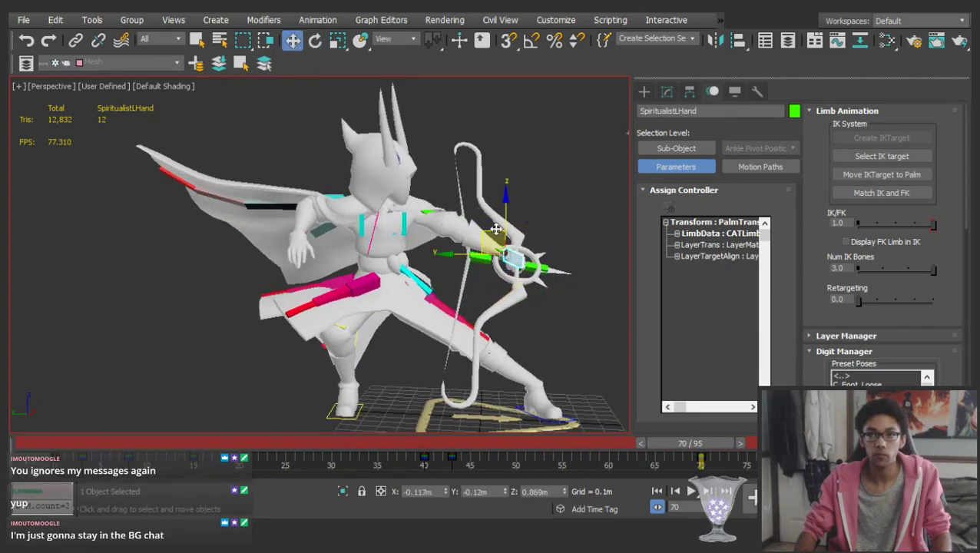
key(w)
drag(695, 443, 700, 422)
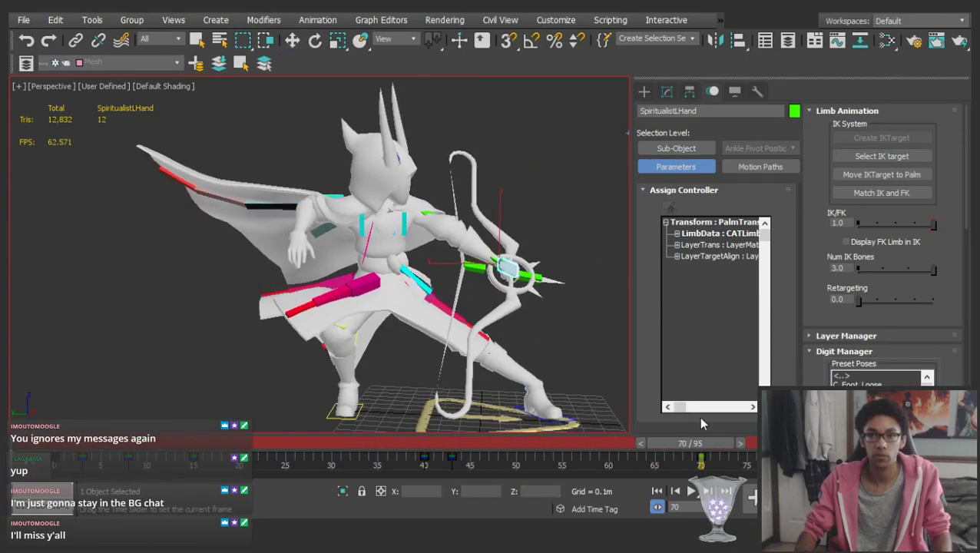
Shift the left weapon's back bone rearward at frame 70 and clear the selection
click(470, 264)
click(470, 265)
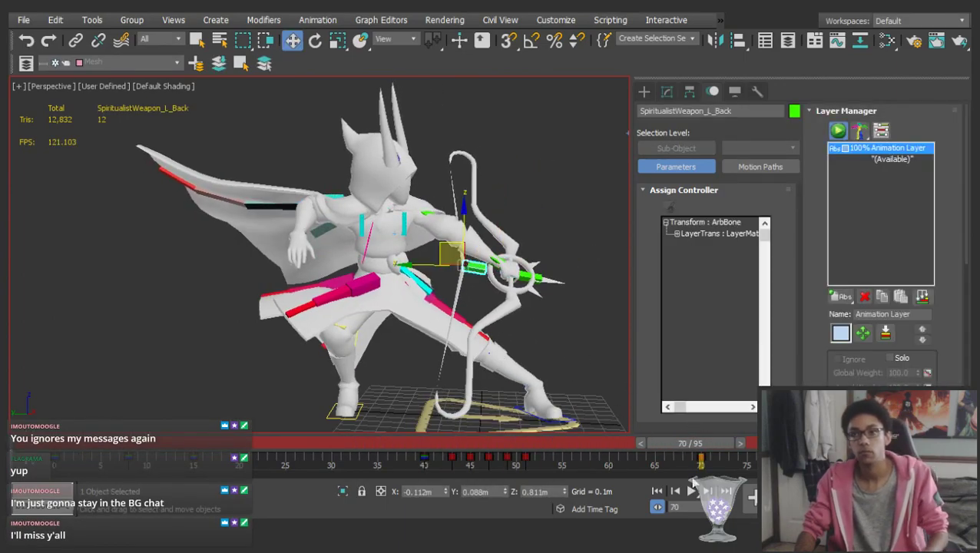
click(571, 318)
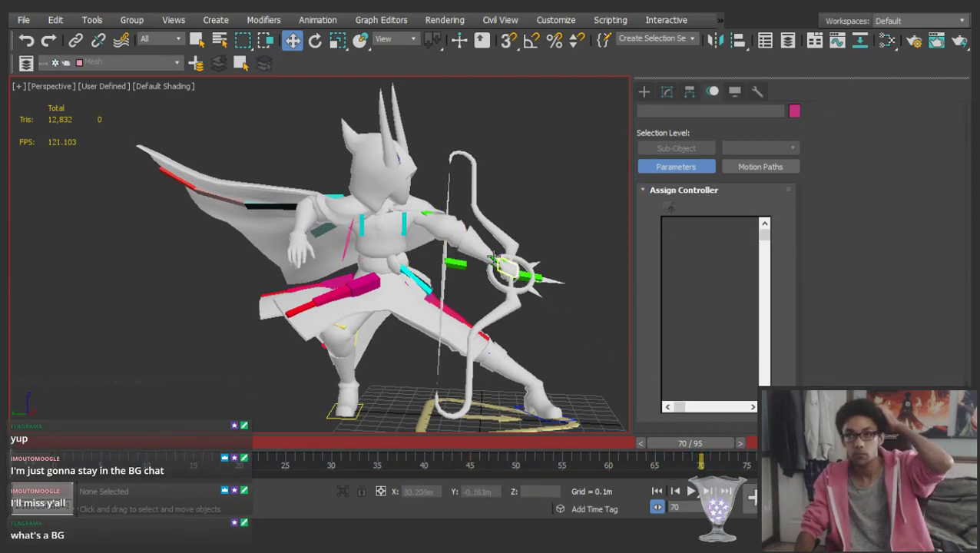
Rotate the right upper arm and right forearm at frame 70 so the arm opens outward behind the body
click(334, 205)
scroll(334, 205, up, 5)
key(e)
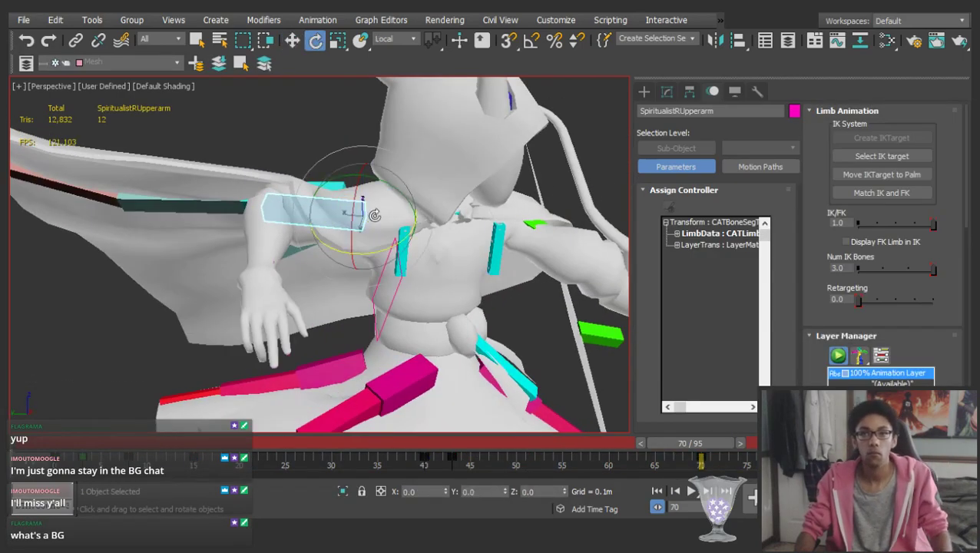
drag(381, 245, 352, 249)
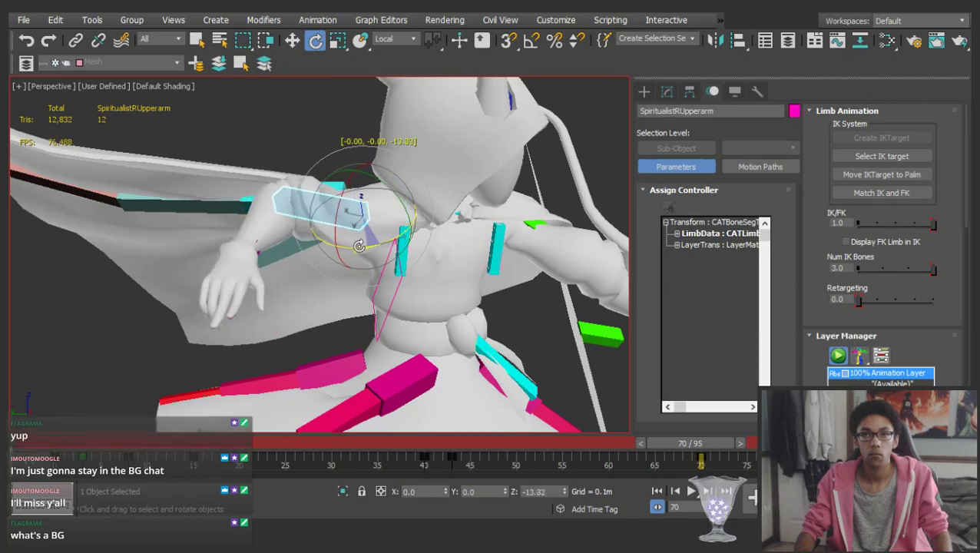
click(271, 222)
drag(296, 230, 242, 225)
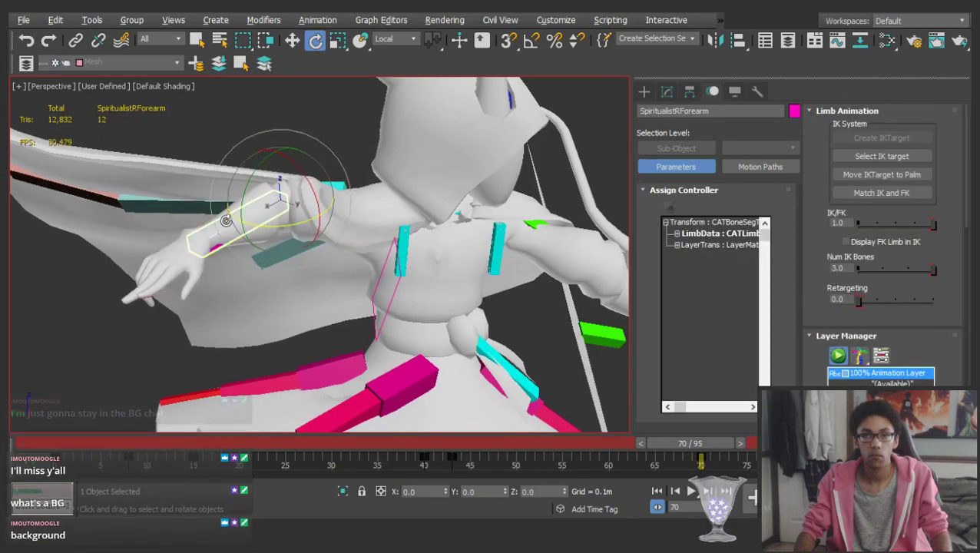
alt+middle_drag(241, 225, 207, 219)
Apply the C_Hand_Claw_00 preset pose to the right hand at frame 70 and scrub to check it
key(w)
click(173, 248)
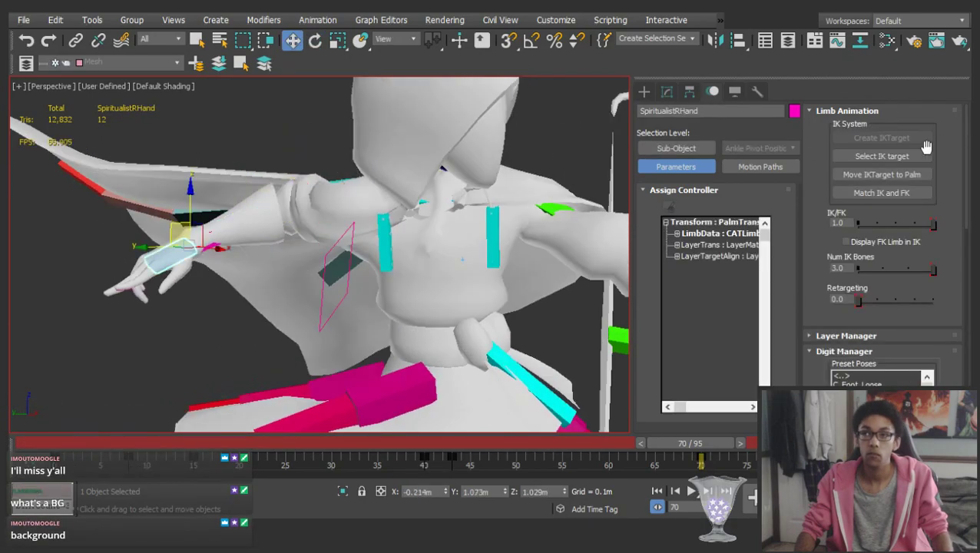
click(852, 111)
click(863, 162)
alt+middle_drag(507, 239, 649, 448)
drag(649, 448, 696, 415)
Rotate the right upper arm further at frame 70 to adjust the trailing arm
key(w)
click(399, 222)
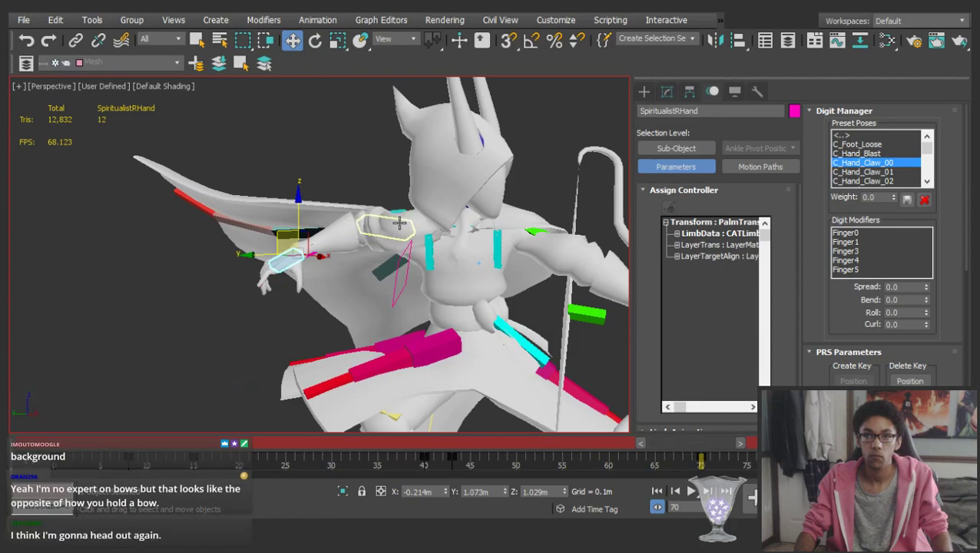
click(399, 223)
key(e)
alt+middle_drag(399, 222, 469, 222)
drag(455, 203, 443, 172)
Rotate the ribcage at frame 70 and scrub the motion leading into that pose to refine it
alt+middle_drag(567, 220, 413, 196)
click(504, 160)
click(452, 218)
drag(408, 191, 410, 176)
scroll(413, 192, down, 3)
middle_drag(412, 211, 425, 175)
drag(492, 446, 678, 368)
key(e)
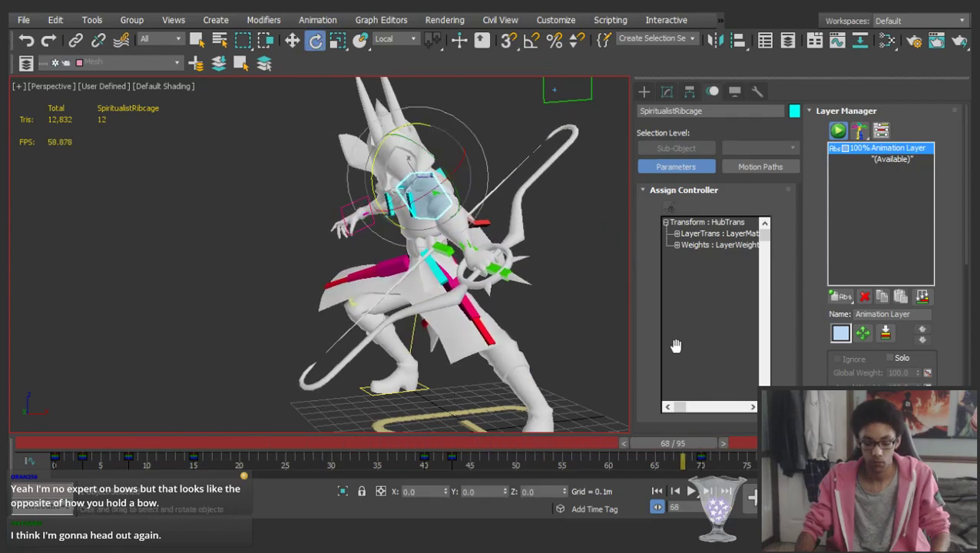
drag(371, 163, 369, 171)
Select the head and scrub from the release to frame 83, examining how the body settles
click(497, 117)
click(398, 149)
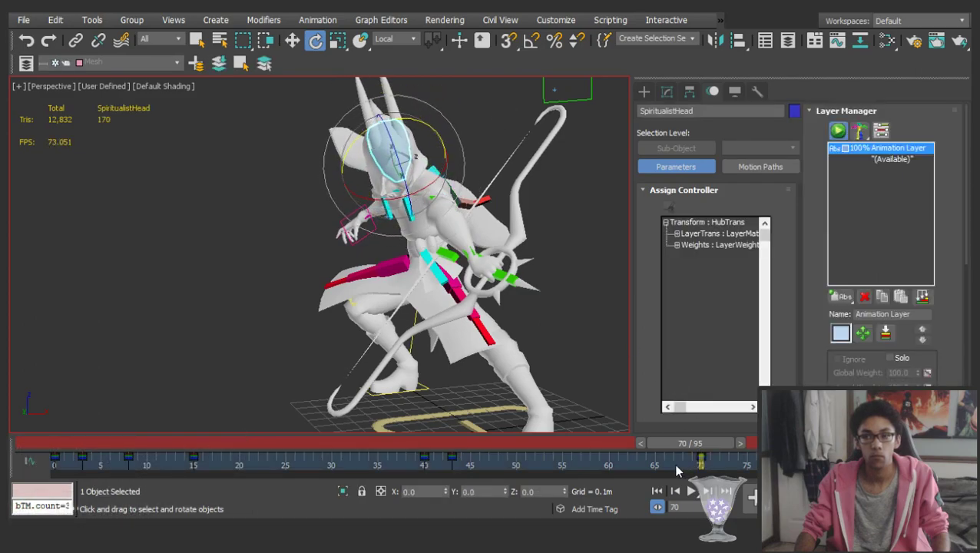
drag(470, 444, 826, 388)
key(e)
alt+middle_drag(431, 363, 526, 353)
Rotate the right foot platform at frame 83 to adjust the rear foot's tilt
key(w)
click(372, 425)
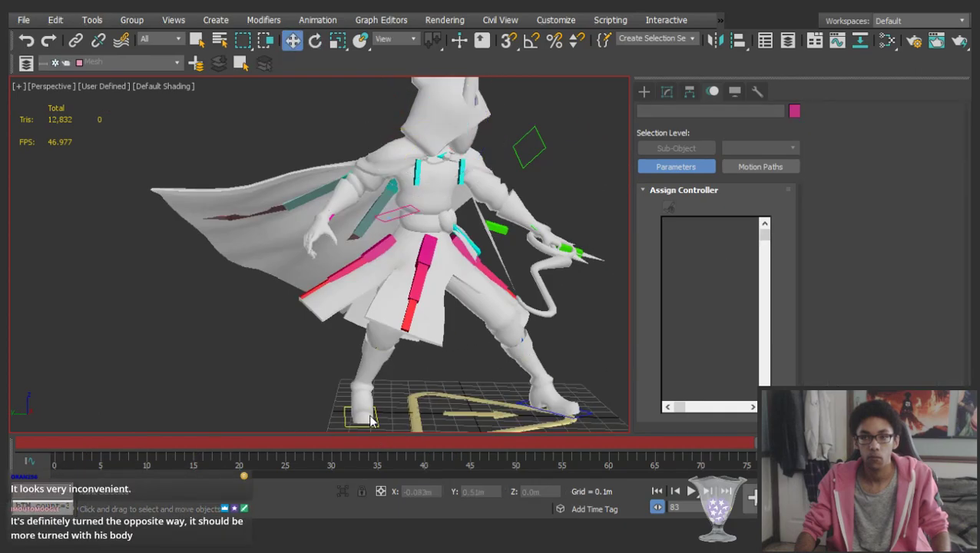
click(372, 415)
alt+middle_drag(376, 410, 443, 399)
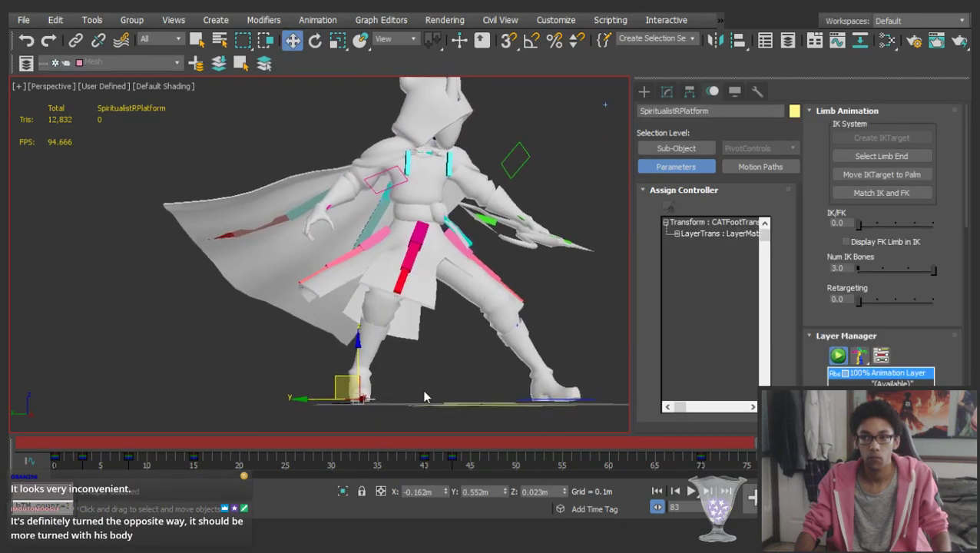
alt+middle_drag(359, 354, 415, 349)
key(e)
drag(415, 349, 411, 363)
alt+middle_drag(396, 380, 406, 358)
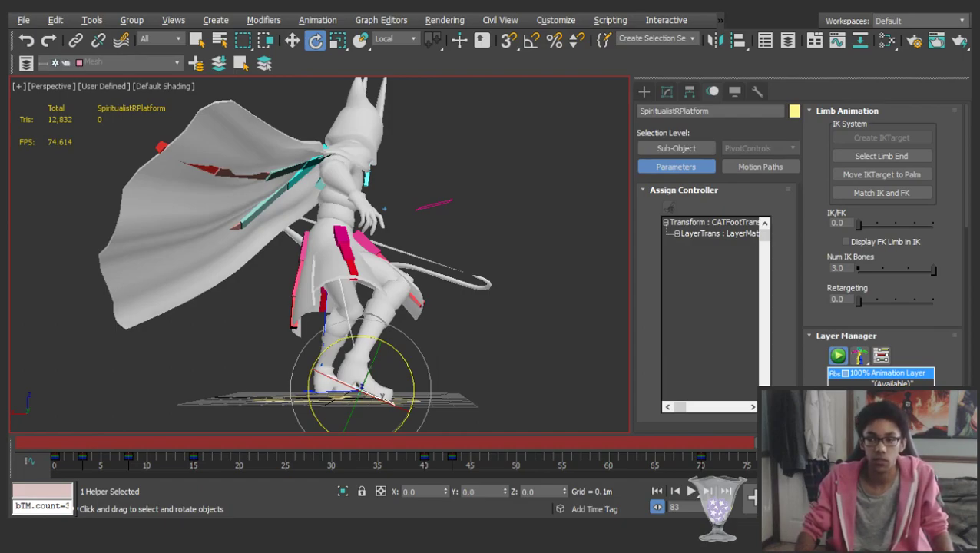
key(alt+Tab)
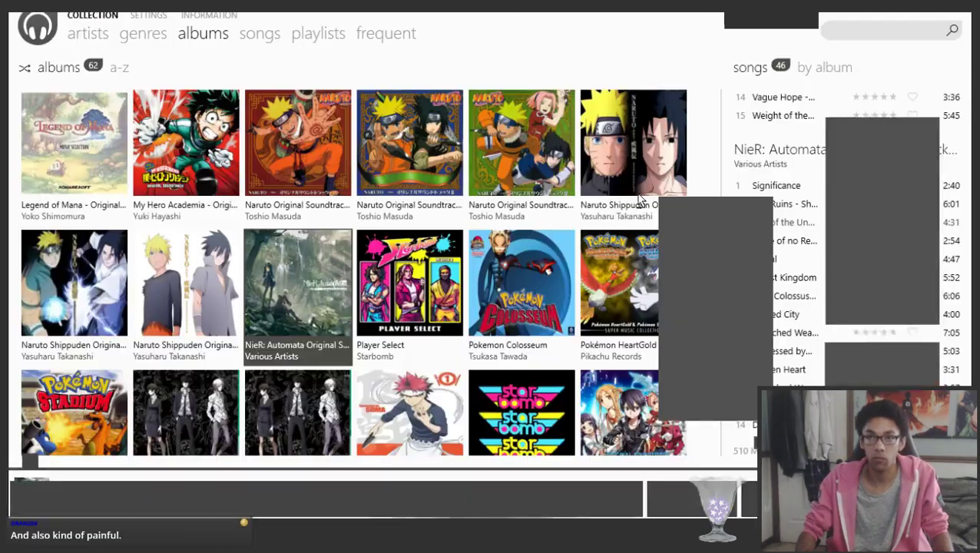
key(alt+Tab)
middle_drag(453, 171, 478, 204)
alt+middle_drag(334, 248, 201, 256)
scroll(388, 315, down, 3)
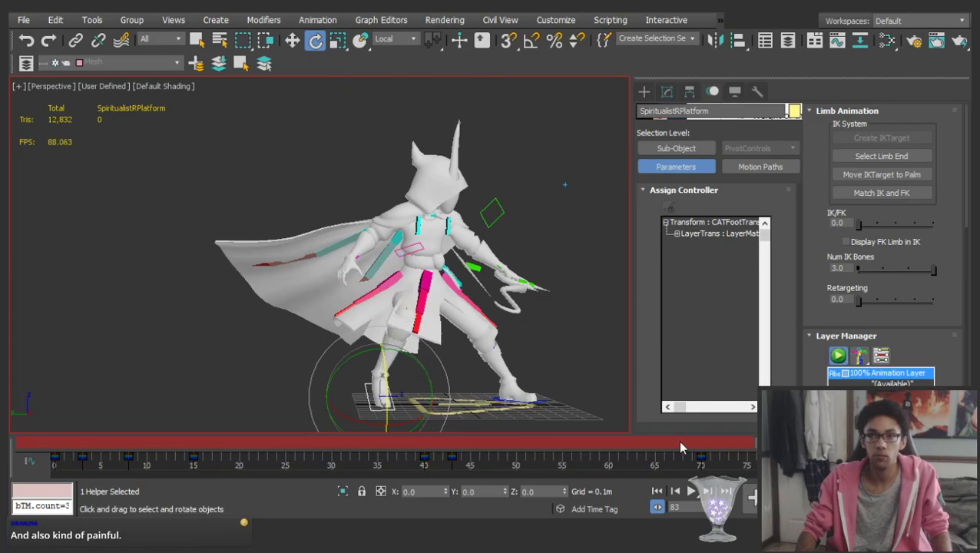
Scrub the hold, then move the pelvis key from frame 70 to frame 60 and check the settle up to frame 95
drag(418, 446, 657, 382)
key(w)
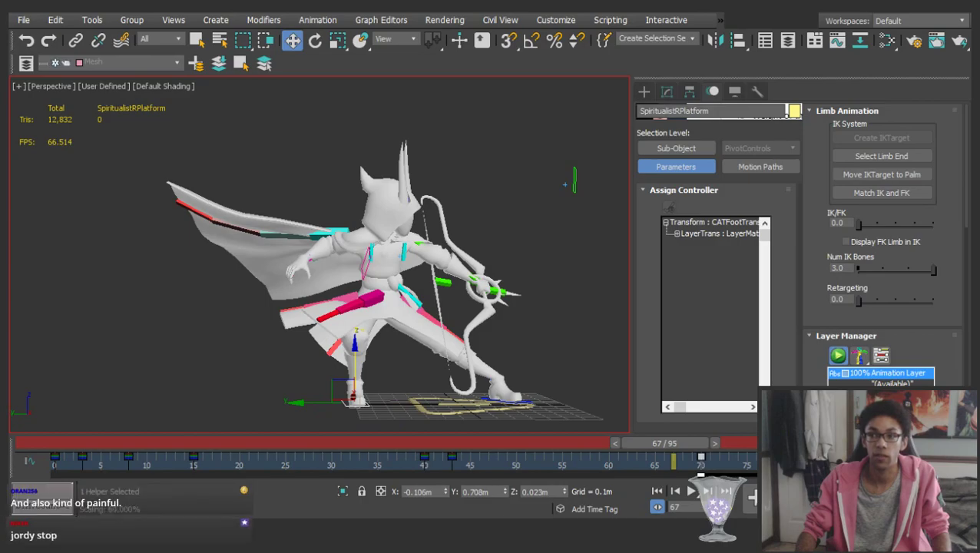
drag(677, 448, 659, 409)
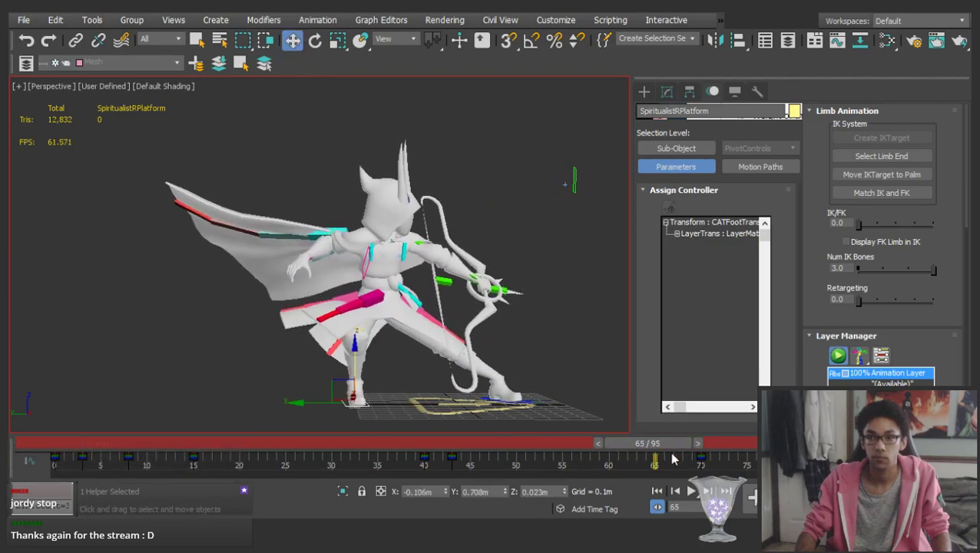
click(514, 331)
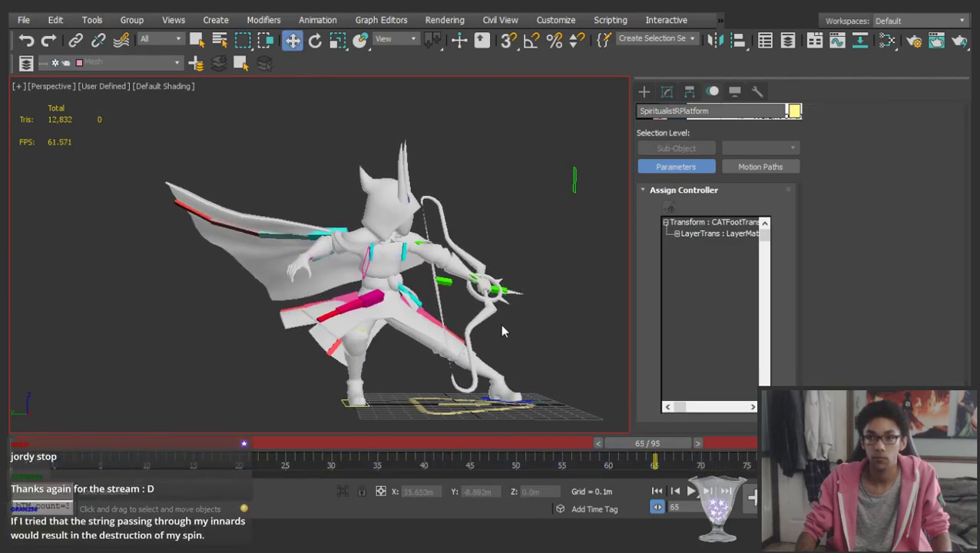
click(378, 305)
drag(700, 464, 934, 436)
alt+middle_drag(563, 324, 536, 330)
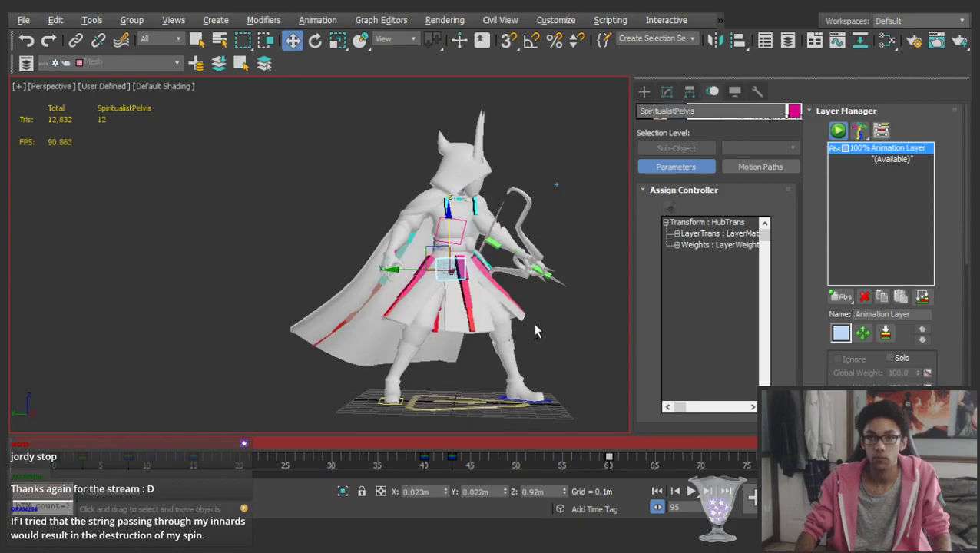
Move the left foot platform's key from frame 70 to frame 65 and scrub to frame 95 to check it
drag(599, 444, 772, 444)
click(518, 399)
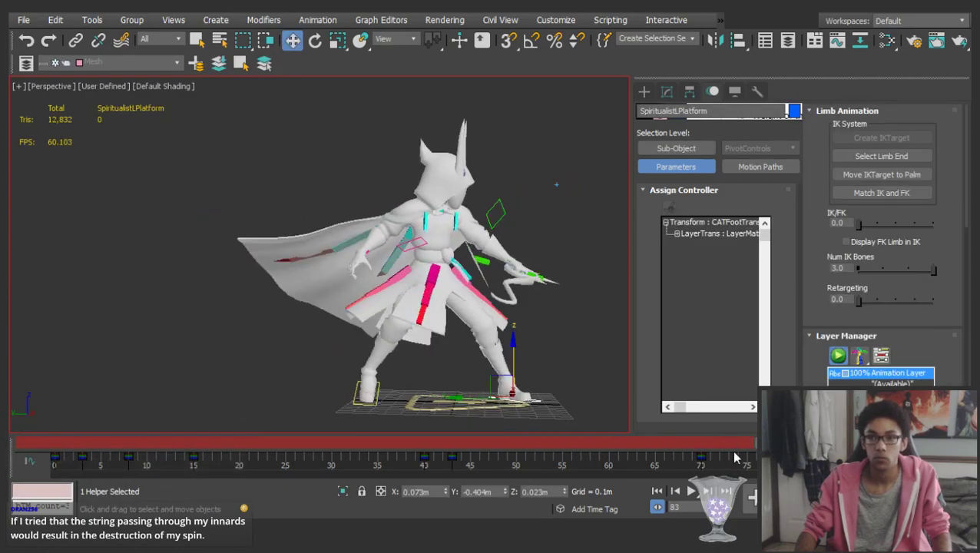
drag(699, 459, 653, 456)
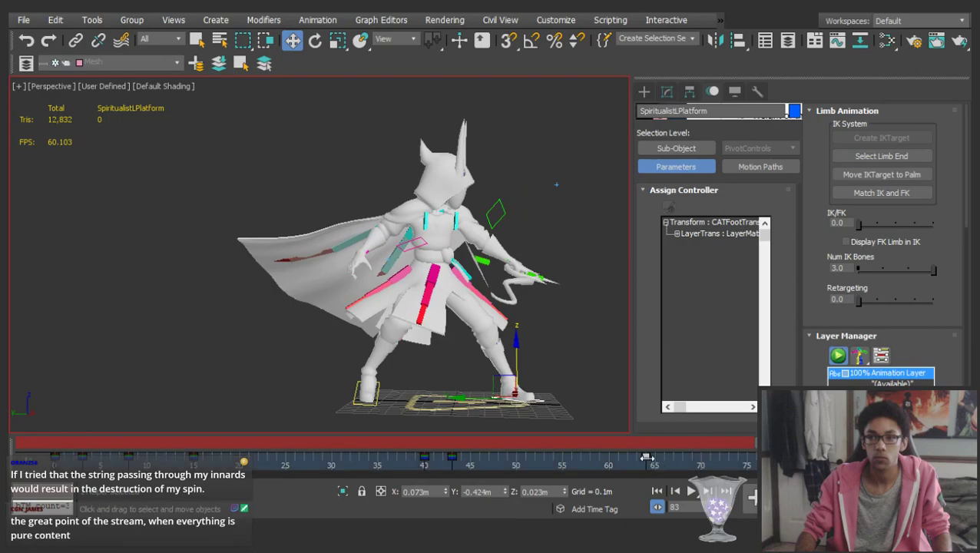
drag(791, 445, 883, 446)
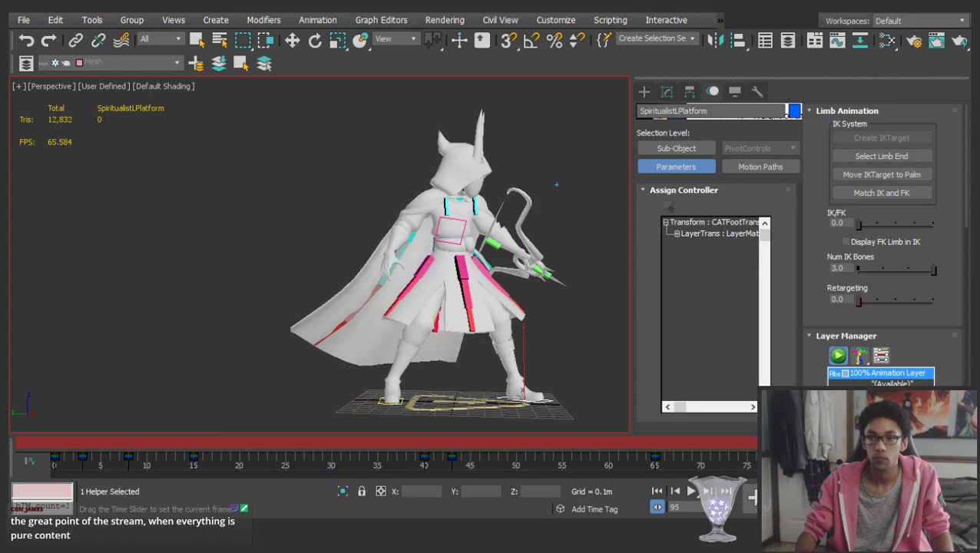
Clear the selection and play back the retimed settle
click(601, 330)
key(/)
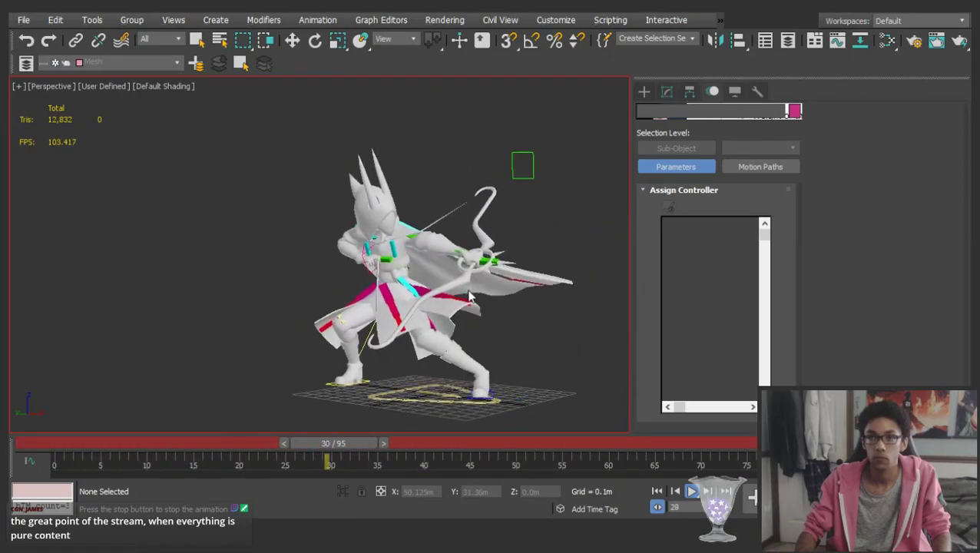
key(/)
Go to the key at frame 70, adjust the left arm and hand to tilt the bow, and scrub to check the motion
click(400, 246)
mouse_move(401, 246)
alt+middle_down()
mouse_move(328, 281)
mouse_move(395, 260)
alt+middle_up()
key(e)
key(.)
key(.)
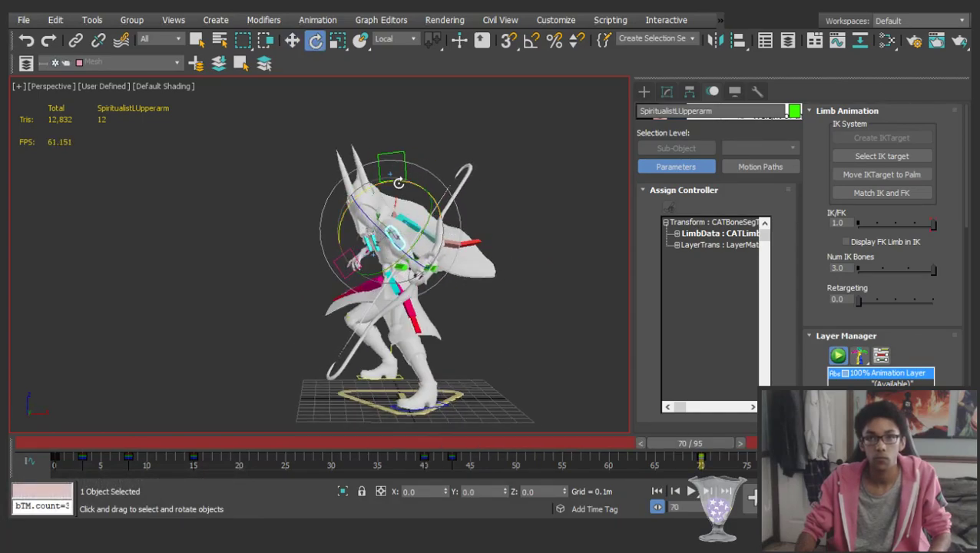
click(449, 162)
click(413, 264)
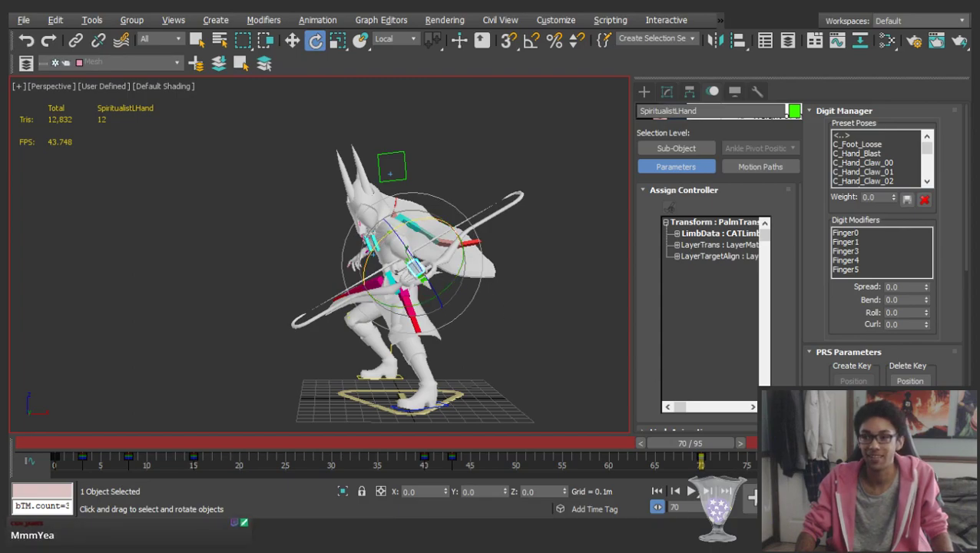
alt+middle_drag(380, 255, 561, 243)
drag(687, 447, 909, 447)
key(e)
alt+middle_drag(400, 238, 415, 303)
Clear the selection and play back the animation, examining the whole shot and the feet close up from several angles
click(524, 341)
key(slash)
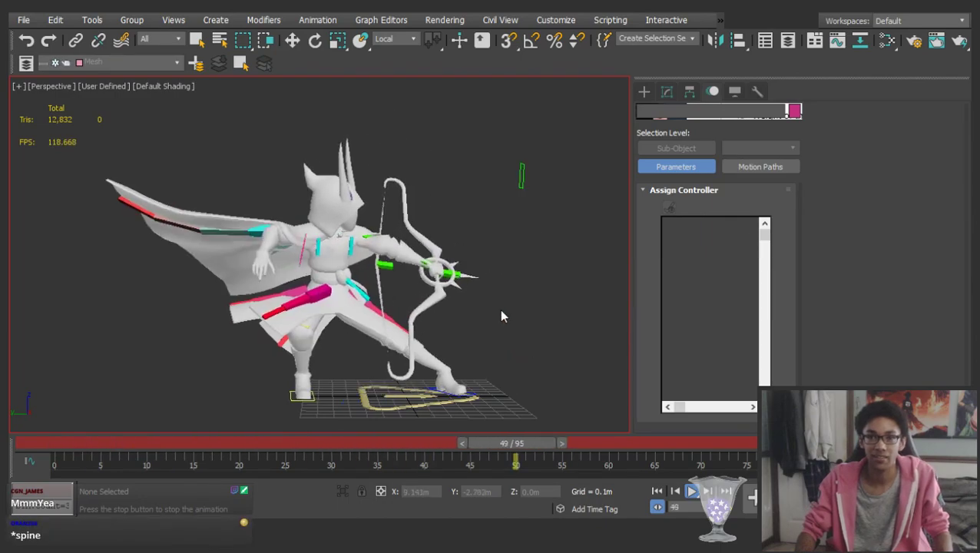
alt+middle_drag(499, 315, 408, 273)
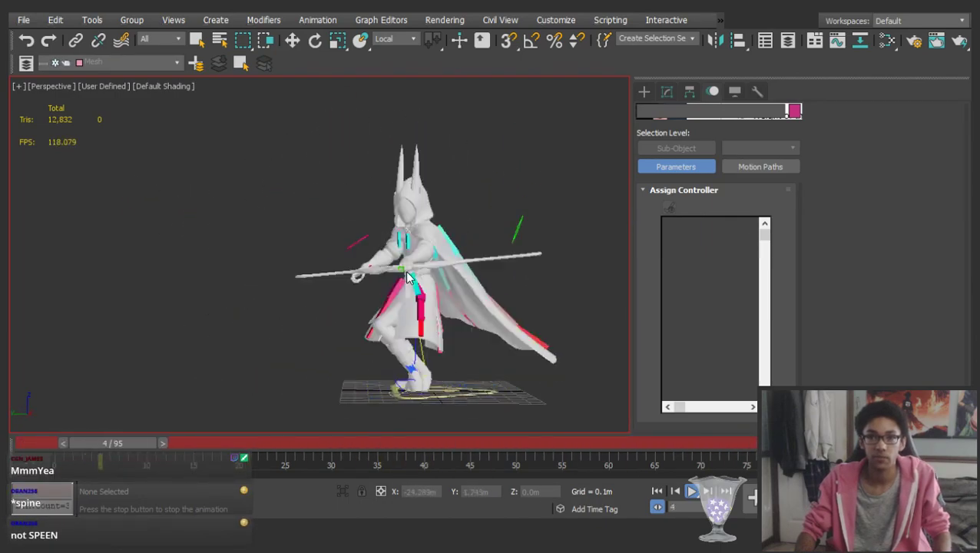
alt+middle_drag(408, 276, 288, 278)
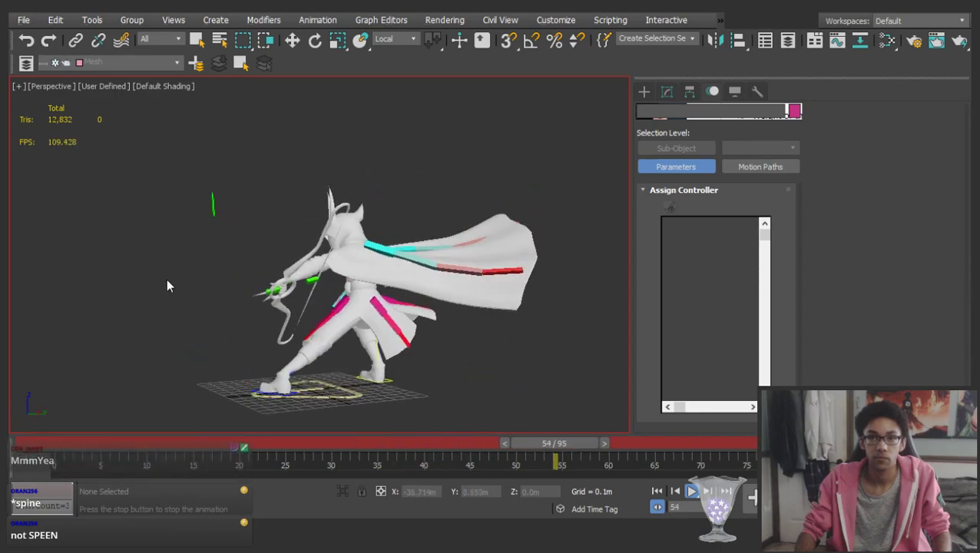
alt+middle_drag(312, 284, 309, 265)
scroll(300, 369, up, 5)
middle_drag(341, 345, 384, 278)
scroll(313, 328, up, 4)
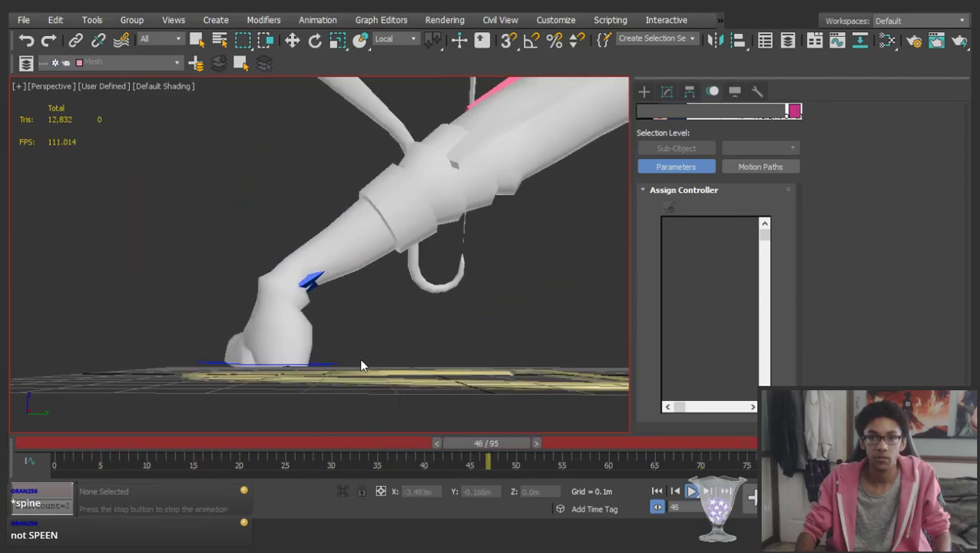
alt+middle_drag(360, 358, 330, 326)
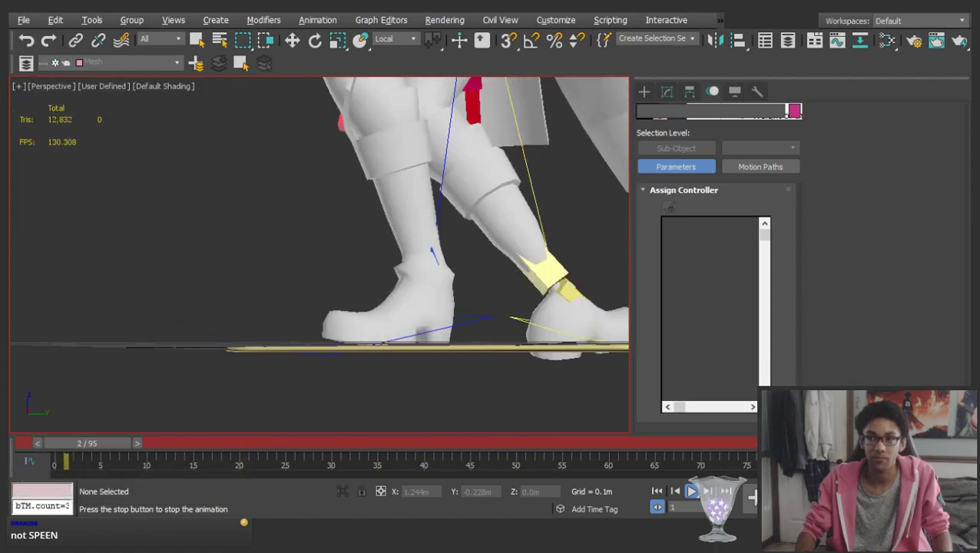
alt+middle_drag(309, 309, 340, 335)
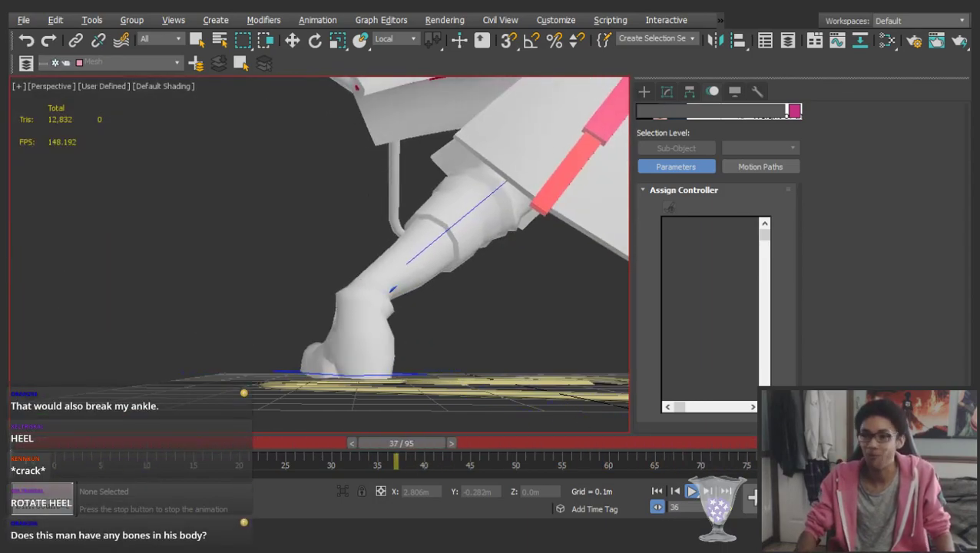
Examine both feet close up during playback from several angles, stop playback, and scrub to frame 44
scroll(571, 271, down, 5)
alt+middle_drag(400, 284, 645, 270)
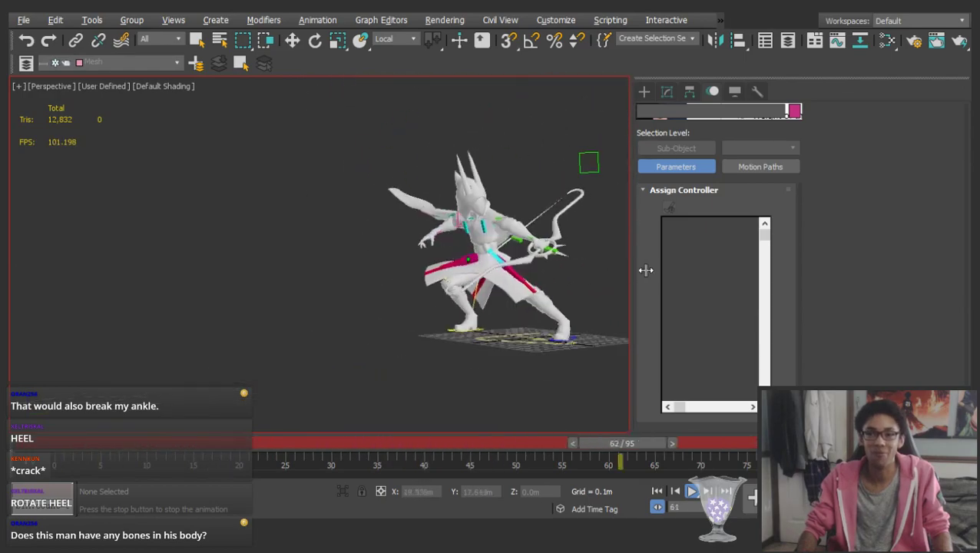
scroll(551, 324, up, 5)
middle_drag(551, 324, 412, 285)
scroll(442, 221, down, 4)
middle_drag(441, 222, 273, 285)
scroll(274, 285, down, 3)
scroll(331, 343, up, 6)
middle_drag(332, 344, 350, 285)
scroll(561, 305, up, 4)
middle_drag(561, 306, 493, 279)
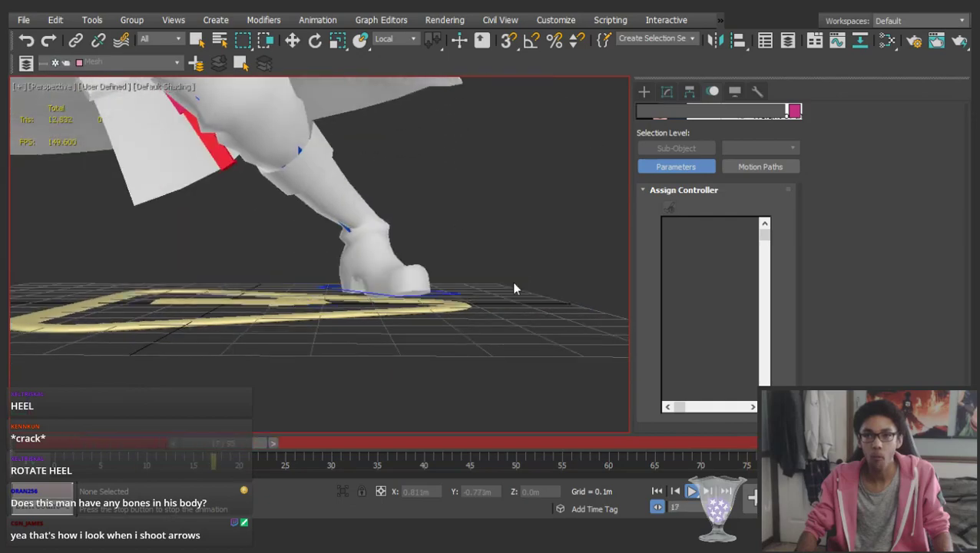
key(slash)
drag(150, 451, 498, 435)
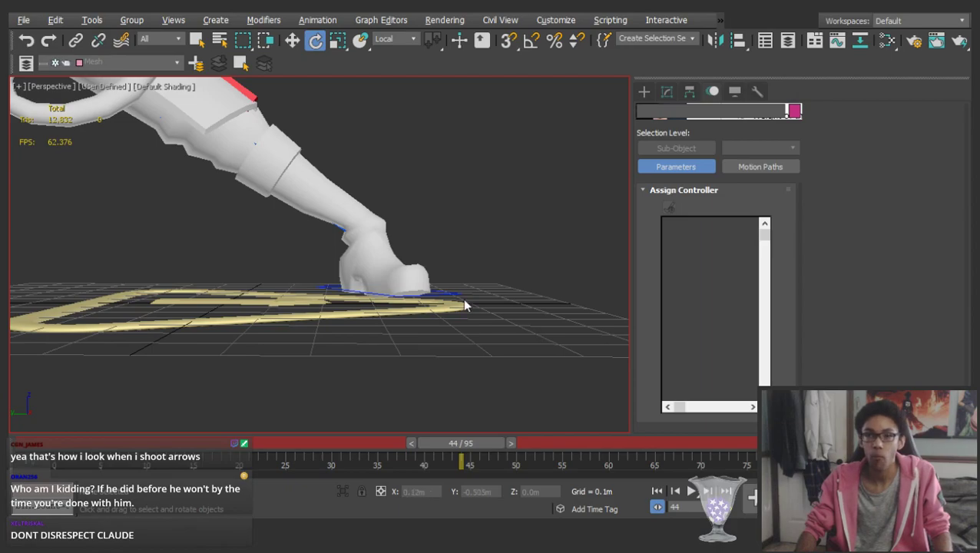
Select the left foot platform and step between its keys and through frames 43 to 65 to check for foot drift
click(439, 294)
key(w)
middle_drag(439, 295, 467, 319)
scroll(459, 321, down, 3)
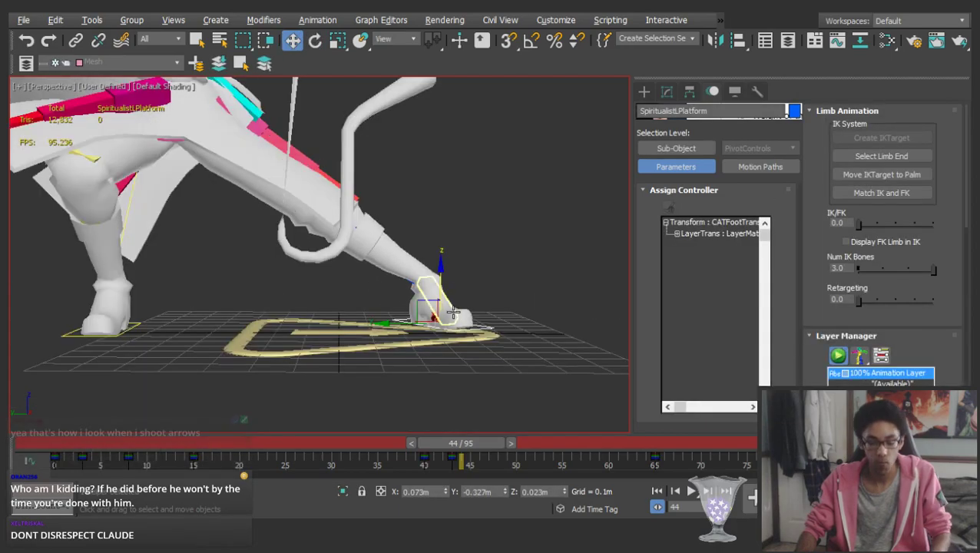
key(comma)
key(comma)
key(comma)
key(comma)
key(period)
key(period)
key(period)
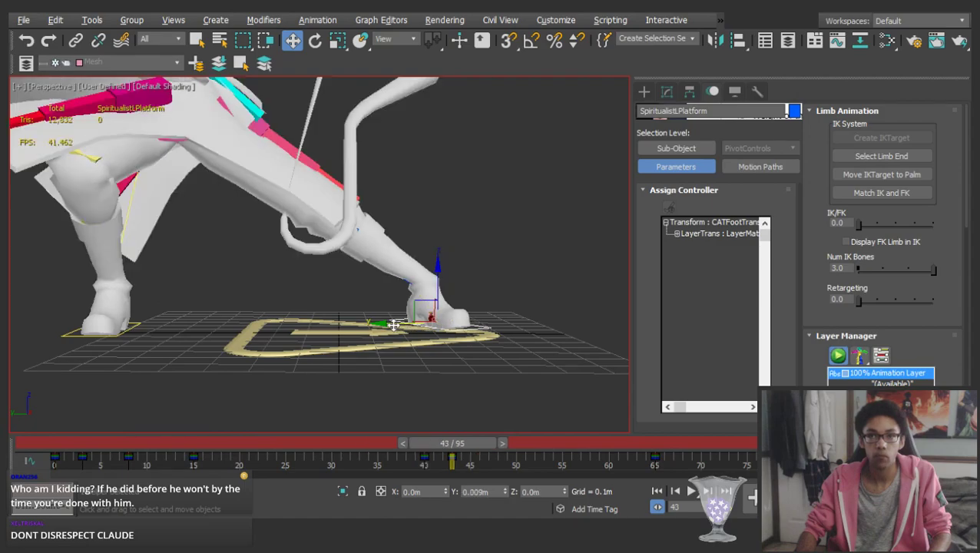
key(period)
key(period)
key(period)
key(period)
key(period)
key(period)
key(period)
key(period)
key(period)
key(period)
key(period)
key(period)
key(period)
key(period)
key(period)
key(period)
key(period)
key(period)
key(period)
key(period)
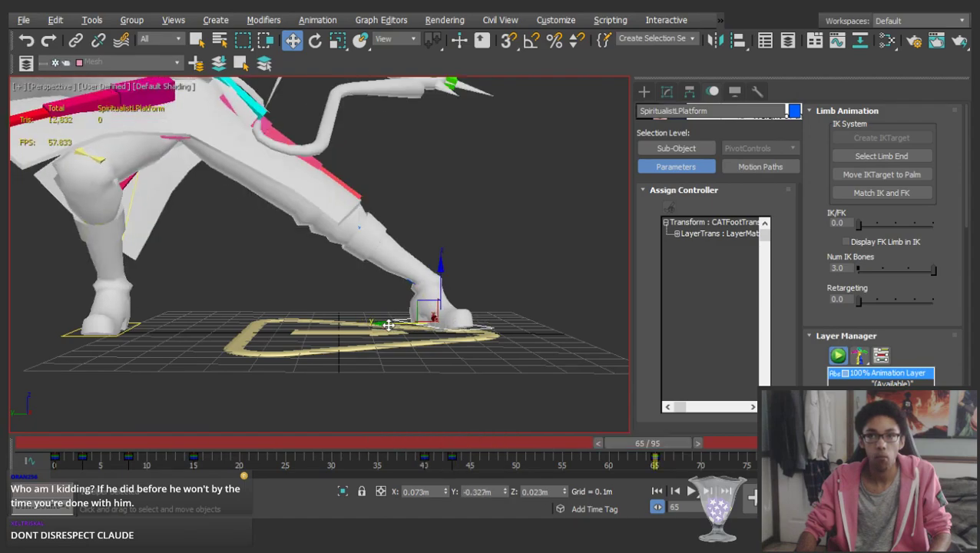
Clear the selection, scrub the timeline to frame 95, and play back the whole shot
drag(454, 463, 628, 467)
drag(383, 448, 722, 445)
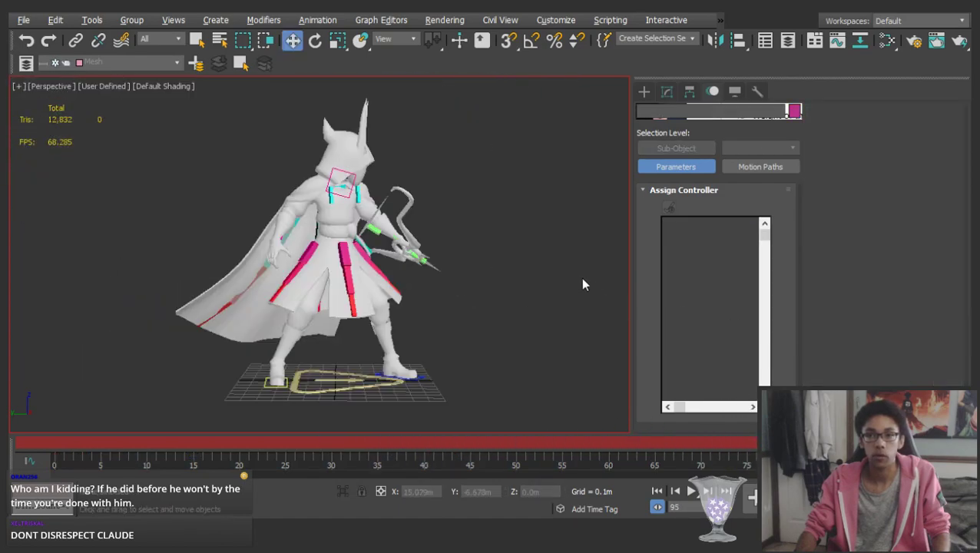
key(slash)
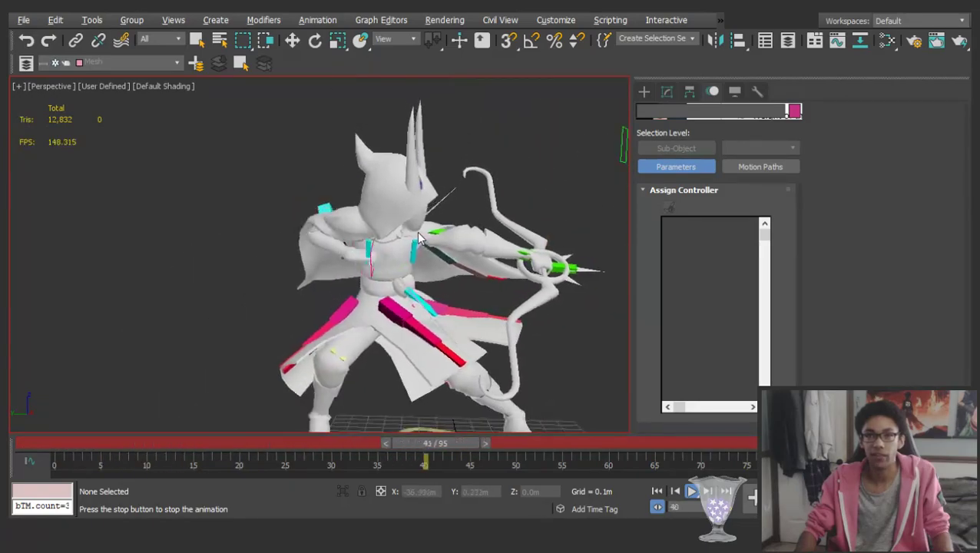
key(slash)
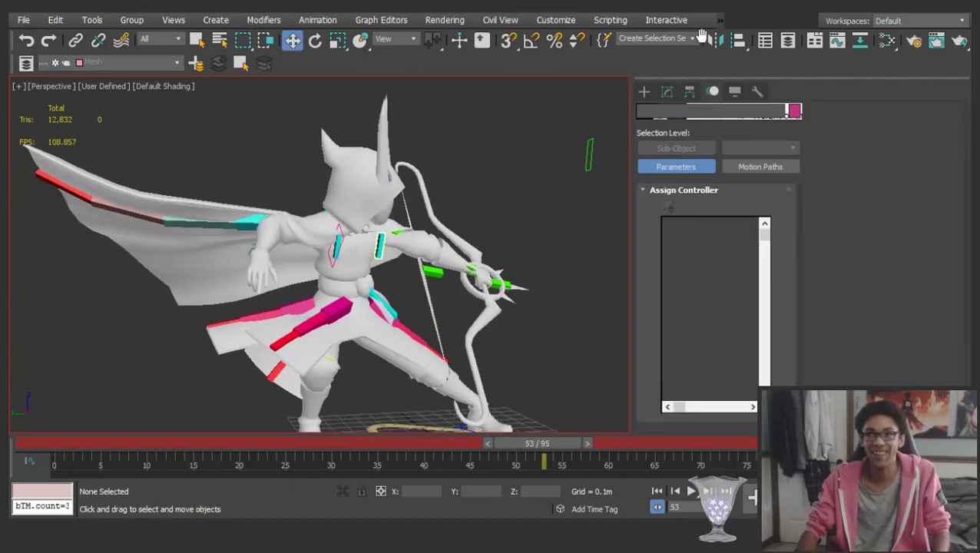
Select the two upper cape bones, take their key off frame 70, and scrub to frame 95 to check the cape
alt+middle_drag(367, 242, 589, 283)
click(404, 239)
ctrl+click(453, 226)
alt+middle_drag(449, 226, 419, 229)
key(e)
alt+middle_drag(489, 279, 417, 394)
scroll(418, 394, down, 3)
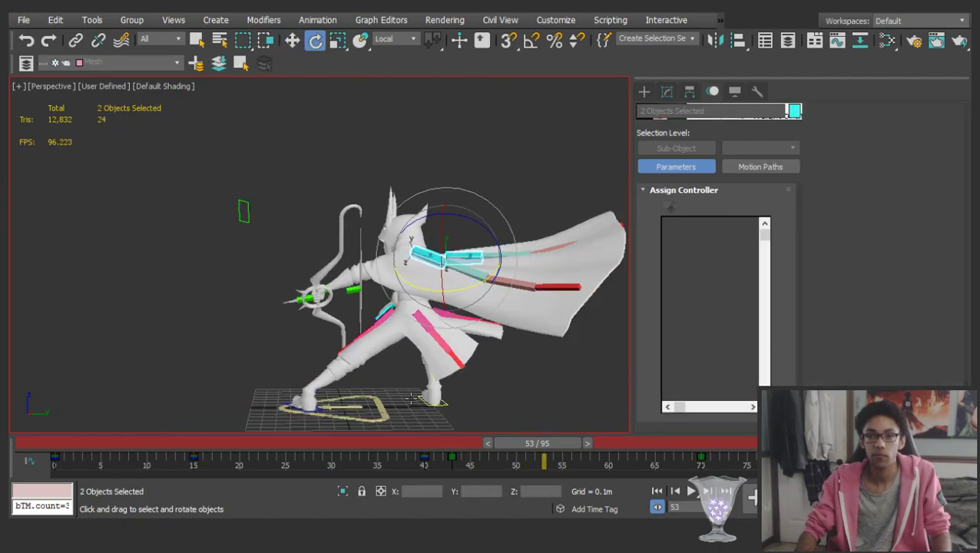
drag(80, 451, 588, 407)
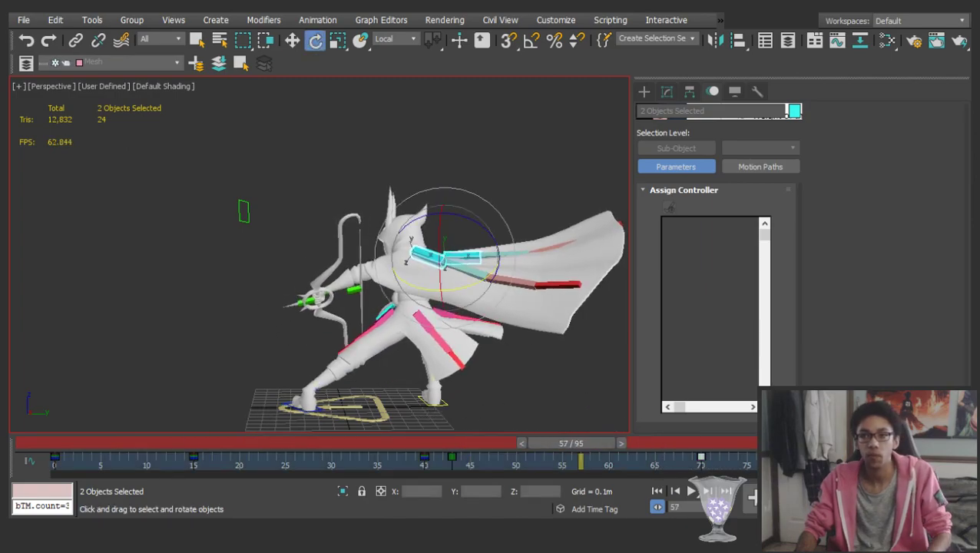
drag(569, 443, 943, 372)
alt+middle_drag(469, 307, 520, 166)
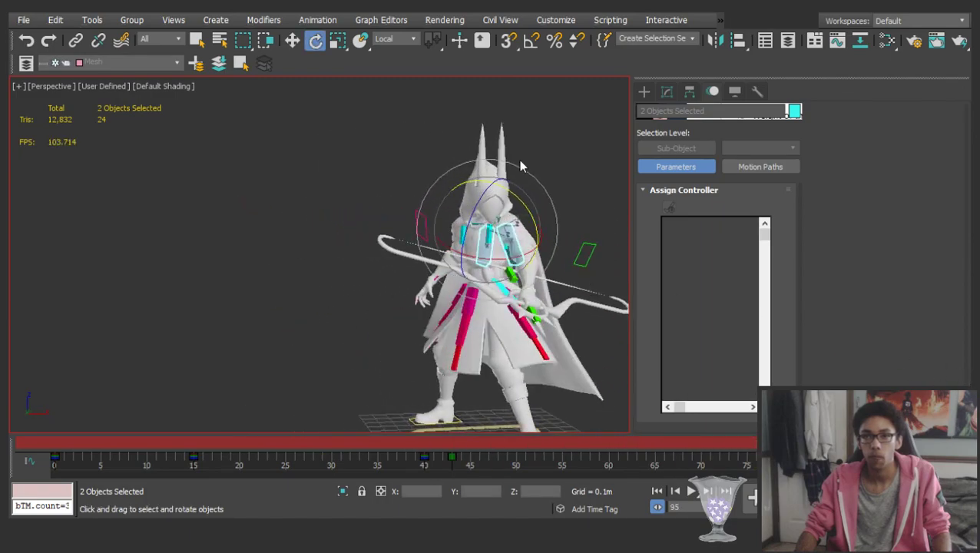
Select the Skirt bone set, delete its keys at frame 70, and scrub the timeline to check the skirt's motion
click(656, 73)
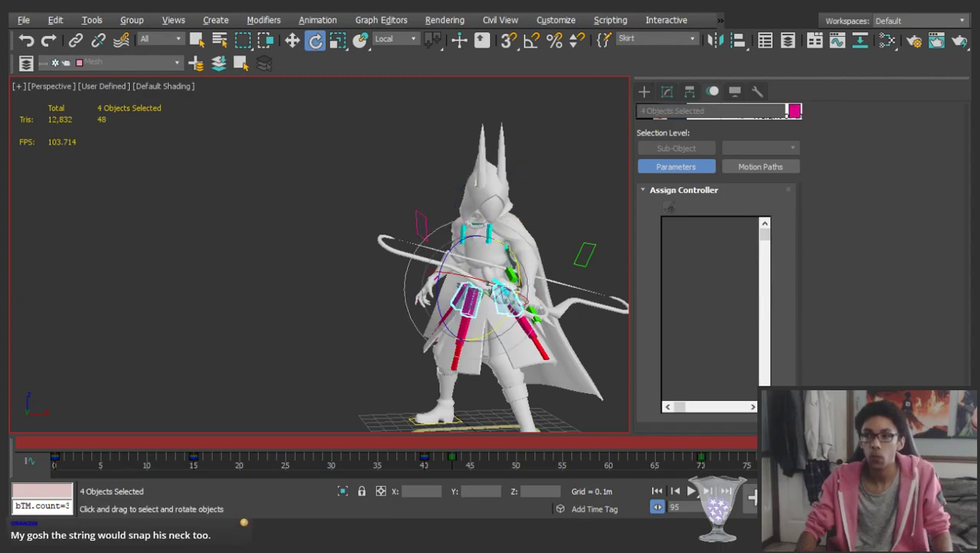
middle_drag(485, 326, 492, 297)
drag(412, 448, 772, 445)
drag(860, 446, 711, 461)
key(Delete)
middle_drag(360, 339, 372, 330)
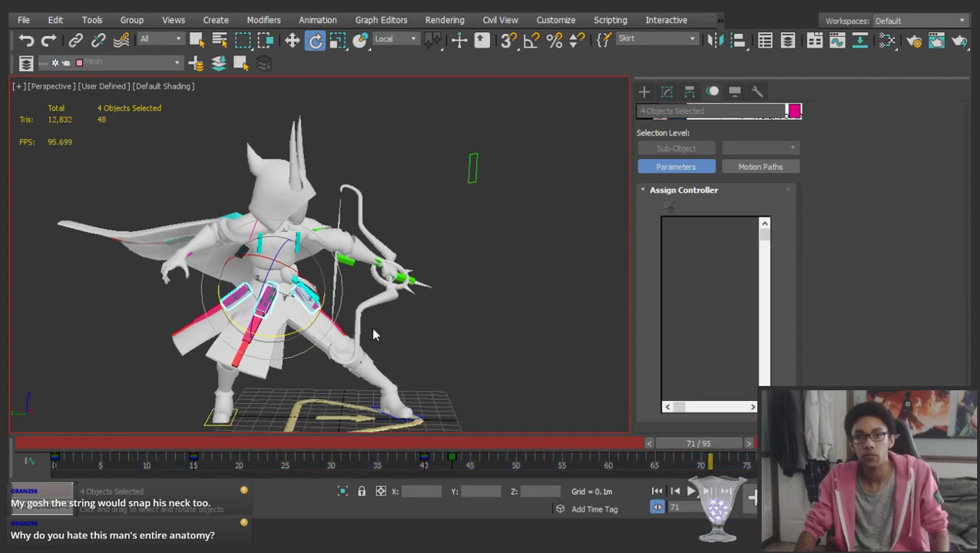
drag(503, 445, 649, 436)
key(e)
scroll(263, 339, up, 6)
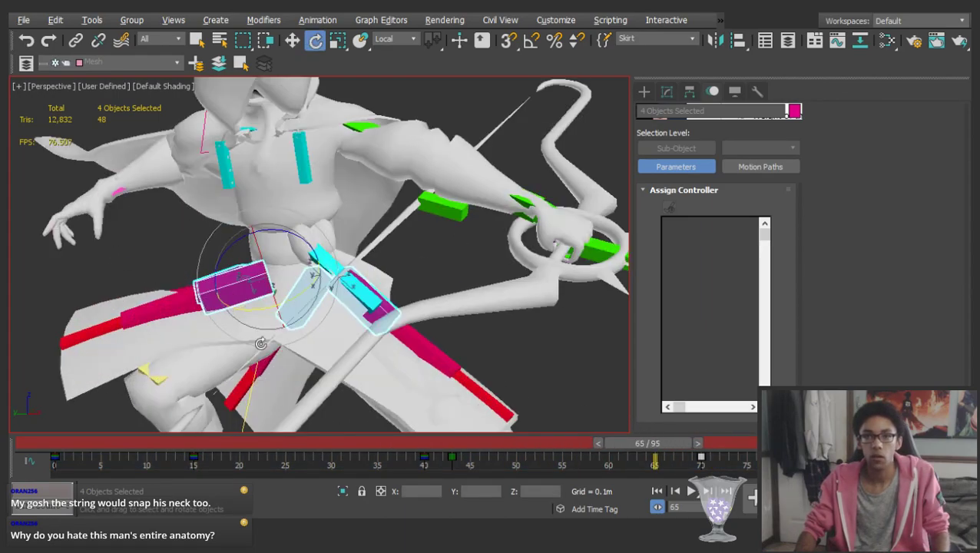
alt+middle_drag(263, 339, 387, 318)
drag(648, 444, 732, 470)
key(Delete)
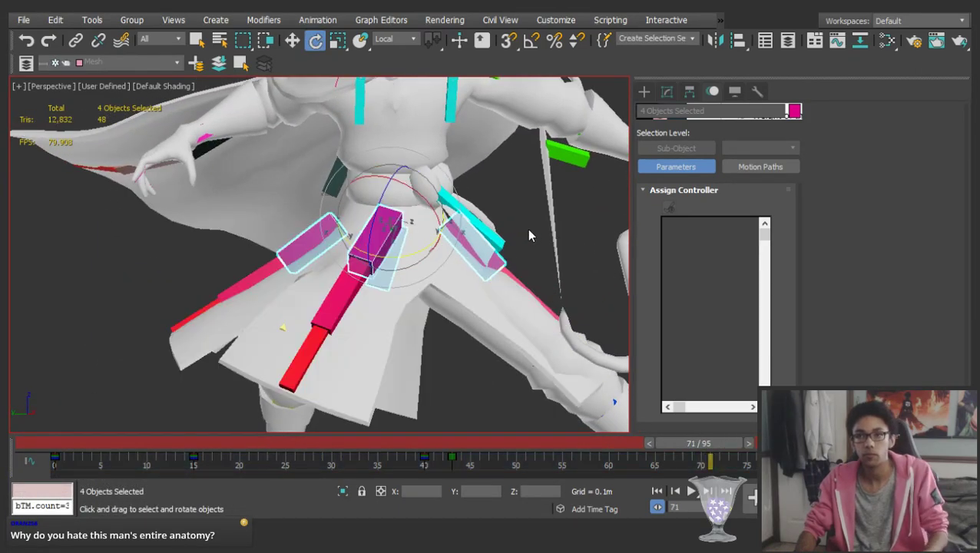
Rotate the left tabard's upper bone at frame 70 and by about -6 degrees at frame 43, comparing the poses between keys
click(495, 246)
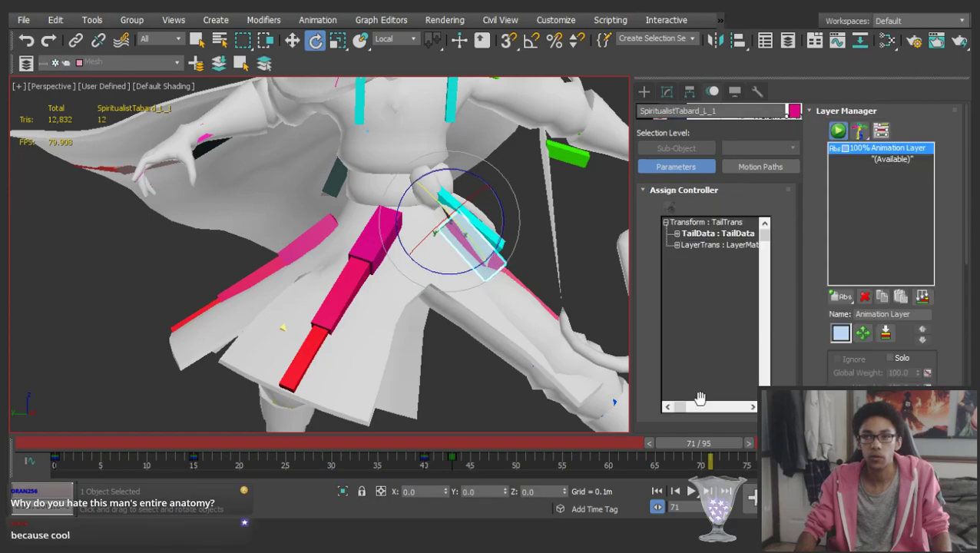
drag(705, 452, 699, 453)
alt+middle_drag(469, 319, 309, 312)
drag(427, 237, 426, 218)
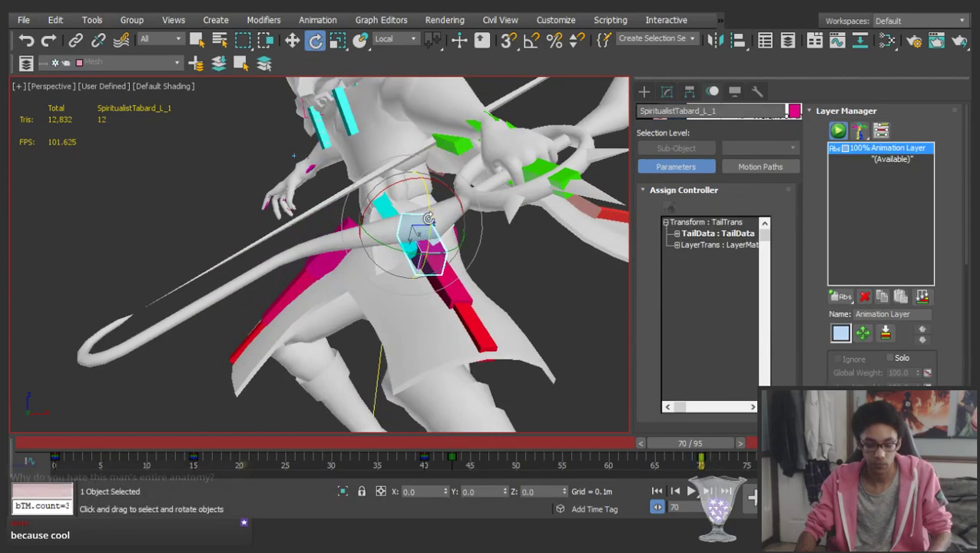
key(comma)
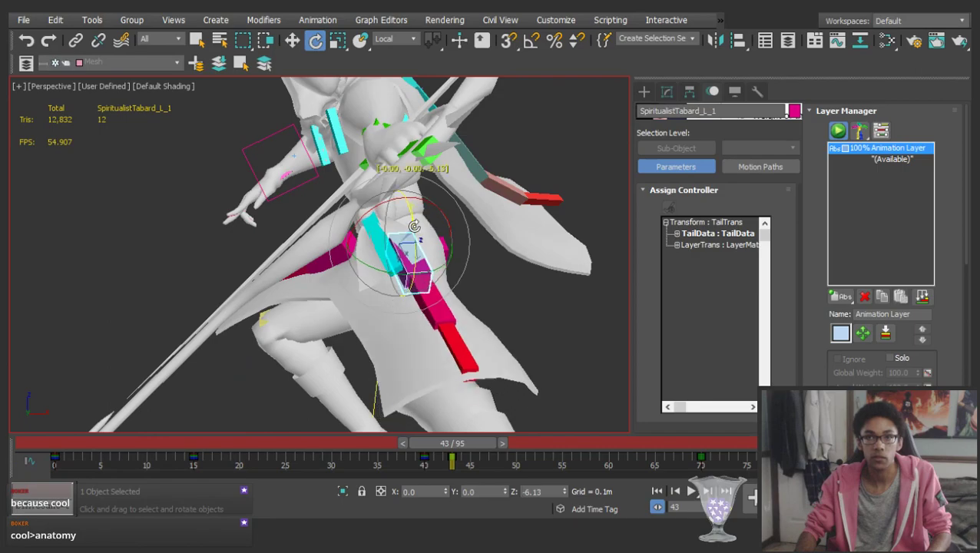
key(period)
key(comma)
key(comma)
key(period)
key(period)
alt+middle_drag(426, 298, 415, 322)
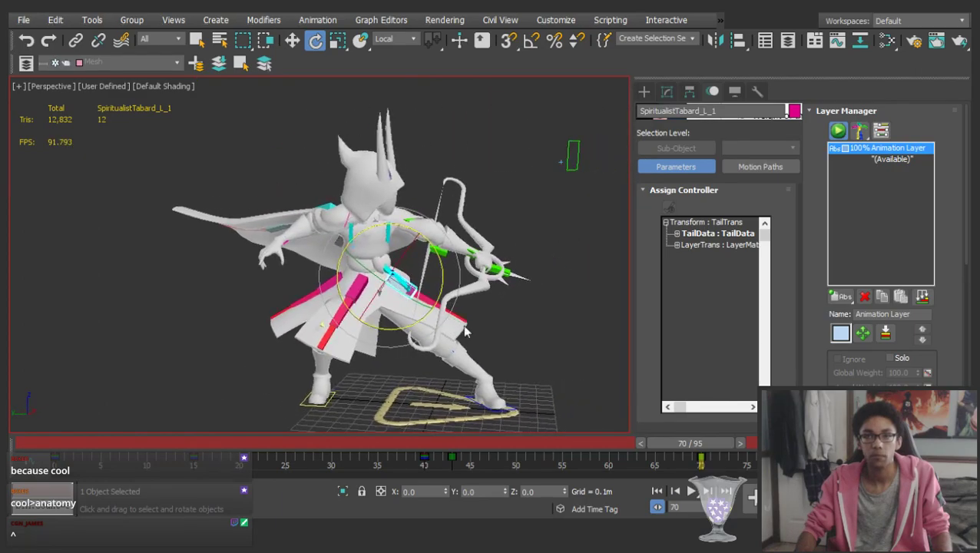
Clear the selection, scrub back from frame 70, and play the animation from different angles to check the tabard
click(518, 328)
drag(724, 443, 572, 387)
key(/)
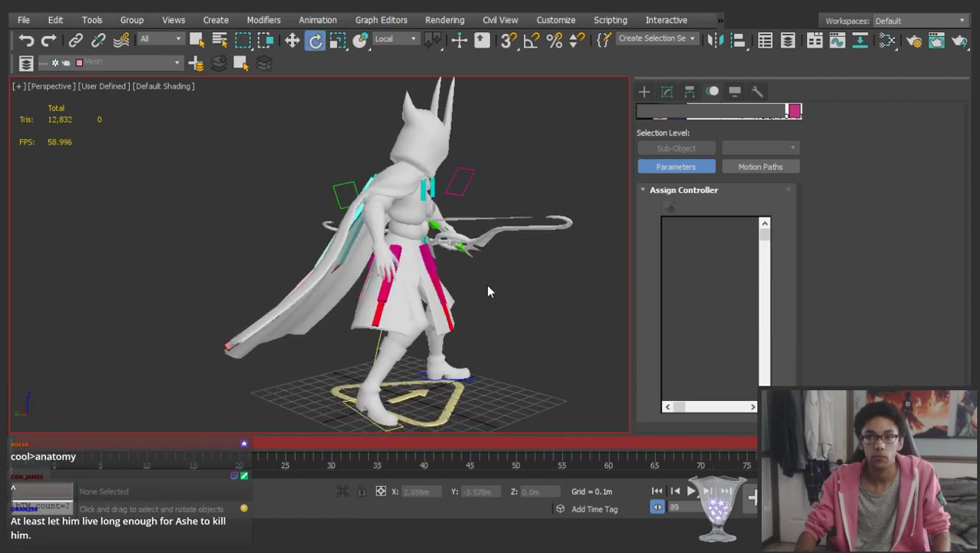
alt+middle_drag(422, 232, 205, 253)
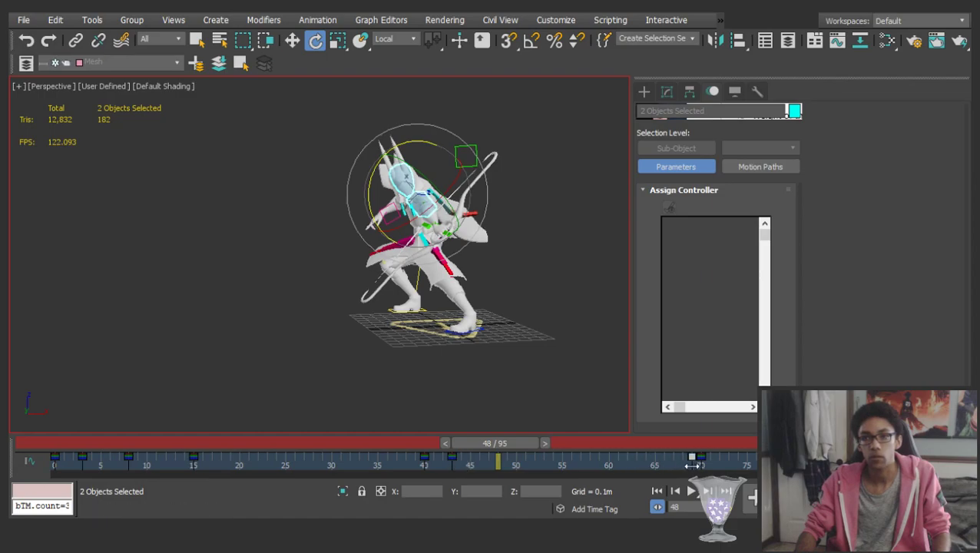
Scrub the head and chest motion around frame 70, clear the selection, and start playback
drag(495, 443, 336, 444)
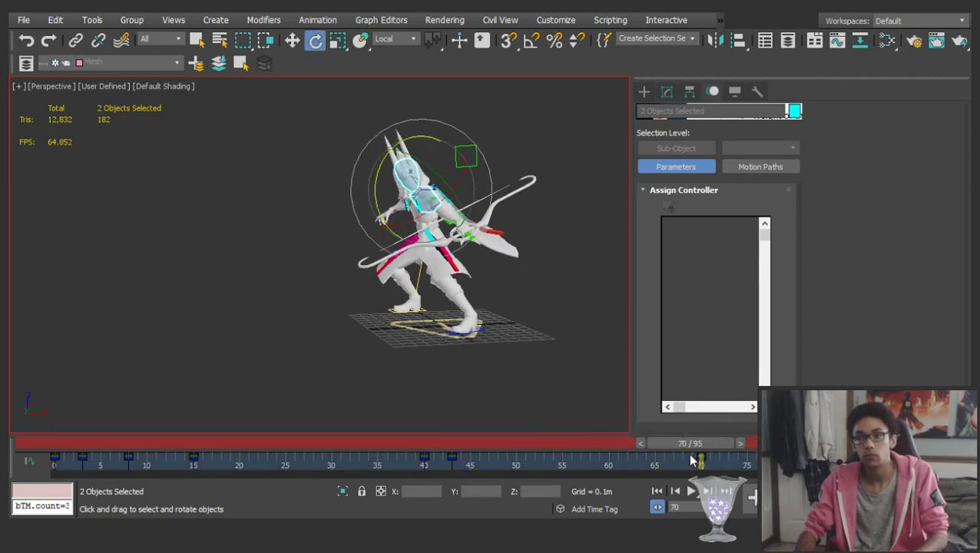
drag(691, 444, 593, 450)
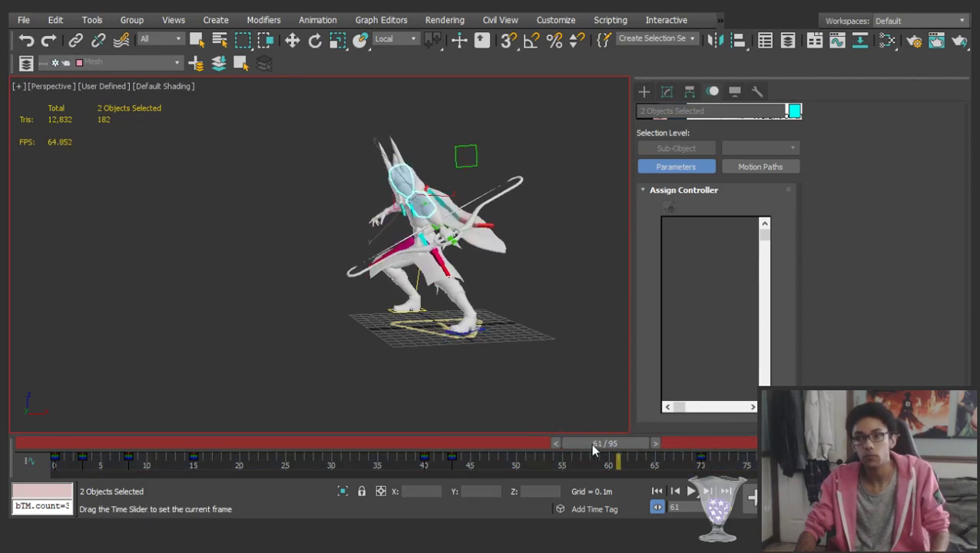
click(506, 327)
key(/)
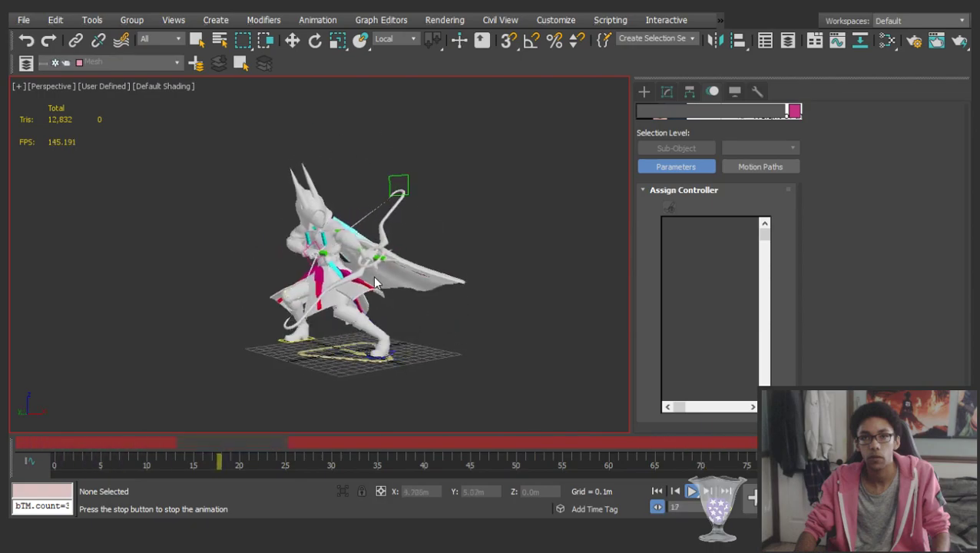
Examine the playing shot close up and from farther away, orbiting around the archer, and stop playback
scroll(401, 270, up, 5)
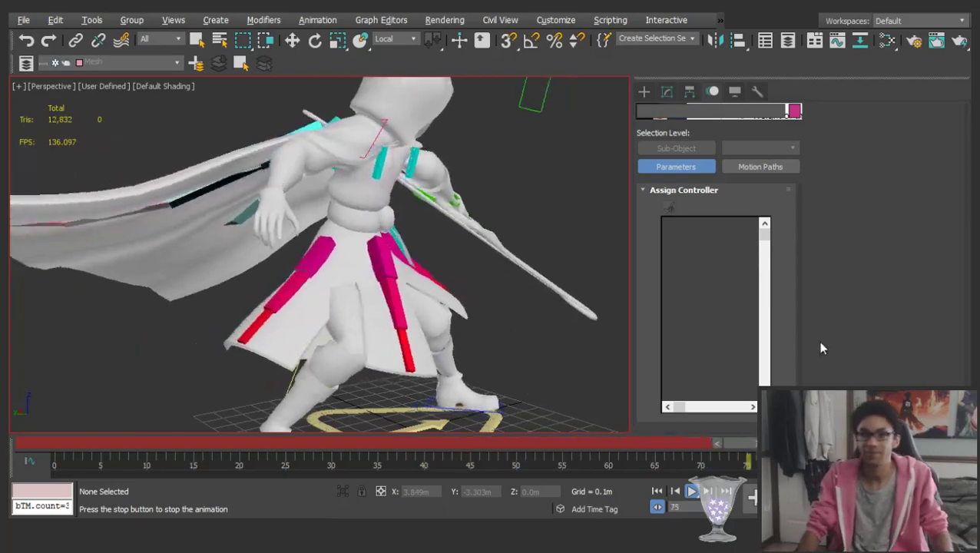
scroll(361, 311, down, 5)
alt+middle_drag(360, 311, 323, 266)
scroll(271, 286, up, 3)
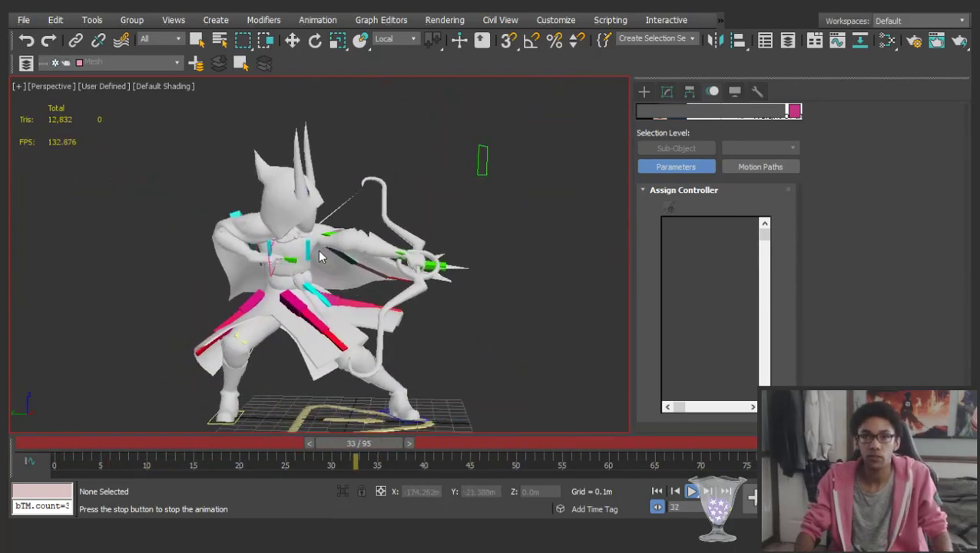
scroll(319, 256, up, 4)
scroll(319, 256, down, 5)
scroll(358, 286, up, 3)
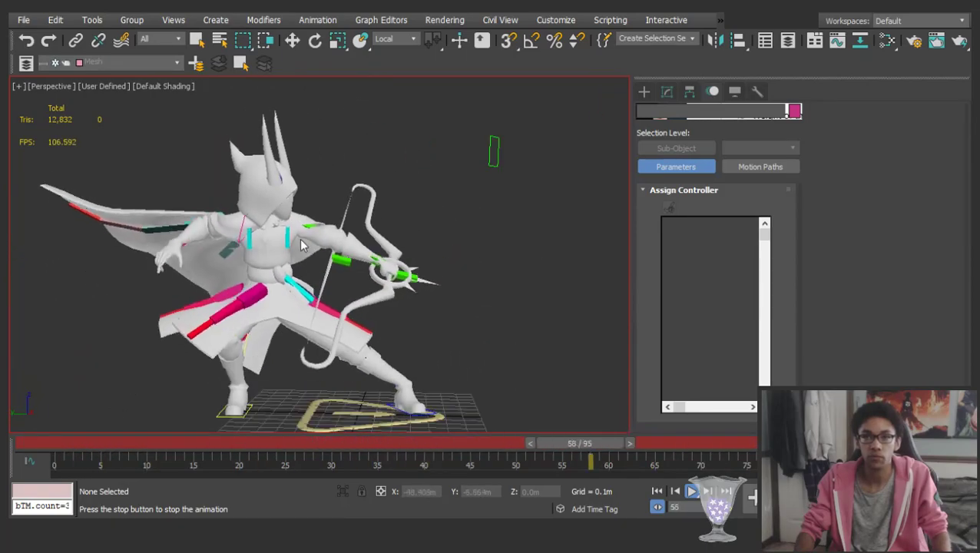
scroll(358, 286, up, 3)
scroll(284, 263, down, 4)
scroll(311, 285, up, 2)
key(slash)
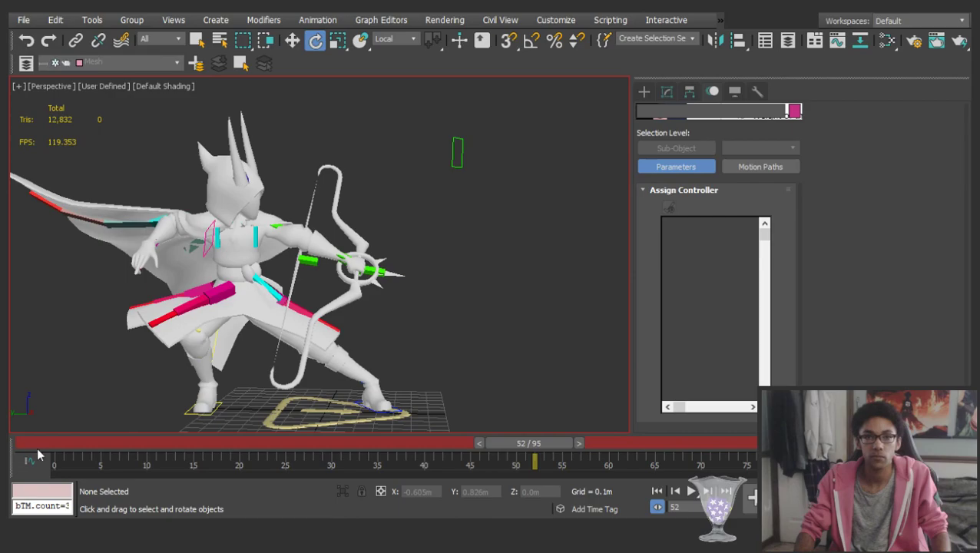
Scrub through the whole timeline, play the shot again while viewing it from other sides, and stop playback
drag(66, 446, 959, 367)
key(slash)
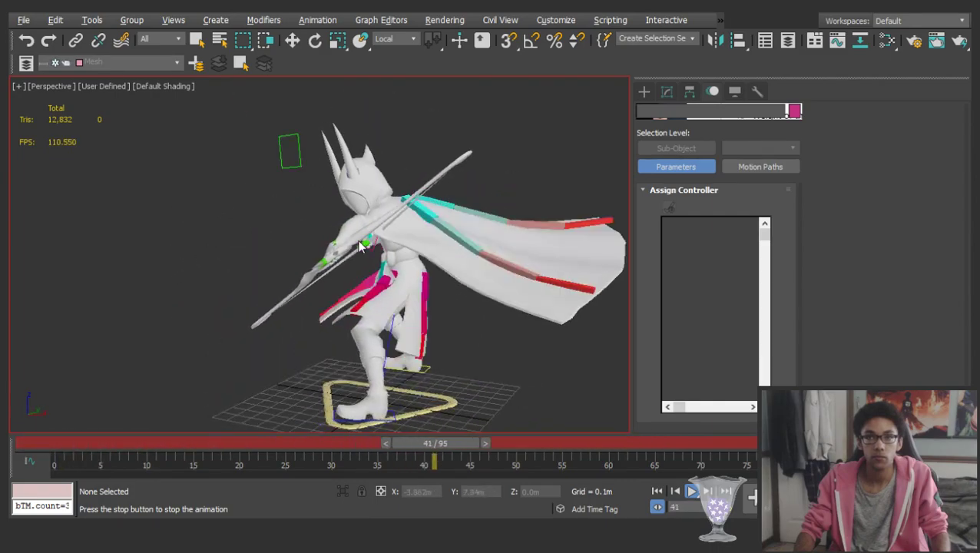
middle_drag(538, 265, 338, 245)
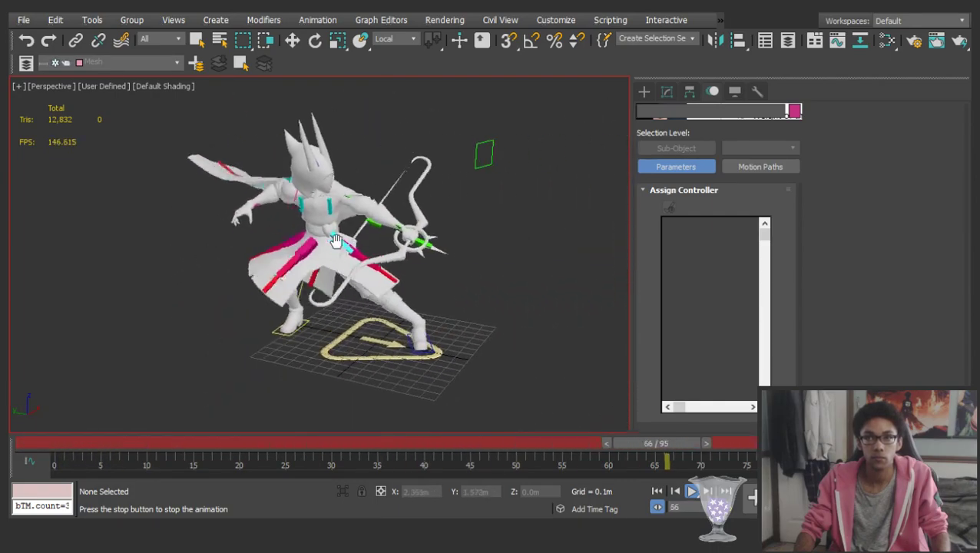
scroll(384, 236, up, 3)
key(slash)
Move the bow's SpiritualistWeapon_L_Back bone to about 0.14 m on Y at frame 15, and compare it with the neighbouring keys
click(328, 220)
key(w)
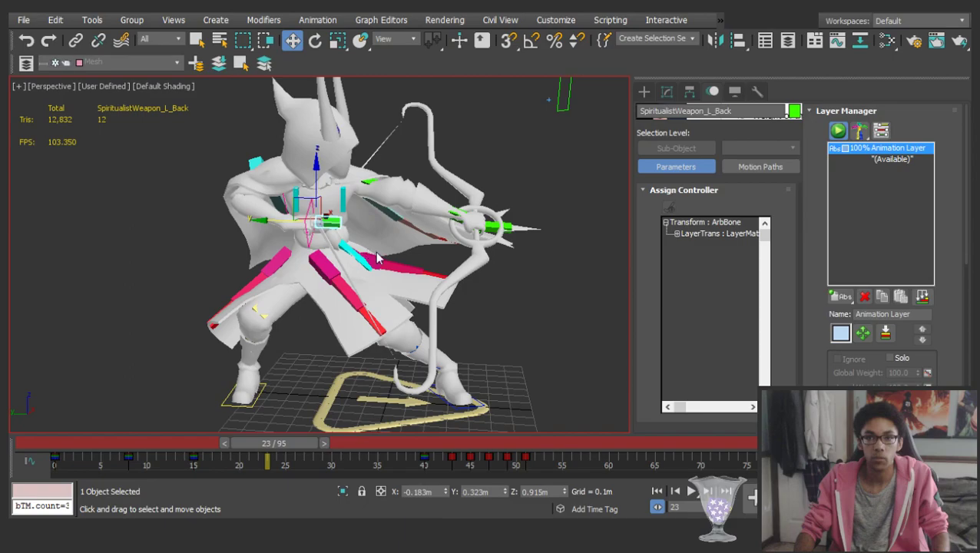
key(comma)
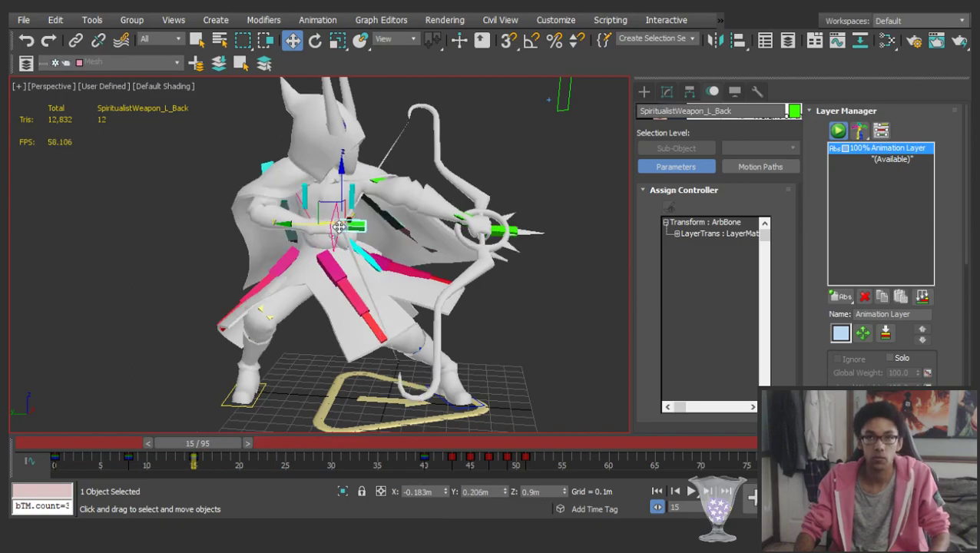
drag(325, 227, 326, 227)
key(comma)
key(period)
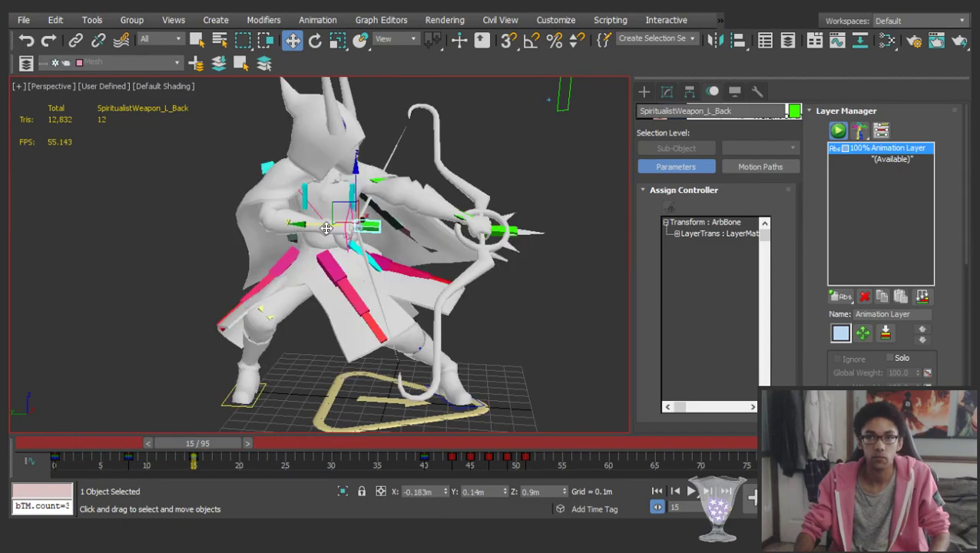
key(period)
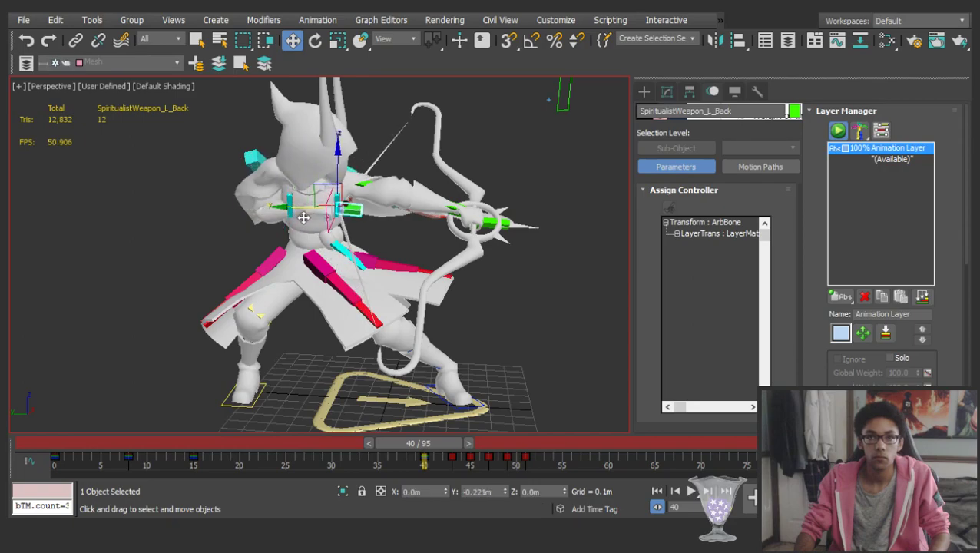
Examine the bow's string bone against the drawing hand at frame 40 and compare it with the pose at frame 15
scroll(307, 219, up, 3)
alt+middle_drag(306, 219, 239, 208)
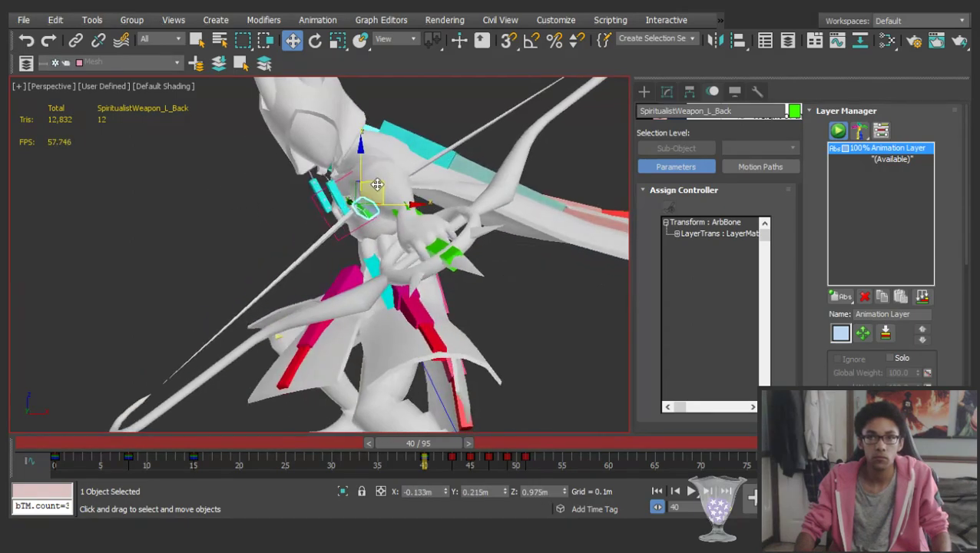
alt+middle_drag(353, 206, 450, 212)
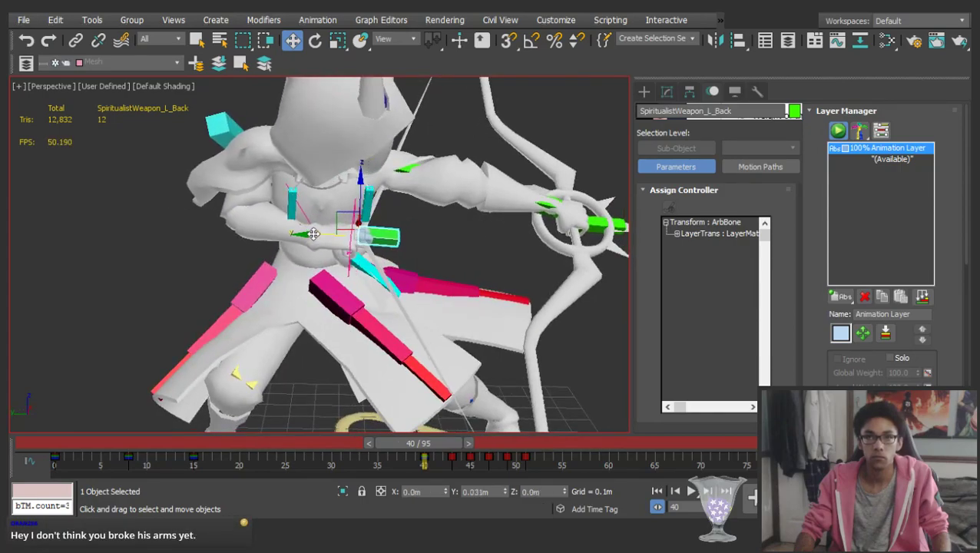
scroll(316, 233, down, 3)
drag(422, 452, 288, 447)
key(period)
key(comma)
key(comma)
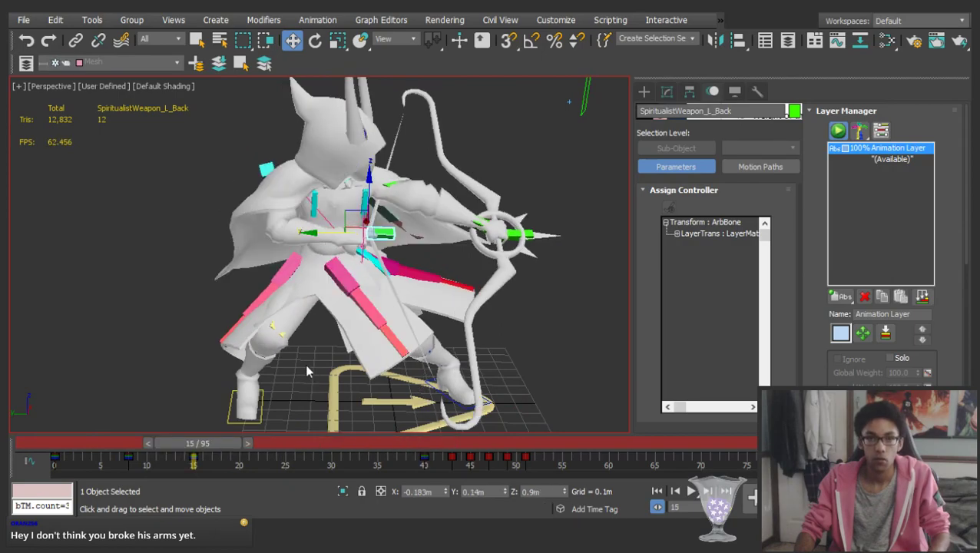
key(period)
Clear the selection, scrub through the whole timeline, then play the shot while orbiting around the archer and stop playback
click(314, 285)
drag(149, 444, 899, 377)
click(602, 310)
key(slash)
alt+middle_drag(392, 254, 350, 245)
scroll(310, 242, down, 4)
scroll(523, 231, up, 4)
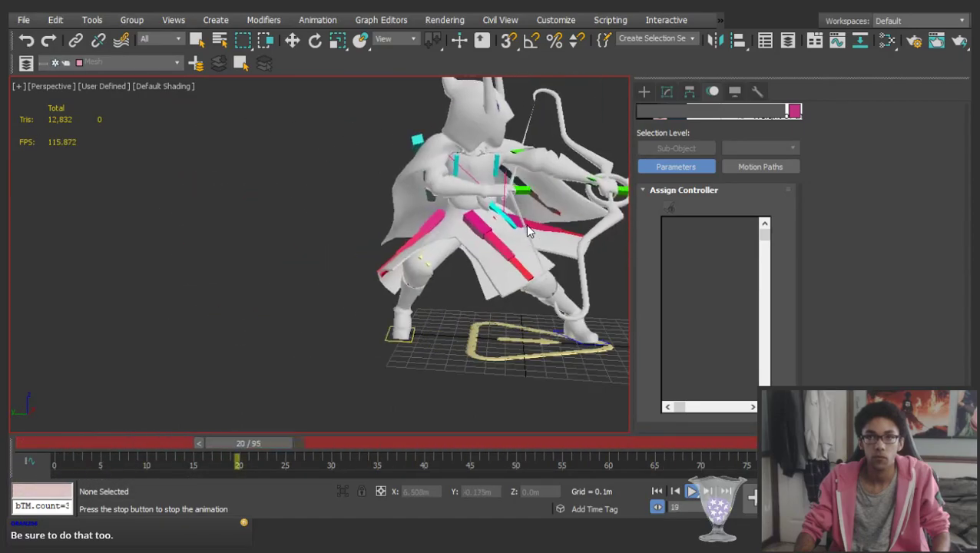
key(slash)
Scrub the string bone's motion to frame 95, clear the selection, and play the shot framed on the whole archer
click(526, 230)
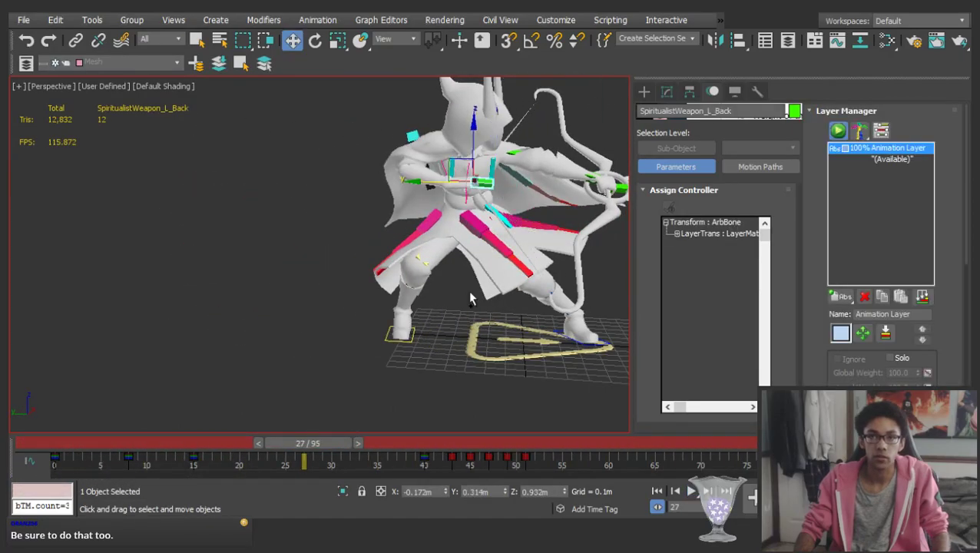
drag(308, 443, 937, 418)
click(334, 253)
key(z)
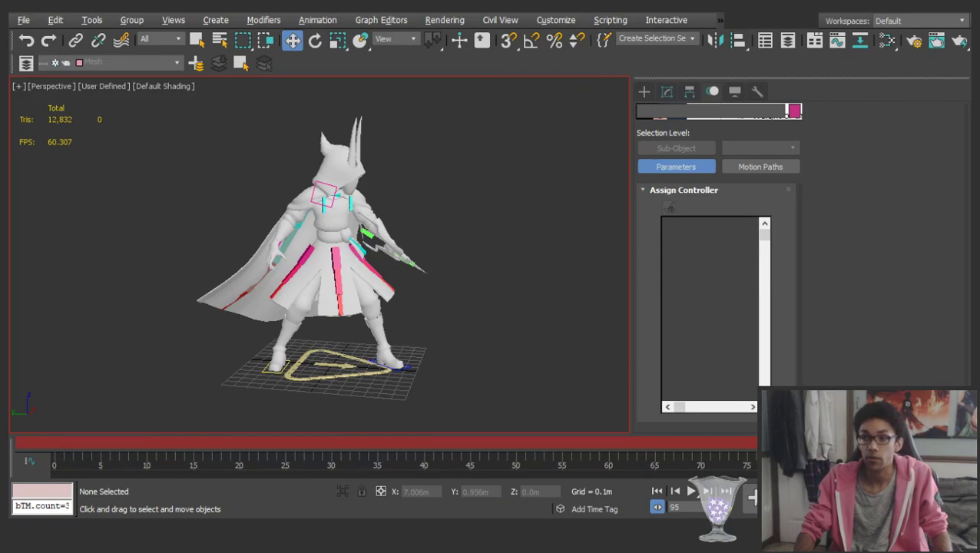
scroll(352, 256, up, 5)
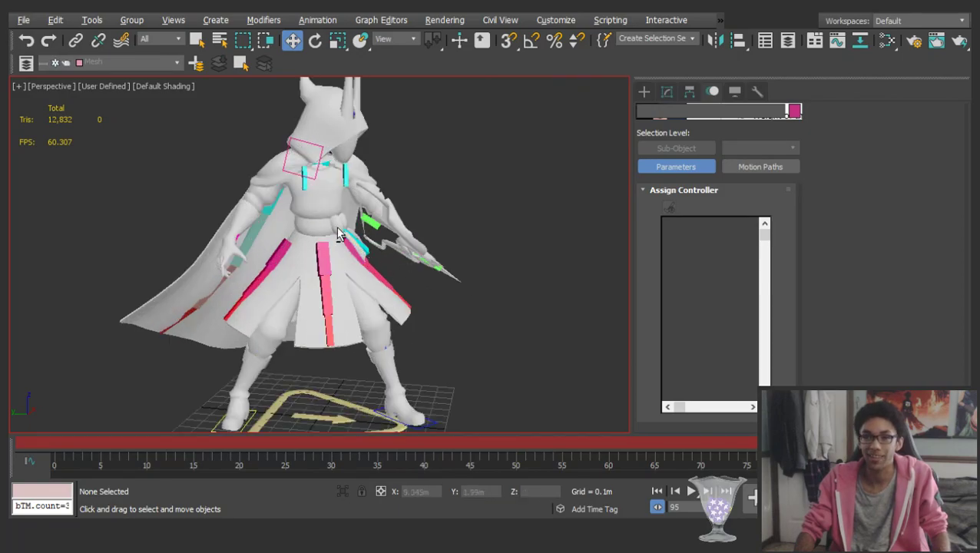
key(/)
alt+middle_drag(305, 220, 353, 256)
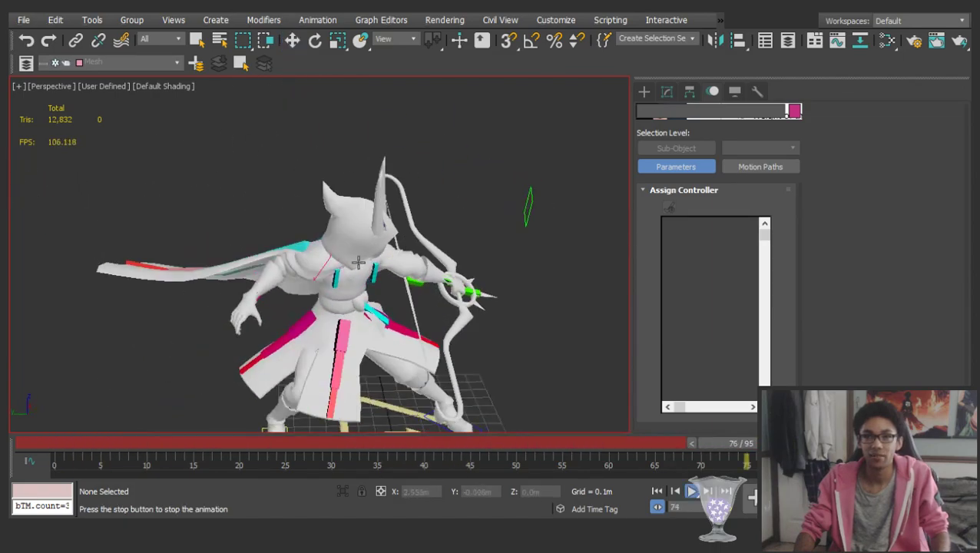
scroll(350, 286, up, 4)
key(/)
click(403, 316)
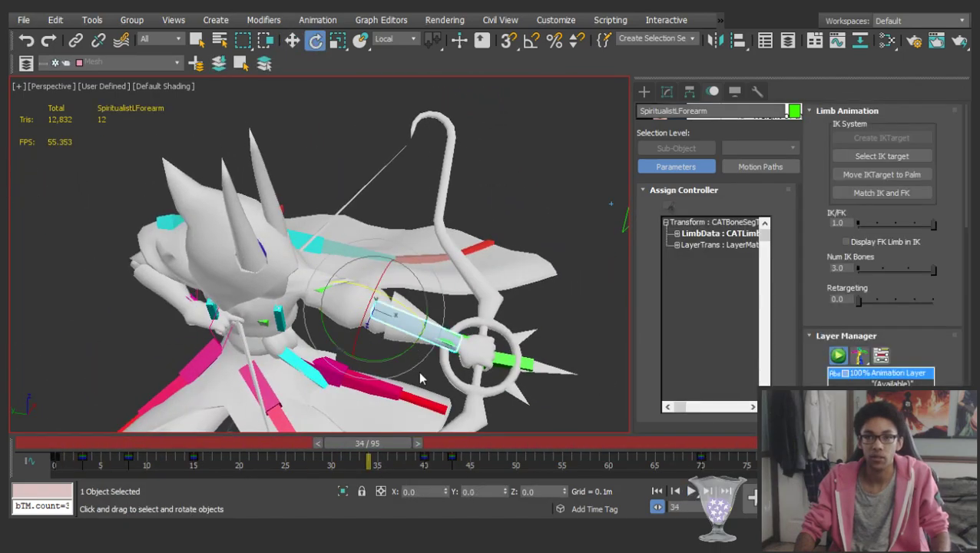
key(e)
drag(427, 377, 353, 393)
right_click(353, 393)
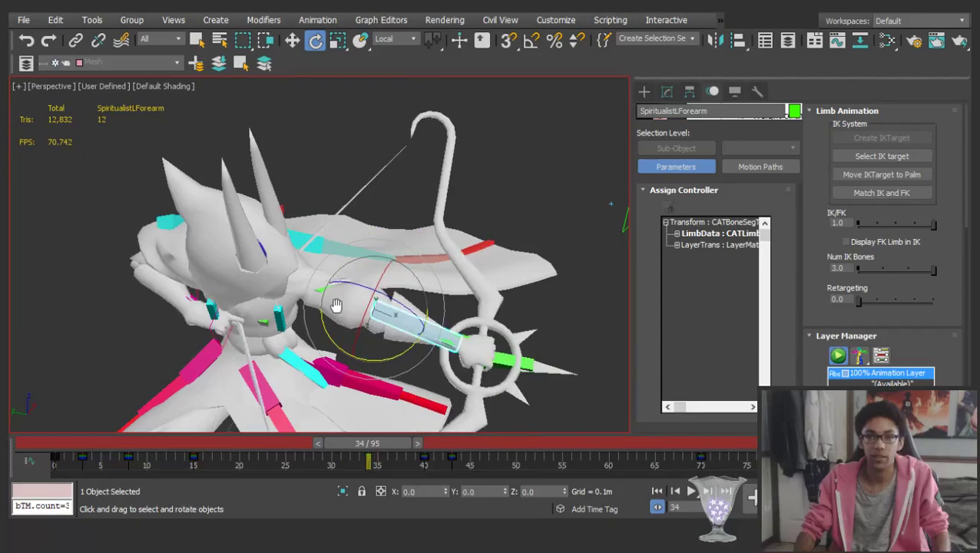
Clear the selection and play the shot, examining the cape, skirt and bow arm from behind, the front and both sides
scroll(339, 321, down, 4)
middle_drag(338, 322, 331, 230)
click(483, 324)
alt+middle_drag(483, 324, 386, 309)
key(/)
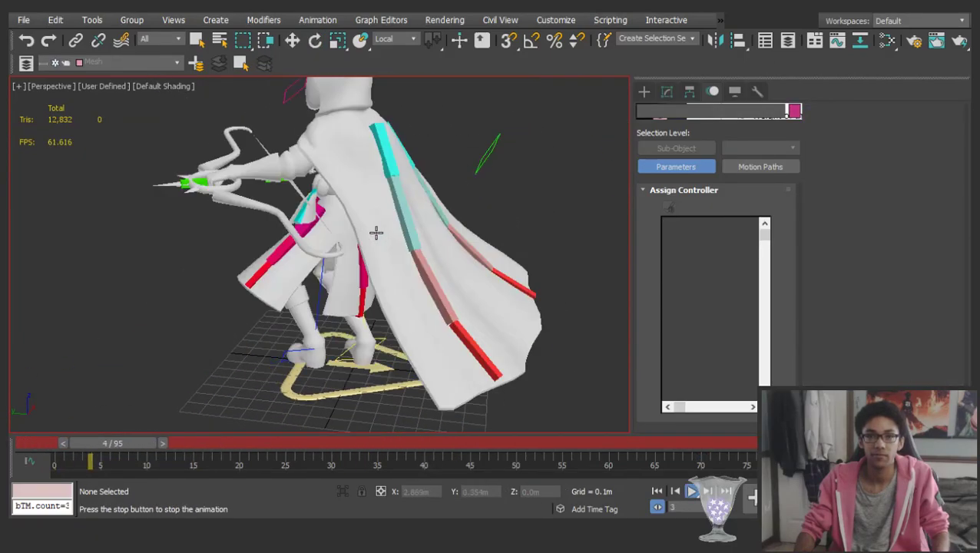
scroll(377, 232, down, 3)
alt+middle_drag(377, 232, 388, 266)
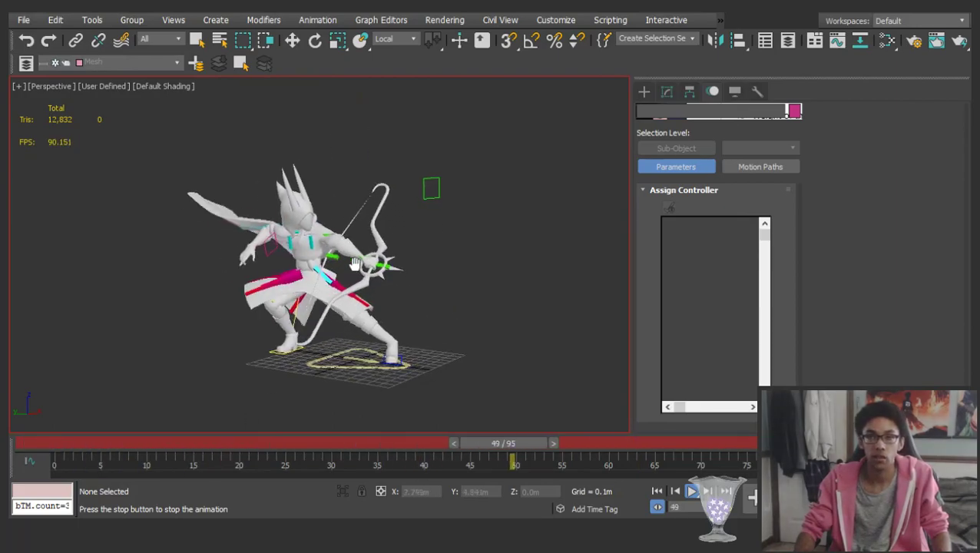
scroll(346, 292, up, 4)
alt+middle_drag(434, 265, 127, 258)
alt+middle_drag(407, 265, 610, 248)
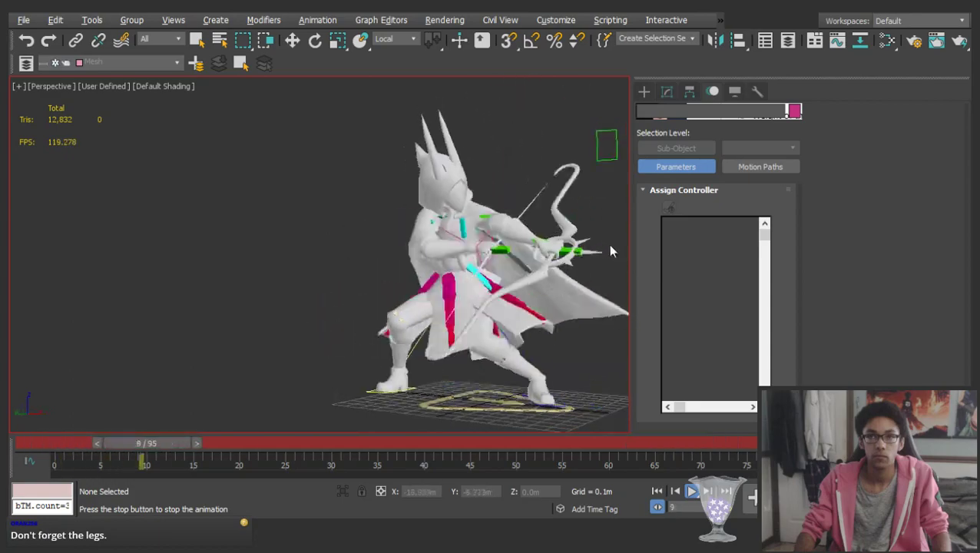
alt+middle_drag(457, 258, 208, 265)
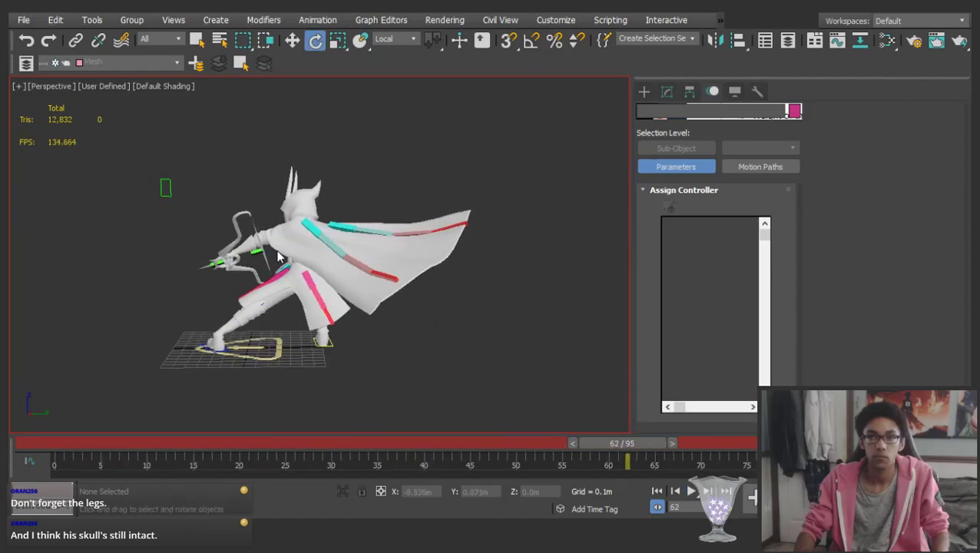
Delete the keys from frame 8 to 70 on the 19 selected cape, skirt and accessory bones
click(649, 74)
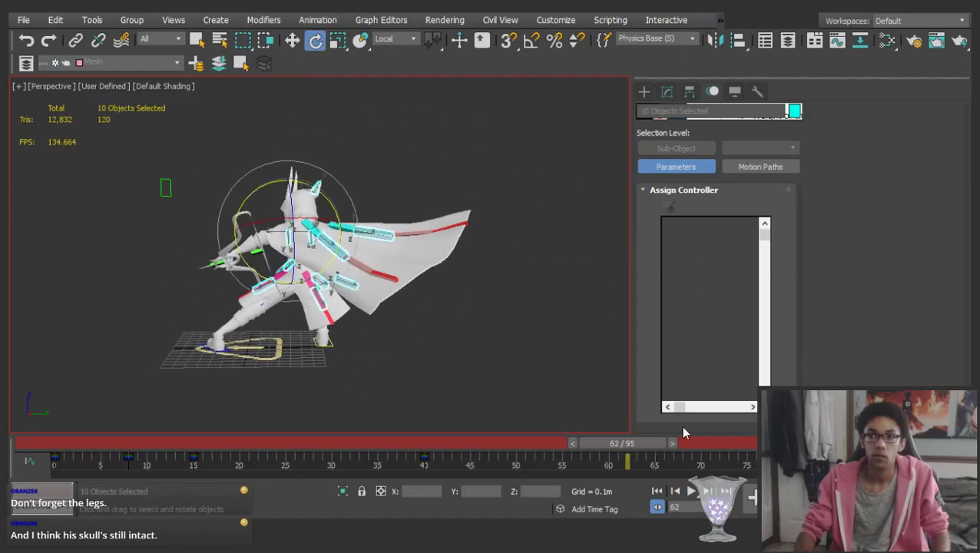
key(e)
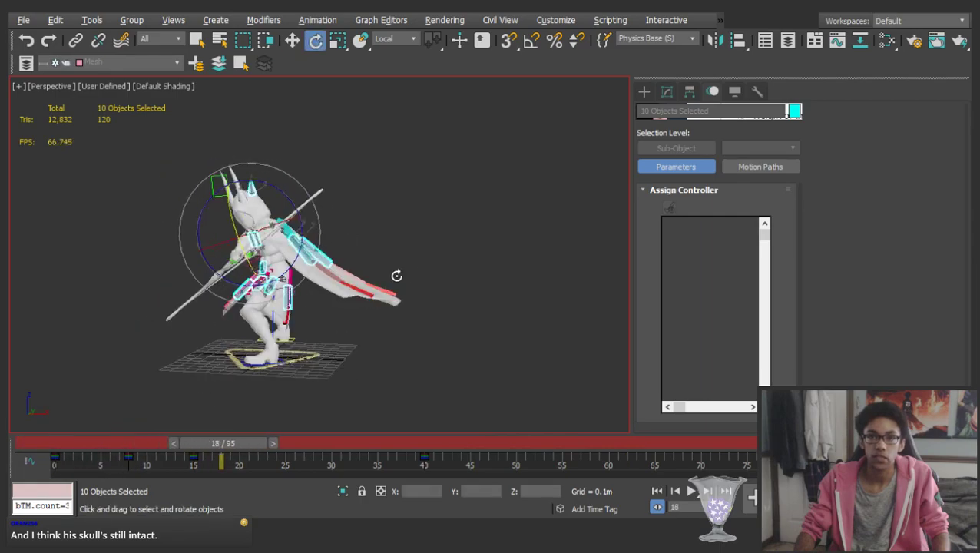
scroll(317, 294, up, 3)
alt+middle_drag(317, 293, 275, 285)
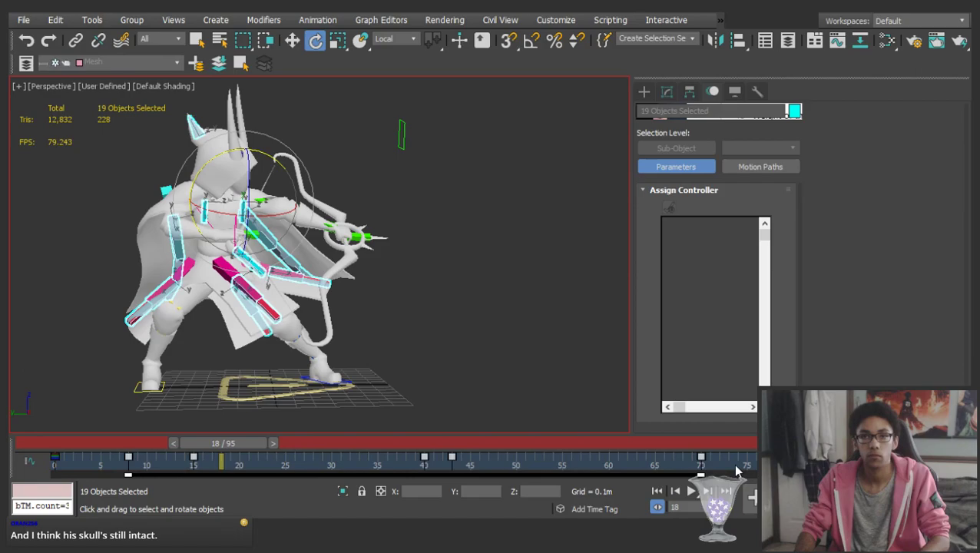
drag(220, 453, 553, 452)
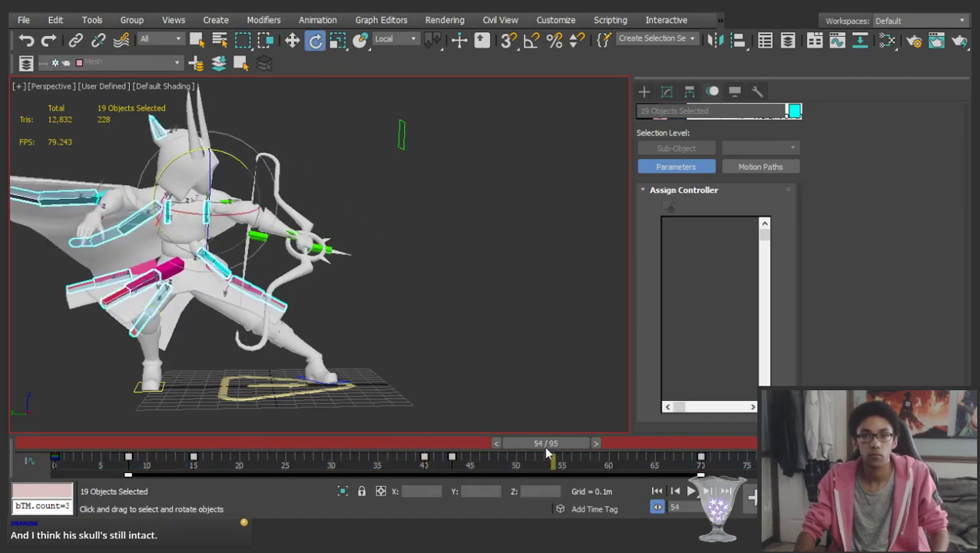
key(Delete)
middle_drag(305, 333, 381, 323)
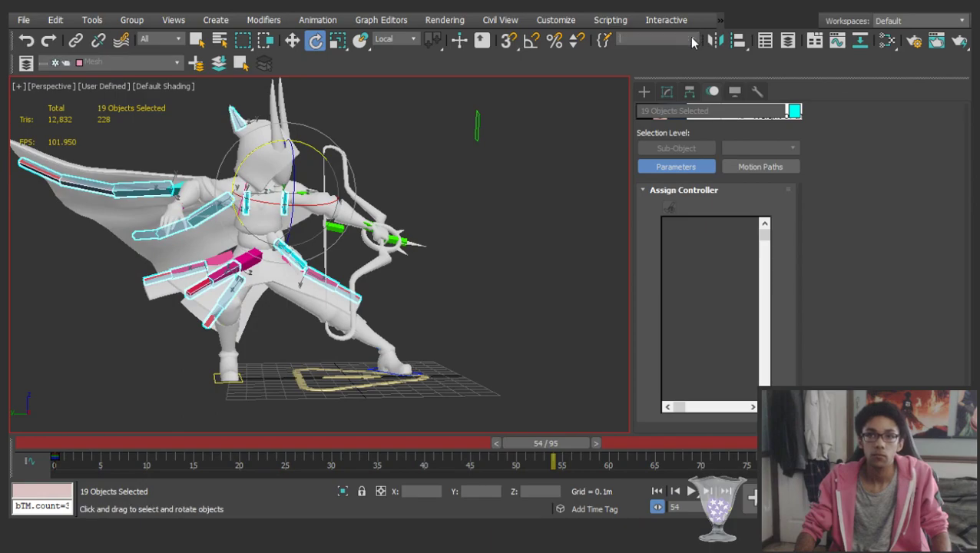
Select the Physics Base (S) bone set and run it through the timeline to frame 95, checking the cape and skirt
drag(576, 435, 931, 443)
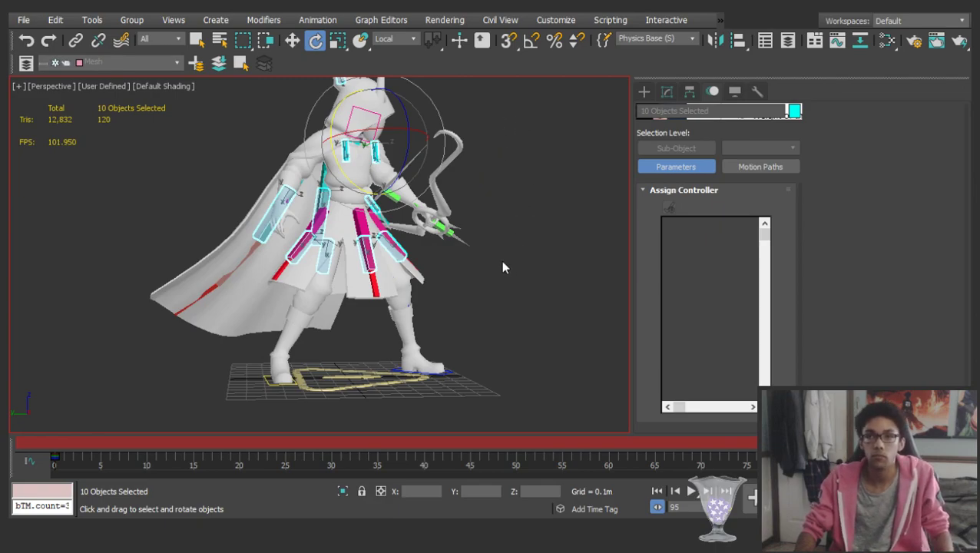
key(ctrl+z)
key(ctrl+y)
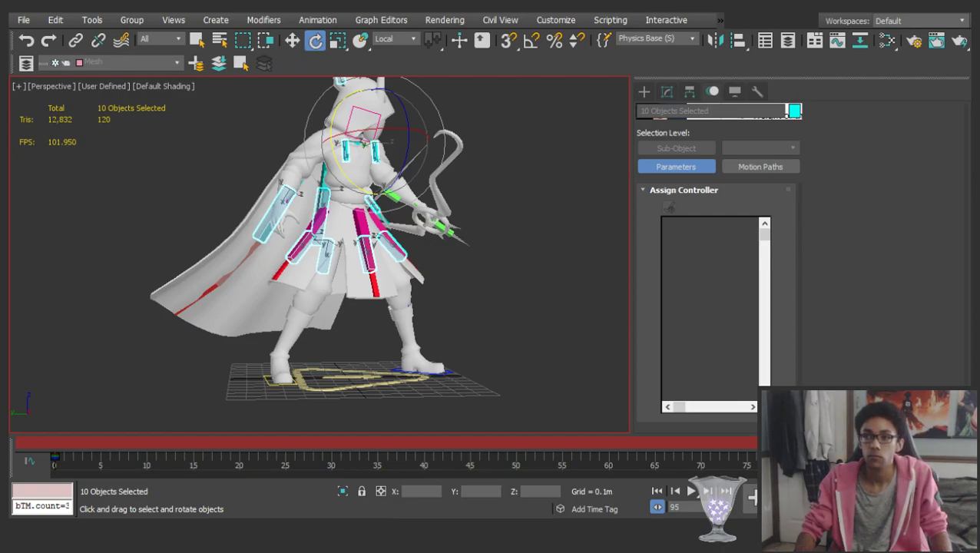
alt+middle_drag(318, 223, 326, 234)
alt+middle_drag(361, 199, 340, 221)
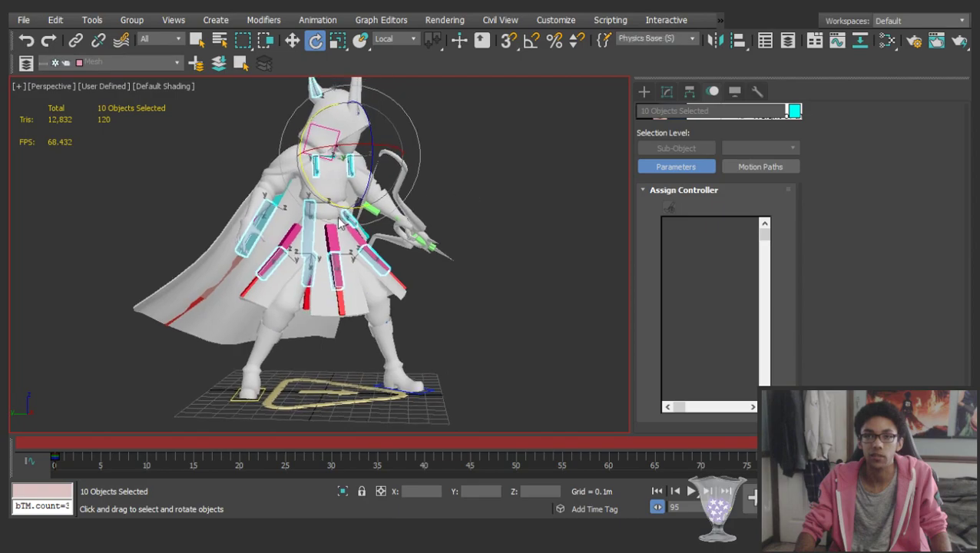
drag(59, 445, 908, 311)
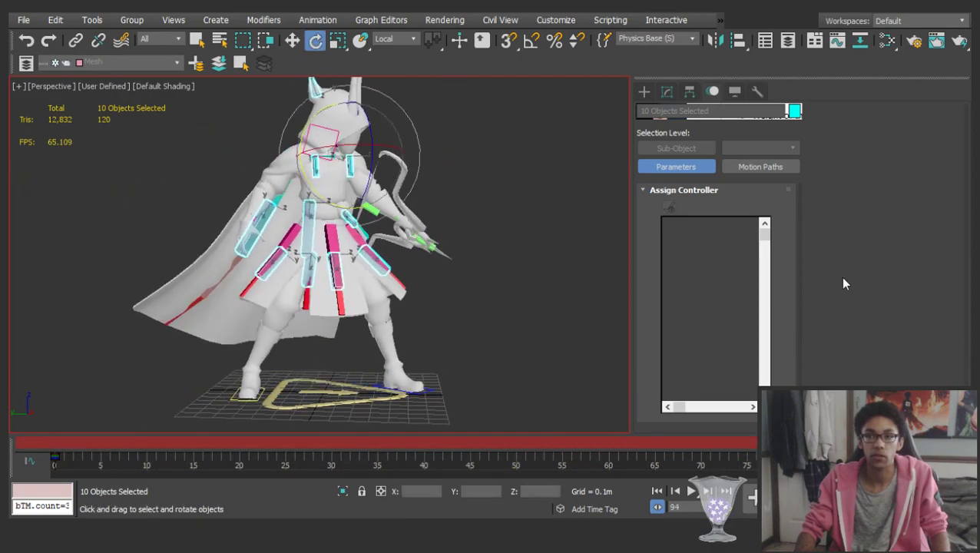
drag(62, 443, 971, 373)
Undo the last changes to the Physics Base (S) bones and clear the selection
key(e)
key(ctrl+z)
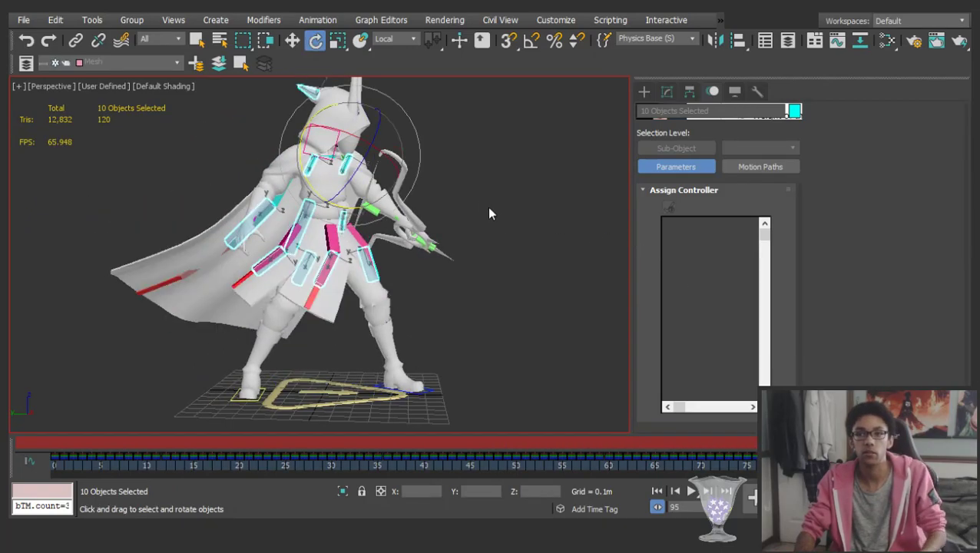
key(ctrl+z)
click(475, 193)
Play the shot and examine the cape and skirt motion near and far while orbiting around the archer
middle_drag(292, 142, 283, 182)
alt+middle_drag(339, 197, 304, 208)
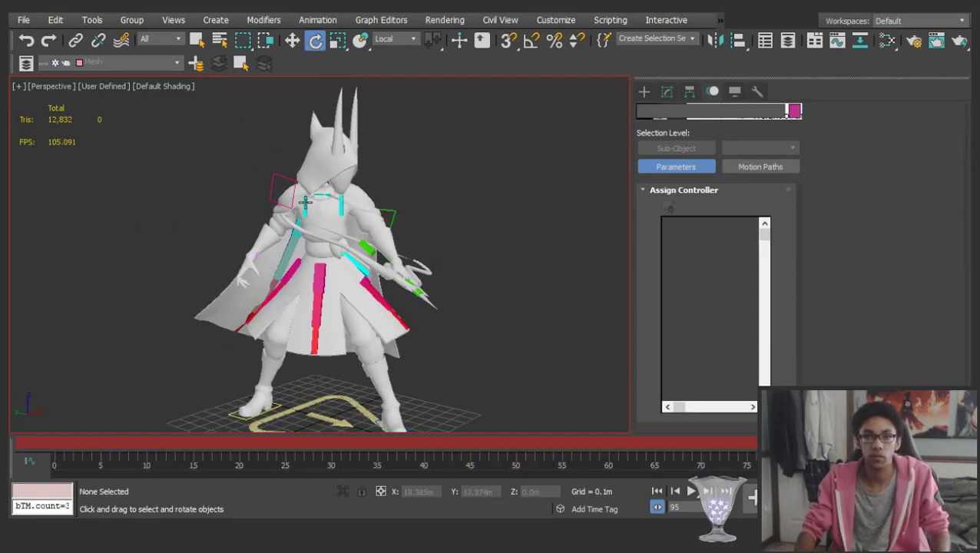
scroll(290, 192, down, 1)
key(/)
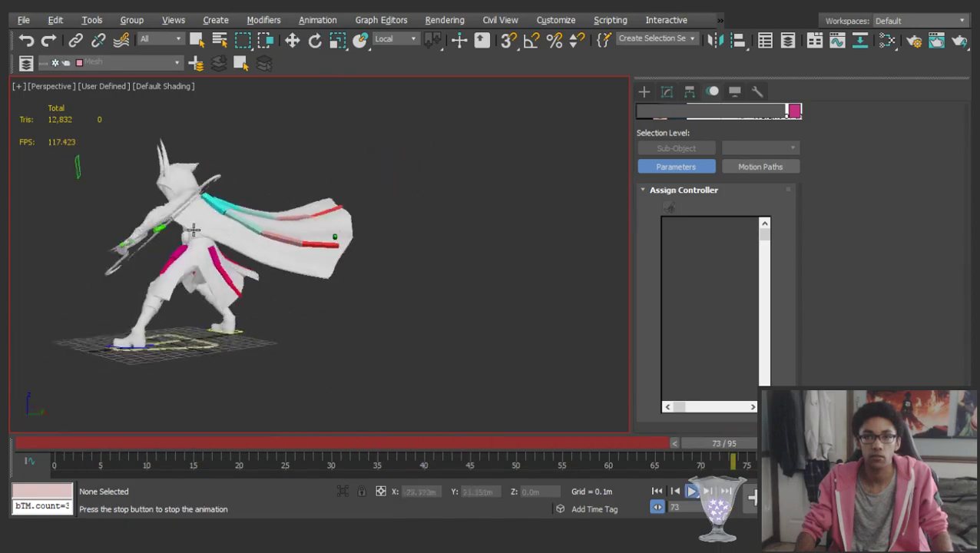
scroll(291, 269, up, 5)
scroll(291, 270, down, 5)
alt+middle_drag(291, 270, 87, 269)
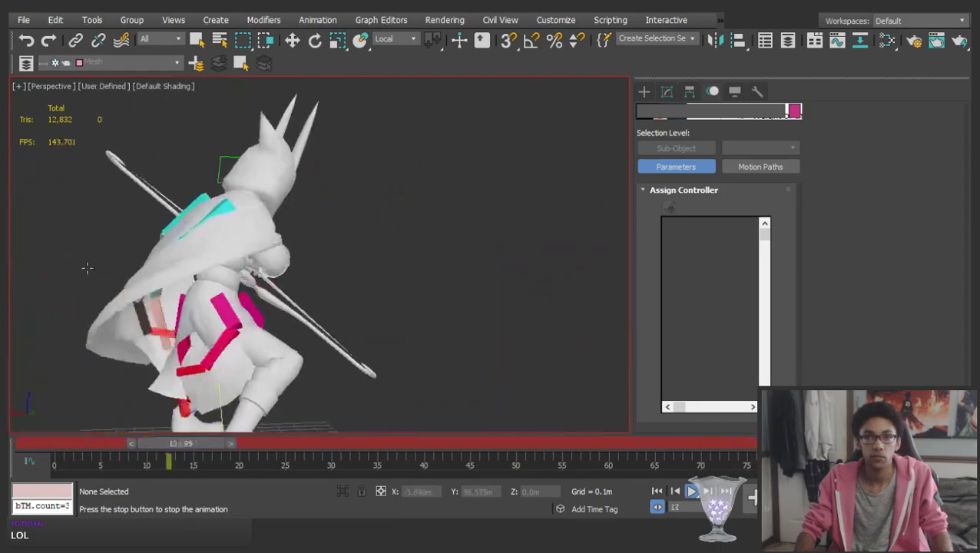
alt+middle_drag(256, 259, 191, 240)
alt+middle_drag(414, 185, 276, 237)
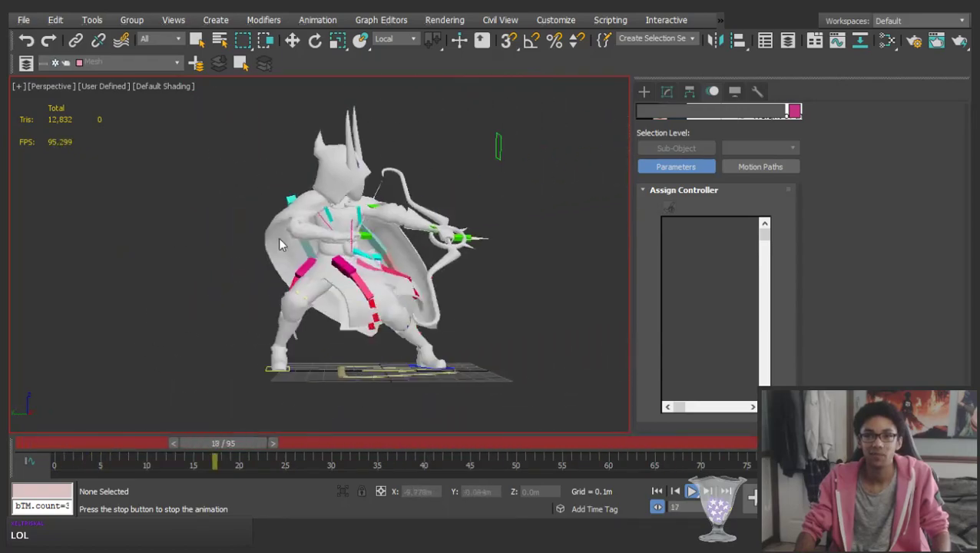
scroll(443, 257, up, 5)
scroll(404, 254, down, 5)
Scrub through the timeline to the end, then replay the shot and inspect the skirt and cape bending during the draw
drag(123, 443, 870, 350)
alt+middle_drag(353, 154, 368, 217)
key(slash)
middle_drag(261, 239, 331, 229)
scroll(434, 221, up, 4)
scroll(330, 229, down, 5)
scroll(283, 233, up, 3)
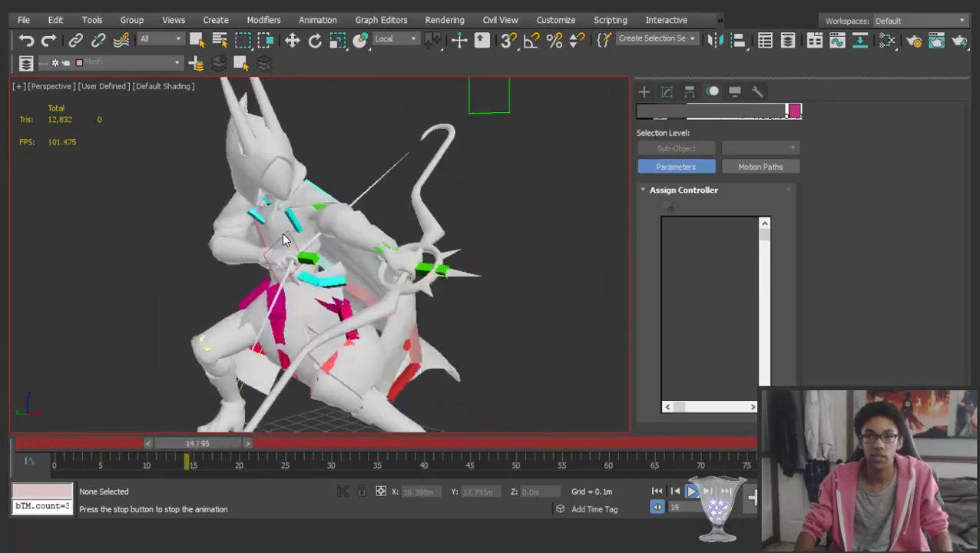
mouse_move(285, 235)
alt+middle_down()
mouse_move(505, 255)
mouse_move(415, 258)
mouse_move(266, 240)
alt+middle_up()
scroll(489, 252, down, 4)
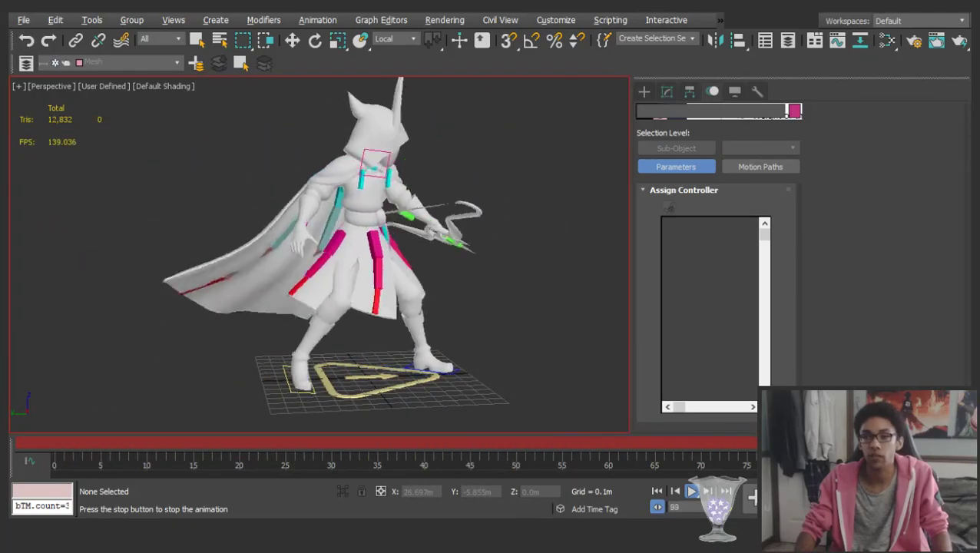
Examine the playing shot from the front and the side, close up and from farther away, and stop playback
scroll(312, 246, up, 5)
alt+middle_drag(313, 246, 301, 208)
scroll(293, 262, down, 4)
alt+middle_drag(292, 268, 185, 254)
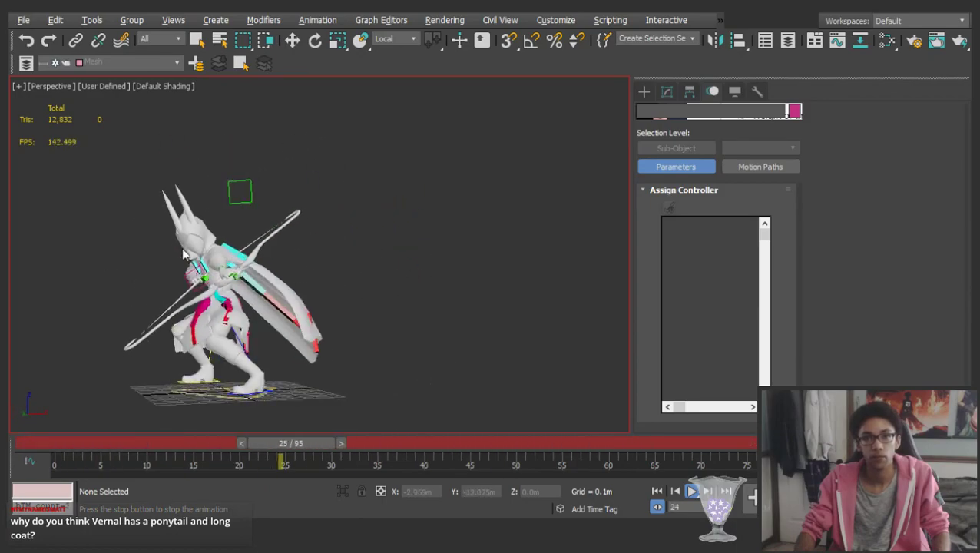
alt+middle_drag(184, 254, 417, 264)
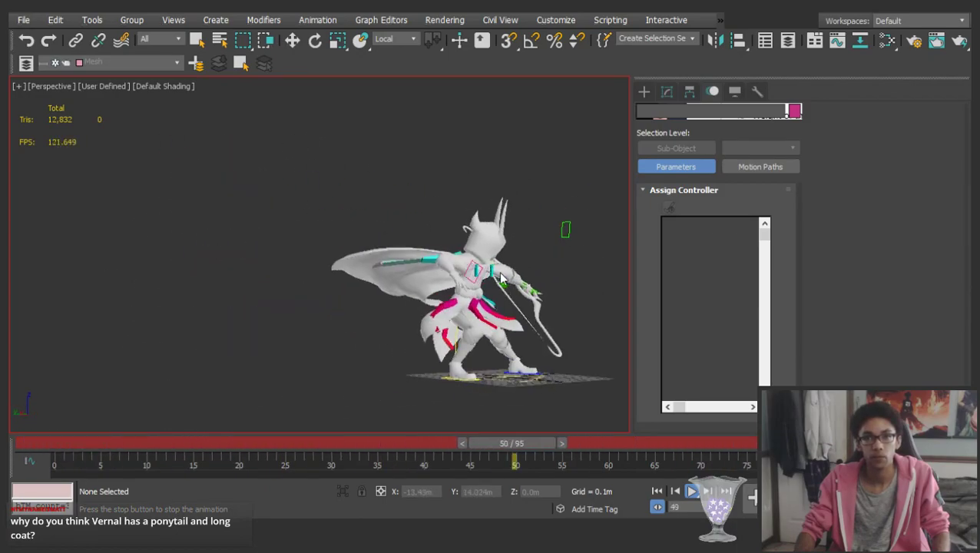
key(/)
middle_drag(503, 278, 338, 295)
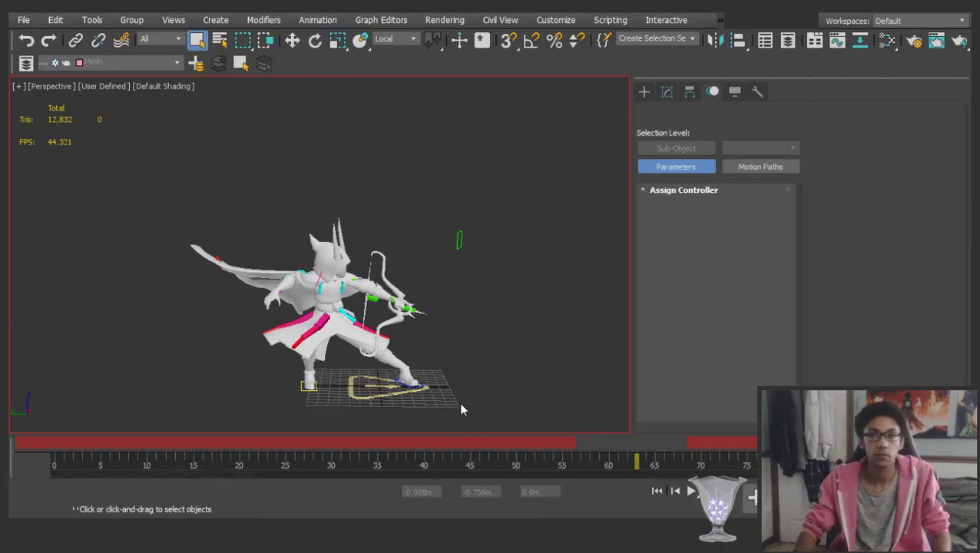
Play the 90-frame version of the archer's shot from the side
alt+middle_drag(365, 301, 257, 307)
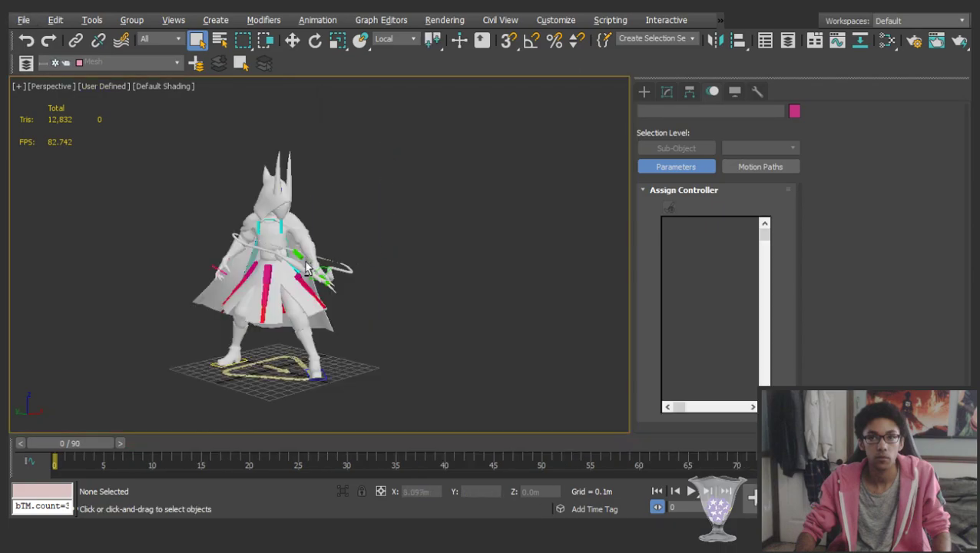
alt+middle_drag(320, 261, 345, 260)
key(slash)
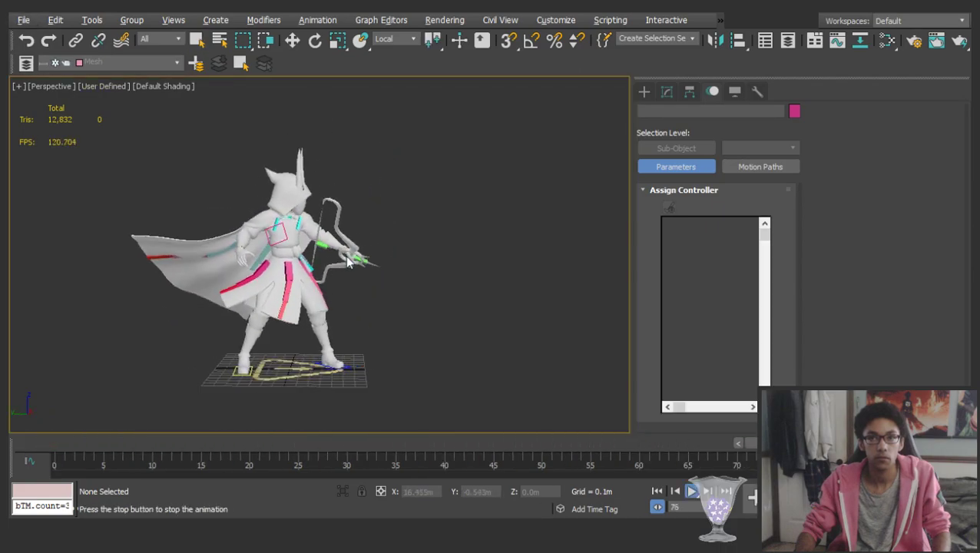
Stop playback, return to frame 0 and replay the archer's shot
key(slash)
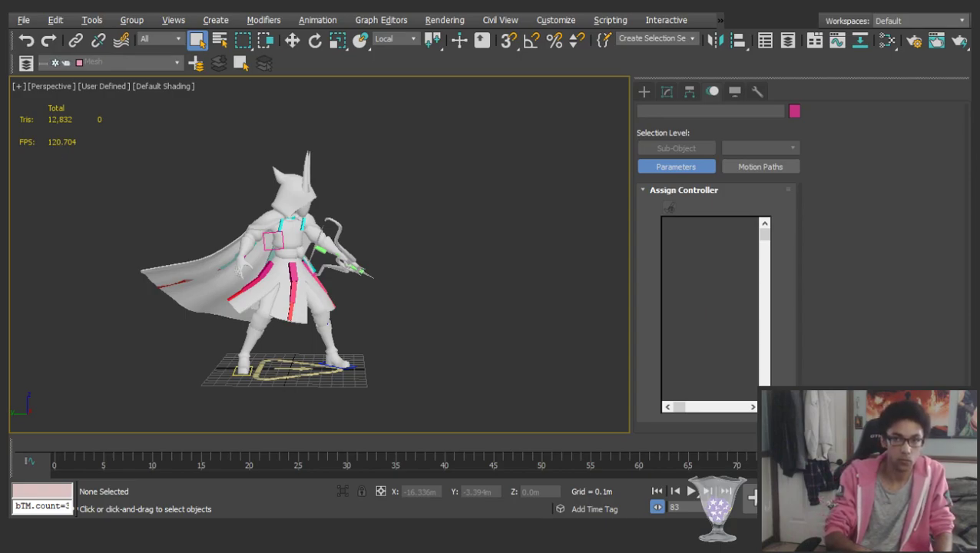
click(63, 443)
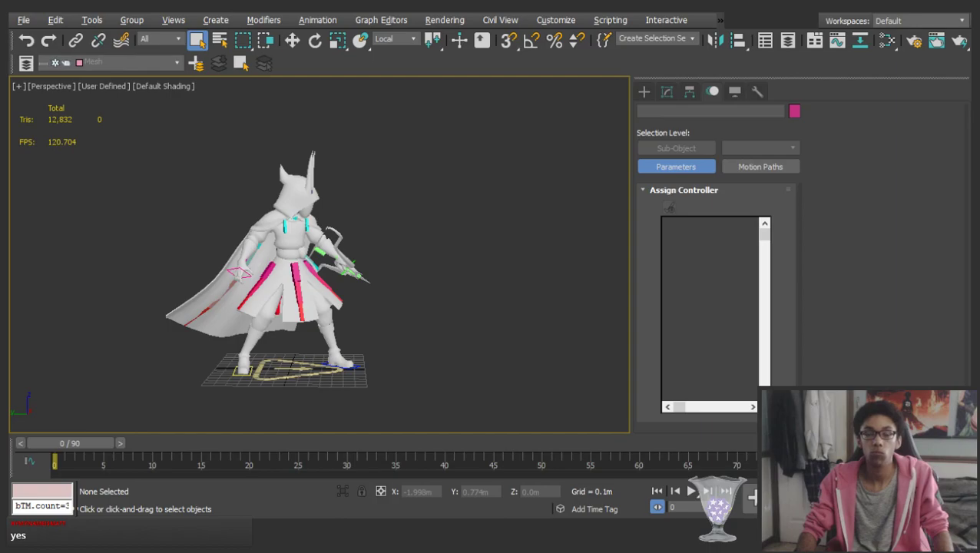
key(/)
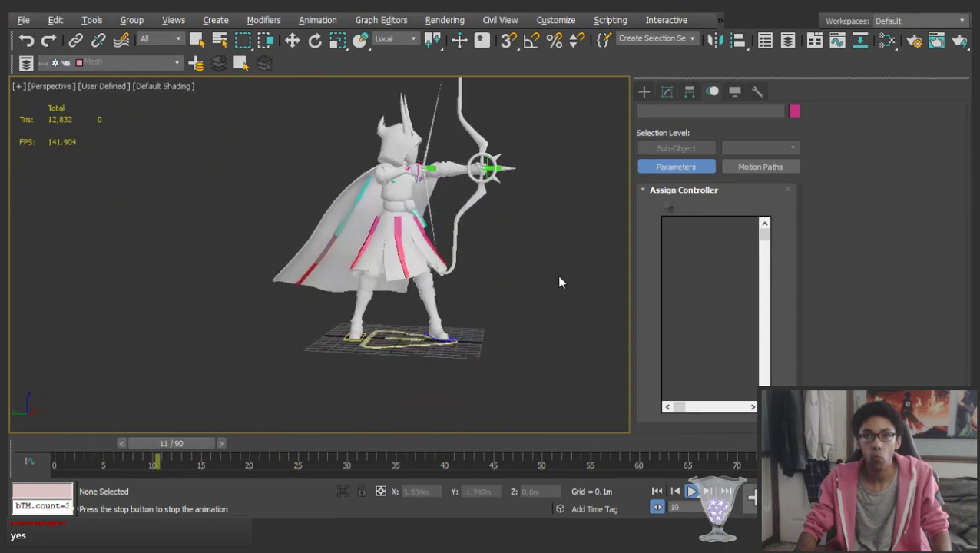
Select the Physics Base (S) set together with its child bones and delete all their keys across the timeline
key(q)
key(e)
key(w)
click(683, 40)
text(Skirt)
key(Return)
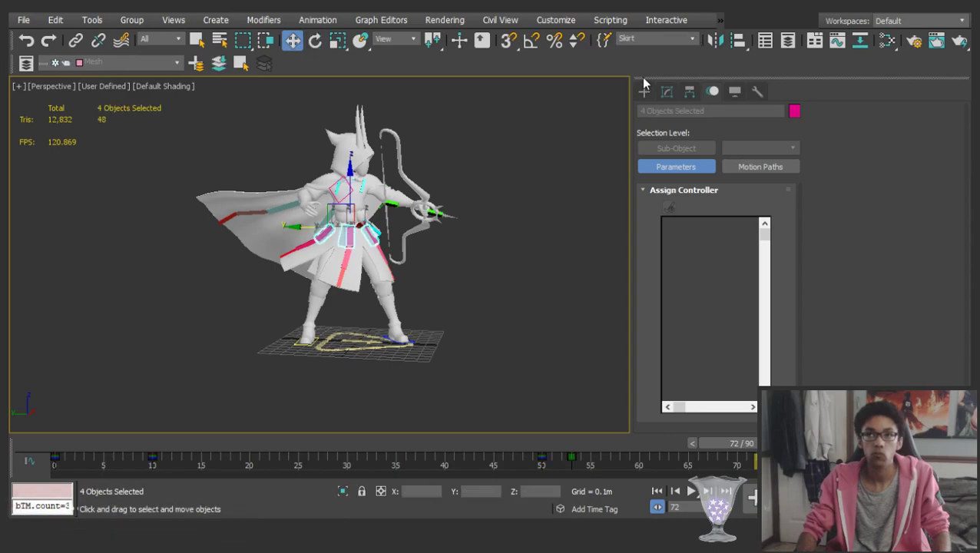
click(676, 44)
click(665, 81)
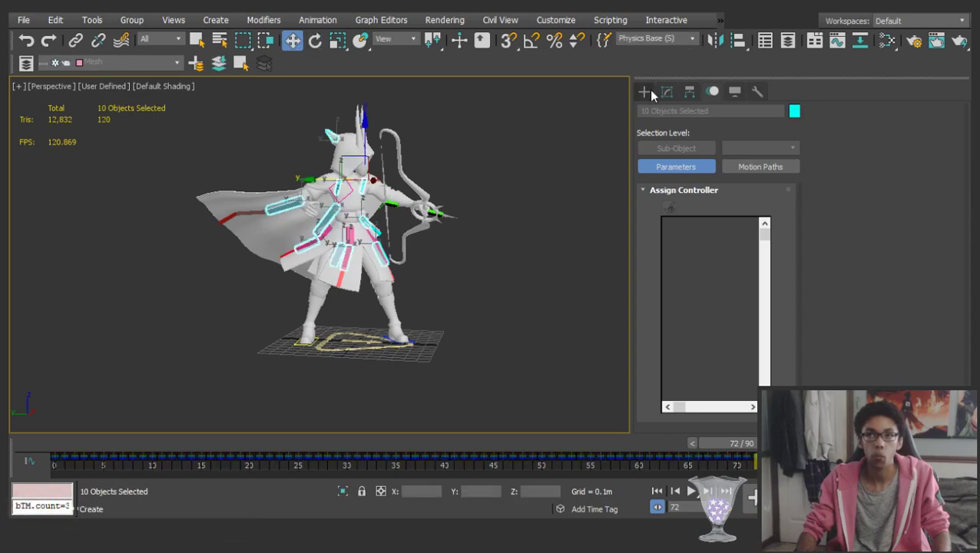
key(e)
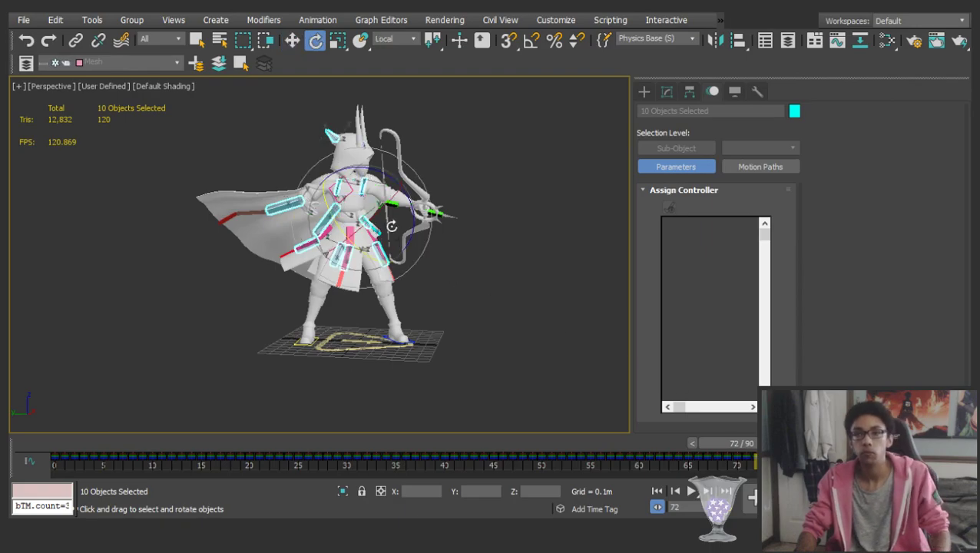
key(ctrl+Page_Down)
drag(933, 466, 474, 447)
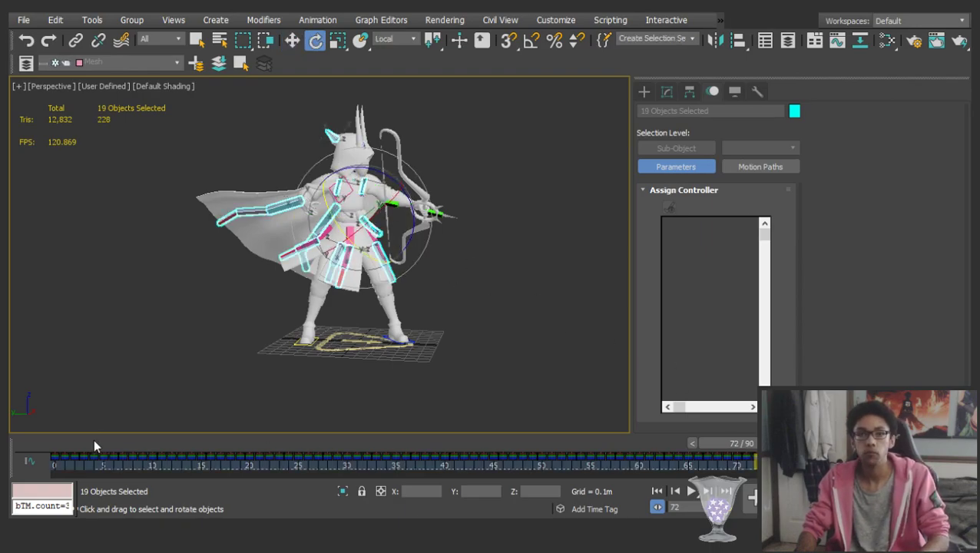
key(Delete)
Scrub through the shot, then play it while examining the cape from behind the archer
drag(60, 445, 477, 388)
click(502, 422)
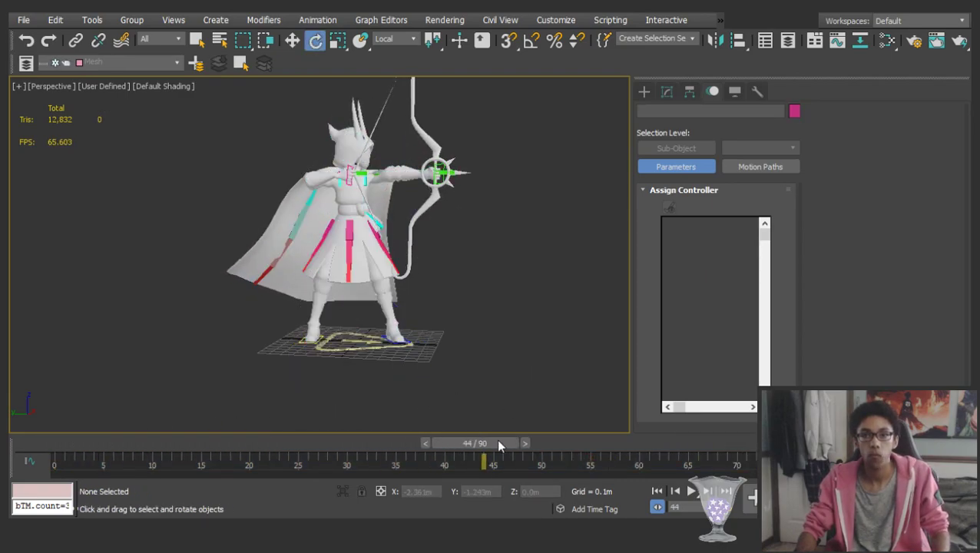
key(slash)
alt+middle_drag(352, 237, 477, 292)
scroll(377, 236, up, 3)
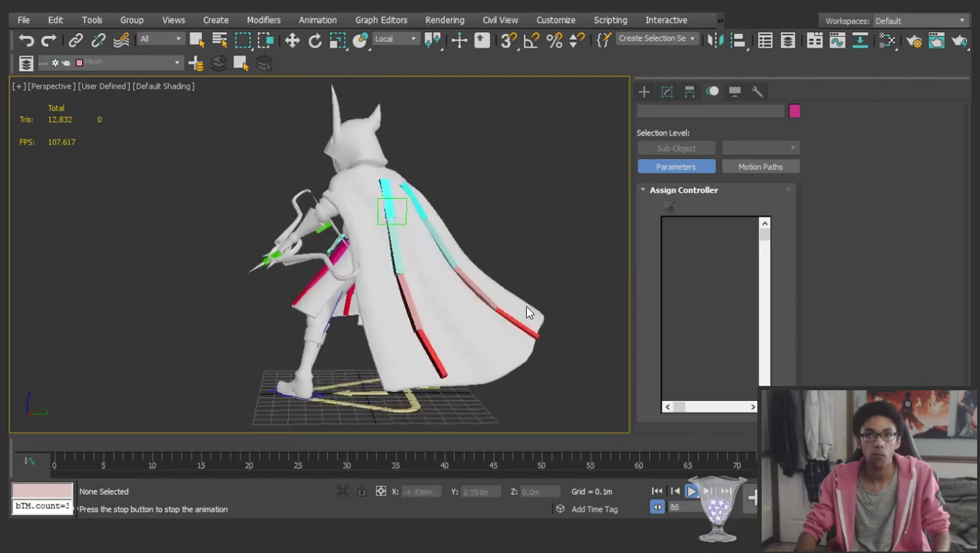
key(slash)
Turn on Auto Key and inspect the archer's pose at frame 7 from the front before returning to frame 0
key(n)
alt+middle_drag(574, 339, 602, 256)
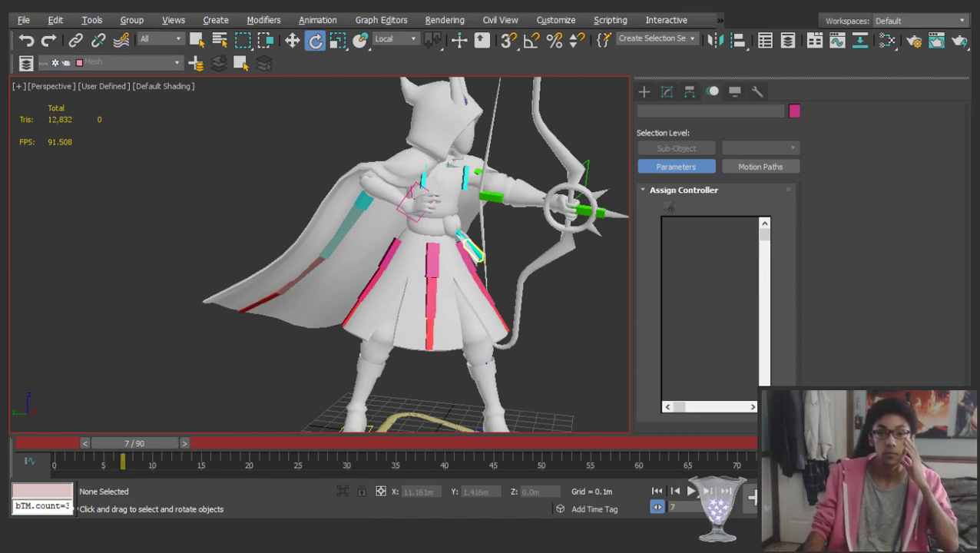
middle_drag(430, 263, 336, 287)
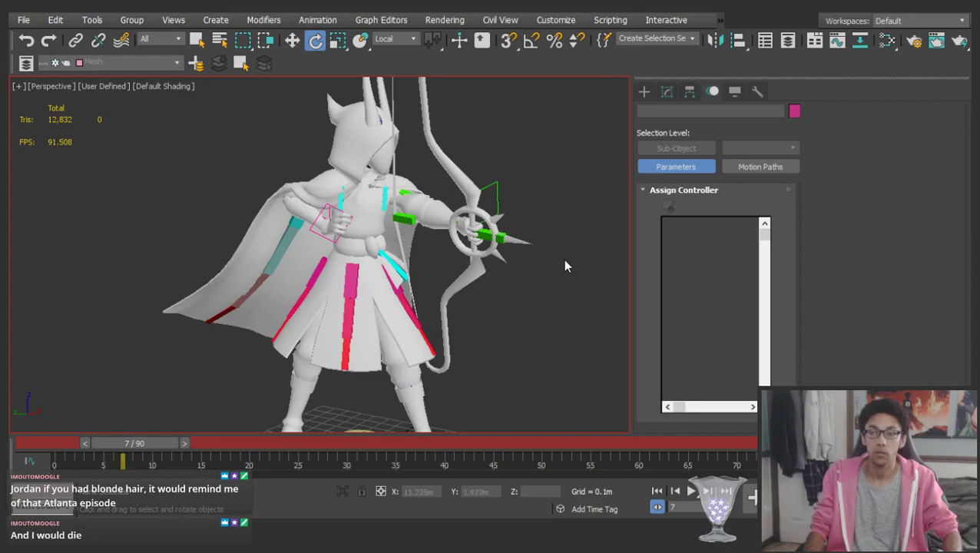
scroll(337, 221, down, 3)
alt+middle_drag(350, 245, 245, 286)
drag(125, 444, 47, 444)
key(e)
middle_drag(275, 250, 310, 276)
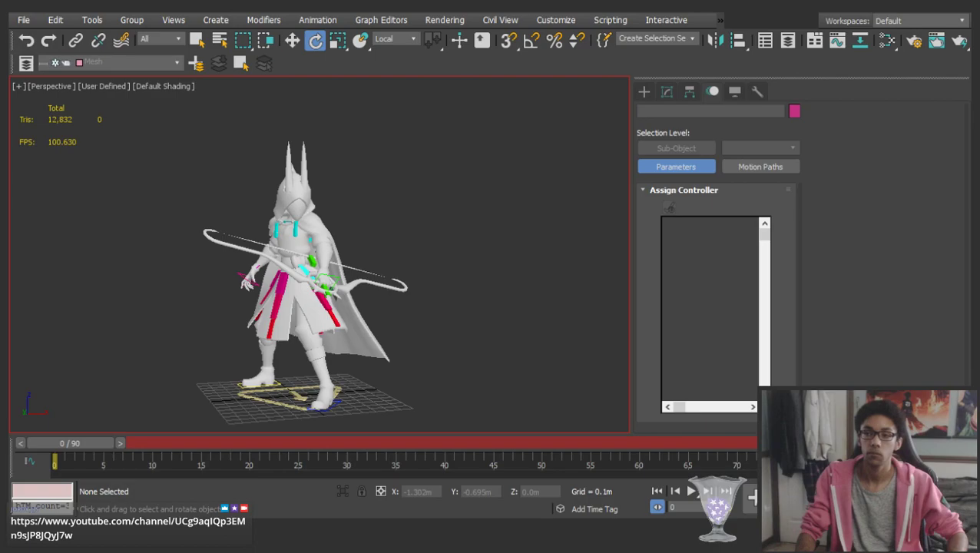
Scrub the archer's shot back and forth up to frame 90 while viewing it from the front
alt+middle_drag(545, 306, 365, 279)
drag(70, 443, 640, 443)
mouse_move(642, 395)
mouse_down()
mouse_move(8, 402)
mouse_move(520, 370)
mouse_move(936, 367)
mouse_move(11, 368)
mouse_up()
key(e)
alt+middle_drag(328, 255, 297, 264)
mouse_move(84, 443)
mouse_down()
mouse_move(730, 355)
mouse_move(957, 350)
mouse_up()
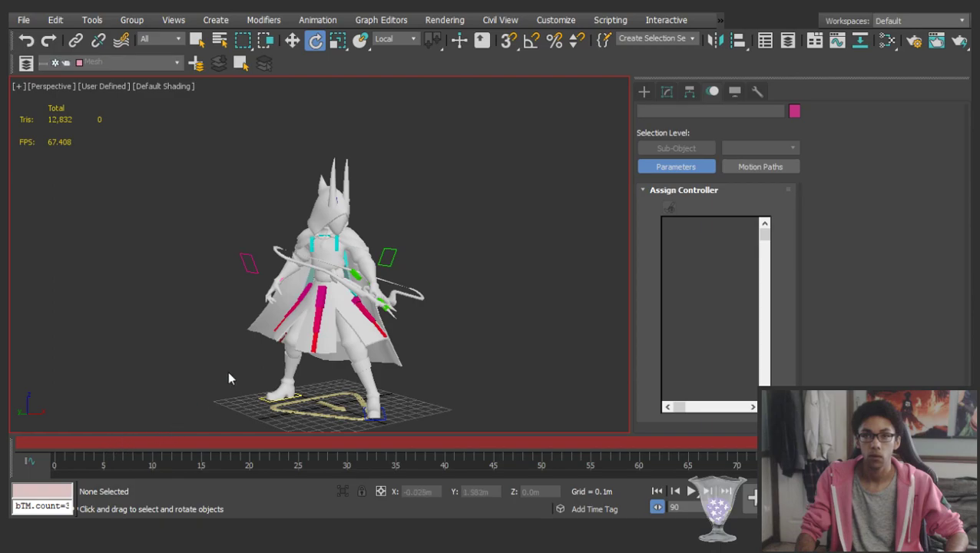
click(355, 252)
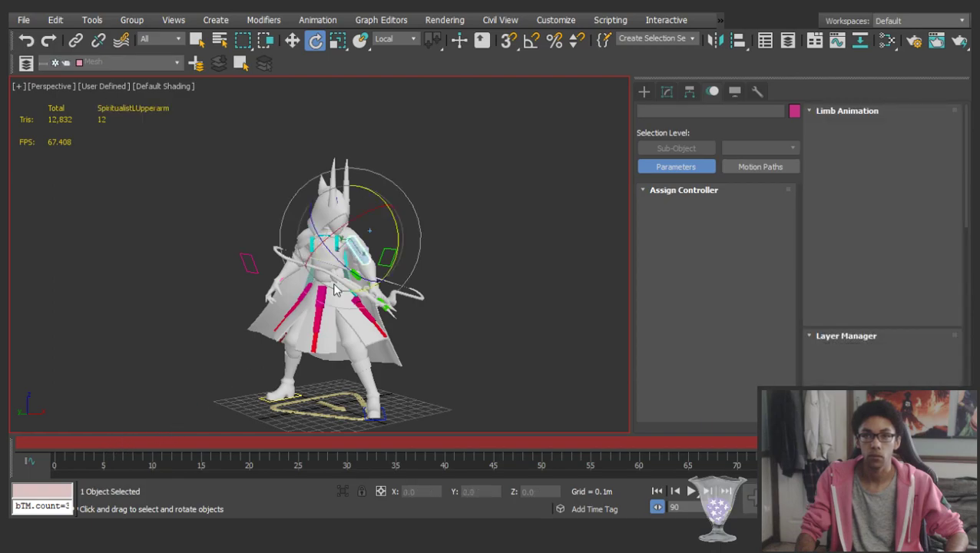
click(435, 314)
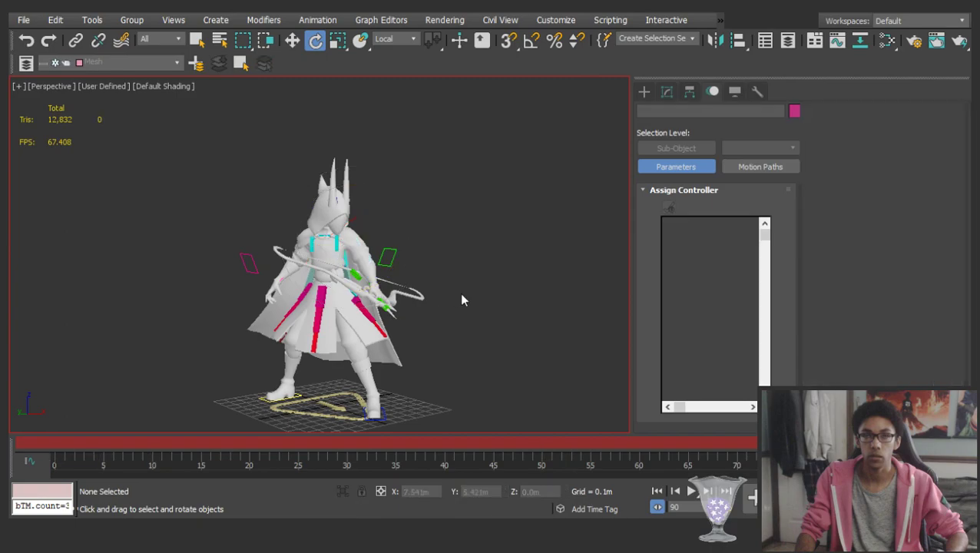
Review the creature's animation and then the sword character's 90-frame jump for reference
click(292, 40)
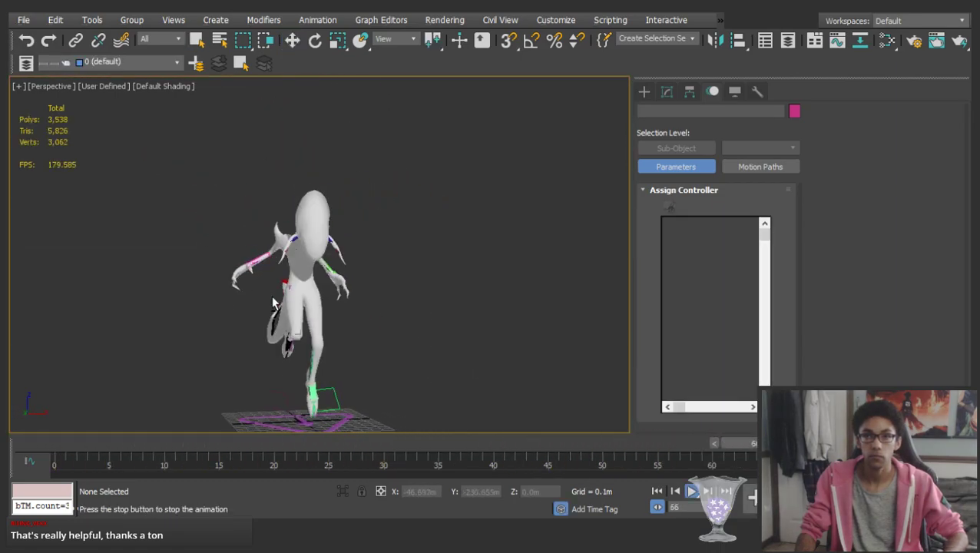
key(Escape)
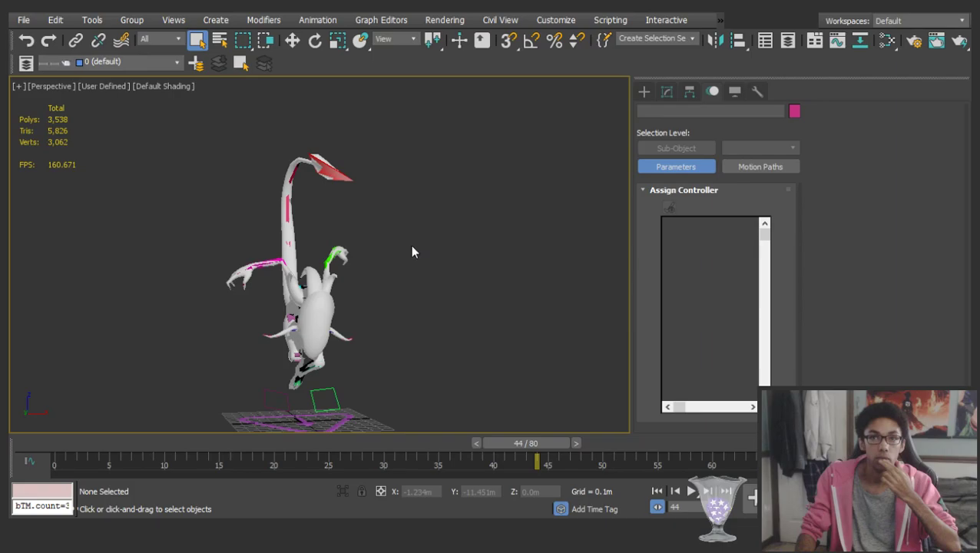
drag(75, 443, 937, 276)
key(/)
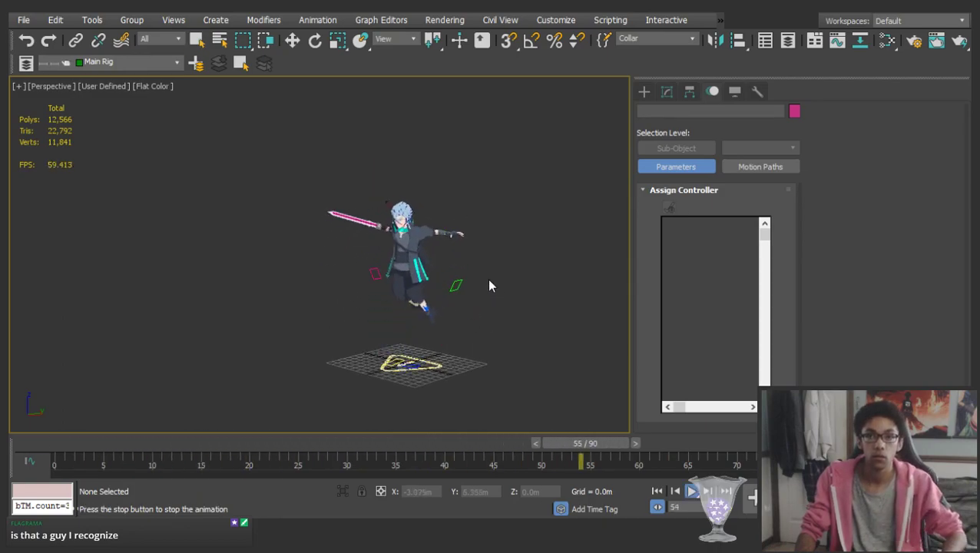
scroll(425, 284, up, 3)
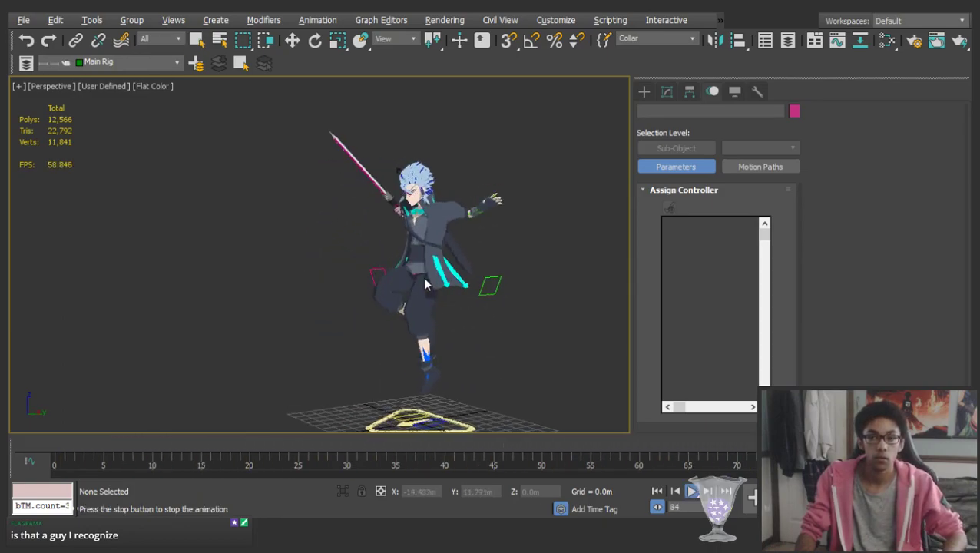
key(/)
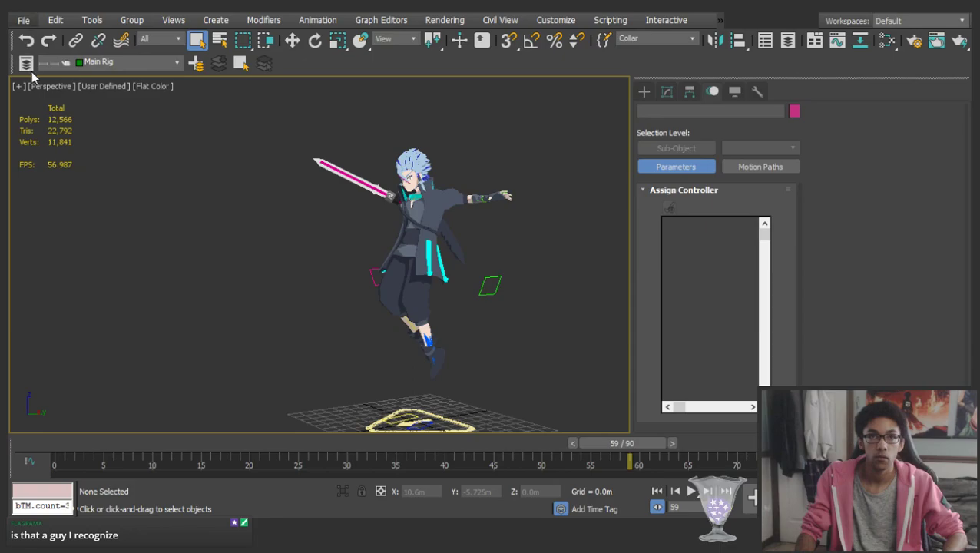
Switch to the sword character's 70-frame backflip and play it
key(ctrl+alt+f)
click(469, 283)
key(/)
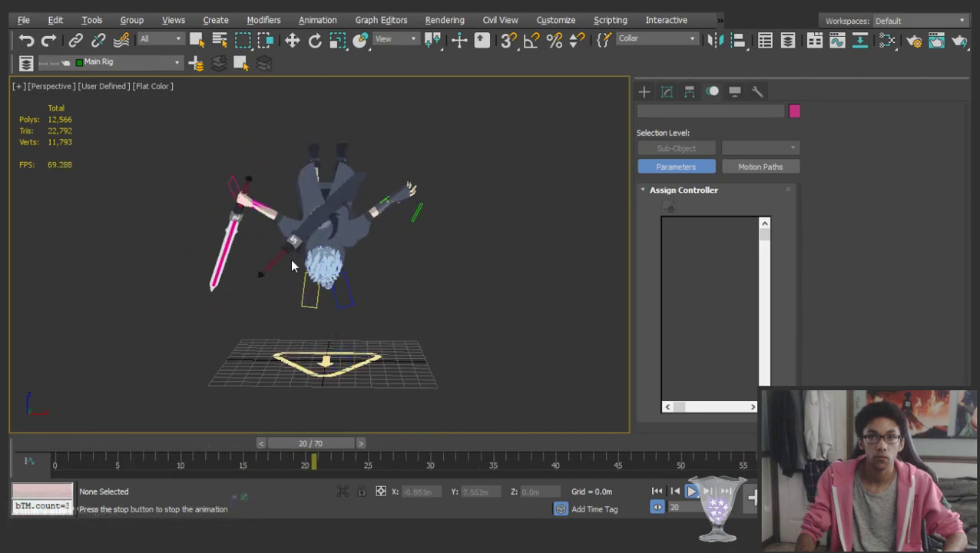
key(Escape)
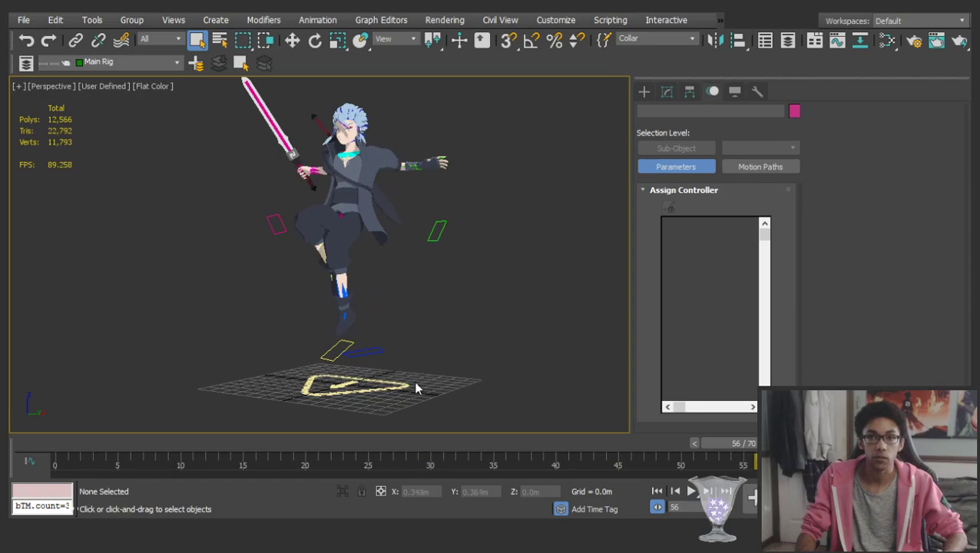
Select the sword character's base helper Ashe and set the timeline to frame 0 with its clip list shown
key(w)
click(404, 386)
middle_drag(404, 386, 403, 429)
click(62, 447)
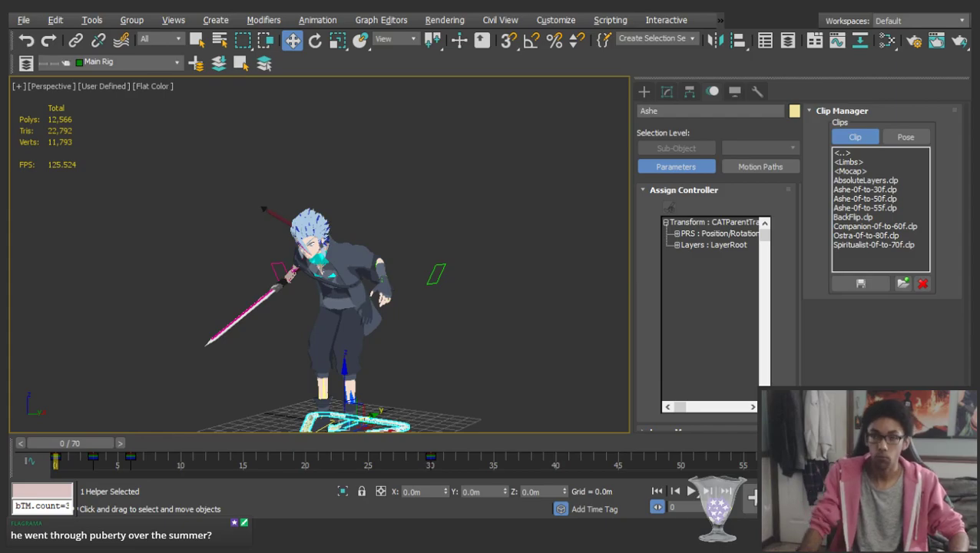
middle_drag(300, 298, 305, 267)
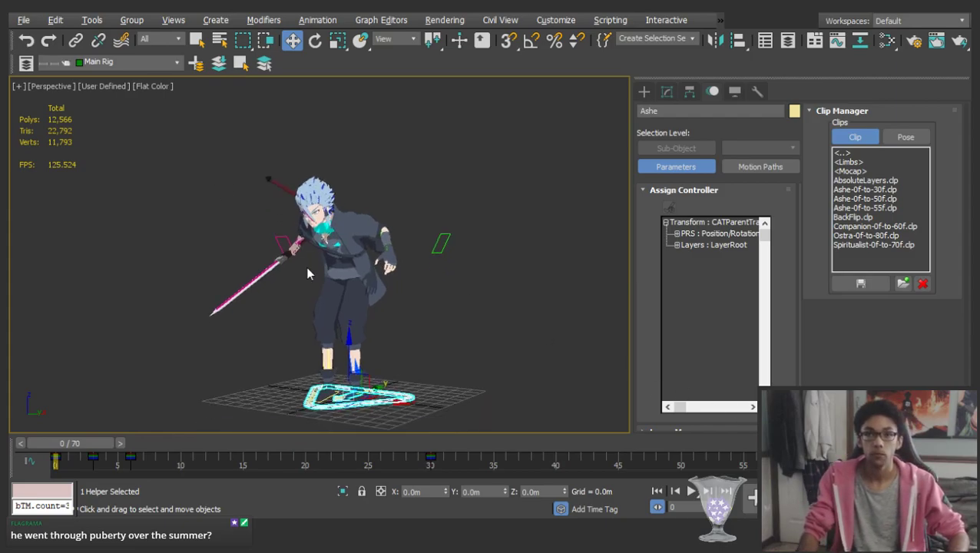
click(305, 268)
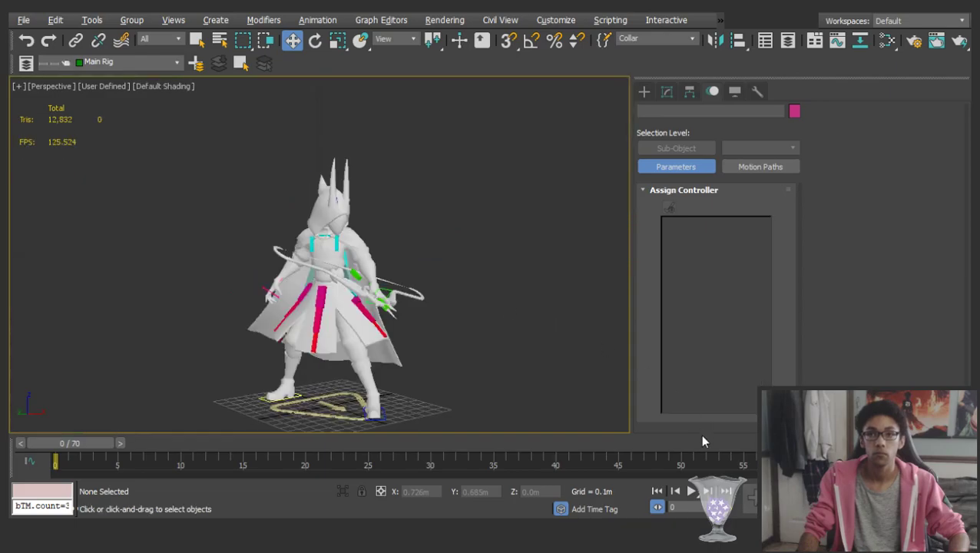
Turn on Auto Key in the archer scene and add a second absolute animation layer to the Spiritualist base helper
middle_drag(402, 411, 415, 376)
key(w)
key(n)
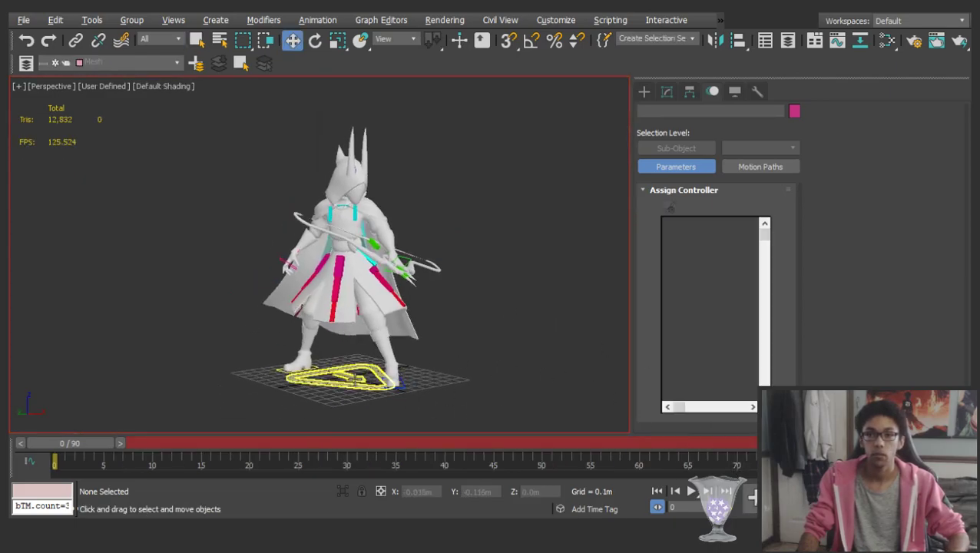
click(376, 376)
click(727, 190)
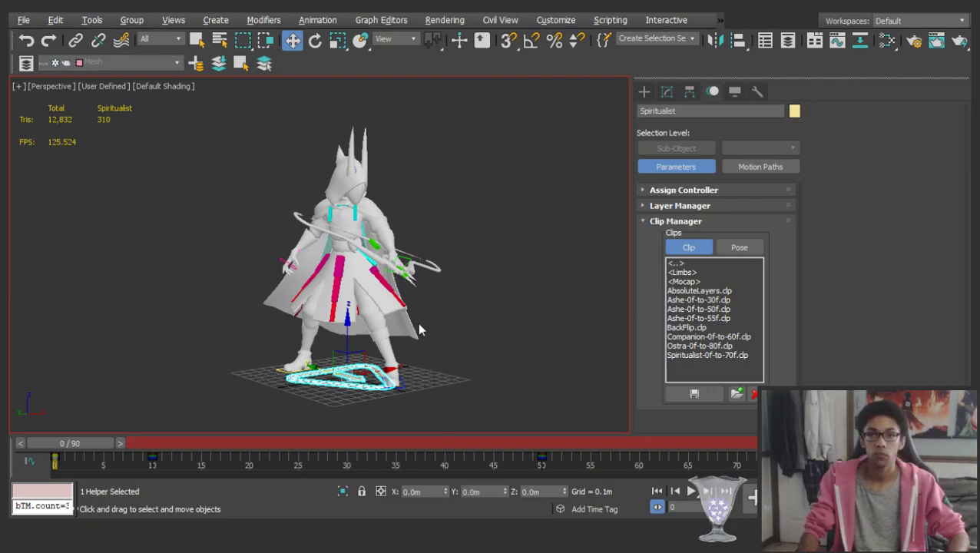
key(ctrl+z)
click(711, 205)
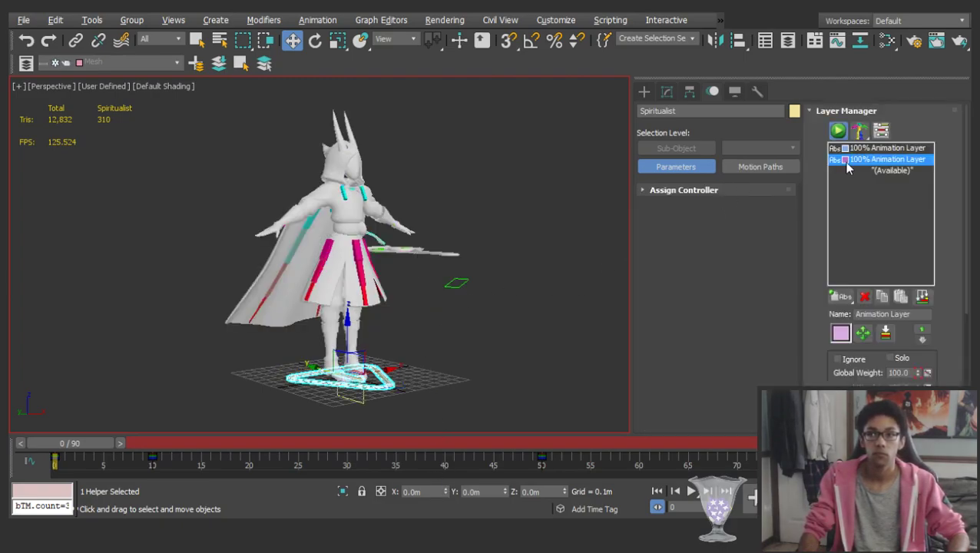
Load the backflip clip onto the archer's new layer and shorten the time range to 80 frames
drag(70, 443, 638, 438)
key(ctrl+a)
ctrl+alt+right_drag(720, 461, 803, 461)
drag(707, 444, 11, 385)
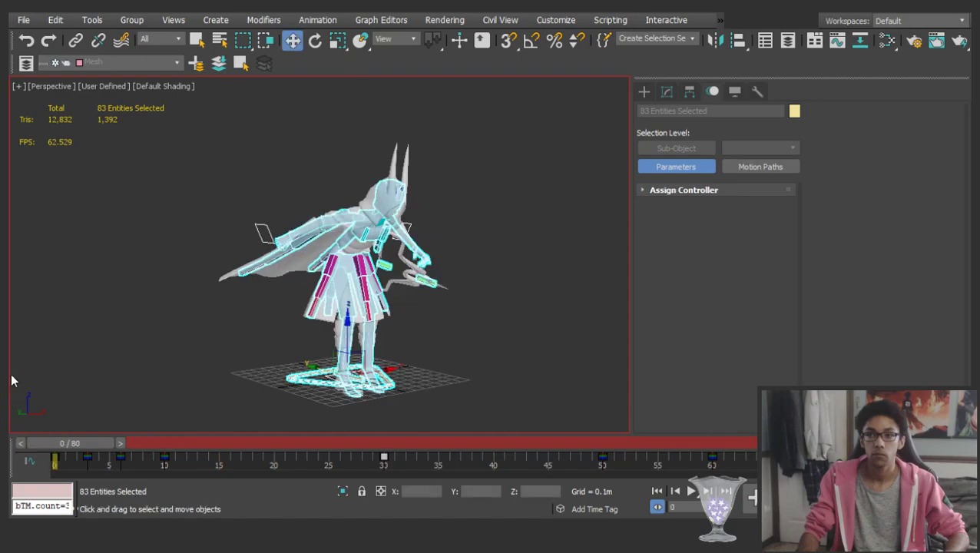
Play the archer's backflip, then select the whole rig and shorten the time range to 70 frames
click(245, 263)
key(slash)
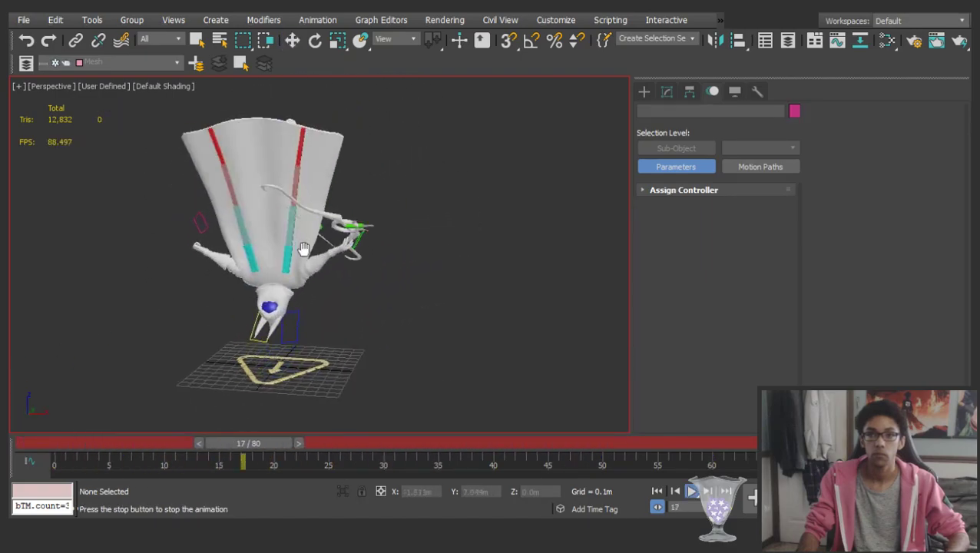
key(slash)
key(ctrl+a)
drag(876, 443, 854, 443)
click(854, 461)
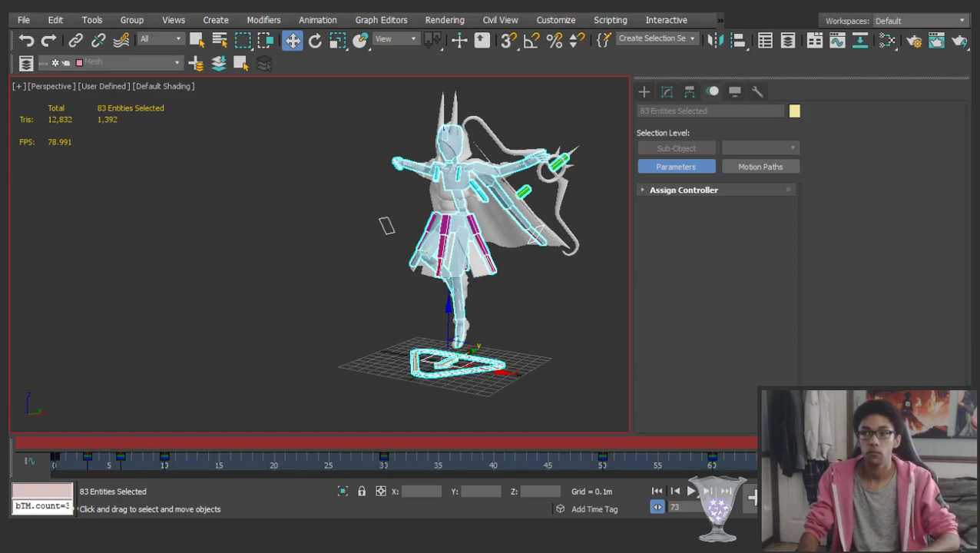
ctrl+alt+right_drag(854, 461, 914, 461)
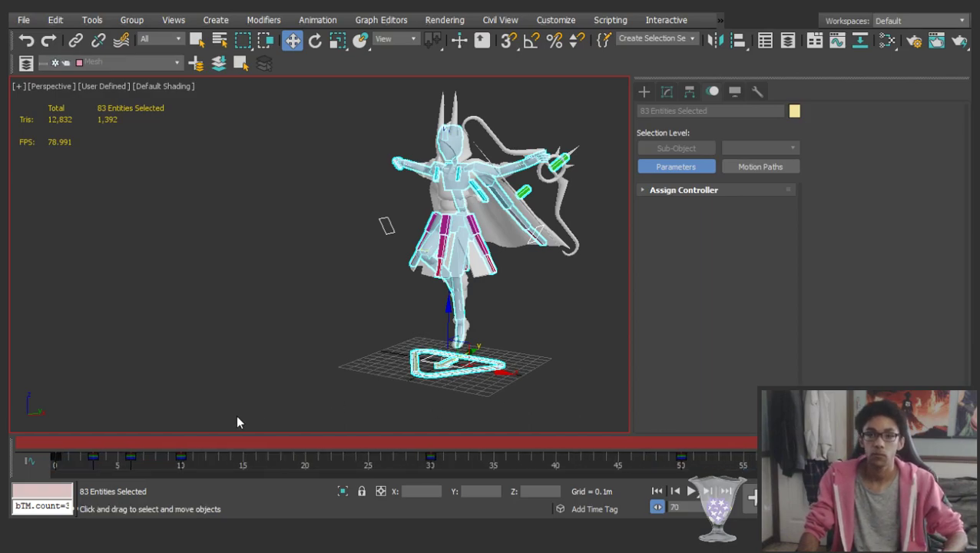
Play the 70-frame backflip on the archer with nothing selected
key(slash)
click(146, 316)
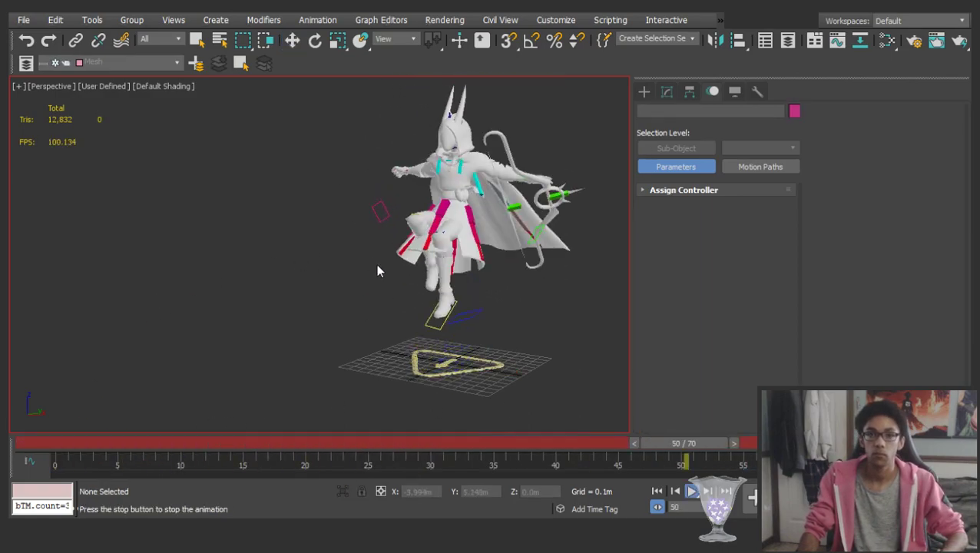
key(slash)
Return to frame 0 and select the archer's Spiritualist base helper
click(66, 444)
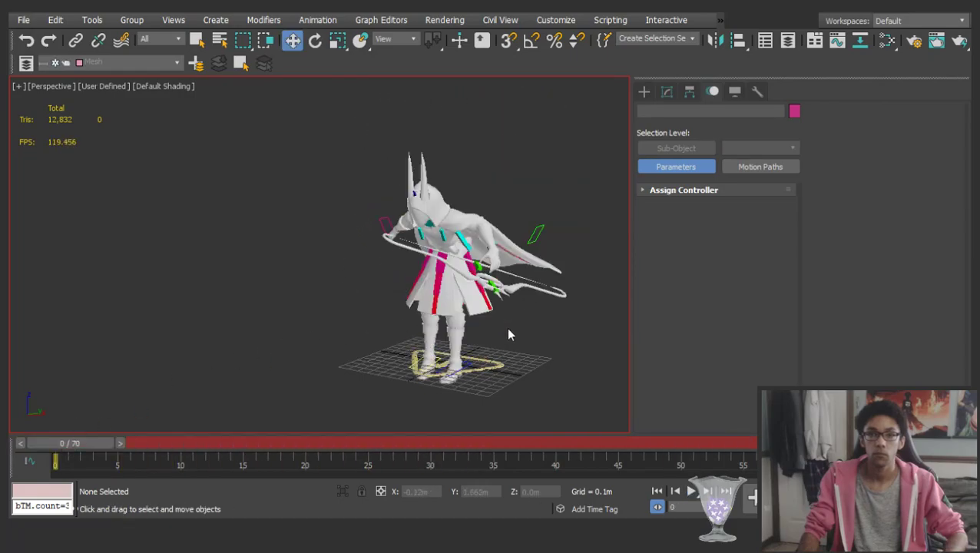
scroll(507, 328, up, 3)
click(493, 376)
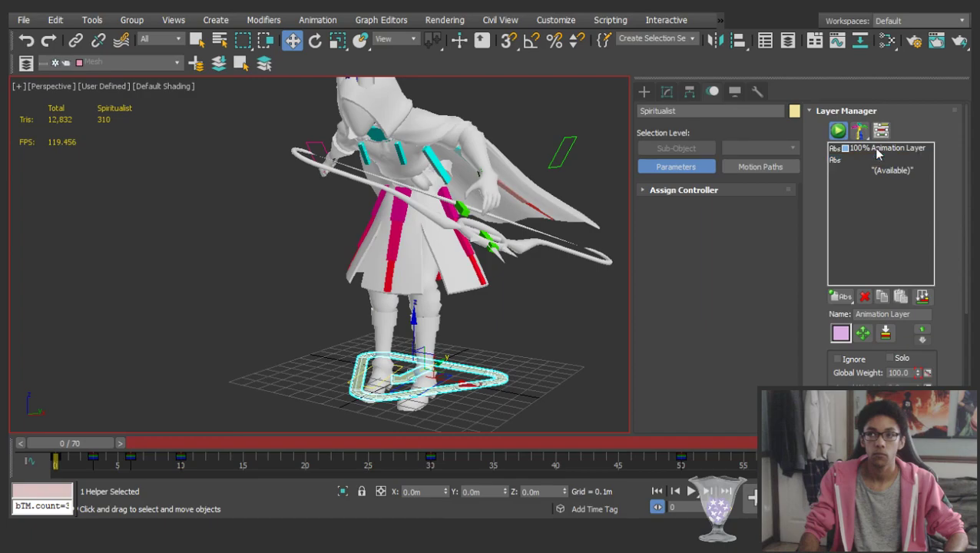
Delete the extra animation layer from the archer's rig and list the saved poses in the Clip Manager
click(864, 296)
click(906, 150)
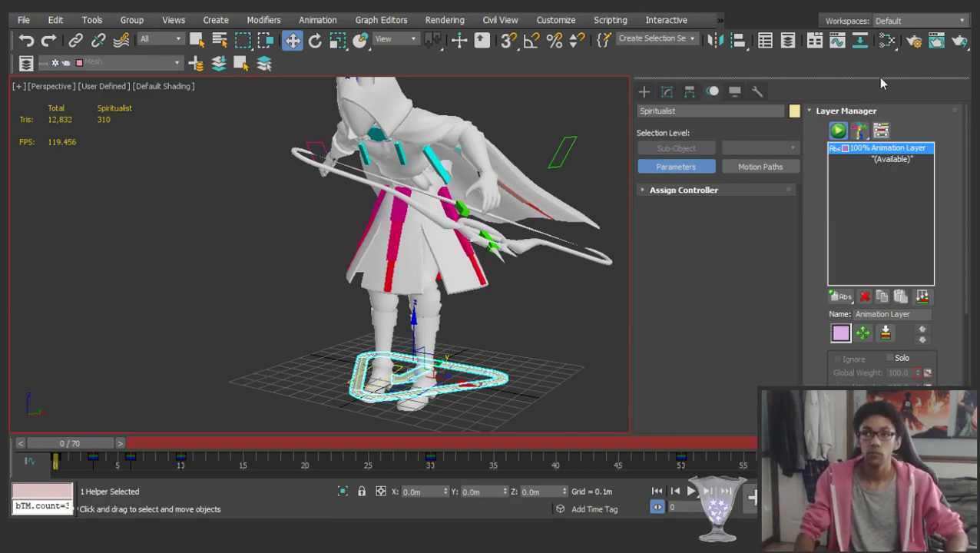
click(874, 111)
click(868, 124)
click(738, 248)
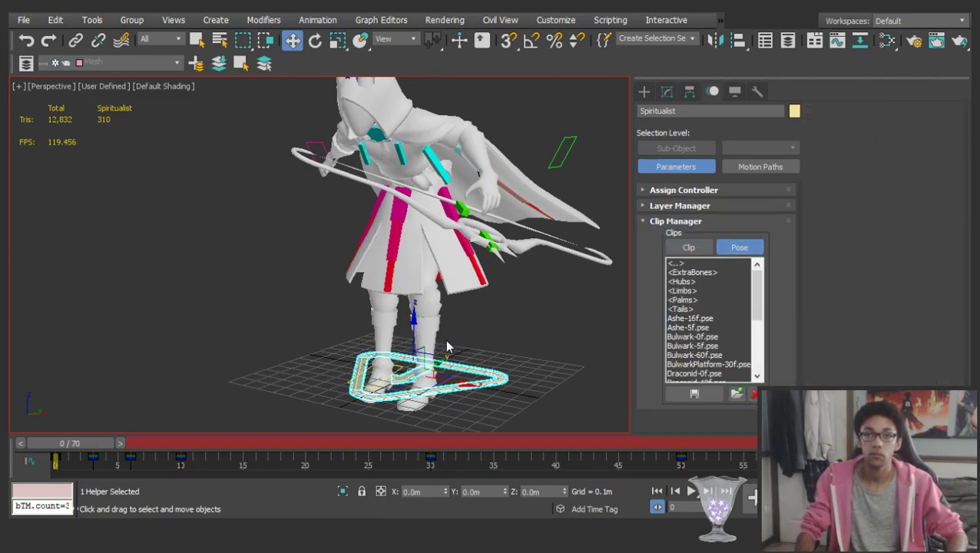
At frame 6, set the IK/FK blend to 1.0 on both of the archer's legs and match the right leg's IK and FK
alt+middle_drag(424, 216, 398, 225)
scroll(398, 224, down, 3)
drag(70, 443, 101, 393)
drag(114, 443, 154, 443)
click(314, 311)
click(372, 291)
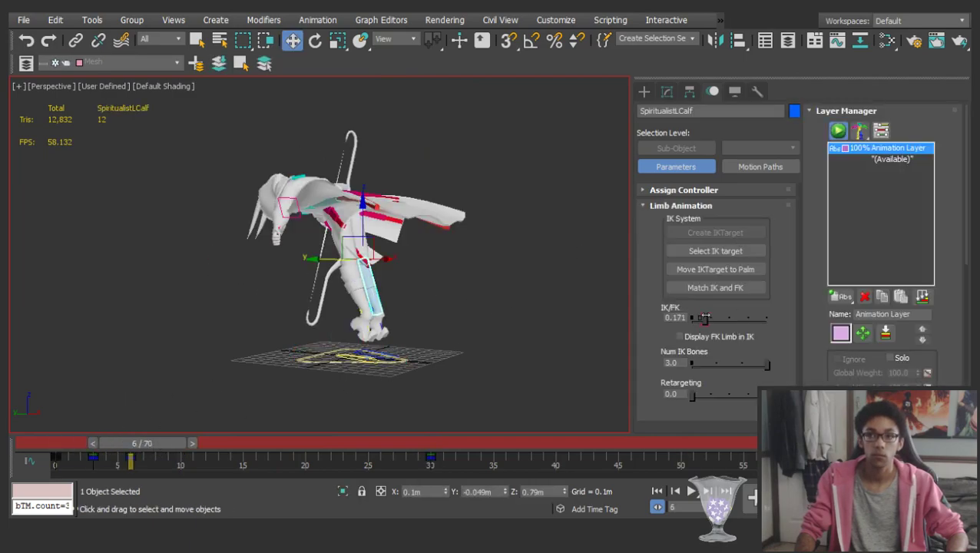
drag(699, 320, 789, 322)
click(354, 279)
drag(699, 320, 880, 327)
click(733, 288)
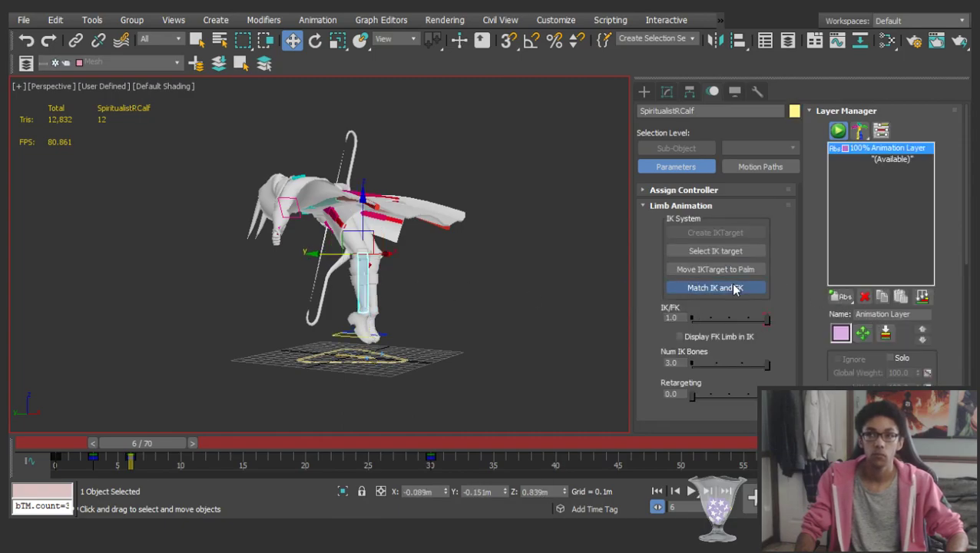
Try the saved pose Draconid-0f.pse on the archer's base helper and undo it
drag(135, 456, 937, 370)
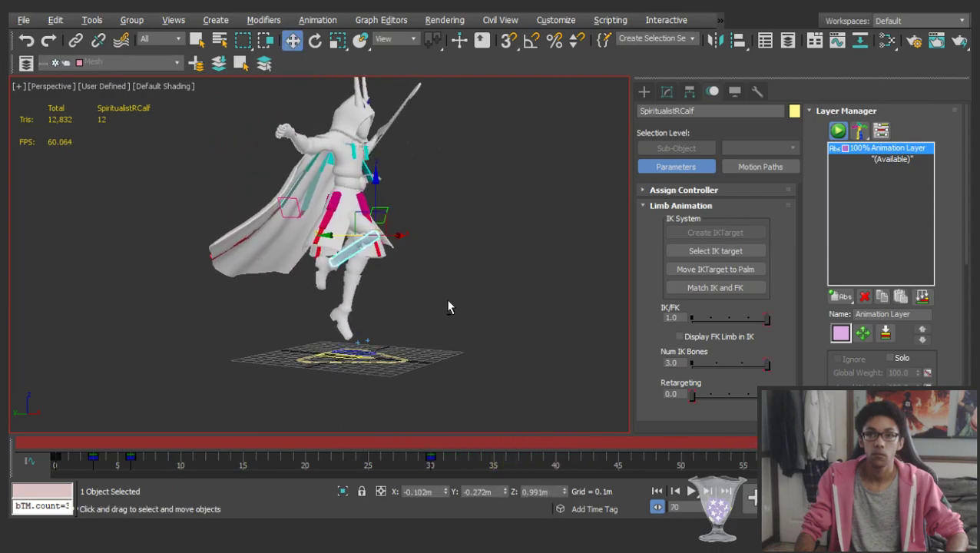
alt+middle_drag(477, 309, 465, 350)
click(393, 347)
click(741, 247)
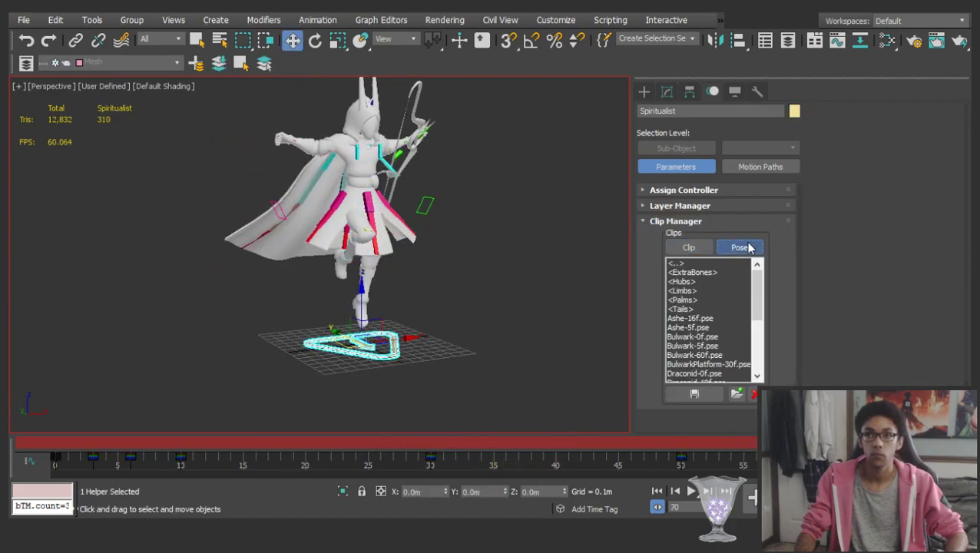
click(693, 373)
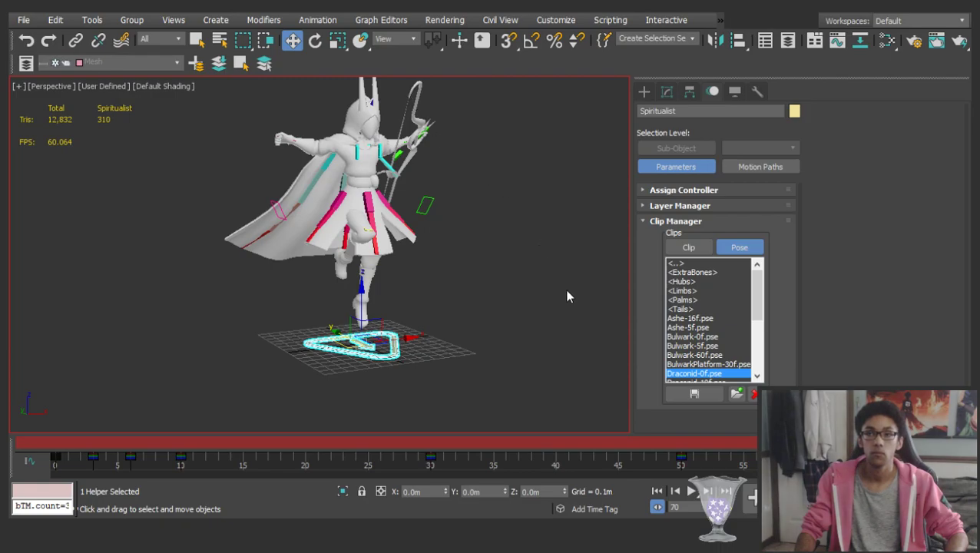
key(ctrl+z)
Scrub to frame 70 and play the archer's backflip with nothing selected
drag(97, 440, 931, 368)
key(w)
click(527, 265)
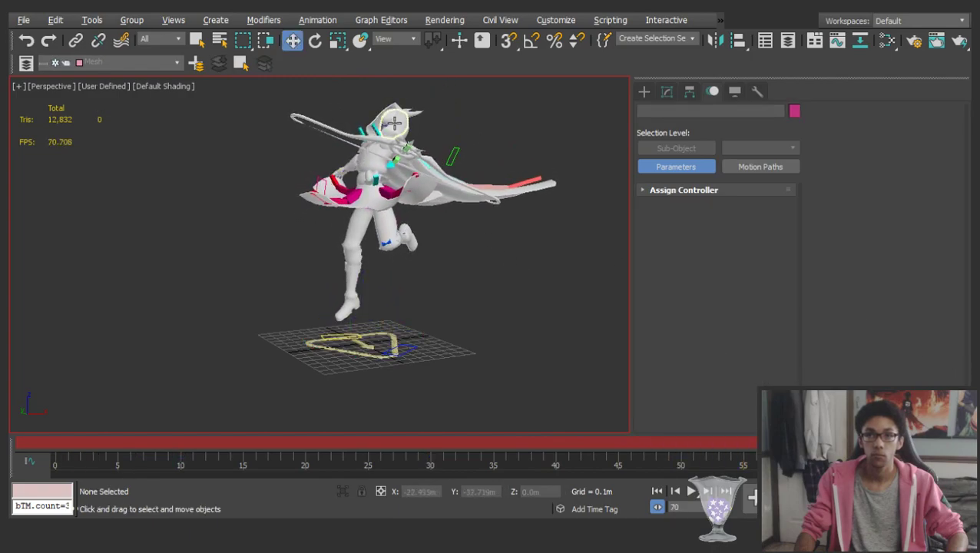
key(/)
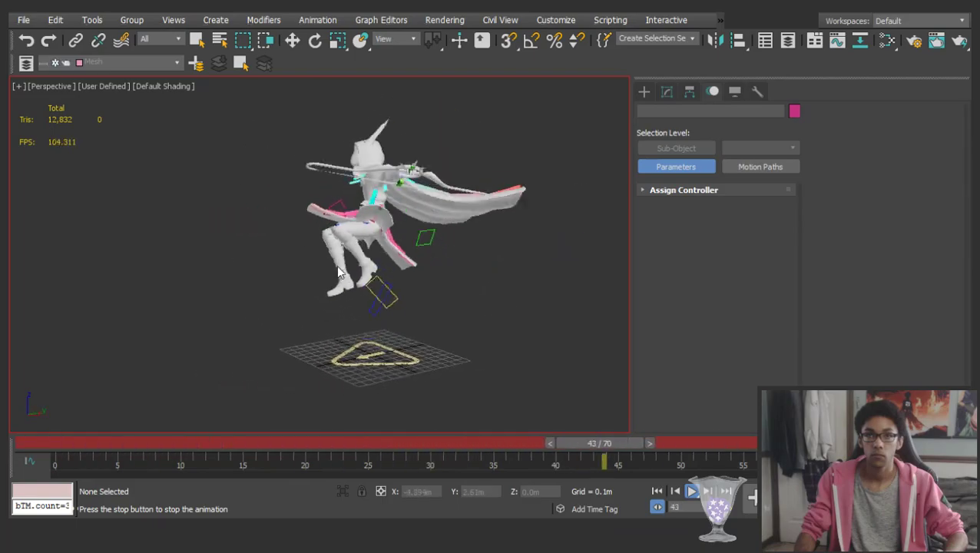
key(/)
Select the Physics All selection set and scrub from frame 0 to frame 70 to check the cape and skirt bones
click(375, 362)
drag(696, 443, 937, 449)
alt+middle_drag(510, 296, 473, 272)
scroll(426, 215, up, 5)
middle_drag(422, 196, 350, 176)
scroll(443, 270, down, 5)
drag(43, 444, 9, 339)
key(w)
click(687, 40)
click(654, 53)
drag(100, 443, 917, 328)
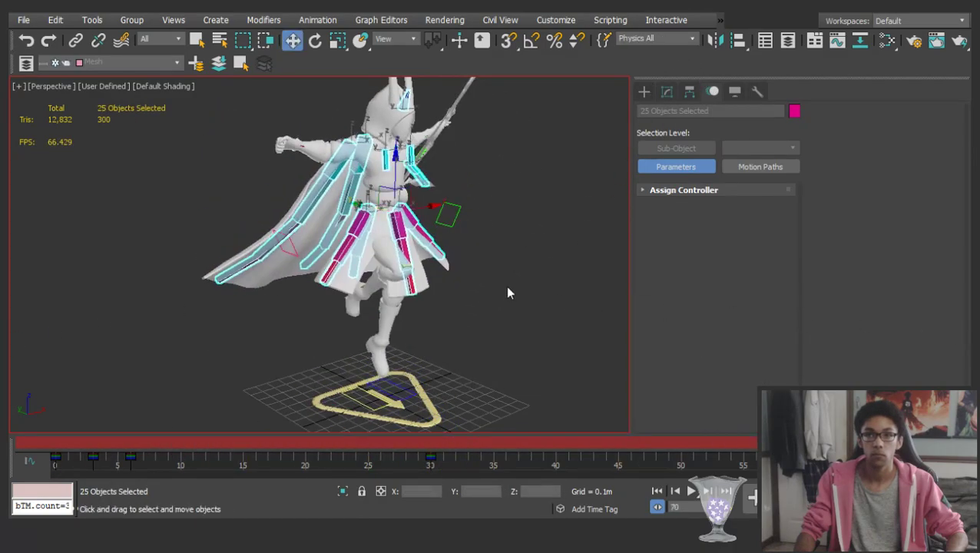
Deselect the physics bones and briefly play the backflip again
click(475, 263)
key(slash)
key(slash)
key(w)
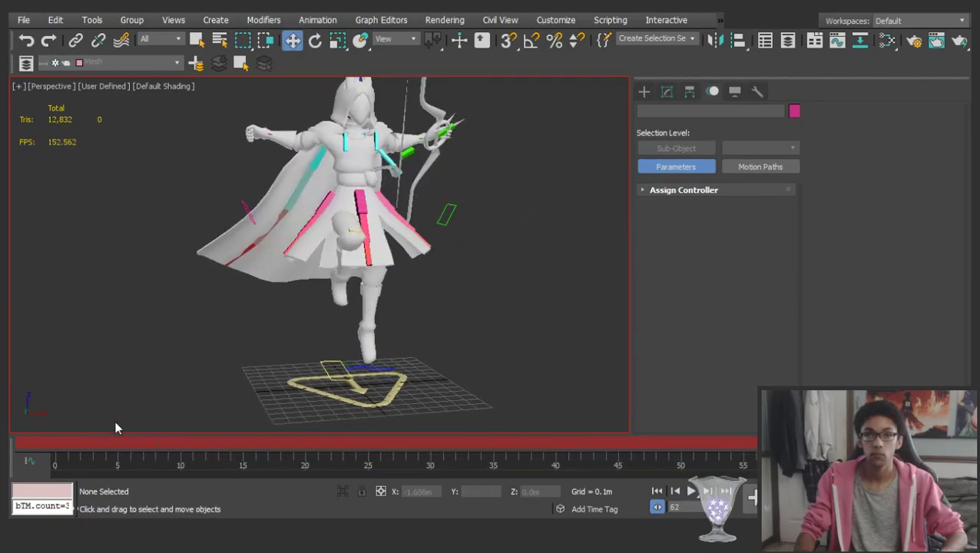
Select the whole rig, shift its keys after frame 20 five frames later, and extend the time range to 84 frames
drag(74, 442, 343, 387)
double_click(343, 388)
drag(343, 443, 308, 403)
key(w)
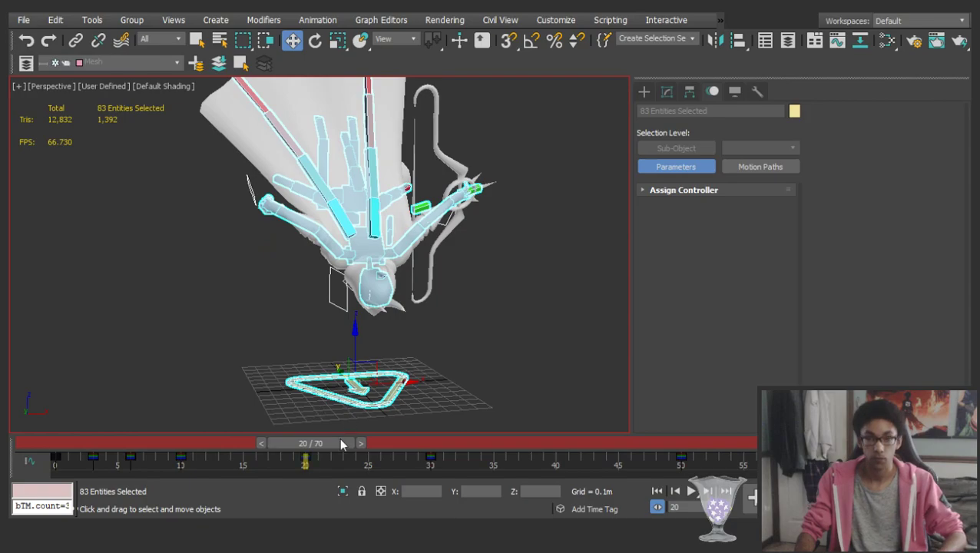
drag(318, 465, 845, 462)
ctrl+alt+right_drag(661, 461, 523, 460)
mouse_move(262, 464)
mouse_down()
mouse_move(314, 465)
mouse_move(245, 460)
mouse_move(265, 459)
mouse_up()
At frame 20, rotate the archer's chest and adjust the upper body pose in the upside-down position
click(466, 326)
scroll(382, 246, up, 3)
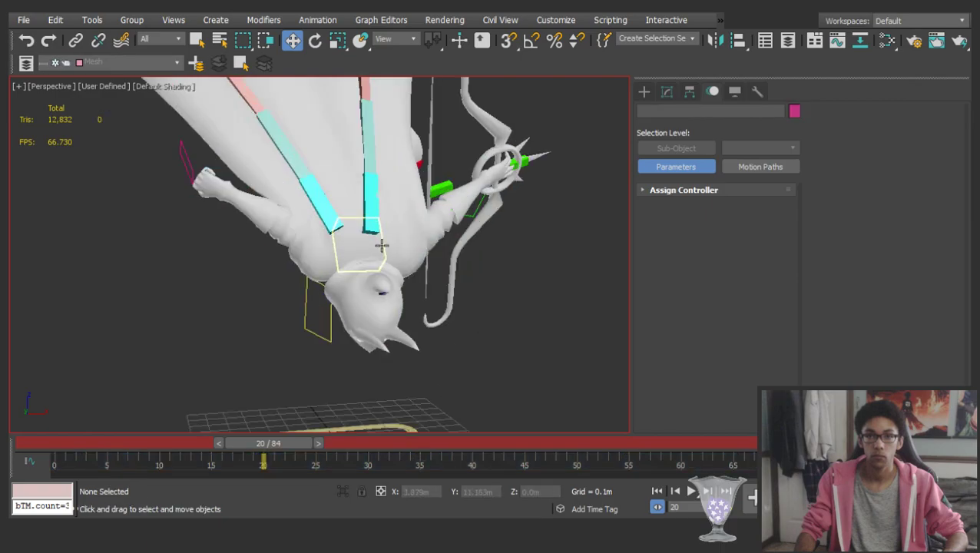
click(381, 246)
key(e)
alt+middle_drag(382, 247, 440, 269)
drag(431, 252, 442, 199)
click(485, 232)
click(434, 254)
drag(458, 244, 477, 190)
alt+middle_drag(492, 190, 362, 191)
click(472, 230)
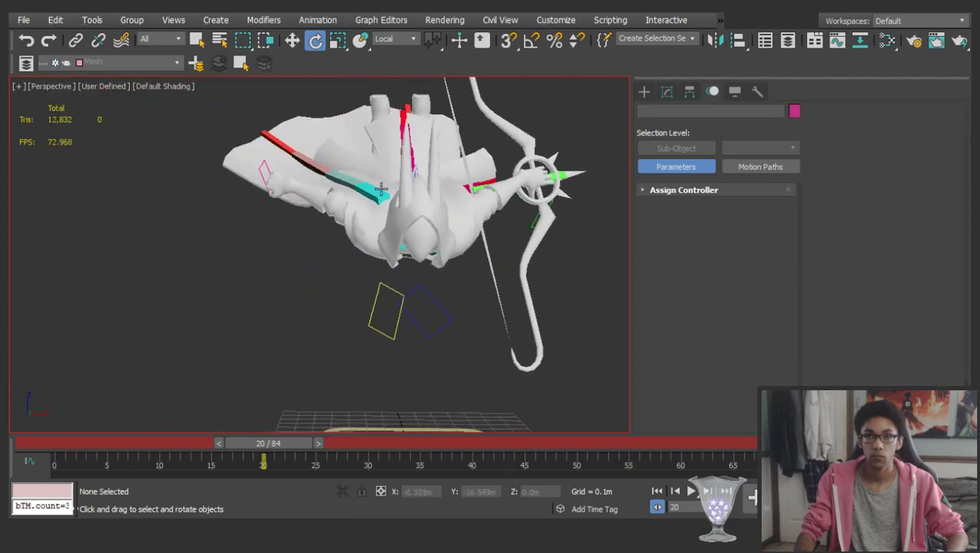
Rotate the archer's left upper arm so the bow arm reaches down toward the ground at frame 20
click(478, 214)
middle_drag(478, 214, 440, 174)
drag(424, 233, 496, 244)
drag(407, 235, 379, 244)
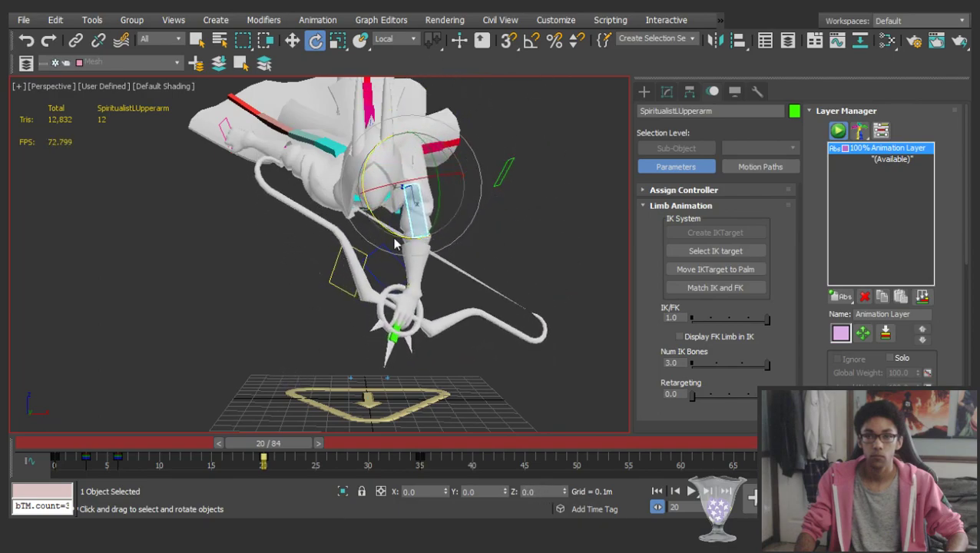
Rotate the left collarbone slightly to support the lowered bow arm
click(434, 190)
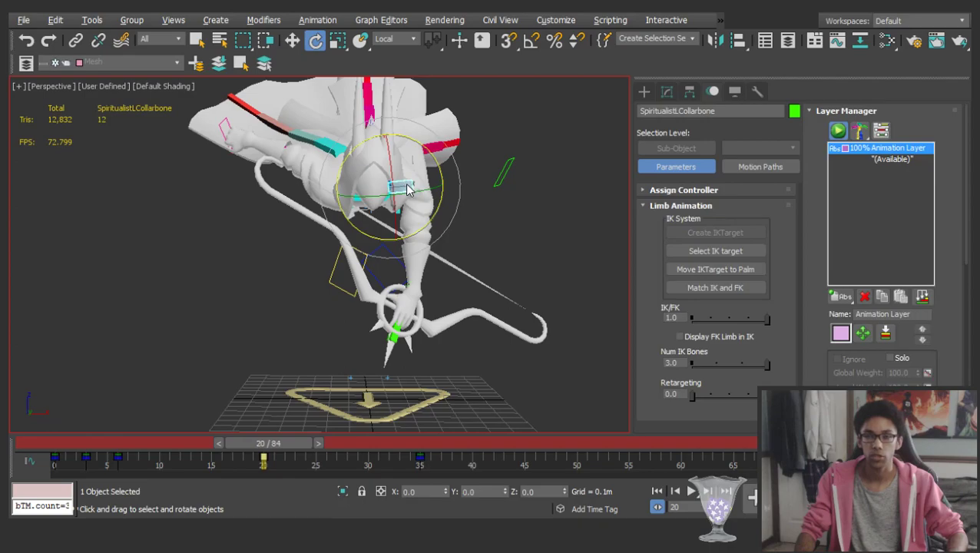
alt+middle_drag(418, 207, 398, 224)
drag(398, 225, 389, 225)
alt+middle_drag(395, 223, 439, 208)
drag(438, 208, 413, 305)
Refine the left upper arm's rotation so the bow arm points straight down from the shoulder
scroll(399, 238, up, 4)
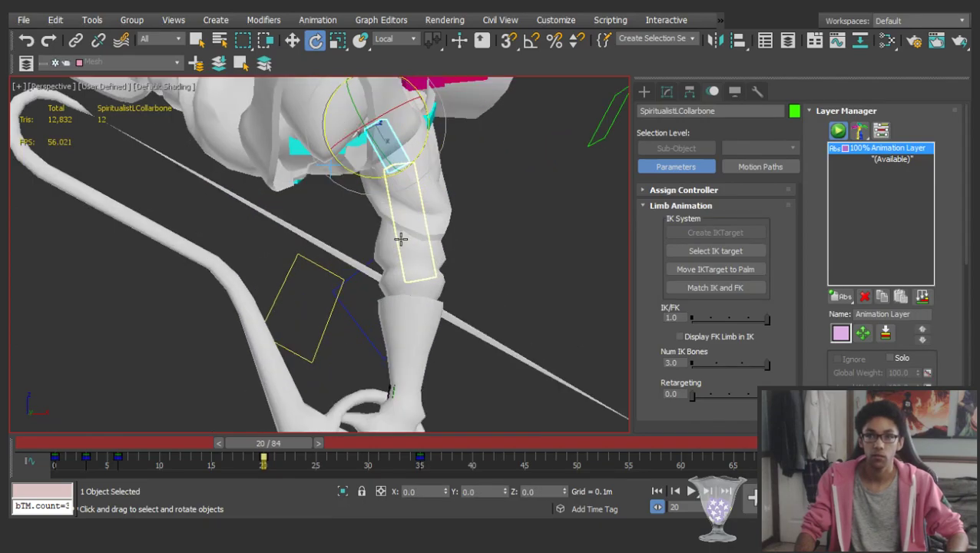
alt+middle_drag(399, 239, 339, 238)
click(401, 216)
scroll(399, 207, down, 5)
alt+middle_drag(388, 173, 444, 182)
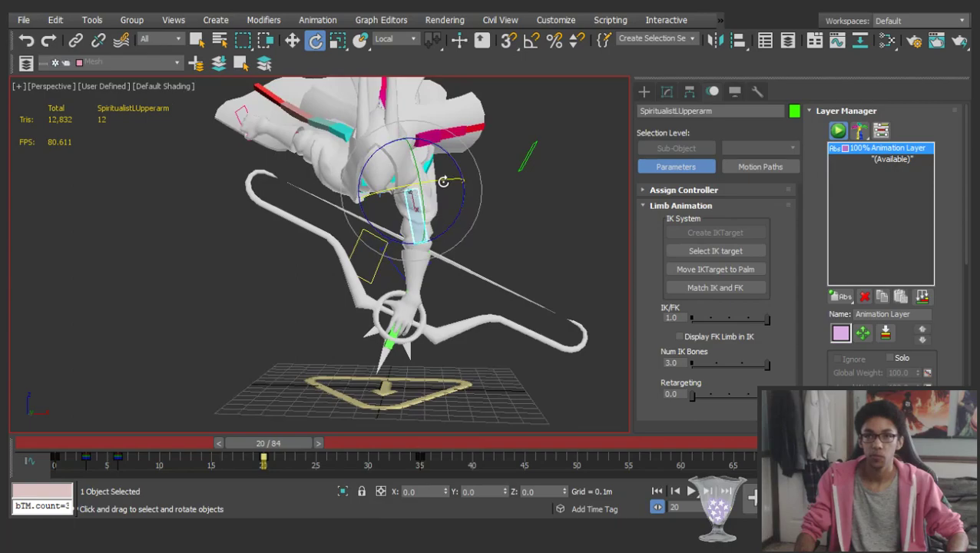
drag(444, 182, 430, 182)
click(488, 229)
click(417, 216)
drag(451, 222, 442, 228)
Rotate the left hand so the bow lies roughly parallel to the ground, and deselect it
click(553, 251)
click(393, 308)
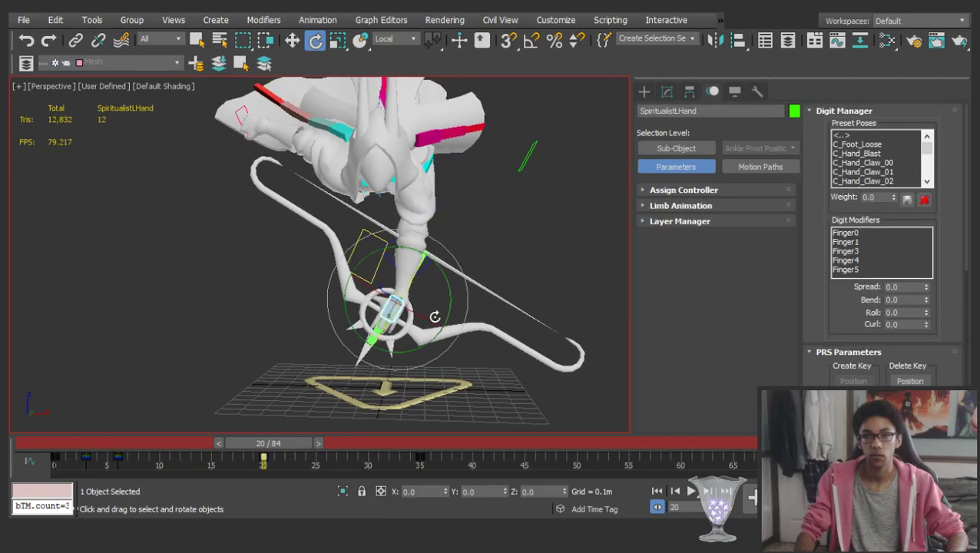
drag(444, 305, 461, 238)
click(532, 186)
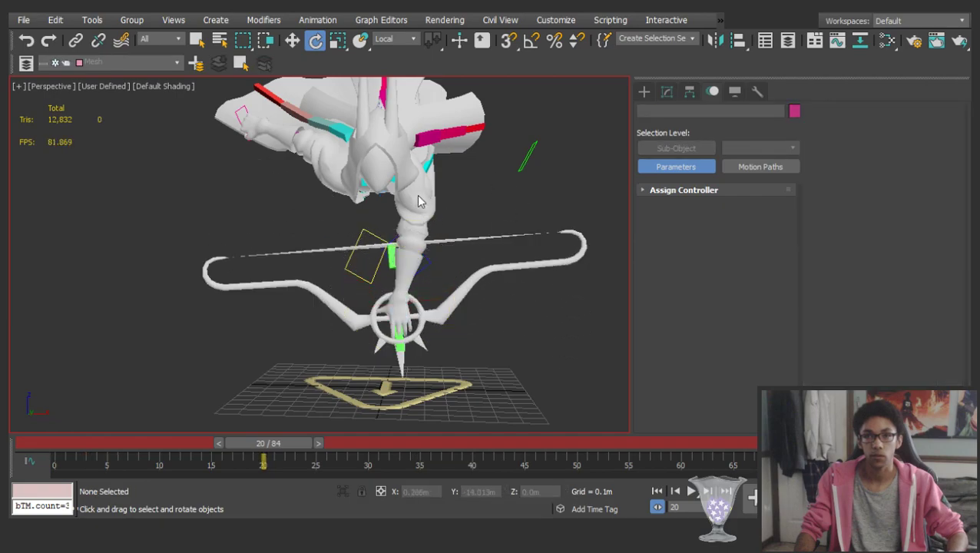
Undo the last arm change and re-rotate the left upper arm, including 39.98 degrees about its local X axis
click(412, 211)
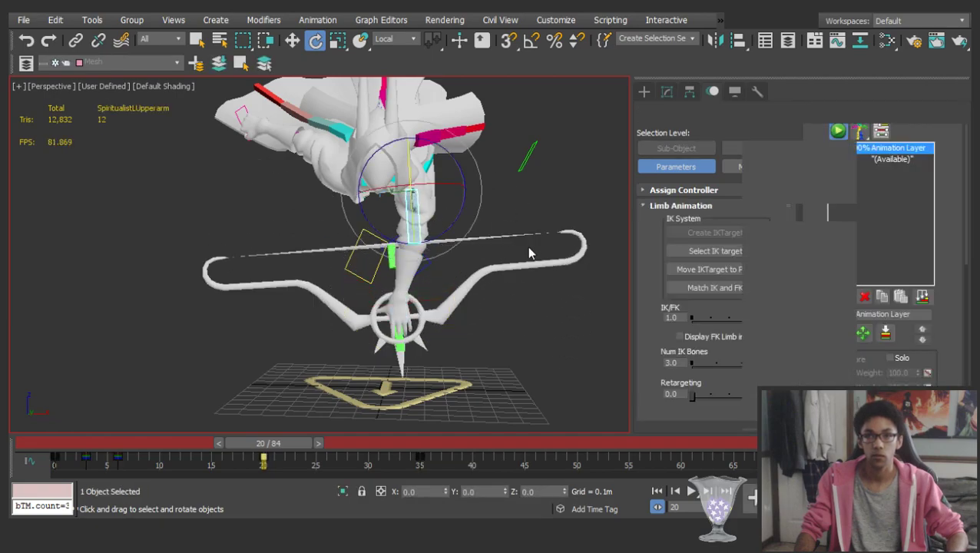
key(ctrl+z)
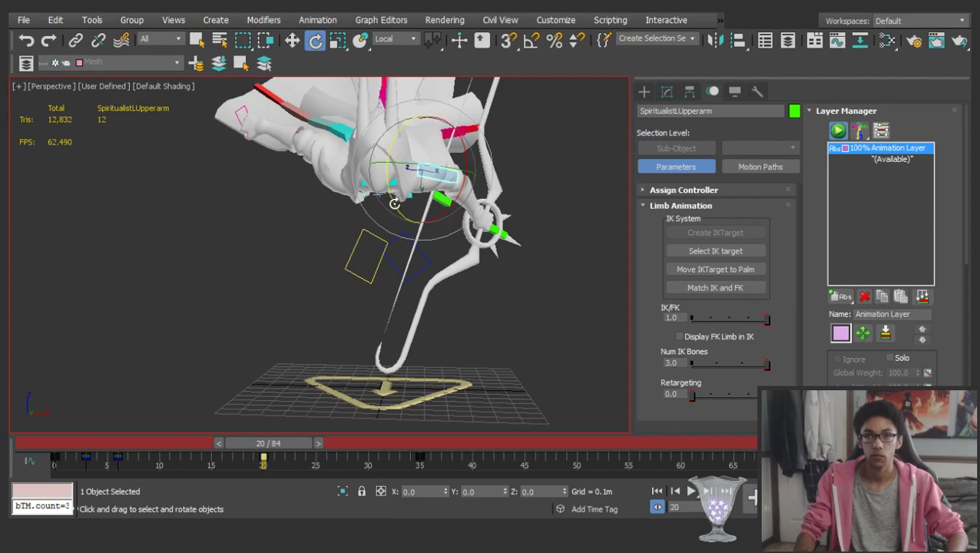
drag(394, 204, 353, 113)
drag(412, 173, 356, 188)
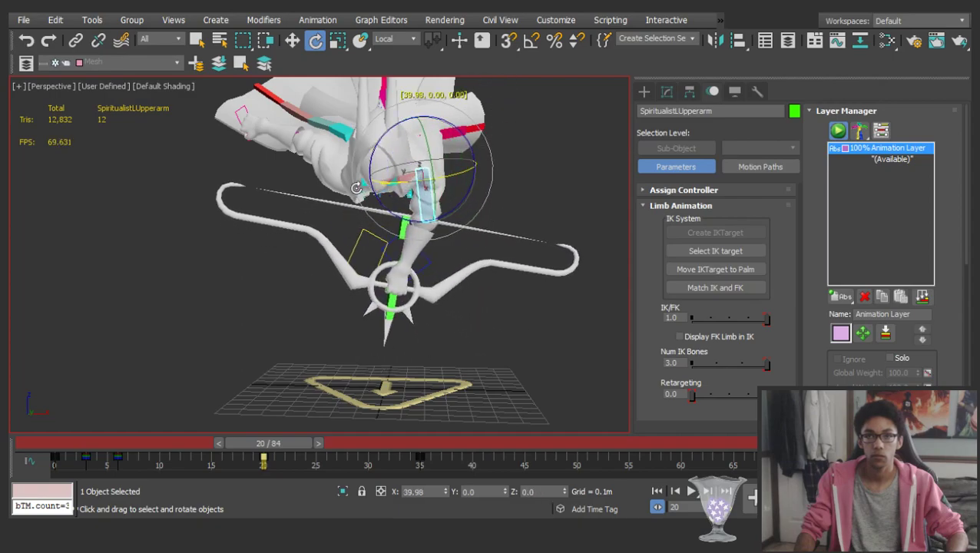
Find the two cyan strap bones on the archer's torso in wireframe and delete their keys between frames 0 and 20
click(547, 216)
click(414, 168)
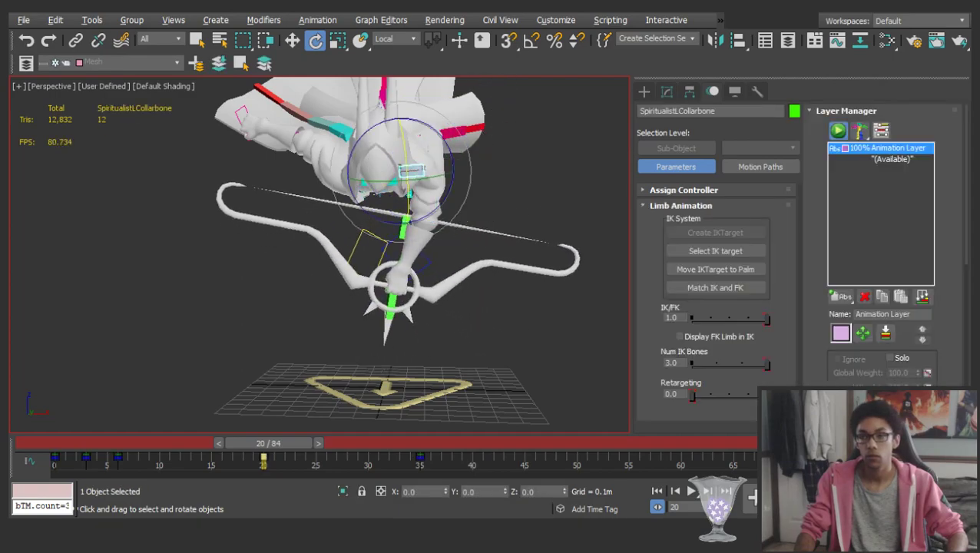
scroll(411, 172, up, 3)
alt+middle_drag(429, 185, 455, 294)
click(585, 305)
click(459, 297)
click(477, 308)
key(F3)
scroll(436, 282, up, 3)
alt+middle_drag(411, 280, 461, 330)
click(466, 291)
ctrl+click(490, 263)
scroll(463, 353, up, 4)
key(ctrl+z)
scroll(462, 288, down, 4)
key(F3)
mouse_move(446, 287)
alt+middle_down()
mouse_move(386, 291)
mouse_move(622, 366)
alt+middle_up()
key(w)
drag(218, 469, 70, 467)
key(Delete)
Scrub through the backflip to check the strap bones and return to frame 20
drag(280, 445, 730, 405)
drag(143, 437, 379, 326)
key(ctrl+z)
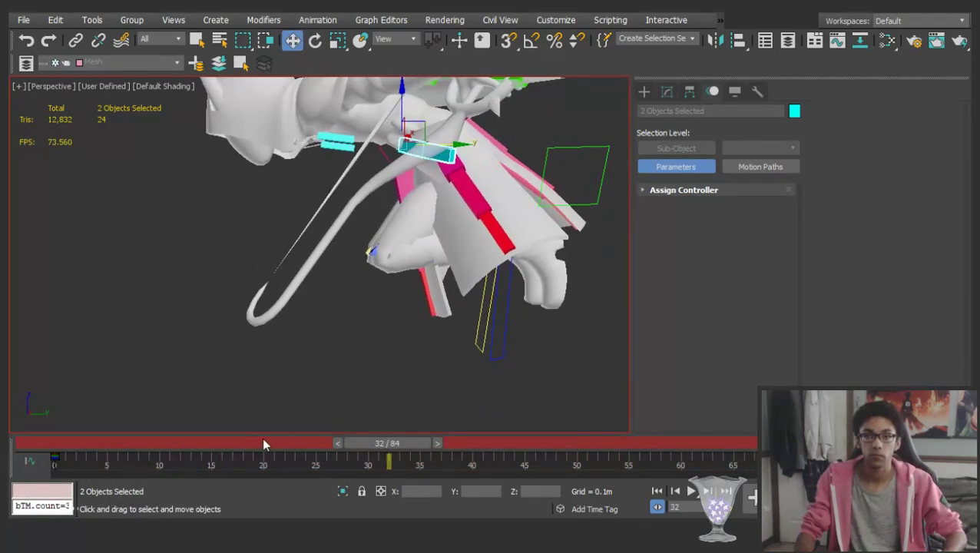
key(ctrl+a)
drag(272, 444, 277, 446)
Rotate the archer's left upper arm at frame 20, checking the bow arm from several angles
click(273, 360)
alt+middle_drag(275, 356, 384, 240)
click(462, 201)
alt+middle_drag(464, 202, 508, 209)
key(e)
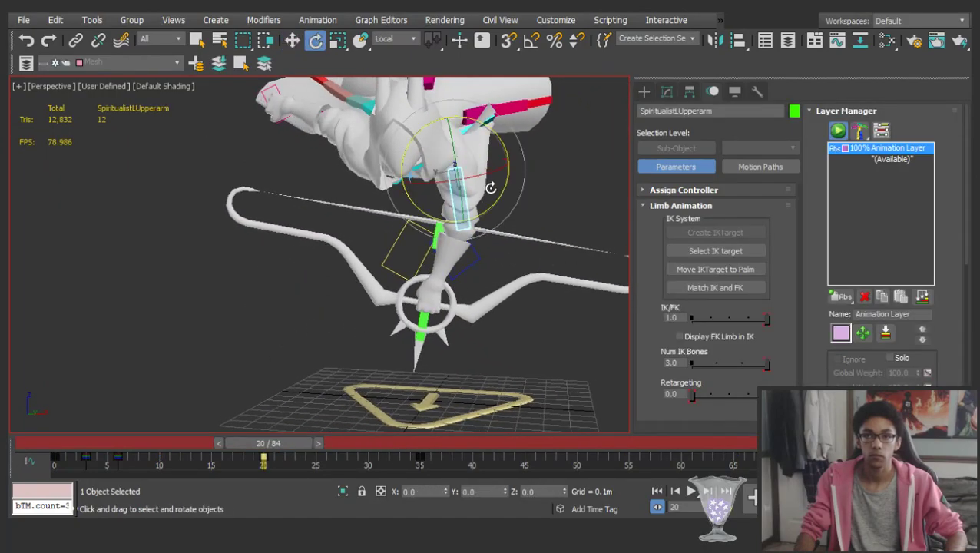
mouse_move(502, 193)
mouse_down()
mouse_move(497, 216)
mouse_move(501, 201)
mouse_up()
alt+middle_drag(435, 227, 568, 235)
drag(494, 204, 612, 232)
alt+middle_drag(612, 231, 499, 227)
Inspect the left forearm and rotate the left hand slightly to align the bow with the arm
click(481, 262)
click(470, 244)
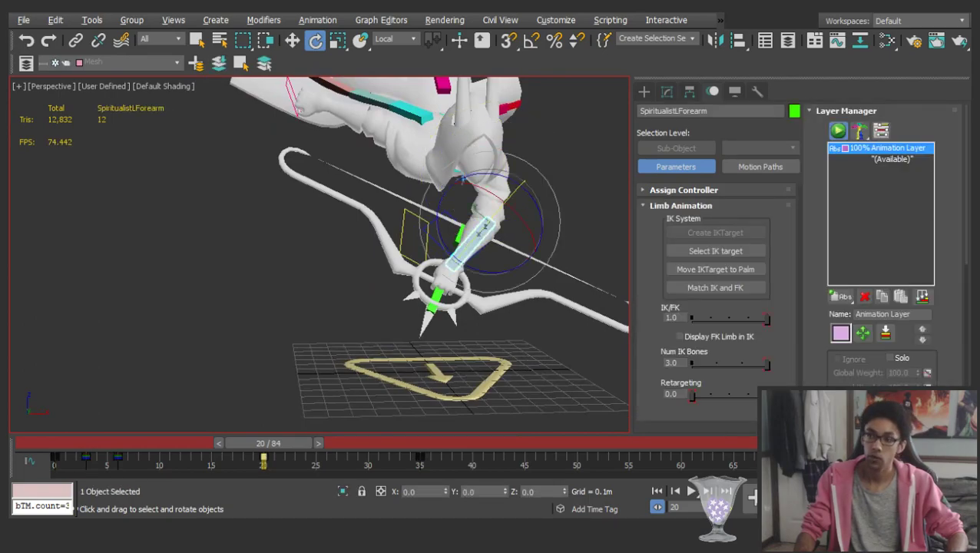
alt+middle_drag(427, 240, 498, 263)
click(497, 263)
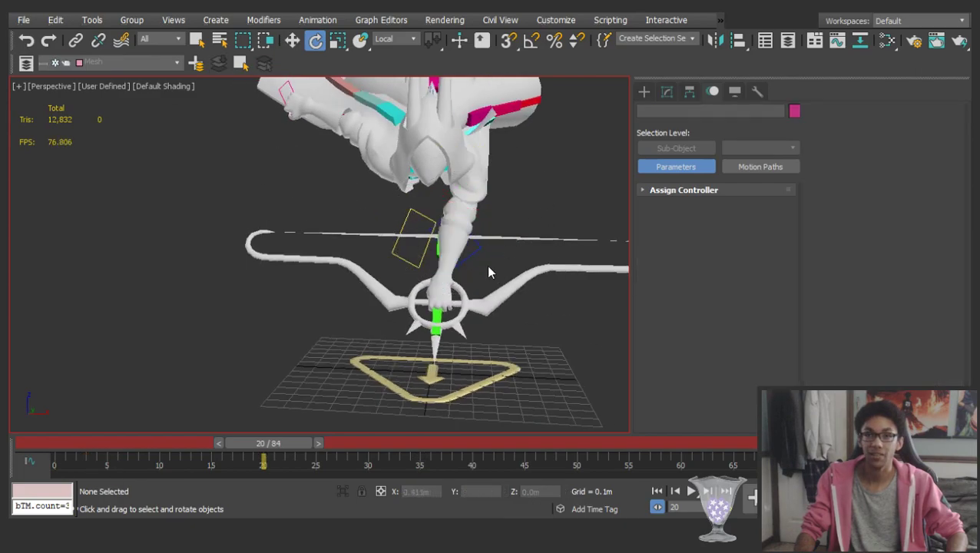
click(442, 287)
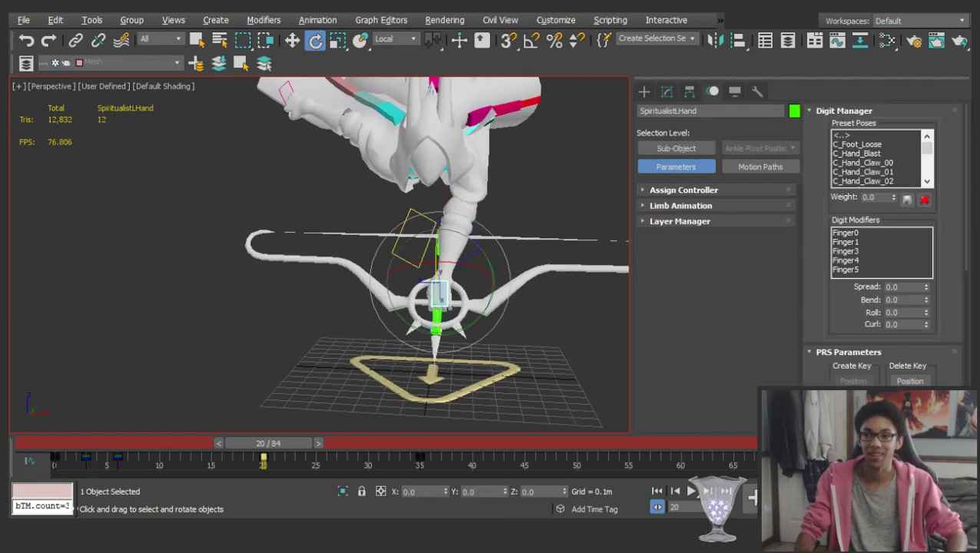
scroll(364, 254, up, 3)
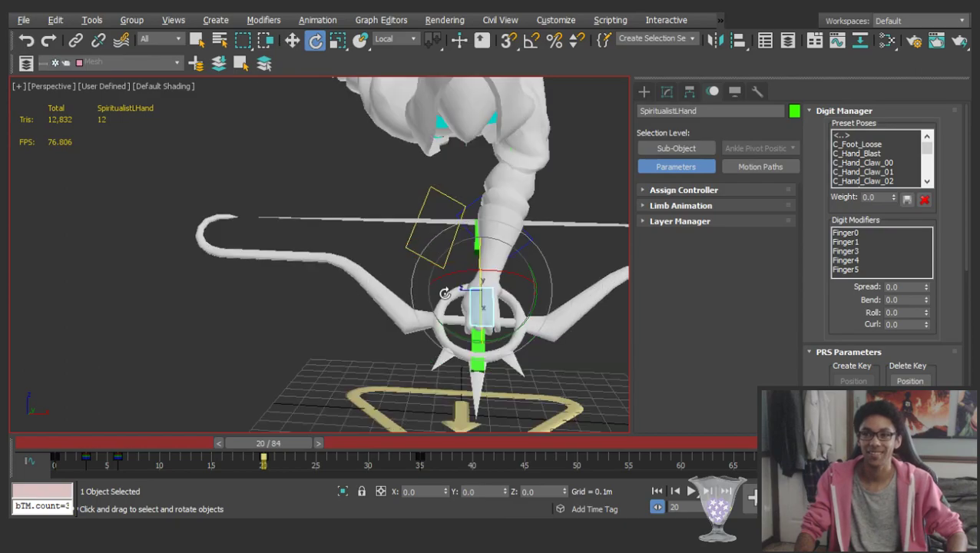
alt+middle_drag(504, 338, 519, 273)
drag(527, 284, 523, 281)
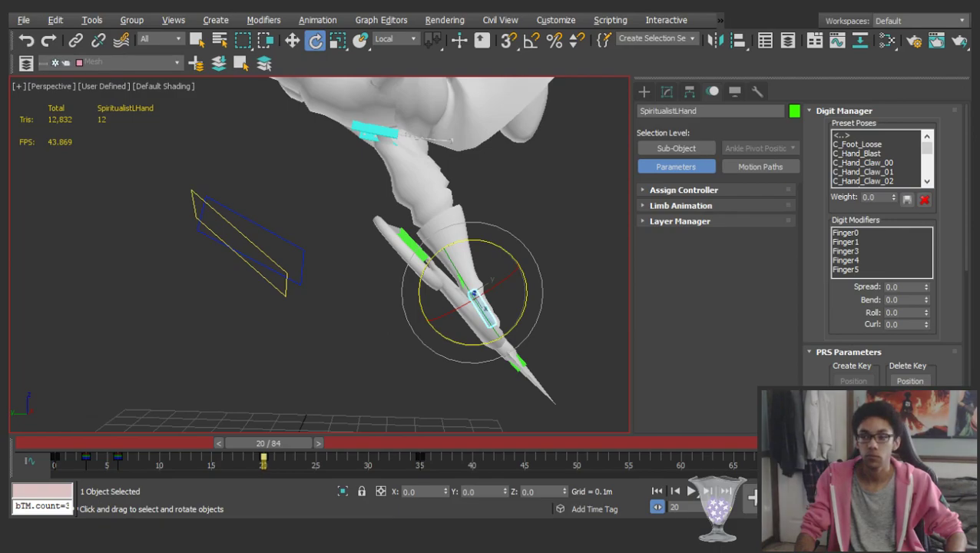
middle_drag(428, 271, 418, 266)
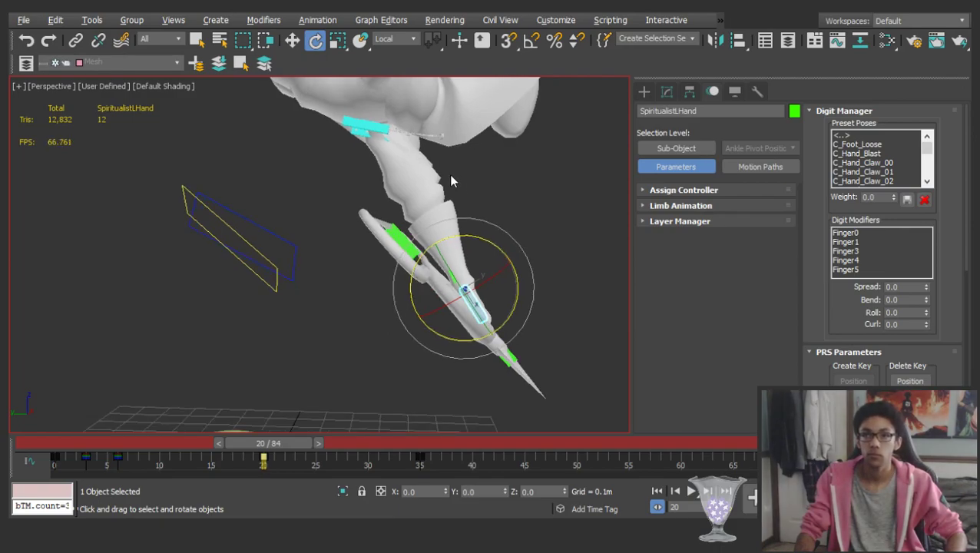
Swing the left upper arm further outward so the bow arm extends away from the body
click(458, 180)
click(403, 156)
drag(430, 164, 457, 168)
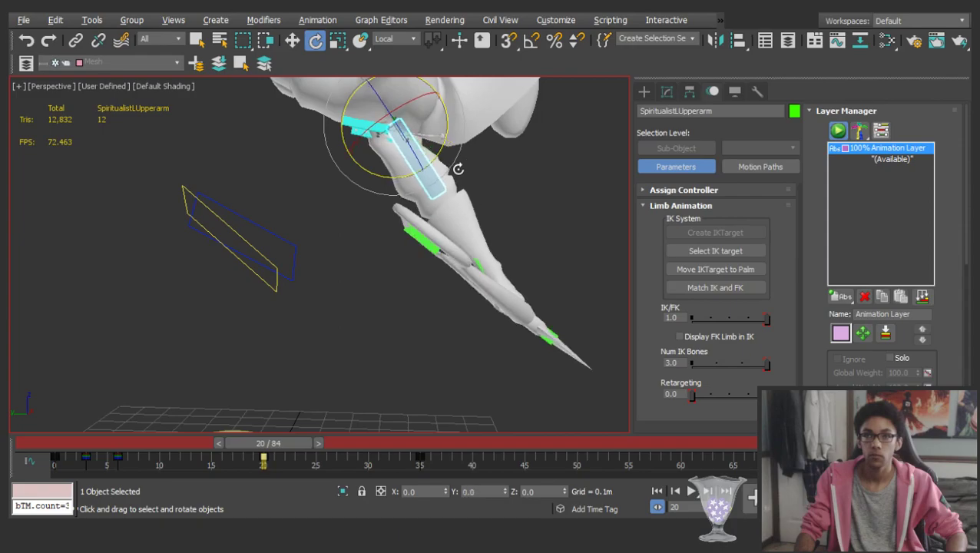
scroll(465, 201, down, 3)
alt+middle_drag(464, 201, 420, 247)
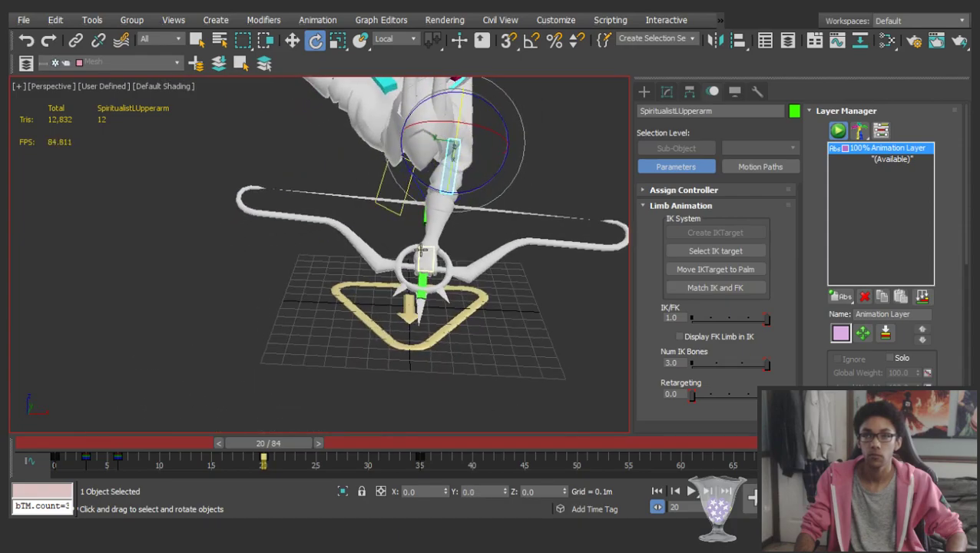
Try rotating the left hand to level the bow and undo the rotation
click(451, 263)
mouse_move(466, 290)
mouse_down()
mouse_move(466, 264)
mouse_move(479, 280)
mouse_move(452, 303)
mouse_up()
scroll(423, 227, up, 2)
key(w)
key(ctrl+z)
key(e)
key(ctrl+z)
Try moving the left hand slightly at frame 20 and undo the move
key(w)
drag(477, 260, 468, 261)
key(ctrl+z)
alt+middle_drag(553, 255, 469, 164)
middle_drag(530, 104, 497, 179)
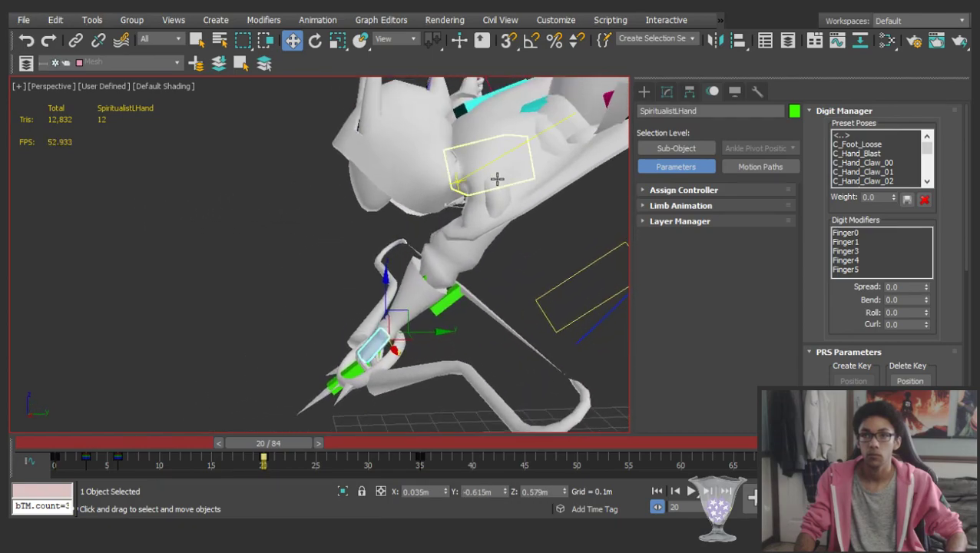
Rotate the left collarbone at frame 20 to push the bow arm further forward
click(490, 187)
key(e)
drag(518, 207, 455, 217)
alt+middle_drag(460, 217, 581, 221)
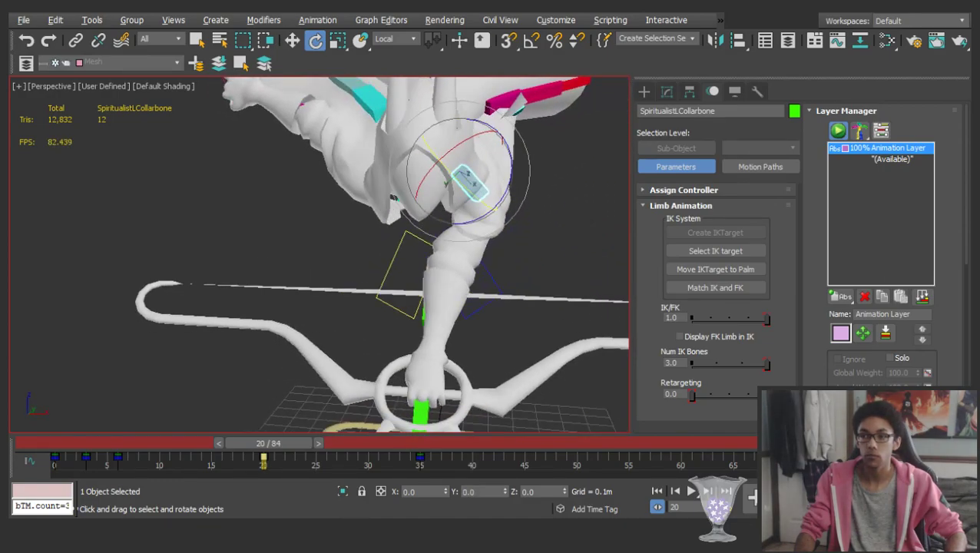
alt+middle_drag(397, 235, 426, 232)
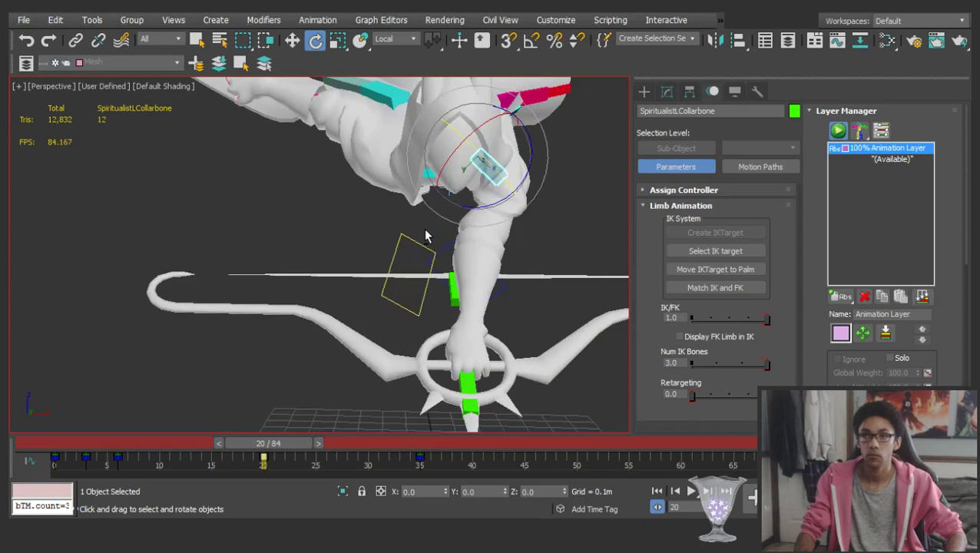
click(426, 231)
Rotate the right shoulder and upper arm so the drawing arm swings down toward the bow
middle_drag(355, 143, 481, 224)
click(394, 205)
drag(396, 226, 408, 272)
click(408, 279)
click(372, 191)
drag(374, 236, 396, 281)
alt+middle_drag(395, 281, 433, 226)
drag(433, 227, 432, 217)
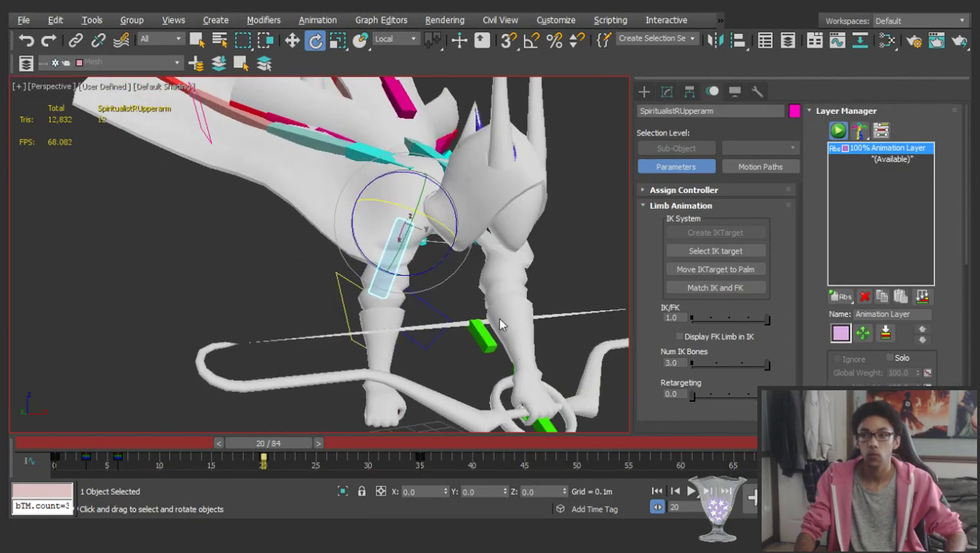
Rotate the right forearm inward so the right hand points toward the bow hand
alt+middle_drag(509, 326, 391, 264)
click(381, 308)
click(382, 307)
drag(400, 333, 493, 296)
middle_drag(546, 311, 422, 267)
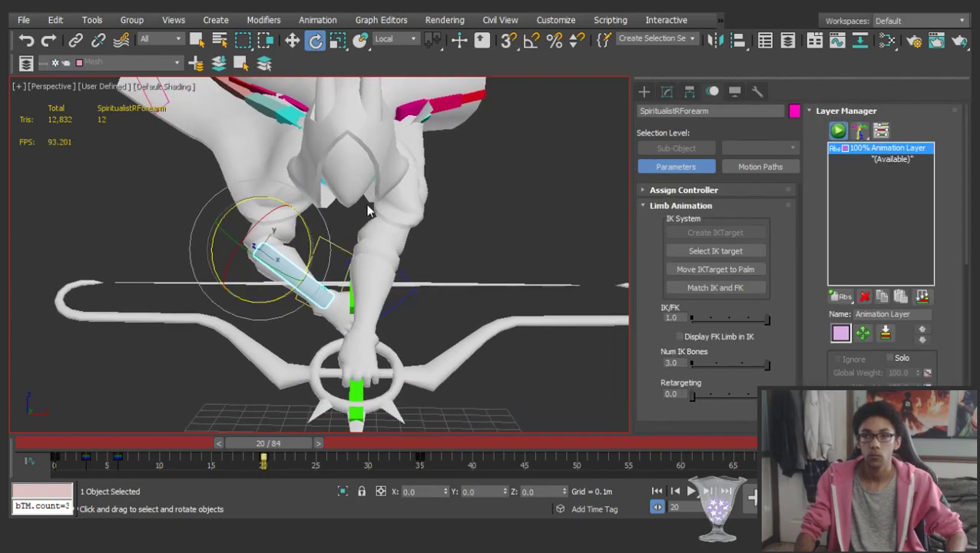
Rotate the left hand upward so the bow lies flatter at frame 20
click(295, 221)
click(292, 215)
alt+middle_drag(292, 215, 356, 267)
key(w)
click(376, 281)
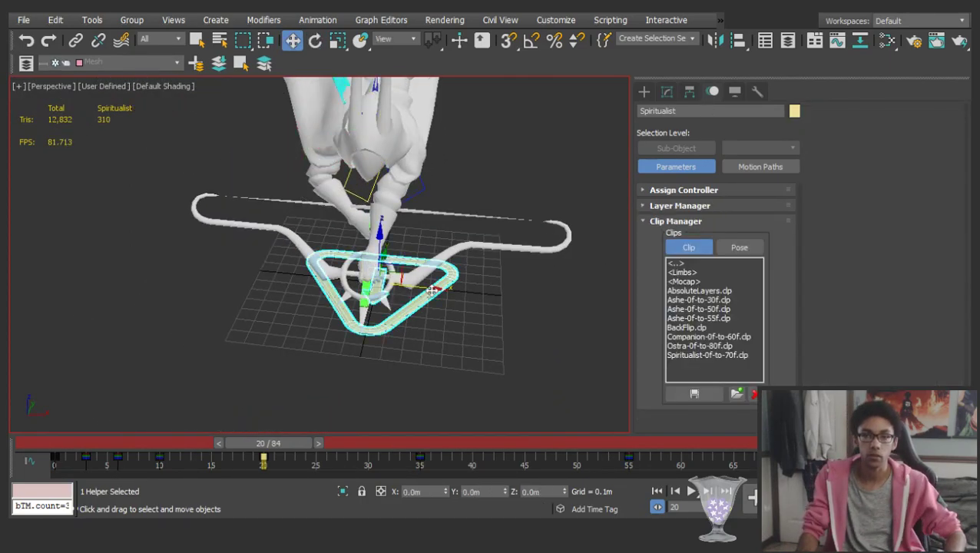
click(390, 270)
click(371, 265)
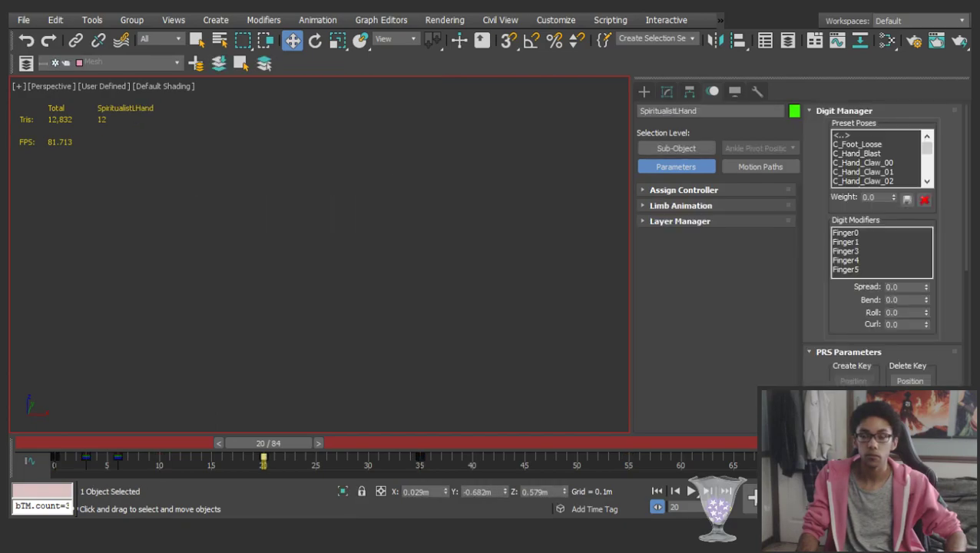
key(z)
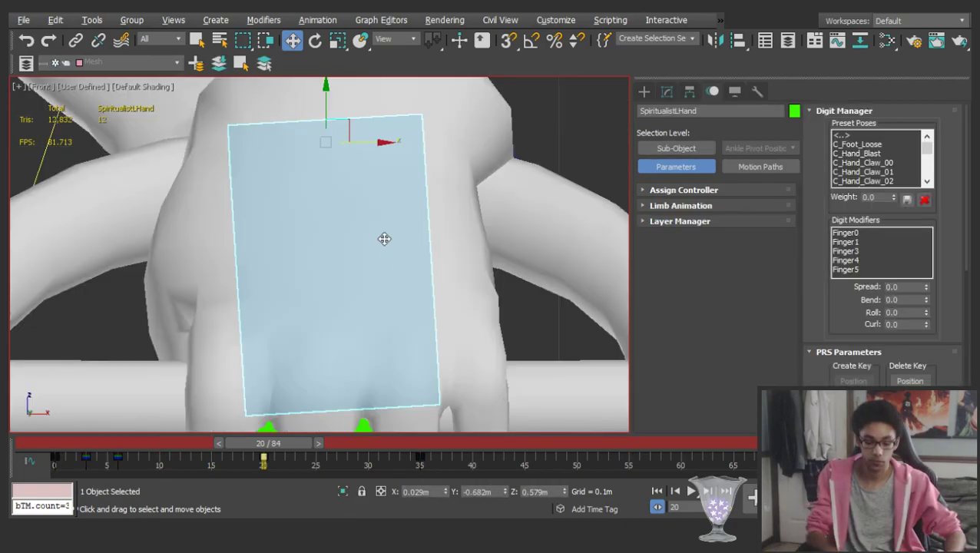
scroll(384, 239, down, 10)
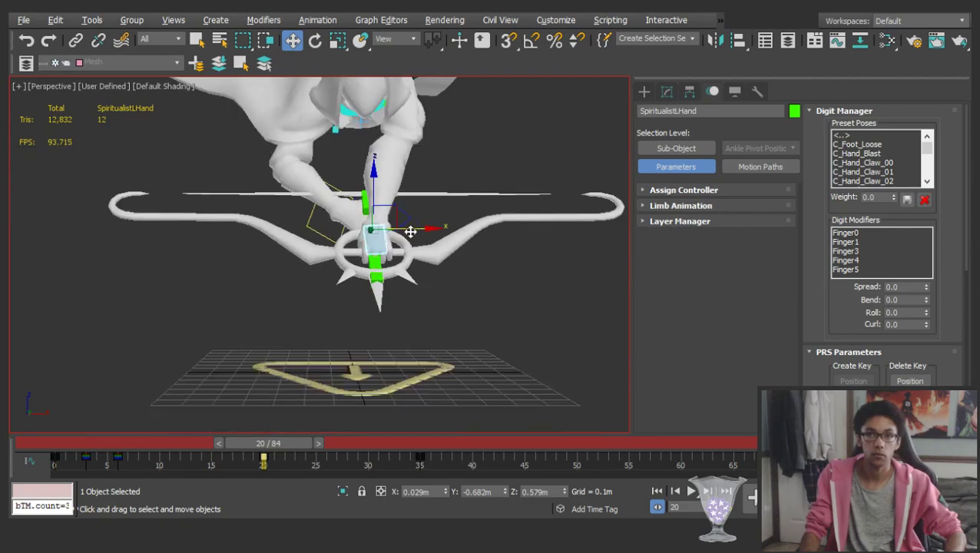
key(e)
alt+middle_drag(382, 240, 459, 240)
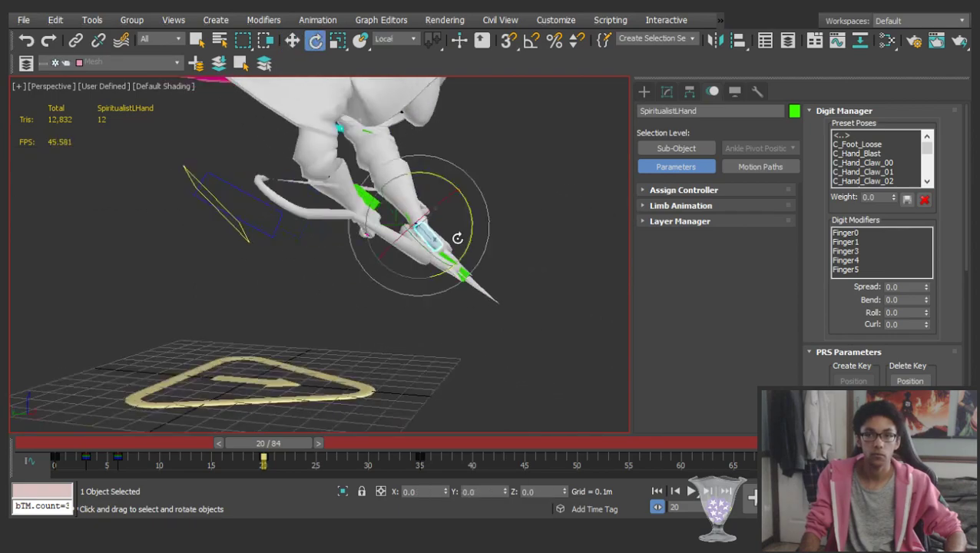
drag(473, 217, 495, 196)
click(495, 196)
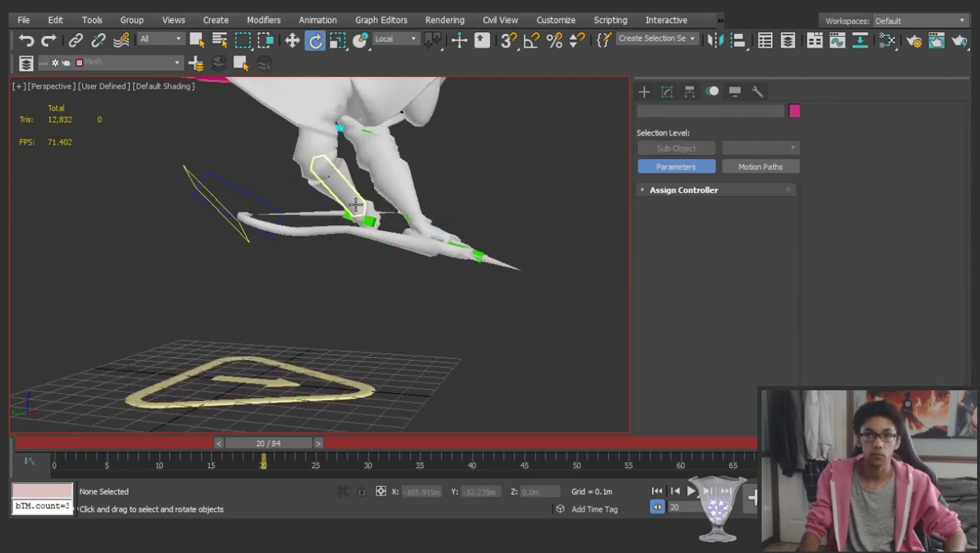
Rotate the right hand at the wrist so it turns toward the bow
click(360, 206)
alt+middle_drag(359, 206, 214, 227)
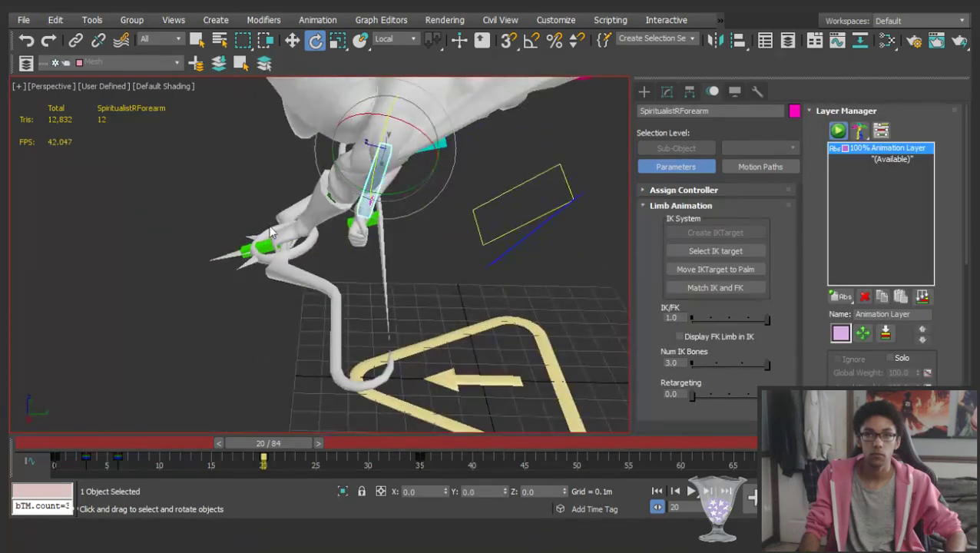
click(349, 222)
scroll(359, 214, up, 5)
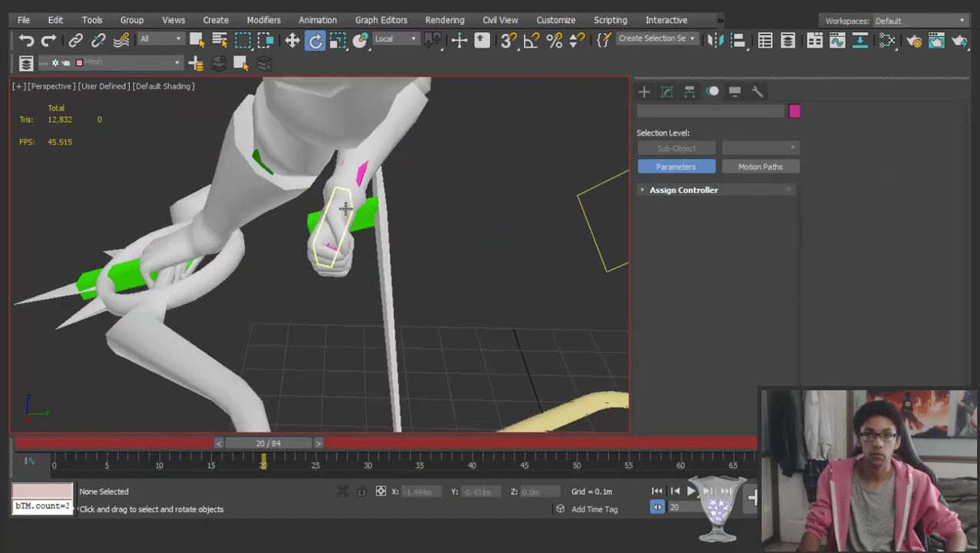
click(358, 215)
drag(358, 215, 404, 218)
alt+middle_drag(404, 219, 410, 197)
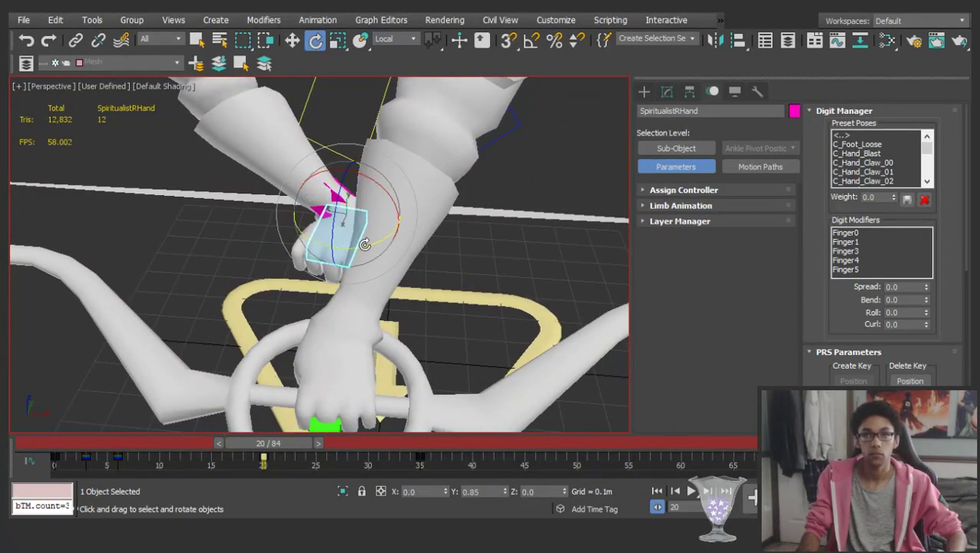
Move the right hand back toward the bowstring, to about Y -0.342 m and Z 0.666 m
key(w)
alt+middle_drag(367, 231, 407, 216)
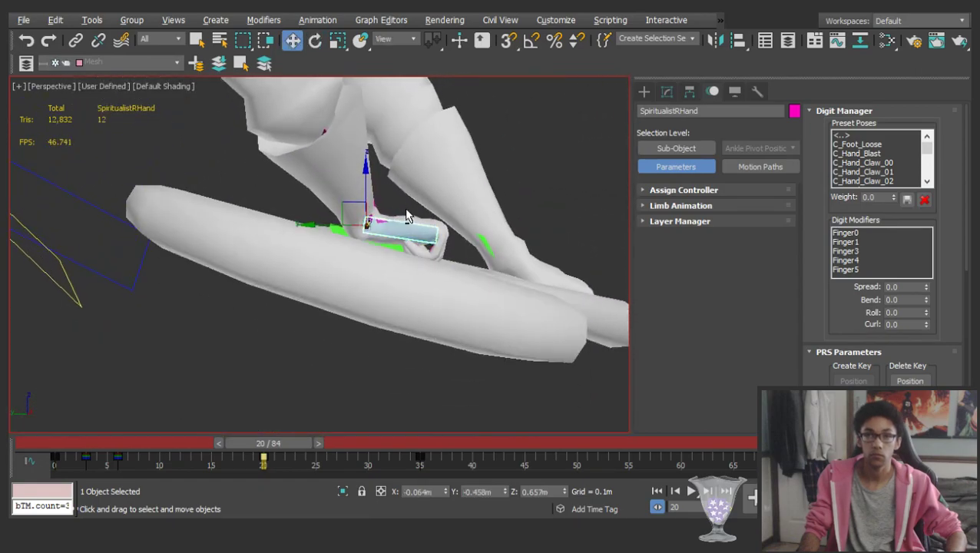
alt+middle_drag(338, 206, 233, 225)
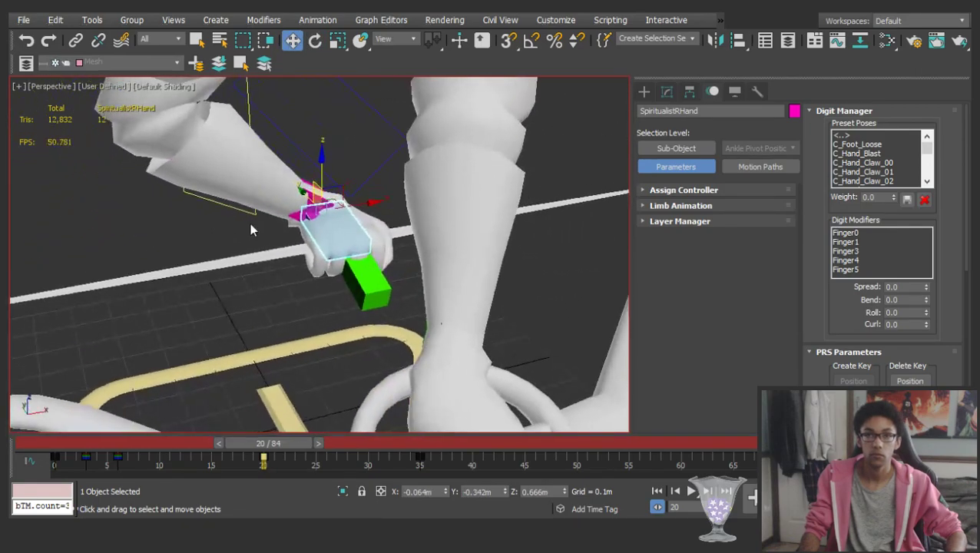
alt+middle_drag(338, 219, 363, 134)
key(e)
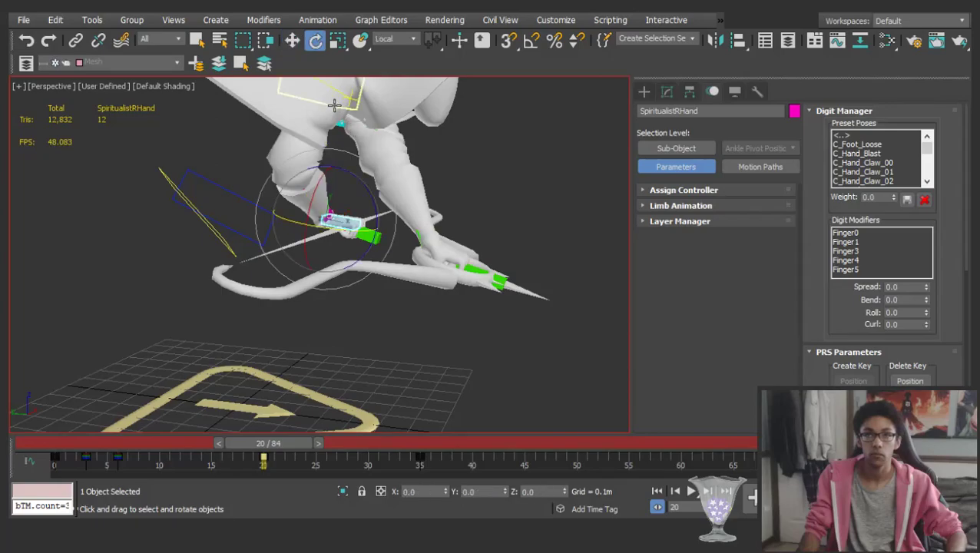
Rotate the right collarbone slightly to adjust the shoulder of the drawing arm
alt+middle_drag(326, 106, 368, 220)
click(330, 178)
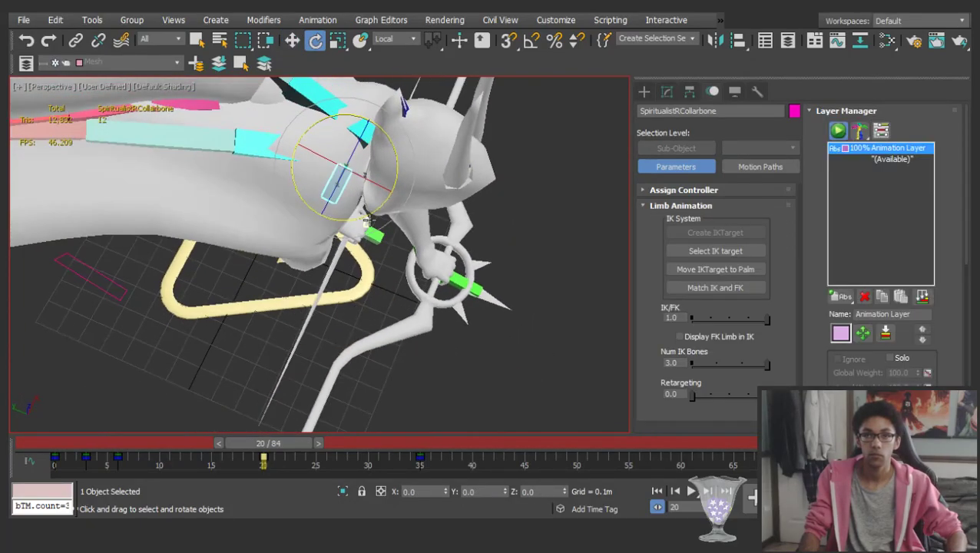
drag(363, 216, 355, 222)
alt+middle_drag(355, 221, 296, 188)
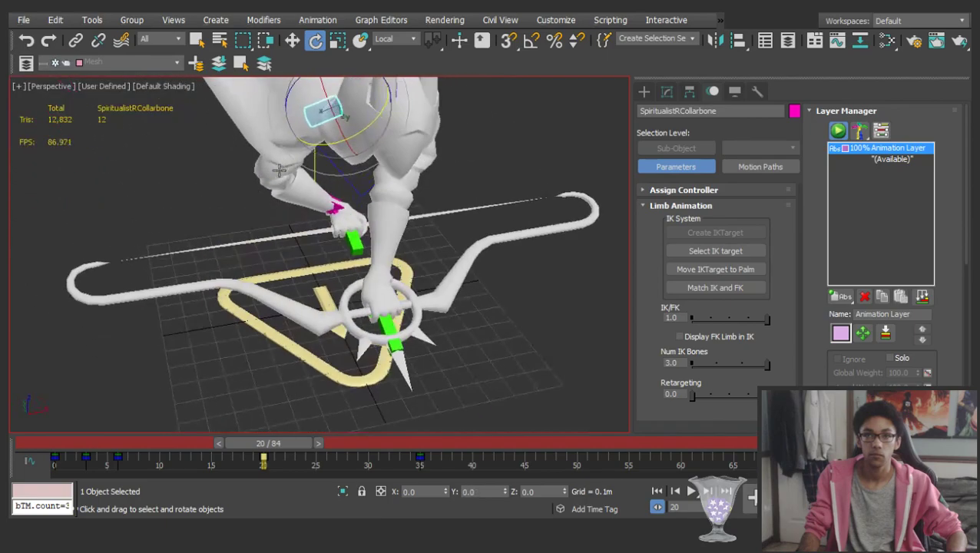
Nudge the right hand closer to the bowstring, to about Y -0.321 m and Z 0.671 m
scroll(352, 231, up, 6)
click(369, 200)
key(w)
alt+middle_drag(368, 201, 447, 161)
mouse_move(309, 176)
mouse_down()
mouse_move(319, 167)
mouse_move(304, 174)
mouse_up()
alt+middle_drag(340, 191, 280, 195)
alt+drag(280, 195, 214, 171)
scroll(430, 232, down, 3)
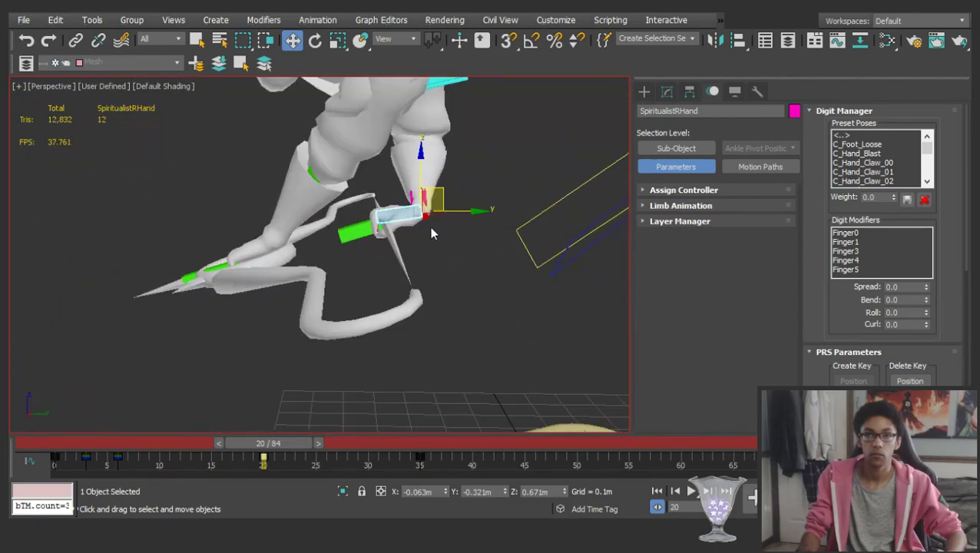
Try rotating the right hand about -30 degrees around its local Z axis and undo the rotation
click(431, 232)
scroll(394, 142, down, 4)
alt+middle_drag(394, 142, 461, 184)
scroll(444, 205, up, 5)
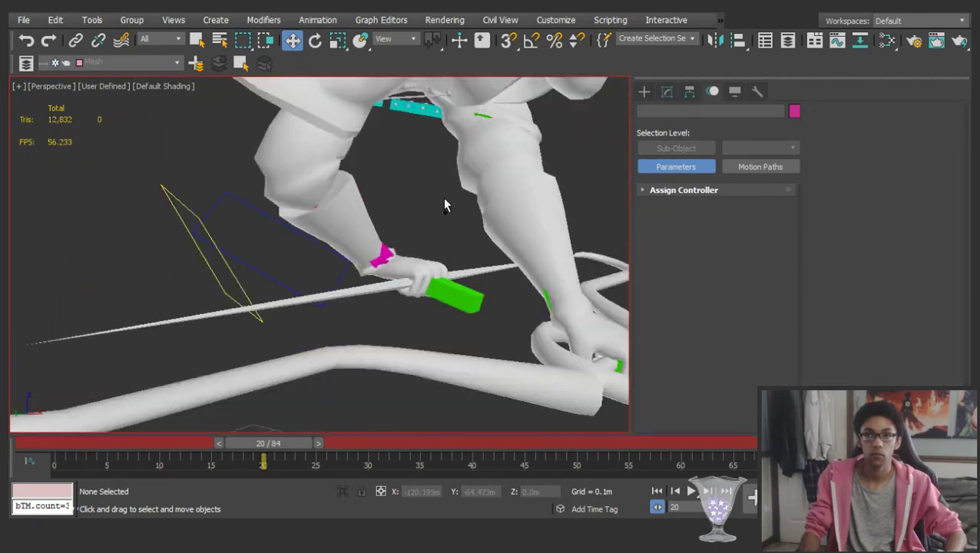
click(432, 269)
key(e)
alt+middle_drag(432, 268, 491, 266)
drag(451, 254, 456, 291)
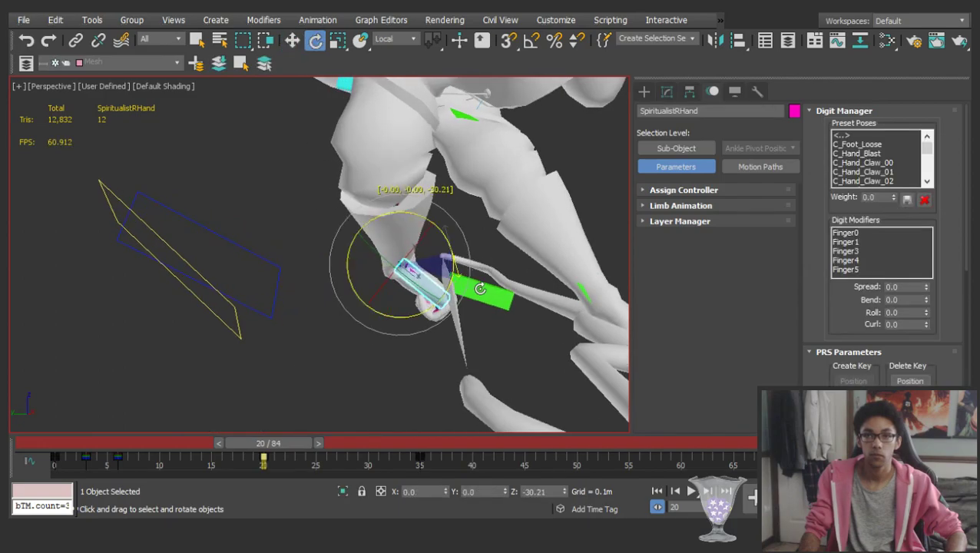
key(ctrl+z)
Move the right arm's IK target to the palm and set its IK/FK value to 0.0
key(w)
click(702, 219)
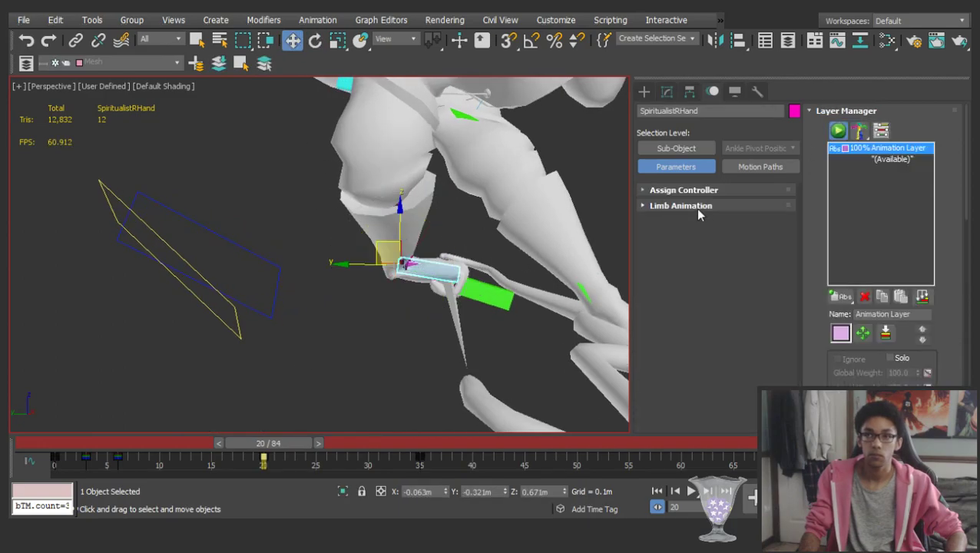
click(695, 208)
click(866, 112)
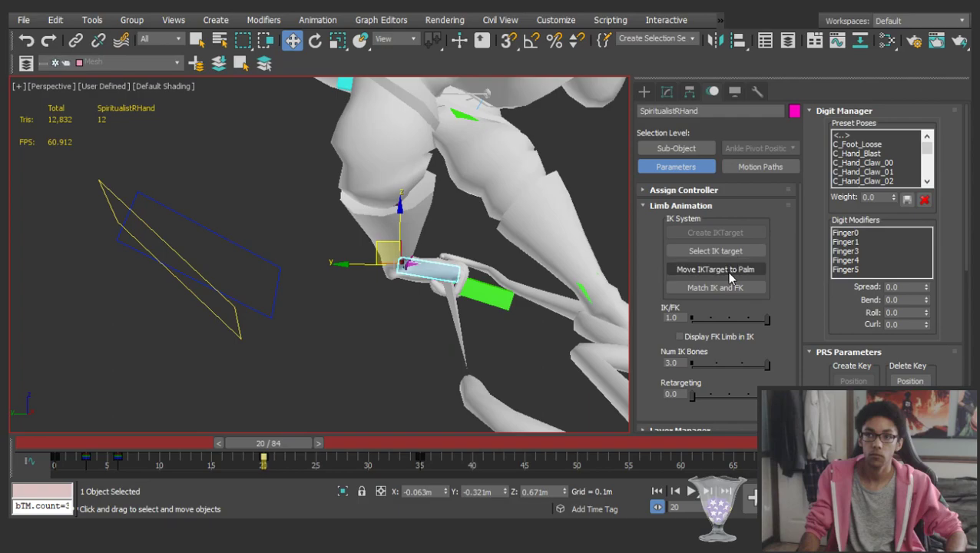
click(400, 322)
Rotate the right arm's IK target downward and reposition it so the hand meets the bowstring at frame 20
click(425, 268)
key(e)
alt+middle_drag(425, 268, 453, 261)
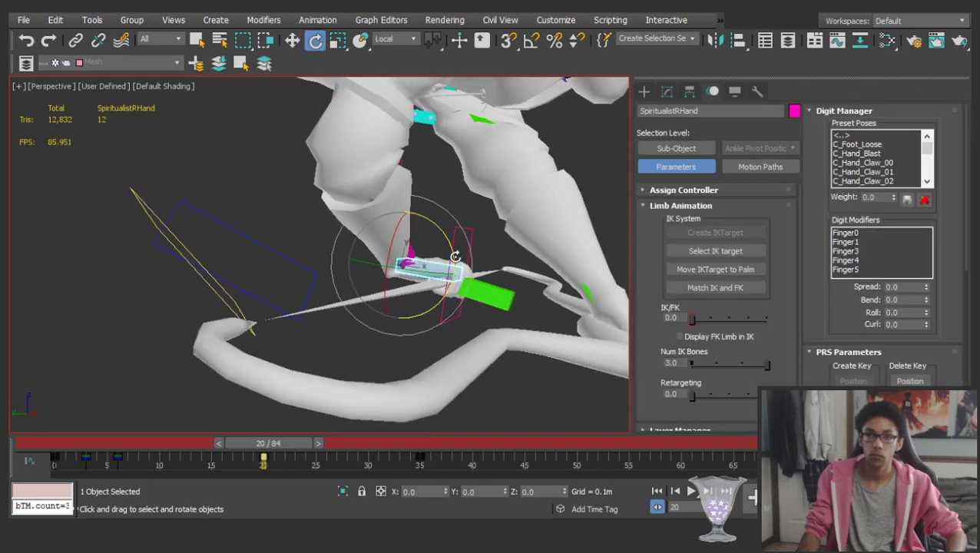
click(429, 187)
click(368, 147)
alt+middle_drag(368, 146, 375, 238)
click(444, 278)
click(453, 279)
middle_drag(532, 297, 515, 265)
drag(487, 257, 516, 328)
key(w)
drag(443, 250, 446, 262)
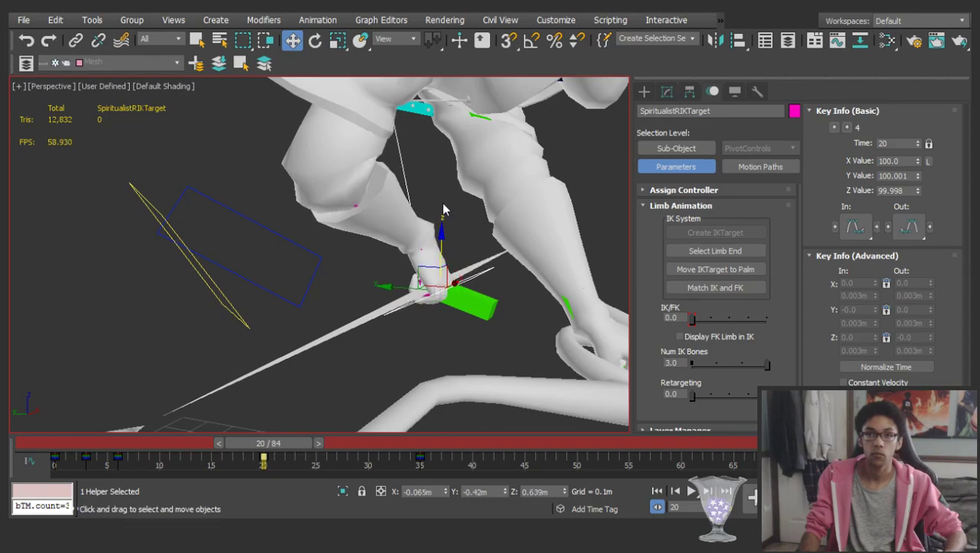
click(443, 209)
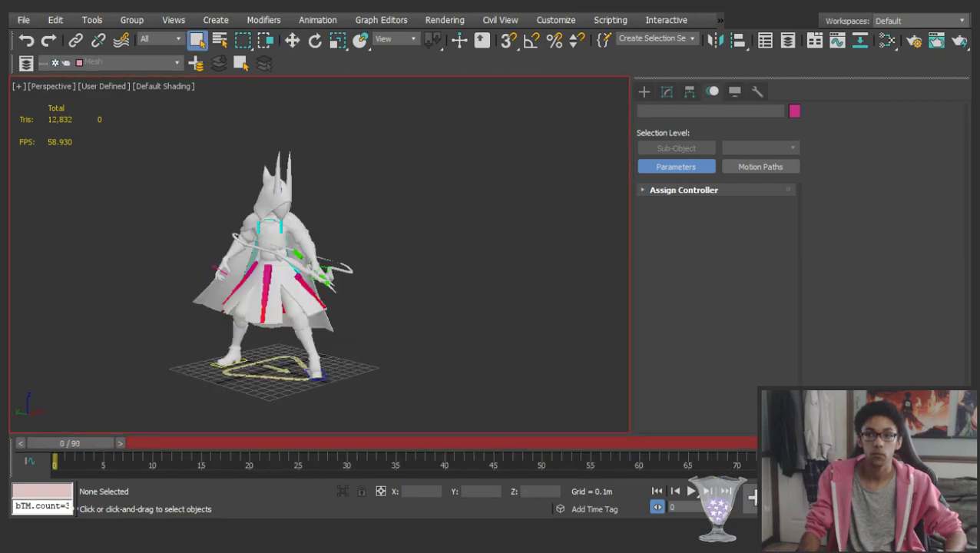
Examine the right hand's pose in the 90-frame archer scene by scrubbing between frames 23 and 0
drag(98, 443, 314, 443)
scroll(176, 175, up, 5)
scroll(176, 176, up, 3)
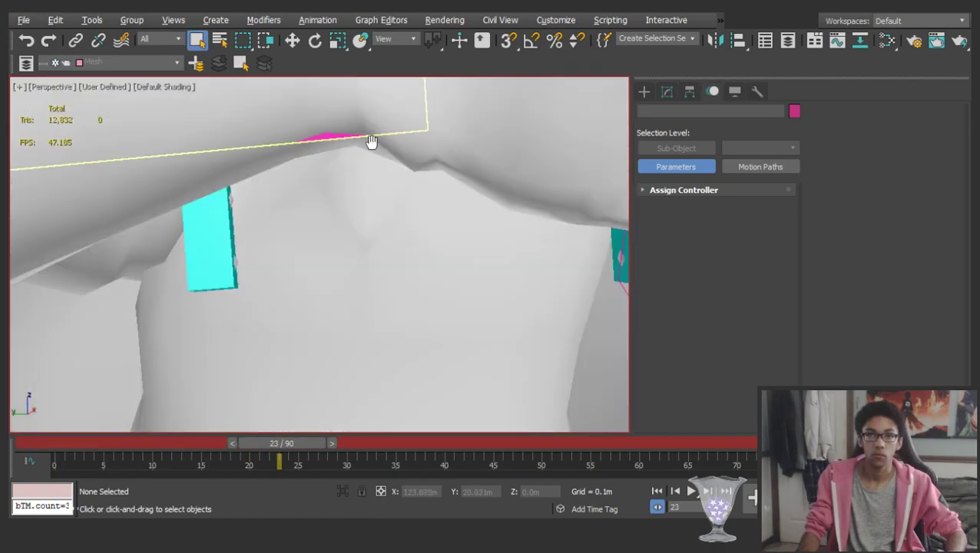
middle_drag(376, 136, 373, 214)
scroll(373, 214, down, 1)
scroll(462, 224, down, 2)
click(458, 218)
key(w)
drag(284, 444, 173, 444)
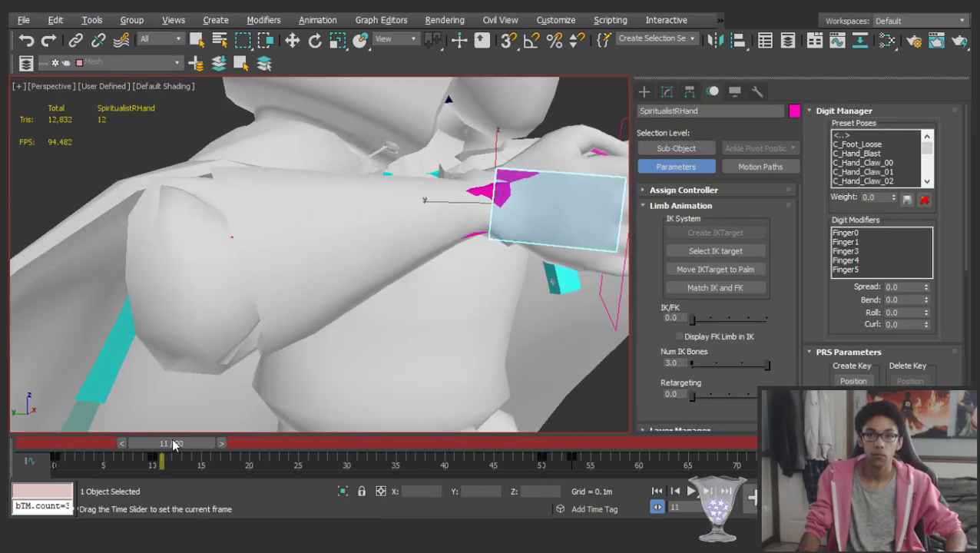
click(119, 444)
Return to the 84-frame backflip scene and go to frame 20
middle_drag(467, 271, 283, 308)
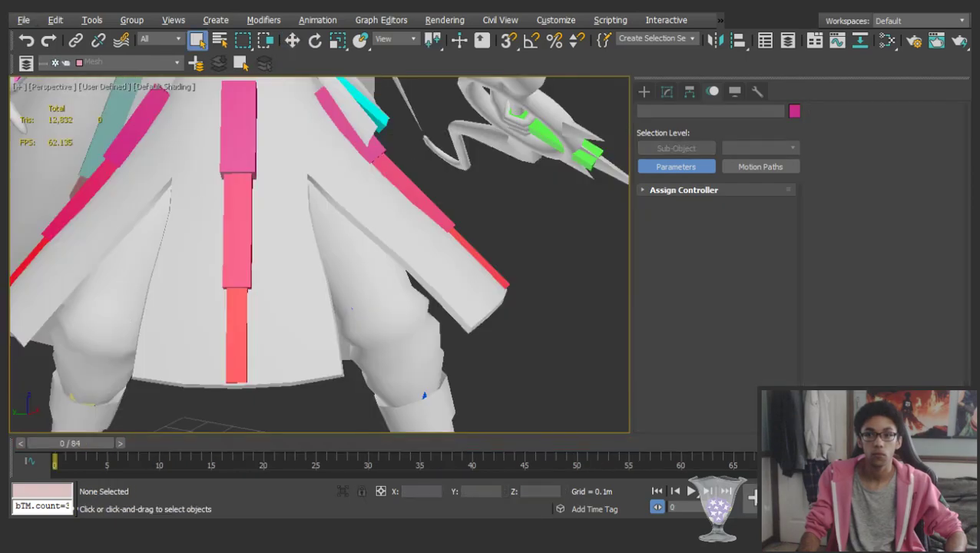
scroll(438, 317, down, 8)
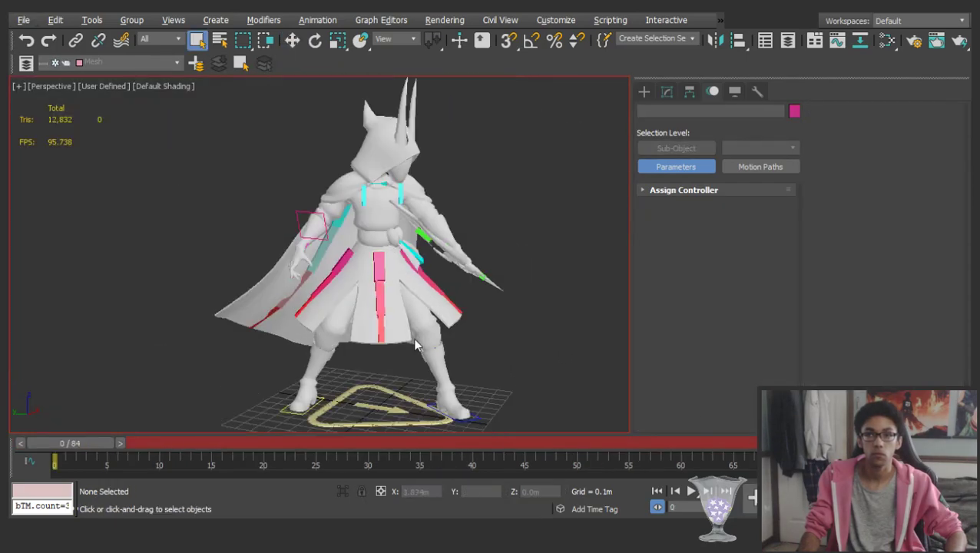
key(ctrl+a)
drag(69, 443, 269, 393)
click(469, 336)
scroll(471, 335, up, 4)
scroll(470, 336, up, 3)
Change the right hand's finger pose at frame 20 for gripping the bowstring
click(390, 264)
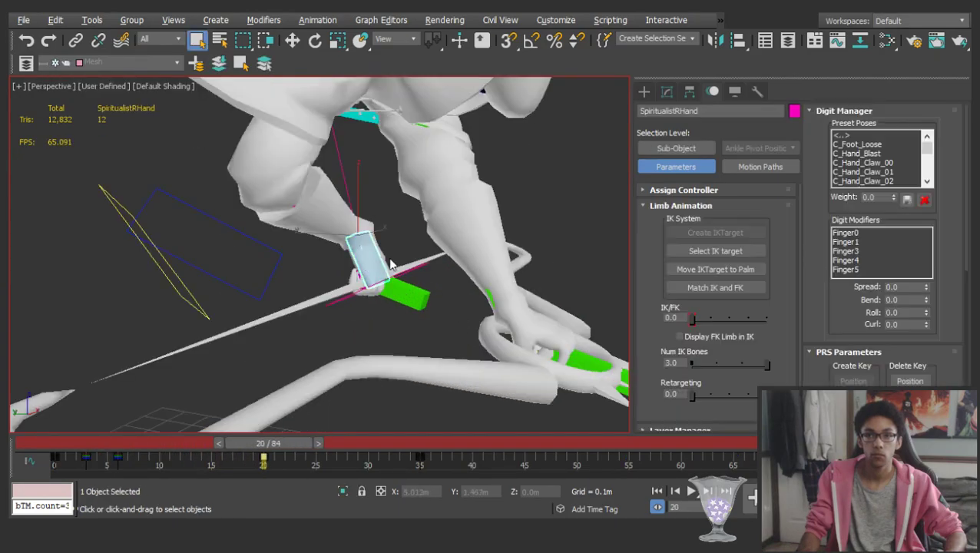
key(ctrl+z)
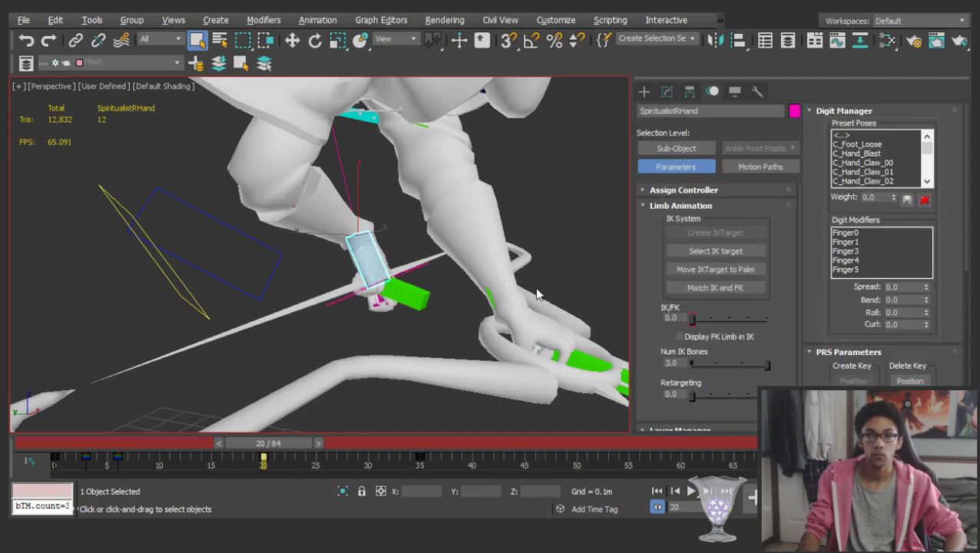
mouse_move(426, 275)
alt+middle_down()
mouse_move(394, 263)
mouse_move(423, 258)
alt+middle_up()
key(w)
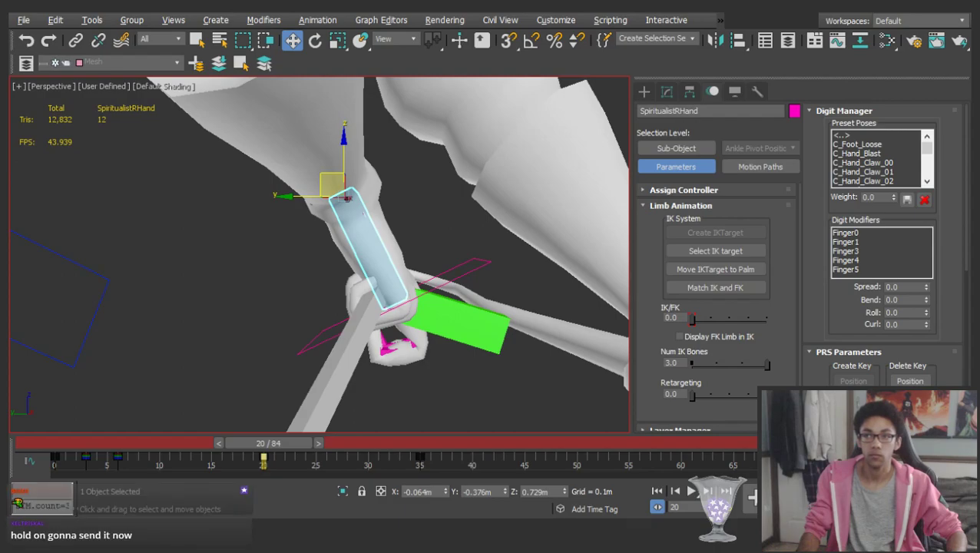
alt+middle_drag(427, 267, 397, 270)
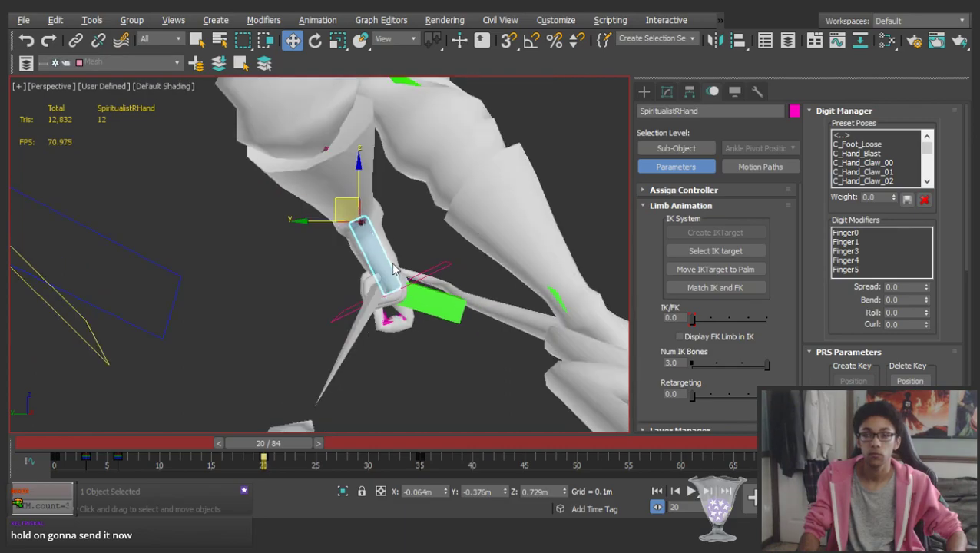
Reposition the right arm's IK target by the bowstring at about X -0.081 m, Y -0.416 m, Z 0.674 m
click(427, 278)
drag(367, 269, 364, 238)
alt+middle_drag(368, 248, 455, 276)
drag(452, 265, 357, 281)
scroll(354, 280, down, 2)
scroll(363, 269, down, 2)
alt+middle_drag(363, 269, 763, 263)
key(ctrl+z)
scroll(375, 269, up, 3)
alt+middle_drag(376, 269, 381, 270)
drag(381, 270, 376, 269)
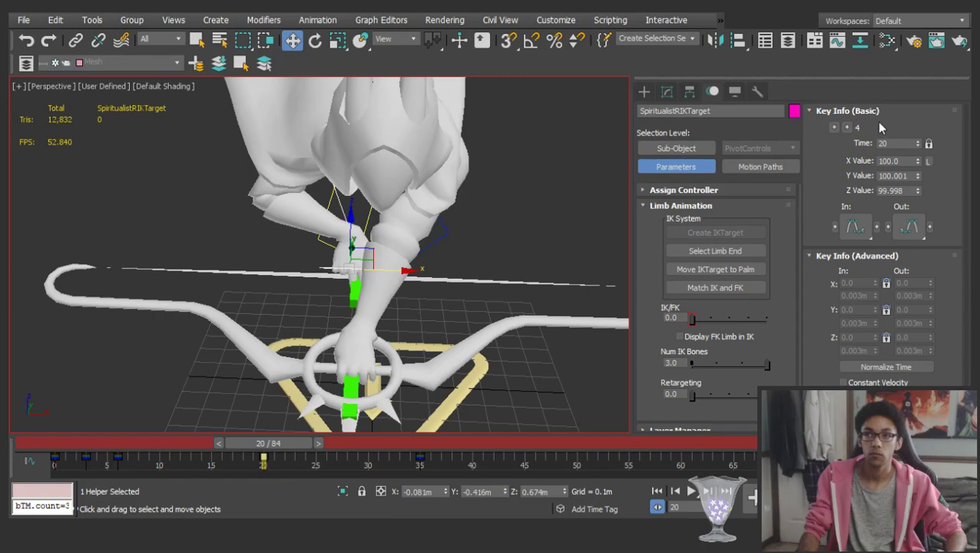
Assign a link constraint controller to the animation layer of the right arm's IK target
click(854, 112)
click(848, 127)
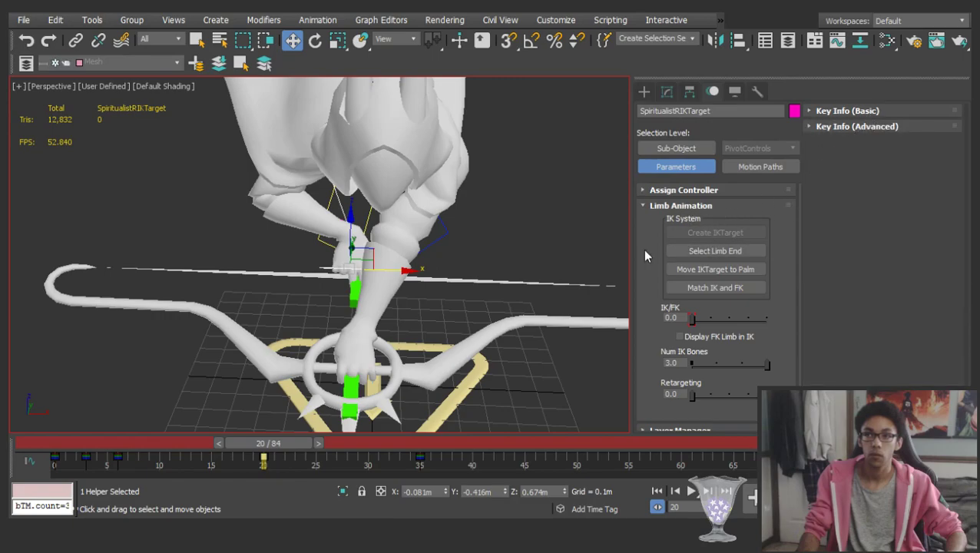
click(695, 190)
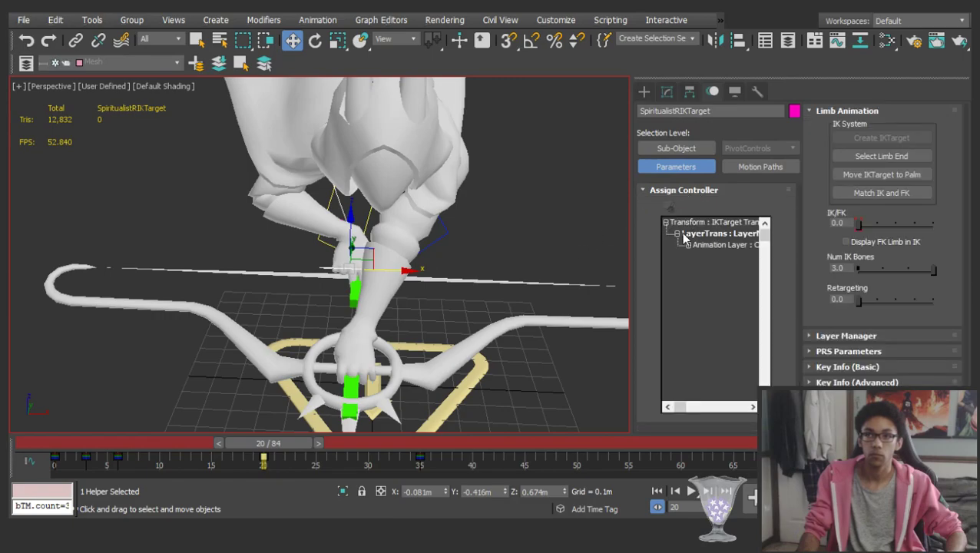
click(669, 208)
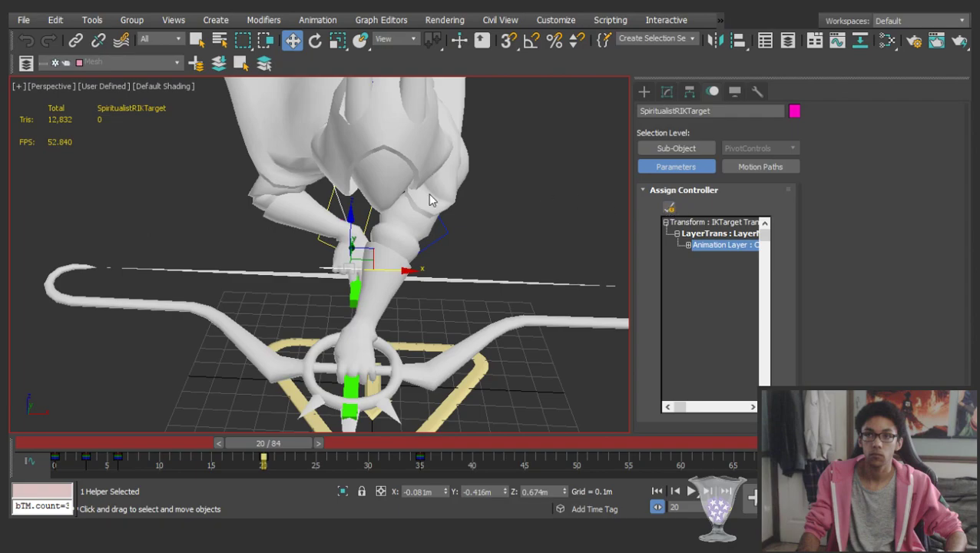
Add the bow's rear bone as the link target for the right arm's IK target, starting at frame 20
alt+middle_drag(424, 197, 495, 233)
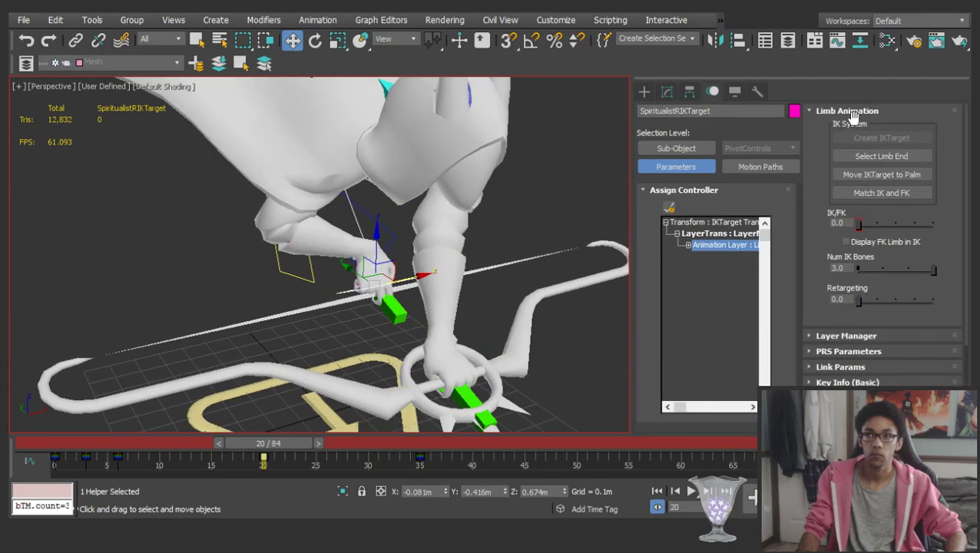
click(853, 114)
click(839, 130)
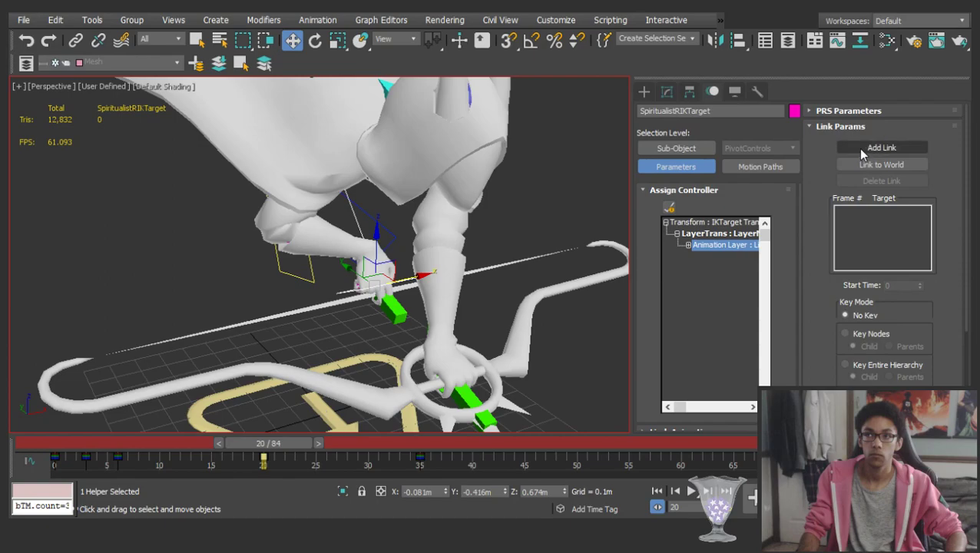
click(858, 149)
scroll(362, 308, up, 5)
click(432, 308)
right_click(474, 263)
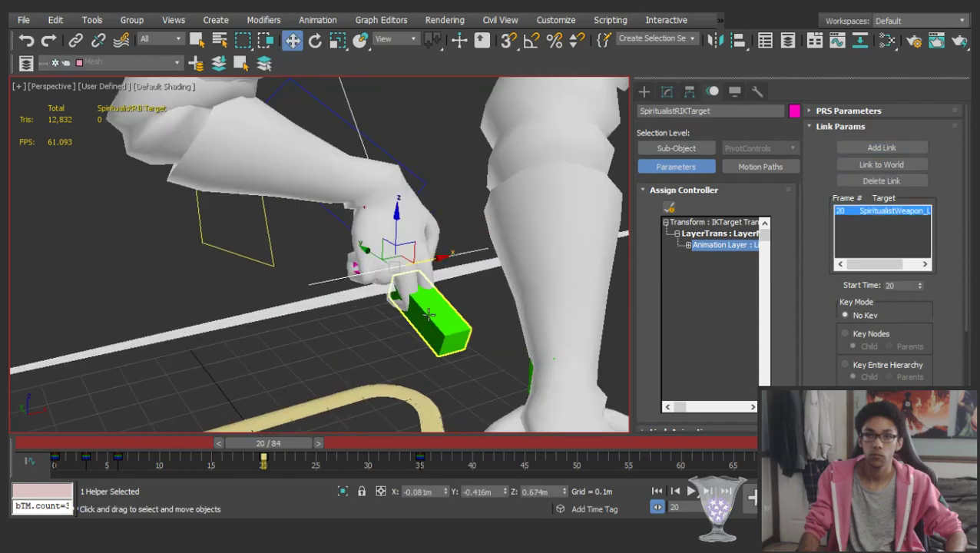
Try moving the bow's rear bone to check that the linked right hand follows it
click(415, 296)
scroll(413, 294, down, 3)
alt+middle_drag(413, 294, 458, 288)
drag(366, 274, 340, 302)
right_click(340, 303)
Rotate the left hand at frame 20 to tilt the bow, and move the hand backward and down
scroll(511, 278, down, 4)
alt+middle_drag(511, 278, 331, 254)
click(569, 298)
alt+middle_drag(390, 300, 420, 284)
click(449, 306)
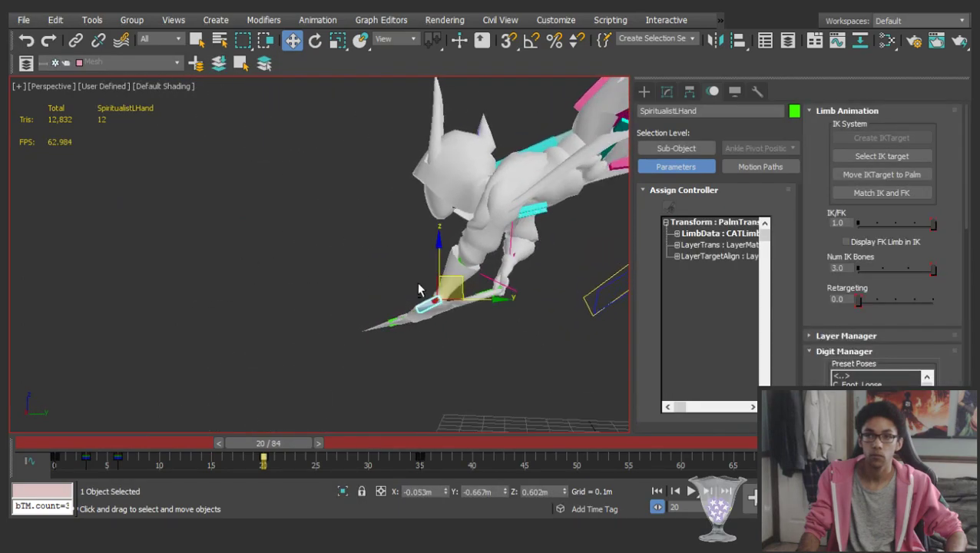
key(e)
drag(463, 332, 508, 332)
key(w)
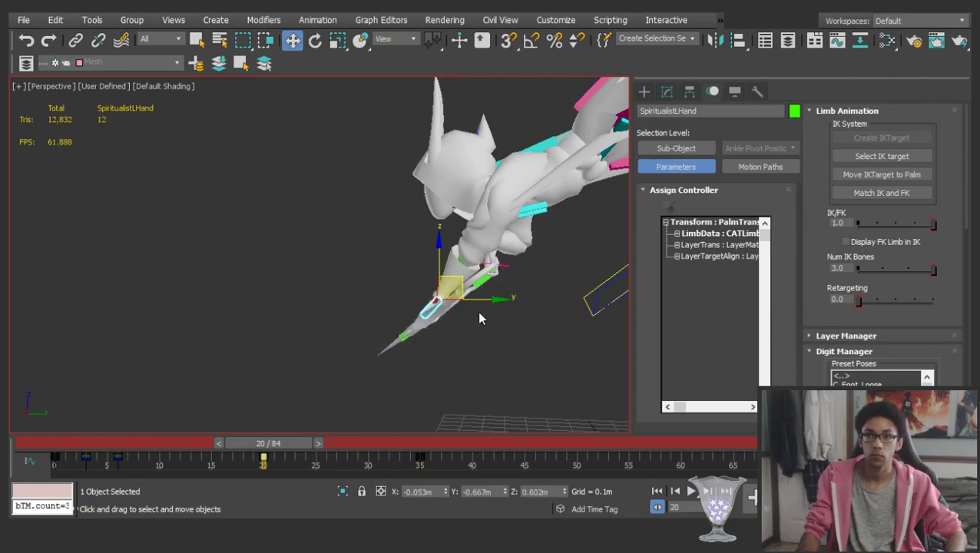
drag(464, 280, 476, 309)
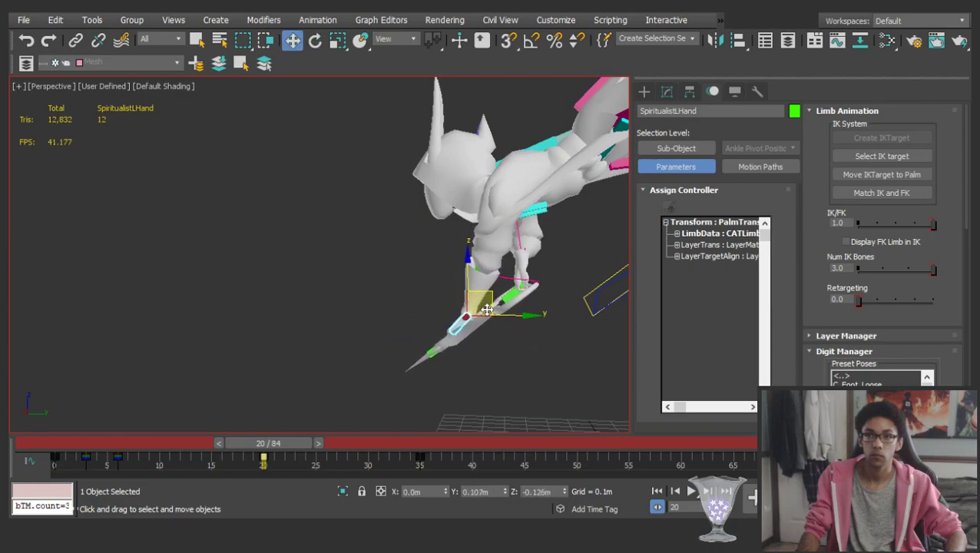
Select the first bones of the left and right cape chains at frame 20
alt+middle_drag(475, 309, 507, 237)
click(480, 198)
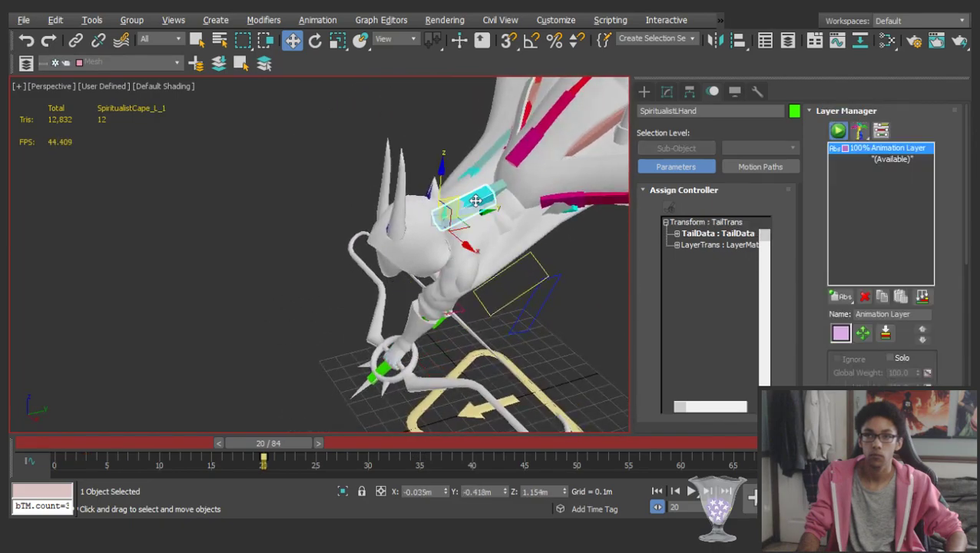
alt+middle_drag(482, 202, 569, 264)
ctrl+click(427, 199)
alt+middle_drag(427, 199, 491, 176)
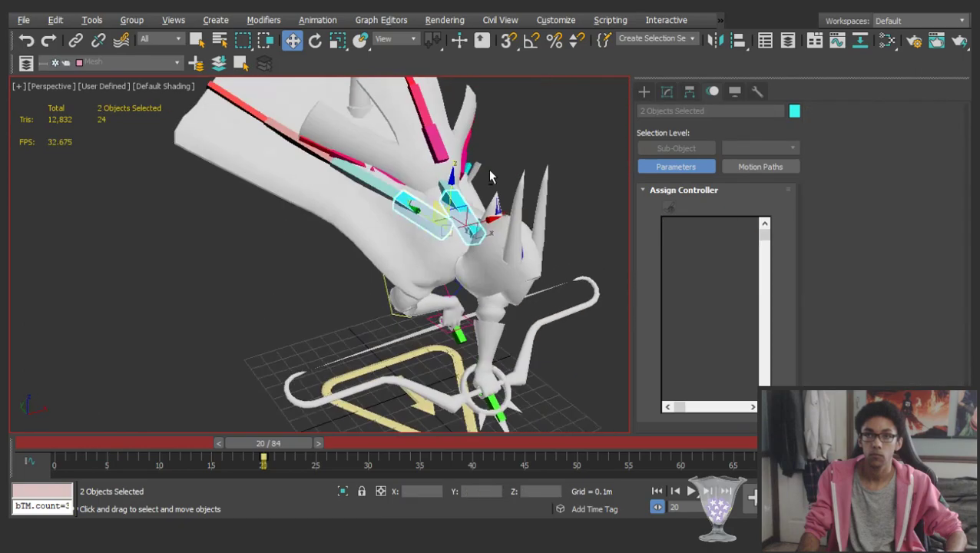
click(470, 209)
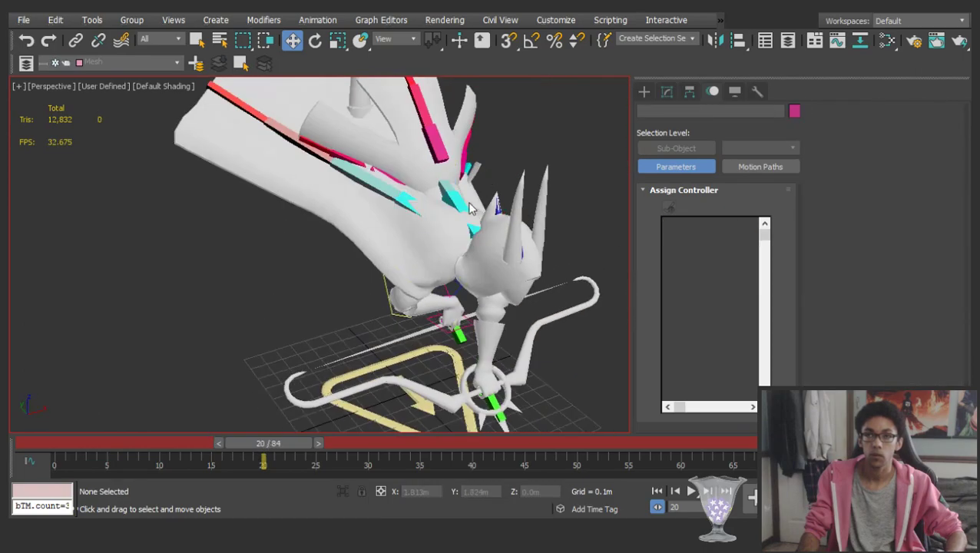
click(458, 201)
alt+middle_drag(459, 201, 462, 163)
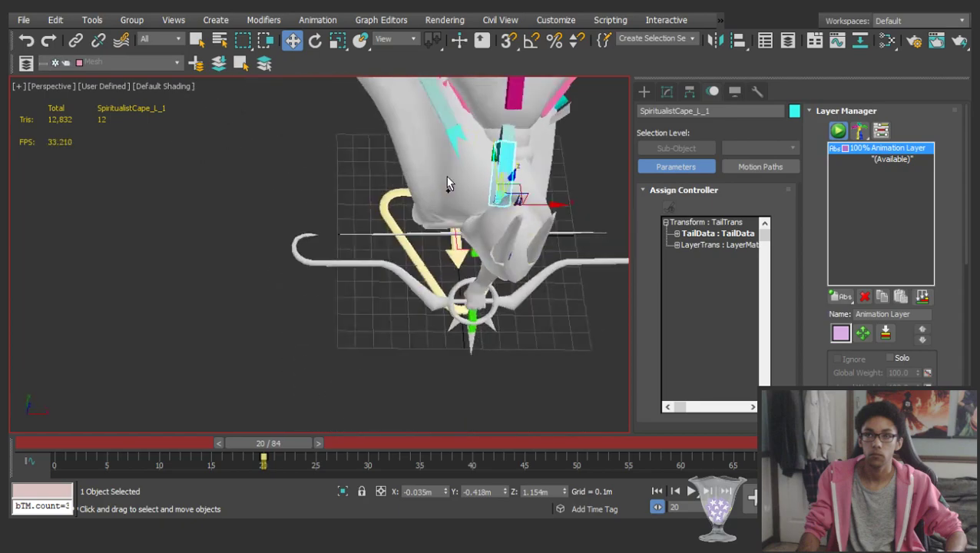
ctrl+click(462, 158)
Go to frame 0 and display the saved poses available for the character rig
drag(304, 444, 63, 422)
alt+middle_drag(63, 422, 436, 237)
alt+middle_drag(494, 274, 479, 313)
click(583, 193)
key(ctrl+a)
click(568, 197)
click(456, 329)
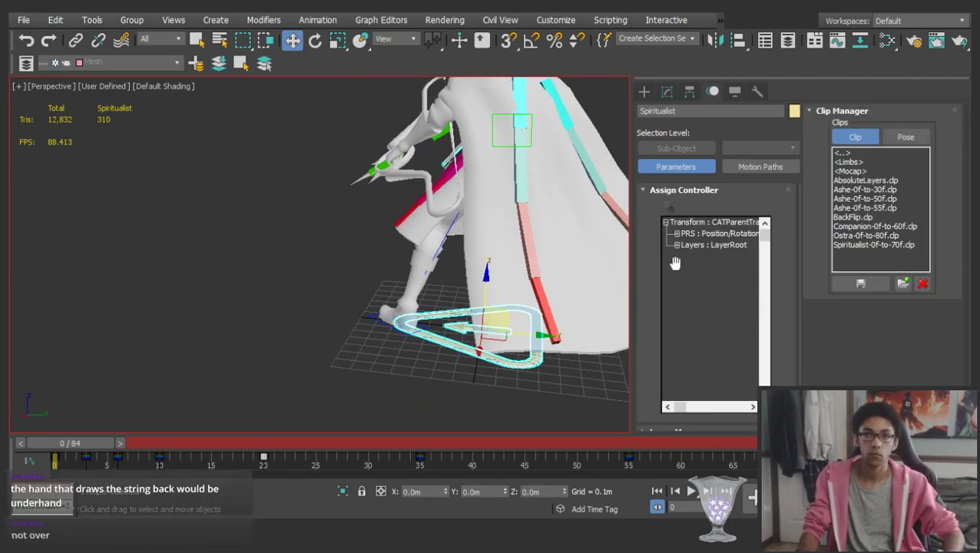
click(900, 137)
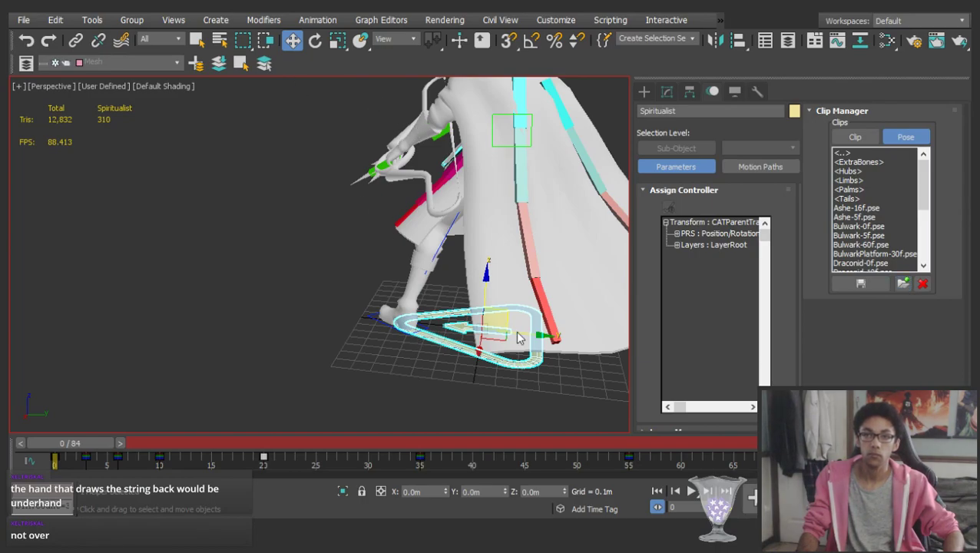
Rotate the first left and right cape bones together by about 27.6° around local Z at frame 20
alt+middle_drag(521, 215, 399, 211)
click(374, 147)
ctrl+click(341, 149)
middle_drag(357, 156, 383, 216)
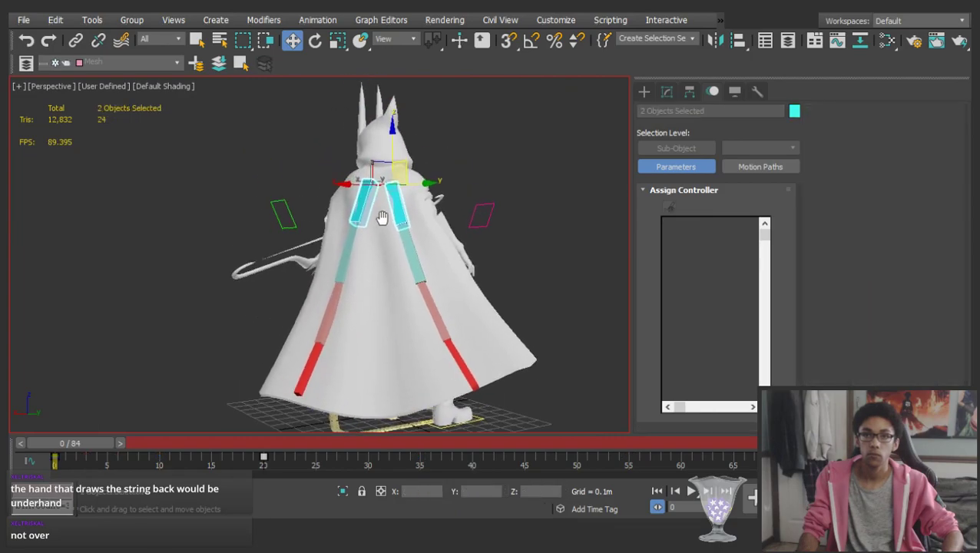
key(e)
click(121, 444)
alt+middle_drag(415, 323, 415, 246)
drag(376, 247, 369, 296)
key(ctrl+z)
drag(368, 249, 289, 275)
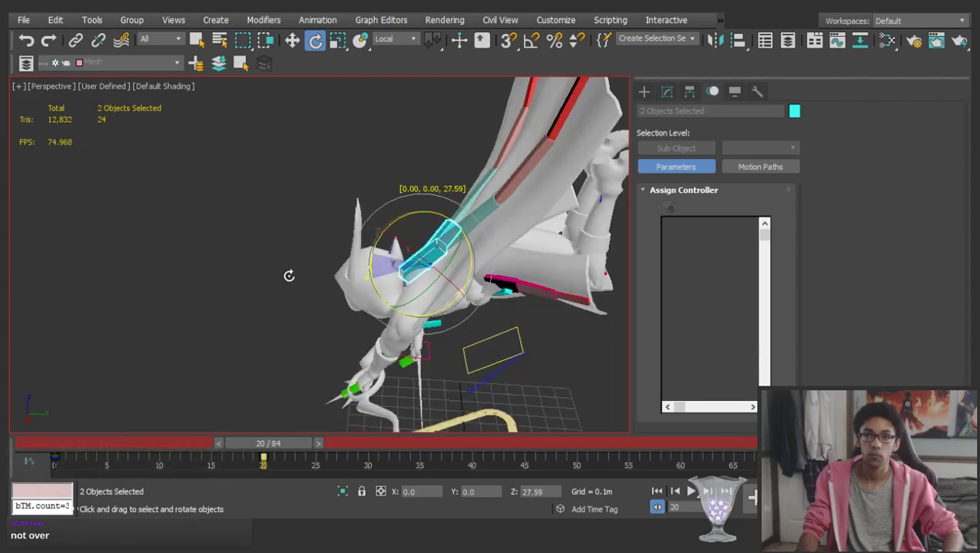
key(w)
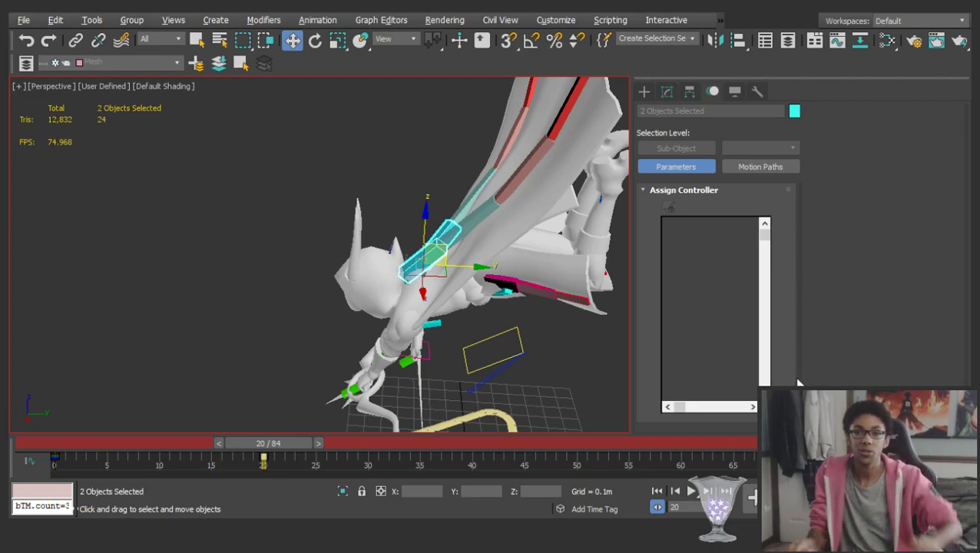
Flip the right hand underhand by rotating its IK target about -179° around local X at frame 20
middle_drag(388, 336, 394, 215)
scroll(429, 223, up, 4)
click(446, 249)
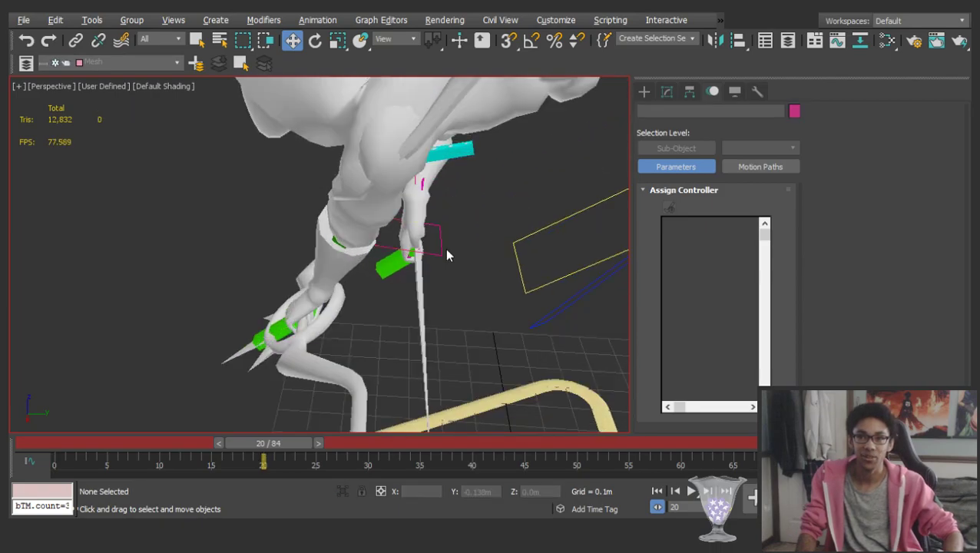
click(440, 245)
key(e)
drag(425, 238, 173, 292)
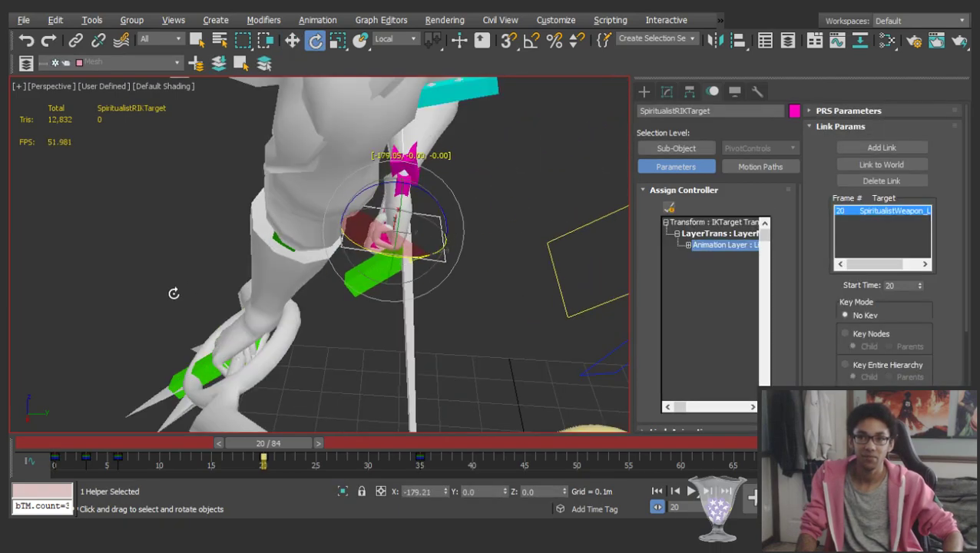
Rotate the right IK target about 52.8° around local Z and reposition it at about X -0.057 m, Y -0.287 m, Z 0.66 m
alt+middle_drag(373, 215, 509, 190)
scroll(431, 203, up, 3)
alt+middle_drag(391, 212, 423, 239)
drag(423, 239, 371, 185)
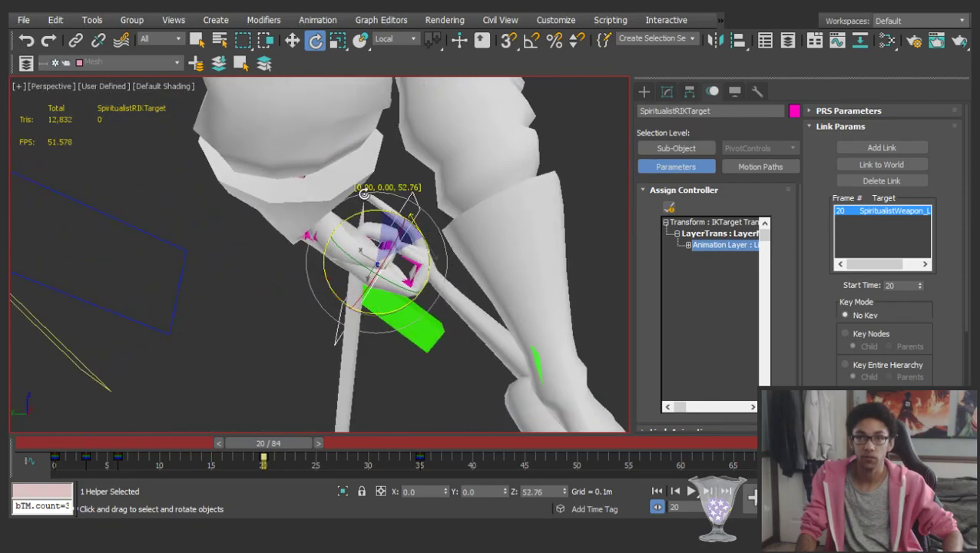
key(w)
drag(357, 266, 328, 274)
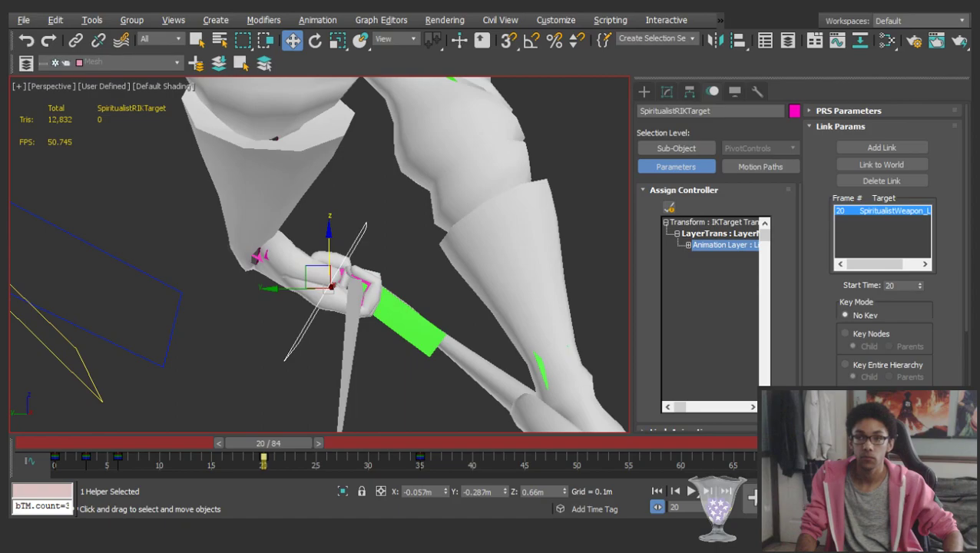
Rotate the right upper arm at frame 20 to suit the underhand grip on the bowstring
middle_drag(399, 244, 279, 281)
scroll(415, 257, down, 2)
click(345, 216)
alt+middle_drag(345, 216, 478, 223)
key(e)
drag(441, 172, 275, 192)
alt+middle_drag(275, 192, 428, 218)
click(272, 321)
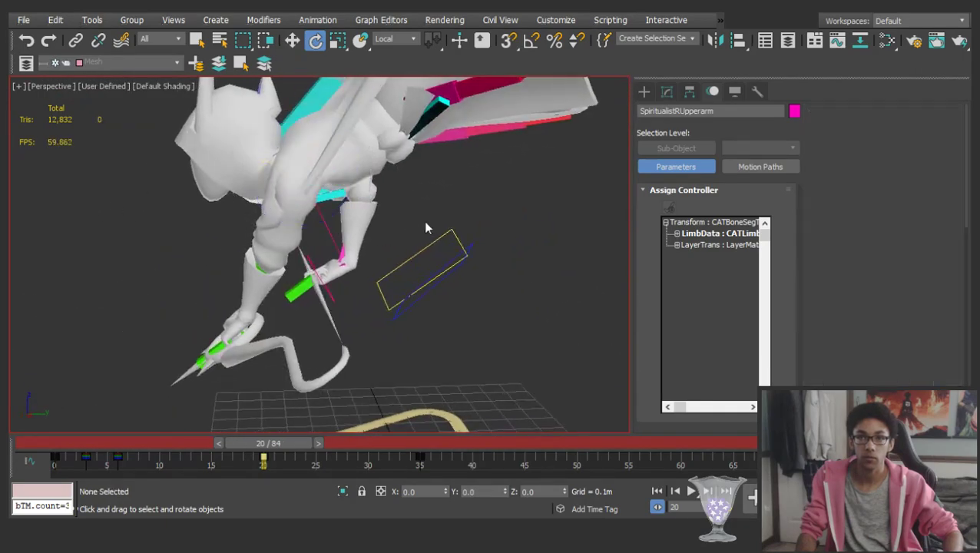
Try moving the bow's rear bone with the right hand in its underhand grip
click(314, 274)
key(w)
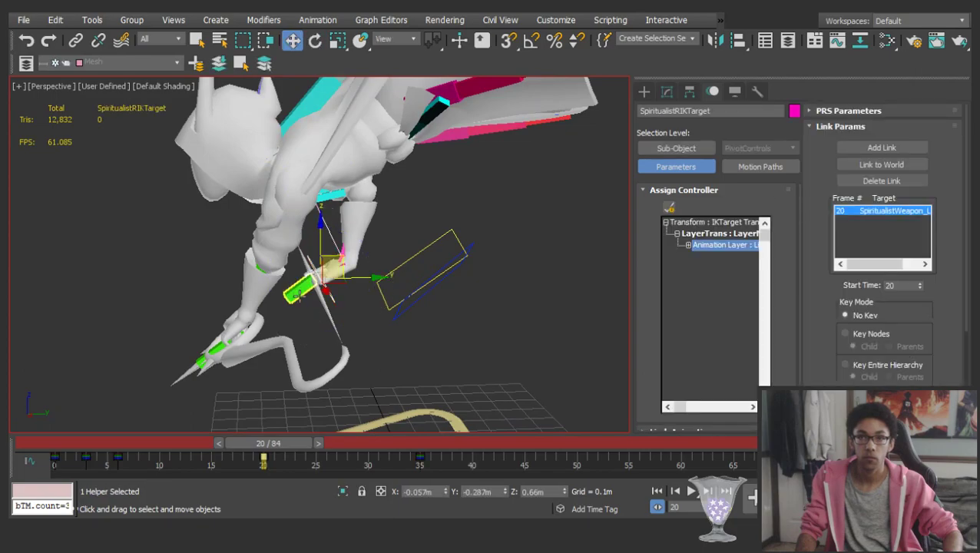
click(301, 292)
alt+middle_drag(301, 292, 323, 263)
drag(334, 252, 395, 208)
alt+middle_drag(396, 208, 430, 215)
scroll(376, 234, up, 4)
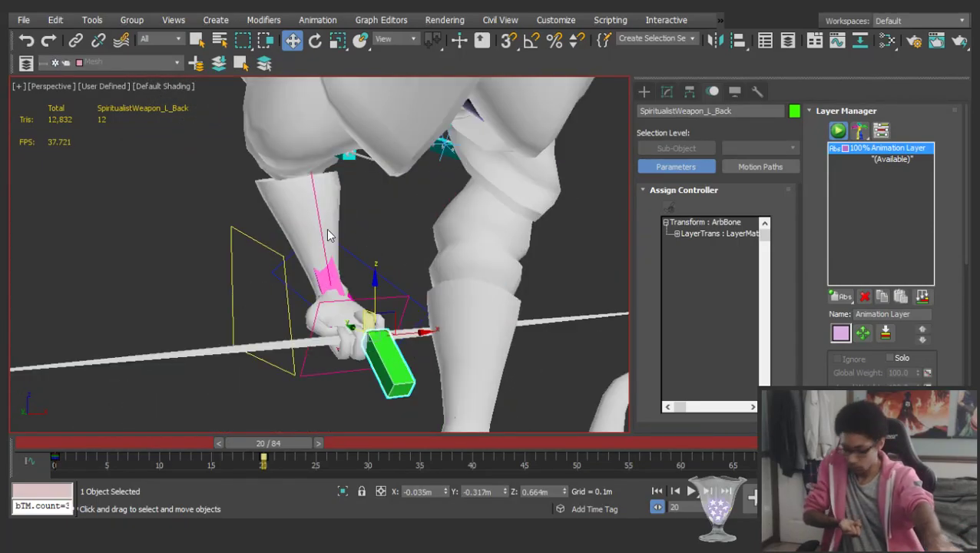
Adjust the right forearm and upper arm rotations at frame 20 so the elbow swings outward from the body
click(298, 181)
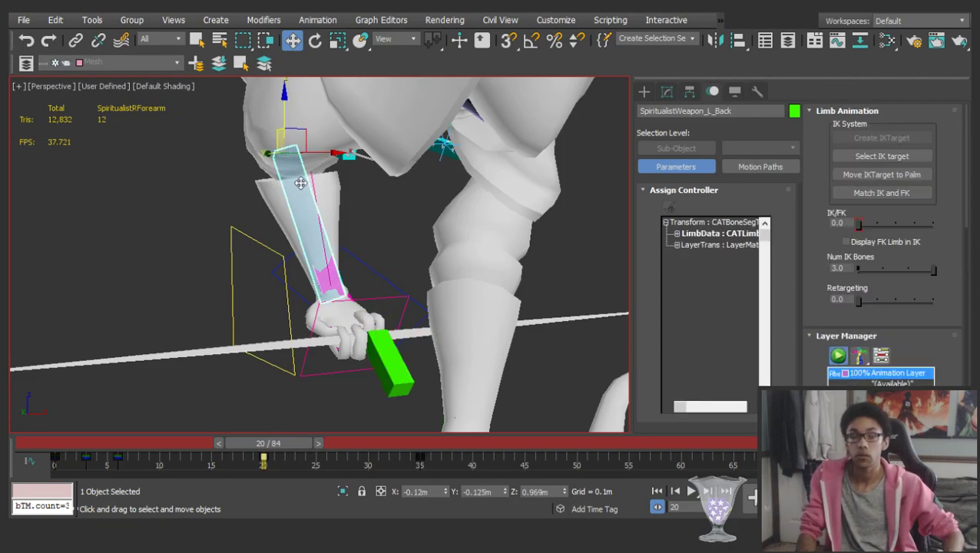
alt+middle_drag(297, 181, 309, 134)
key(e)
drag(317, 124, 382, 143)
alt+middle_drag(382, 143, 326, 166)
drag(328, 175, 521, 117)
click(352, 187)
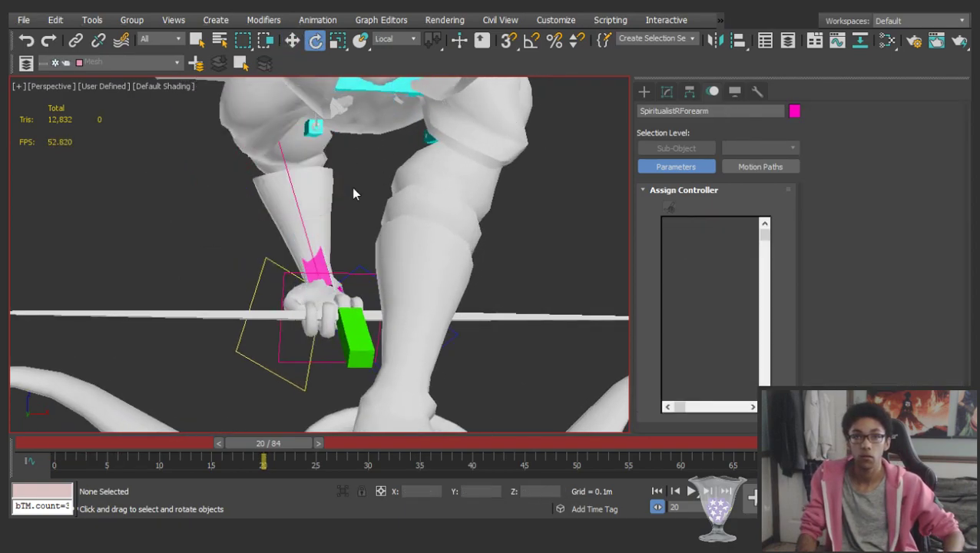
click(276, 94)
middle_drag(275, 95, 327, 170)
drag(327, 171, 477, 140)
key(w)
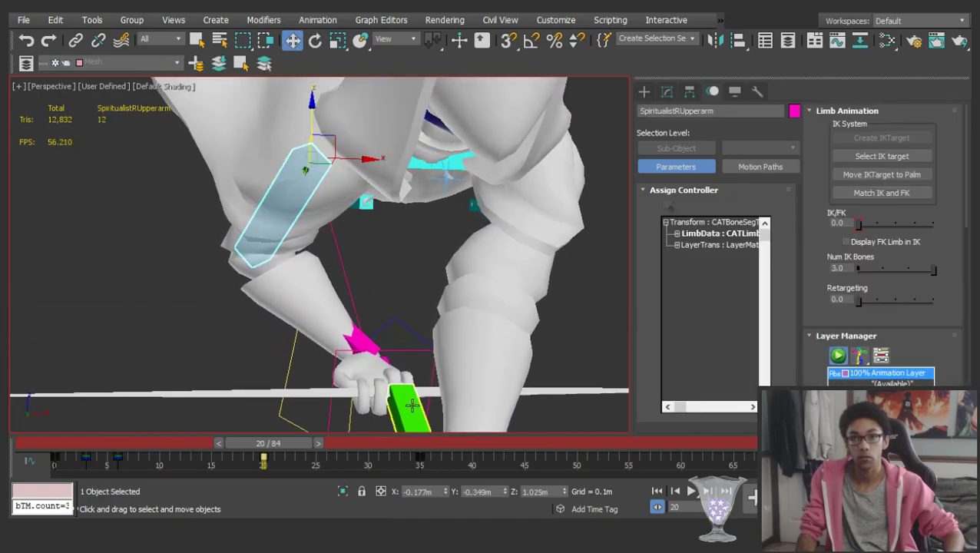
Try pulling the bow's rear bone back to check how the right arm follows with the adjusted elbow
click(413, 406)
alt+middle_drag(413, 406, 367, 289)
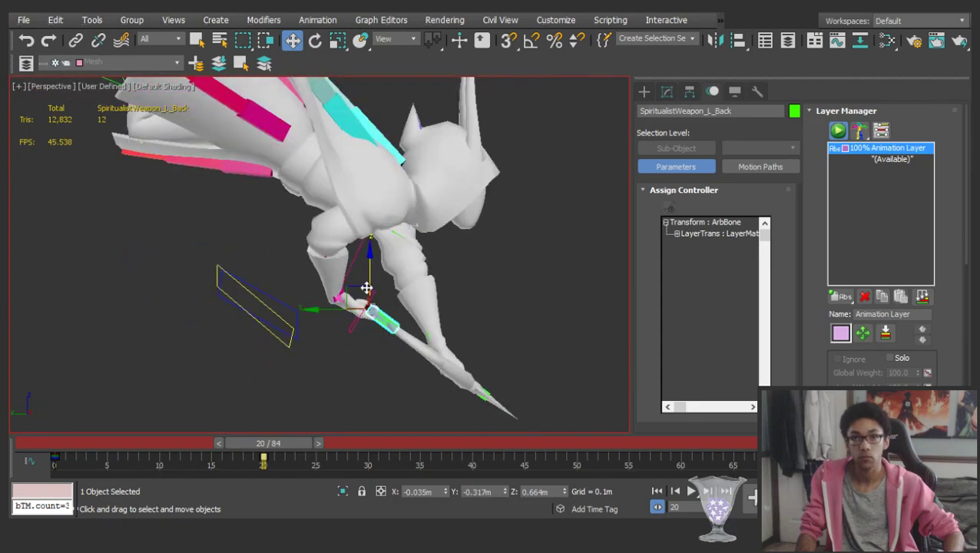
drag(357, 286, 313, 256)
alt+middle_drag(312, 254, 593, 263)
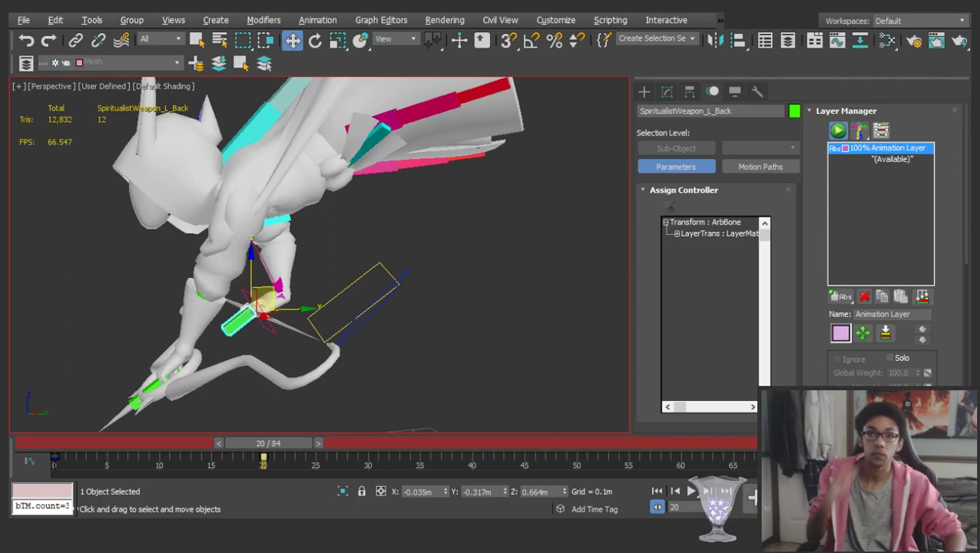
Adjust the first right cape bone and slightly rotate the first left cape bone at frame 20
alt+middle_drag(400, 357, 483, 425)
click(339, 298)
alt+middle_drag(339, 298, 454, 298)
drag(427, 304, 432, 287)
alt+middle_drag(432, 288, 234, 419)
click(455, 312)
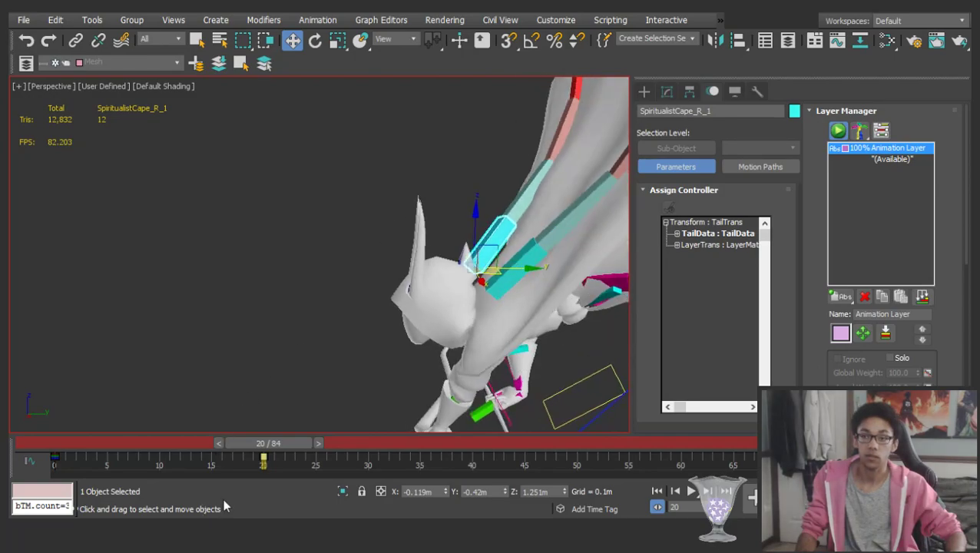
alt+middle_drag(548, 285, 434, 273)
click(483, 260)
key(e)
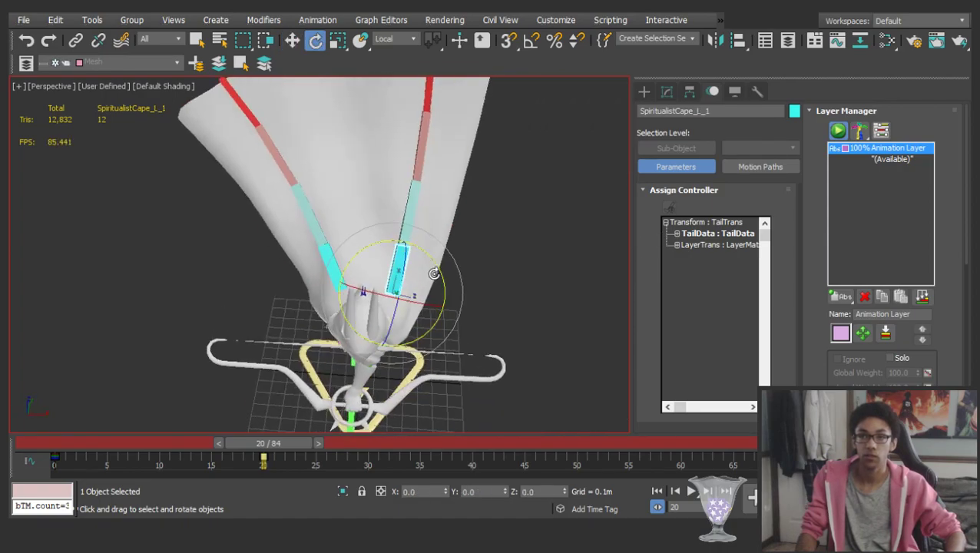
drag(441, 275, 445, 286)
alt+middle_drag(356, 296, 254, 222)
click(501, 263)
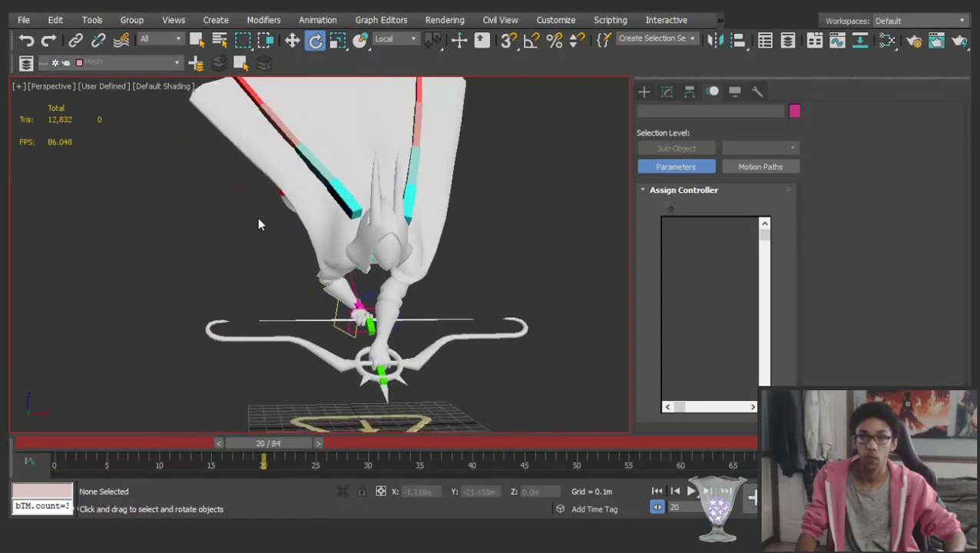
Go to frame 22 and select both arm chains from the clavicles down to inspect the pose
mouse_move(358, 242)
alt+middle_down()
mouse_move(231, 245)
mouse_move(376, 233)
alt+middle_up()
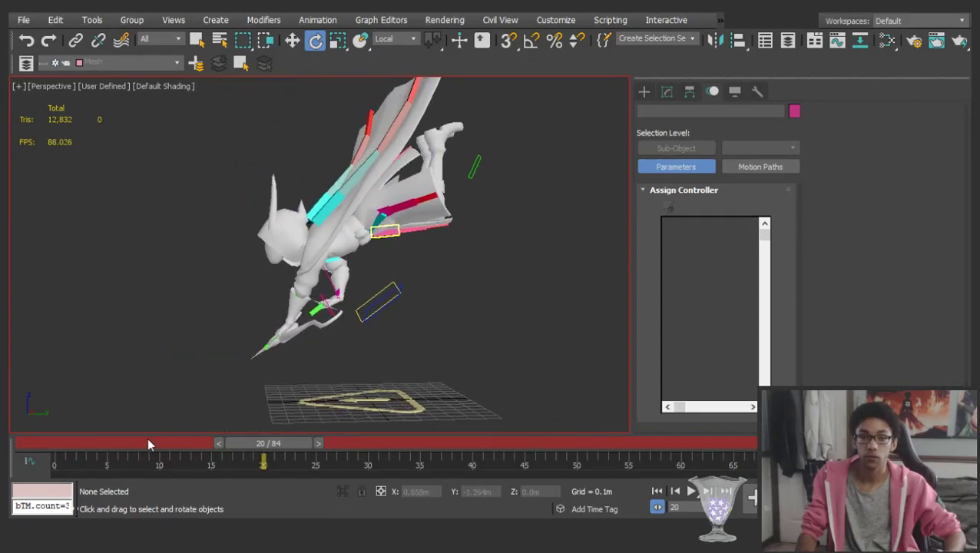
drag(153, 444, 284, 431)
key(e)
scroll(374, 251, up, 5)
click(366, 198)
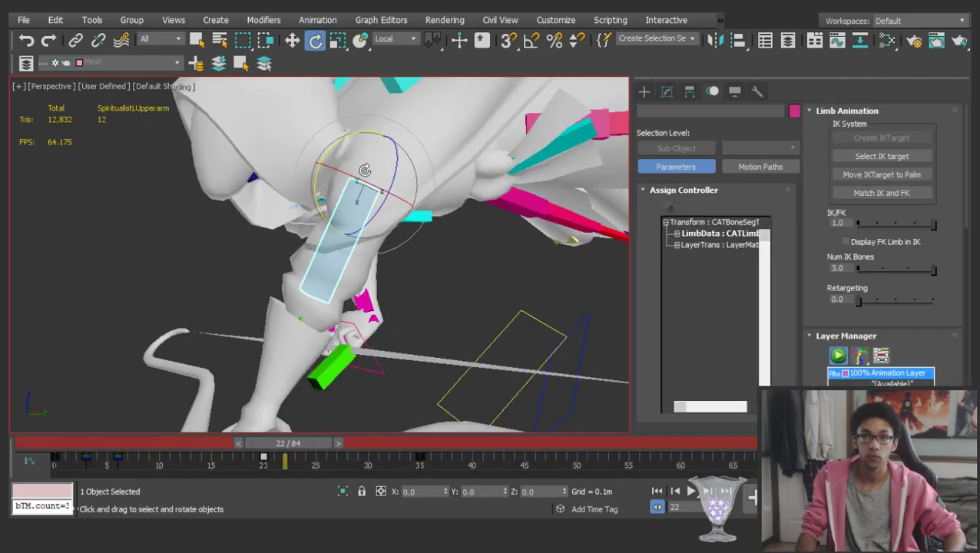
alt+middle_drag(365, 198, 438, 237)
alt+drag(446, 220, 506, 238)
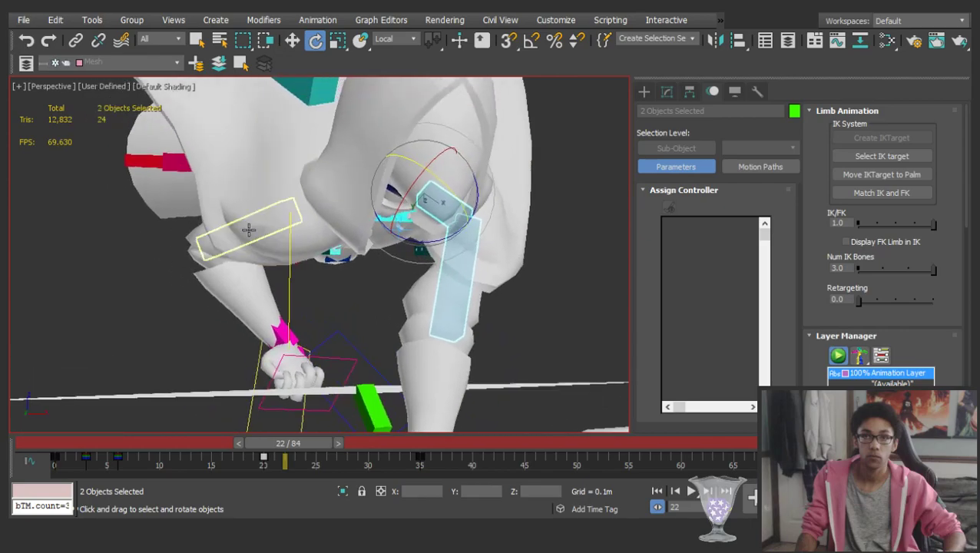
ctrl+click(323, 197)
double_click(428, 203)
scroll(395, 211, down, 5)
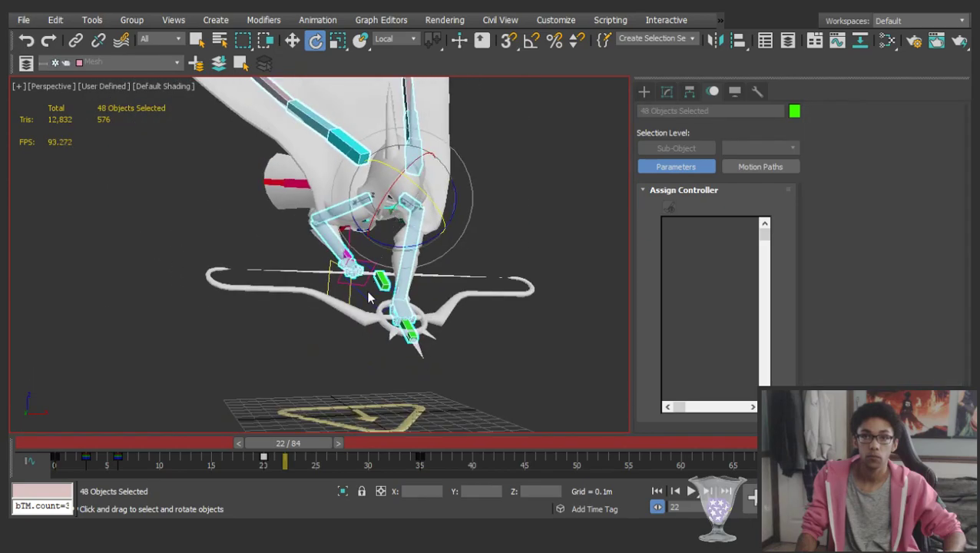
Check the arms and bow between frames 22 and 20, ending at frame 20 with nothing selected
ctrl+drag(469, 363, 278, 267)
alt+middle_drag(376, 263, 396, 288)
click(214, 452)
drag(294, 444, 268, 355)
key(e)
click(254, 307)
alt+middle_drag(398, 225, 341, 228)
scroll(341, 228, up, 3)
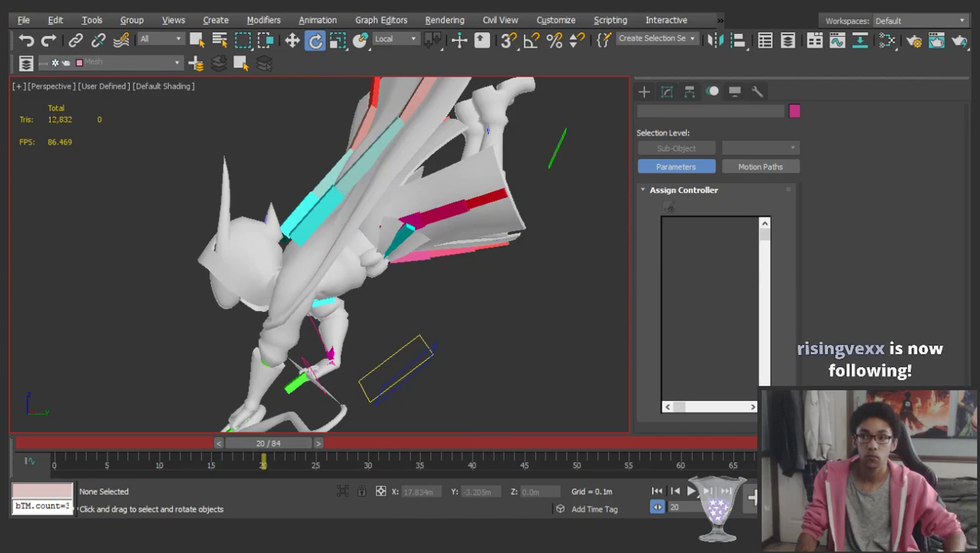
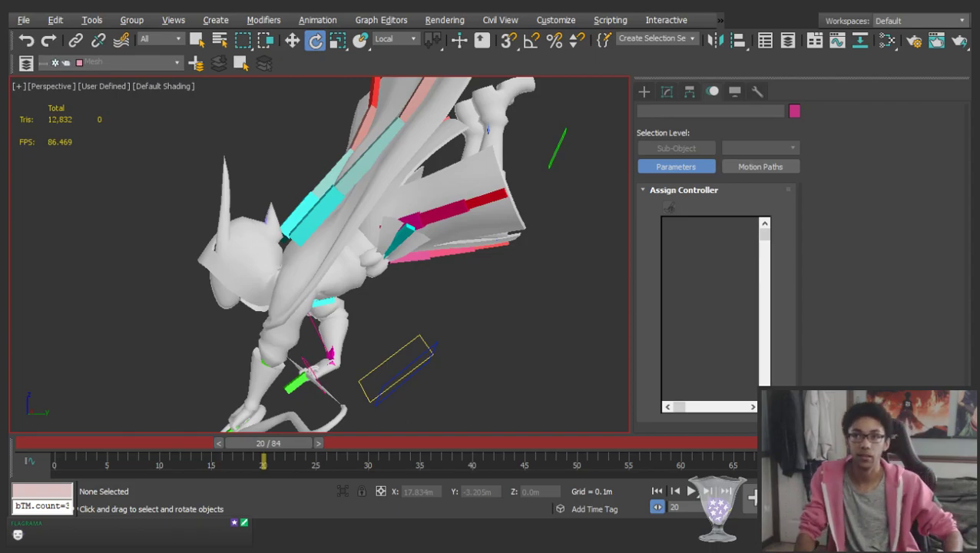
scroll(358, 269, down, 4)
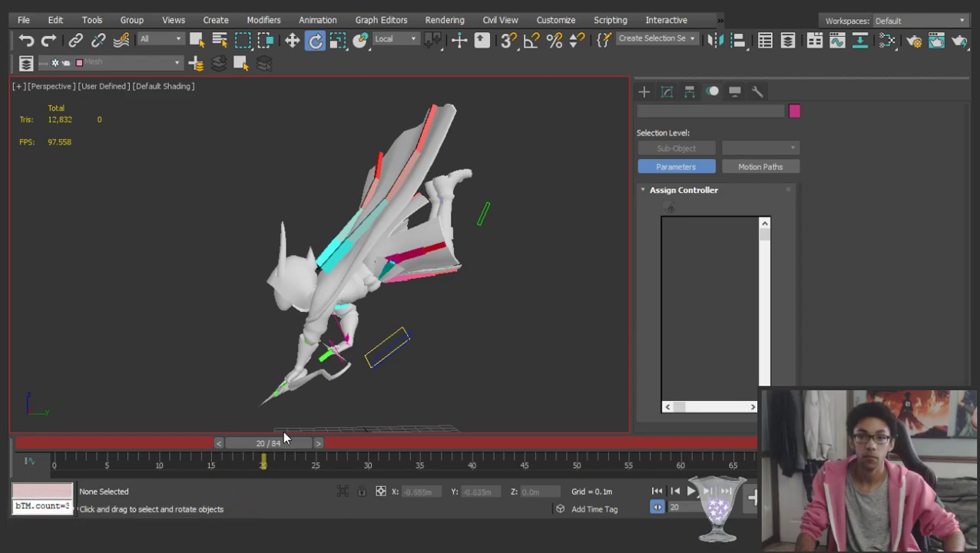
Adjust the left foot's position and rotation at frame 20, using wireframe display temporarily to place it
key(ctrl+a)
key(e)
click(485, 308)
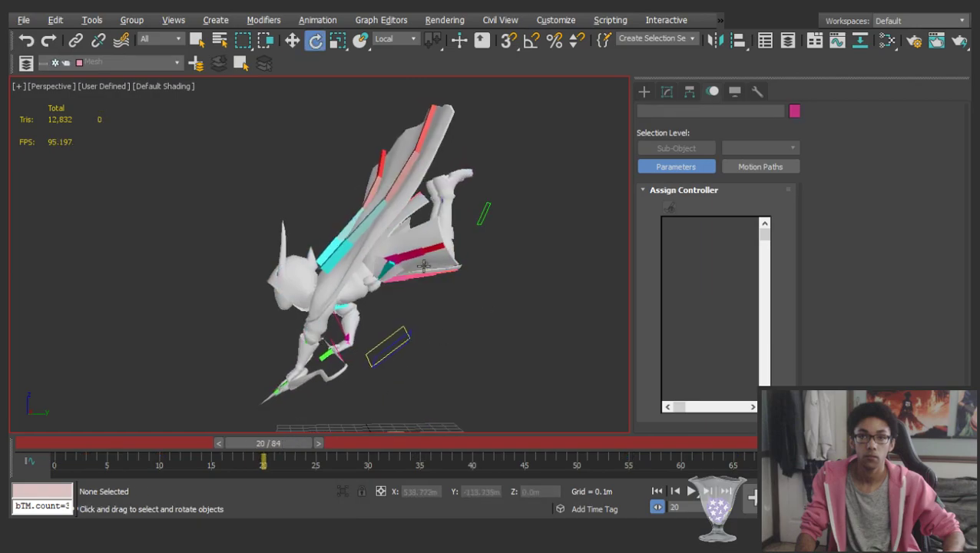
click(454, 181)
key(w)
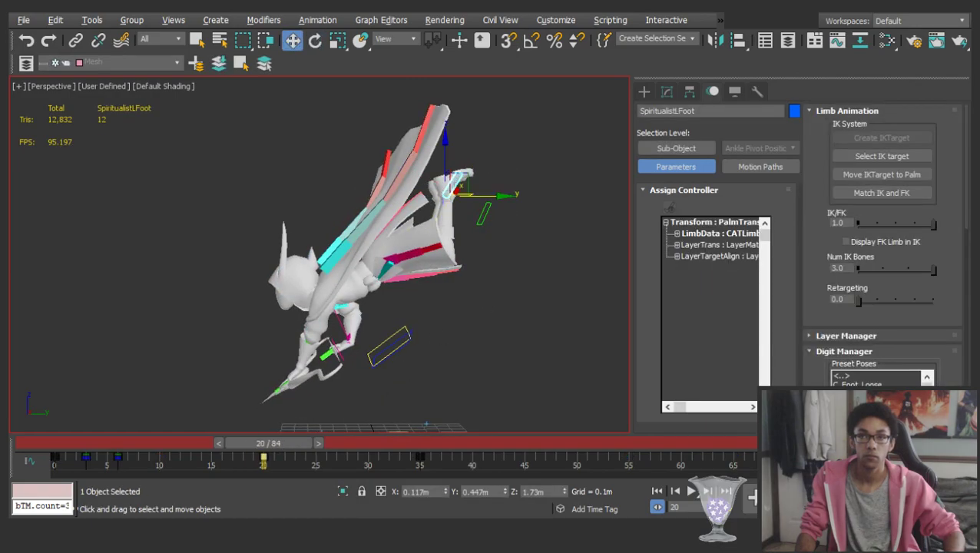
alt+middle_drag(405, 247, 661, 273)
alt+middle_drag(559, 272, 537, 262)
scroll(519, 255, up, 5)
key(F3)
drag(543, 256, 521, 271)
key(F3)
middle_drag(521, 271, 498, 255)
scroll(495, 252, down, 5)
key(e)
drag(547, 244, 585, 237)
Select the first bone of the back tabard at frame 20 with the Rotate tool active
click(406, 220)
scroll(406, 220, up, 3)
middle_drag(377, 185, 345, 217)
click(451, 270)
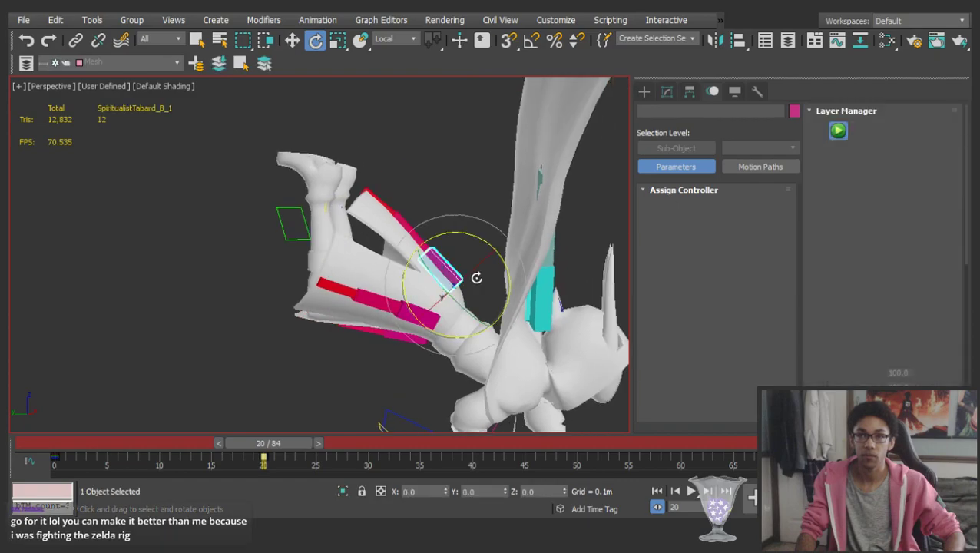
Rotate the first bone of the back tabard flap so the flap stands upright at frame 20
drag(508, 276, 554, 340)
click(354, 161)
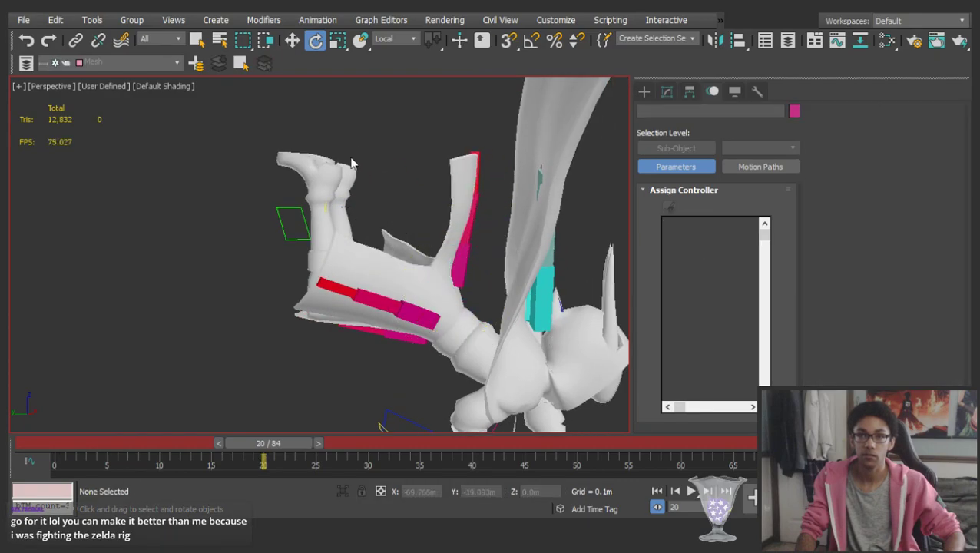
Raise the left foot so the leg stretches up behind the body at frame 20, and adjust the foot's rotation
click(332, 186)
alt+middle_drag(331, 187, 93, 185)
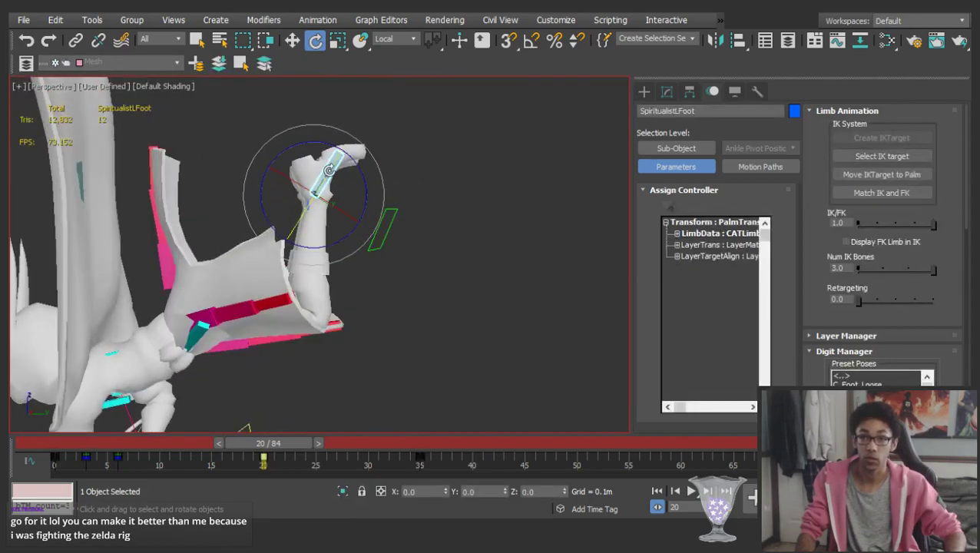
scroll(326, 177, down, 3)
middle_drag(315, 171, 352, 203)
key(w)
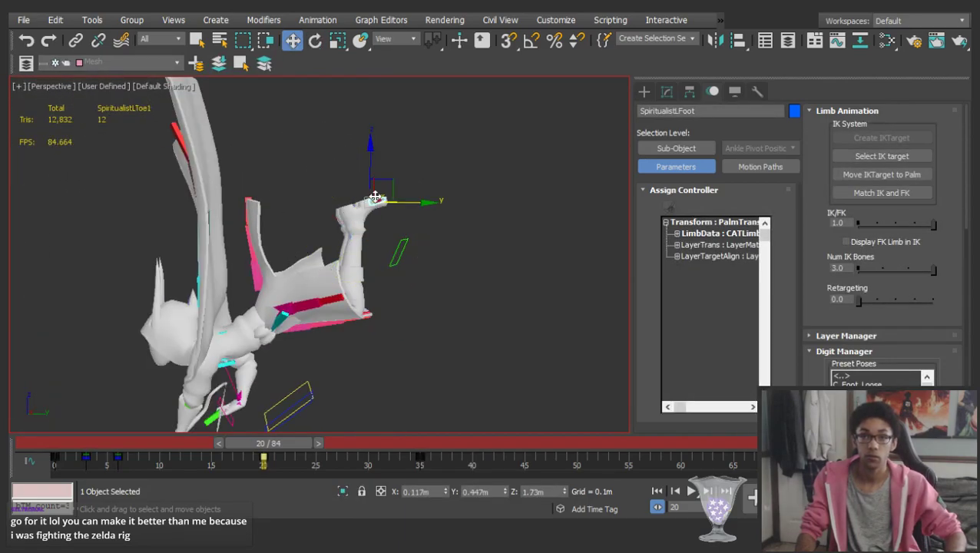
click(372, 203)
click(370, 220)
drag(369, 221, 389, 210)
key(e)
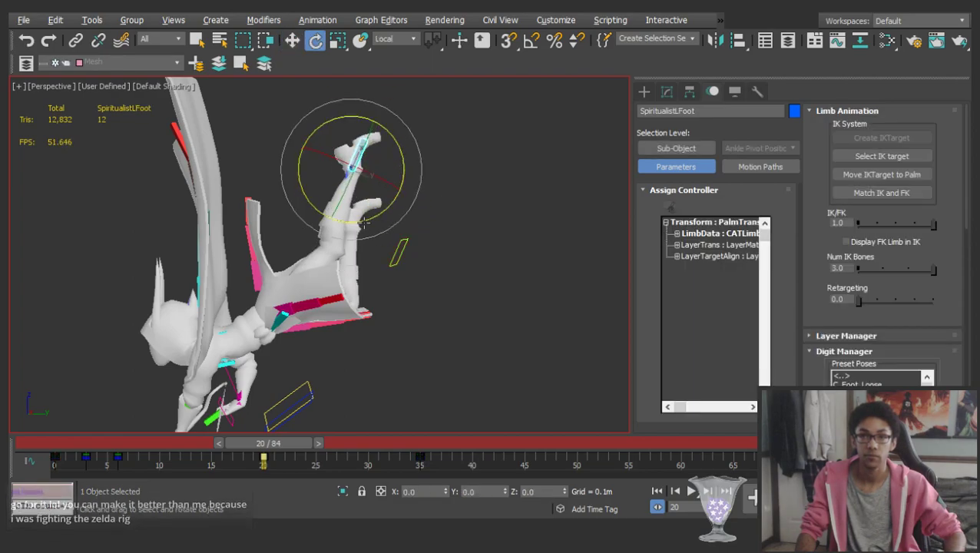
click(394, 254)
Move the right foot down and back so the right leg separates from the left at frame 20
key(w)
click(357, 215)
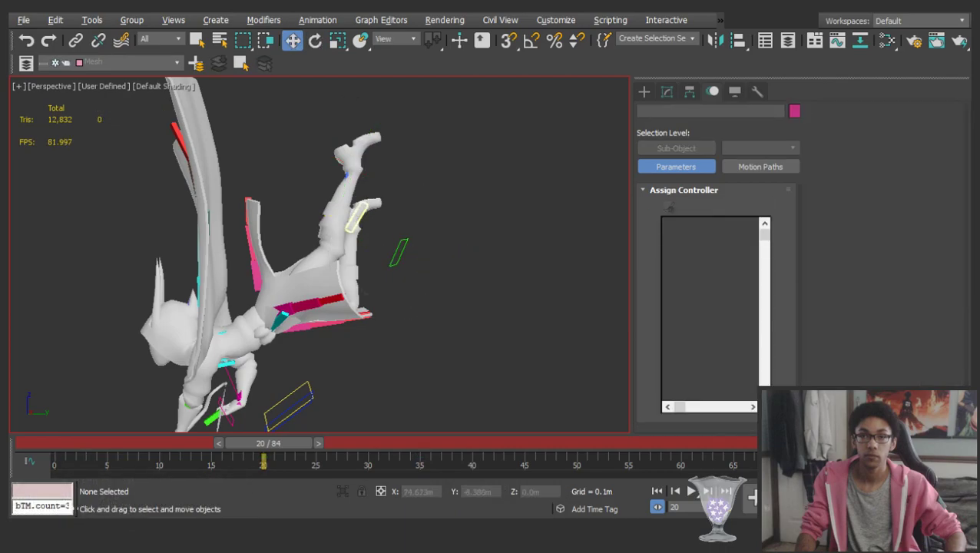
click(356, 216)
drag(359, 217, 403, 256)
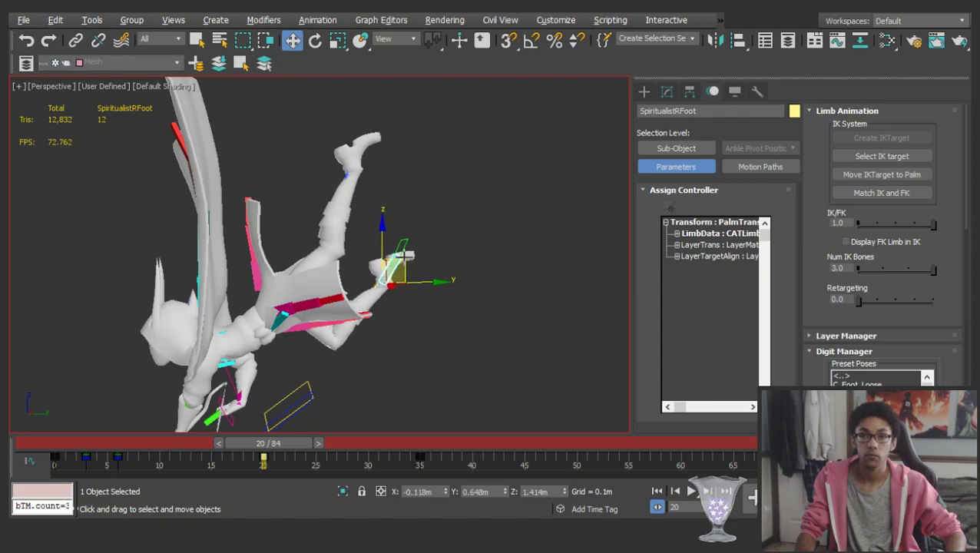
middle_drag(401, 330, 422, 301)
click(420, 300)
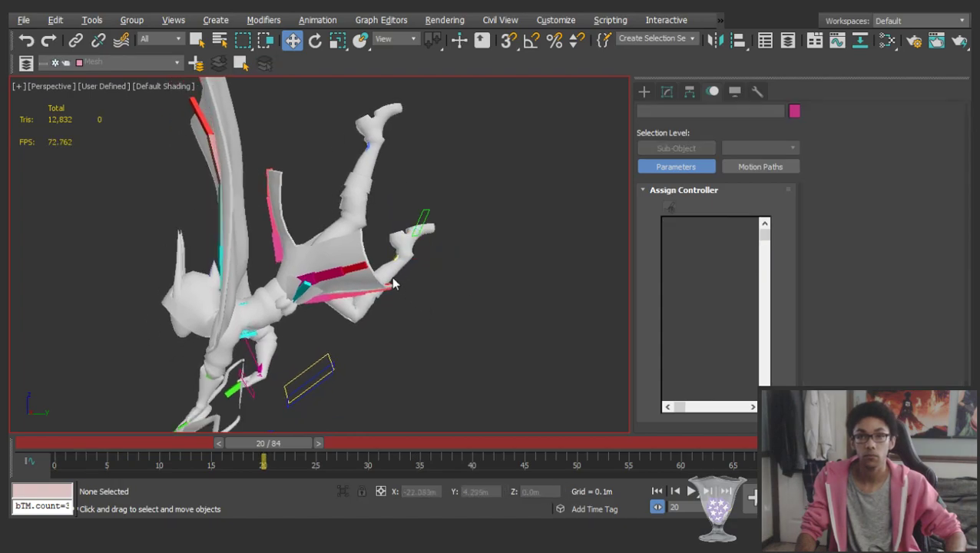
Swing the right calf backward and rotate the right foot so its toes point down
click(387, 273)
key(e)
drag(405, 286, 468, 341)
click(468, 341)
click(433, 288)
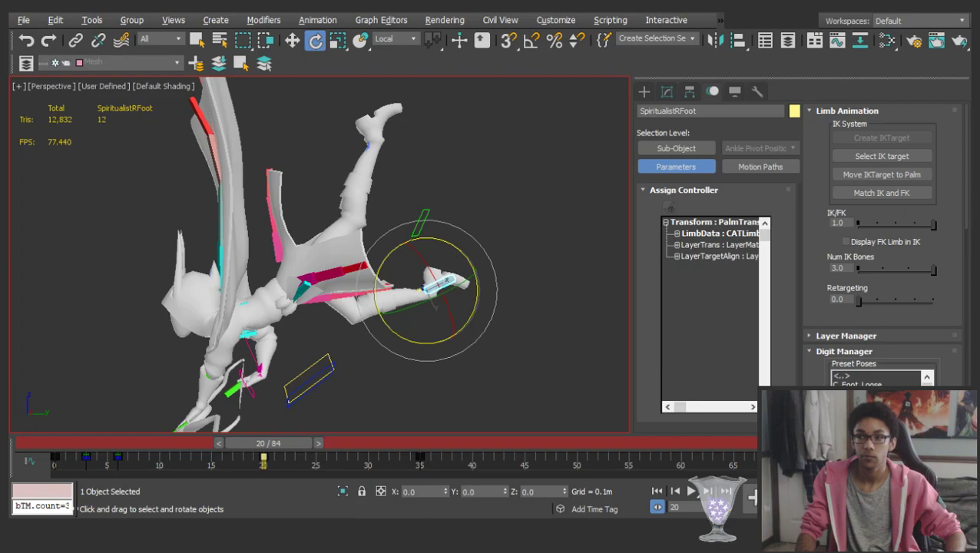
alt+middle_drag(453, 297, 444, 298)
drag(473, 307, 480, 364)
scroll(401, 302, down, 4)
alt+middle_drag(346, 263, 204, 371)
click(509, 316)
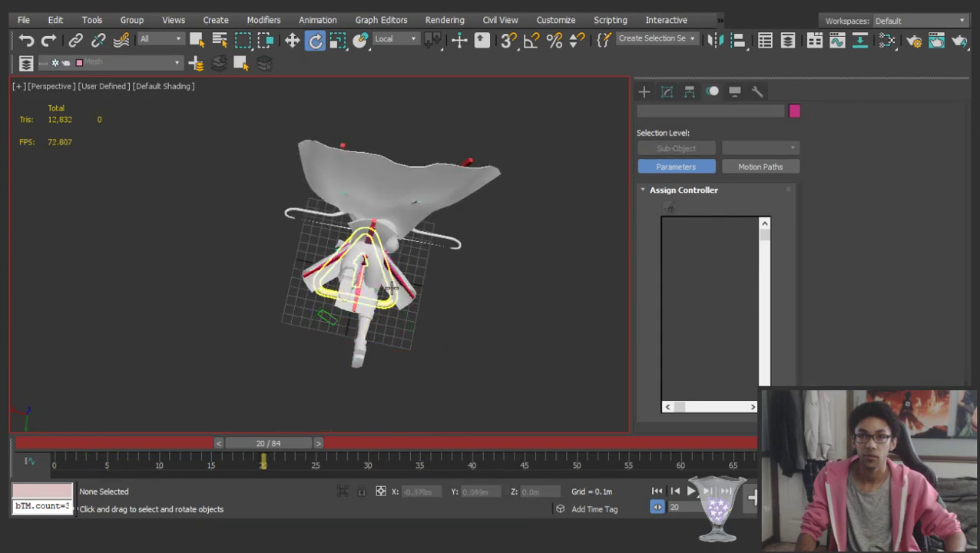
Rotate the right thigh slightly inward toward the body's centre line, judged from behind the character
scroll(361, 266, up, 4)
click(358, 262)
alt+middle_drag(357, 262, 378, 205)
scroll(377, 206, down, 2)
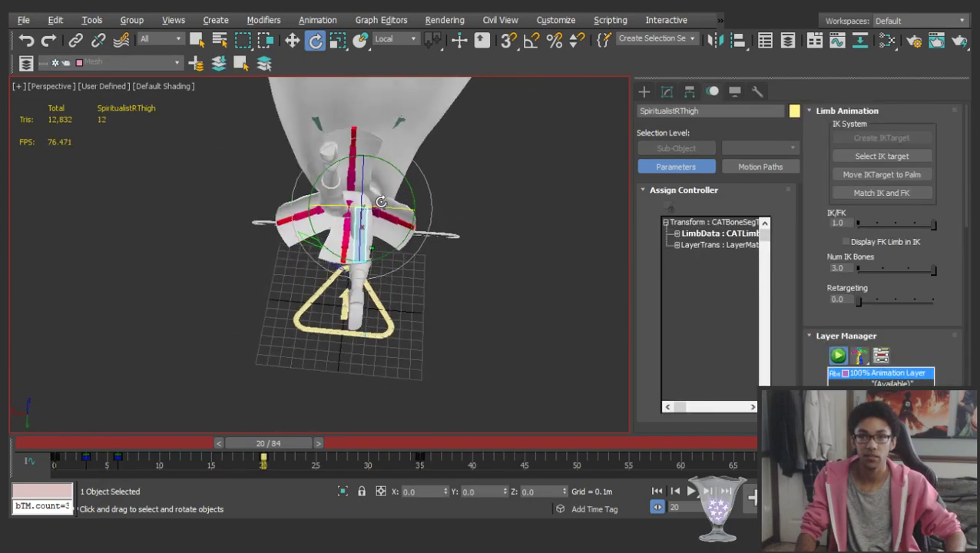
drag(394, 247, 386, 251)
click(490, 306)
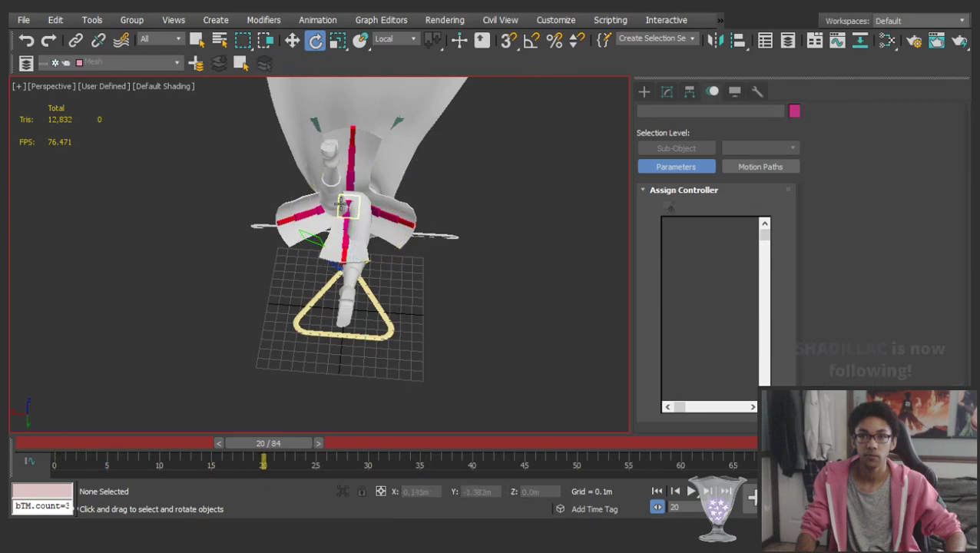
Rotate the left thigh slightly to adjust the raised left leg's angle
click(349, 207)
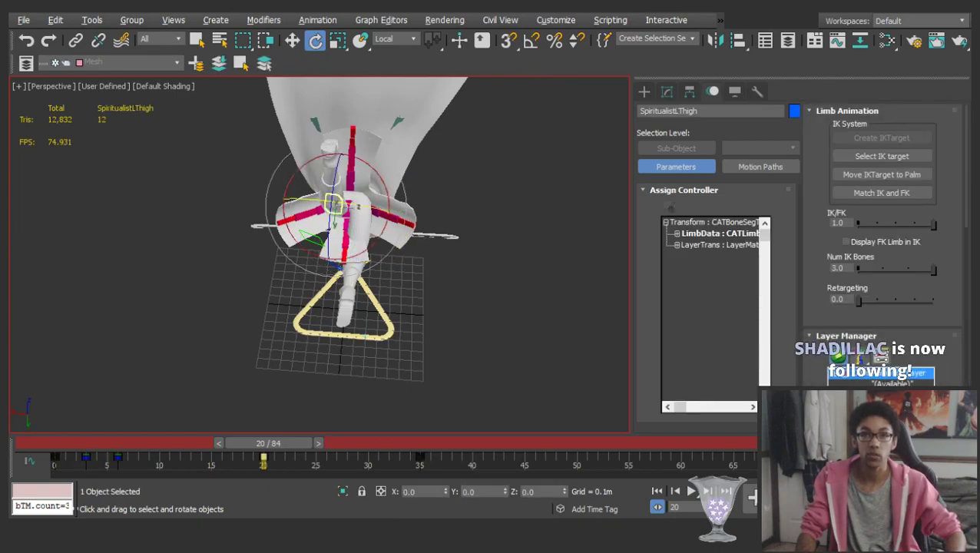
alt+middle_drag(366, 211, 319, 194)
drag(314, 171, 326, 174)
alt+middle_drag(329, 186, 472, 183)
click(492, 248)
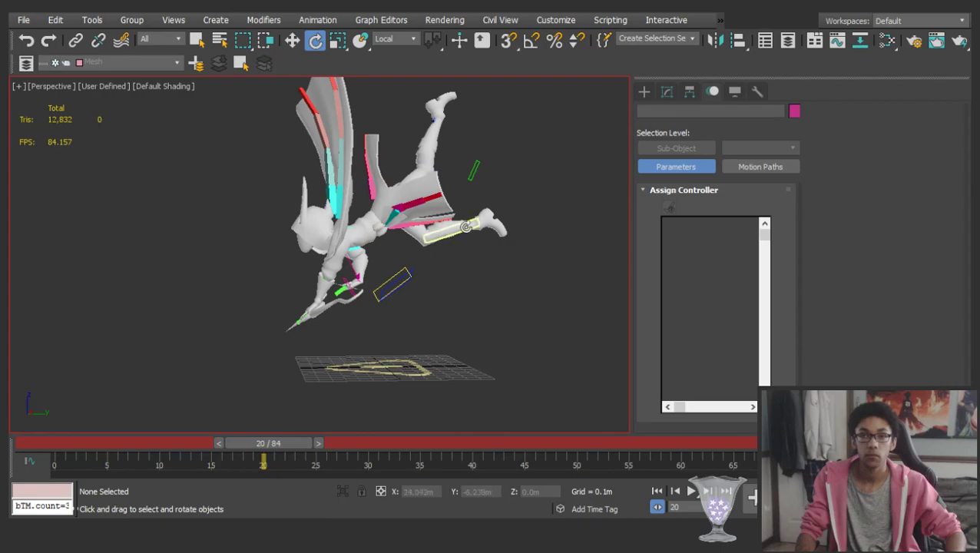
Rotate the right calf upward to bend the right knee more at frame 20
click(453, 230)
scroll(449, 234, up, 3)
drag(455, 234, 440, 201)
scroll(440, 202, down, 3)
alt+middle_drag(440, 201, 682, 205)
middle_drag(542, 210, 427, 228)
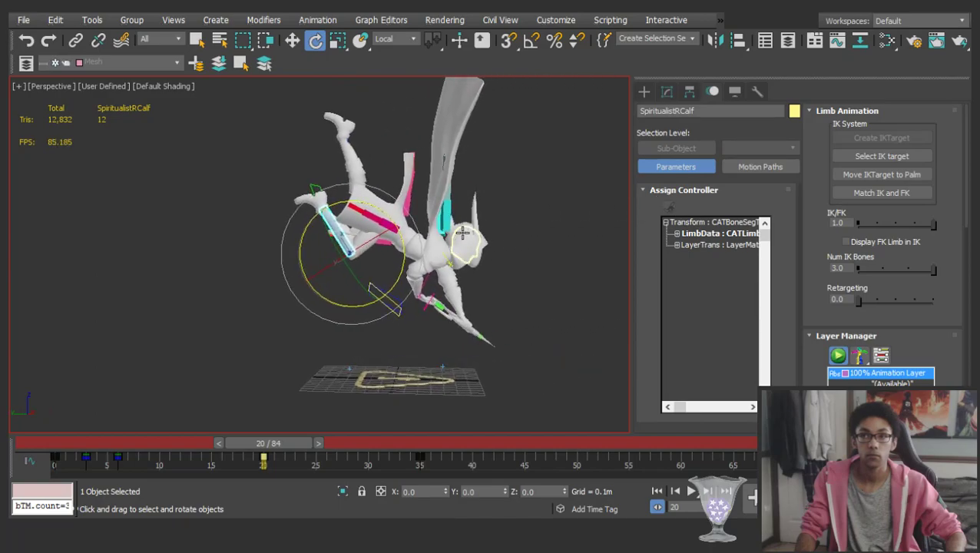
Select the whole rig and delete its keys past frame 30
click(481, 246)
click(370, 313)
key(ctrl+a)
alt+middle_drag(410, 239, 307, 244)
drag(261, 445, 465, 431)
drag(377, 459, 921, 464)
key(Delete)
Return to frame 20, deselect the rig and save the scene
drag(438, 443, 232, 355)
key(e)
click(465, 301)
alt+middle_drag(384, 258, 439, 253)
key(ctrl+s)
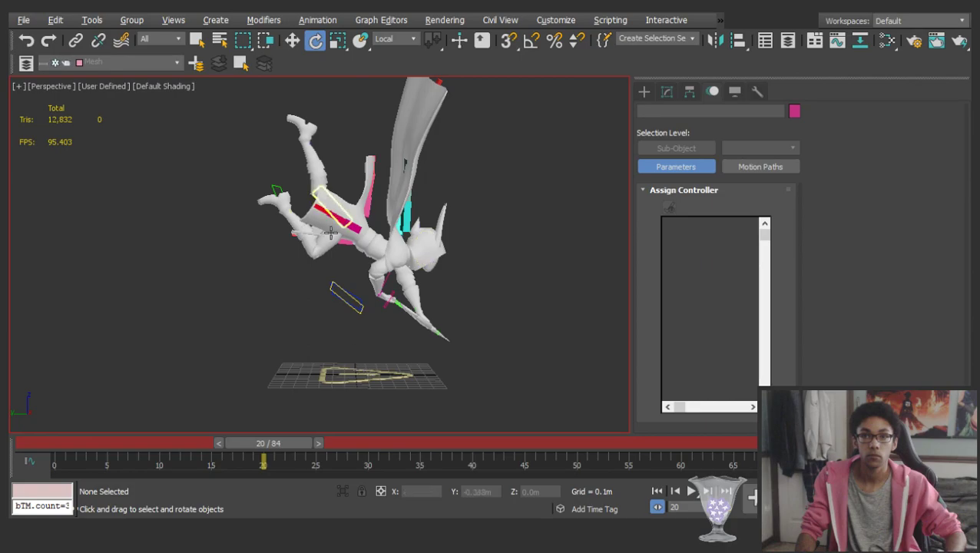
key(ctrl+a)
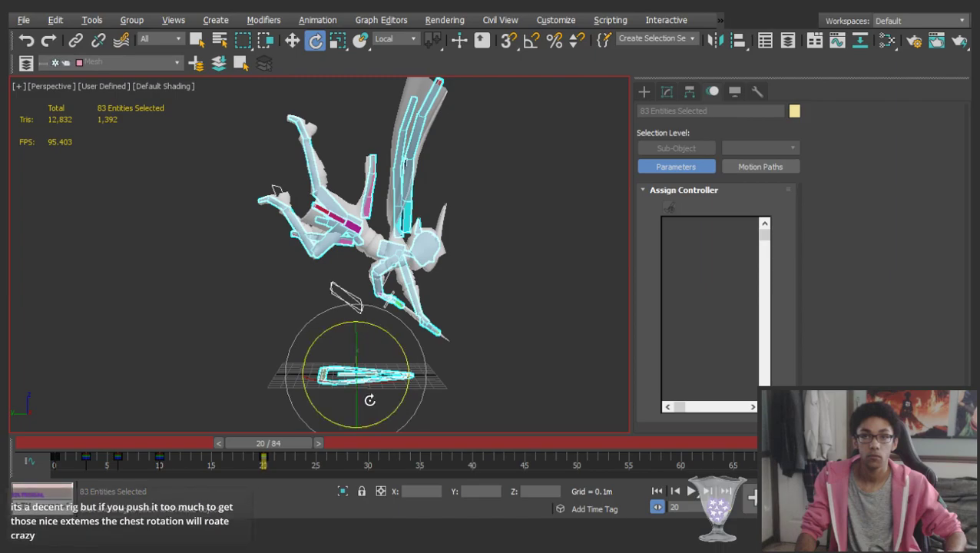
click(505, 293)
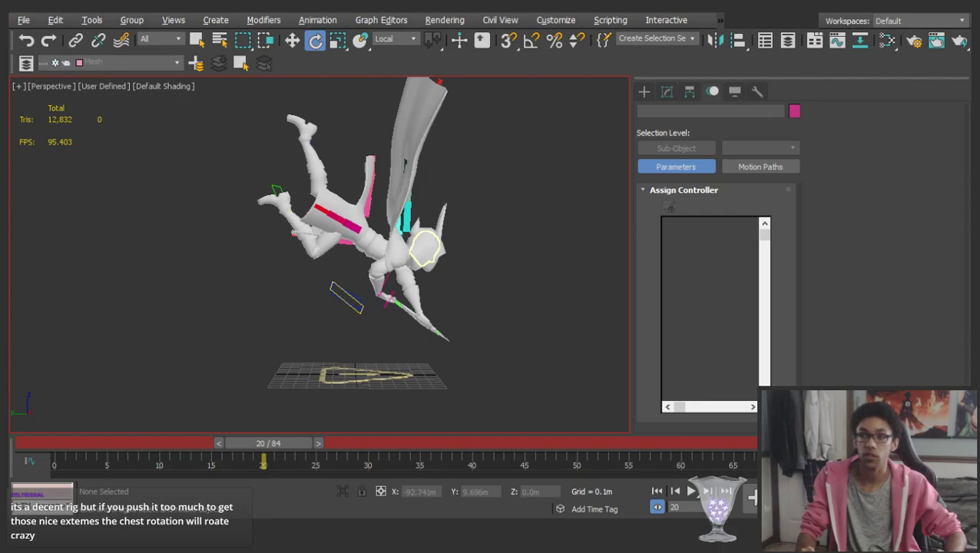
key(w)
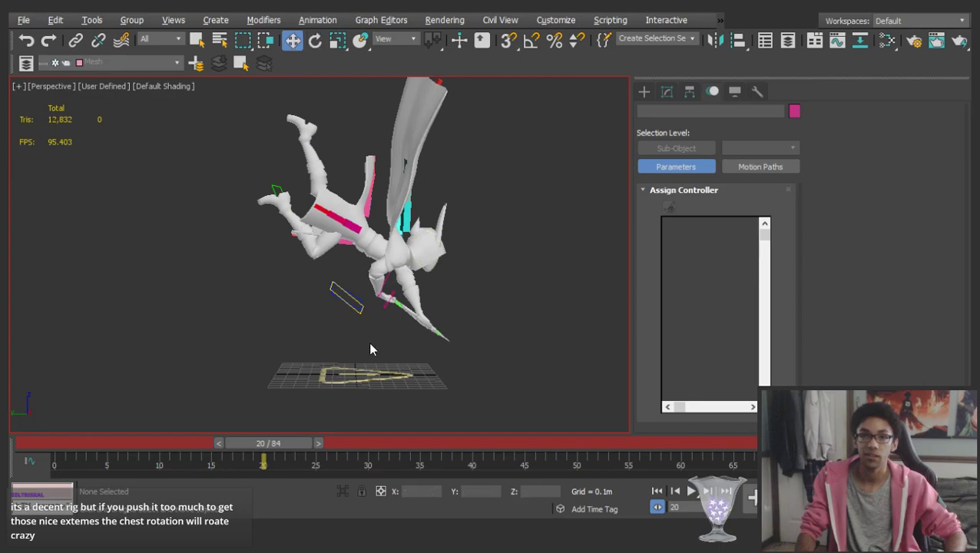
scroll(339, 274, up, 6)
scroll(289, 273, down, 8)
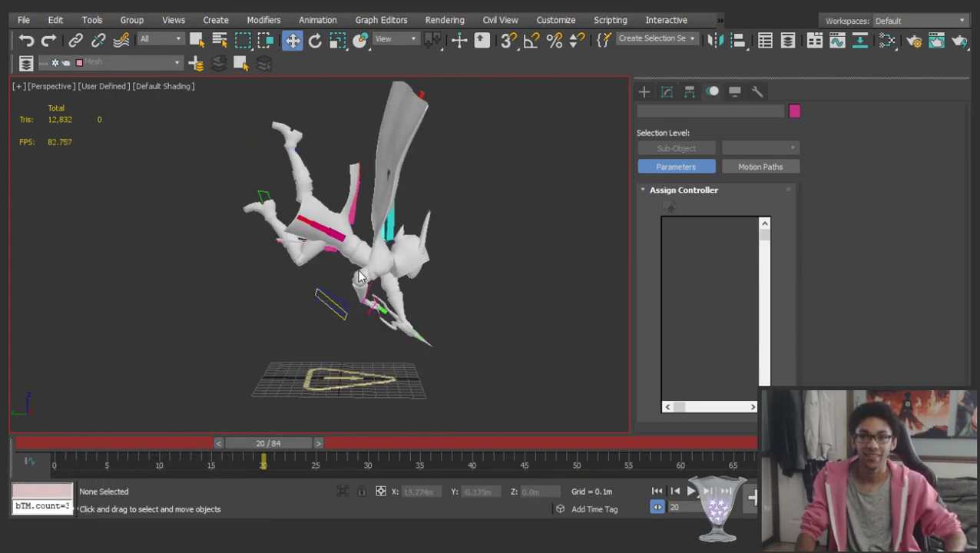
Set the current frame to 40 for the next pose and leave nothing selected
key(ctrl+a)
drag(115, 446, 481, 422)
key(w)
click(469, 353)
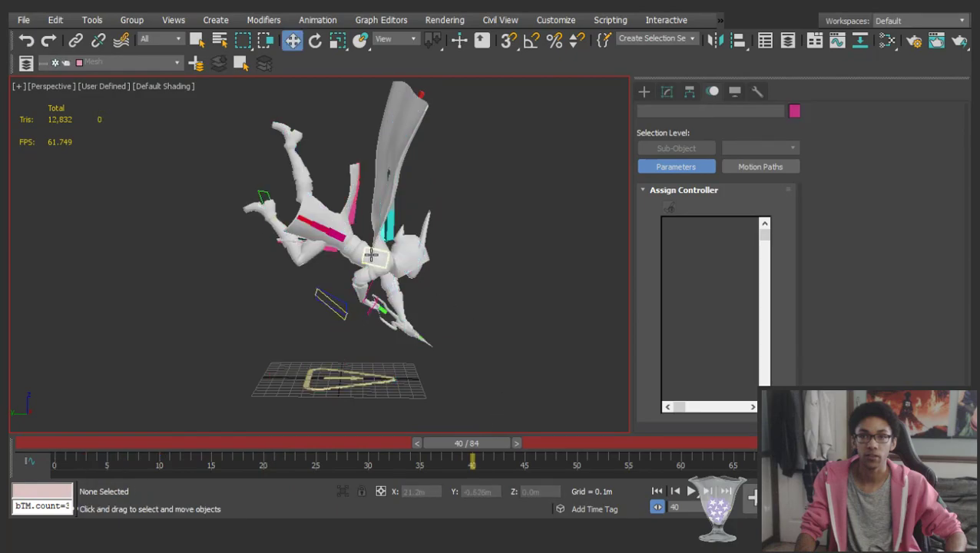
Try rotating the pelvis at frame 40, and undo the rotation
scroll(370, 251, up, 3)
click(322, 221)
key(e)
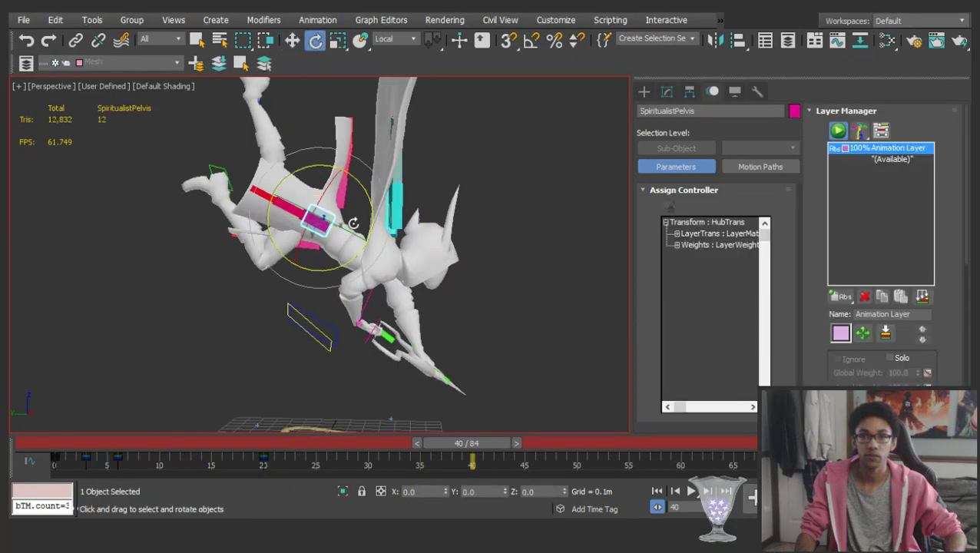
drag(365, 206, 316, 170)
key(ctrl+z)
Move the left foot slightly up and in toward the body at frame 40, and rotate it
scroll(362, 208, down, 3)
key(w)
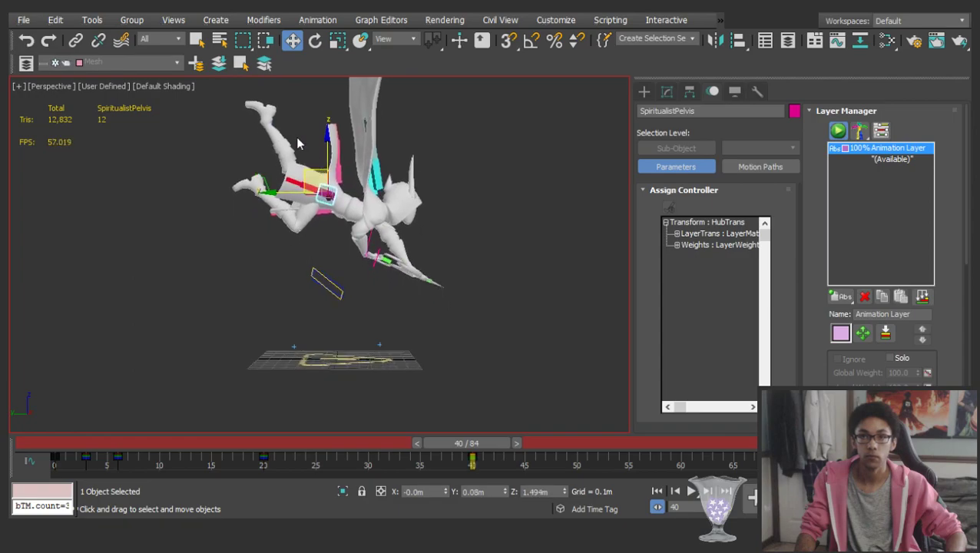
click(295, 135)
click(263, 115)
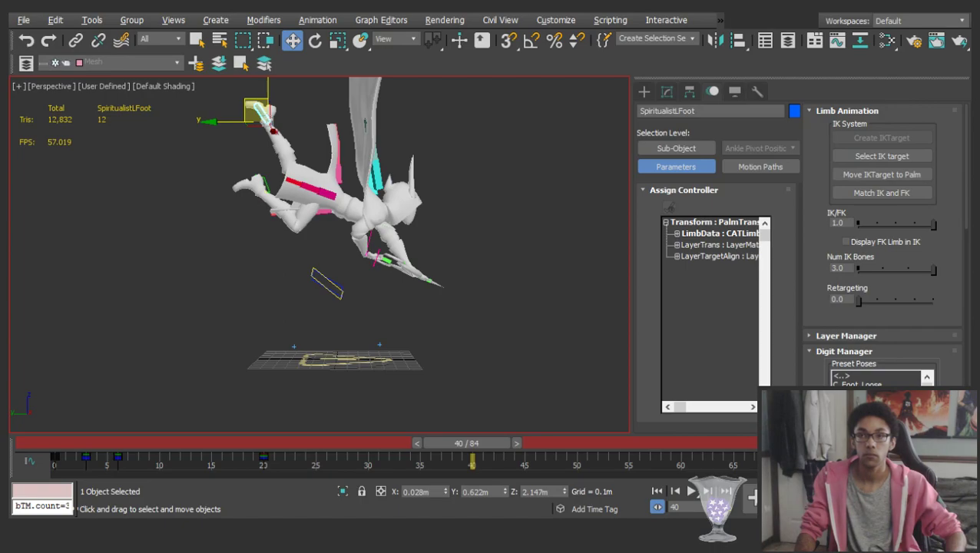
middle_drag(262, 171, 258, 223)
drag(251, 153, 263, 147)
key(e)
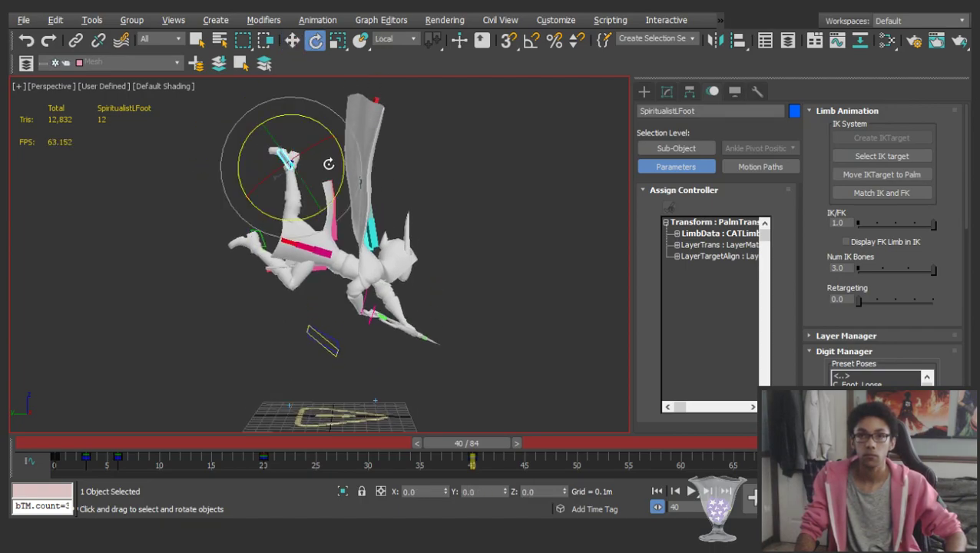
key(w)
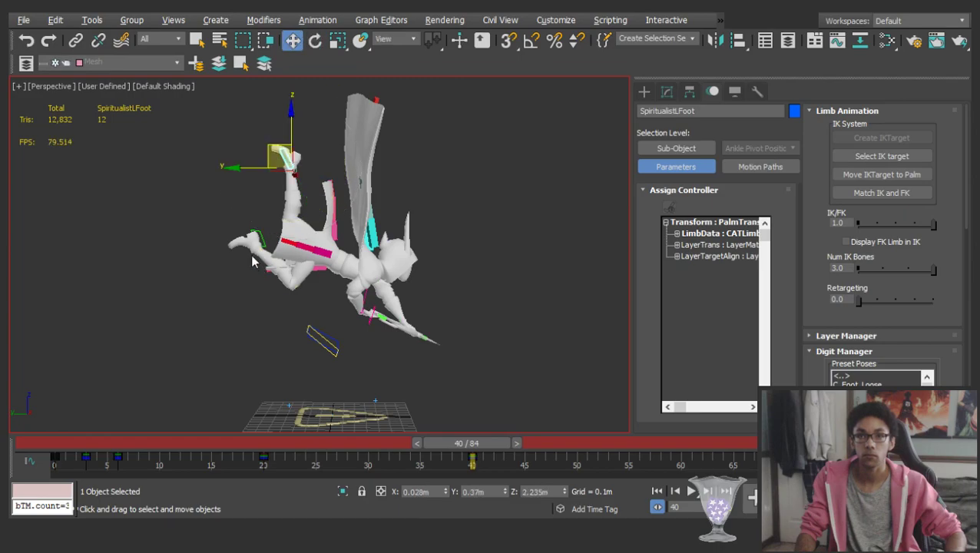
Lower the right foot and bring it closer to the body at frame 40, and rotate it to fit the bent leg
click(250, 241)
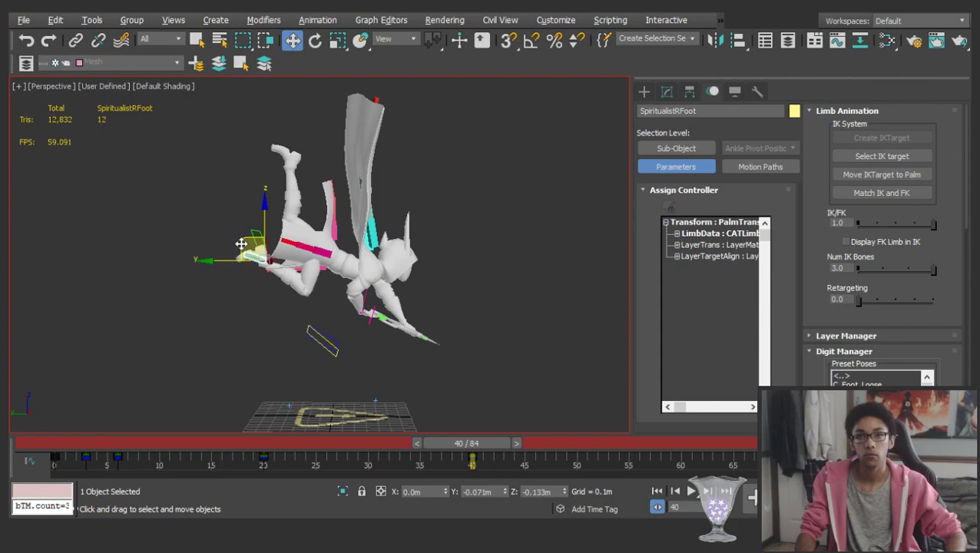
key(e)
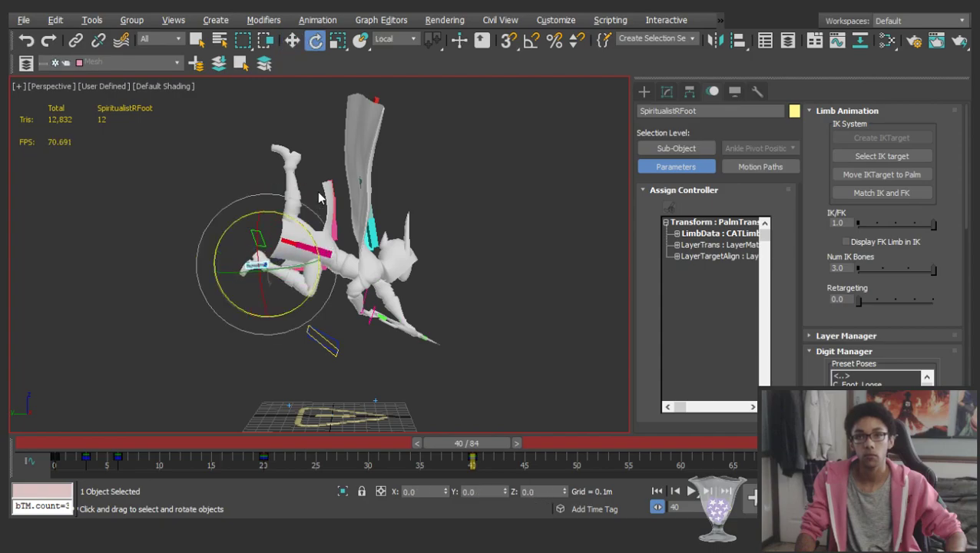
alt+middle_drag(313, 232, 200, 188)
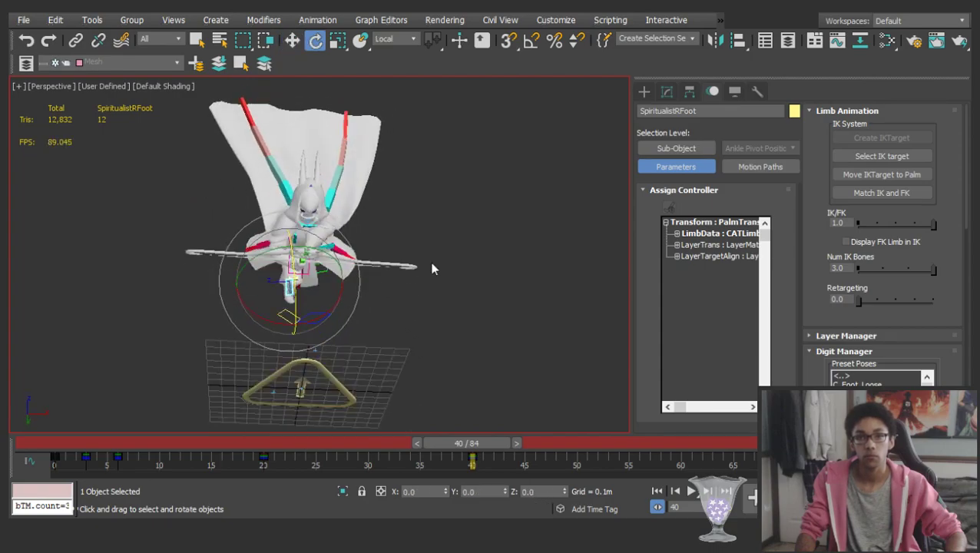
click(434, 268)
Rotate the ribcage slightly to lift the upper body at frame 40
scroll(312, 251, up, 4)
alt+middle_drag(311, 250, 284, 237)
alt+middle_drag(273, 329, 336, 252)
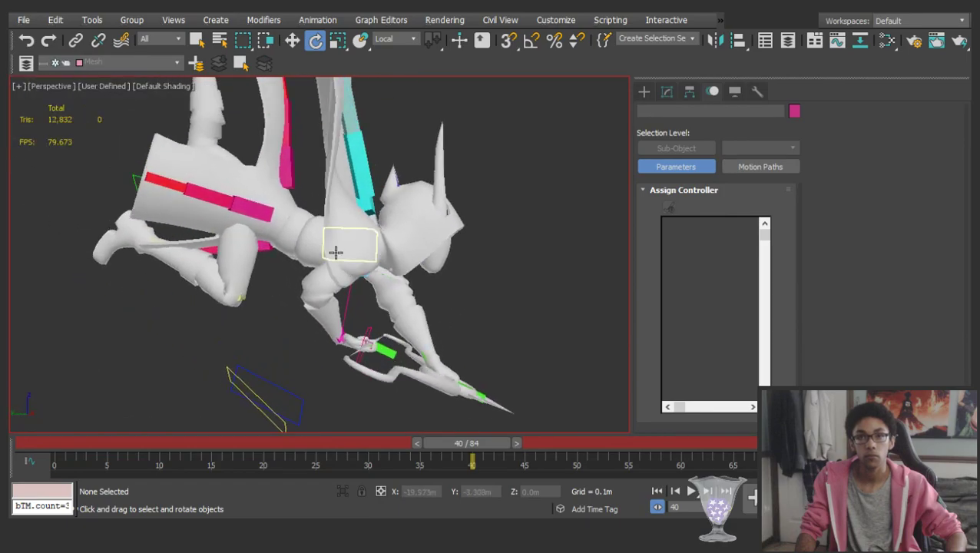
click(375, 233)
drag(407, 220, 420, 199)
click(516, 211)
click(434, 205)
alt+middle_drag(522, 208, 441, 225)
Switch the rotation reference system to View and rotate the left upper arm forward and up
click(460, 265)
click(459, 258)
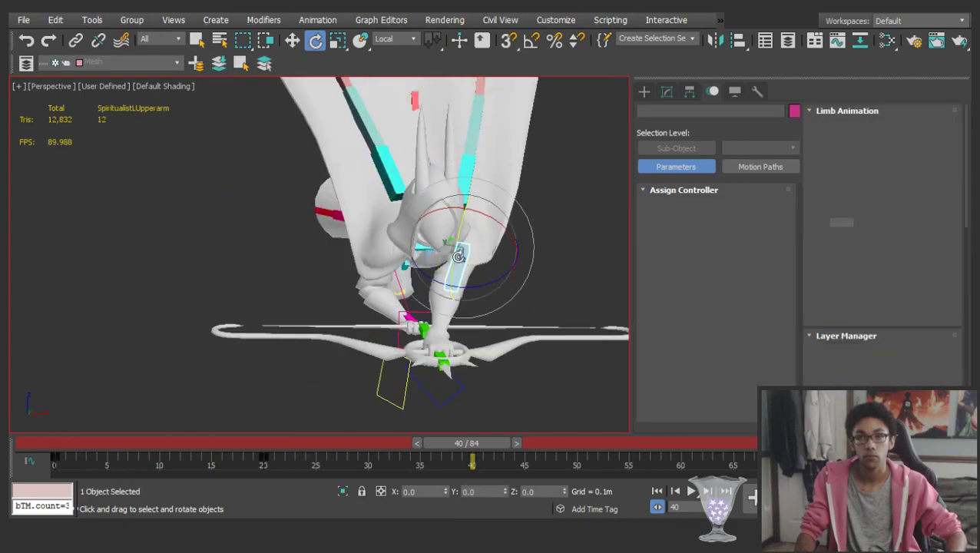
click(395, 39)
click(399, 42)
alt+middle_drag(459, 233, 542, 227)
drag(522, 235, 574, 193)
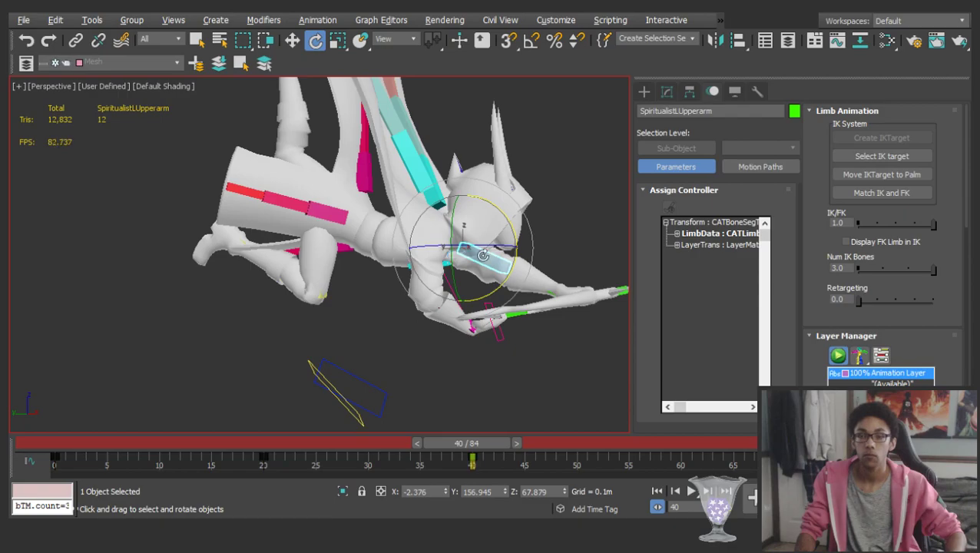
middle_drag(486, 254, 406, 244)
click(527, 290)
Rotate the left hand and reposition it to adjust the bow's aim at frame 40
alt+middle_drag(527, 290, 514, 259)
click(502, 287)
drag(526, 254, 539, 267)
alt+middle_drag(556, 293, 240, 272)
scroll(477, 286, up, 1)
middle_drag(478, 286, 386, 240)
scroll(385, 241, up, 1)
key(w)
drag(379, 214, 392, 241)
alt+middle_drag(393, 241, 548, 295)
Scrub the animation back to frame 0 and forward to frame 40 to review the motion between poses
drag(466, 443, 199, 443)
drag(171, 366, 42, 368)
alt+middle_drag(369, 346, 390, 203)
scroll(390, 203, down, 5)
alt+middle_drag(315, 230, 326, 314)
scroll(344, 297, up, 3)
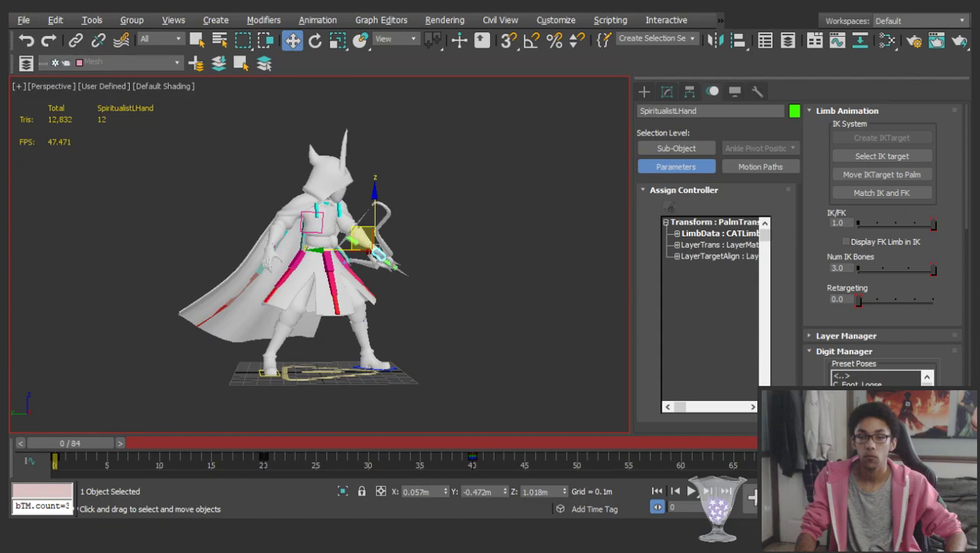
drag(63, 449, 454, 415)
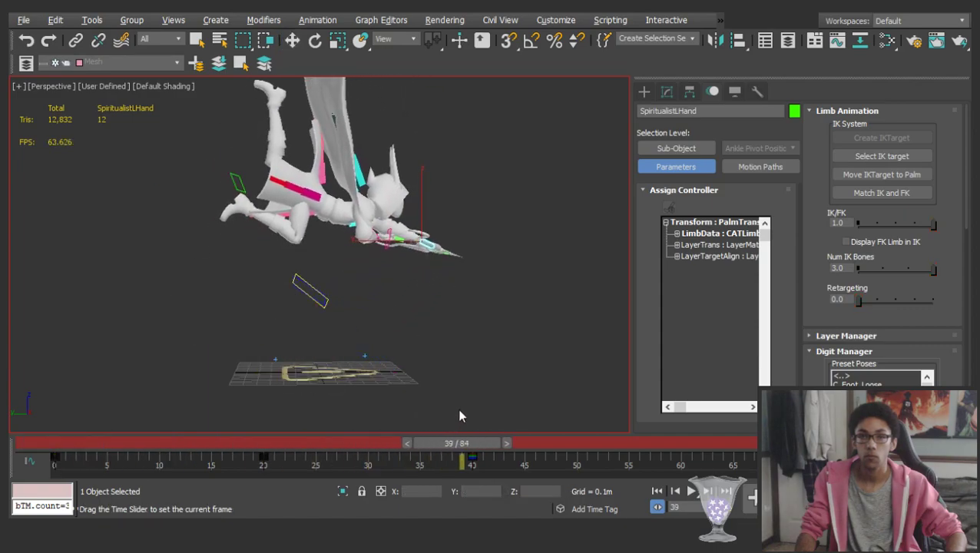
Lower the left hand by about 0.042 m at frame 40 and scrub from the start to check the motion
key(w)
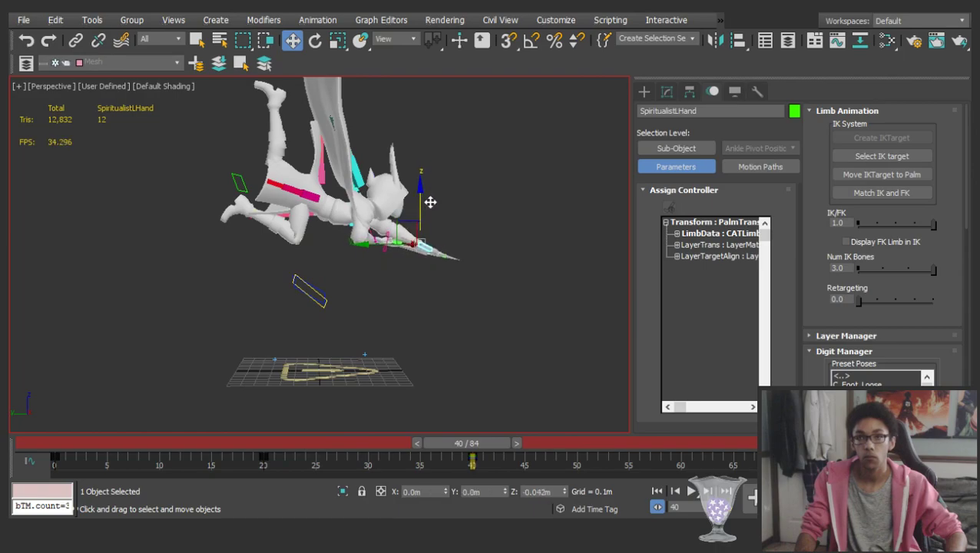
key(e)
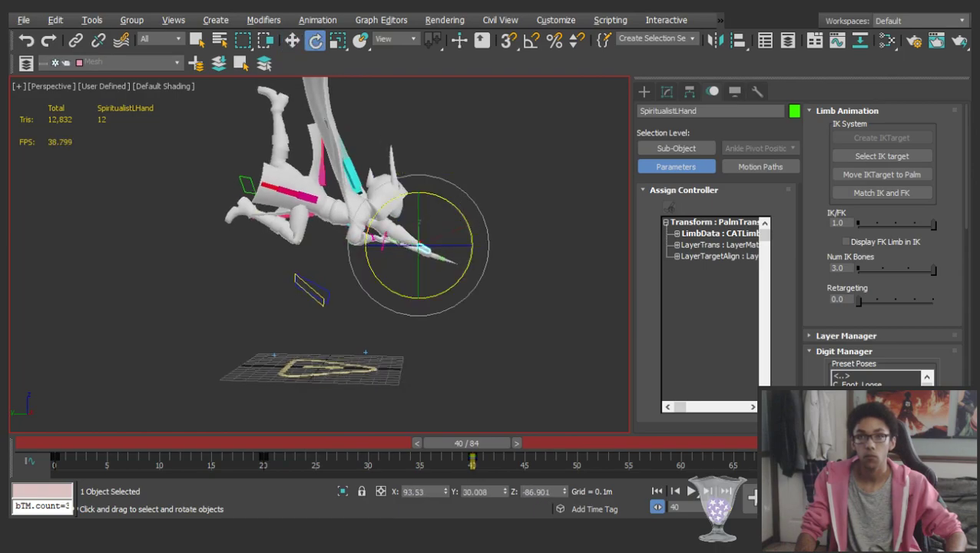
key(w)
drag(66, 447, 471, 421)
Rotate the head at frame 40 to adjust the direction the character faces
click(478, 227)
scroll(392, 199, up, 3)
click(392, 200)
key(e)
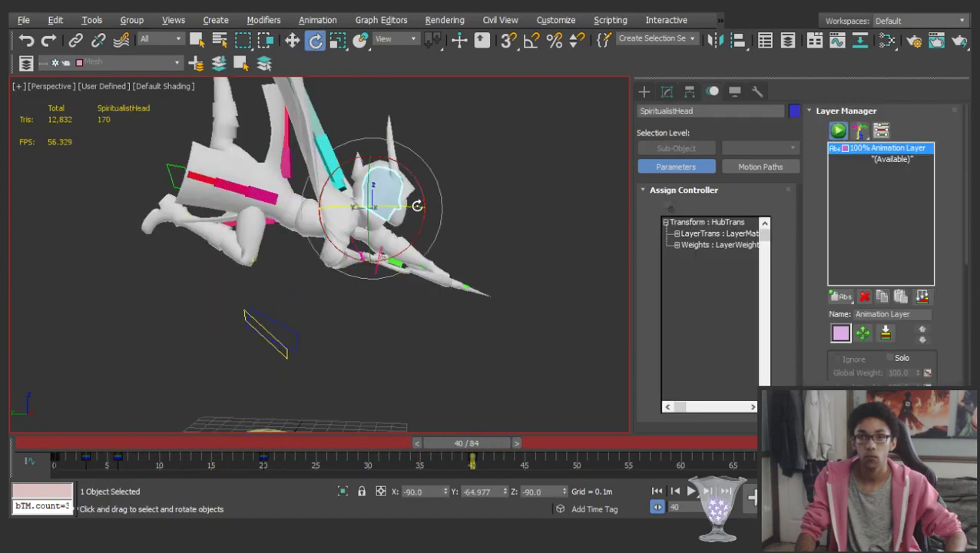
drag(420, 195, 431, 214)
alt+middle_drag(431, 214, 414, 162)
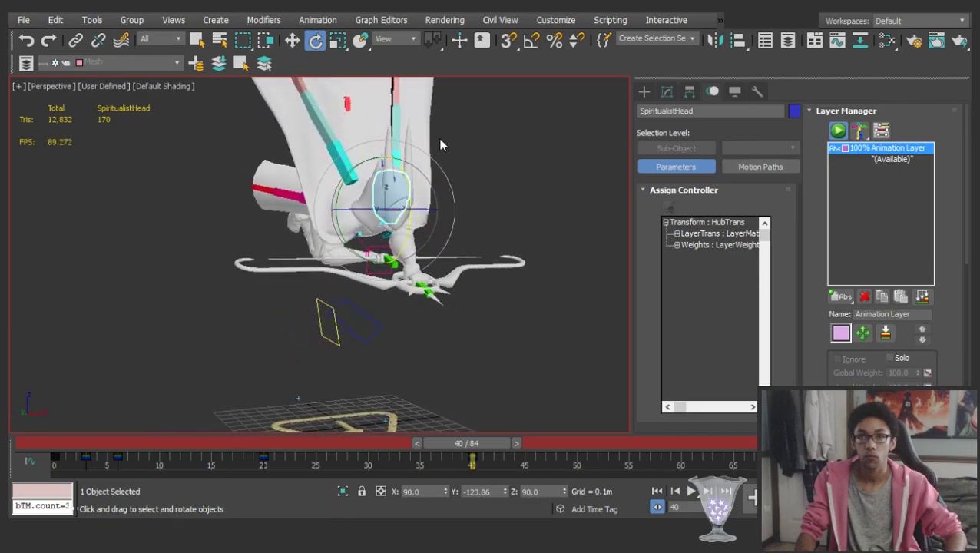
Examine the head pose from the front and side, and scrub from frame 0 to frame 40
key(w)
scroll(393, 192, down, 5)
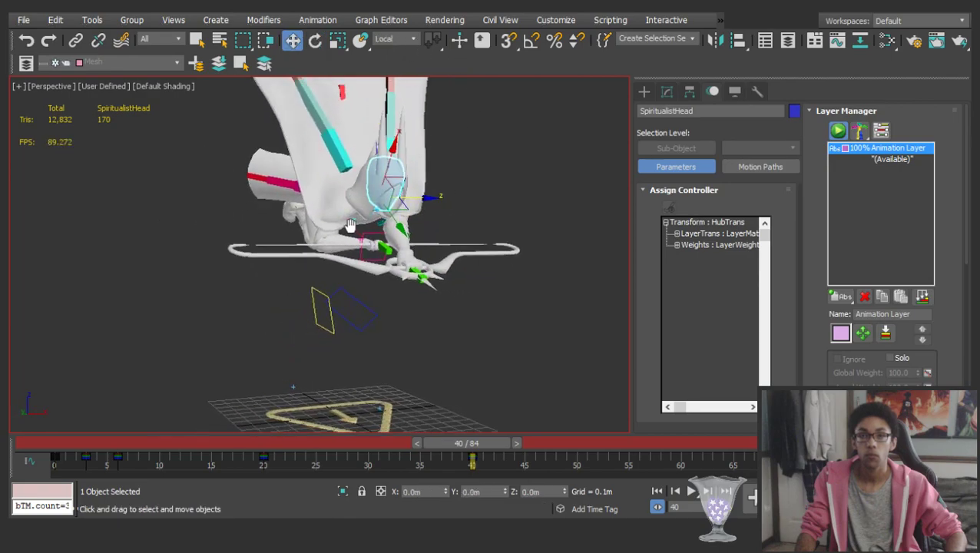
alt+middle_drag(393, 185, 391, 215)
scroll(390, 215, up, 2)
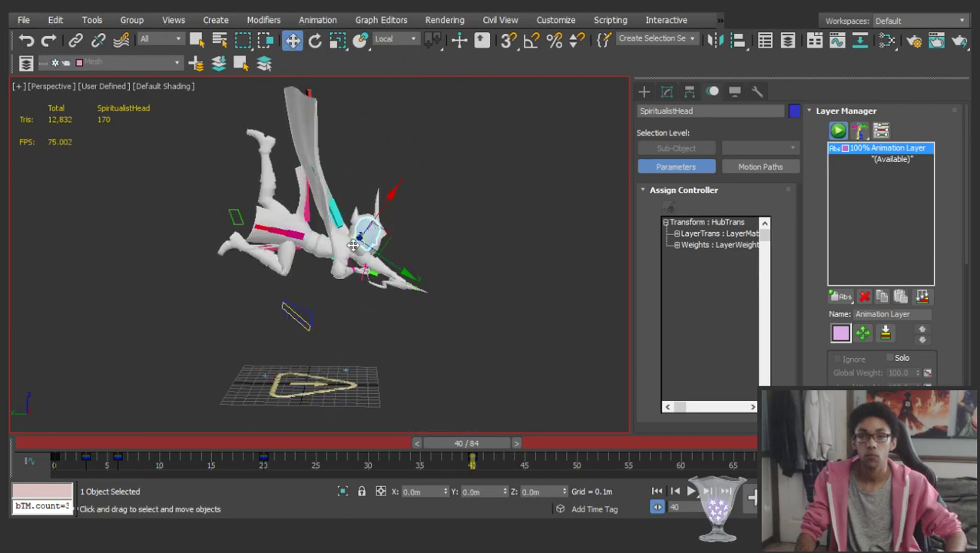
drag(76, 443, 454, 426)
key(w)
click(541, 354)
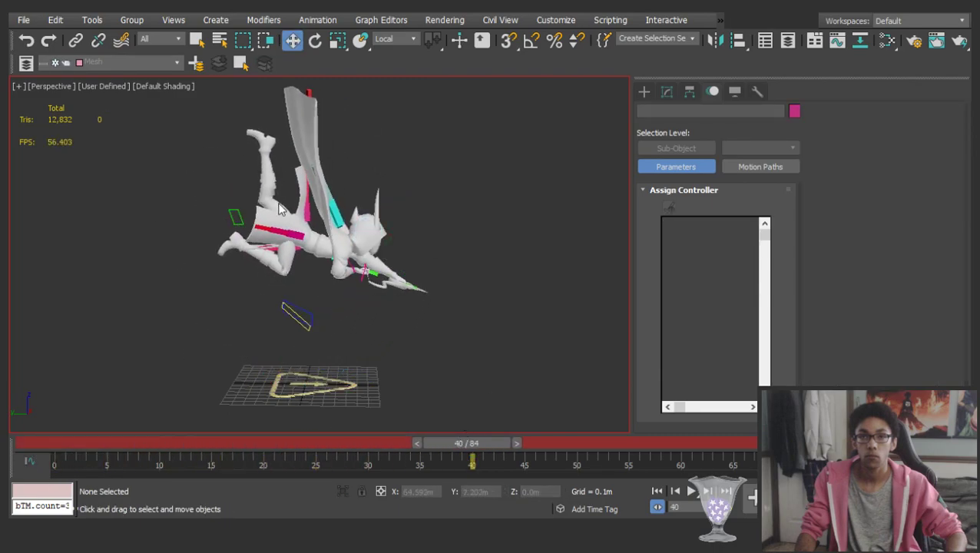
Compare the left leg's poses at frames 20 and 40, and rotate the left thigh to extend the leg backward at frame 40
click(281, 214)
key(e)
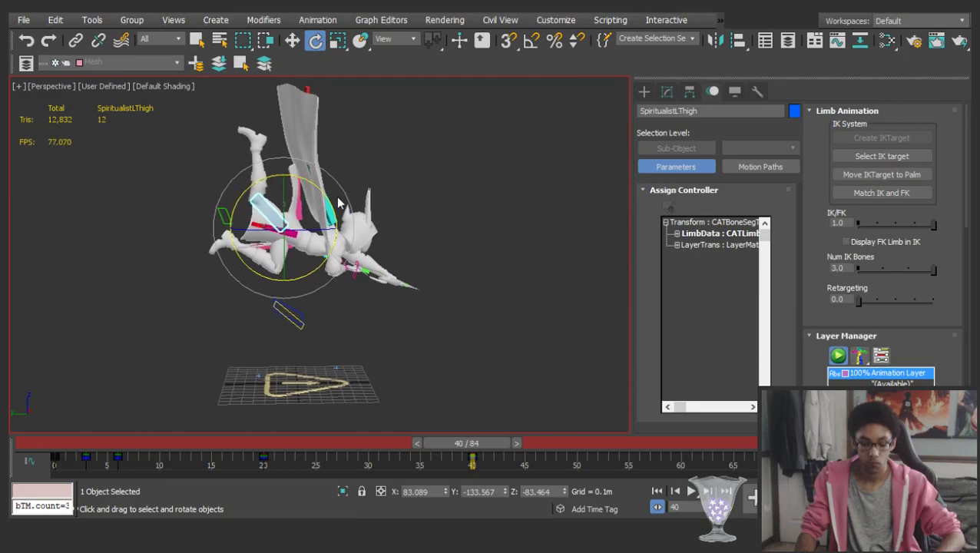
drag(343, 224, 374, 233)
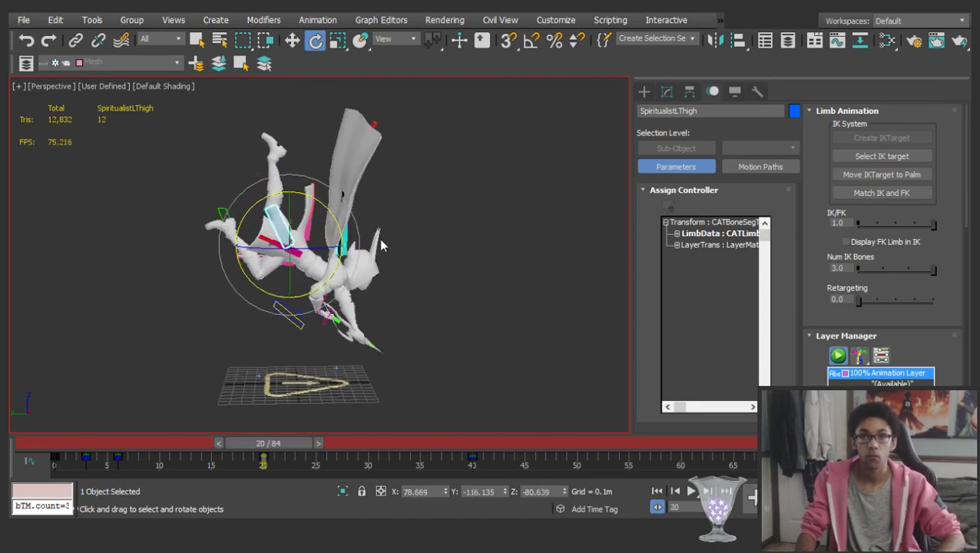
key(period)
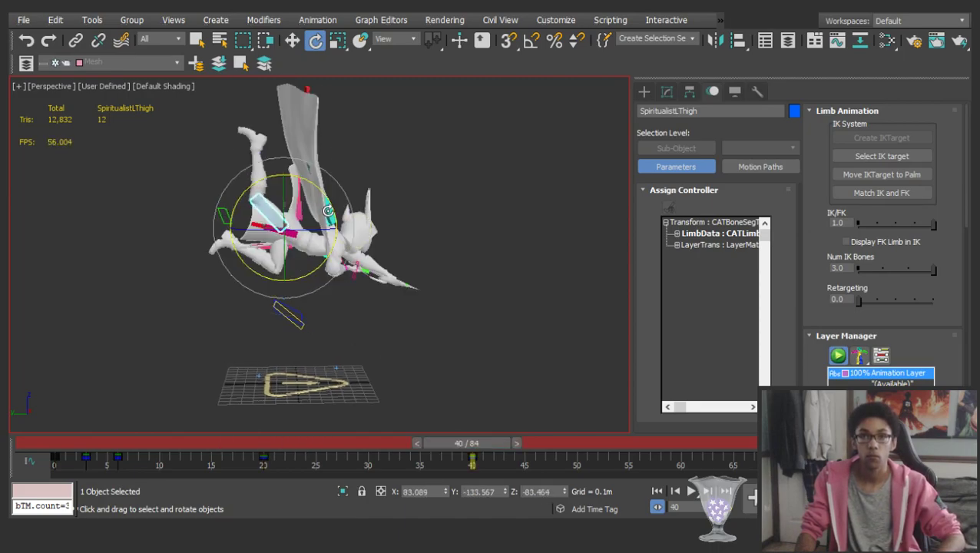
drag(330, 198, 315, 172)
click(361, 149)
With the Local reference system, rotate the right calf about 79 degrees to open the knee and adjust the right foot at frame 40
click(280, 252)
scroll(283, 246, up, 3)
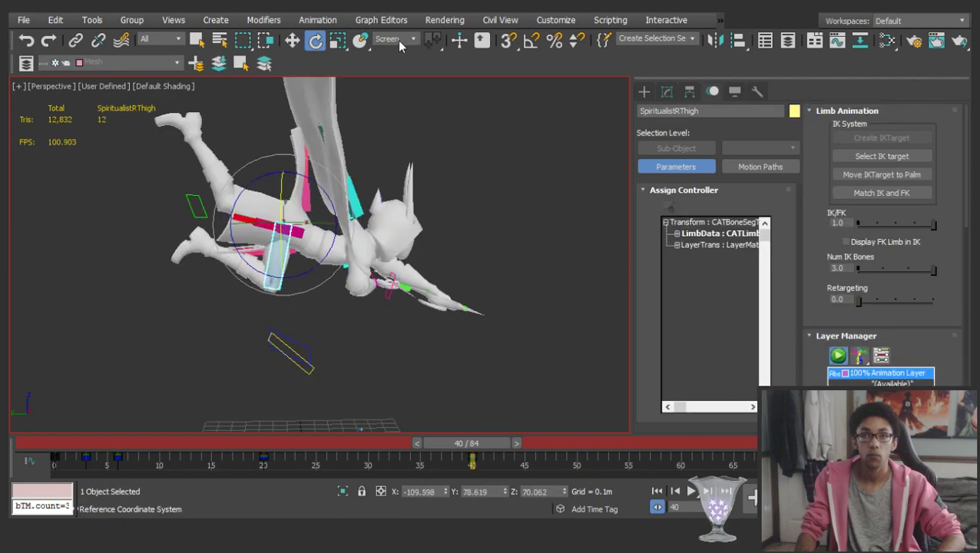
drag(292, 277, 411, 281)
click(266, 274)
click(263, 278)
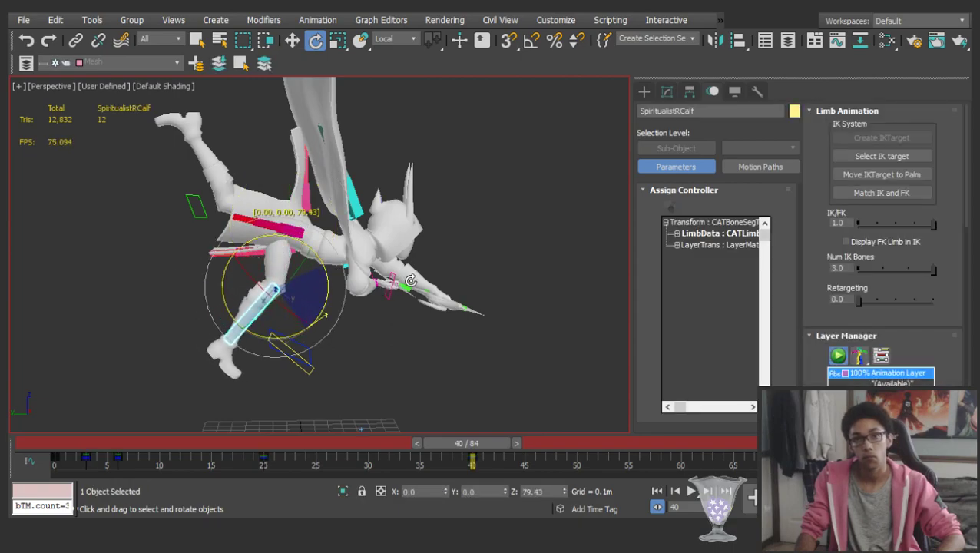
click(378, 364)
click(223, 350)
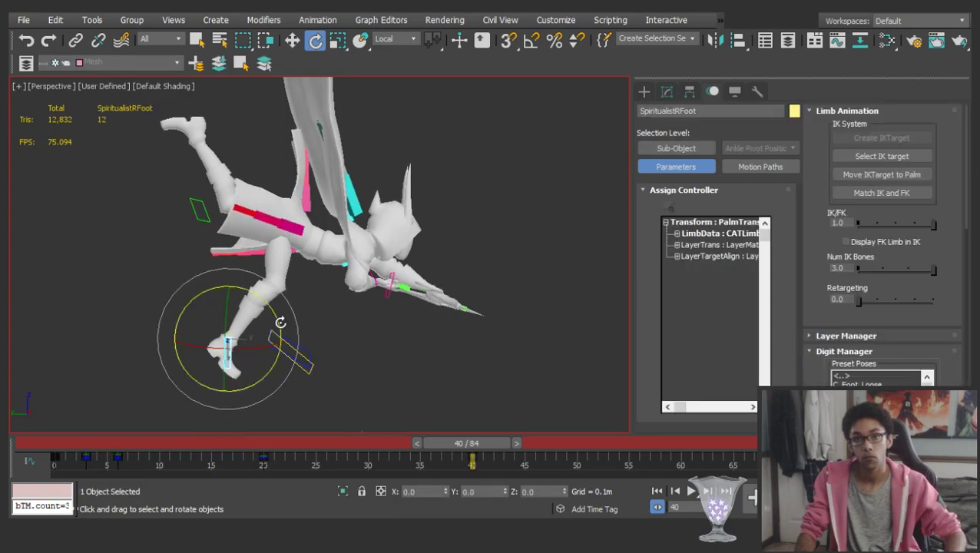
alt+middle_drag(311, 362, 374, 213)
Rotate the left thigh about -25 degrees around its local Z axis at frame 40 to raise the left leg
click(389, 176)
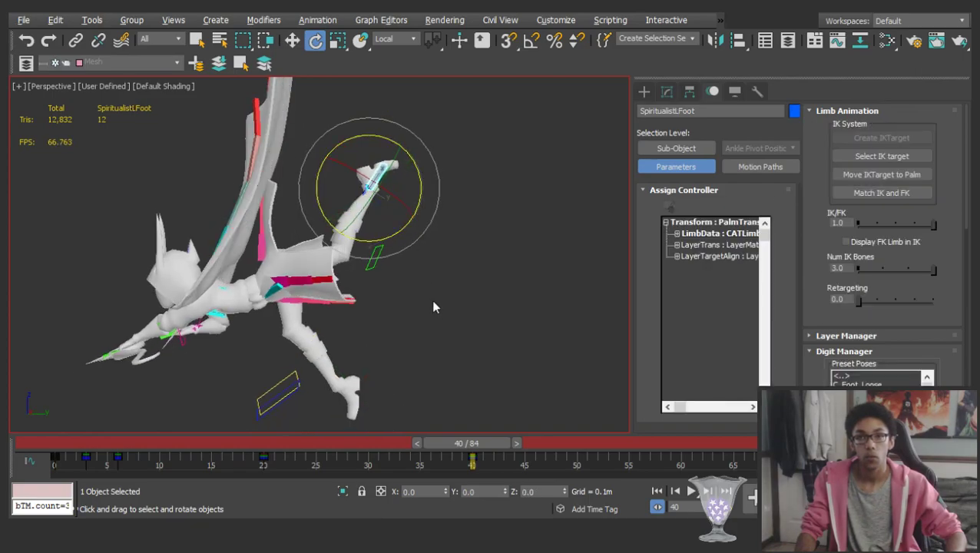
click(335, 260)
drag(344, 285, 348, 243)
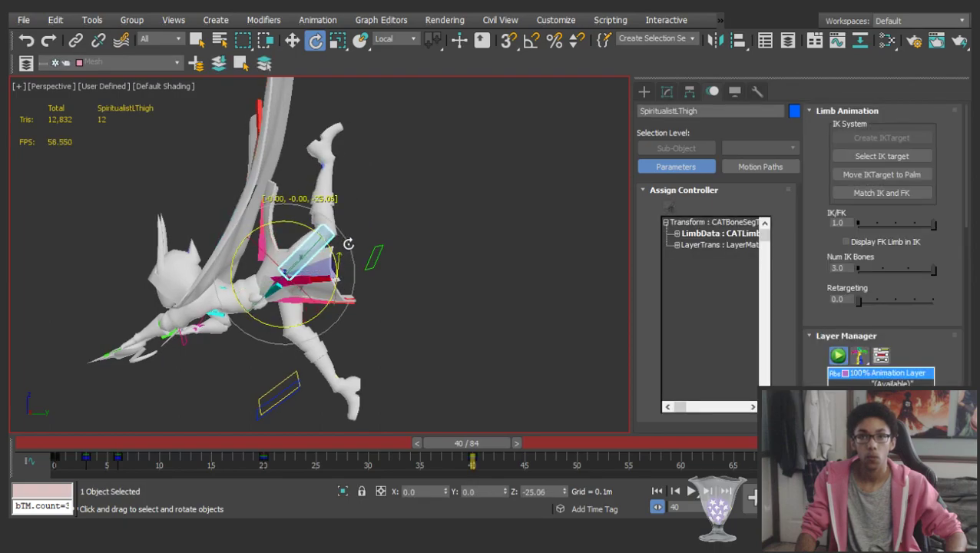
click(349, 343)
click(288, 298)
click(352, 347)
click(287, 317)
Examine the leg poses from several angles, scrubbing from frame 0 to 40 and again up to frame 20
alt+middle_drag(287, 316, 266, 275)
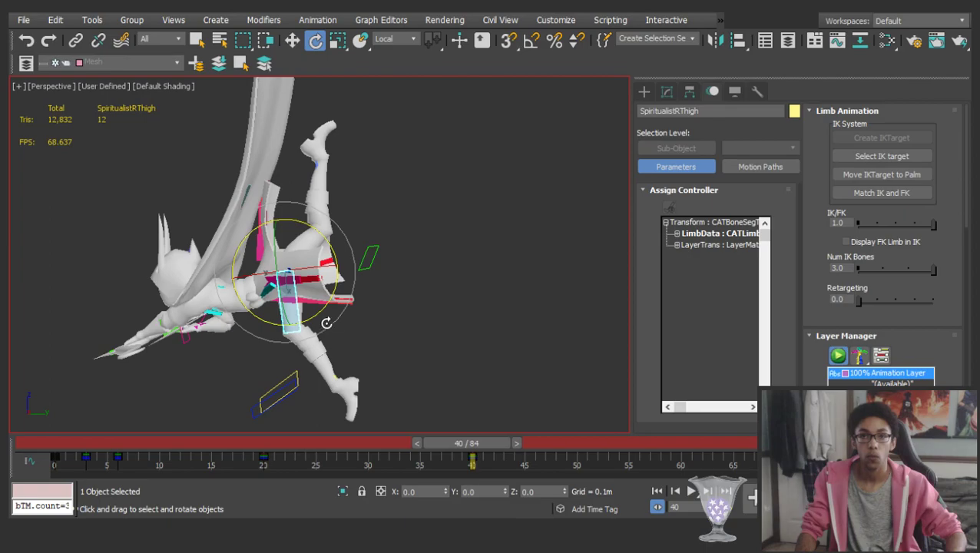
alt+middle_drag(309, 317, 419, 296)
drag(70, 444, 463, 324)
key(e)
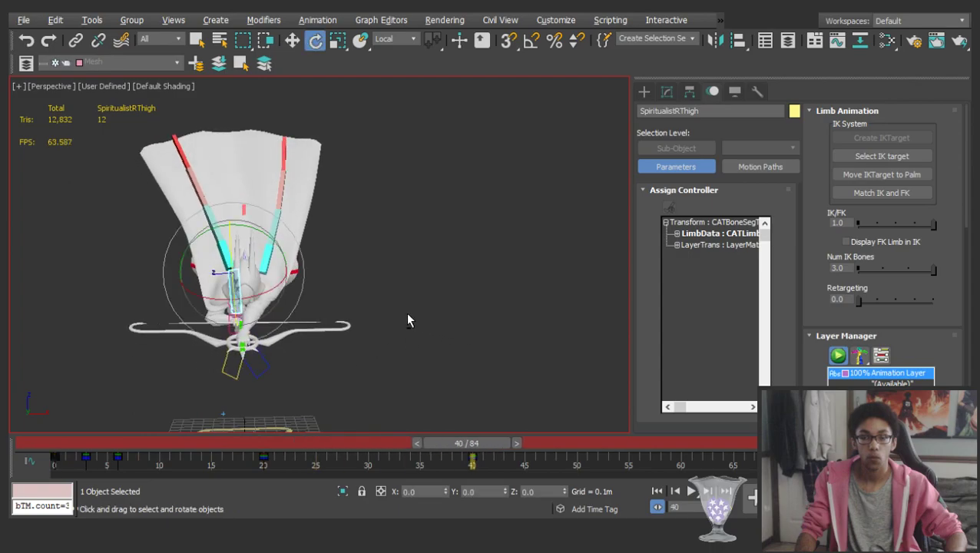
alt+middle_drag(414, 314, 289, 292)
key(q)
drag(78, 444, 268, 387)
key(e)
click(228, 447)
click(181, 376)
Switch the rotation reference system to View and rotate the left upper arm about 10 degrees around X at frame 20
scroll(295, 322, up, 3)
click(307, 315)
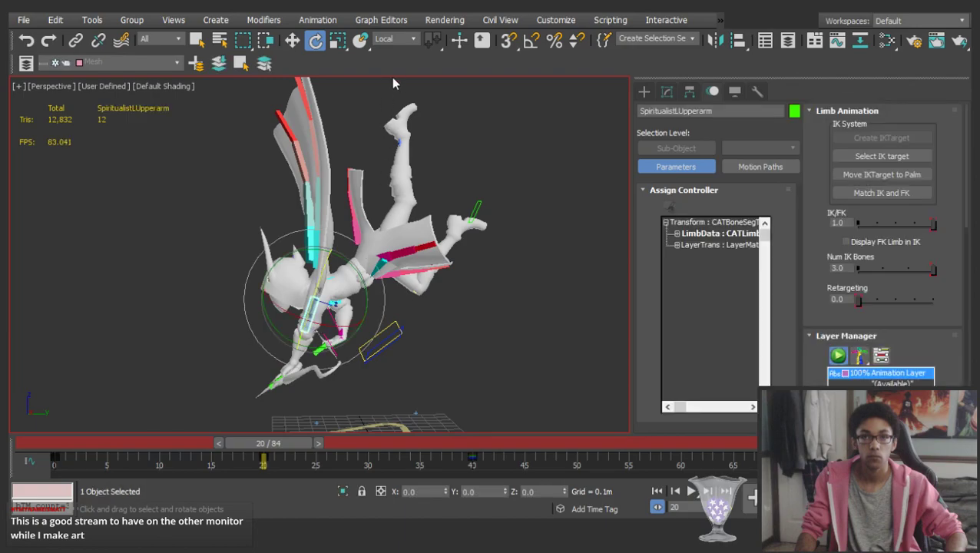
click(402, 42)
click(404, 48)
mouse_move(364, 344)
alt+middle_down()
mouse_move(350, 356)
mouse_move(351, 338)
alt+middle_up()
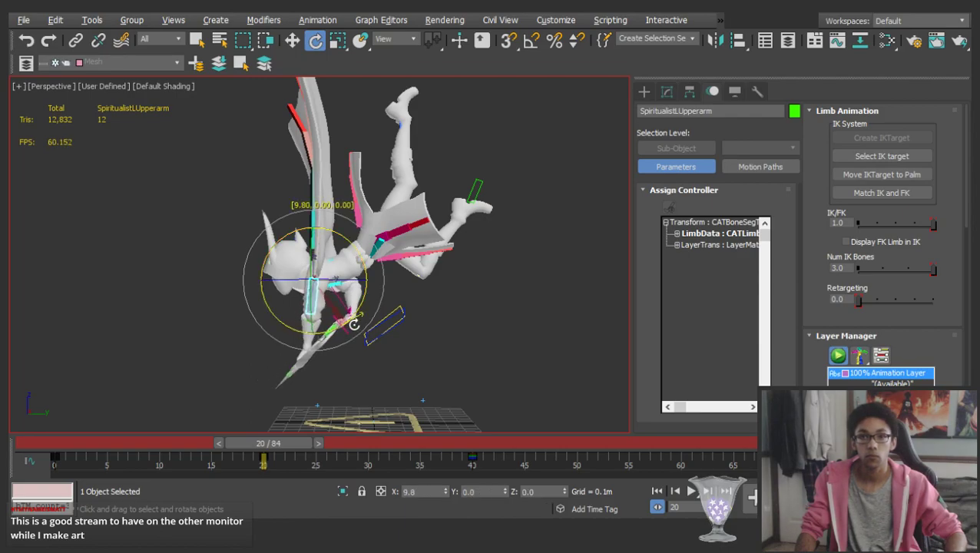
drag(123, 439, 247, 383)
click(246, 388)
Rotate the left hand at frame 20 to aim the bow more steeply downward
key(e)
scroll(284, 354, up, 4)
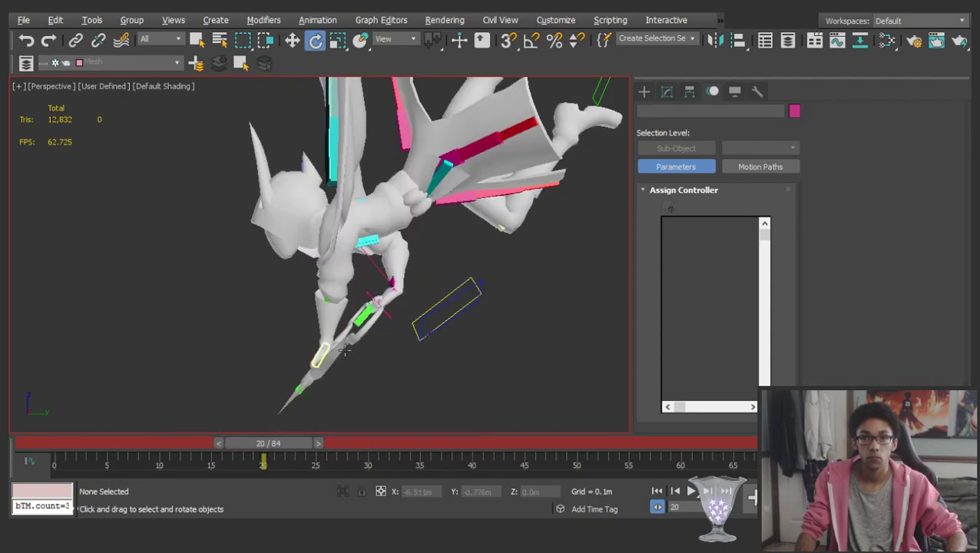
click(335, 350)
drag(367, 383, 393, 382)
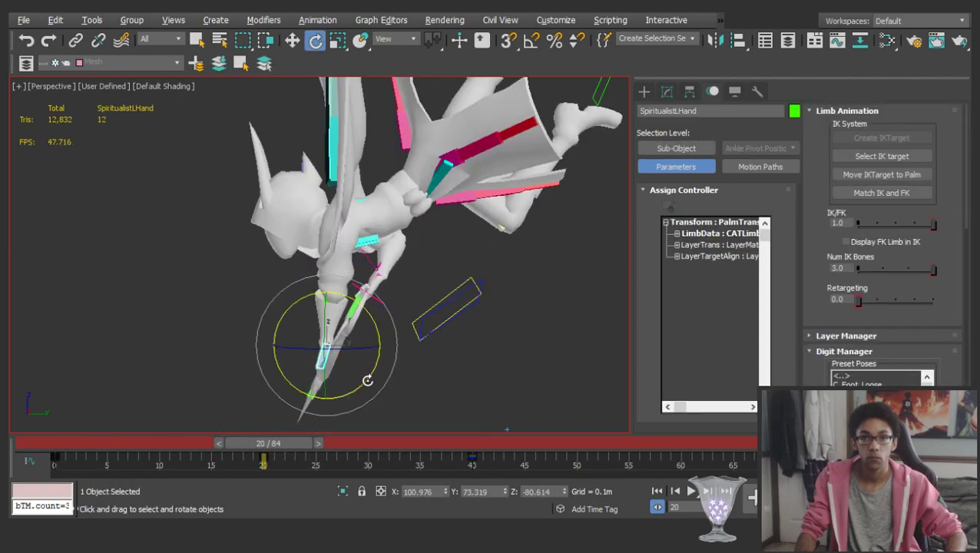
scroll(370, 380, down, 5)
Pull the SpiritualistWeapon_L_Back bone backward along its local X axis at frame 40 to draw the bowstring
drag(88, 444, 477, 377)
key(e)
alt+middle_drag(383, 318, 607, 298)
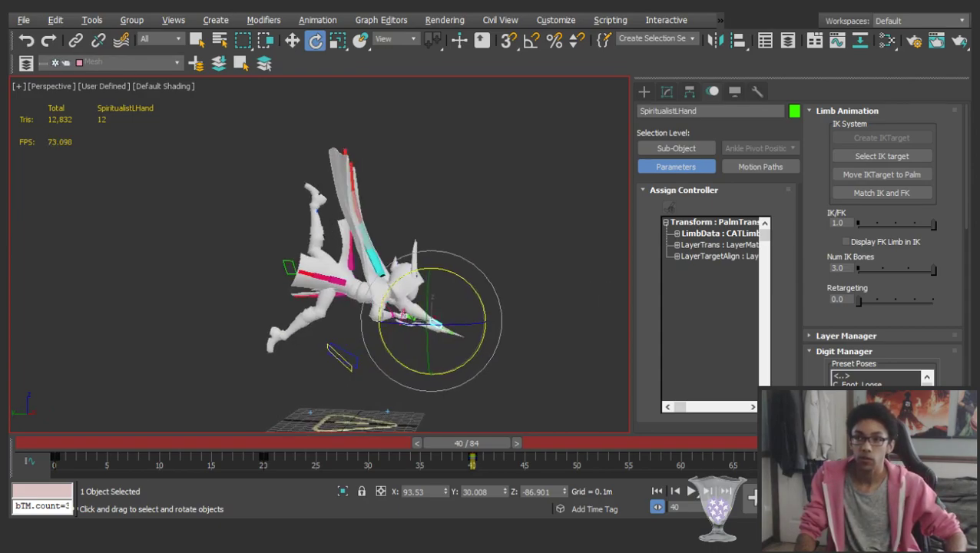
scroll(360, 232, up, 10)
key(w)
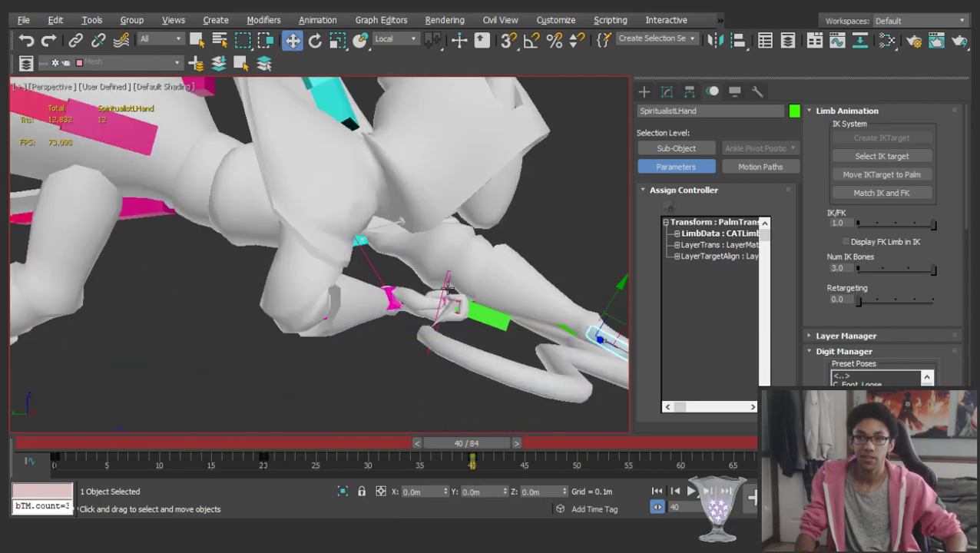
click(484, 311)
scroll(484, 311, down, 4)
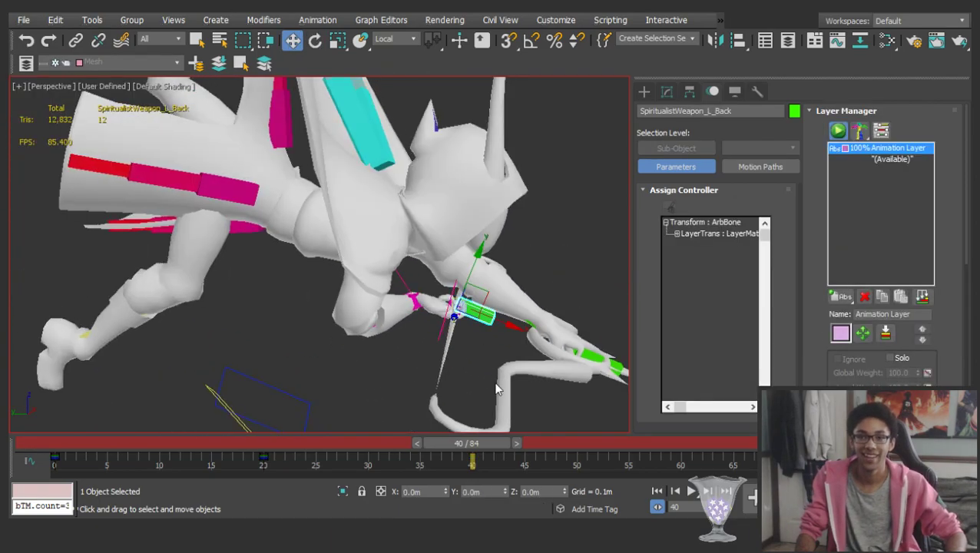
drag(502, 317, 445, 309)
Shift the bowstring bone slightly along its local X axis at frame 20 and scrub toward frame 40 to check the draw
alt+middle_drag(441, 309, 321, 444)
drag(321, 444, 463, 379)
alt+middle_drag(462, 338, 572, 327)
alt+middle_drag(303, 271, 397, 249)
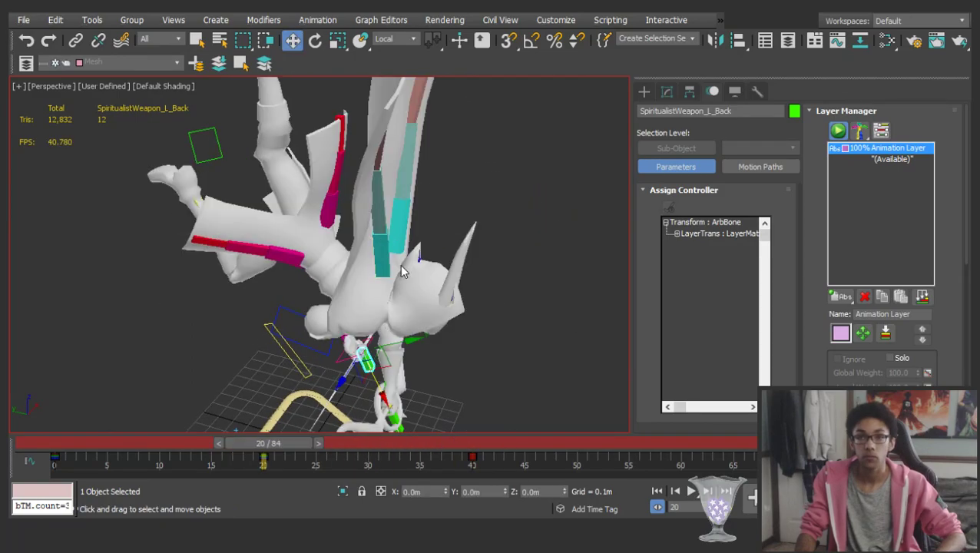
alt+middle_drag(403, 270, 323, 233)
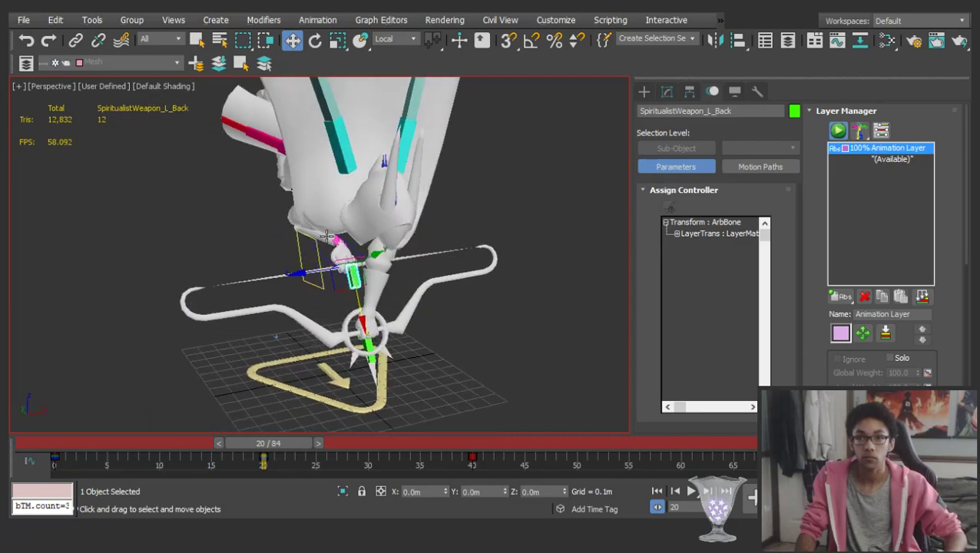
drag(356, 315, 362, 308)
drag(277, 443, 375, 374)
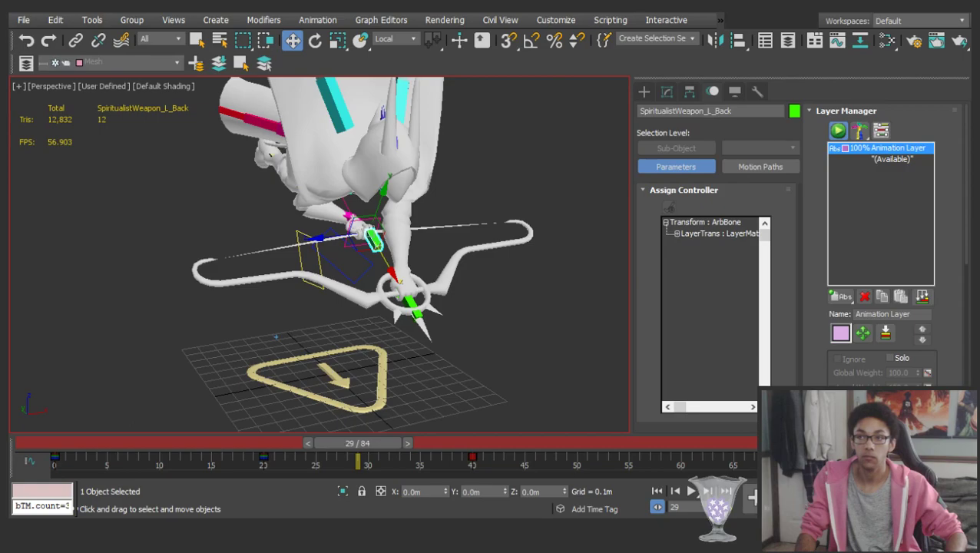
Reposition the bowstring bone in its local XY plane at frame 40 and inspect the drawn bow from the front
alt+middle_drag(317, 284, 388, 291)
key(comma)
key(period)
scroll(370, 253, up, 3)
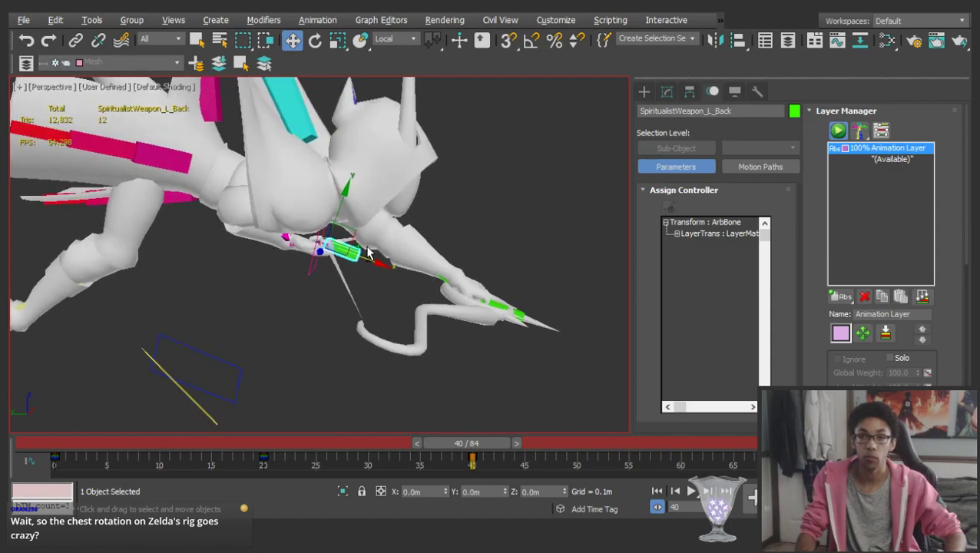
alt+middle_drag(367, 248, 367, 241)
drag(347, 227, 328, 240)
alt+middle_drag(376, 219, 346, 215)
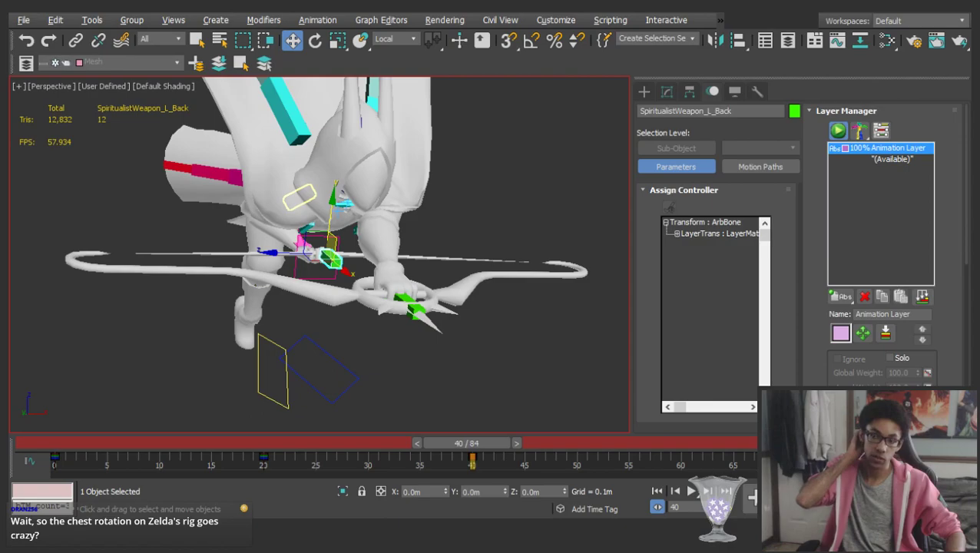
Review the dive from the side by scrubbing between frames 0 and 40, and play the animation back
scroll(364, 195, down, 3)
alt+middle_drag(364, 194, 281, 173)
alt+middle_drag(445, 192, 378, 209)
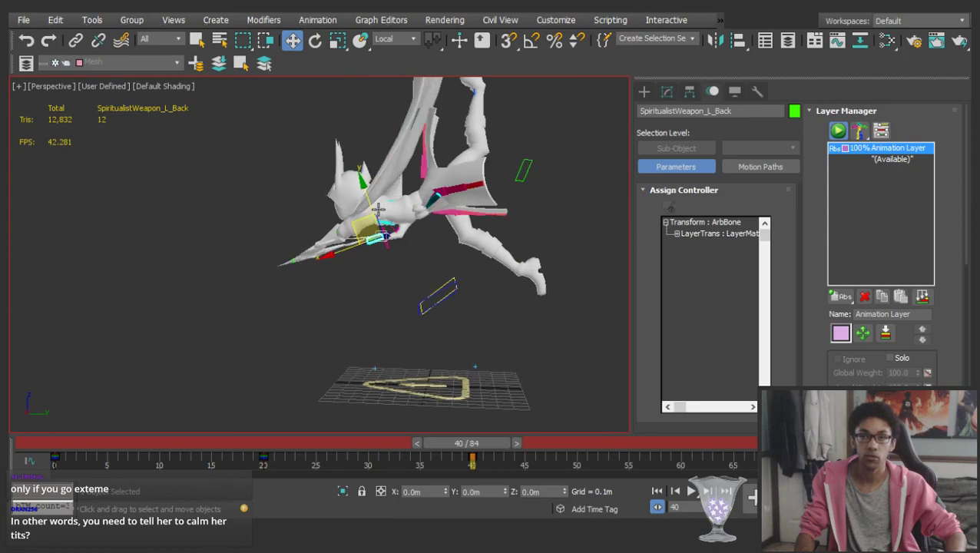
drag(60, 451, 268, 391)
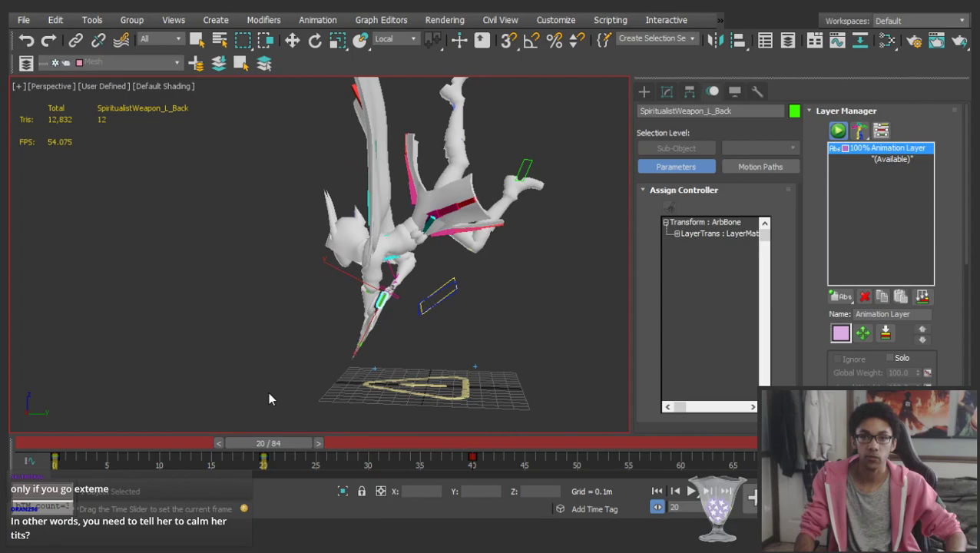
key(w)
click(344, 368)
drag(268, 443, 417, 390)
key(slash)
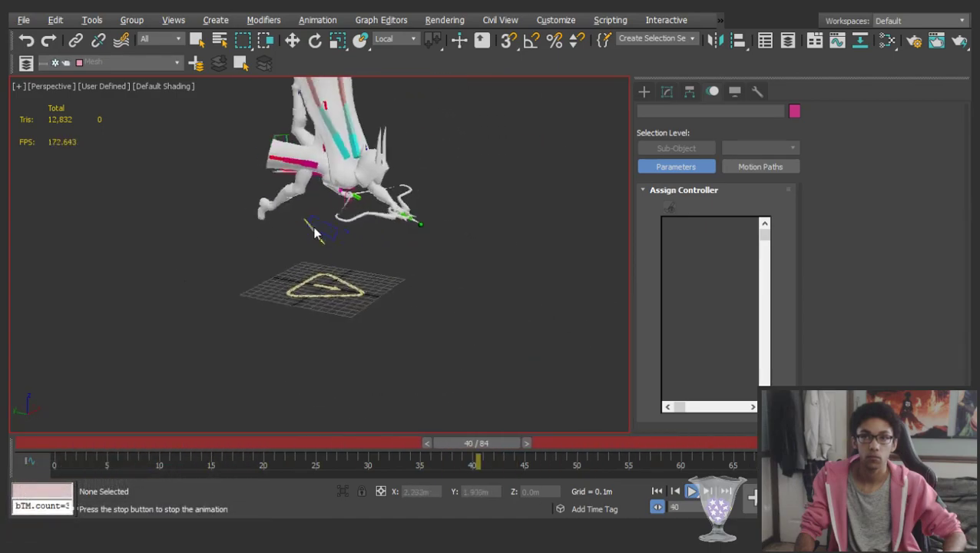
key(slash)
Compare the right leg at frames 20 and 40, and rotate the right thigh slightly around its local Z axis at frame 20
key(e)
alt+middle_drag(300, 179, 432, 173)
key(period)
key(period)
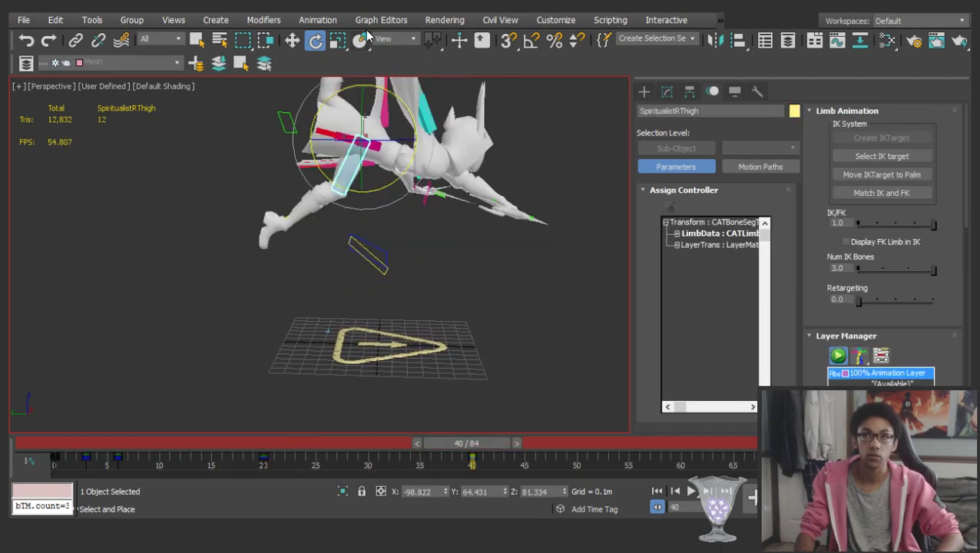
scroll(394, 42, down, 5)
scroll(394, 43, up, 1)
key(comma)
key(period)
key(comma)
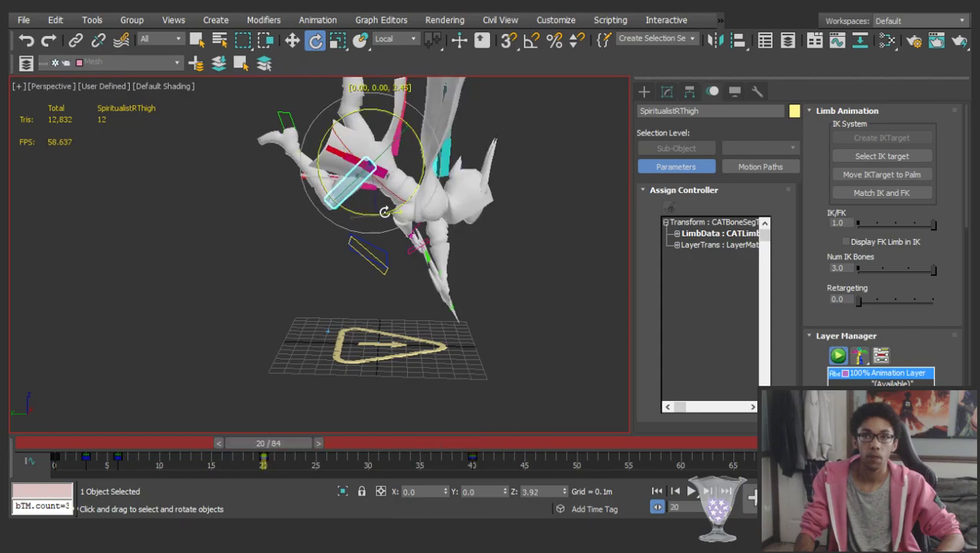
drag(384, 212, 394, 211)
Rotate the right calf about 34 degrees around its local Z axis at frame 20 and play the animation back
click(307, 232)
click(328, 192)
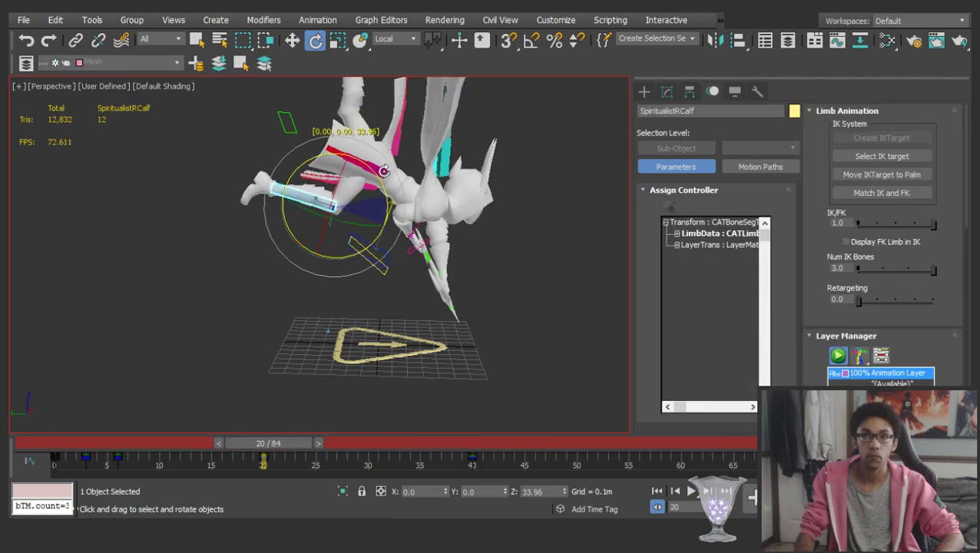
drag(296, 443, 37, 324)
click(164, 242)
key(slash)
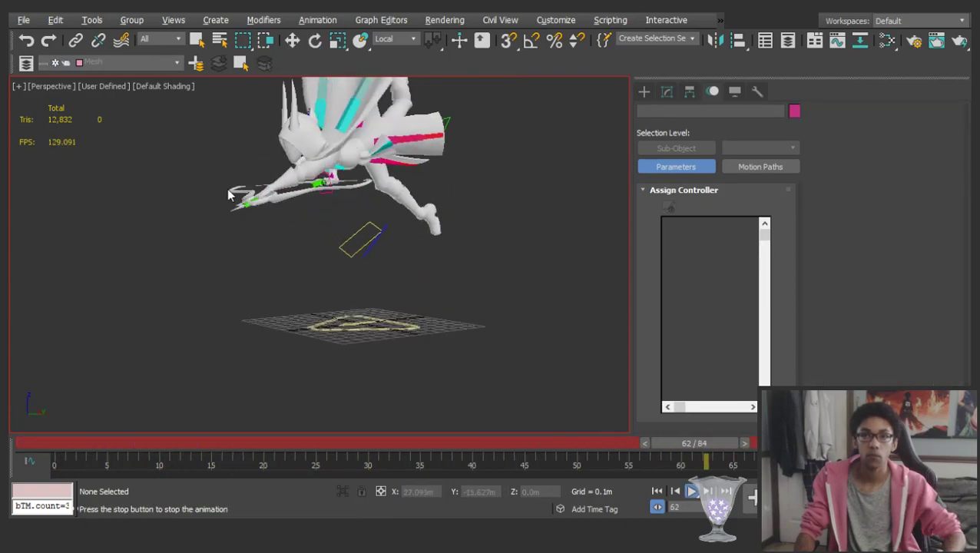
alt+middle_drag(218, 182, 251, 188)
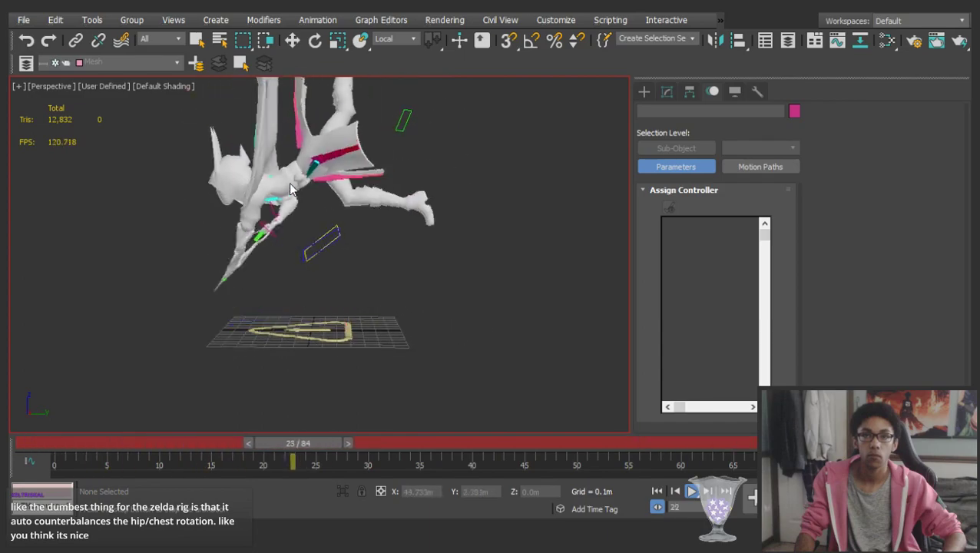
key(slash)
Rotate the left upper arm slightly at frame 20 and compare the pose with the neighbouring keys through frame 40
click(241, 184)
middle_drag(447, 258, 503, 252)
key(period)
key(comma)
drag(360, 226, 330, 224)
key(comma)
key(period)
key(period)
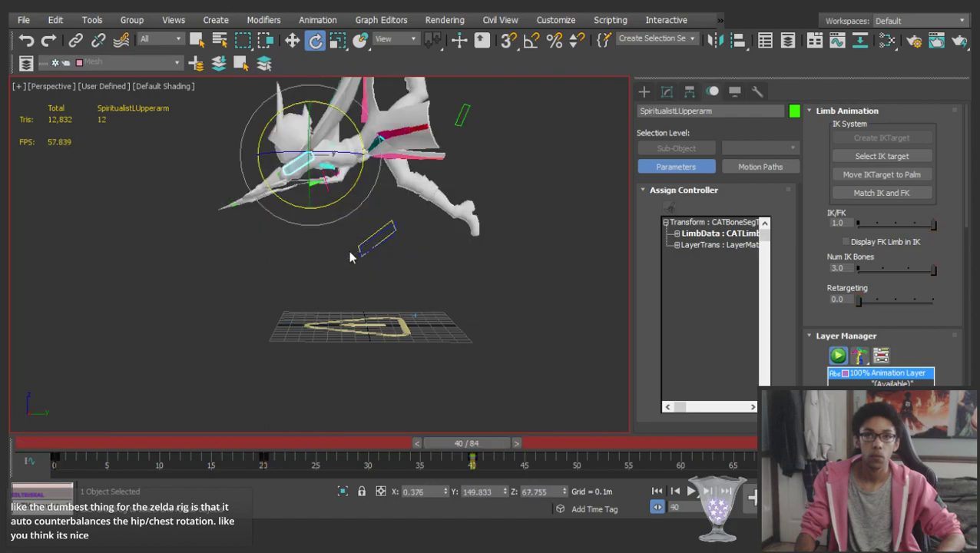
Play the dive back and inspect the character's pose from the front and both sides
key(slash)
click(131, 327)
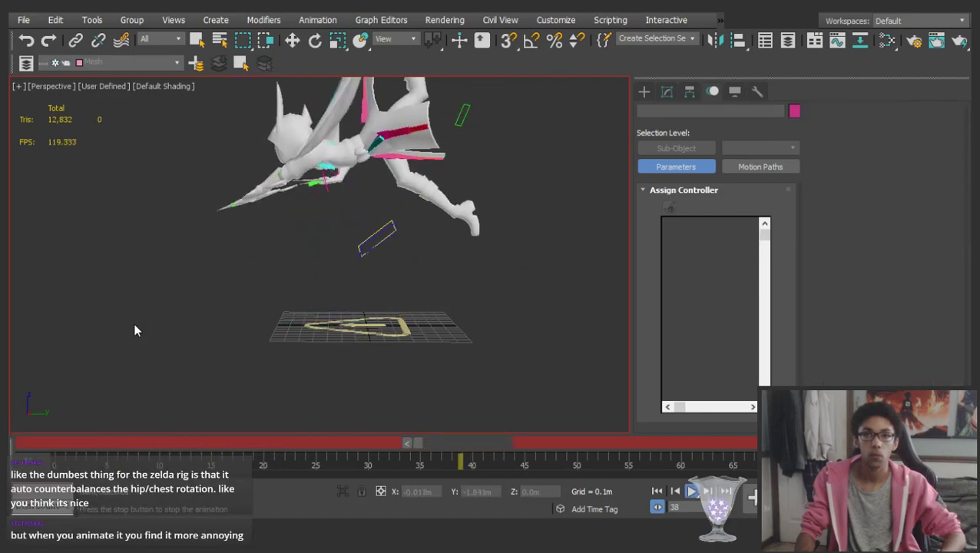
alt+middle_drag(431, 223, 212, 243)
alt+middle_drag(323, 238, 354, 242)
key(slash)
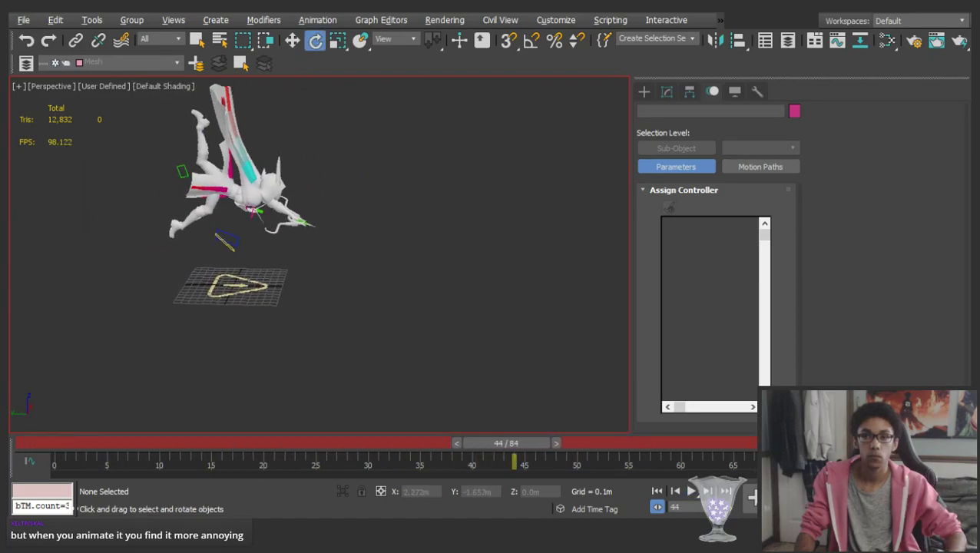
alt+middle_drag(273, 214, 248, 182)
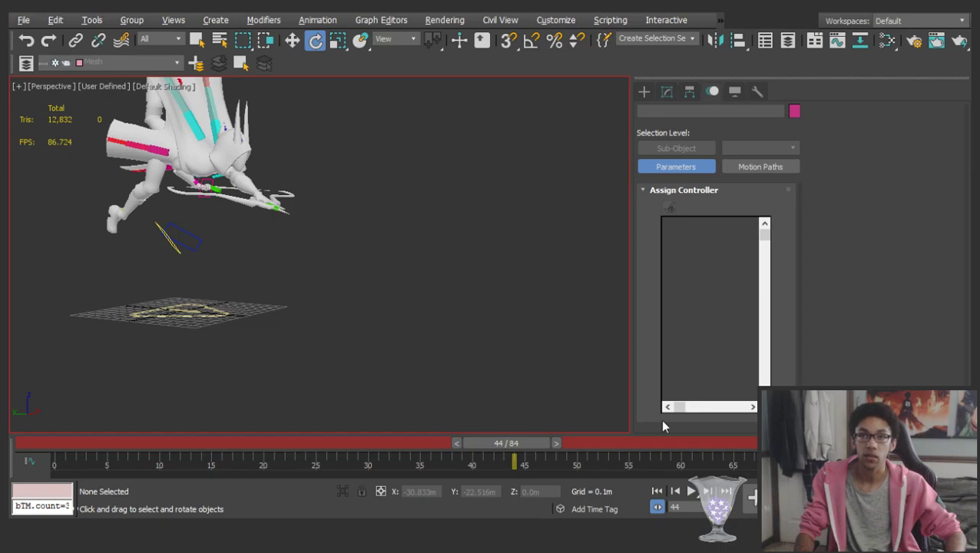
alt+middle_drag(138, 198, 361, 265)
scroll(349, 275, up, 2)
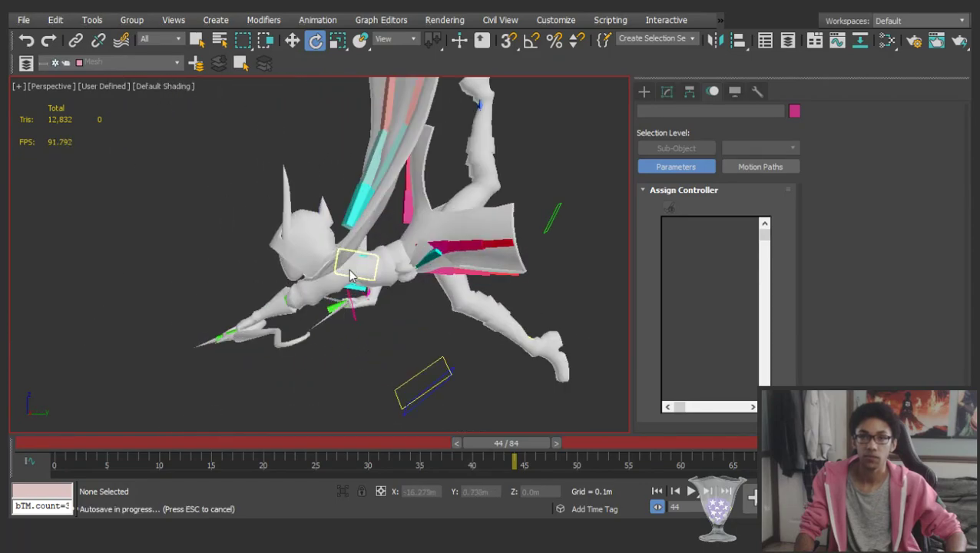
scroll(362, 277, down, 3)
Rotate the ribcage around the view X axis at frame 20 and scrub to frame 40 to check the torso motion
drag(143, 444, 376, 399)
key(e)
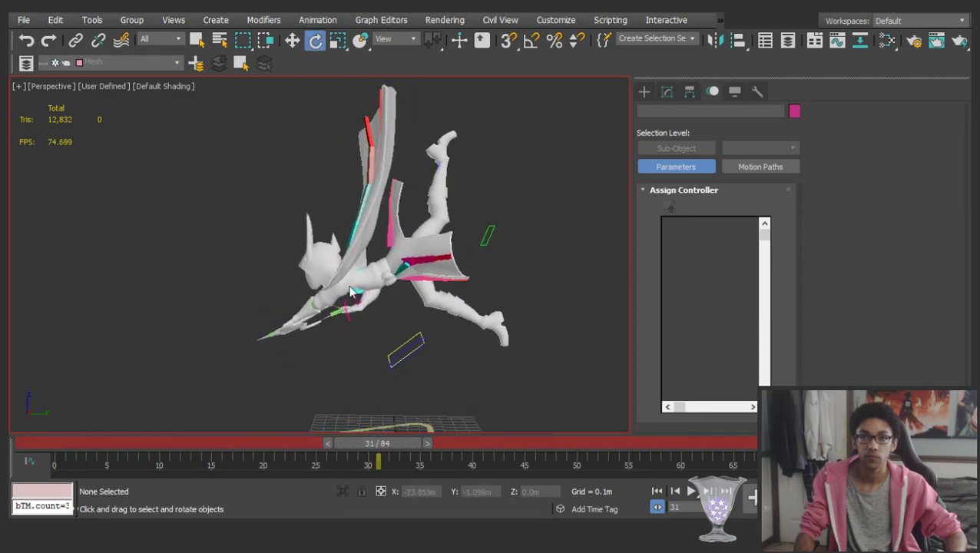
click(361, 288)
click(474, 369)
scroll(391, 306, up, 4)
click(392, 287)
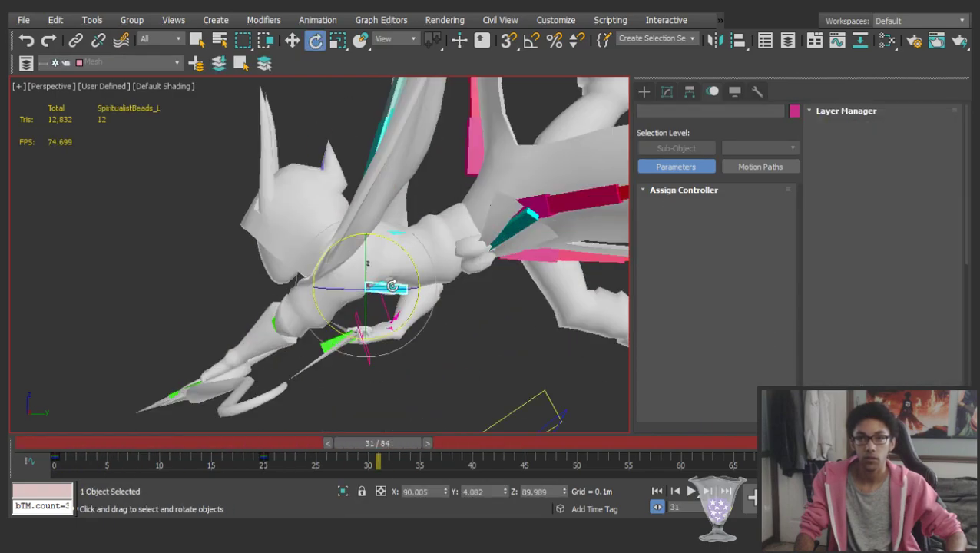
click(550, 353)
click(389, 237)
scroll(408, 127, down, 3)
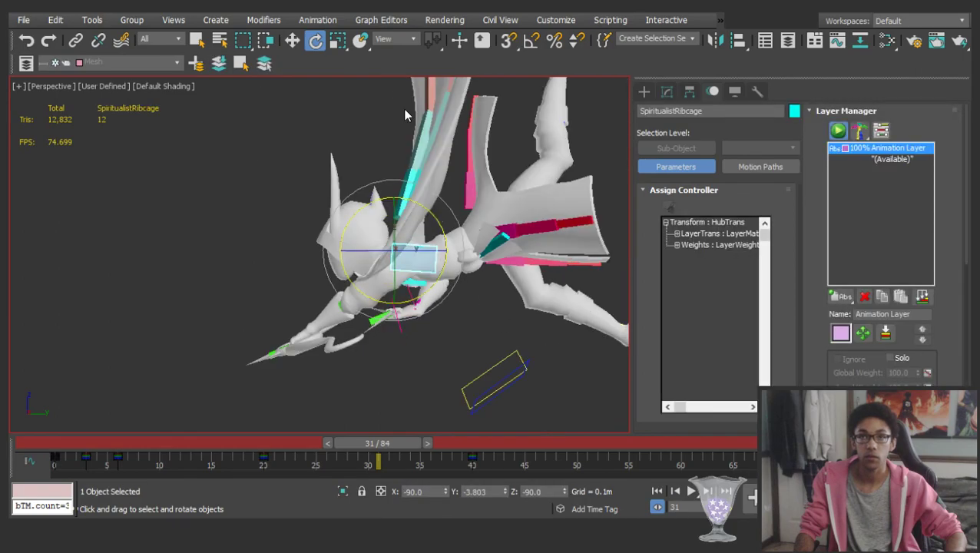
scroll(483, 269, down, 3)
middle_drag(470, 286, 421, 279)
key(period)
key(comma)
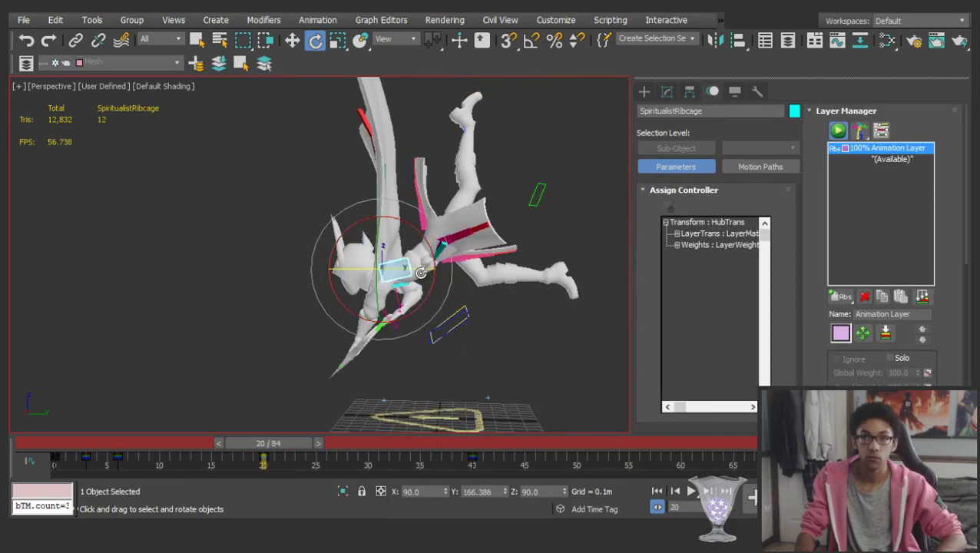
drag(423, 295, 468, 291)
drag(205, 452, 436, 417)
key(e)
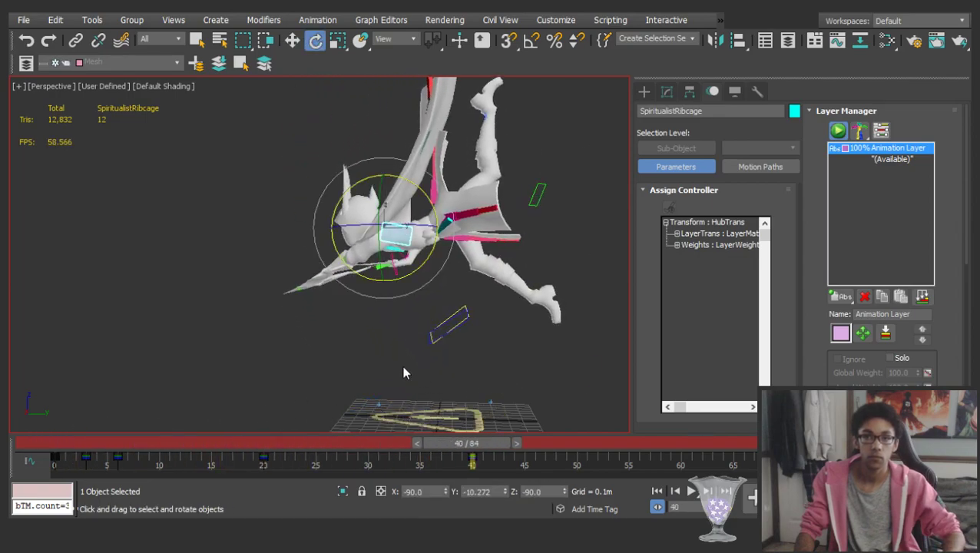
Replay the animation from the start and examine the ribcage's motion around frame 20 from a front angle
mouse_move(59, 449)
mouse_down()
mouse_move(307, 418)
mouse_move(160, 419)
mouse_move(140, 424)
mouse_move(408, 433)
mouse_move(218, 424)
mouse_move(375, 424)
mouse_move(58, 430)
mouse_up()
click(133, 276)
key(/)
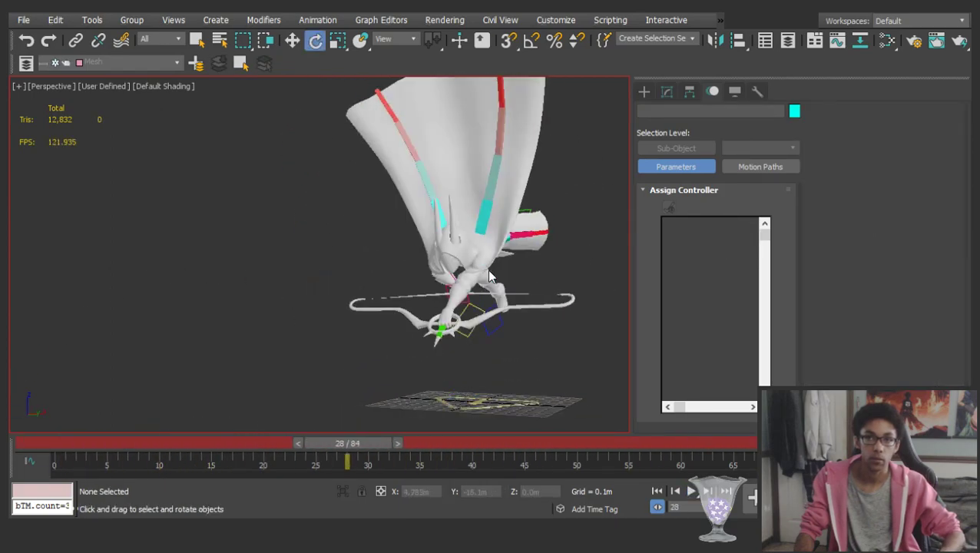
click(450, 275)
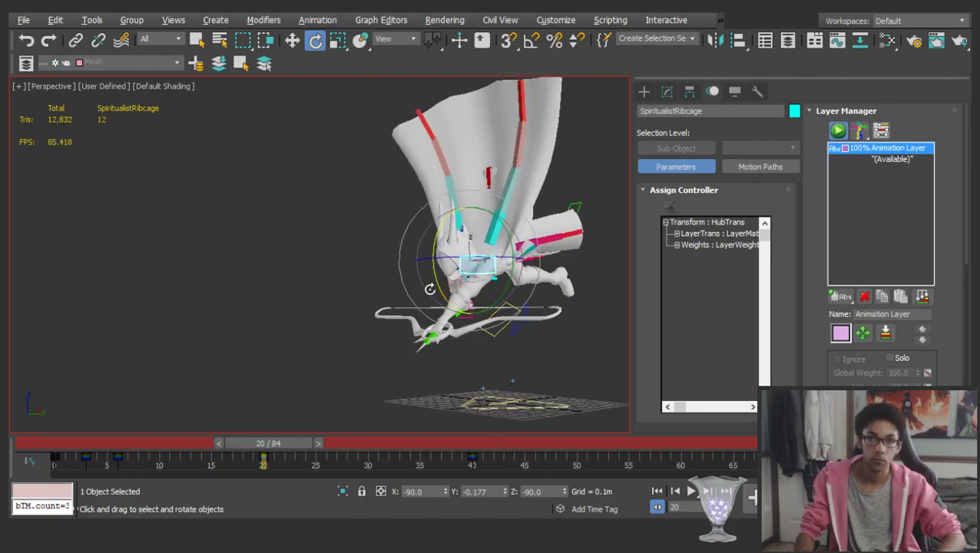
click(306, 286)
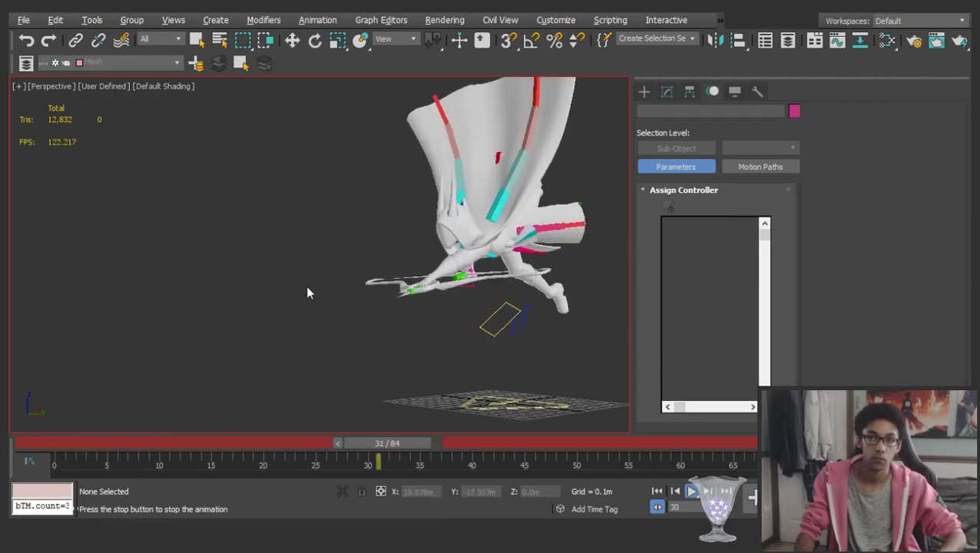
middle_drag(419, 274, 334, 265)
scroll(406, 263, up, 3)
key(slash)
Compare the bowstring bone's position at frames 20 and 40 using the local coordinate system
click(394, 257)
key(w)
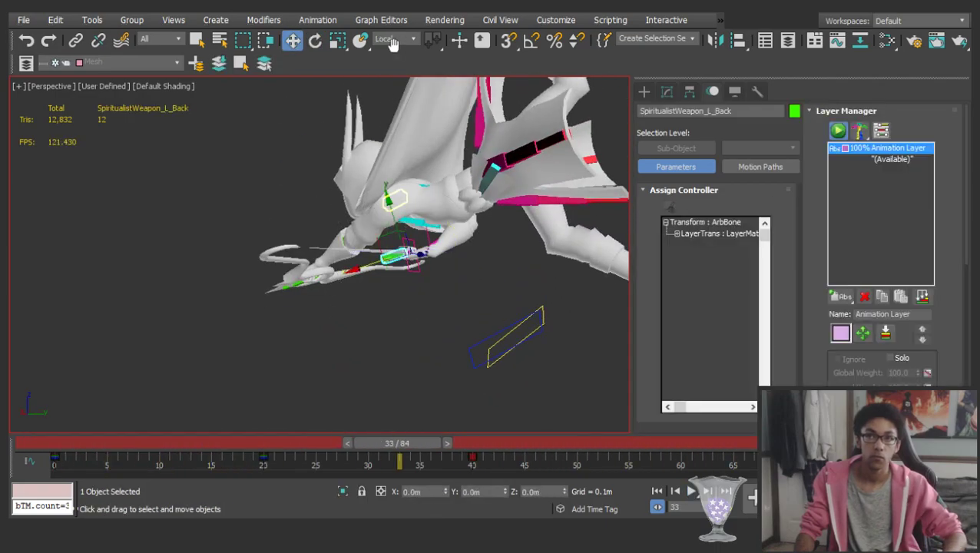
alt+middle_drag(397, 154, 415, 226)
key(comma)
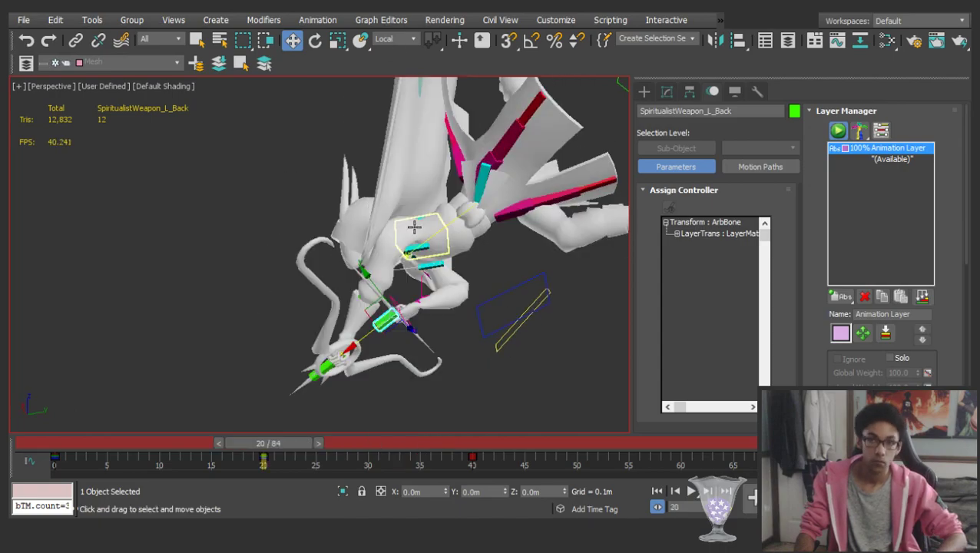
key(period)
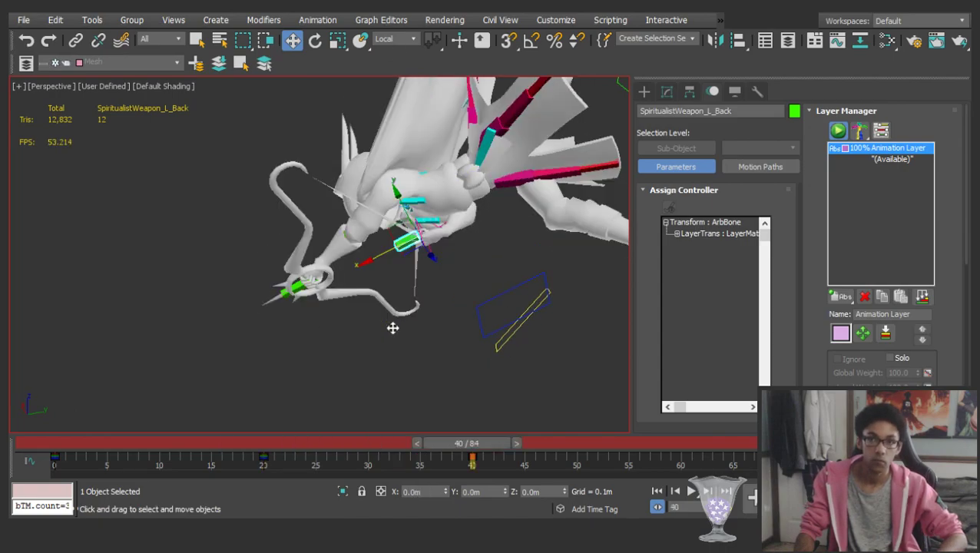
Play the bow draw back from several angles and save the scene
key(slash)
click(98, 326)
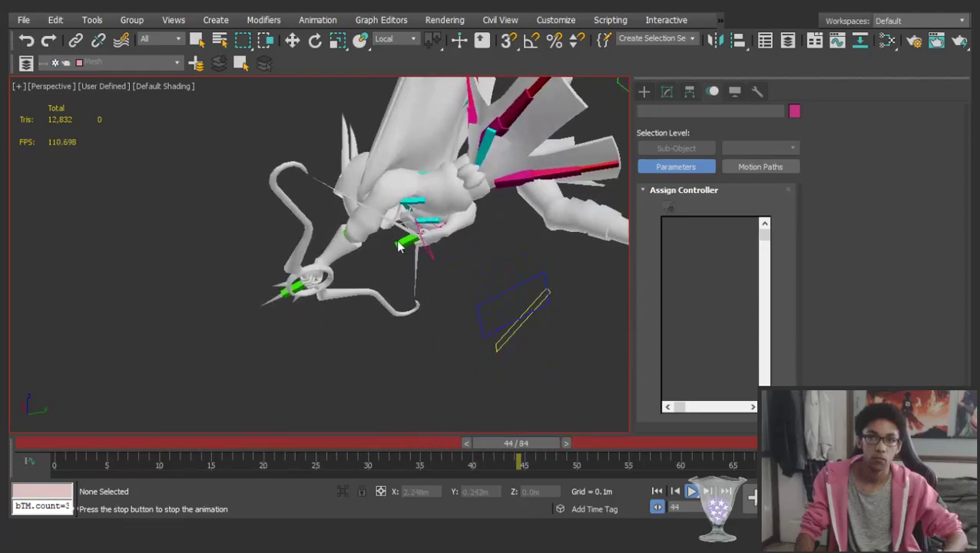
scroll(503, 226, up, 5)
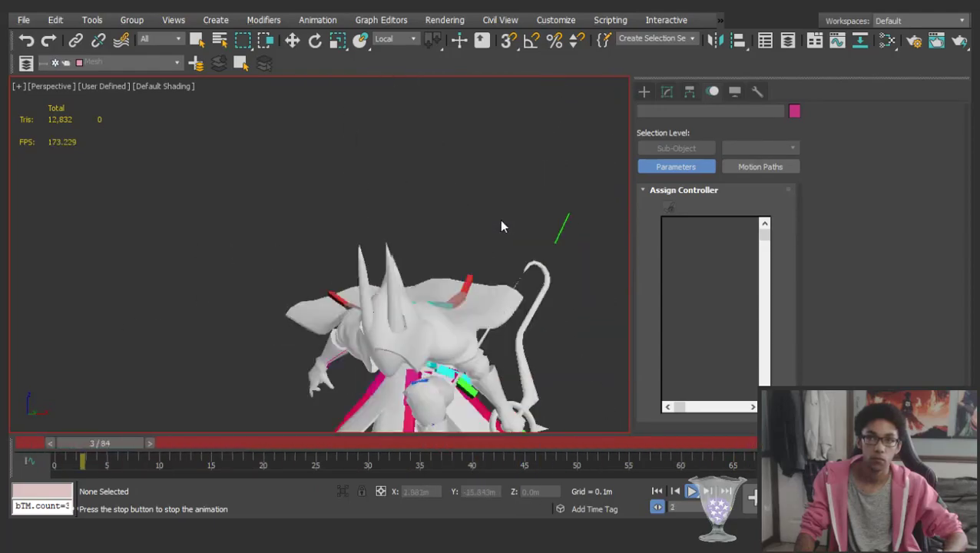
alt+middle_drag(501, 222, 408, 239)
scroll(408, 239, down, 4)
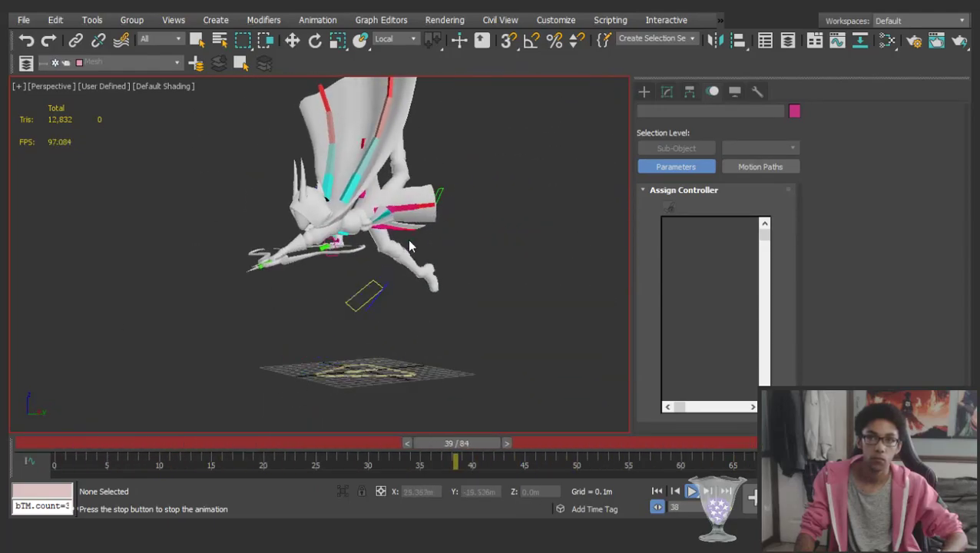
key(slash)
key(ctrl+s)
Play the dive again from the start and inspect the whole rig at frame 40 from the side
drag(123, 445, 19, 388)
key(slash)
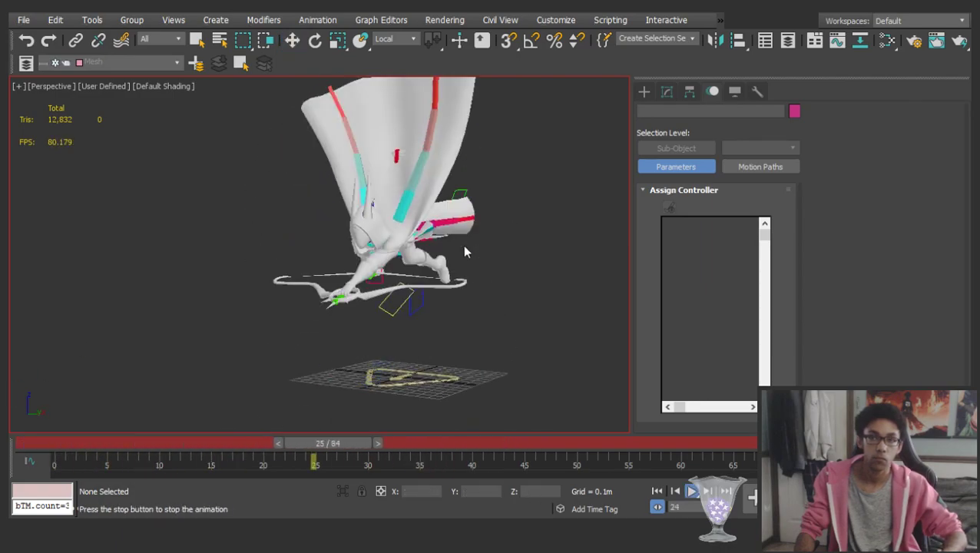
key(slash)
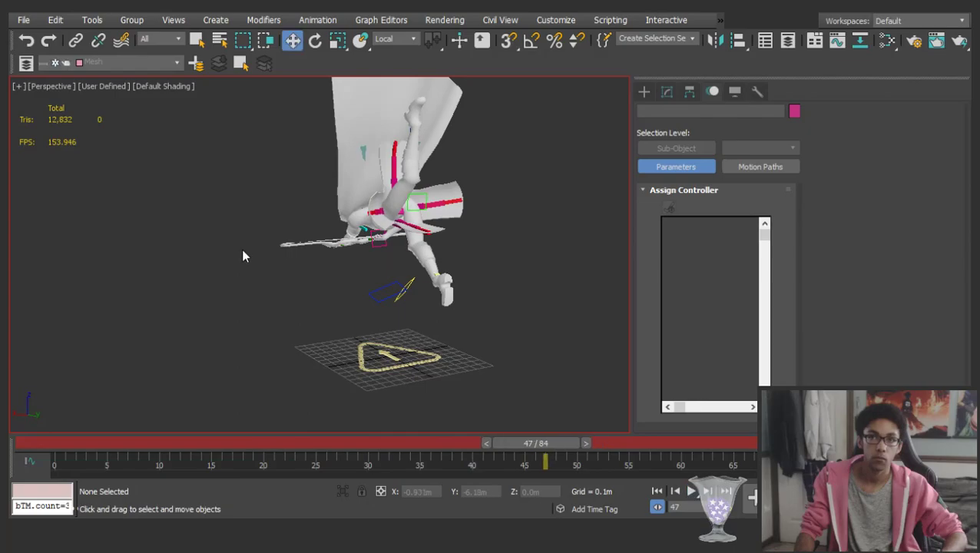
key(ctrl+a)
drag(536, 443, 472, 445)
alt+middle_drag(419, 307, 606, 235)
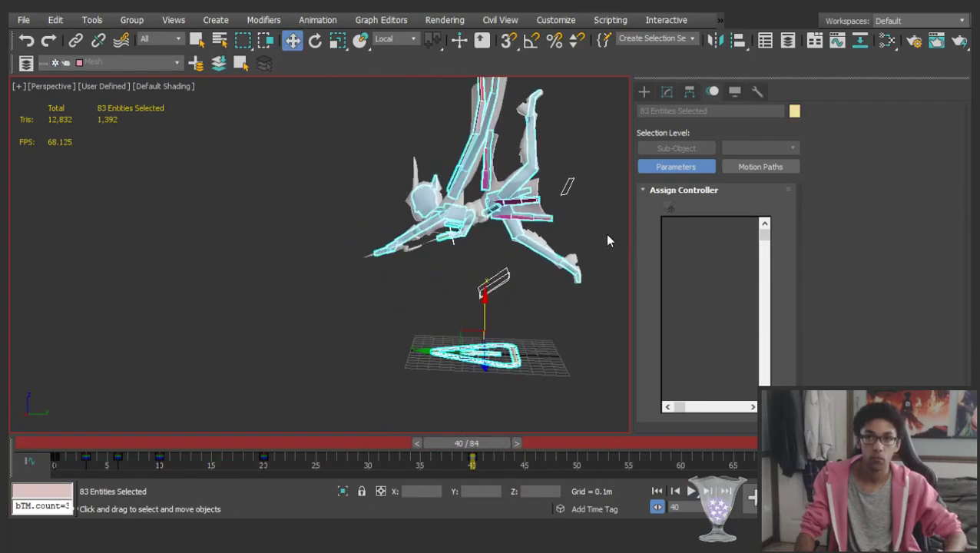
click(605, 235)
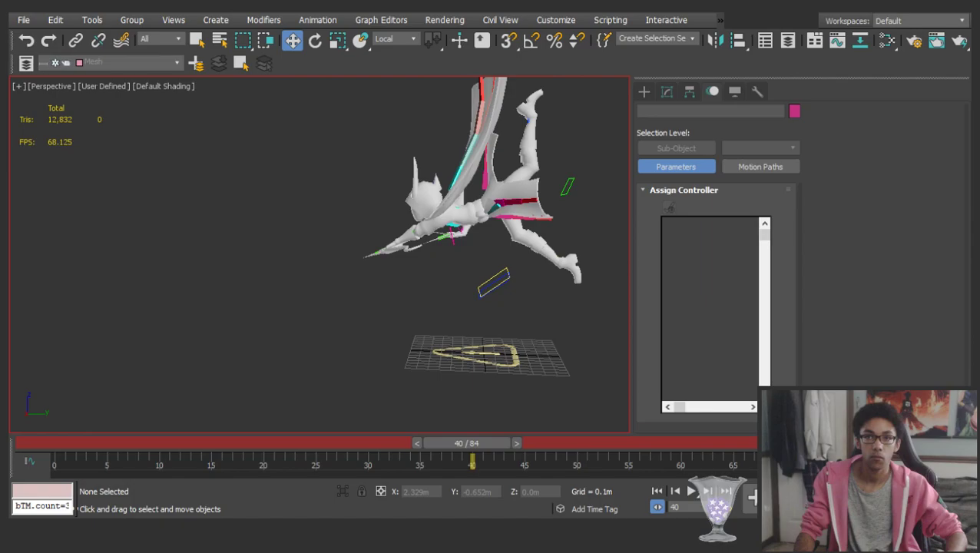
Review the dive's timing from opposite sides by playing it back and scrubbing between frames 0 and 40
drag(442, 443, 9, 411)
key(/)
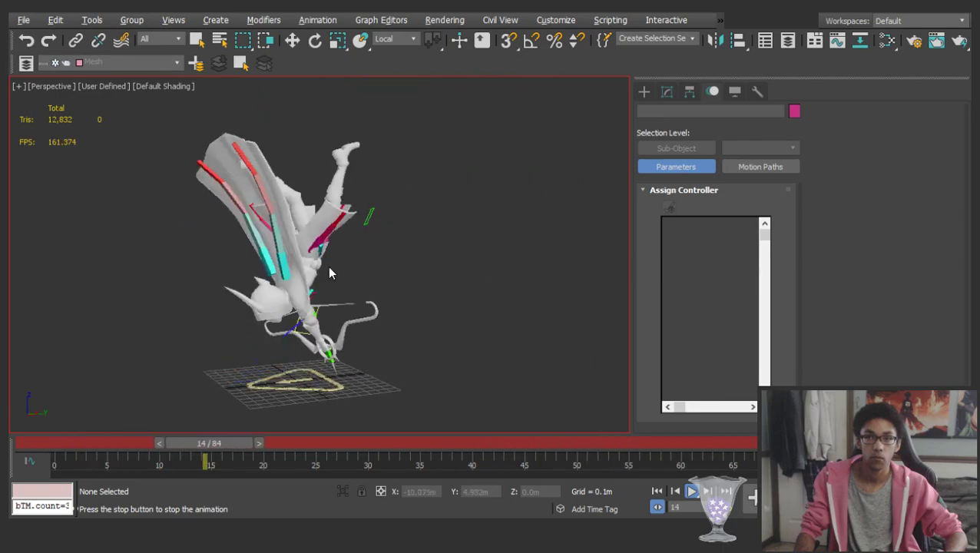
key(/)
key(w)
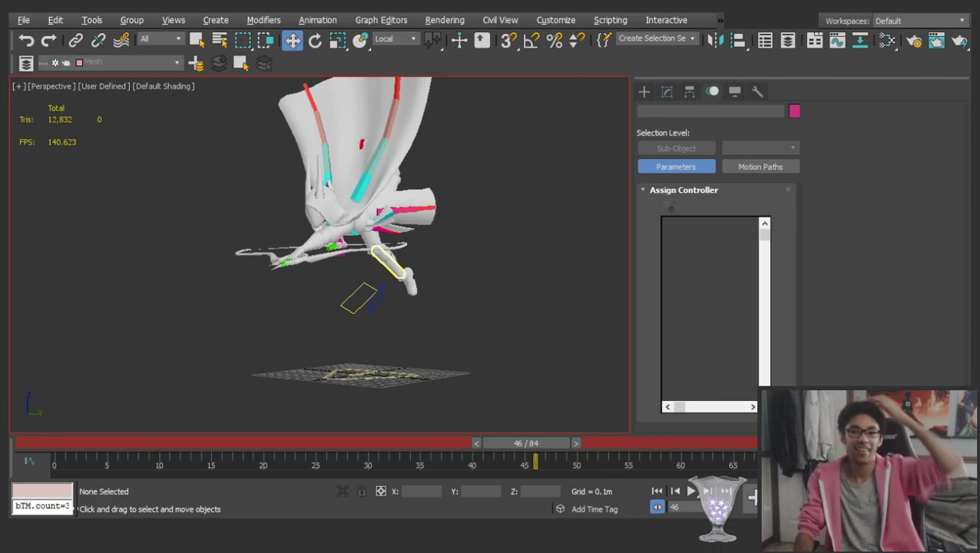
alt+middle_drag(400, 292, 626, 249)
drag(58, 443, 436, 432)
drag(237, 422, 394, 427)
key(slash)
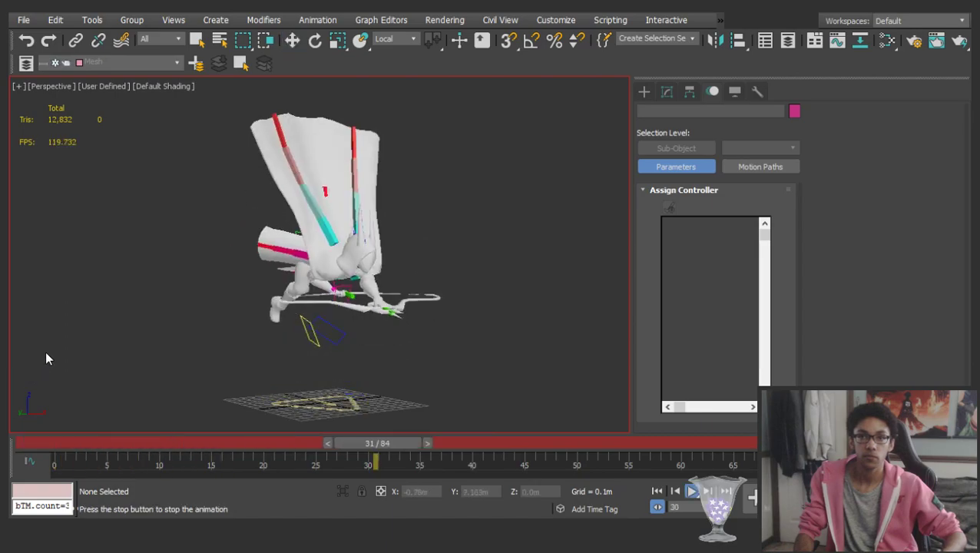
key(w)
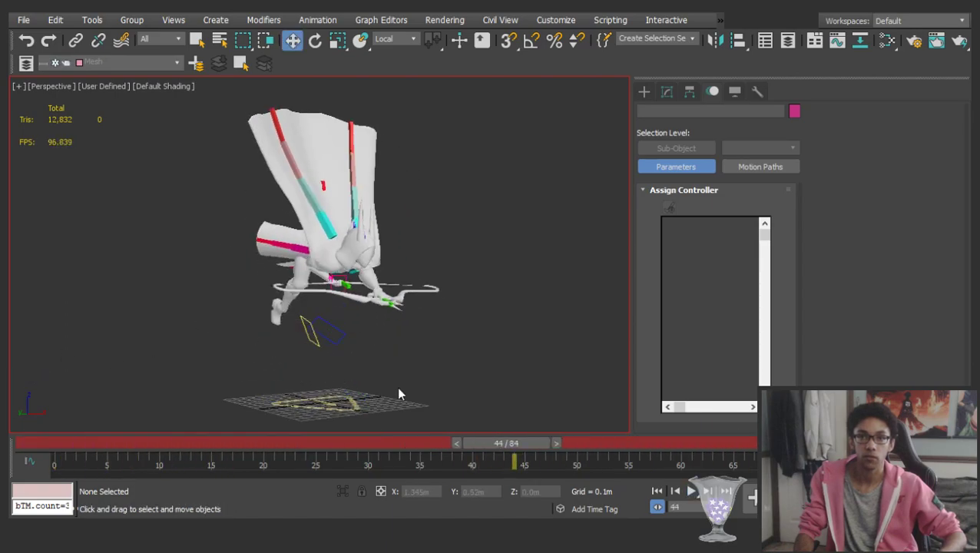
Rotate the pelvis at frame 45 in side view so the diving body swings upright
key(ctrl+a)
drag(523, 444, 533, 407)
key(w)
alt+middle_drag(430, 338, 507, 326)
click(491, 330)
scroll(409, 247, up, 2)
click(409, 249)
scroll(409, 249, down, 4)
key(e)
drag(446, 291, 590, 246)
scroll(513, 243, up, 3)
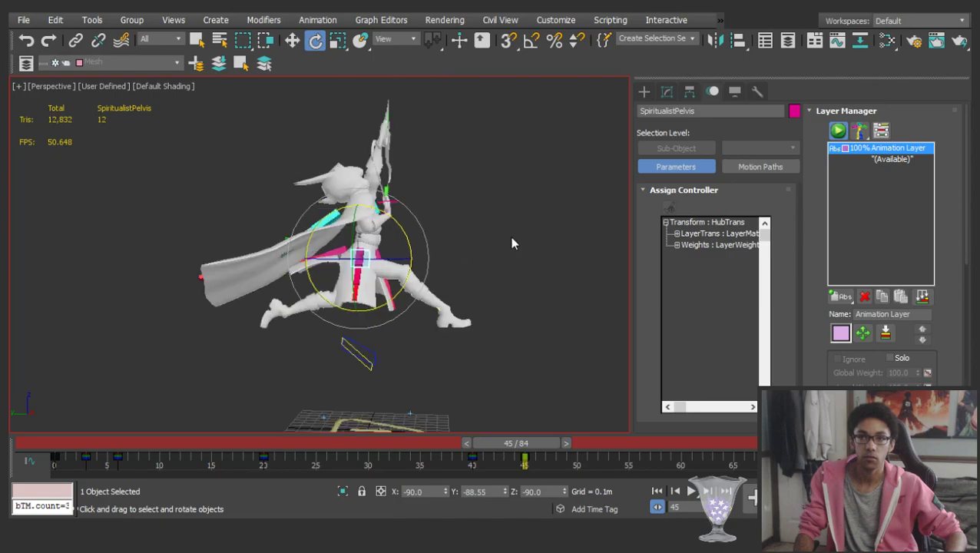
Rotate the ribcage forward at frame 45 so the bow arm aims ahead and slightly upward
click(513, 243)
click(362, 206)
click(457, 255)
scroll(365, 212, up, 3)
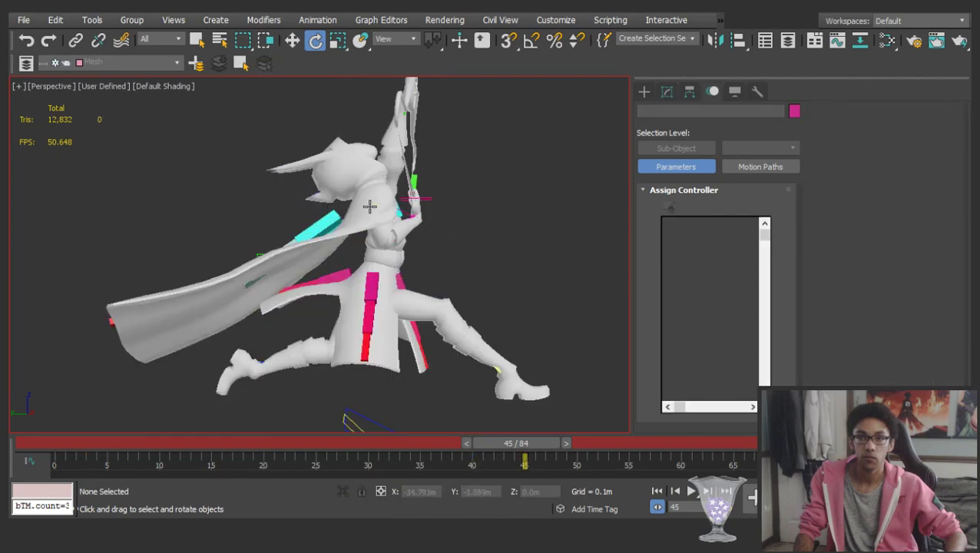
click(365, 204)
key(w)
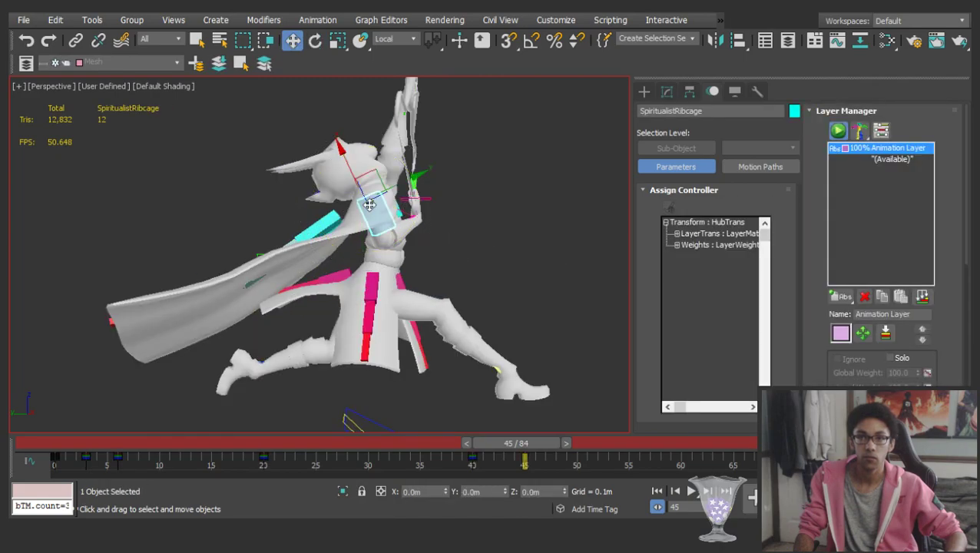
key(e)
drag(399, 174, 388, 257)
Tilt the head forward at frame 45 to face along the raised bow arm
click(381, 184)
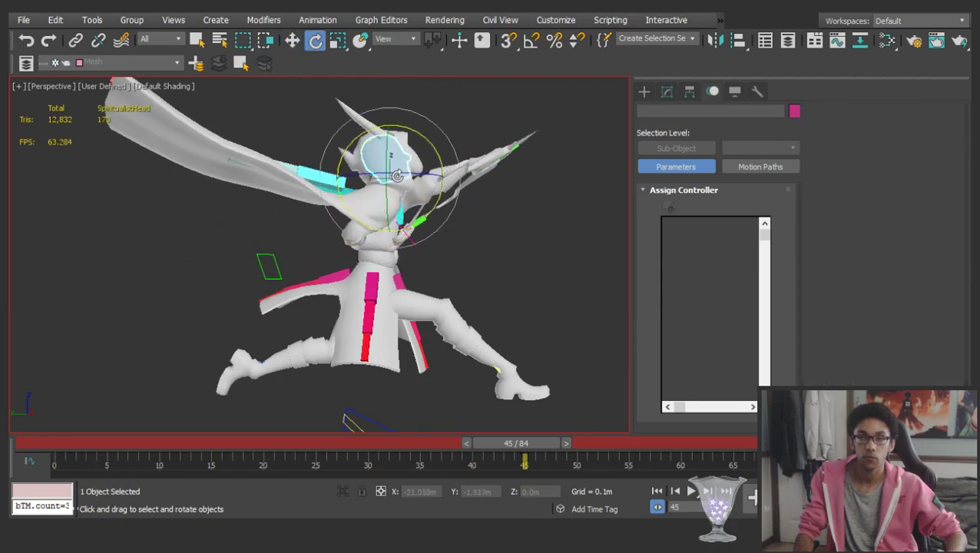
click(389, 173)
drag(438, 154, 473, 234)
click(486, 235)
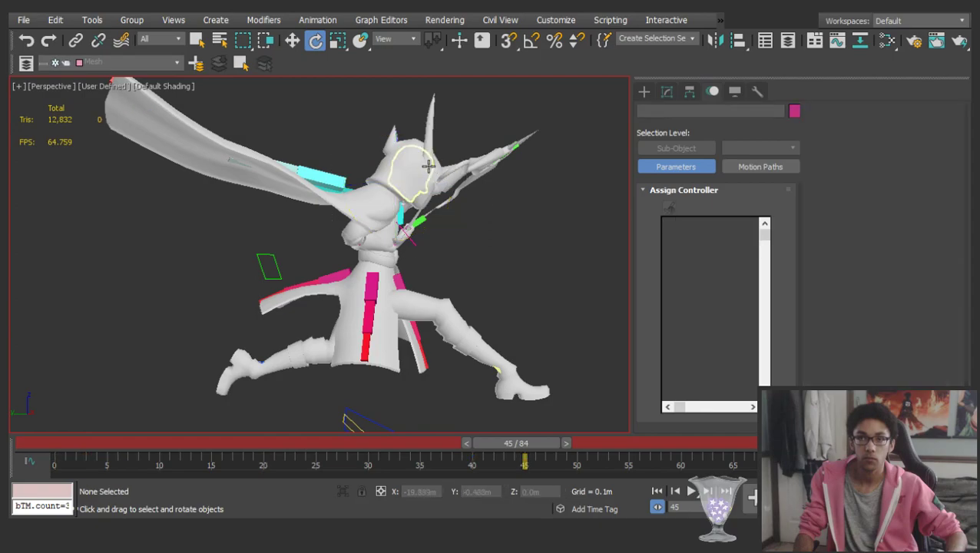
Try rotating the left upper arm at frame 45 to lower the bow, and undo it
alt+middle_drag(441, 211, 419, 290)
alt+middle_drag(461, 262, 204, 234)
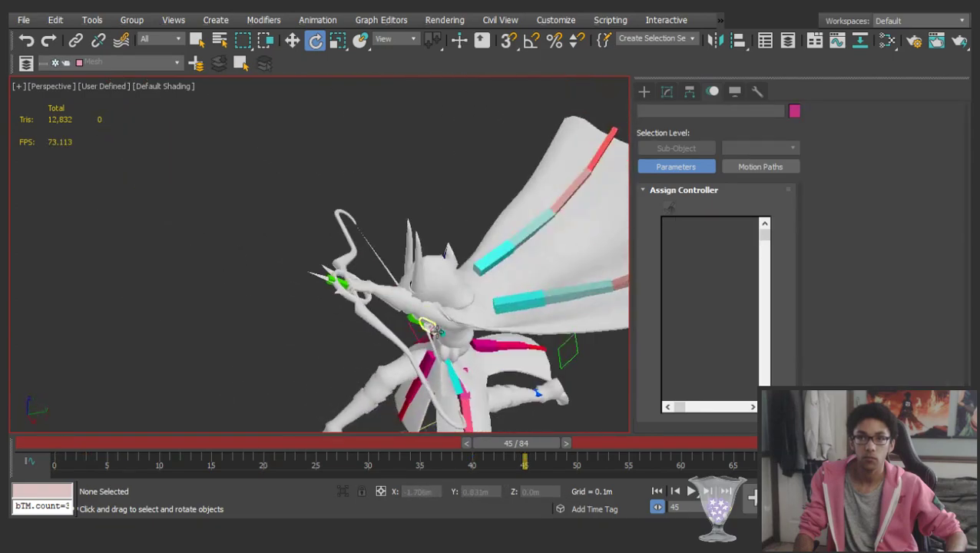
click(442, 320)
click(250, 234)
click(438, 313)
alt+middle_drag(459, 325, 492, 293)
drag(492, 275, 467, 187)
scroll(465, 187, down, 3)
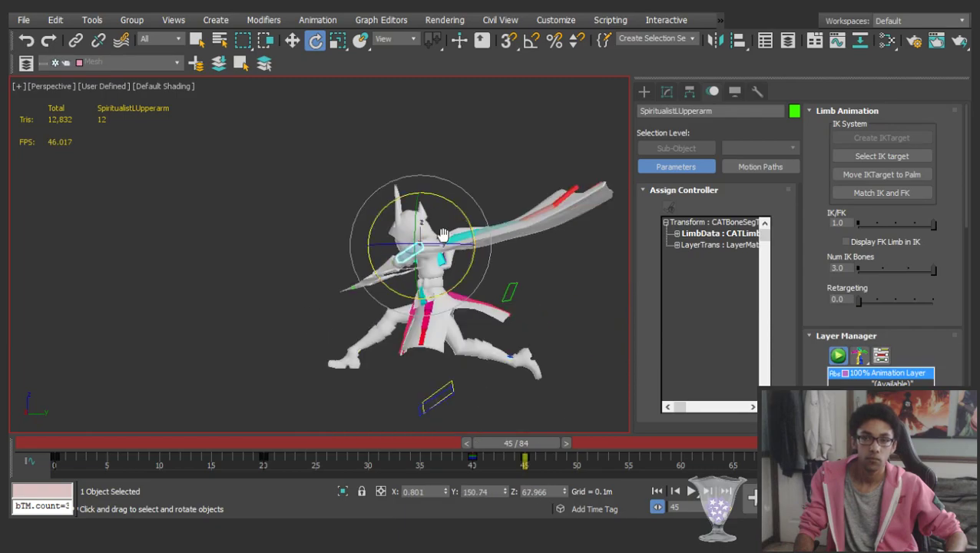
drag(451, 452, 498, 421)
key(ctrl+z)
Undo the recent head and ribcage rotations at frame 45
scroll(445, 266, up, 3)
alt+middle_drag(445, 268, 401, 284)
click(535, 277)
scroll(392, 277, up, 4)
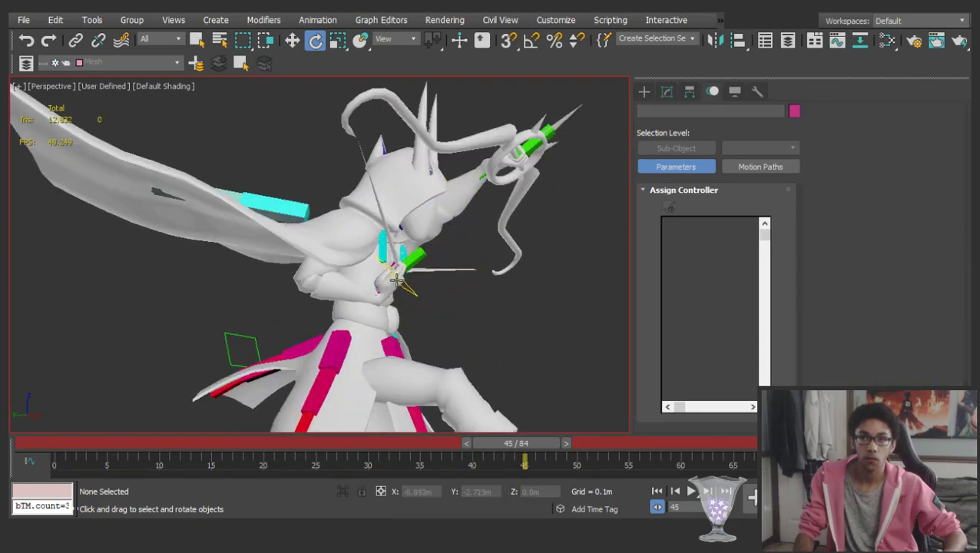
alt+middle_drag(392, 277, 166, 271)
scroll(167, 271, down, 2)
alt+drag(167, 271, 203, 303)
key(ctrl+z)
key(ctrl+z)
key(ctrl+z)
middle_drag(333, 288, 433, 271)
key(ctrl+z)
key(ctrl+z)
key(ctrl+z)
key(ctrl+z)
key(ctrl+z)
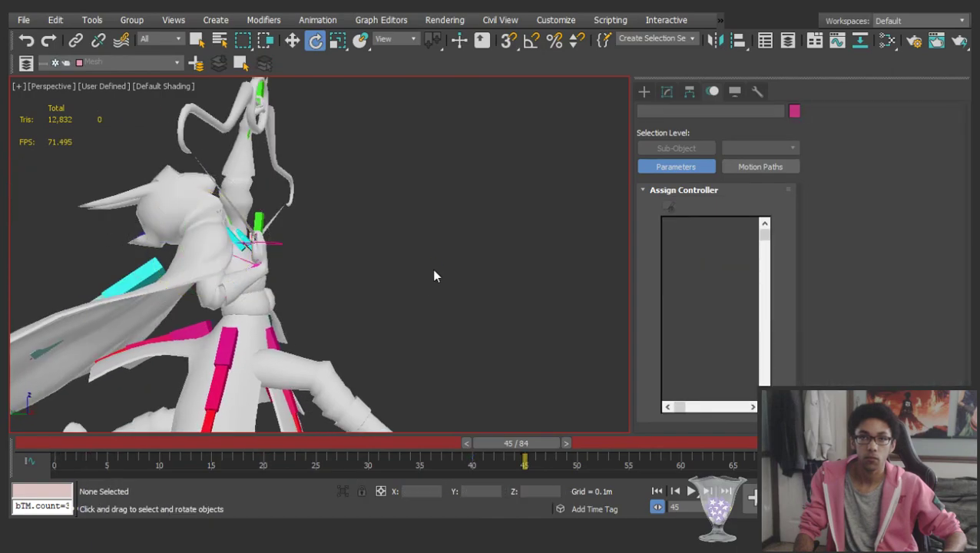
In the separate 90-frame standing bow-shot scene, examine the right hand and collarbone poses around frames 53 to 55
scroll(418, 259, down, 4)
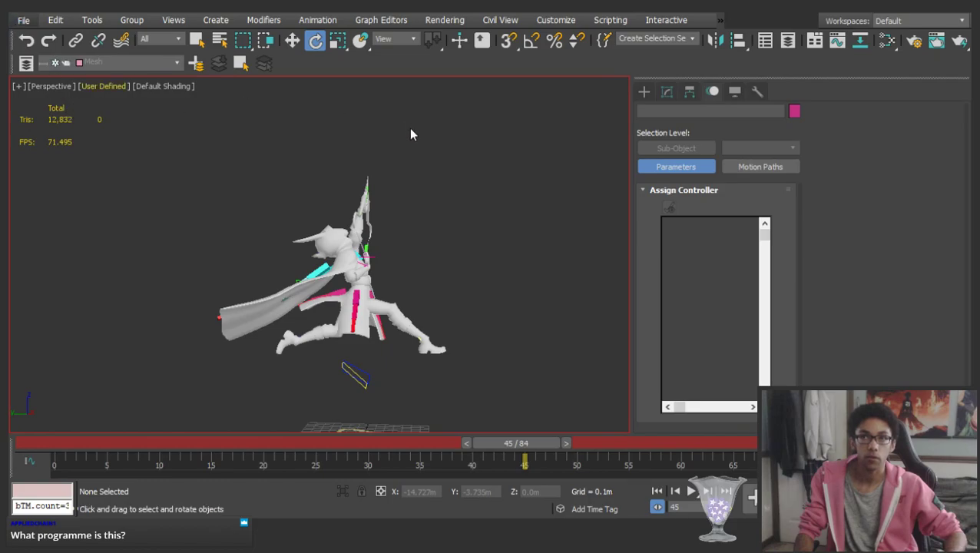
key(n)
drag(385, 444, 598, 417)
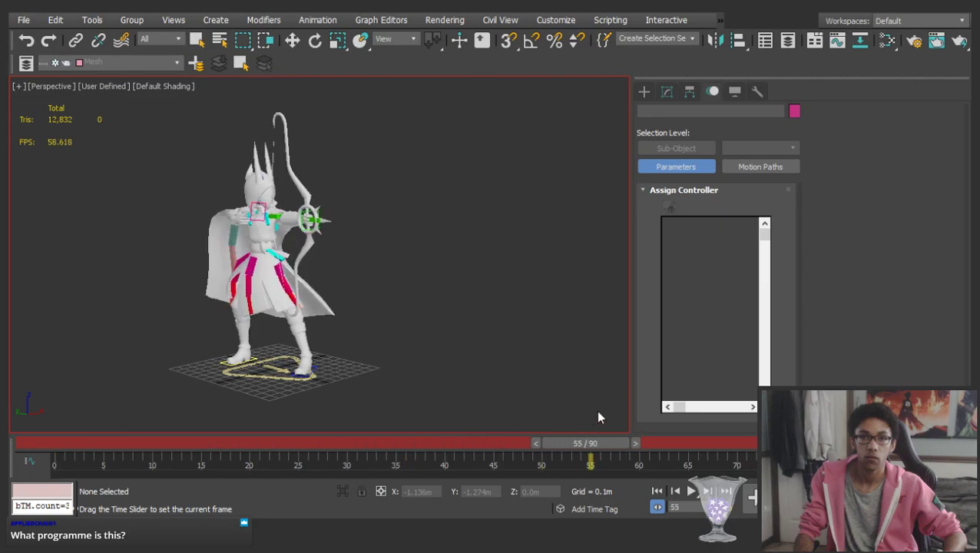
scroll(260, 230, up, 5)
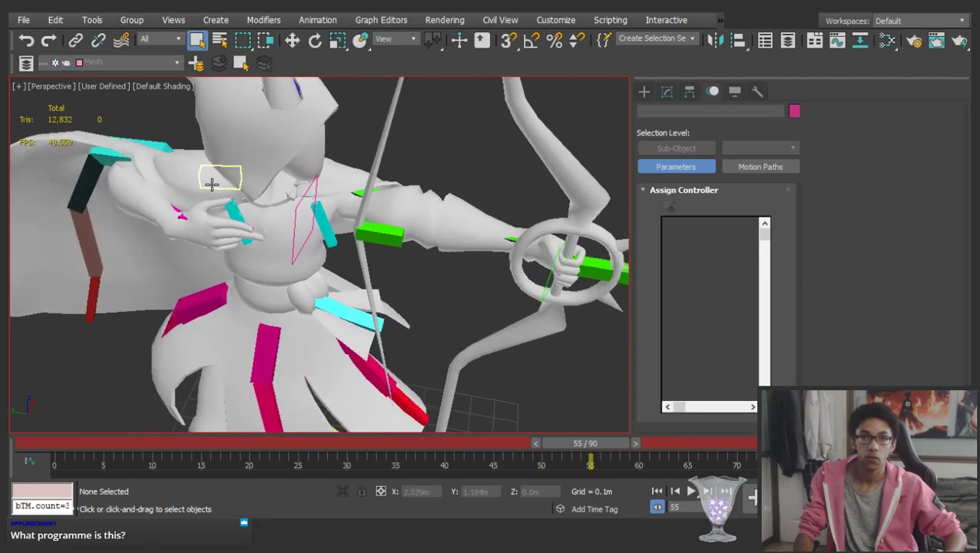
click(211, 184)
mouse_move(596, 444)
mouse_down()
mouse_move(538, 446)
mouse_move(578, 451)
mouse_up()
click(190, 222)
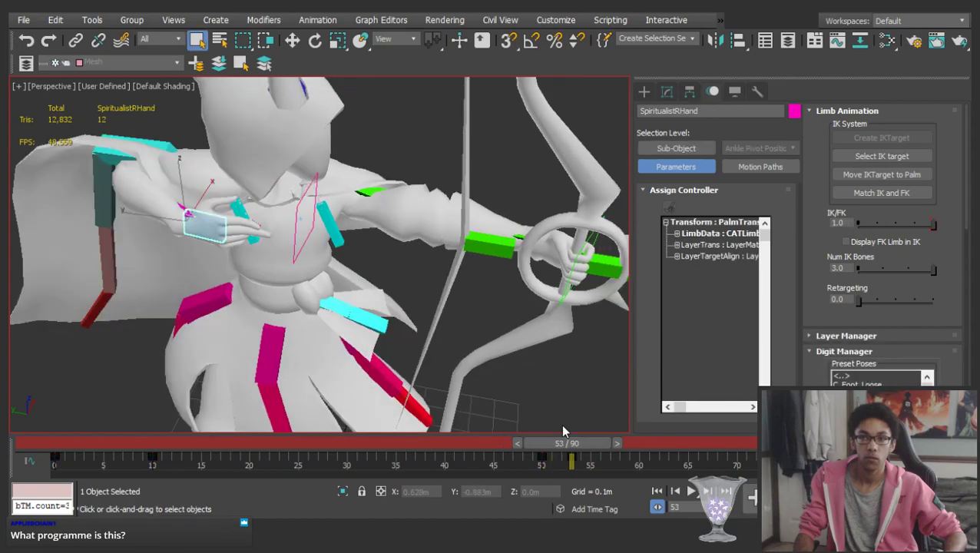
click(238, 180)
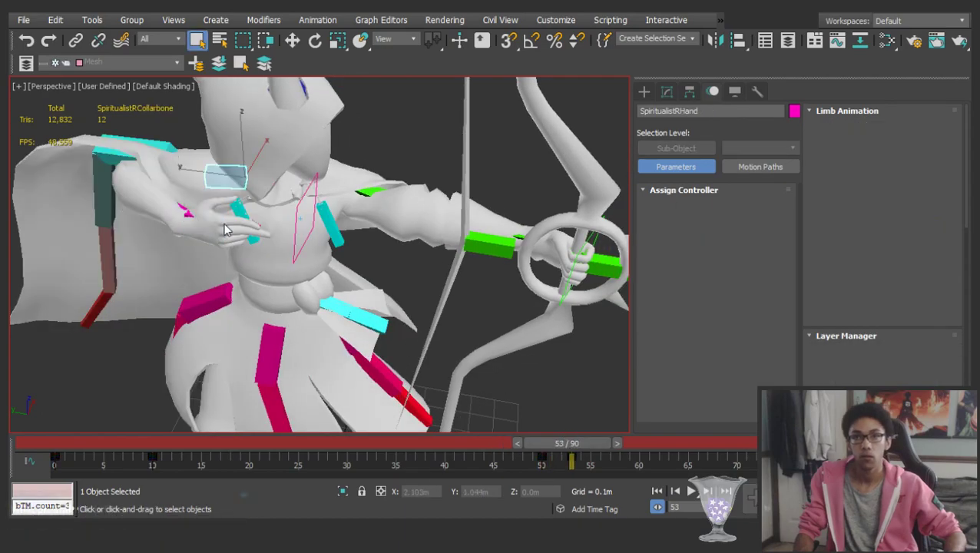
key(z)
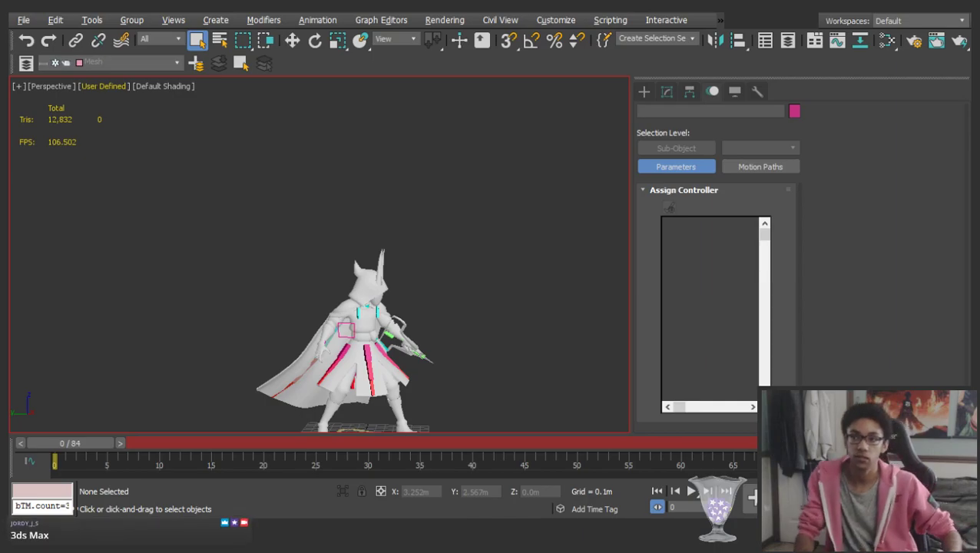
Select the whole rig in the 84-frame dive scene and compare its poses at frames 40 and 45
scroll(358, 292, up, 8)
key(ctrl+a)
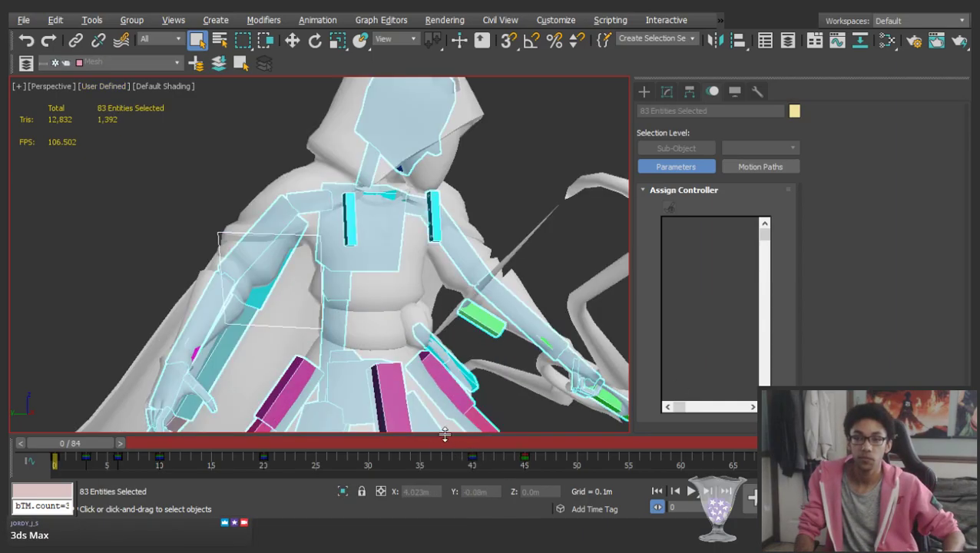
click(472, 453)
scroll(430, 330, down, 6)
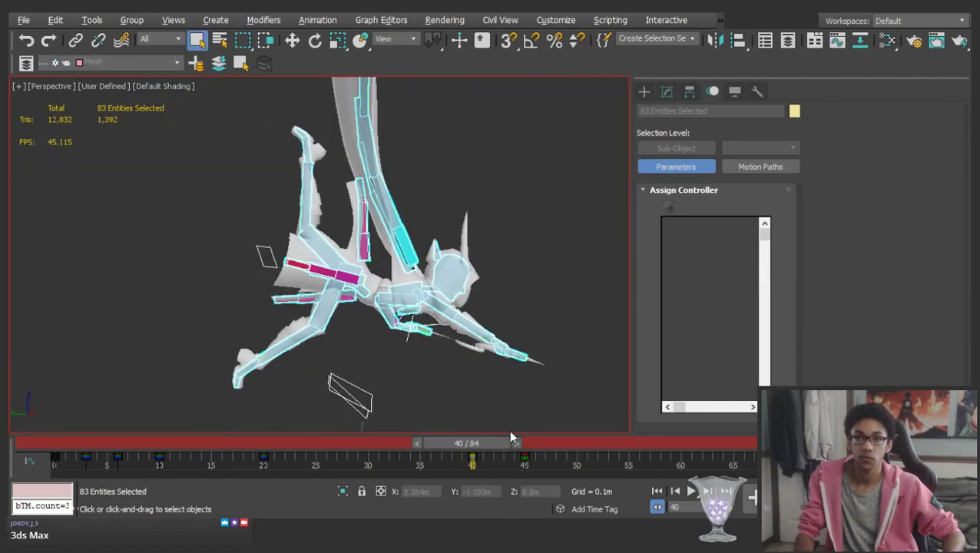
drag(508, 441, 562, 440)
Set a key on the right upper arm at frame 45
click(379, 254)
scroll(350, 231, up, 2)
alt+middle_drag(319, 208, 280, 209)
click(301, 202)
key(k)
alt+middle_drag(360, 235, 407, 238)
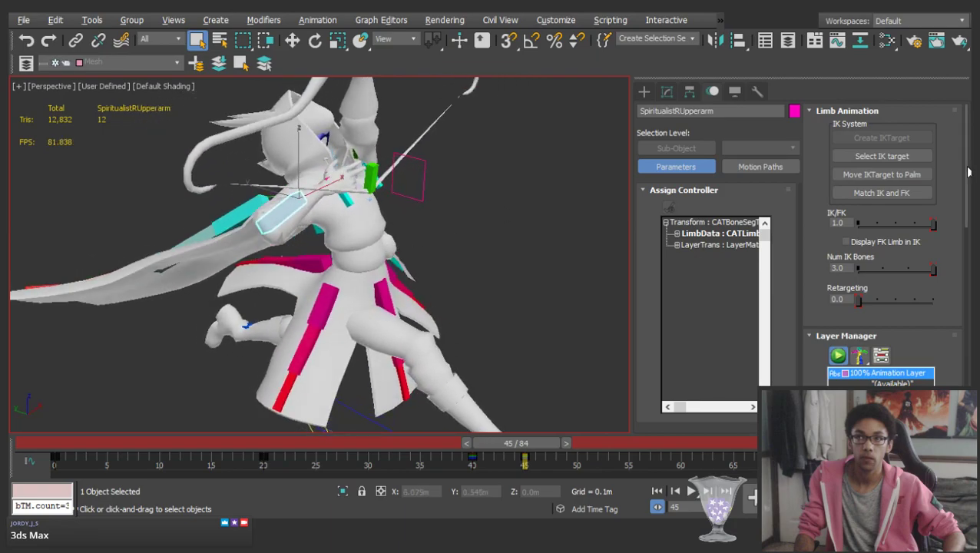
click(849, 111)
click(845, 112)
Link the right arm's IK target to the world at frame 45
click(421, 190)
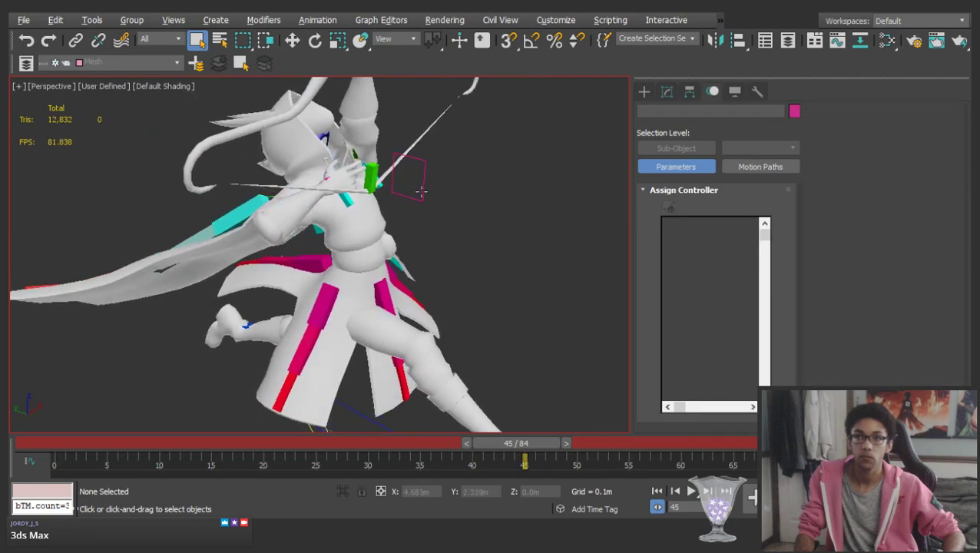
click(421, 190)
key(w)
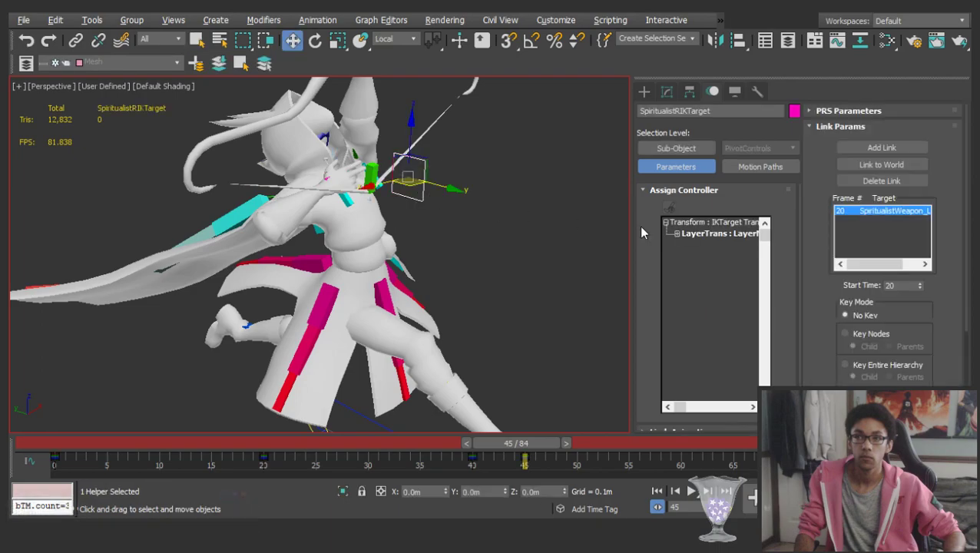
click(881, 166)
middle_drag(508, 363, 516, 382)
Add a link at frame 40 from the right IK target to the green weapon bone at the bowstring
drag(528, 443, 482, 441)
middle_drag(497, 368, 460, 261)
alt+middle_drag(461, 261, 448, 259)
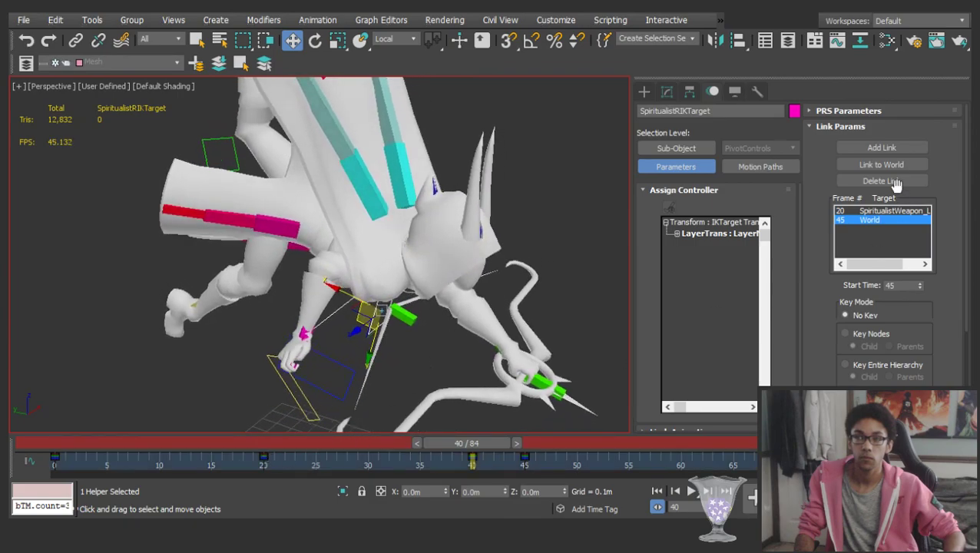
click(897, 149)
click(408, 315)
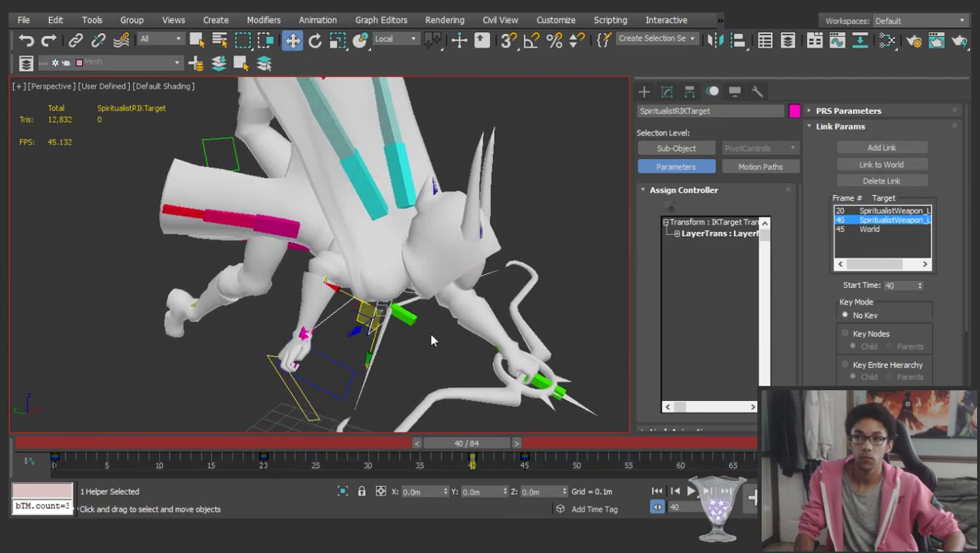
alt+middle_drag(306, 376, 267, 339)
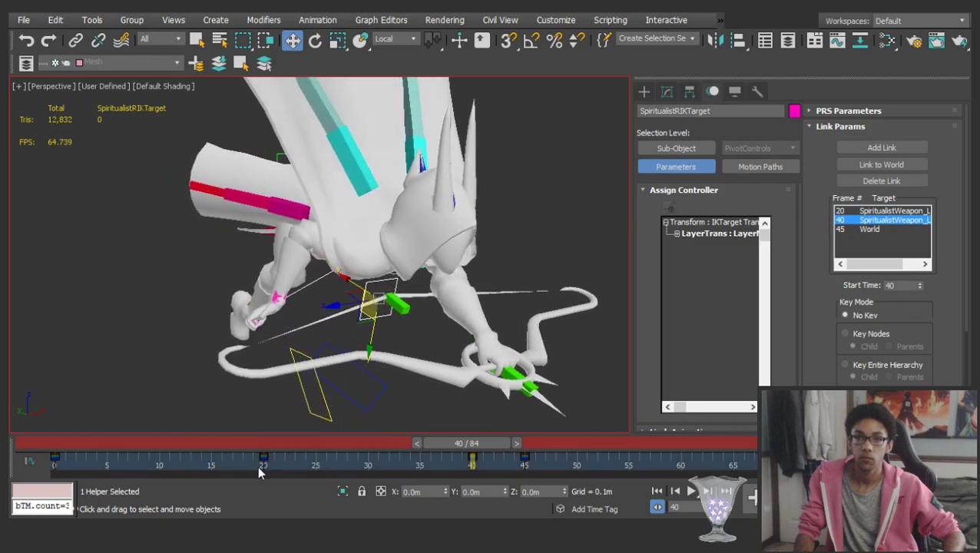
mouse_move(458, 447)
mouse_down()
mouse_move(450, 453)
mouse_move(460, 450)
mouse_up()
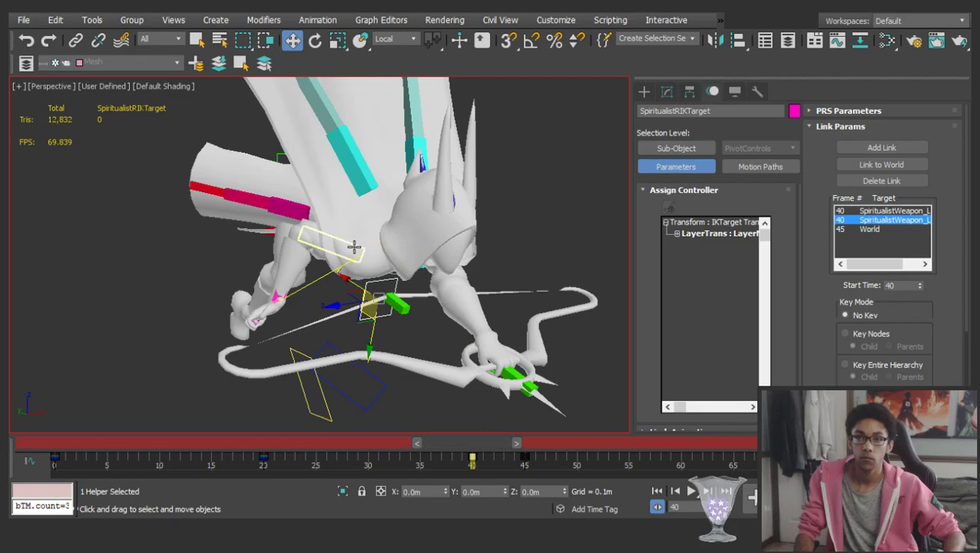
Select the full right-arm chain from the collarbone and check its pose between frames 40 and 45
click(362, 250)
double_click(371, 251)
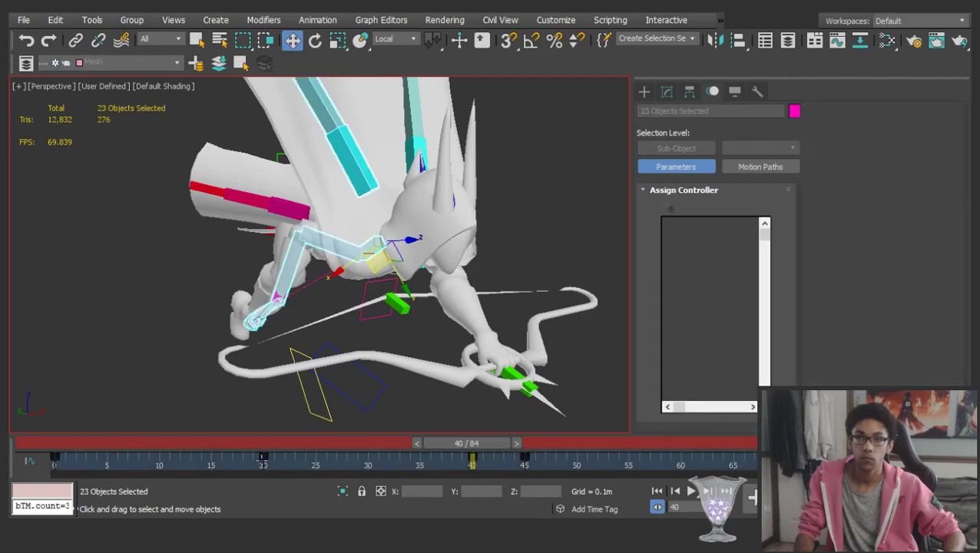
drag(466, 443, 525, 402)
click(530, 383)
scroll(530, 380, down, 4)
alt+middle_drag(430, 231, 453, 238)
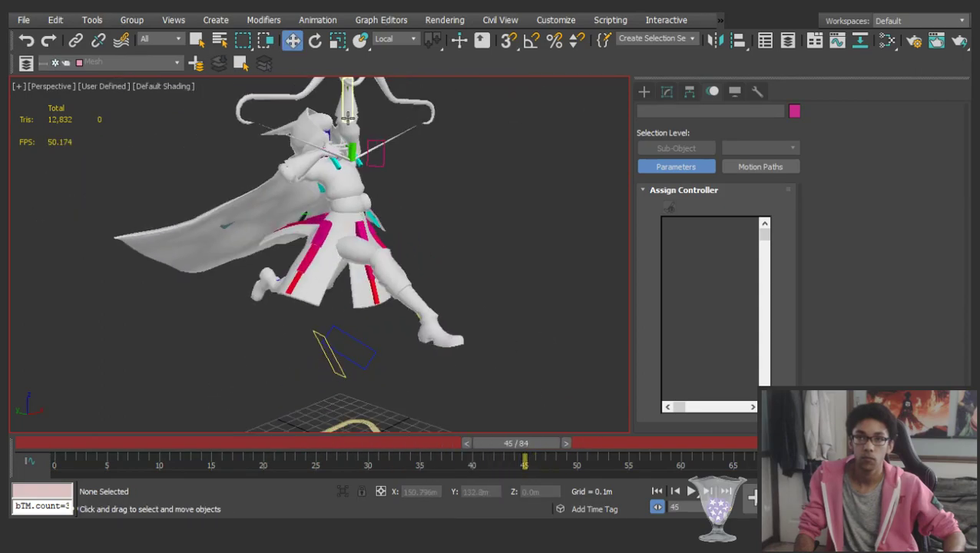
Rotate the raised left arm down at frame 45 so the bow points forward
click(347, 133)
key(e)
alt+middle_drag(355, 136, 391, 142)
drag(383, 127, 446, 217)
click(447, 217)
Rotate the left hand at frame 45 so the bow tilts slightly downward in line with the arm
scroll(430, 200, up, 6)
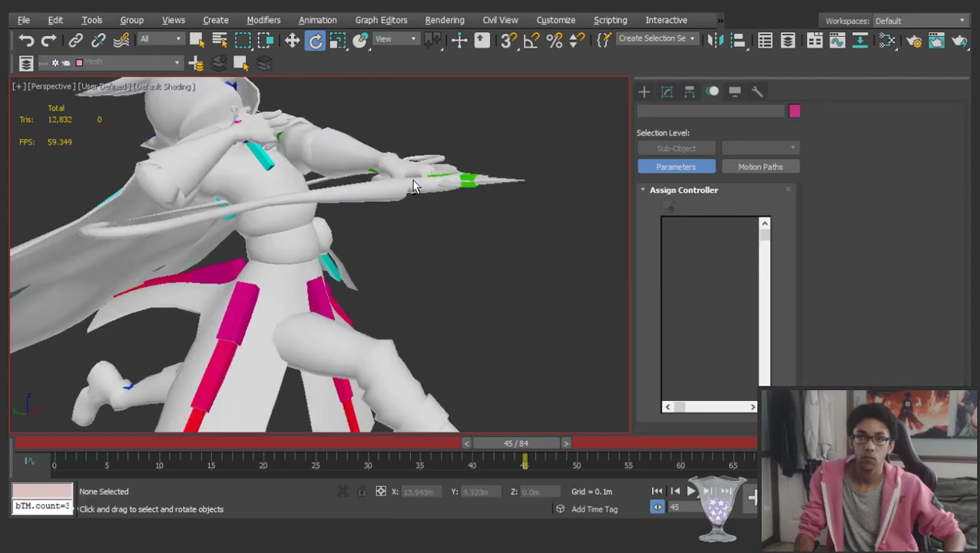
click(408, 176)
alt+middle_drag(409, 176, 433, 131)
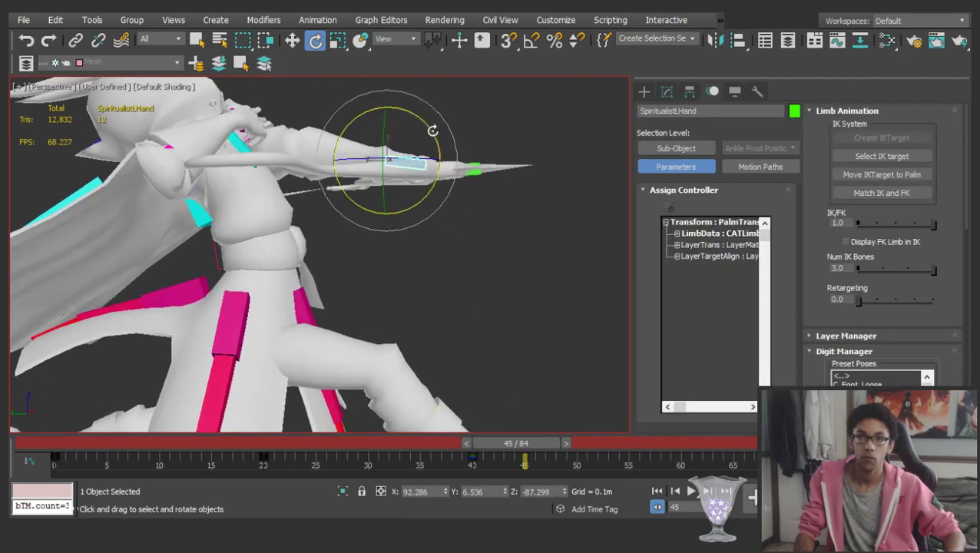
drag(433, 131, 448, 148)
click(498, 239)
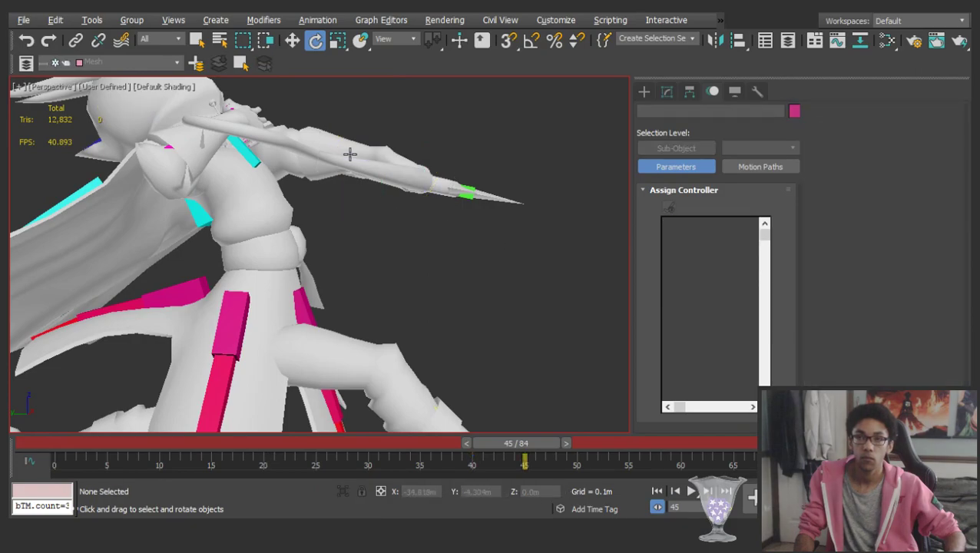
Move the SpiritualistWeapon_L_Back bone forward along its local axis at frame 45 to release the drawn bowstring
alt+middle_drag(498, 240, 311, 244)
click(260, 153)
alt+middle_drag(261, 152, 448, 219)
key(F3)
click(506, 241)
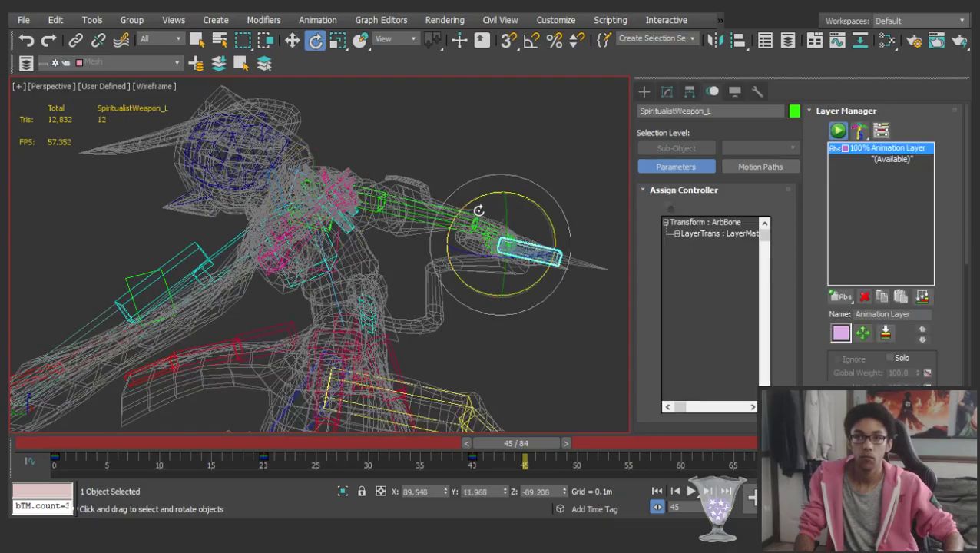
scroll(395, 184, up, 2)
alt+middle_drag(395, 184, 453, 219)
mouse_move(386, 227)
alt+middle_down()
mouse_move(370, 236)
mouse_move(382, 212)
mouse_move(369, 107)
alt+middle_up()
click(300, 261)
key(F3)
scroll(343, 233, down, 2)
key(w)
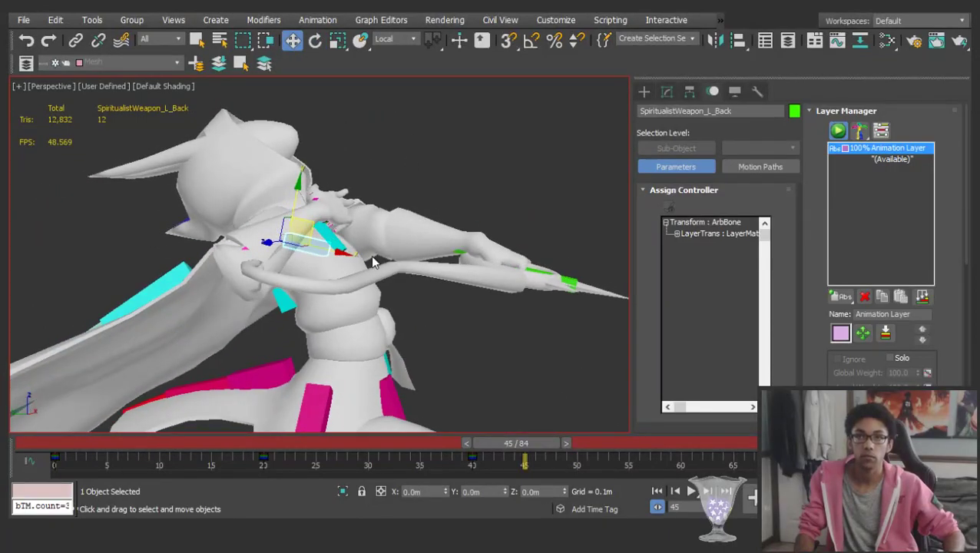
drag(408, 256, 421, 260)
alt+middle_drag(421, 260, 377, 304)
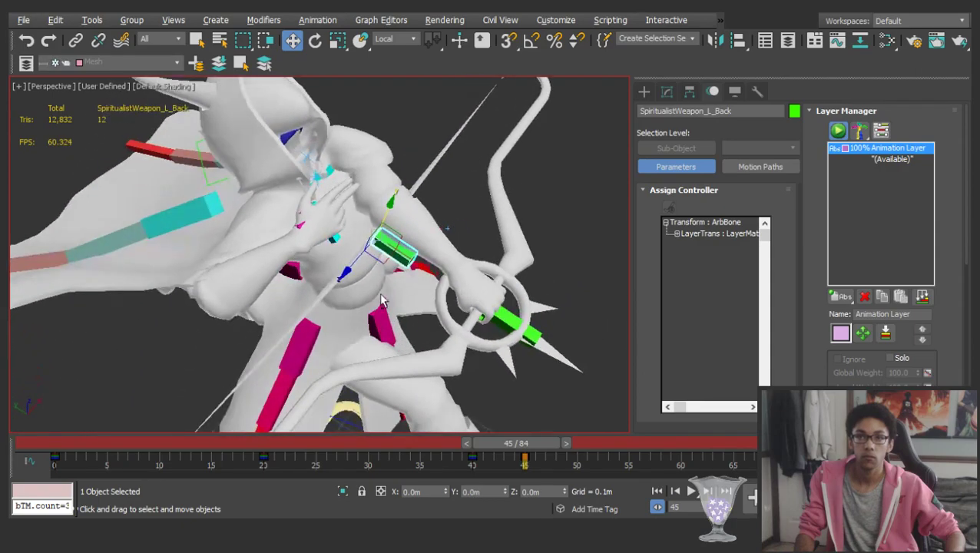
scroll(434, 273, down, 5)
alt+middle_drag(453, 281, 495, 232)
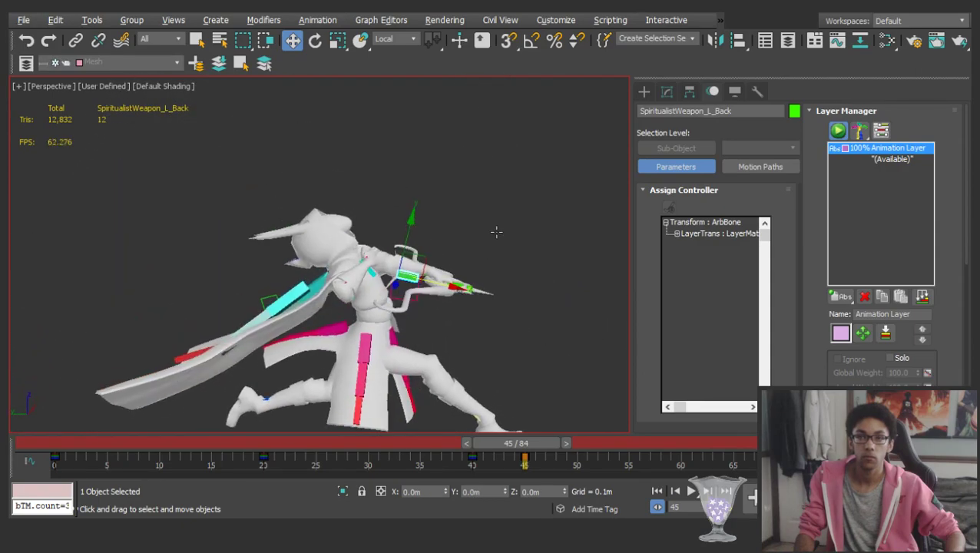
click(494, 232)
Rotate the right upper arm outward at frame 45, away from the chest and bowstring
scroll(384, 265, up, 2)
click(337, 271)
alt+middle_drag(337, 271, 436, 65)
key(e)
alt+middle_drag(406, 229, 435, 258)
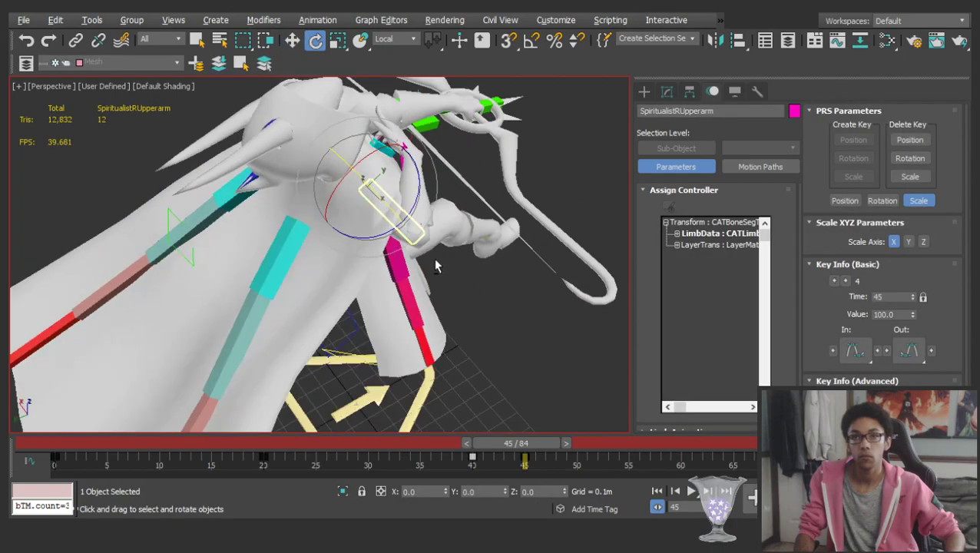
drag(419, 203, 480, 306)
click(427, 204)
click(410, 202)
click(486, 306)
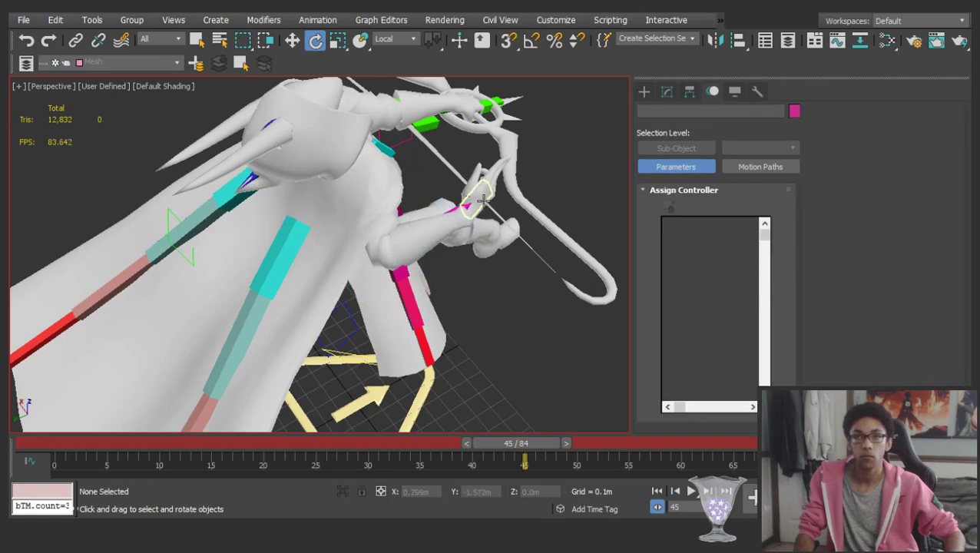
Rotate the right hand at the wrist at frame 45 for a relaxed release pose
click(482, 200)
key(w)
scroll(888, 152, down, 5)
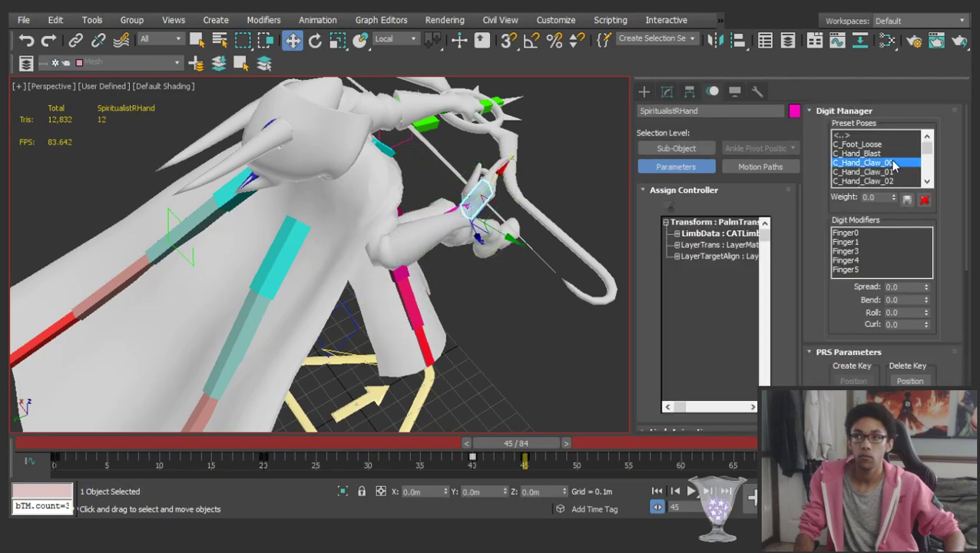
key(e)
drag(471, 256, 438, 182)
alt+middle_drag(452, 192, 116, 158)
click(116, 158)
scroll(440, 201, up, 5)
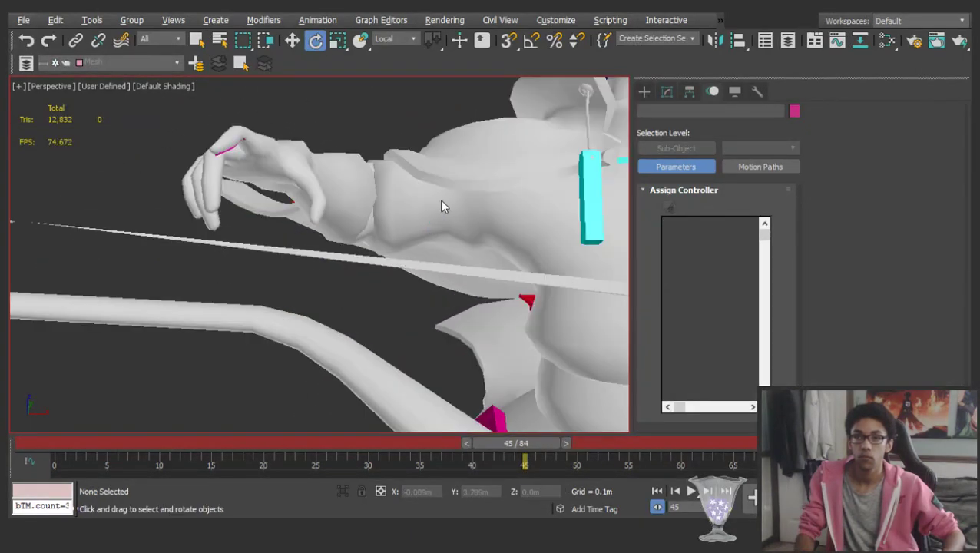
Rotate the right upper arm downward at frame 45 so the hand drops toward the waist
scroll(448, 198, down, 3)
click(448, 198)
alt+middle_drag(448, 198, 367, 405)
alt+middle_drag(376, 199, 399, 223)
scroll(384, 192, down, 2)
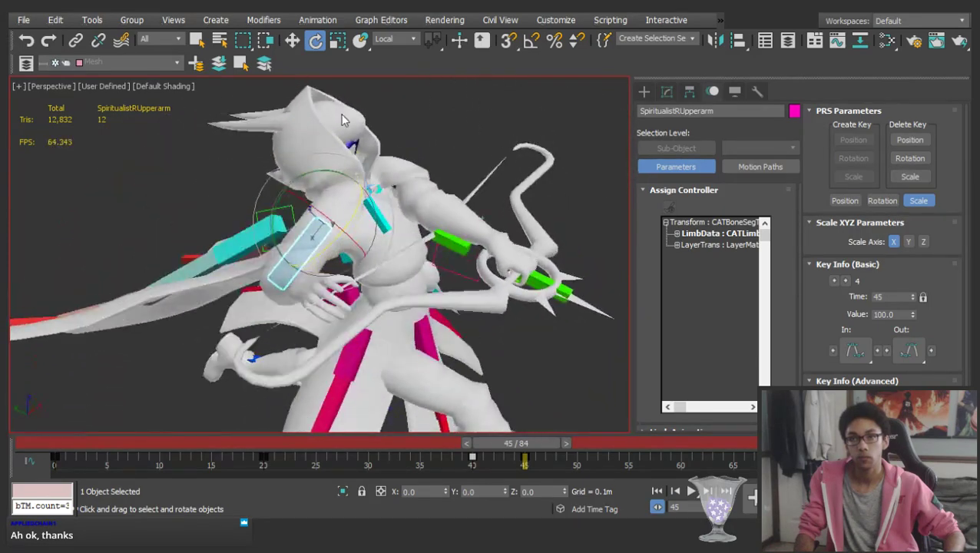
Select the head and check the follow-through pose in side view at frame 44
click(343, 120)
click(331, 125)
alt+middle_drag(330, 124, 407, 158)
scroll(415, 231, down, 3)
drag(520, 441, 509, 393)
key(e)
click(514, 319)
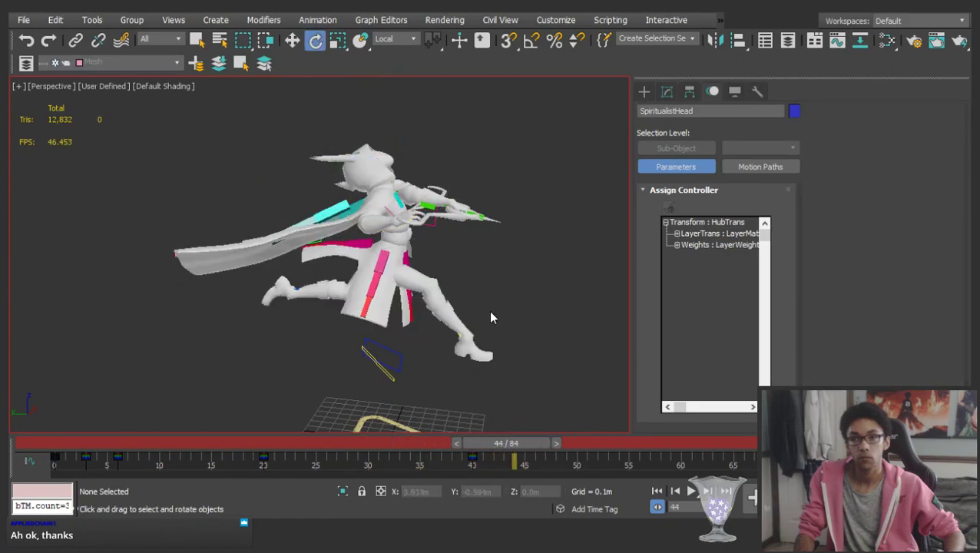
Rotate the right thigh downward at frame 44 so the leading leg hangs beneath the body
scroll(399, 278, up, 2)
click(411, 277)
alt+middle_drag(415, 278, 468, 252)
middle_drag(469, 252, 457, 173)
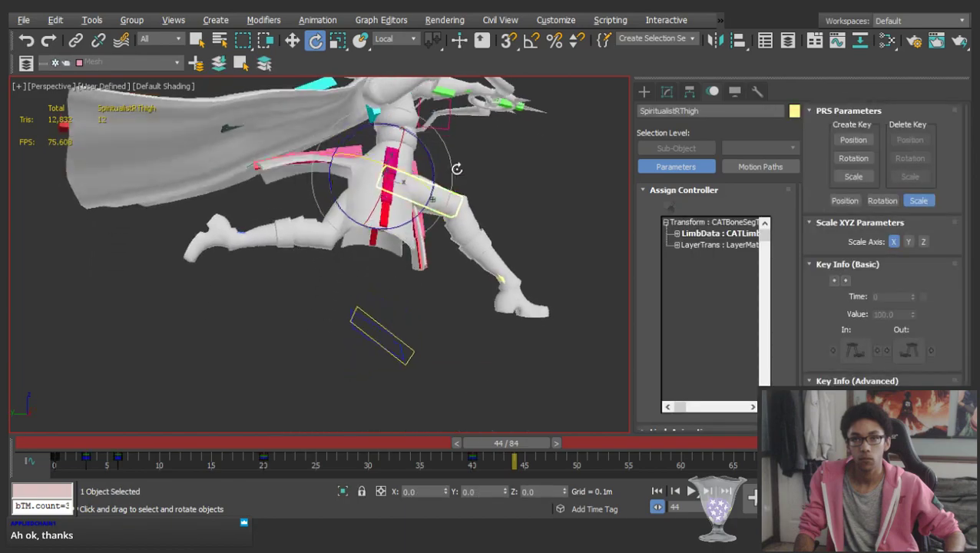
drag(431, 167, 439, 253)
click(451, 269)
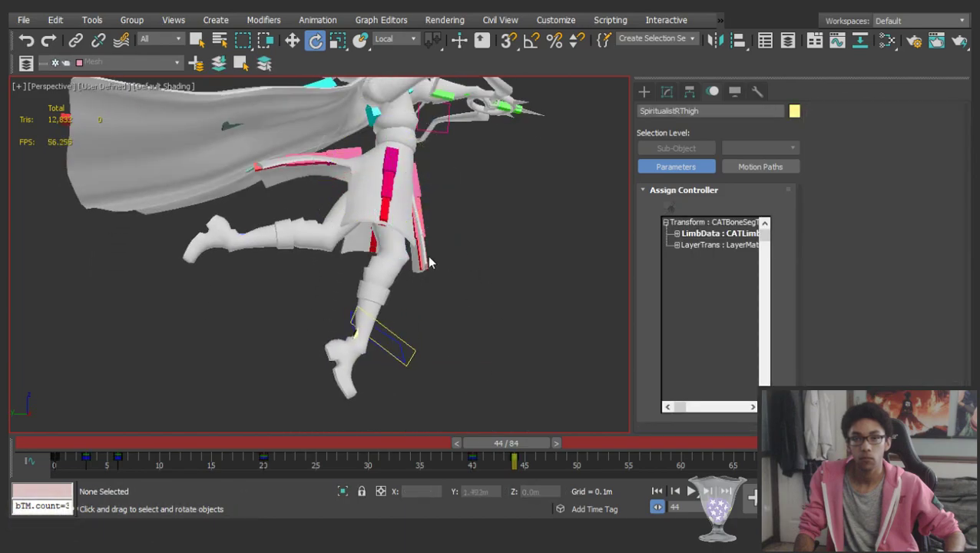
Rotate the trailing leg at frame 44 to bring it down under the body beside the other leg
click(380, 249)
drag(376, 237, 338, 291)
click(413, 296)
click(404, 293)
scroll(338, 287, down, 3)
Rotate the pelvis at frame 45 so the whole body leans backward in the follow-through
drag(375, 448, 514, 304)
click(495, 219)
alt+middle_drag(493, 223, 368, 213)
click(373, 213)
alt+middle_drag(449, 219, 430, 159)
click(557, 443)
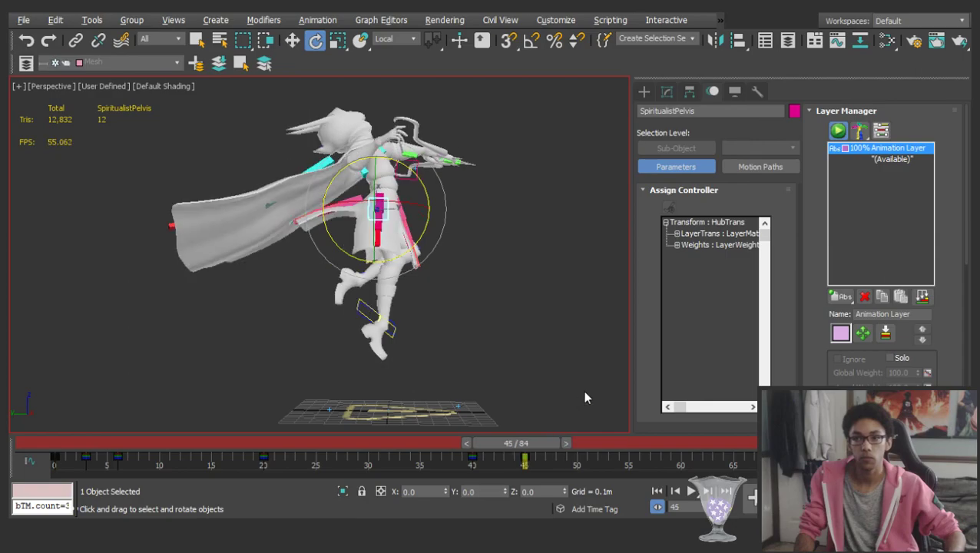
drag(399, 260, 433, 254)
click(444, 261)
scroll(416, 237, up, 4)
Select both thighs and check the leaning leg pose at frame 45 from both sides
click(409, 245)
alt+middle_drag(409, 245, 285, 281)
ctrl+click(475, 213)
alt+middle_drag(331, 202, 402, 195)
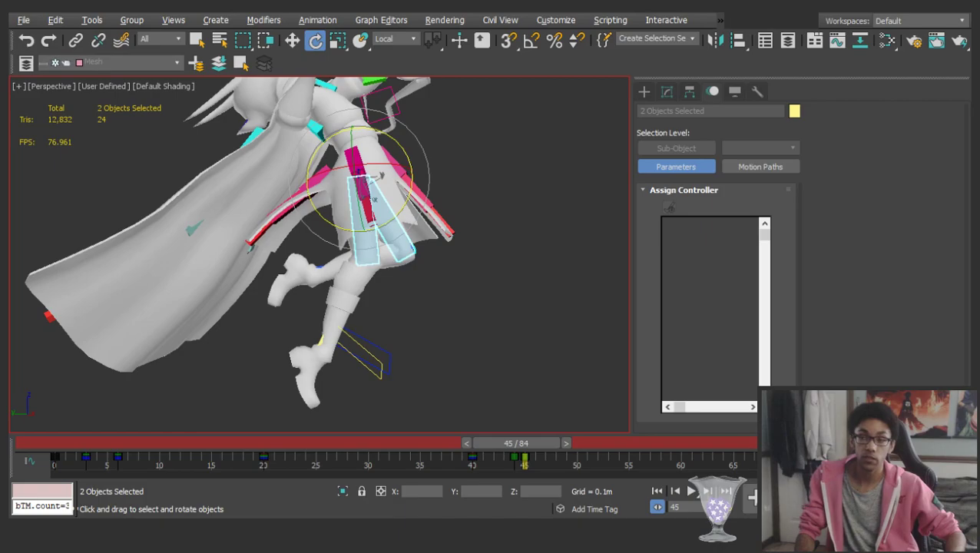
scroll(338, 156, down, 3)
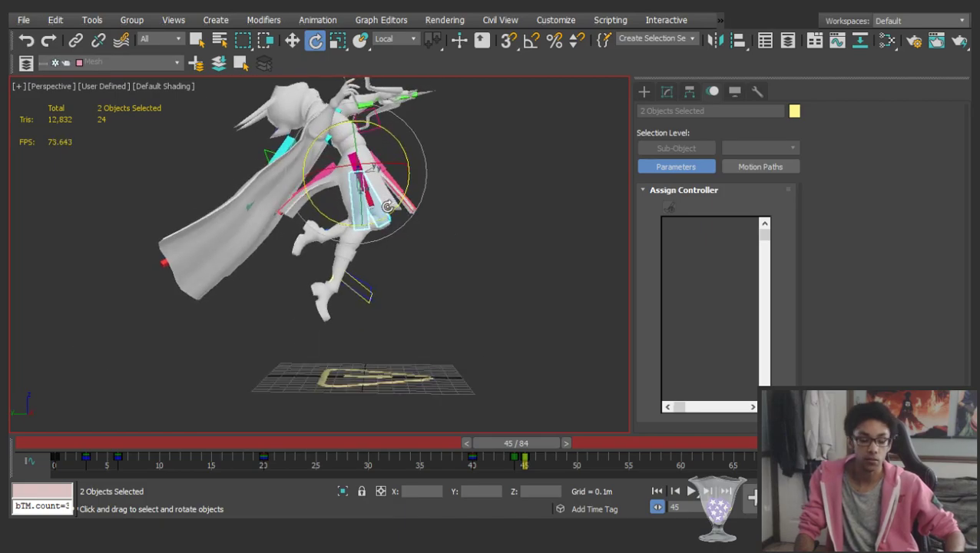
middle_drag(363, 204, 116, 244)
scroll(350, 235, up, 3)
scroll(329, 222, down, 3)
alt+middle_drag(330, 222, 351, 238)
scroll(346, 240, down, 2)
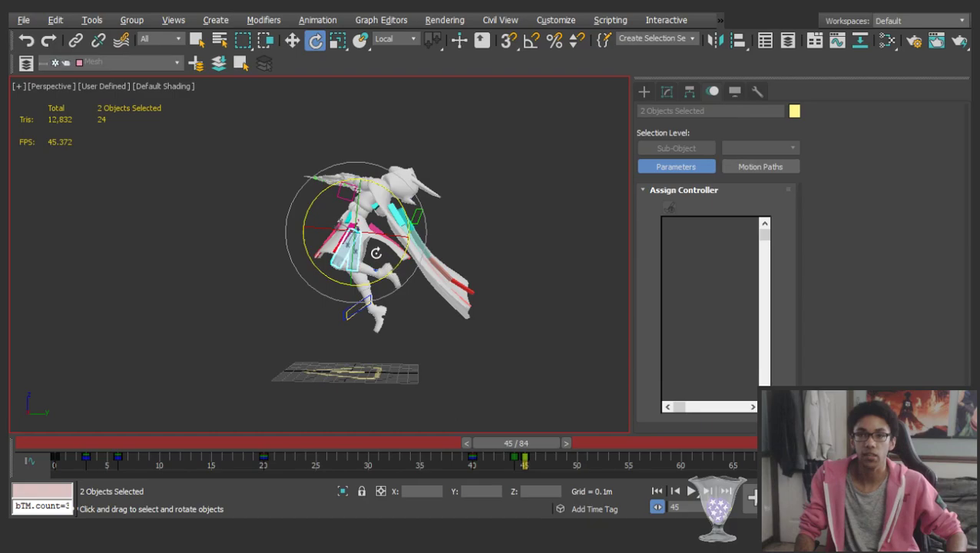
drag(516, 444, 530, 424)
key(e)
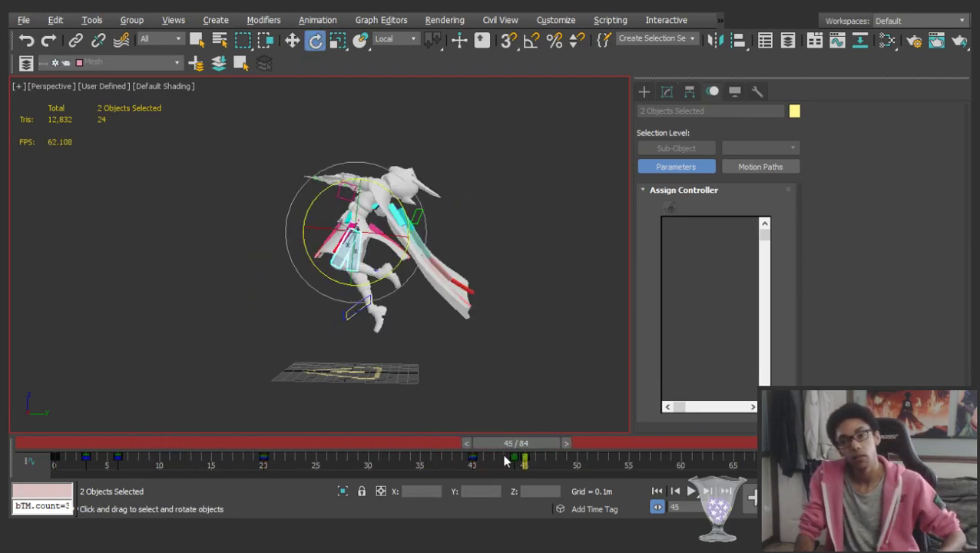
Consolidate the whole rig's follow-through keys from frames 44 and 45 onto frame 45 and play the animation
key(ctrl+a)
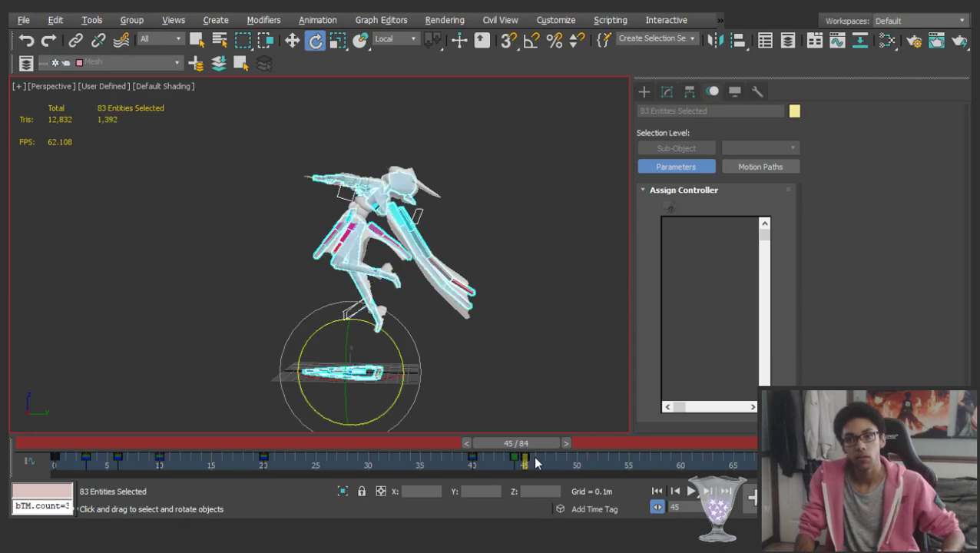
drag(516, 443, 552, 436)
key(ctrl+z)
click(537, 456)
key(/)
click(143, 269)
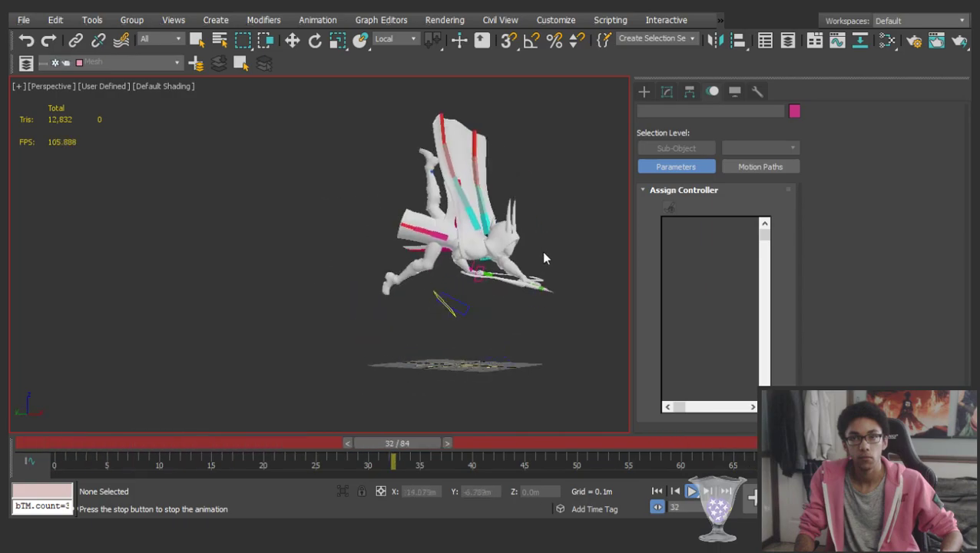
Rotate the left upper arm about -9 degrees around its Y axis at frame 40
key(/)
middle_drag(574, 238, 478, 238)
scroll(482, 238, up, 5)
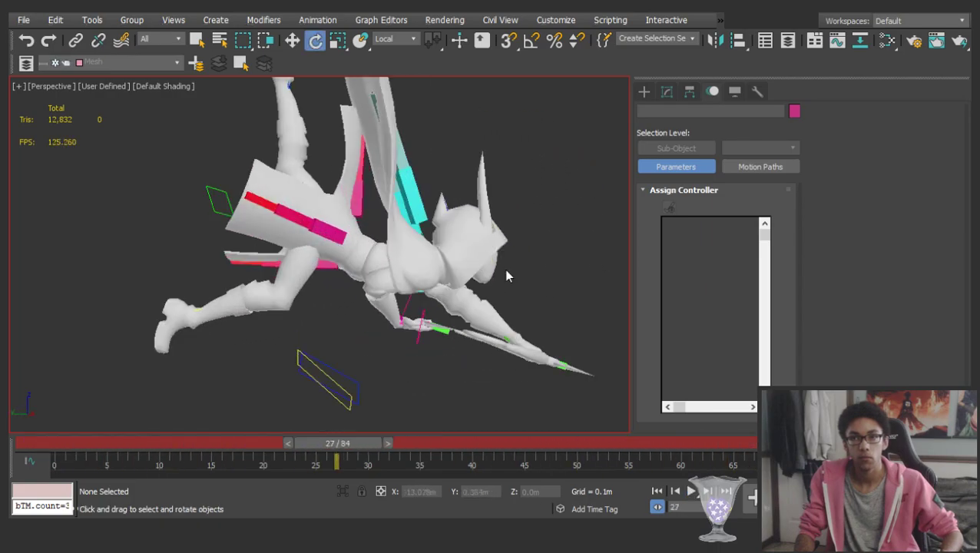
click(453, 292)
middle_drag(453, 281, 401, 173)
scroll(402, 174, down, 3)
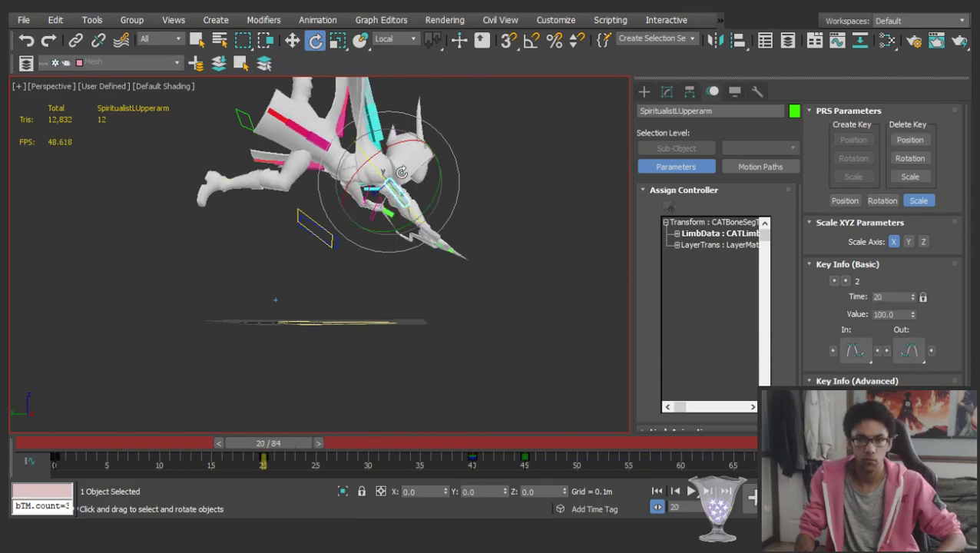
key(.)
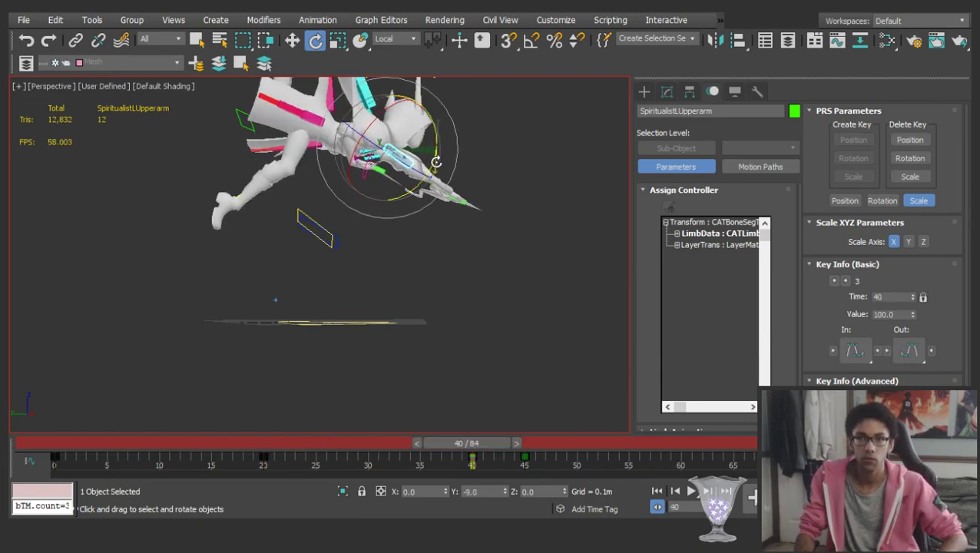
middle_drag(437, 165, 444, 231)
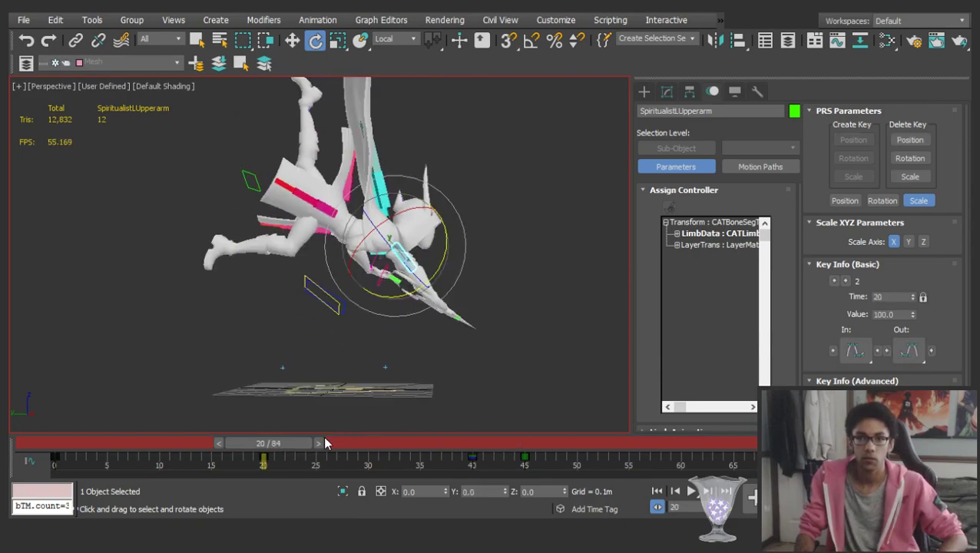
Select the left upper arm, pelvis, ribcage and head together, along with their keys at frame 40
drag(290, 442, 369, 434)
key(e)
scroll(344, 207, up, 3)
scroll(346, 219, down, 5)
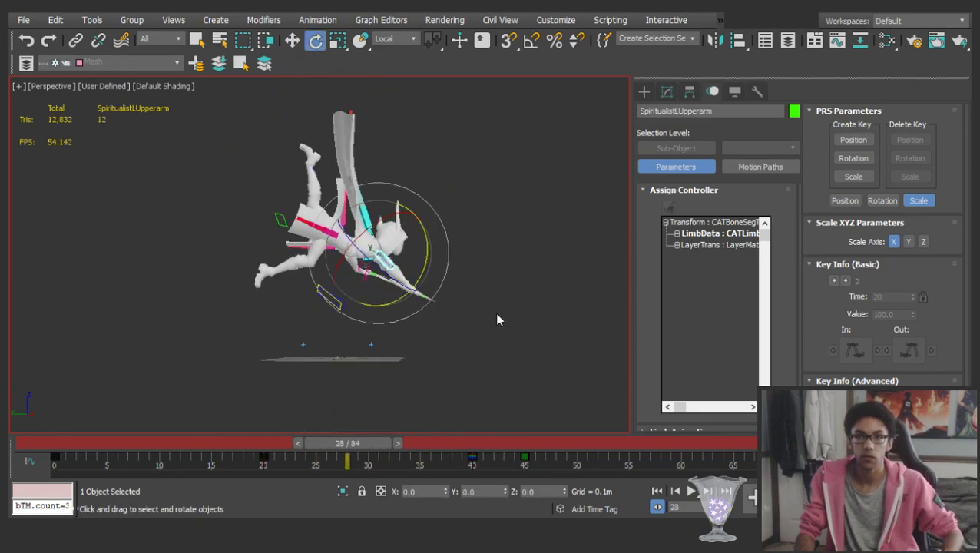
drag(0, 0, 0, 0)
alt+middle_drag(126, 247, 161, 226)
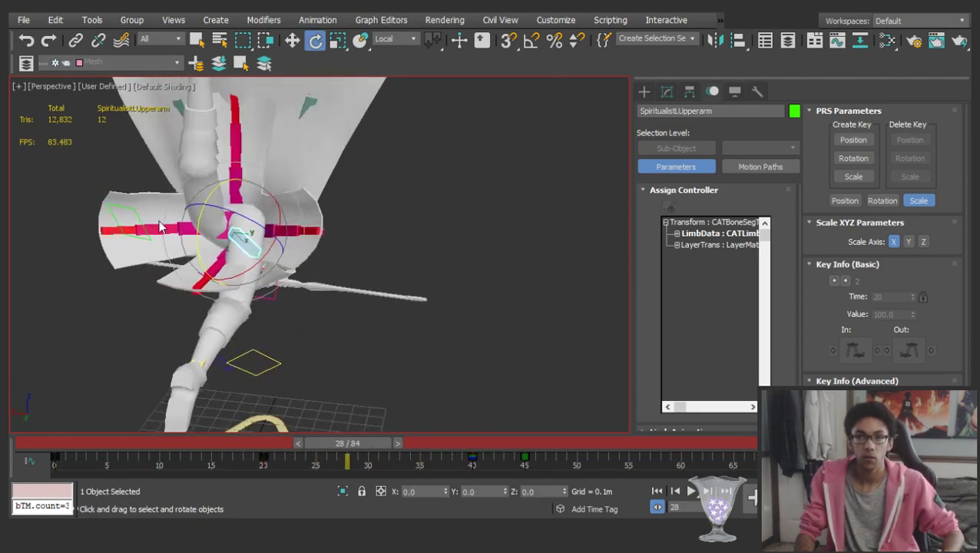
ctrl+click(226, 223)
alt+middle_drag(271, 249, 157, 233)
middle_drag(348, 241, 364, 223)
key(ctrl+s)
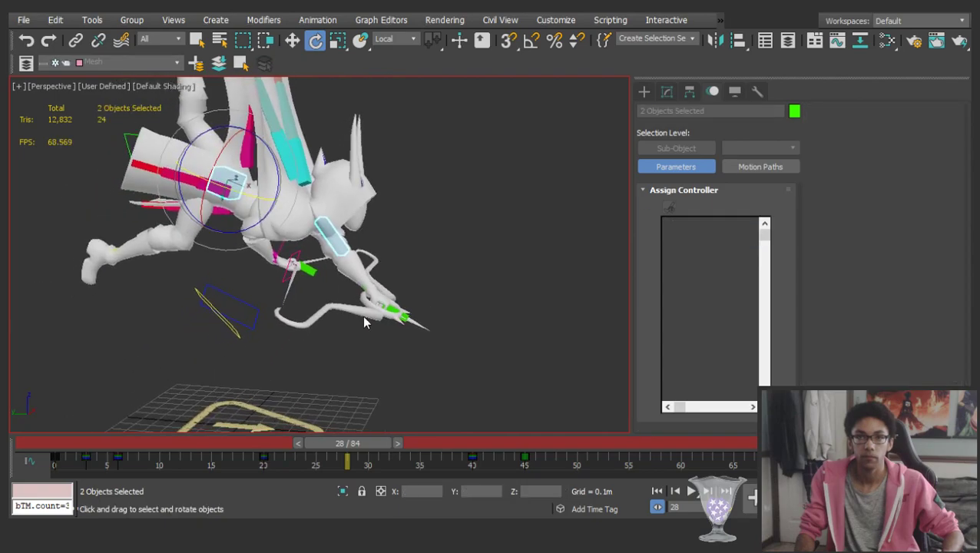
ctrl+click(332, 215)
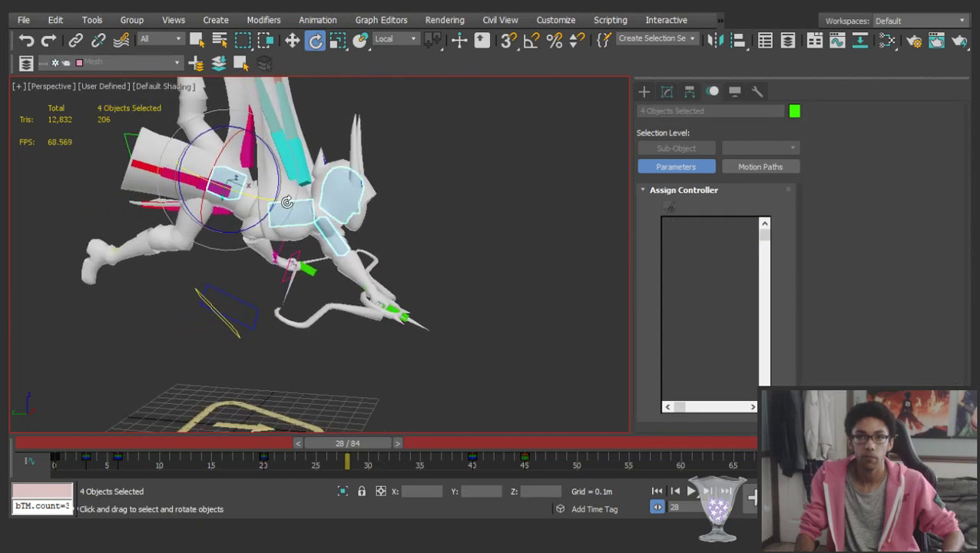
drag(512, 460, 450, 458)
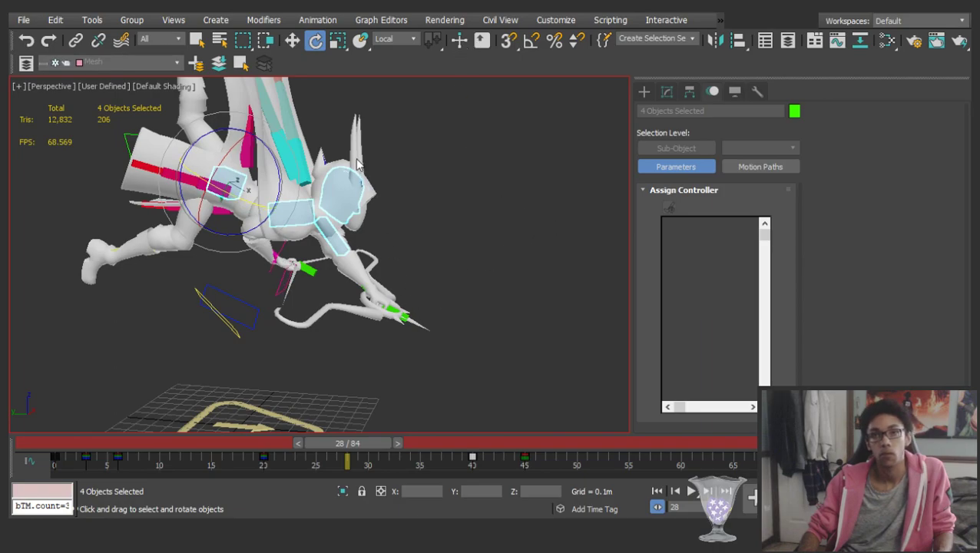
Undo and redo the frame 40 key change, comparing the in-between dive poses across frames 28 to 35
key(ctrl+z)
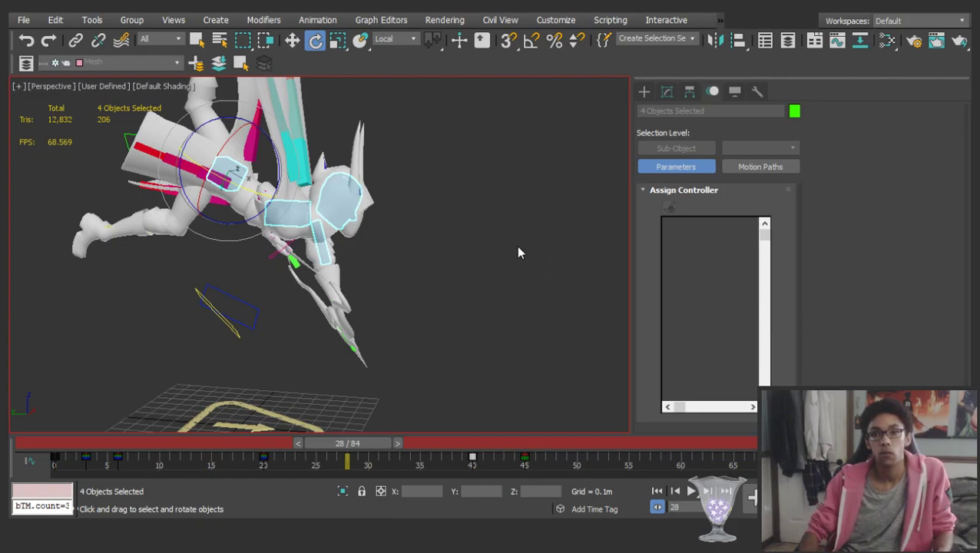
key(ctrl+y)
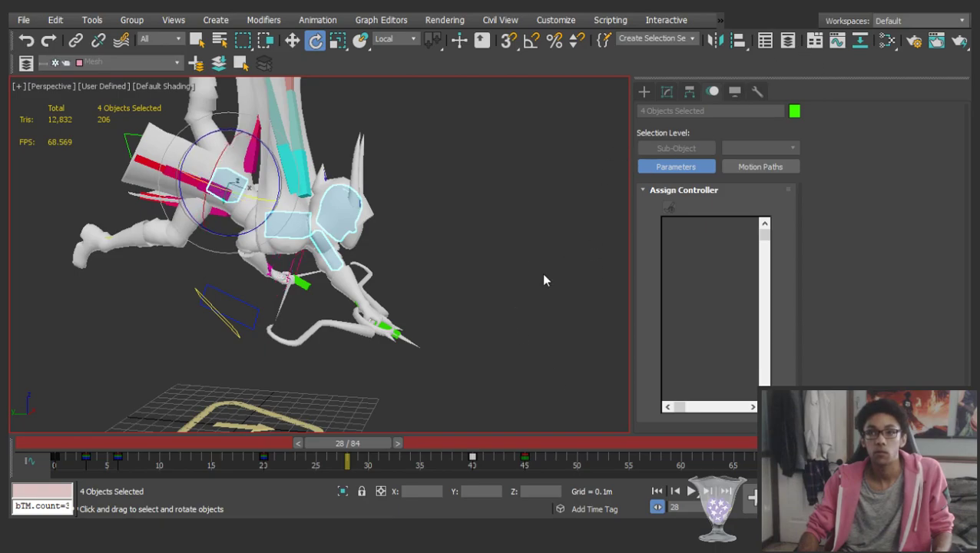
drag(321, 450, 433, 376)
key(e)
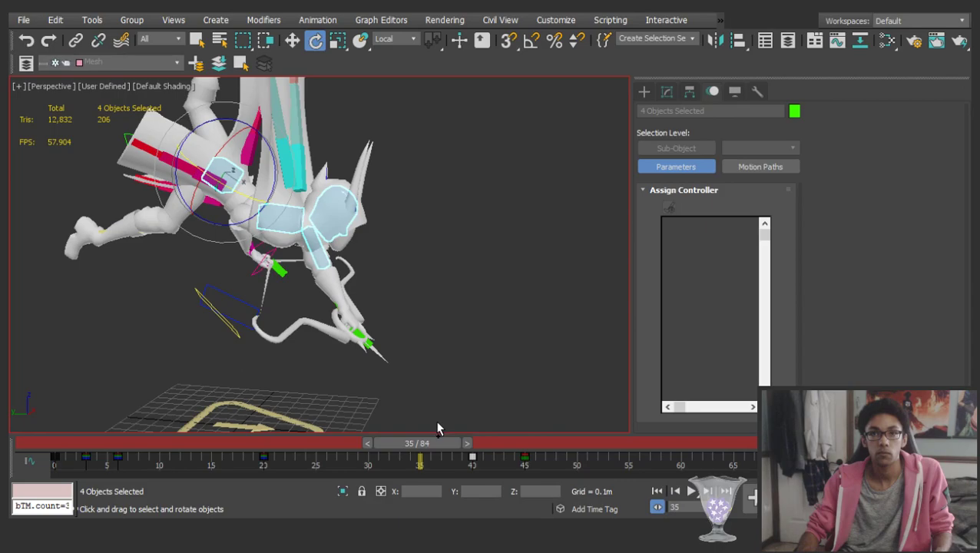
key(q)
drag(443, 447, 413, 414)
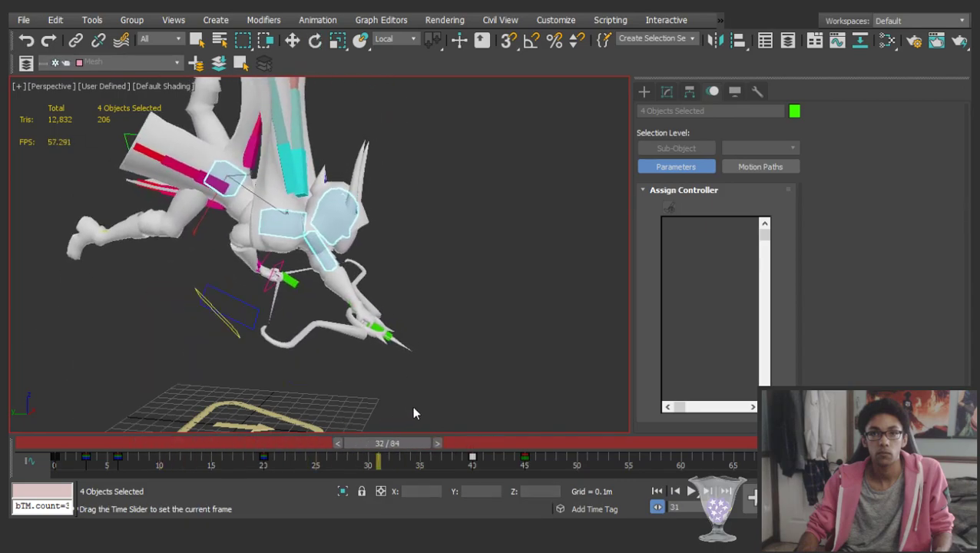
Rotate the pelvis slightly at frame 40 to adjust the end of the dive
key(e)
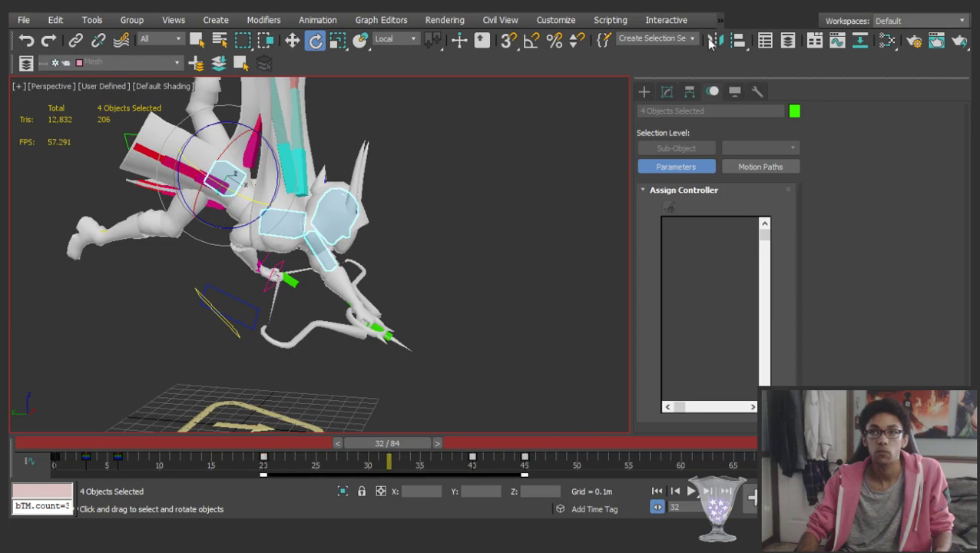
key(q)
drag(371, 466, 470, 394)
key(e)
click(442, 276)
click(227, 161)
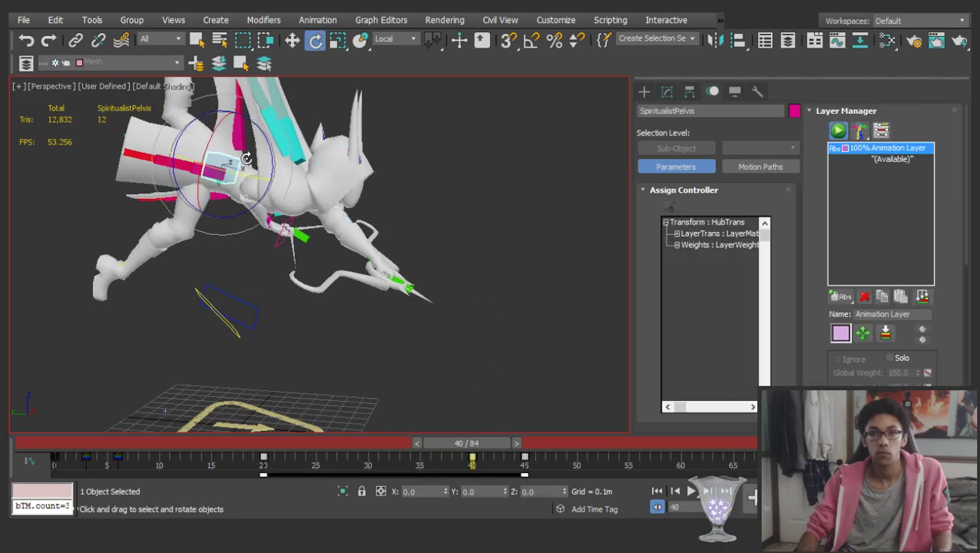
drag(245, 158, 237, 156)
Rotate the pelvis and ribcage farther down into the dive at frame 20
key(period)
key(comma)
key(comma)
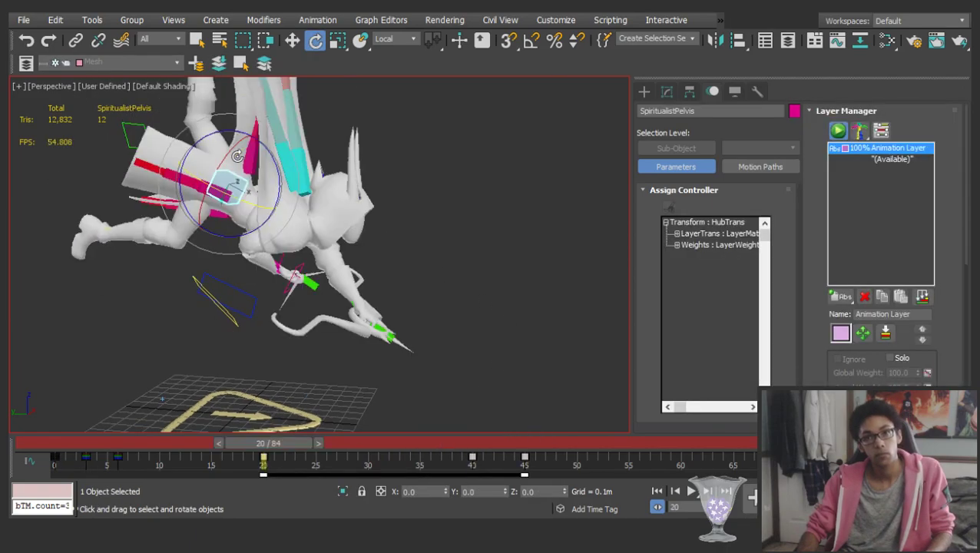
click(280, 232)
click(316, 233)
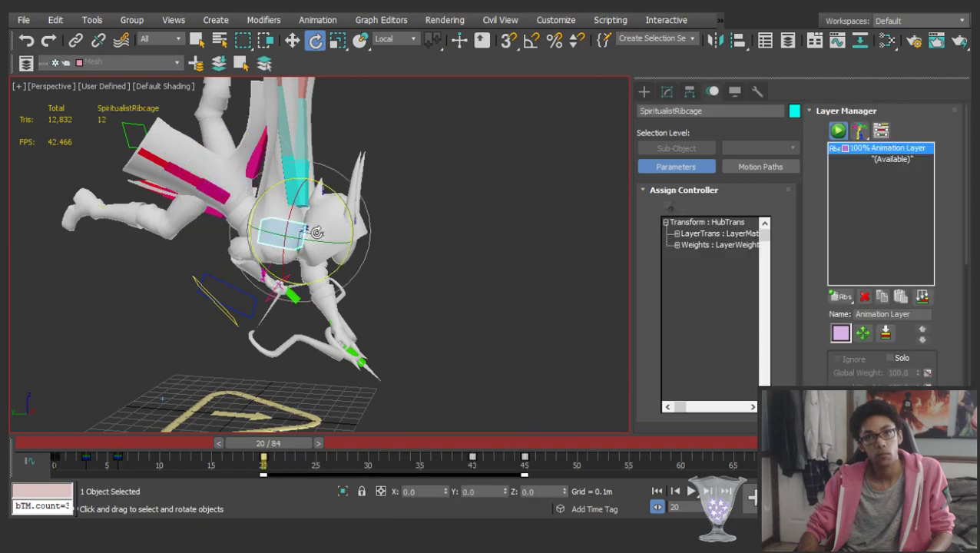
drag(350, 217, 368, 253)
Rotate the ribcage and the left upper arm at frame 40, using the View reference coordinate system for the arm
drag(269, 441, 461, 332)
drag(351, 179, 368, 200)
click(327, 228)
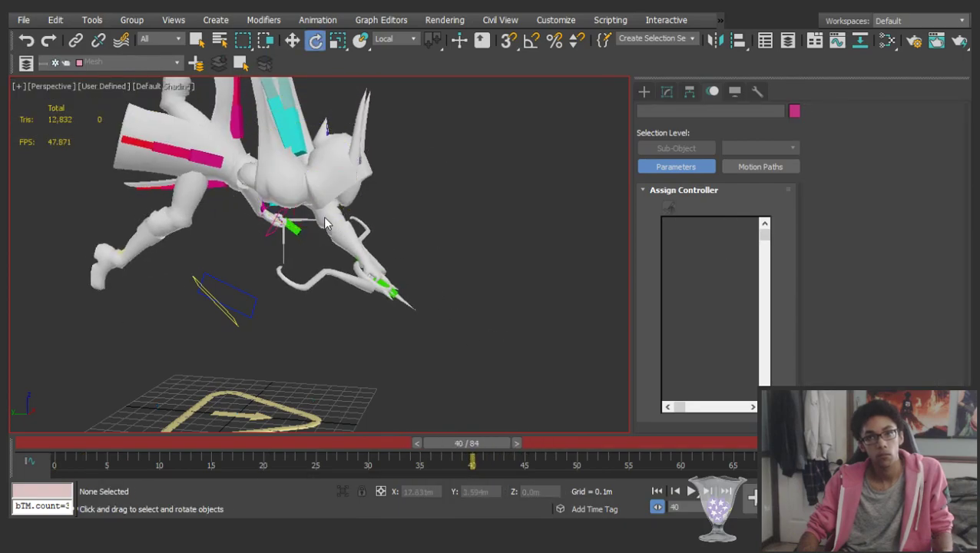
click(334, 215)
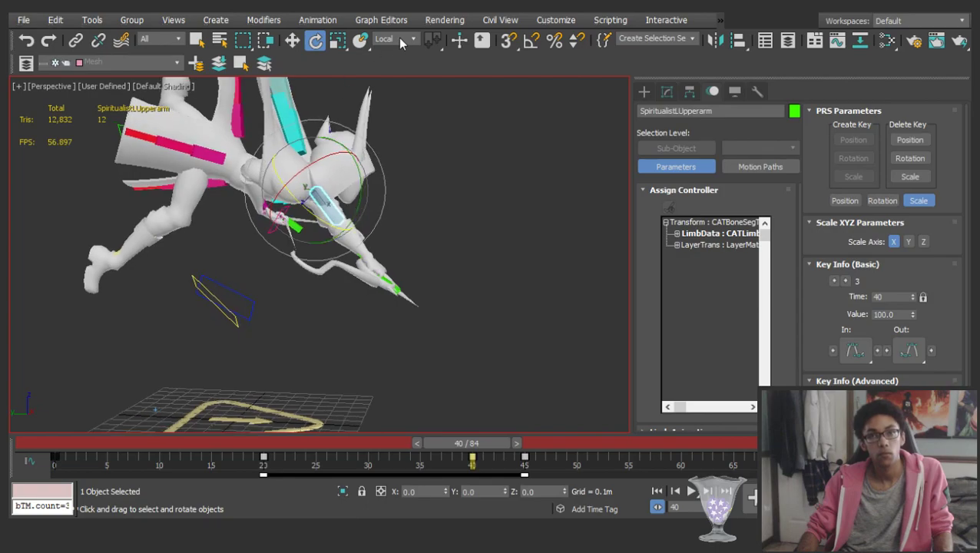
alt+middle_drag(291, 192, 287, 229)
drag(355, 223, 367, 218)
Play back the dive and follow-through animation and examine it from side, rear and front angles
scroll(401, 311, down, 3)
drag(258, 445, 88, 269)
click(95, 250)
key(/)
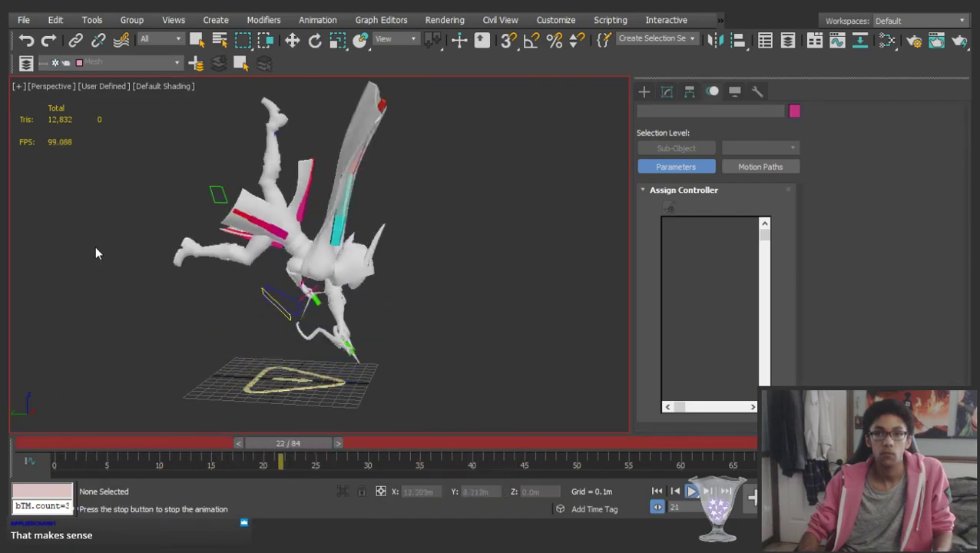
alt+middle_drag(265, 247, 325, 234)
scroll(356, 224, up, 3)
scroll(354, 225, down, 3)
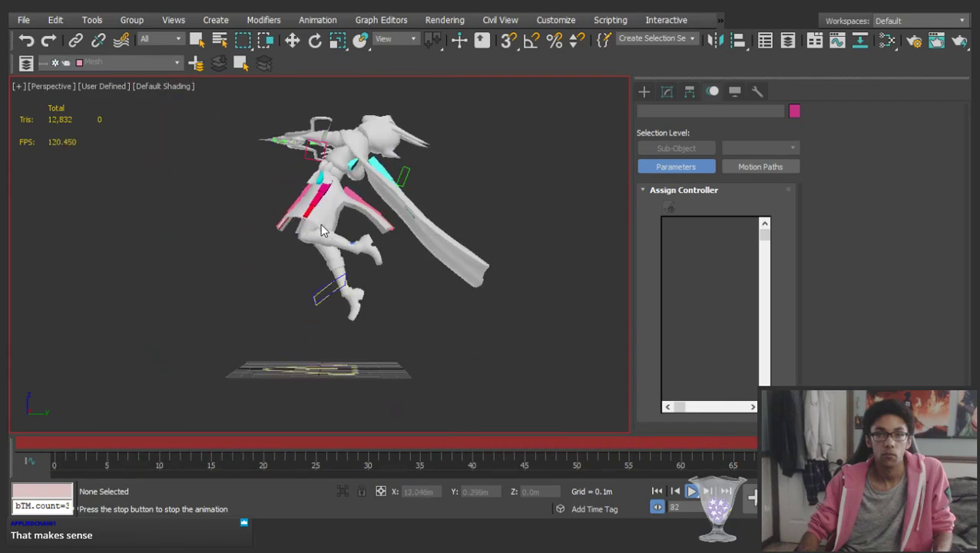
key(slash)
drag(294, 452, 9, 400)
key(slash)
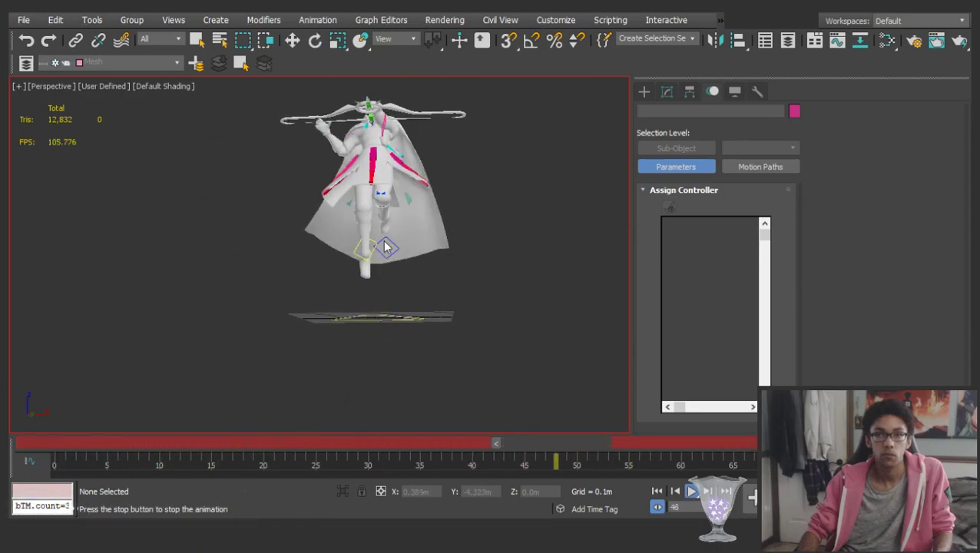
scroll(433, 227, up, 3)
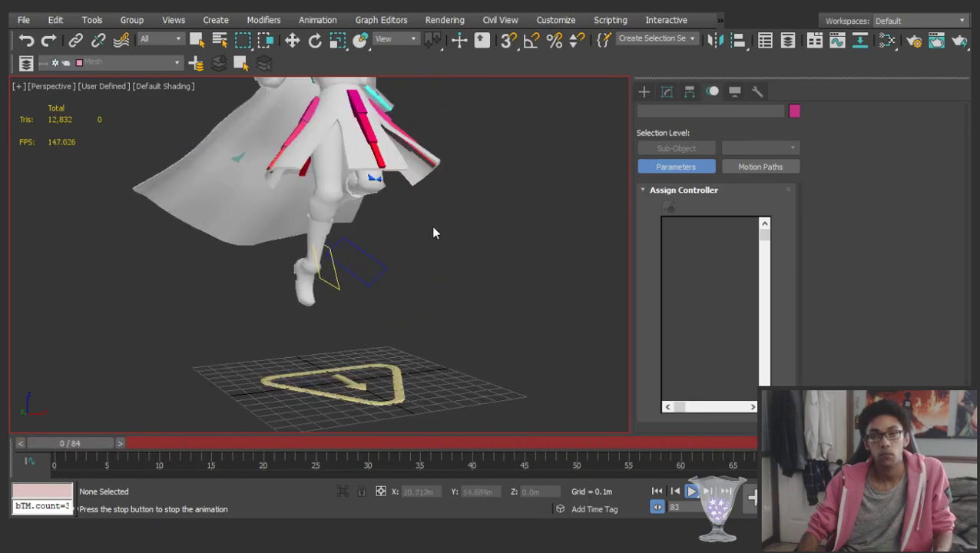
Retime the right arm chain and hand target five frames earlier, moving the frame 40 keys to 35 and the frame 45 keys to 40
key(slash)
drag(374, 449, 430, 444)
scroll(374, 209, up, 5)
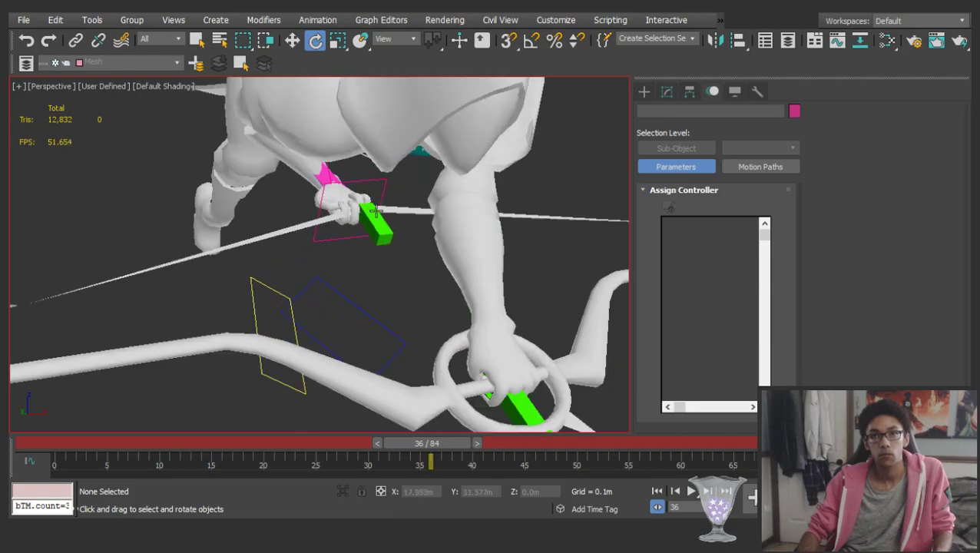
click(370, 179)
scroll(368, 181, up, 2)
double_click(275, 150)
middle_drag(275, 150, 415, 278)
scroll(415, 278, down, 2)
ctrl+click(424, 230)
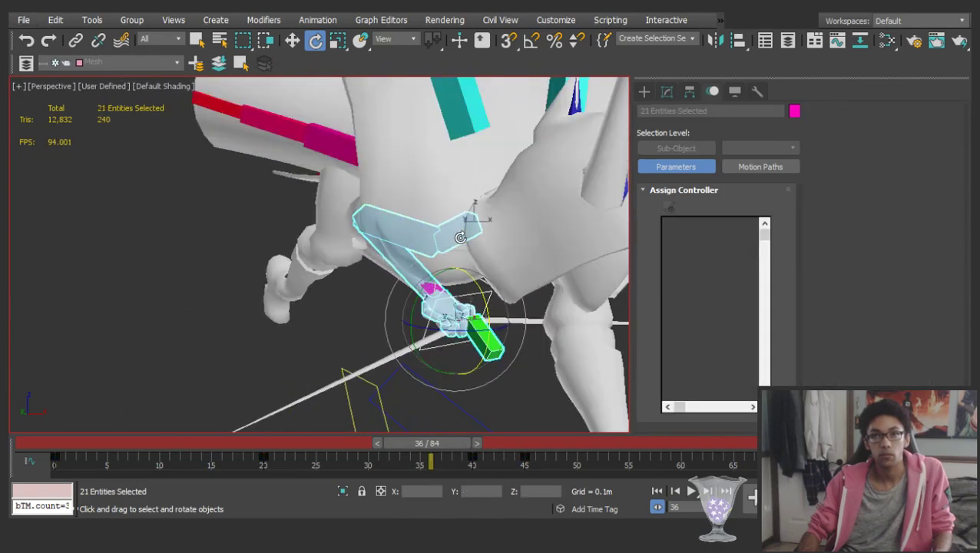
scroll(460, 237, down, 2)
drag(470, 460, 419, 458)
drag(524, 459, 474, 456)
Select the right hand at frame 40, switch to its IK target and open the target's link parameters
key(e)
click(395, 241)
click(310, 225)
key(w)
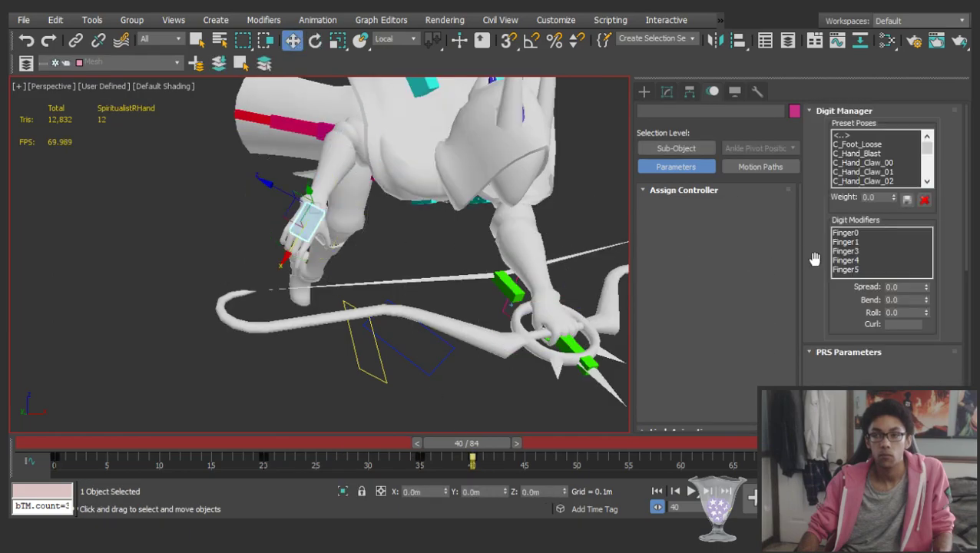
click(713, 195)
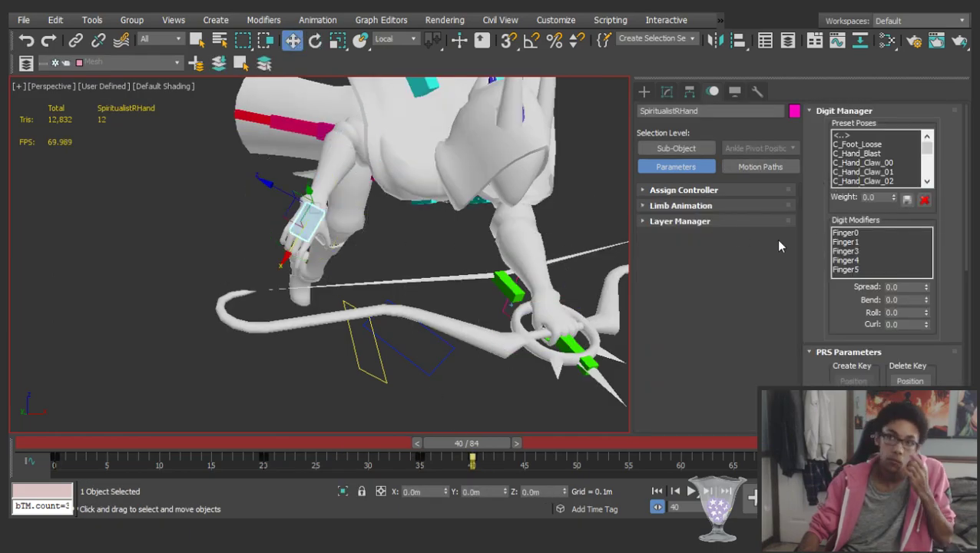
click(875, 111)
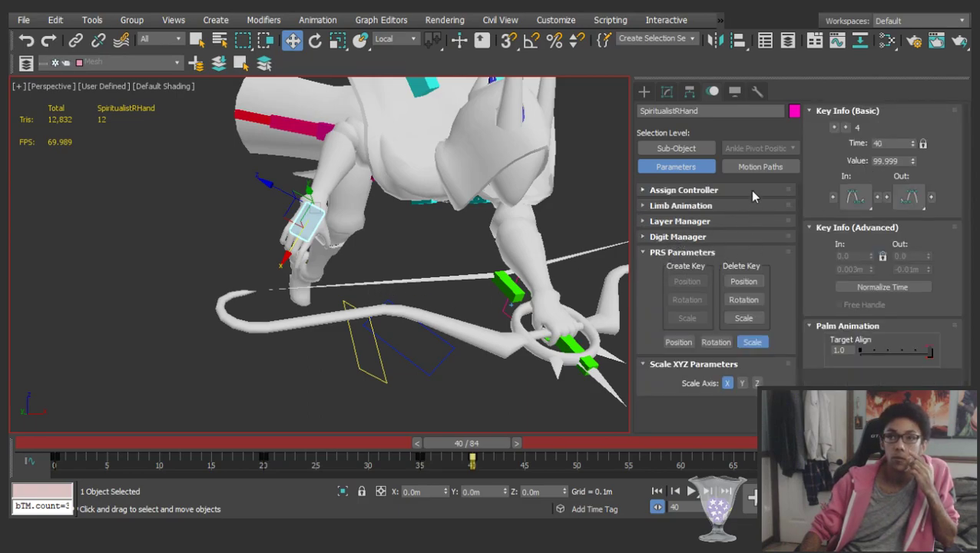
click(665, 206)
click(737, 253)
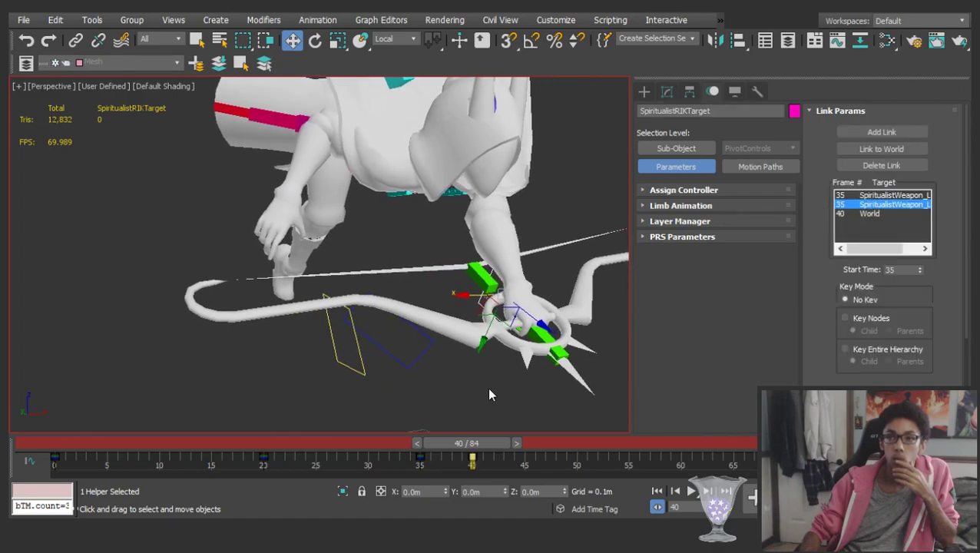
Set the right-hand IK target's first weapon link to start at frame 20 and its second weapon link at frame 35
click(919, 273)
click(920, 273)
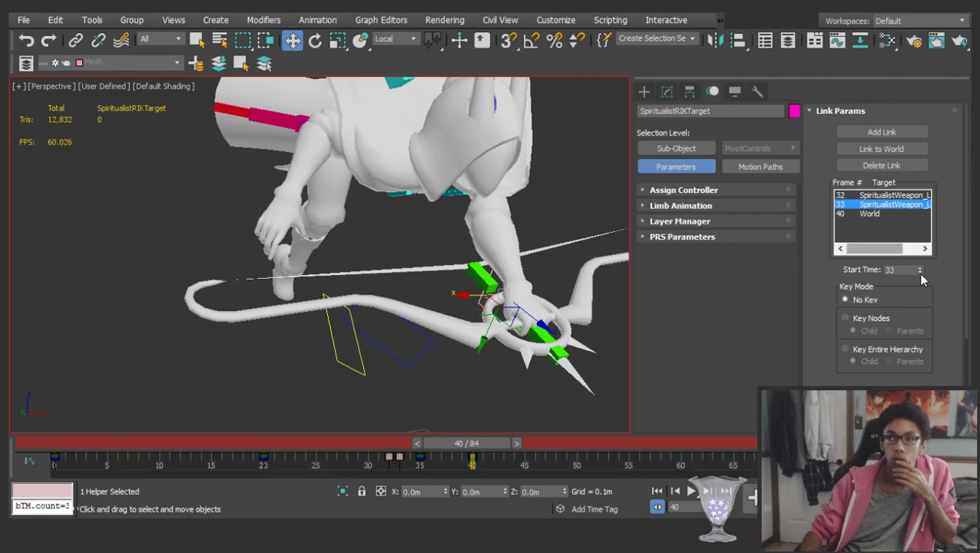
click(920, 272)
click(919, 272)
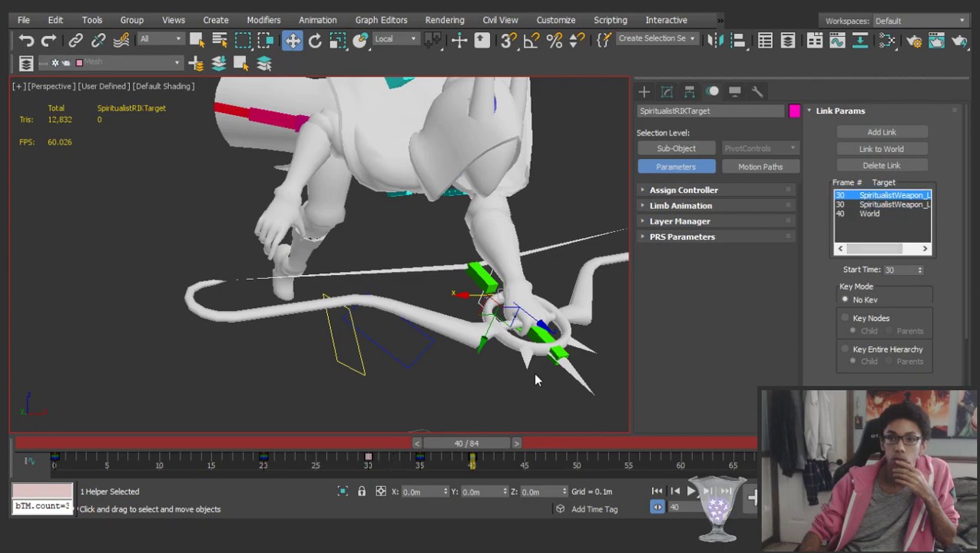
drag(497, 435, 299, 438)
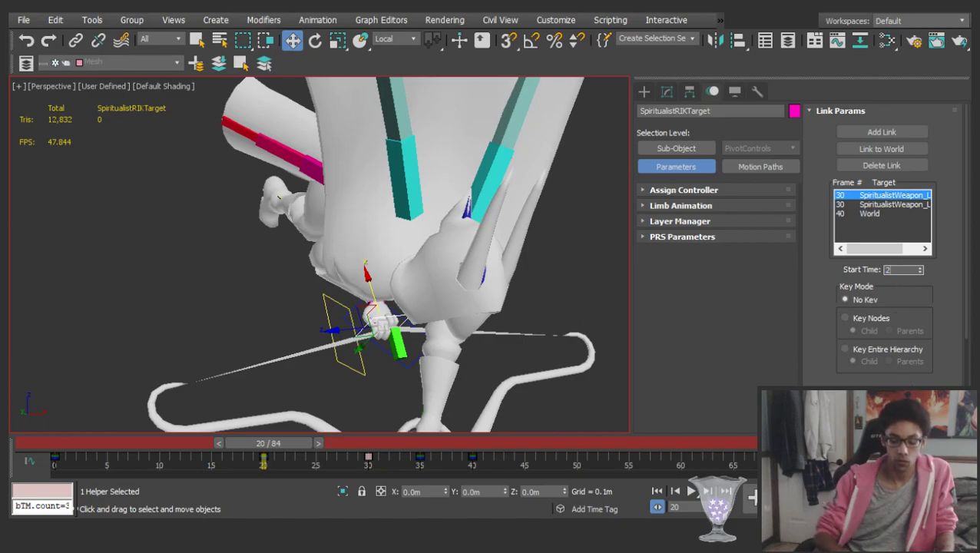
text(20)
key(Return)
scroll(311, 319, down, 8)
drag(269, 443, 413, 356)
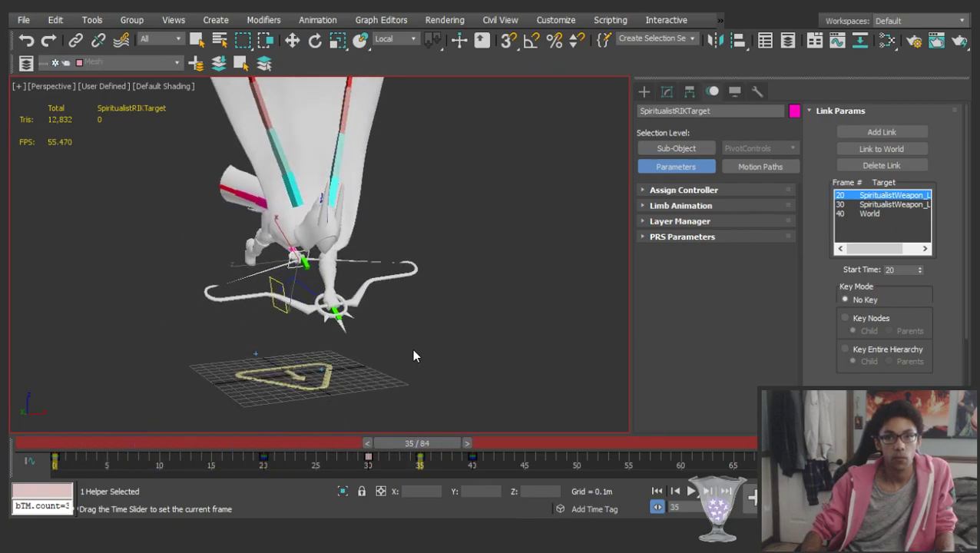
key(w)
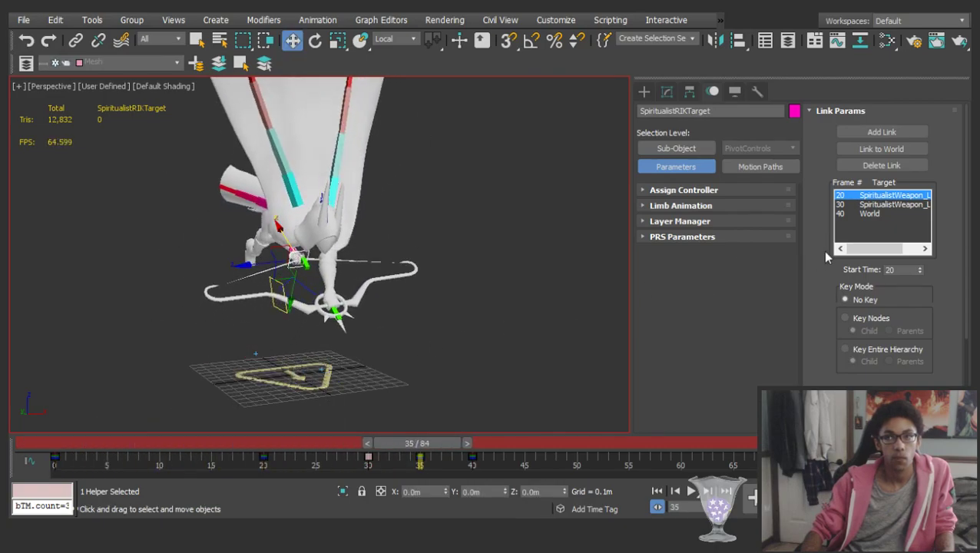
click(861, 205)
text(35)
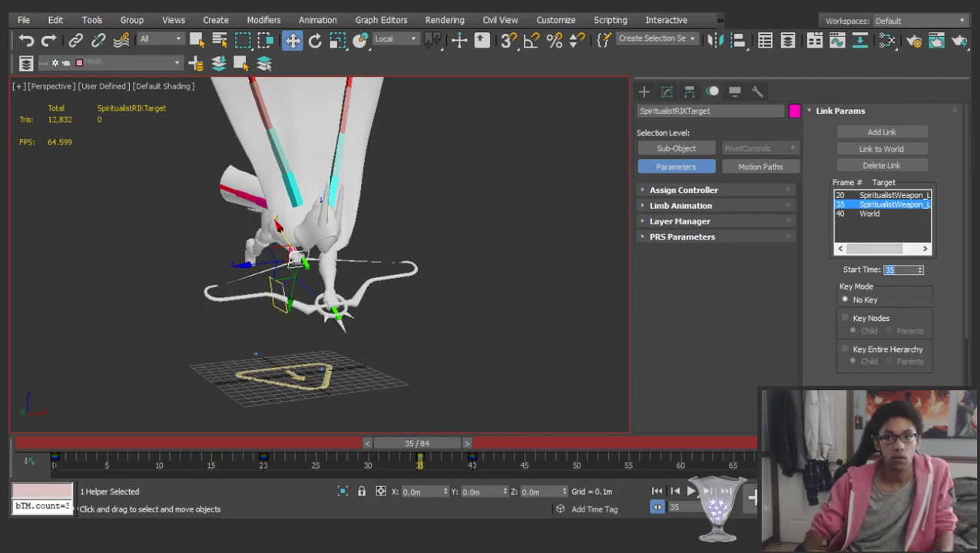
Play back the animation to check the right hand's link timing on the bow
drag(420, 444, 78, 283)
key(w)
click(80, 281)
key(slash)
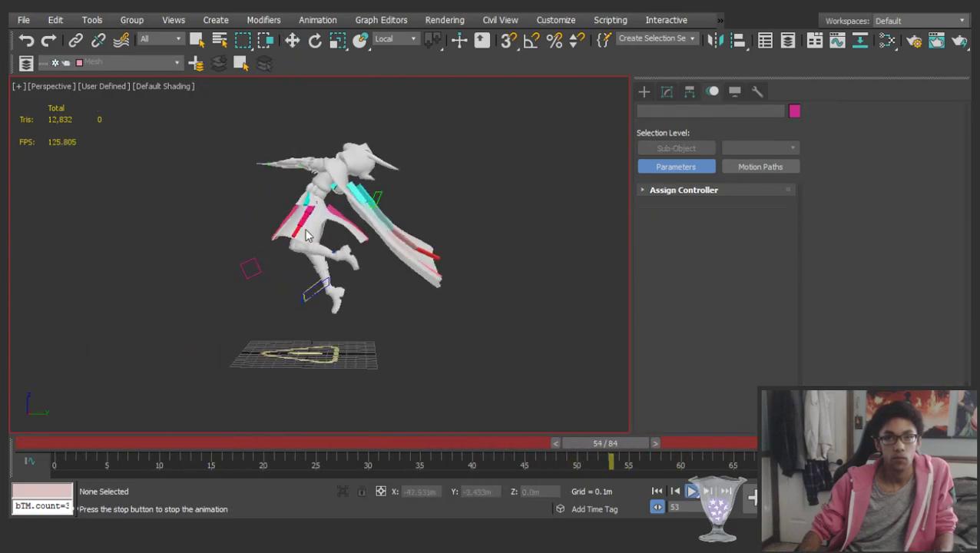
key(slash)
Move the whole rig's keys at frame 45 to frame 50 and play back the animation
key(ctrl+a)
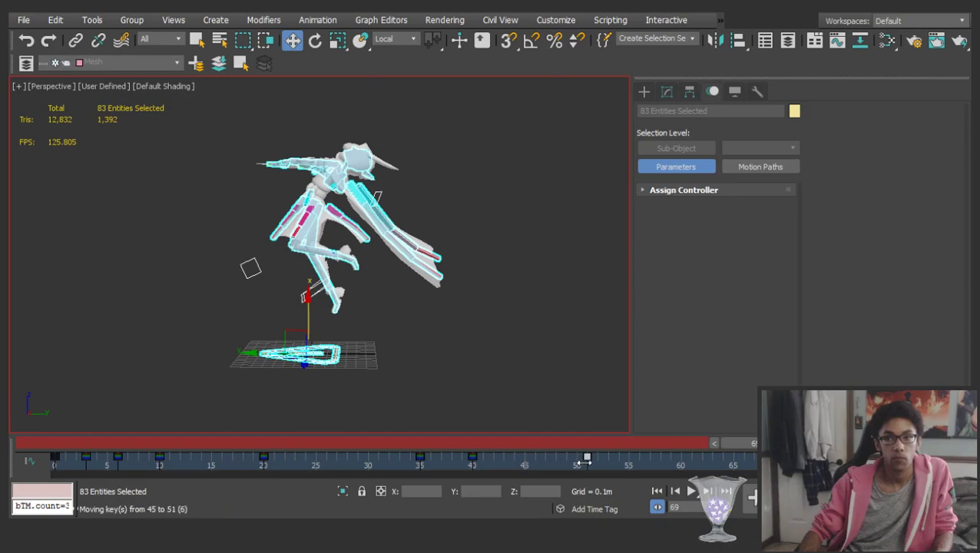
drag(459, 443, 85, 357)
click(112, 345)
key(slash)
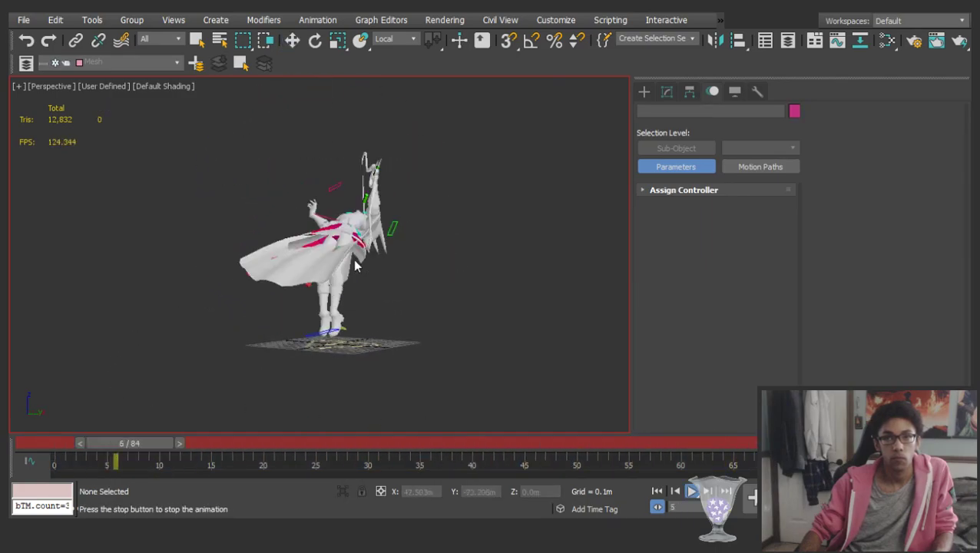
alt+middle_drag(377, 257, 388, 211)
scroll(487, 246, up, 3)
key(slash)
Rotate the right collarbone at frame 40 using the Local reference coordinate system
scroll(342, 219, up, 3)
double_click(303, 148)
drag(460, 444, 482, 440)
key(w)
click(588, 251)
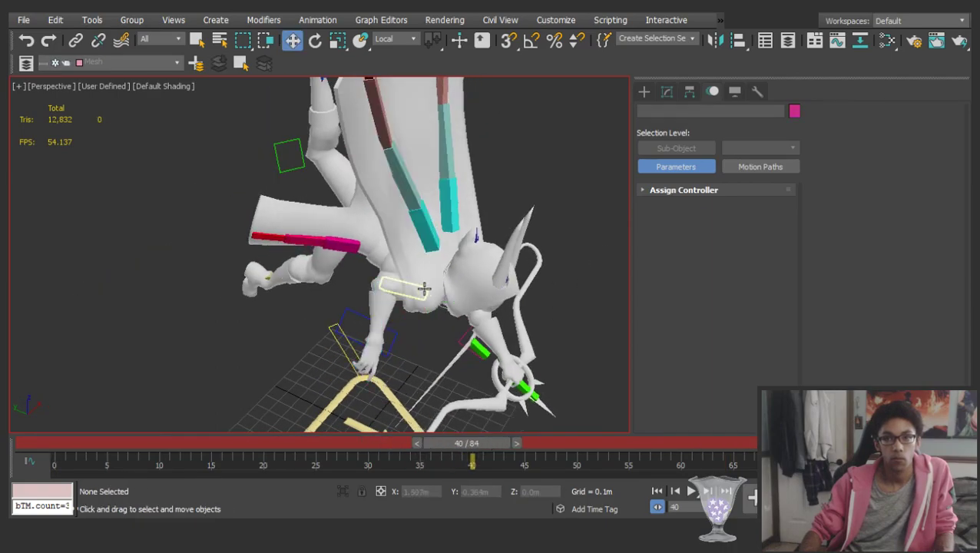
click(419, 286)
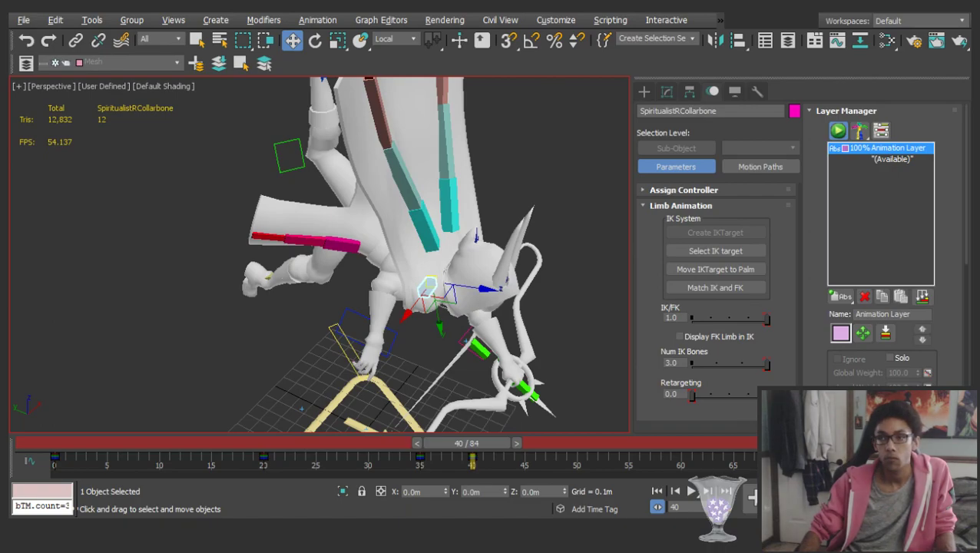
alt+middle_drag(503, 281, 434, 245)
scroll(437, 291, up, 3)
key(e)
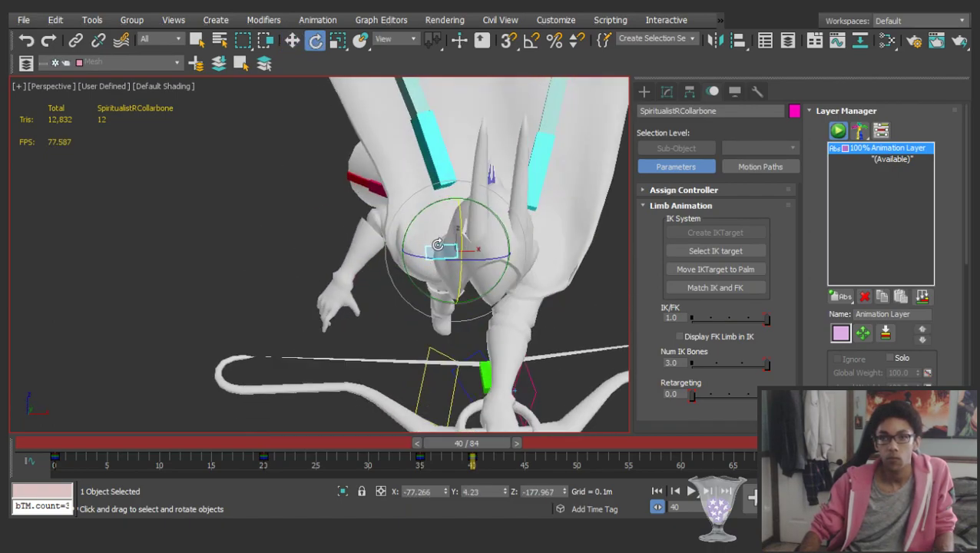
scroll(391, 43, down, 3)
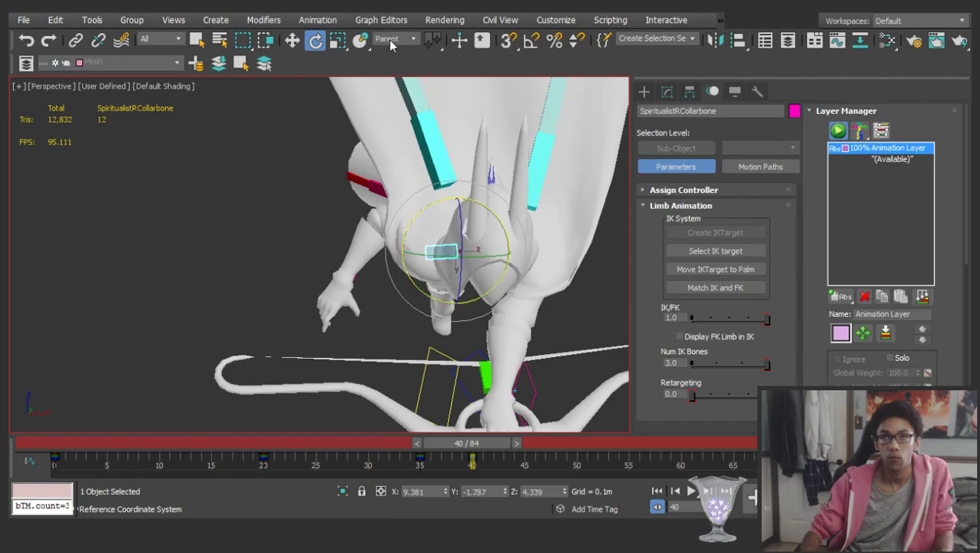
drag(484, 293, 421, 295)
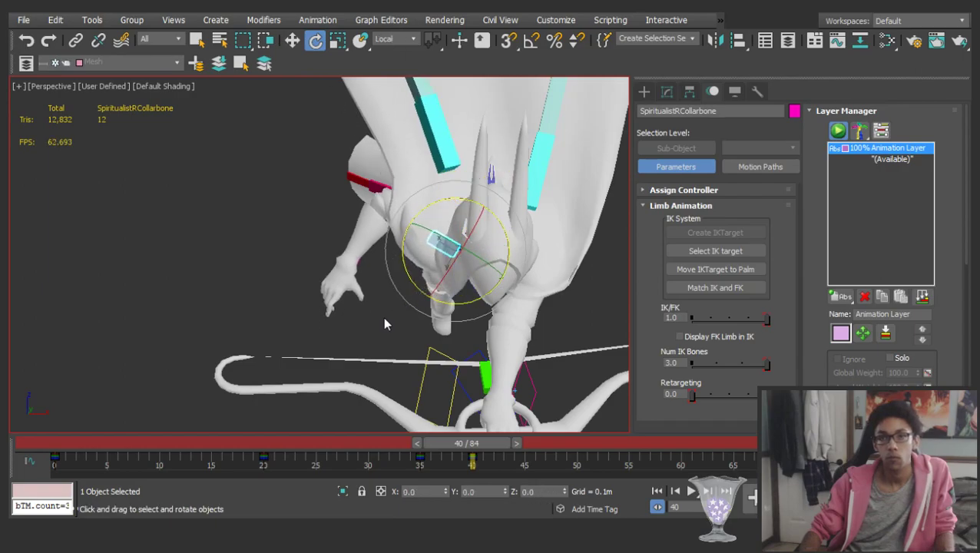
Try to rotate the right upper arm at frame 40
click(395, 213)
alt+middle_drag(396, 213, 504, 216)
drag(396, 261, 382, 232)
key(ctrl+z)
alt+middle_drag(383, 232, 307, 246)
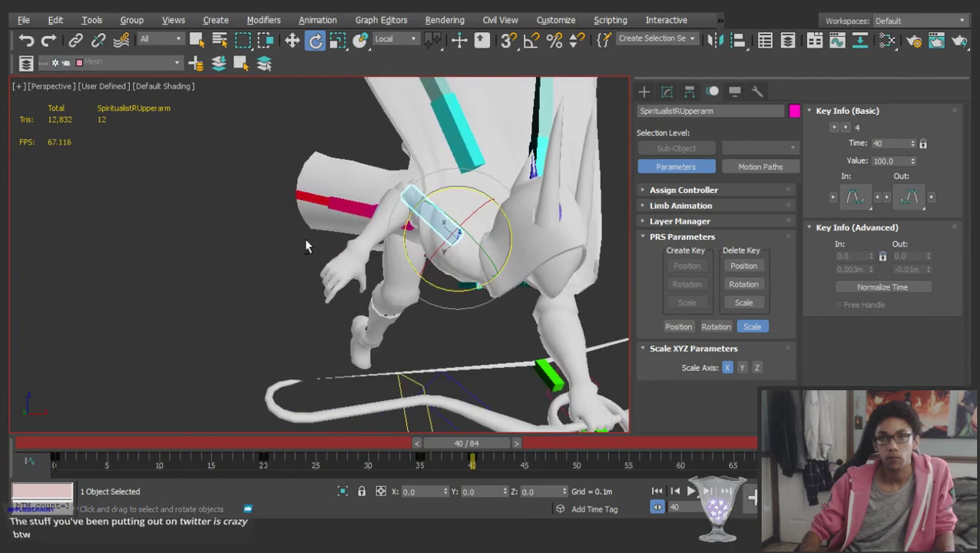
click(305, 245)
Rotate the right forearm outward at frame 40, away from the body
click(402, 225)
alt+middle_drag(403, 225, 448, 250)
drag(394, 254, 332, 252)
alt+middle_drag(332, 252, 315, 187)
drag(460, 443, 446, 435)
drag(478, 419, 470, 331)
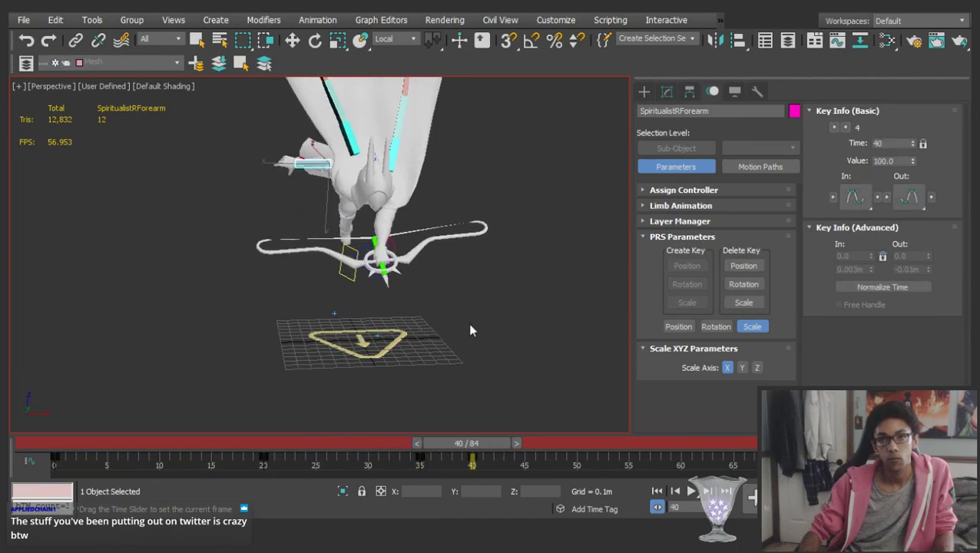
Play back the animation and examine the right arm's release motion from several angles
click(699, 221)
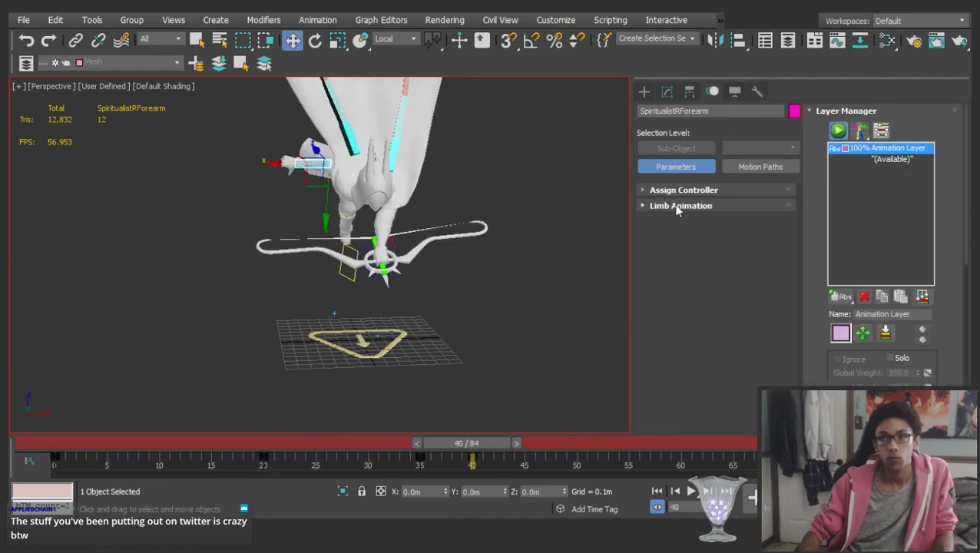
click(679, 205)
drag(462, 452, 463, 232)
key(w)
alt+middle_drag(463, 232, 340, 266)
scroll(355, 245, up, 5)
drag(241, 454, 170, 347)
click(87, 280)
key(/)
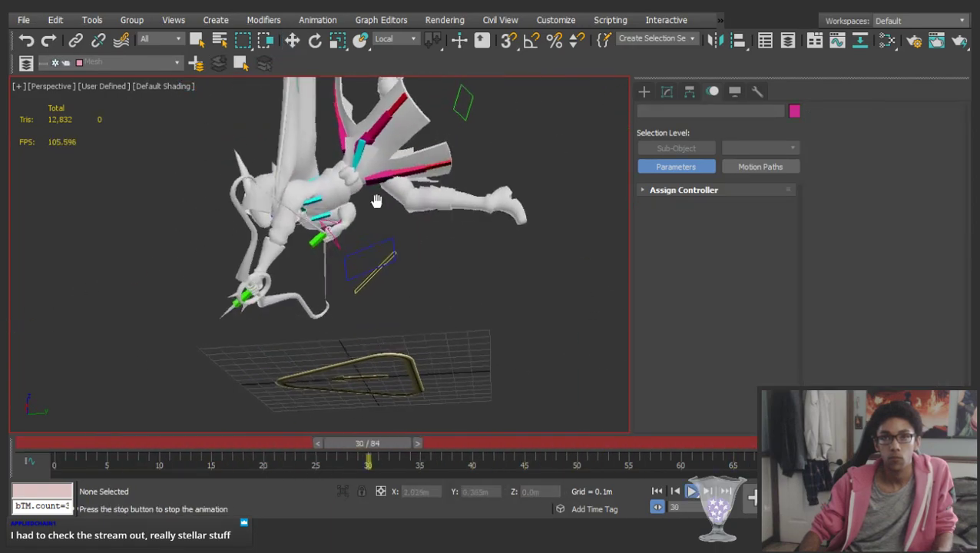
mouse_move(387, 191)
alt+middle_down()
mouse_move(432, 186)
mouse_move(369, 194)
alt+middle_up()
key(/)
Move the whole rig's keys at frame 50 back to frame 45 and play back the animation
key(ctrl+z)
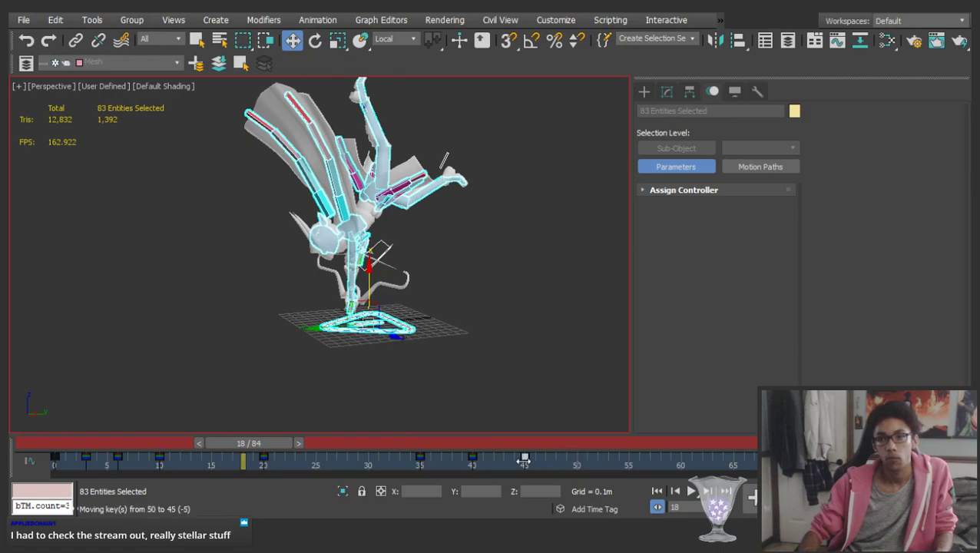
drag(504, 443, 69, 440)
click(153, 272)
key(/)
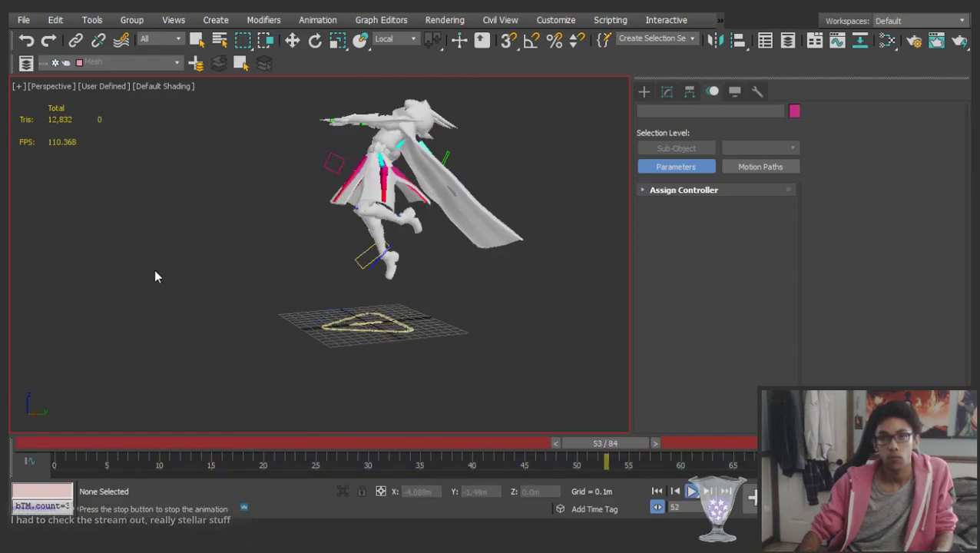
alt+middle_drag(238, 243, 286, 229)
key(/)
Shift the right arm chain's keys at frames 35 and 40 five frames later
key(ctrl+z)
drag(406, 467, 505, 467)
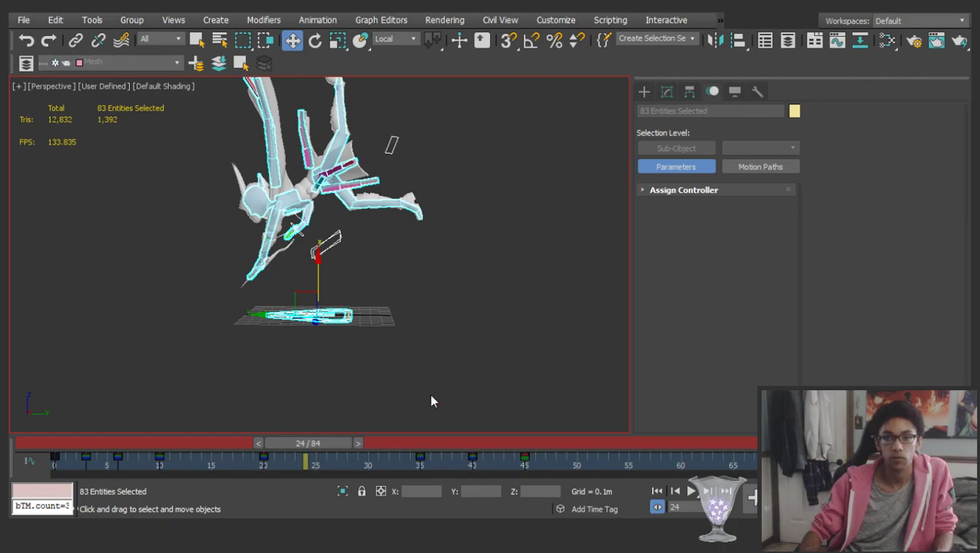
scroll(297, 204, up, 4)
alt+middle_drag(298, 204, 544, 225)
click(544, 225)
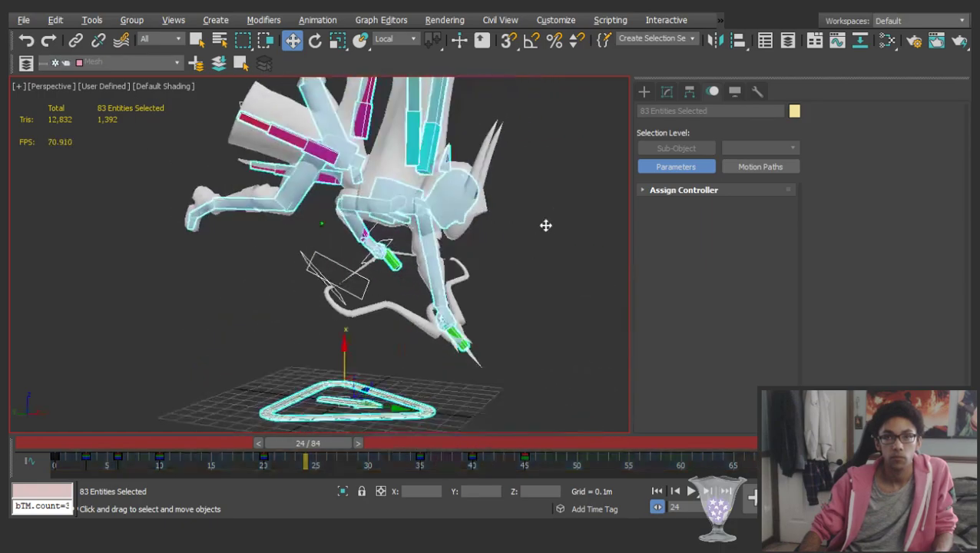
double_click(401, 206)
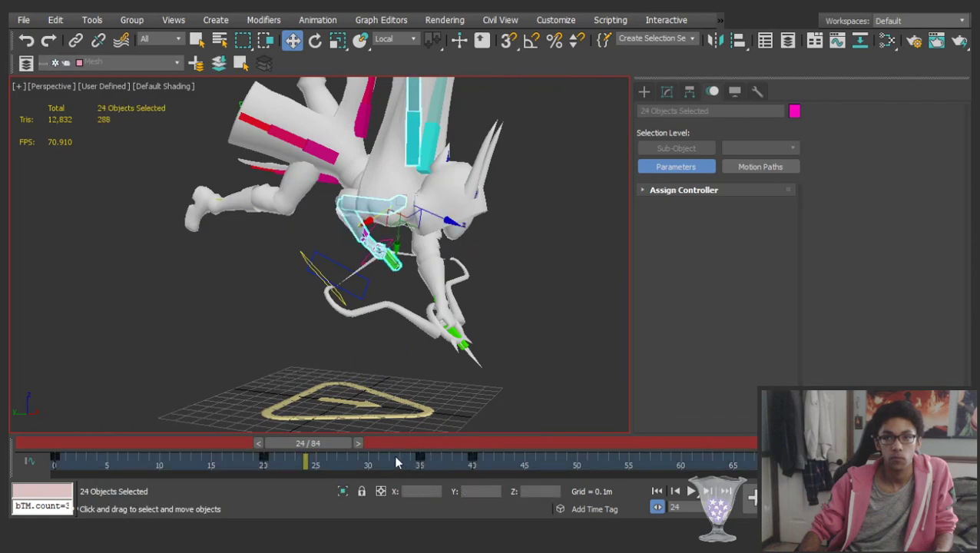
Select the whole rig to check its keys, and play back the retimed animation from frame 0
key(ctrl+a)
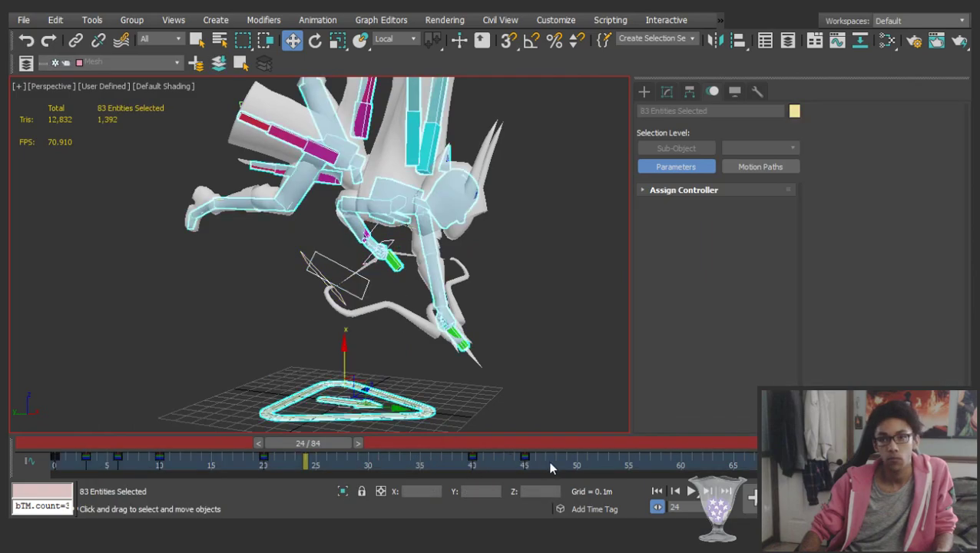
drag(307, 443, 76, 418)
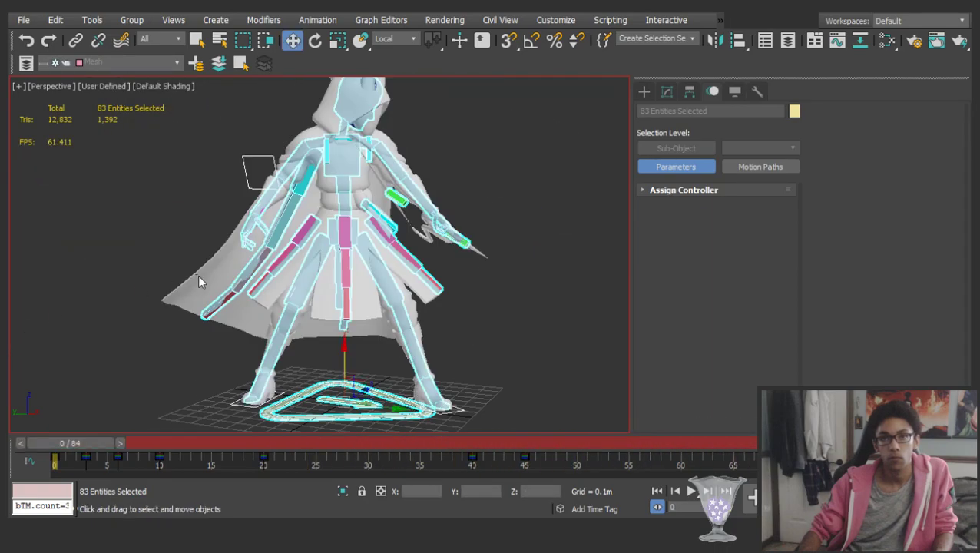
click(198, 277)
scroll(308, 223, down, 3)
middle_drag(316, 222, 294, 256)
scroll(317, 239, down, 2)
key(slash)
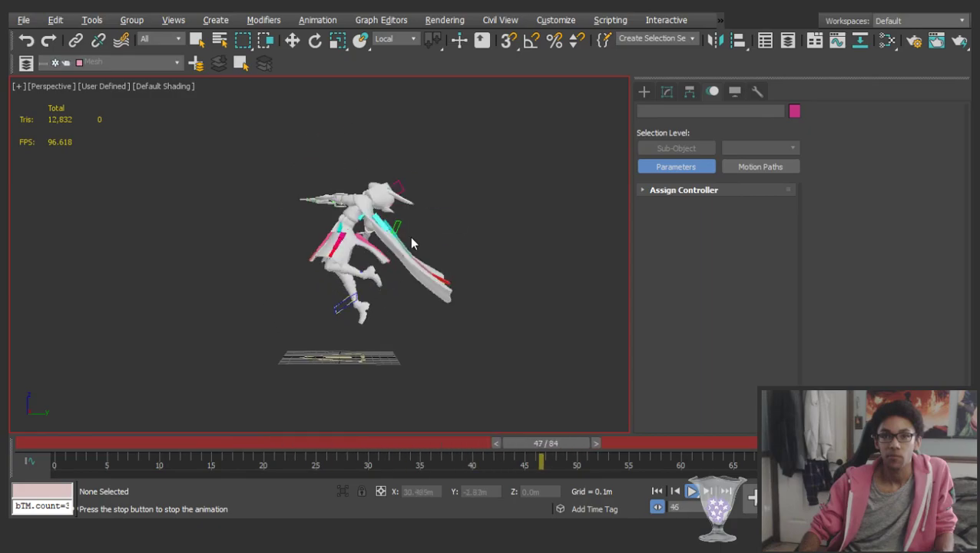
scroll(414, 238, up, 3)
key(Escape)
Scrub the animation to frame 24 and examine the left upper arm's pose from several angles
middle_drag(375, 239, 421, 213)
drag(59, 440, 309, 359)
alt+middle_drag(396, 266, 496, 248)
scroll(496, 250, up, 5)
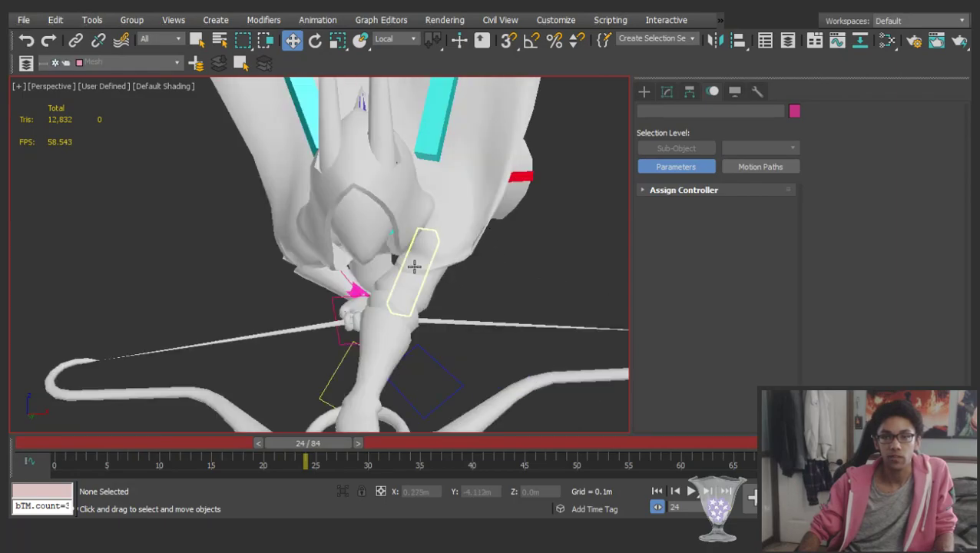
click(414, 266)
key(e)
alt+middle_drag(414, 266, 368, 230)
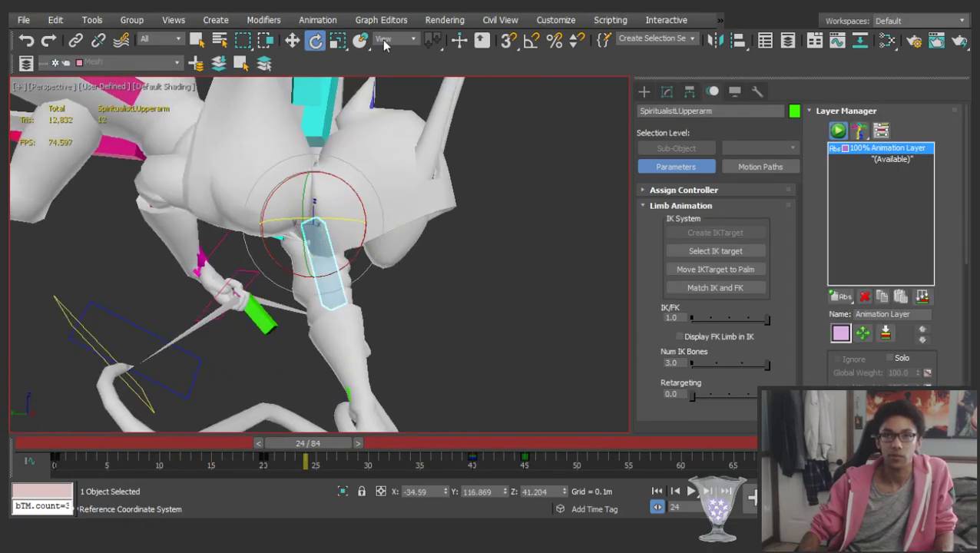
alt+middle_drag(348, 191, 399, 190)
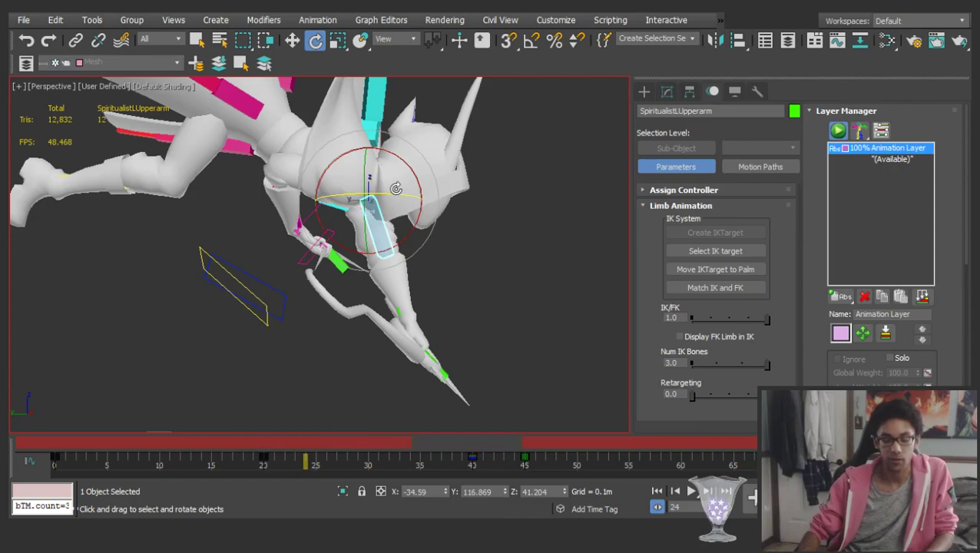
Compare the left upper arm's keyed poses at frames 20 and 40, and review the motion from frame 0 to 45
key(comma)
key(comma)
key(comma)
key(comma)
scroll(384, 169, down, 4)
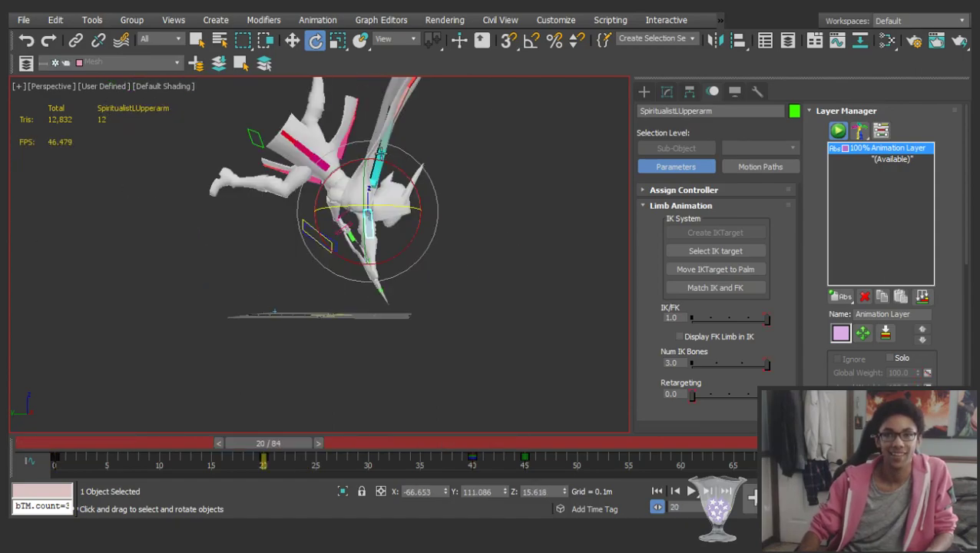
key(period)
middle_drag(395, 239, 403, 269)
middle_drag(400, 186, 402, 234)
key(comma)
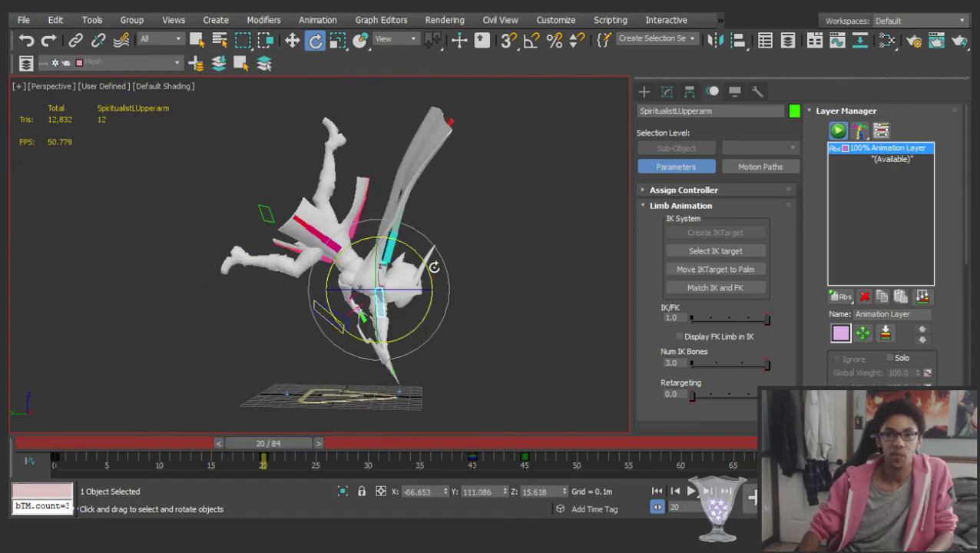
key(period)
middle_drag(434, 268, 443, 249)
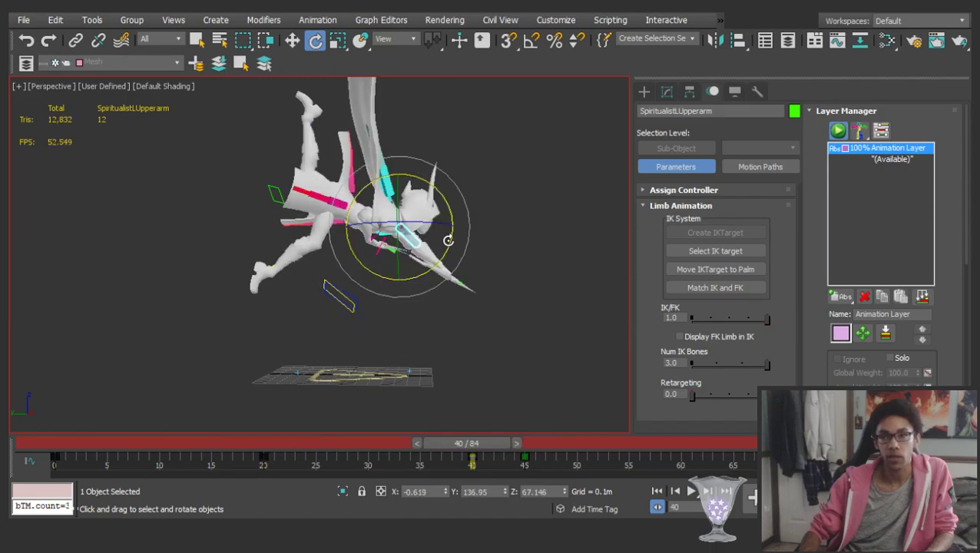
key(comma)
key(period)
key(period)
key(comma)
key(comma)
key(period)
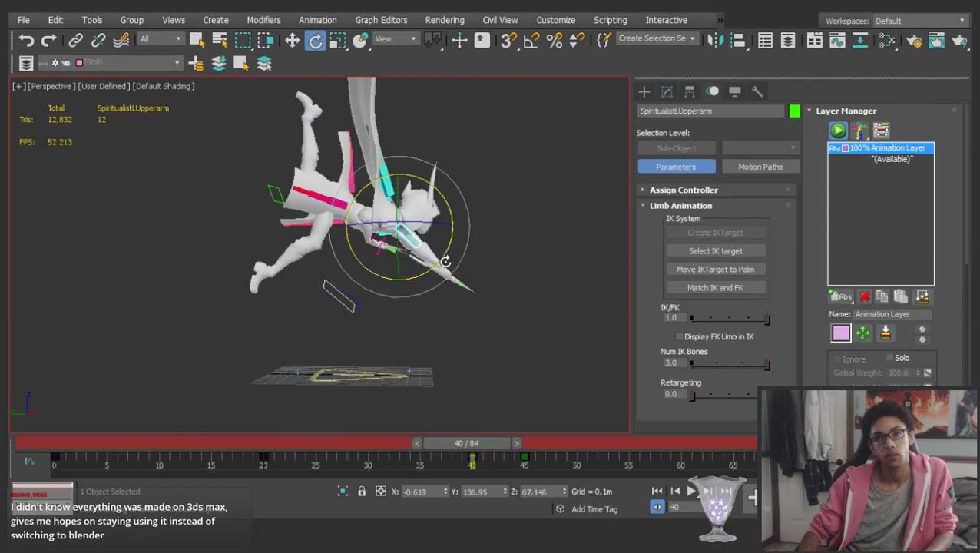
drag(52, 441, 516, 334)
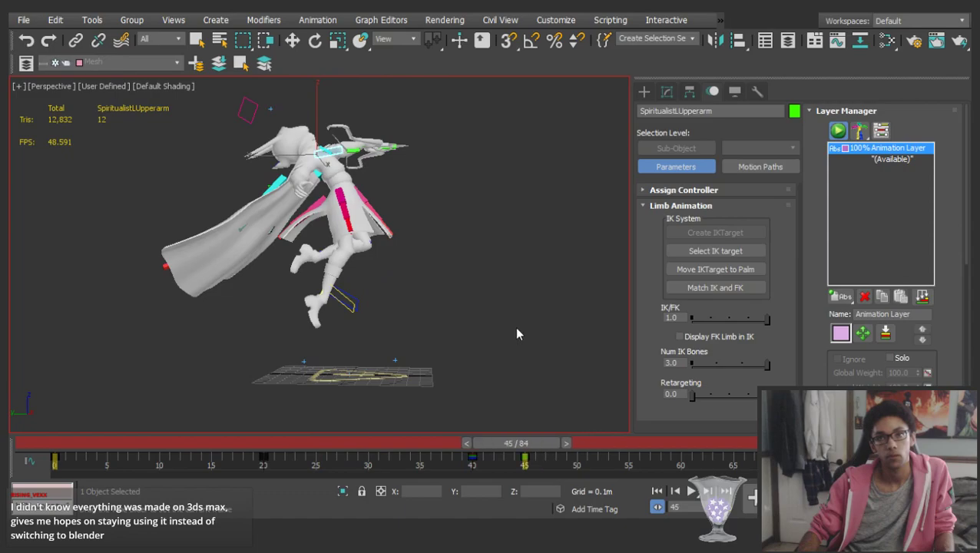
drag(451, 447, 533, 421)
key(e)
click(492, 217)
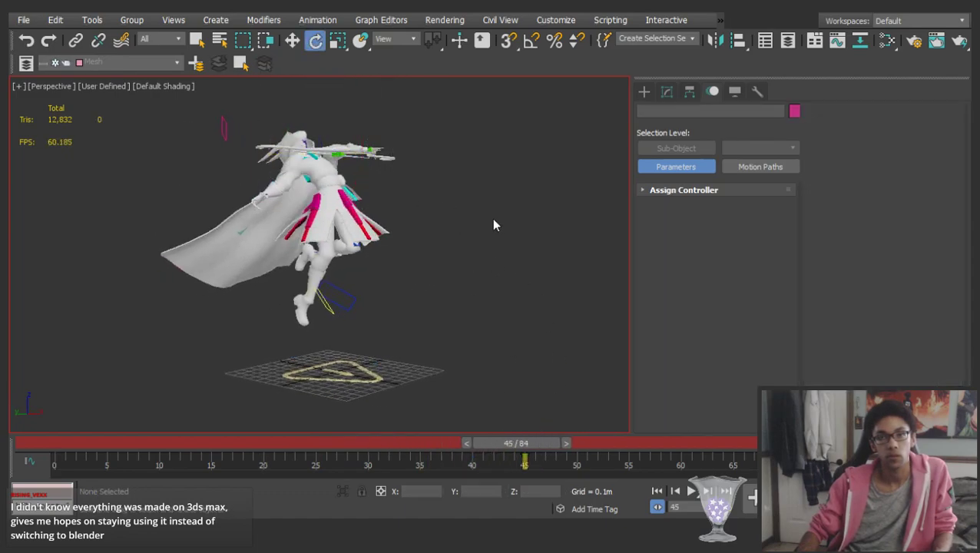
Check the whole rig's keys and move the current time to frame 70
key(ctrl+a)
drag(538, 454, 737, 429)
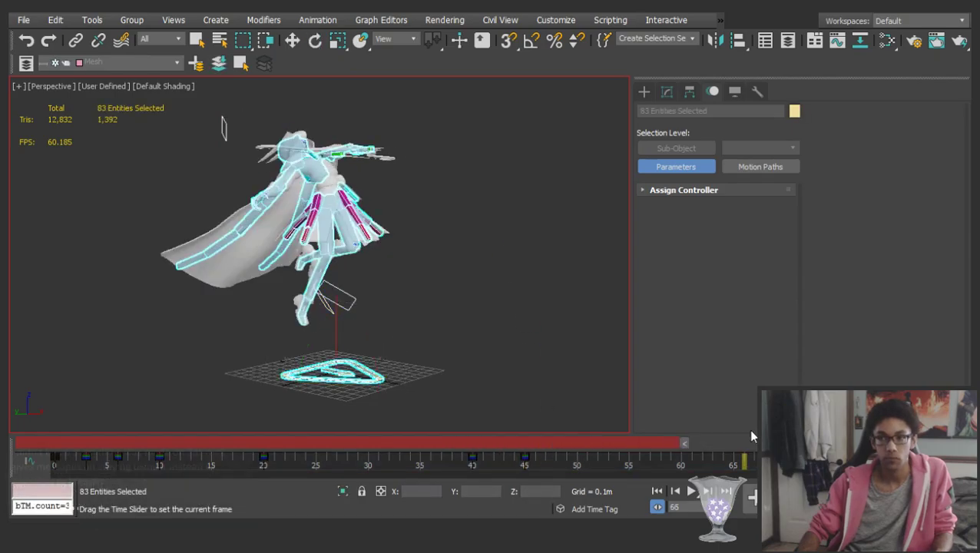
alt+middle_drag(527, 296, 415, 270)
click(415, 271)
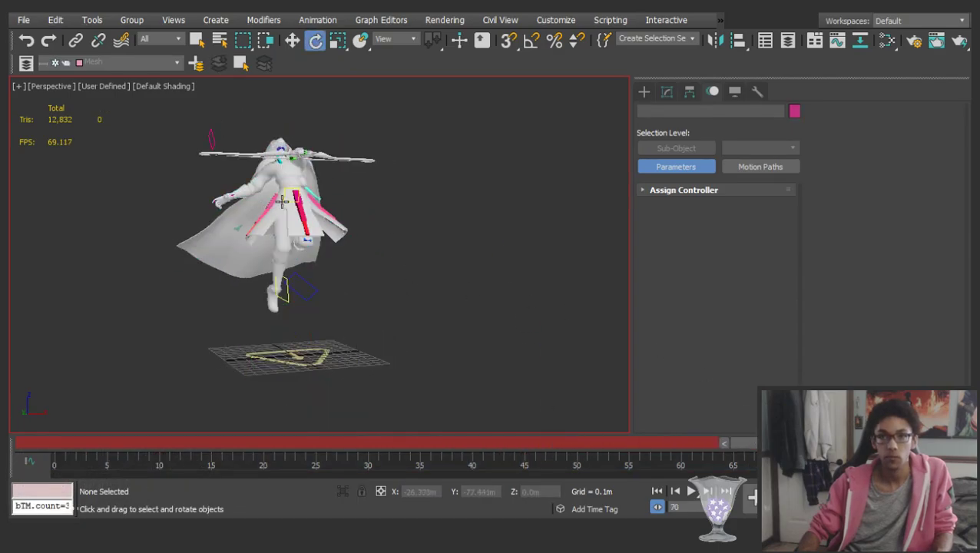
Try rotating the pelvis into a new pose at frame 70
click(290, 202)
drag(306, 178, 245, 289)
key(w)
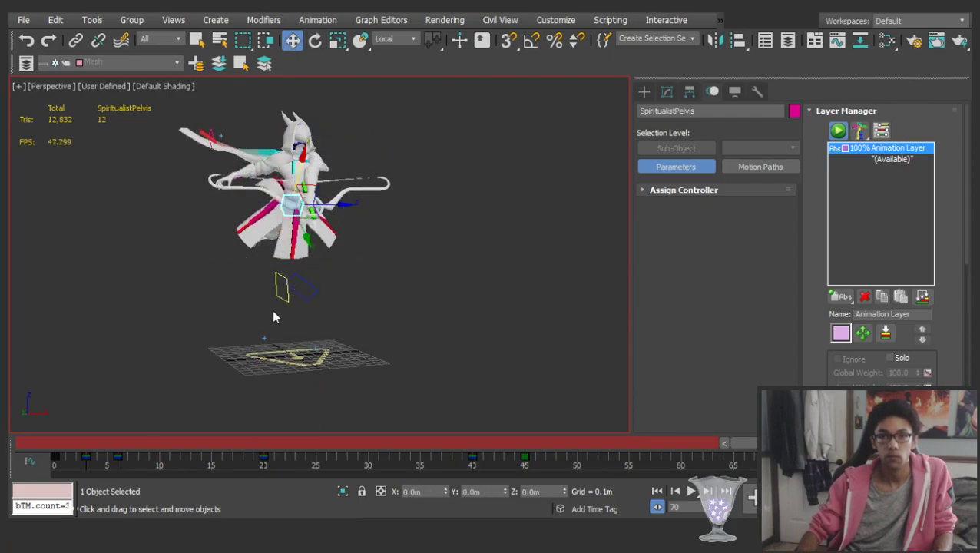
scroll(272, 310, up, 3)
Apply a saved pose from the Clip Manager to the whole Spiritualist rig at frame 70
click(310, 382)
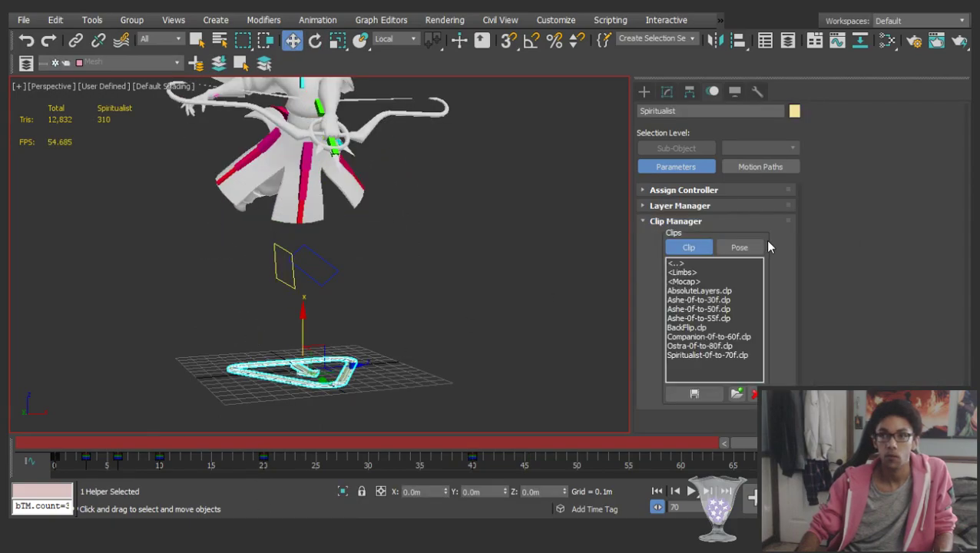
click(739, 247)
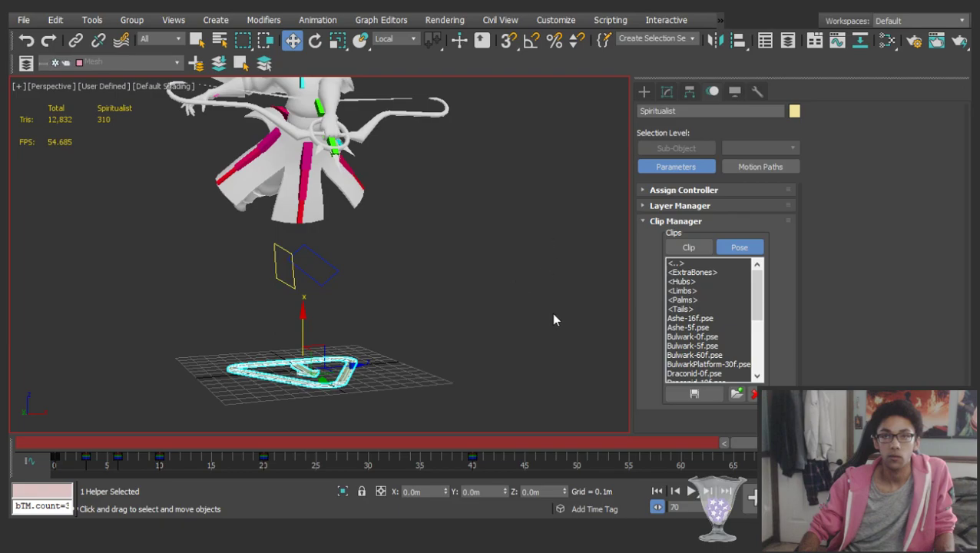
key(ctrl+z)
middle_drag(410, 206, 418, 260)
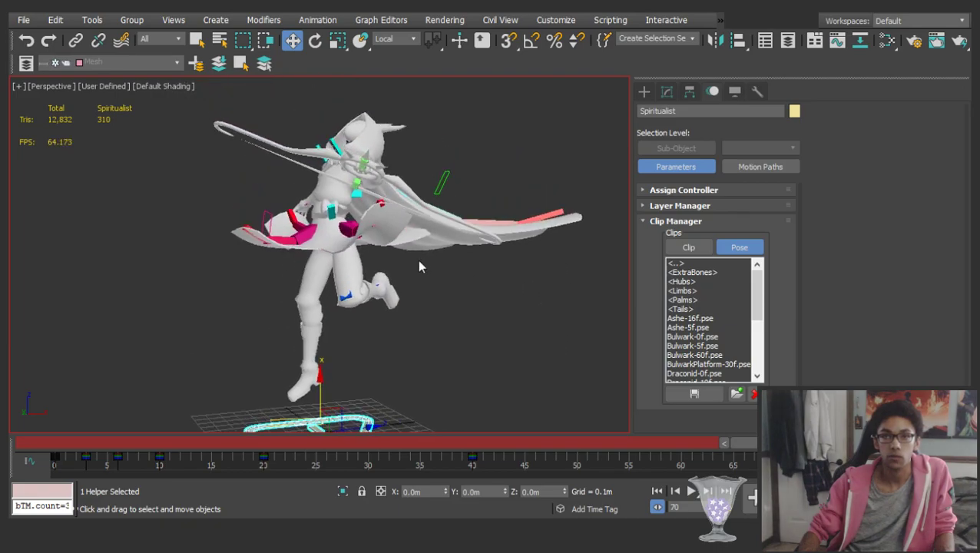
Rotate the ribcage at frame 70 to adjust the torso of the applied pose
click(418, 261)
alt+middle_drag(332, 184, 430, 171)
scroll(361, 157, up, 4)
click(335, 163)
key(e)
alt+middle_drag(381, 137, 402, 215)
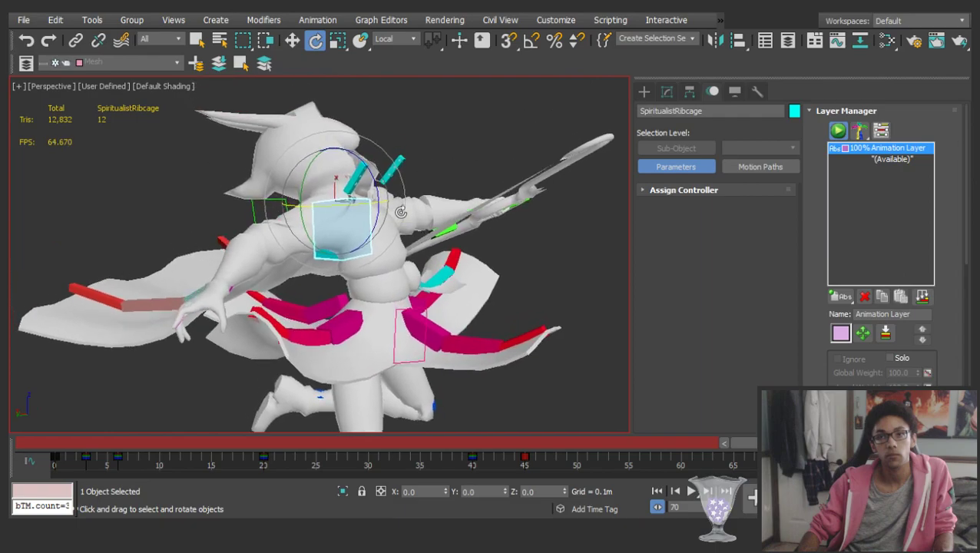
drag(380, 187, 386, 223)
click(439, 160)
click(377, 128)
alt+middle_drag(379, 154, 383, 241)
alt+middle_drag(386, 178, 619, 312)
Rotate the pelvis at frame 70 to turn the hips, and scrub the timeline to check the transition
key(w)
click(405, 298)
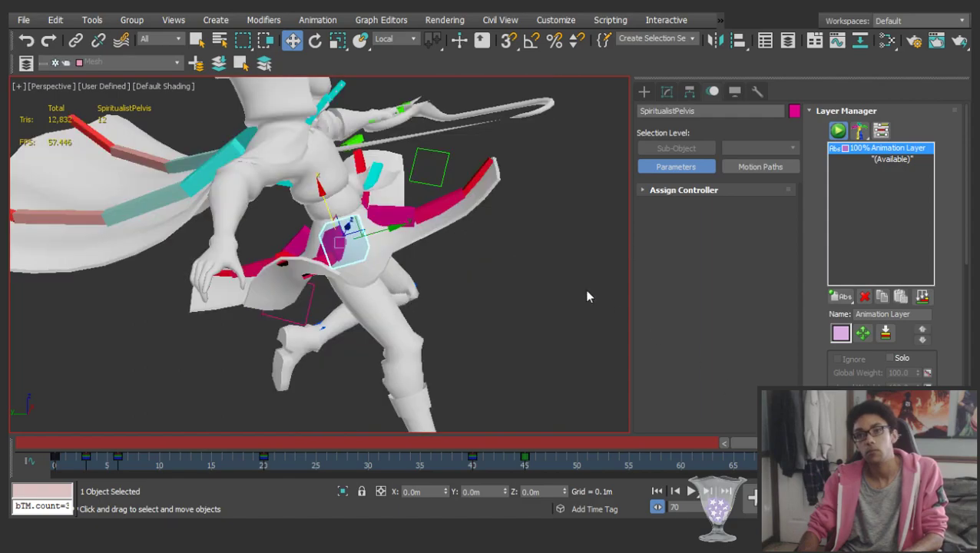
scroll(402, 240, down, 3)
alt+middle_drag(402, 240, 470, 255)
key(e)
drag(541, 437, 758, 442)
drag(422, 260, 310, 288)
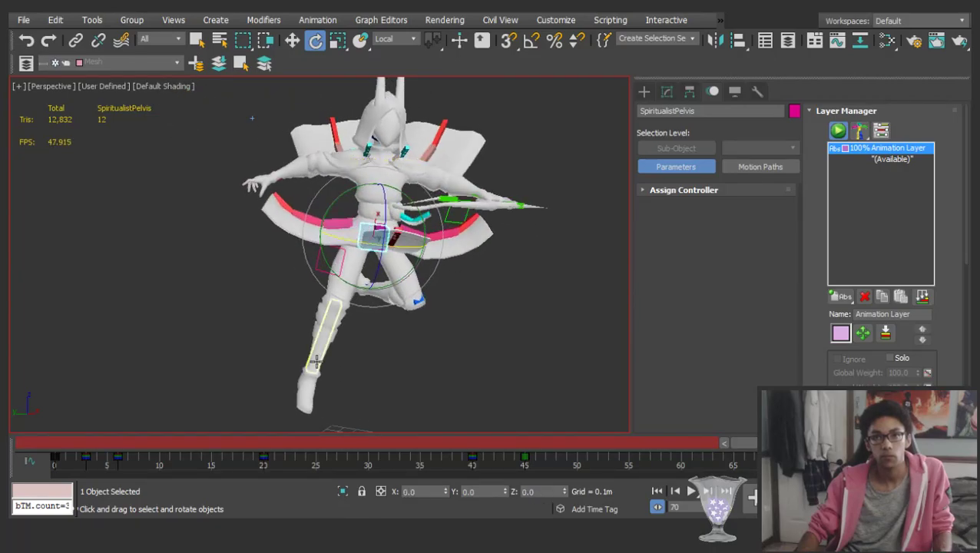
drag(303, 230, 361, 268)
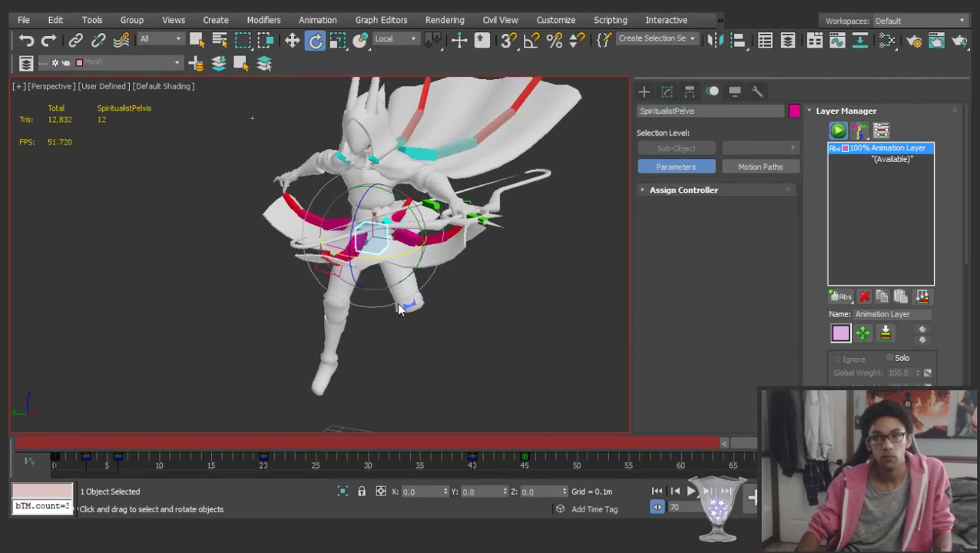
drag(444, 445, 784, 373)
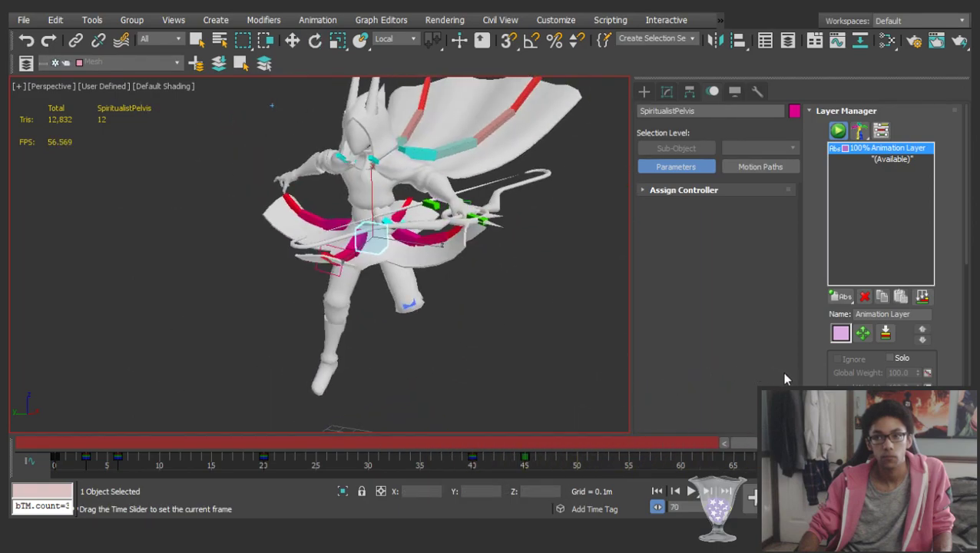
Move the ribcage slightly backward at frame 70, using the View coordinate system
key(e)
click(443, 205)
scroll(391, 176, up, 4)
middle_drag(391, 176, 393, 219)
alt+middle_drag(460, 211, 397, 241)
key(w)
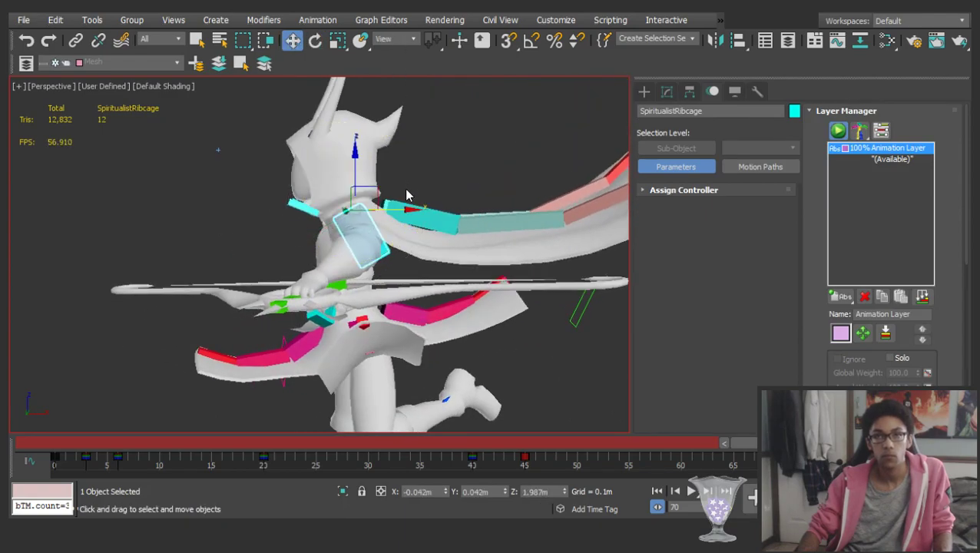
drag(397, 209, 413, 208)
Rotate the head at frame 70 to adjust where the character is looking
click(352, 157)
key(e)
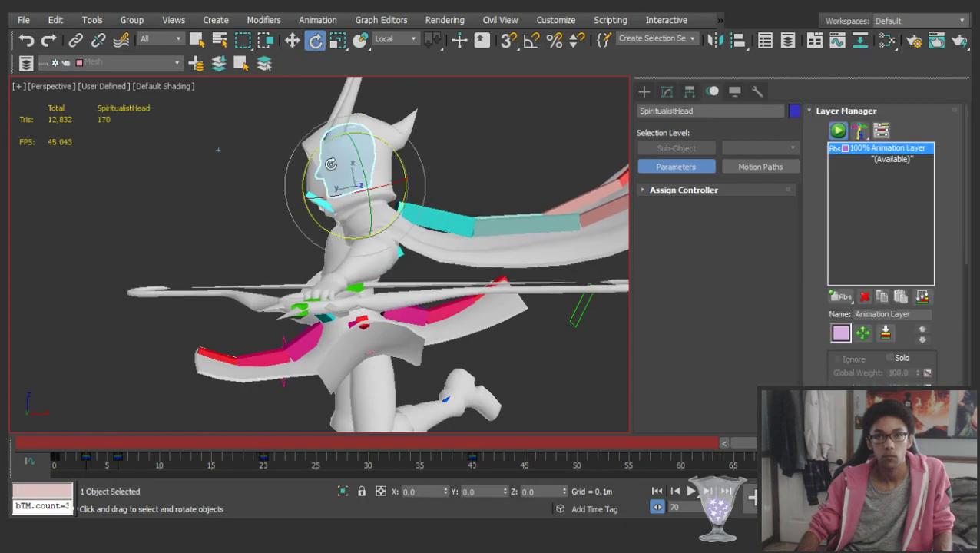
alt+middle_drag(352, 165, 397, 204)
drag(372, 204, 428, 203)
scroll(431, 209, down, 3)
alt+middle_drag(430, 215, 451, 186)
click(453, 216)
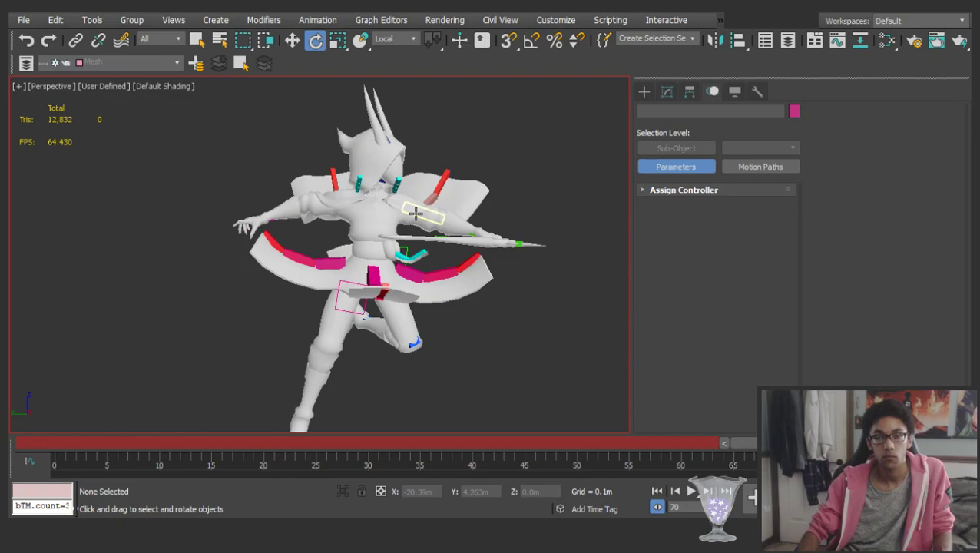
Try rotating the left upper arm at frame 70
click(416, 214)
drag(456, 197, 444, 168)
key(ctrl+z)
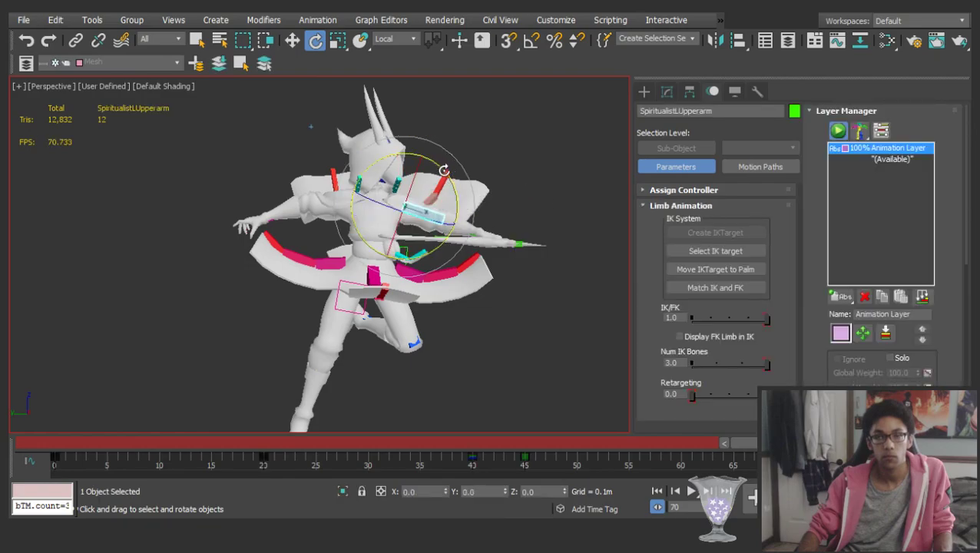
Tilt the pelvis slightly at frame 70 from a raised front view
alt+middle_drag(441, 185, 434, 233)
click(373, 270)
drag(428, 270, 416, 255)
alt+middle_drag(372, 222, 508, 294)
click(508, 294)
Rotate the left thigh at frame 70 to reposition the left leg
click(390, 256)
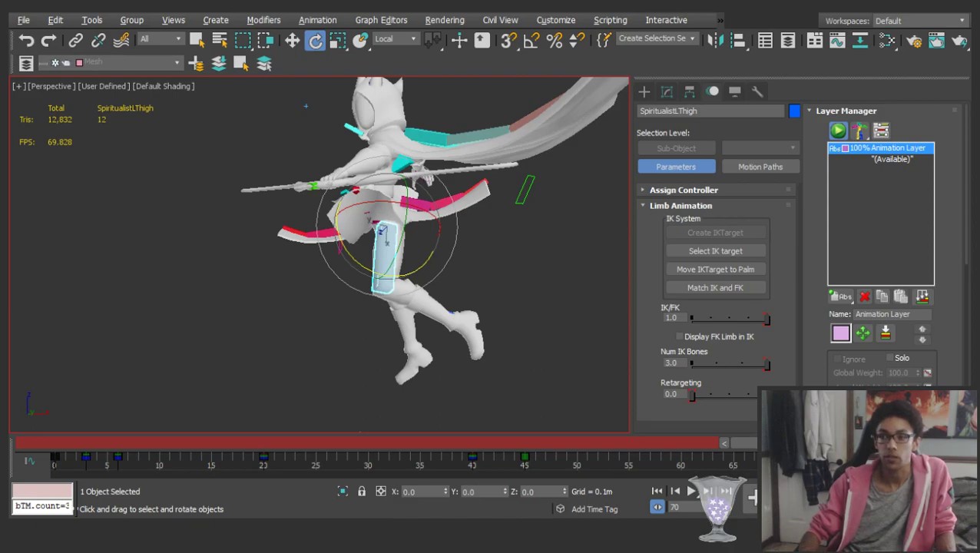
scroll(375, 270, up, 3)
drag(360, 258, 351, 244)
alt+middle_drag(350, 244, 491, 250)
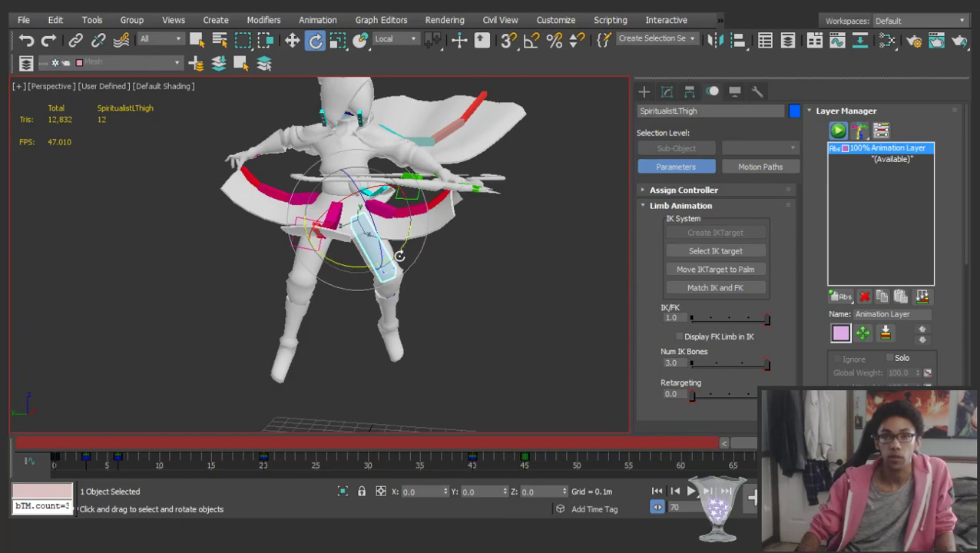
Scrub the animation from frame 0 to 70 to review the transition into the new pose
drag(36, 439, 791, 404)
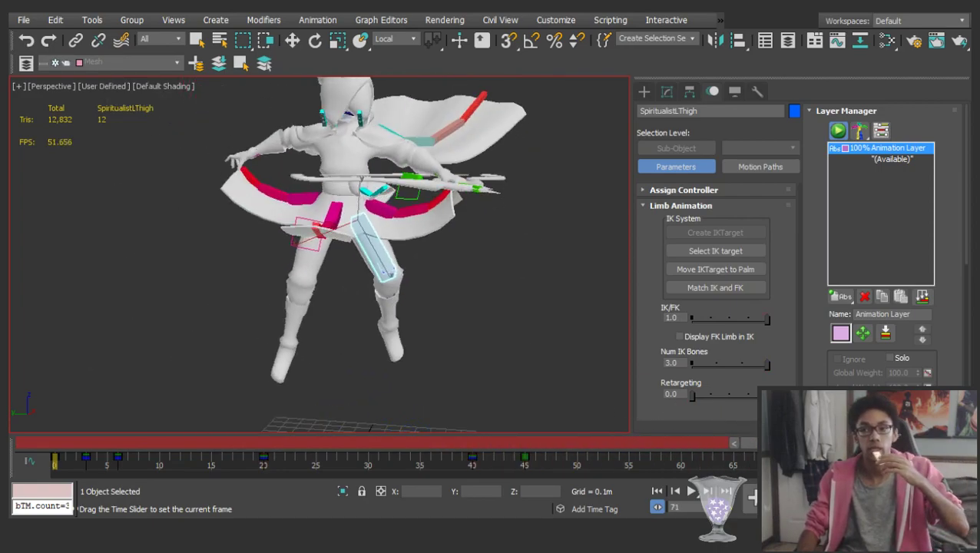
key(e)
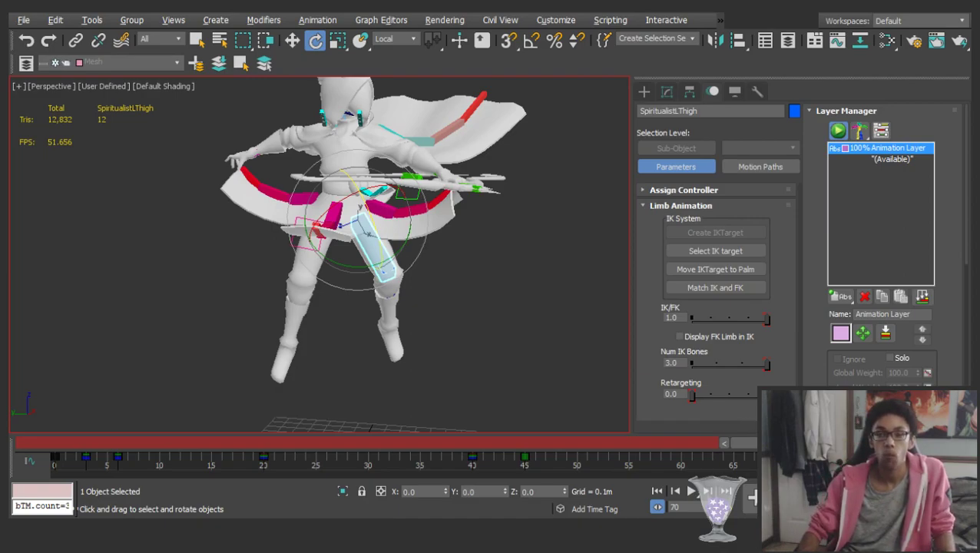
drag(466, 445, 775, 401)
key(e)
Switch the pelvis rotation to the View coordinate system and turn the pelvis slightly at frame 70
alt+middle_drag(434, 304, 260, 237)
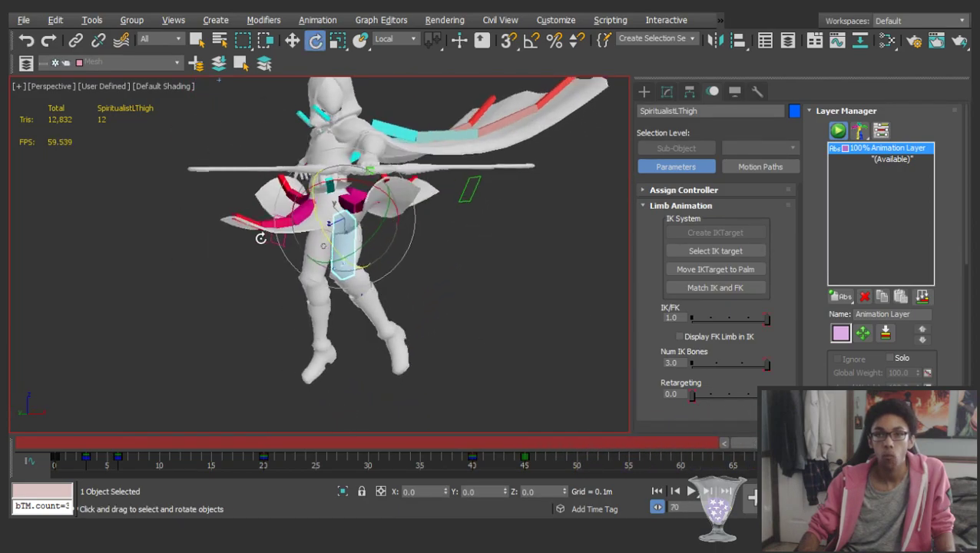
alt+middle_drag(328, 211, 48, 221)
click(381, 245)
scroll(168, 222, up, 3)
alt+middle_drag(168, 223, 139, 218)
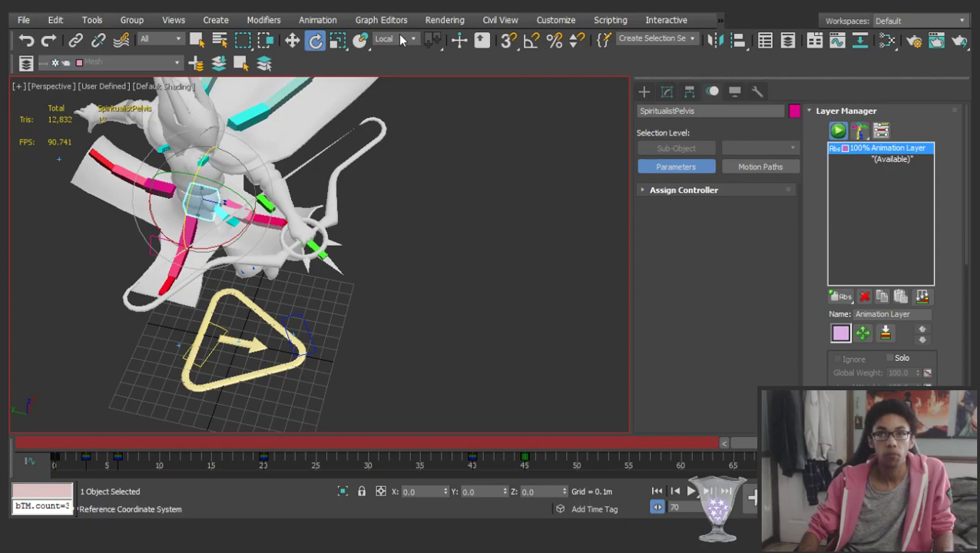
alt+middle_drag(358, 271, 222, 235)
middle_drag(302, 195, 320, 227)
drag(362, 196, 400, 204)
alt+middle_drag(374, 230, 376, 197)
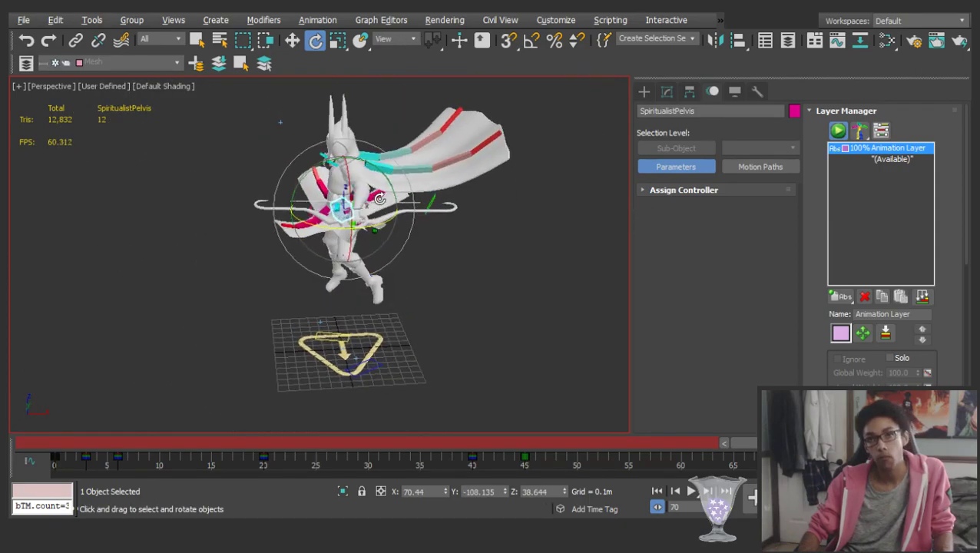
drag(377, 223, 383, 223)
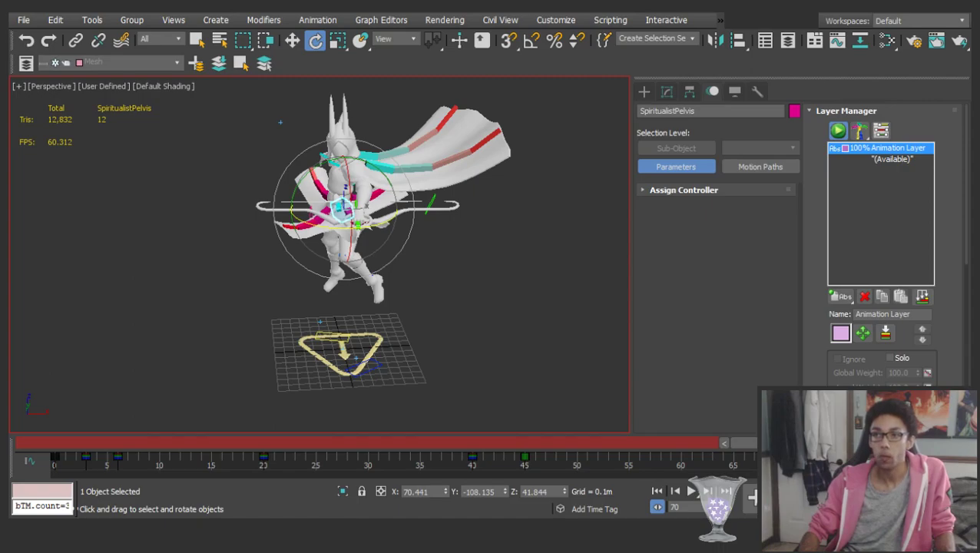
Scrub through the animation up to frame 70 and examine the final pose from the front
drag(95, 442, 397, 443)
drag(409, 395, 774, 278)
key(e)
alt+middle_drag(499, 219, 780, 338)
Check the whole rig's keys, extend the animation range to 90 frames, and go to frame 90
key(ctrl+a)
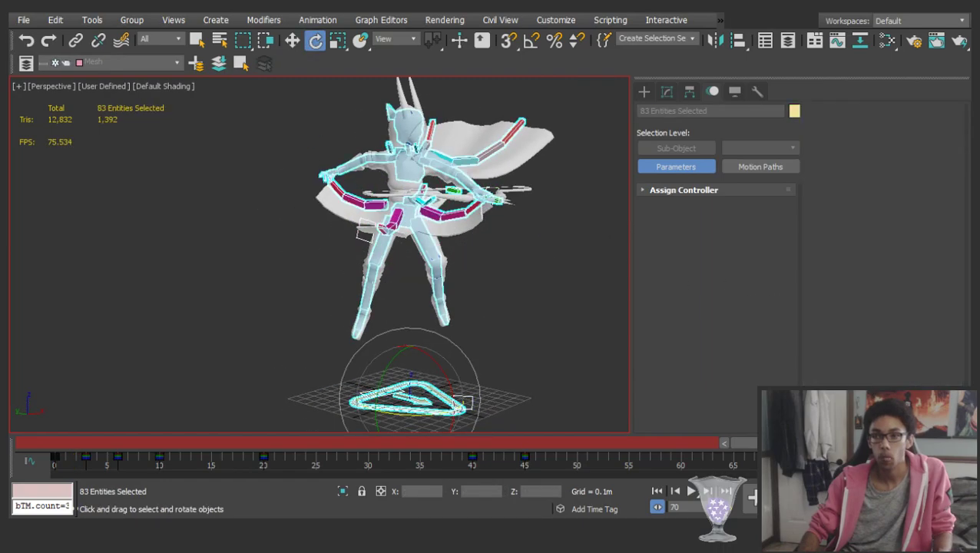
ctrl+alt+right_drag(808, 461, 751, 460)
drag(752, 446, 952, 453)
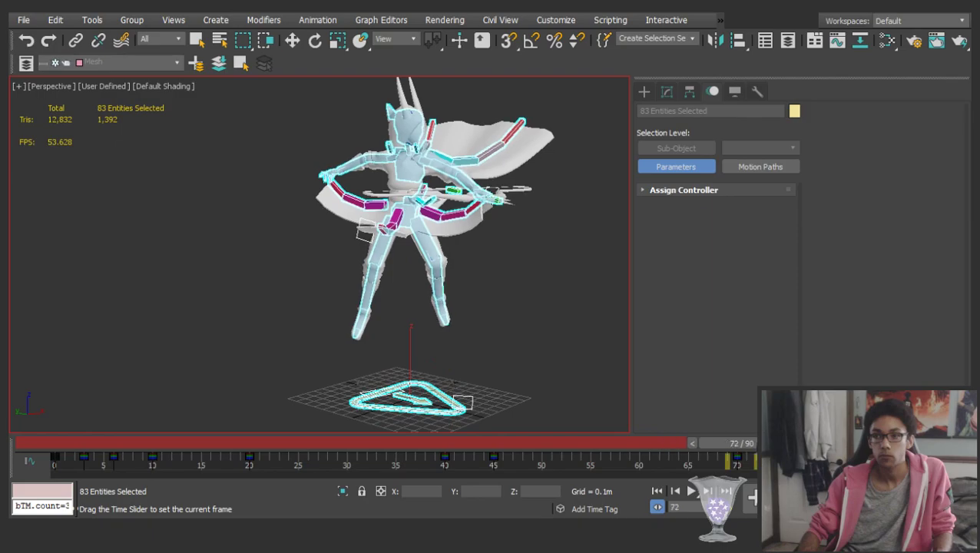
click(472, 371)
key(w)
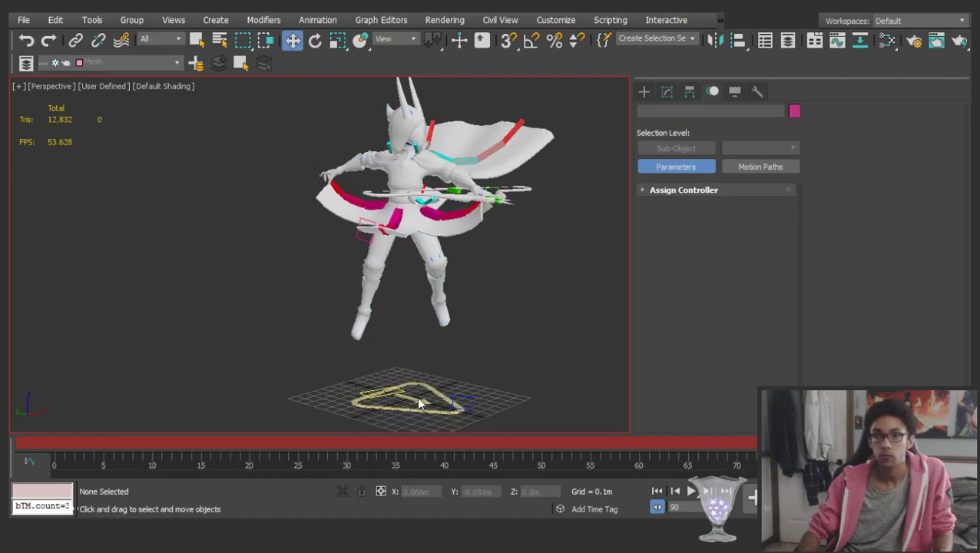
Put the whole character into its frame 0 standing pose at frame 90 and check the rig's keys
click(416, 396)
click(739, 248)
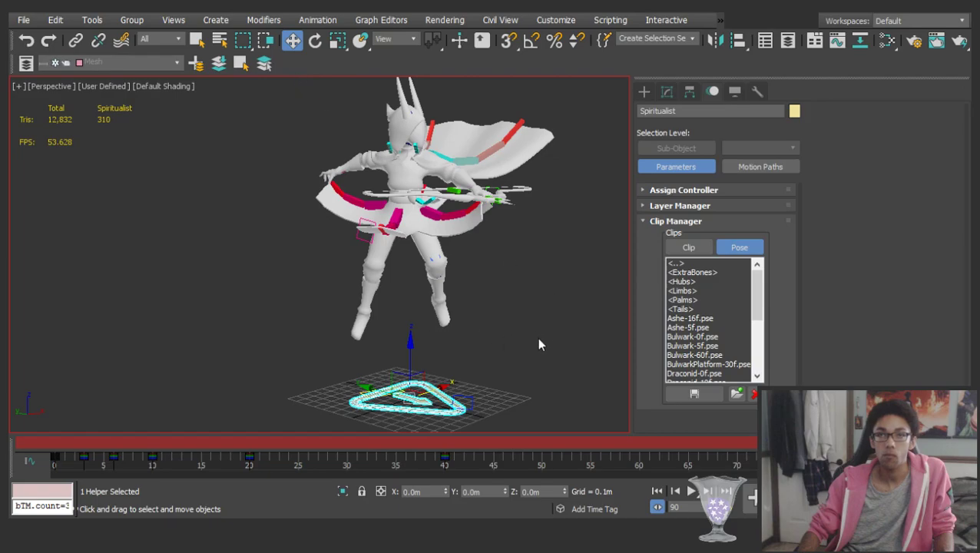
key(ctrl+z)
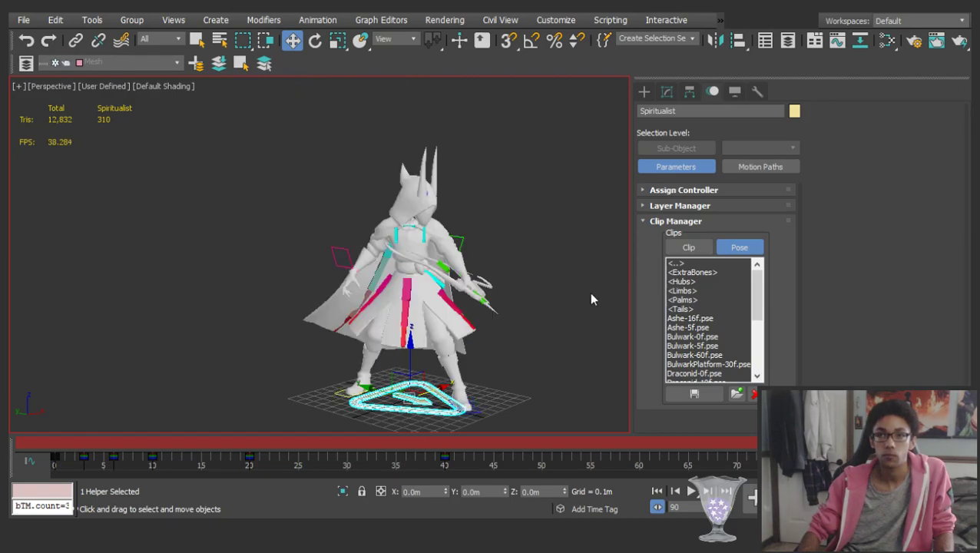
drag(914, 443, 772, 384)
key(ctrl+a)
click(509, 343)
drag(921, 415, 933, 415)
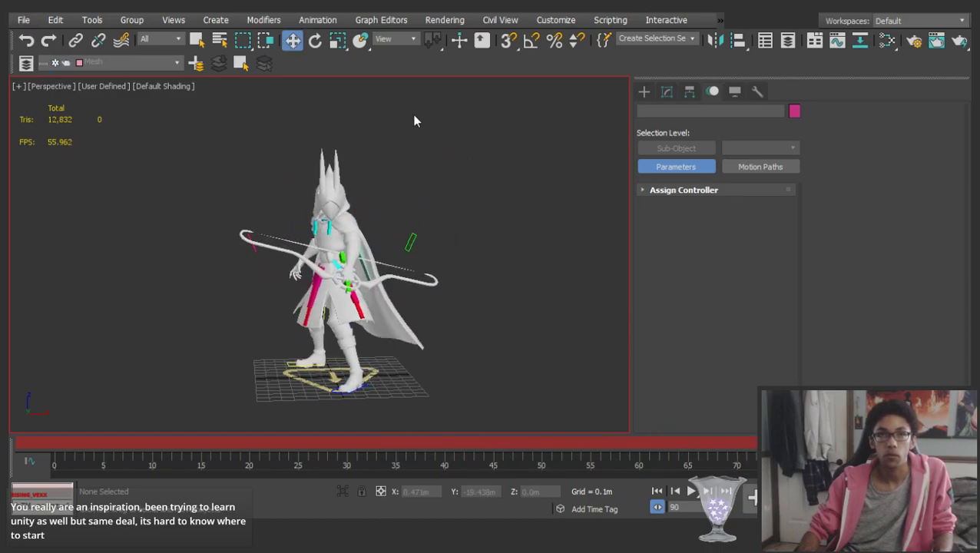
Open the character's 40-frame animation and select its root at the crouched pose on frame 12
click(606, 352)
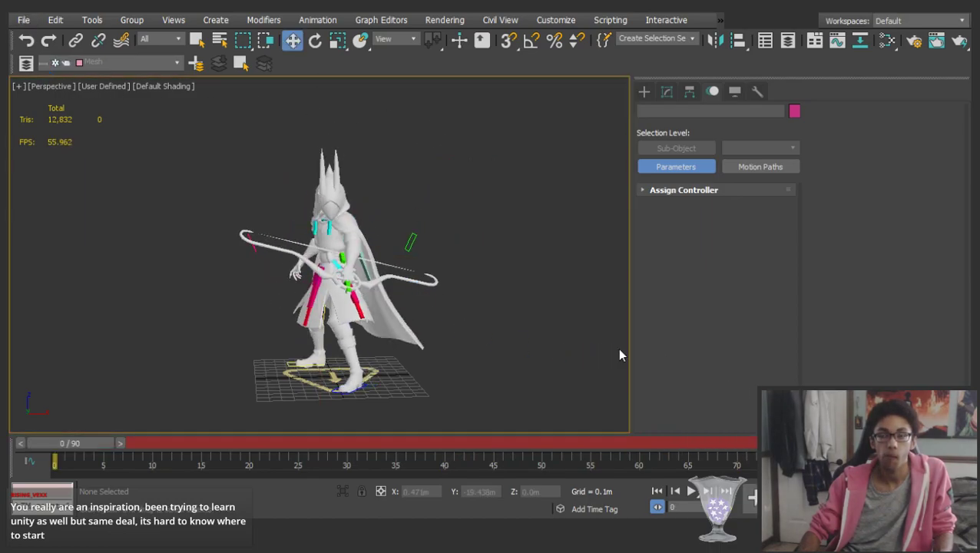
click(780, 492)
drag(67, 444, 167, 443)
click(317, 368)
middle_drag(276, 397, 321, 348)
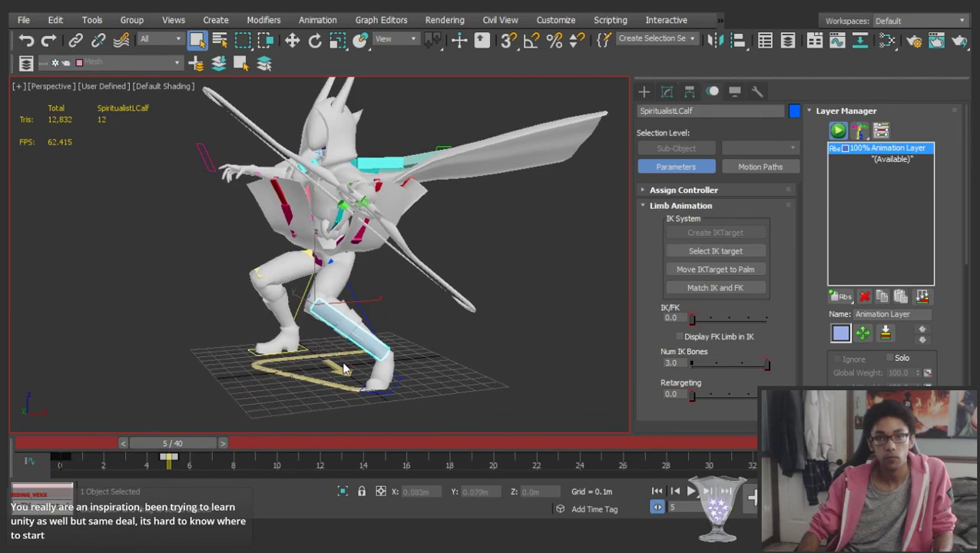
drag(163, 436, 336, 405)
click(340, 368)
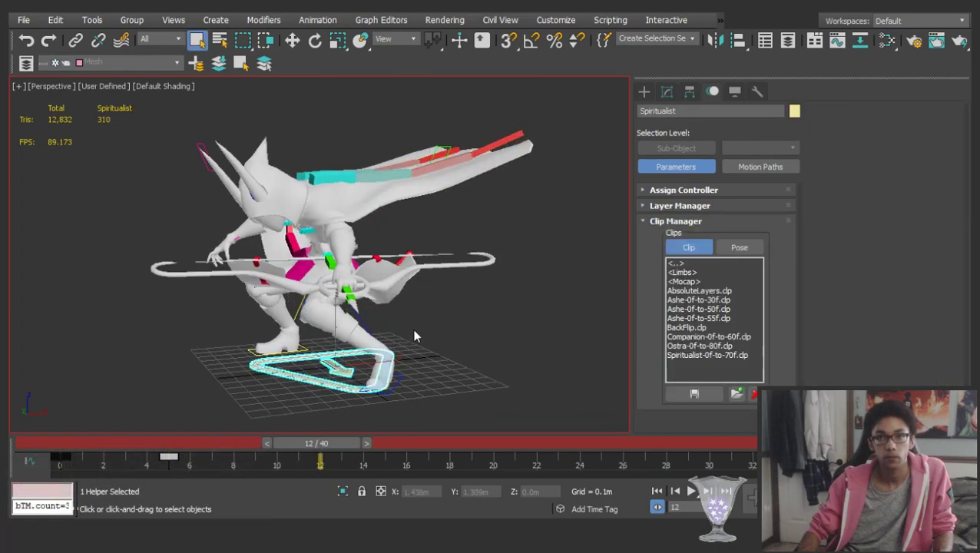
Reopen the 90-frame bow shot scene and turn on Auto Key with the Move tool active
click(28, 20)
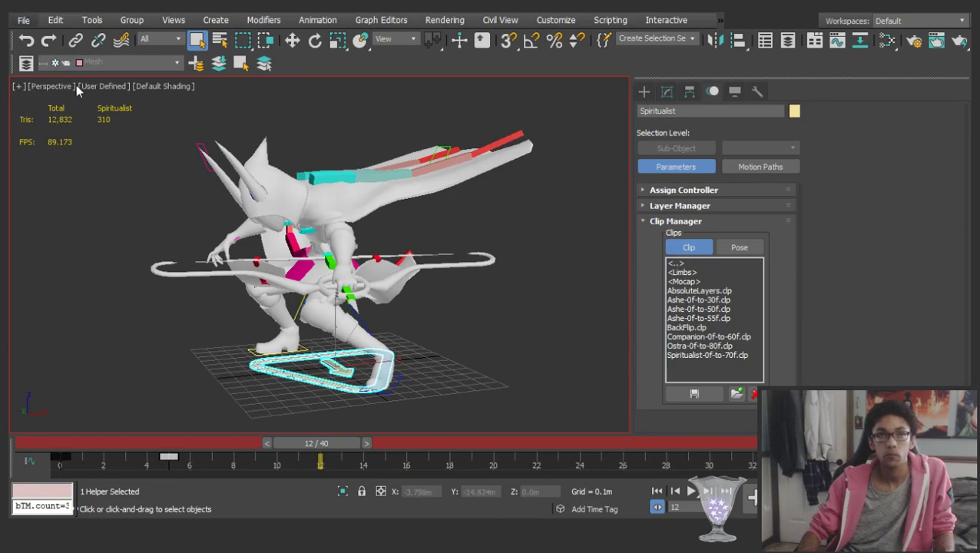
click(400, 113)
click(506, 287)
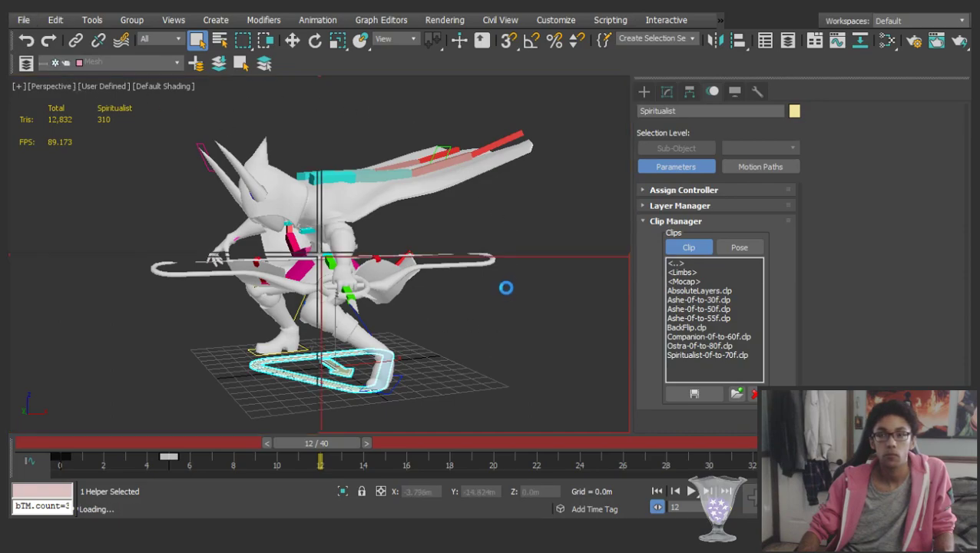
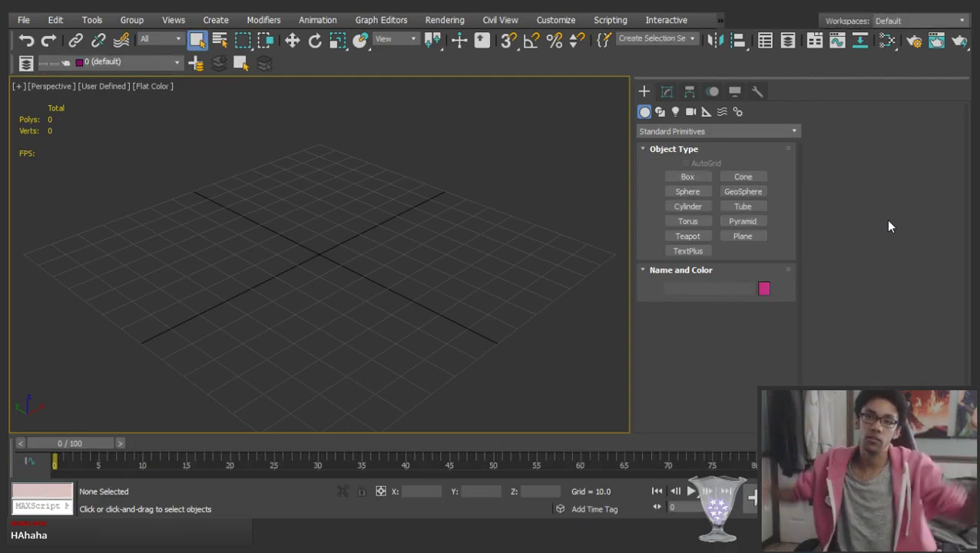
middle_drag(298, 187, 311, 189)
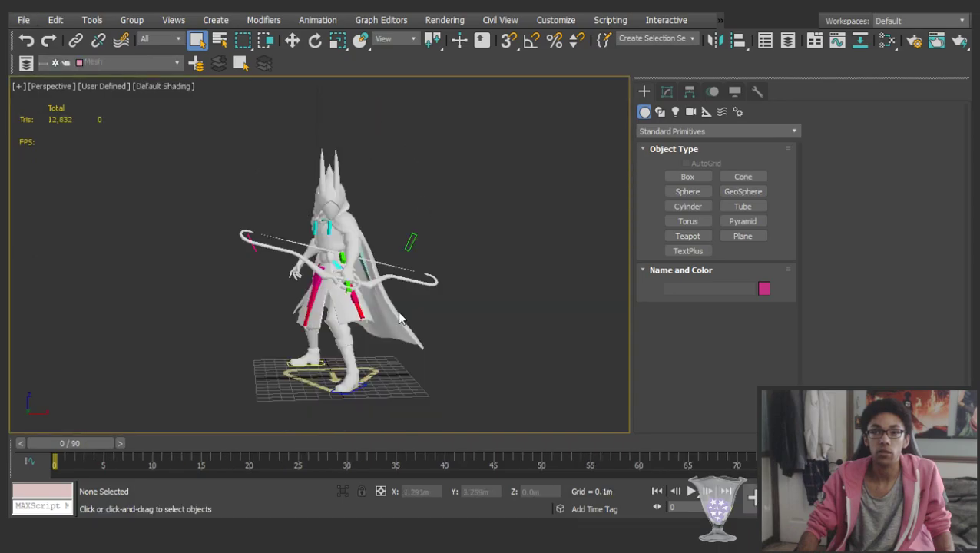
alt+middle_drag(461, 361, 590, 363)
key(w)
key(n)
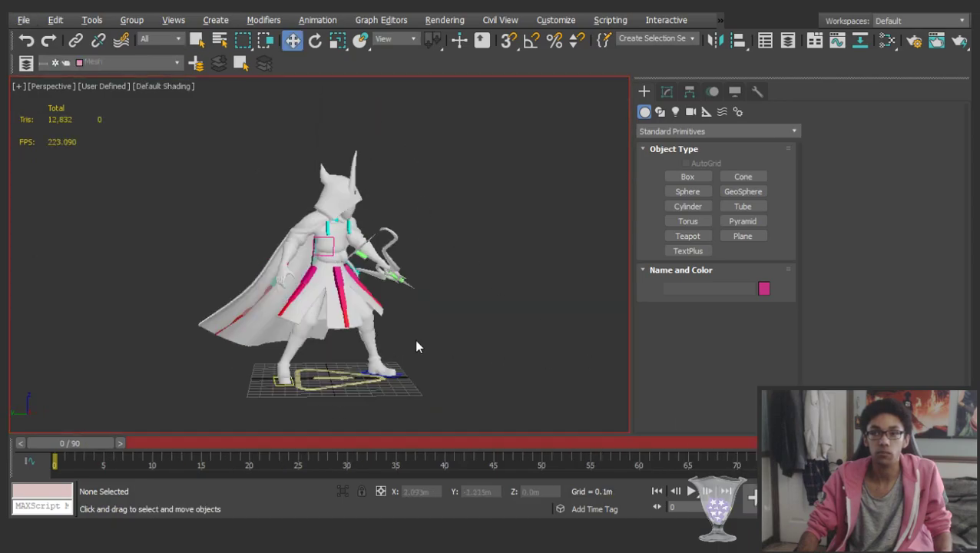
Go to frame 90, examine the keys of all rig parts, and select the character's root
scroll(337, 384, up, 5)
click(325, 393)
drag(89, 443, 756, 443)
key(ctrl+a)
click(467, 341)
click(341, 394)
key(ctrl+a)
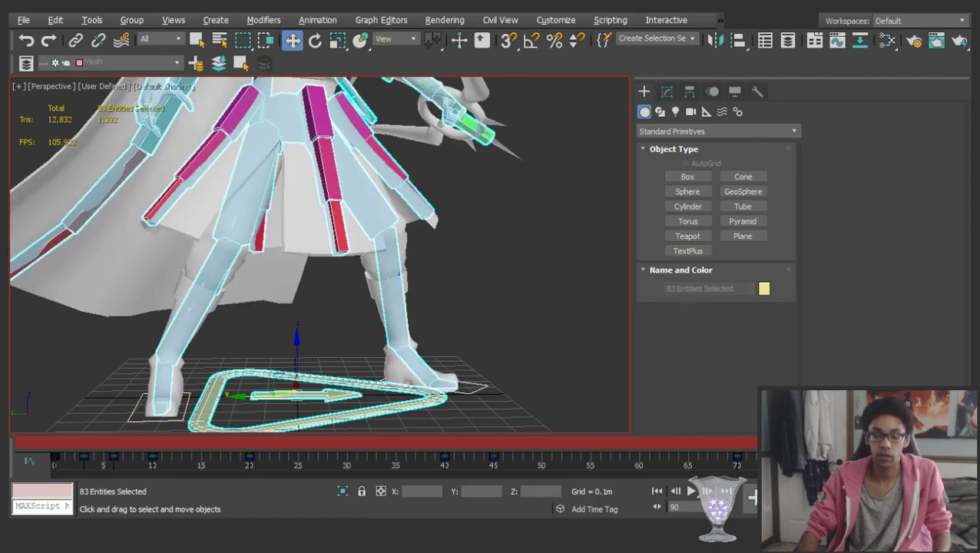
click(518, 321)
click(325, 393)
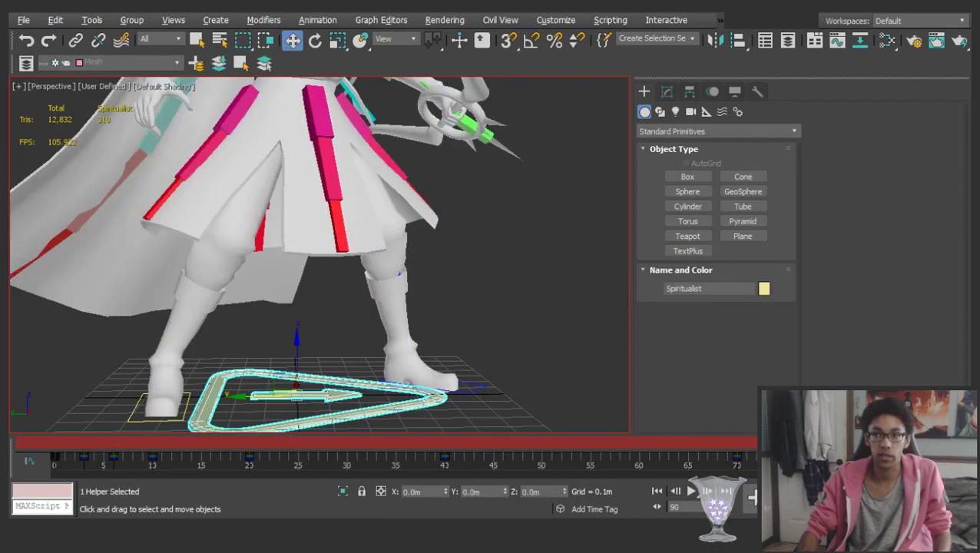
Apply the crouched landing pose to the whole character at frame 80, with its feet on the ground
drag(932, 443, 835, 443)
key(w)
alt+middle_drag(369, 234, 301, 228)
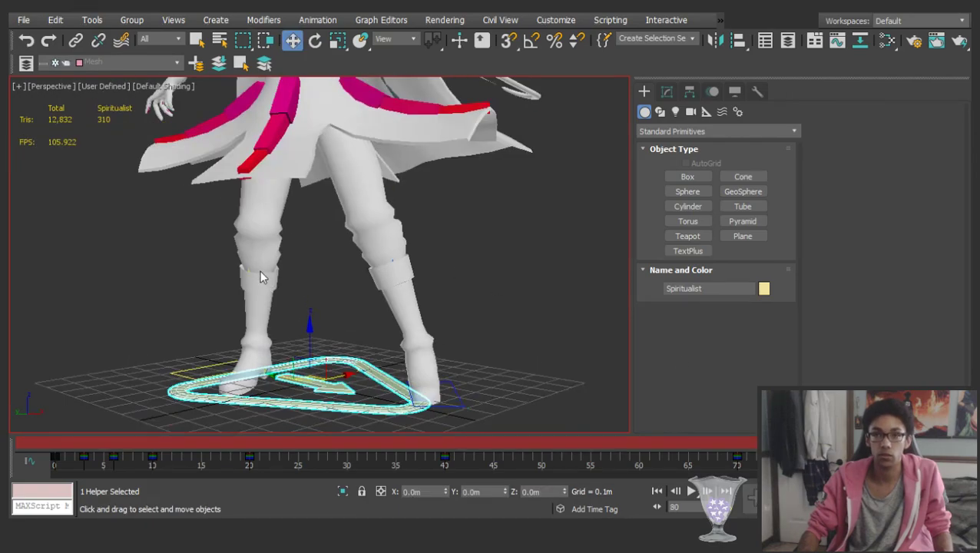
right_click(260, 242)
click(330, 259)
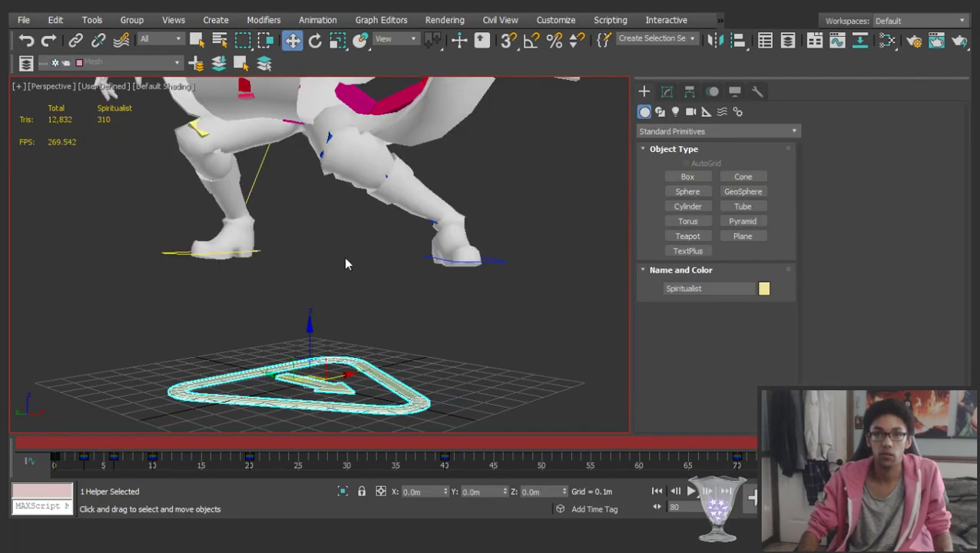
key(ctrl+z)
scroll(354, 275, down, 3)
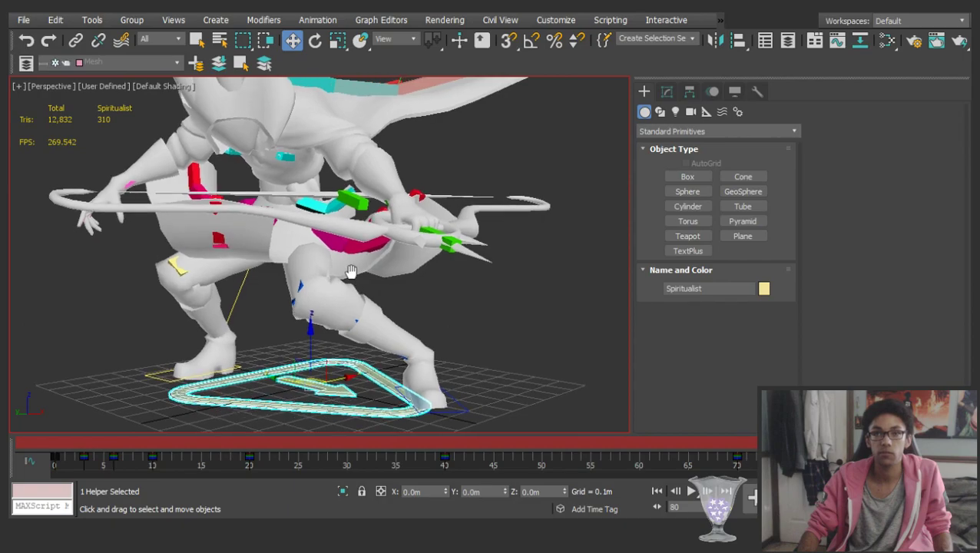
drag(827, 442, 812, 426)
Move the whole rig's crouch keys to frame 75 and scrub on to check the landing
key(ctrl+a)
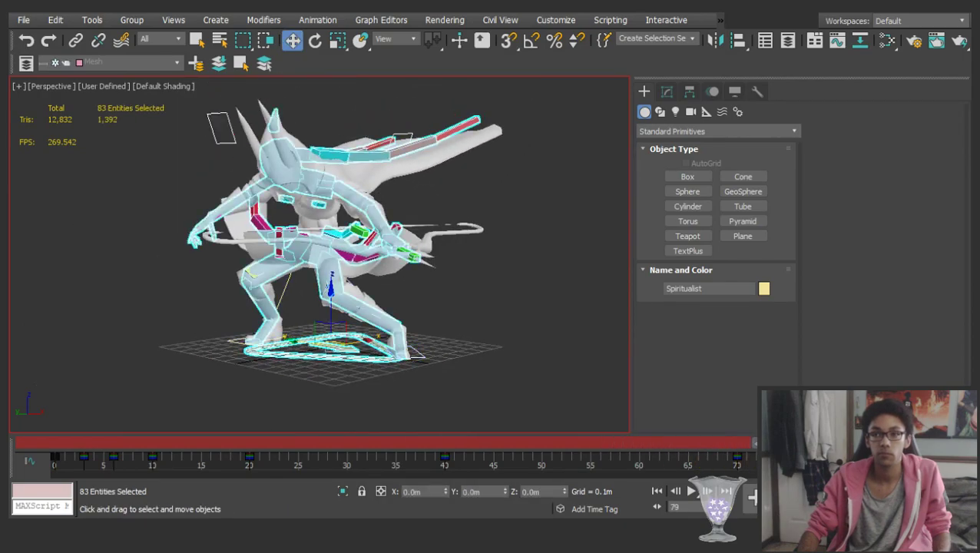
drag(834, 458, 739, 455)
drag(805, 444, 924, 444)
Extend the animation range to 100 frames and shift the rig's final standing keys to frame 100
key(w)
ctrl+alt+right_drag(914, 459, 863, 460)
drag(844, 458, 906, 458)
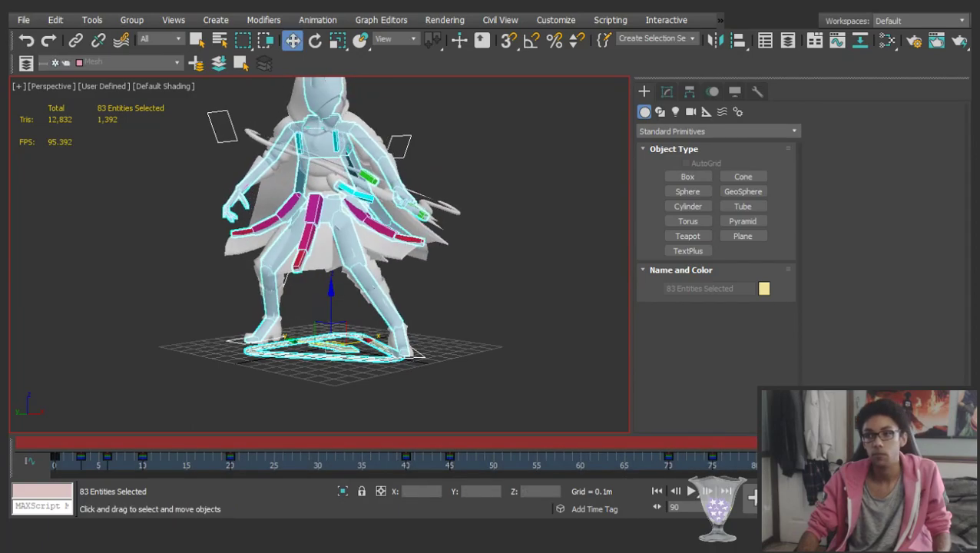
Adjust the pelvis's height curve in the Curve Editor so the landing crouch sinks lower around frame 79
click(460, 286)
click(381, 250)
drag(749, 461, 691, 454)
drag(686, 446, 717, 443)
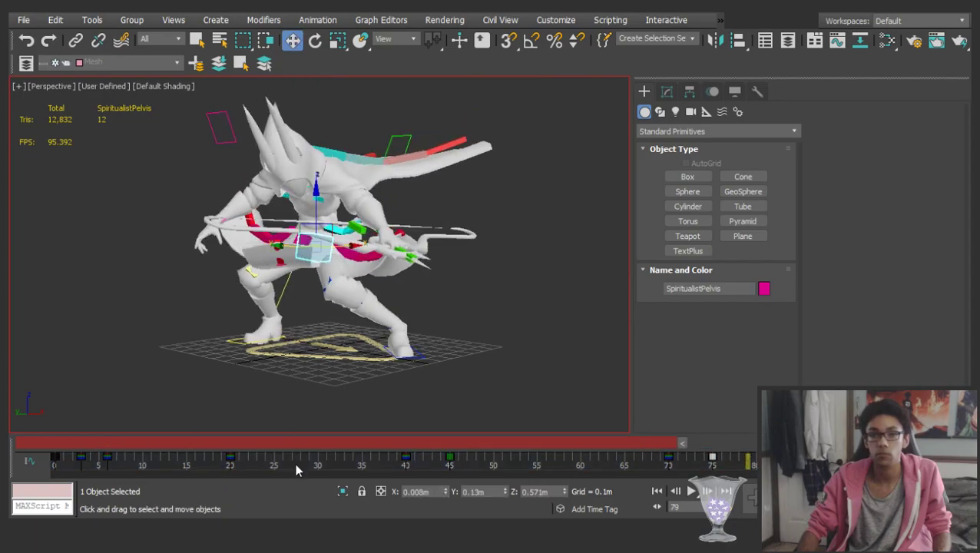
click(835, 42)
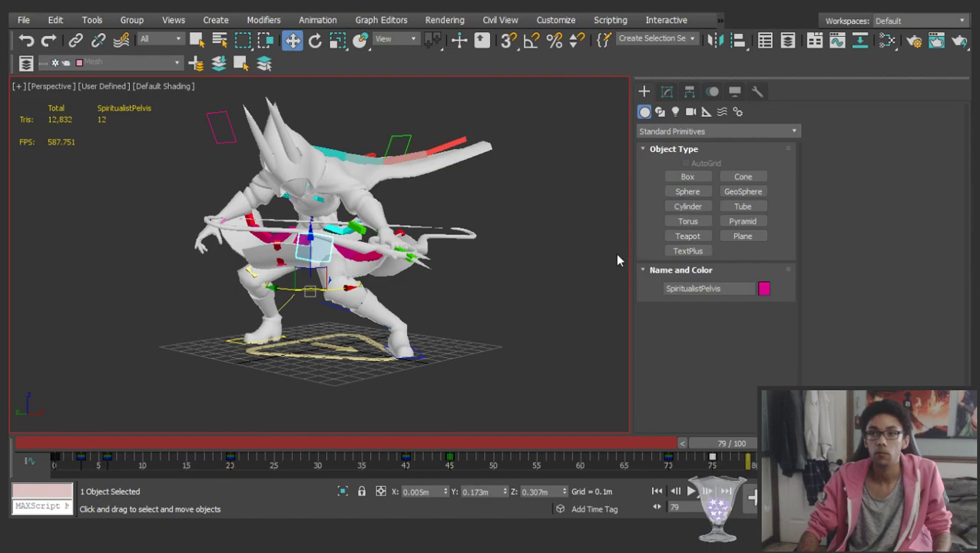
drag(470, 37, 504, 53)
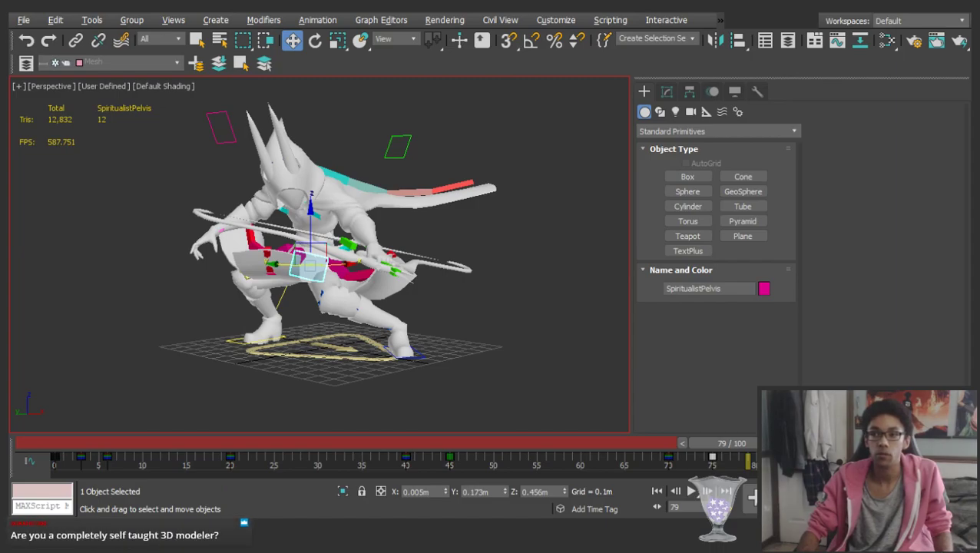
At frame 70, match IK and FK on the left leg and move the right leg's IK target to its palm
drag(763, 445, 700, 450)
click(325, 187)
click(367, 194)
key(e)
click(713, 91)
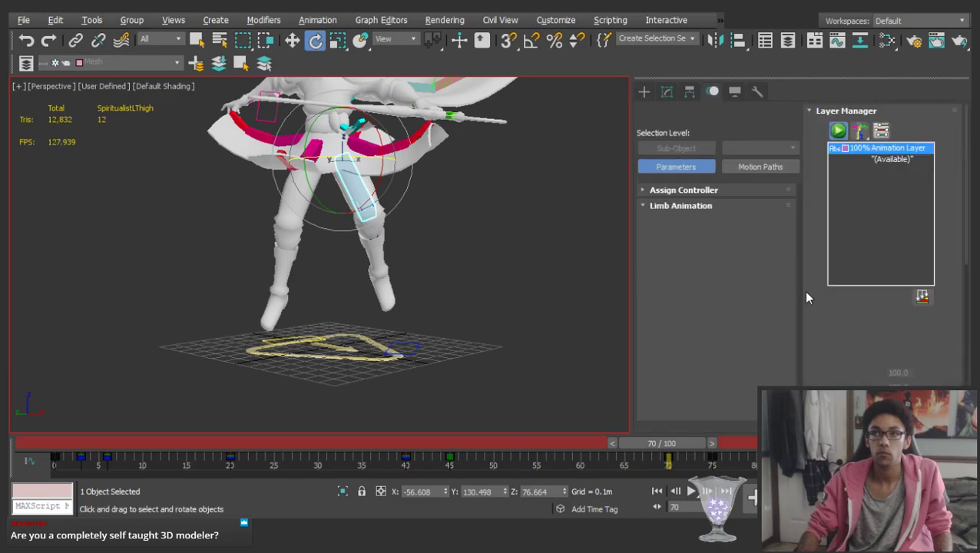
click(715, 287)
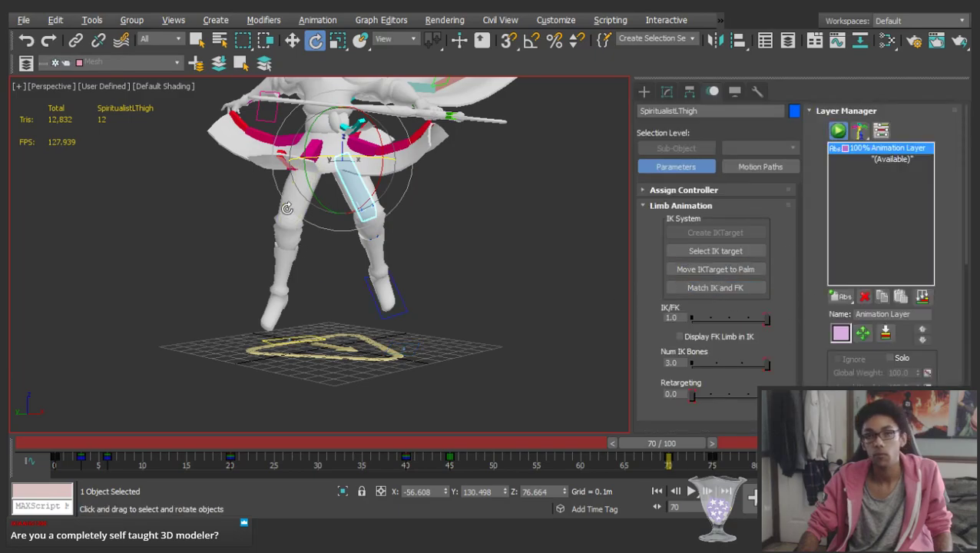
click(287, 229)
key(w)
click(727, 271)
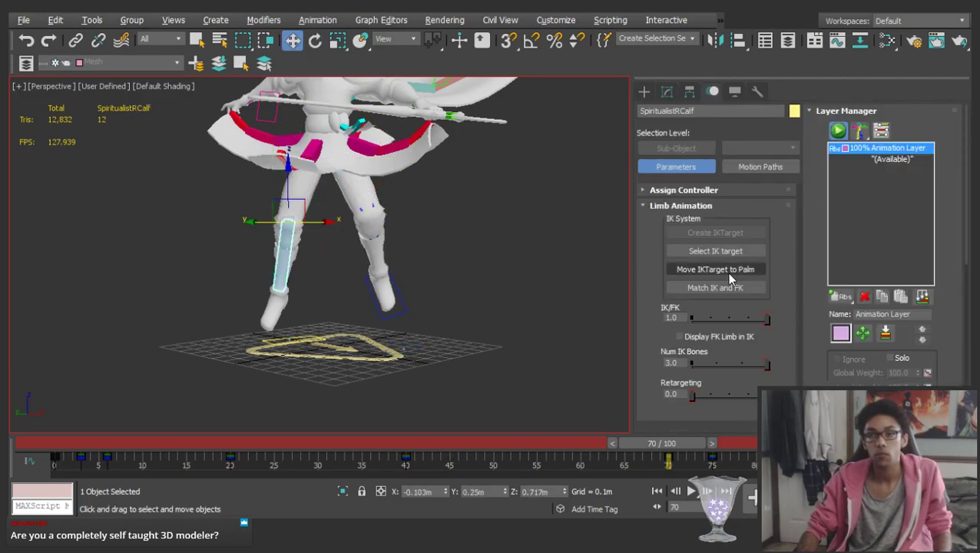
Scrub between the landing crouch and frame 100 to review the character's recovery into the standing pose
drag(661, 444, 870, 443)
middle_drag(363, 207, 400, 297)
key(z)
click(463, 298)
key(z)
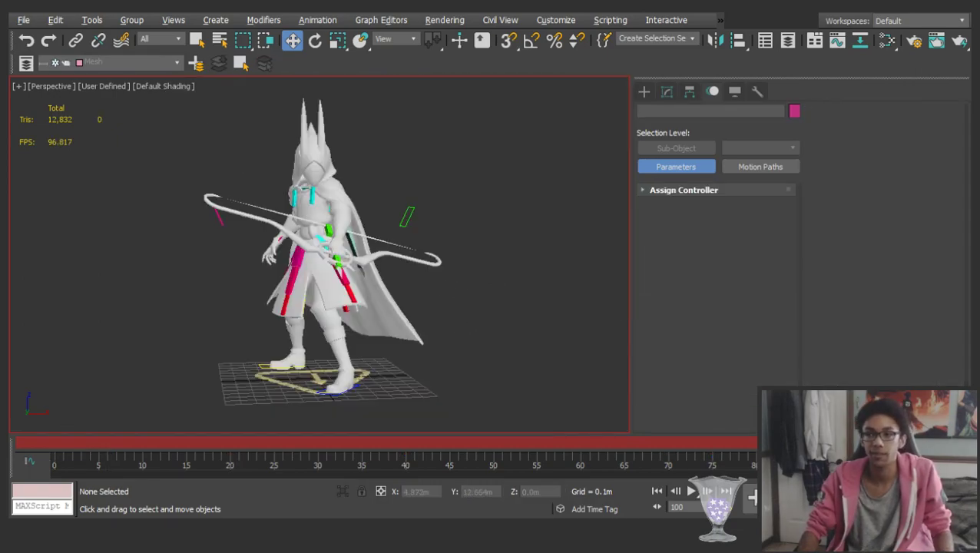
alt+middle_drag(330, 259, 354, 261)
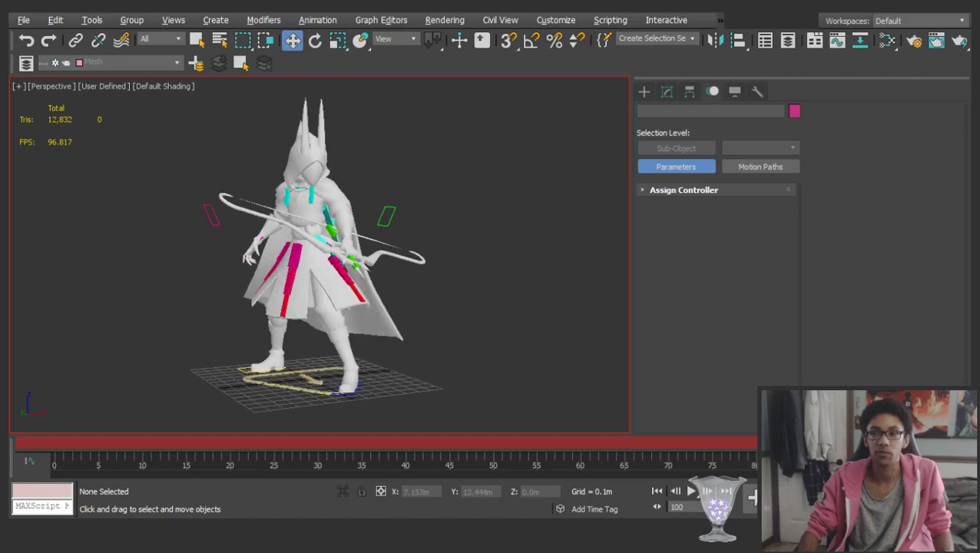
middle_drag(270, 228, 357, 251)
drag(679, 444, 853, 452)
drag(609, 442, 732, 443)
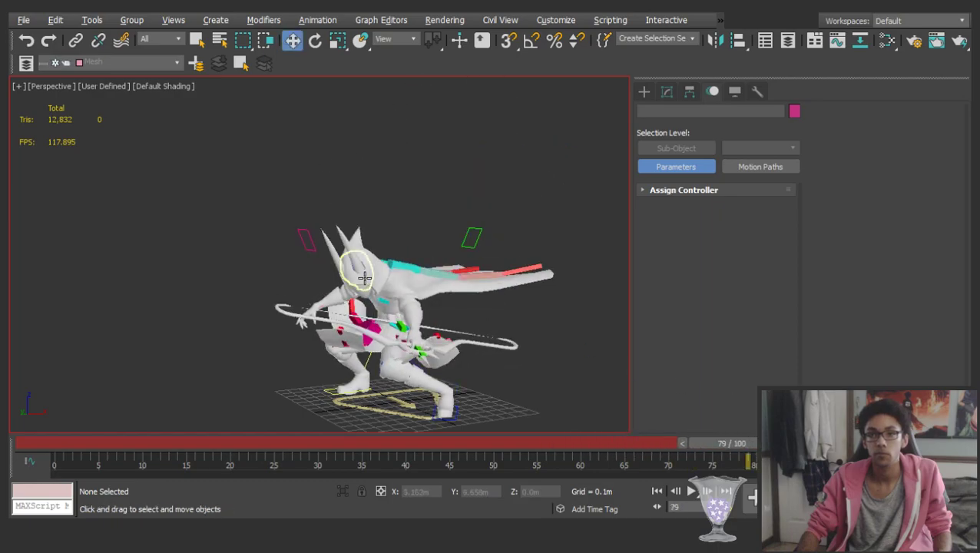
Rotate the head at frame 75, switch to the Local coordinate system, and scrub to frame 100 to check the result
click(362, 277)
drag(702, 444, 728, 444)
scroll(464, 318, up, 2)
key(e)
drag(321, 230, 377, 229)
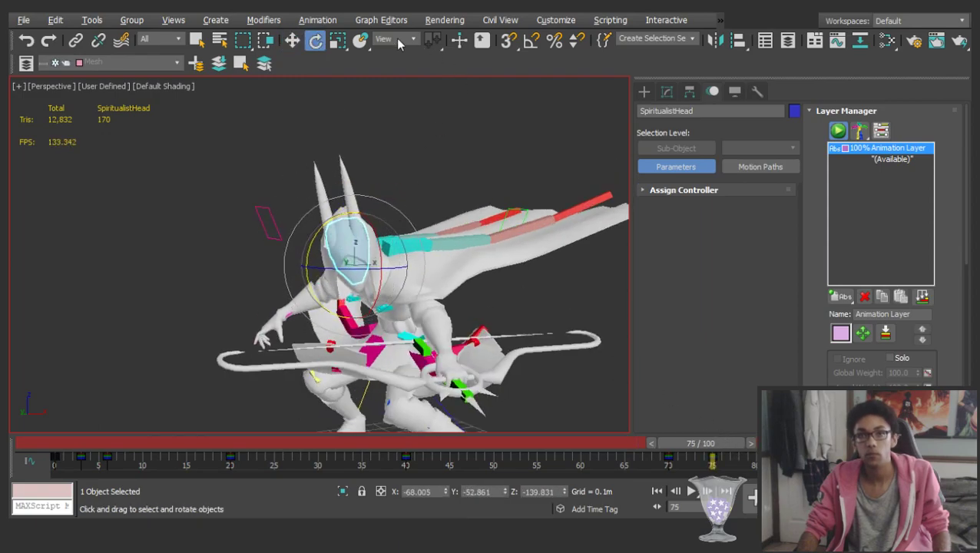
scroll(396, 42, down, 3)
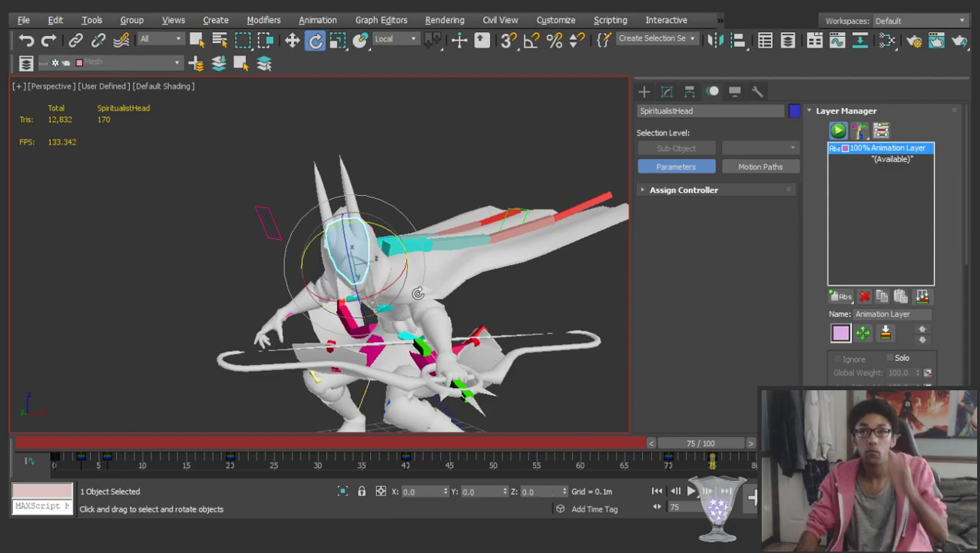
drag(685, 443, 914, 441)
key(e)
click(507, 312)
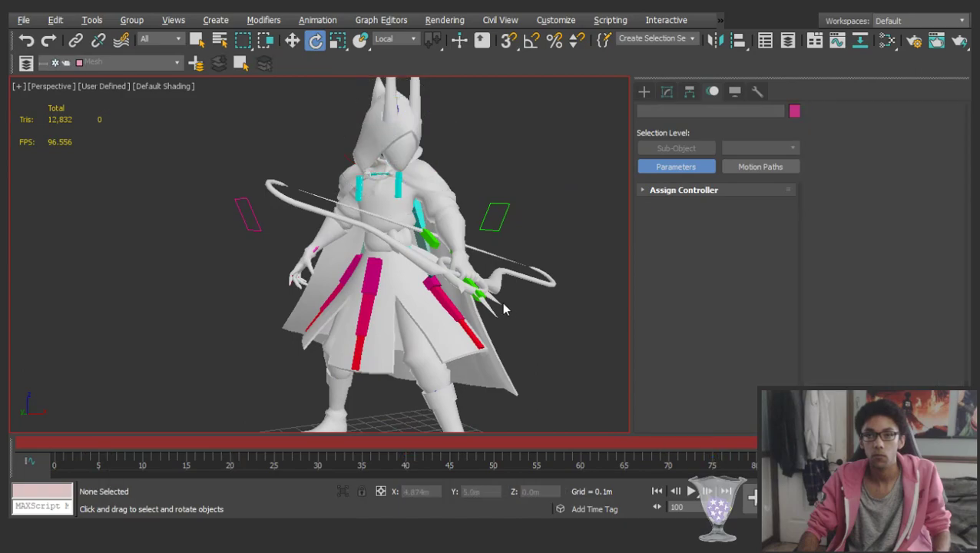
Play back the whole animation and scrub to the airborne pose at frame 32
key(/)
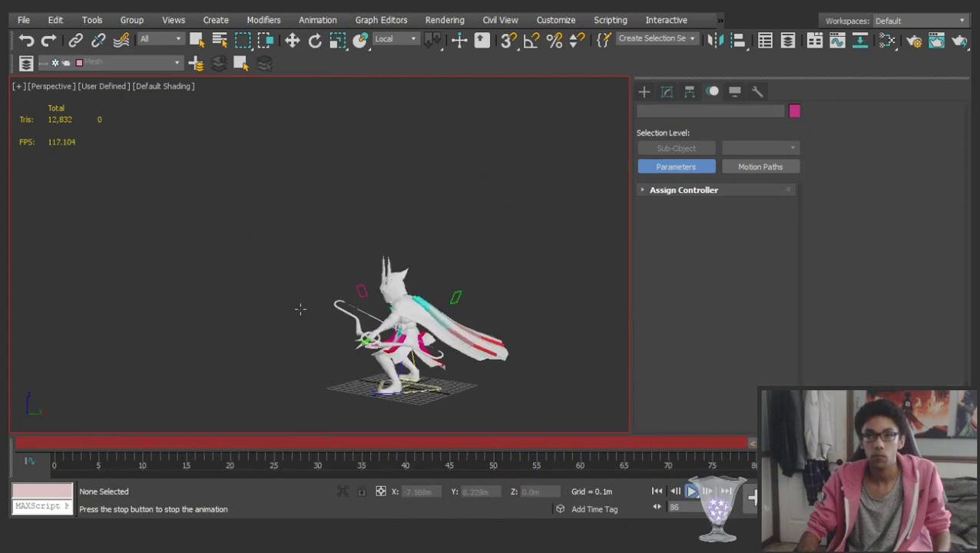
key(/)
drag(276, 448, 328, 451)
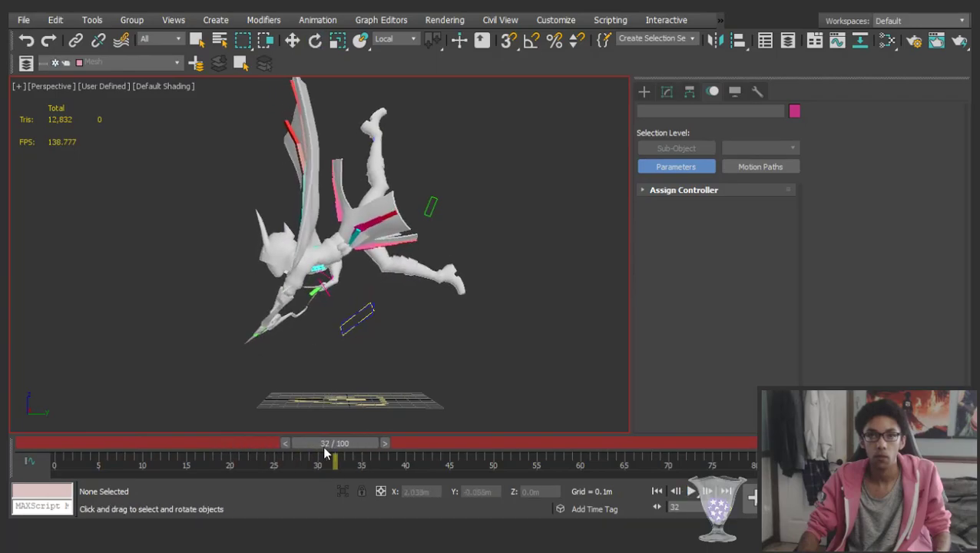
Shift the keys at frames 40 and 45 of the right arm, its fingers and the bowstring bone to frames 35 and 40
scroll(332, 277, up, 5)
key(ctrl+a)
click(384, 277)
click(322, 239)
click(339, 266)
alt+middle_drag(339, 266, 289, 263)
double_click(304, 226)
ctrl+click(274, 306)
alt+middle_drag(274, 307, 371, 245)
scroll(341, 246, up, 4)
ctrl+click(193, 221)
middle_drag(193, 222, 300, 221)
scroll(300, 221, down, 4)
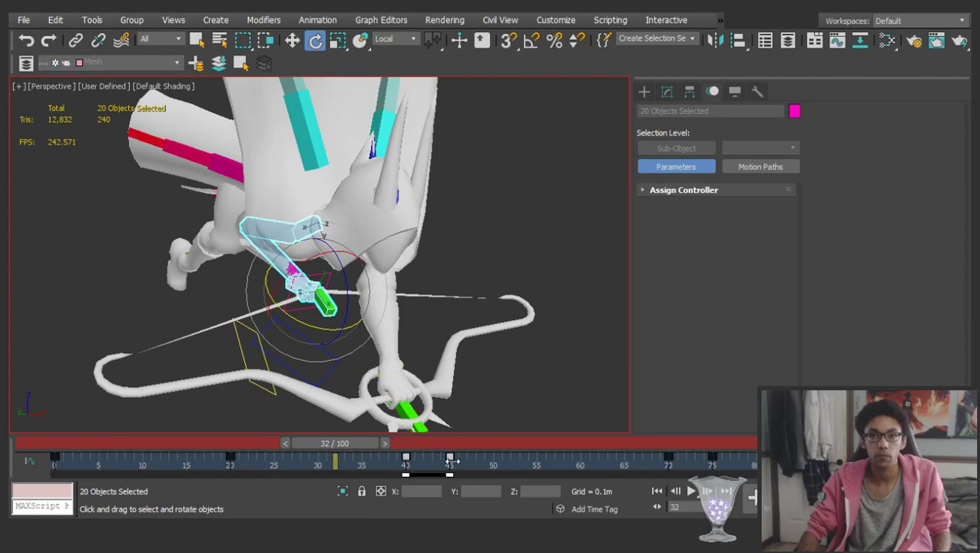
drag(452, 460, 400, 461)
drag(335, 447, 406, 454)
key(e)
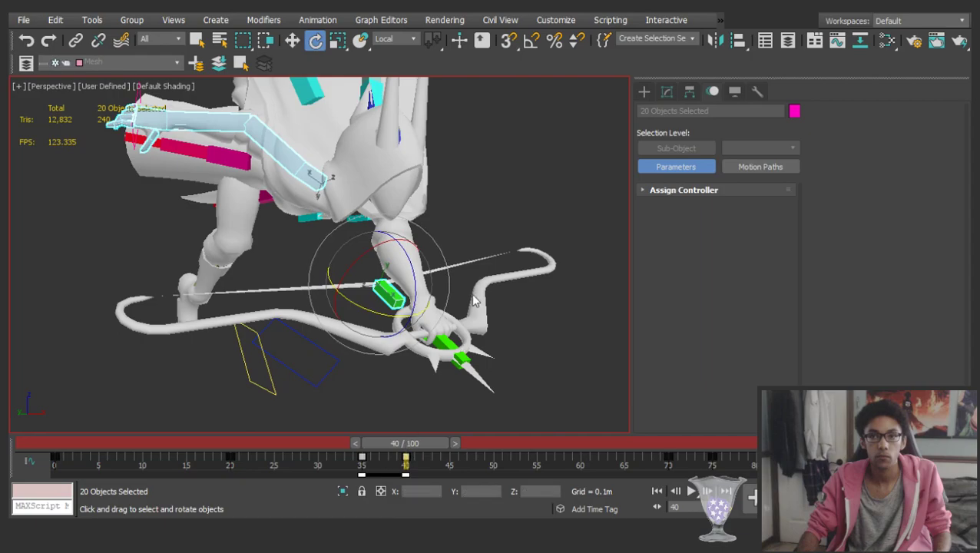
click(523, 343)
alt+middle_drag(393, 259, 443, 321)
click(447, 309)
alt+middle_drag(408, 277, 352, 236)
key(ctrl+z)
key(ctrl+z)
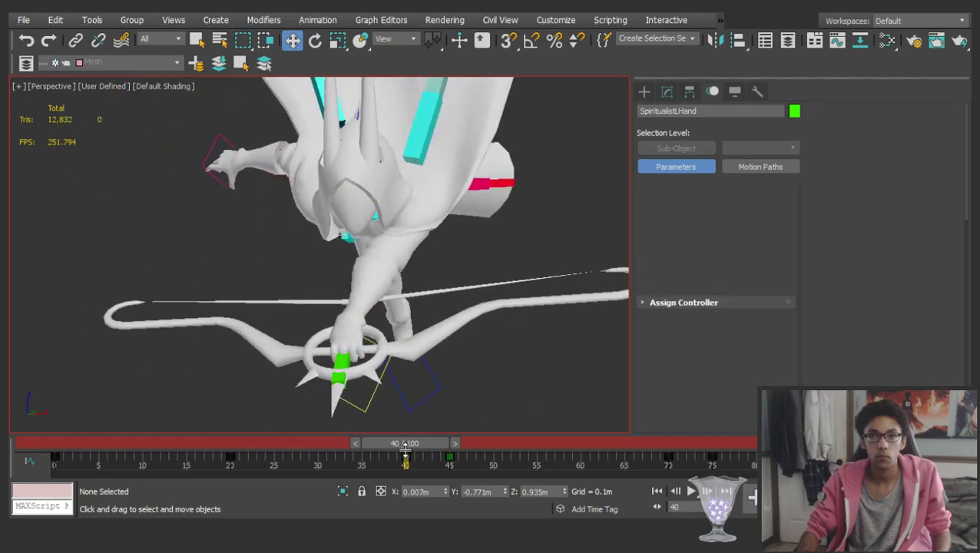
Undo the last selection change and step back to the pose at frame 35
key(ctrl+z)
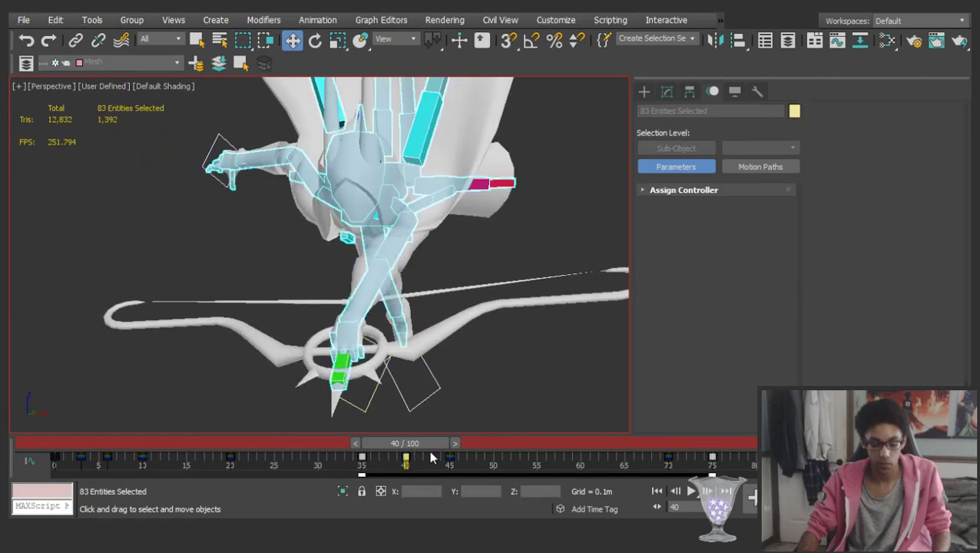
key(comma)
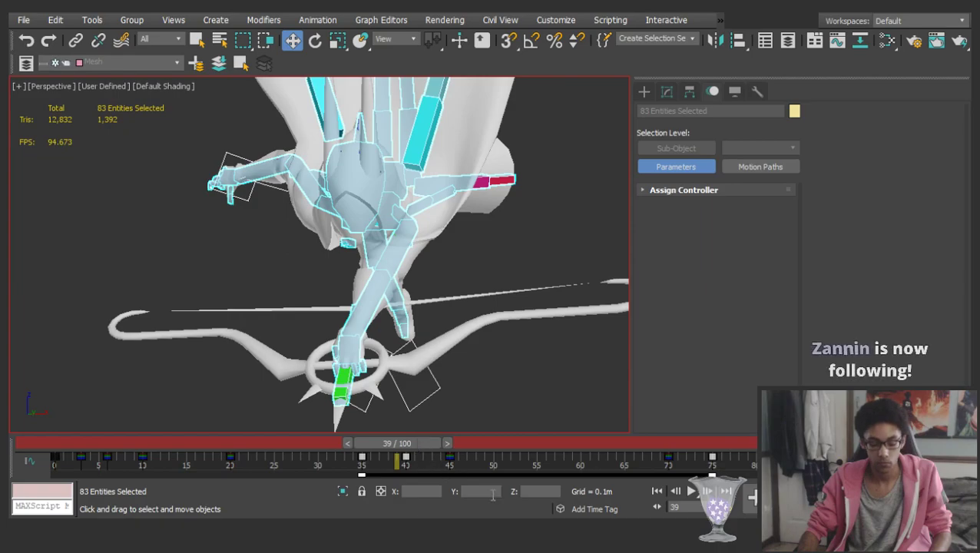
key(comma)
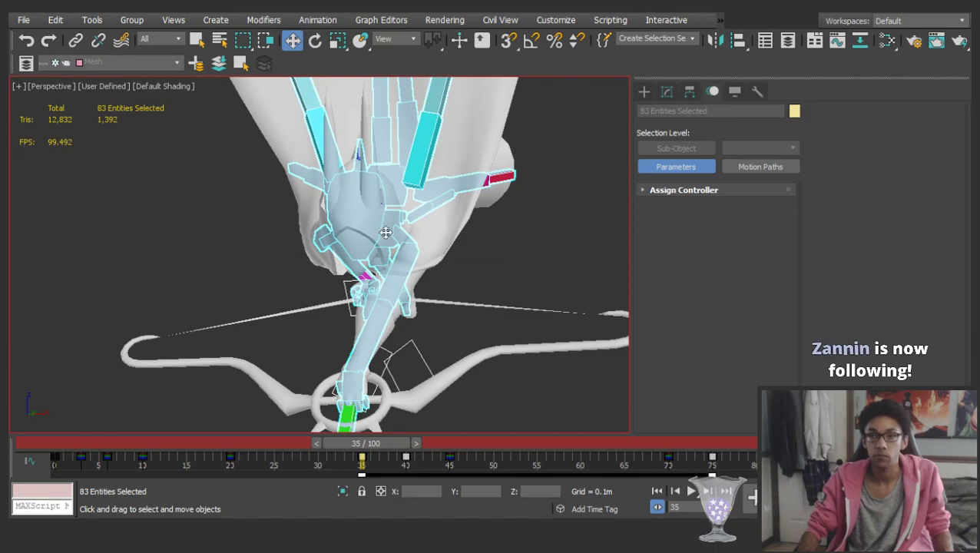
Rotate the left upper arm slightly at frame 40 to adjust the bow arm's pose
alt+middle_drag(391, 232, 481, 258)
click(337, 302)
click(347, 285)
key(e)
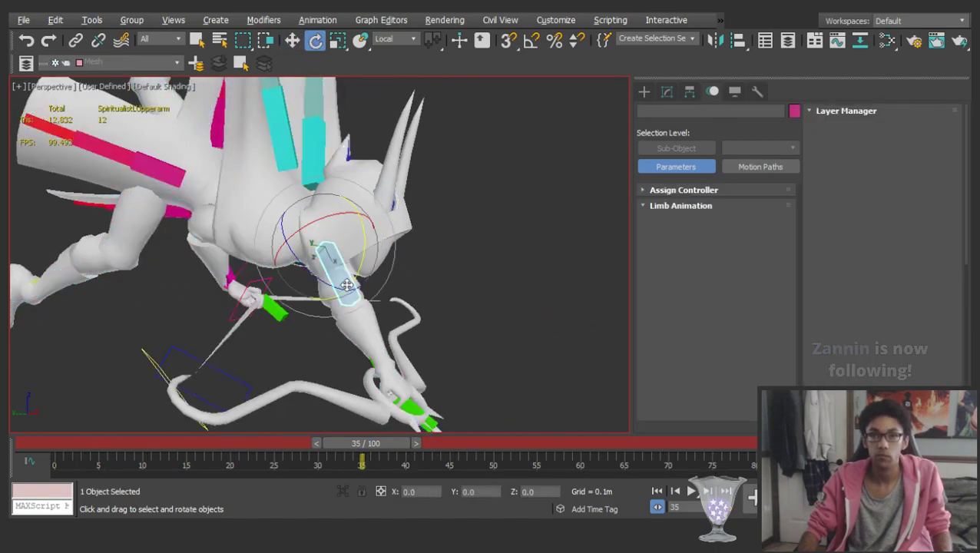
alt+middle_drag(344, 284, 407, 297)
scroll(408, 298, down, 2)
key(period)
alt+middle_drag(331, 277, 378, 273)
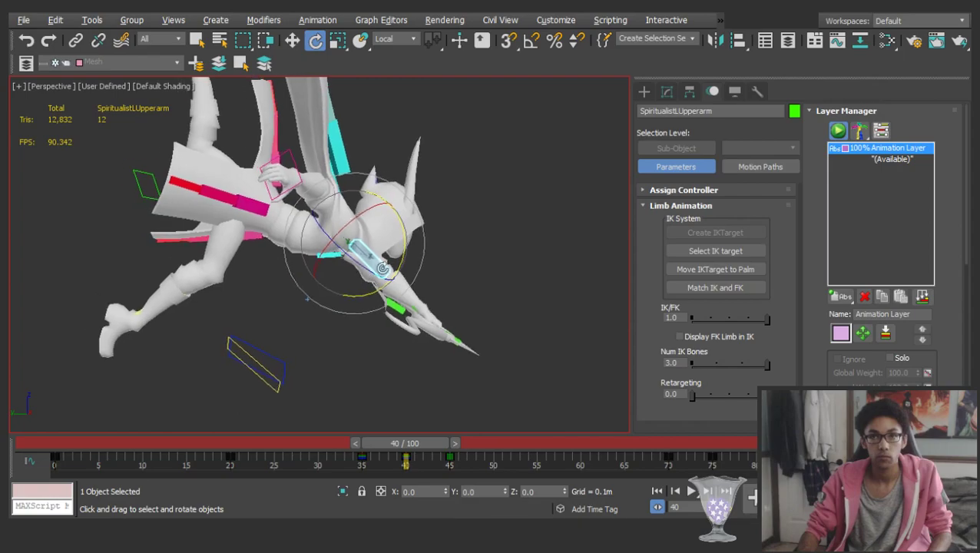
drag(401, 261, 409, 261)
scroll(401, 300, up, 3)
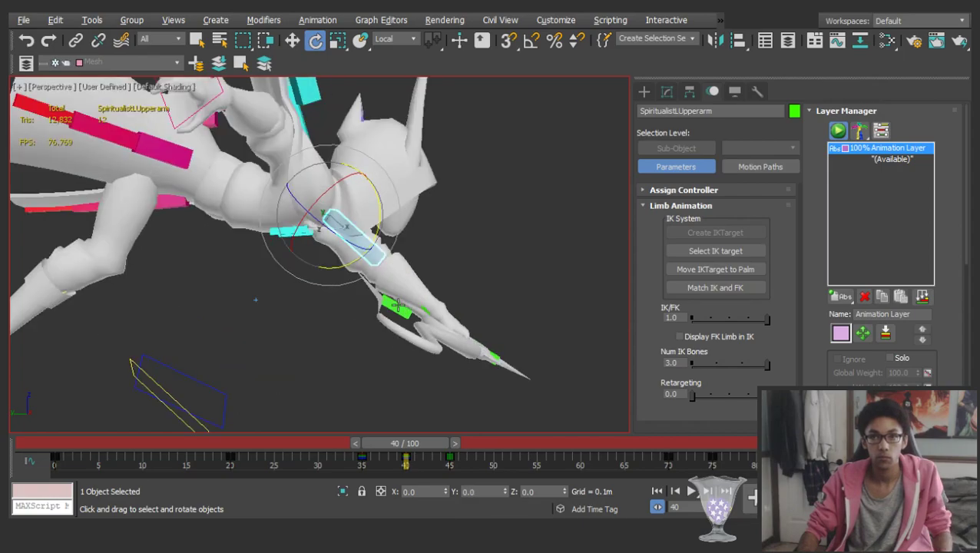
Move the bowstring bone's key from frame 40 to 38 and copy its frame 35 key to frame 40
alt+middle_drag(400, 305, 387, 315)
click(392, 309)
key(w)
mouse_move(400, 449)
mouse_down()
mouse_move(361, 453)
mouse_move(391, 447)
mouse_up()
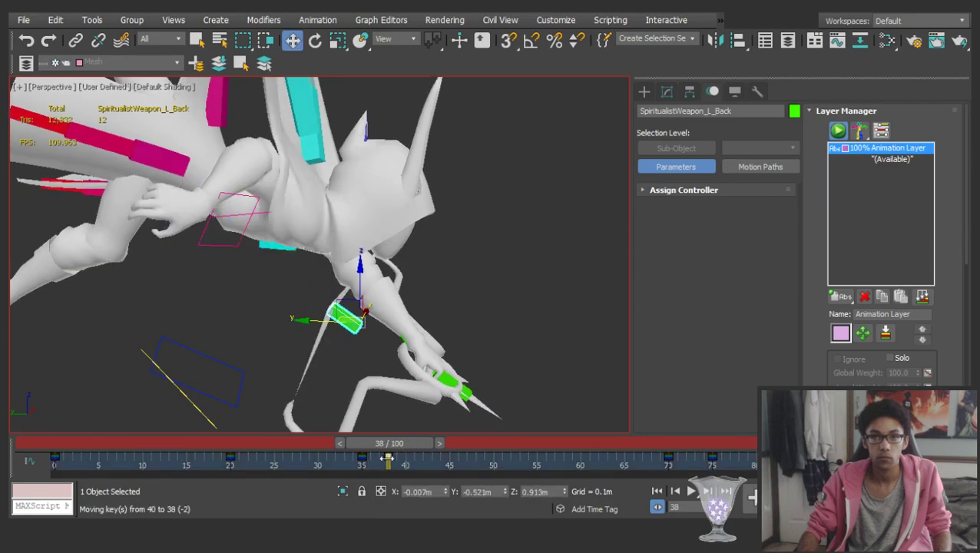
drag(388, 460, 387, 459)
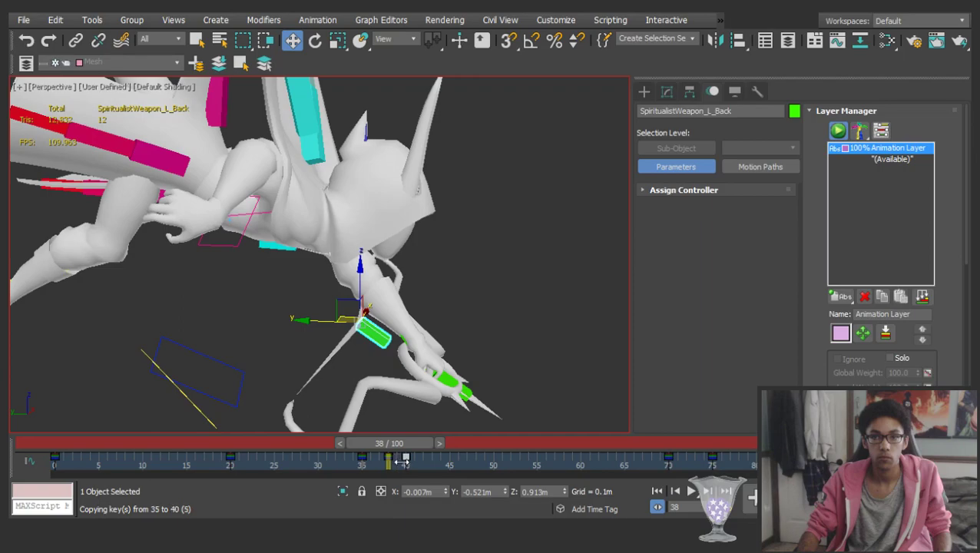
Move the bowstring bone toward the bow along its local X axis at frame 40 and add a copied key at frame 42
click(438, 445)
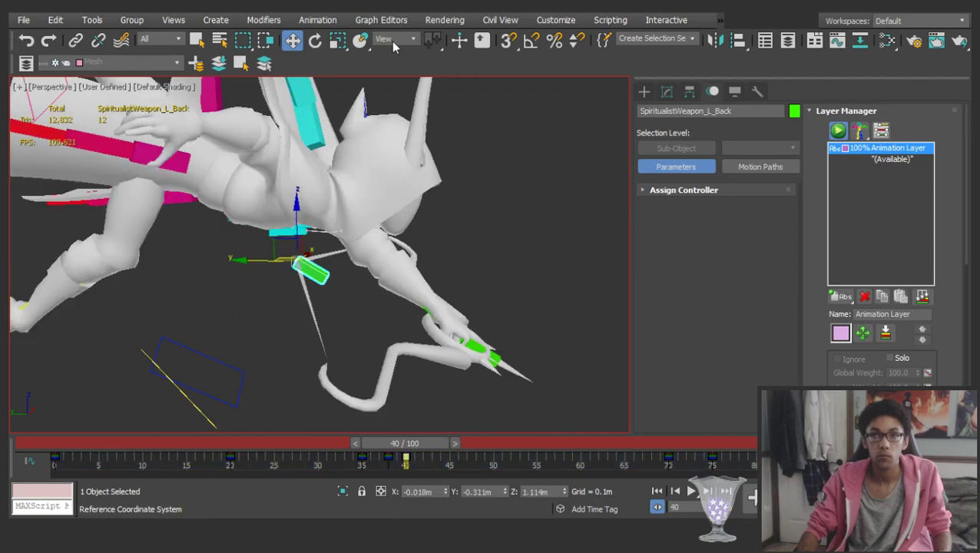
scroll(394, 46, down, 3)
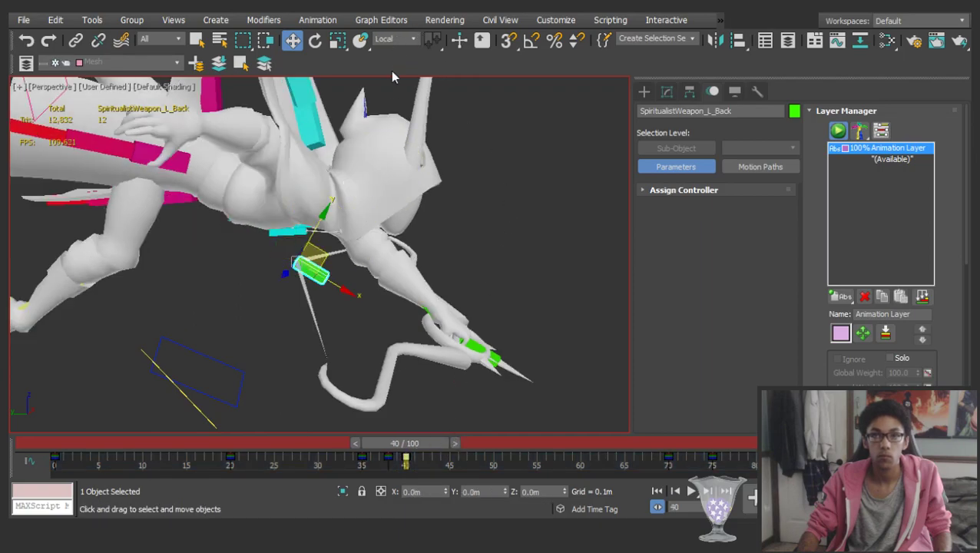
drag(338, 288, 388, 306)
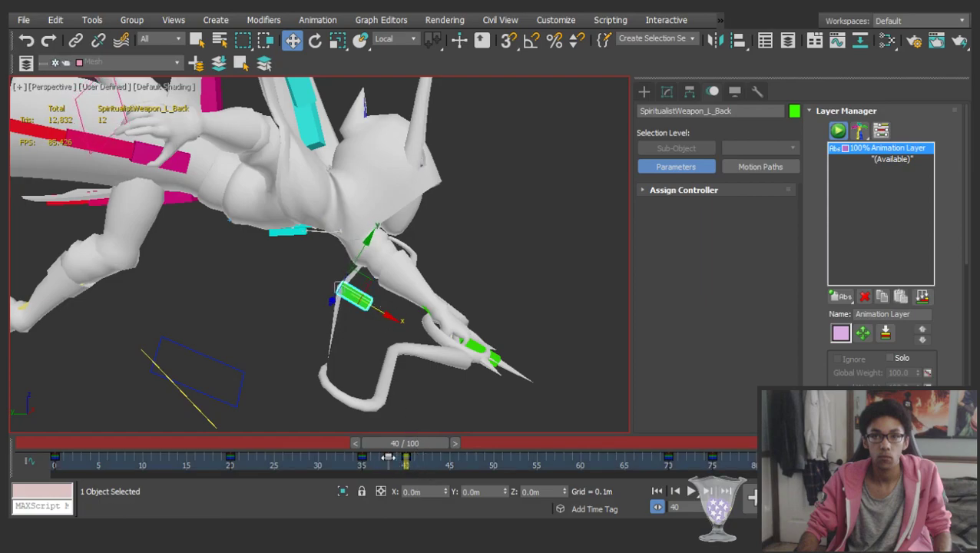
drag(418, 444, 409, 444)
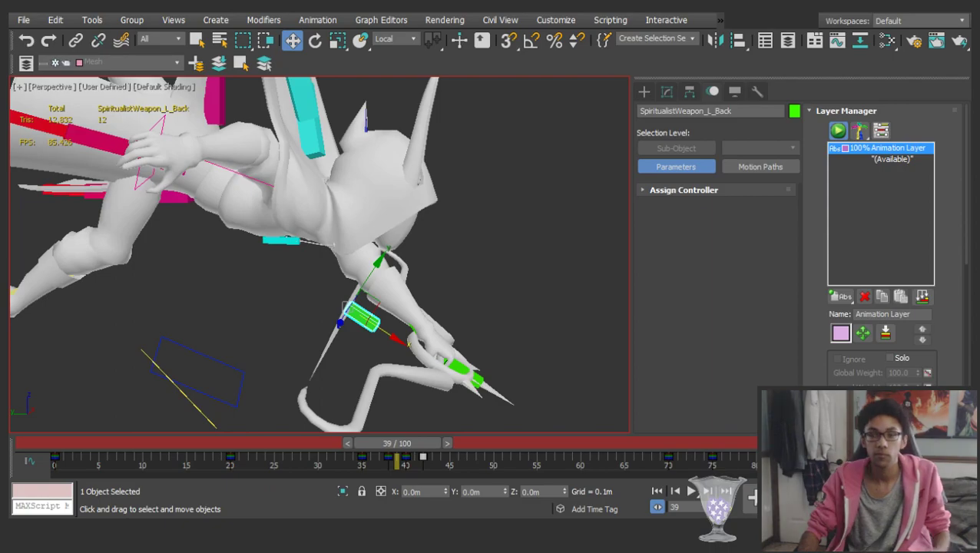
Scrub through the shot to review the bowstring's release and the motion that follows
drag(399, 443, 444, 473)
key(w)
drag(359, 443, 835, 424)
middle_drag(572, 317, 675, 317)
scroll(573, 317, down, 3)
drag(297, 464, 296, 424)
Rotate the ribcage at frame 40 to adjust the torso after the arrow release
click(383, 258)
alt+middle_drag(384, 258, 396, 262)
drag(311, 445, 433, 451)
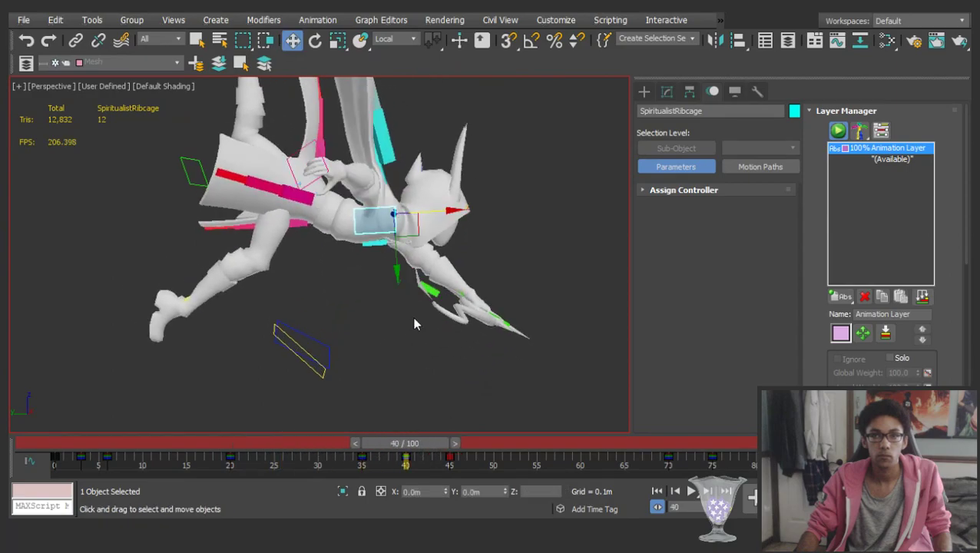
middle_drag(414, 351, 425, 397)
drag(430, 279, 460, 278)
key(e)
mouse_move(406, 445)
mouse_down()
mouse_move(338, 444)
mouse_move(409, 443)
mouse_up()
Rotate the head at frame 40 to follow the adjusted torso
click(525, 295)
click(442, 231)
drag(477, 243, 456, 273)
key(w)
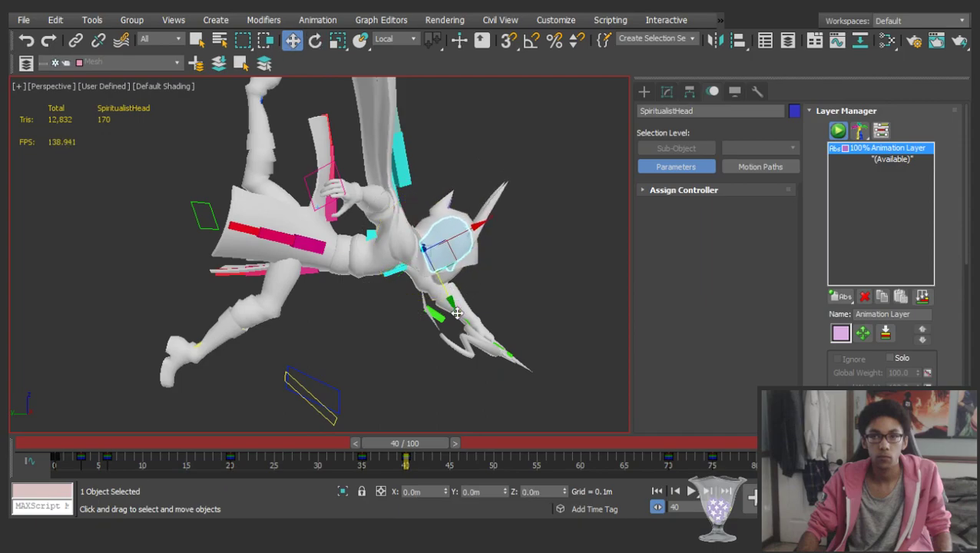
Play back the animation with nothing selected to review the airborne shot
drag(400, 453, 883, 346)
click(525, 326)
scroll(400, 252, down, 6)
key(slash)
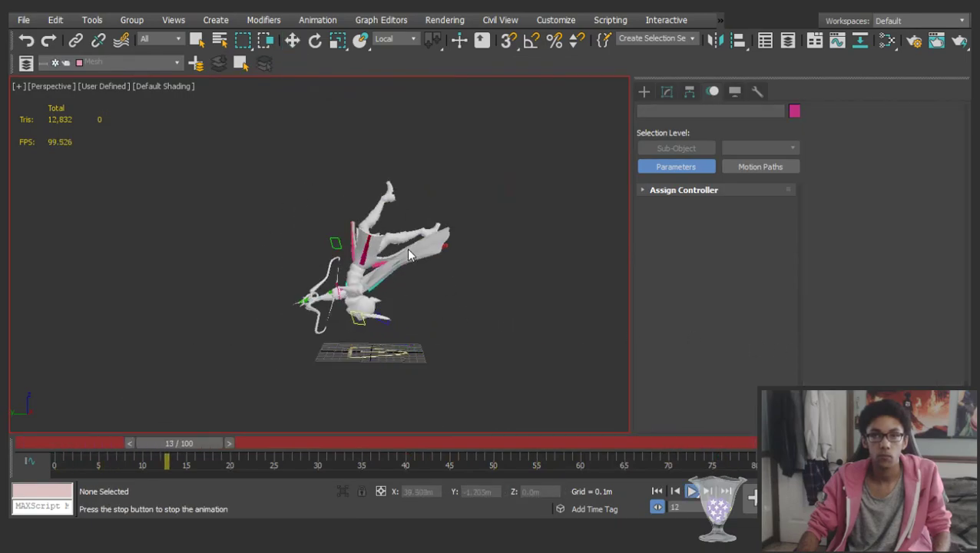
scroll(387, 276, up, 4)
key(slash)
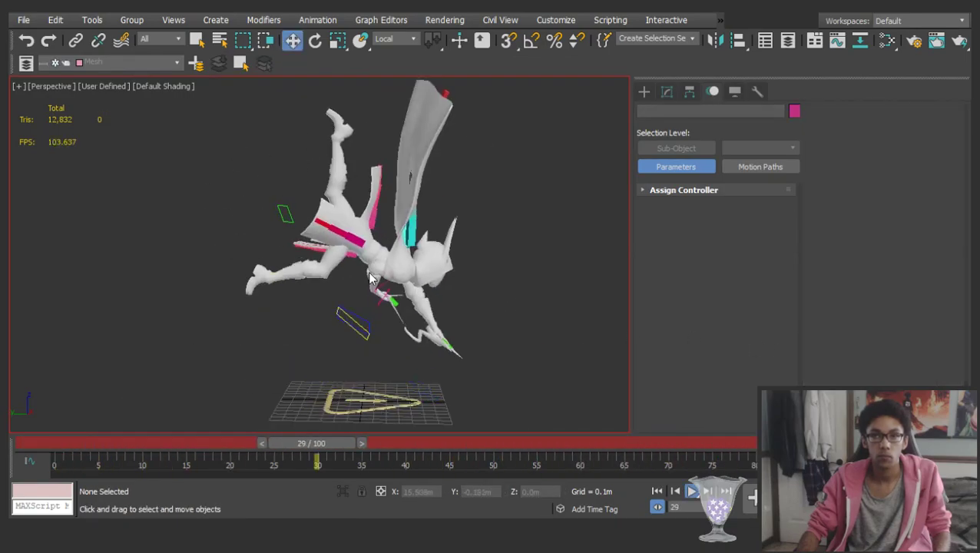
Try shifting the pelvis forward along its local X axis at frame 38, then undo the move
click(357, 232)
drag(311, 443, 367, 443)
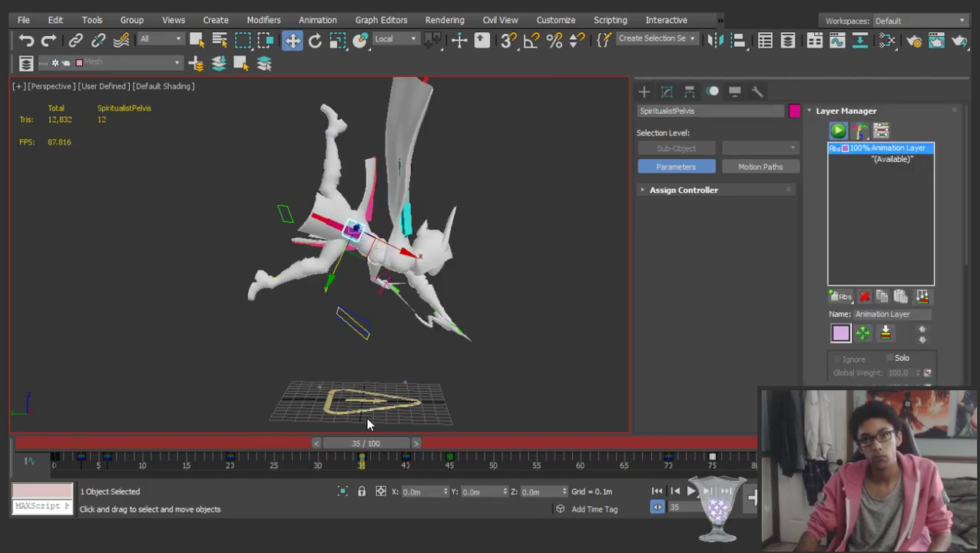
drag(376, 444, 400, 438)
key(w)
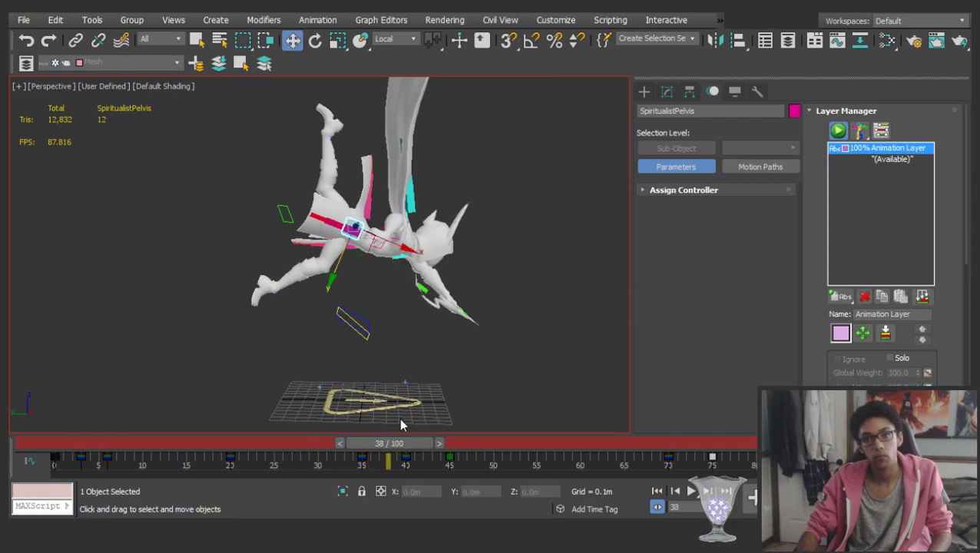
drag(392, 246, 404, 250)
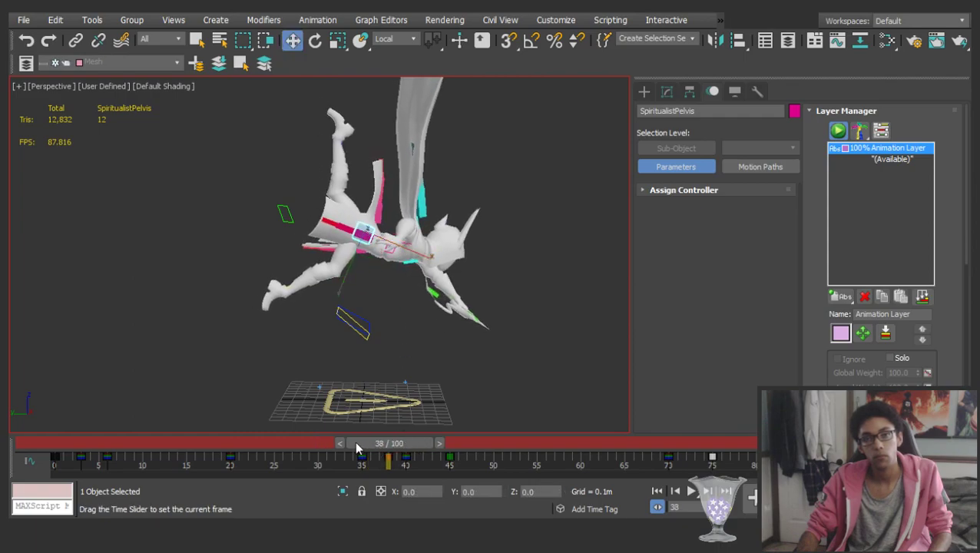
drag(361, 446, 326, 445)
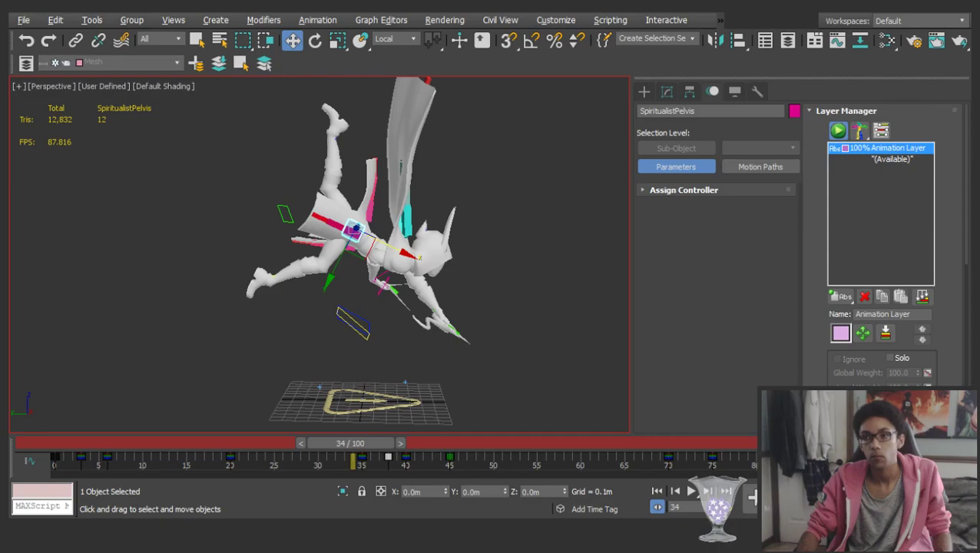
drag(363, 453, 391, 453)
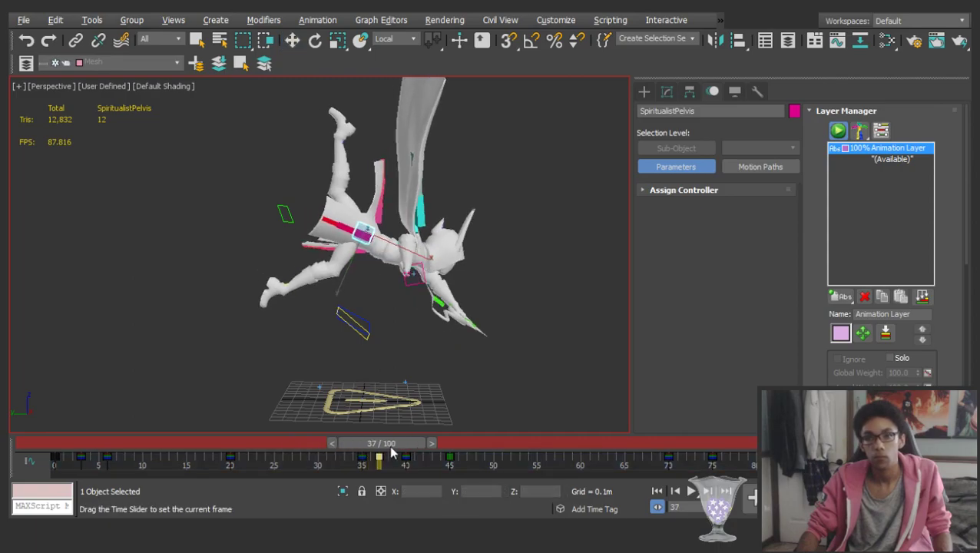
key(w)
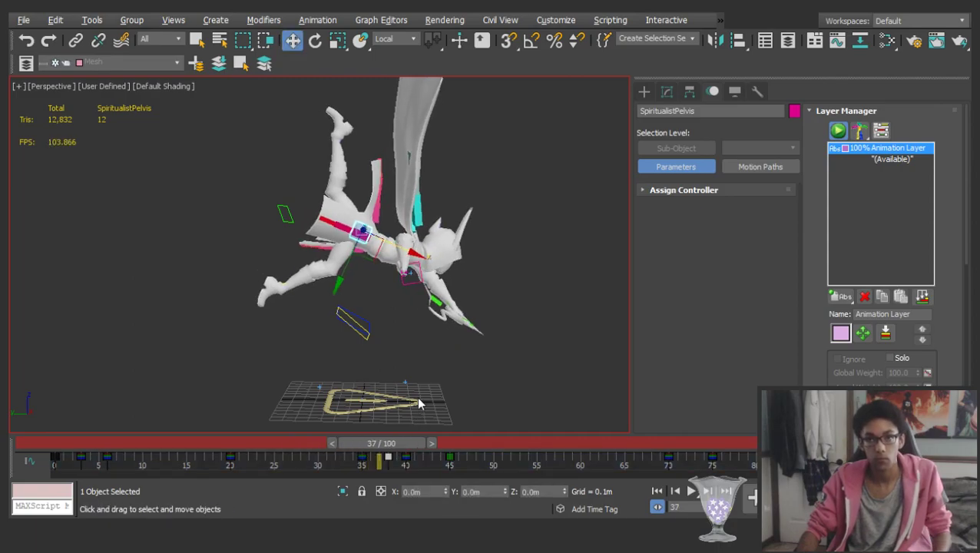
key(ctrl+z)
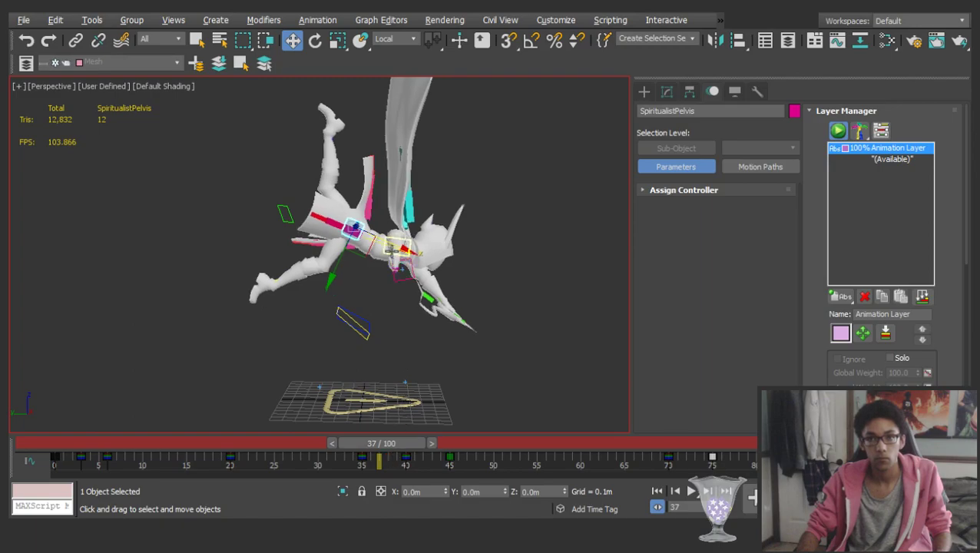
Try moving the pelvis backward along its local X axis at frame 37 and compare it with frame 40
drag(387, 245, 369, 242)
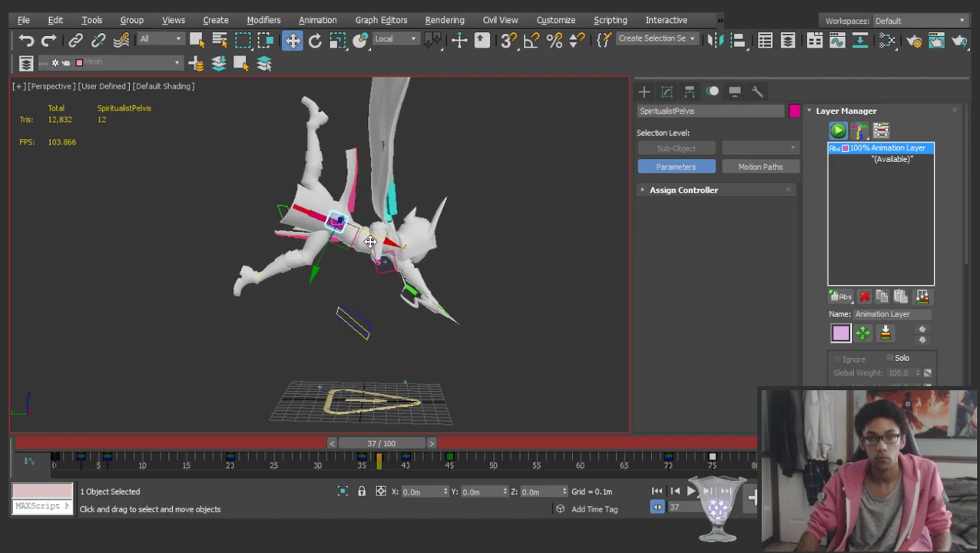
key(period)
key(period)
key(period)
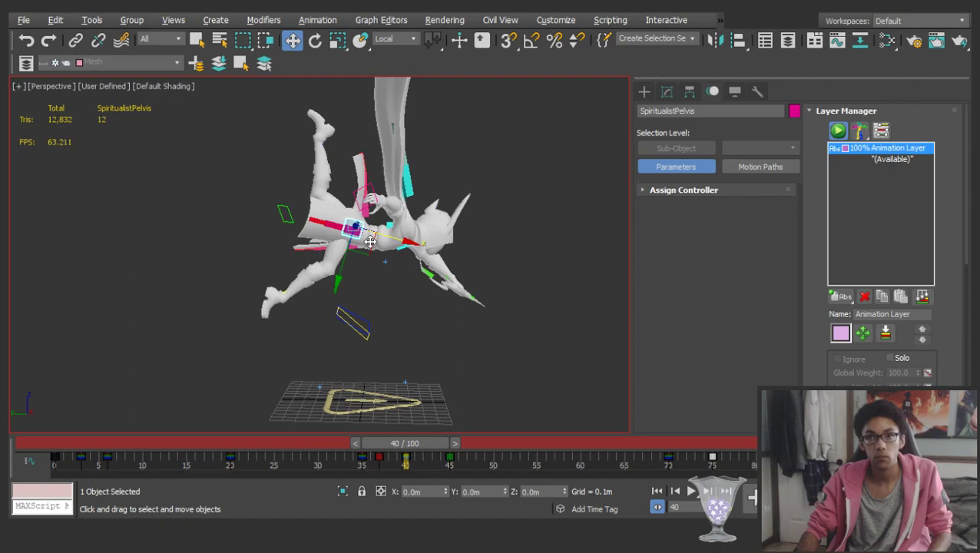
drag(383, 447, 383, 428)
drag(406, 459, 538, 430)
click(419, 458)
Play back and scrub the animation from several angles to check the body's recoil and landing
click(534, 301)
key(/)
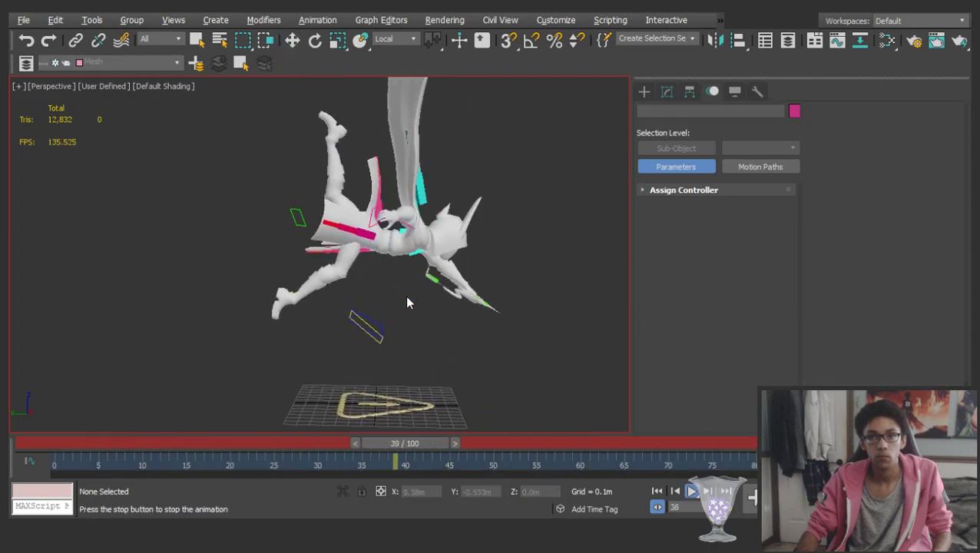
key(/)
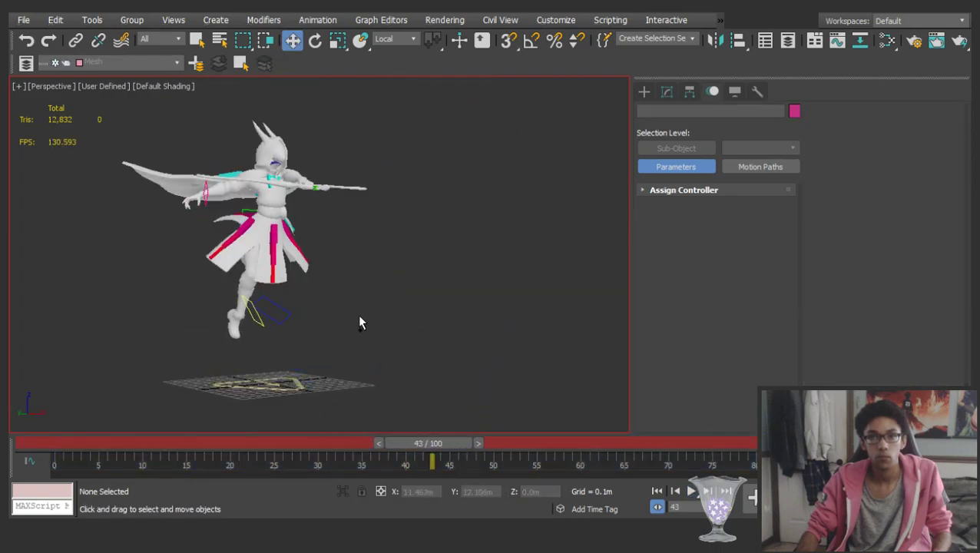
drag(432, 443, 11, 376)
click(319, 311)
mouse_move(320, 310)
alt+middle_down()
mouse_move(297, 312)
mouse_move(316, 313)
alt+middle_up()
key(slash)
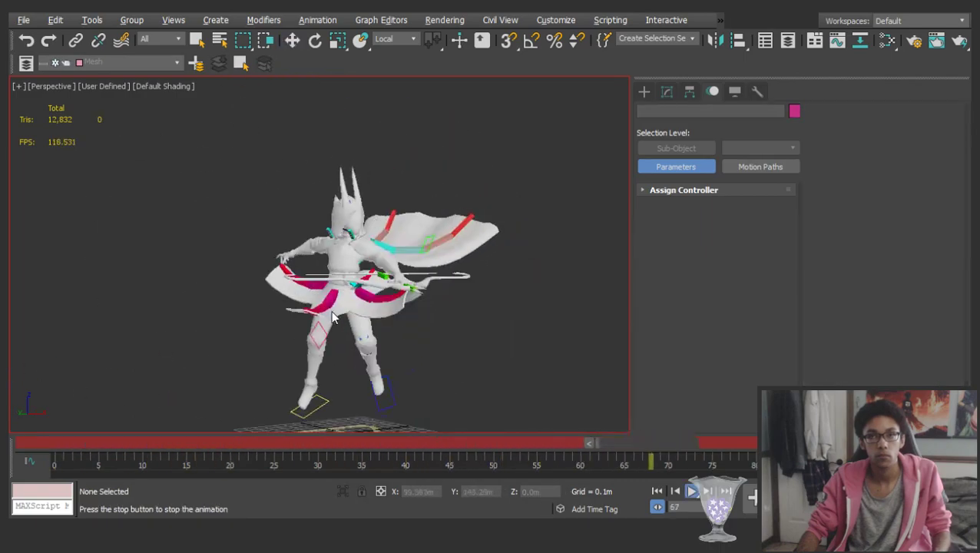
key(slash)
Delete the pelvis key at frame 35
click(374, 307)
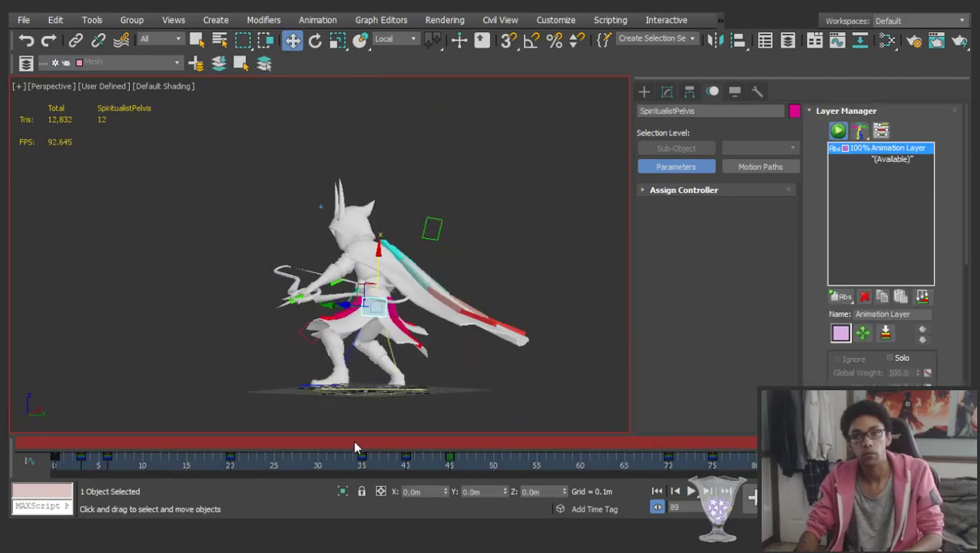
click(354, 444)
drag(395, 462, 71, 432)
key(Delete)
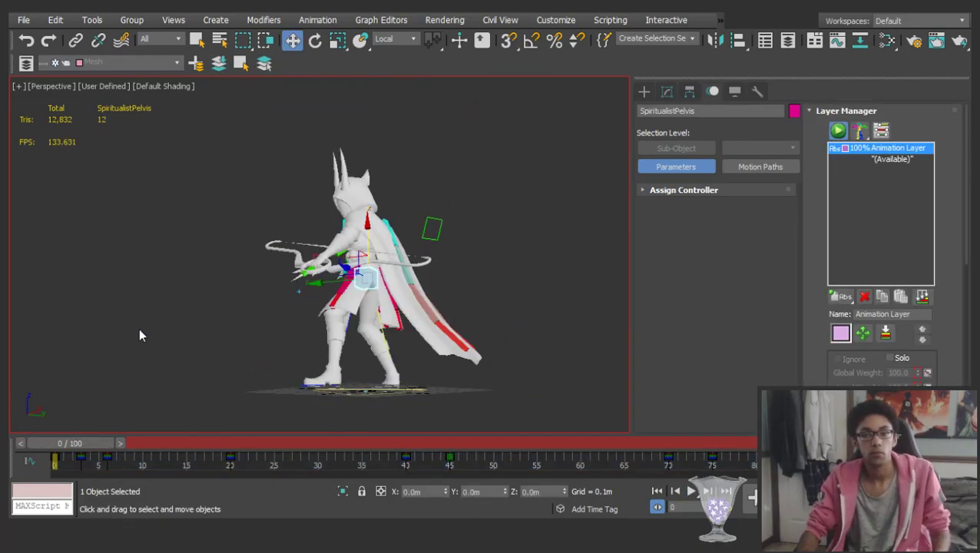
Play back the full animation from different angles and examine the head's pose at frame 55
click(140, 335)
alt+middle_drag(419, 279, 437, 297)
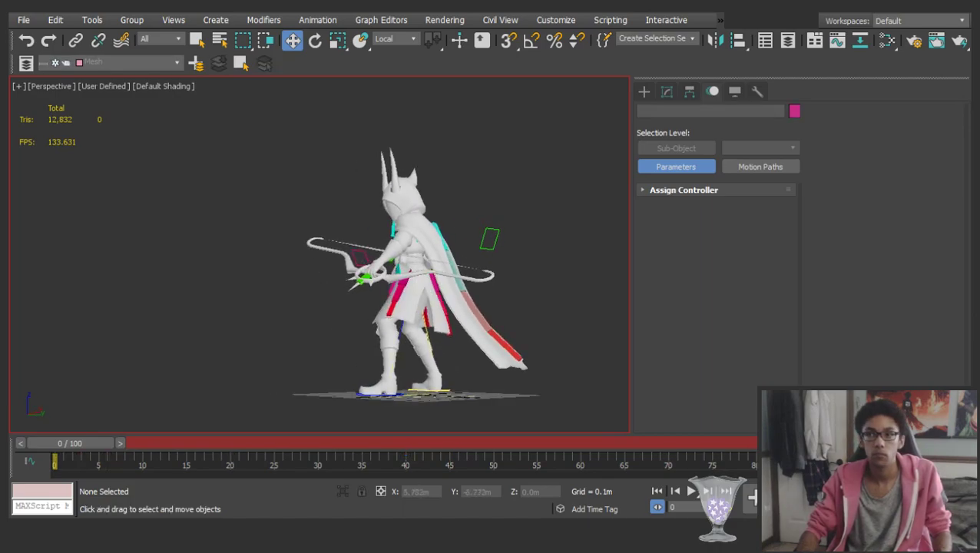
key(slash)
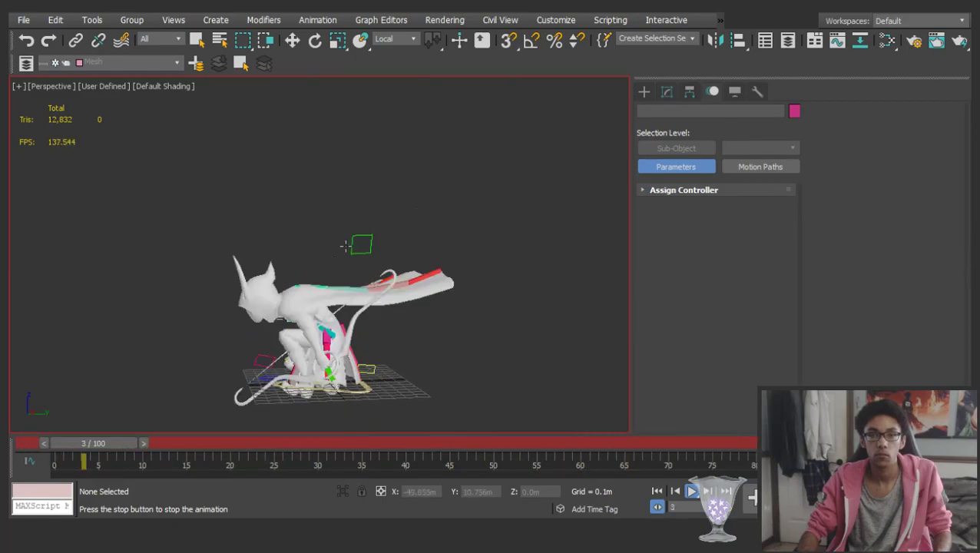
key(slash)
drag(408, 445, 518, 411)
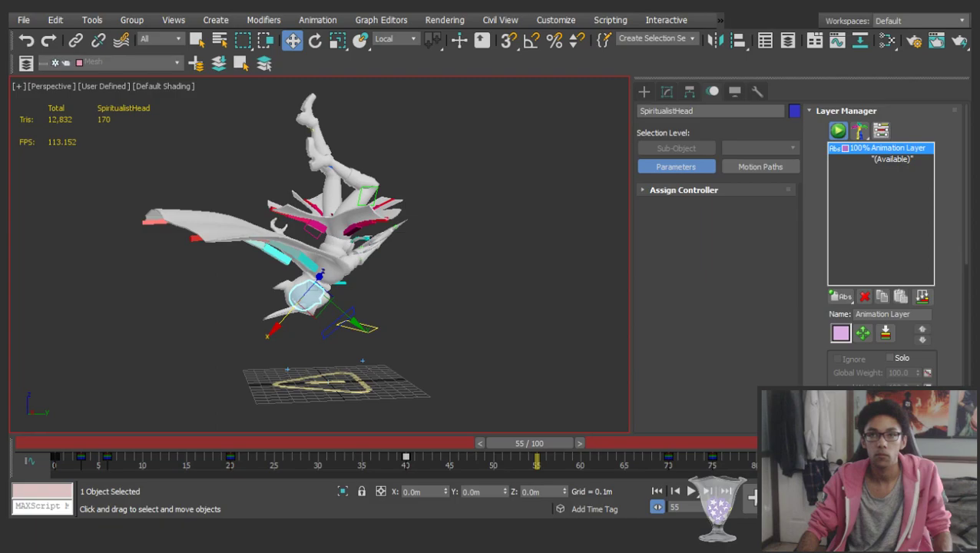
click(80, 442)
click(142, 292)
key(slash)
alt+middle_drag(338, 250, 409, 241)
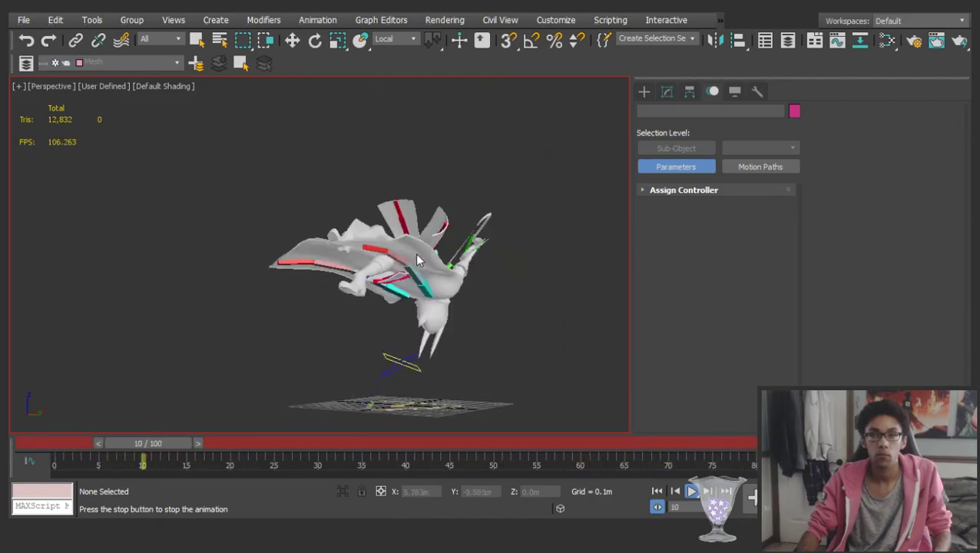
key(w)
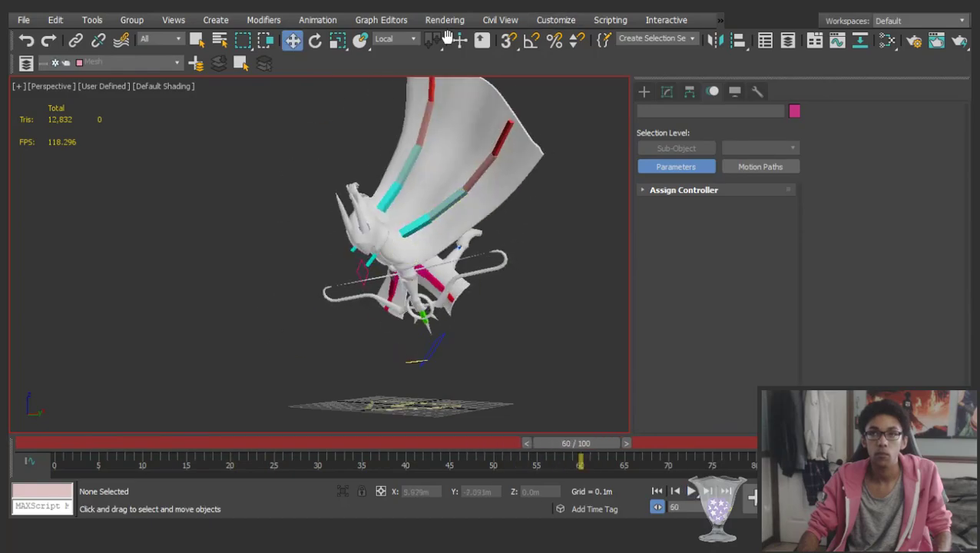
Raise the pelvis vertically at frame 70 to about 1.42 m, using the View coordinate system
alt+middle_drag(346, 236, 375, 198)
scroll(402, 244, up, 5)
click(412, 39)
click(407, 49)
scroll(404, 232, down, 6)
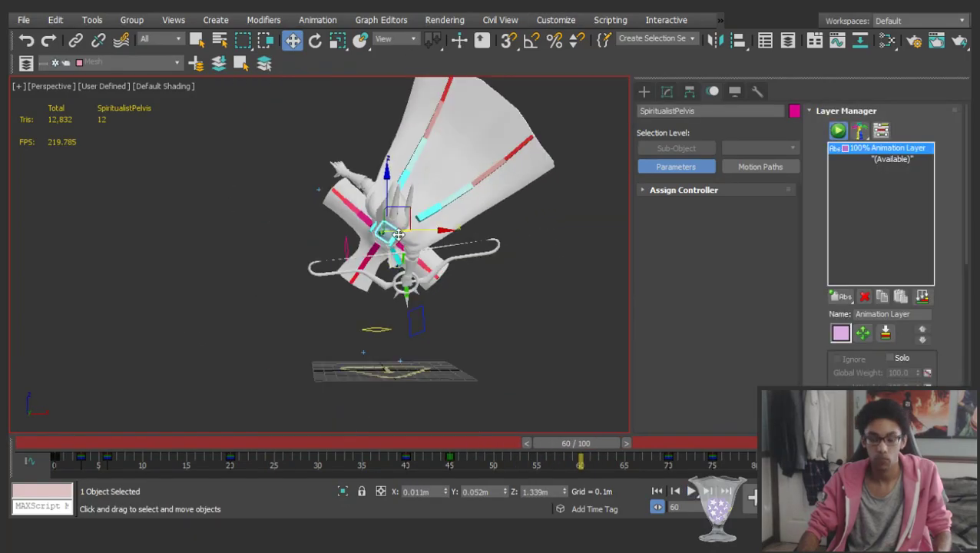
key(comma)
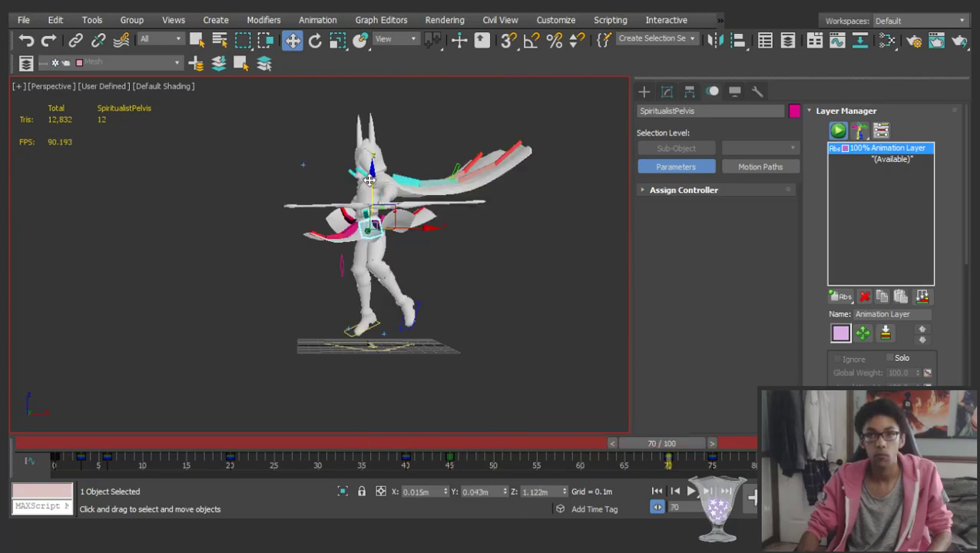
drag(371, 179, 371, 148)
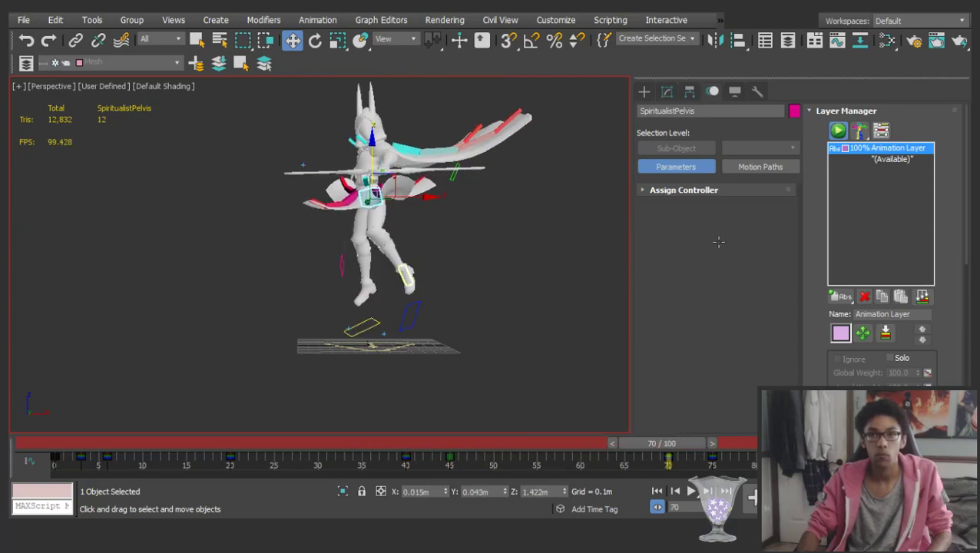
Move the left and right leg IK targets to the raised feet at frame 70
click(742, 271)
click(703, 291)
click(364, 286)
click(720, 289)
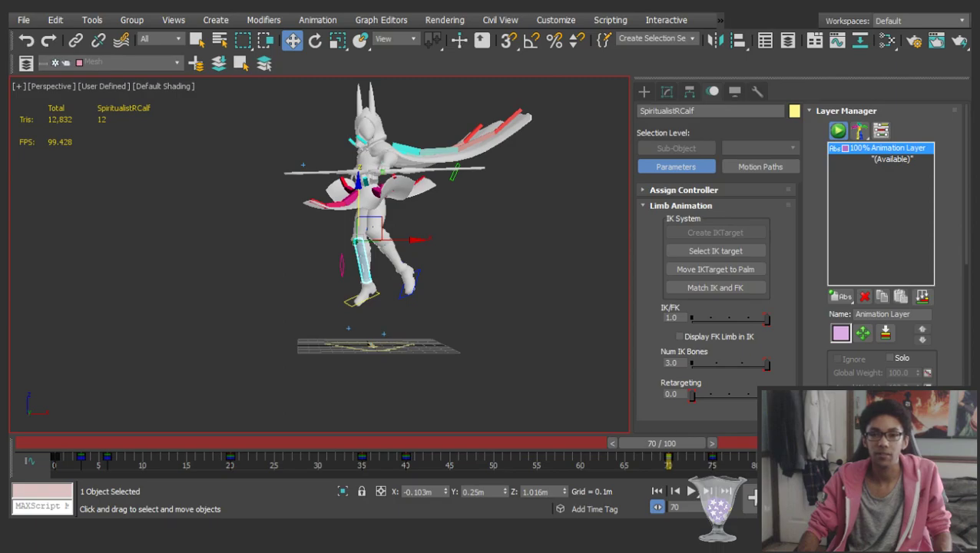
Scrub the animation to frame 100 and play it back to check the higher pose before landing
alt+middle_drag(354, 188, 409, 192)
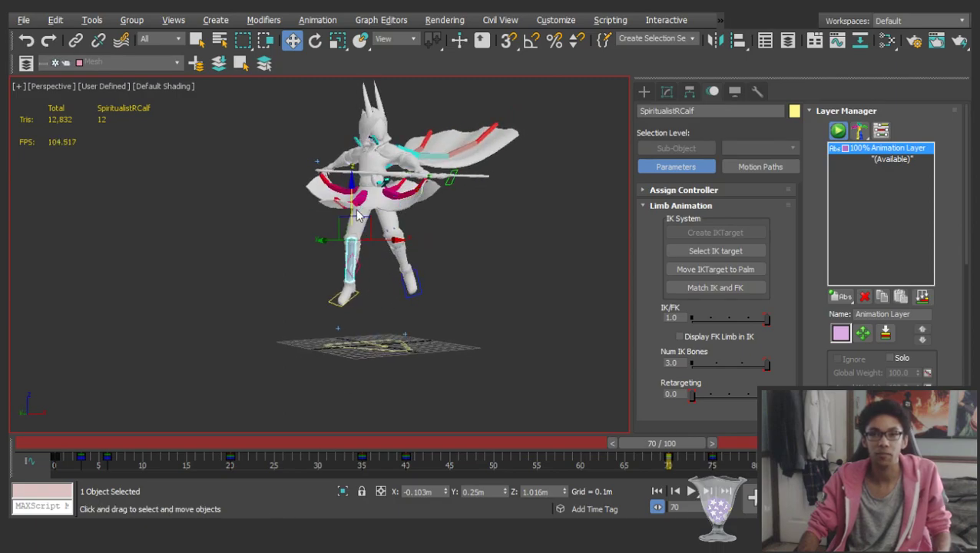
middle_drag(357, 209, 272, 405)
drag(64, 453, 650, 386)
key(/)
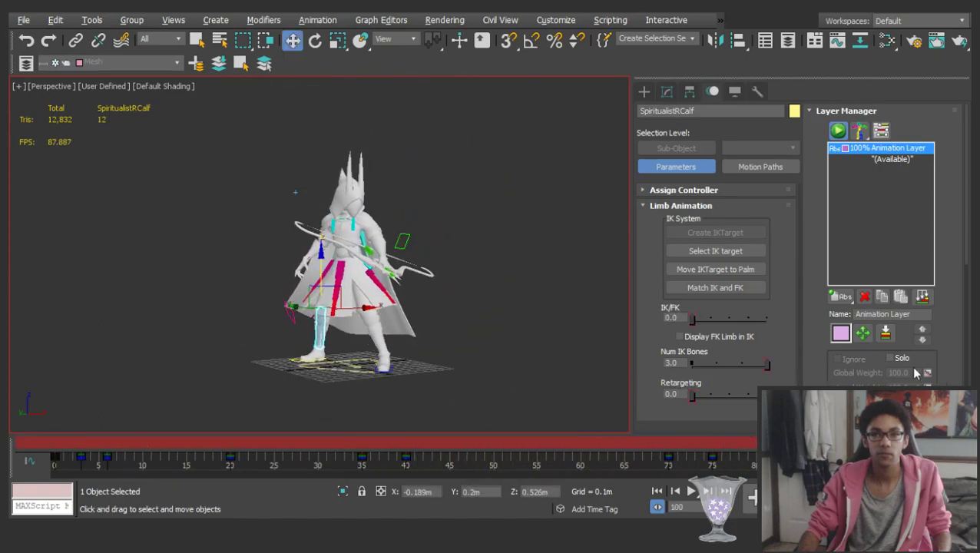
click(484, 279)
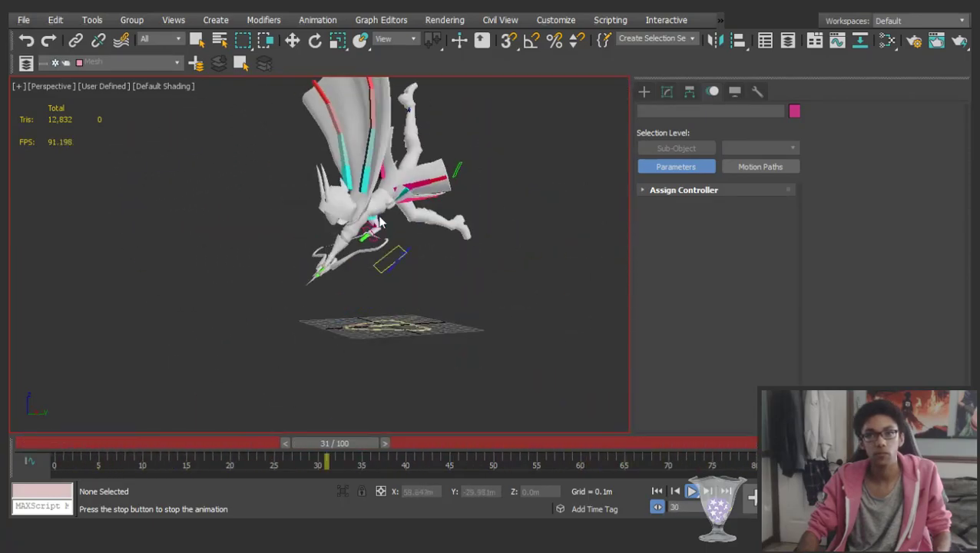
key(w)
key(/)
Shift all rig controls' keys from around frames 35 to 45 five frames earlier
key(ctrl+a)
drag(298, 456, 460, 466)
drag(361, 459, 27, 436)
click(167, 284)
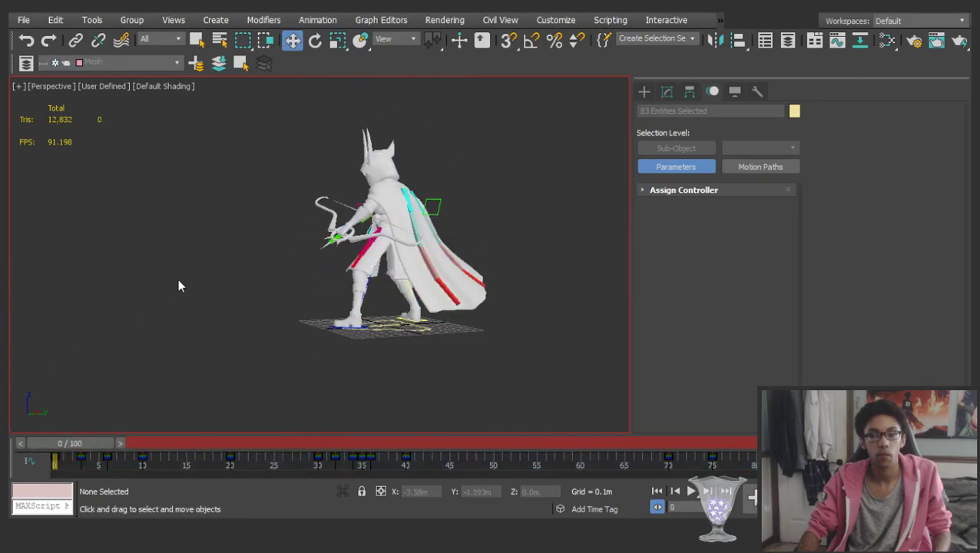
Play back the retimed shot and set a pelvis key at frame 50
key(/)
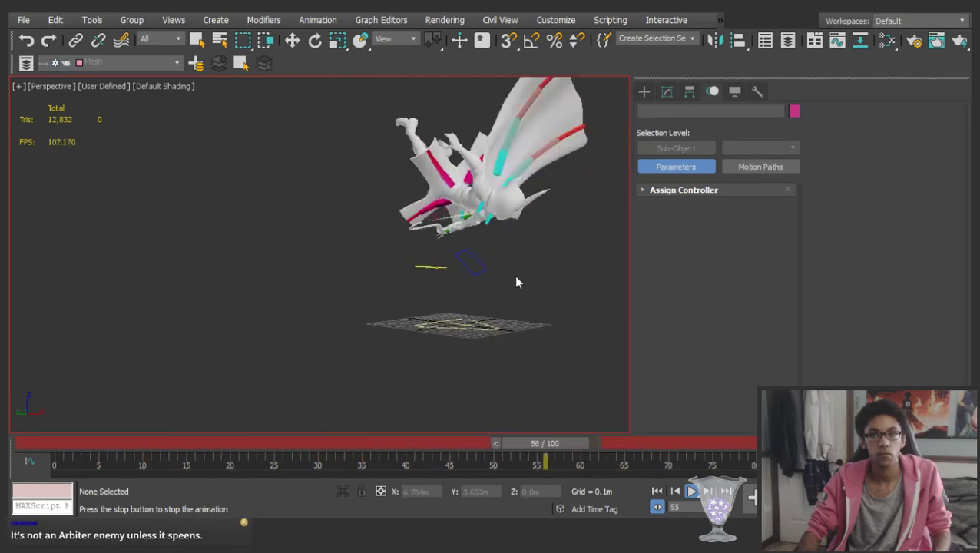
key(slash)
scroll(383, 310, up, 3)
scroll(406, 277, up, 3)
click(406, 277)
drag(510, 443, 494, 462)
click(451, 459)
click(508, 466)
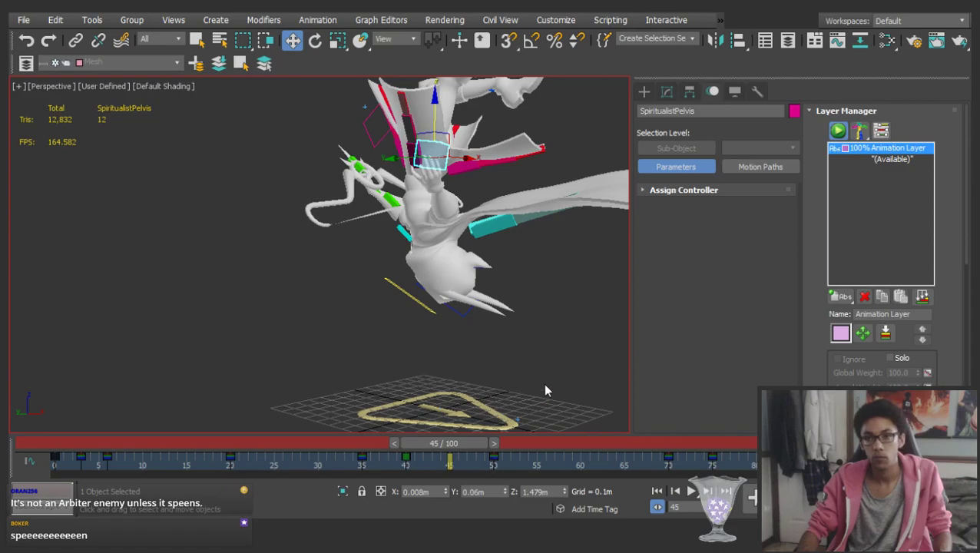
Scrub to frame 100 and play the animation back to check the fall and landing around frame 60
drag(448, 443, 925, 422)
key(w)
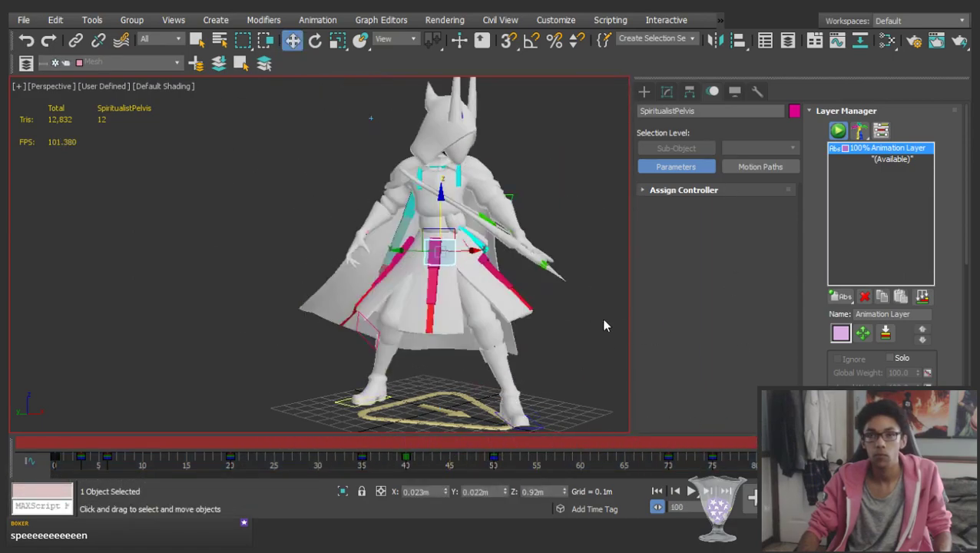
click(601, 318)
scroll(382, 310, down, 5)
key(slash)
scroll(377, 305, up, 4)
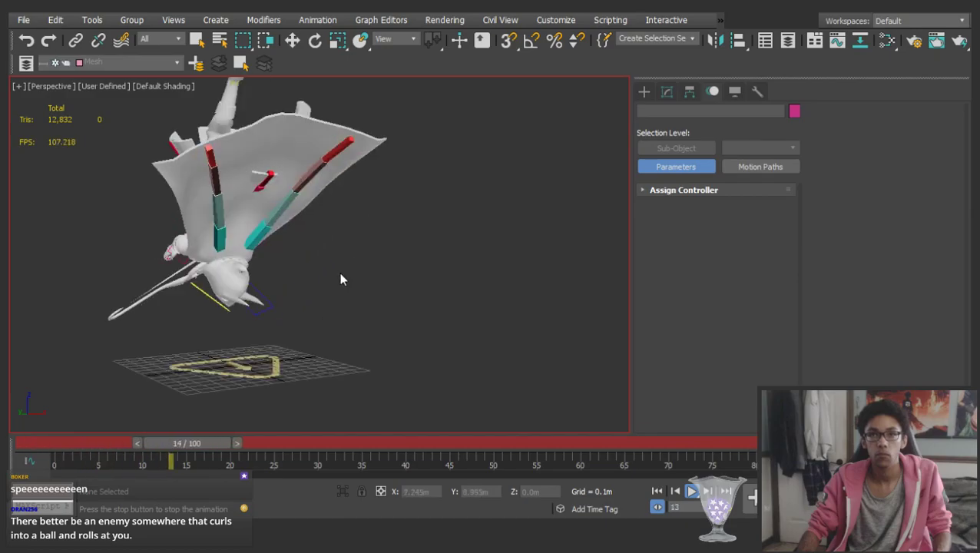
key(slash)
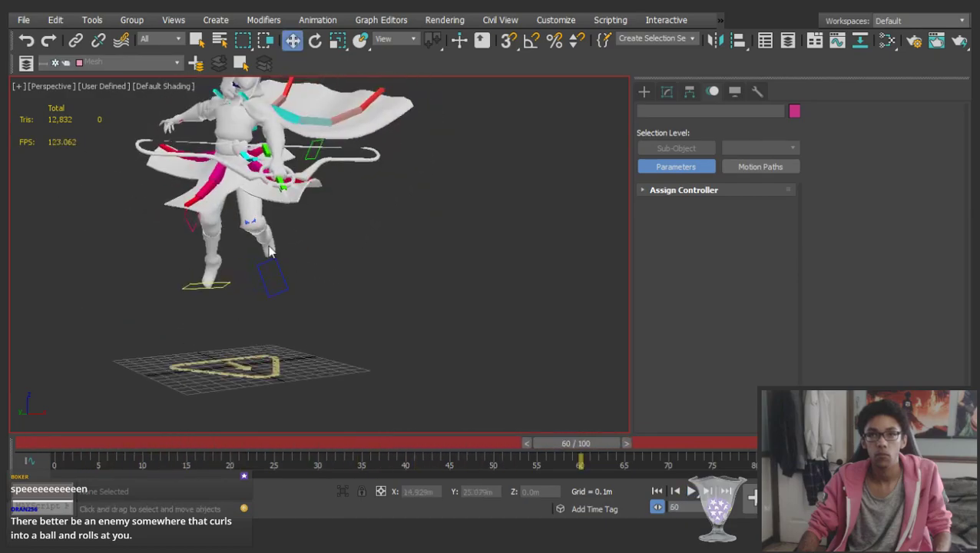
middle_drag(271, 250, 290, 296)
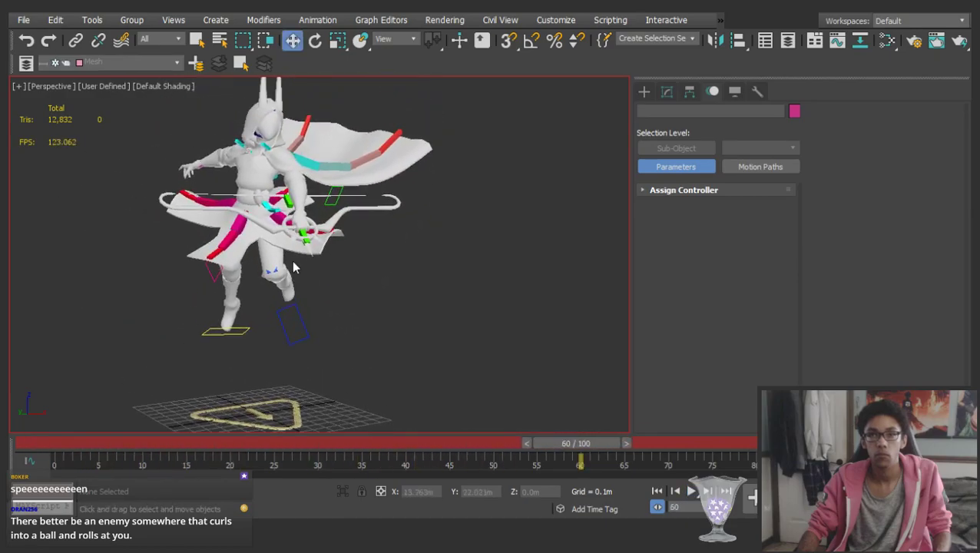
Rotate the ribcage about 18 degrees around its local Z axis at frame 70
click(268, 121)
click(261, 175)
key(e)
click(628, 444)
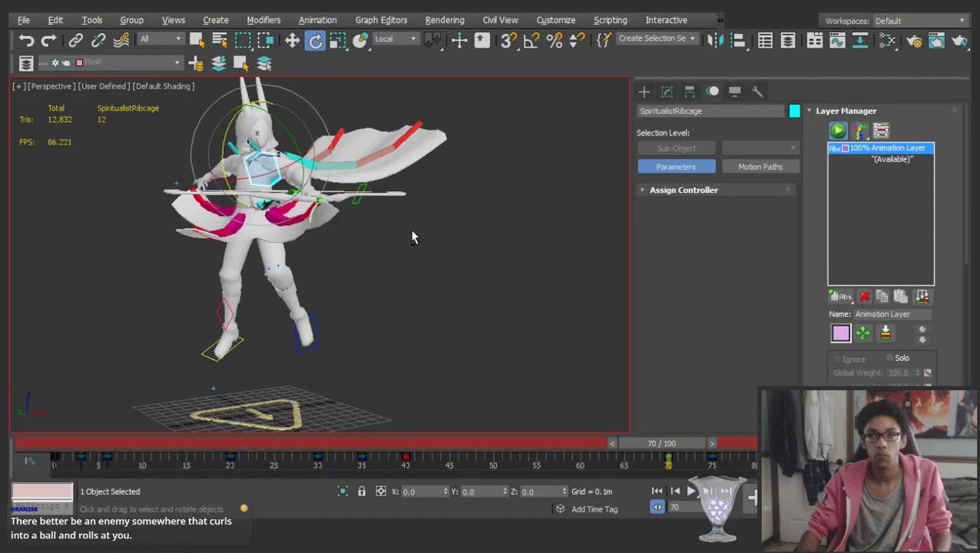
alt+middle_drag(415, 235, 376, 230)
drag(222, 158, 226, 184)
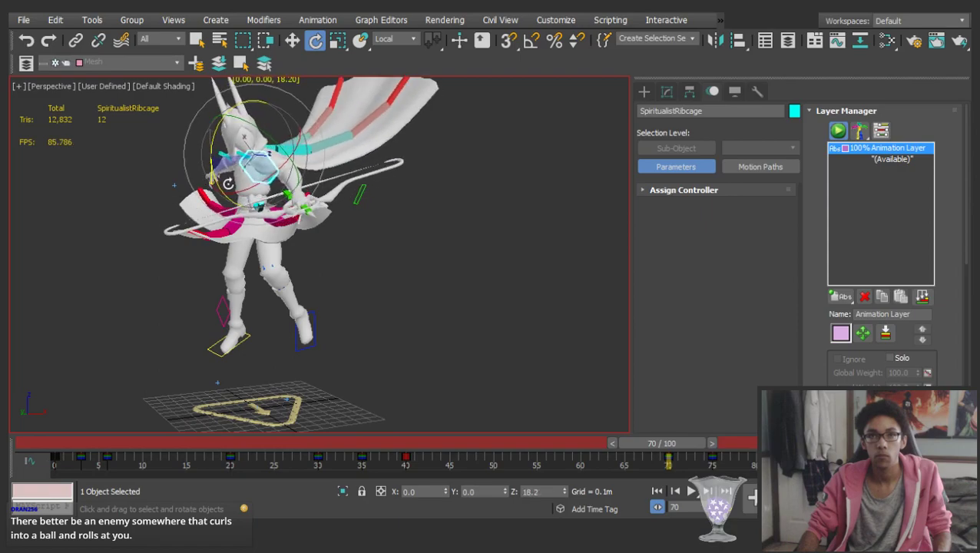
Rotate the head more upright at frame 70 to counter the torso's lean
click(389, 217)
click(245, 130)
alt+middle_drag(245, 131, 272, 110)
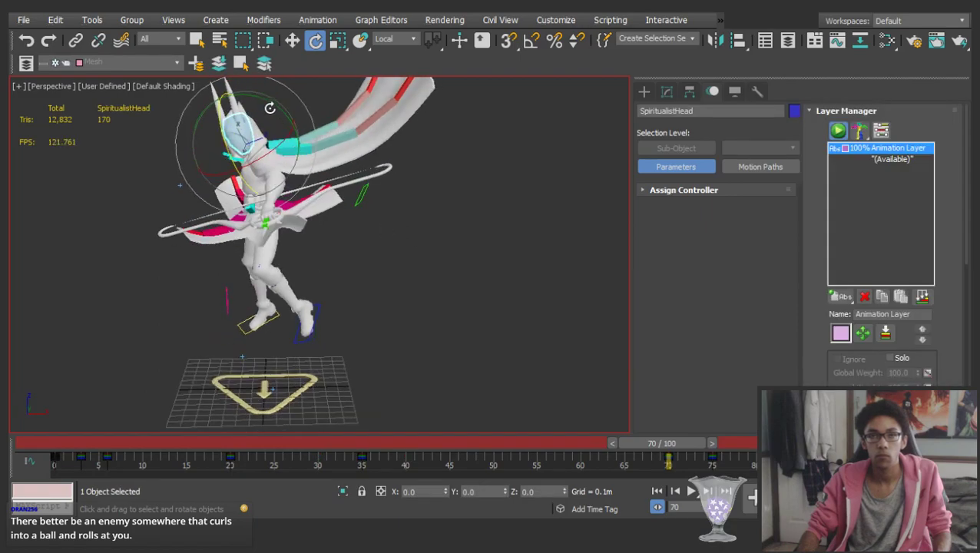
drag(280, 106, 292, 111)
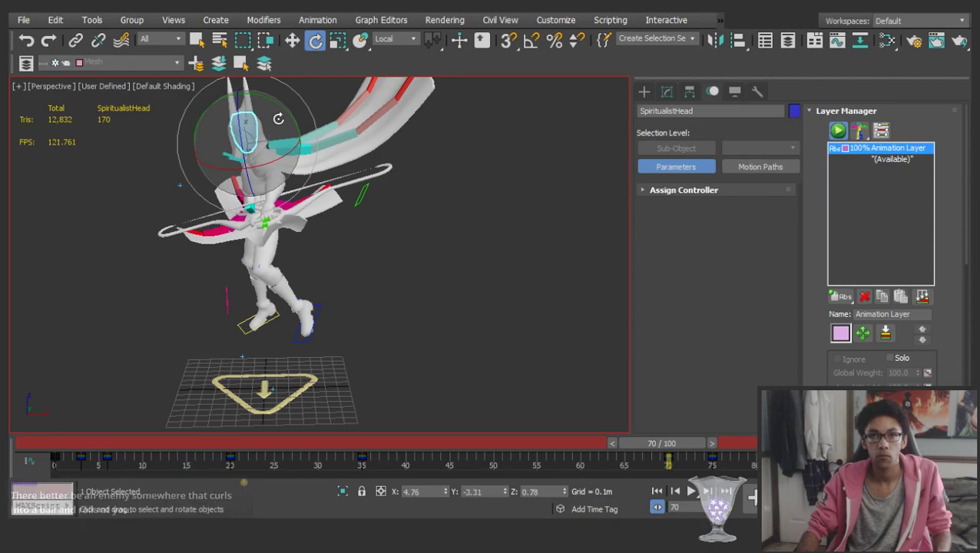
Rotate the left upper arm at frame 70 to adjust how the bow is held
click(439, 256)
click(271, 165)
middle_drag(293, 185, 465, 242)
click(538, 288)
click(383, 205)
alt+middle_drag(383, 206, 430, 177)
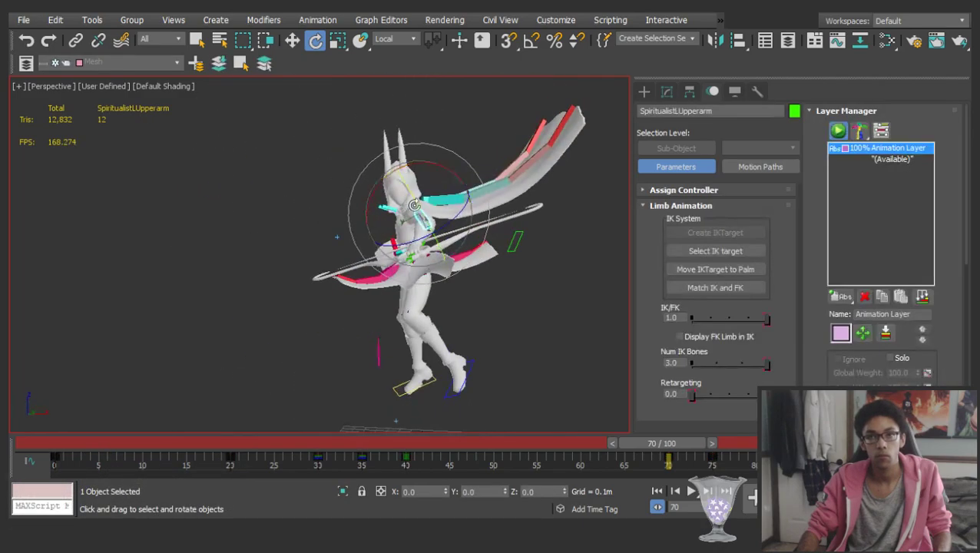
drag(436, 172, 450, 171)
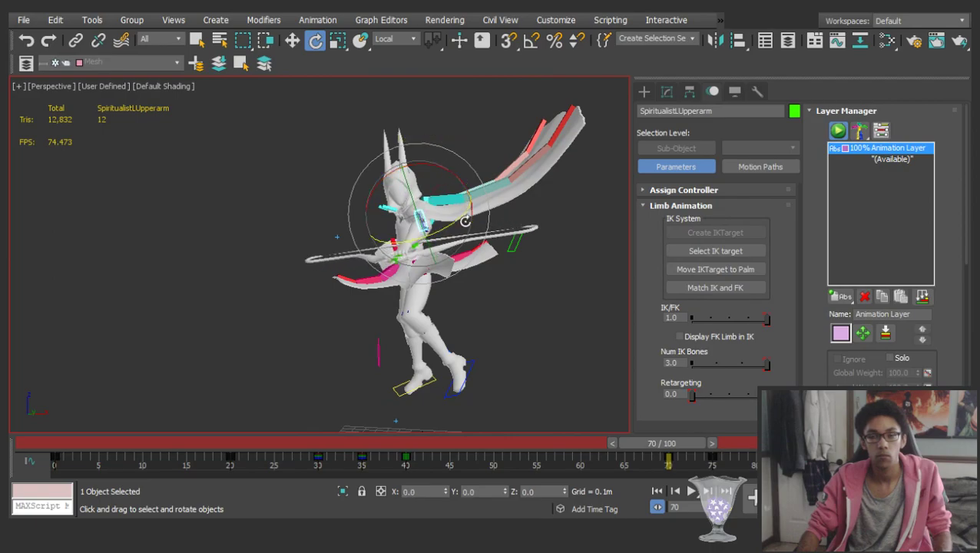
Scrub through the fall and examine the pose at frame 54 from different angles
scroll(587, 276, down, 2)
drag(278, 446, 534, 340)
key(e)
click(535, 340)
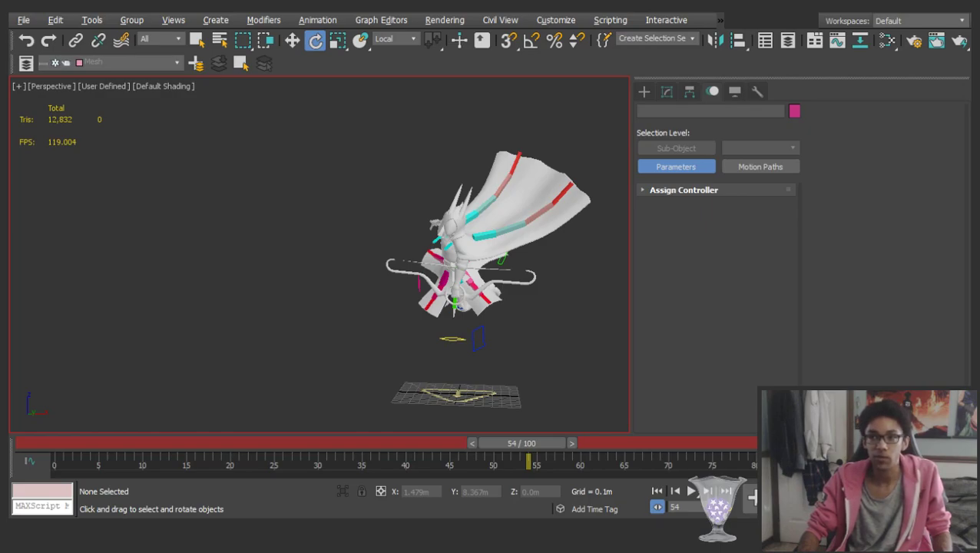
alt+middle_drag(398, 300, 494, 265)
key(ctrl+z)
click(495, 271)
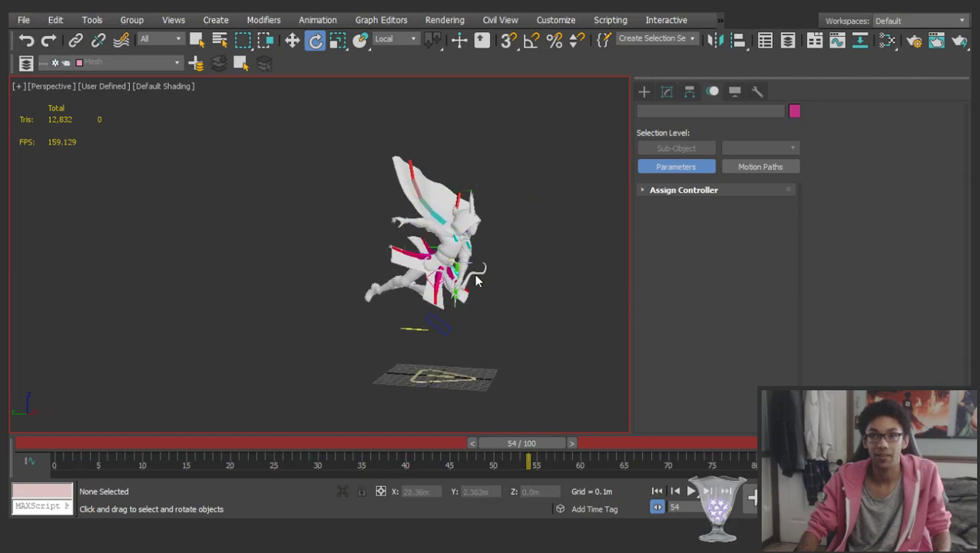
Rotate the left upper arm around several local axes at frame 40 to adjust the bow arm's pose
scroll(476, 275, up, 3)
click(447, 209)
drag(521, 443, 415, 354)
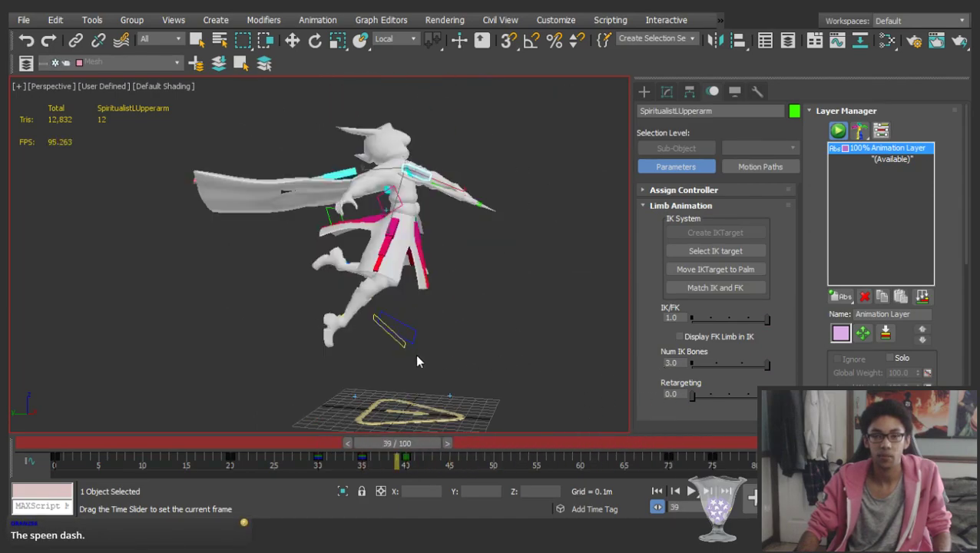
key(e)
alt+middle_drag(440, 285, 422, 151)
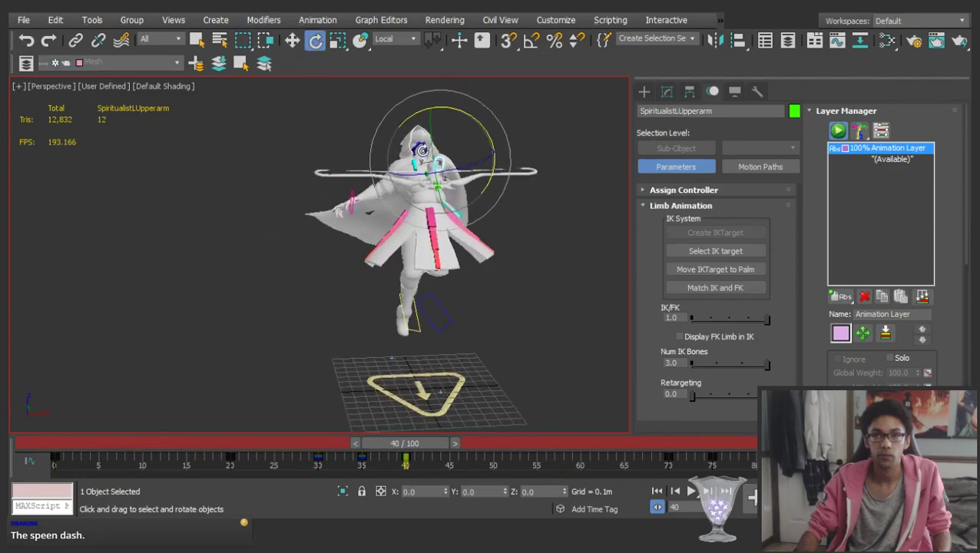
drag(428, 149, 430, 123)
alt+middle_drag(430, 125, 447, 181)
drag(452, 193, 517, 193)
drag(467, 157, 464, 132)
alt+middle_drag(464, 132, 459, 109)
Scrub to frame 100 and play the animation back from several angles to check the bow arm and landing
drag(404, 443, 606, 443)
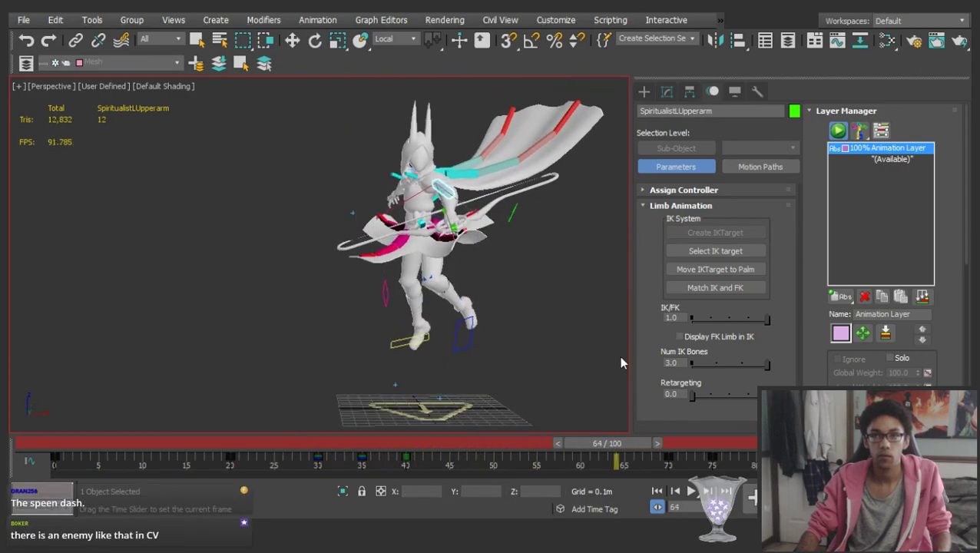
drag(619, 359, 929, 338)
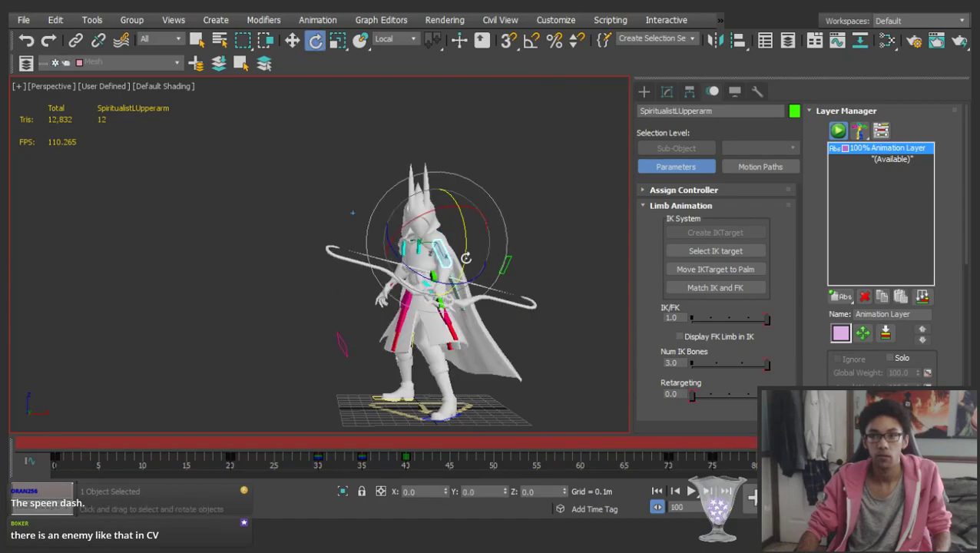
click(674, 446)
drag(674, 446, 906, 438)
click(546, 189)
key(/)
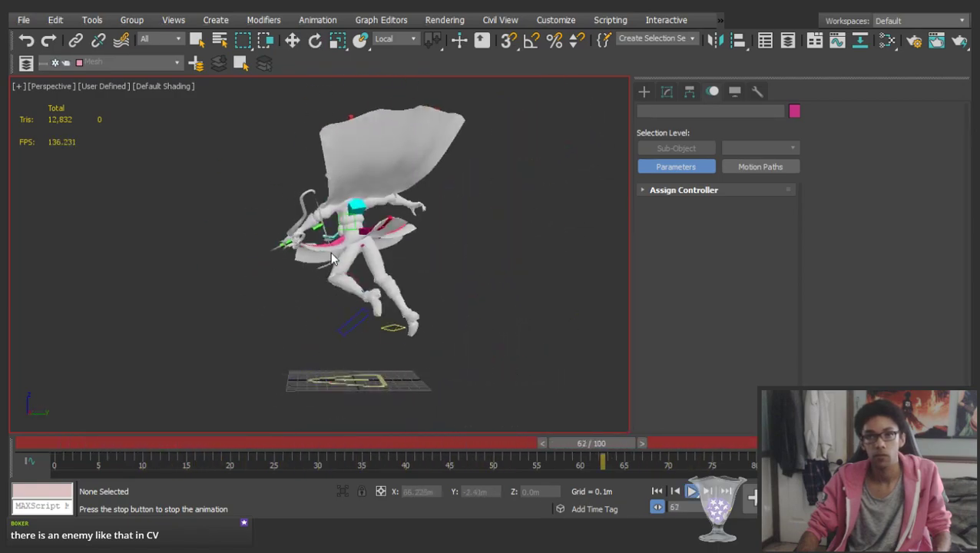
alt+middle_drag(255, 266, 395, 292)
key(/)
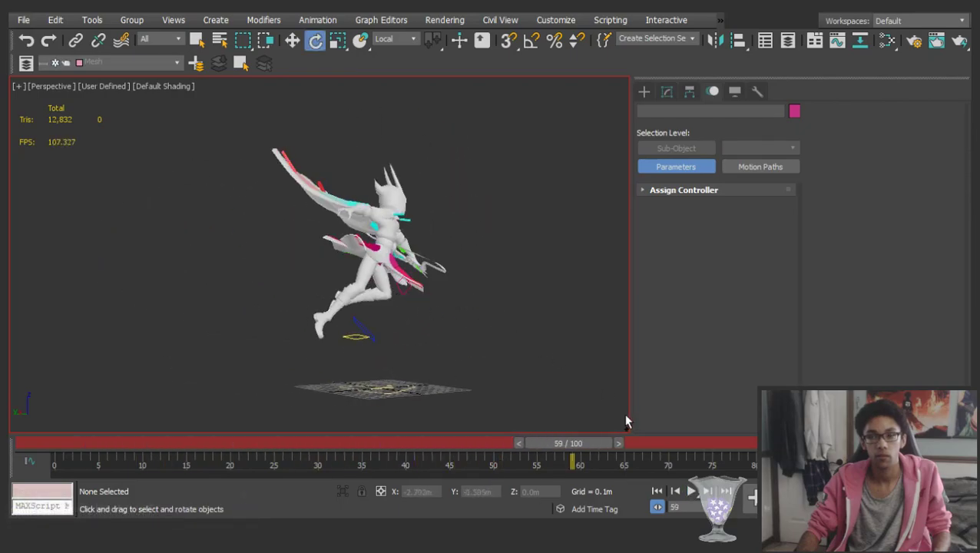
Shift all rig controls' keys at frames 70 and 75 to frames 65 and 70, and return to frame 0
key(ctrl+a)
drag(561, 444, 625, 463)
click(594, 467)
click(611, 465)
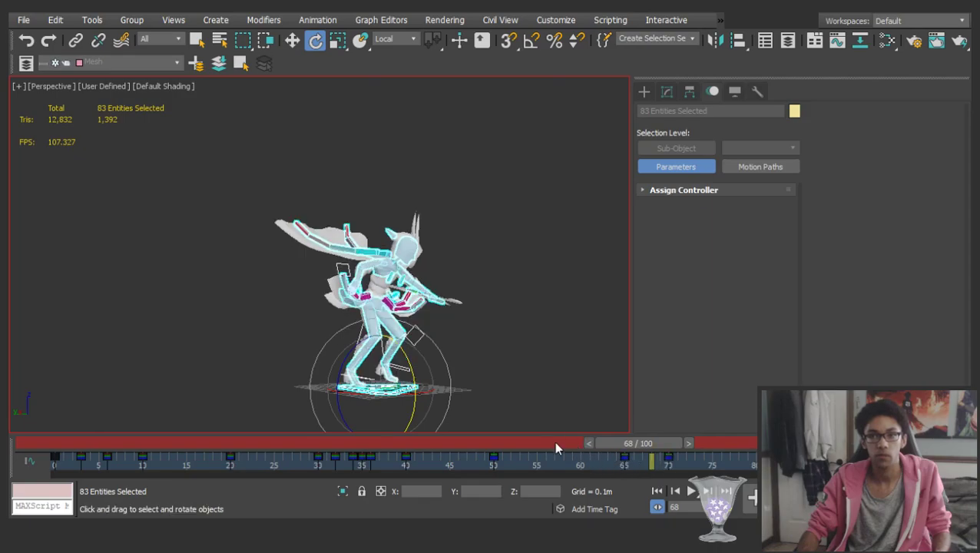
drag(556, 449, 9, 394)
click(63, 97)
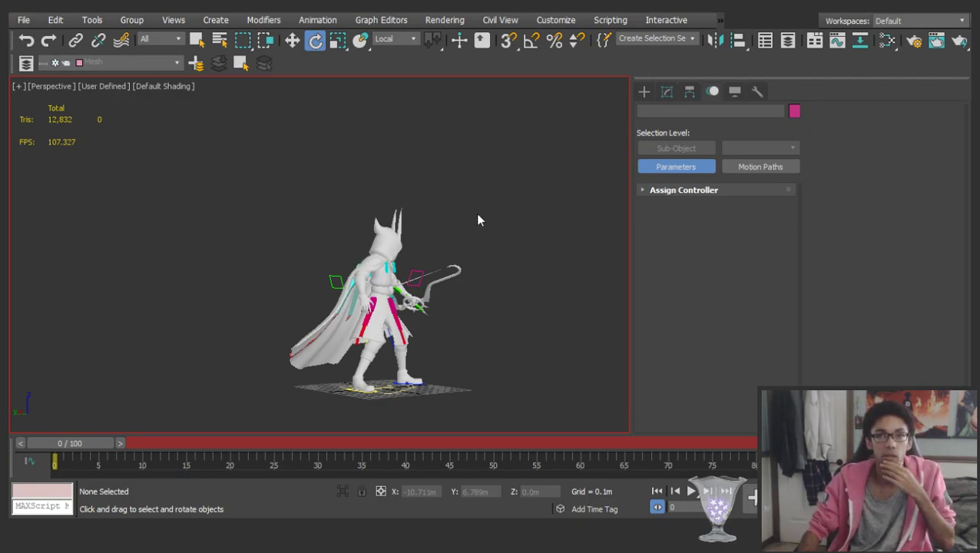
click(431, 247)
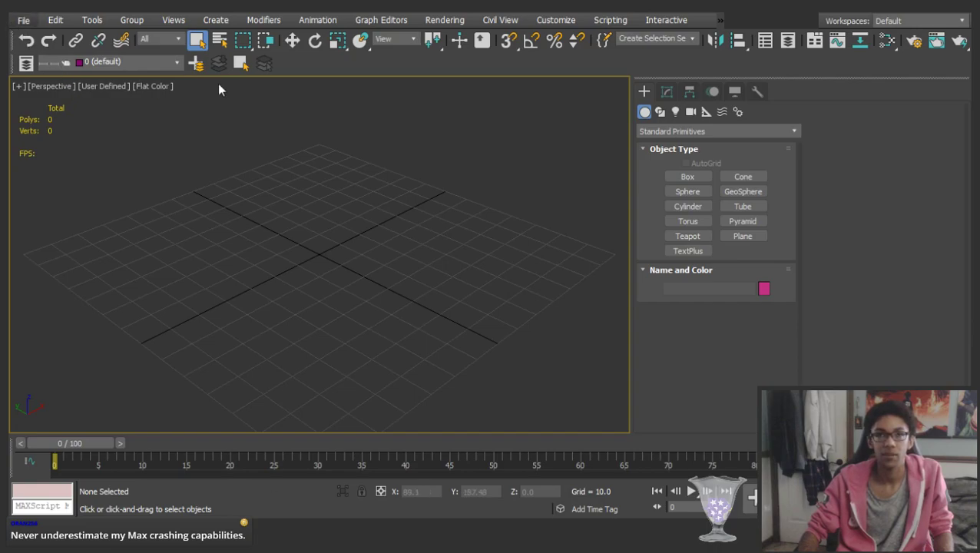
Play back the spiny creature's curled-up rolling animation in its own scene and view it from different angles
middle_drag(388, 242, 469, 269)
key(slash)
drag(78, 454, 926, 340)
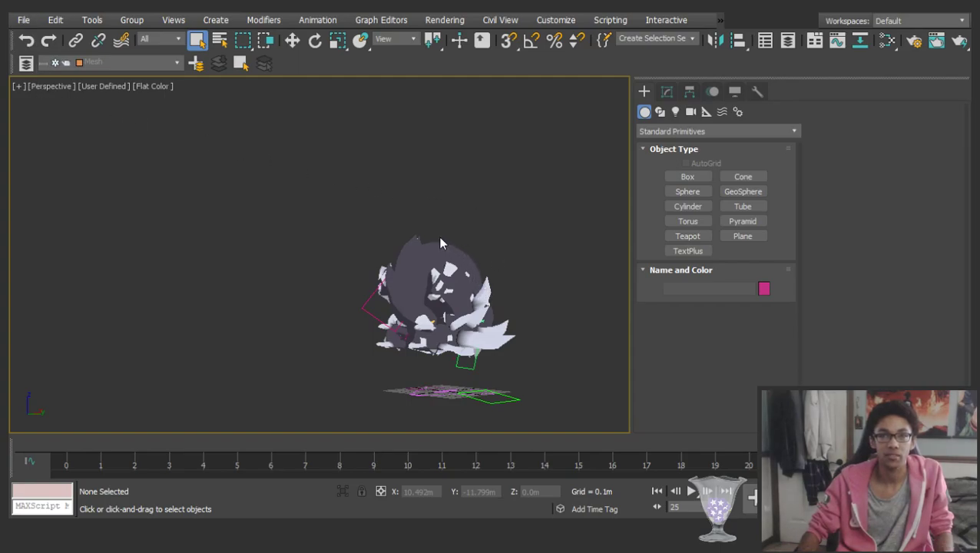
key(Home)
middle_drag(484, 234, 488, 212)
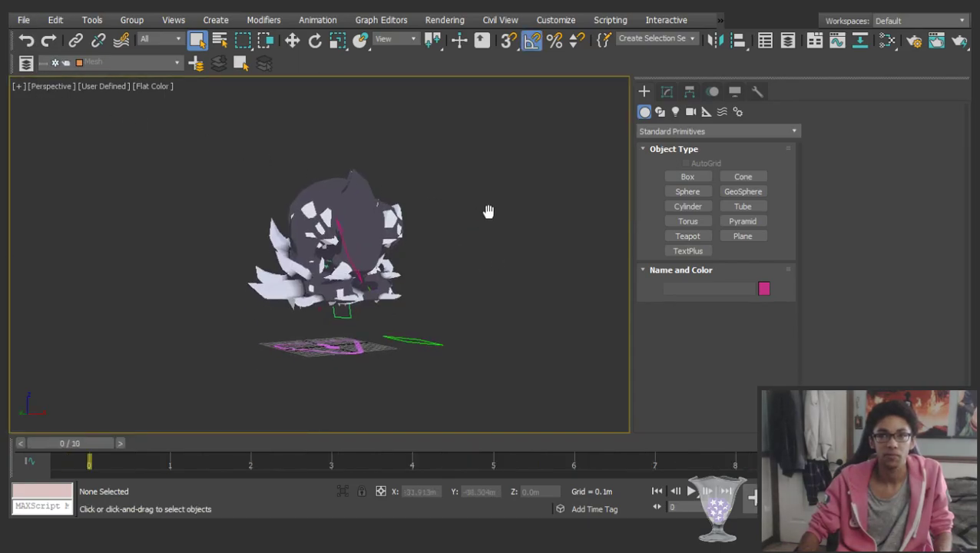
key(slash)
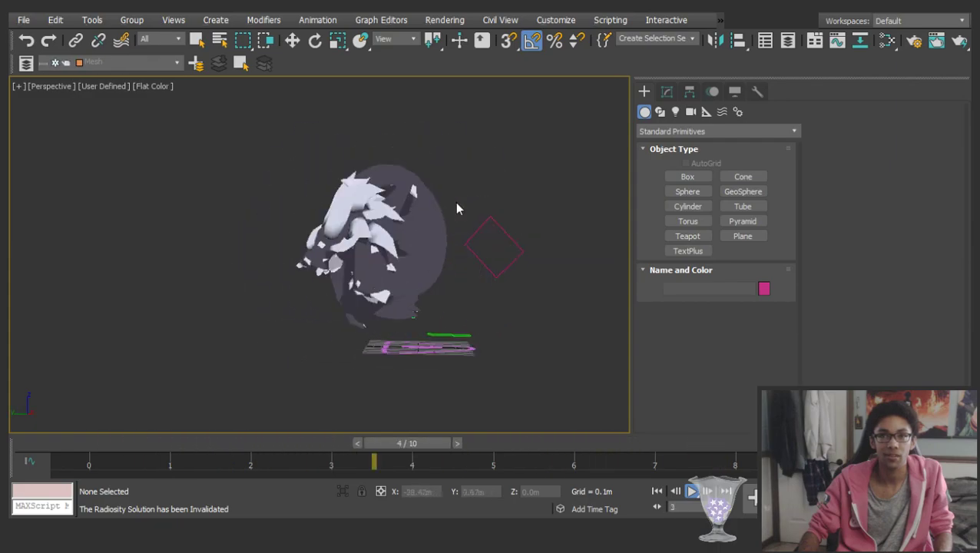
middle_drag(457, 208, 444, 206)
key(slash)
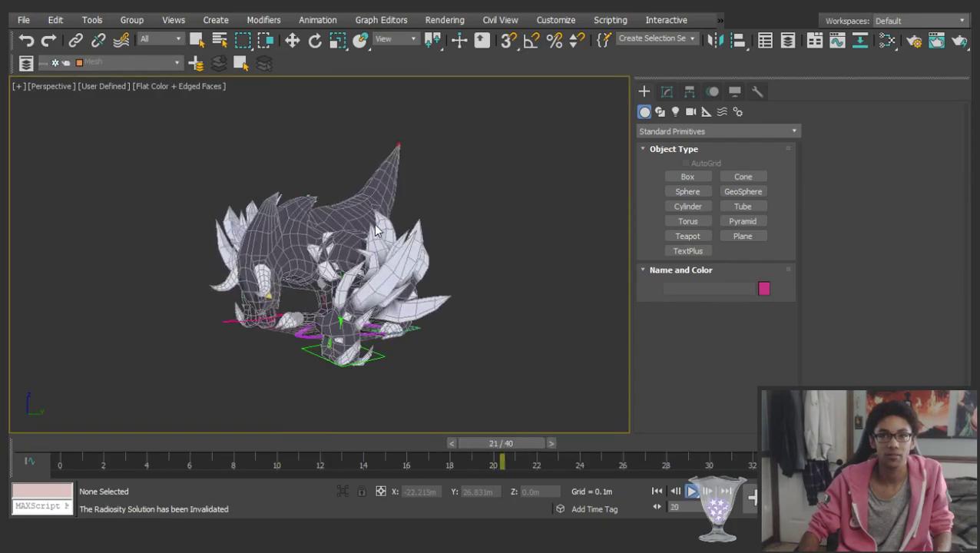
View the creature's animation without edged faces, and play back the hooded archer's bow shot in its own scene
key(F4)
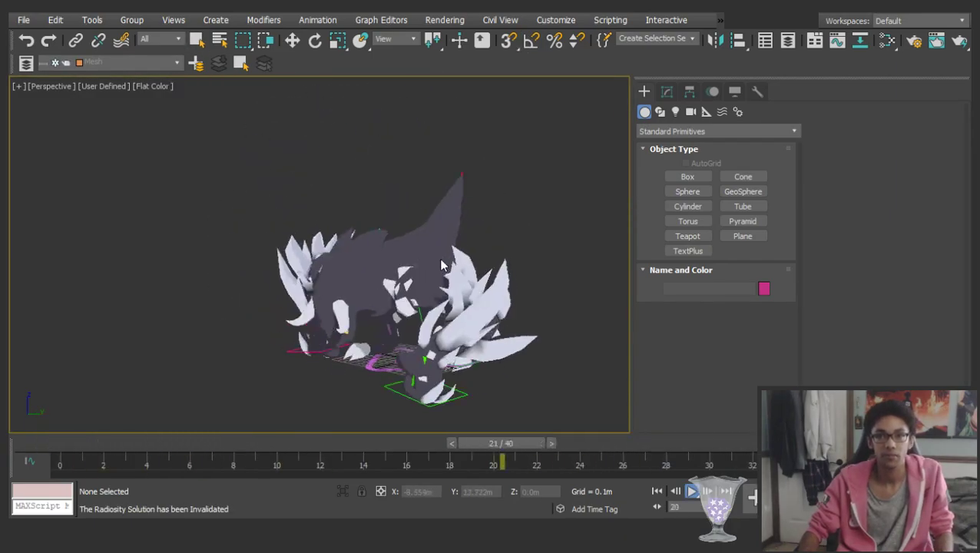
key(slash)
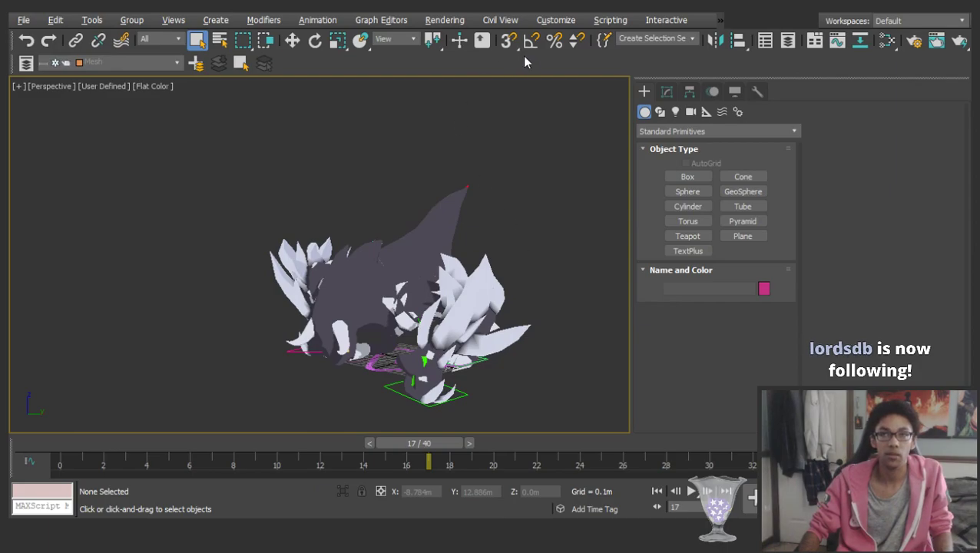
click(369, 143)
key(slash)
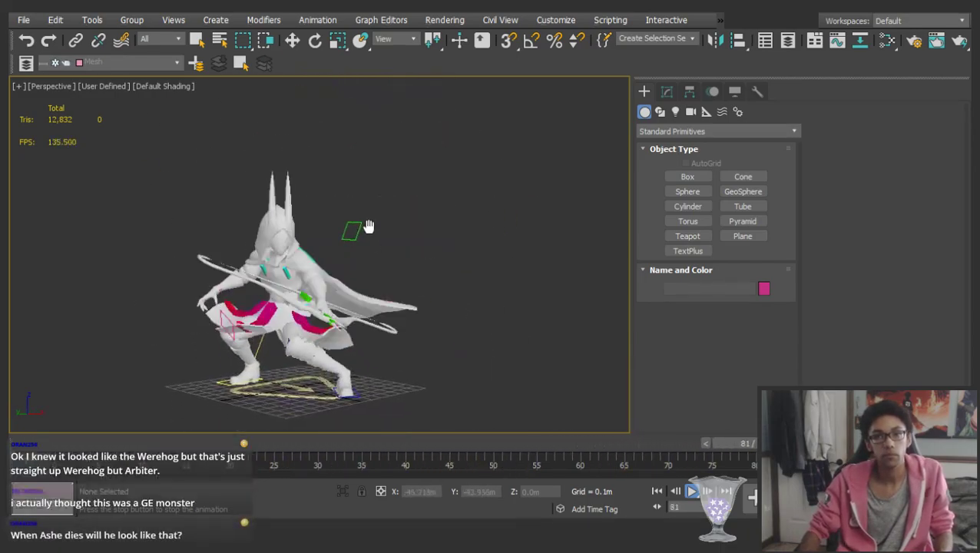
key(slash)
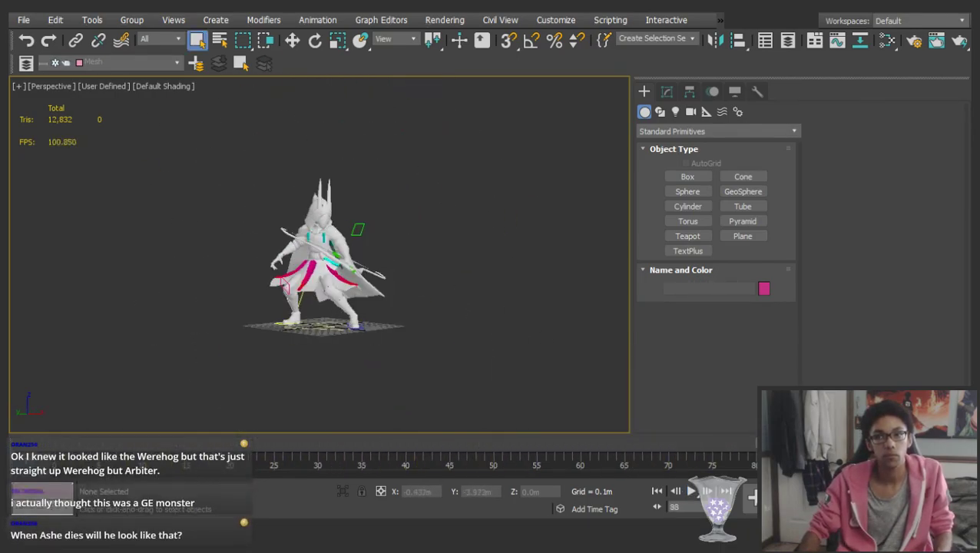
With Auto Key on, compress the whole rig's keys between frames 30 and 36 to start at frame 32, and play back the timing
key(n)
key(ctrl+a)
drag(309, 443, 382, 470)
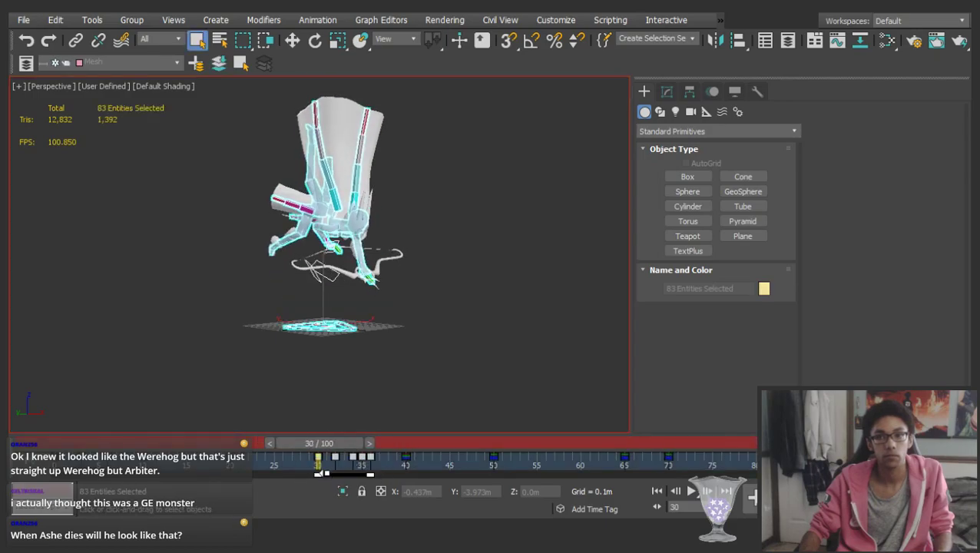
drag(326, 443, 540, 434)
key(/)
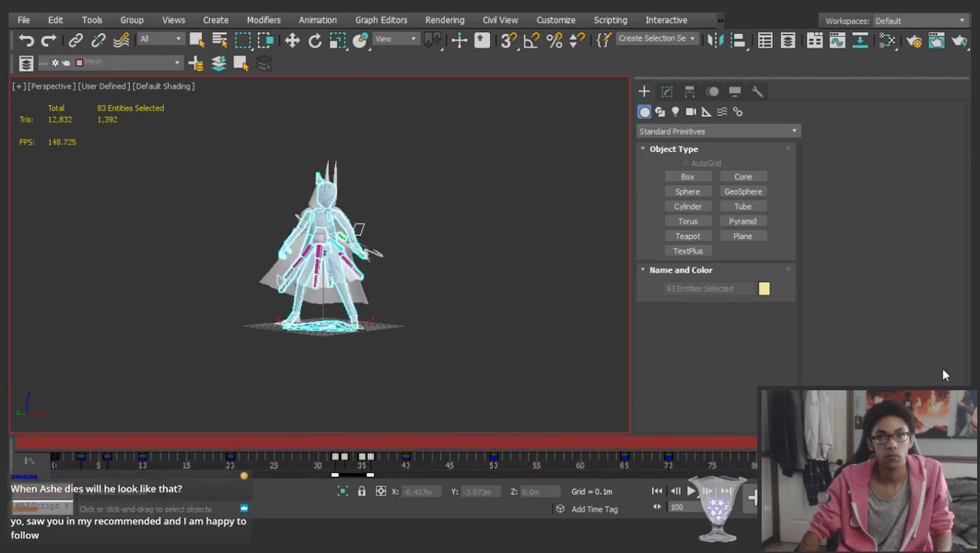
click(551, 369)
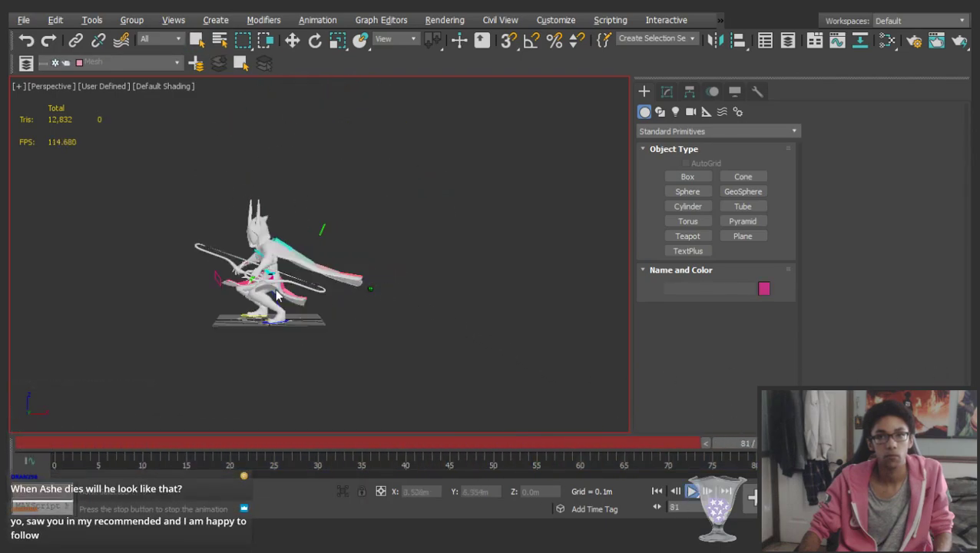
alt+middle_drag(317, 291, 365, 254)
key(/)
Shift all rig controls' keys at frame 50 to frame 55 and play the animation from frame 0
key(ctrl+a)
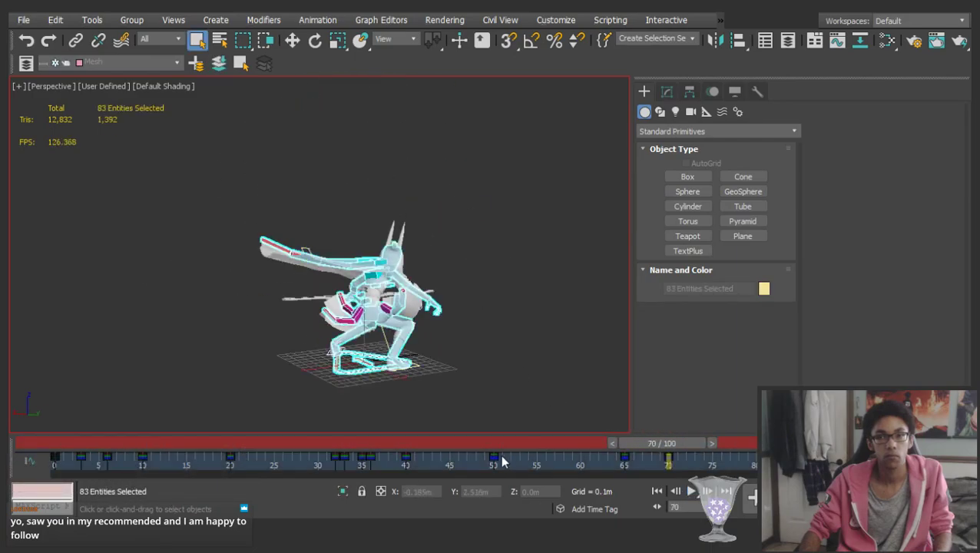
drag(534, 444, 65, 437)
click(311, 347)
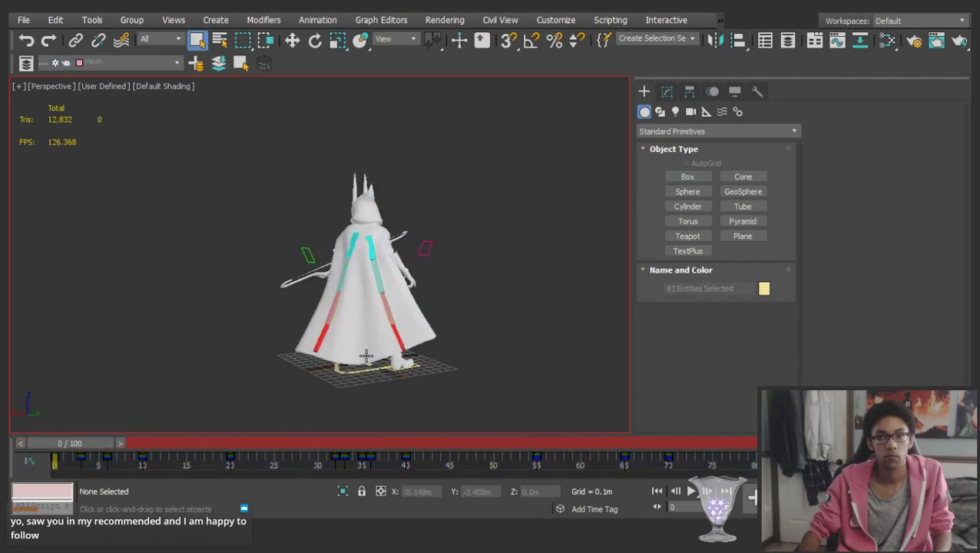
key(/)
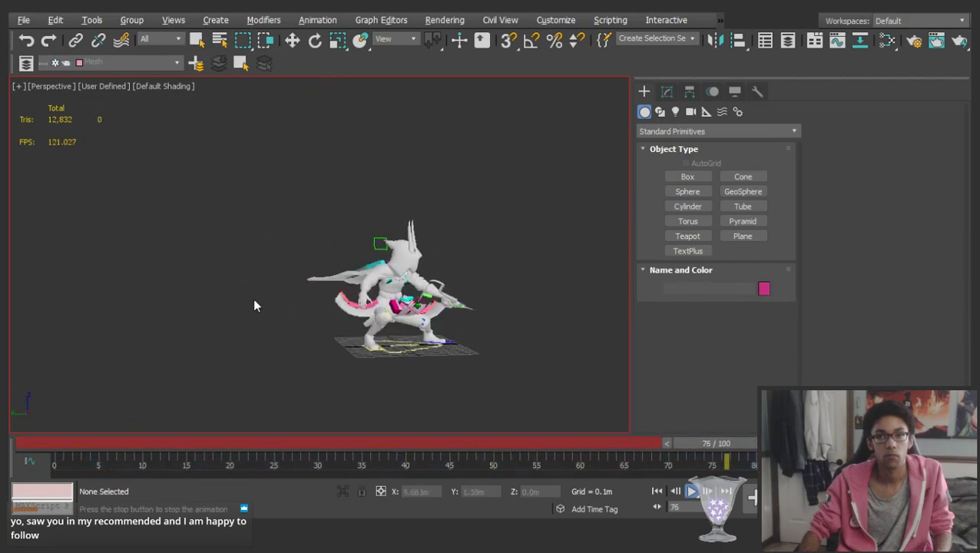
scroll(467, 278, up, 4)
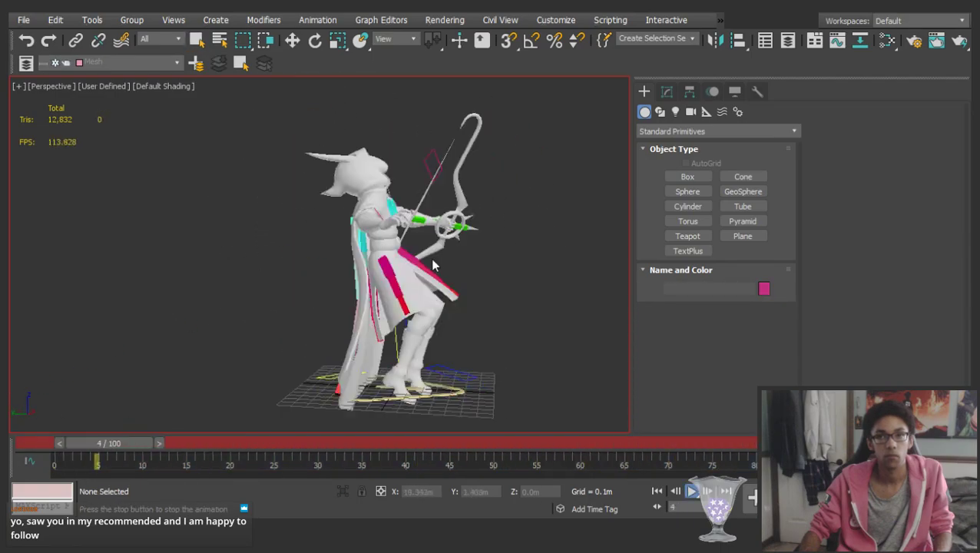
Turn on Key Mode, rotate the pelvis at frame 20 to adjust the airborne dive, and scrub through the motion
click(375, 182)
key(e)
scroll(460, 319, down, 3)
key(.)
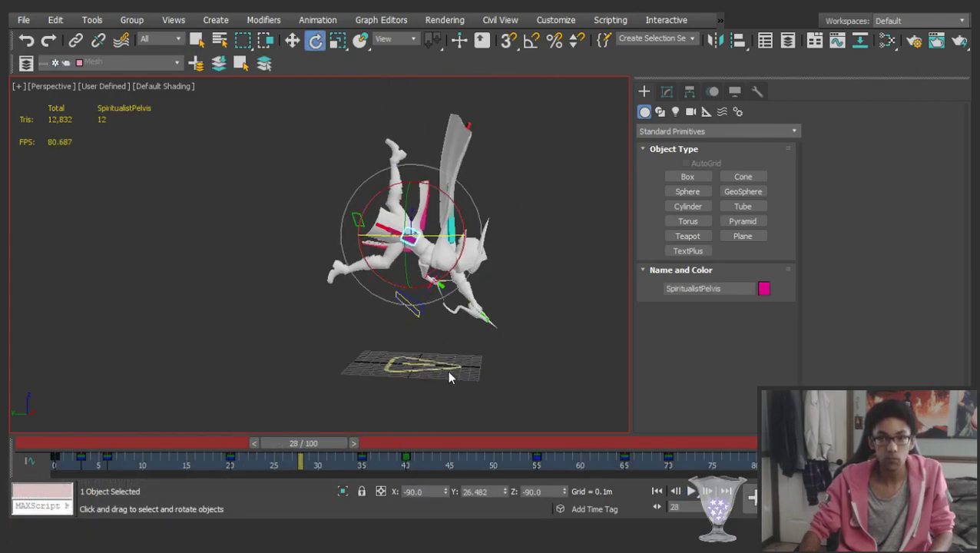
click(656, 506)
key(.)
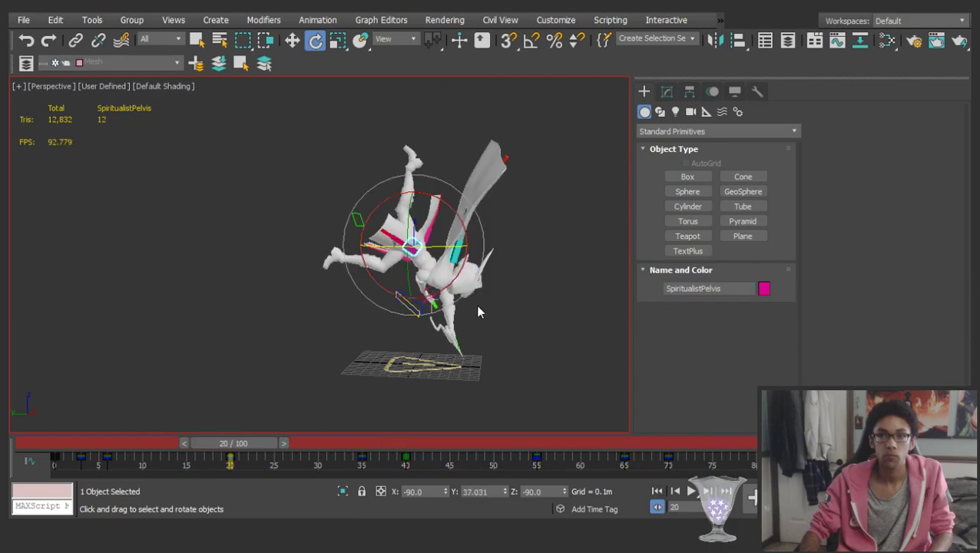
drag(454, 235, 477, 253)
drag(227, 446, 333, 416)
key(e)
drag(193, 444, 587, 364)
Play the animation back from the opposite side to check the pelvis motion through the shot and landing
key(/)
click(569, 310)
alt+middle_drag(426, 269, 158, 268)
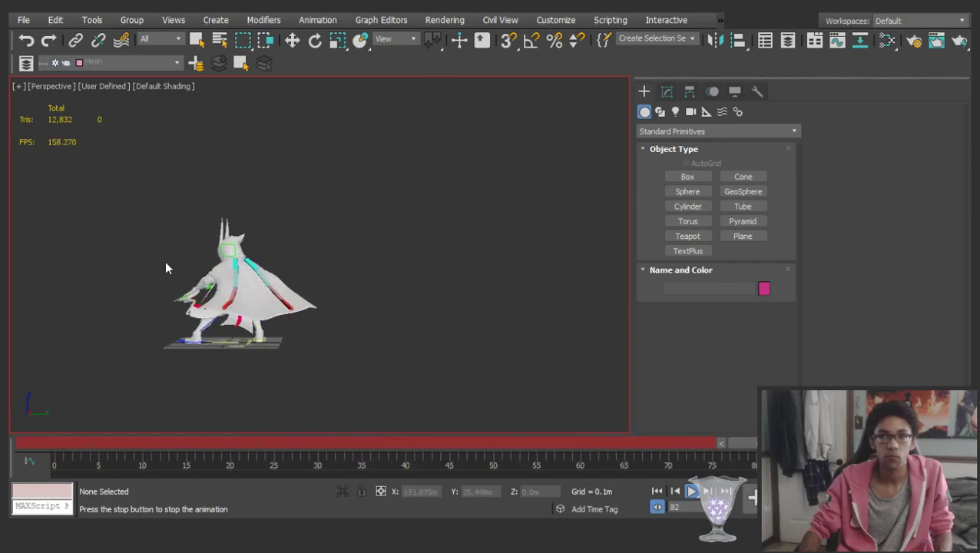
scroll(223, 280, up, 4)
key(/)
middle_drag(225, 280, 285, 284)
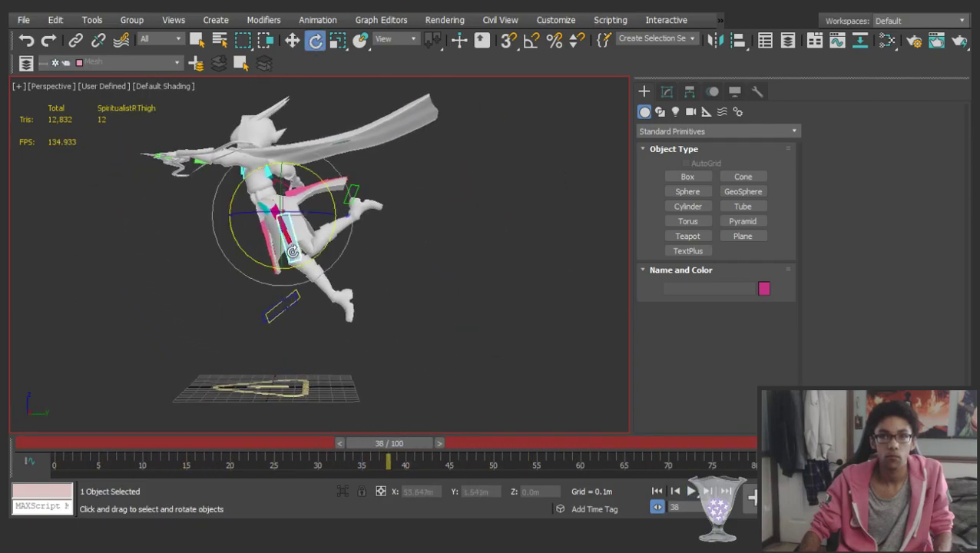
Rotate the right thigh about 15 degrees around its local Z axis at frame 35
mouse_move(389, 443)
mouse_down()
mouse_move(247, 434)
mouse_move(380, 445)
mouse_up()
key(e)
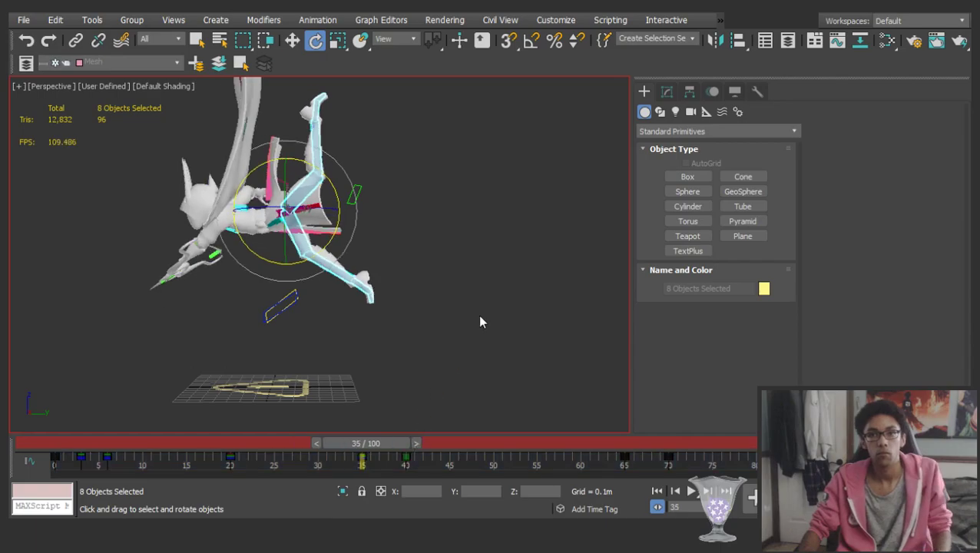
click(479, 322)
click(305, 239)
scroll(401, 45, down, 3)
middle_drag(300, 255, 302, 254)
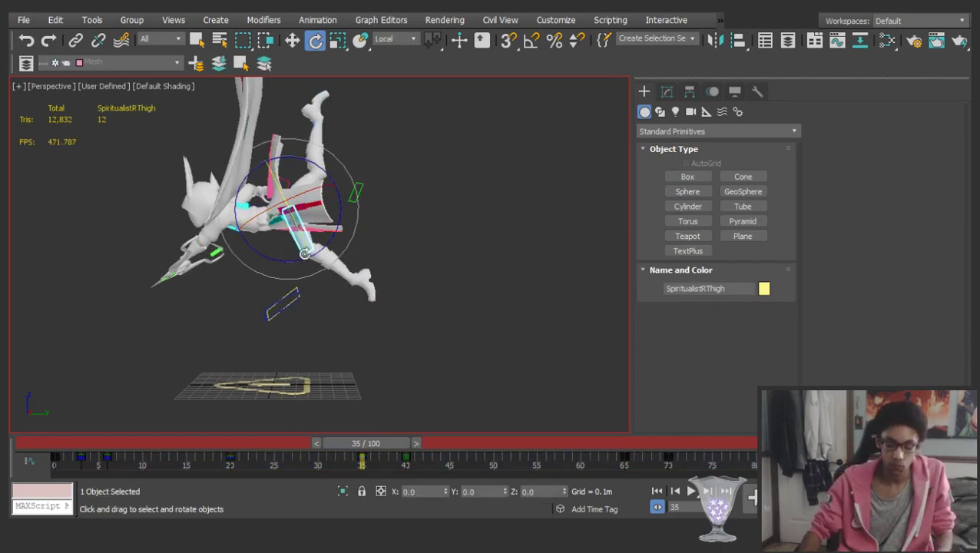
key(comma)
key(period)
drag(302, 253, 325, 265)
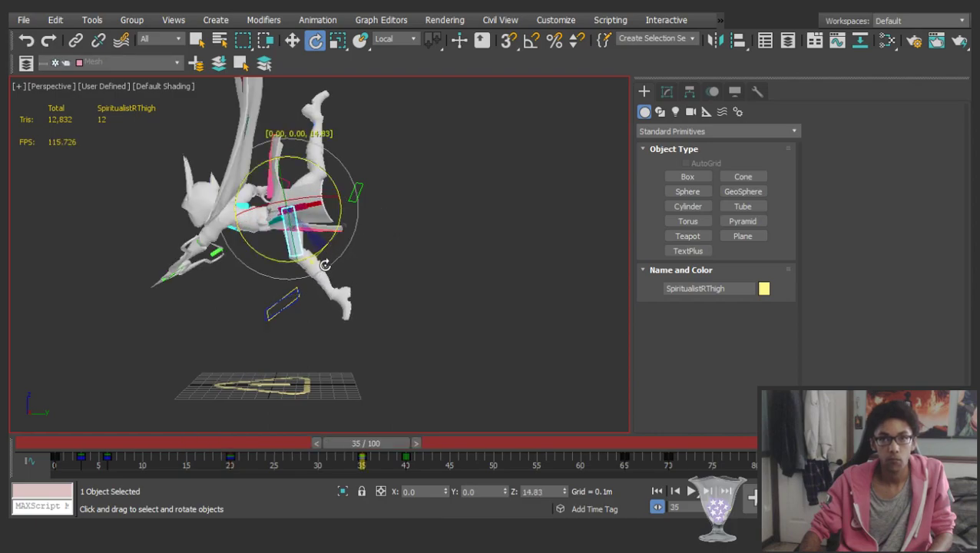
Rotate the left thigh around its local axis at frame 35 and scrub through the fall
click(309, 179)
key(comma)
key(period)
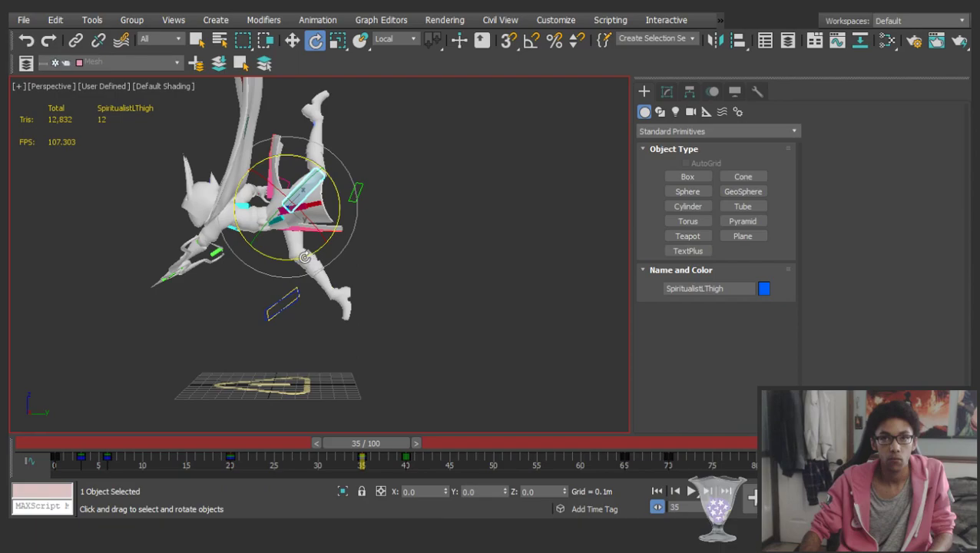
drag(305, 258, 329, 257)
drag(225, 445, 606, 382)
Remove both thighs' keys at frame 40 and play the animation back from another angle
key(e)
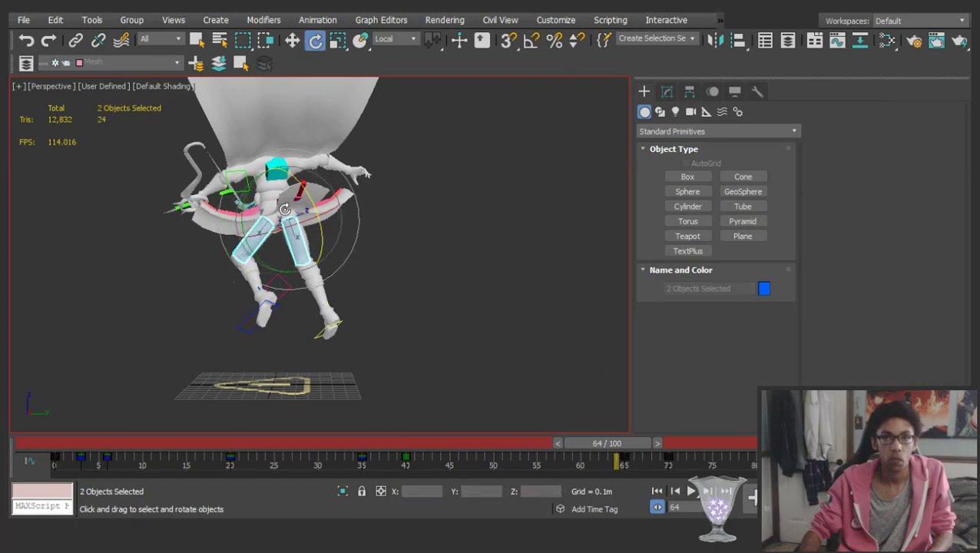
drag(376, 444, 811, 364)
alt+middle_drag(468, 338, 357, 299)
click(357, 304)
key(/)
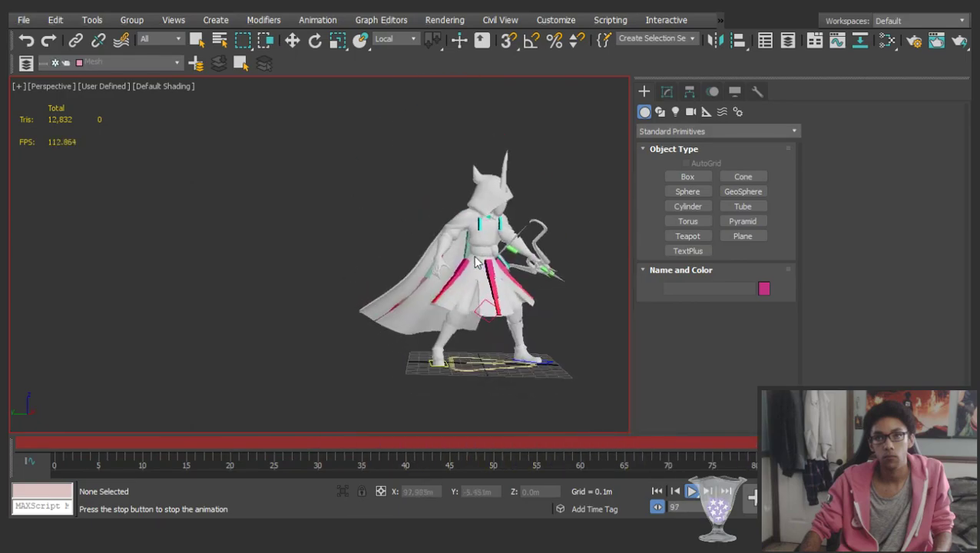
Swing the left thigh further back at frame 35 and scrub through the legs' motion
key(/)
key(e)
click(470, 182)
middle_drag(503, 229, 395, 235)
key(/)
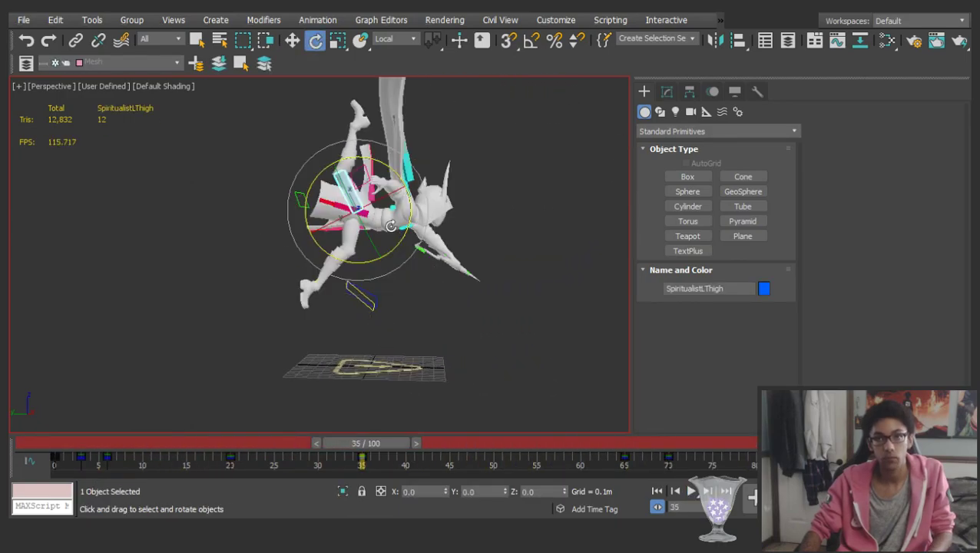
drag(411, 227, 422, 185)
click(357, 235)
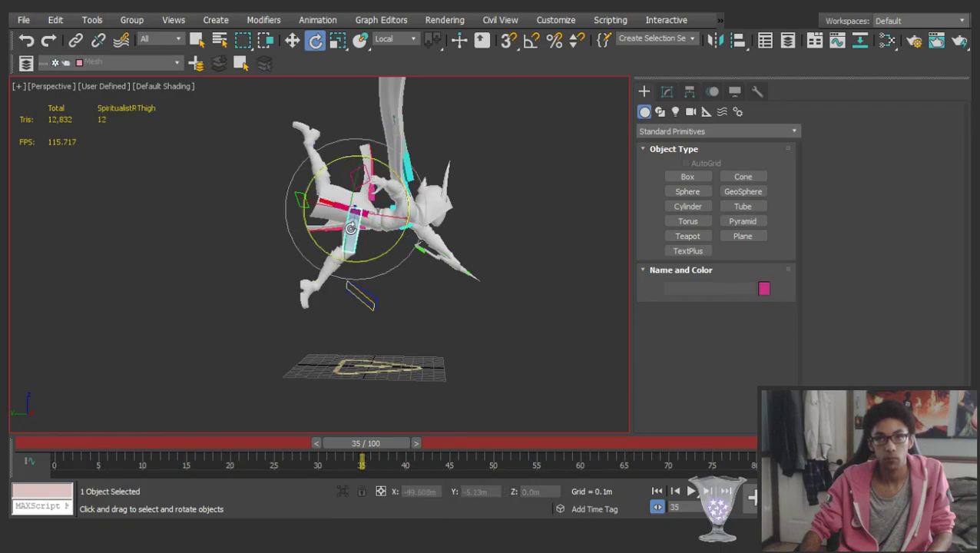
key(.)
drag(178, 441, 515, 370)
Play the animation back and inspect the airborne pose up close around frame 26
key(/)
click(522, 342)
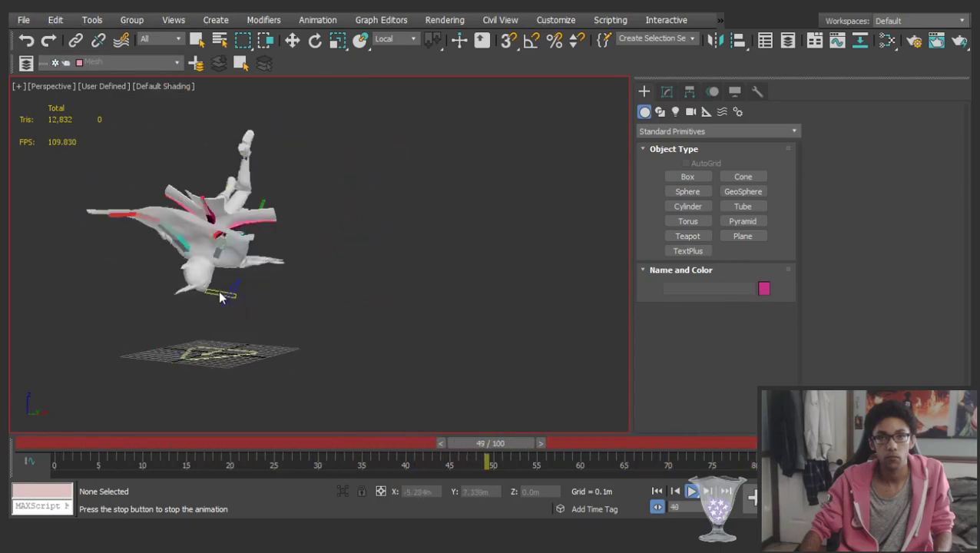
key(/)
key(e)
scroll(328, 239, up, 5)
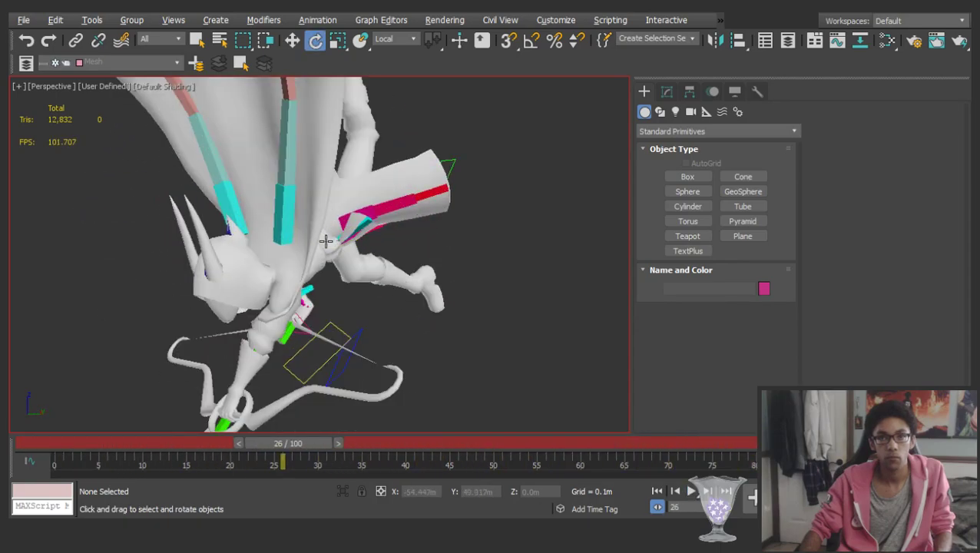
alt+middle_drag(328, 239, 296, 233)
Shift all rig controls' keys at frame 20 to frame 15 and scrub through the new timing
key(w)
scroll(304, 234, down, 5)
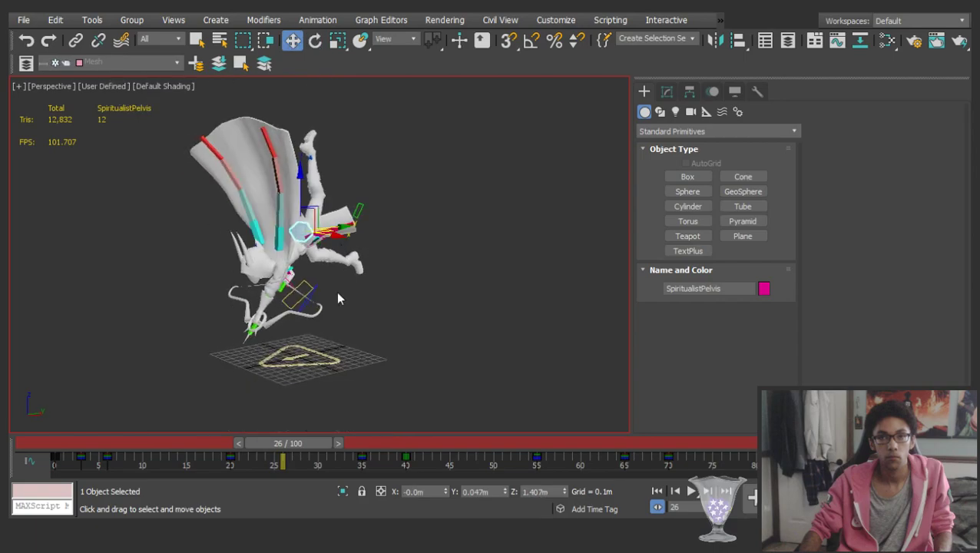
drag(79, 450, 282, 375)
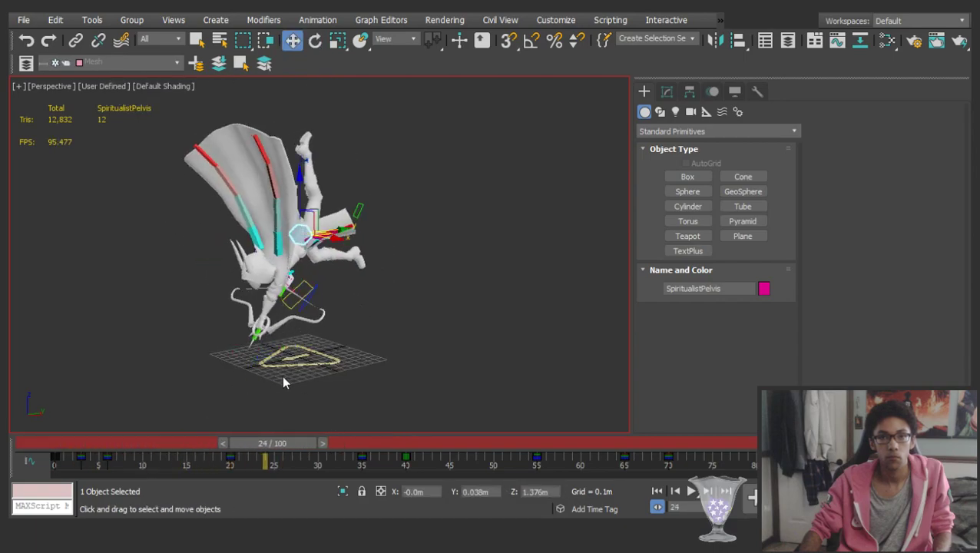
key(ctrl+a)
drag(229, 461, 186, 459)
click(153, 456)
drag(69, 444, 361, 330)
key(w)
click(384, 310)
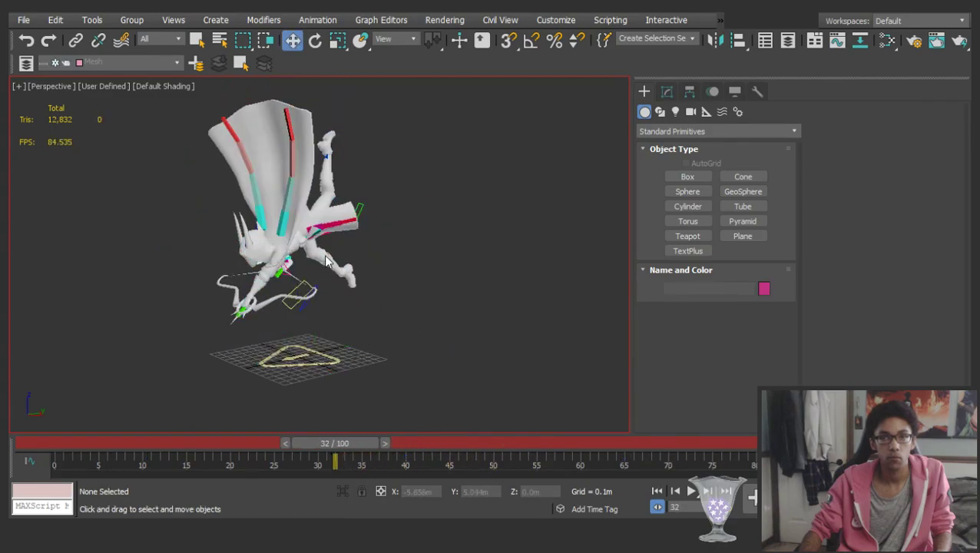
Check the right calf at its frame 15 and 35 keys, and play the animation back from another angle
click(328, 261)
key(e)
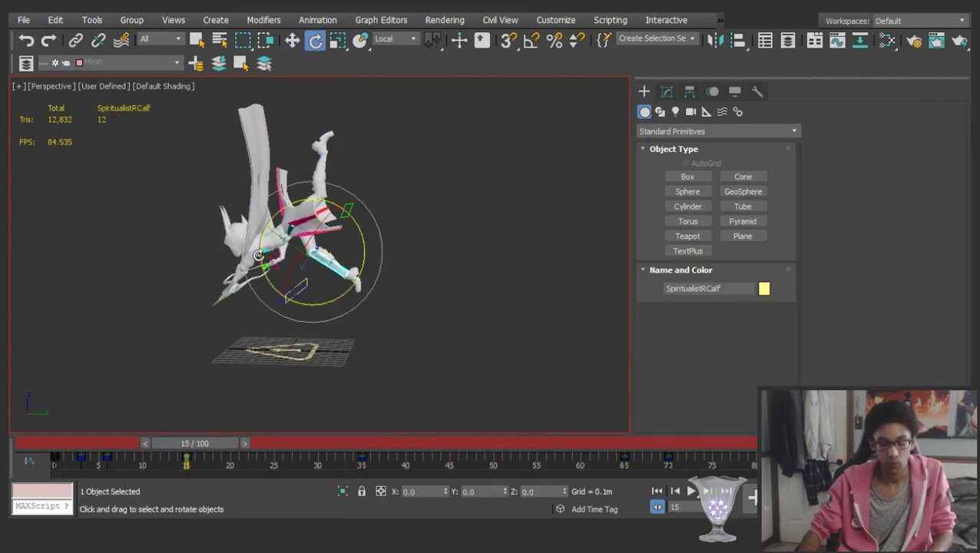
key(period)
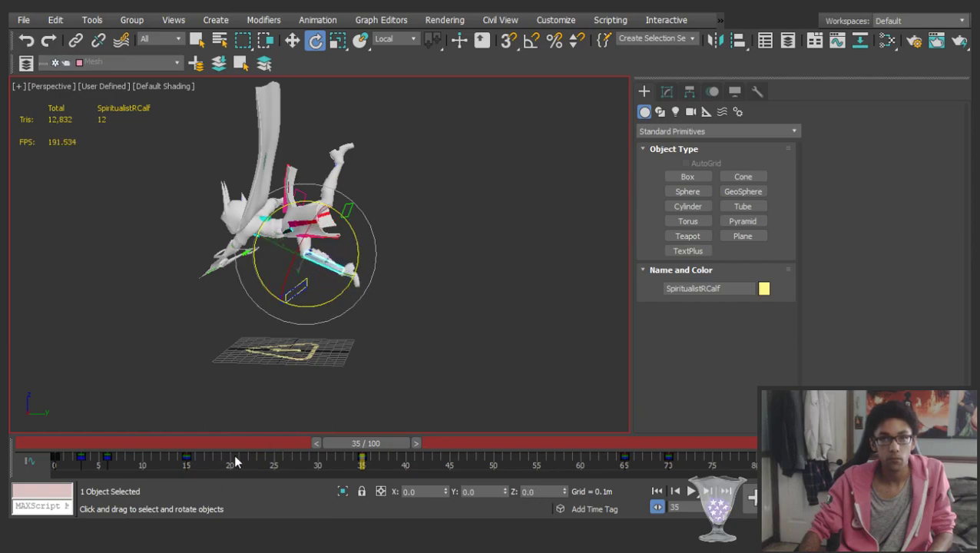
drag(218, 443, 791, 353)
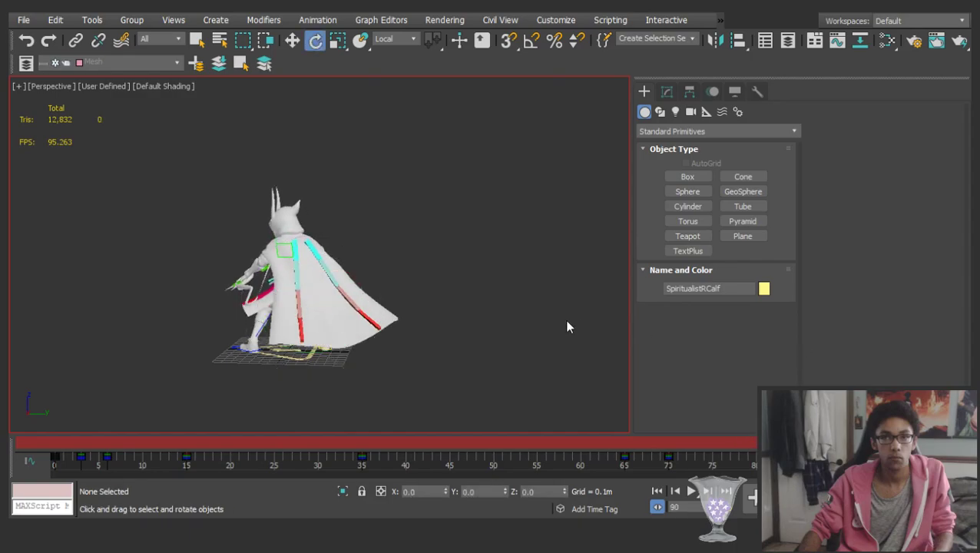
click(566, 327)
key(slash)
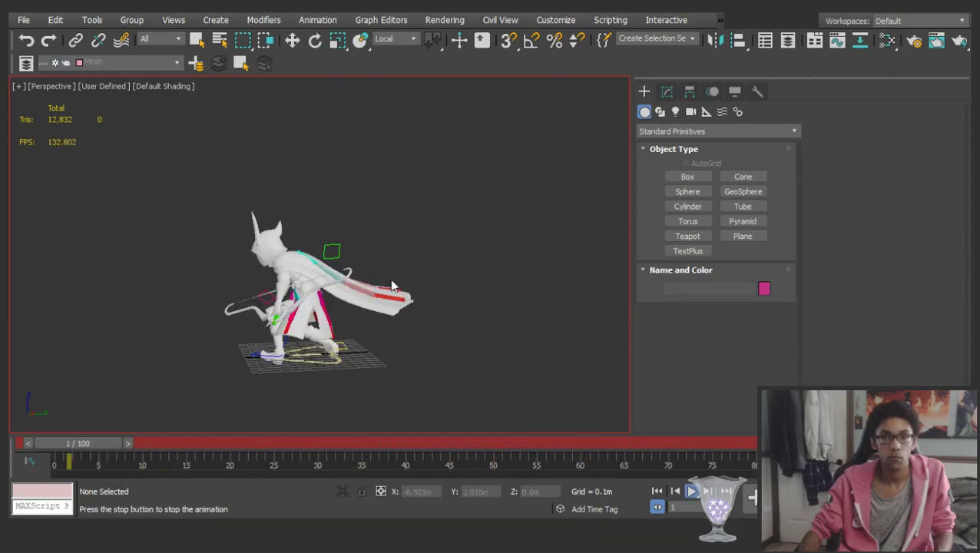
key(slash)
click(410, 267)
alt+middle_drag(414, 273, 340, 301)
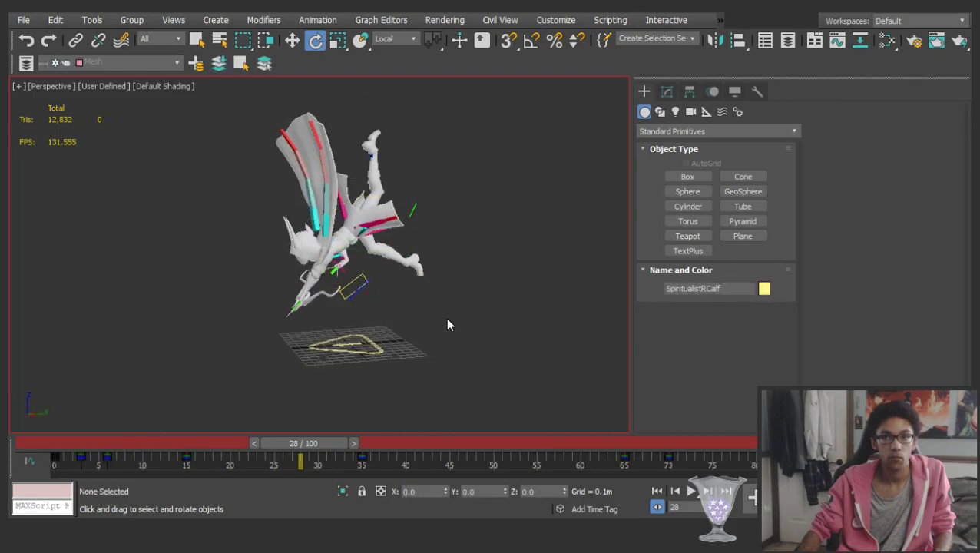
Rotate the right calf about 23 degrees around its local Z axis at frame 35 and scrub through the leg motion
click(367, 239)
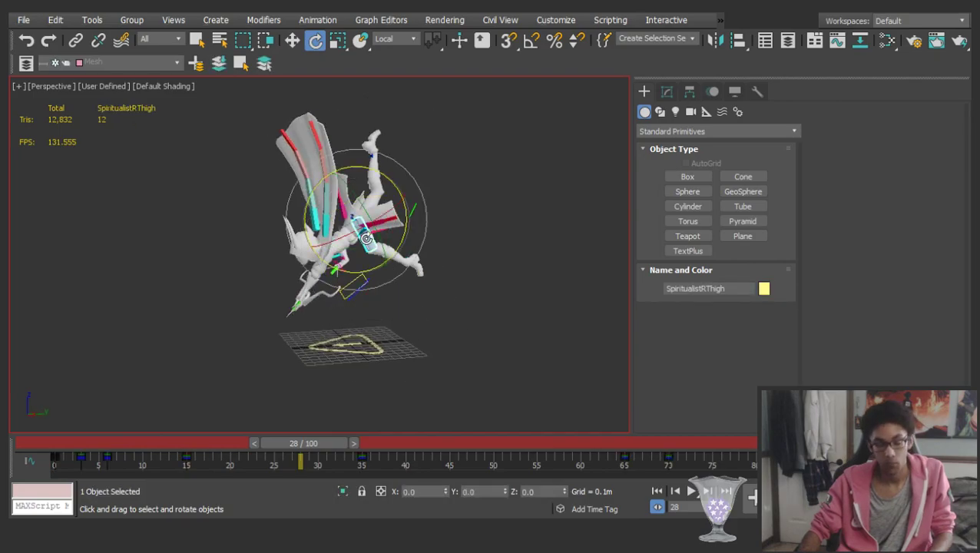
key(slash)
drag(157, 443, 368, 407)
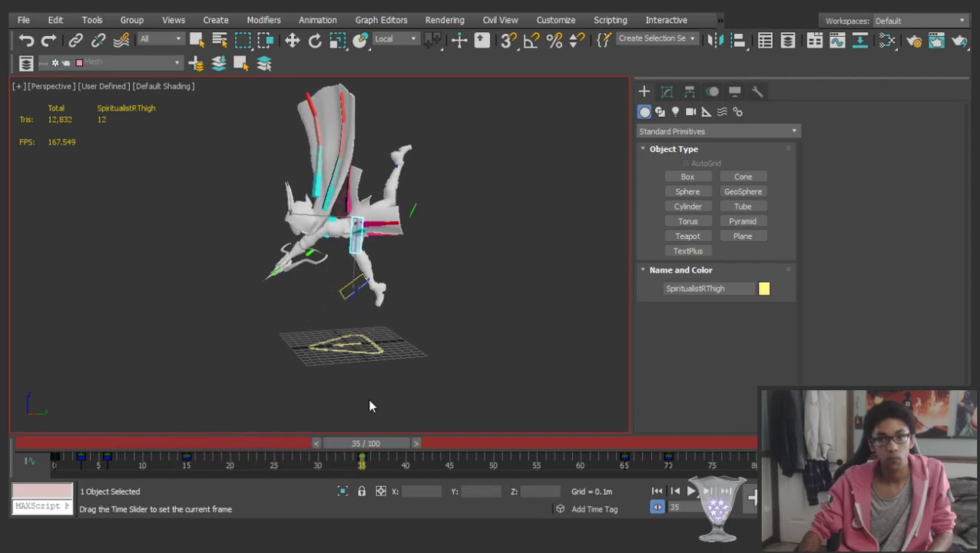
click(369, 406)
click(392, 281)
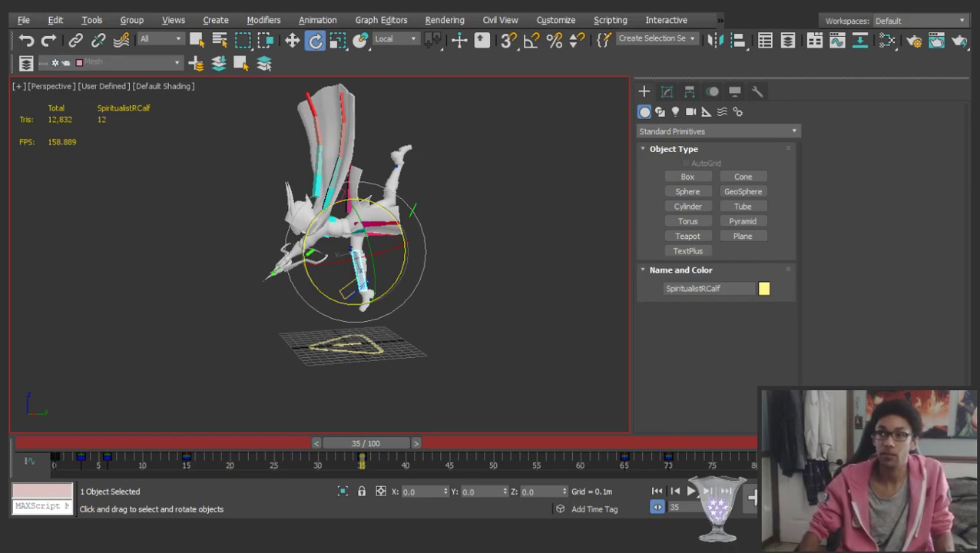
alt+middle_drag(332, 278, 382, 307)
scroll(361, 296, up, 3)
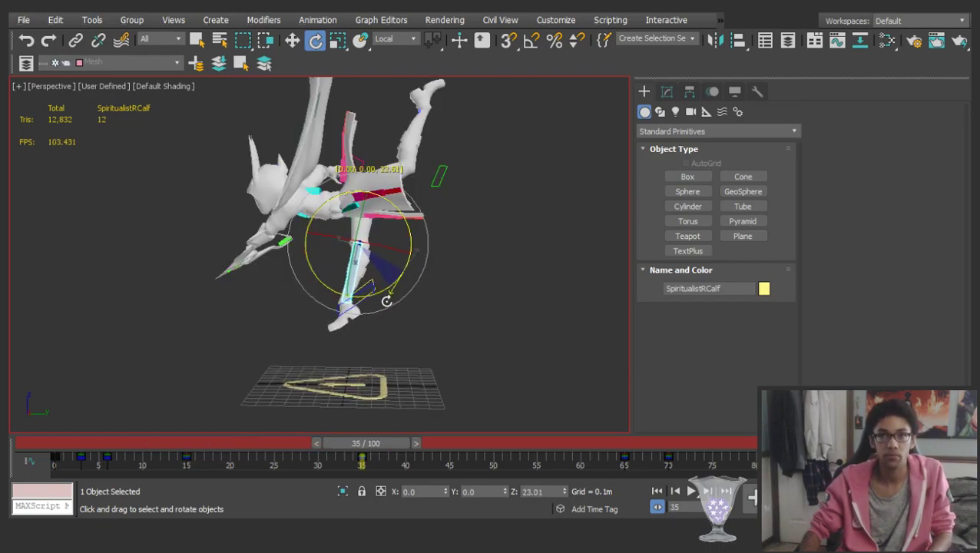
drag(178, 441, 361, 409)
Play the animation back and inspect the airborne pose from the front and the side
key(/)
click(525, 289)
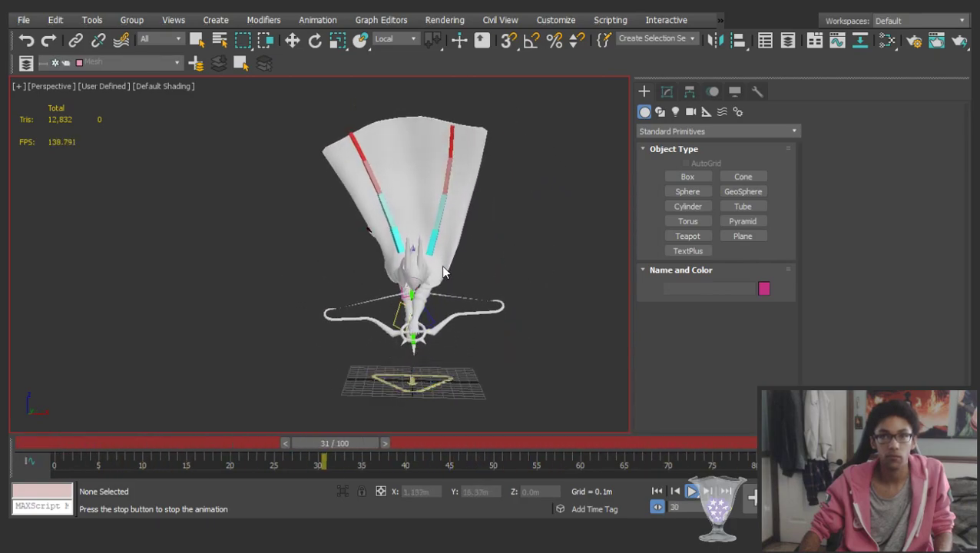
key(/)
alt+middle_drag(416, 286, 586, 263)
Tilt the ribcage upward at its frame 15 key and adjust it at frame 32
click(443, 289)
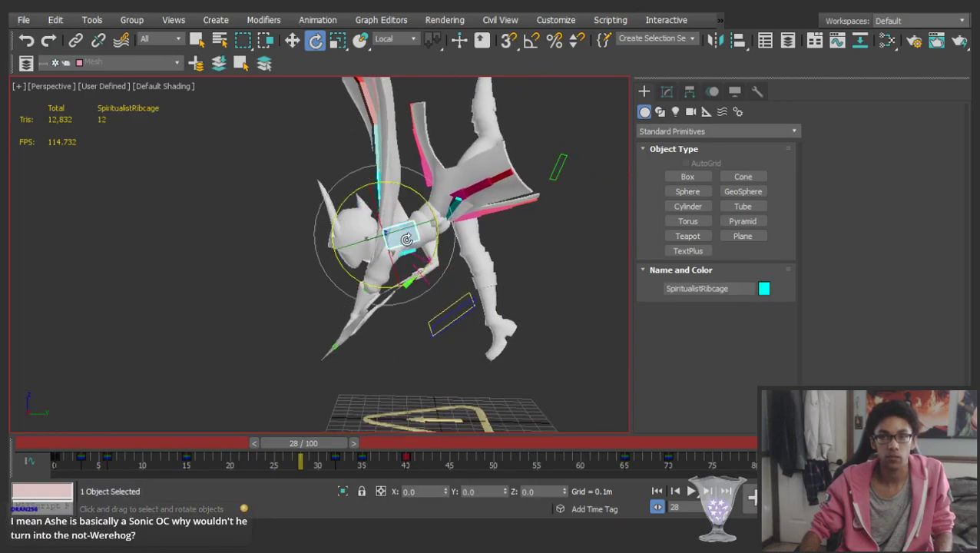
key(.)
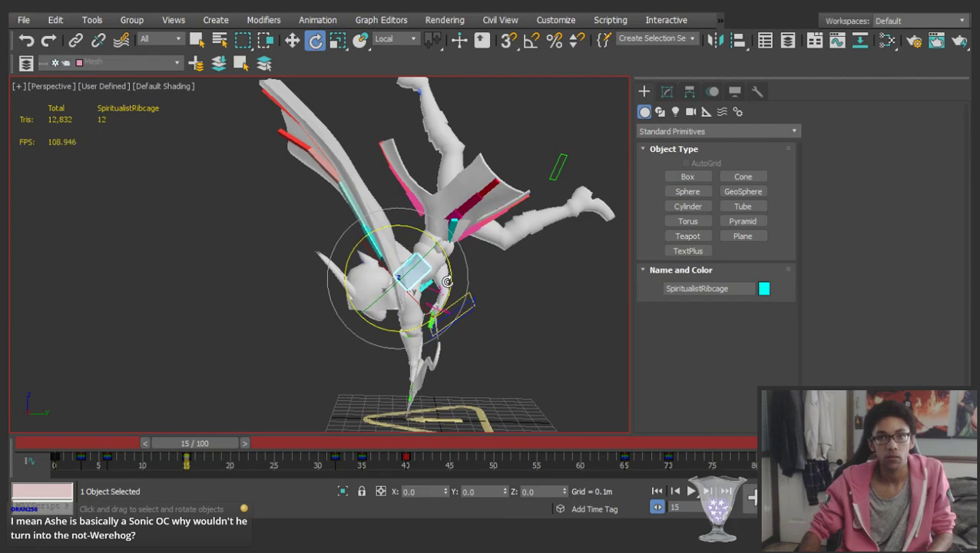
key(.)
drag(429, 271, 420, 262)
Switch rotation to View coordinates and swing the left upper arm with the bow forward at frame 15
click(367, 249)
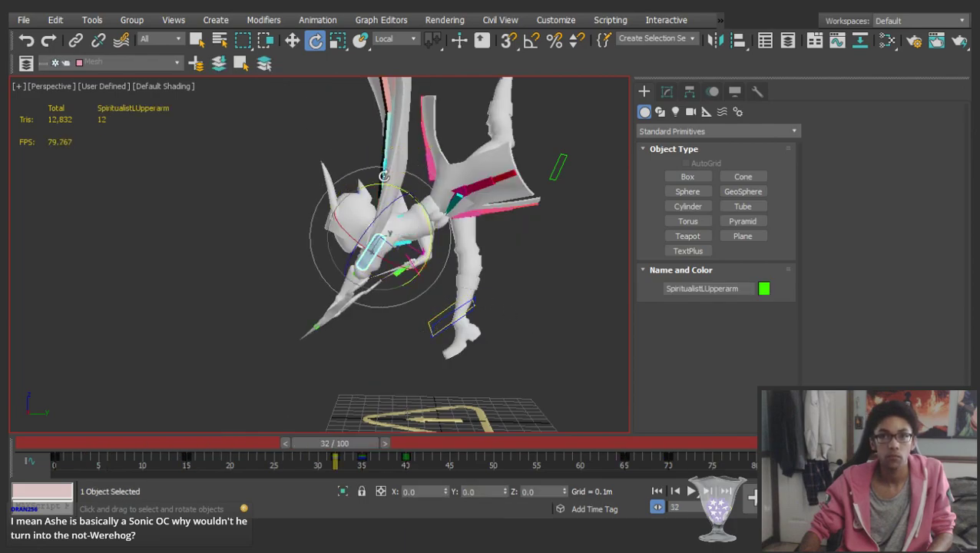
scroll(417, 93, up, 3)
scroll(389, 271, down, 6)
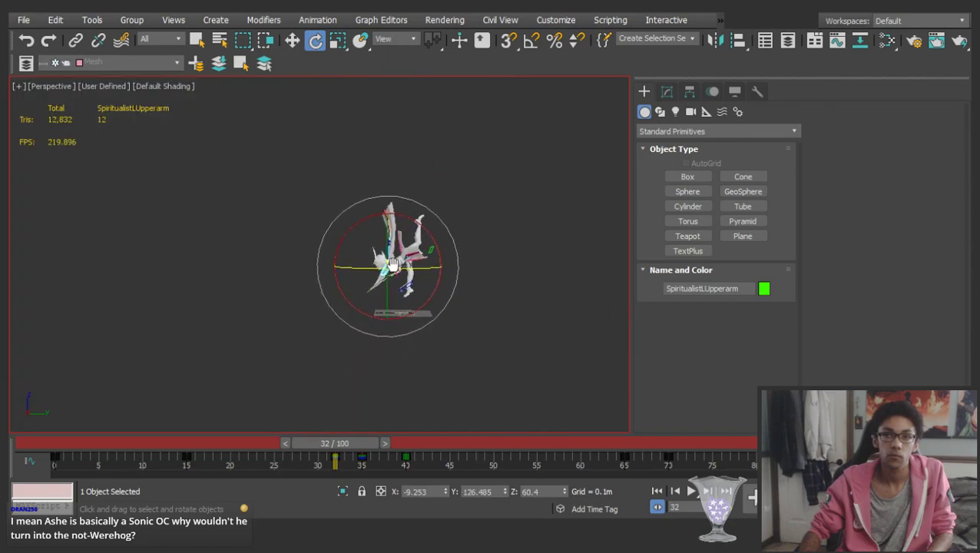
scroll(393, 263, up, 3)
scroll(392, 263, down, 2)
key(comma)
middle_drag(392, 263, 391, 215)
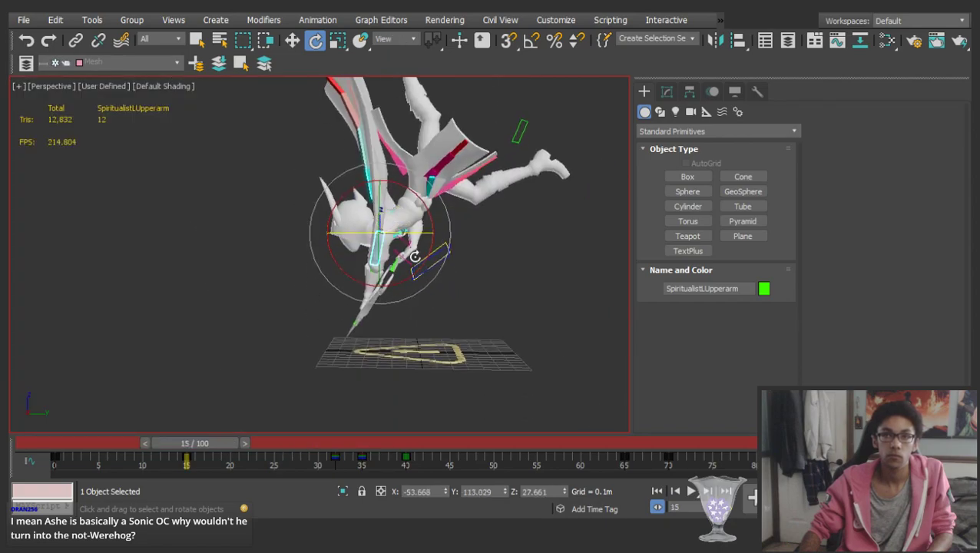
drag(409, 274, 373, 279)
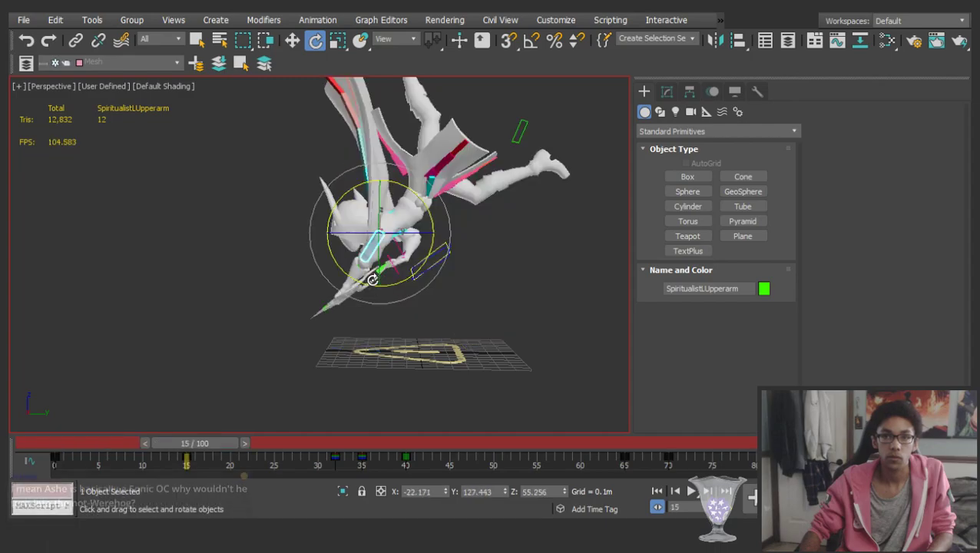
Fine-tune the left upper arm's rotation at frame 32, compare it with frame 15, and scrub through the motion
key(period)
drag(354, 247, 356, 253)
key(comma)
key(period)
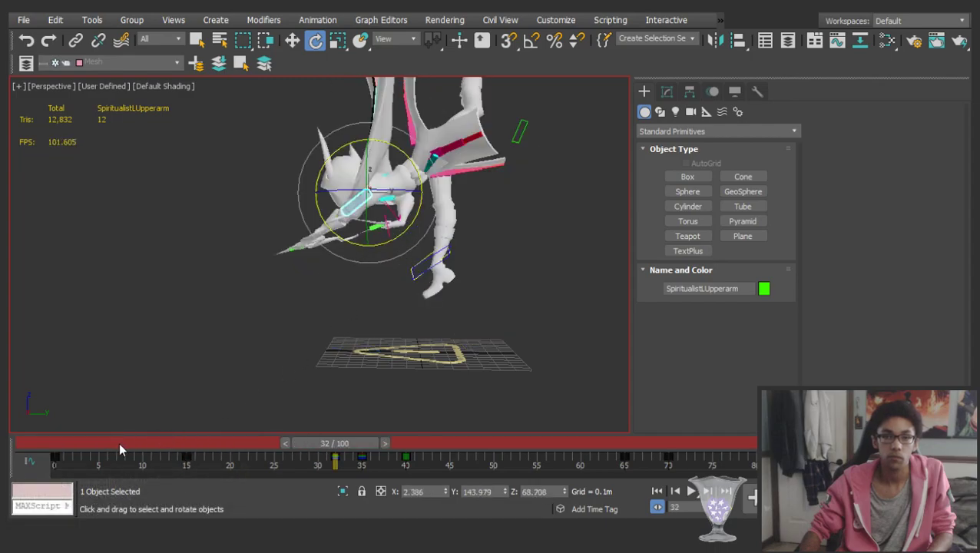
drag(119, 442, 223, 374)
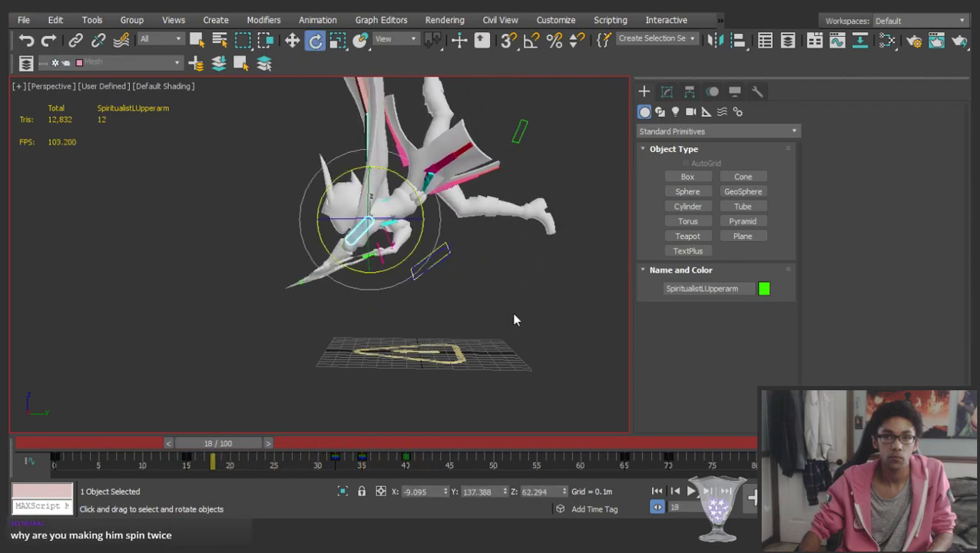
Tilt the ribcage back down at frame 15 so the bow aims toward the ground
click(512, 314)
key(period)
key(comma)
drag(400, 275, 442, 268)
Move the ribcage's frame 32 key to frame 35 and scrub through the new timing
drag(224, 443, 353, 370)
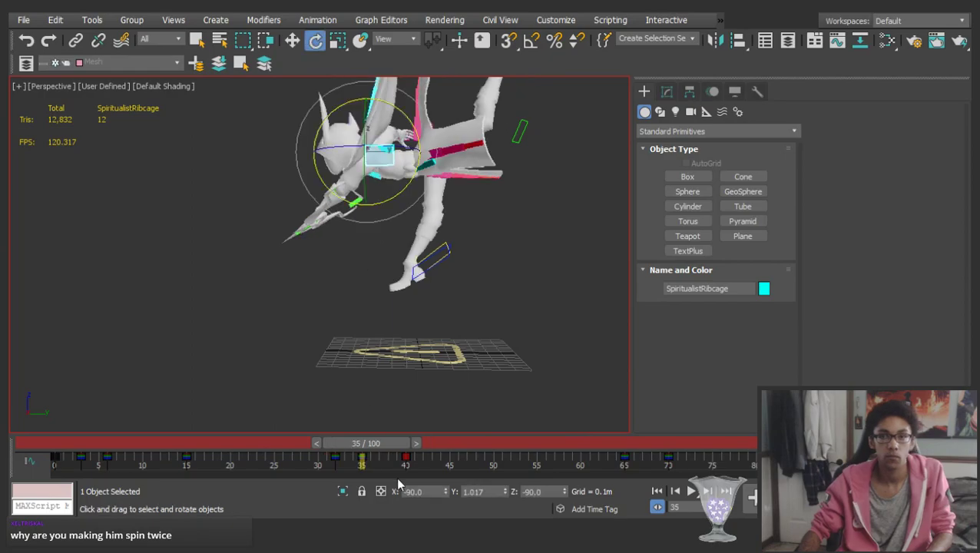
click(361, 460)
drag(175, 460, 569, 392)
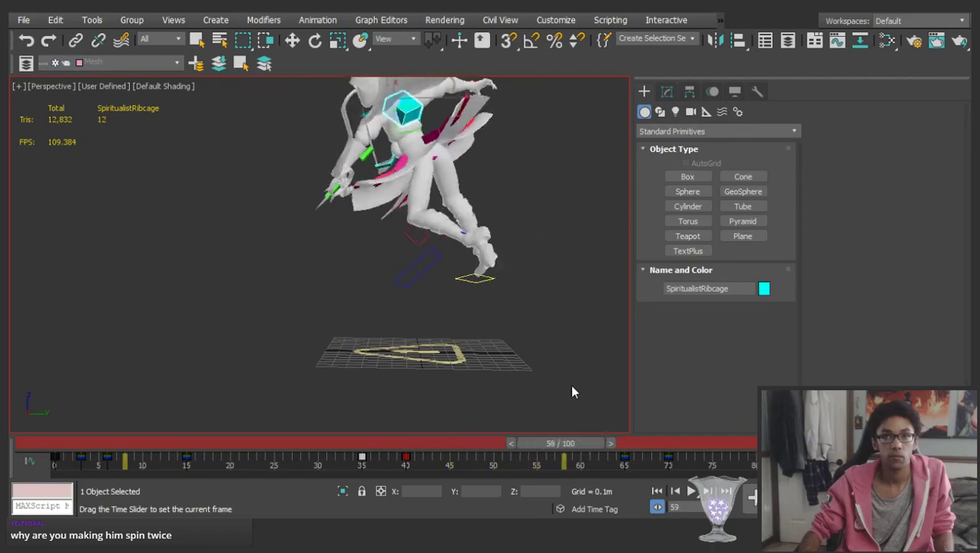
Play the full animation back and review the bow shot and landing from several angles and distances
key(/)
click(525, 345)
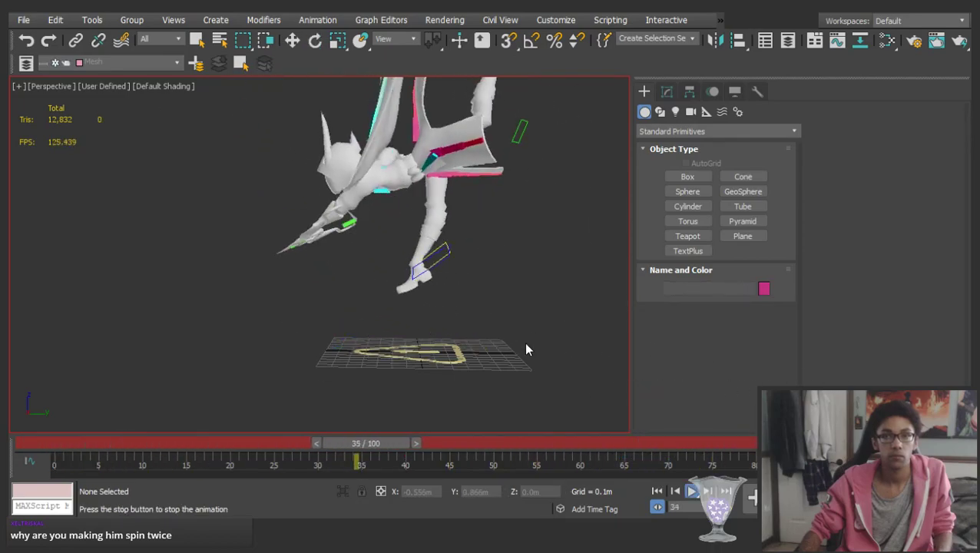
alt+middle_drag(525, 345, 538, 328)
scroll(493, 260, down, 2)
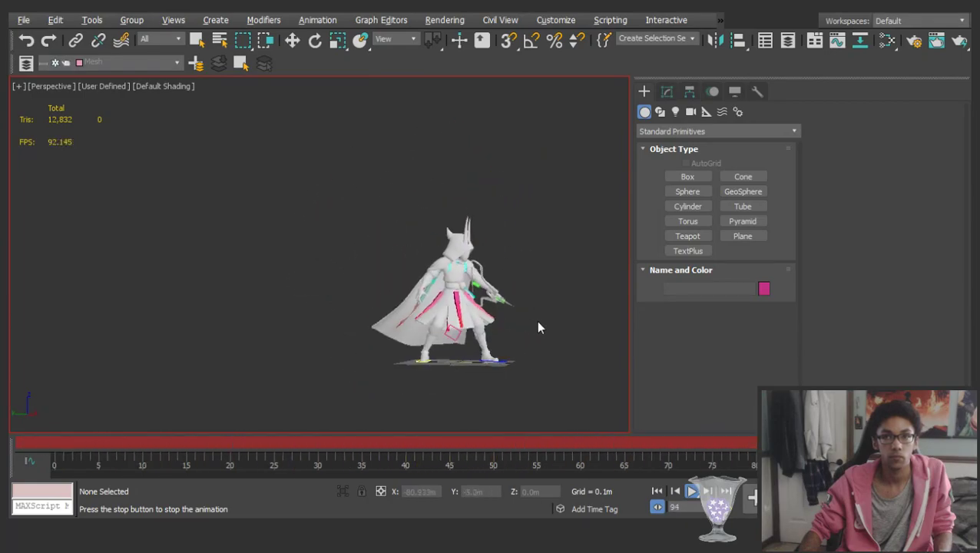
alt+middle_drag(455, 351, 293, 372)
scroll(369, 349, up, 3)
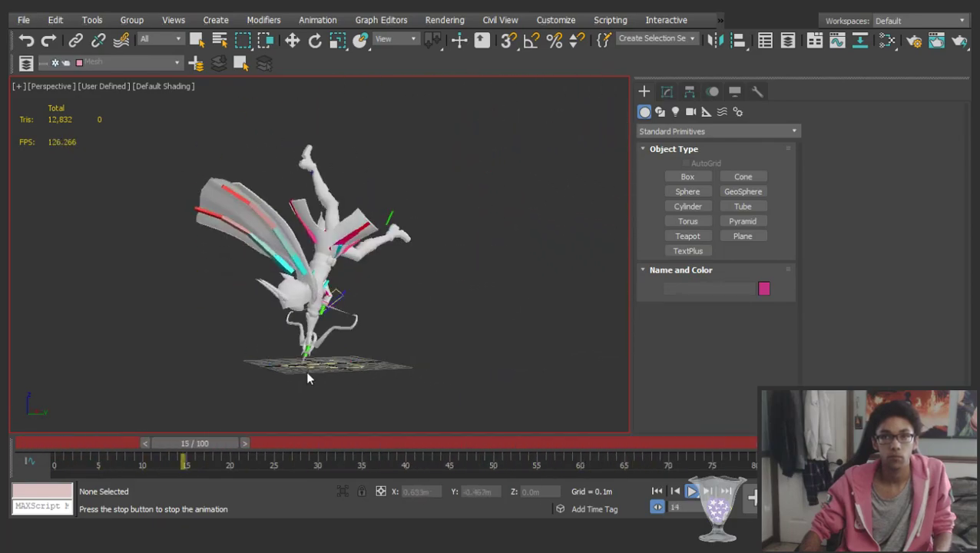
Review the character's flip animation by scrubbing and playing it from different angles
alt+middle_drag(307, 373, 351, 369)
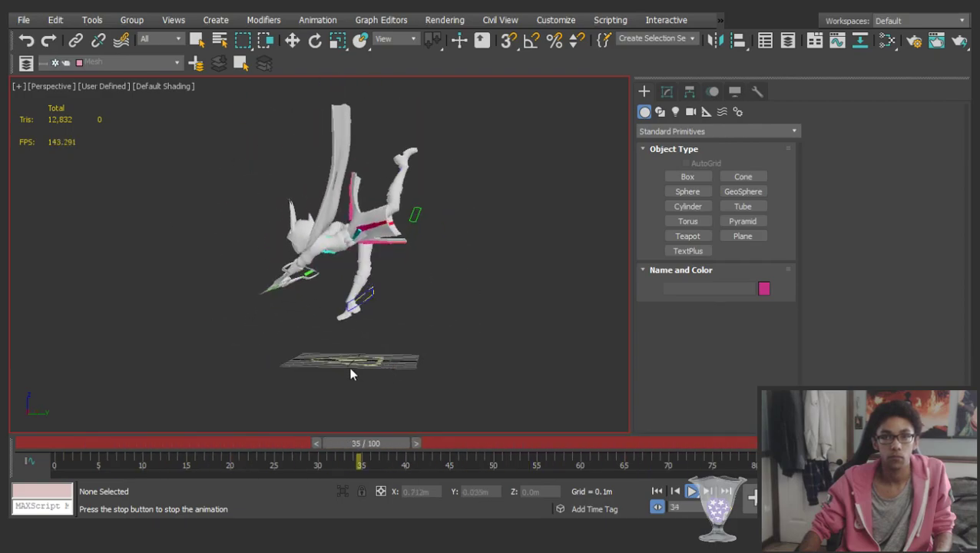
drag(559, 446, 922, 460)
click(361, 238)
click(666, 459)
click(580, 337)
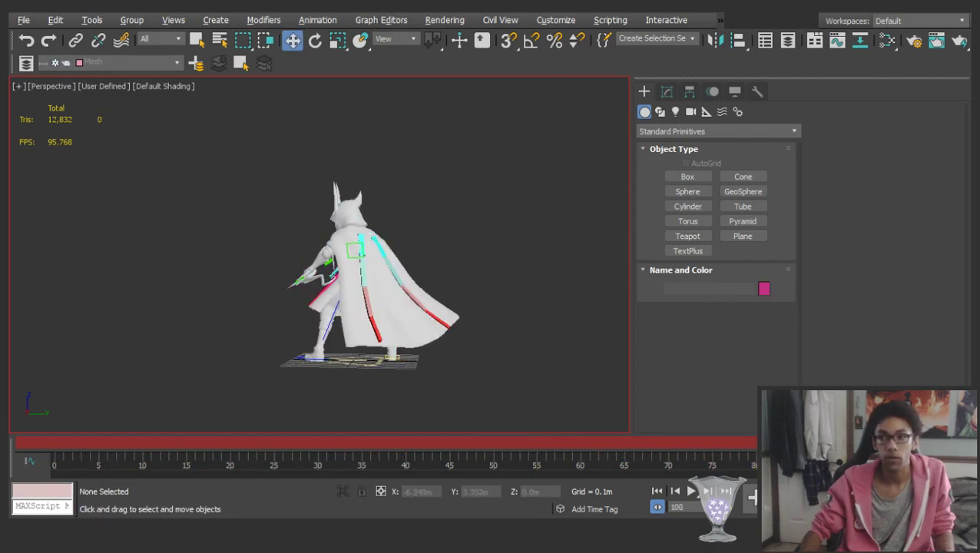
drag(50, 443, 52, 392)
alt+middle_drag(306, 295, 385, 289)
drag(76, 445, 285, 445)
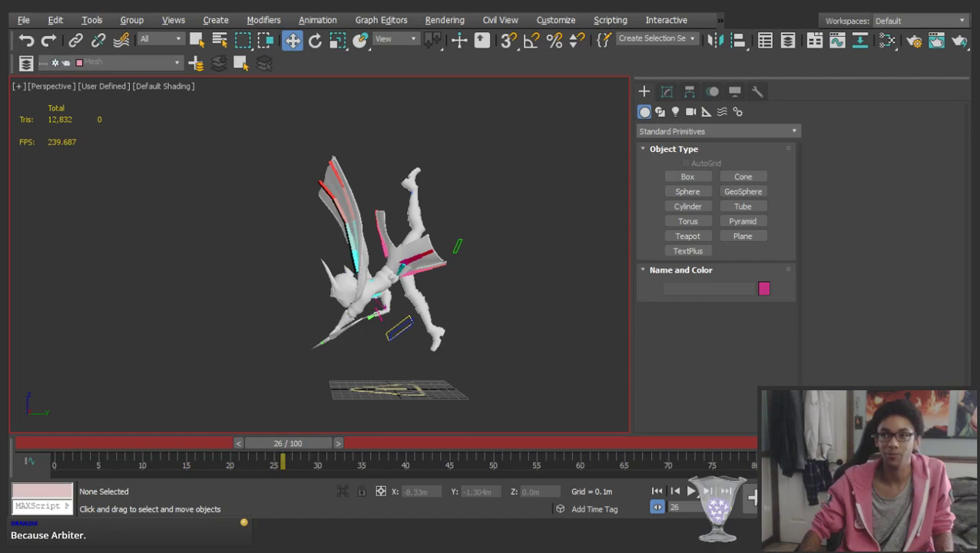
drag(274, 447, 885, 319)
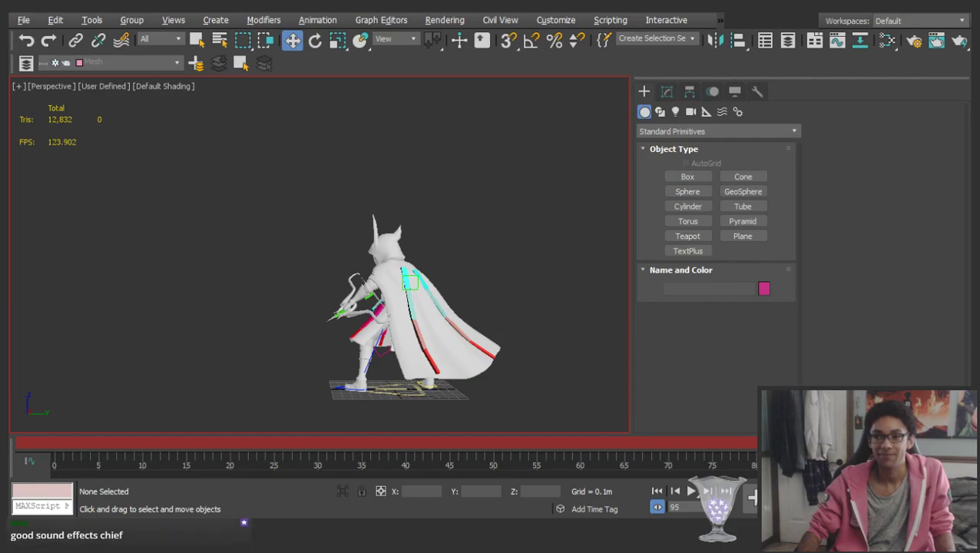
click(55, 441)
key(/)
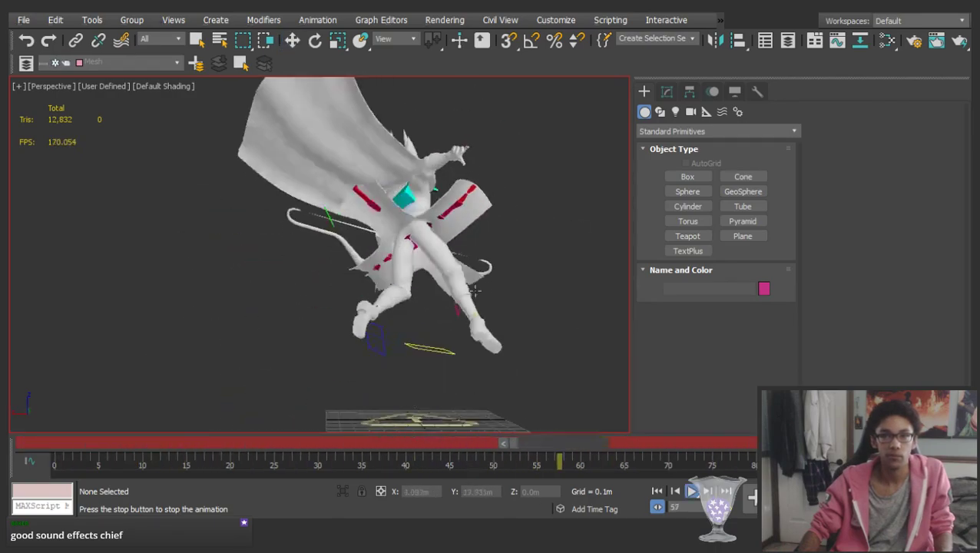
key(/)
key(w)
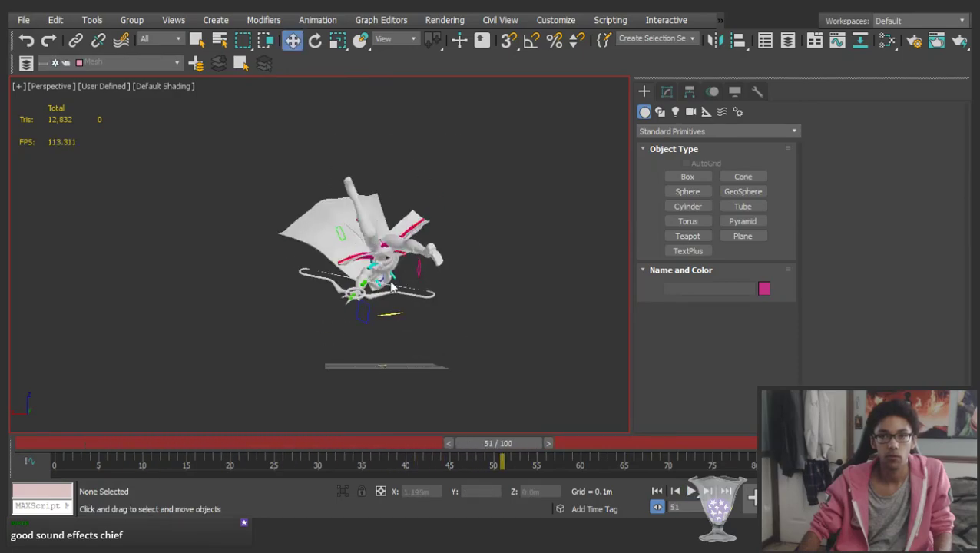
Copy the pelvis's frame 40 key to frame 55
drag(501, 450, 532, 422)
click(375, 250)
key(e)
shift+drag(405, 457, 417, 457)
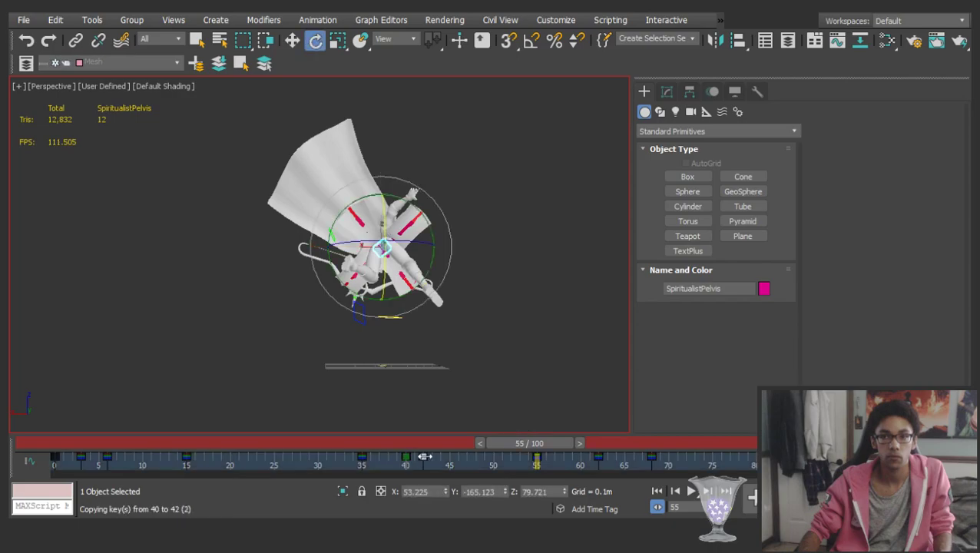
shift+drag(535, 458, 536, 458)
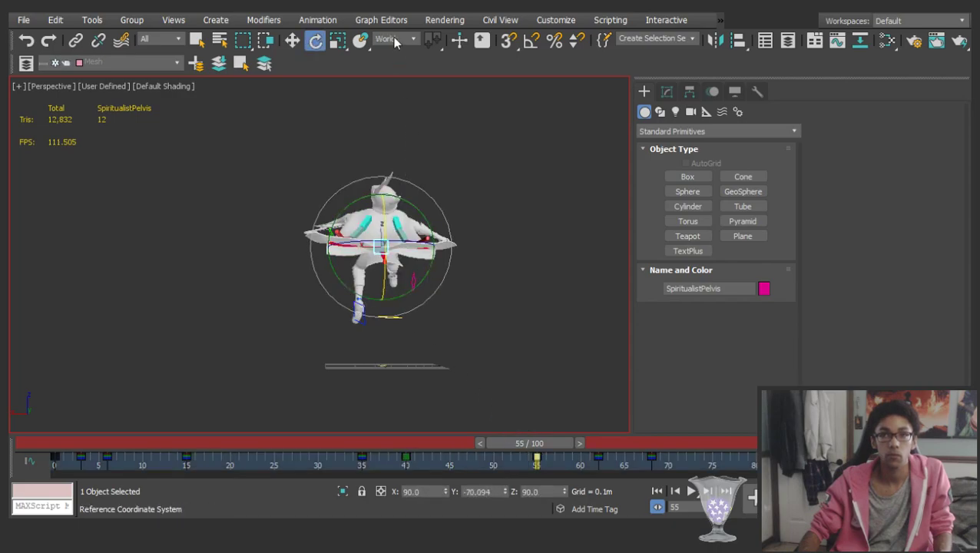
Rotate the pelvis at frame 55 about its local axes to reorient the airborne body
drag(387, 242, 380, 275)
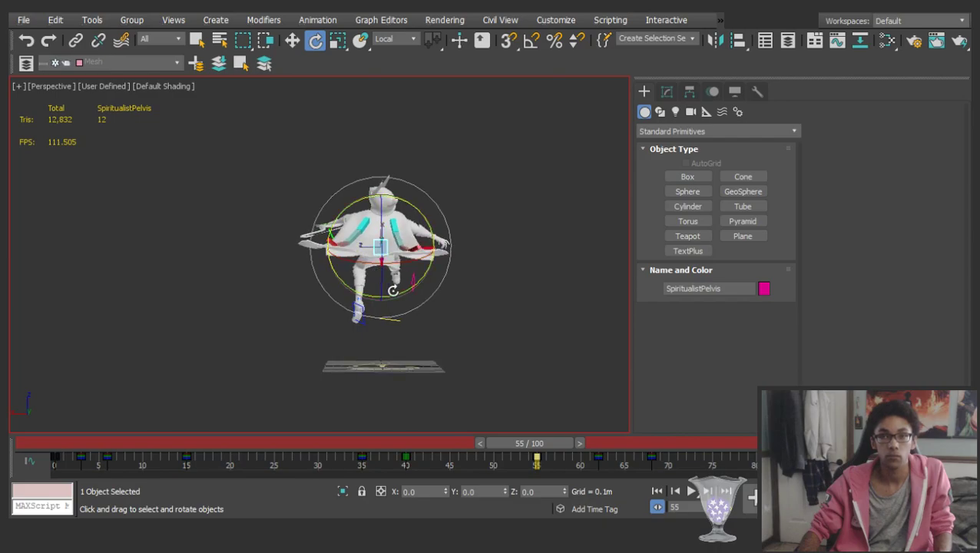
mouse_move(535, 438)
mouse_down()
mouse_move(415, 443)
mouse_move(536, 439)
mouse_up()
drag(383, 232, 415, 135)
click(506, 301)
Copy the leg bones' frame 35 key to frame 55
click(384, 260)
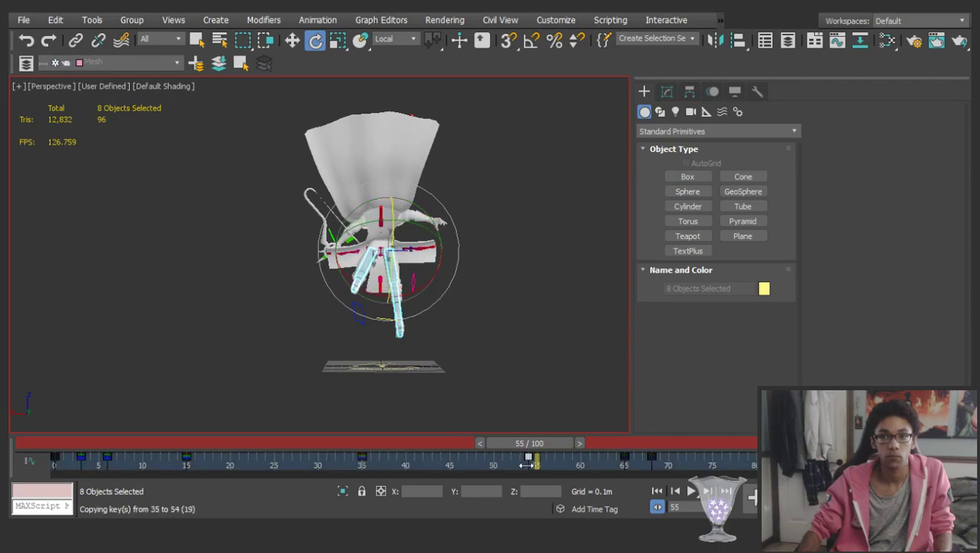
alt+middle_drag(366, 238, 241, 258)
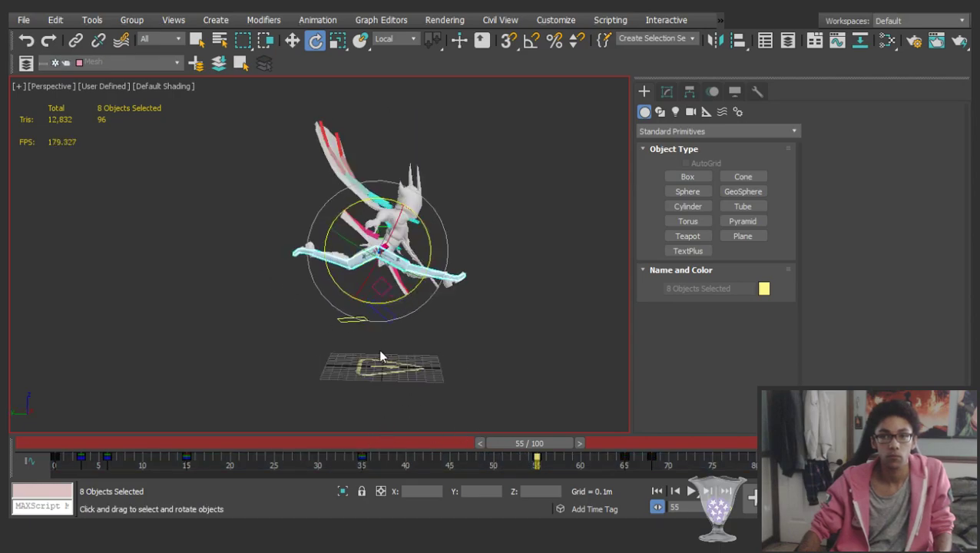
click(378, 351)
Rotate the right thigh at frame 55 to bring the right leg down, and adjust the right calf
scroll(392, 264, up, 3)
drag(407, 224, 429, 316)
click(364, 310)
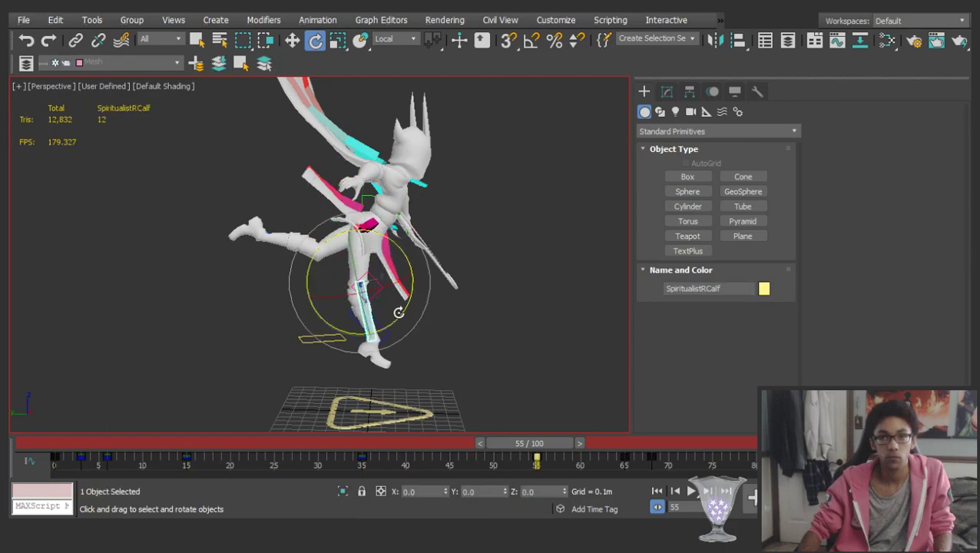
click(358, 264)
Rotate the left thigh at frame 55 to refine the trailing leg's pose
click(330, 244)
drag(372, 273, 494, 287)
click(478, 321)
click(371, 286)
click(373, 266)
alt+middle_drag(373, 266, 527, 269)
scroll(392, 280, up, 5)
scroll(491, 258, down, 5)
alt+middle_drag(470, 250, 377, 250)
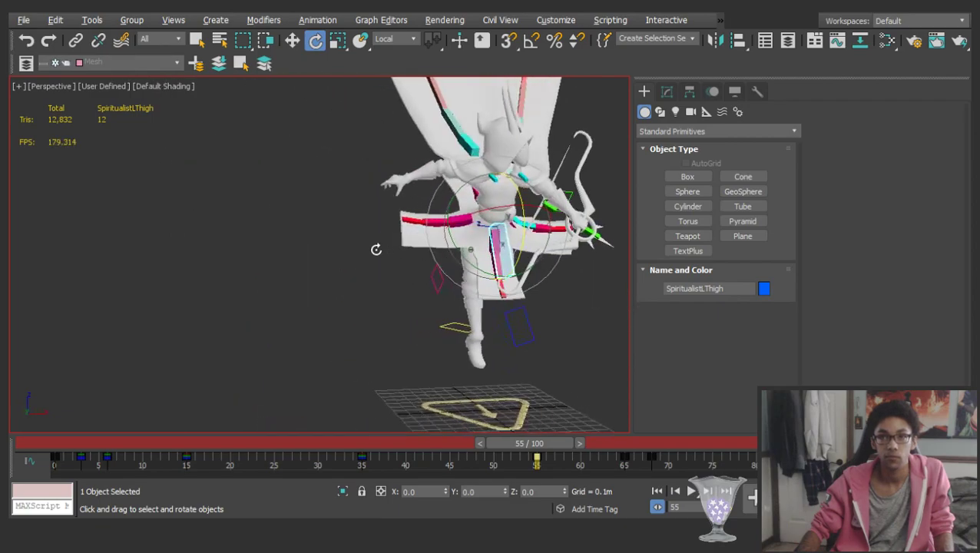
Review the whole flip and descent by scrubbing through the frames and playing the animation back
drag(373, 445, 596, 301)
click(550, 276)
click(487, 229)
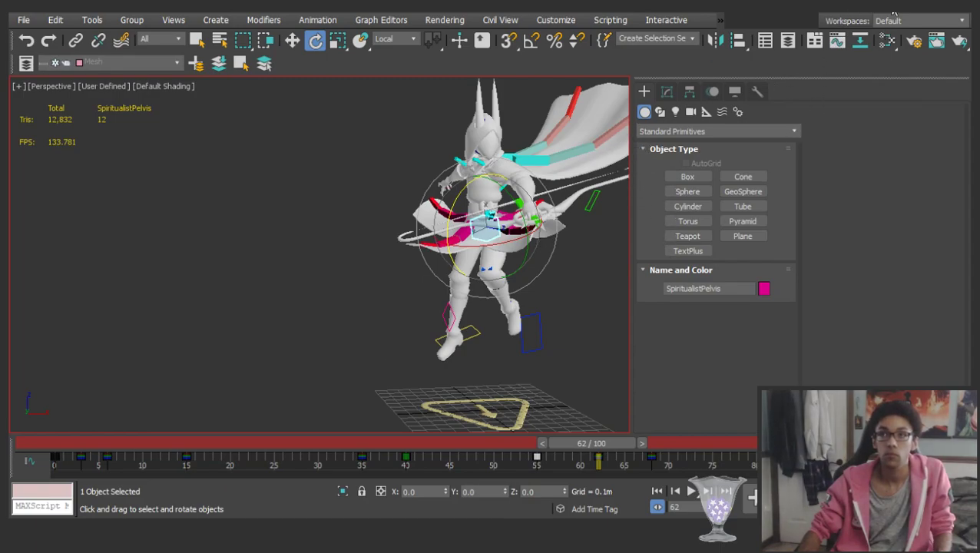
drag(567, 444, 392, 414)
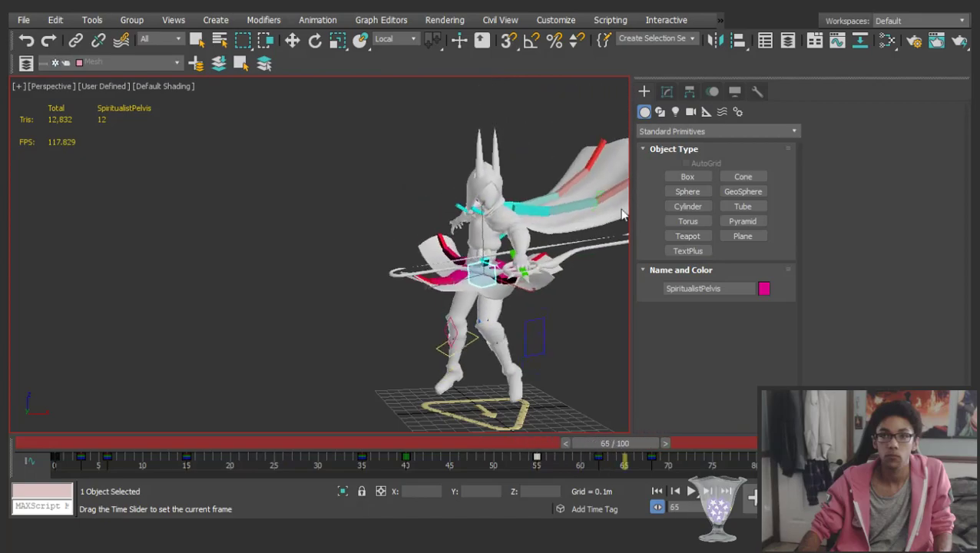
key(e)
click(264, 198)
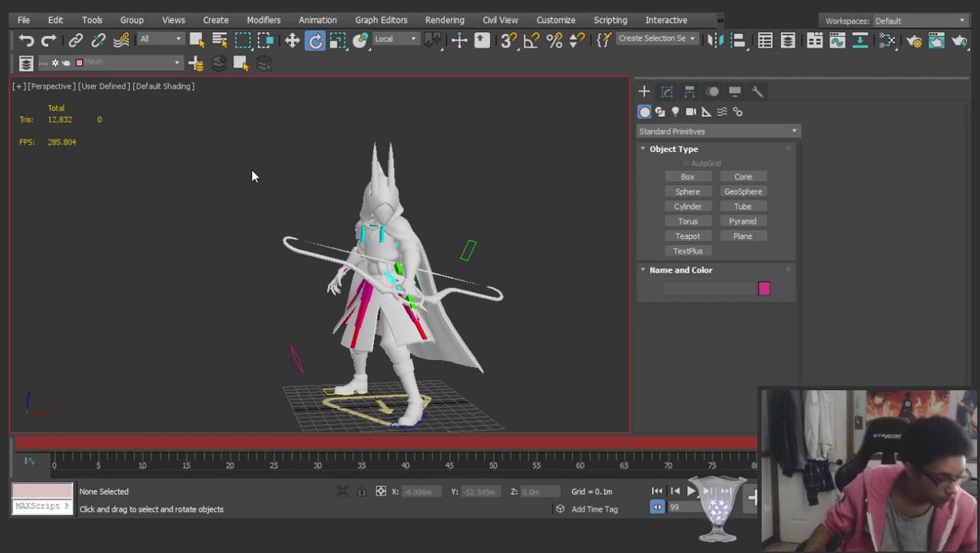
middle_drag(290, 175, 287, 221)
scroll(288, 221, down, 3)
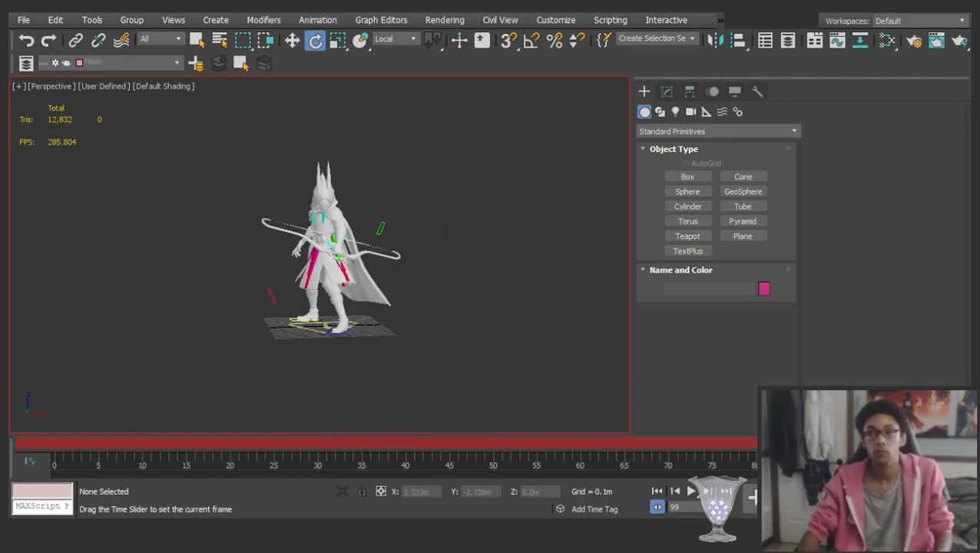
click(691, 492)
alt+middle_drag(316, 257, 305, 281)
scroll(351, 286, up, 3)
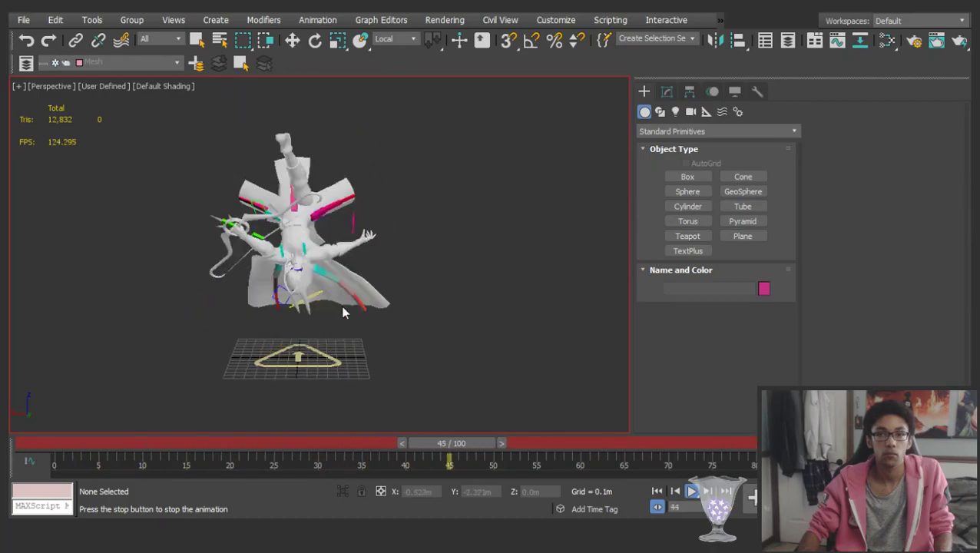
Stop at frame 62, switch the reference coordinate system to View, and rotate the pelvis to turn the body
key(e)
drag(717, 451, 591, 443)
click(295, 221)
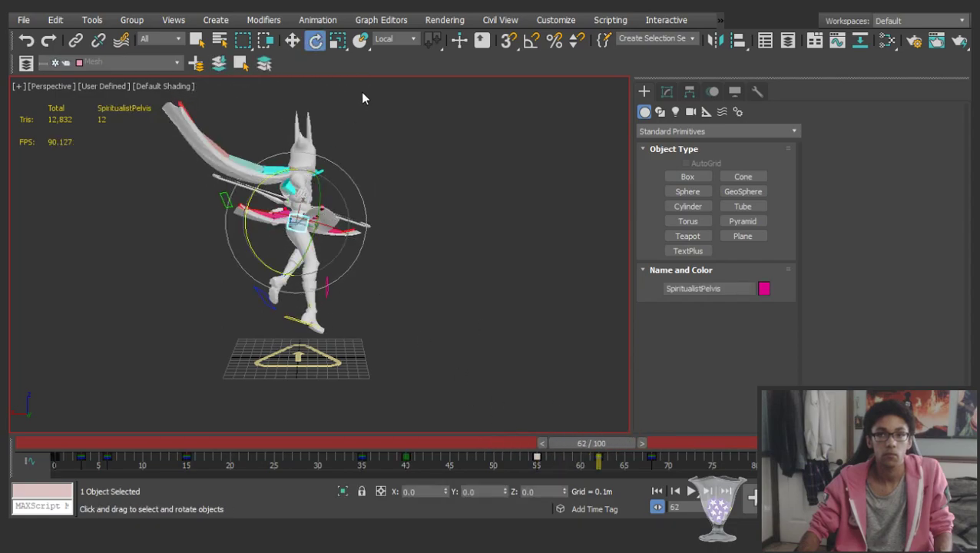
click(381, 44)
middle_drag(322, 225, 358, 261)
drag(359, 266, 456, 274)
click(428, 299)
Rotate individual body bones at frame 62 to refine the airborne pose
scroll(354, 292, up, 4)
click(352, 269)
drag(363, 281, 346, 292)
click(352, 298)
click(294, 263)
drag(290, 263, 315, 256)
alt+middle_drag(346, 269, 289, 277)
Retime the whole rig by moving its frame 62 keys to 65 and its frame 68 keys to 69
key(ctrl+a)
drag(598, 444, 614, 445)
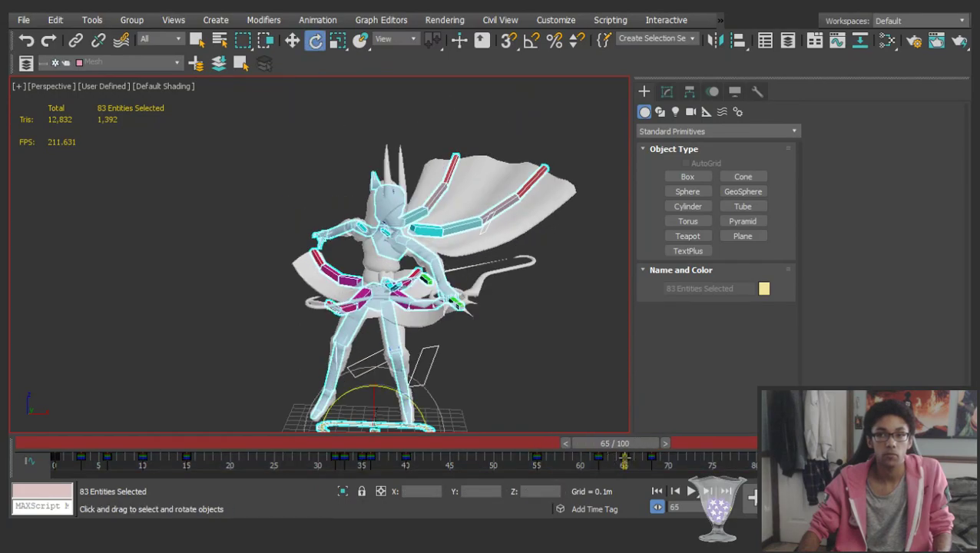
click(624, 459)
mouse_move(622, 461)
mouse_down()
mouse_move(601, 458)
mouse_move(625, 461)
mouse_up()
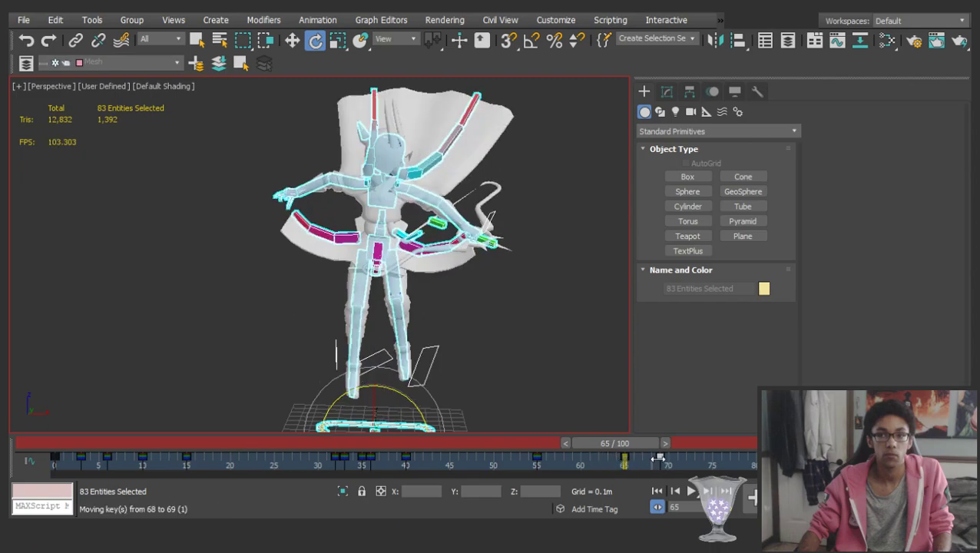
click(519, 344)
Rotate the head at frame 65 to about -108 degrees in Z
click(384, 157)
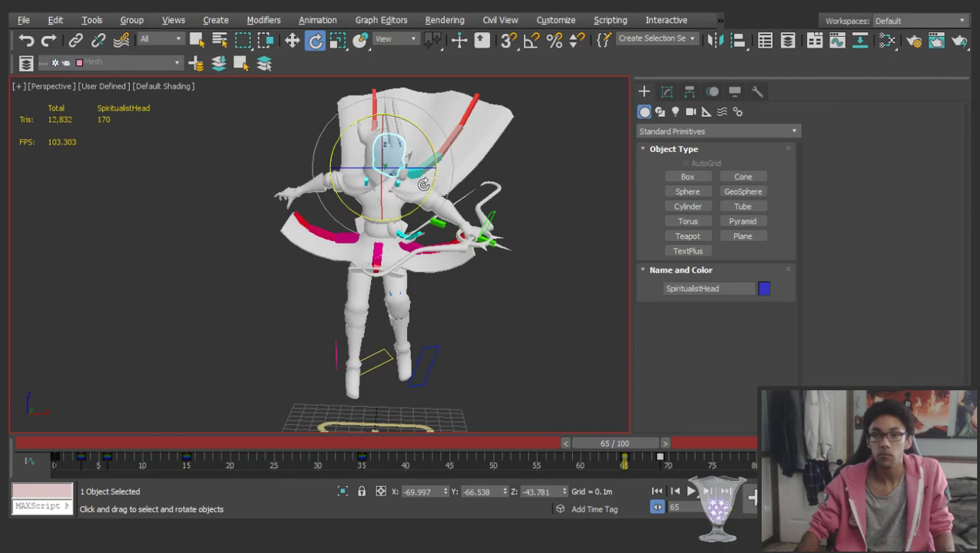
drag(423, 184, 318, 173)
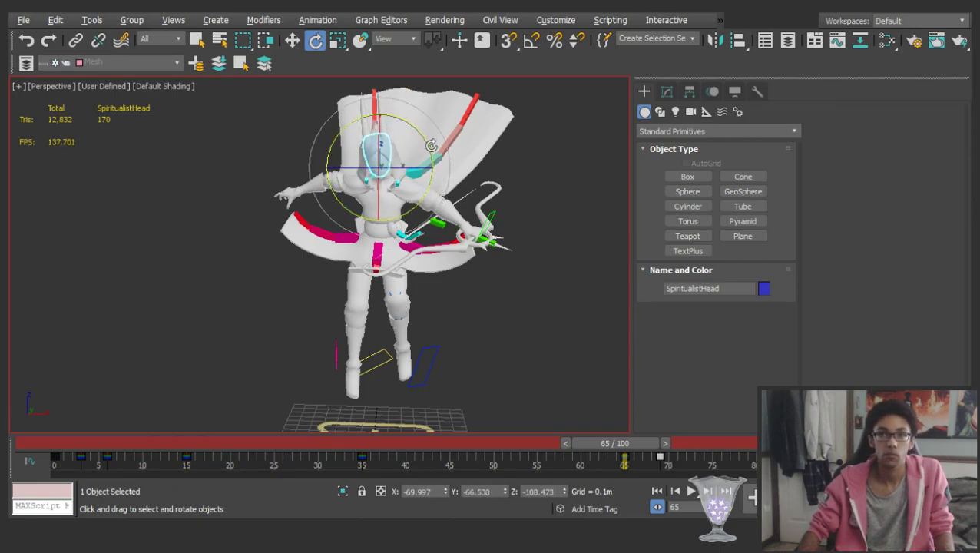
key(w)
drag(620, 449, 722, 281)
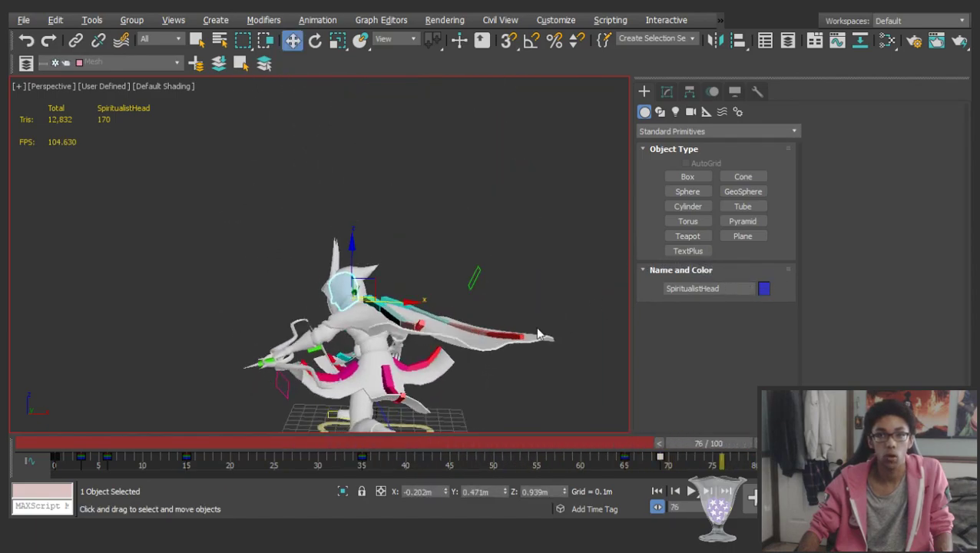
Select the pelvis for rotation at frame 76 and save the scene
click(376, 370)
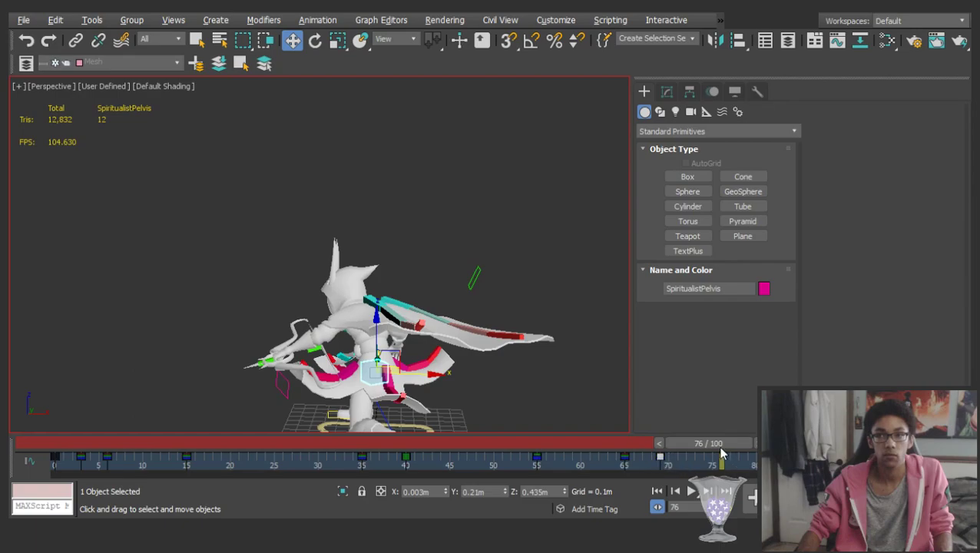
key(e)
scroll(406, 40, down, 3)
scroll(406, 40, down, 1)
middle_drag(425, 286, 422, 229)
click(670, 463)
key(ctrl+s)
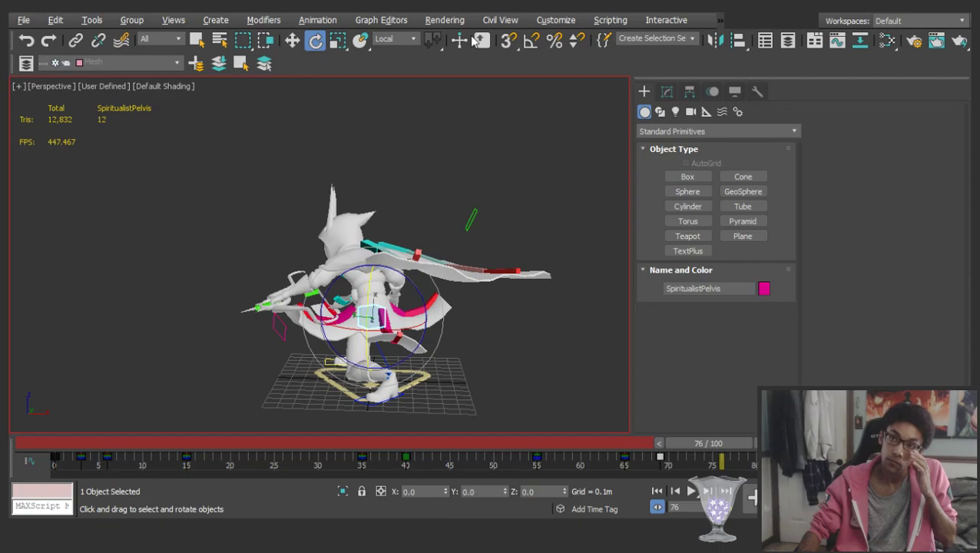
Examine the landing motion after frame 65 from the character's front
drag(620, 447, 742, 414)
drag(821, 415, 708, 412)
key(e)
alt+middle_drag(578, 337, 513, 330)
middle_drag(513, 331, 465, 262)
Shift the pelvis sideways at frame 69 to balance it between the feet, and check the recovery up to frame 91
key(w)
mouse_move(668, 443)
mouse_down()
mouse_move(651, 445)
mouse_move(733, 443)
mouse_move(659, 445)
mouse_up()
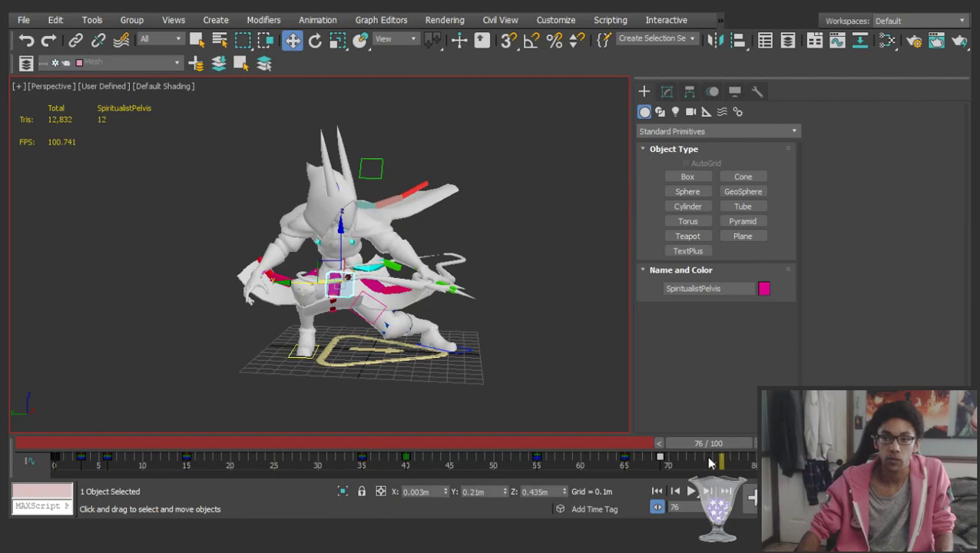
key(comma)
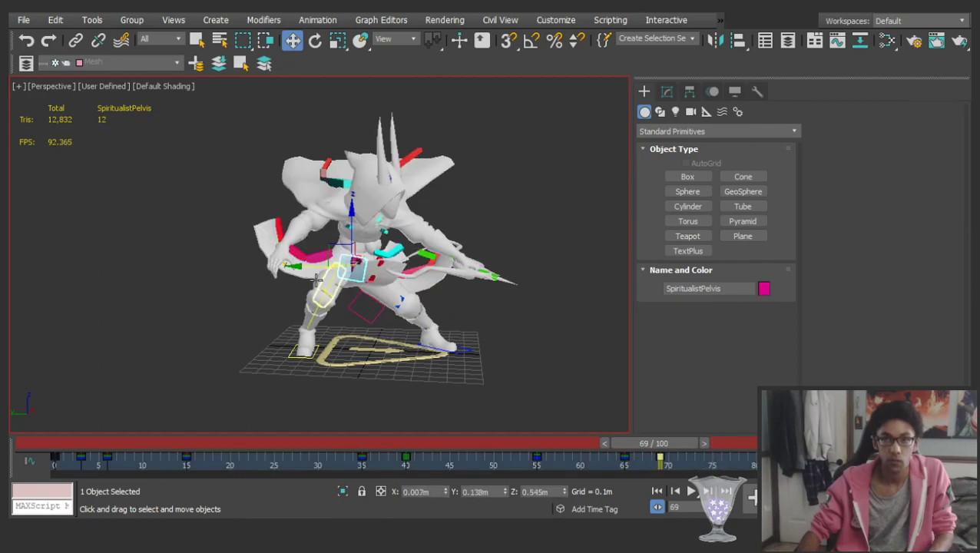
drag(695, 448, 715, 425)
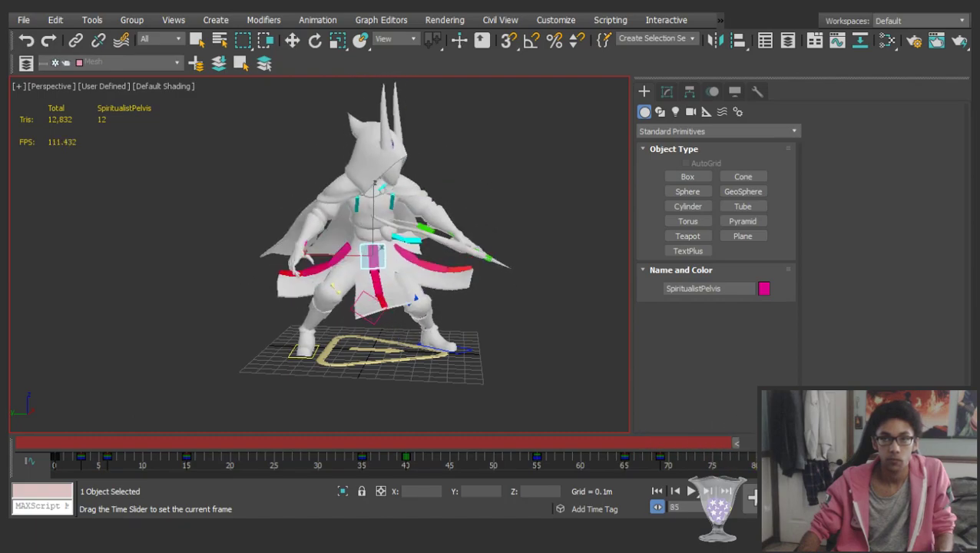
drag(797, 449, 848, 448)
key(e)
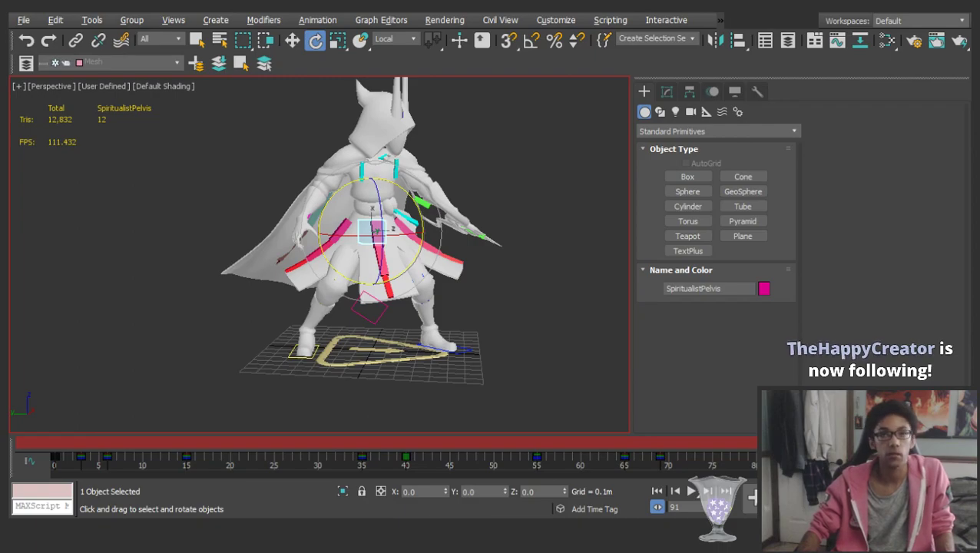
key(period)
key(comma)
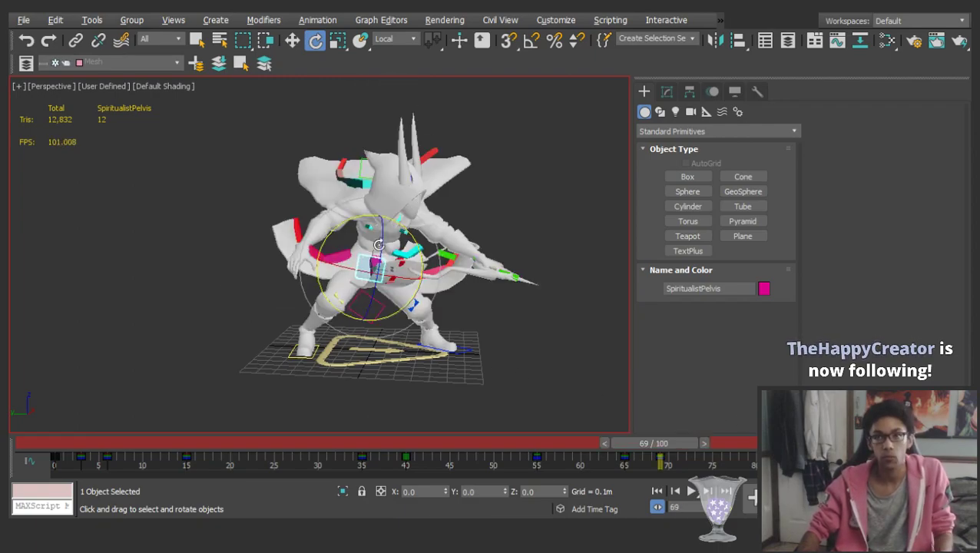
Try rotating the pelvis about its local axes in the landing pose, and undo the last adjustment
alt+middle_drag(460, 271, 386, 284)
drag(427, 273, 460, 211)
alt+middle_drag(485, 262, 438, 239)
drag(654, 443, 700, 464)
key(e)
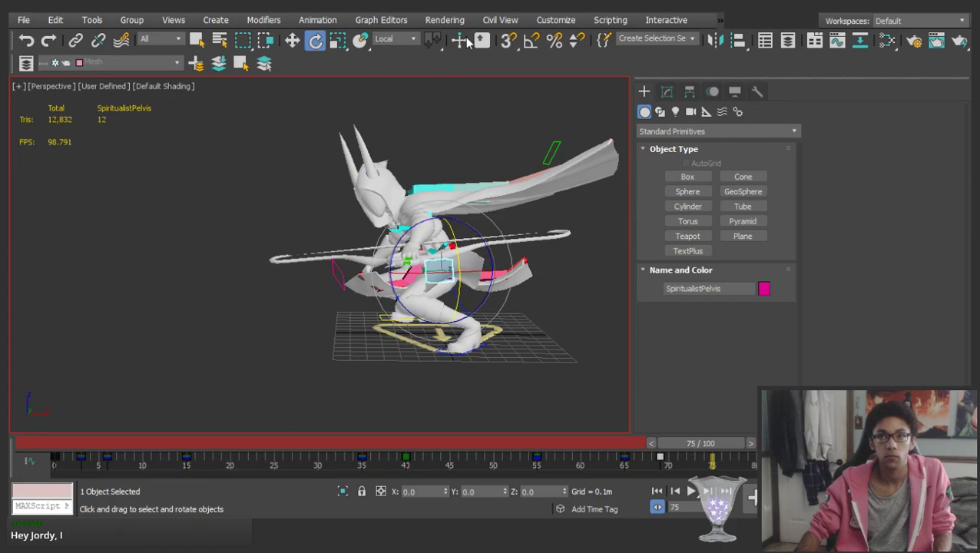
key(ctrl+z)
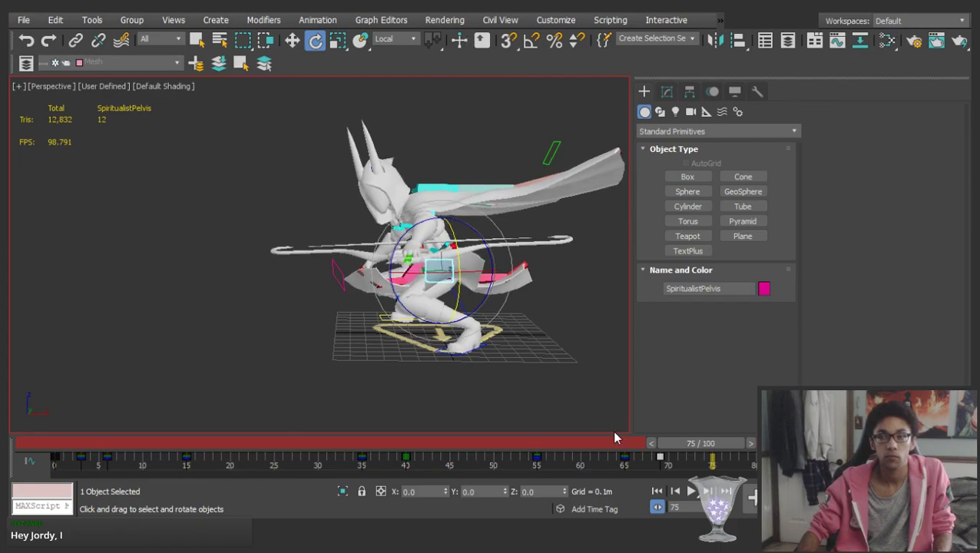
Examine the crouched landing pose around frame 75 from the front and up close
drag(737, 444, 718, 405)
key(e)
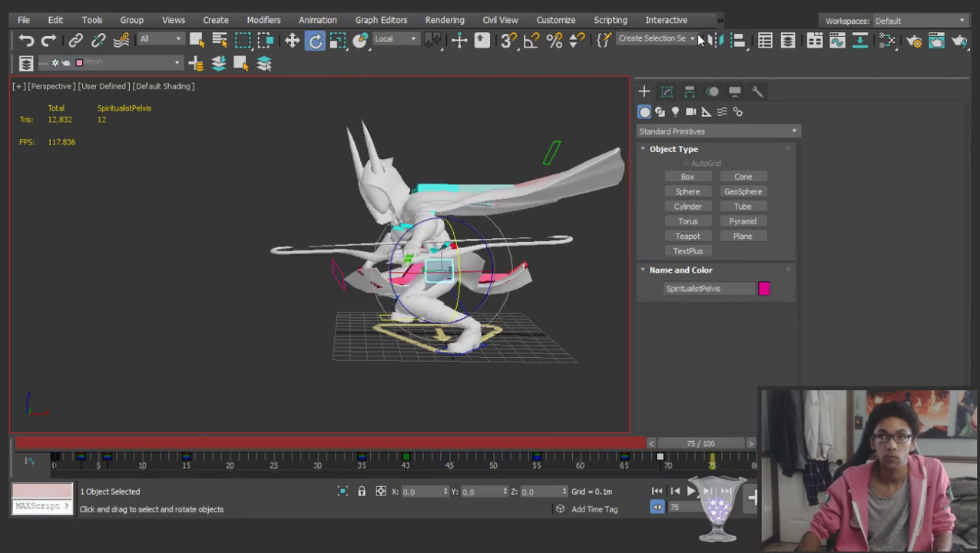
drag(675, 433, 696, 406)
alt+middle_drag(546, 342, 528, 284)
scroll(530, 275, up, 4)
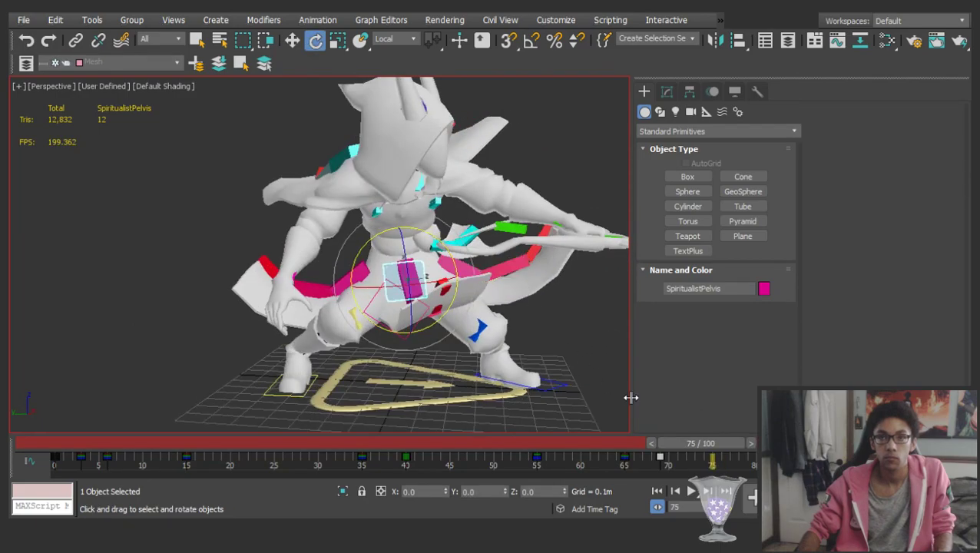
Try tilting the pelvis slightly at frame 69, check the recovery up to frame 80, and undo the rotation
click(688, 458)
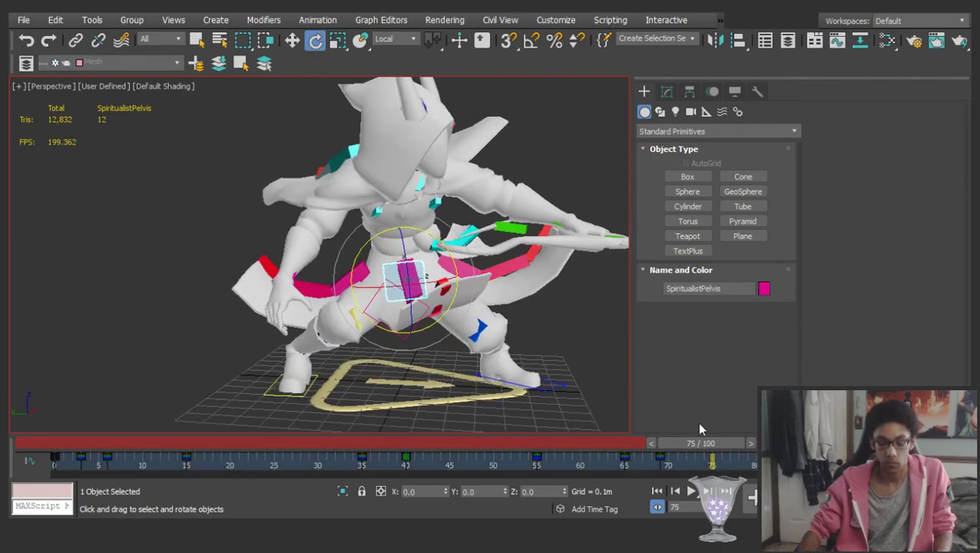
key(comma)
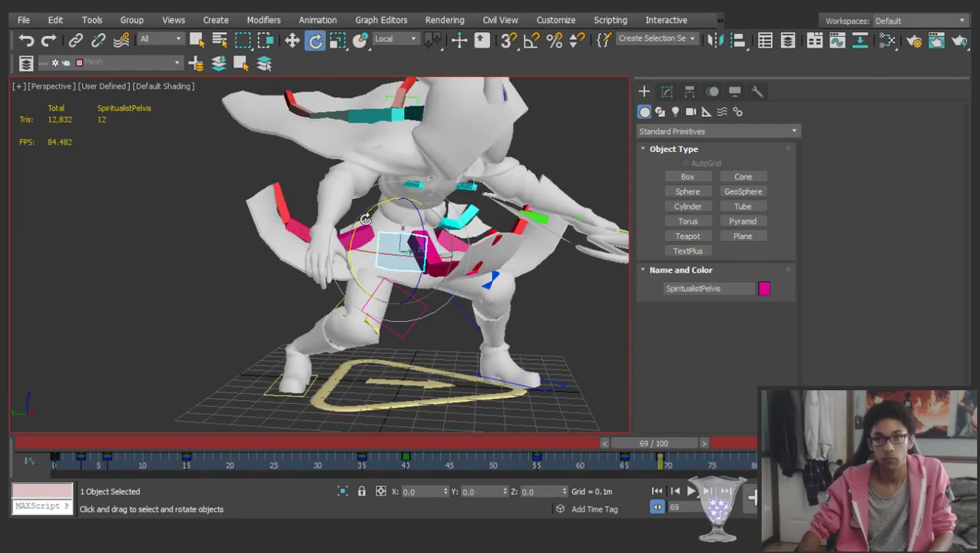
drag(357, 222, 356, 227)
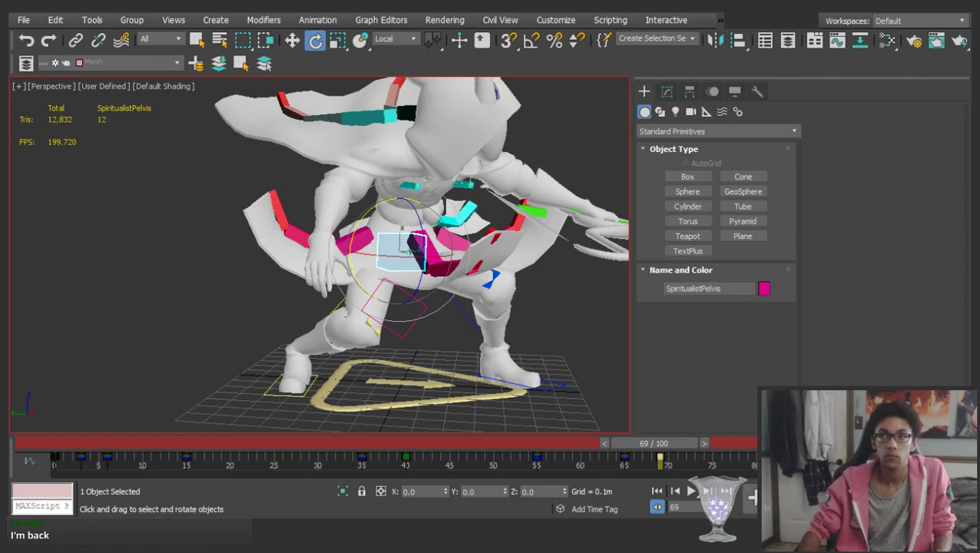
drag(682, 445, 739, 443)
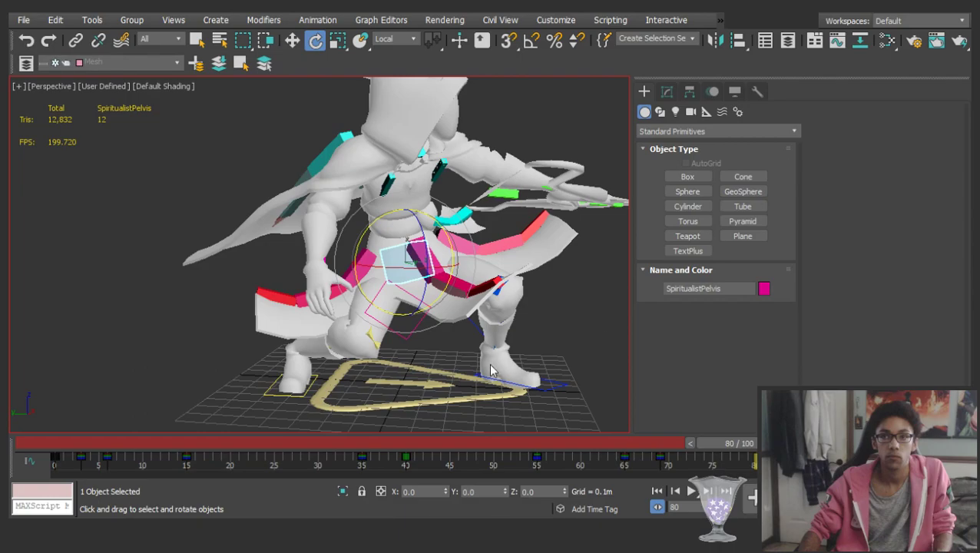
key(ctrl+z)
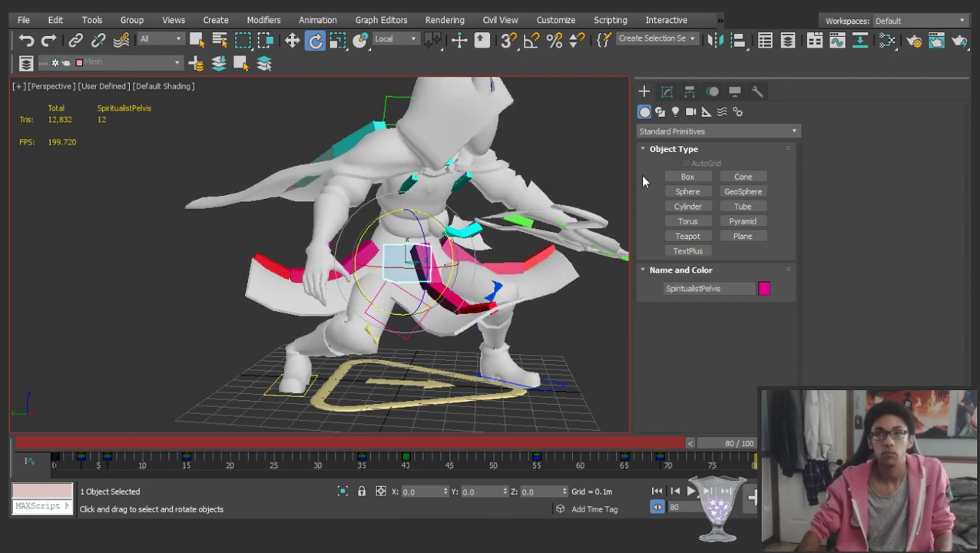
Examine the recovery from frame 75 to 100, then scrub through and play back the whole flip
drag(729, 444, 667, 424)
scroll(591, 322, down, 3)
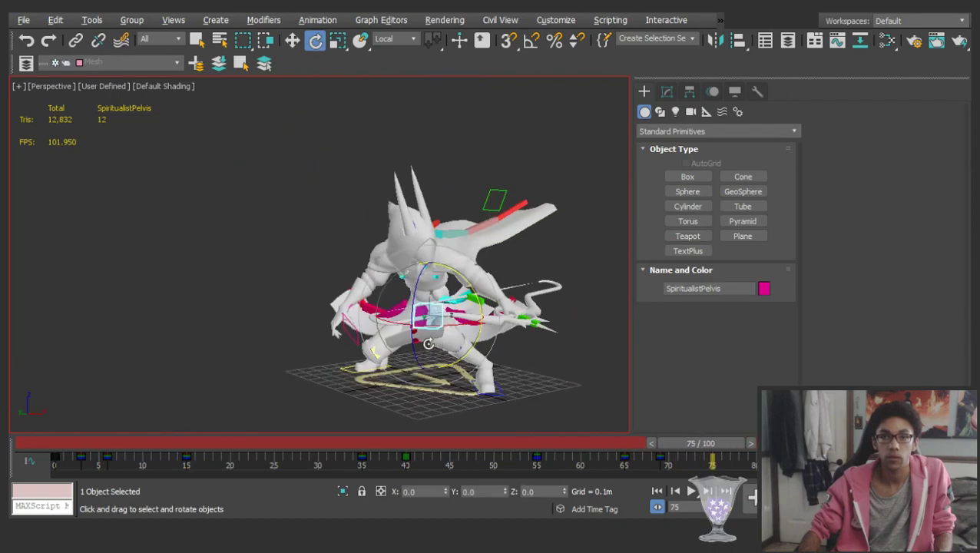
drag(722, 444, 933, 418)
middle_drag(592, 318, 550, 343)
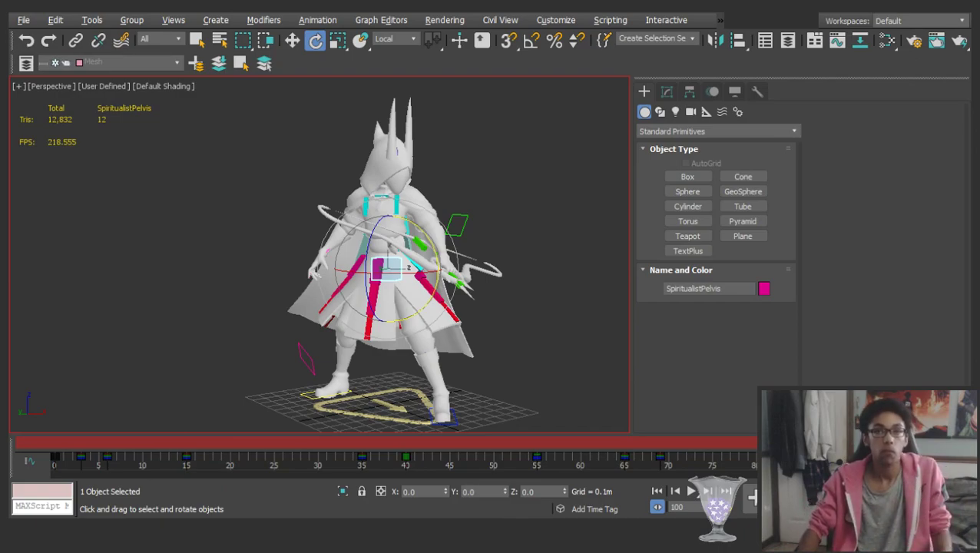
drag(57, 443, 768, 380)
key(e)
click(514, 324)
key(slash)
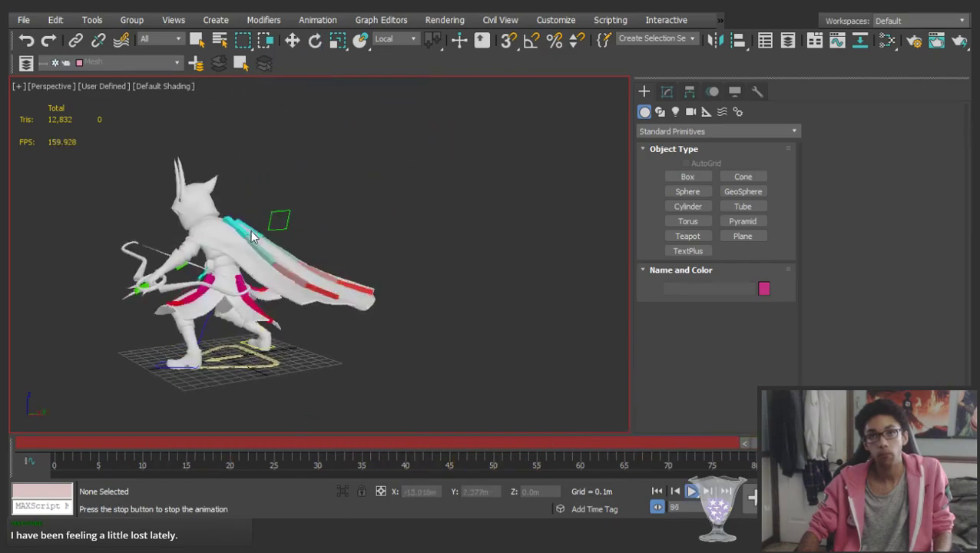
Shift all rig keys after frame 30 five frames later to lengthen the mid-air hang, and play back the retimed flip
key(e)
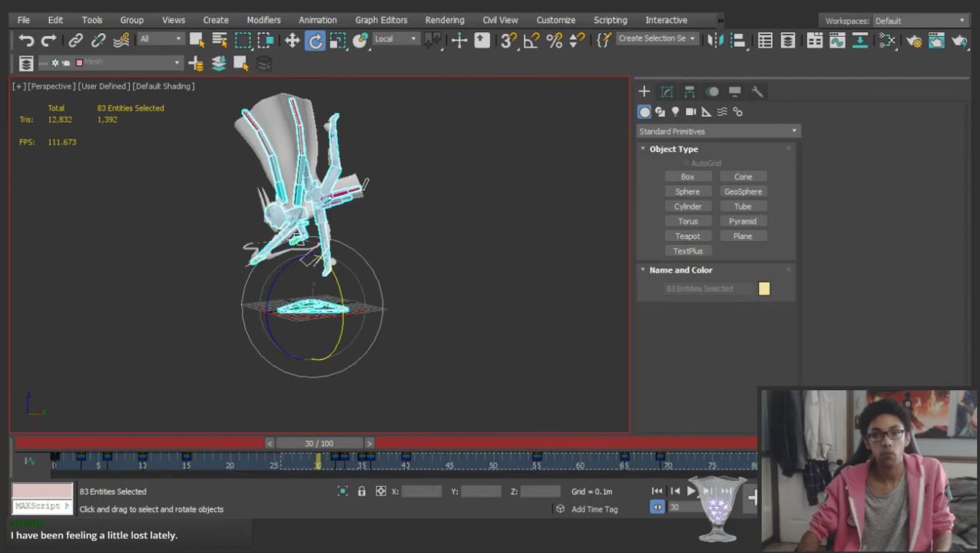
drag(309, 475, 326, 474)
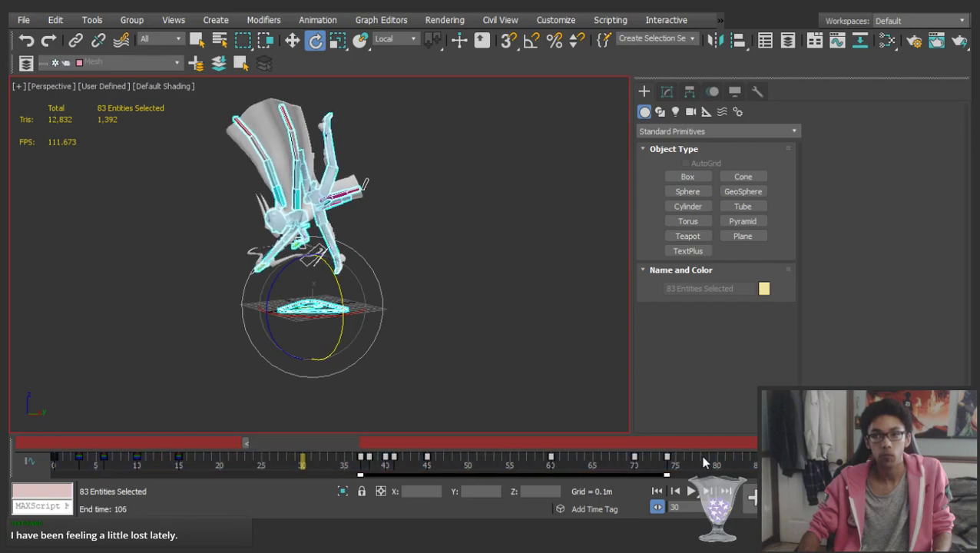
key(/)
click(96, 330)
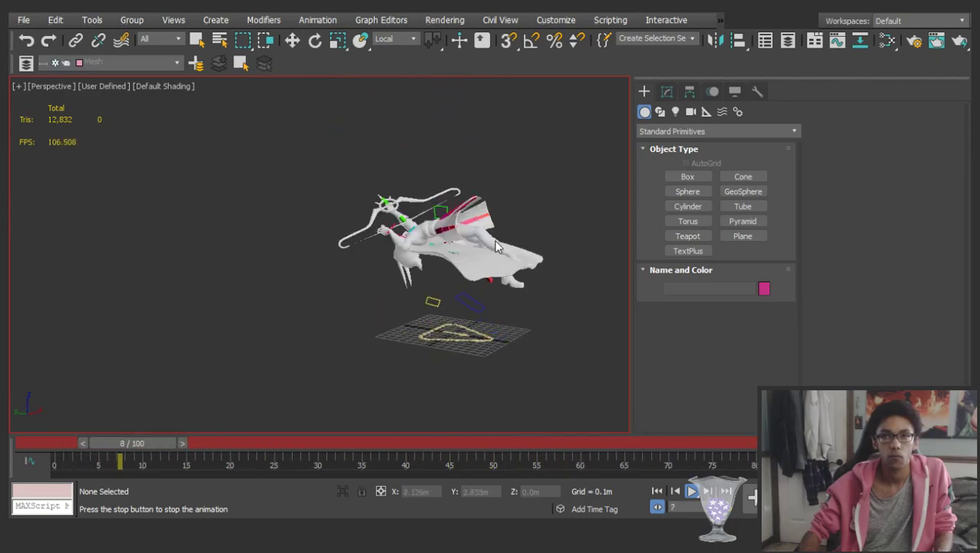
key(e)
key(slash)
drag(366, 452, 584, 366)
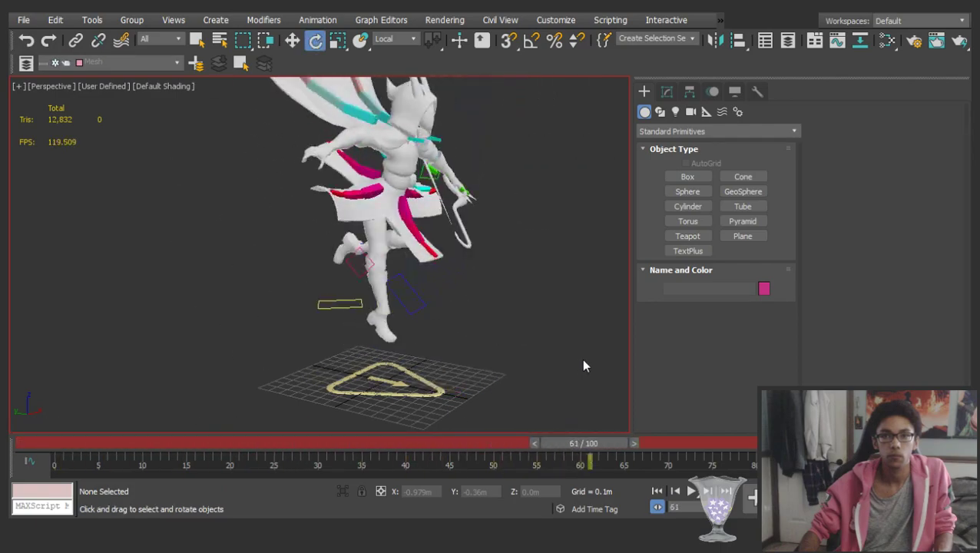
key(slash)
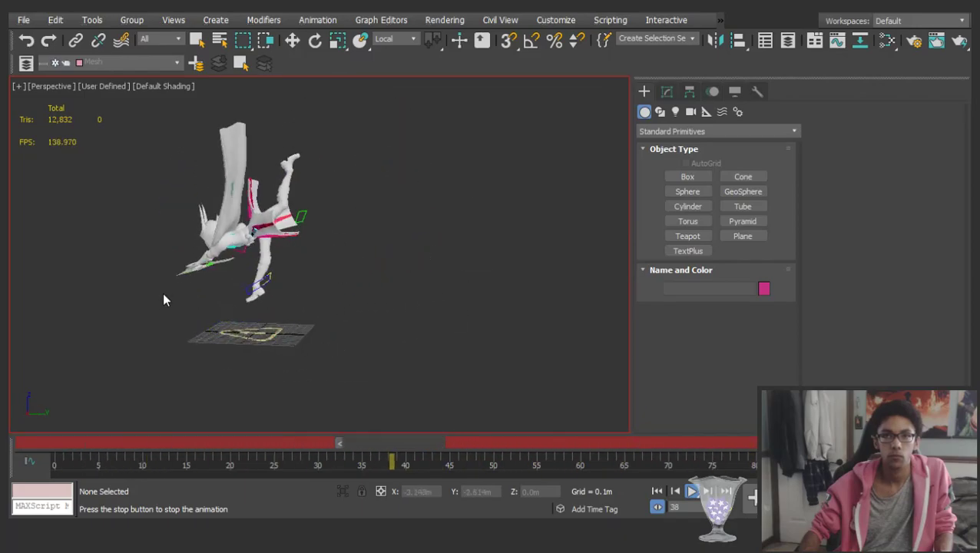
Rotate the left upper arm slightly about the view X axis at frame 37, comparing the pose with the key at frame 15
drag(314, 434, 403, 439)
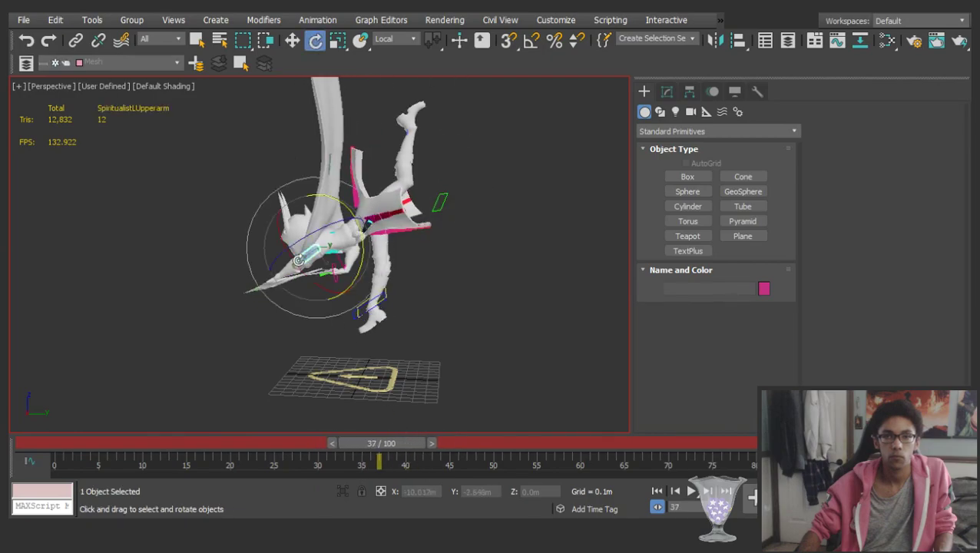
alt+middle_drag(298, 259, 328, 258)
middle_drag(420, 263, 425, 218)
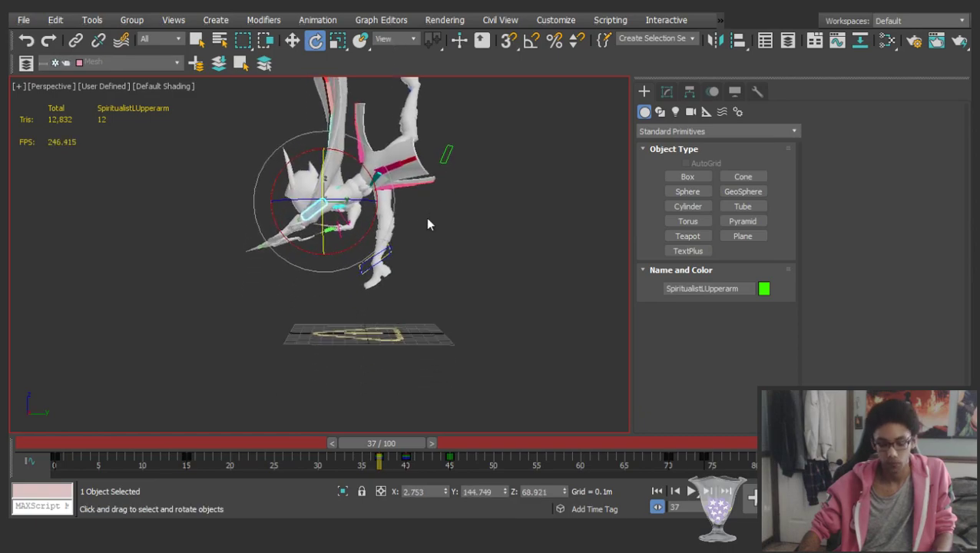
key(comma)
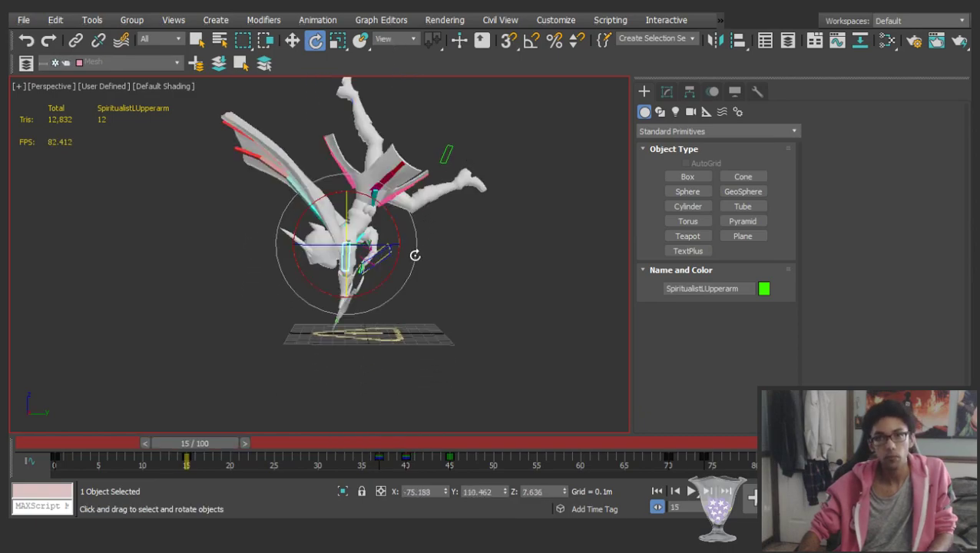
key(period)
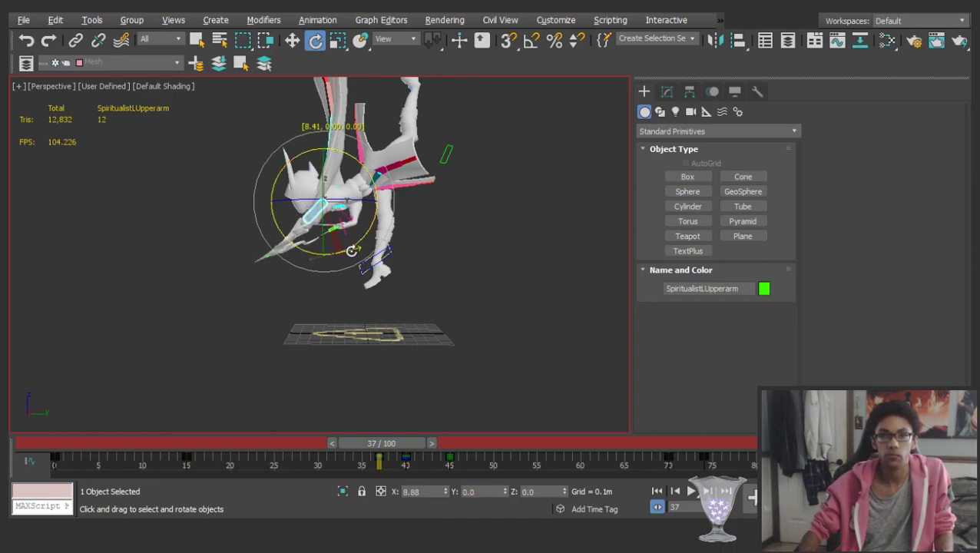
key(comma)
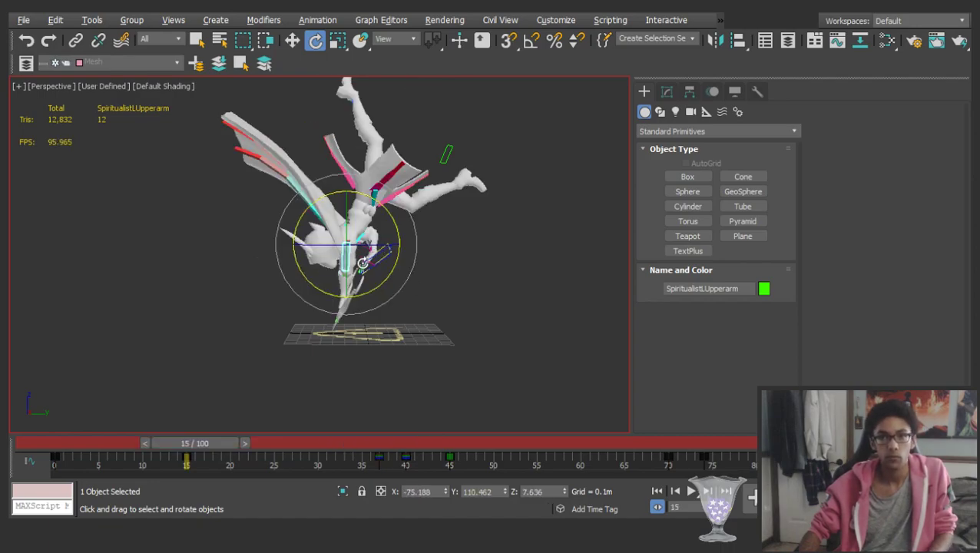
key(period)
Examine the left hand up close at frame 37, and review its motion through the flip and landing
click(518, 319)
scroll(312, 264, up, 6)
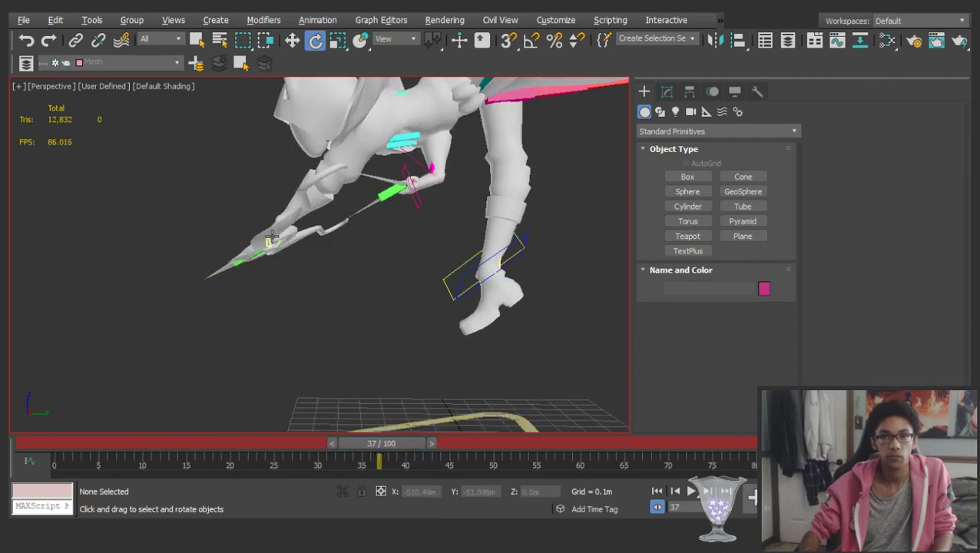
click(269, 230)
alt+middle_drag(347, 269, 317, 211)
scroll(321, 249, down, 3)
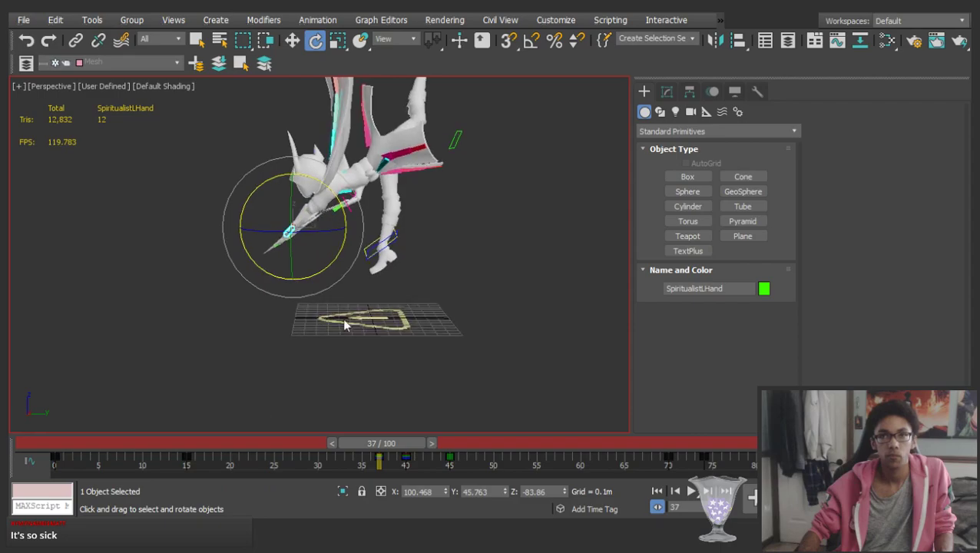
drag(398, 453, 311, 414)
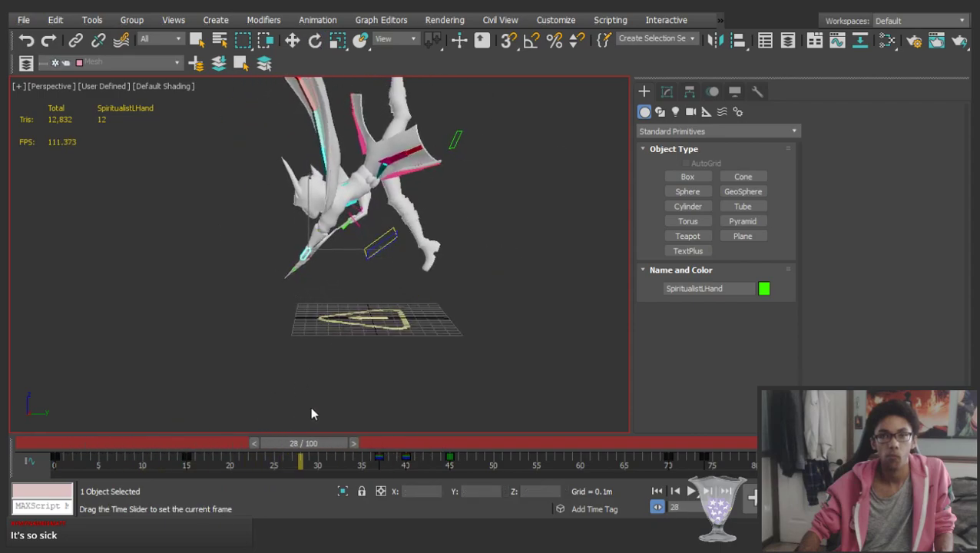
drag(412, 403, 572, 400)
drag(631, 390, 702, 385)
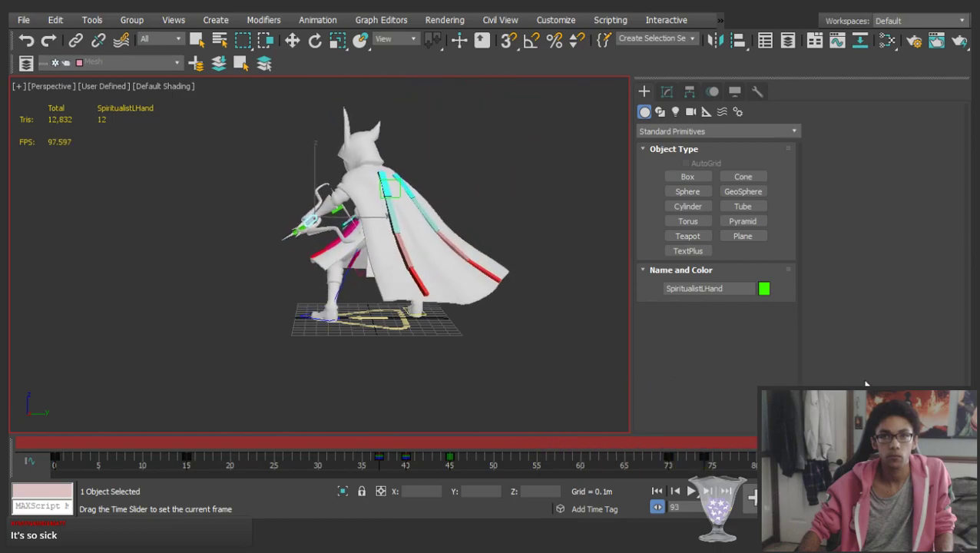
click(569, 347)
key(/)
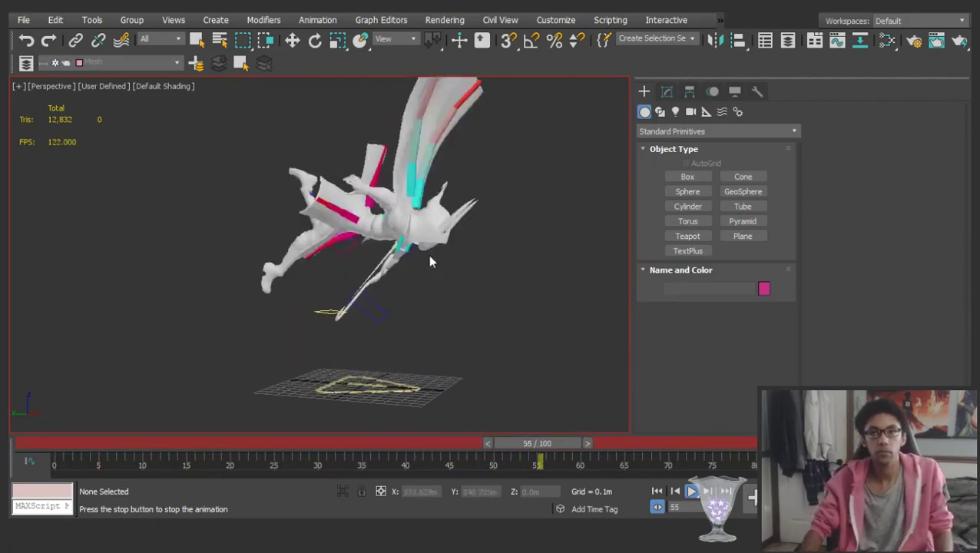
Rotate the right thigh about -10.5 degrees around its local Z axis at frame 40, and compare it with the neighbouring keys
alt+middle_drag(382, 244, 388, 241)
key(slash)
alt+middle_drag(344, 269, 363, 250)
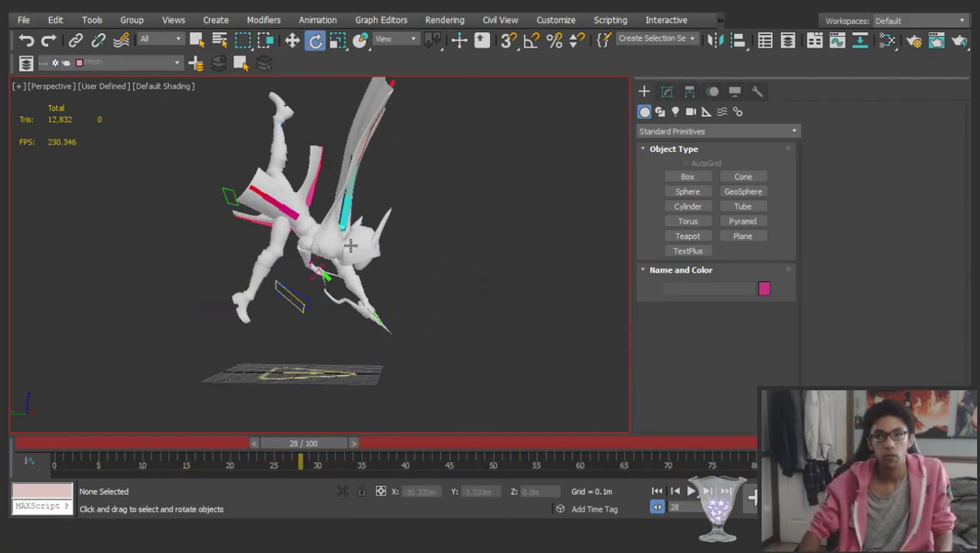
scroll(397, 39, down, 1)
middle_drag(435, 145, 490, 176)
key(period)
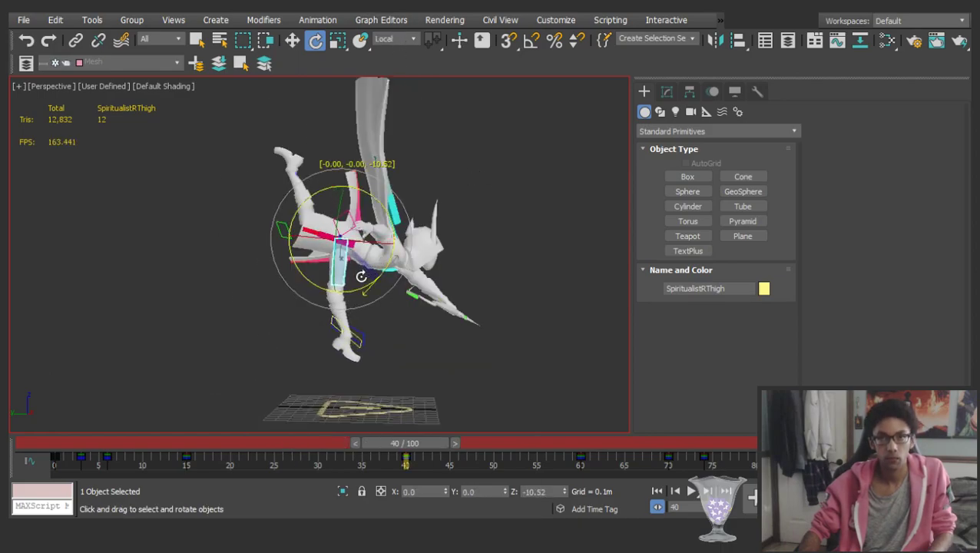
key(comma)
key(period)
key(period)
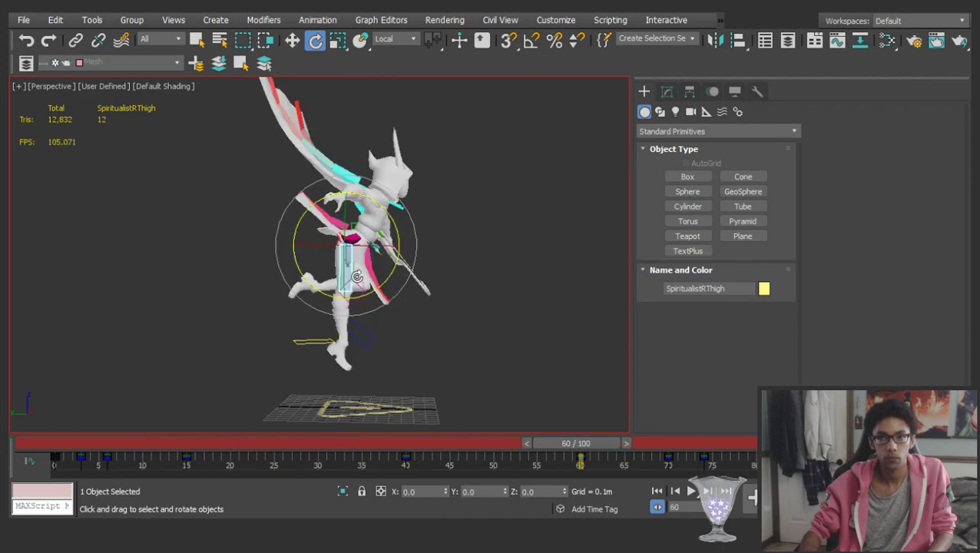
Play back the flip from the side, and check the head's motion around frame 40 and towards the landing
key(slash)
click(564, 286)
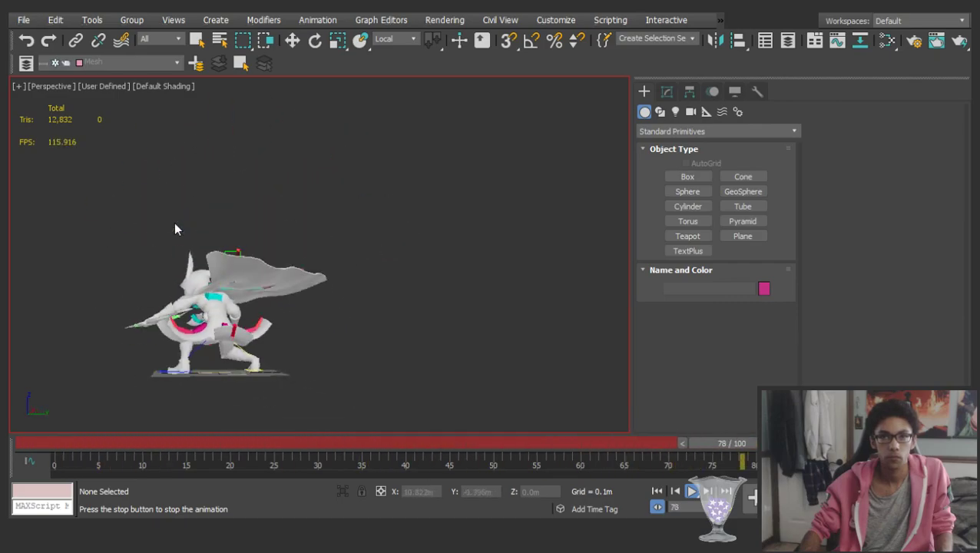
key(e)
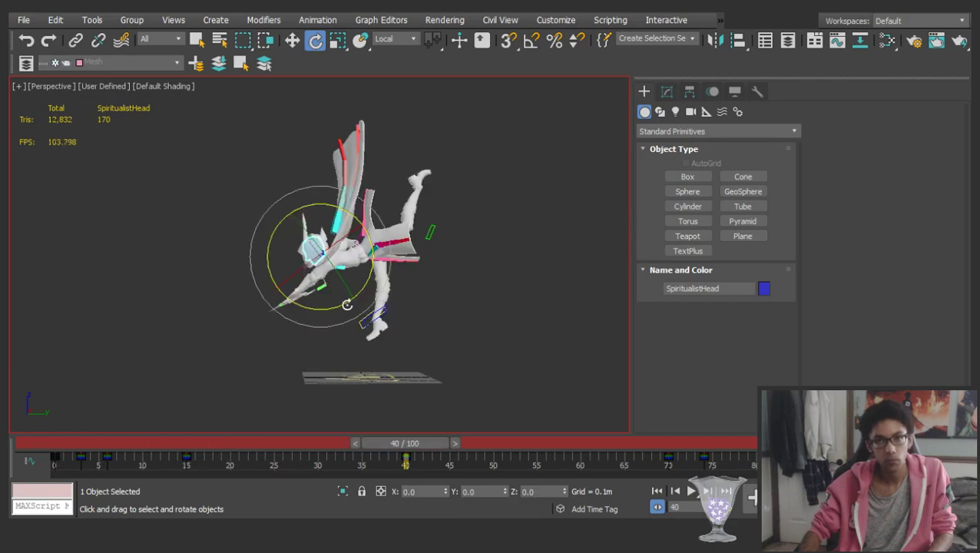
drag(246, 436, 295, 427)
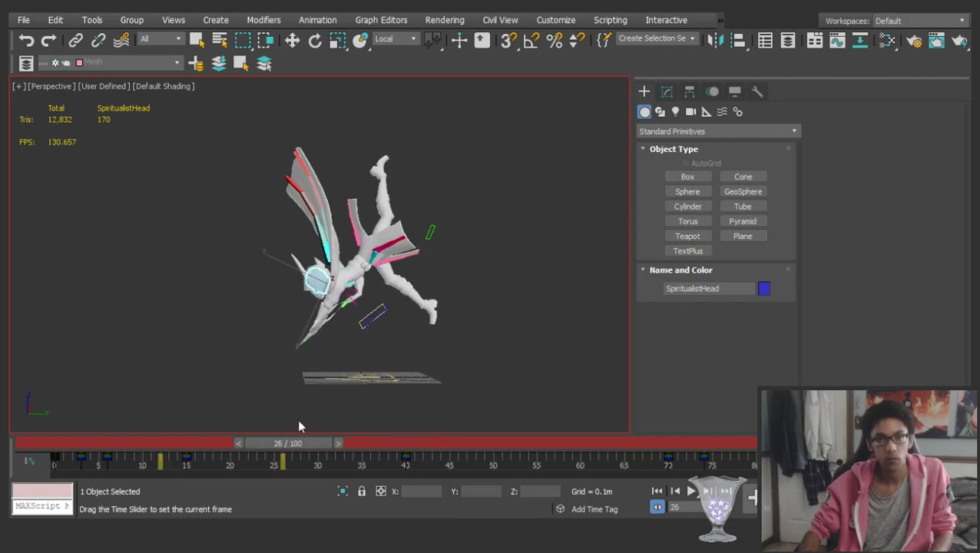
drag(354, 415, 662, 359)
Level the pelvis at frame 70 and rotate the right thigh about -21.5 degrees around its local Z axis, checking the descent
key(e)
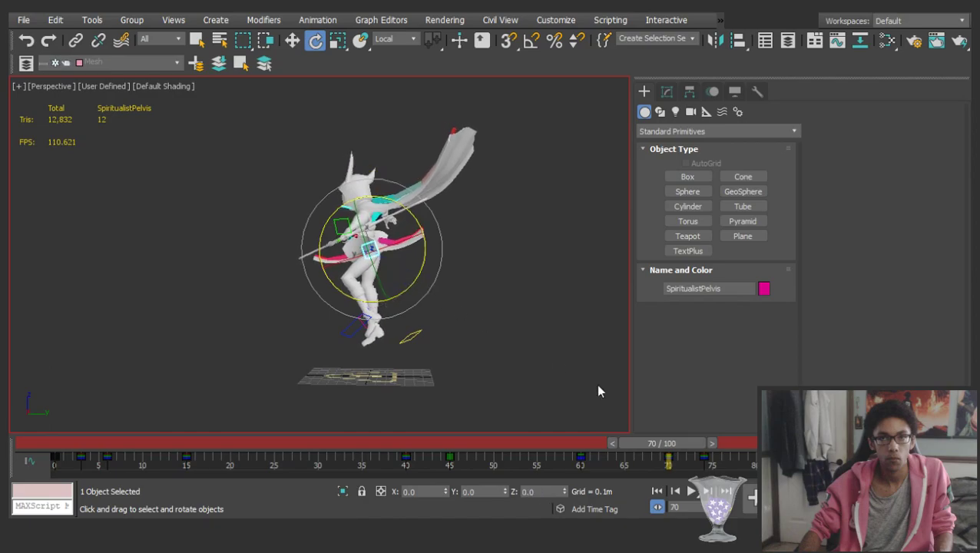
drag(596, 449, 604, 440)
drag(659, 427, 673, 412)
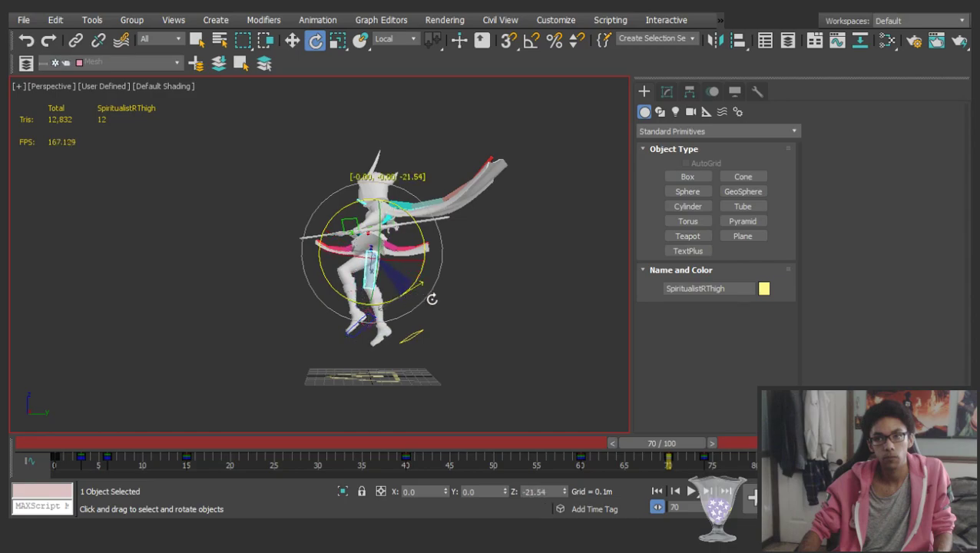
drag(668, 444, 563, 431)
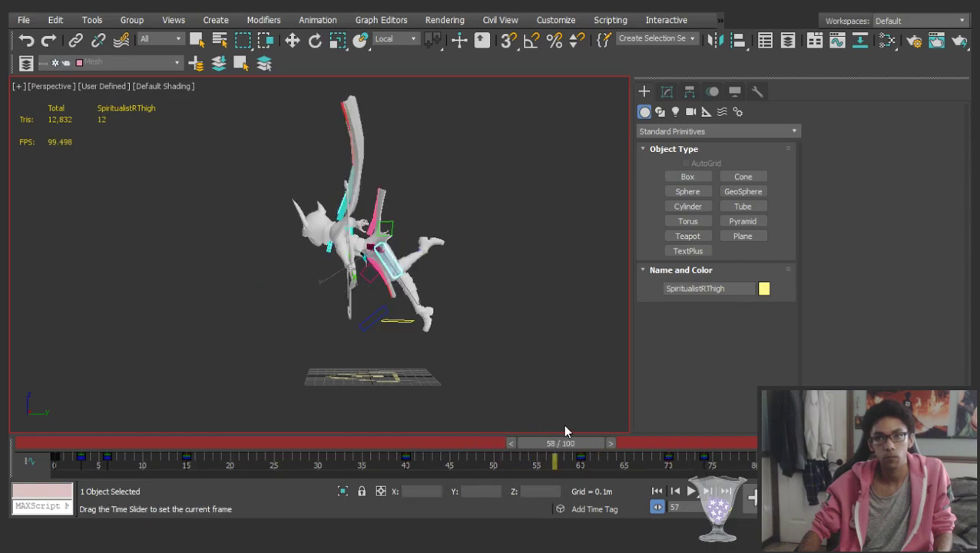
mouse_move(653, 422)
mouse_down()
mouse_move(721, 404)
mouse_move(667, 407)
mouse_up()
key(e)
Display the left thigh's limb animation parameters at frame 70 and check its IK/FK blend towards the landing
click(713, 91)
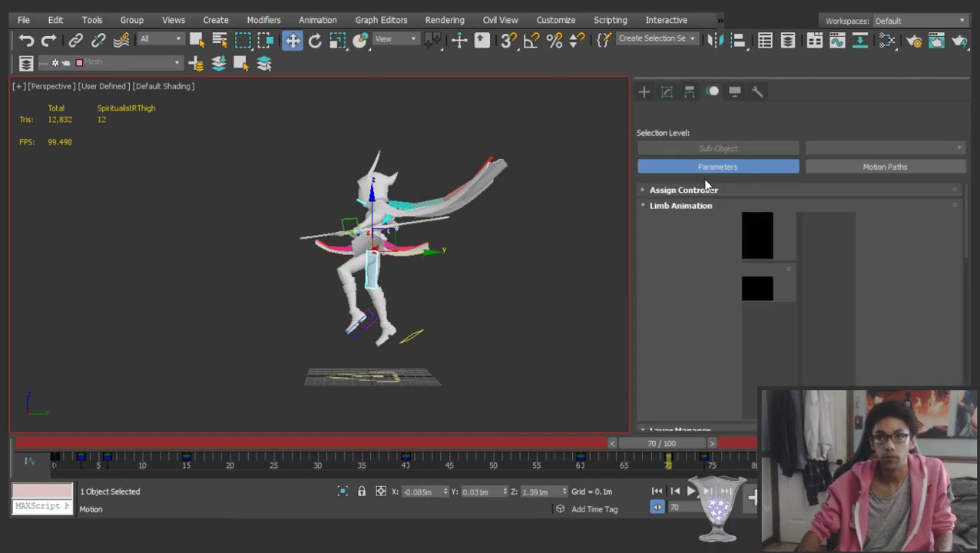
scroll(386, 303, up, 3)
click(331, 259)
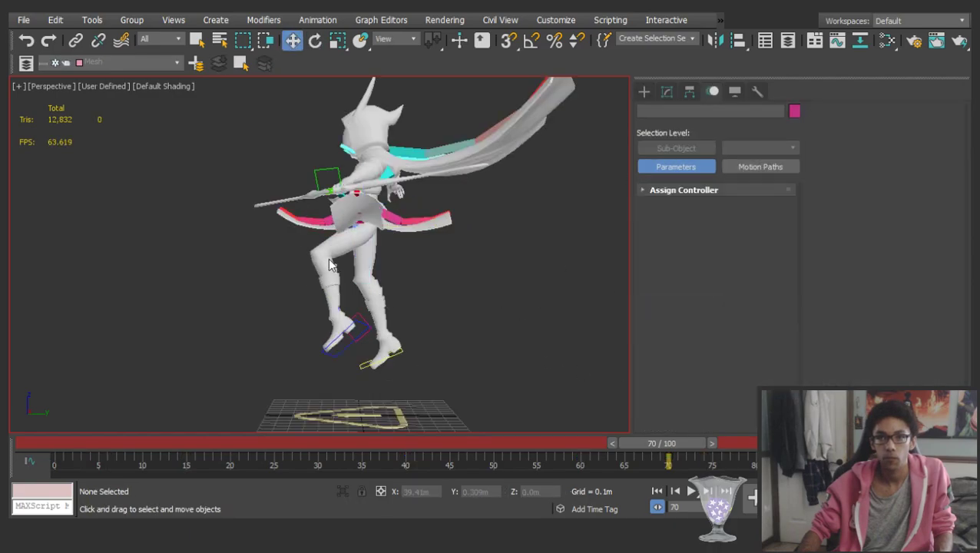
click(333, 250)
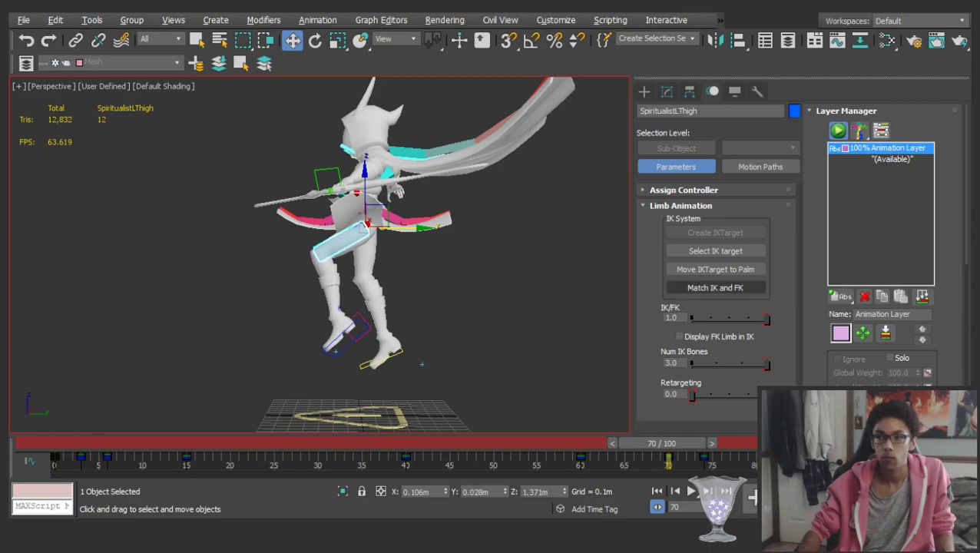
scroll(563, 328, down, 4)
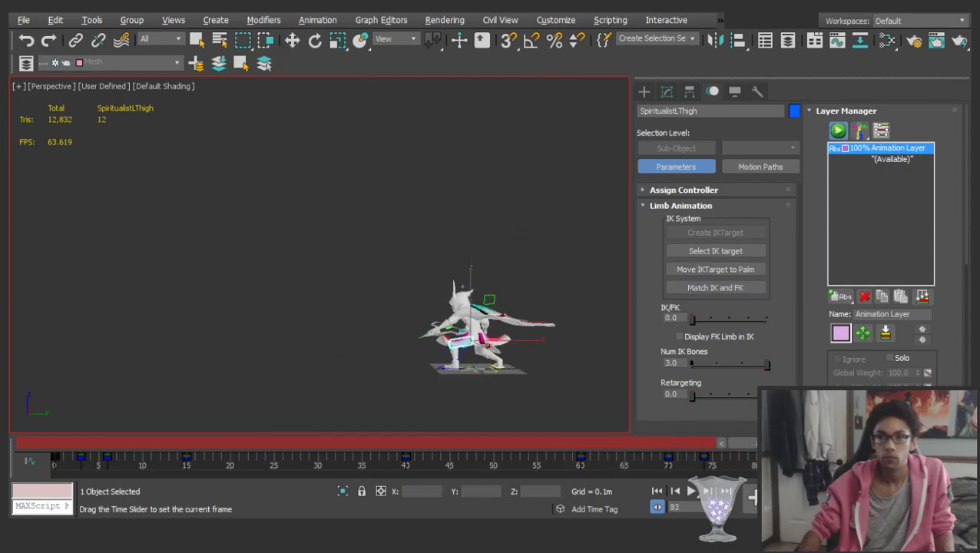
Play back the flip from the opposite side and the front, and scrub through the descent and landing
scroll(560, 241, up, 4)
click(560, 241)
key(/)
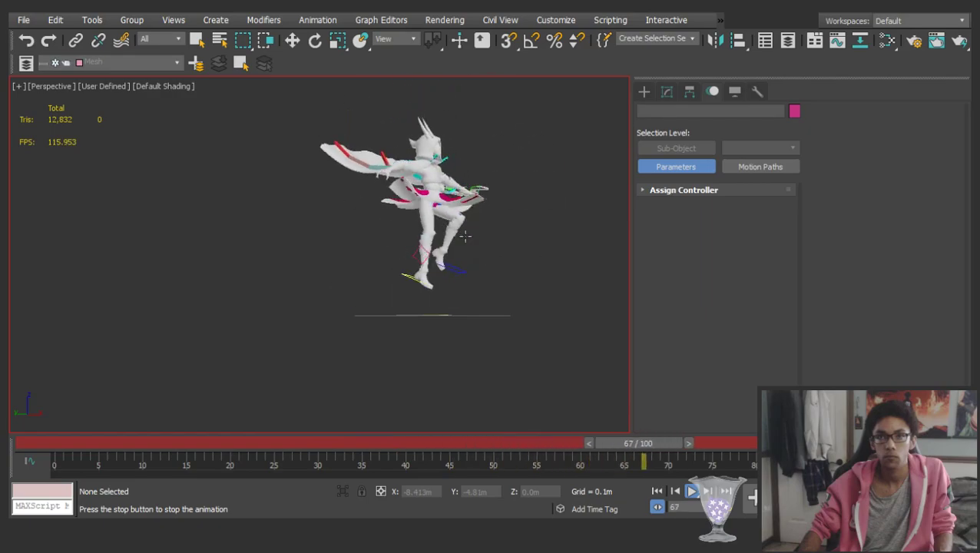
key(/)
key(w)
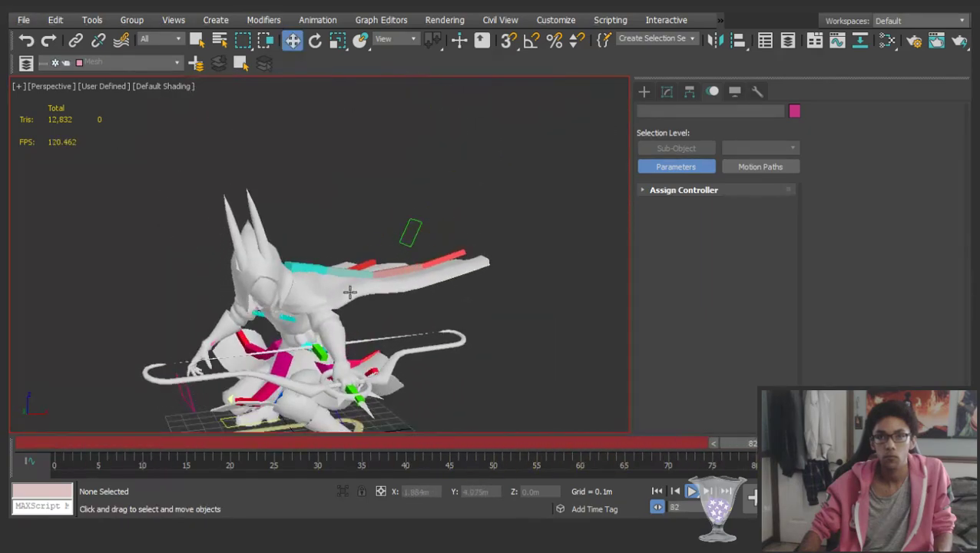
drag(72, 443, 566, 355)
drag(757, 341, 530, 345)
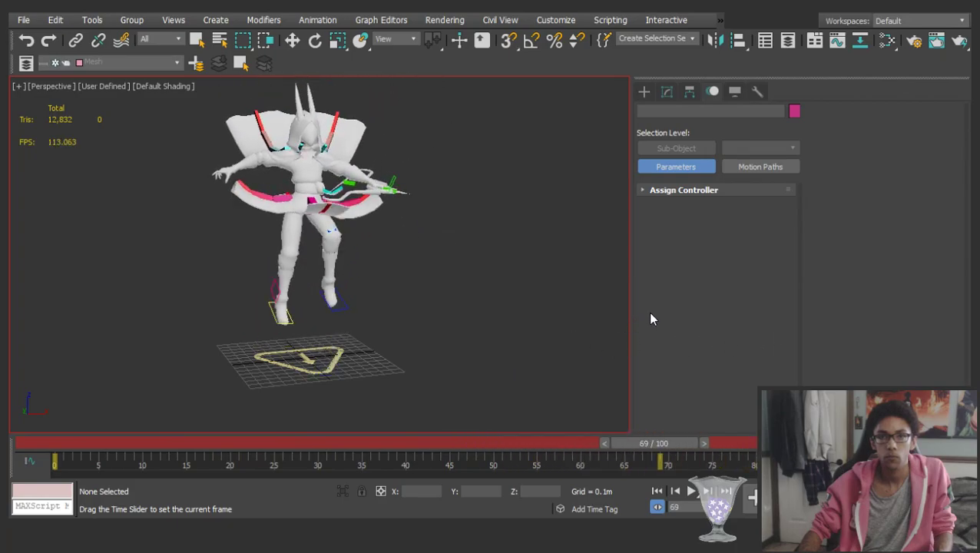
Check the drop from frame 69 into the landing and save the scene
drag(668, 306, 712, 292)
mouse_move(821, 284)
mouse_down()
mouse_move(861, 282)
mouse_move(834, 283)
mouse_up()
key(ctrl+s)
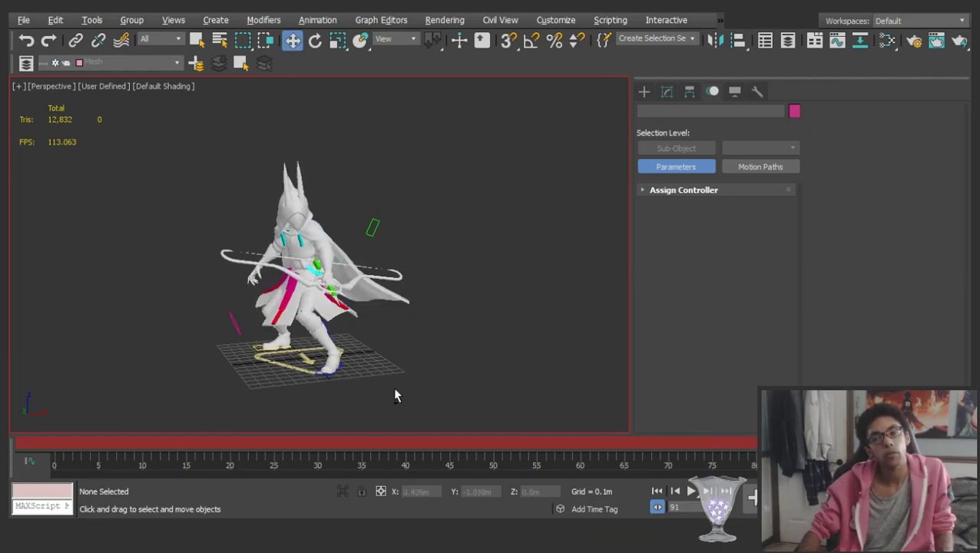
Replay the flip from the front and stop just before frame 70 to check the upper-body pose
drag(654, 443, 579, 361)
drag(665, 351, 756, 361)
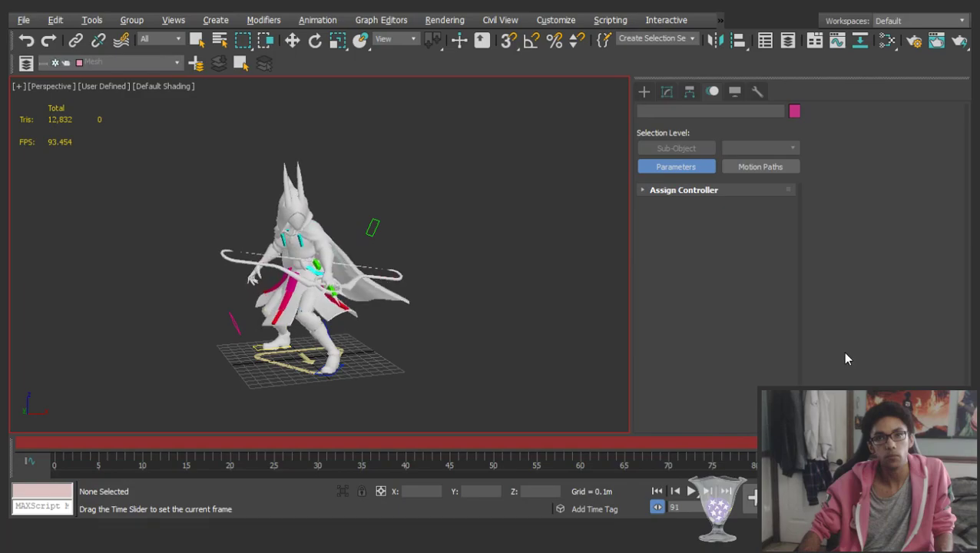
key(slash)
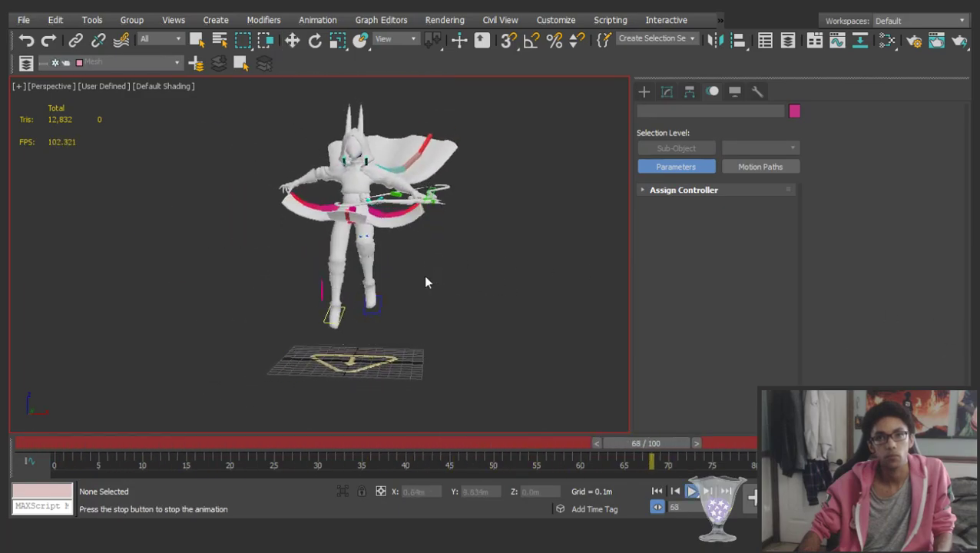
key(slash)
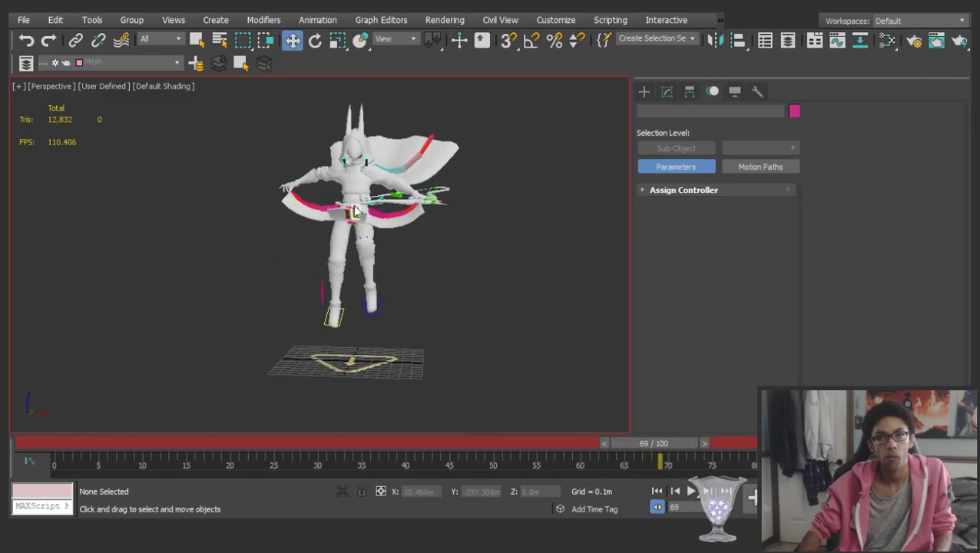
Rotate the ribcage about 20.8 degrees around its local Z axis at frame 70
click(357, 178)
drag(645, 445, 654, 446)
key(e)
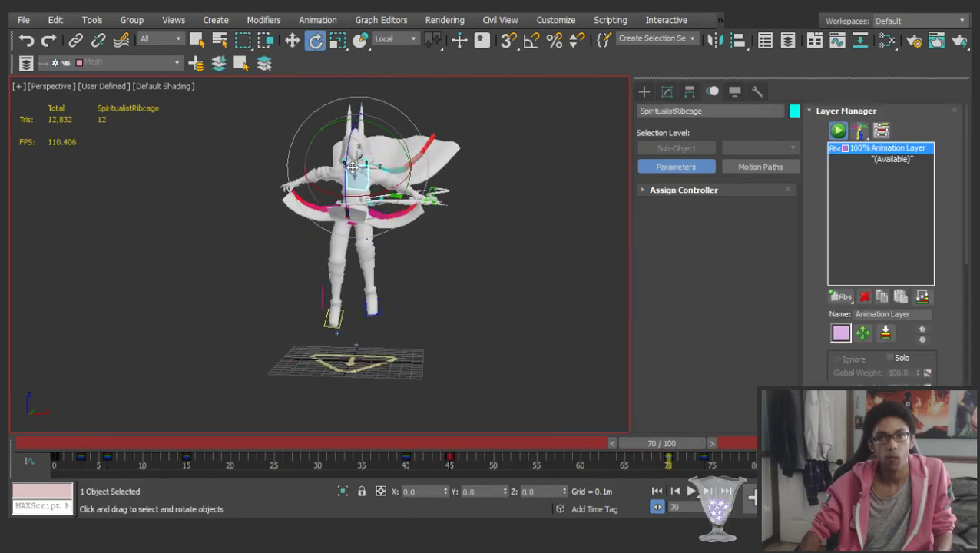
drag(361, 183, 350, 200)
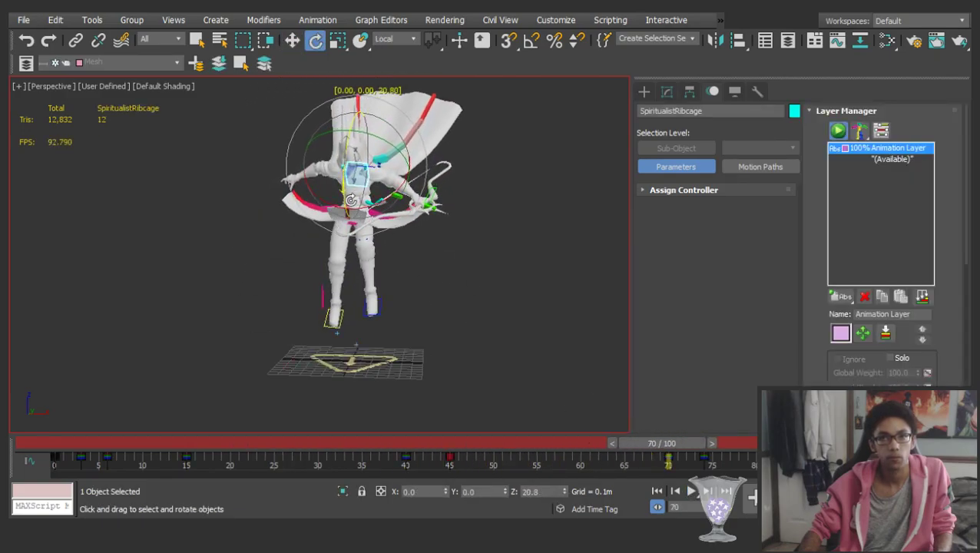
Select the left thigh and compare its pose between frames 70 and 60
click(422, 293)
click(369, 238)
drag(632, 442, 563, 376)
key(e)
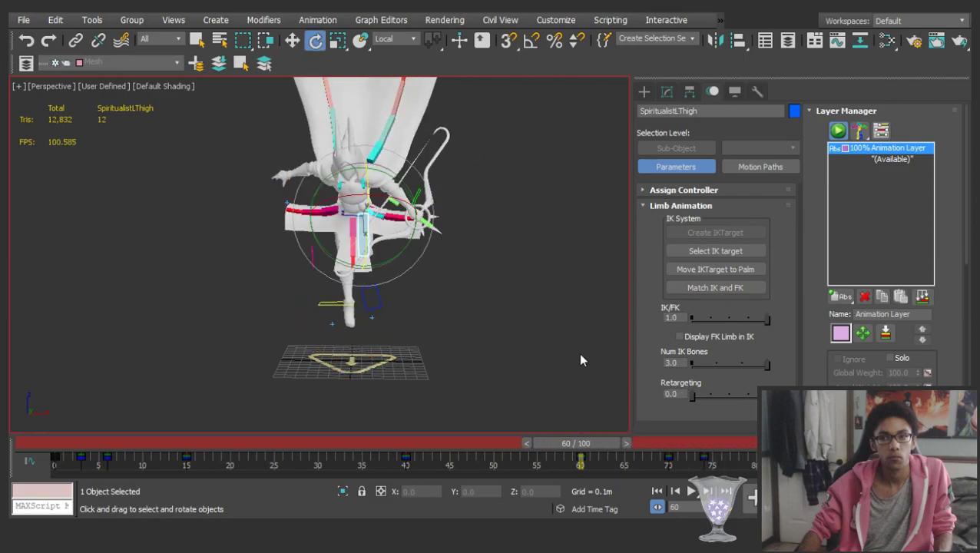
click(565, 357)
Select the ribcage and head together, review their motion through to frame 100, and clear the selection
click(366, 208)
click(369, 208)
double_click(364, 185)
drag(571, 434, 860, 327)
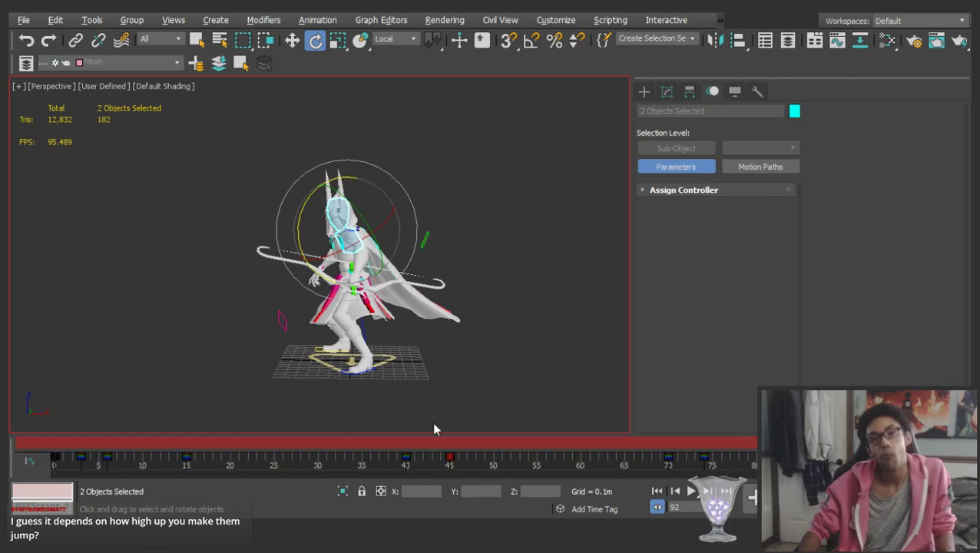
drag(40, 442, 959, 359)
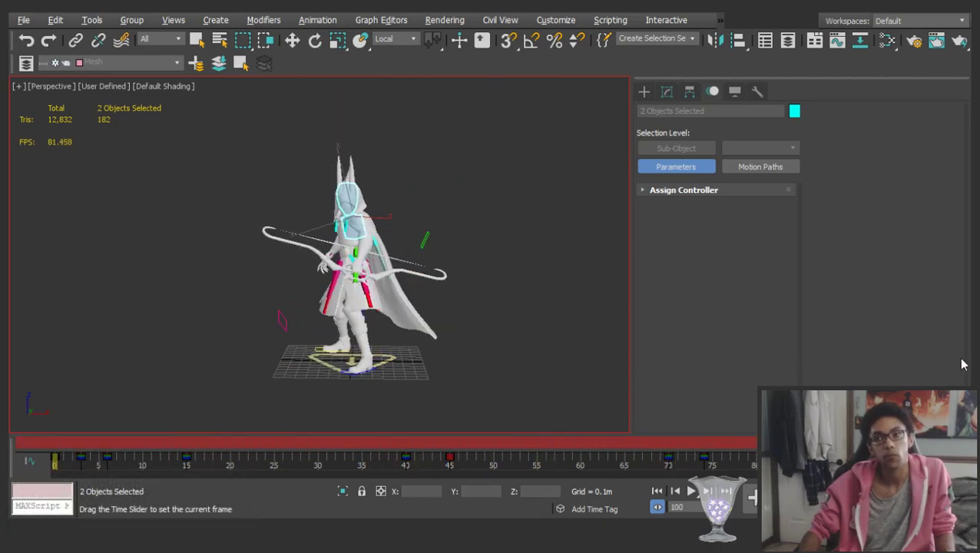
key(e)
key(ctrl+a)
drag(705, 460, 721, 442)
click(440, 286)
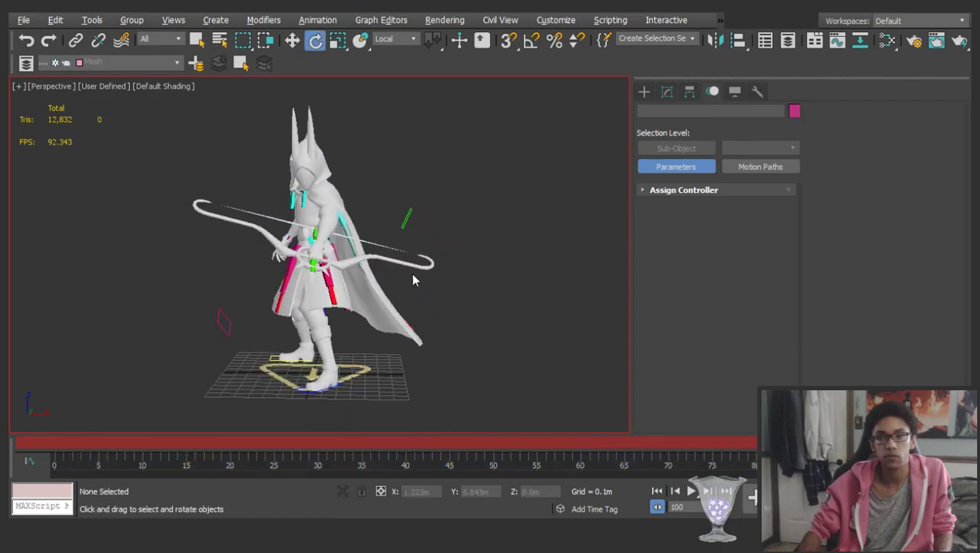
Examine the final standing pose at frame 100 from the front and both sides, comparing it with the preceding motion
alt+middle_drag(324, 197, 348, 222)
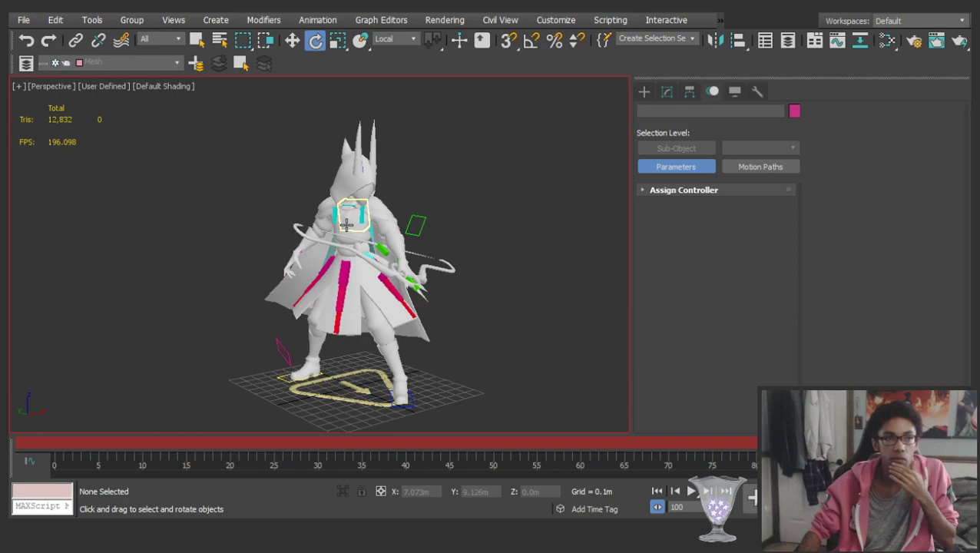
mouse_move(346, 224)
middle_down()
mouse_move(342, 288)
mouse_move(338, 237)
middle_up()
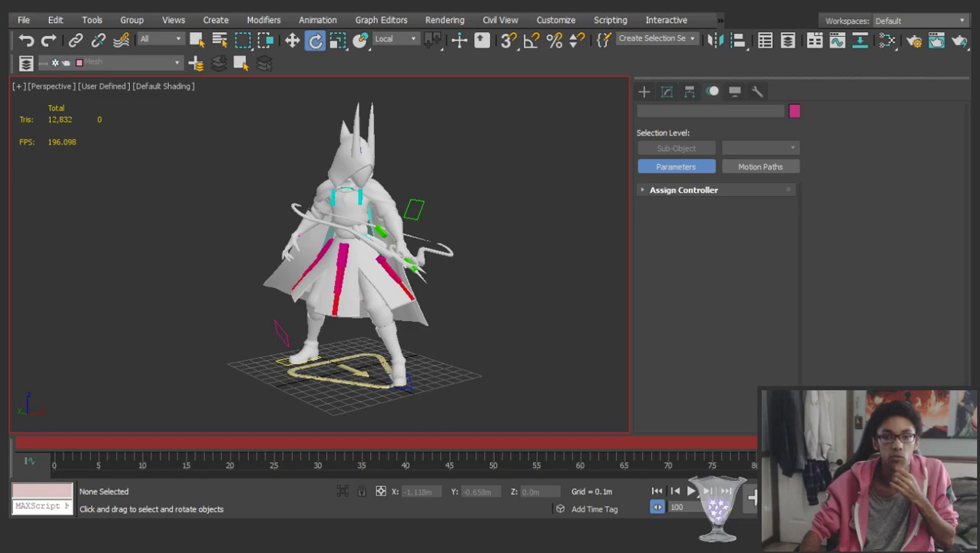
drag(60, 441, 745, 434)
key(e)
middle_drag(277, 240, 400, 233)
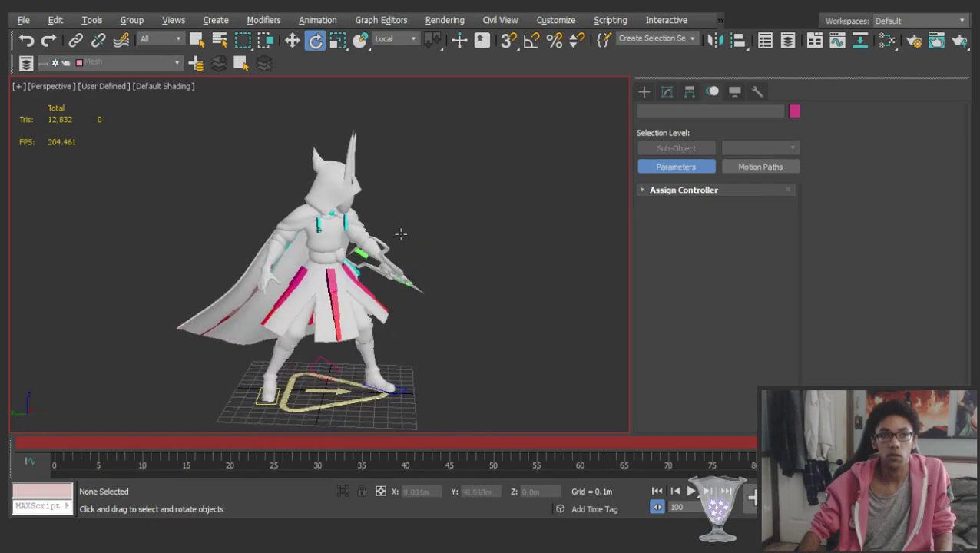
scroll(354, 246, up, 3)
scroll(353, 250, down, 1)
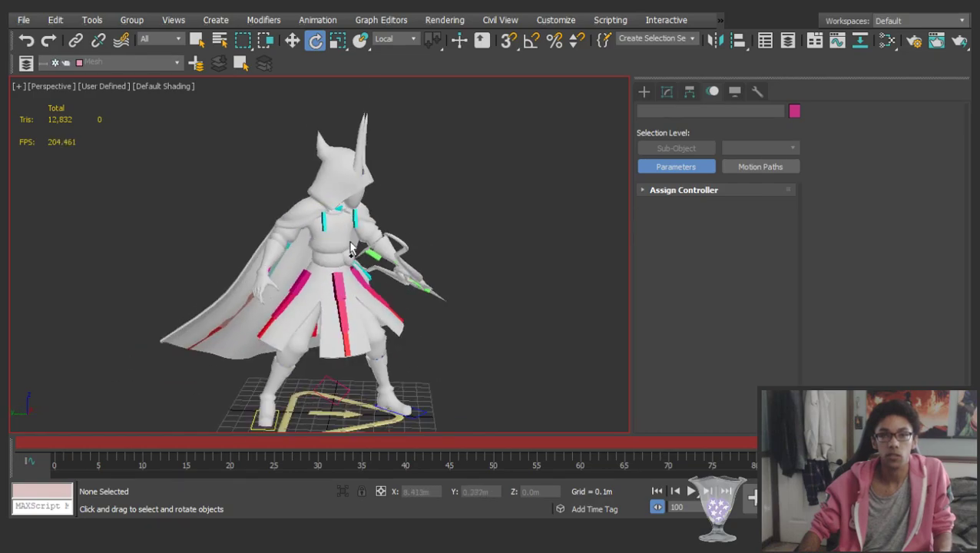
alt+middle_drag(352, 250, 267, 194)
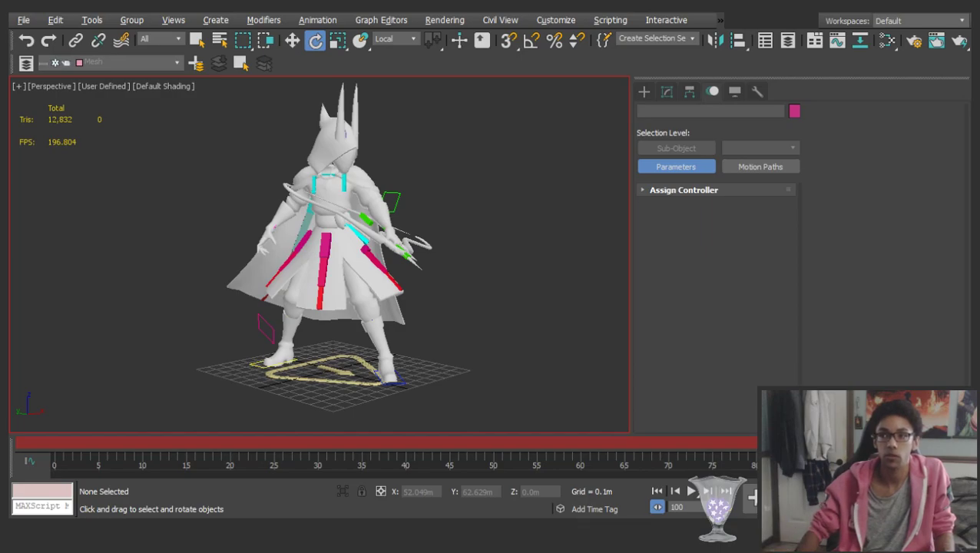
middle_drag(362, 193, 325, 186)
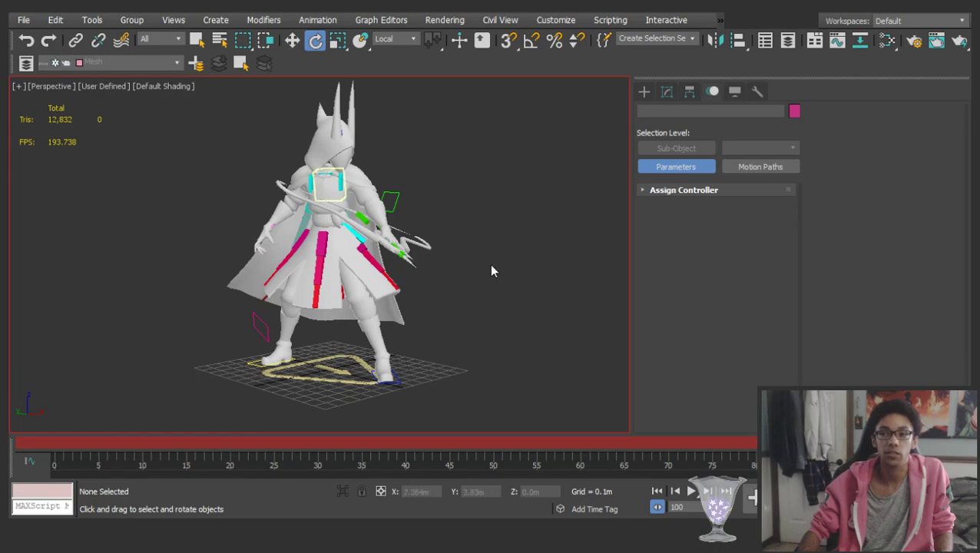
Play back the flip from a three-quarter front view and pause mid-air at frame 35
drag(914, 443, 914, 377)
middle_drag(388, 221, 310, 186)
scroll(367, 203, up, 2)
scroll(370, 206, down, 1)
scroll(374, 217, down, 1)
key(slash)
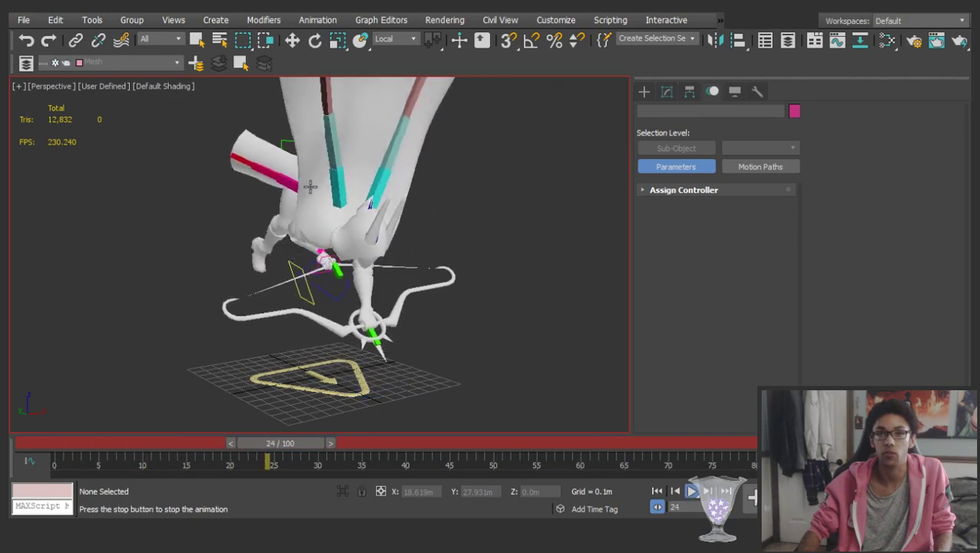
key(slash)
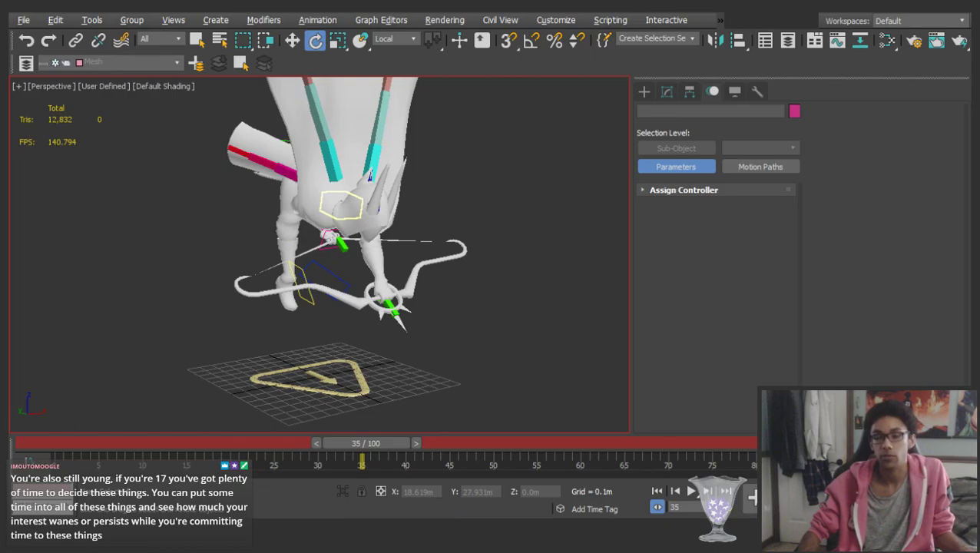
Replay the flip and scrub the landing to check how the character settles into the standing pose
drag(418, 444, 883, 443)
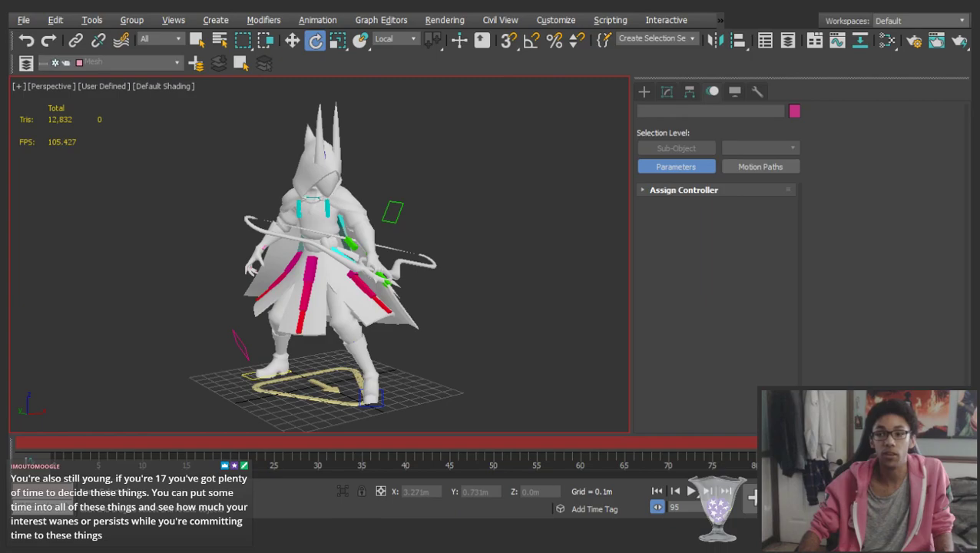
click(326, 208)
middle_drag(326, 208, 334, 213)
key(slash)
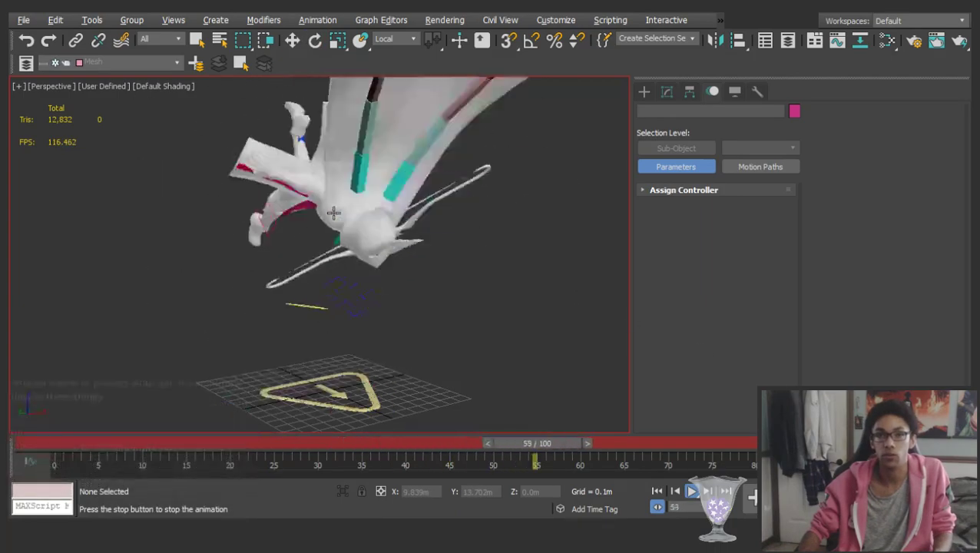
key(e)
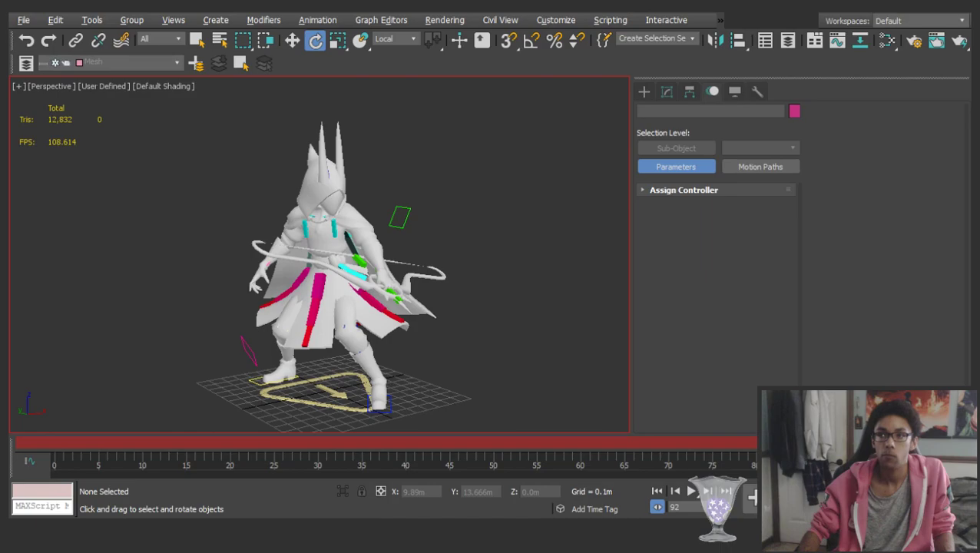
drag(107, 443, 749, 443)
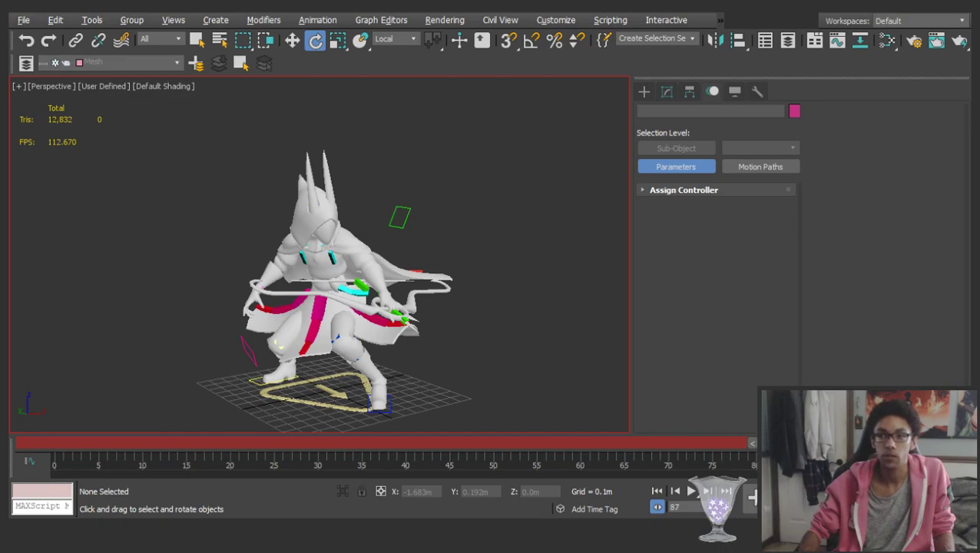
Play back the flip from the front at a wider distance to judge the overall motion
drag(749, 443, 933, 403)
middle_drag(363, 230, 247, 240)
key(/)
scroll(371, 256, down, 3)
scroll(278, 257, up, 3)
scroll(246, 237, down, 3)
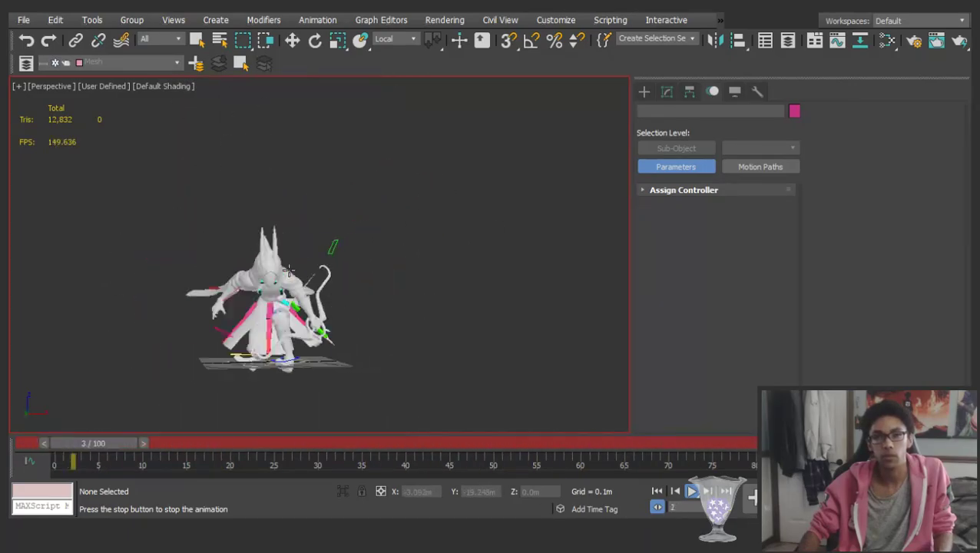
scroll(246, 237, up, 3)
scroll(286, 241, down, 3)
key(/)
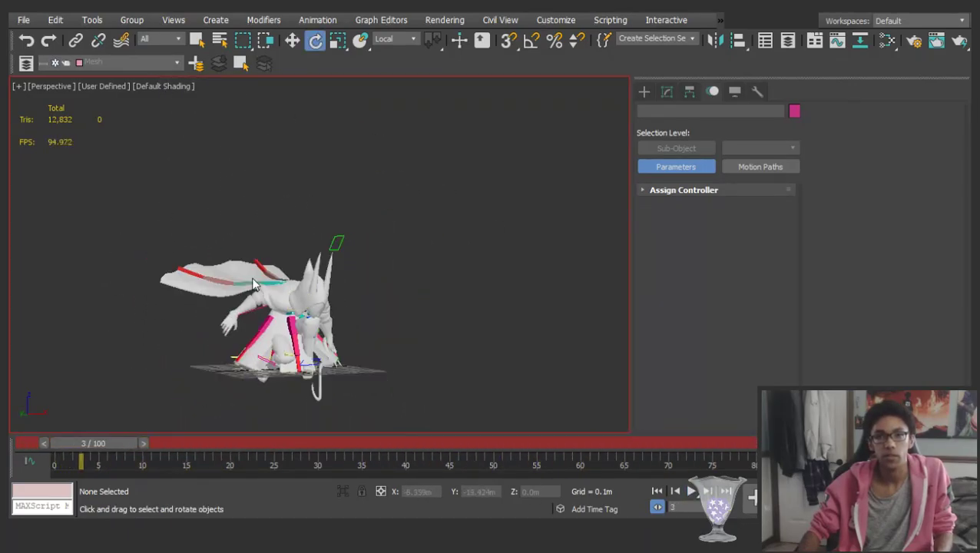
Review the complete flip once more from a closer three-quarter view, finishing on the standing pose at frame 100
drag(102, 439, 914, 377)
key(e)
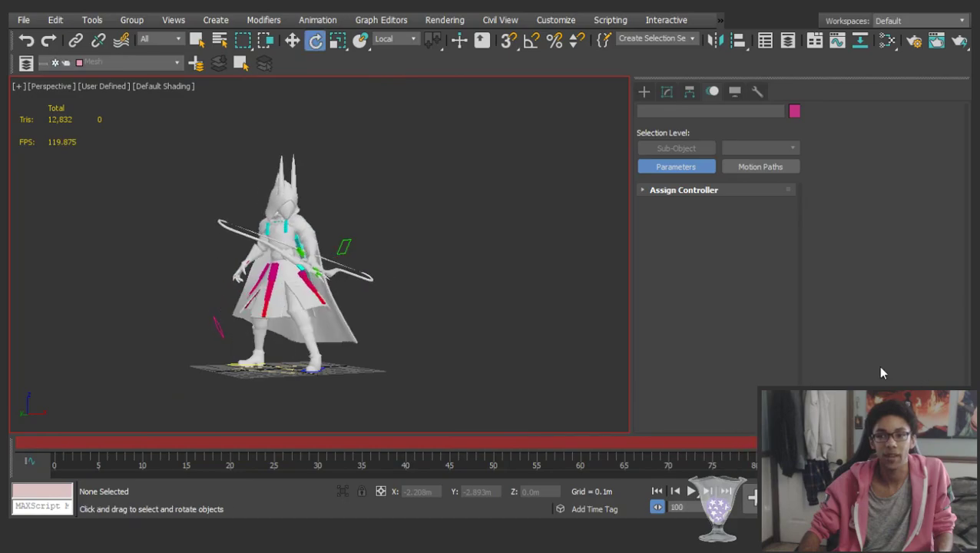
scroll(272, 231, up, 3)
alt+middle_drag(272, 231, 334, 193)
scroll(355, 239, up, 3)
scroll(327, 231, down, 1)
key(slash)
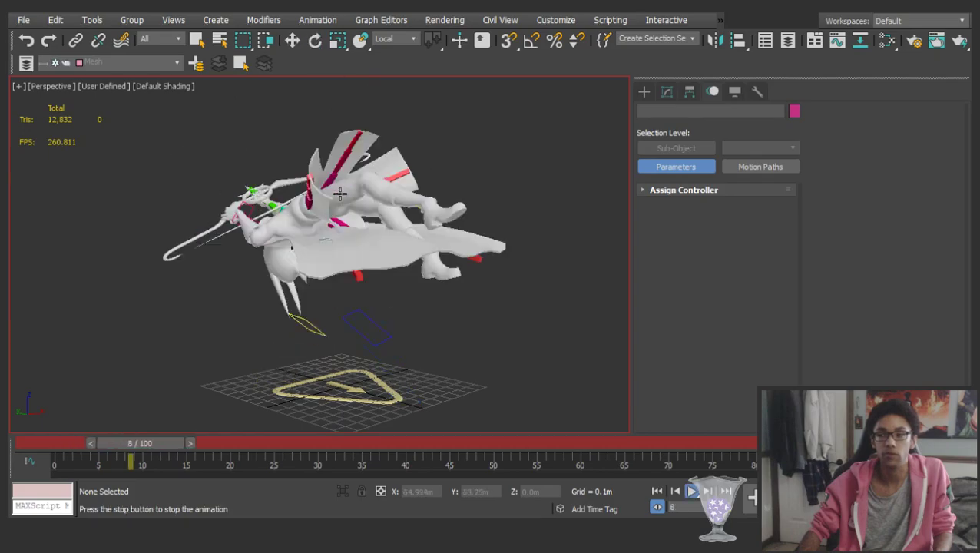
key(slash)
middle_drag(342, 202, 345, 216)
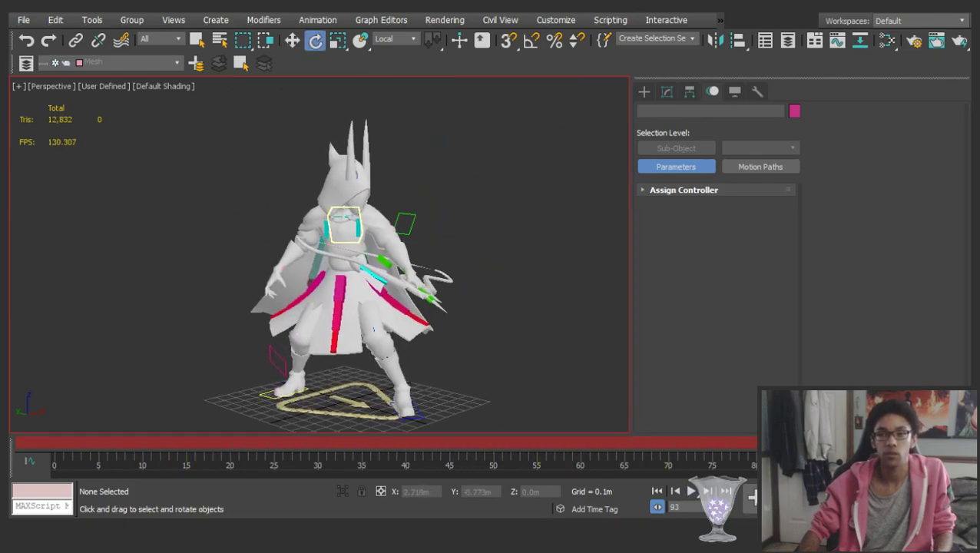
drag(868, 444, 867, 401)
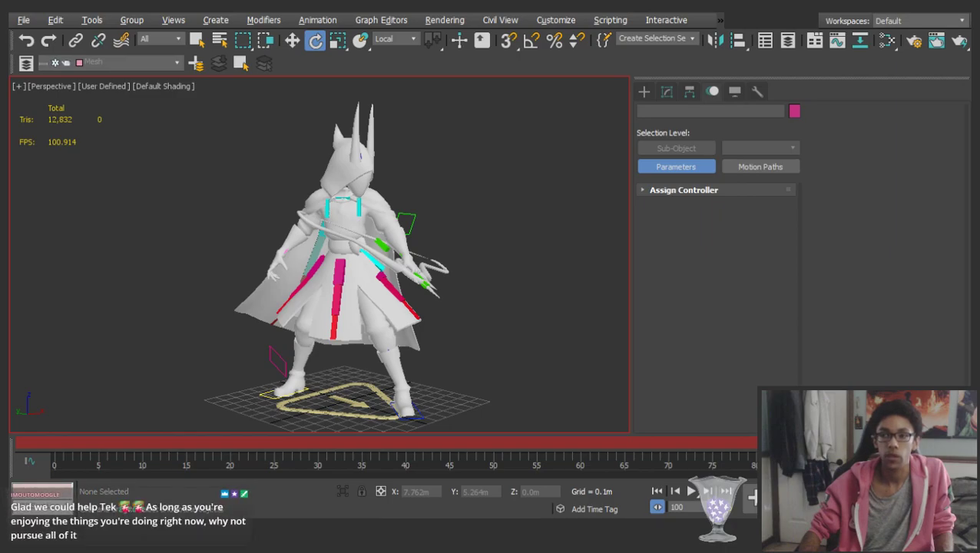
Play back and scrub the flip from side and front views, finishing on the standing pose at frame 100
drag(71, 446, 768, 411)
middle_drag(395, 242, 307, 262)
key(slash)
scroll(353, 290, down, 3)
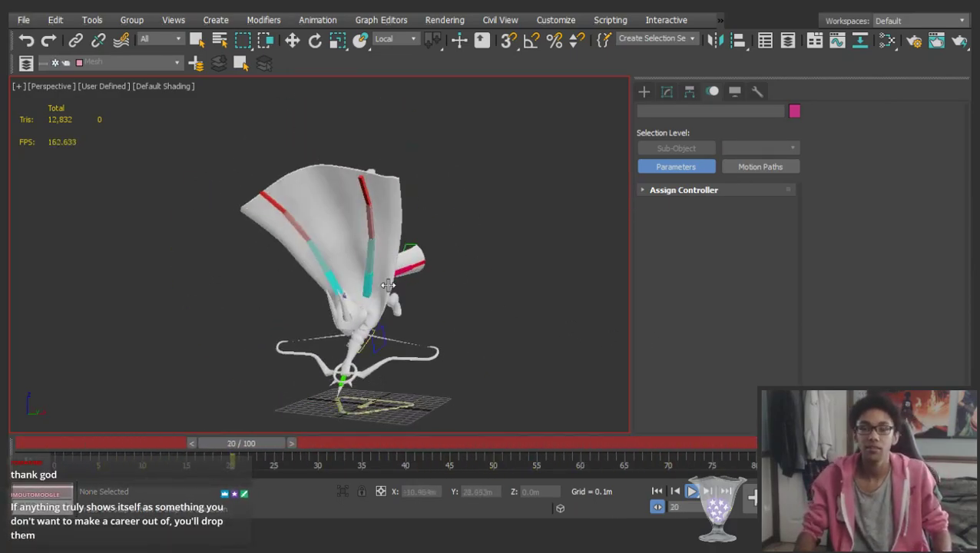
key(slash)
drag(65, 443, 933, 343)
key(e)
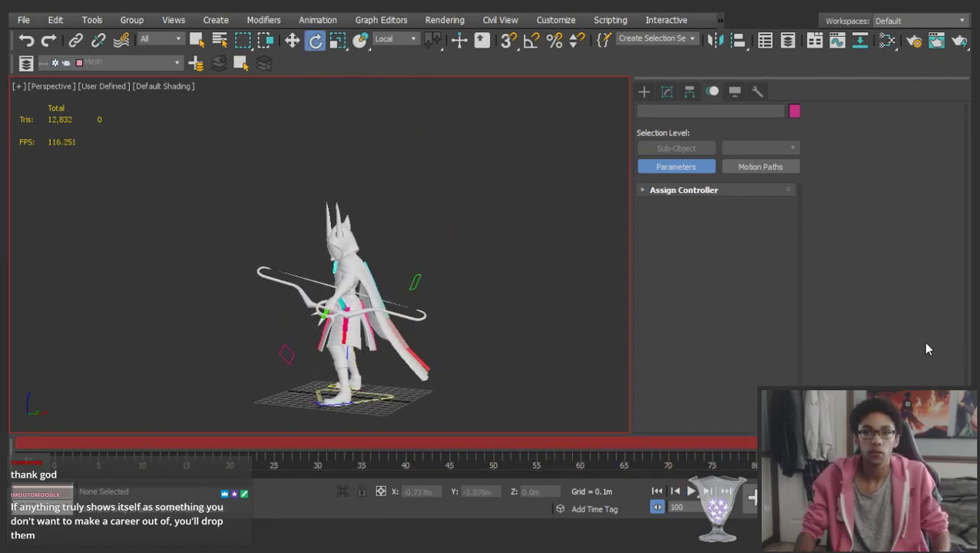
alt+middle_drag(405, 275, 483, 279)
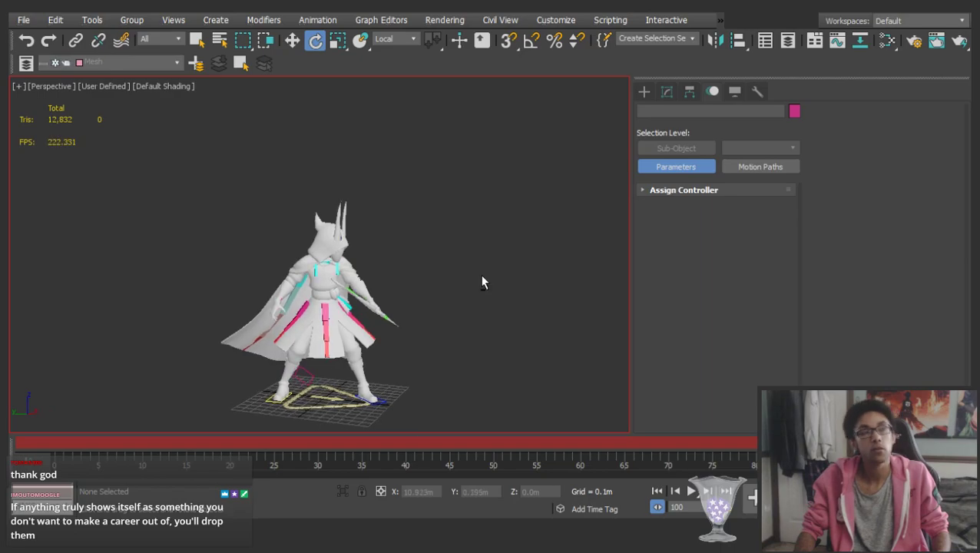
Select the Physics All set, frame it in the view and inspect the cape and tabard bones at frame 24
key(w)
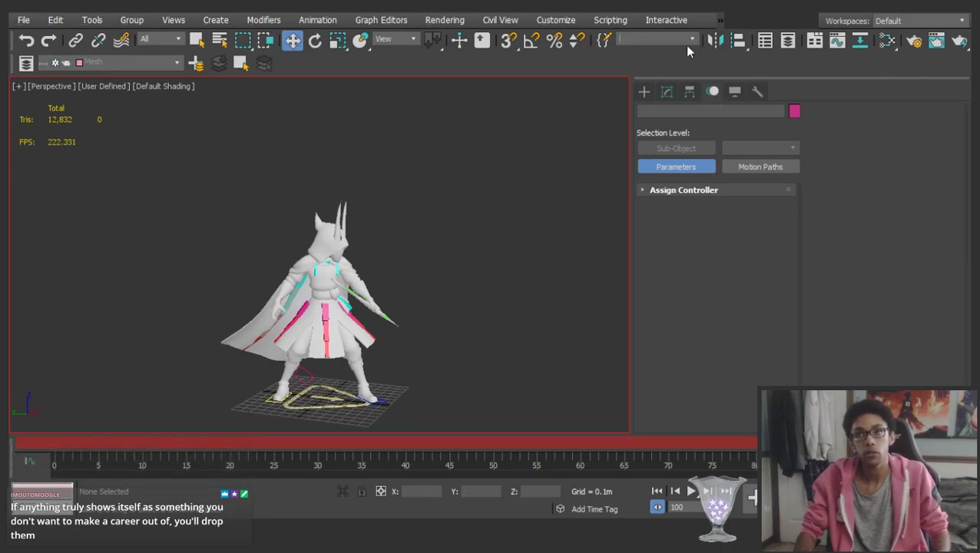
click(636, 70)
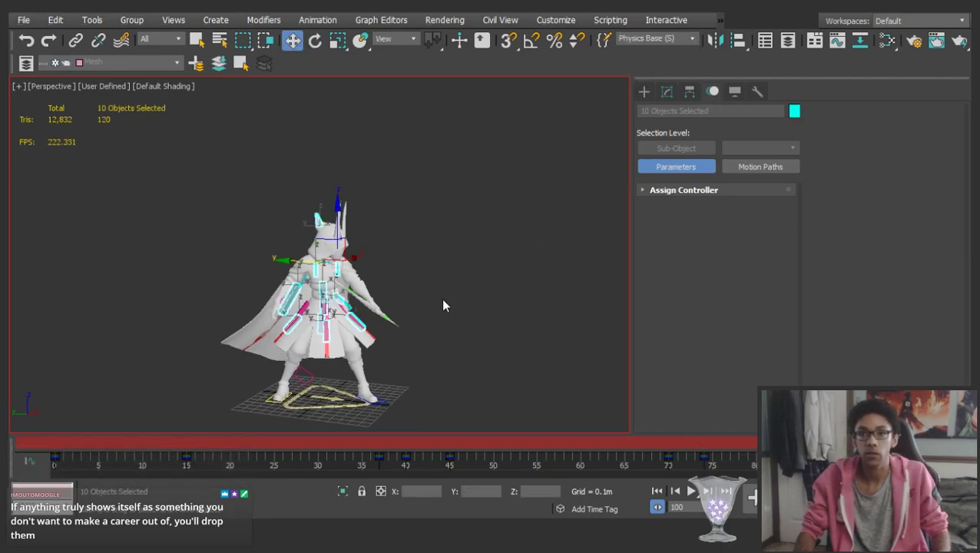
key(e)
key(z)
click(693, 38)
click(629, 55)
key(z)
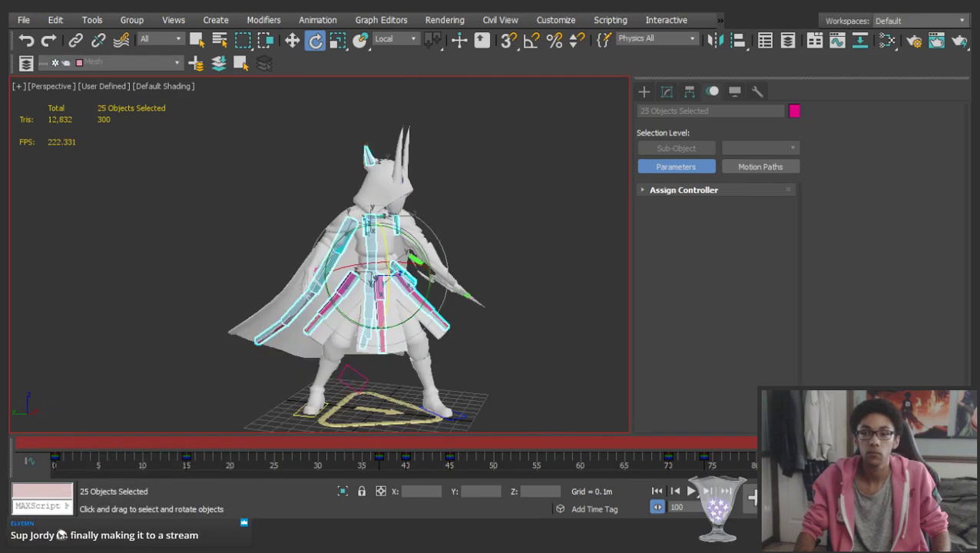
drag(55, 442, 270, 392)
Delete the keyframes from frame 15 onward for the Physics Base (S) bones and their child bones
click(689, 39)
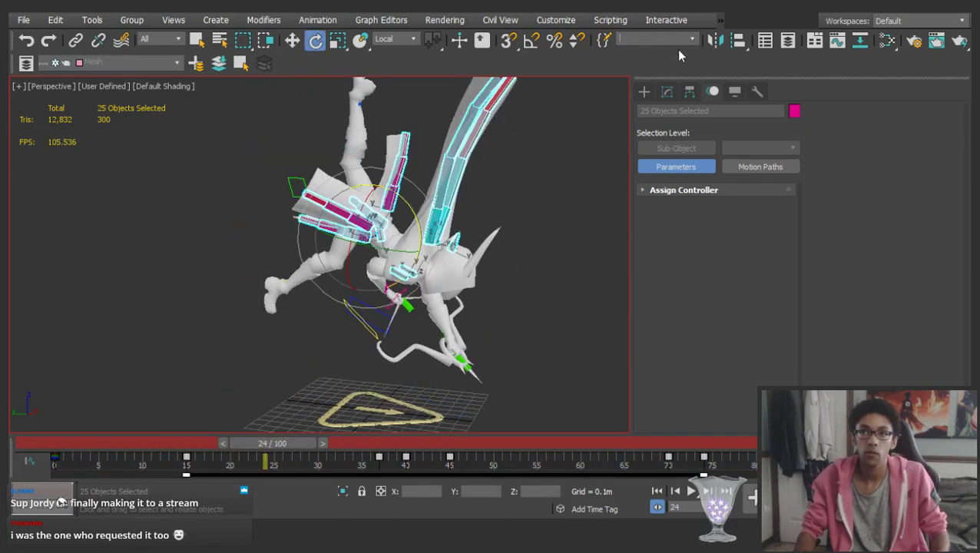
click(661, 68)
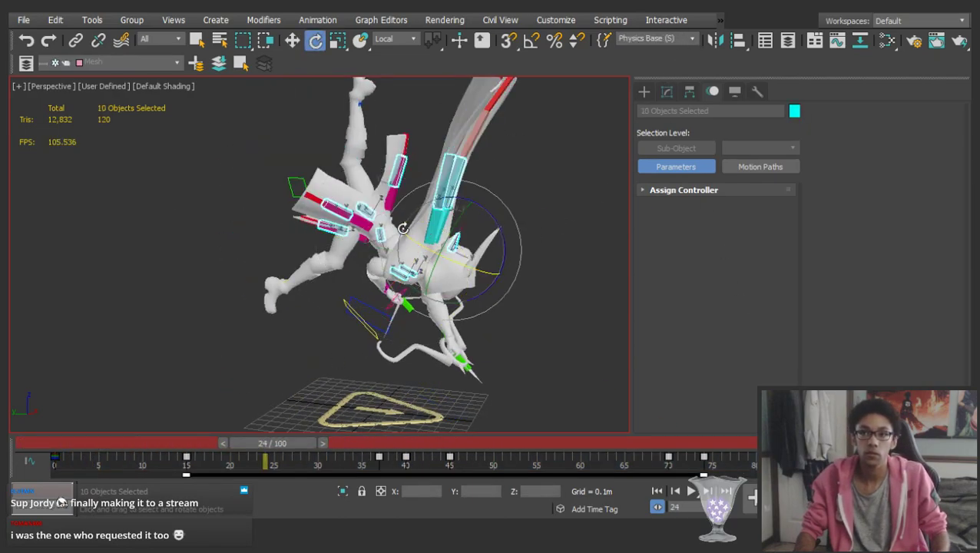
key(ctrl+Page_Down)
drag(750, 466, 179, 478)
key(Delete)
drag(249, 443, 894, 361)
click(541, 201)
Reselect the Physics Base (S) bones, simulate their secondary motion across the whole timeline and inspect the cape at frame 22
key(w)
click(696, 39)
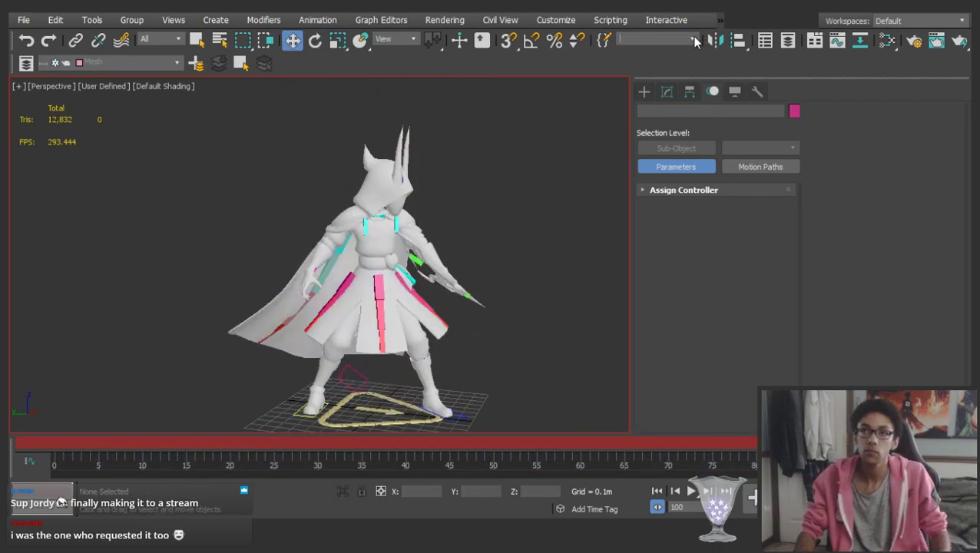
click(665, 71)
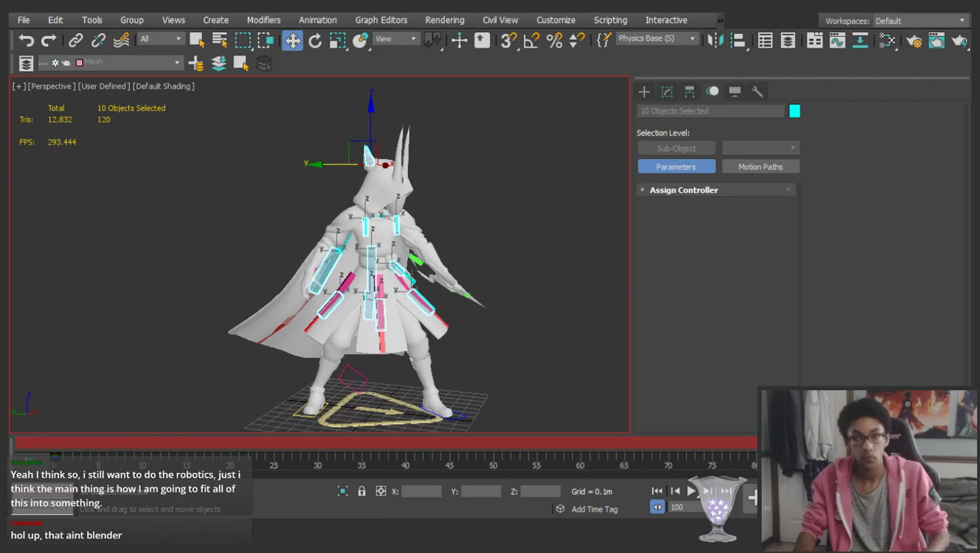
middle_drag(389, 245, 368, 236)
scroll(377, 239, down, 1)
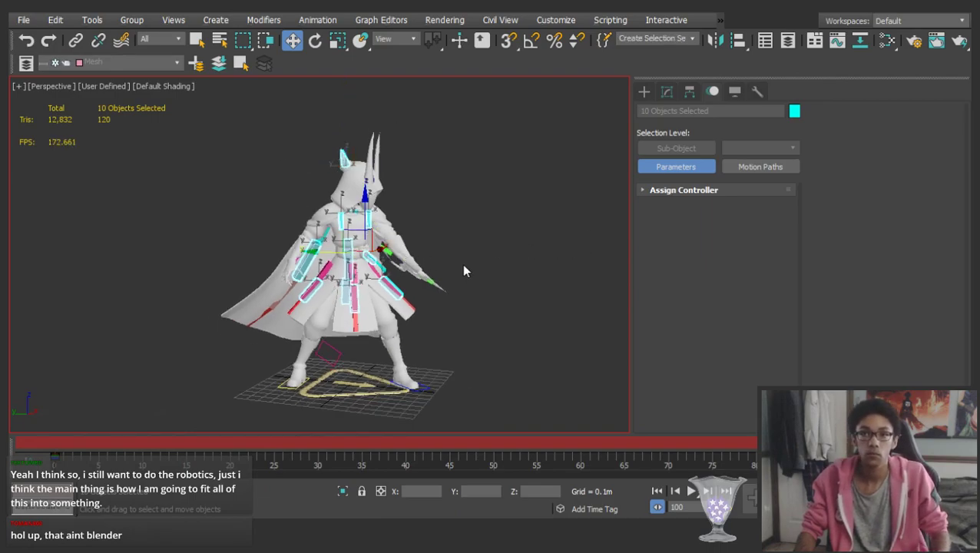
drag(46, 441, 242, 436)
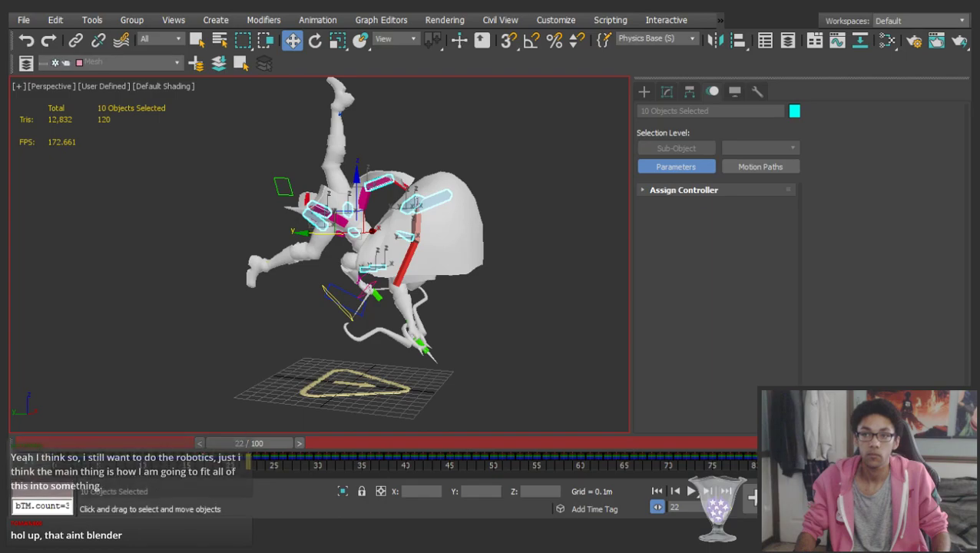
Review the simulated cape and tabard motion from raised front and side views through frame 100
drag(240, 444, 891, 388)
click(467, 351)
alt+middle_drag(444, 222, 383, 265)
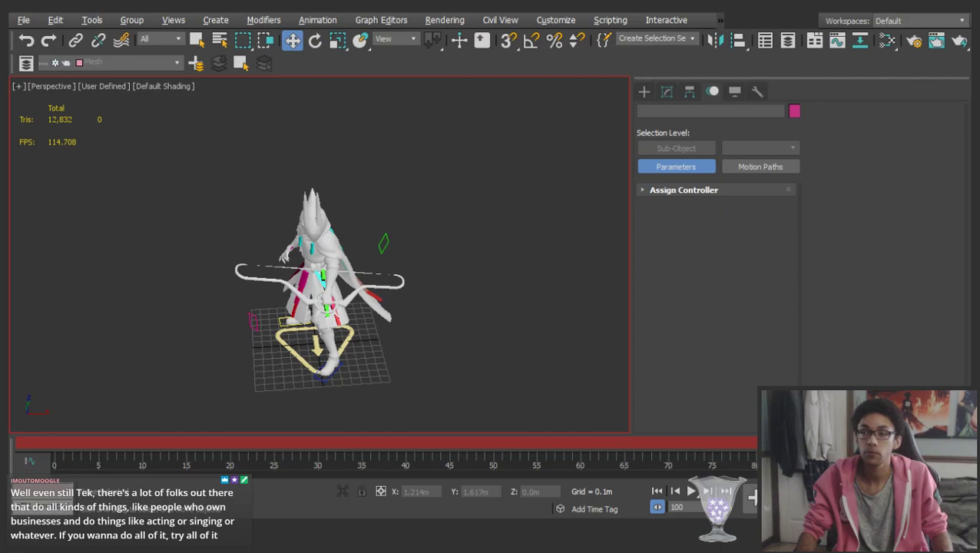
key(/)
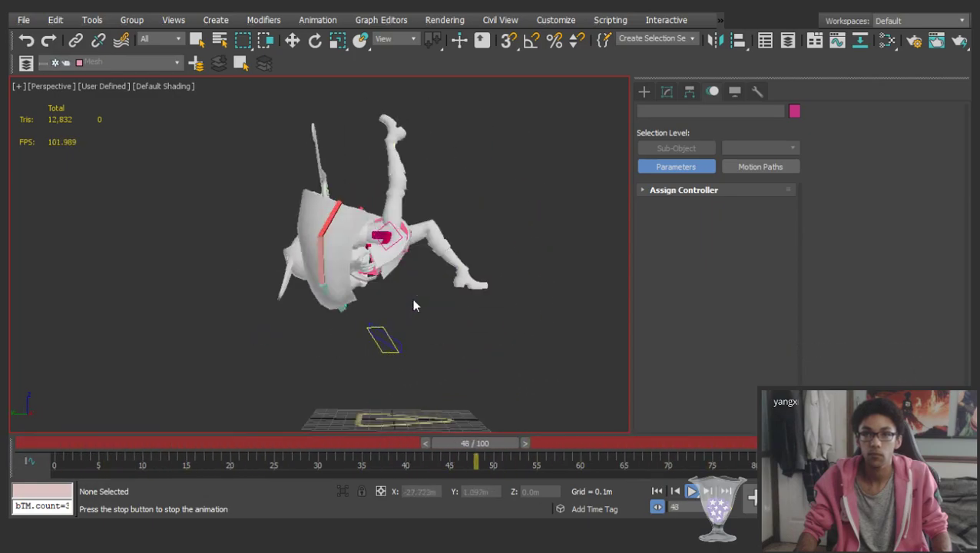
key(w)
drag(845, 443, 931, 443)
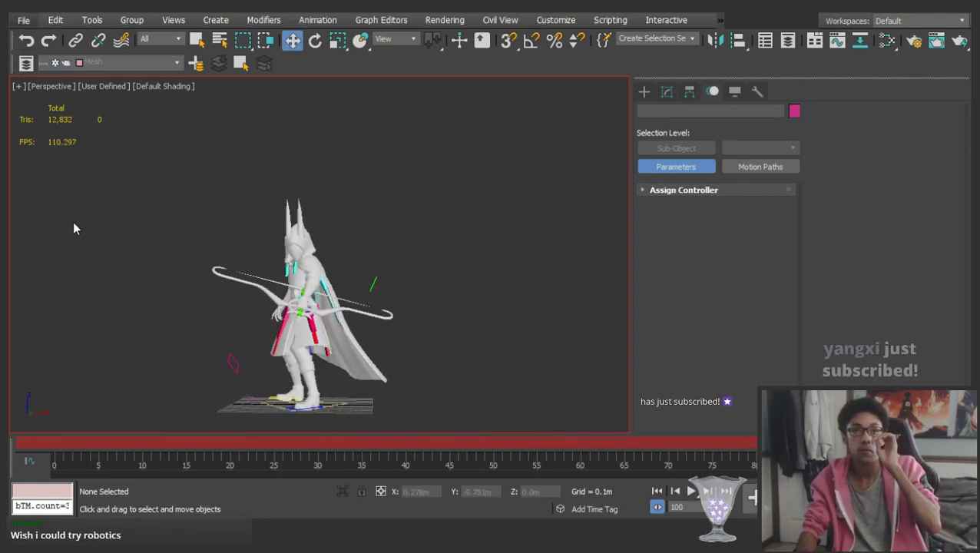
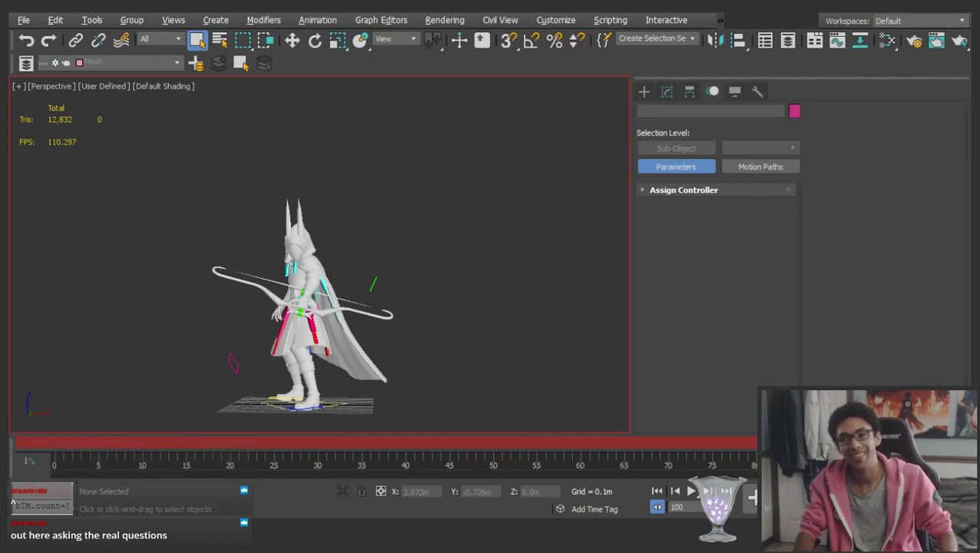
Play back the flip from a closer front view and scrub through the landing to the last frames
alt+middle_drag(303, 267, 430, 202)
scroll(390, 275, up, 3)
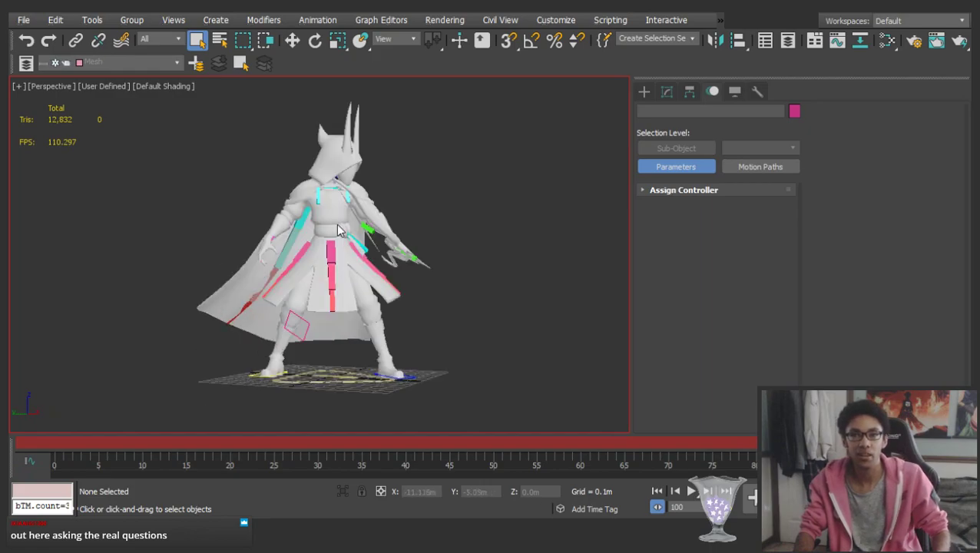
key(slash)
key(slash)
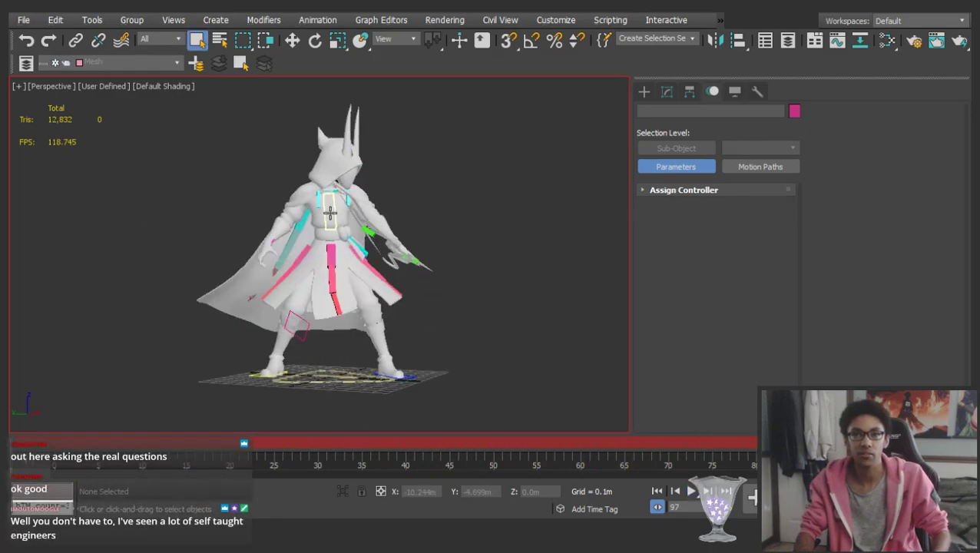
drag(504, 440, 720, 439)
drag(835, 443, 914, 443)
Examine how the front tabard's lowest bone, SpiritualistTabard_F_3, settles between frames 98 and 100
scroll(351, 291, up, 5)
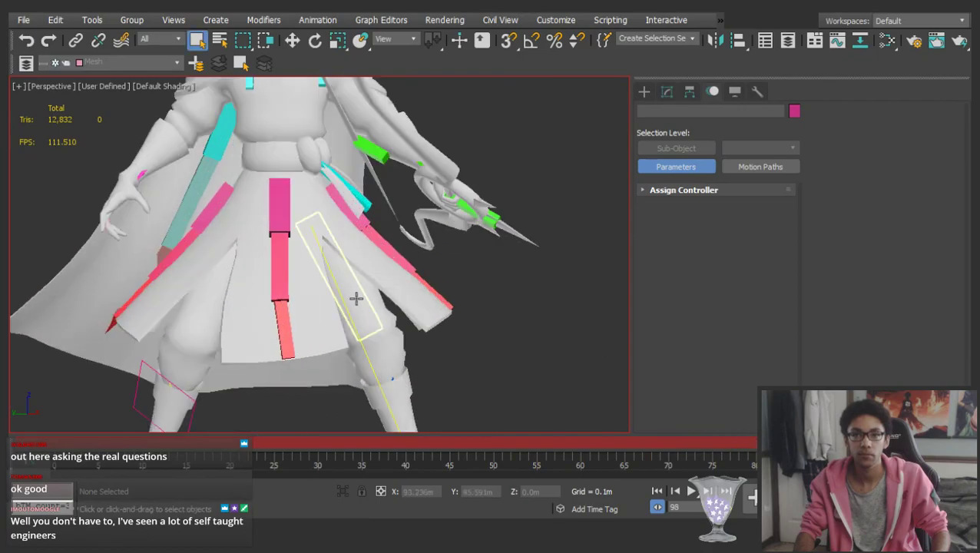
click(278, 313)
mouse_move(914, 443)
mouse_down()
mouse_move(931, 444)
mouse_move(852, 443)
mouse_move(931, 443)
mouse_up()
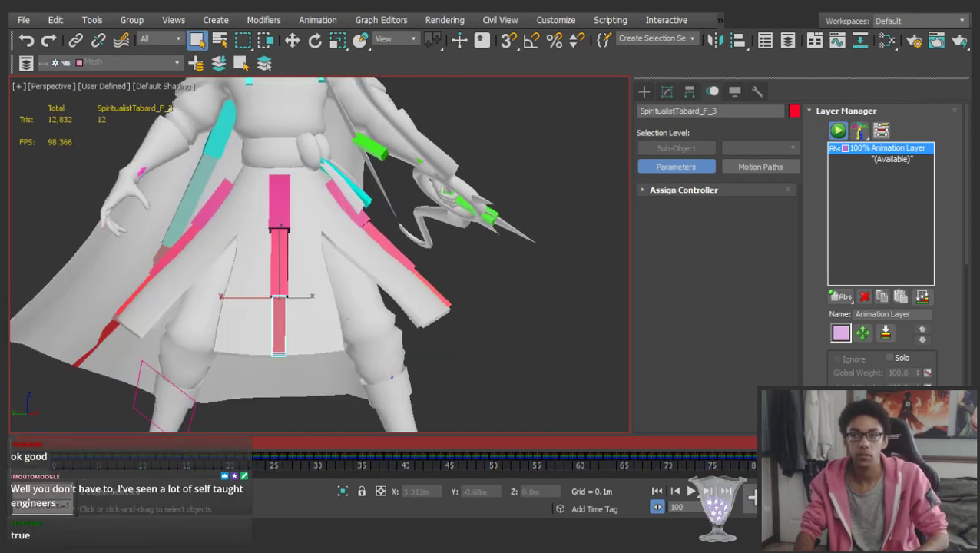
key(ctrl+z)
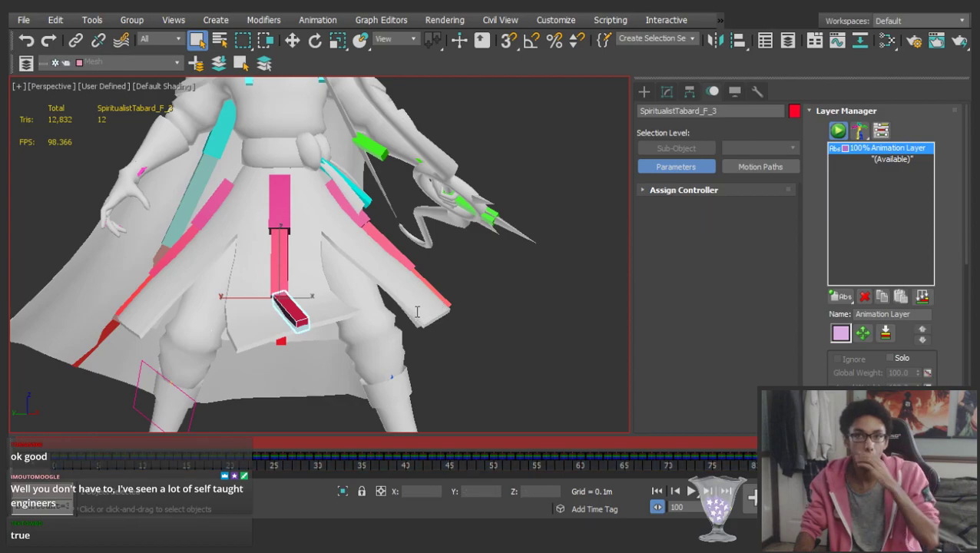
key(ctrl+s)
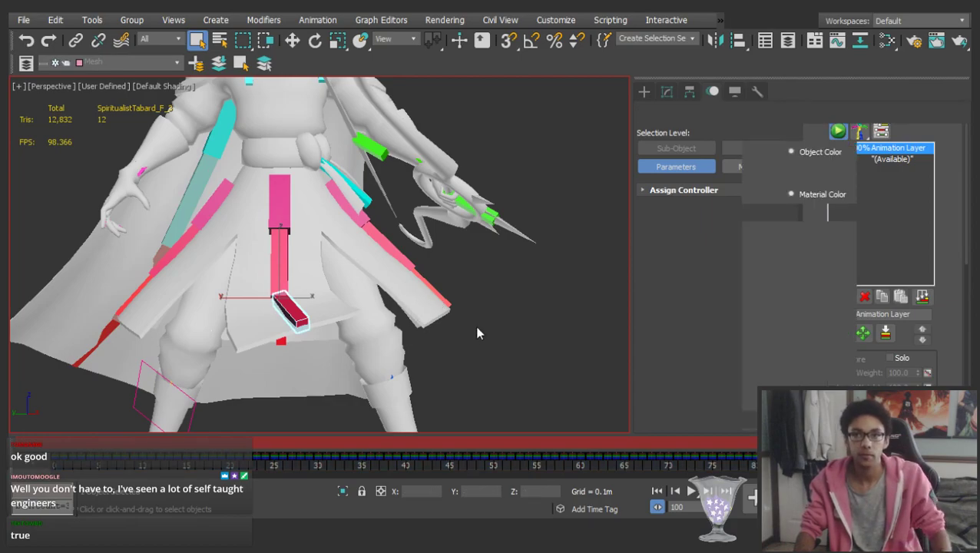
mouse_move(925, 443)
mouse_down()
mouse_move(763, 443)
mouse_move(926, 443)
mouse_up()
click(546, 345)
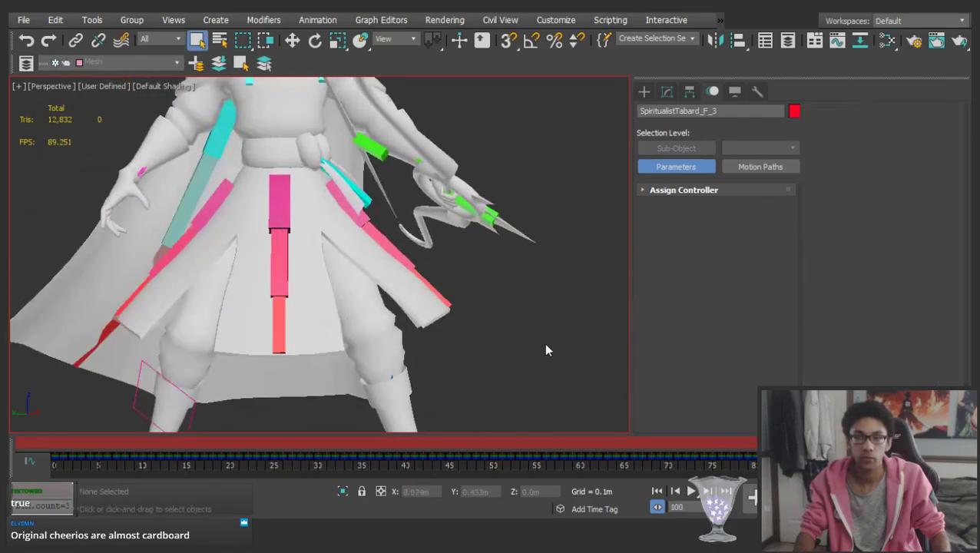
Save the scene and play back the full flip from a three-quarter front view
key(z)
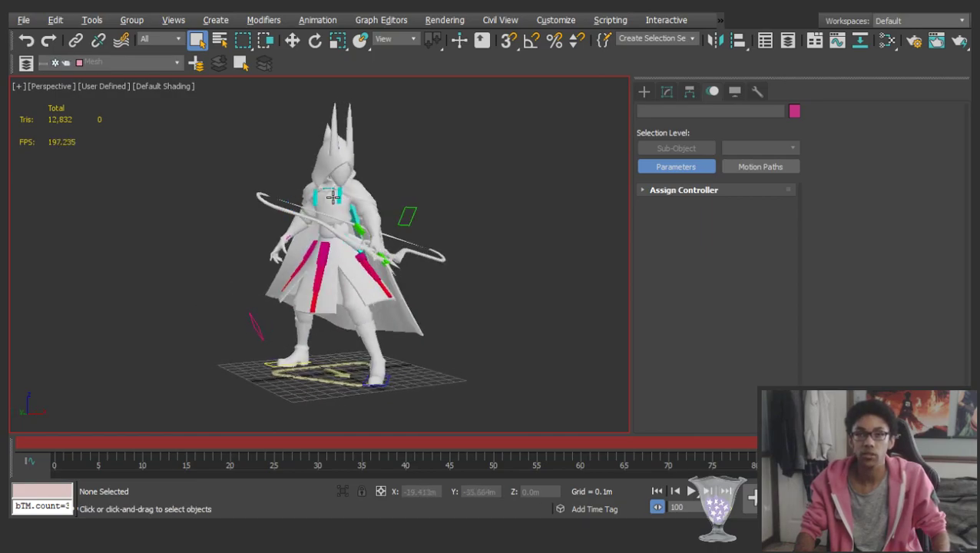
key(ctrl+s)
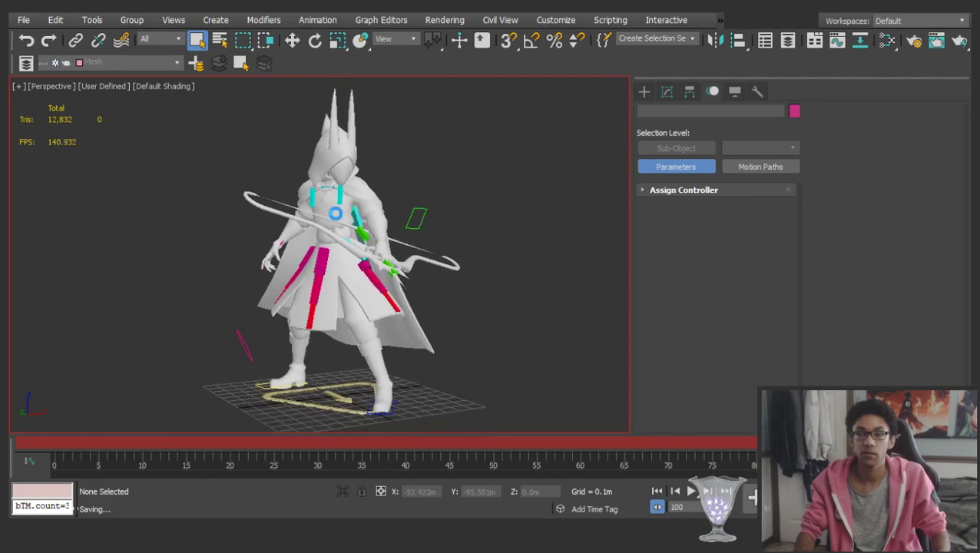
key(/)
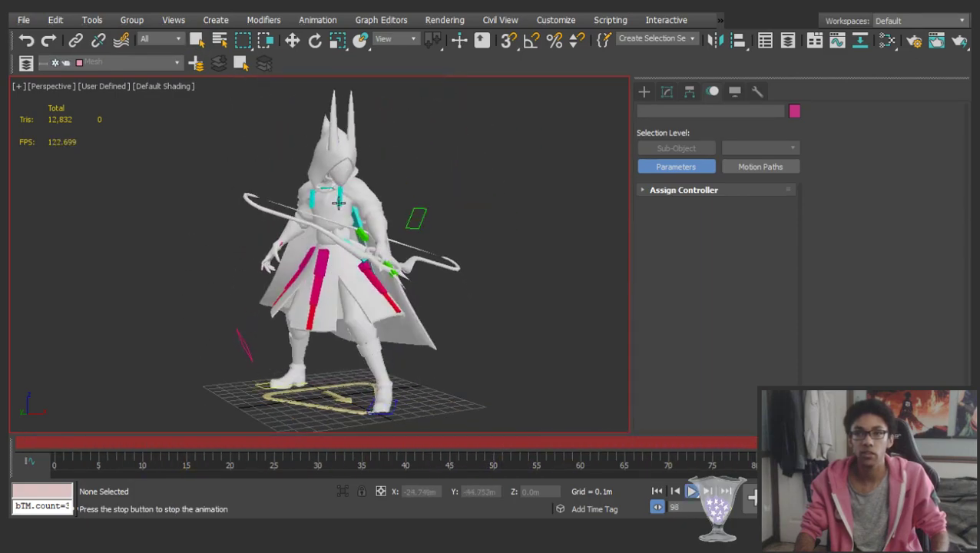
key(/)
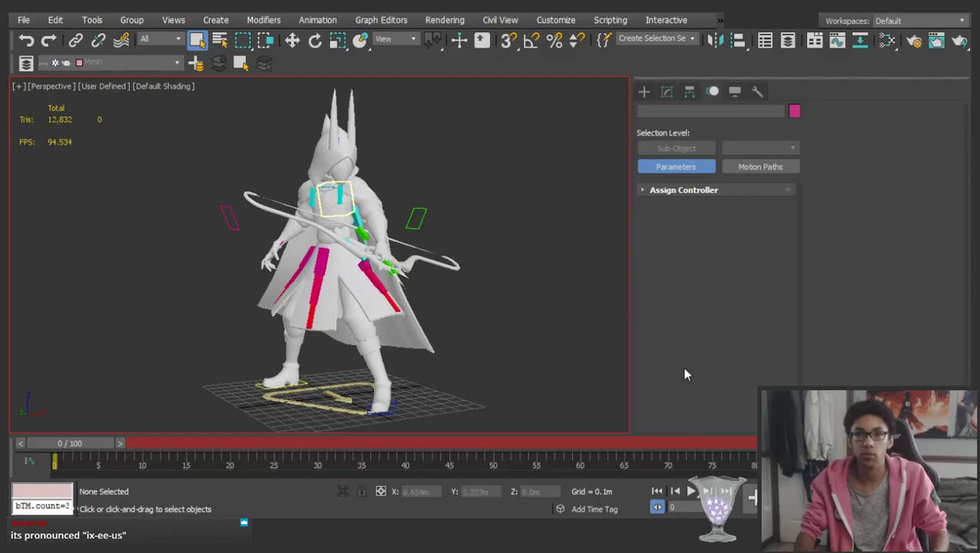
key(/)
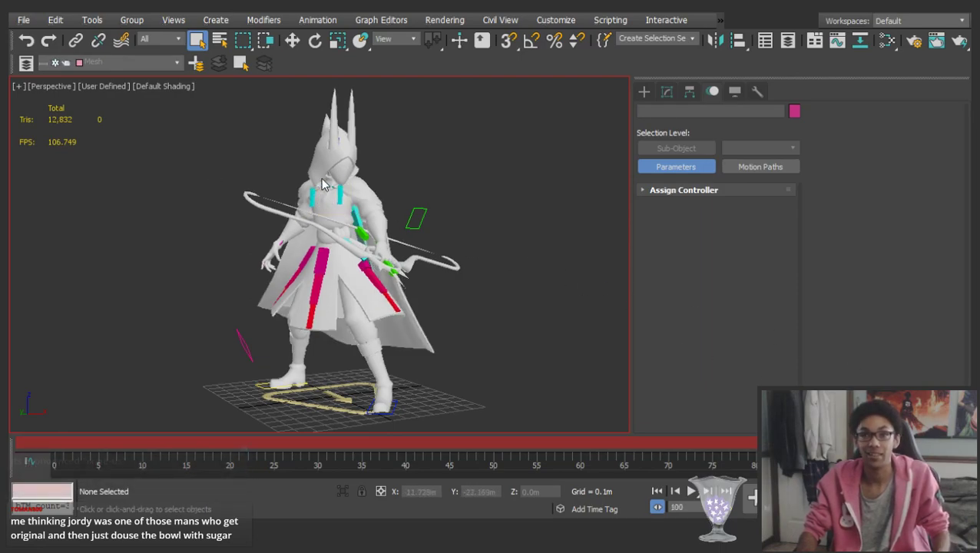
Replay the flip and scrub the landing around frame 92 to check how the cape and tabard settle
key(slash)
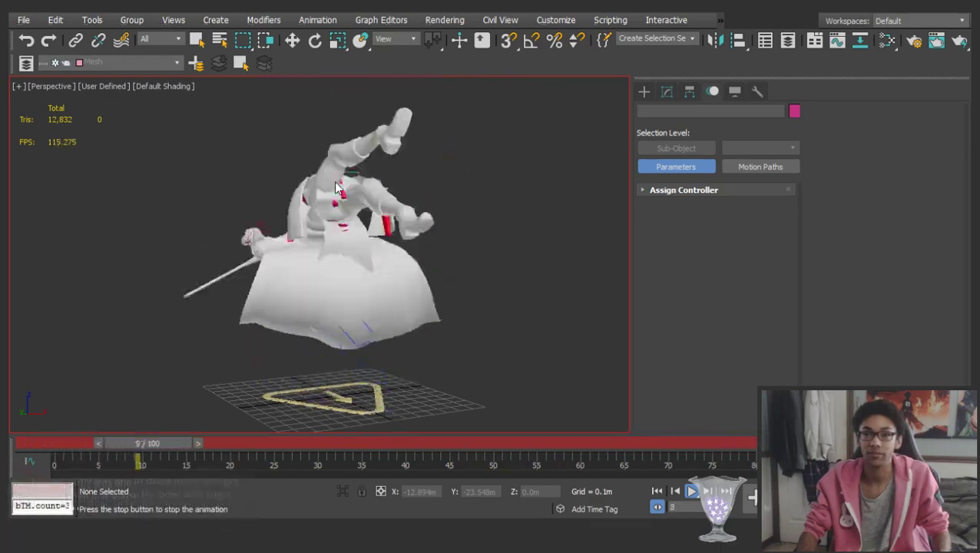
key(slash)
drag(517, 443, 825, 384)
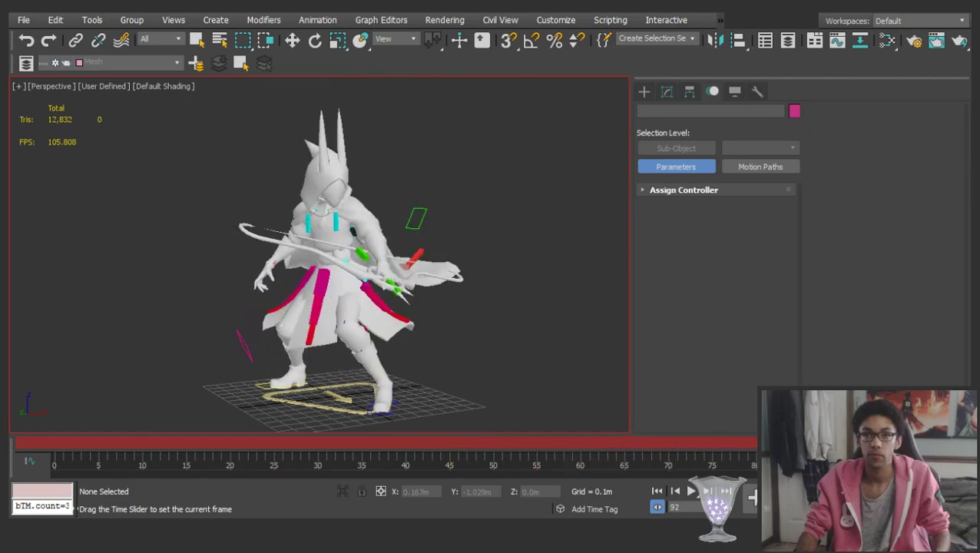
key(slash)
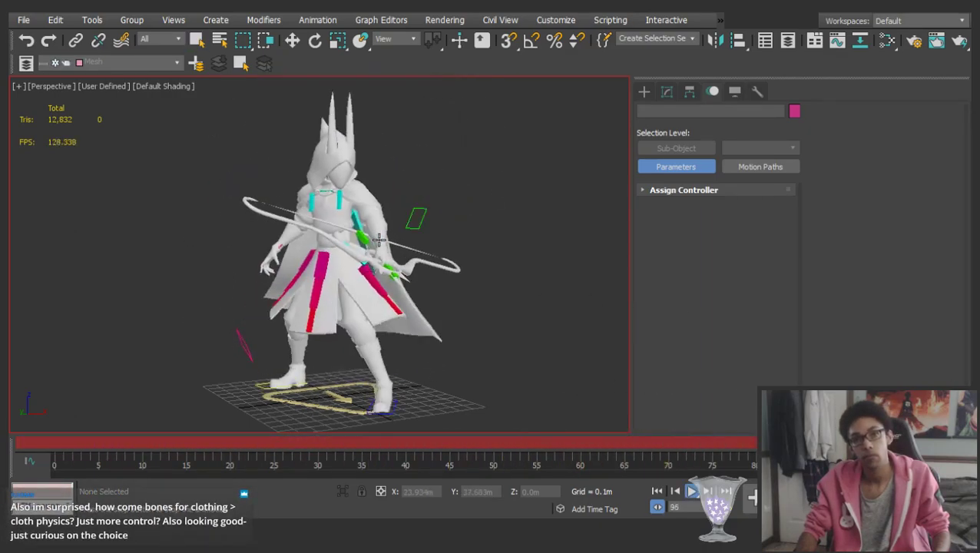
key(slash)
scroll(335, 222, down, 3)
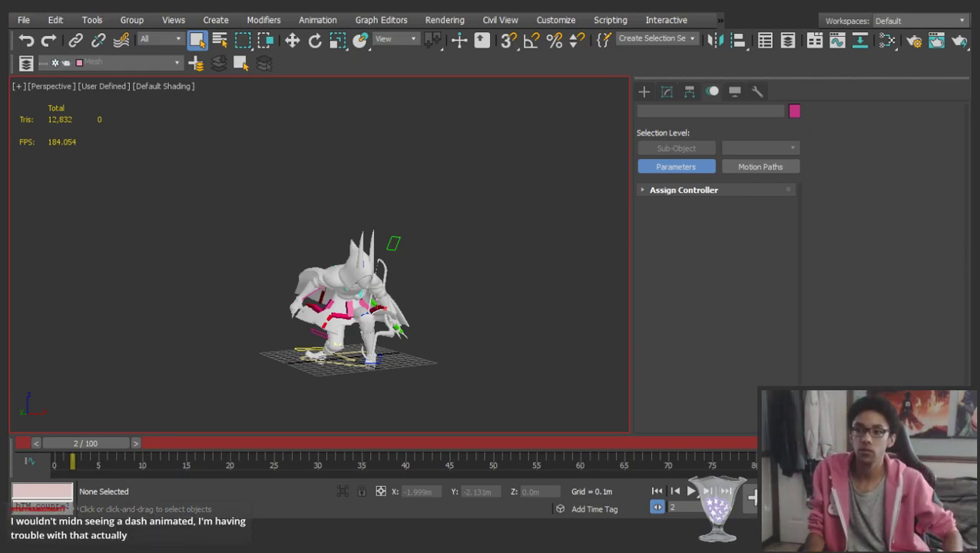
Inspect the mid-air cape bones and mesh up close at frame 46 with edged faces displayed
alt+middle_drag(375, 281, 357, 299)
drag(96, 443, 459, 361)
scroll(307, 207, up, 5)
scroll(321, 212, up, 3)
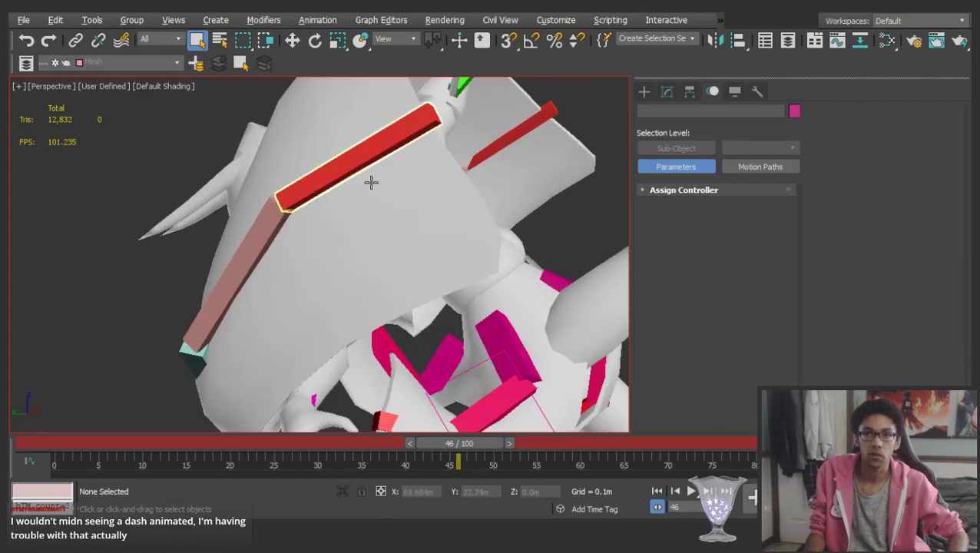
alt+middle_drag(377, 175, 313, 201)
key(F4)
scroll(178, 224, up, 3)
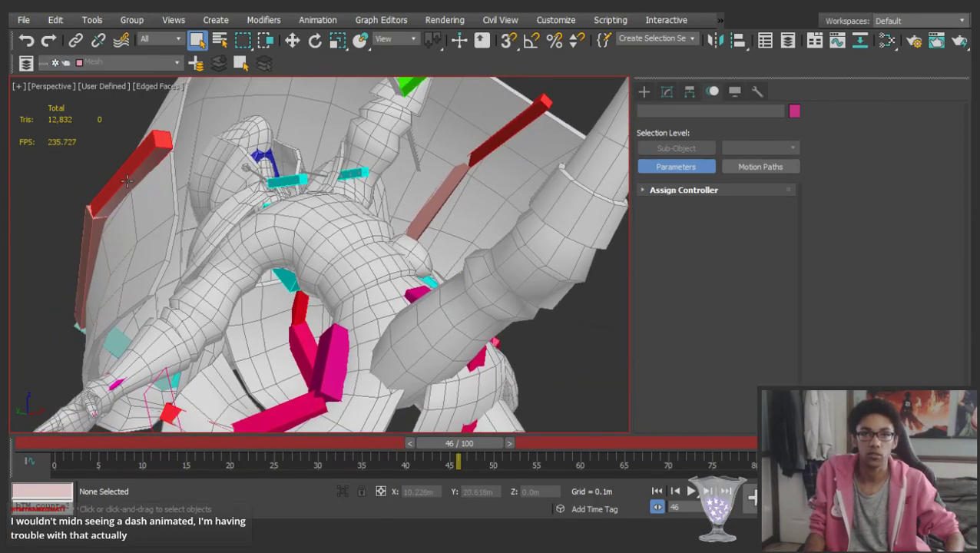
Turn off edged faces and examine the cape's bone chains from behind at frame 91
scroll(214, 181, down, 6)
key(F4)
mouse_move(459, 444)
mouse_down()
mouse_move(921, 400)
mouse_move(392, 369)
mouse_move(356, 339)
mouse_move(842, 309)
mouse_up()
alt+middle_drag(415, 300, 304, 209)
scroll(305, 209, up, 4)
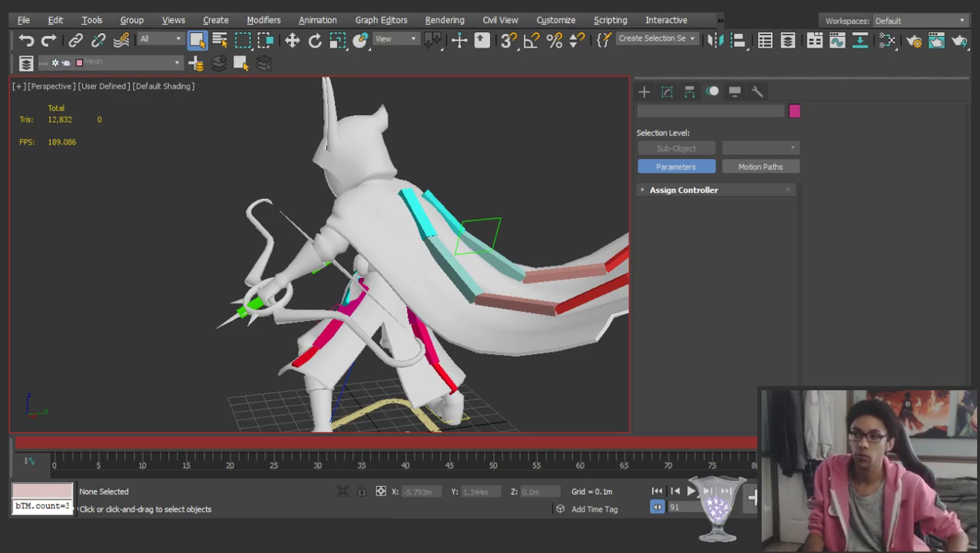
Play back the full flip from frame 0, viewing the character from the front and the opposite side
key(z)
alt+middle_drag(297, 216, 526, 200)
drag(129, 444, 334, 430)
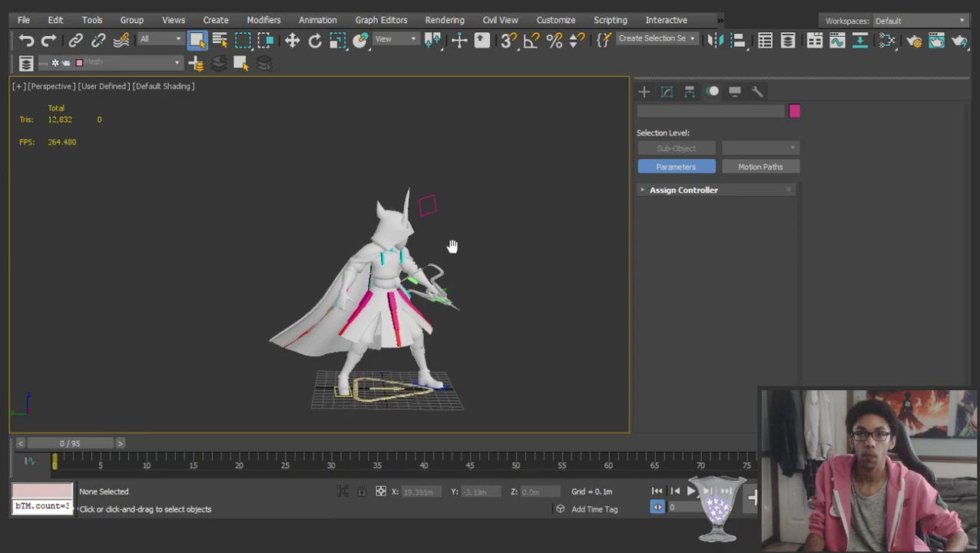
key(/)
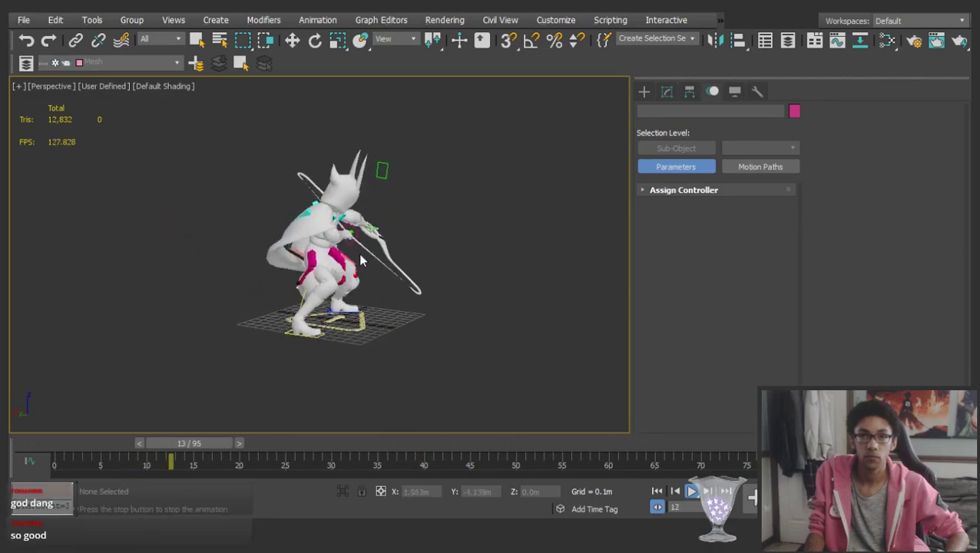
alt+middle_drag(360, 260, 169, 246)
scroll(292, 264, up, 4)
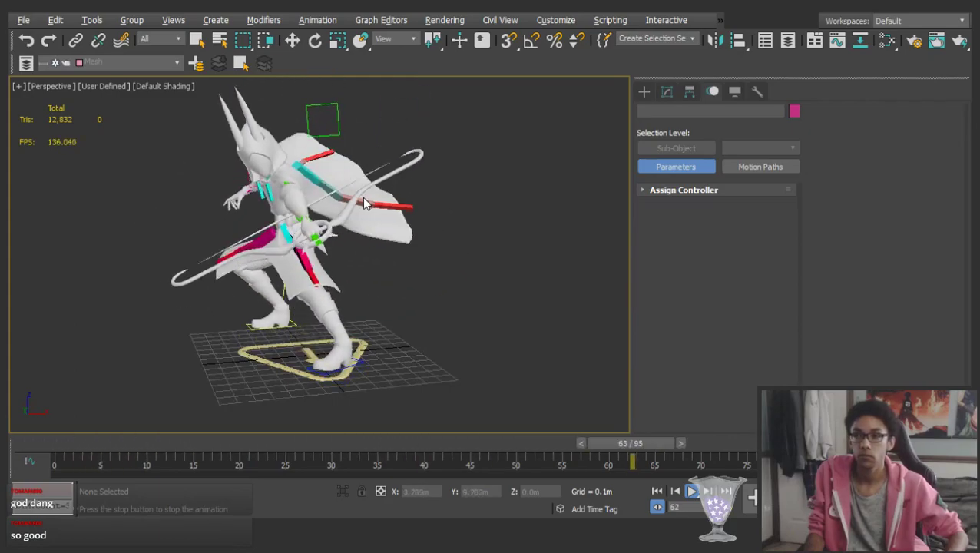
middle_drag(365, 198, 352, 223)
key(slash)
Scrub through the flip and landing up to frame 93 to check how the cape and tabard follow
drag(140, 443, 683, 388)
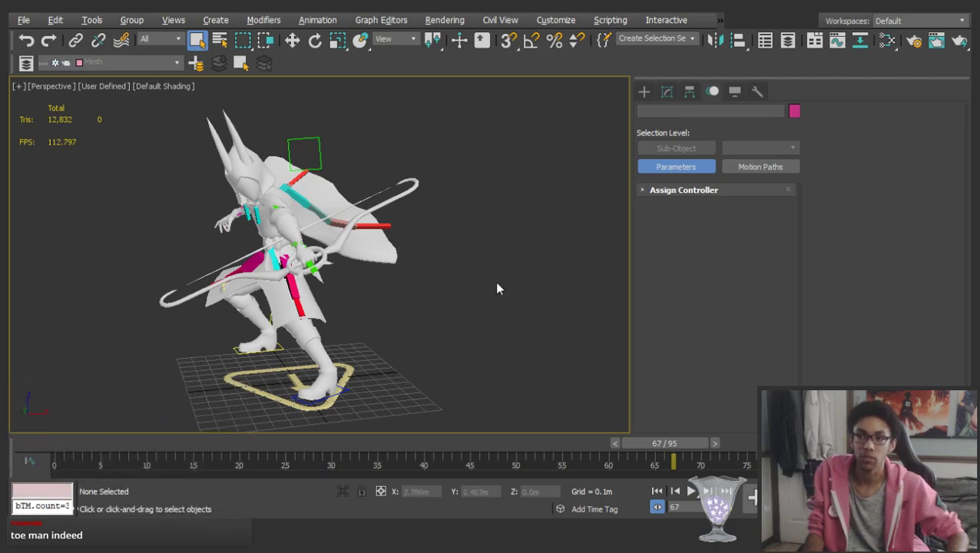
alt+middle_drag(309, 228, 321, 207)
drag(96, 445, 829, 443)
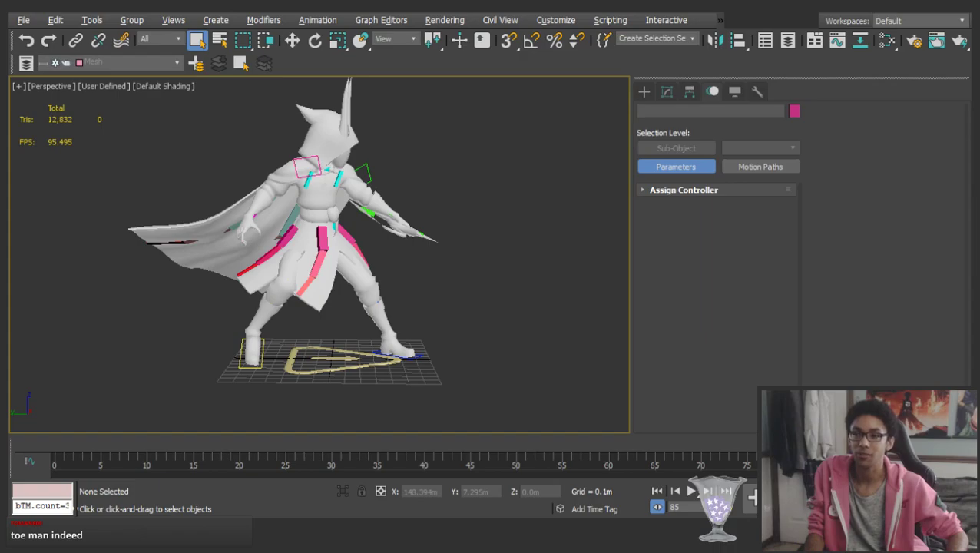
middle_drag(283, 210, 310, 259)
drag(69, 445, 910, 364)
Inspect the cape and tabard close up from the side and front at frame 93
scroll(354, 246, up, 3)
alt+middle_drag(354, 246, 670, 234)
middle_drag(394, 214, 662, 210)
alt+middle_drag(405, 277, 384, 286)
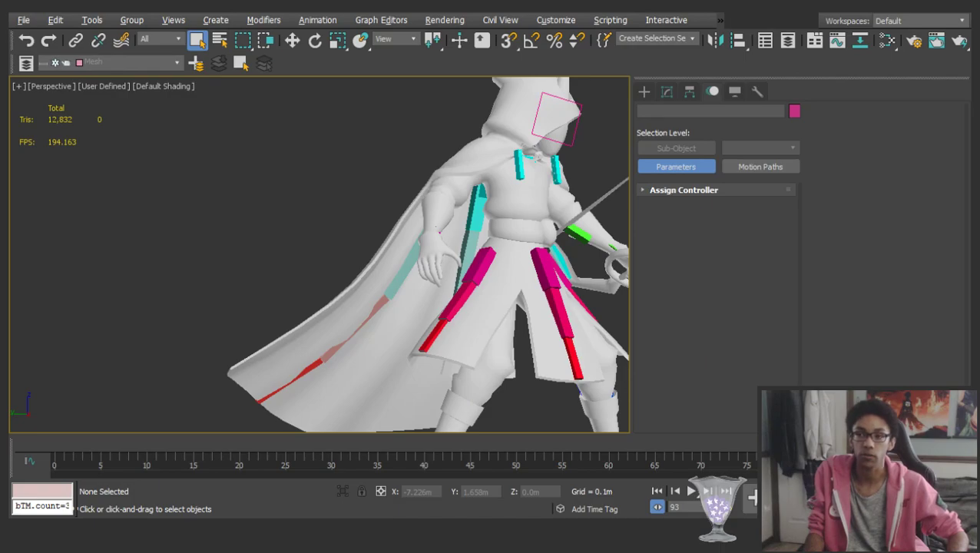
alt+middle_drag(409, 240, 391, 253)
scroll(391, 252, down, 4)
alt+middle_drag(523, 196, 349, 209)
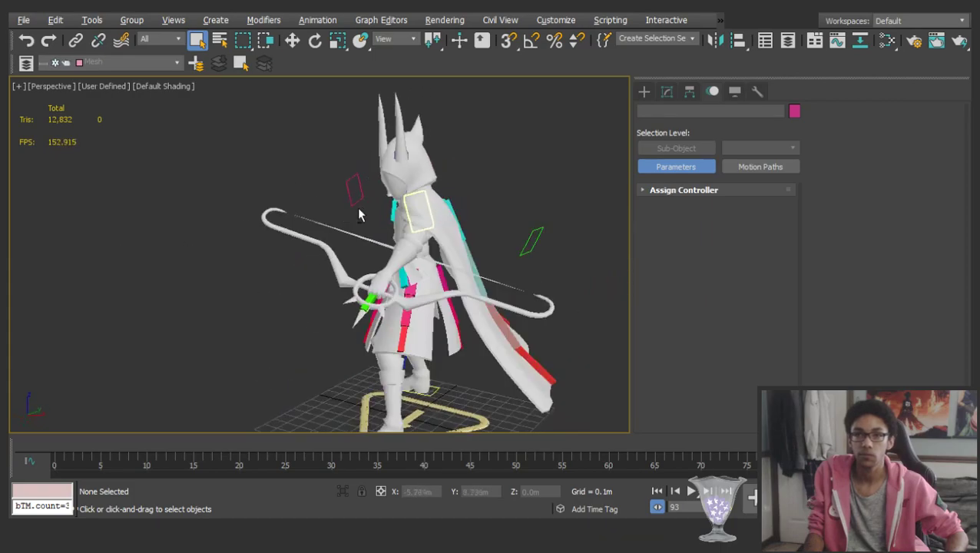
scroll(440, 231, up, 5)
alt+middle_drag(440, 232, 582, 210)
alt+middle_drag(443, 211, 364, 232)
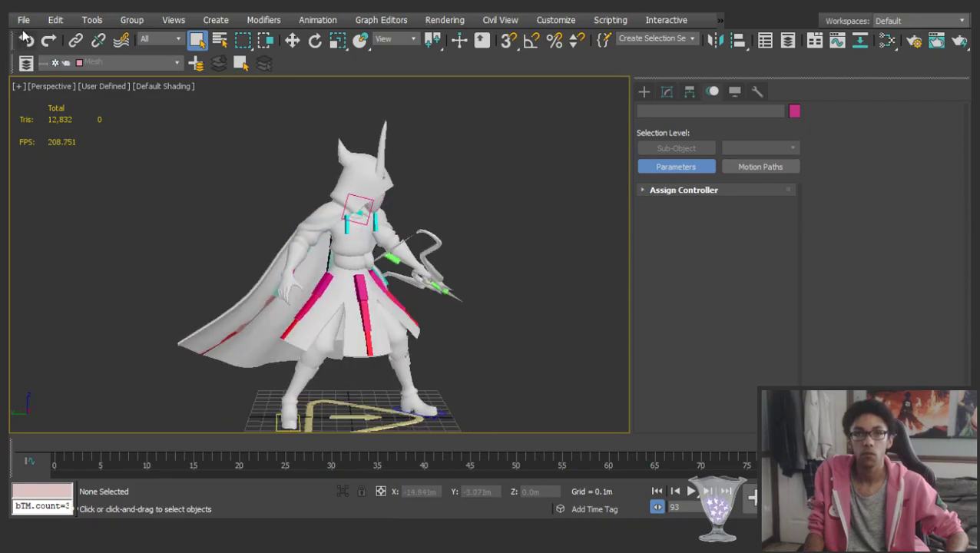
Examine the cape's inner side and the tabard bone chains up close in the final stance
middle_drag(371, 234, 376, 227)
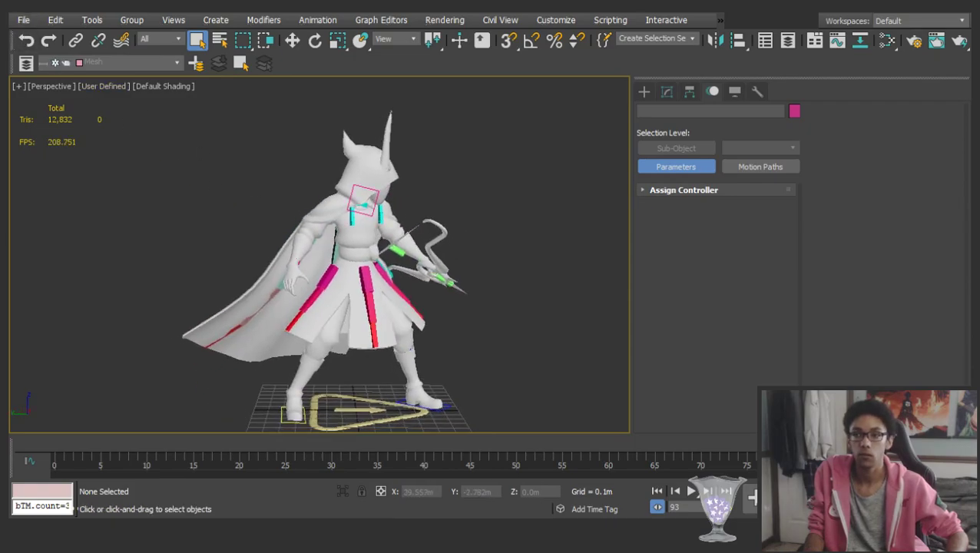
scroll(365, 241, up, 5)
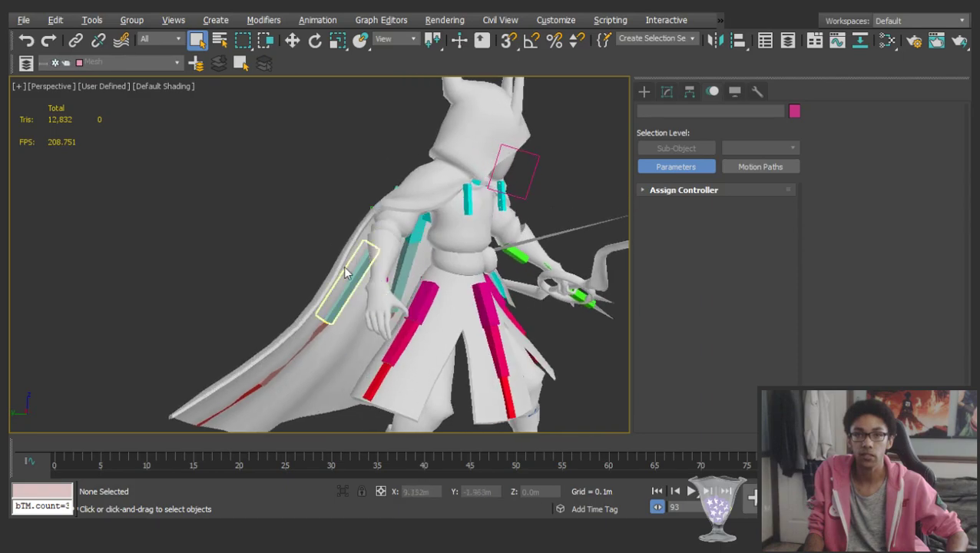
scroll(333, 214, up, 4)
alt+middle_drag(333, 215, 331, 242)
scroll(409, 214, down, 5)
scroll(396, 193, up, 6)
scroll(372, 203, down, 5)
alt+middle_drag(372, 204, 372, 131)
scroll(392, 223, down, 3)
middle_drag(315, 304, 262, 159)
middle_drag(424, 147, 426, 232)
scroll(424, 202, down, 5)
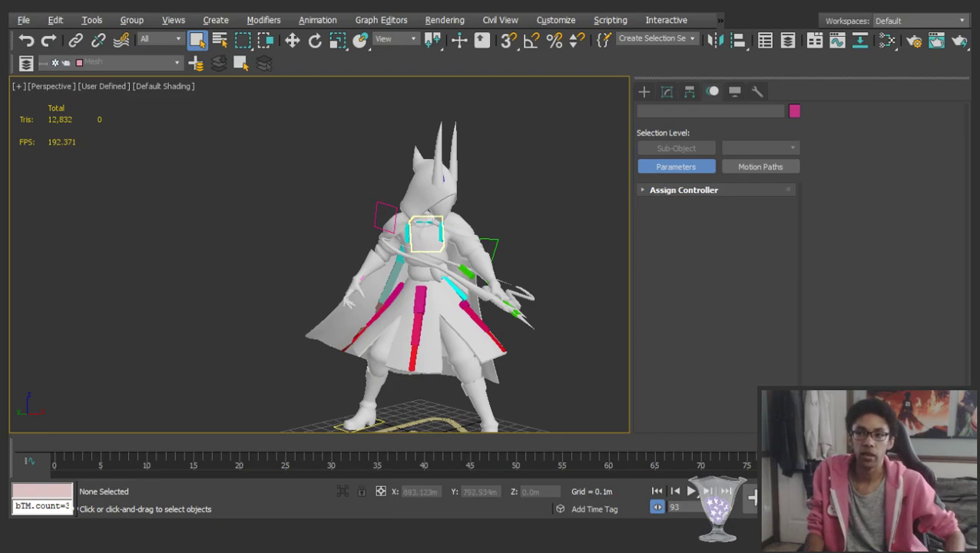
Examine the cape's bone chains from behind and compare them with the front view at frame 93
alt+middle_drag(426, 232, 461, 228)
scroll(403, 243, up, 4)
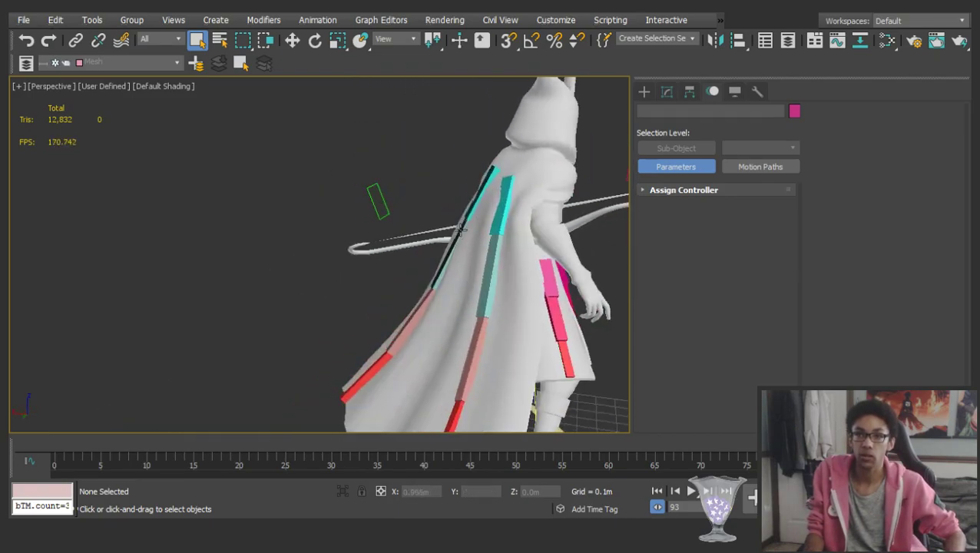
alt+middle_drag(494, 290, 372, 269)
middle_drag(503, 347, 478, 209)
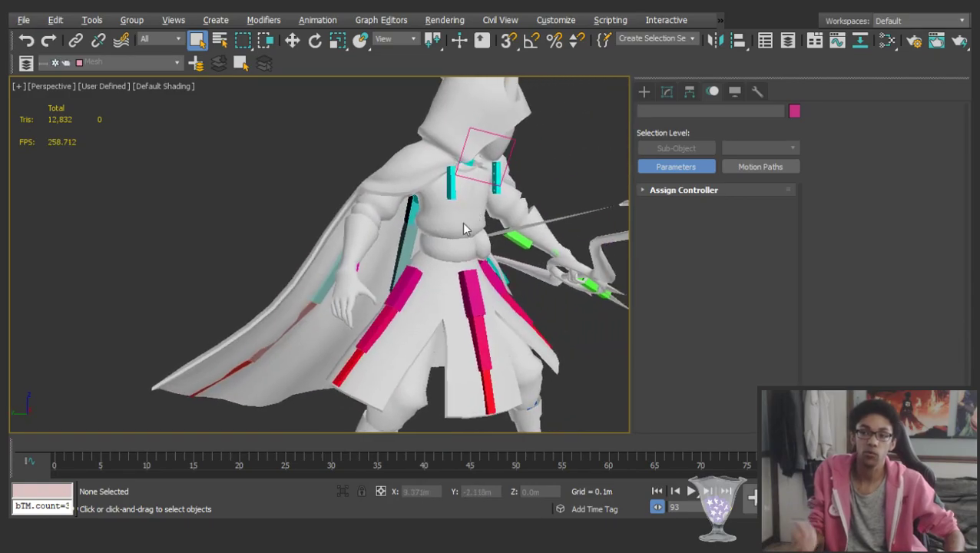
scroll(435, 242, down, 4)
middle_drag(428, 240, 341, 205)
middle_drag(325, 163, 319, 198)
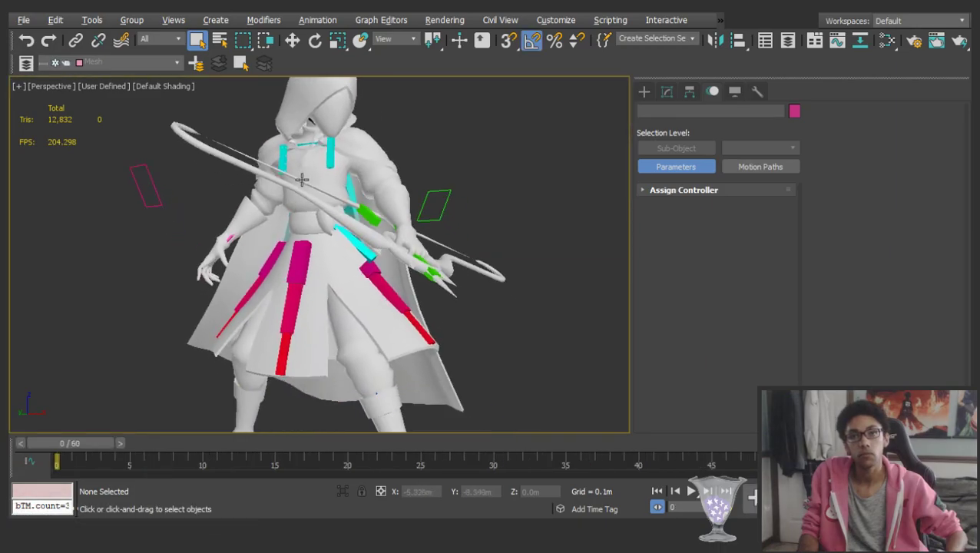
Switch from the 60-frame archer scene to the white-furred creature's scenes and play back its 70-frame and 40-frame animations
scroll(301, 178, down, 3)
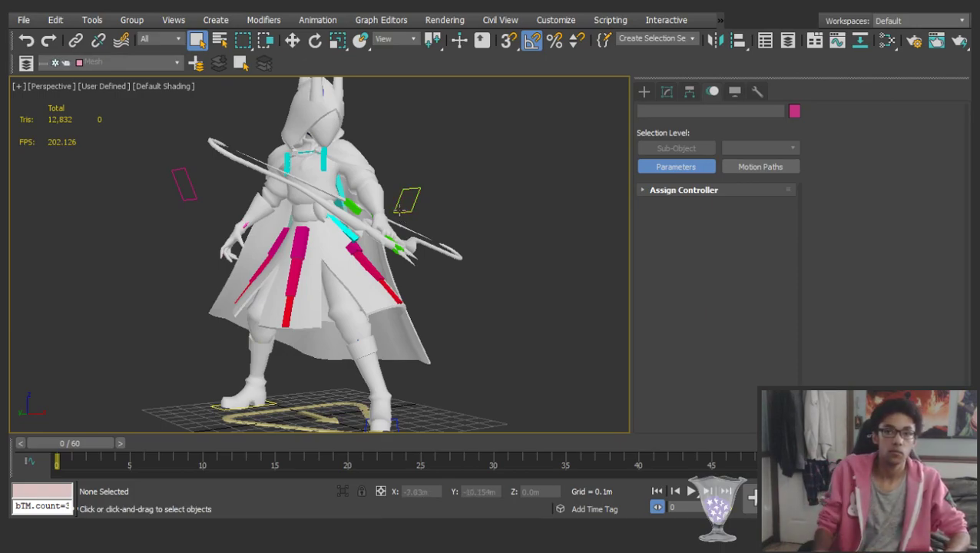
key(w)
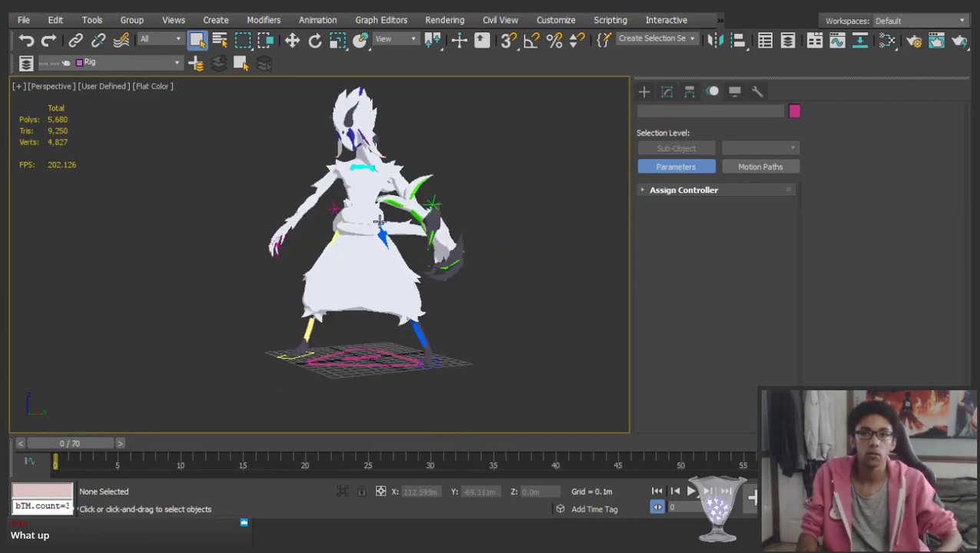
alt+middle_drag(370, 221, 332, 223)
key(slash)
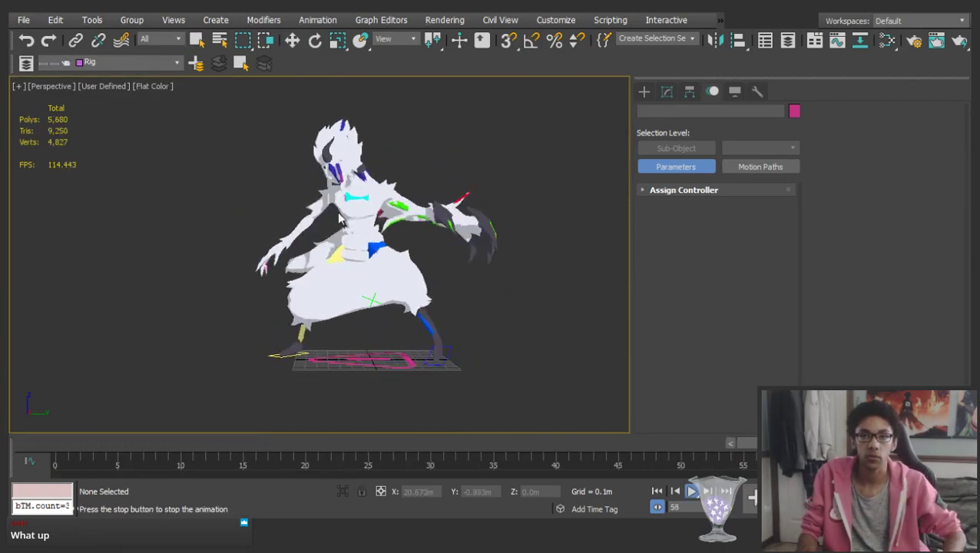
key(slash)
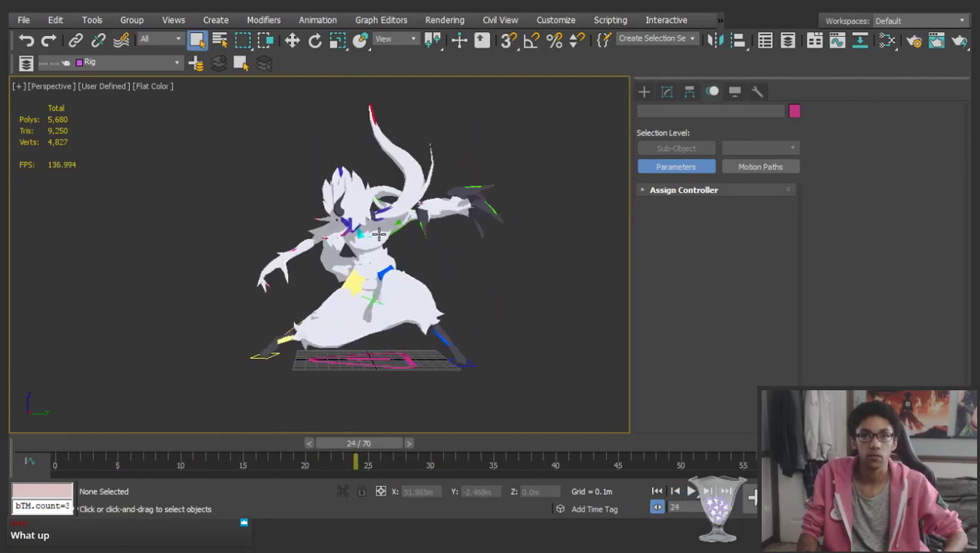
click(382, 194)
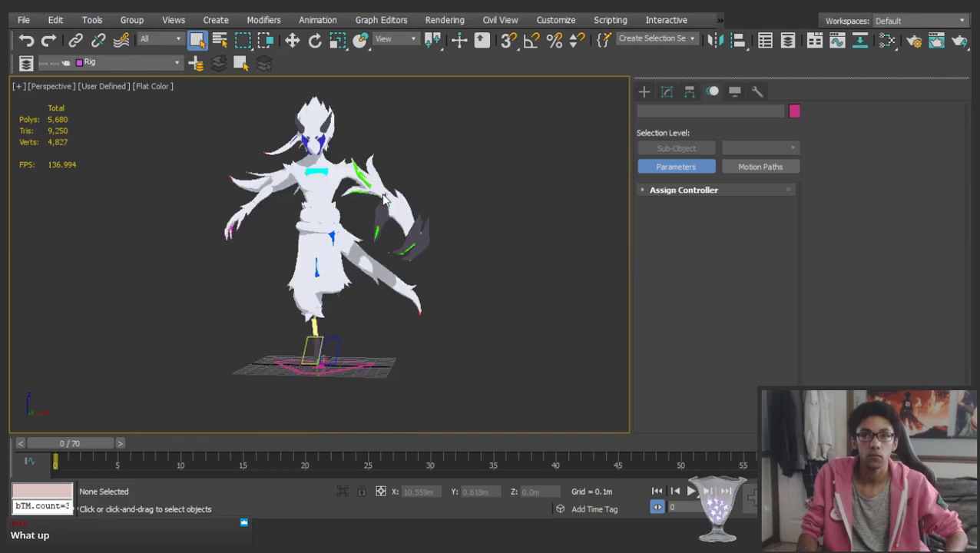
key(slash)
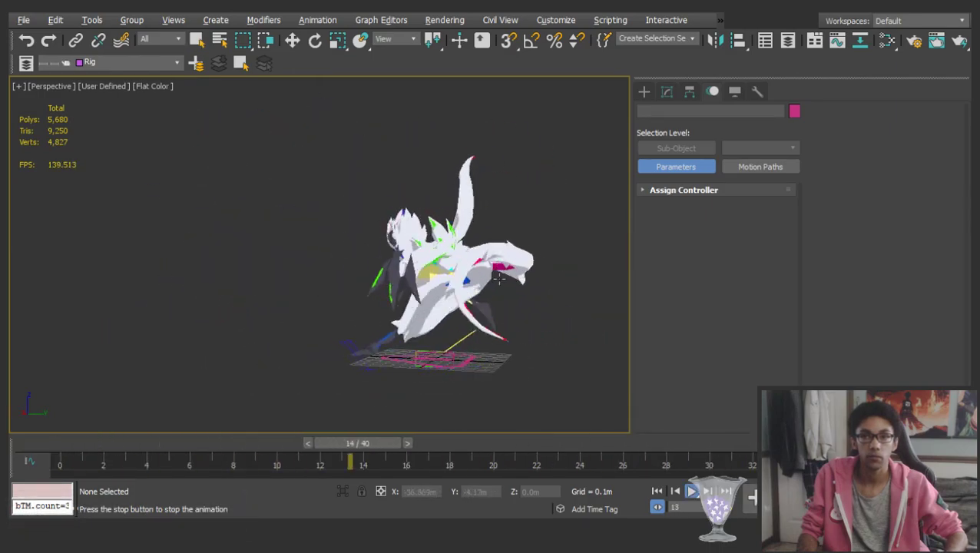
key(slash)
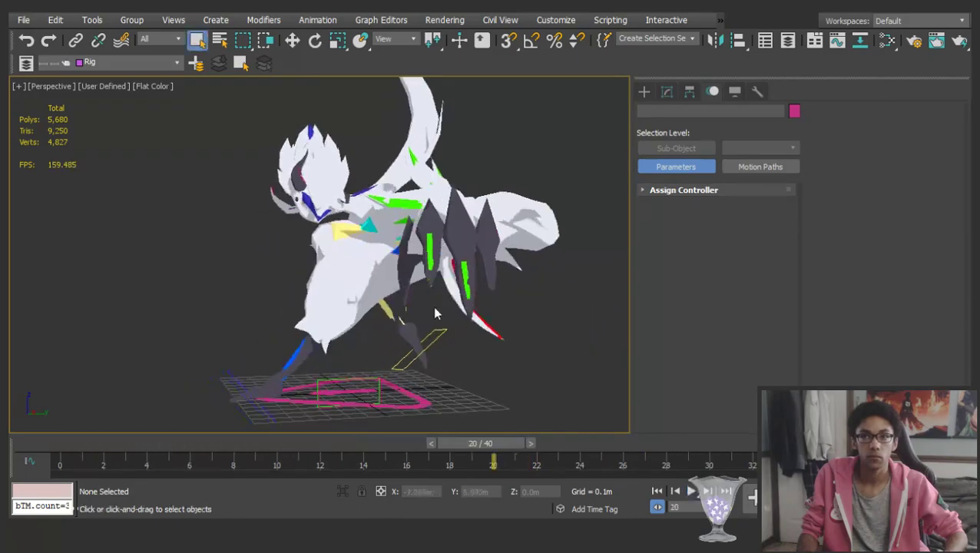
Replay the creature's 40-frame animation from its other side
click(413, 398)
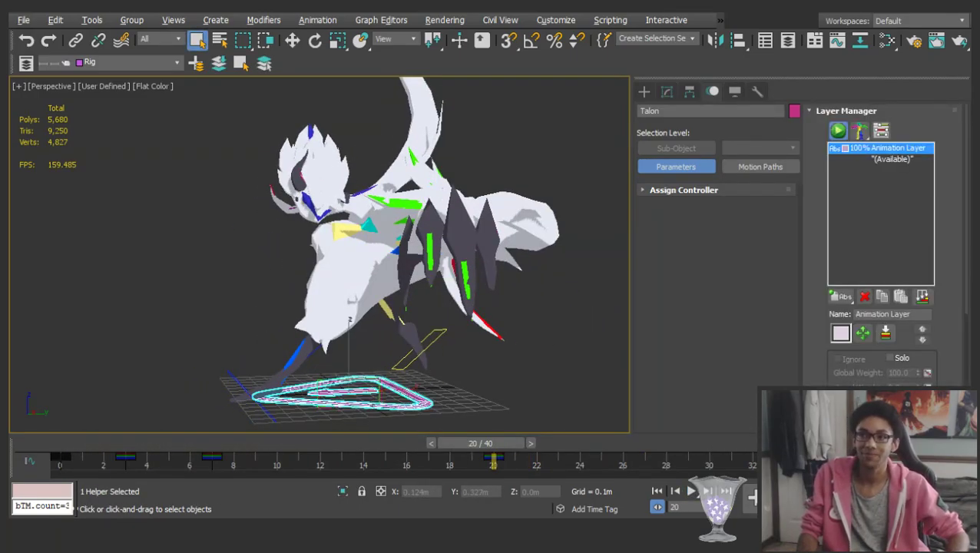
alt+middle_drag(349, 265, 551, 266)
click(550, 273)
key(/)
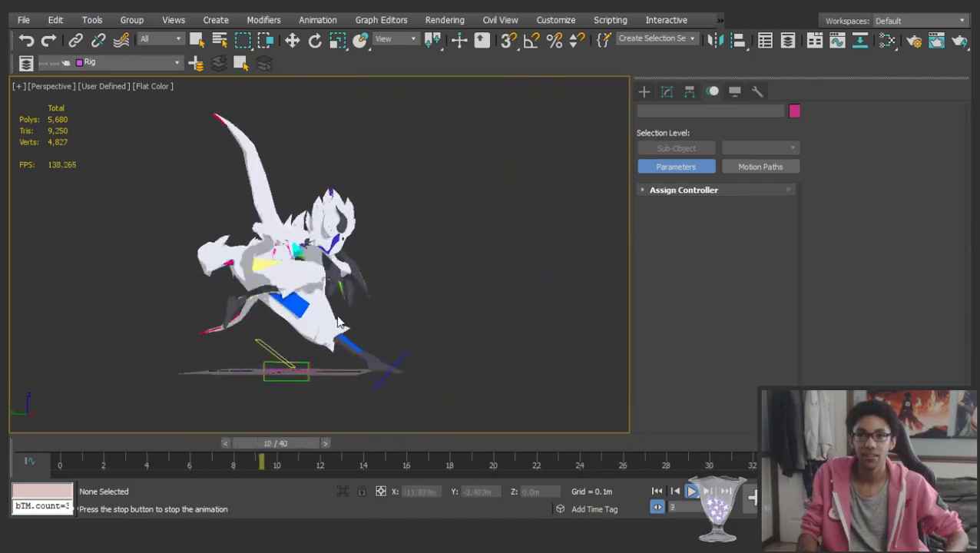
key(/)
Select the Talon rig's base helper, go to frame 40, and show its Clip Manager
click(323, 373)
alt+middle_drag(323, 373, 113, 249)
alt+middle_drag(298, 274, 313, 251)
drag(61, 440, 943, 366)
alt+middle_drag(386, 248, 430, 246)
key(w)
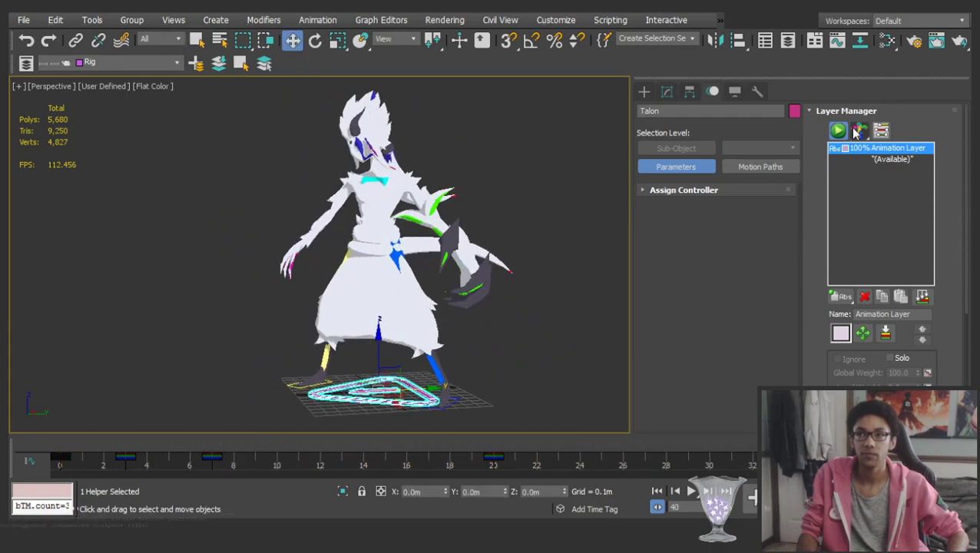
click(861, 114)
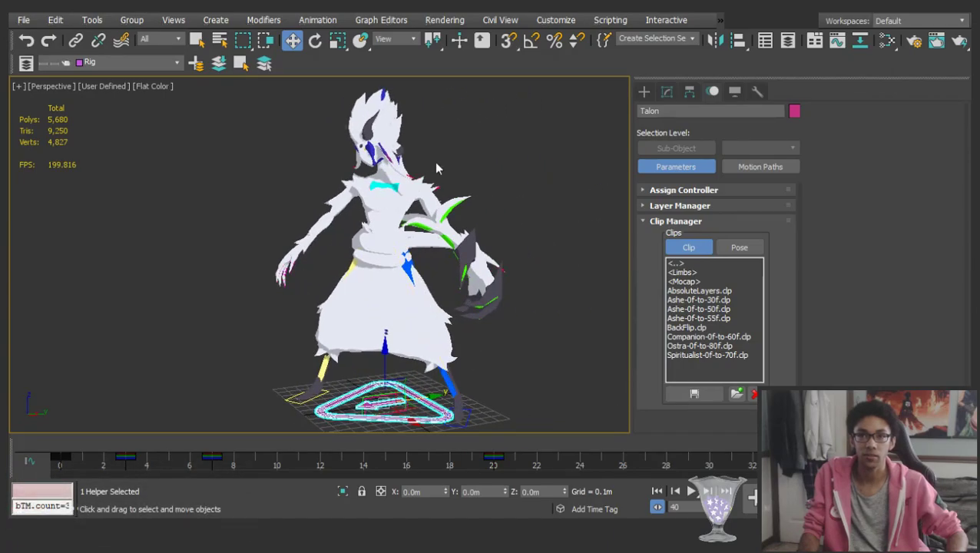
Return to the archer scene, select the Spiritualist base helper, and choose the available slot in its animation layer list
click(437, 165)
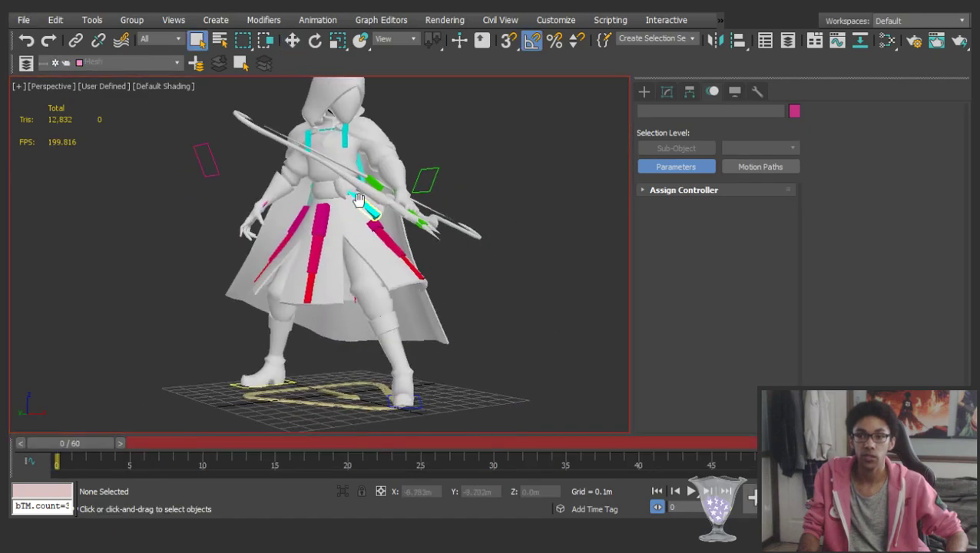
key(w)
click(354, 384)
alt+middle_drag(329, 223, 401, 221)
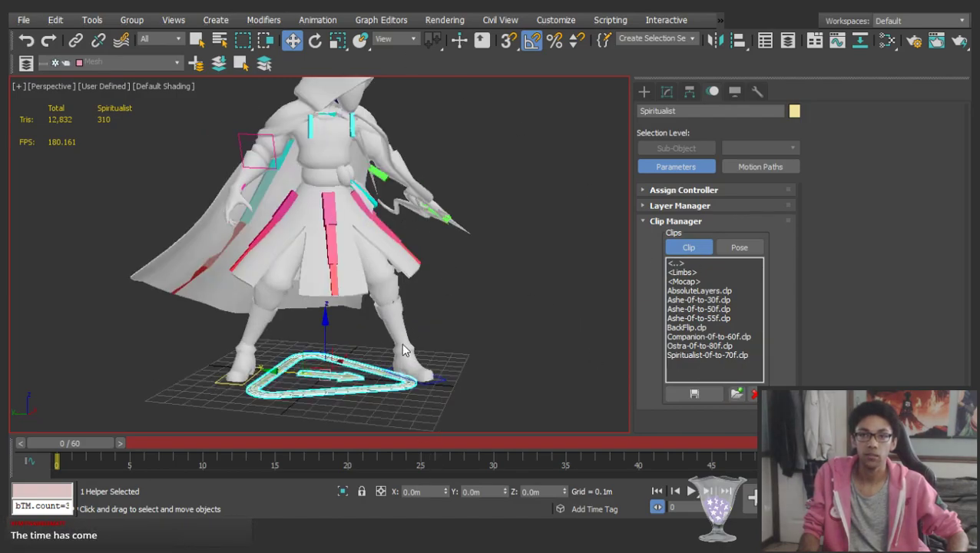
middle_drag(377, 225, 384, 247)
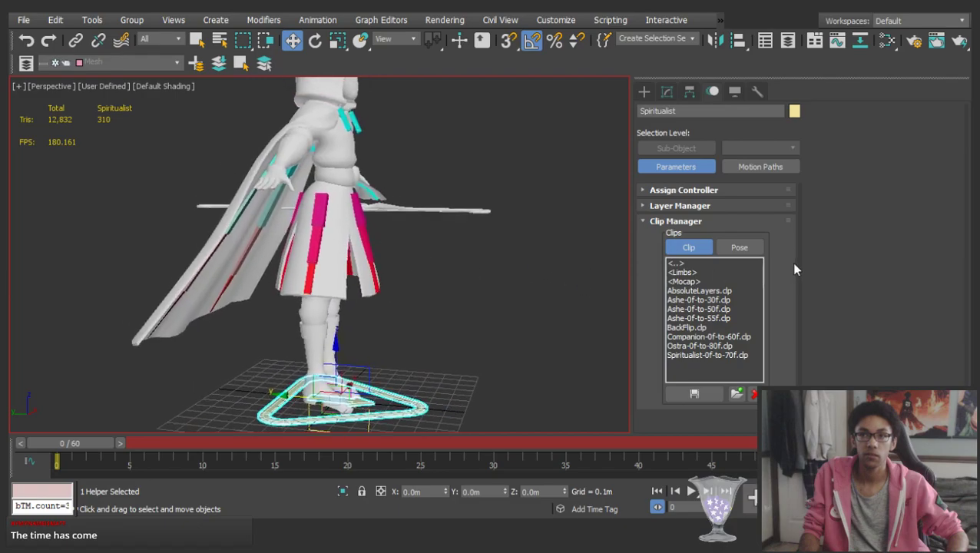
click(676, 206)
click(875, 149)
click(883, 159)
Scrub the archer to frame 17, select the whole rig, and shorten the active time range to 40 frames
drag(93, 442, 319, 428)
key(w)
key(ctrl+a)
ctrl+alt+right_drag(539, 444, 658, 444)
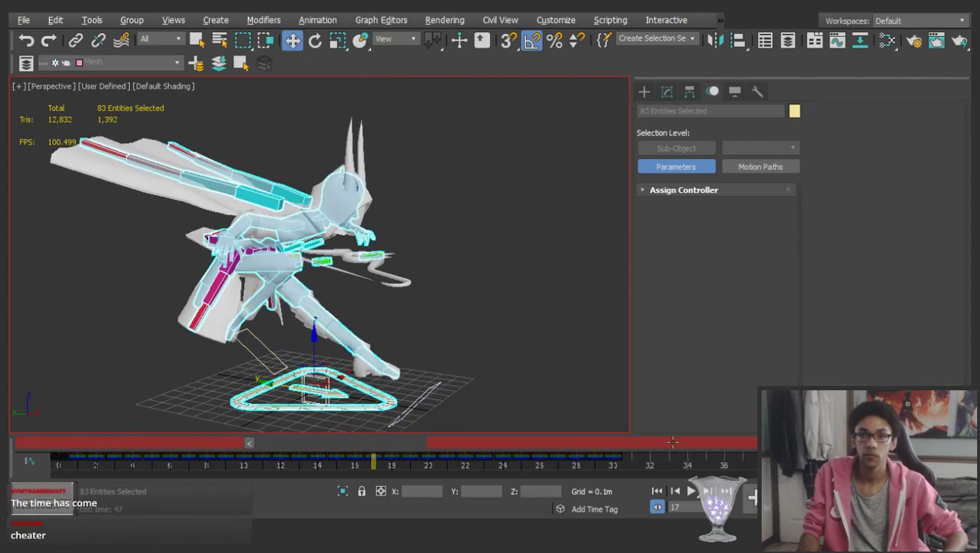
Select the Physics All bone set, delete its animation keys, and go to frame 40
key(ctrl+d)
click(693, 39)
click(632, 51)
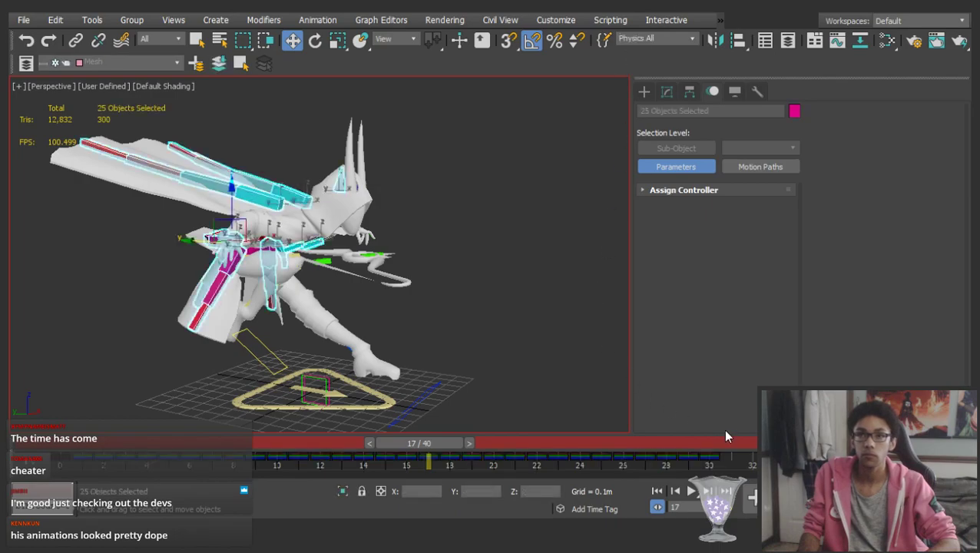
drag(751, 461, 620, 471)
drag(418, 443, 928, 376)
key(w)
alt+middle_drag(523, 275, 387, 261)
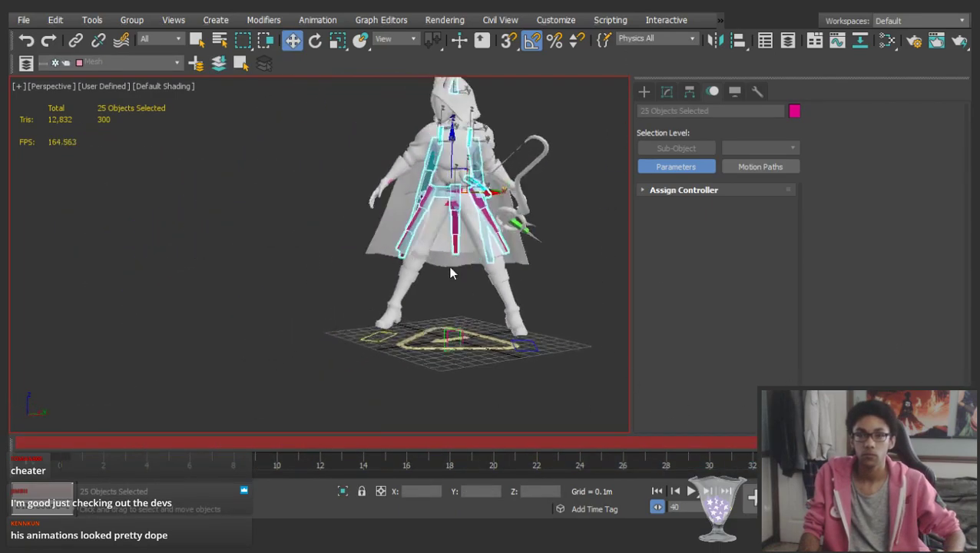
Select the Spiritualist base helper, show its saved poses in the Clip Manager, and undo the last change
click(437, 314)
alt+middle_drag(533, 346, 297, 361)
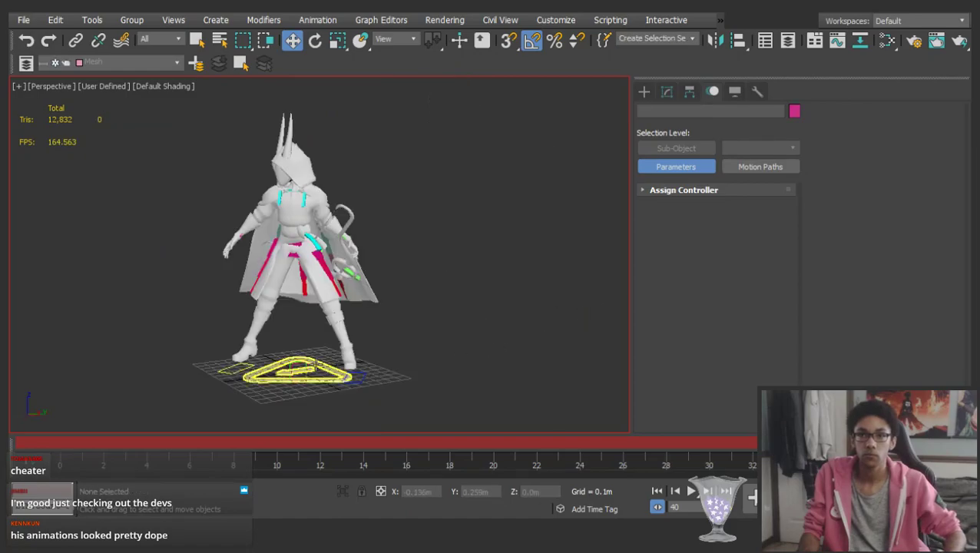
click(317, 376)
click(881, 112)
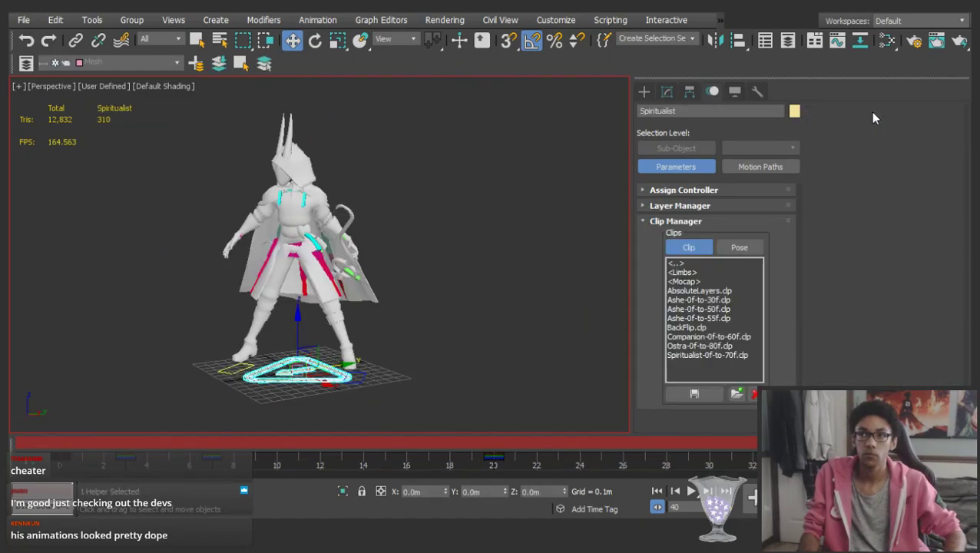
click(739, 248)
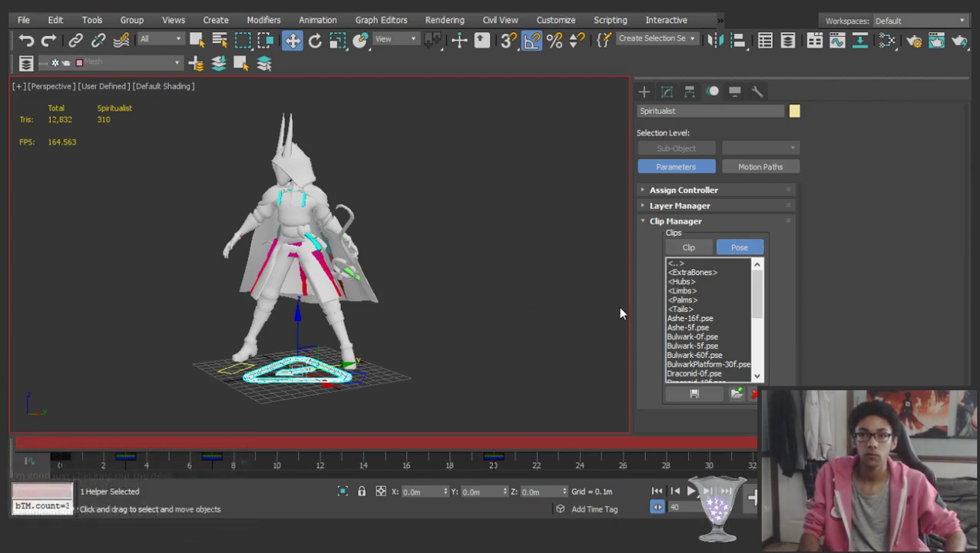
key(ctrl+z)
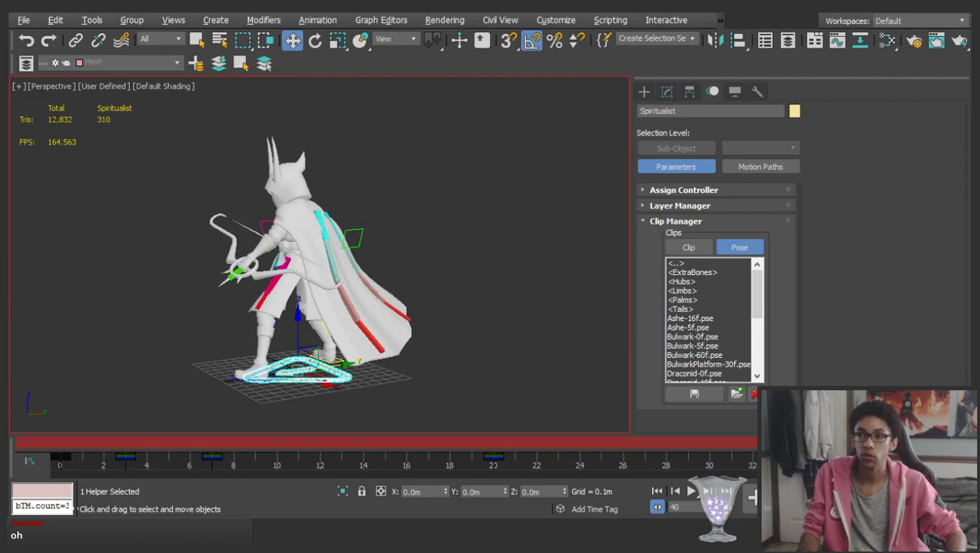
At frame 40, select the left foot platform and rotate it about its local X axis
alt+middle_drag(300, 256, 347, 264)
drag(504, 440, 925, 428)
middle_drag(436, 380, 421, 360)
scroll(430, 307, up, 5)
key(e)
click(427, 305)
drag(516, 444, 925, 447)
drag(388, 372, 675, 325)
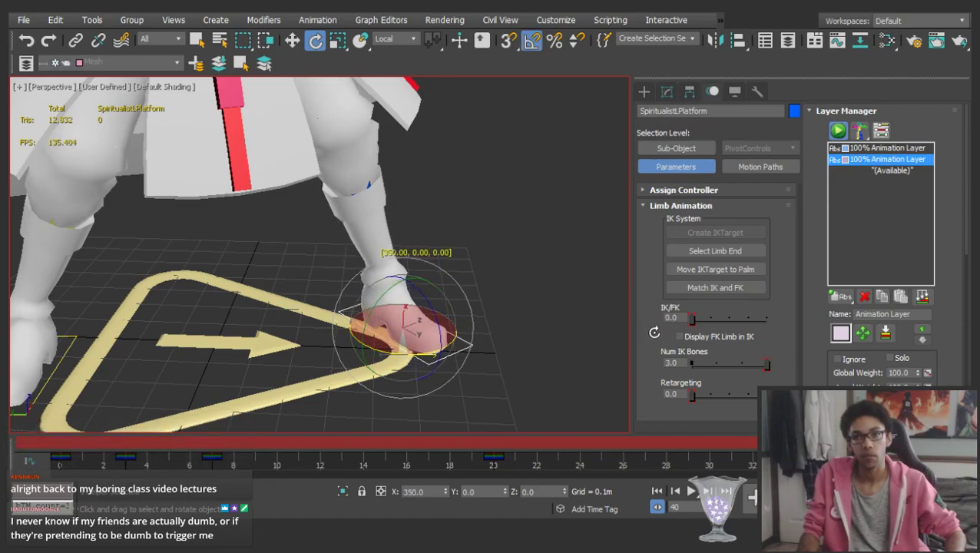
Compare the left foot with frame 26, and turn its platform further outward at frame 40
drag(918, 444, 607, 446)
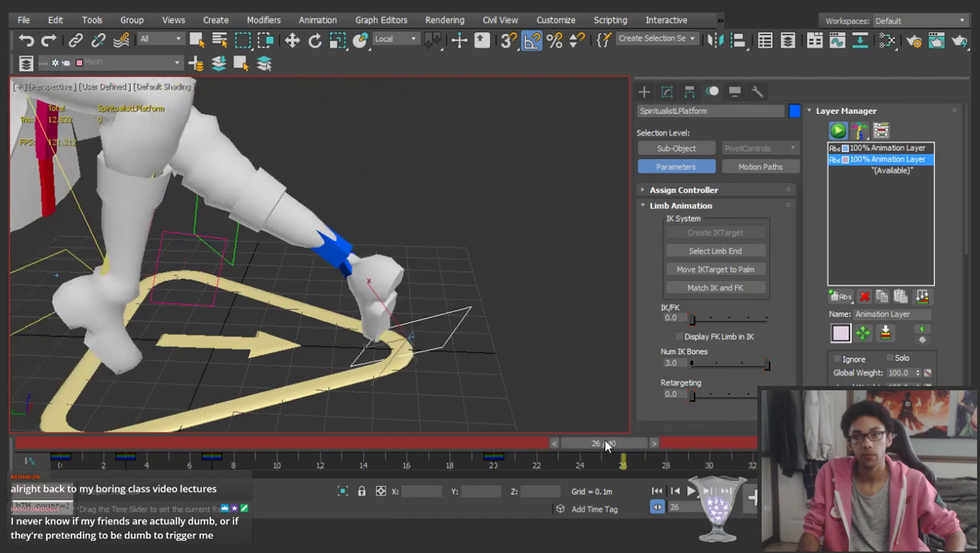
right_click(607, 445)
drag(419, 350, 668, 336)
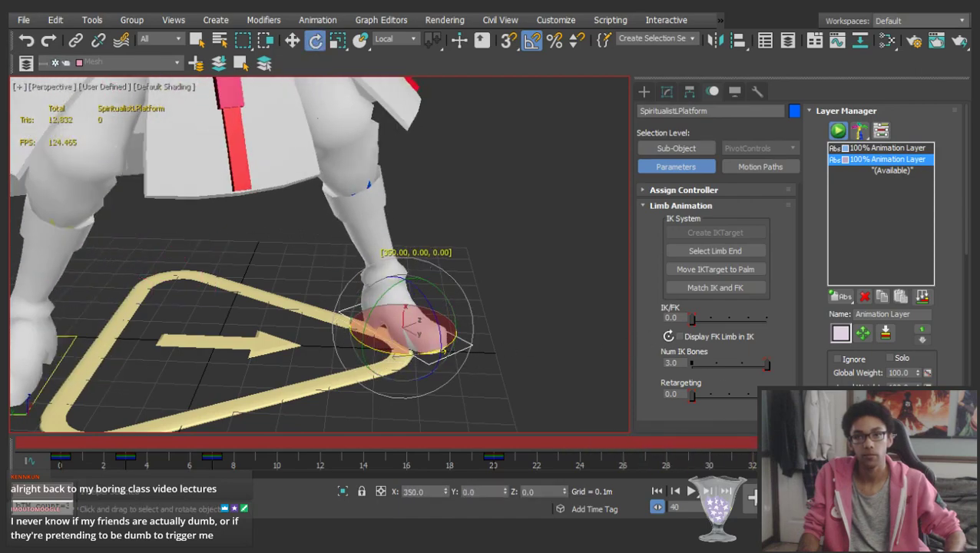
mouse_move(949, 443)
mouse_down()
mouse_move(586, 440)
mouse_move(952, 442)
mouse_move(496, 456)
mouse_move(950, 443)
mouse_up()
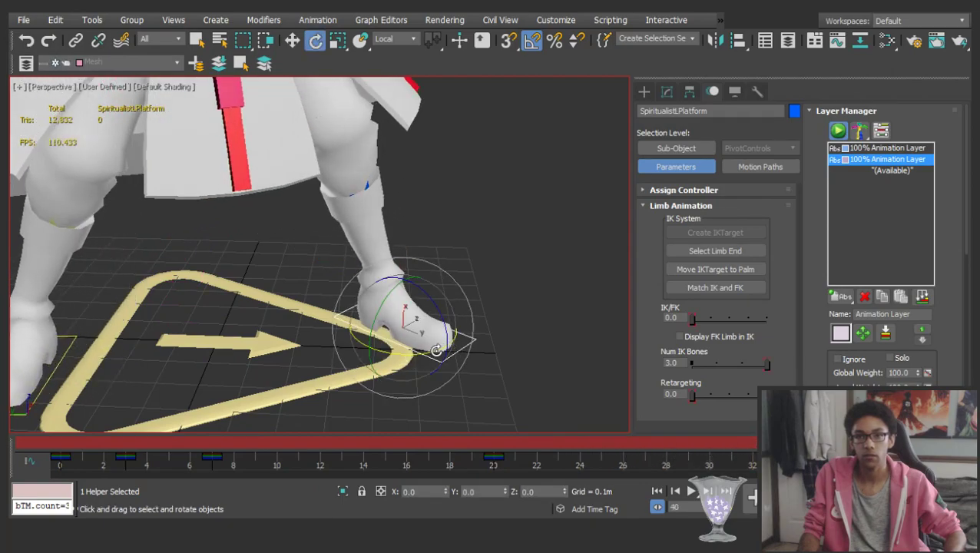
drag(321, 368, 173, 384)
mouse_move(894, 444)
mouse_down()
mouse_move(490, 449)
mouse_move(639, 436)
mouse_move(913, 441)
mouse_up()
scroll(550, 282, down, 5)
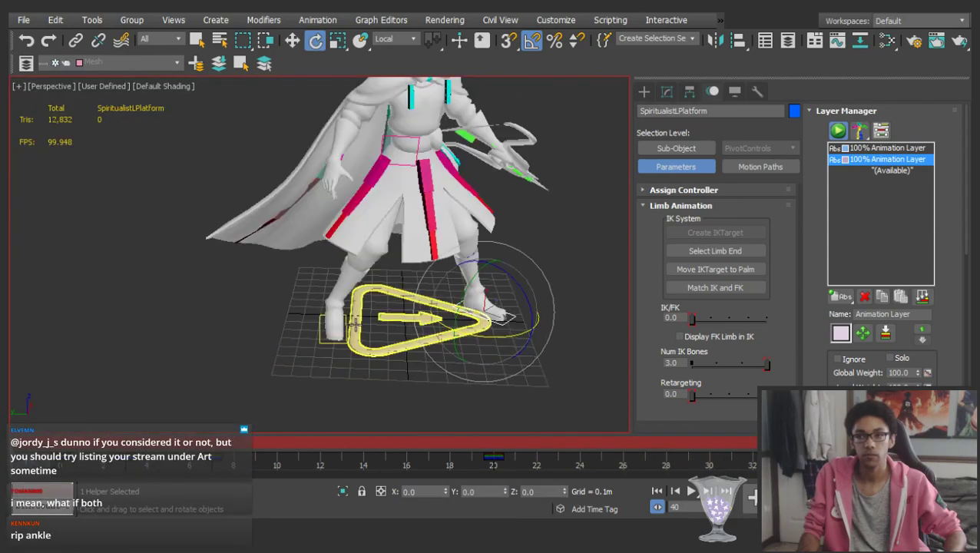
Select the right foot platform and turn it outward about its vertical axis at frame 40
scroll(349, 322, up, 3)
click(339, 347)
mouse_move(901, 443)
mouse_down()
mouse_move(543, 450)
mouse_move(914, 443)
mouse_up()
key(e)
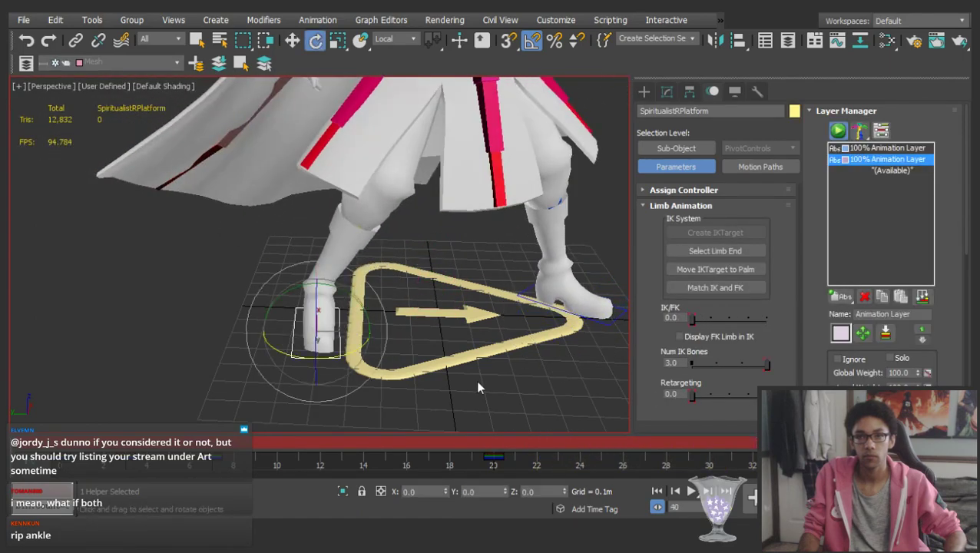
drag(347, 352, 86, 367)
alt+middle_drag(569, 292, 510, 284)
scroll(510, 284, down, 3)
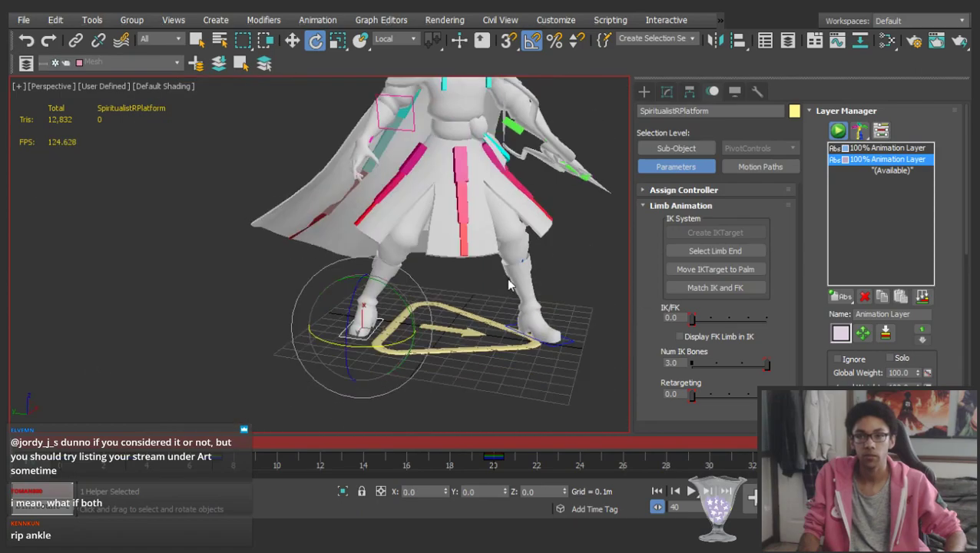
Match the left leg's IK and FK at frame 20, and return to frame 0
key(w)
click(497, 452)
click(722, 287)
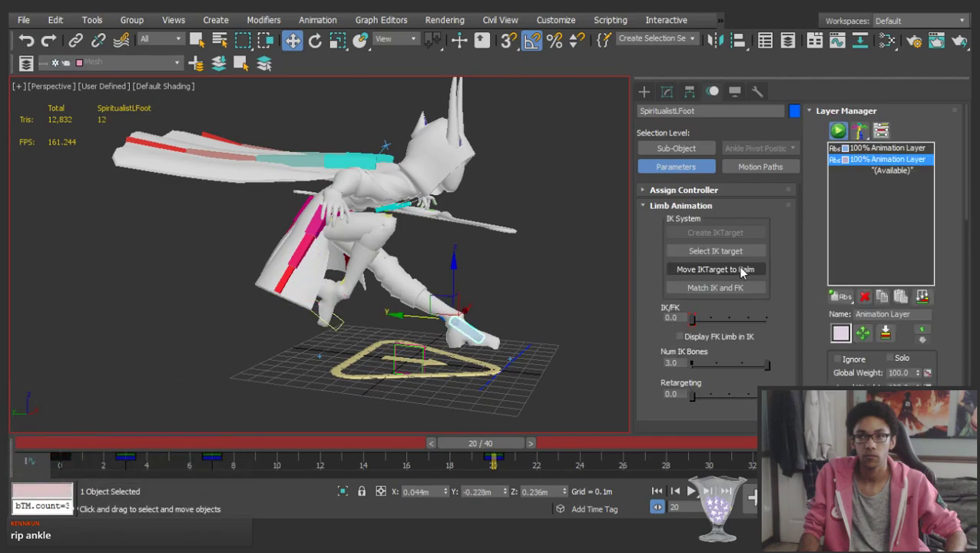
drag(507, 441, 66, 376)
Select the Spiritualist base helper at frame 0 and bring up its saved poses for loading
middle_drag(520, 242, 394, 256)
scroll(395, 255, down, 3)
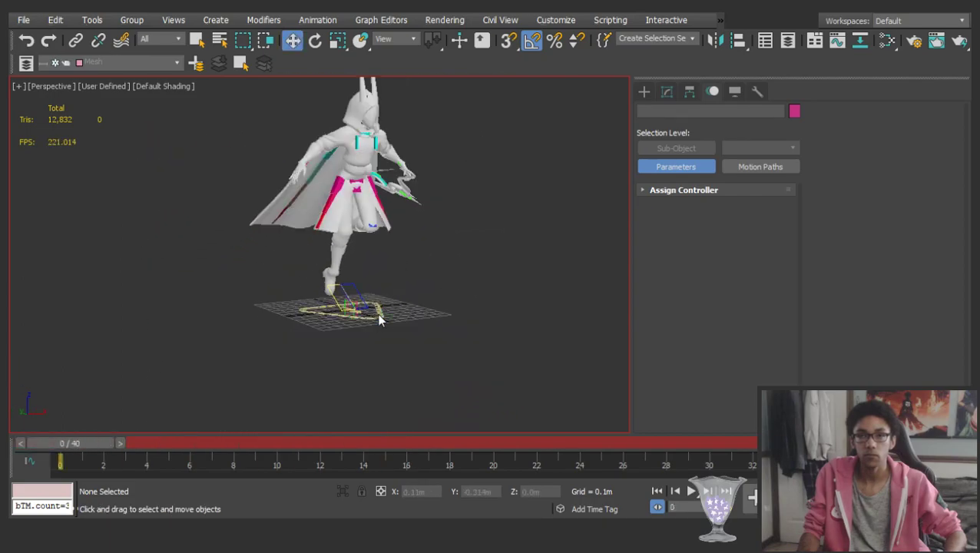
click(379, 319)
scroll(366, 286, up, 3)
click(740, 248)
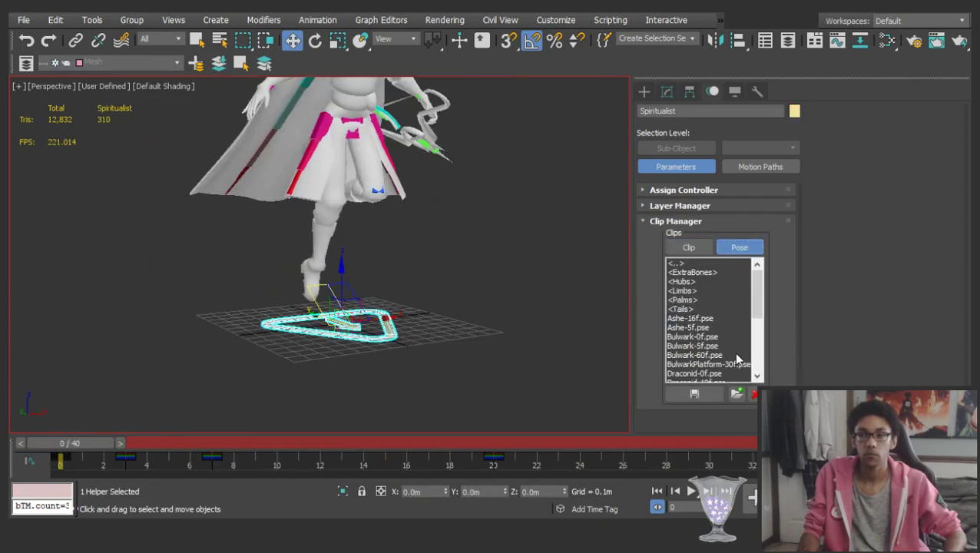
click(735, 394)
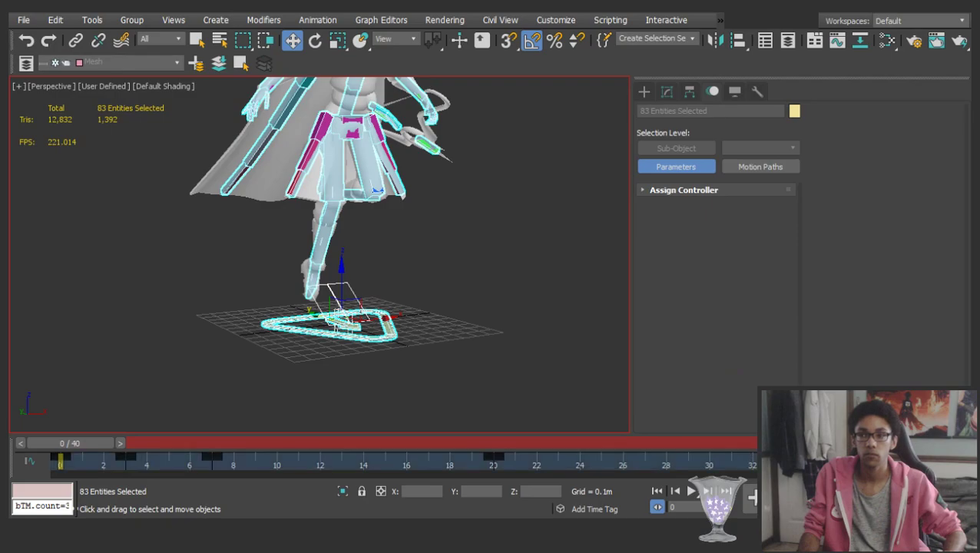
Extend the active time range to 45 frames and shift the whole rig's keys 5 frames later
ctrl+alt+right_drag(754, 458, 875, 459)
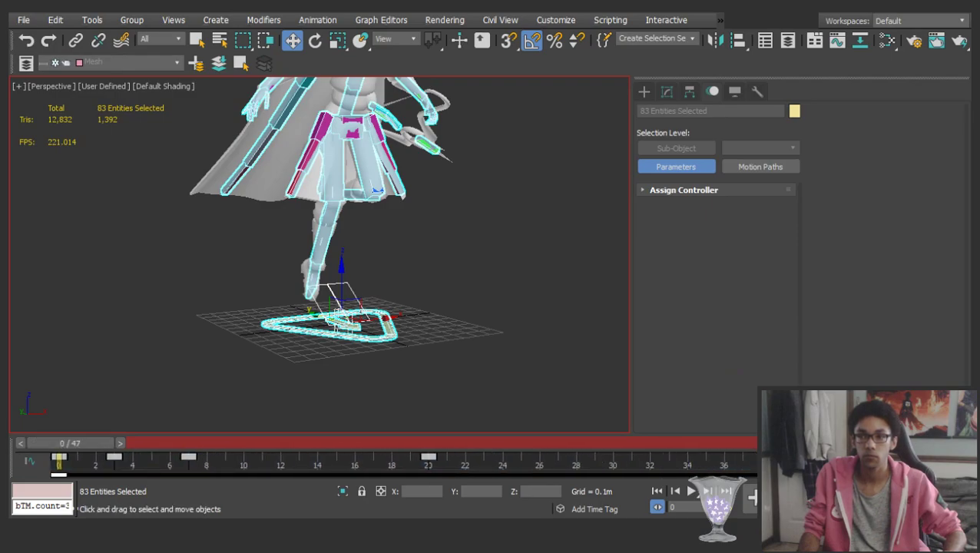
drag(798, 458, 871, 458)
ctrl+alt+right_drag(891, 458, 927, 459)
click(455, 338)
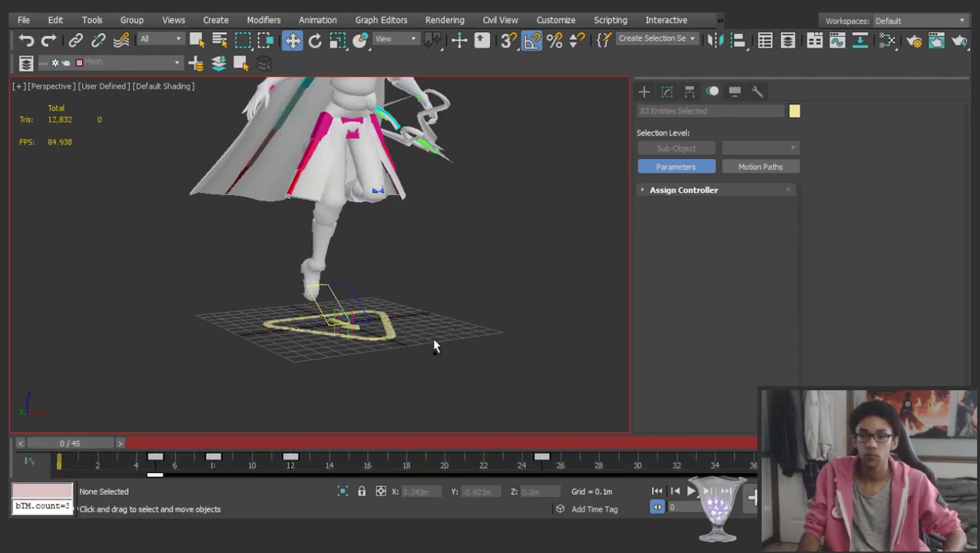
Select the whole rig at frame 0, and reselect its base helper with the saved poses shown
click(393, 332)
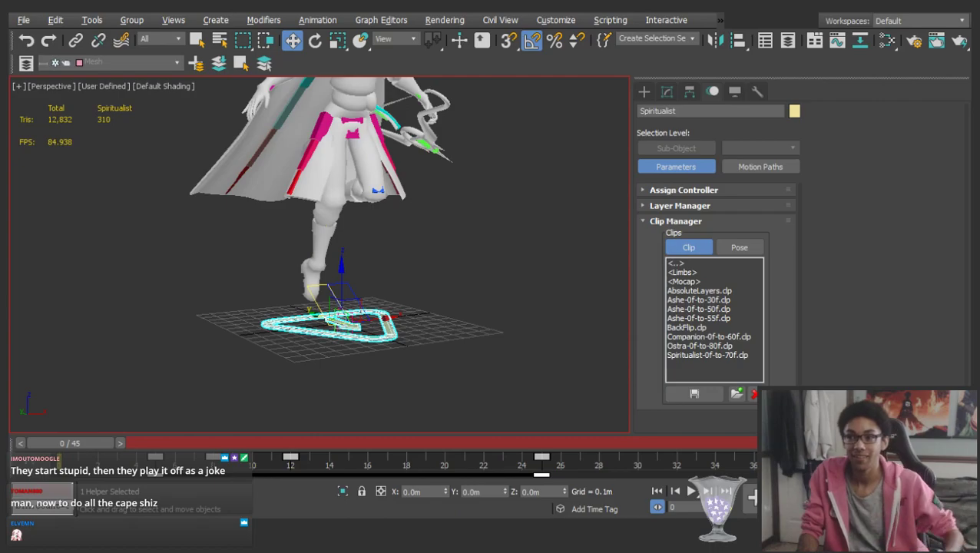
middle_drag(422, 295, 423, 317)
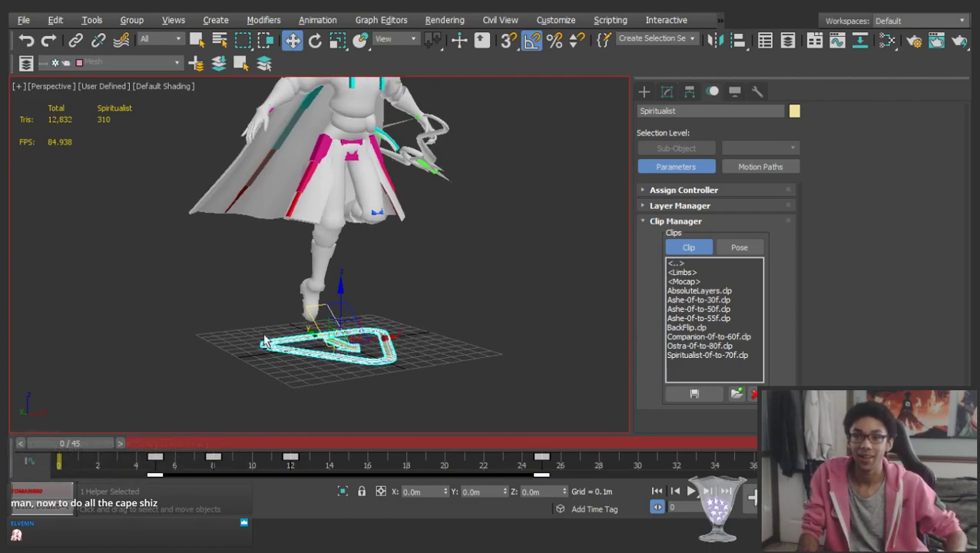
alt+middle_drag(254, 339, 342, 323)
key(ctrl+a)
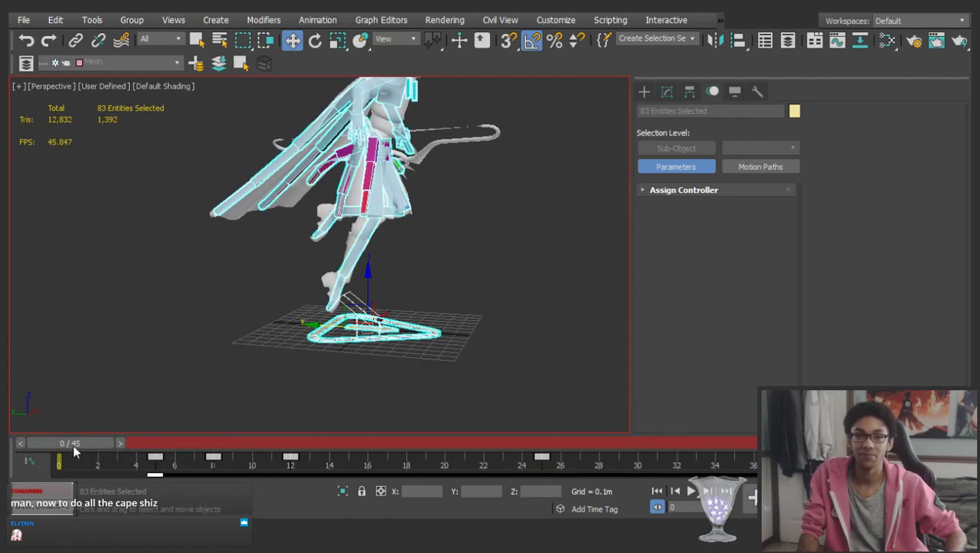
click(479, 343)
double_click(434, 335)
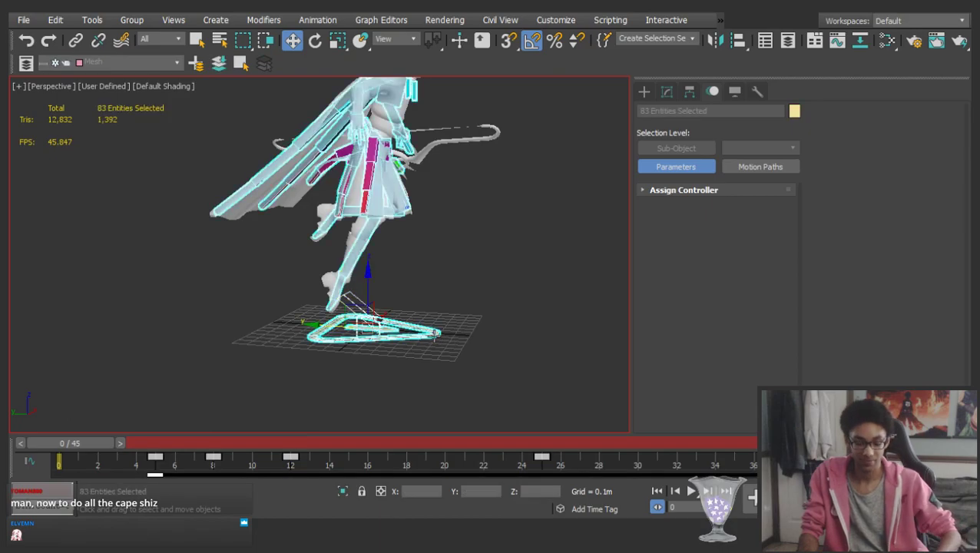
click(436, 334)
click(498, 297)
middle_drag(429, 350, 416, 385)
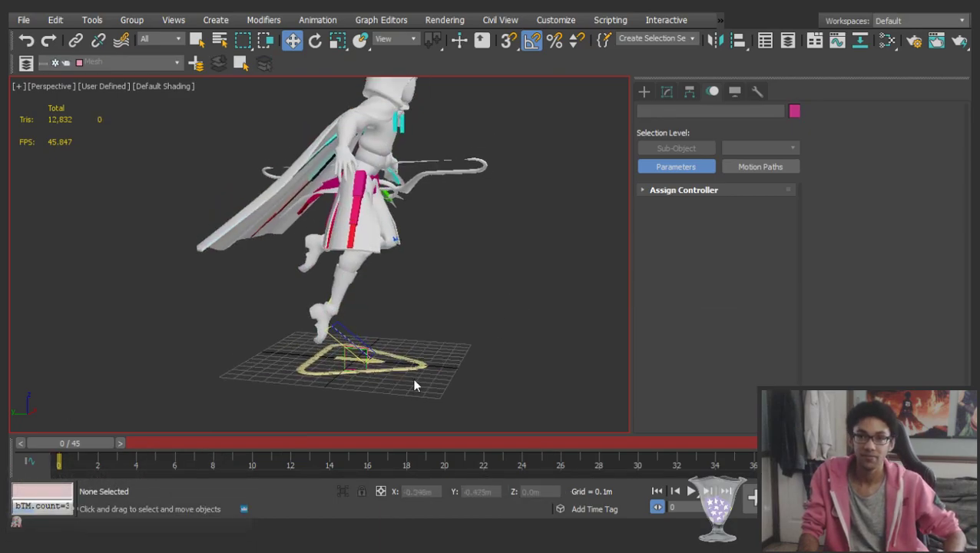
click(417, 367)
click(745, 246)
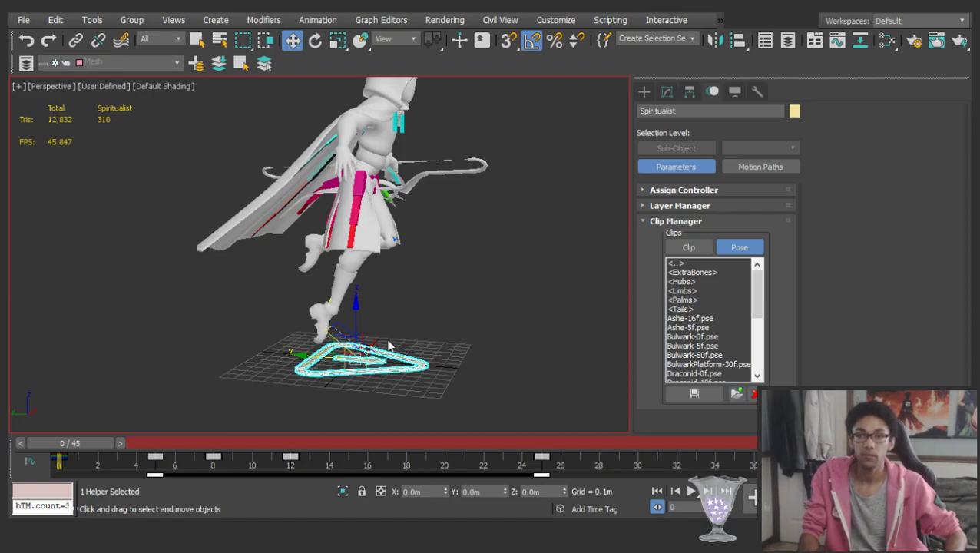
Undo the last change, go to frame 5, and select the pelvis bone
key(ctrl+z)
drag(71, 450, 155, 361)
key(w)
alt+middle_drag(167, 362, 296, 221)
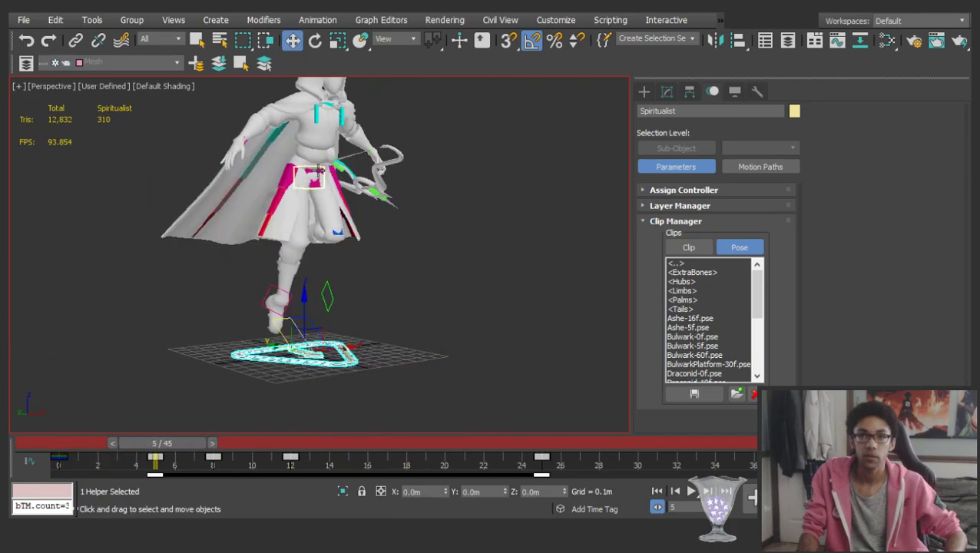
click(317, 171)
scroll(317, 170, up, 6)
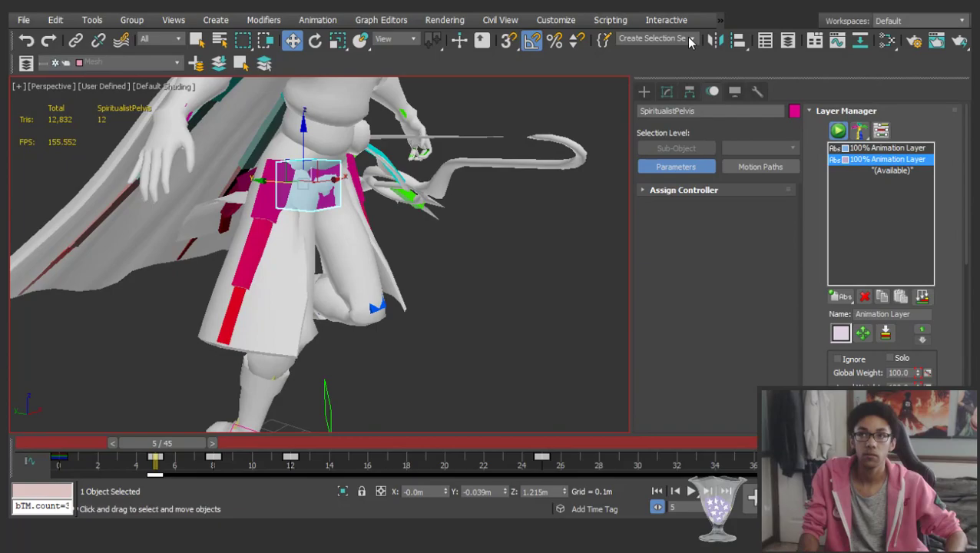
Select the Physics All bone set, delete its key at frame 5, and deselect the bones
click(656, 38)
click(661, 50)
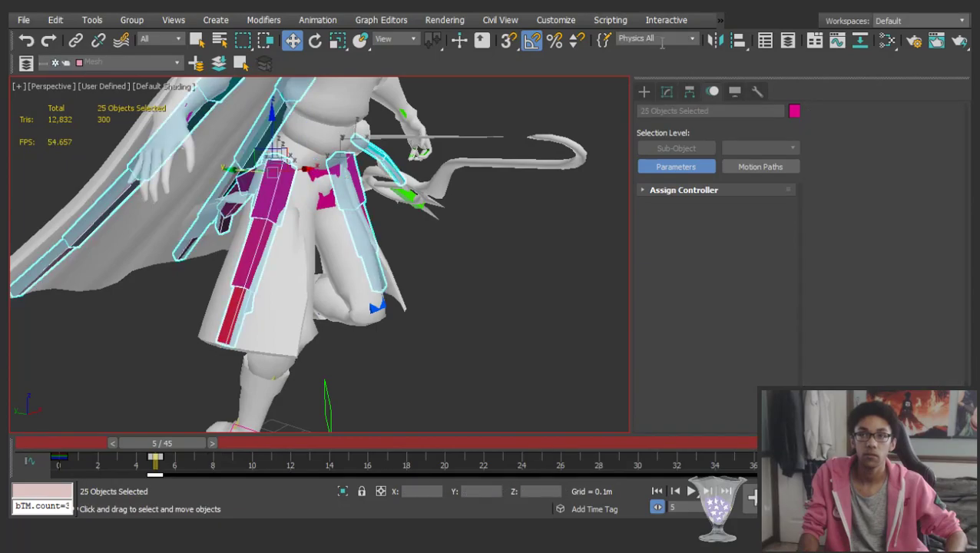
scroll(346, 233, down, 6)
drag(170, 444, 61, 444)
key(w)
key(/)
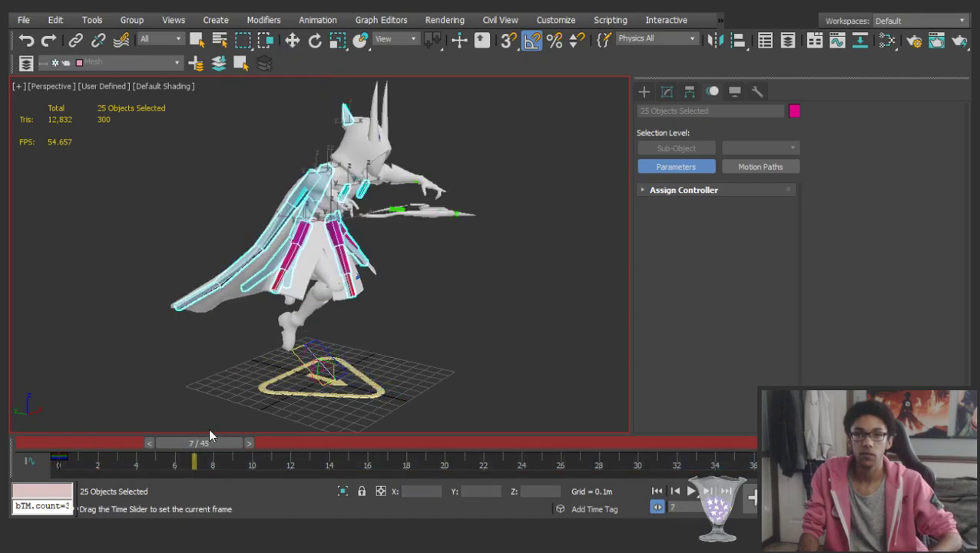
click(581, 395)
Examine the motion up to frame 9 and select the pelvis bone
drag(92, 445, 243, 437)
middle_drag(411, 346, 324, 189)
scroll(343, 270, up, 4)
click(347, 189)
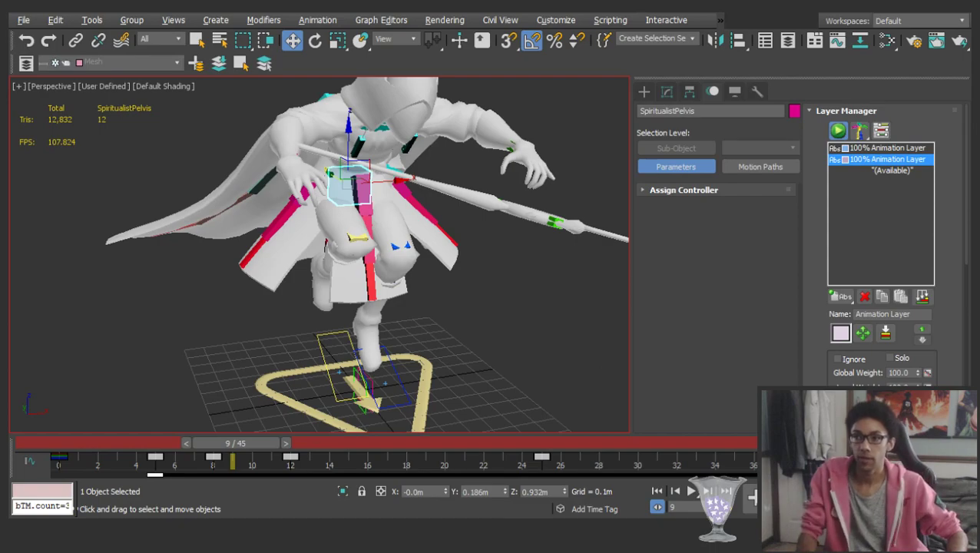
scroll(320, 255, down, 3)
alt+middle_drag(320, 254, 468, 230)
Lower the pelvis at frame 5 until the supporting foot's toes reach the ground
drag(262, 441, 156, 431)
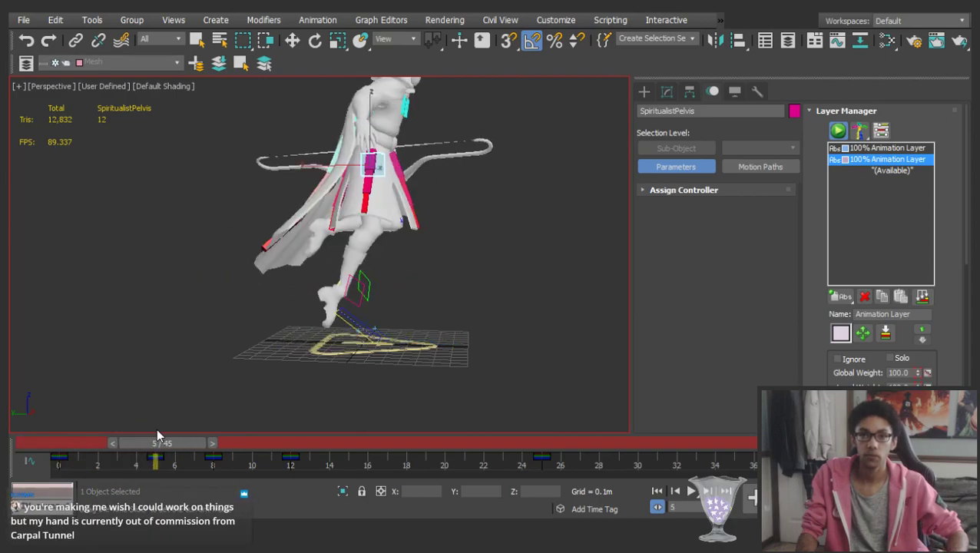
key(w)
middle_drag(370, 226, 369, 266)
drag(329, 197, 332, 221)
middle_drag(332, 220, 354, 176)
mouse_move(163, 444)
mouse_down()
mouse_move(33, 443)
mouse_move(323, 443)
mouse_move(146, 443)
mouse_move(182, 443)
mouse_move(167, 442)
mouse_up()
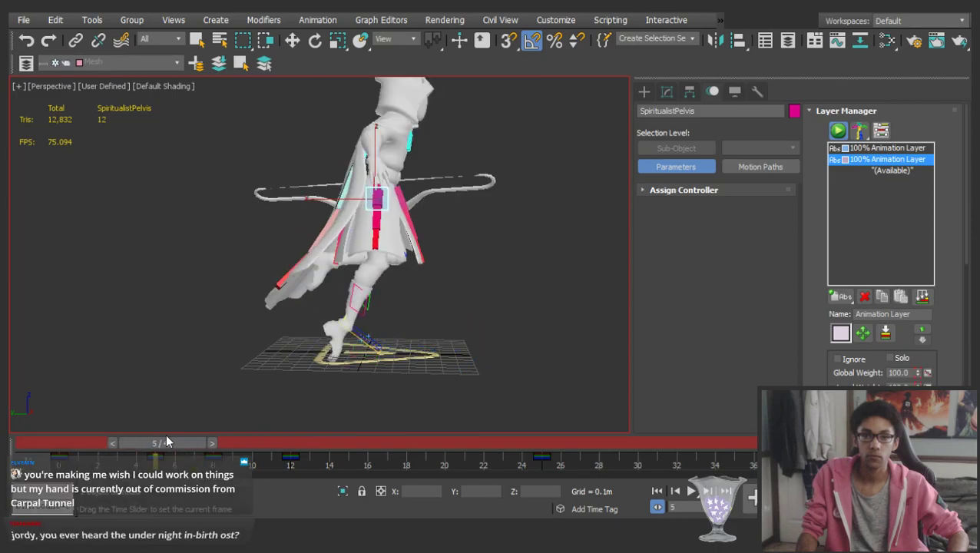
Select both toe bones at frame 5 and rotate them 45 degrees about their local Z axis
click(504, 323)
scroll(340, 329, up, 5)
click(339, 352)
alt+middle_drag(339, 352, 294, 216)
click(268, 244)
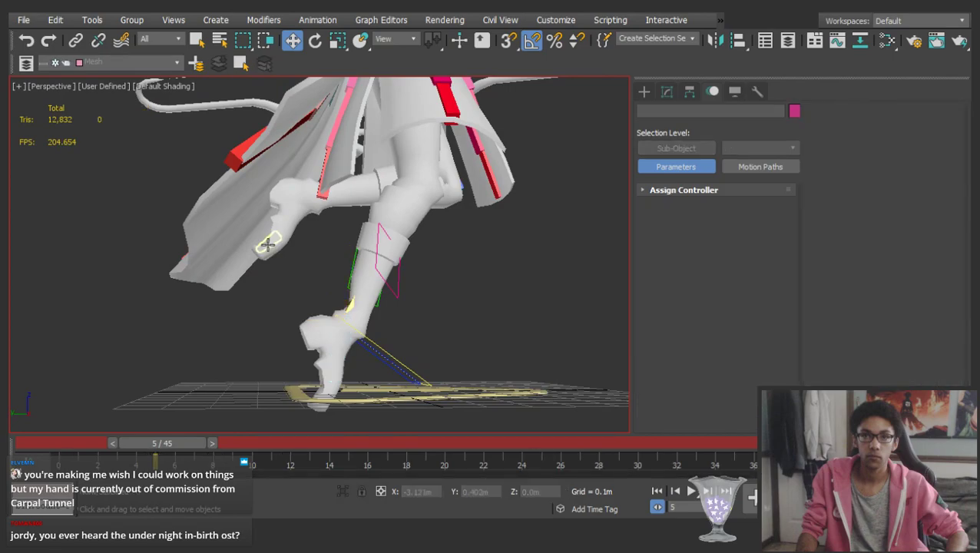
key(e)
ctrl+click(328, 387)
alt+middle_drag(328, 387, 353, 388)
drag(367, 391, 385, 365)
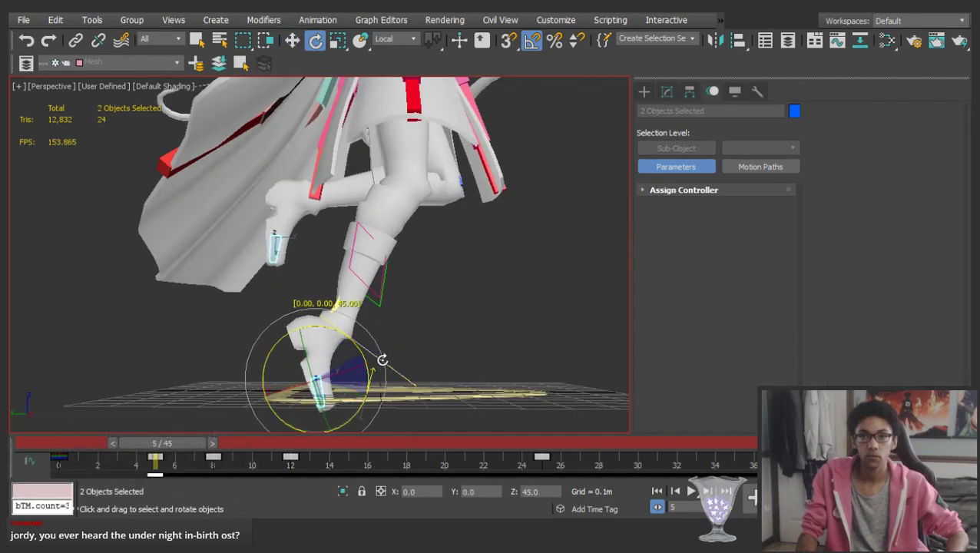
Delete the toe bones' keys after frame 5, scrub to frame 17, and select the key at frame 5
click(183, 469)
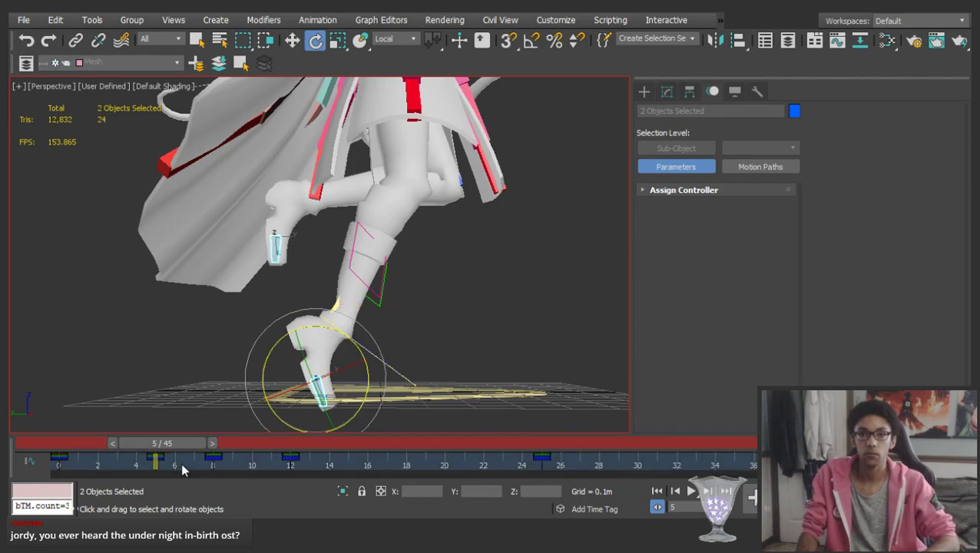
drag(173, 443, 475, 411)
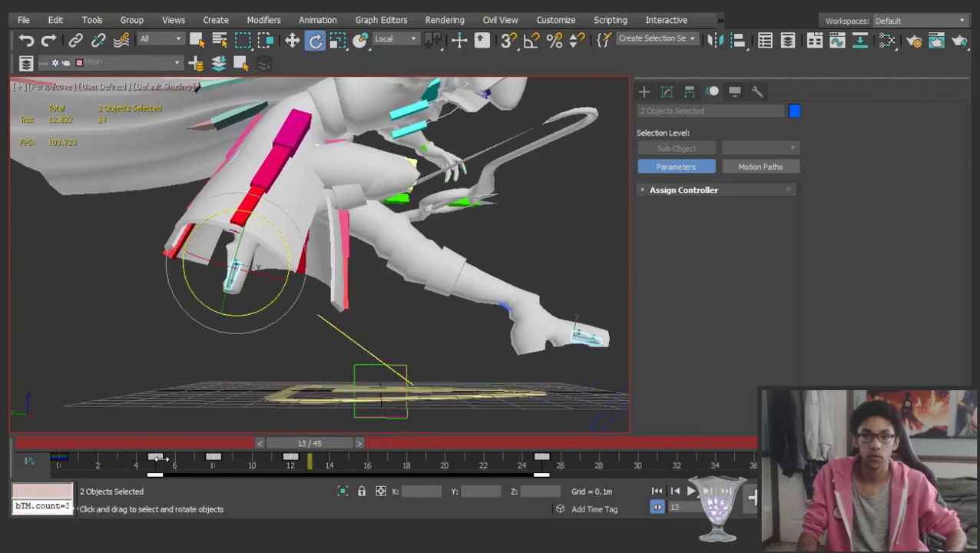
drag(183, 455, 553, 487)
key(Delete)
drag(246, 444, 387, 444)
click(155, 458)
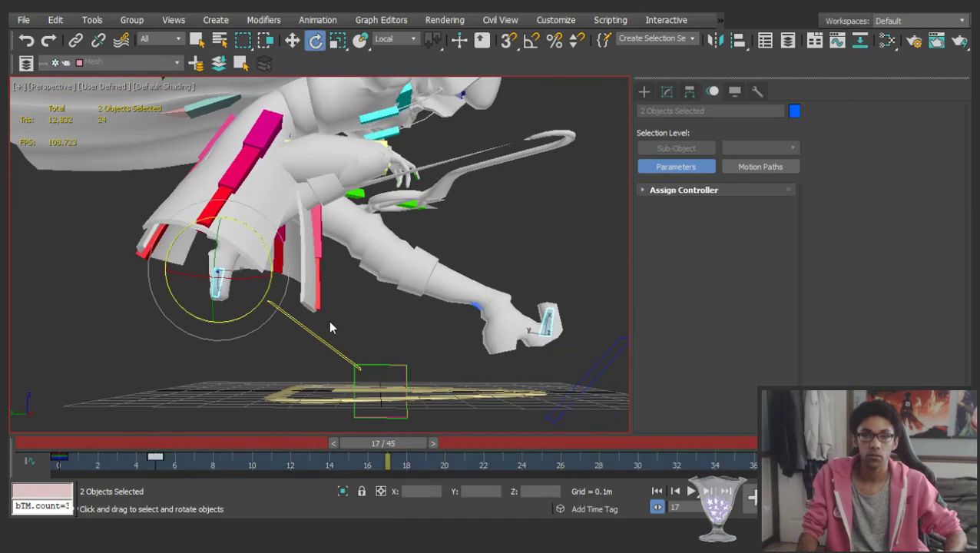
Set the left foot platform's IK/FK blend to 1.0 at frame 12
alt+middle_drag(425, 216, 330, 315)
click(614, 301)
click(580, 405)
drag(384, 443, 282, 401)
key(e)
drag(692, 318, 794, 317)
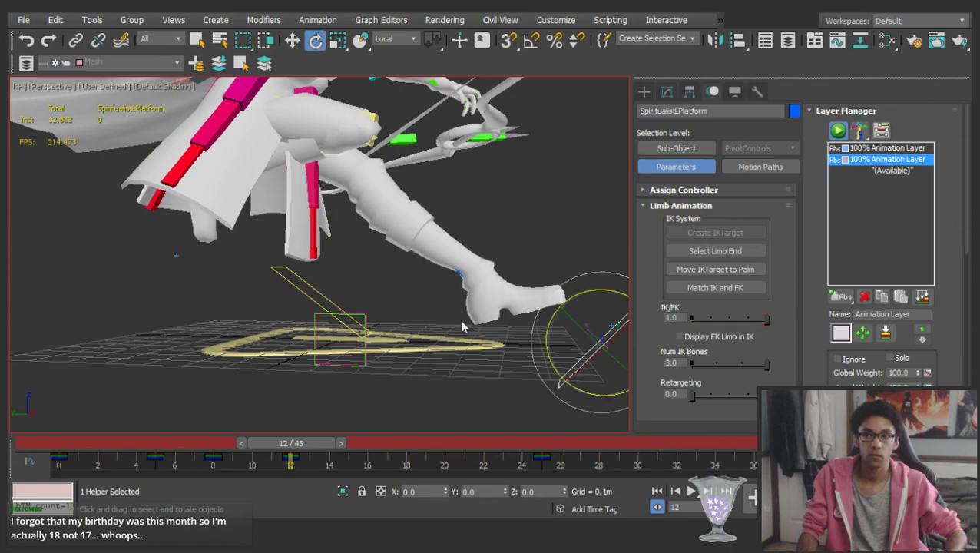
Examine the left foot and toe at frame 25, and scrub the motion from the start to just past frame 25
scroll(430, 338, down, 5)
drag(256, 443, 557, 455)
key(e)
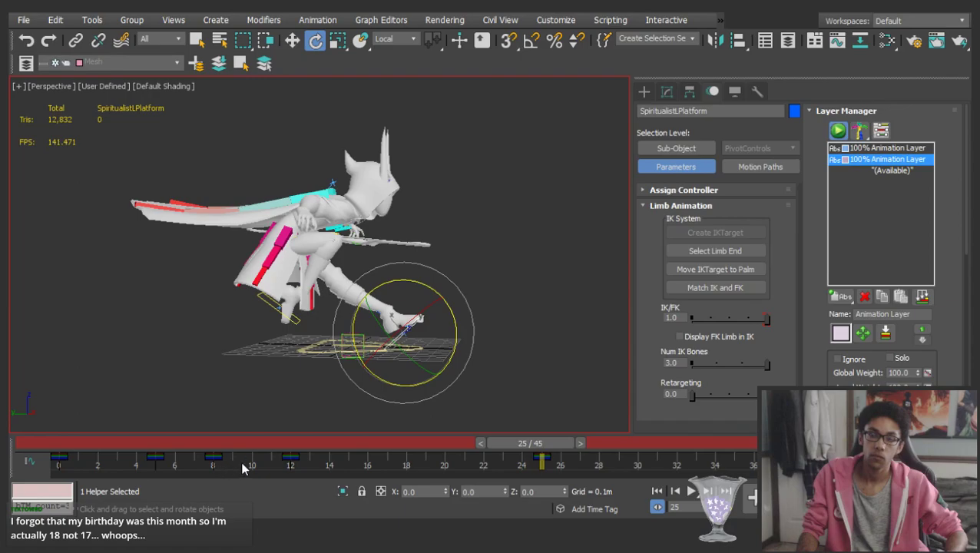
scroll(518, 313, up, 5)
click(519, 313)
click(368, 262)
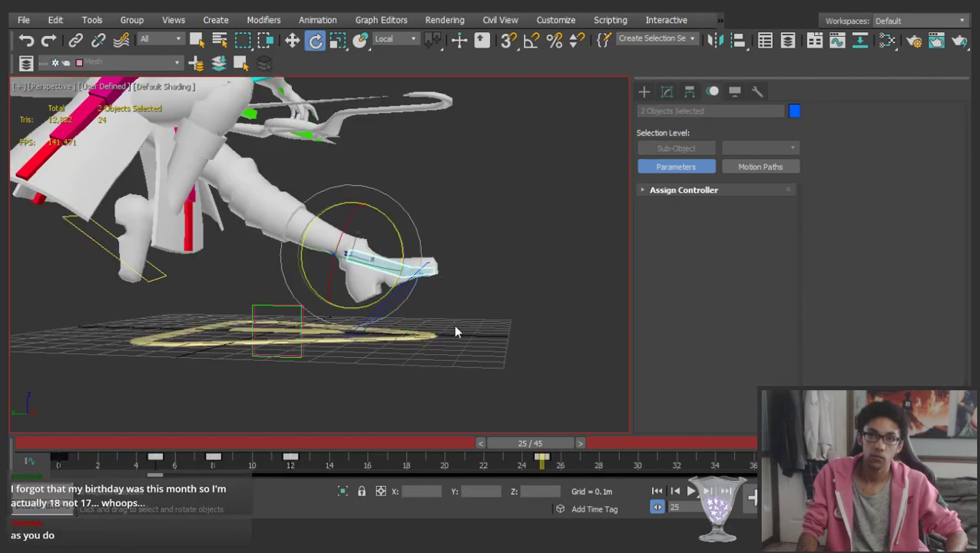
alt+middle_drag(457, 326, 453, 384)
drag(155, 439, 56, 443)
click(219, 300)
alt+middle_drag(269, 326, 192, 338)
scroll(234, 346, down, 4)
alt+middle_drag(280, 289, 242, 334)
scroll(265, 275, down, 3)
drag(69, 444, 575, 361)
Move the right foot's IK target to the palm at frame 25 with its IK/FK blend at 1.0
click(542, 337)
scroll(461, 330, up, 4)
middle_drag(350, 344, 366, 315)
click(366, 321)
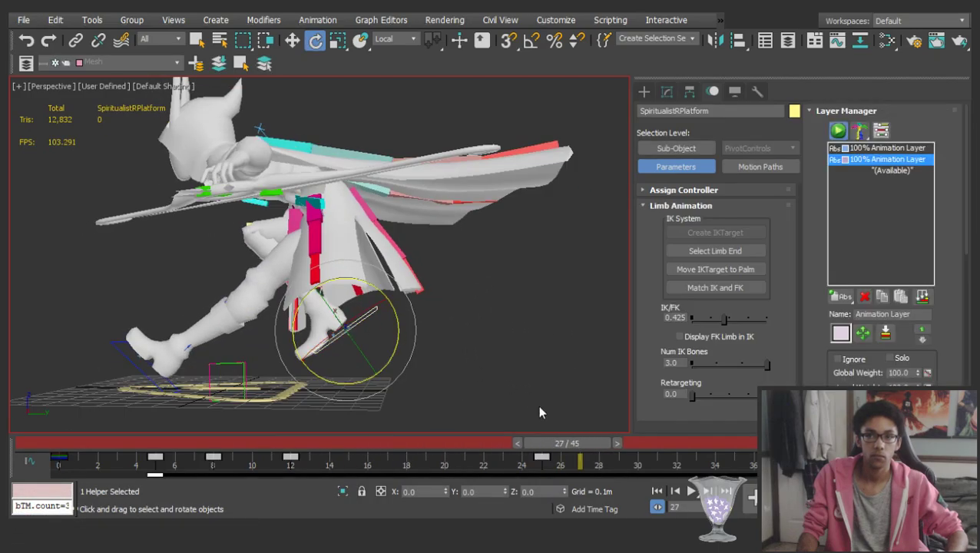
mouse_move(533, 444)
mouse_down()
mouse_move(926, 442)
mouse_move(677, 427)
mouse_move(548, 440)
mouse_up()
key(w)
scroll(447, 324, up, 3)
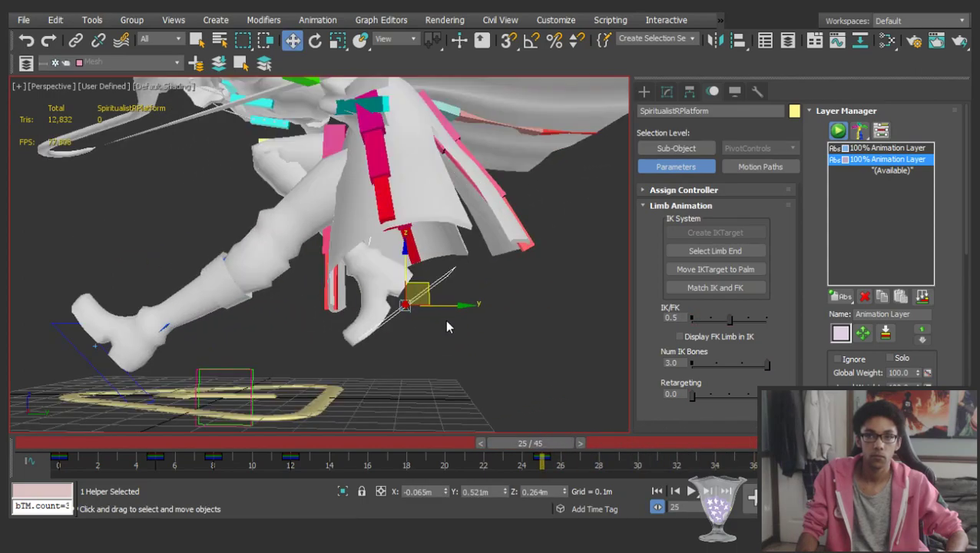
click(541, 461)
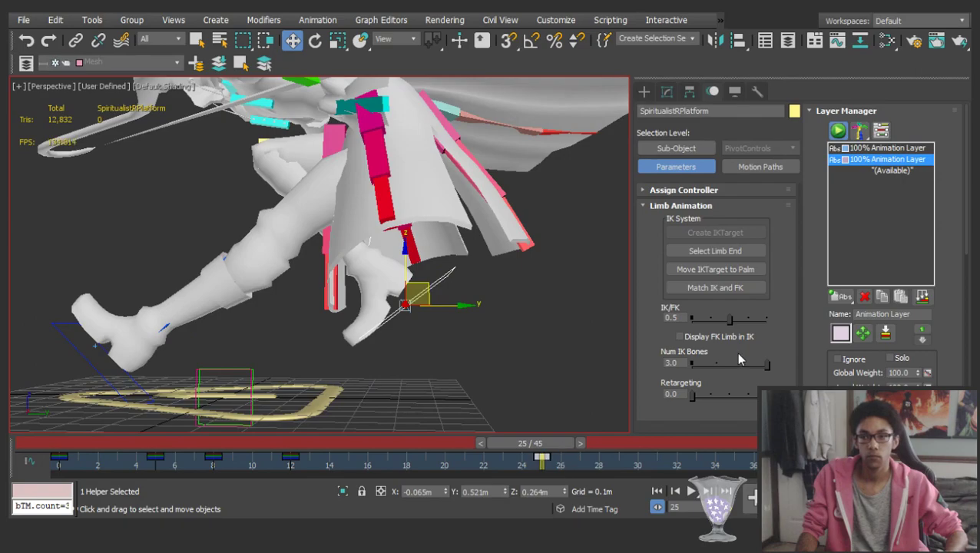
click(715, 269)
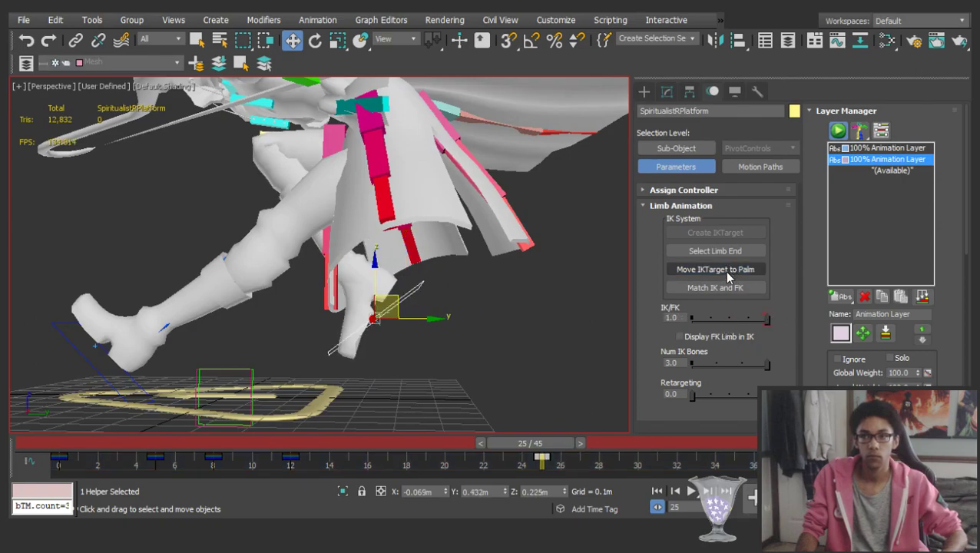
Copy the right foot platform's key from frame 25 to frame 35 and set its IK/FK blend to 0.0 there
click(565, 454)
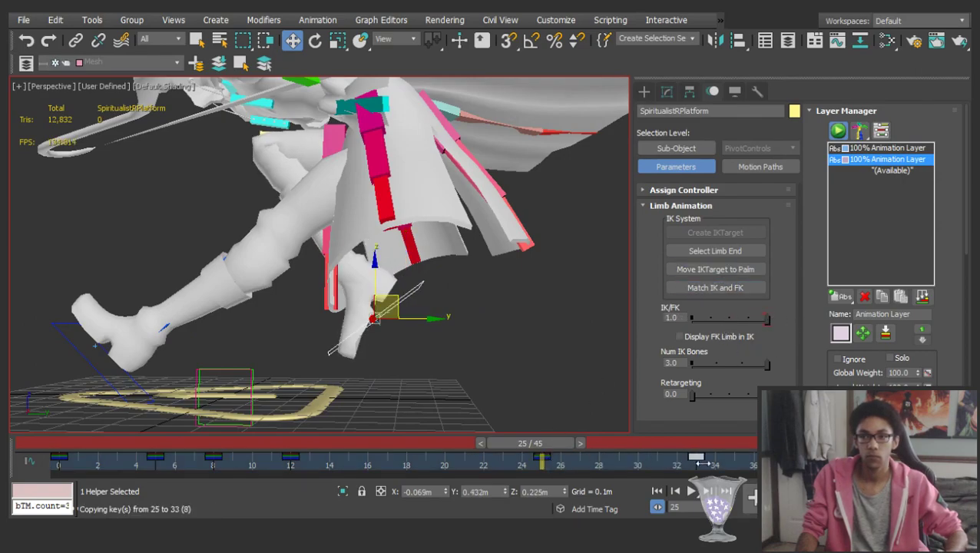
click(580, 445)
drag(727, 320, 688, 319)
Lower the right foot platform to a Z of about 0.01 m at frame 35 and lay it flat on the ground
middle_drag(421, 314, 466, 317)
drag(431, 302, 497, 397)
key(e)
key(w)
alt+middle_drag(466, 355, 440, 295)
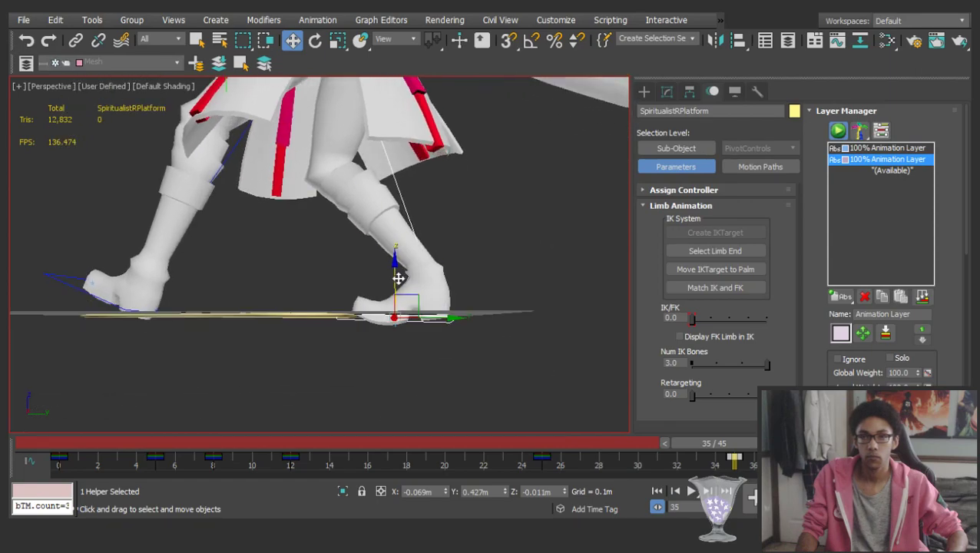
drag(388, 278, 386, 272)
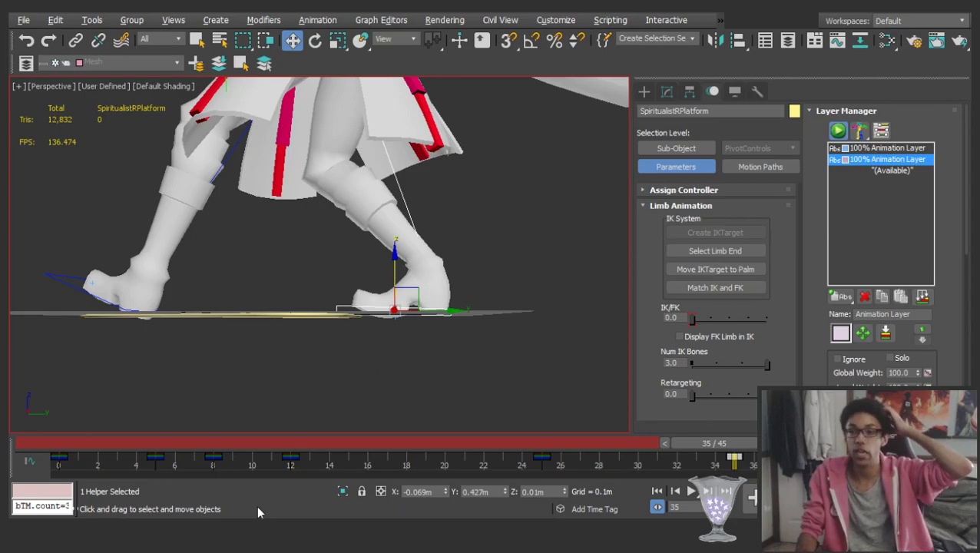
Match IK and FK for the right leg at frame 45
drag(713, 443, 899, 443)
key(w)
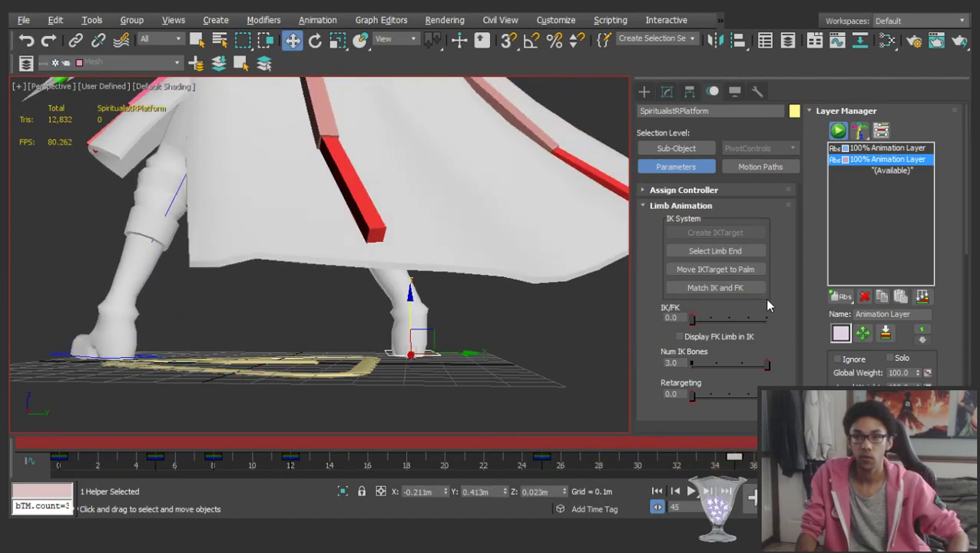
click(741, 285)
Shift the right foot platform backward along Y at frame 35 and rotate it
click(739, 443)
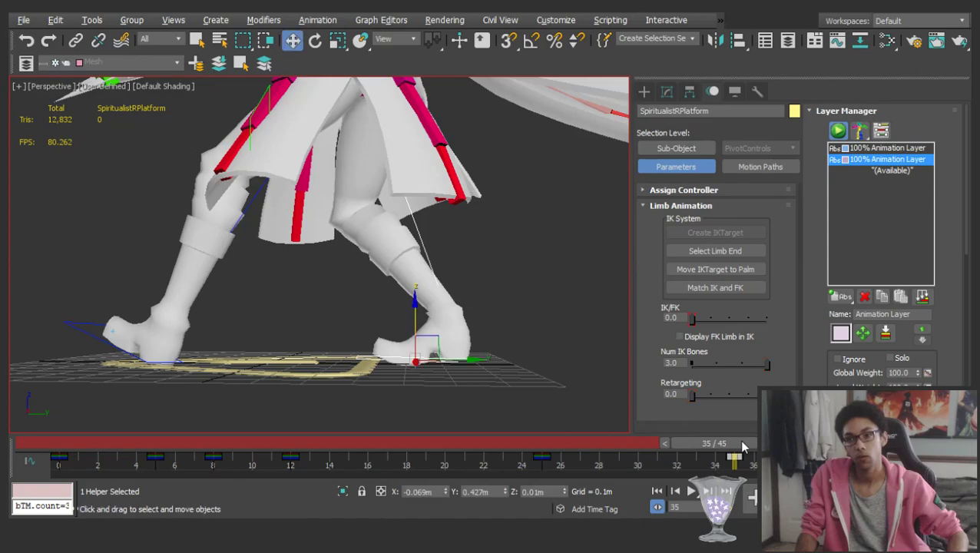
drag(459, 357, 497, 359)
drag(564, 447, 743, 428)
key(e)
drag(485, 359, 413, 366)
alt+middle_drag(456, 338, 419, 360)
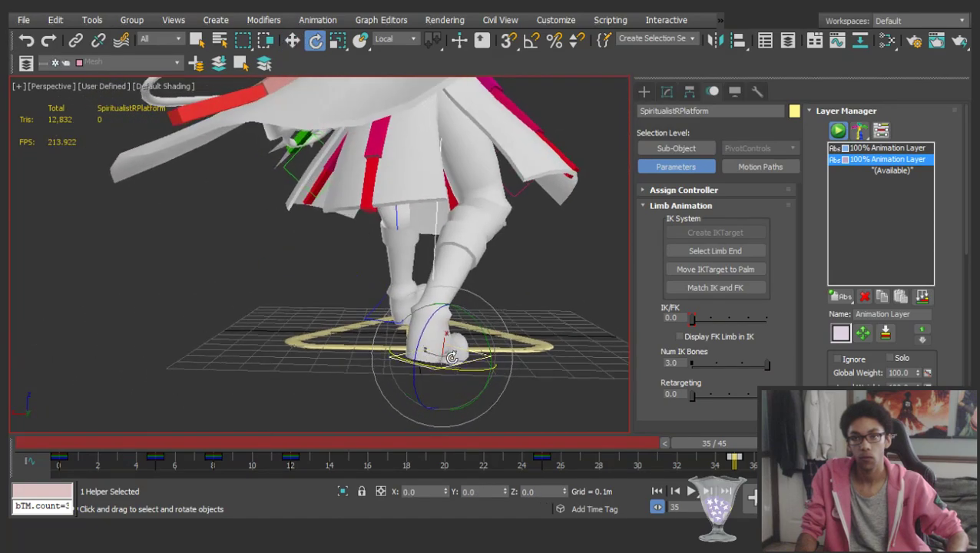
Compare the right foot with its pose at frames 0 and 45, and refine the platform's rotation at frame 35
key(w)
middle_drag(537, 359, 506, 358)
key(period)
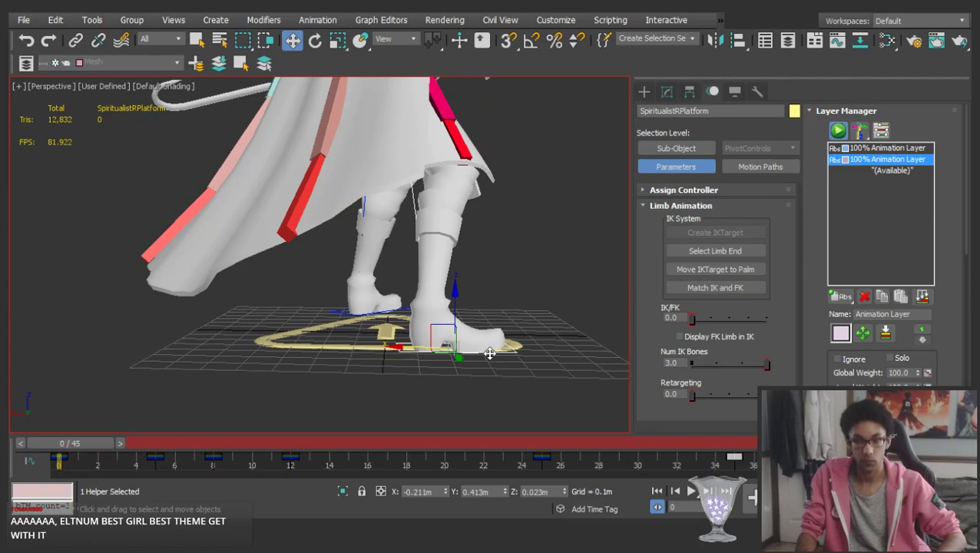
key(comma)
key(comma)
key(period)
key(period)
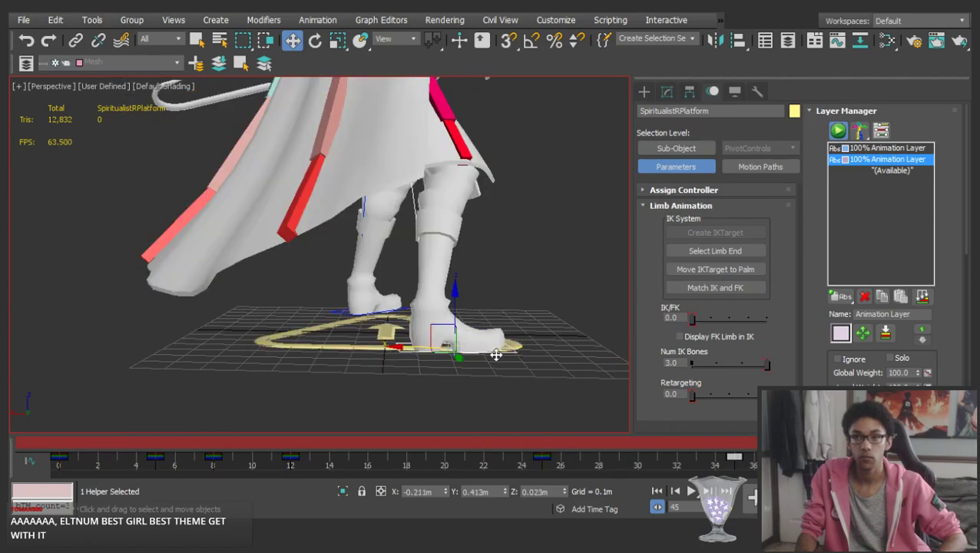
key(comma)
key(e)
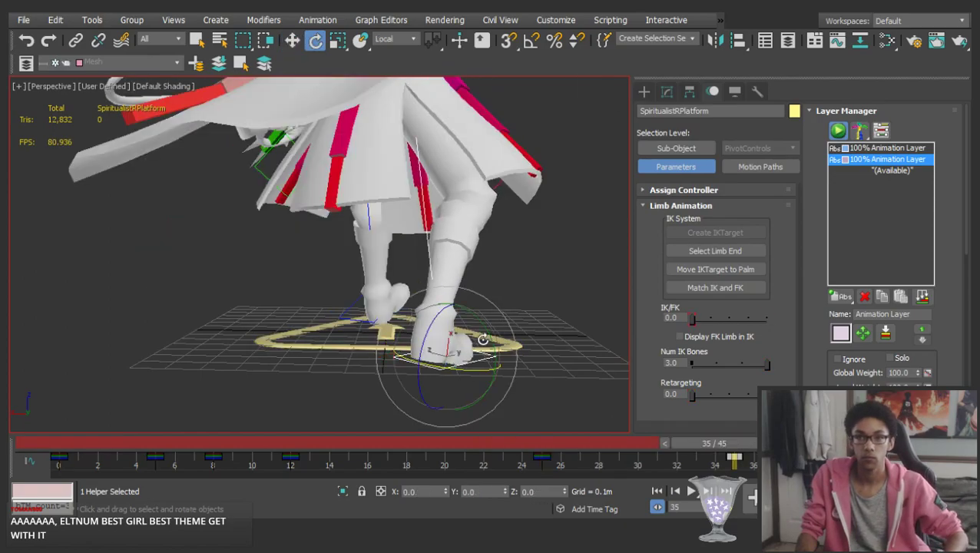
drag(488, 330, 485, 328)
alt+middle_drag(469, 330, 593, 316)
drag(521, 339, 547, 356)
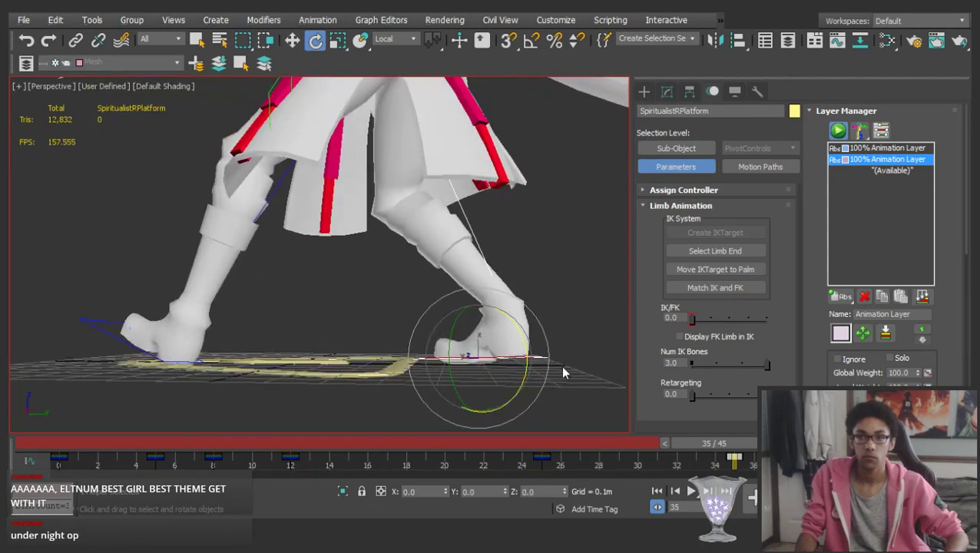
Copy the right foot and toe keys from frame 45 to frame 35
key(w)
click(570, 377)
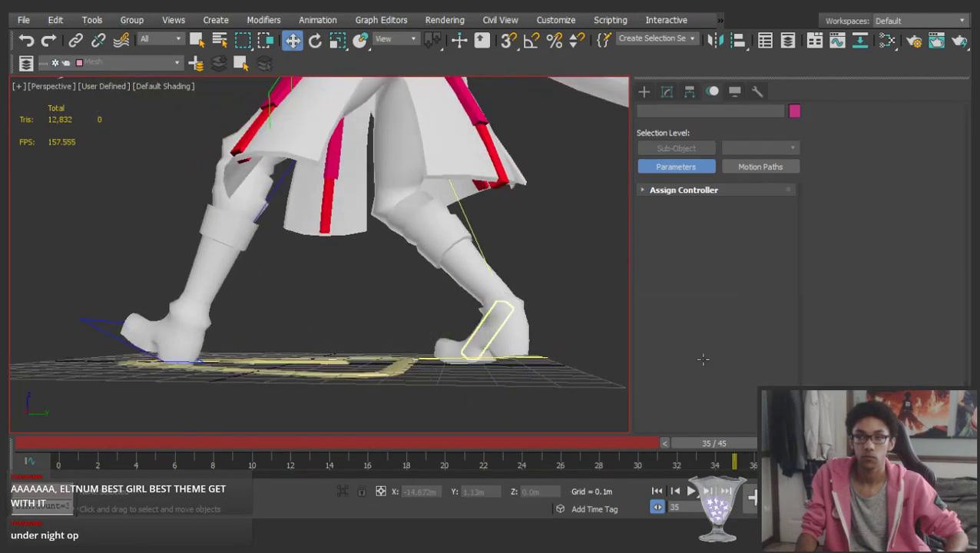
double_click(489, 329)
shift+drag(927, 460, 752, 426)
Move the right foot platform slightly forward along Y at frame 35 and readjust its rotation
click(488, 358)
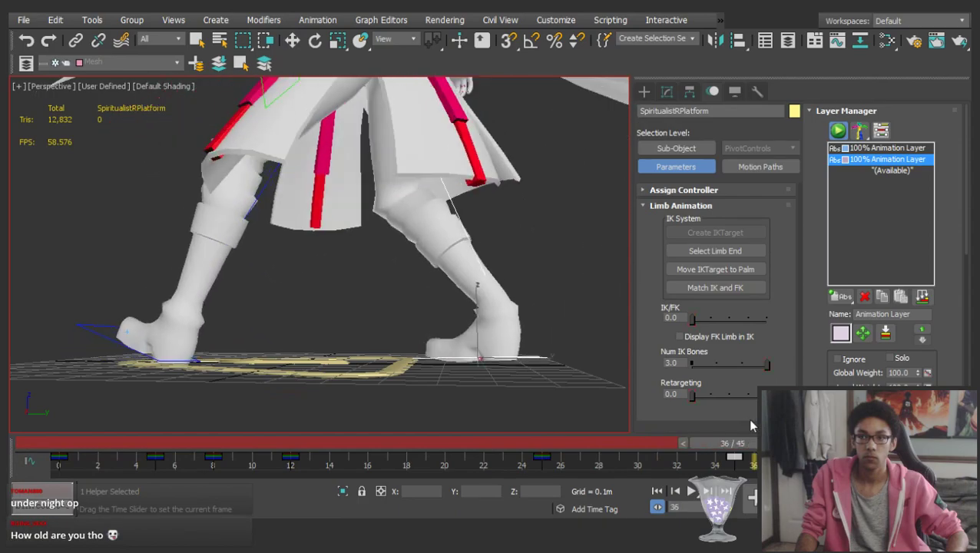
key(comma)
key(w)
drag(522, 358, 484, 353)
drag(588, 445, 837, 445)
mouse_move(747, 445)
mouse_down()
mouse_move(626, 449)
mouse_move(744, 443)
mouse_up()
alt+middle_drag(446, 284, 363, 339)
key(e)
drag(397, 370, 427, 389)
key(w)
Examine the landing from several angles by scrubbing to frame 45 and playing the animation
drag(696, 449, 799, 439)
alt+middle_drag(430, 300, 231, 296)
drag(860, 443, 903, 442)
scroll(533, 338, down, 3)
alt+middle_drag(534, 339, 374, 320)
drag(69, 436, 902, 459)
click(483, 313)
alt+middle_drag(569, 324, 287, 312)
key(slash)
scroll(298, 301, up, 3)
scroll(168, 317, down, 4)
scroll(279, 336, up, 3)
key(slash)
Copy the left leg bones' and left foot platform's keys from frame 45 to frame 35 and play the result
double_click(358, 229)
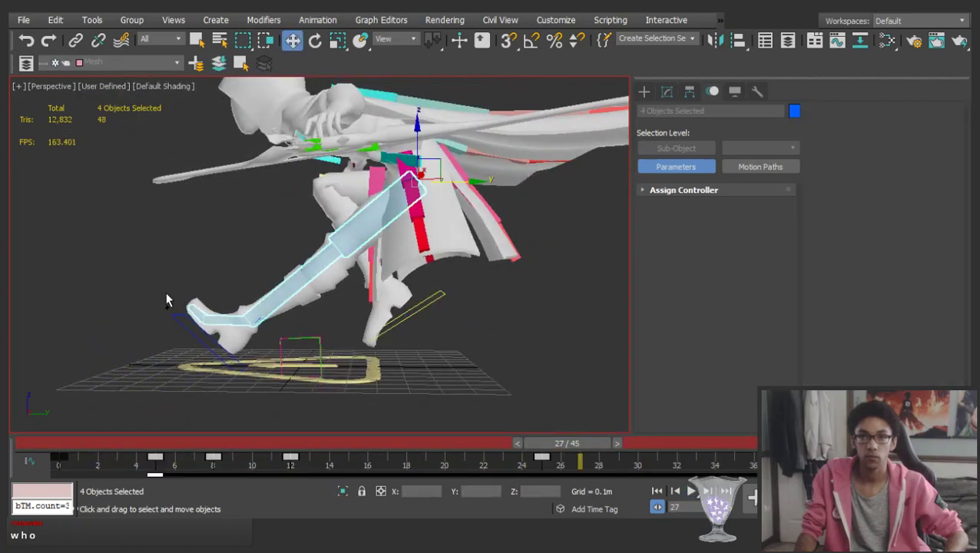
drag(566, 443, 696, 443)
shift+drag(928, 464, 751, 443)
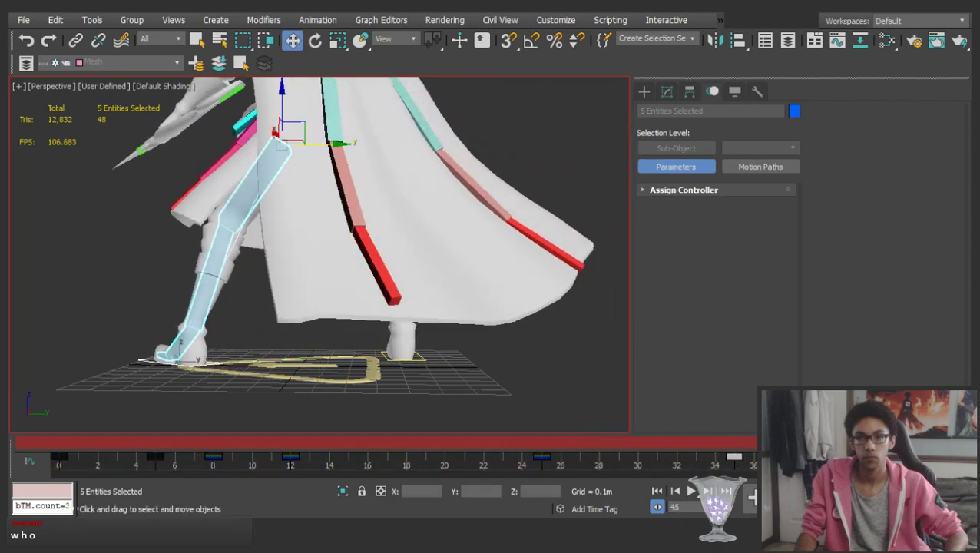
click(532, 367)
key(slash)
alt+middle_drag(384, 327, 265, 345)
key(slash)
Select the pelvis and examine its motion frame by frame from frame 5 to frame 25
click(387, 213)
alt+middle_drag(387, 212, 461, 244)
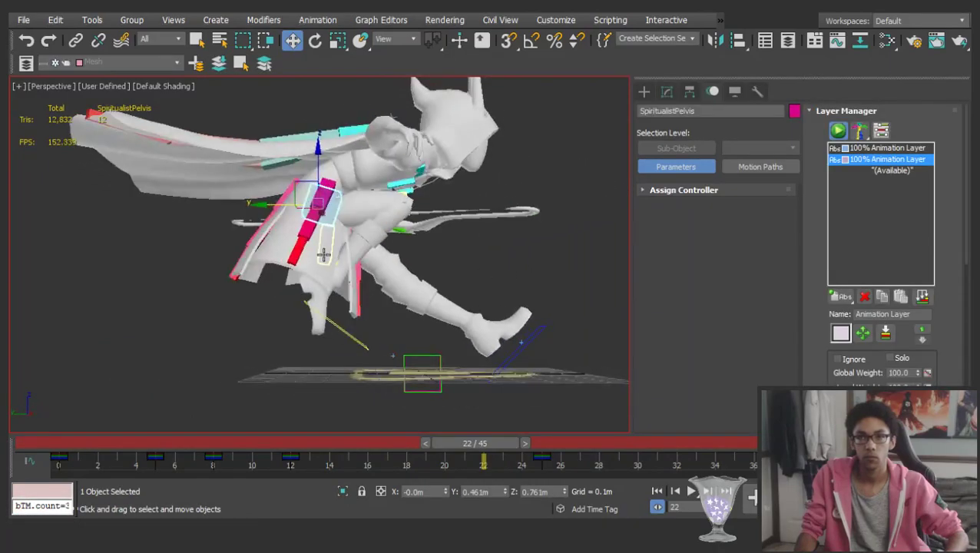
key(slash)
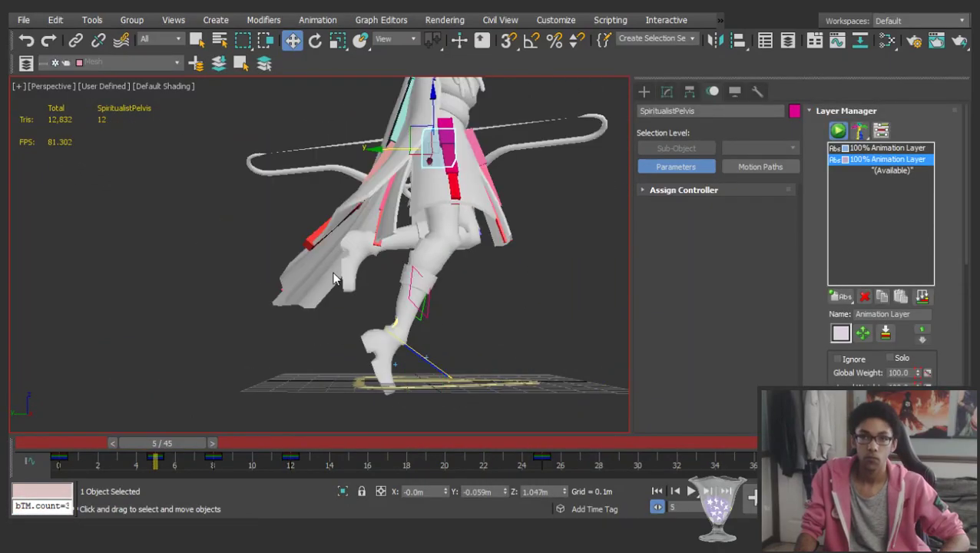
key(comma)
key(period)
middle_drag(347, 236, 384, 266)
scroll(384, 267, down, 3)
key(period)
key(period)
key(period)
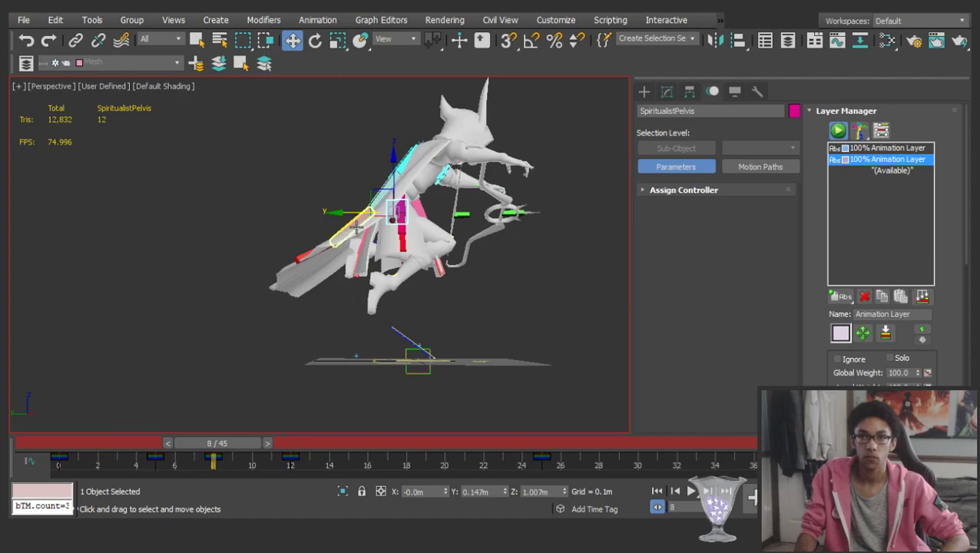
key(period)
key(period)
key(period)
key(period)
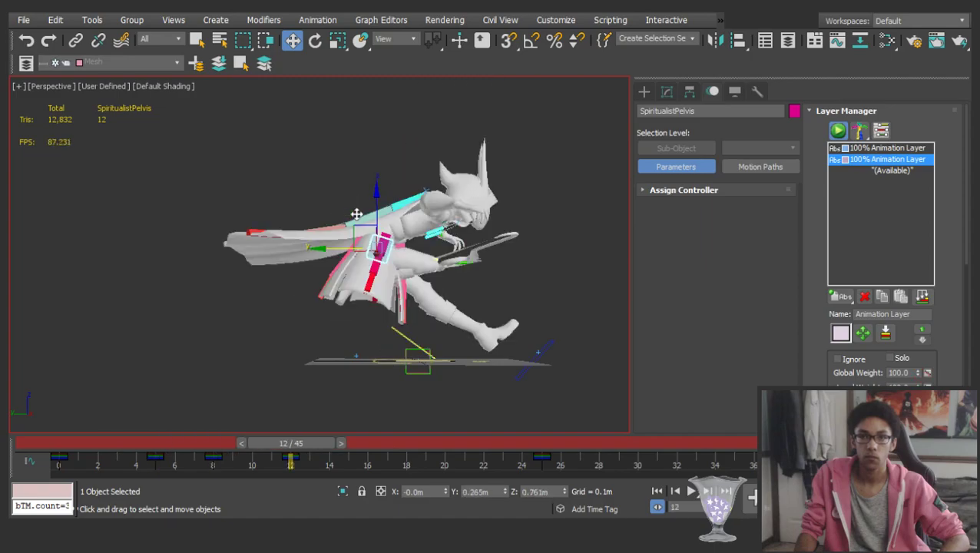
key(period)
key(period)
key(period)
key(period)
key(period)
key(period)
key(period)
key(period)
key(period)
key(period)
key(period)
key(period)
key(period)
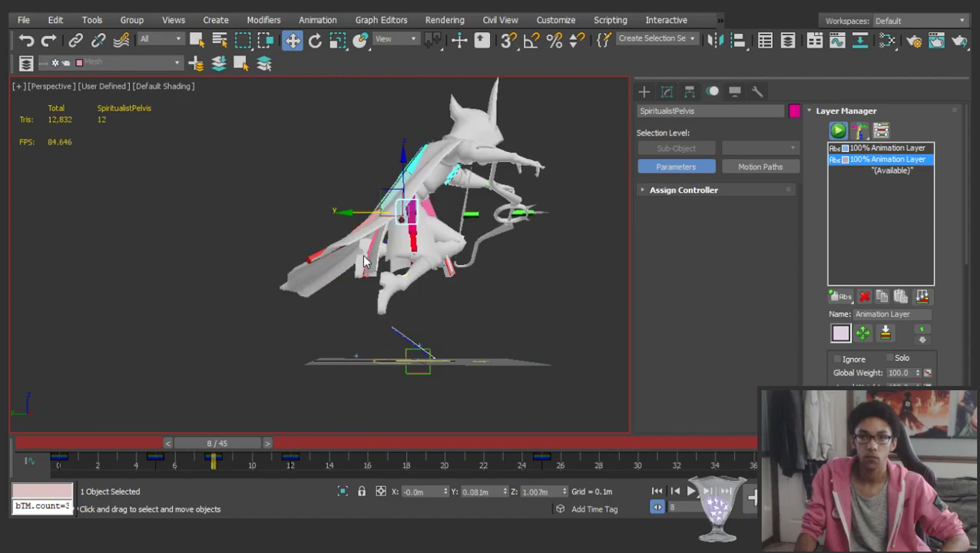
Move the pelvis and left foot platform forward together along Y at frame 25, and check the motion from frame 12
drag(295, 251, 336, 252)
key(ctrl+z)
ctrl+click(481, 338)
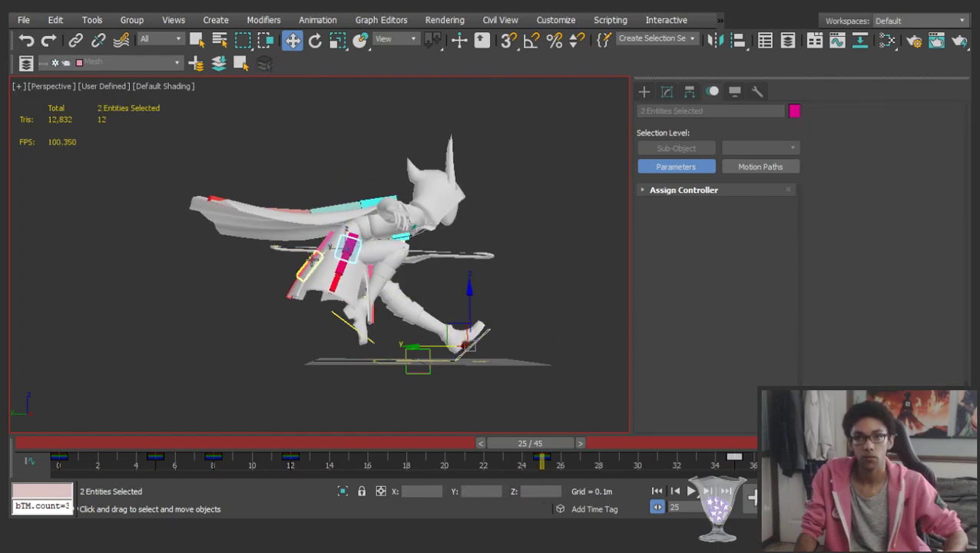
drag(423, 343, 466, 342)
key(comma)
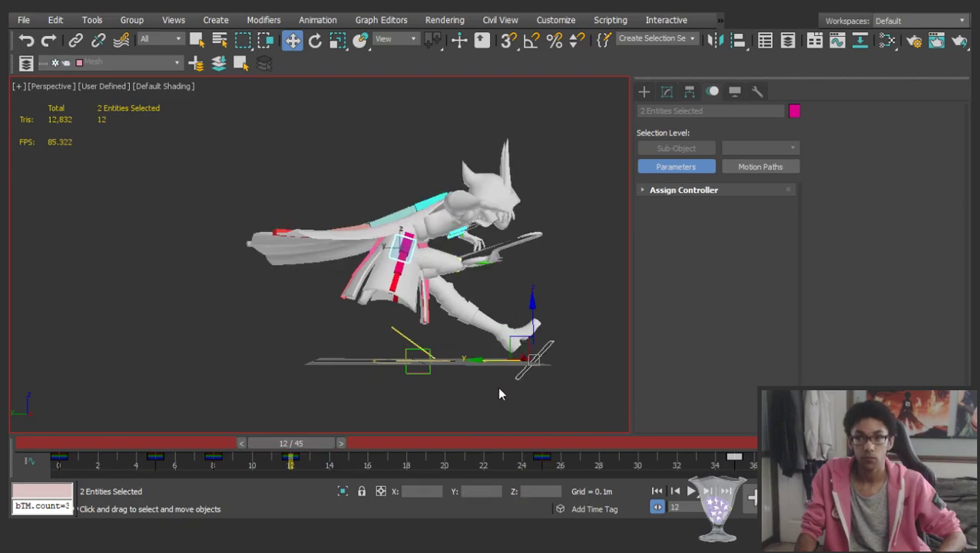
key(period)
drag(318, 450, 549, 406)
key(w)
click(557, 411)
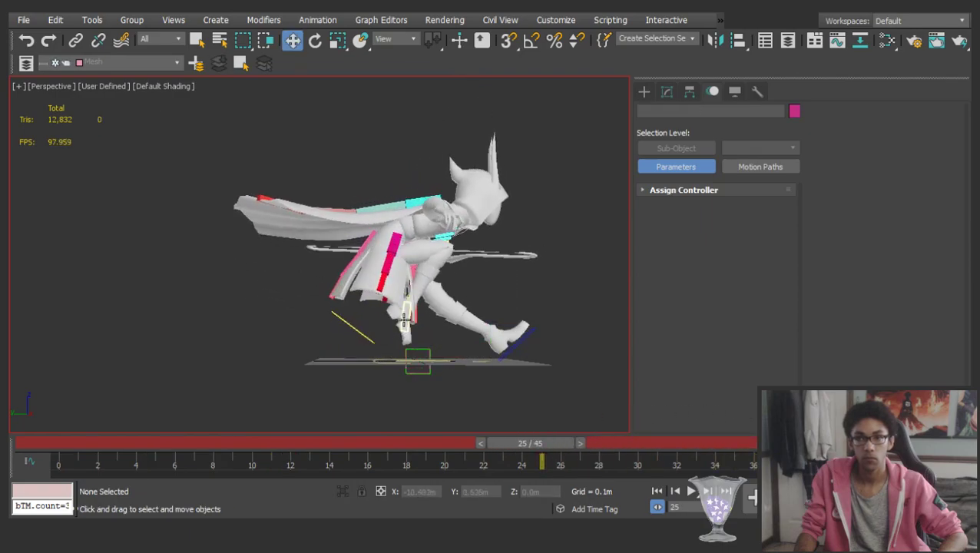
Match the IK and FK of the right foot and the left foot at frame 25
click(404, 319)
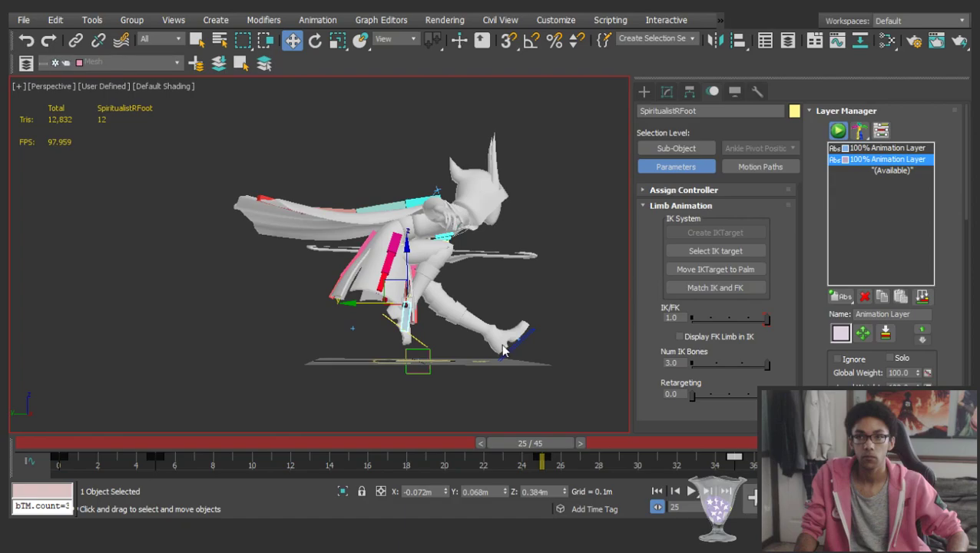
click(505, 345)
click(503, 334)
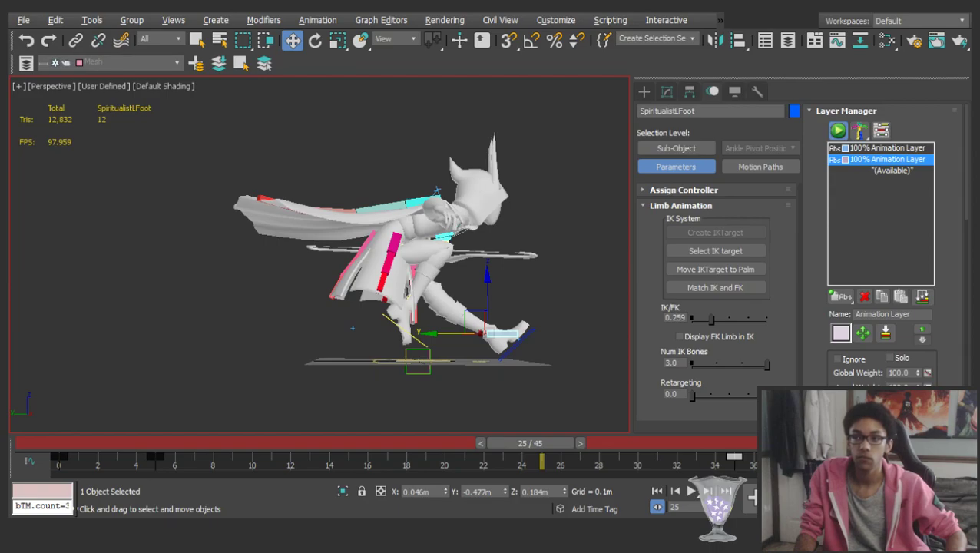
click(715, 288)
drag(530, 444, 554, 442)
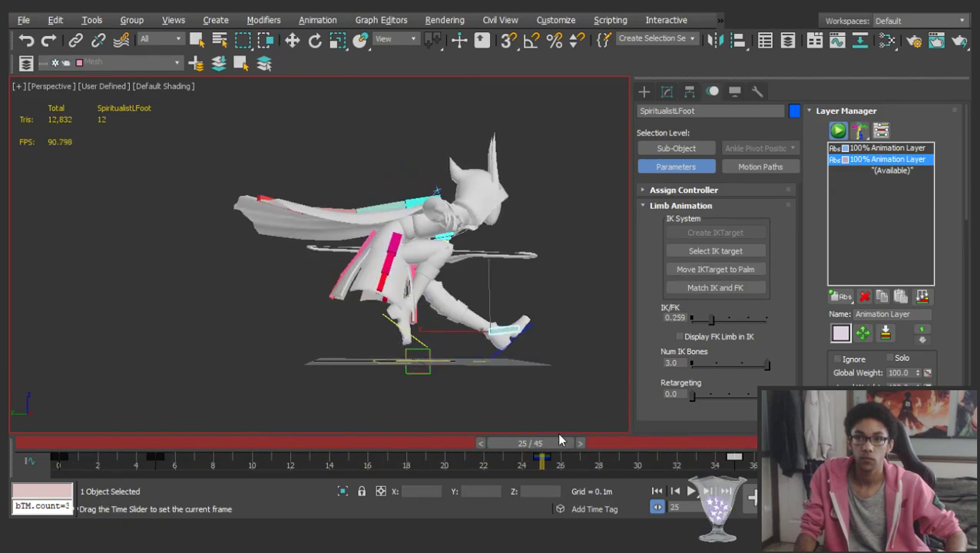
key(w)
scroll(479, 361, up, 4)
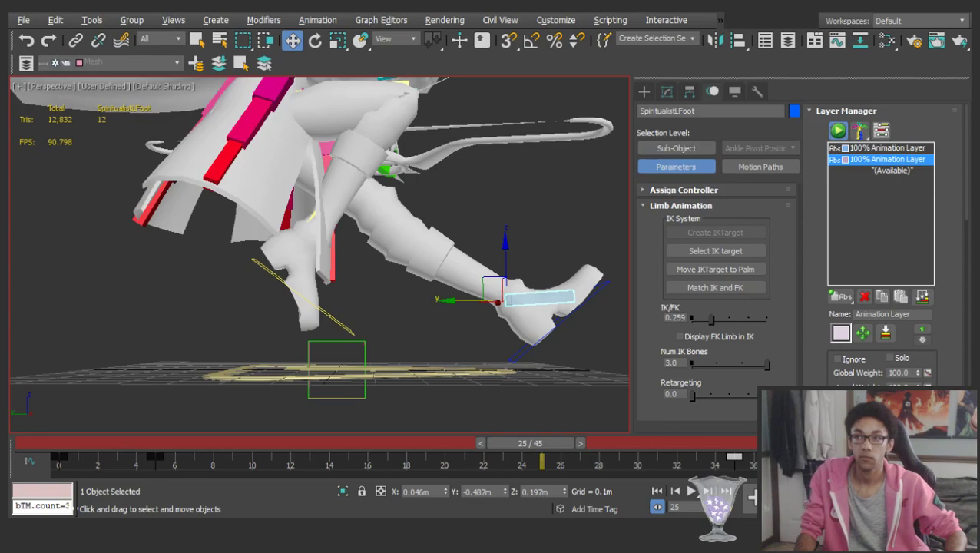
scroll(439, 351, down, 3)
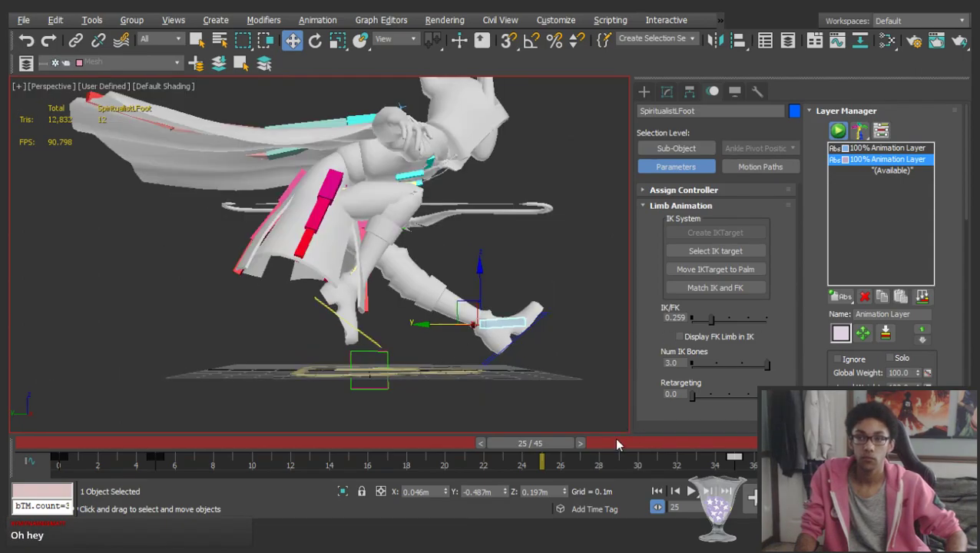
At frame 25, move the right foot about 0.19 m along Y and -0.10 m along Z
drag(34, 443, 562, 429)
key(w)
key(comma)
key(comma)
click(346, 303)
click(338, 282)
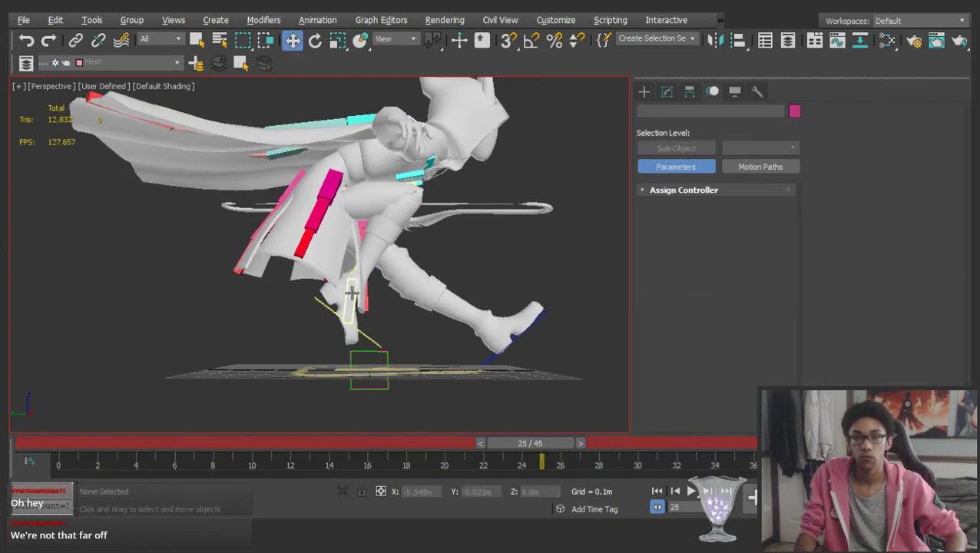
drag(331, 264, 286, 289)
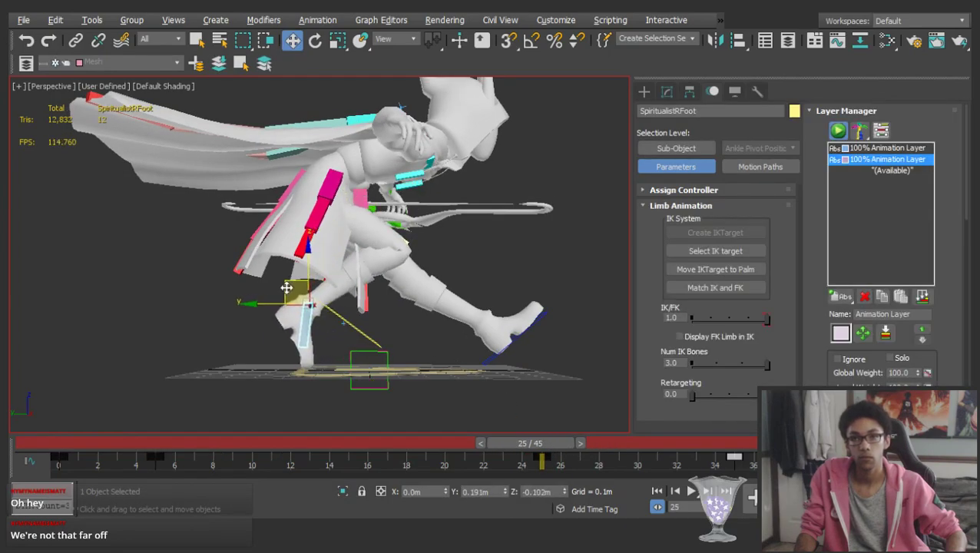
Rotate the right toe about 27 degrees around its local Z axis at frame 25 and reselect the right foot
key(e)
click(326, 350)
click(328, 357)
drag(367, 355, 381, 317)
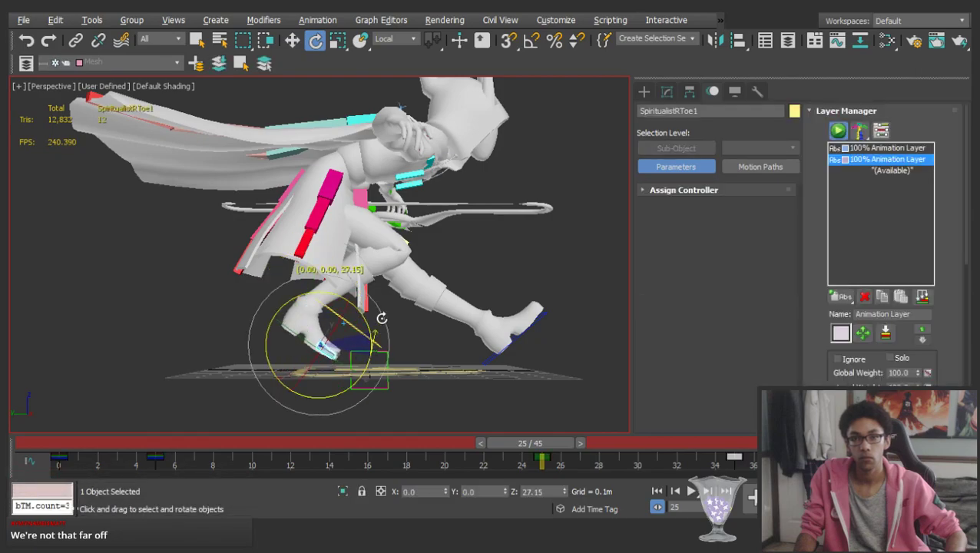
click(425, 336)
key(w)
click(315, 321)
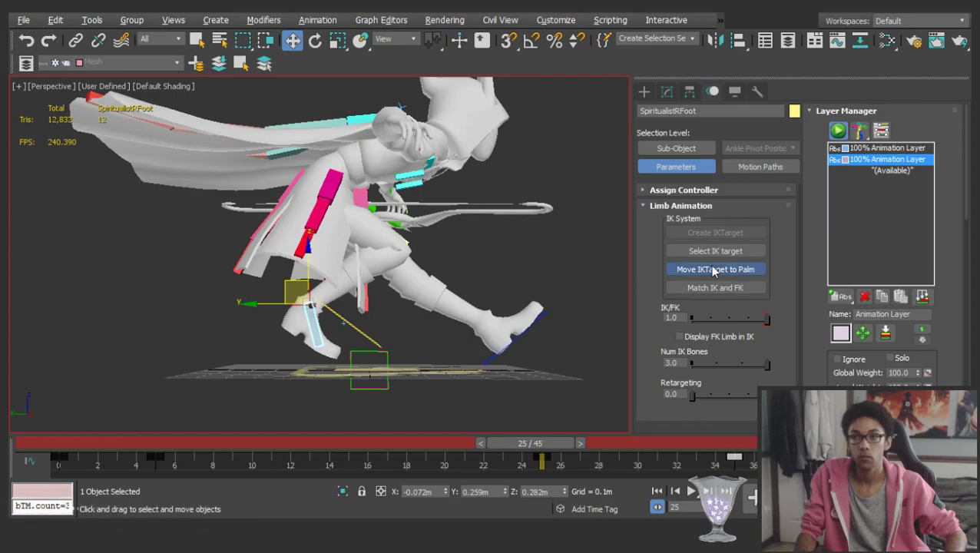
Examine the right foot's landing from frame 25 to 45 and play the animation from front and rear angles
drag(530, 445, 728, 428)
key(w)
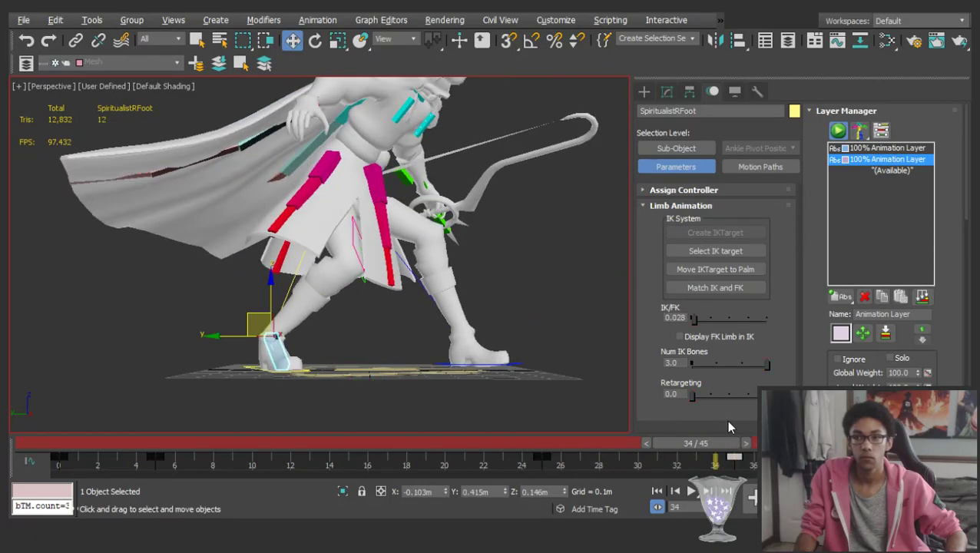
drag(544, 448, 926, 451)
alt+middle_drag(587, 330, 540, 344)
click(537, 345)
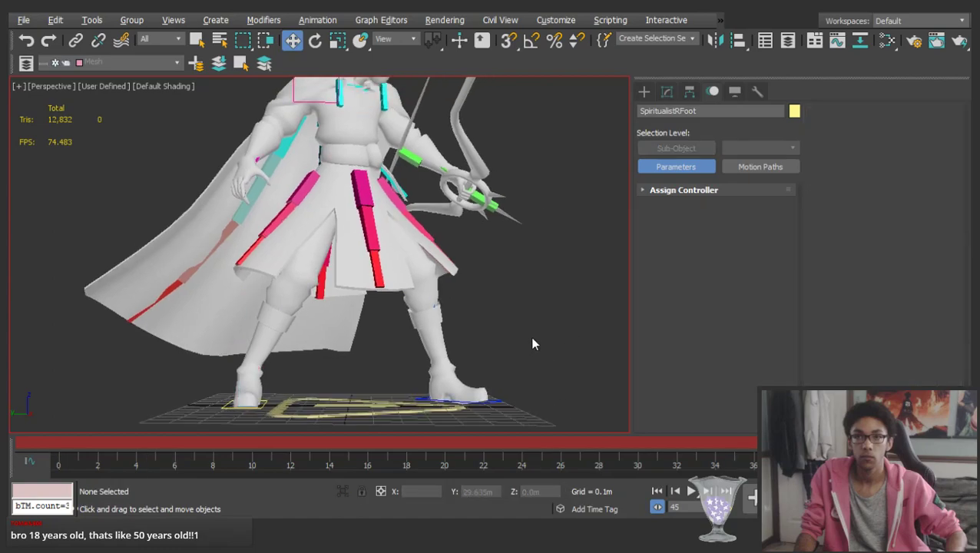
scroll(530, 338, down, 4)
alt+middle_drag(353, 208, 263, 225)
key(/)
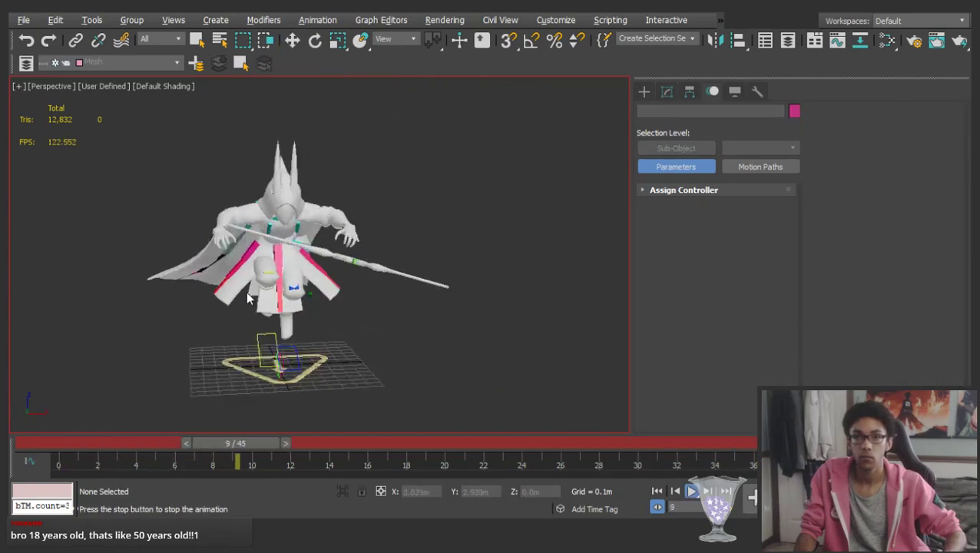
middle_drag(327, 312, 360, 315)
scroll(361, 315, up, 5)
scroll(293, 295, down, 3)
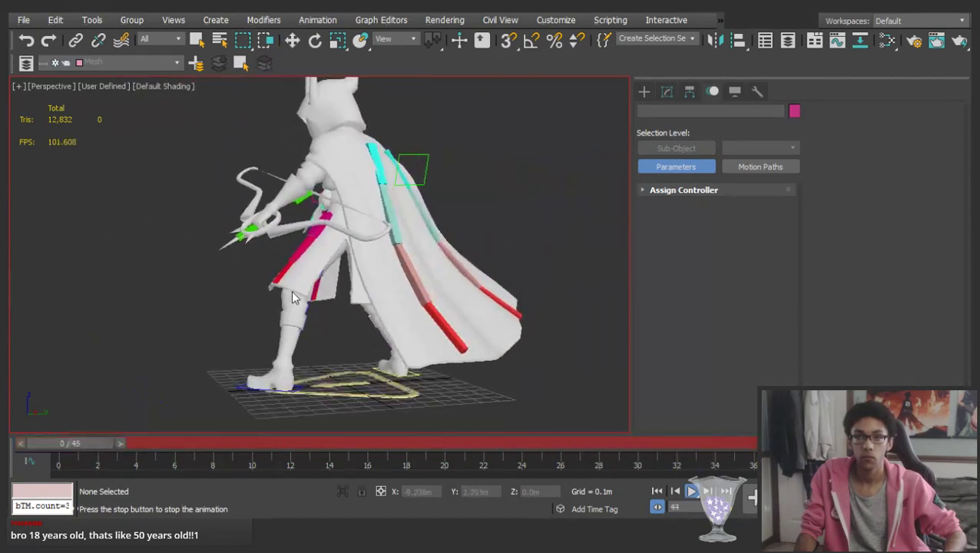
alt+middle_drag(301, 298, 417, 251)
key(/)
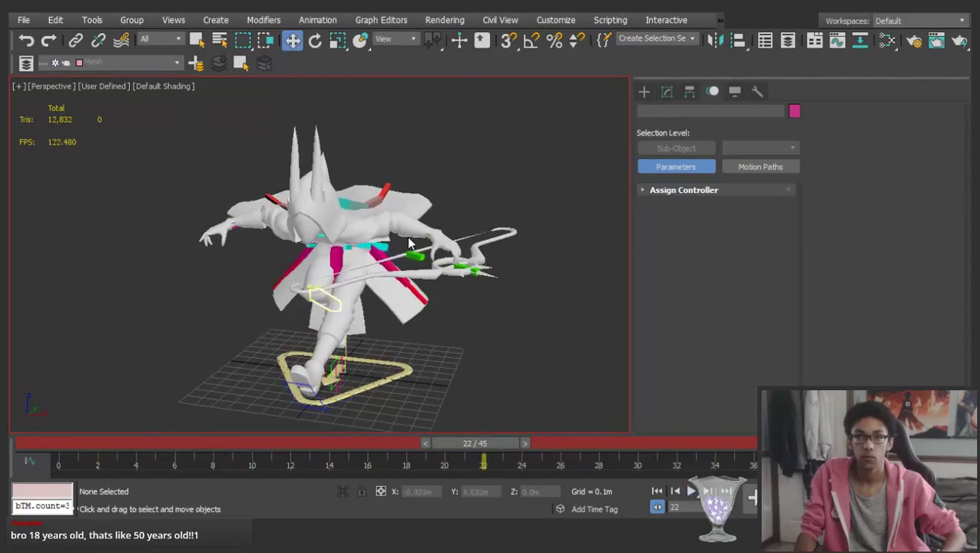
Delete the keys from frame 5 to 25 on the left arm chain, leaving out the upper arm and the cape bones
double_click(347, 228)
drag(66, 443, 112, 466)
key(Delete)
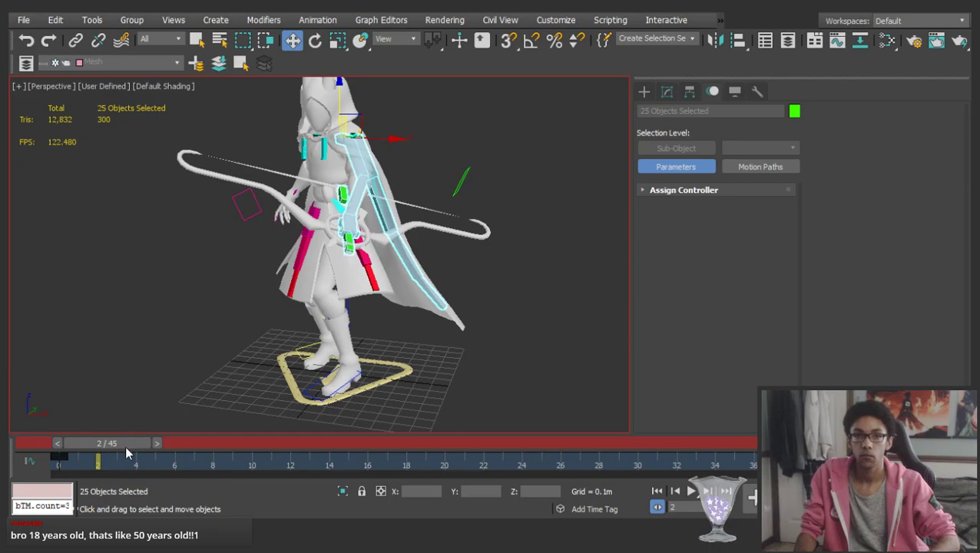
key(ctrl+z)
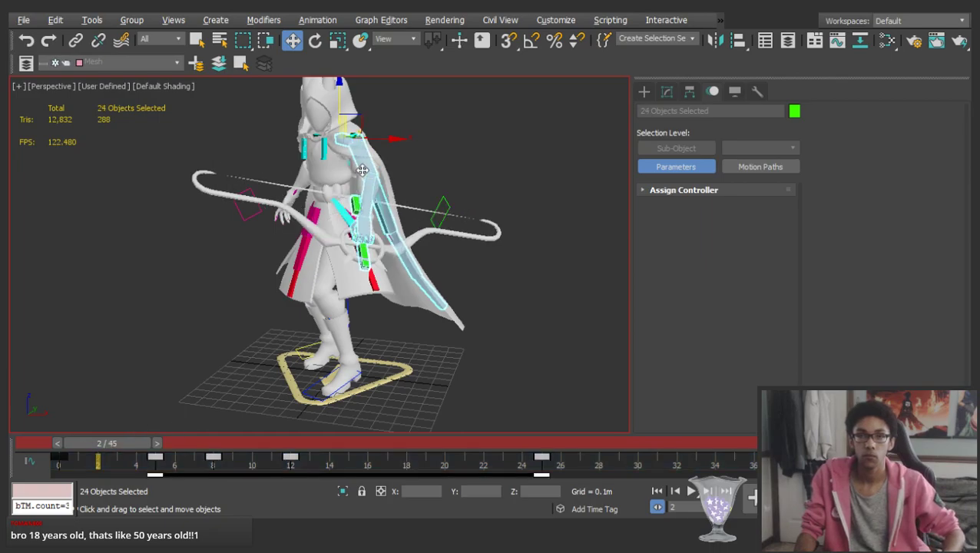
scroll(403, 175, up, 5)
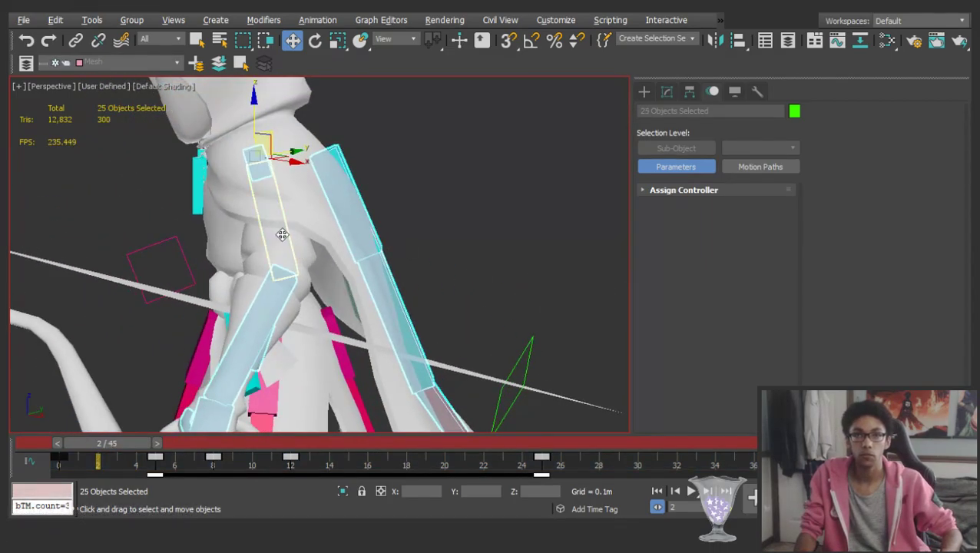
ctrl+click(283, 235)
scroll(300, 184, down, 4)
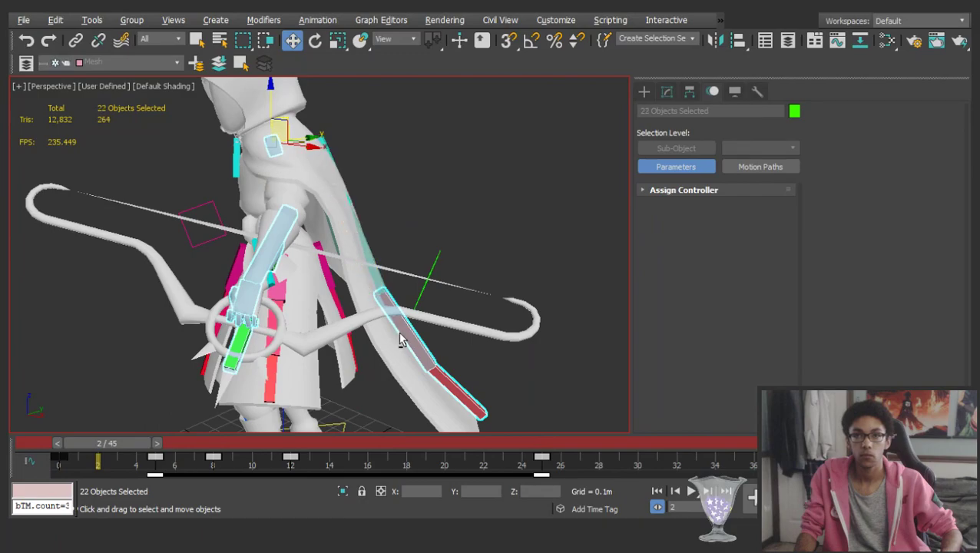
alt+drag(399, 355, 399, 353)
scroll(400, 353, down, 3)
drag(120, 455, 564, 470)
key(Delete)
Examine the left arm's motion across the timeline, finishing with a front view of frame 5
drag(110, 444, 750, 446)
key(w)
click(283, 211)
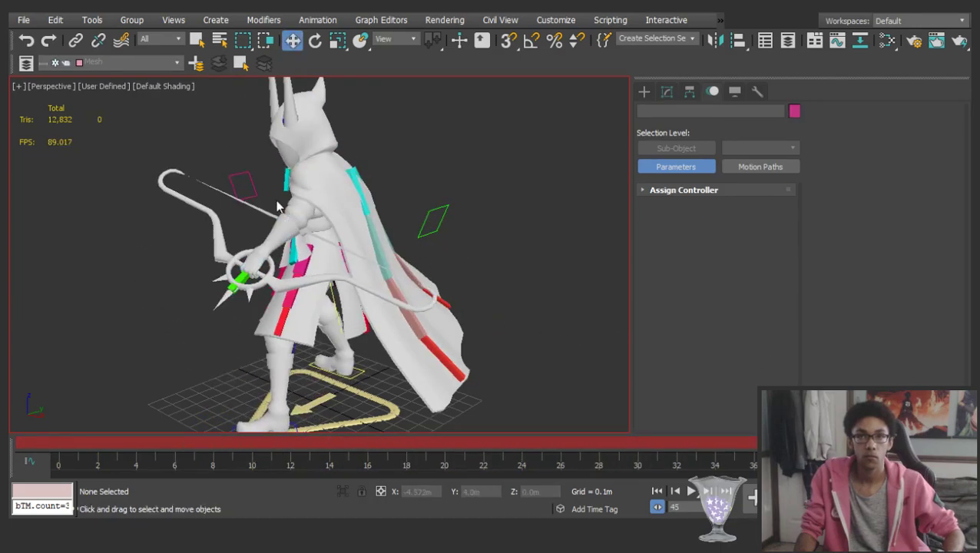
click(304, 203)
key(e)
click(214, 355)
drag(82, 441, 175, 444)
alt+drag(257, 226, 333, 206)
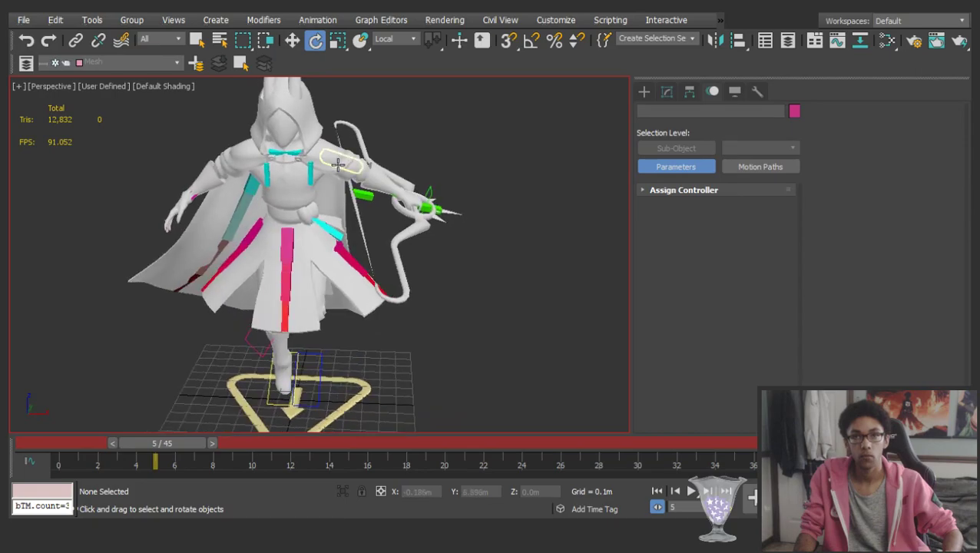
Select the left upper arm and examine its keyed poses between frames 0 and 25
click(338, 165)
alt+middle_drag(338, 165, 313, 196)
click(351, 445)
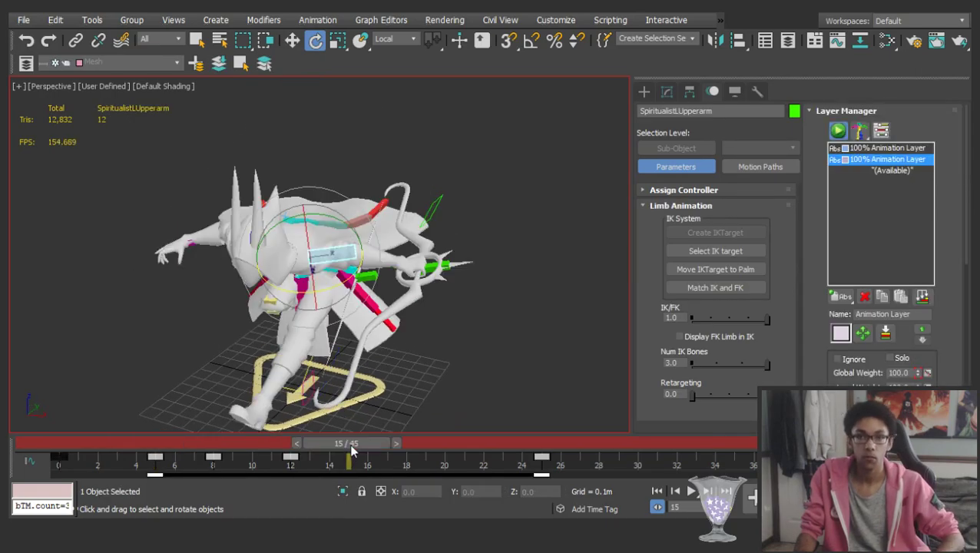
key(comma)
key(comma)
key(comma)
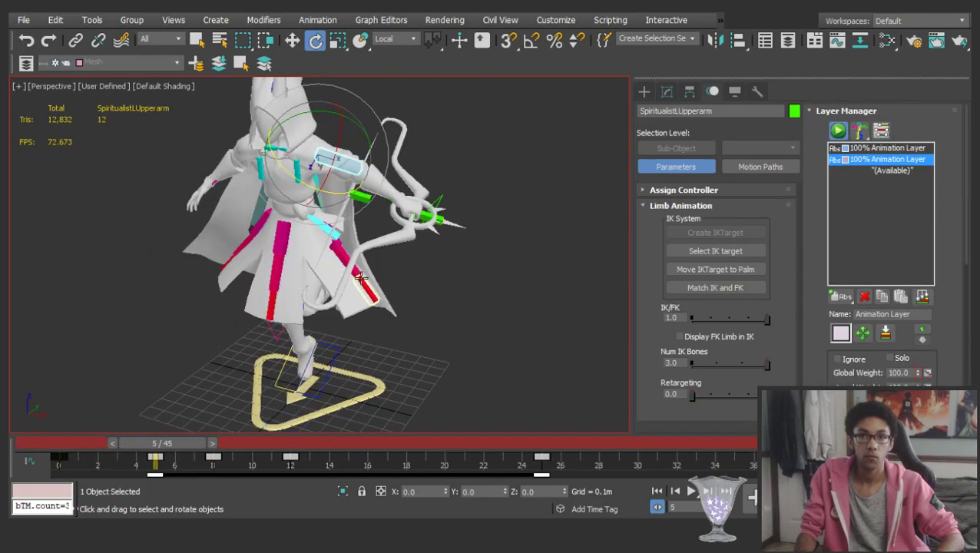
drag(343, 195, 289, 199)
key(comma)
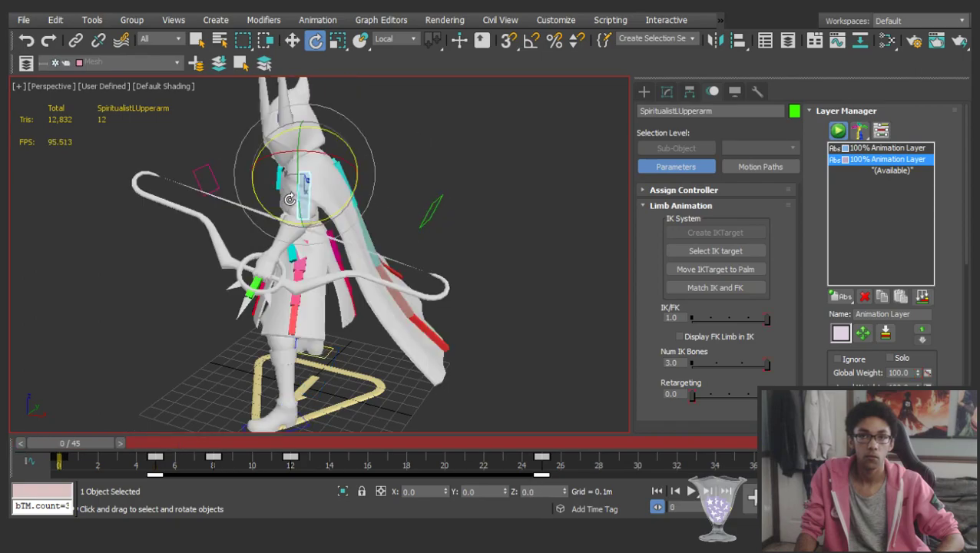
key(period)
key(period)
key(period)
key(period)
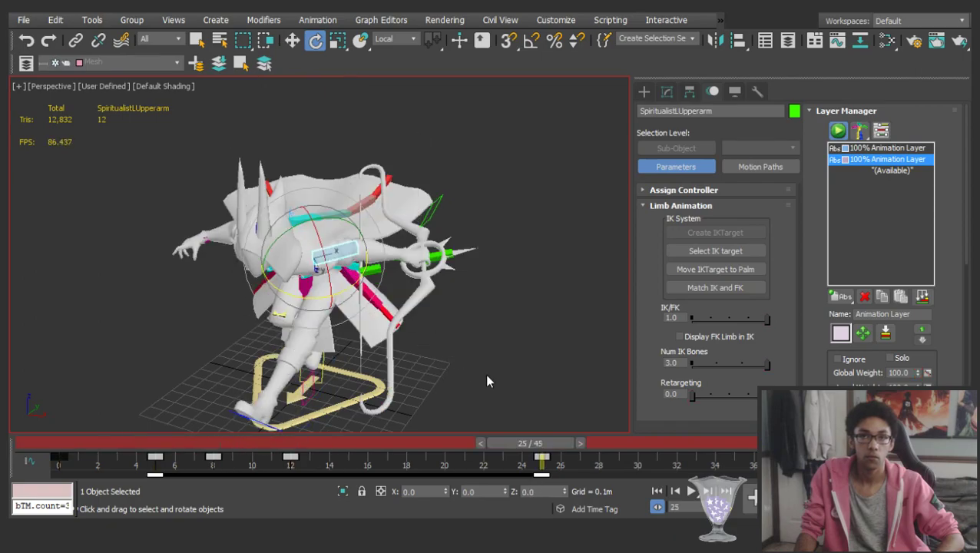
At frame 25, rotate the left forearm about 54 degrees around local Z and lower the left upper arm
click(501, 457)
alt+middle_drag(370, 235, 421, 203)
click(422, 203)
click(379, 249)
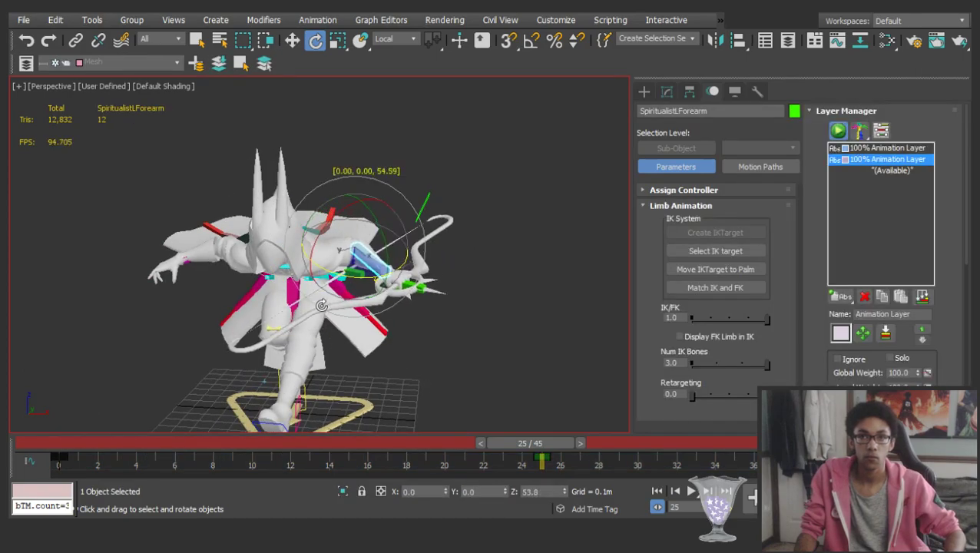
click(434, 342)
click(330, 253)
alt+middle_drag(330, 255, 359, 246)
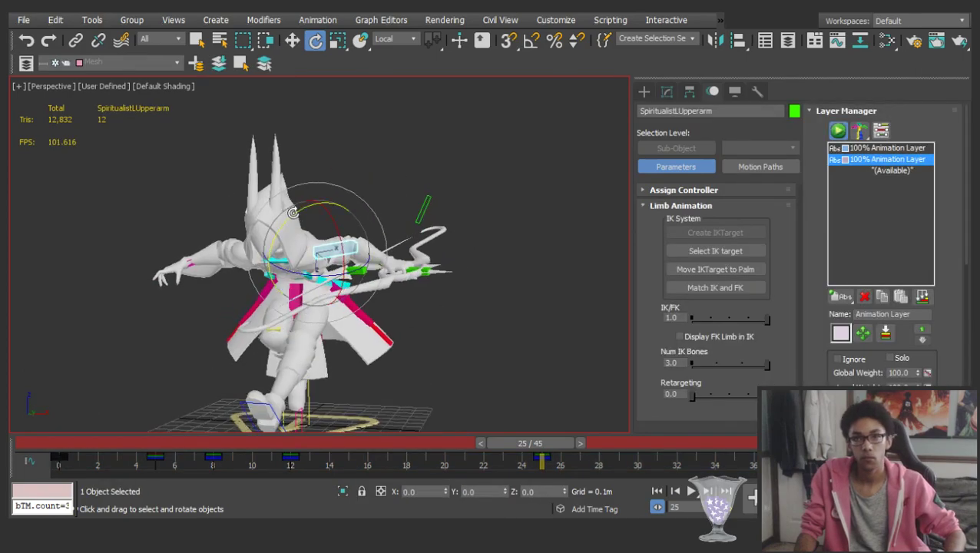
Try moving the left arm chain's keys from frame 25 to frame 8, check the motion and undo the move
double_click(317, 250)
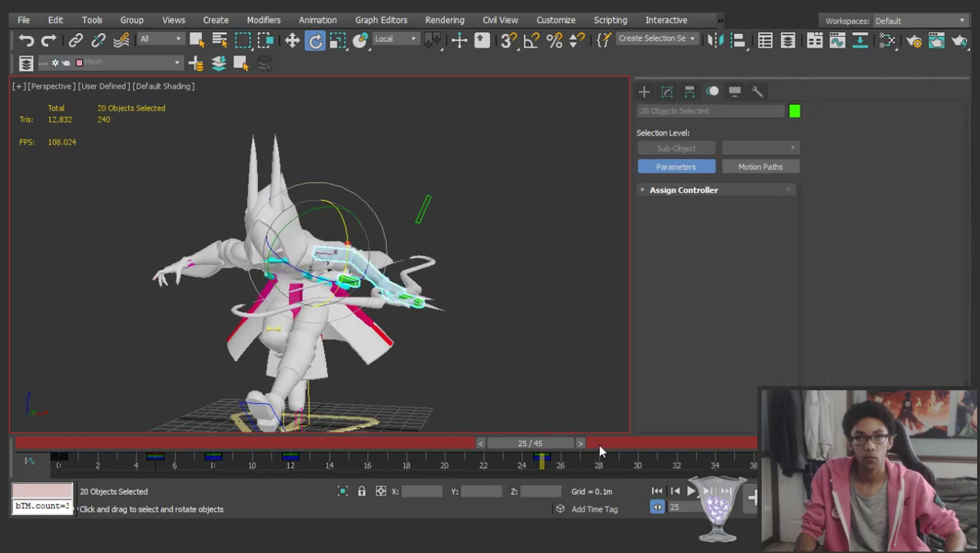
drag(542, 459, 212, 451)
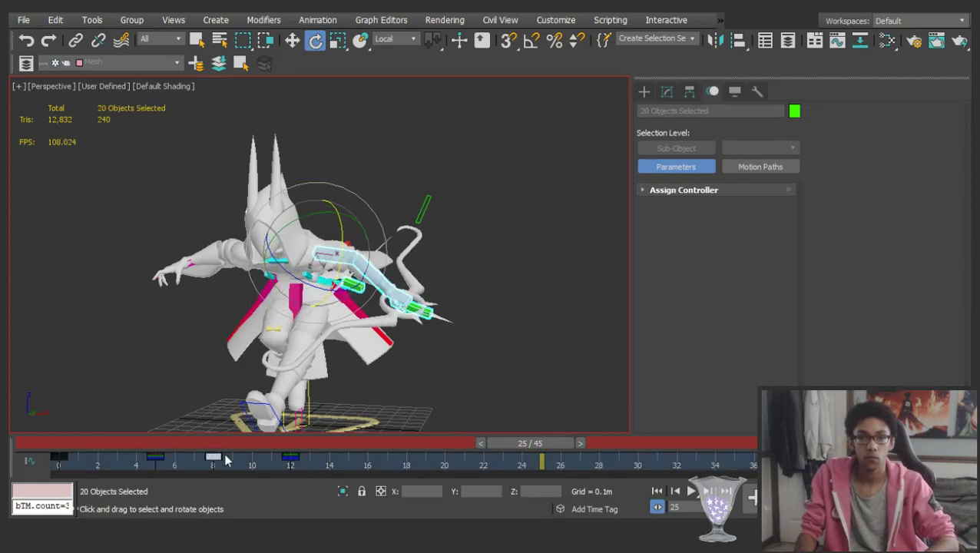
drag(97, 438, 474, 442)
key(e)
click(501, 380)
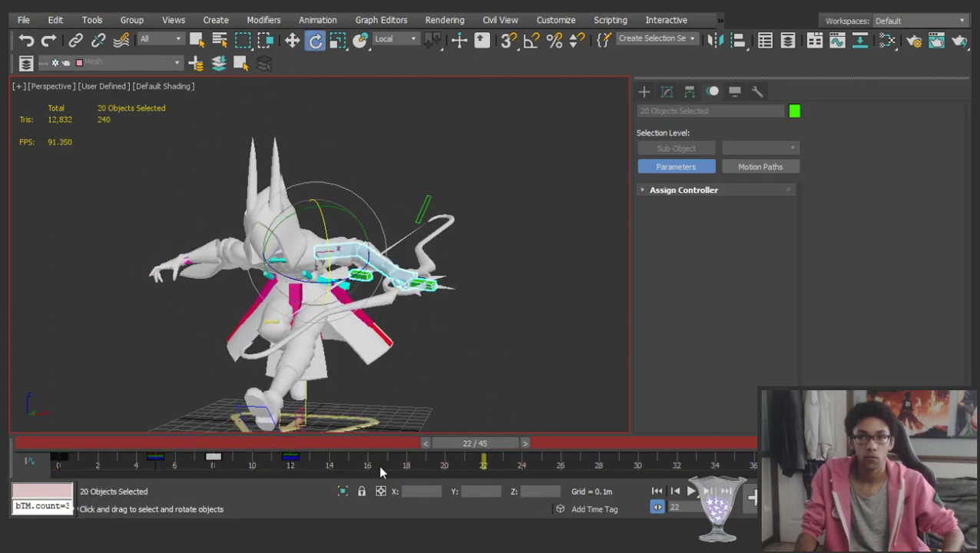
key(ctrl+z)
Delete the left arm chain's keys at frames 8 and 12 and check the motion up to frame 25
drag(205, 463, 299, 475)
key(Delete)
drag(139, 441, 518, 392)
Rotate the left upper arm at frame 25 to adjust how the bow arm is held out to the side
click(539, 335)
click(356, 251)
drag(313, 209, 302, 215)
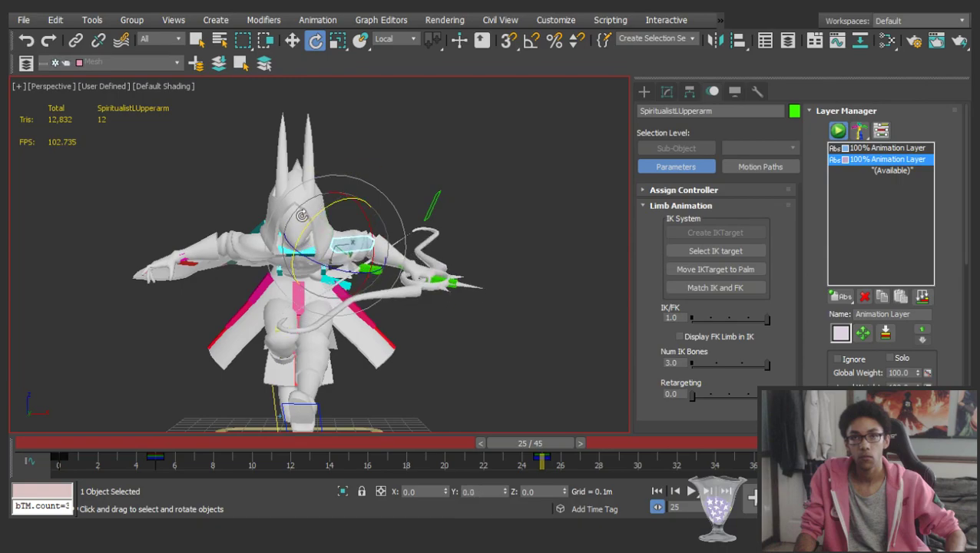
drag(369, 235, 361, 258)
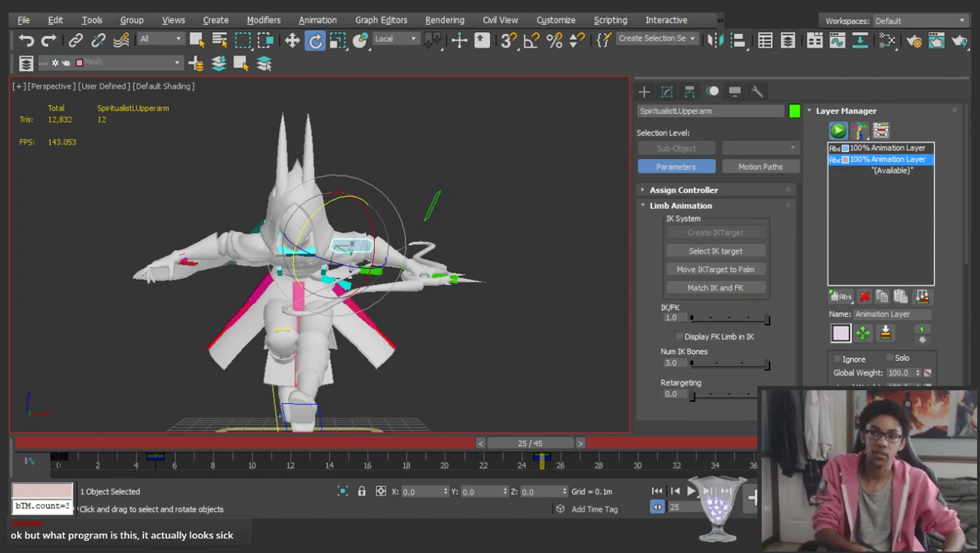
Rotate the left upper arm on several axes at frame 5 to raise the bow arm outward
drag(407, 449, 365, 432)
key(e)
key(period)
key(comma)
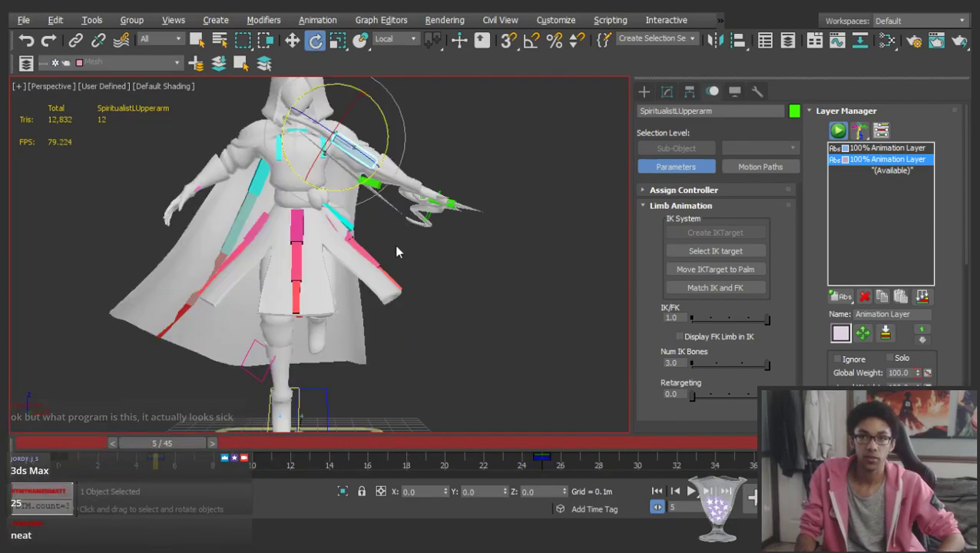
drag(386, 134, 390, 115)
middle_drag(390, 123, 382, 179)
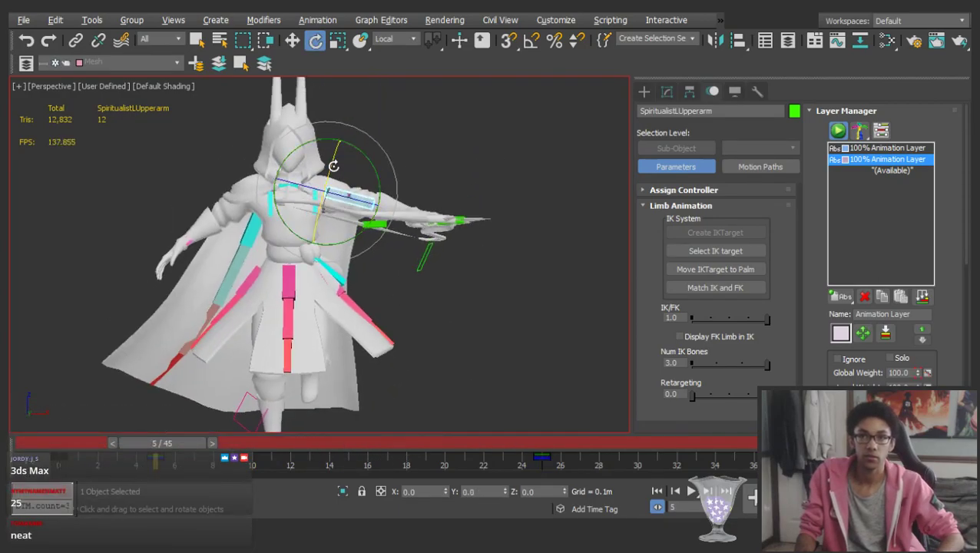
drag(332, 166, 331, 192)
alt+middle_drag(338, 192, 360, 260)
mouse_move(351, 227)
mouse_down()
mouse_move(373, 224)
mouse_move(335, 216)
mouse_up()
alt+middle_drag(335, 217, 347, 129)
drag(366, 158, 377, 165)
Rotate the left forearm at frame 5, fine-tune the left upper arm, and check the motion up to frame 9
click(424, 209)
alt+middle_drag(425, 218, 440, 322)
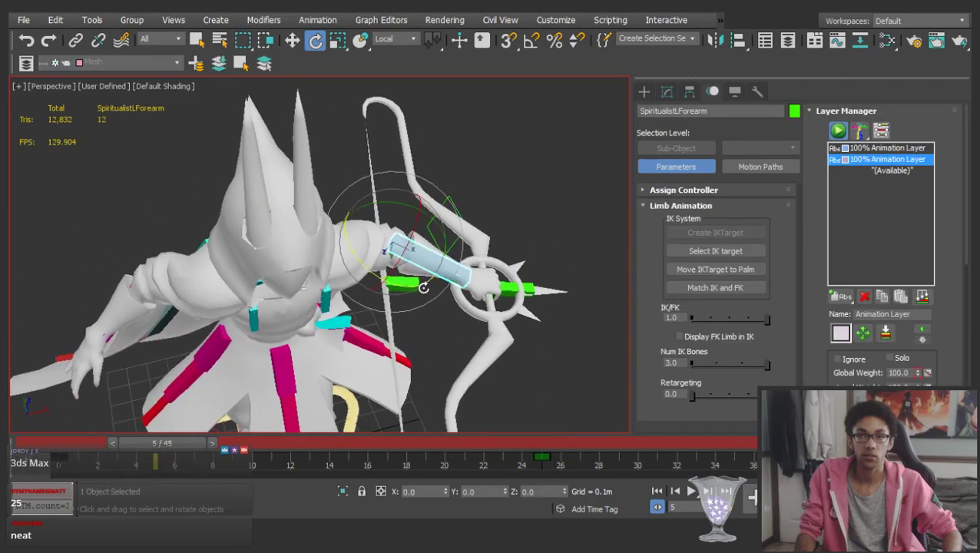
drag(425, 287, 410, 288)
click(499, 235)
click(370, 246)
alt+middle_drag(388, 272, 370, 198)
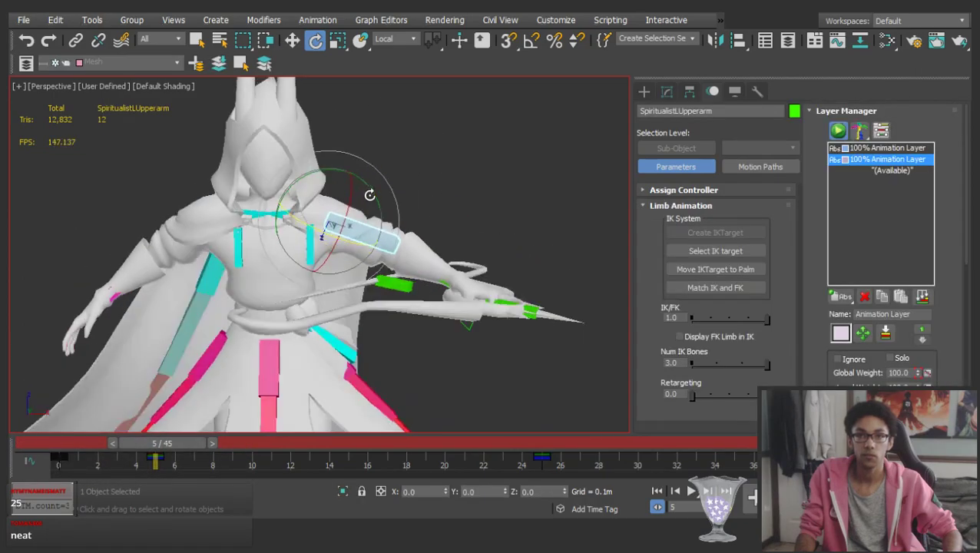
drag(369, 197, 381, 188)
click(423, 264)
scroll(206, 386, down, 4)
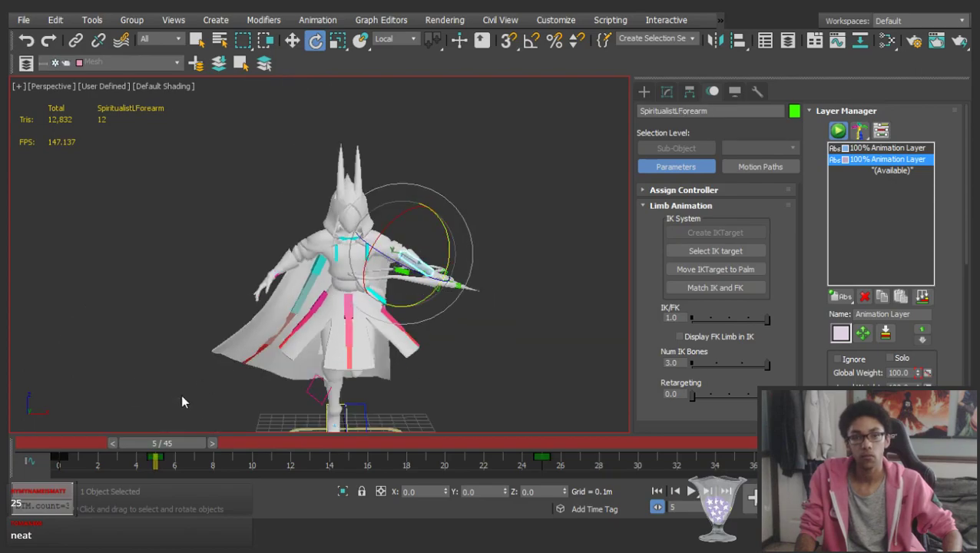
drag(68, 446, 244, 447)
key(e)
click(296, 277)
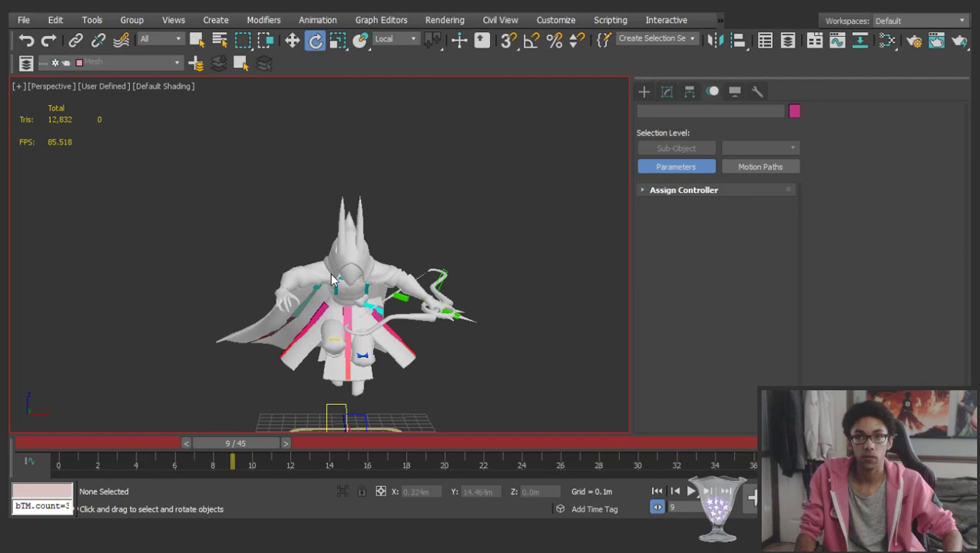
Select the right arm chain, examine its motion through the timeline, and play the animation from the side
scroll(327, 273, up, 6)
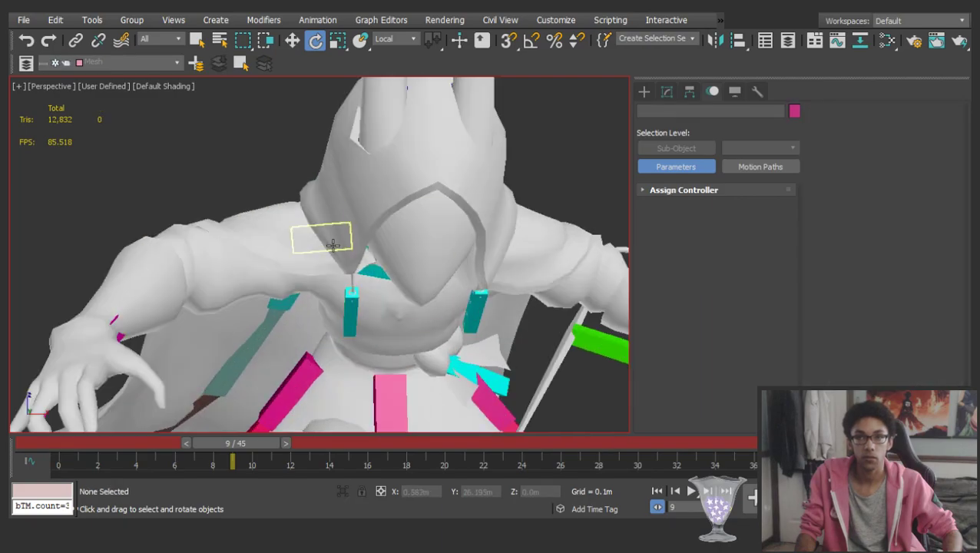
key(ctrl+a)
key(z)
drag(216, 447, 268, 430)
key(e)
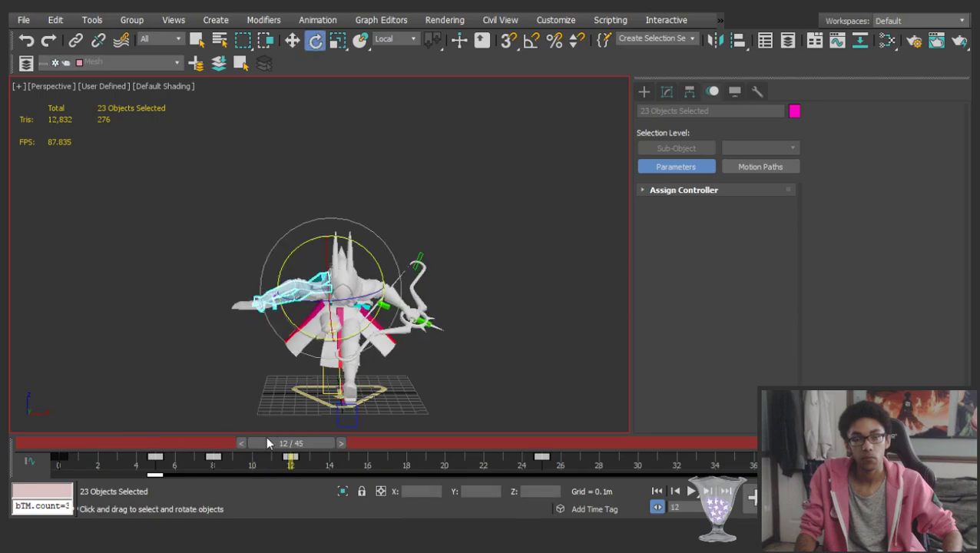
drag(79, 447, 933, 455)
click(483, 343)
key(/)
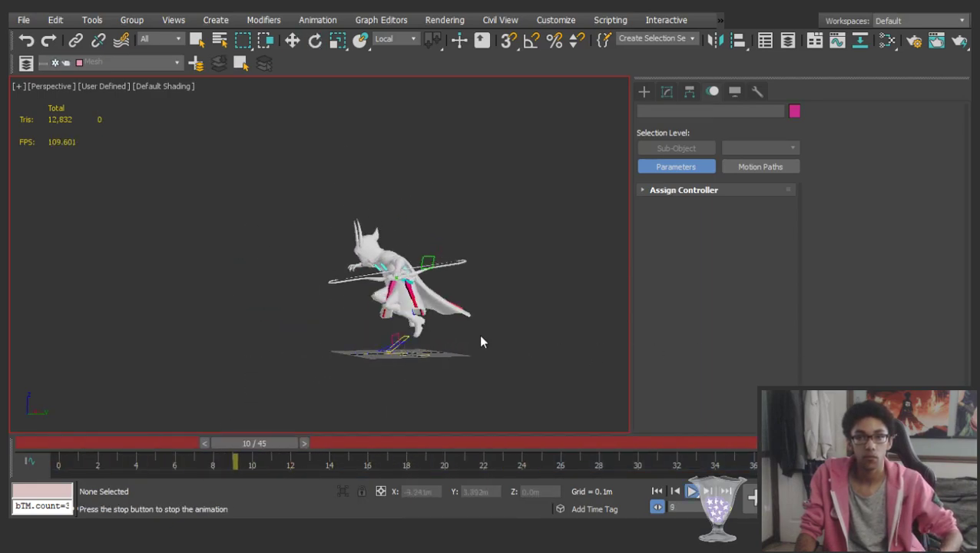
Stop the playback, return to frame 0 and examine the standing pose and leg placement from several angles
alt+middle_drag(360, 328, 456, 361)
scroll(494, 322, up, 3)
click(120, 445)
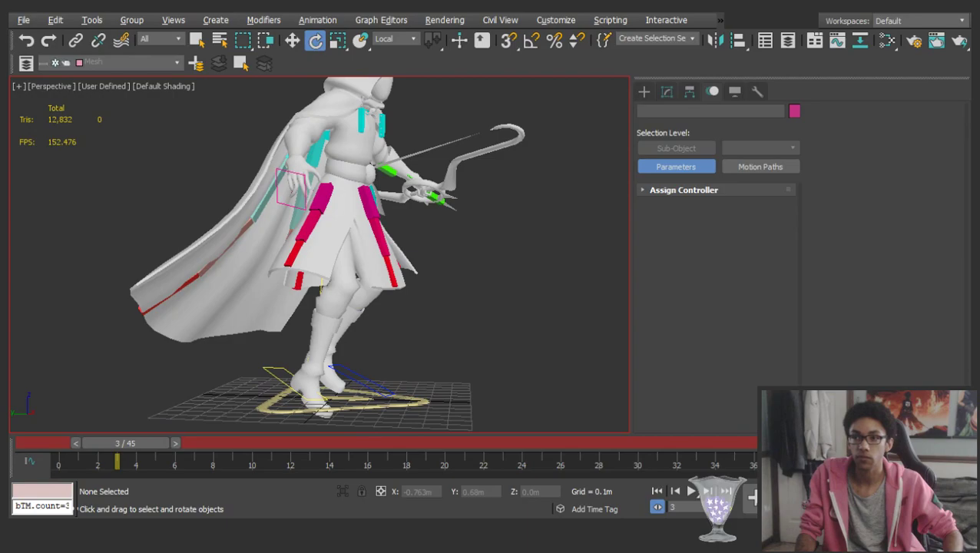
scroll(322, 253, down, 3)
alt+middle_drag(309, 310, 222, 331)
drag(161, 443, 60, 406)
key(e)
alt+middle_drag(334, 333, 551, 319)
scroll(224, 304, up, 3)
middle_drag(224, 304, 294, 278)
scroll(293, 279, up, 4)
scroll(295, 279, down, 5)
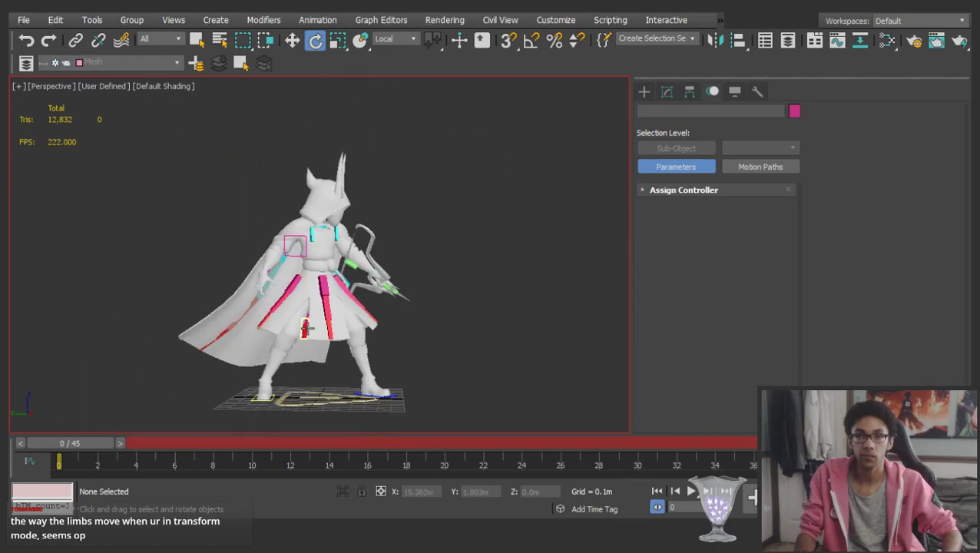
middle_drag(309, 324, 332, 275)
mouse_move(88, 450)
mouse_down()
mouse_move(166, 443)
mouse_move(49, 442)
mouse_move(100, 445)
mouse_move(82, 446)
mouse_up()
key(e)
scroll(327, 308, up, 5)
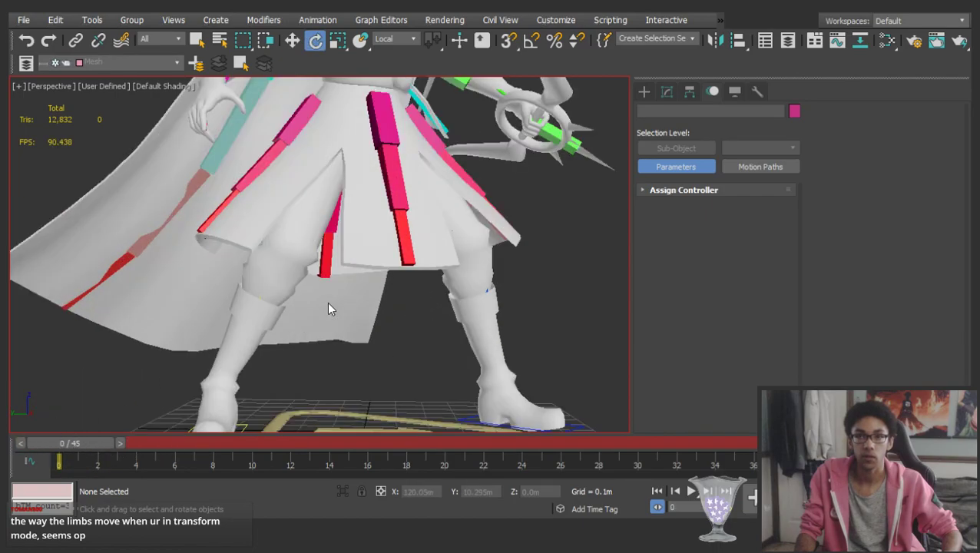
Select both legs, the feet and the ground controls, and copy their keys from frame 0 to frame 8
click(467, 198)
ctrl+click(302, 214)
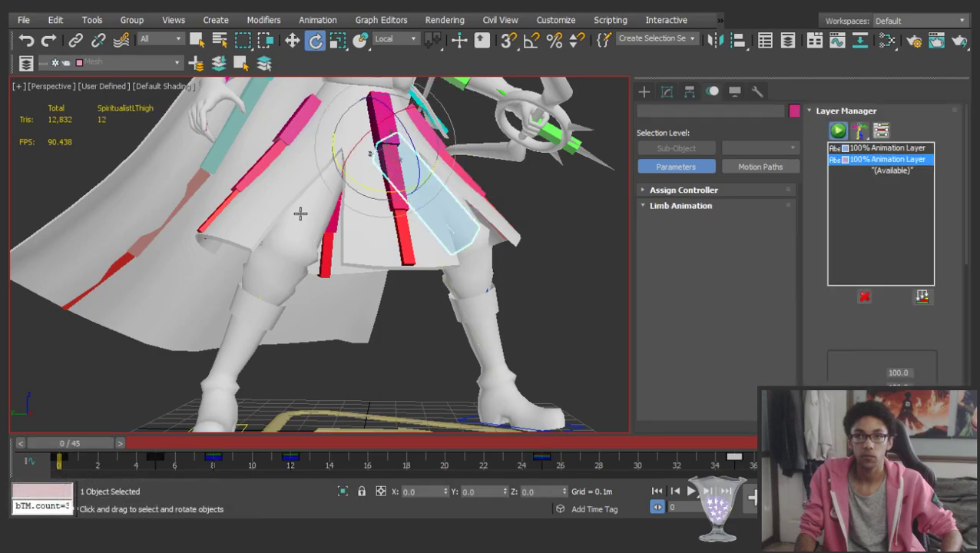
scroll(321, 236, down, 3)
ctrl+drag(148, 319, 612, 376)
alt+middle_drag(499, 262, 494, 286)
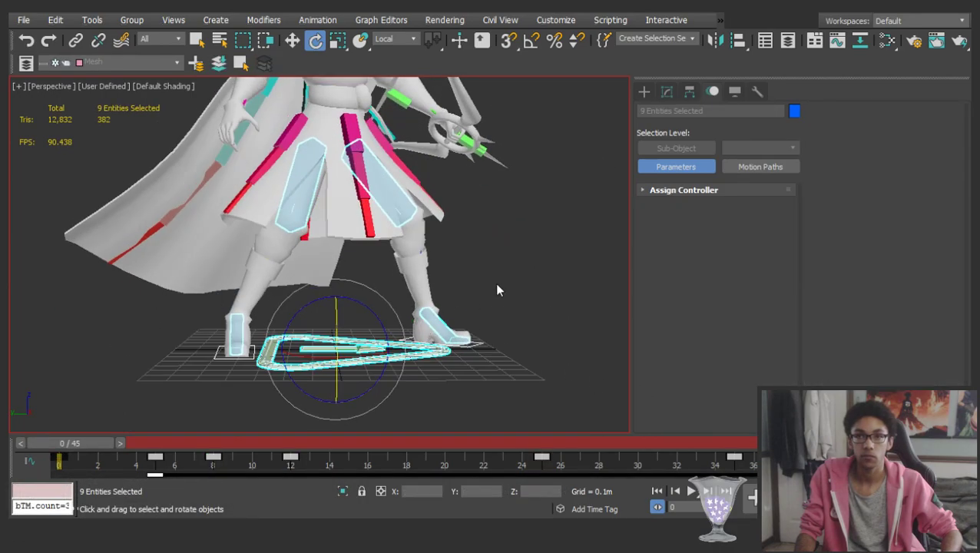
scroll(295, 323, down, 3)
alt+middle_drag(295, 323, 327, 317)
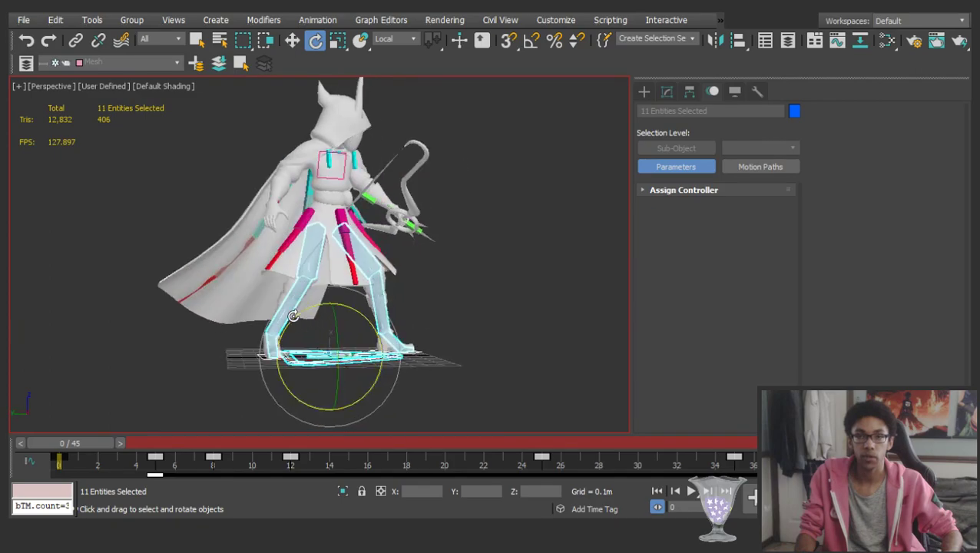
drag(73, 449, 372, 465)
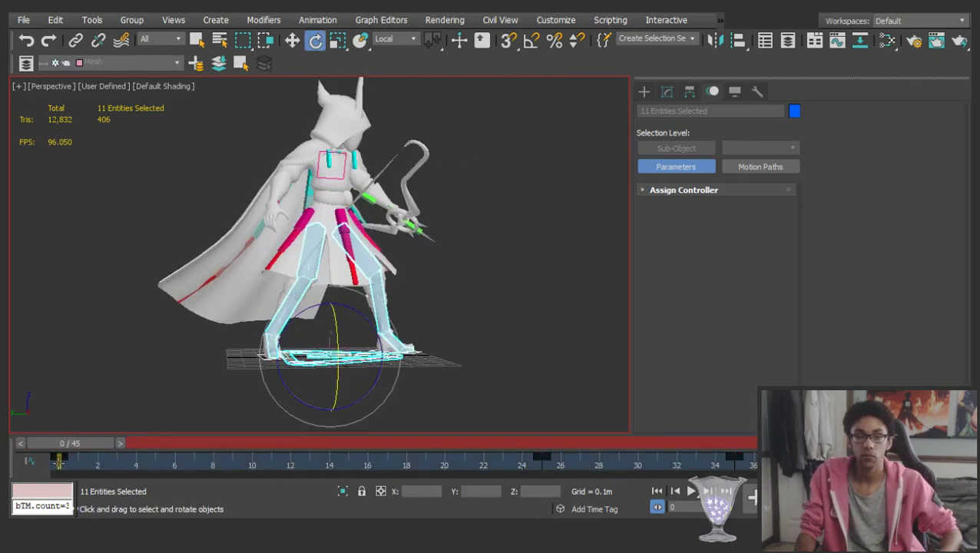
shift+drag(59, 460, 216, 466)
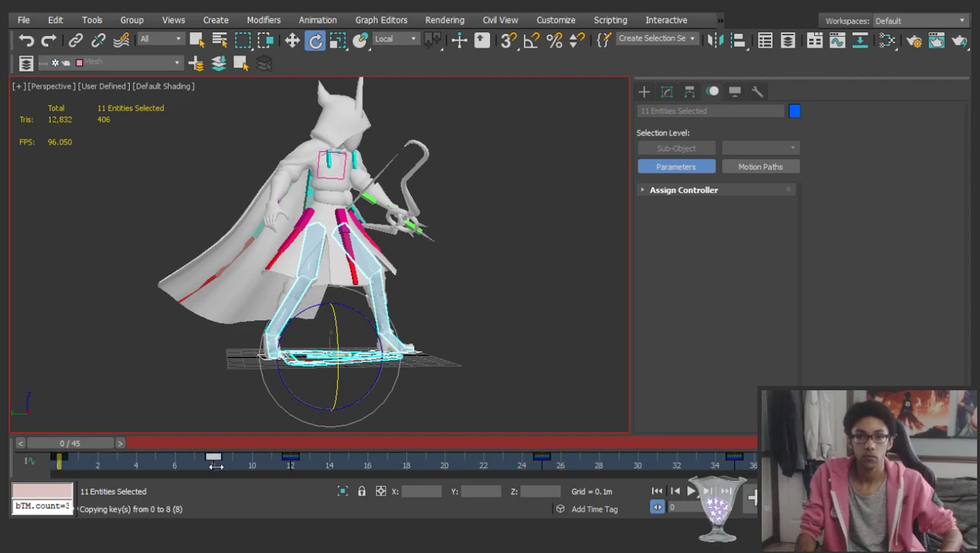
Lower and turn the pelvis at frame 8 to put the archer into a wide crouch
drag(65, 449, 218, 453)
key(e)
click(427, 323)
scroll(331, 229, up, 3)
alt+middle_drag(330, 228, 280, 244)
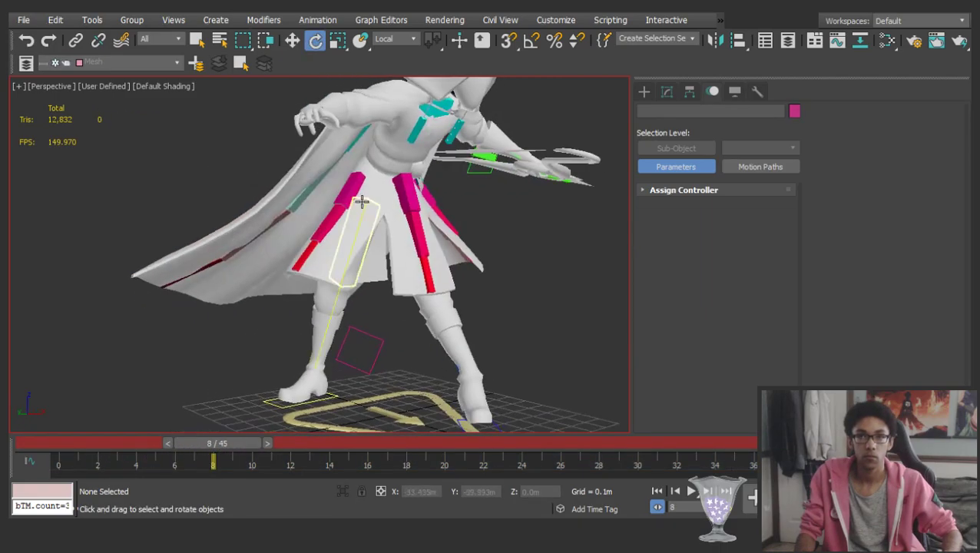
click(381, 190)
key(w)
drag(378, 154, 298, 270)
scroll(415, 230, down, 3)
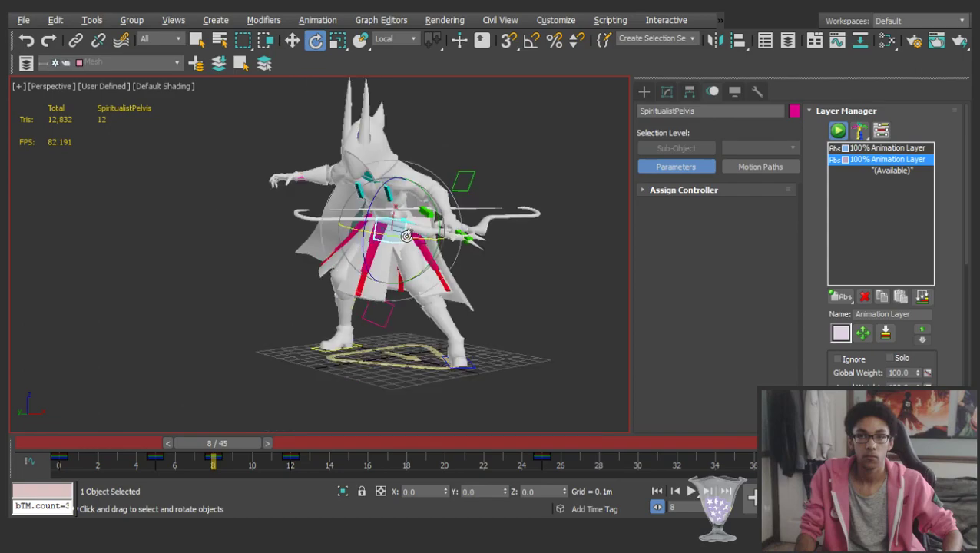
Rotate the upper torso and the head at frame 8 to turn the face toward the front
click(439, 152)
click(379, 187)
scroll(379, 189, up, 3)
drag(371, 178, 438, 153)
click(439, 152)
click(361, 147)
drag(383, 171, 398, 144)
scroll(407, 180, down, 4)
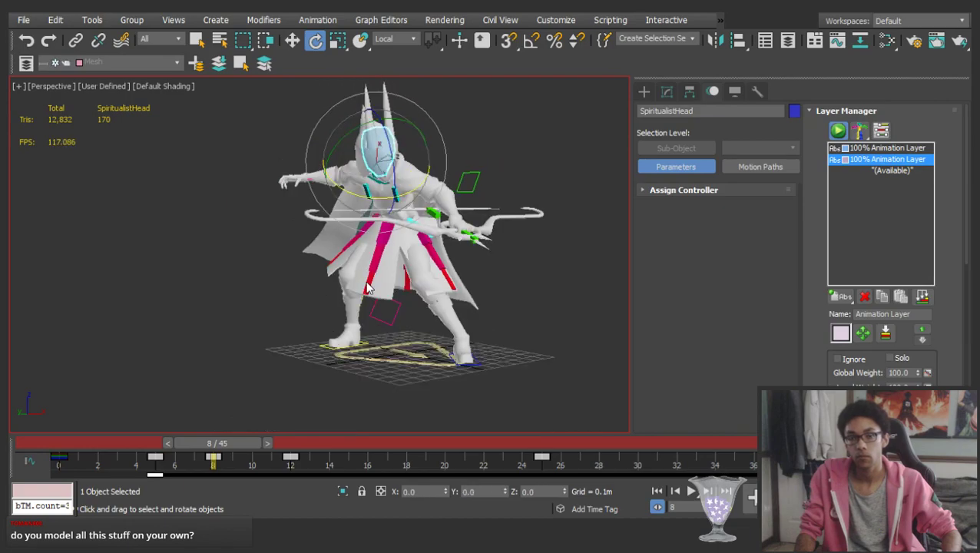
Try to delete the timeline keys near frame 8 for the head and upper torso
click(258, 461)
scroll(425, 153, up, 3)
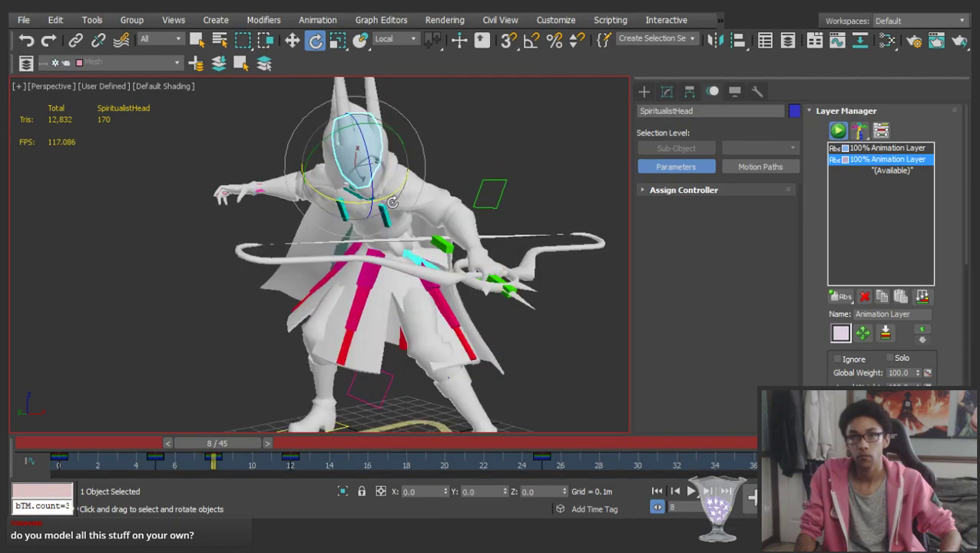
ctrl+click(387, 204)
click(187, 461)
mouse_move(215, 443)
mouse_down()
mouse_move(180, 443)
mouse_move(139, 460)
mouse_move(230, 440)
mouse_move(106, 425)
mouse_move(223, 442)
mouse_up()
key(Delete)
click(404, 227)
Select the whole rig and delete its keys at frames 5, 12, 25 and 35, keeping those at frames 0 and 8
key(ctrl+a)
key(Delete)
key(e)
key(ctrl+z)
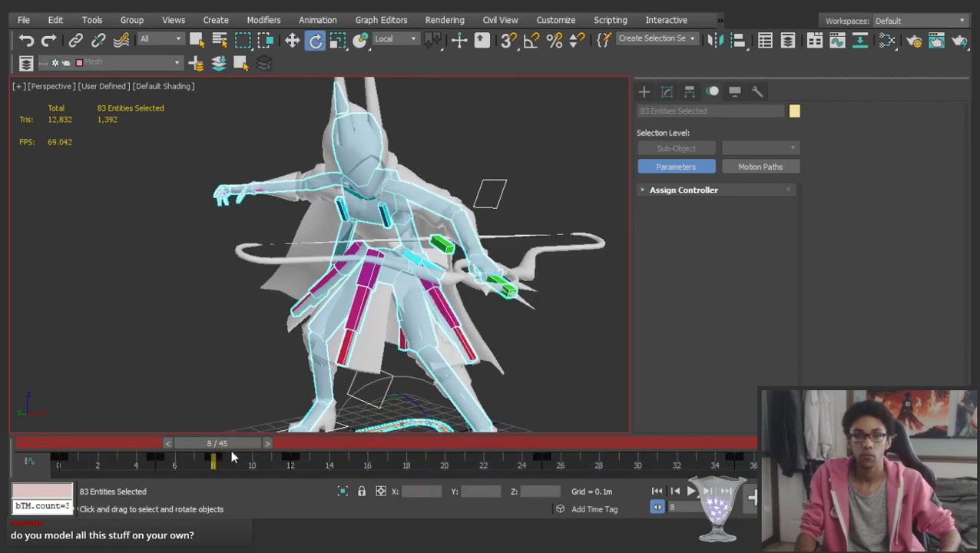
drag(185, 443, 234, 446)
mouse_move(292, 351)
alt+middle_down()
mouse_move(173, 332)
mouse_move(304, 354)
alt+middle_up()
scroll(304, 354, up, 2)
drag(211, 445, 265, 464)
key(e)
key(Delete)
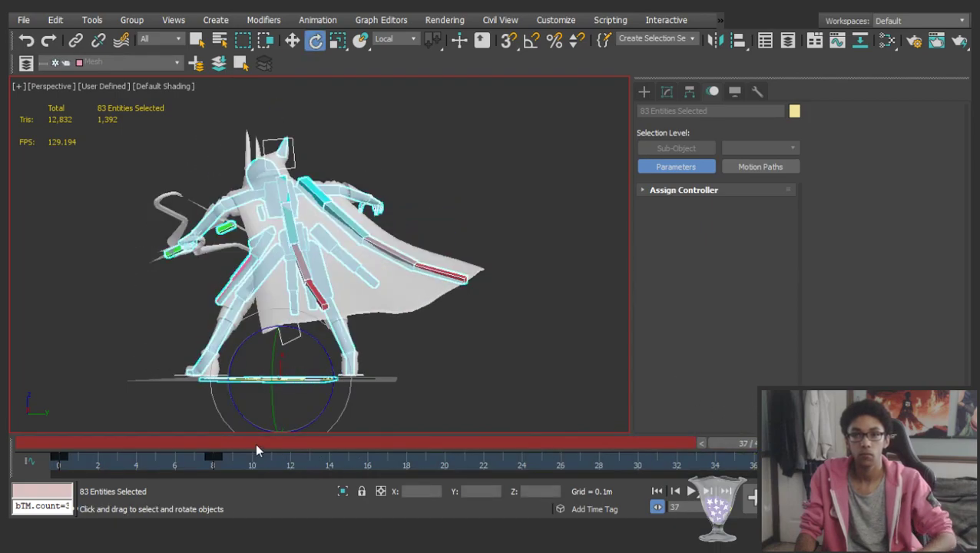
Rotate the ribcage on its local axes at frame 8 to raise and twist the upper body
click(223, 445)
alt+middle_drag(330, 303, 479, 308)
click(478, 308)
scroll(309, 234, up, 5)
alt+middle_drag(308, 234, 280, 217)
click(207, 211)
click(226, 210)
click(202, 206)
ctrl+click(206, 233)
click(280, 217)
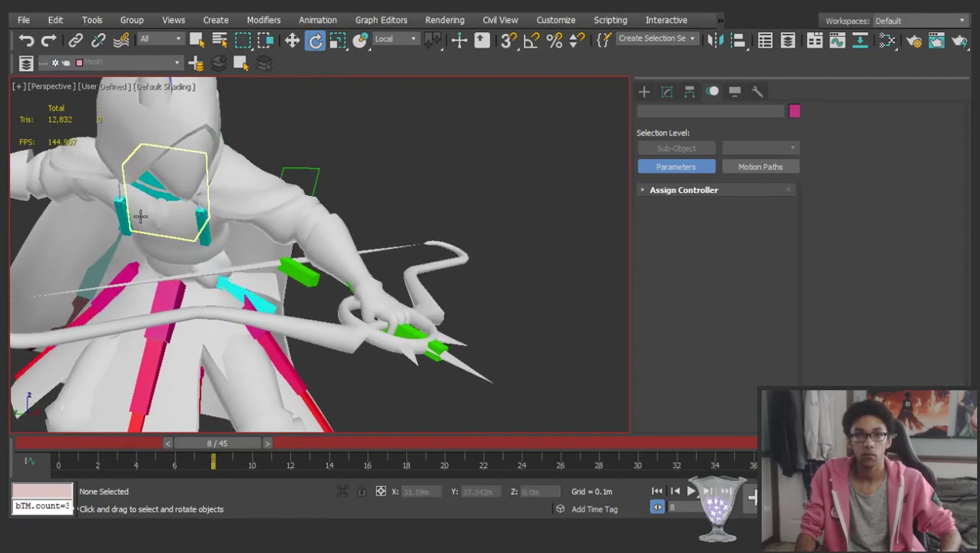
click(163, 208)
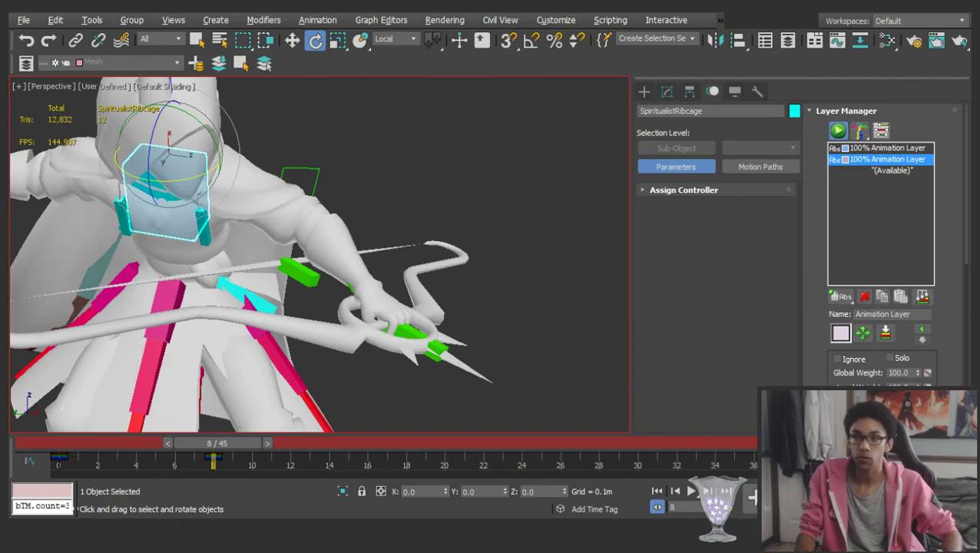
scroll(382, 264, down, 4)
alt+middle_drag(338, 231, 255, 188)
drag(264, 130, 280, 136)
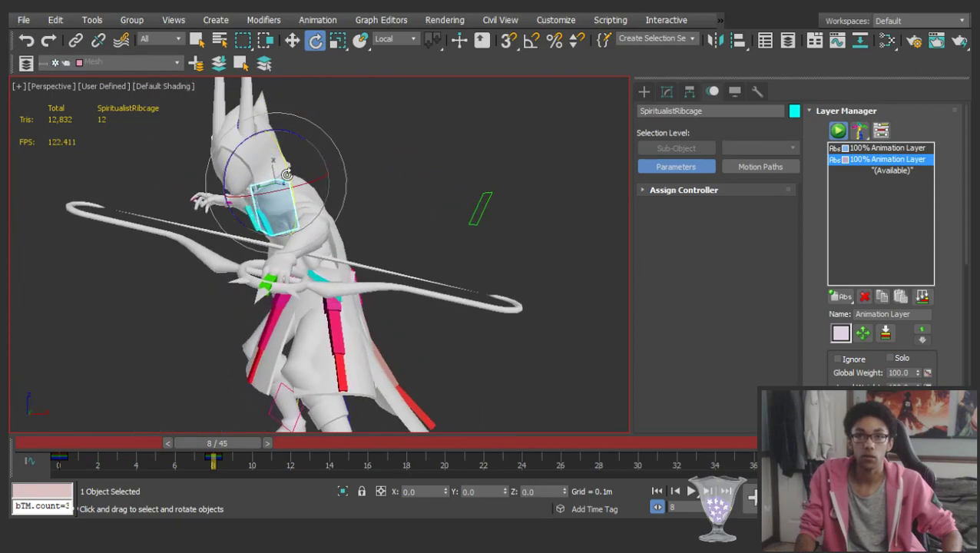
drag(301, 186, 335, 188)
alt+middle_drag(312, 192, 403, 197)
click(294, 187)
Reselect the ribcage for rotation and check the torso twist at frame 8 from the front and side
scroll(198, 218, down, 5)
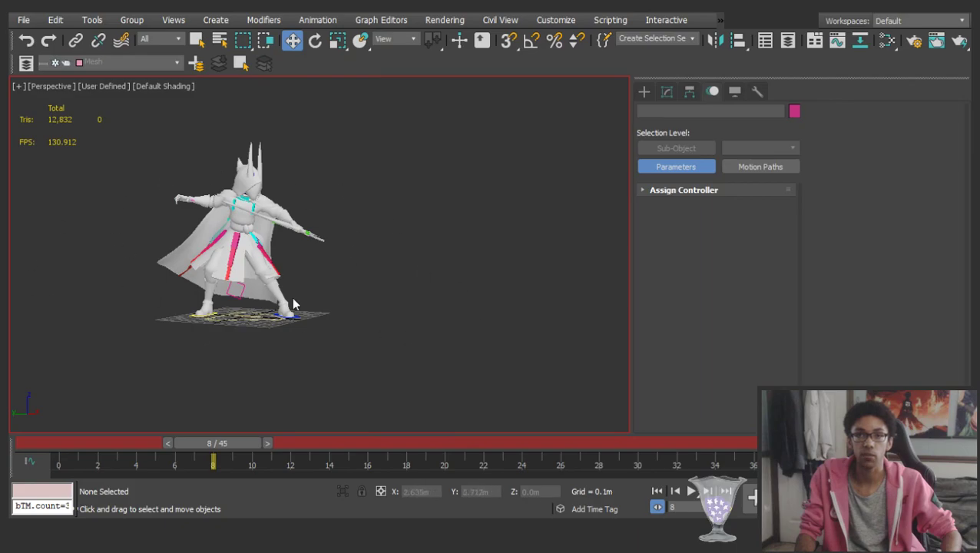
scroll(127, 238, up, 1)
scroll(414, 260, up, 5)
scroll(296, 255, up, 5)
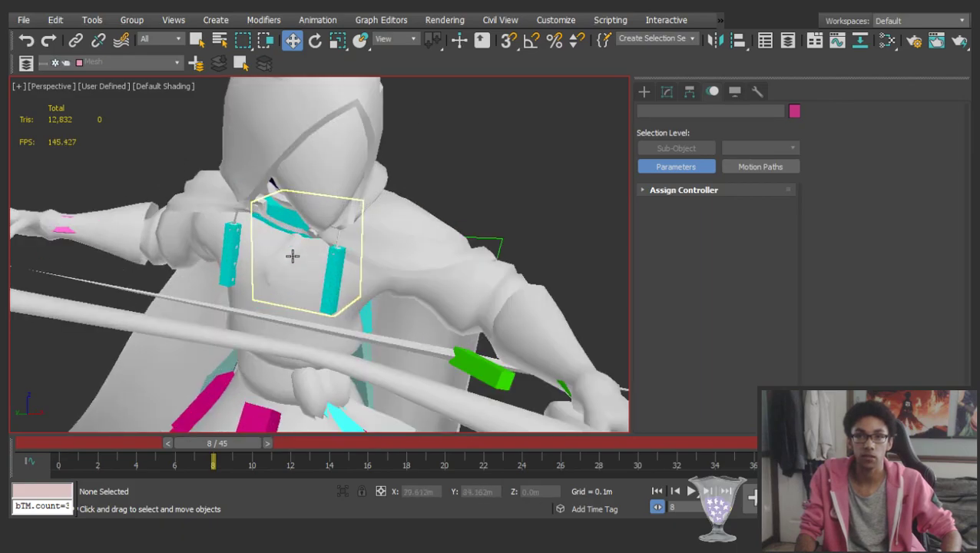
click(296, 255)
key(e)
alt+middle_drag(316, 253, 263, 250)
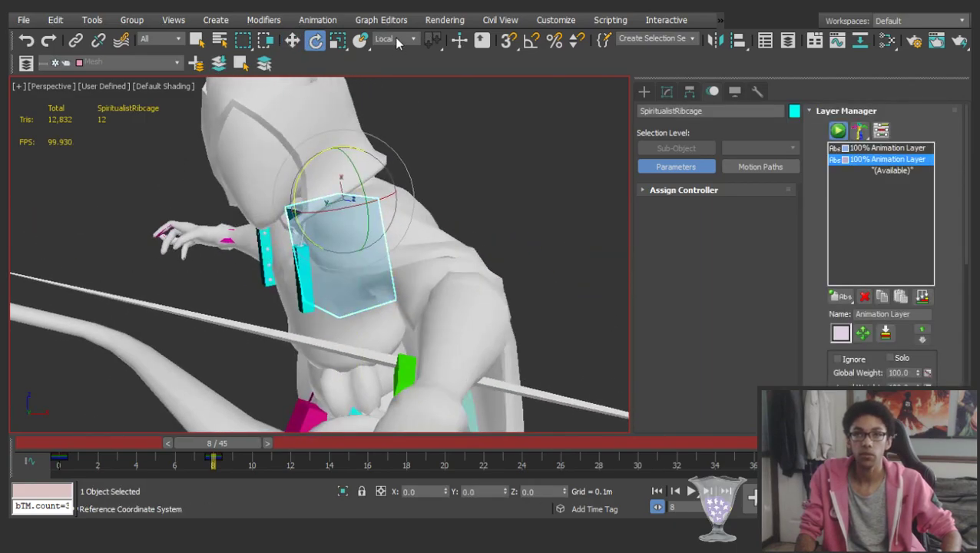
alt+middle_drag(348, 207, 345, 181)
scroll(346, 181, down, 5)
alt+middle_drag(508, 163, 439, 161)
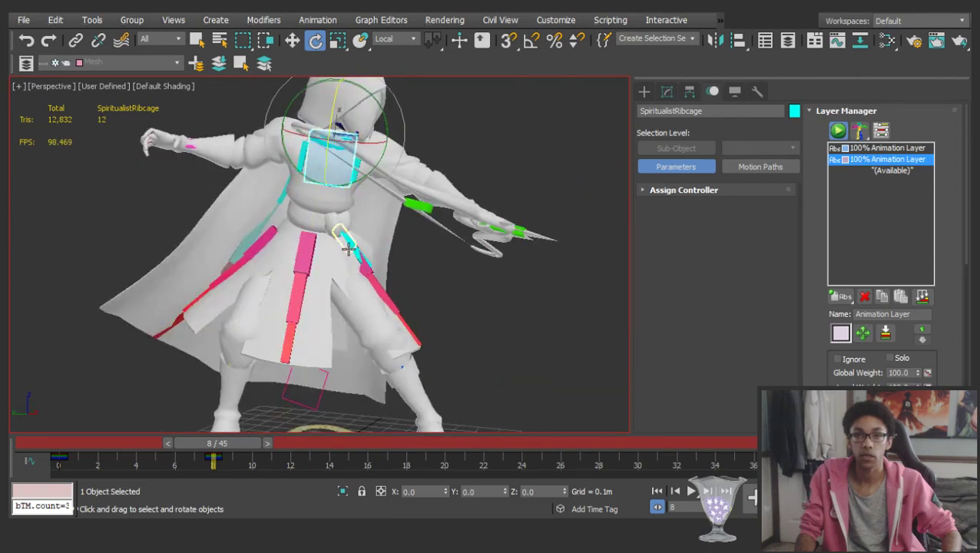
Rotate the first bone of the left tabard at frame 8 so the cloth follows the bent leg
scroll(346, 250, up, 6)
click(380, 267)
scroll(377, 265, down, 4)
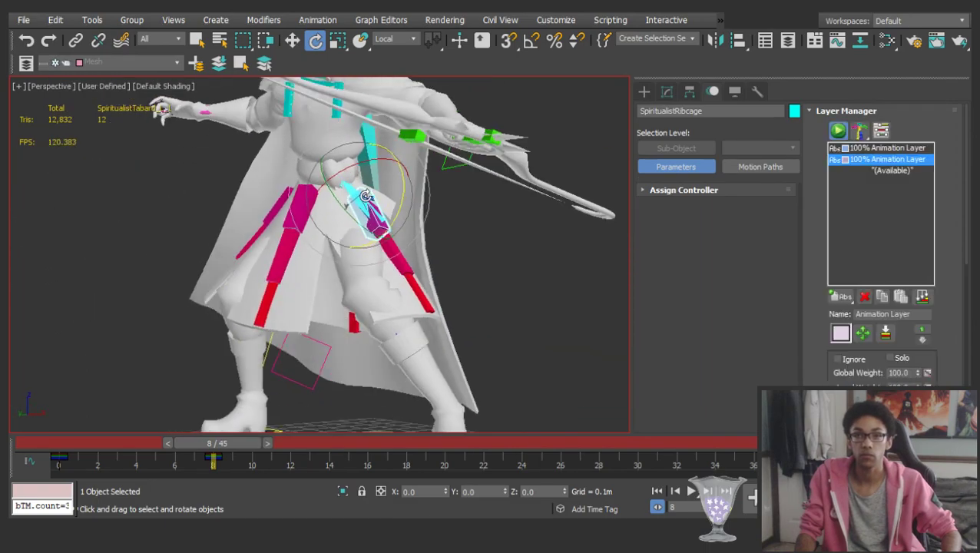
alt+middle_drag(378, 259, 418, 200)
drag(439, 197, 451, 189)
alt+middle_drag(451, 189, 402, 228)
drag(390, 230, 369, 228)
alt+middle_drag(369, 228, 438, 212)
scroll(514, 245, down, 3)
alt+middle_drag(515, 247, 405, 309)
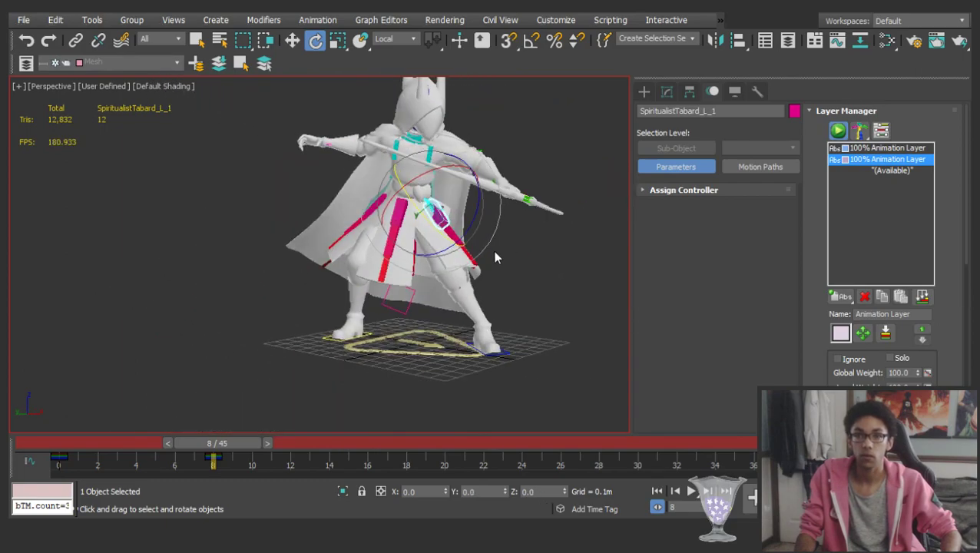
click(486, 246)
Rotate the right upper arm at frame 8 to adjust how the free arm is held out
scroll(377, 145, up, 5)
click(374, 146)
alt+middle_drag(373, 146, 438, 150)
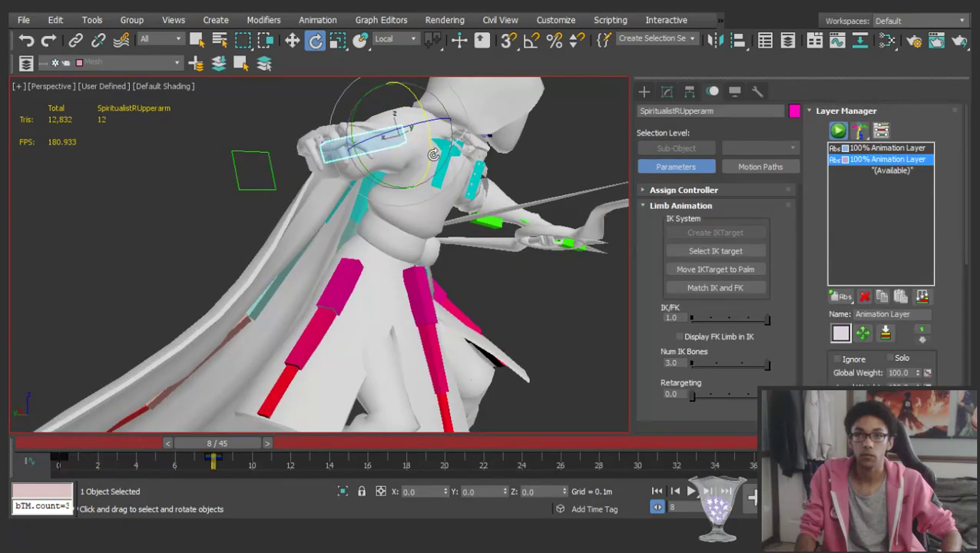
drag(433, 154, 418, 161)
scroll(330, 201, up, 5)
Select the right hand and choose the C_Hand_Claw_00 preset pose for its fingers at frame 8
key(w)
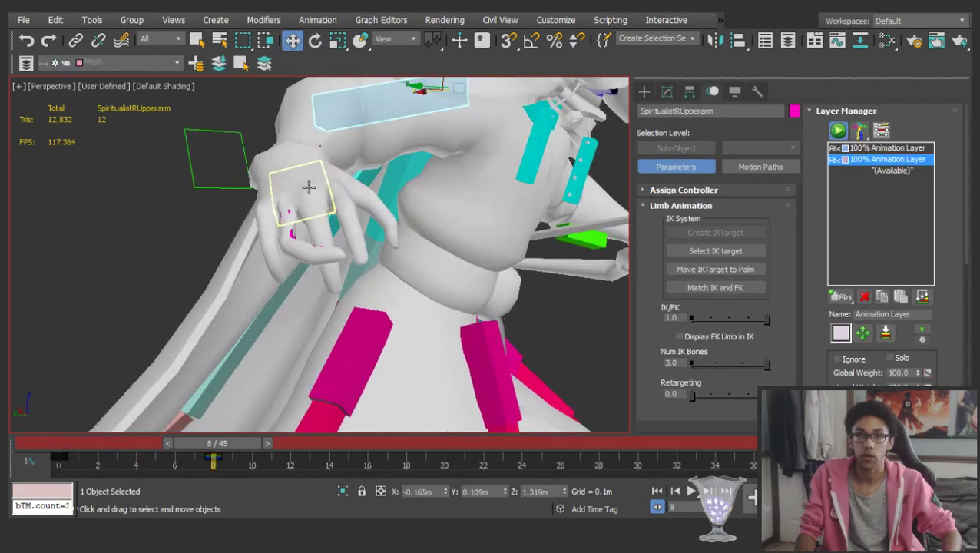
click(308, 187)
scroll(308, 187, up, 2)
mouse_move(321, 184)
alt+middle_down()
mouse_move(326, 197)
mouse_move(322, 166)
mouse_move(318, 201)
mouse_move(323, 192)
alt+middle_up()
click(841, 112)
click(880, 163)
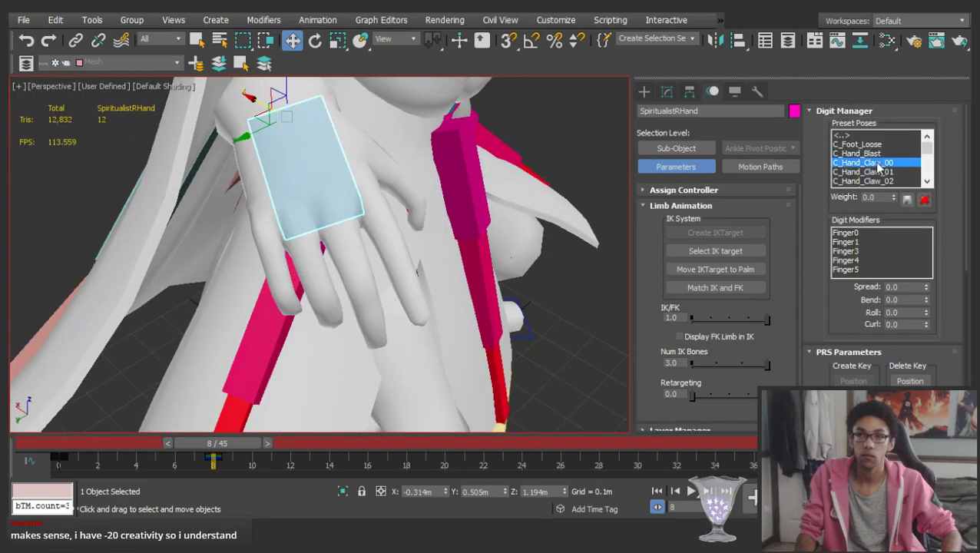
Reduce the rig to a single animation layer and check the motion up to frame 8
click(715, 421)
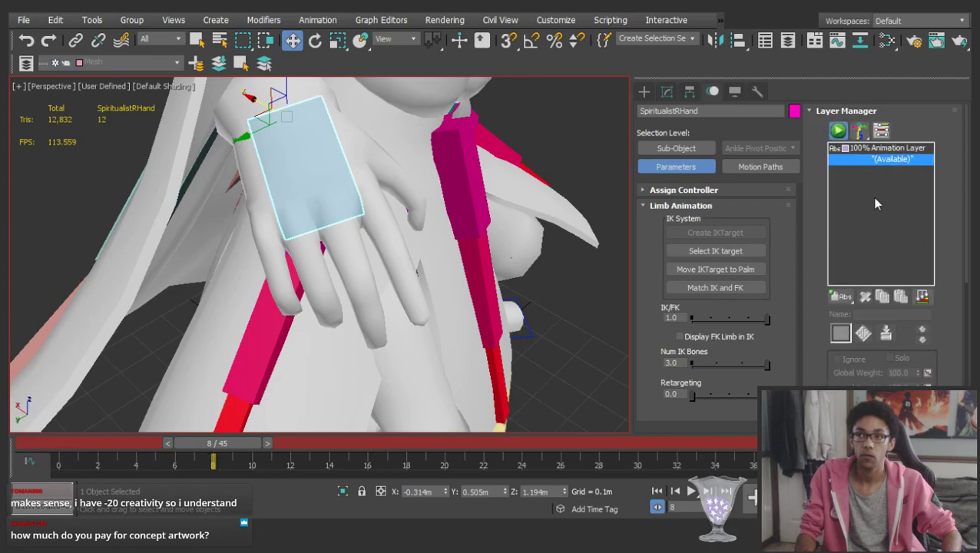
scroll(405, 207, down, 6)
middle_drag(351, 173, 420, 265)
scroll(344, 212, down, 3)
drag(93, 442, 223, 455)
alt+middle_drag(361, 321, 399, 320)
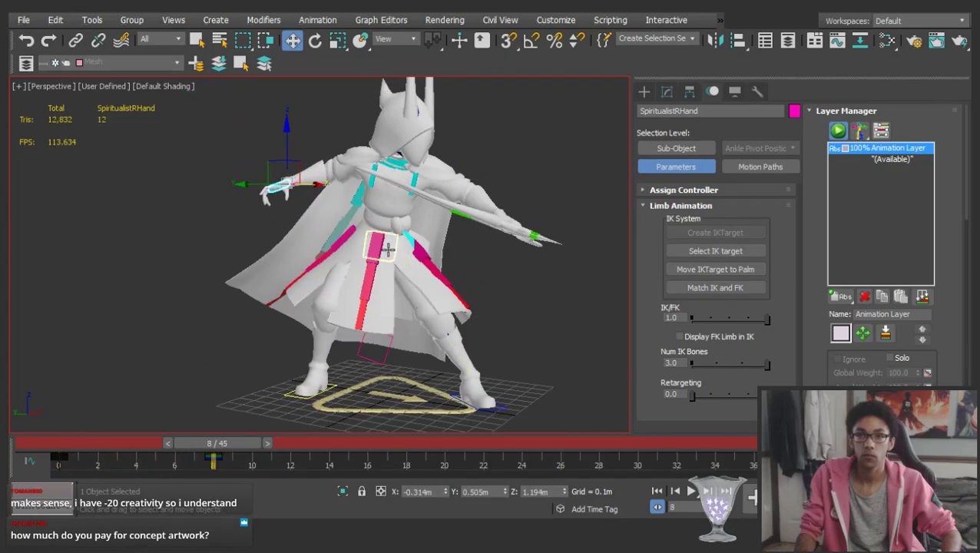
Shift the pelvis slightly toward the leading leg at frame 8
click(390, 250)
alt+middle_drag(389, 250, 397, 232)
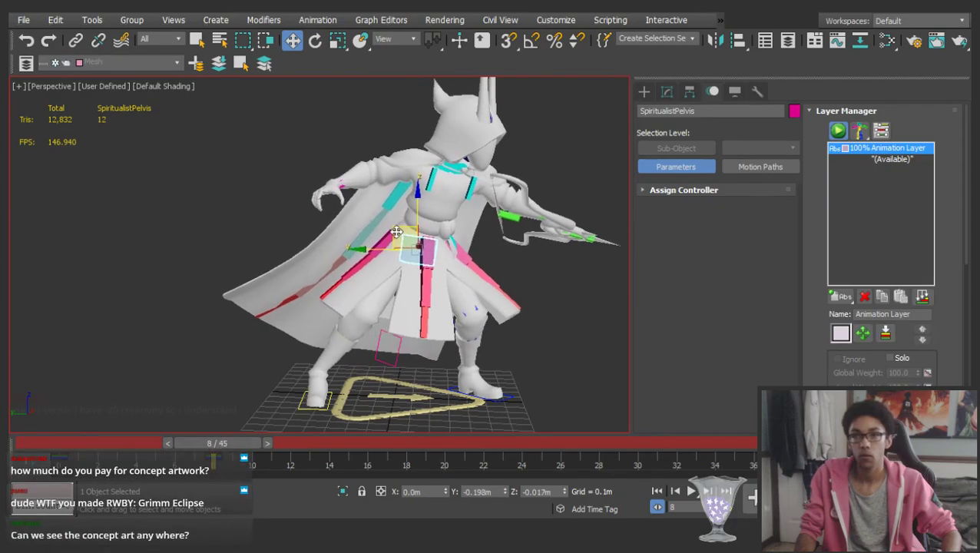
drag(396, 232, 402, 233)
Select the whole rig and key the held crouch pose at frame 13
key(ctrl+a)
drag(232, 439, 327, 446)
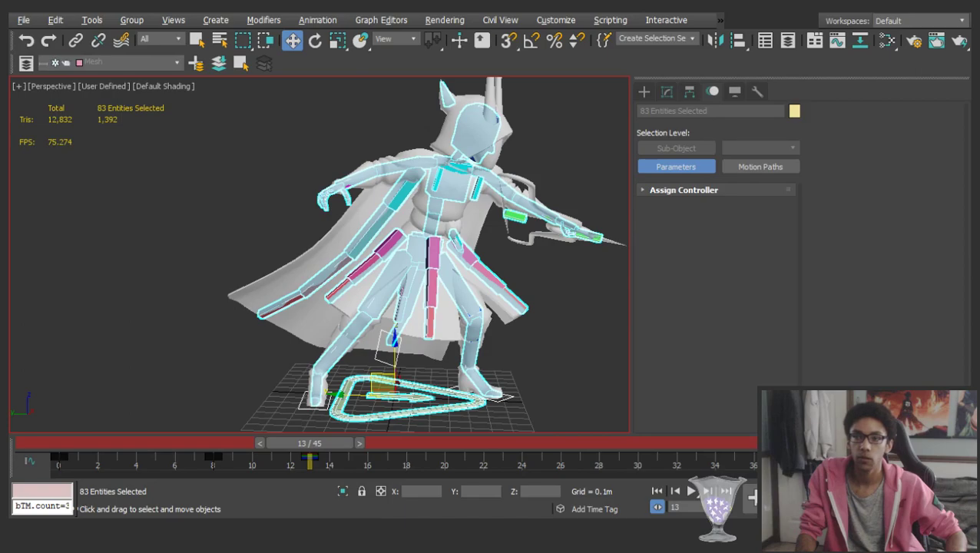
alt+middle_drag(459, 223, 432, 225)
click(485, 291)
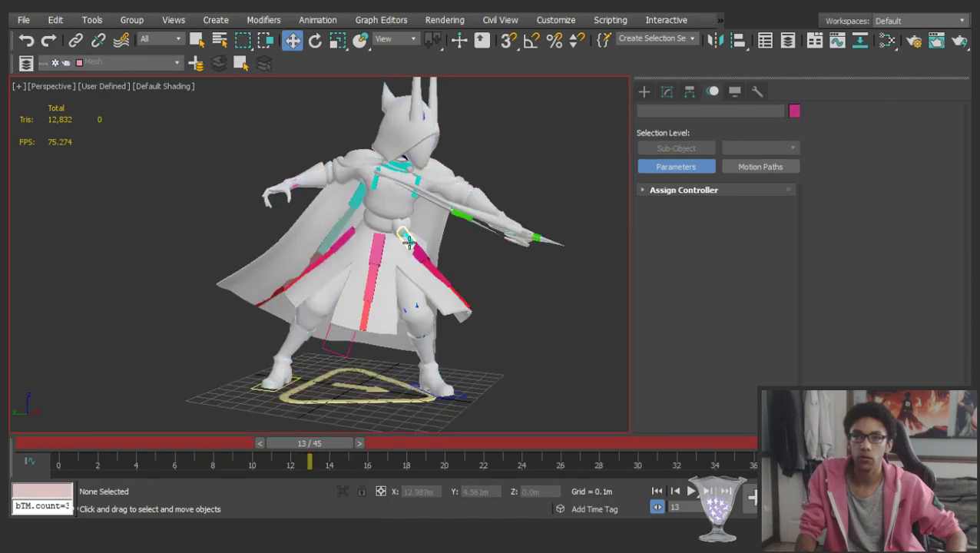
Review frames 0 to 13, then move the pelvis at frame 13 down over the rear leg, to about Y 0.27 m and Z 0.74 m
click(391, 246)
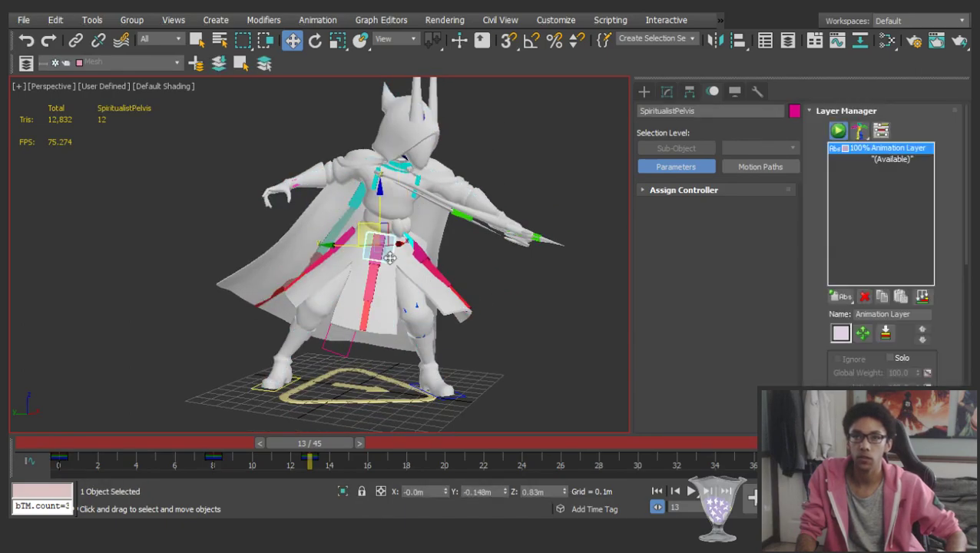
scroll(399, 251, down, 2)
alt+middle_drag(399, 251, 370, 229)
drag(310, 443, 61, 443)
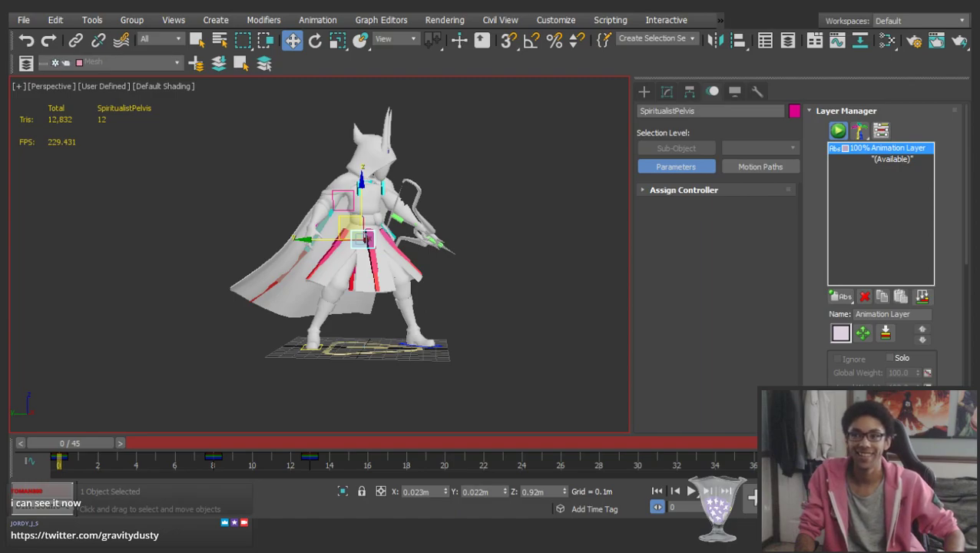
alt+middle_drag(366, 238, 345, 275)
drag(74, 444, 314, 444)
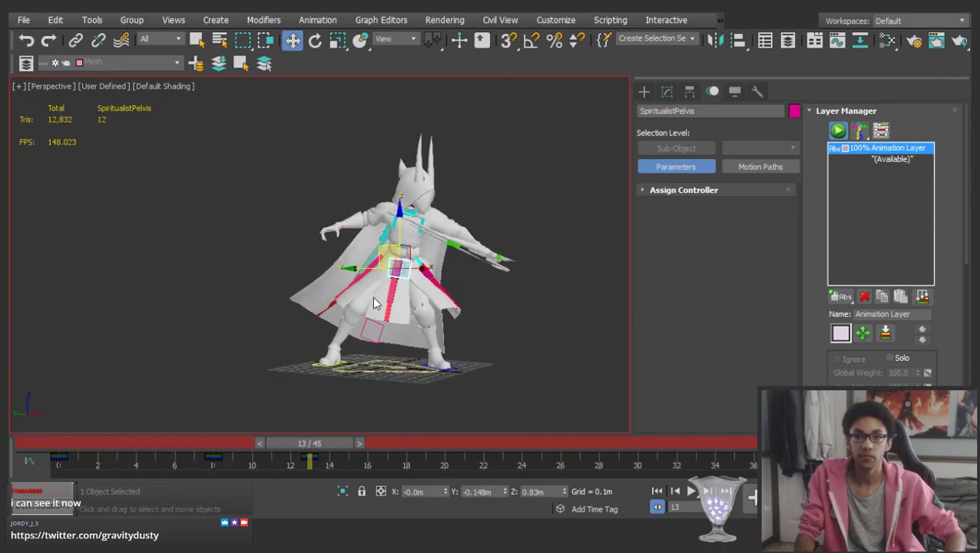
scroll(380, 273, up, 4)
drag(400, 247, 312, 262)
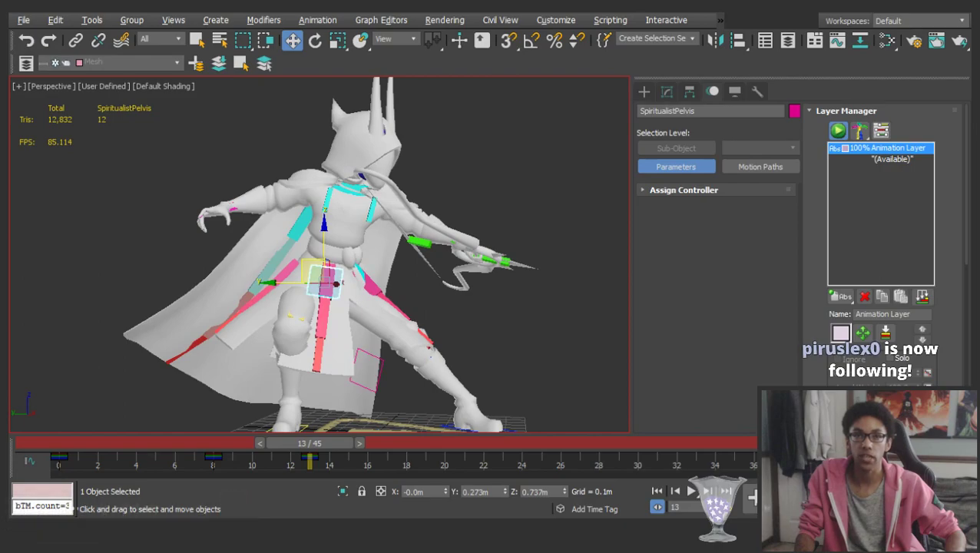
Move the pelvis at frame 13 further back and down, to about Y 0.36 m and Z 0.68 m
middle_drag(459, 269, 467, 237)
scroll(185, 230, up, 3)
scroll(234, 212, down, 3)
middle_drag(234, 212, 285, 216)
drag(236, 196, 214, 207)
alt+middle_drag(264, 245, 282, 235)
middle_drag(240, 280, 312, 252)
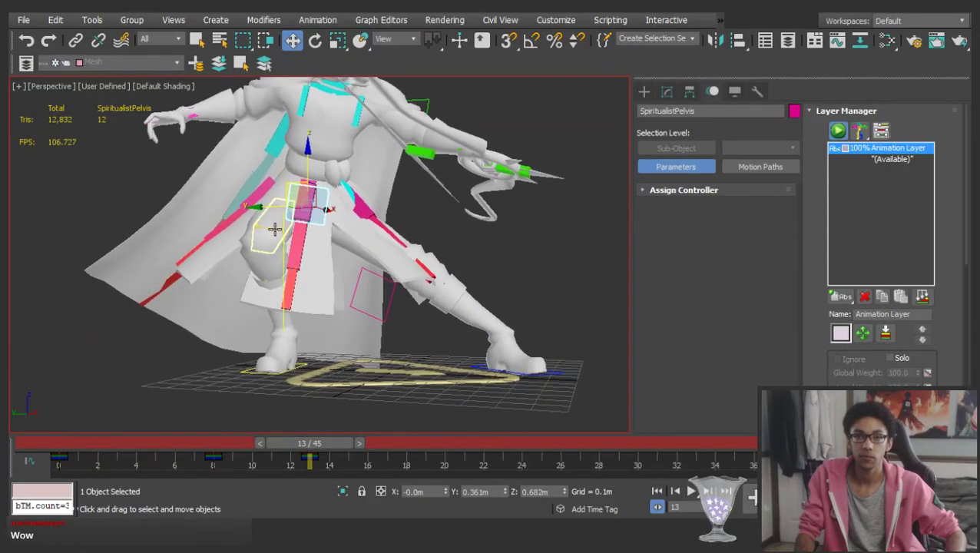
Adjust the stance at frame 13 by repositioning the rear and leading foot platforms along the ground
drag(294, 361, 178, 364)
click(499, 363)
drag(480, 365, 443, 365)
middle_drag(394, 250, 416, 237)
drag(447, 352, 474, 350)
Rotate the upper body at frame 13 to lean it into the crouch
middle_drag(391, 238, 345, 125)
click(339, 154)
key(e)
drag(344, 124, 265, 174)
key(w)
Rotate the head at frame 13 to adjust where the character faces in the crouch
click(226, 151)
click(207, 162)
middle_drag(207, 161, 265, 175)
key(e)
drag(266, 174, 275, 215)
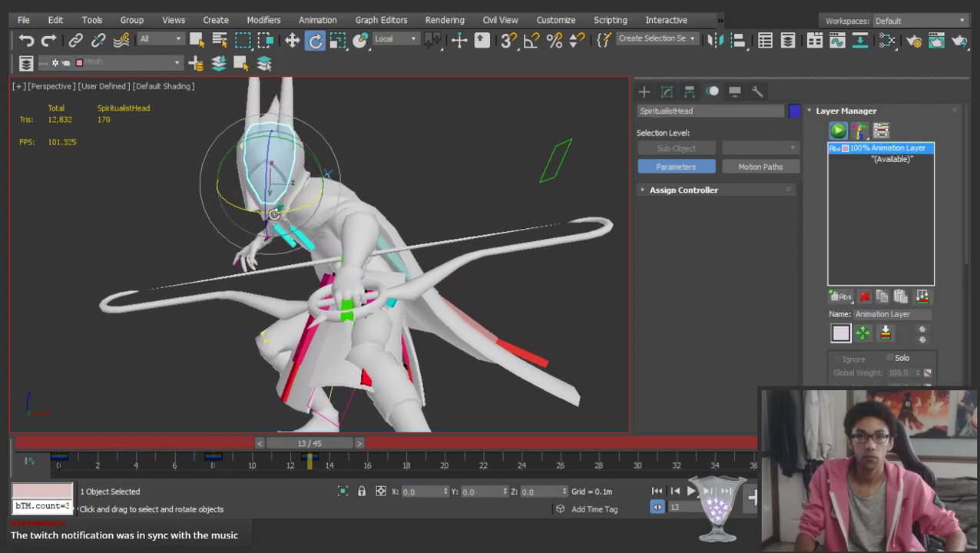
drag(322, 166, 318, 195)
scroll(317, 201, down, 3)
middle_drag(317, 214, 327, 189)
scroll(310, 158, up, 3)
Shift the pelvis sideways and lower it at frame 13, to about X 0.16 m and Z 0.65 m
click(355, 120)
key(w)
click(288, 184)
alt+middle_drag(363, 260, 374, 237)
click(336, 260)
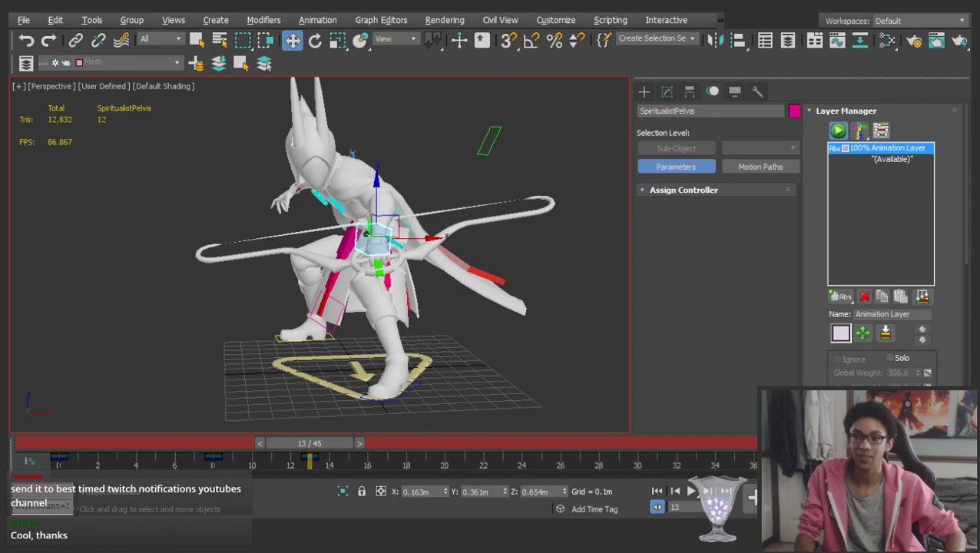
middle_drag(392, 277, 416, 298)
alt+middle_drag(416, 298, 409, 263)
Select the ribcage and rotate it slightly at frame 13, checking the torso's lean from the side
click(457, 198)
click(394, 214)
click(460, 190)
click(370, 204)
click(378, 221)
alt+middle_drag(378, 220, 356, 213)
key(e)
drag(370, 139, 376, 137)
mouse_move(384, 209)
alt+middle_down()
mouse_move(421, 203)
mouse_move(386, 200)
alt+middle_up()
key(w)
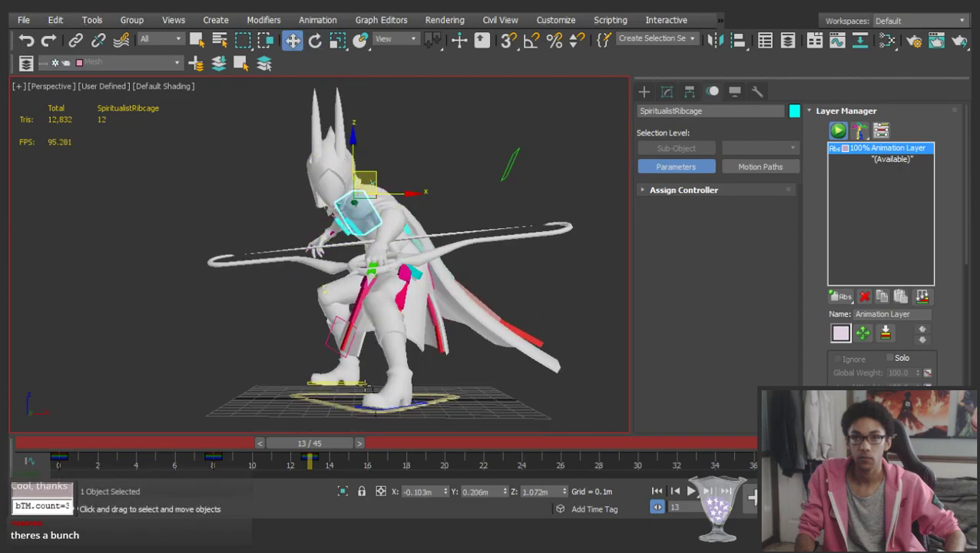
Slide the foot platforms sideways at frame 13, the right to about X -0.08 m and the left to about X 0.07 m
click(361, 383)
middle_drag(368, 368, 371, 338)
drag(381, 353, 368, 353)
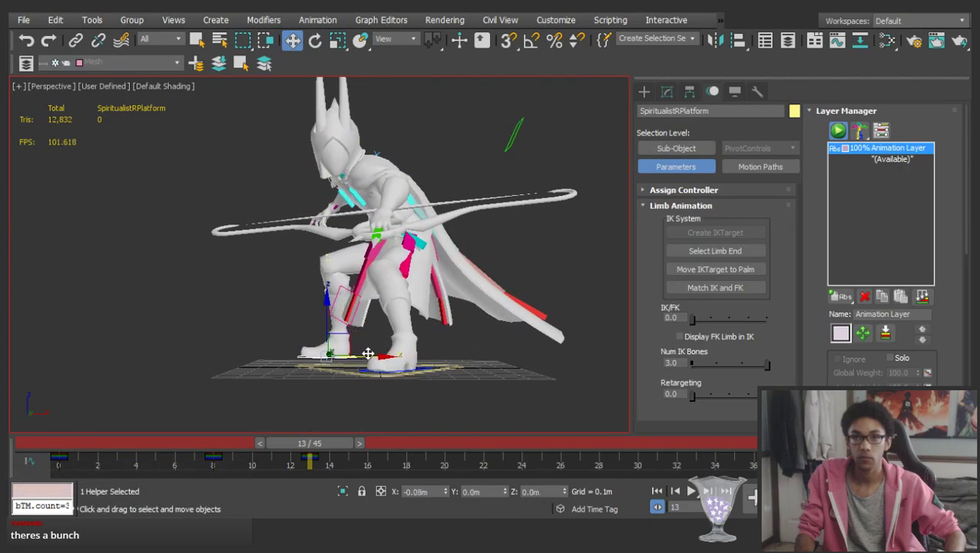
click(408, 371)
drag(451, 369, 464, 370)
Review the motion between frames 0 and 13 from several angles, checking the body's path and foot placement
alt+middle_drag(403, 260, 312, 246)
scroll(330, 261, down, 3)
drag(315, 443, 199, 440)
key(w)
alt+middle_drag(300, 295, 164, 276)
drag(176, 438, 98, 447)
alt+middle_drag(317, 281, 559, 299)
drag(89, 443, 70, 443)
middle_drag(276, 219, 313, 278)
alt+middle_drag(313, 278, 370, 224)
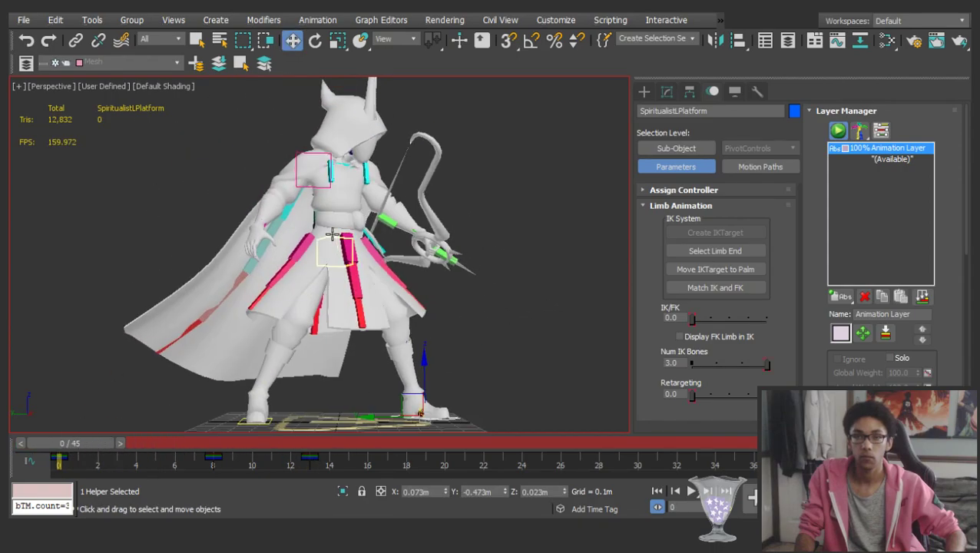
drag(80, 450, 227, 444)
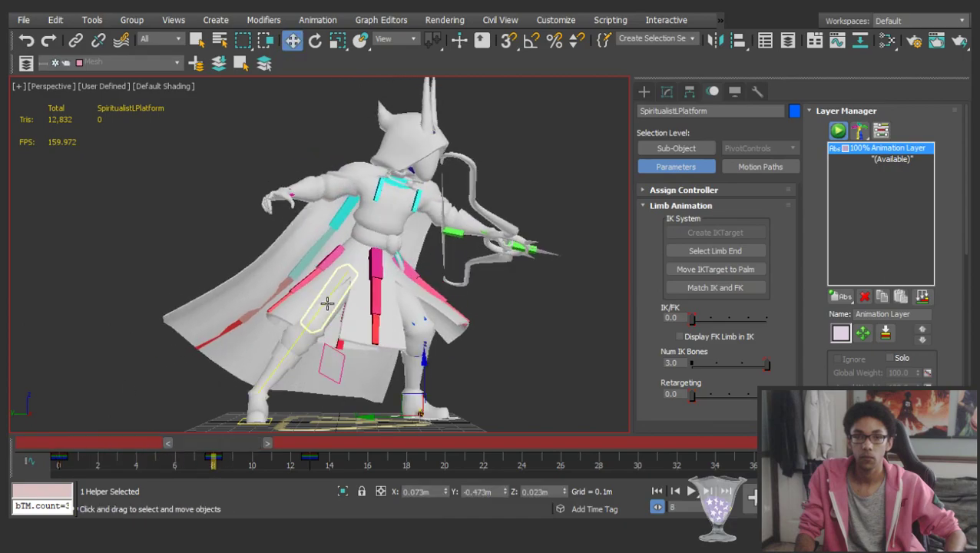
Select the right thigh at frame 8, match IK and FK, and set the right leg's IK/FK blend to 1.0
click(327, 303)
alt+middle_drag(327, 303, 292, 337)
drag(222, 444, 199, 446)
key(w)
alt+middle_drag(362, 364, 332, 369)
click(250, 444)
middle_drag(447, 323, 432, 265)
click(741, 290)
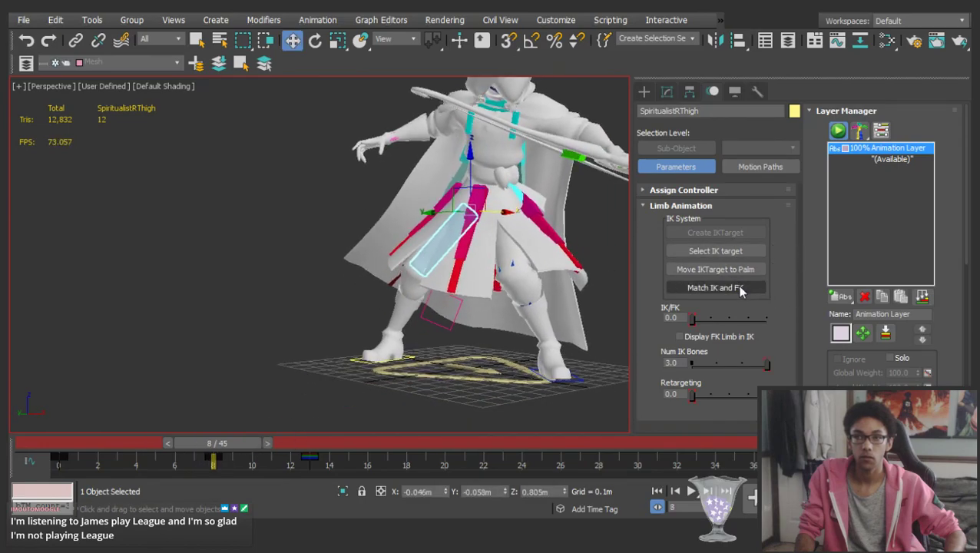
drag(764, 318, 779, 317)
Rotate the right thigh forward and fold the right calf back at frame 8 to lift the trailing foot
scroll(505, 314, up, 4)
key(e)
alt+middle_drag(405, 250, 602, 257)
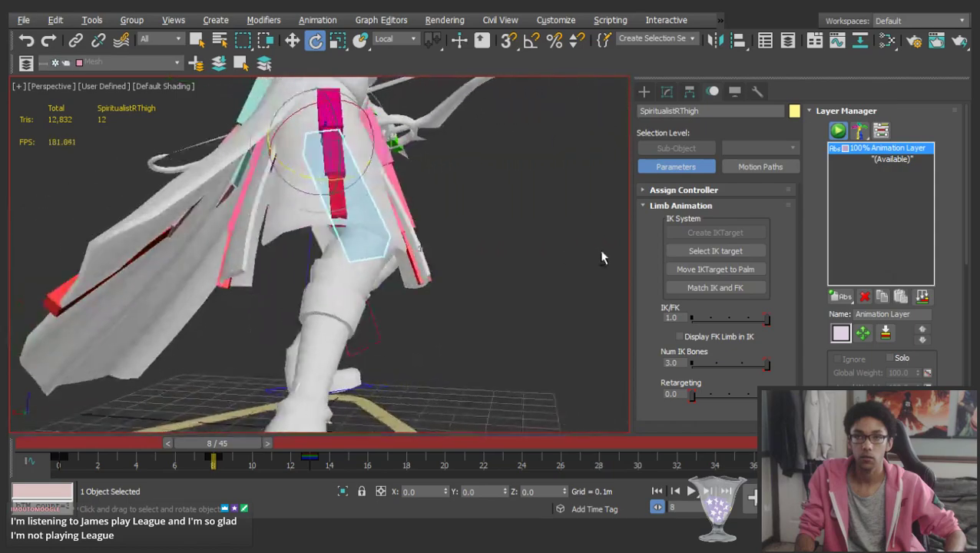
drag(356, 174, 394, 212)
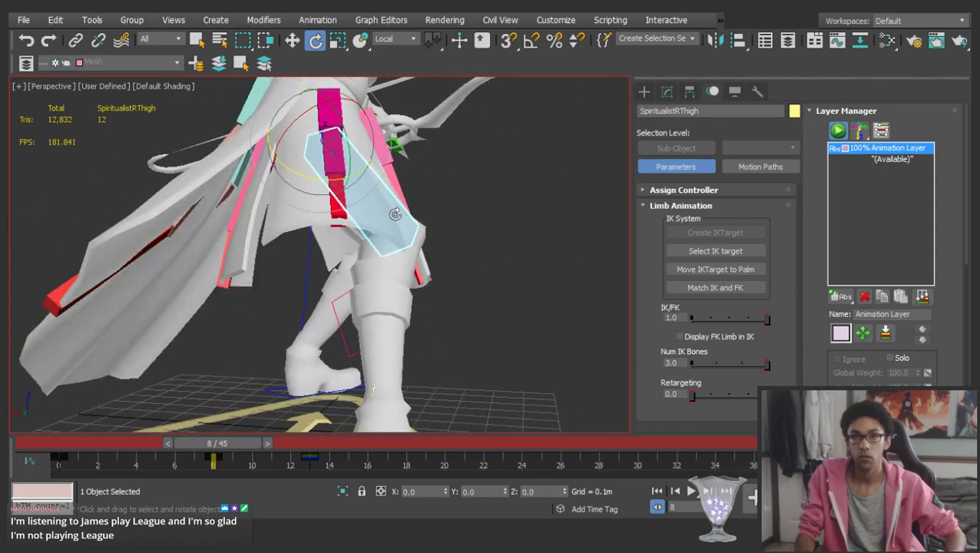
click(392, 314)
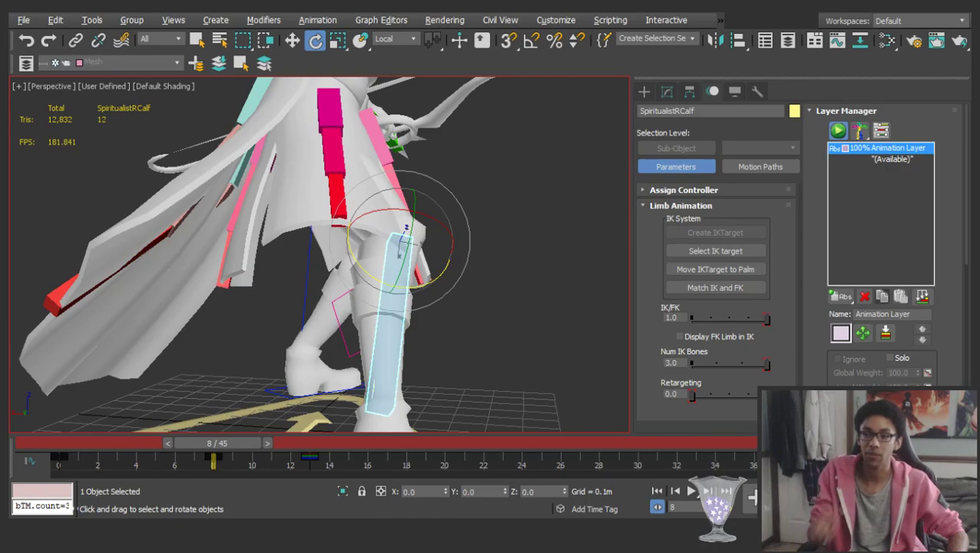
drag(430, 281, 237, 280)
Choose the C_Foot_Loose preset pose for the right foot
click(192, 275)
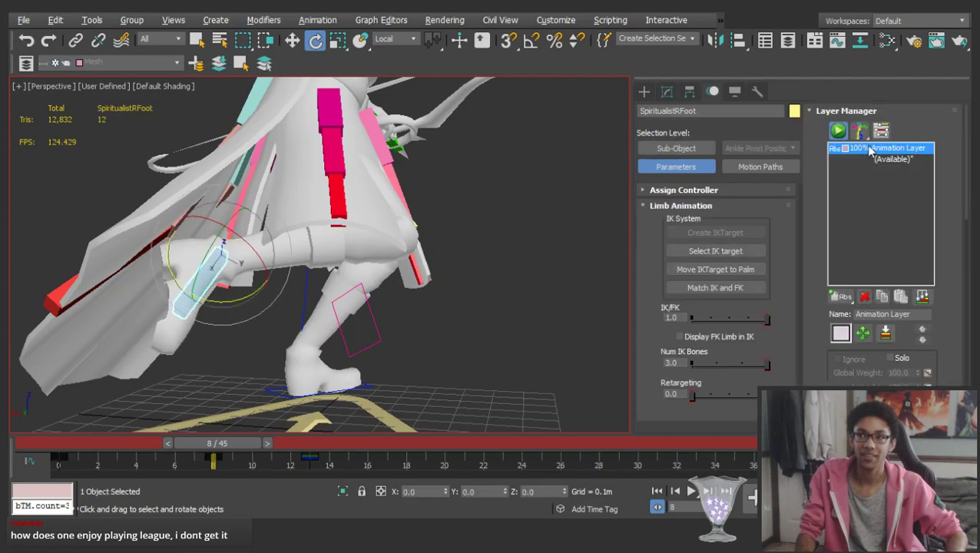
key(w)
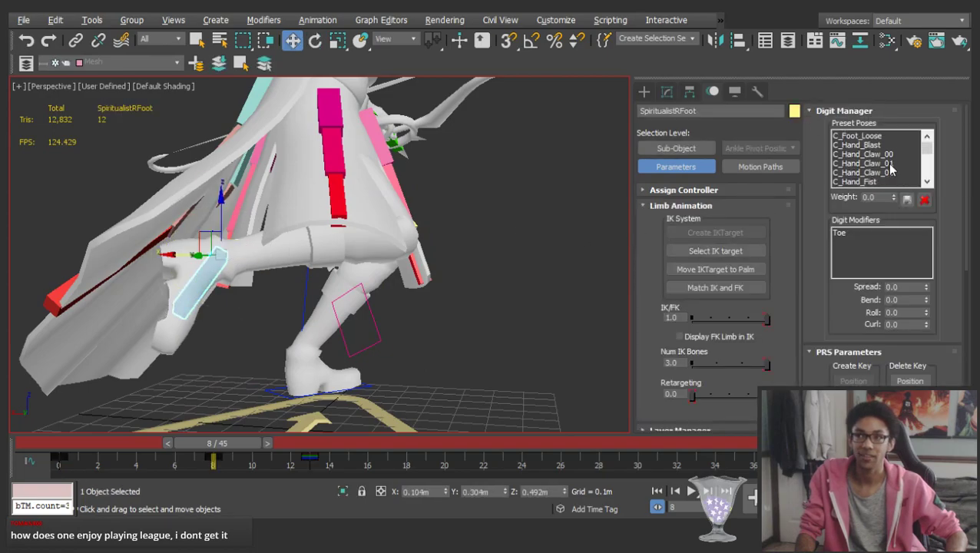
click(857, 145)
alt+middle_drag(296, 271, 287, 272)
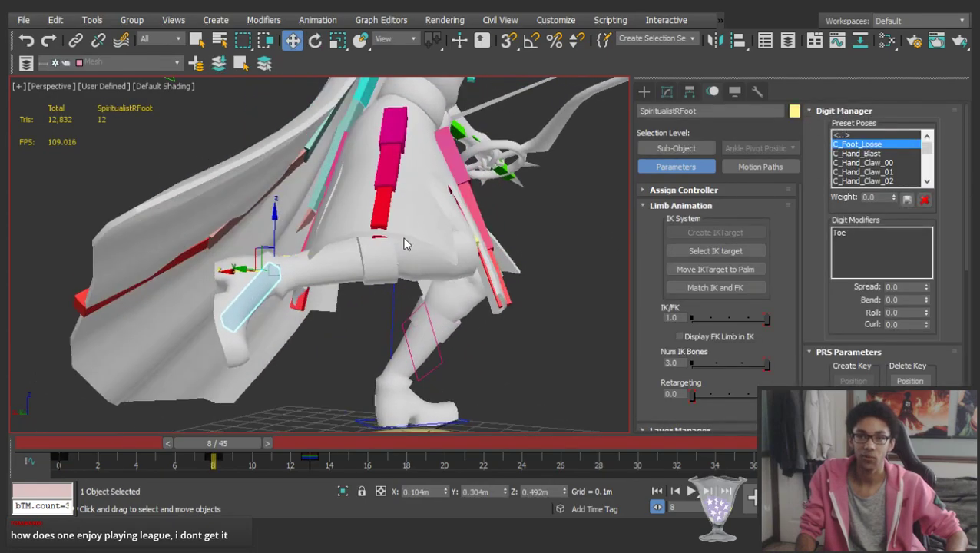
Adjust the right thigh's rotation at frame 8 and check the lifted leg from the front
alt+middle_drag(402, 244, 340, 249)
click(442, 215)
alt+middle_drag(425, 221, 437, 180)
key(e)
drag(436, 154, 451, 159)
middle_drag(444, 174, 493, 278)
key(w)
scroll(442, 242, down, 3)
alt+middle_drag(398, 235, 328, 258)
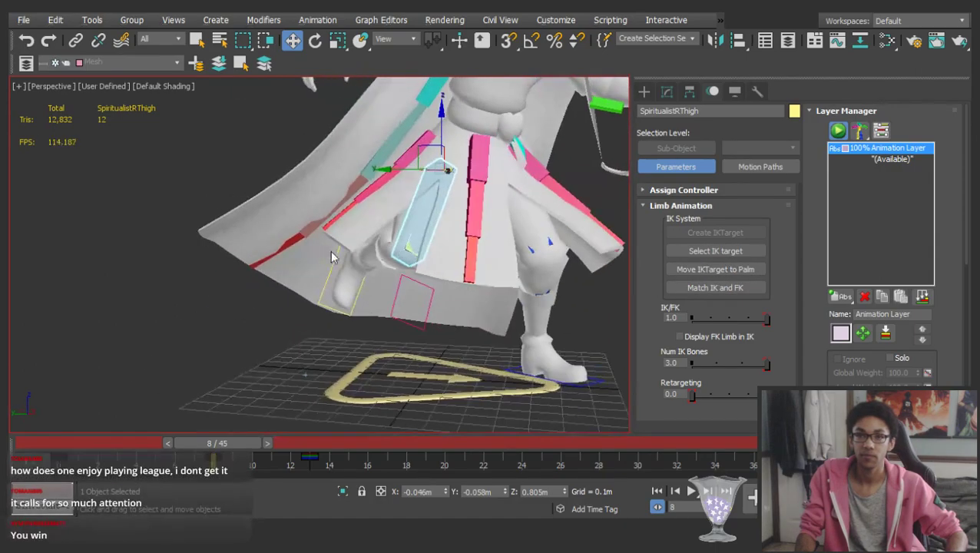
Go to frame 13 and set the right leg's IK/FK blend back to 0.0
scroll(329, 258, down, 3)
drag(217, 443, 315, 421)
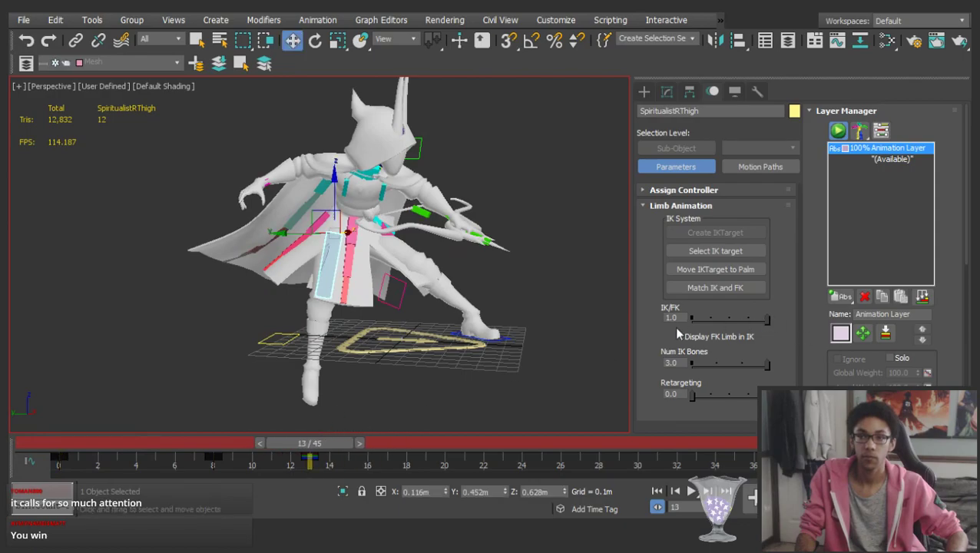
drag(776, 323, 690, 318)
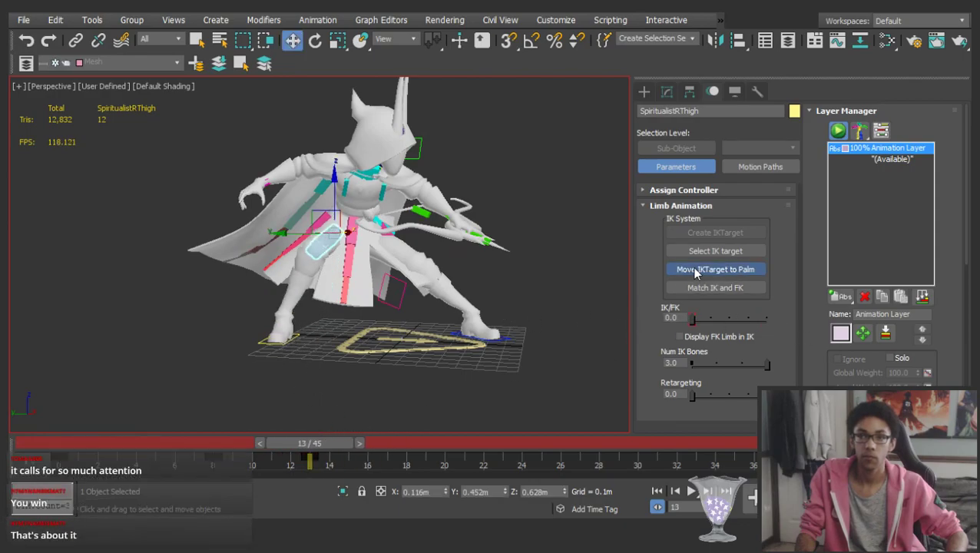
Play the animation to check the right leg's step between the key poses
drag(314, 444, 9, 434)
click(406, 371)
key(/)
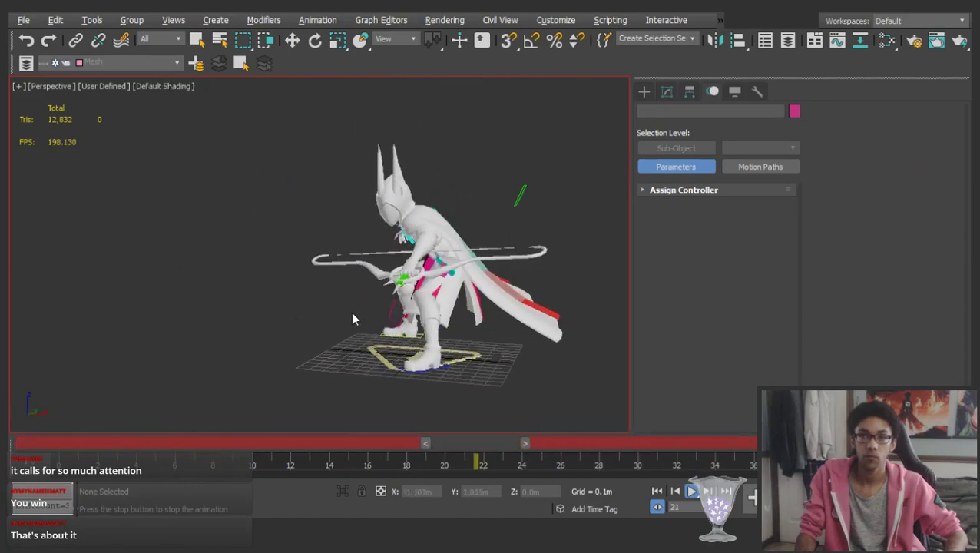
scroll(361, 338, up, 5)
middle_drag(369, 355, 388, 337)
key(/)
Select the right leg and repose it at frame 8, rotating the right foot to suit the lowered calf
double_click(300, 235)
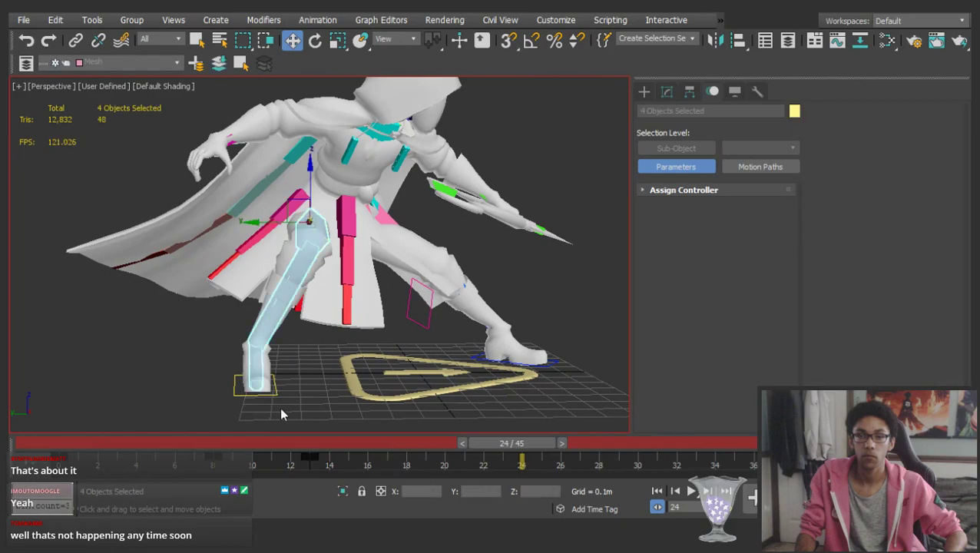
drag(265, 445, 218, 446)
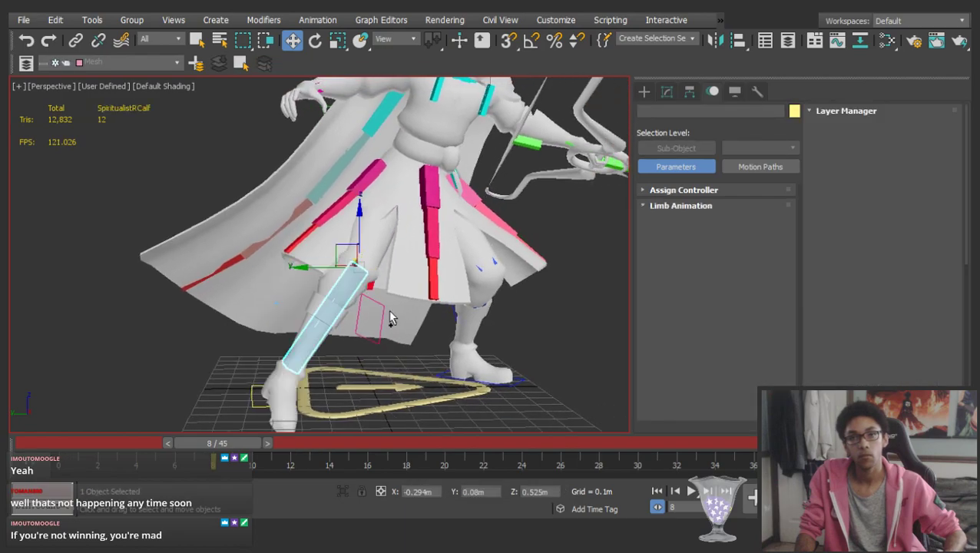
mouse_move(255, 444)
mouse_down()
mouse_move(116, 449)
mouse_move(252, 448)
mouse_up()
click(288, 384)
key(e)
drag(305, 336, 348, 356)
key(w)
Refine the rotation of the right foot at frame 8 from other viewing angles
alt+middle_drag(347, 356, 439, 387)
key(e)
drag(368, 409, 354, 443)
key(w)
alt+middle_drag(323, 415, 278, 387)
drag(286, 365, 323, 331)
alt+middle_drag(323, 332, 236, 420)
Go to frame 13 and rotate the right foot by about -11 degrees on X
drag(218, 443, 327, 443)
click(343, 367)
key(e)
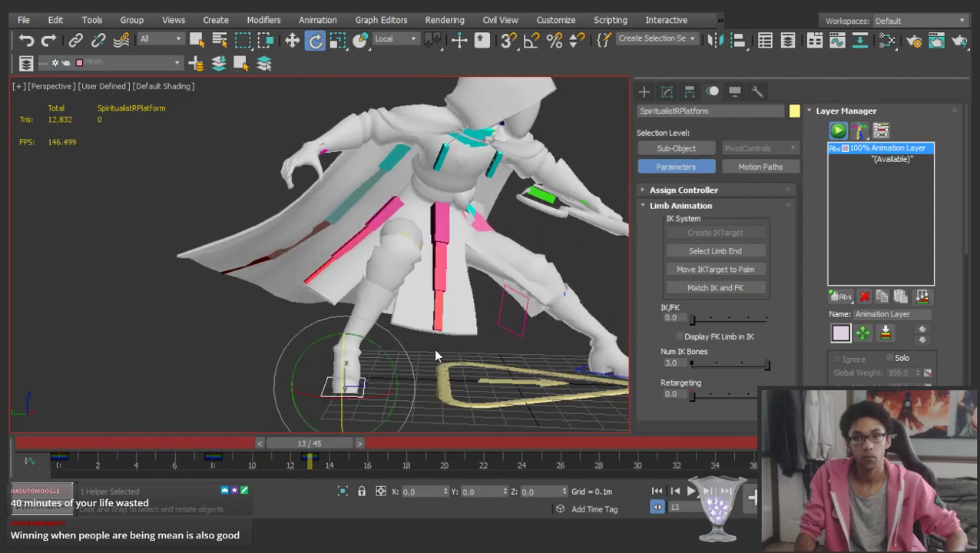
drag(391, 370, 406, 333)
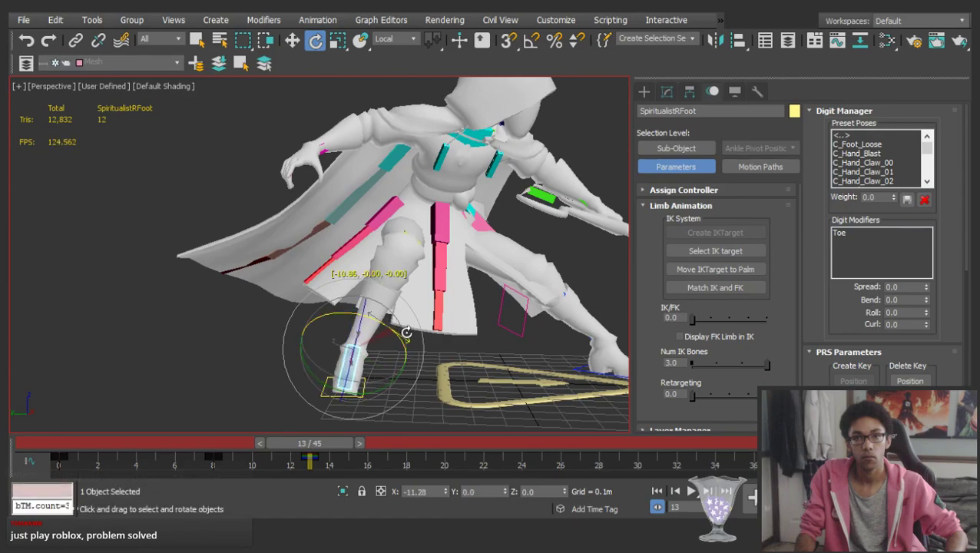
click(386, 393)
key(w)
alt+middle_drag(383, 389, 528, 376)
click(528, 376)
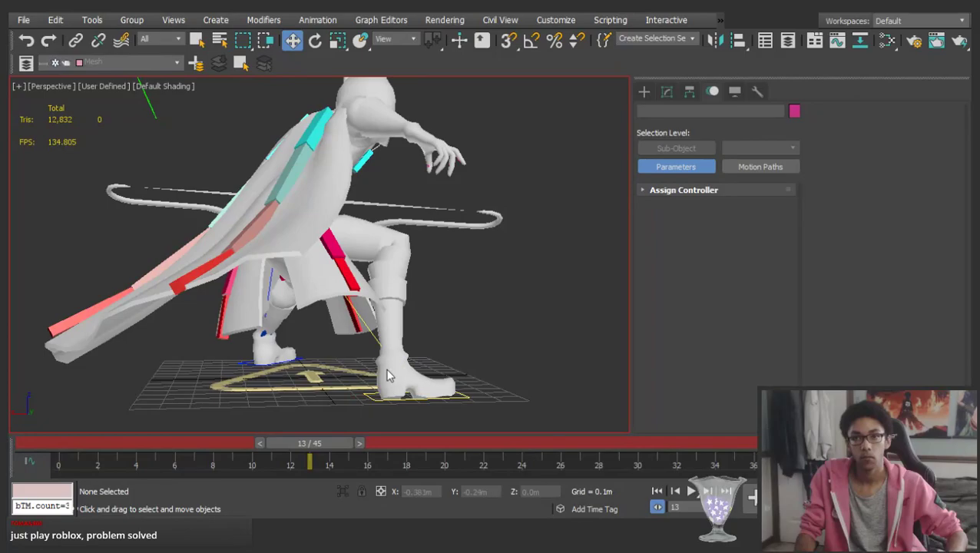
Rotate the right heel off the ground at frame 13 and slide its platform to about X -0.22 m and Y 0.67 m
click(413, 375)
key(e)
drag(396, 413, 354, 398)
click(531, 419)
click(463, 397)
key(w)
alt+middle_drag(463, 397, 429, 399)
drag(429, 399, 412, 400)
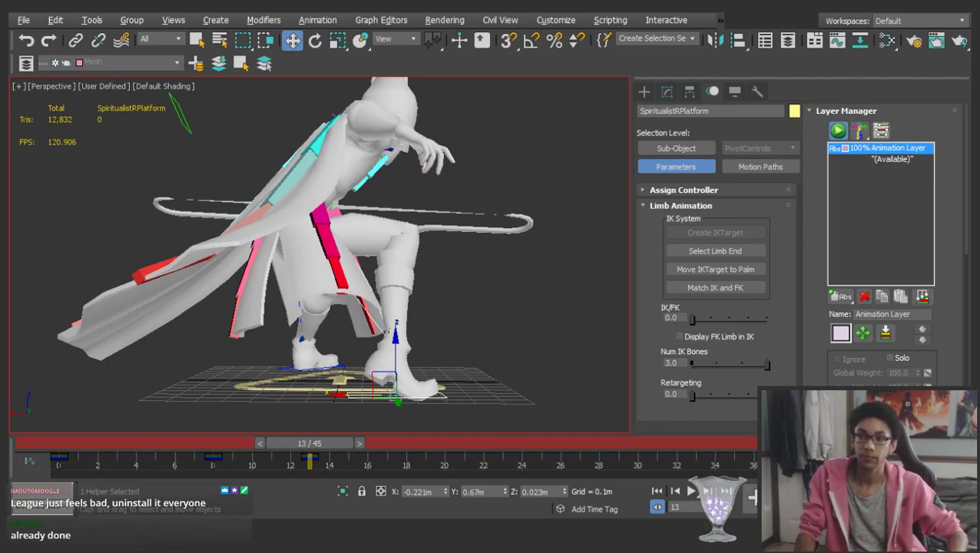
Review the motion into frame 13 and inspect the right foot's placement from both sides
alt+middle_drag(518, 300, 335, 279)
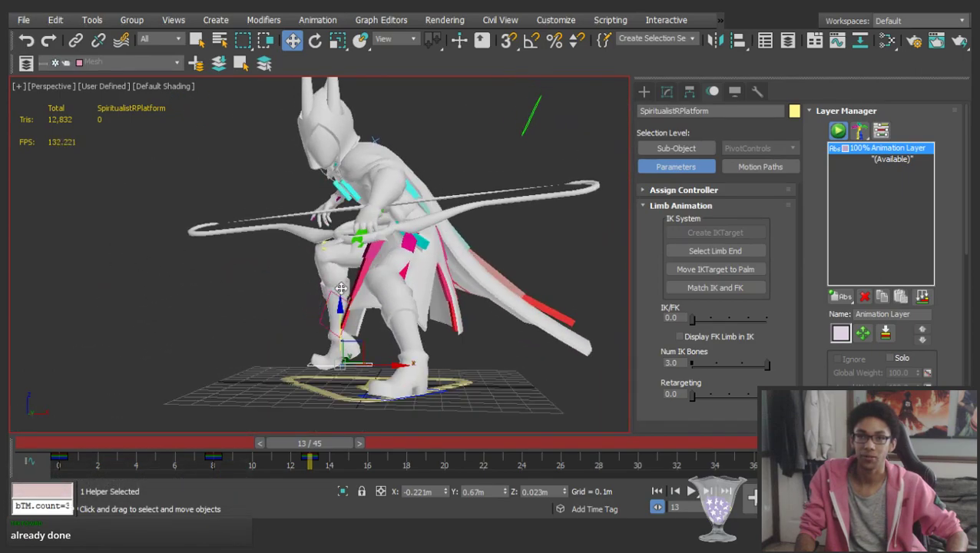
scroll(336, 354, up, 3)
alt+middle_drag(338, 356, 343, 358)
drag(140, 435, 329, 434)
scroll(374, 273, down, 3)
alt+middle_drag(374, 272, 595, 284)
alt+middle_drag(255, 419, 229, 347)
Select the right foot at frame 13 and fine-tune its rotation so it lines up with the lower leg
click(227, 345)
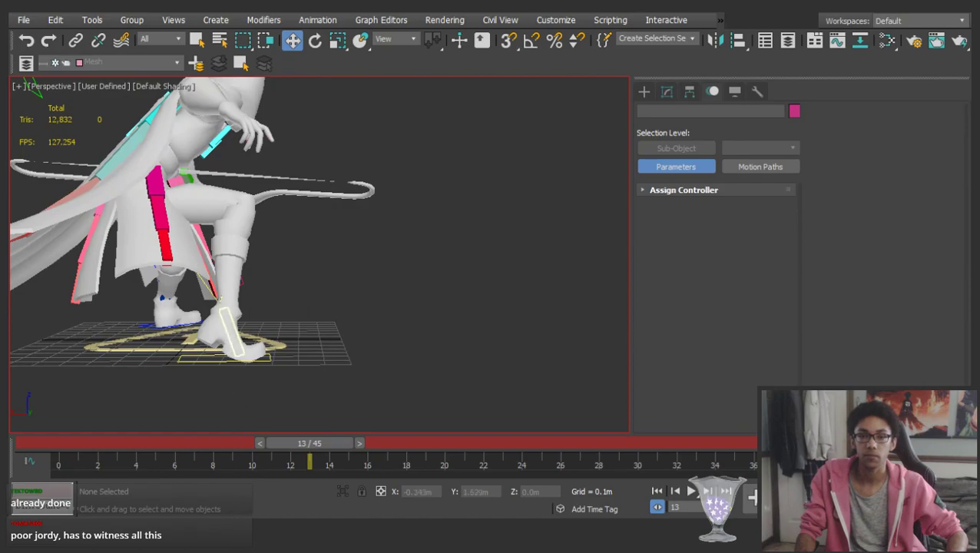
scroll(356, 328, up, 5)
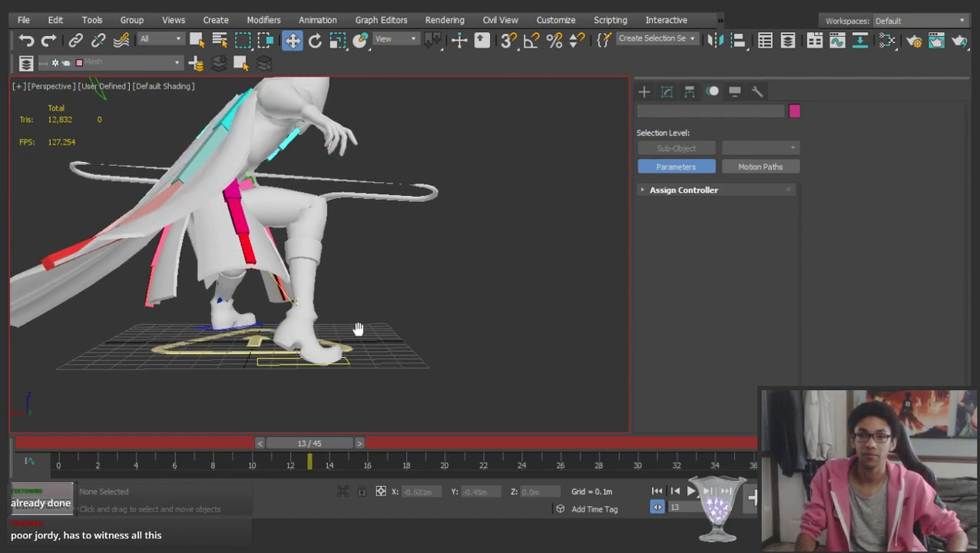
click(296, 334)
middle_drag(296, 333, 301, 322)
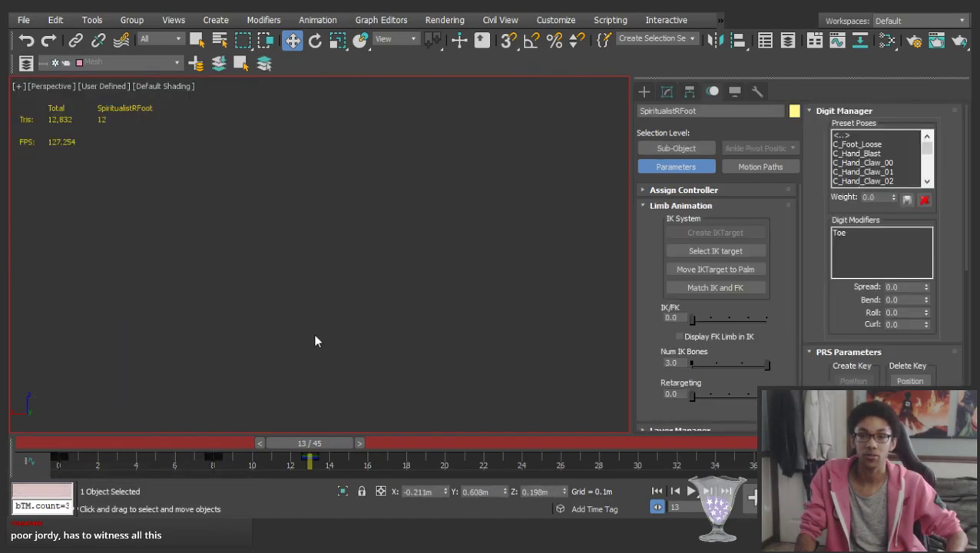
key(z)
key(z)
scroll(353, 251, down, 4)
alt+middle_drag(352, 251, 369, 228)
key(e)
drag(412, 227, 389, 236)
scroll(390, 236, down, 2)
alt+middle_drag(389, 236, 384, 267)
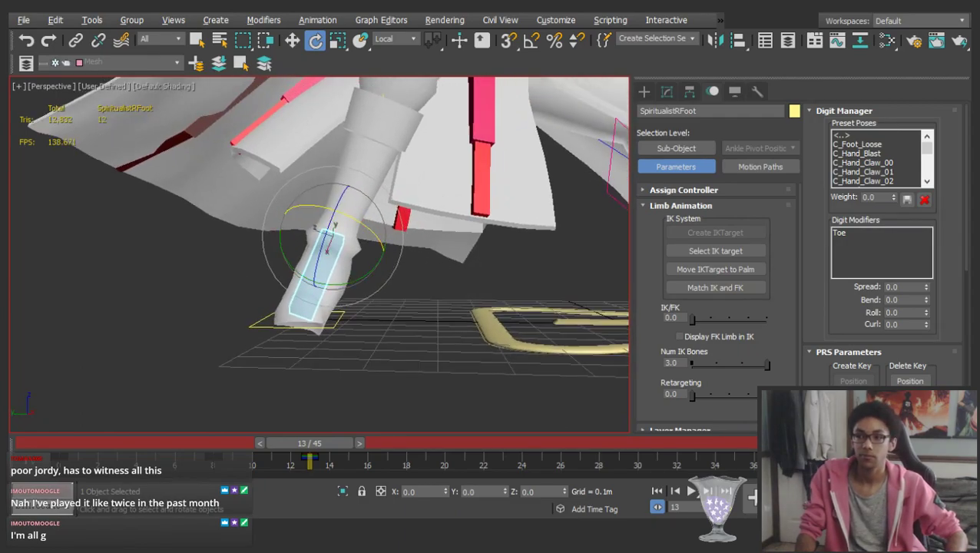
key(w)
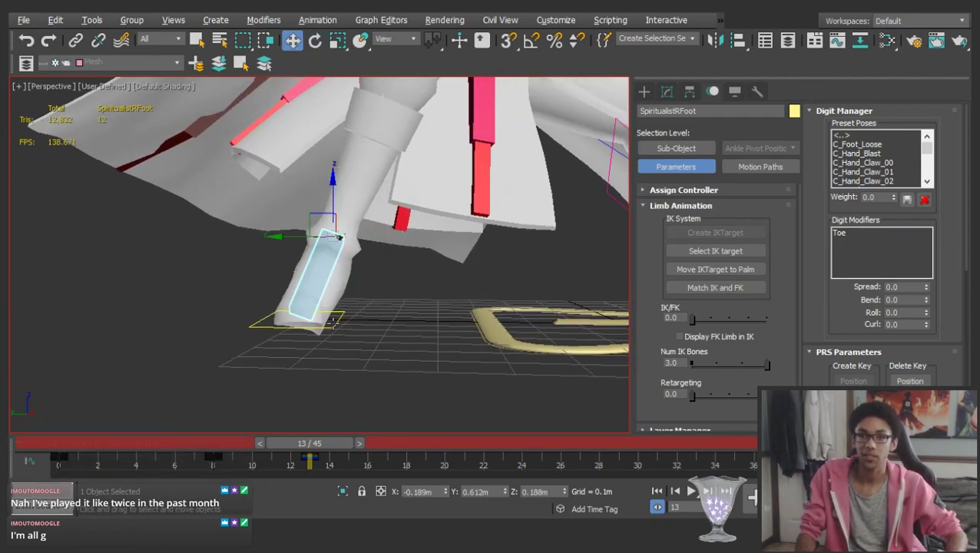
Select the whole rig, check its keys up to frame 13, and play back the animation
click(333, 321)
scroll(318, 332, down, 8)
drag(87, 444, 333, 432)
alt+middle_drag(342, 326, 77, 323)
key(ctrl+a)
drag(335, 465, 329, 467)
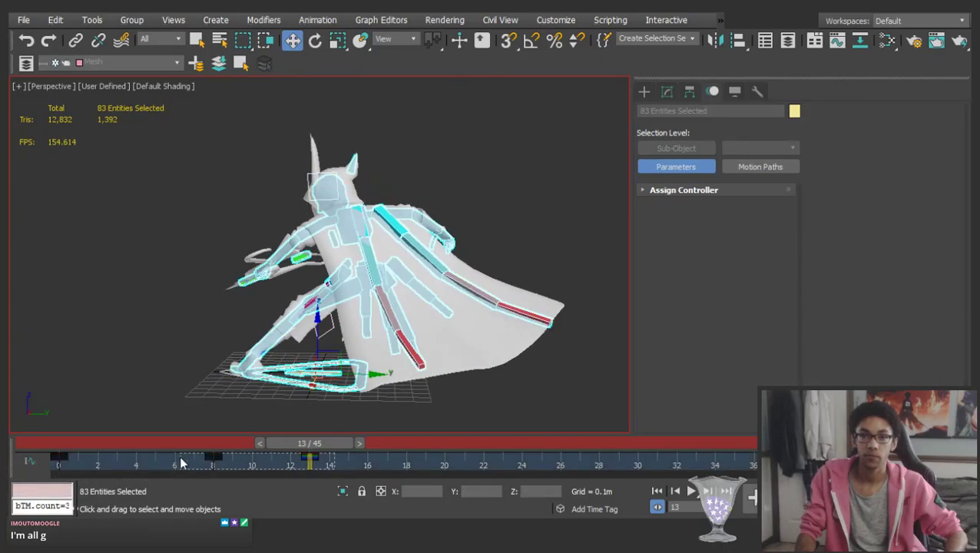
drag(164, 447, 377, 447)
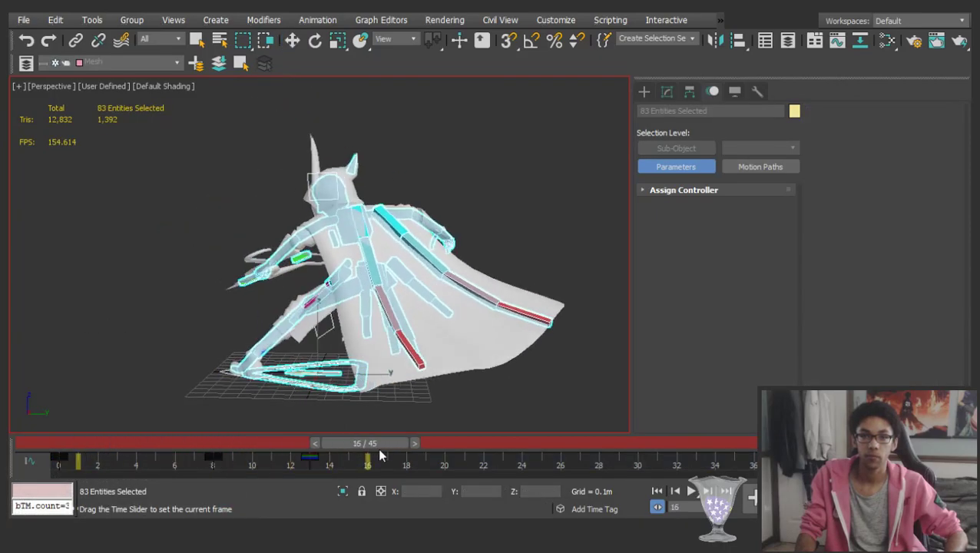
key(/)
click(94, 327)
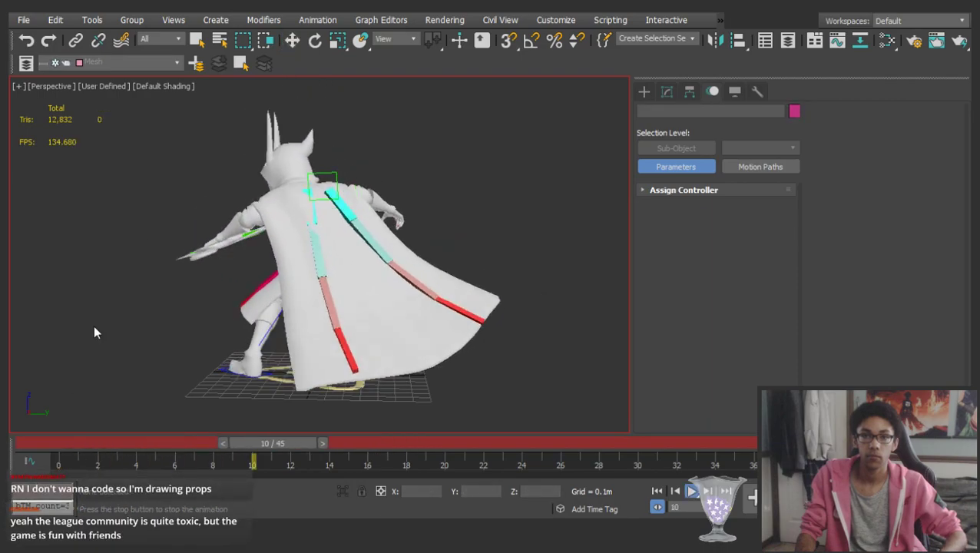
key(/)
key(w)
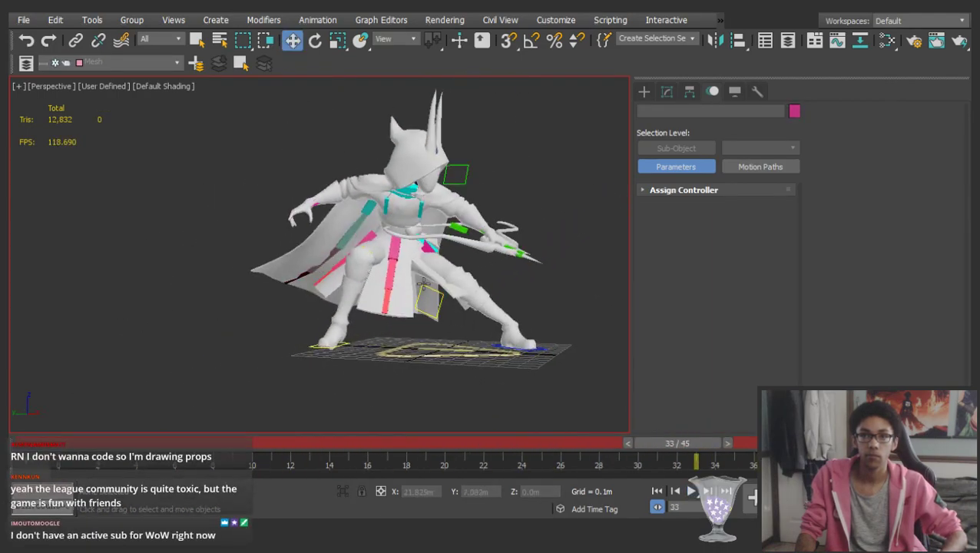
Select the pelvis and examine the held crouch pose around frame 30
click(402, 251)
drag(689, 453, 629, 454)
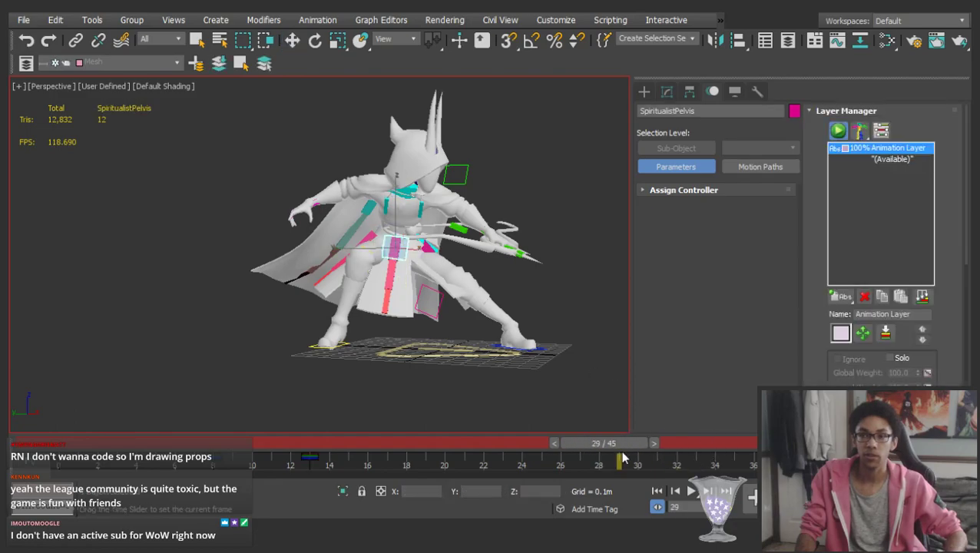
key(w)
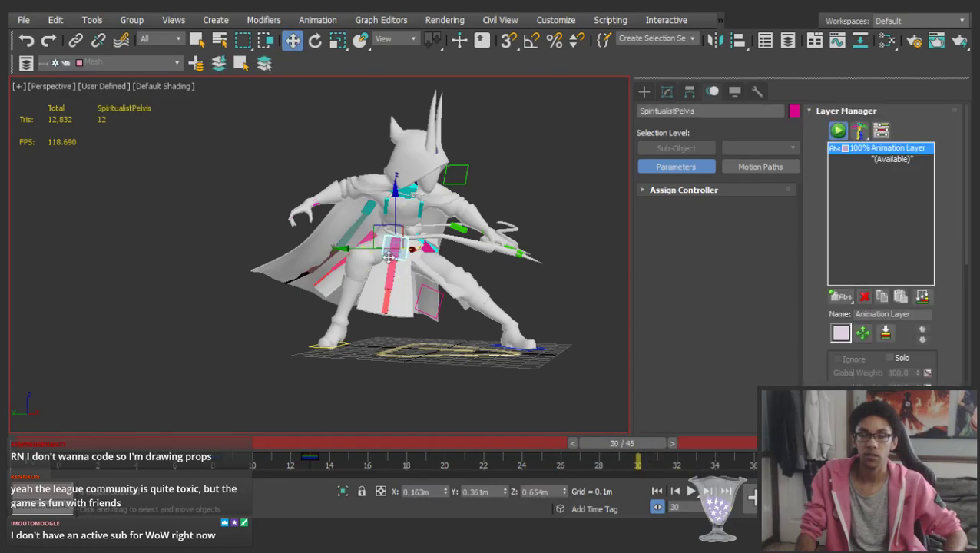
scroll(397, 264, up, 4)
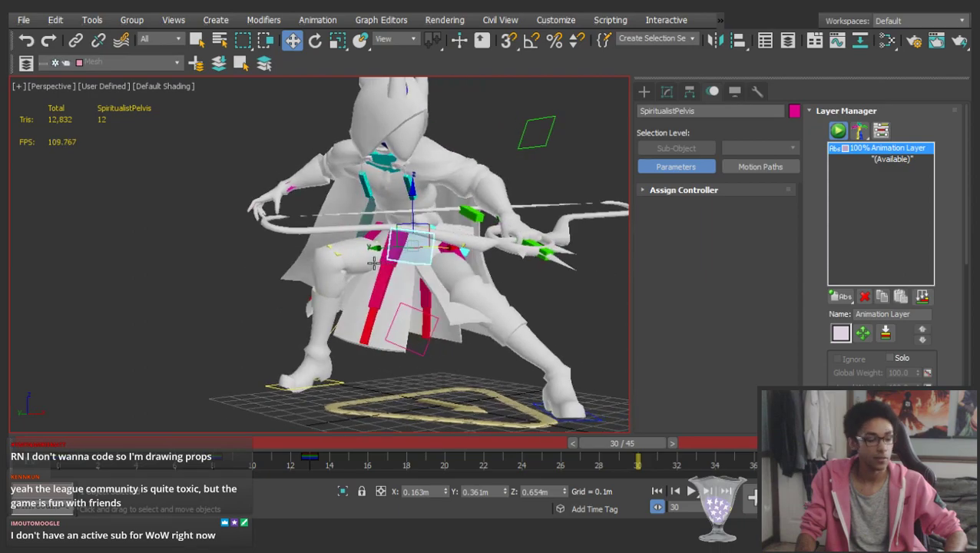
middle_drag(374, 263, 329, 278)
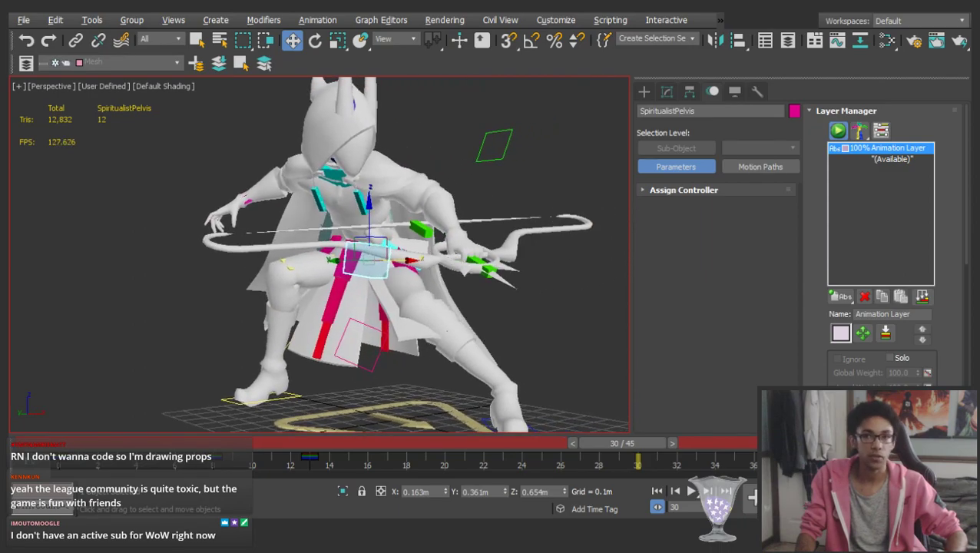
middle_drag(303, 314, 285, 327)
mouse_move(342, 263)
alt+middle_down()
mouse_move(693, 270)
mouse_move(461, 284)
mouse_move(344, 249)
alt+middle_up()
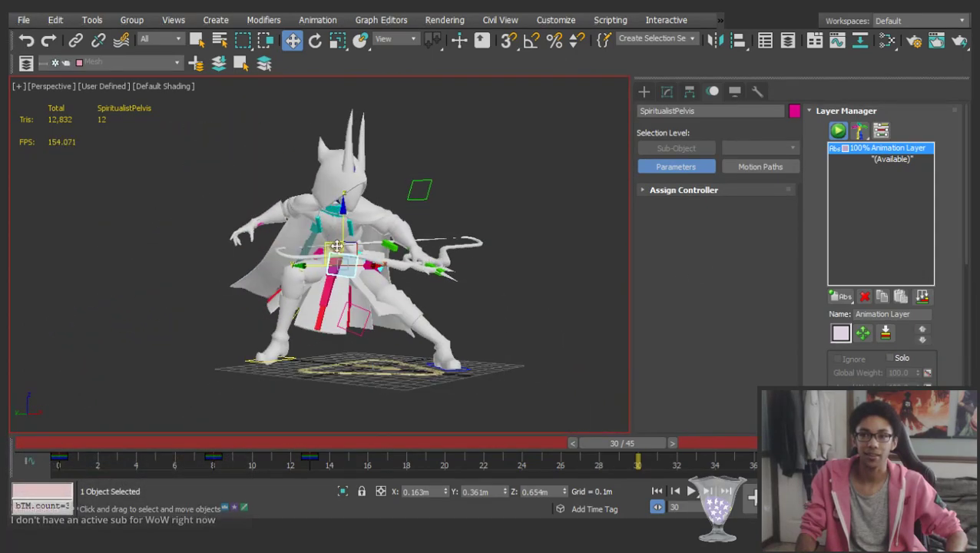
Extend the animation range to end at frame 57 and go to frame 40
ctrl+alt+right_drag(670, 464, 590, 453)
drag(594, 444, 660, 446)
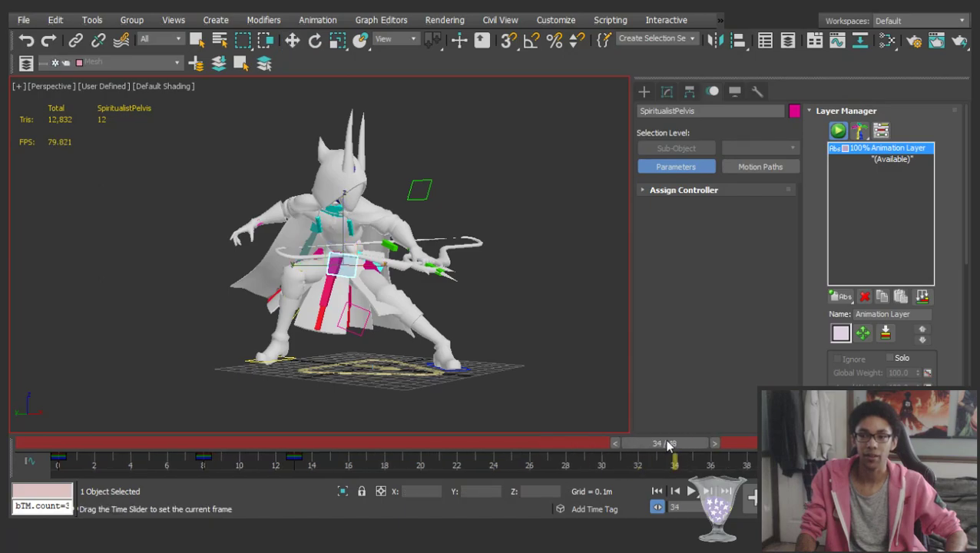
key(w)
ctrl+alt+right_drag(737, 464, 626, 461)
scroll(330, 295, up, 4)
scroll(327, 269, down, 2)
alt+middle_drag(321, 257, 308, 330)
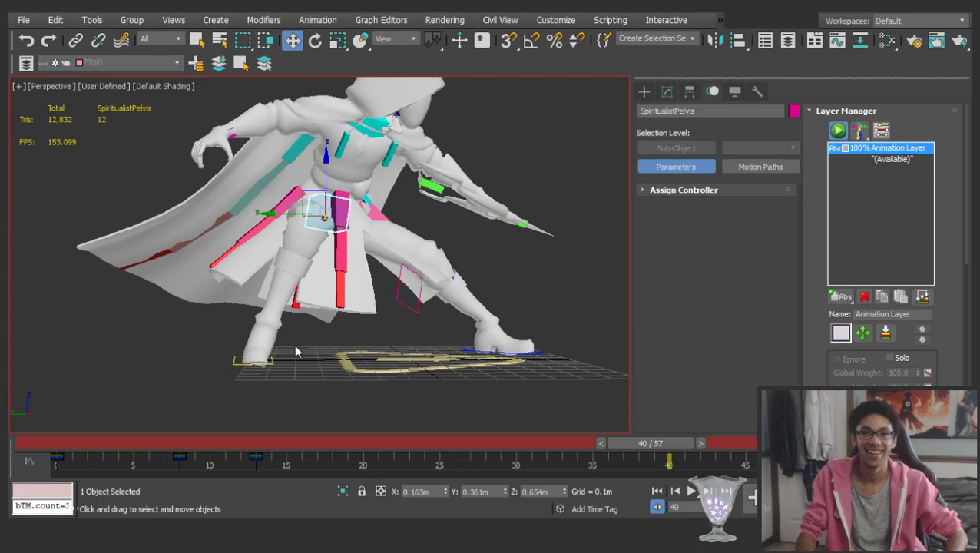
Slide the right foot's platform farther back along Y at frame 40 to widen the stance
click(244, 360)
alt+middle_drag(244, 359, 281, 303)
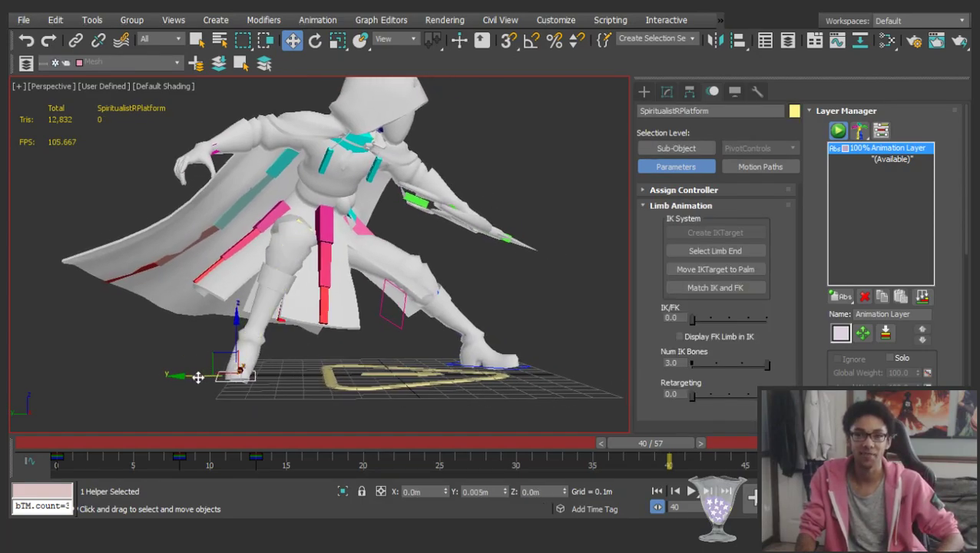
drag(199, 377, 156, 375)
Lower the pelvis at frame 40 to deepen the crouch, undoing a first trial shift
click(299, 211)
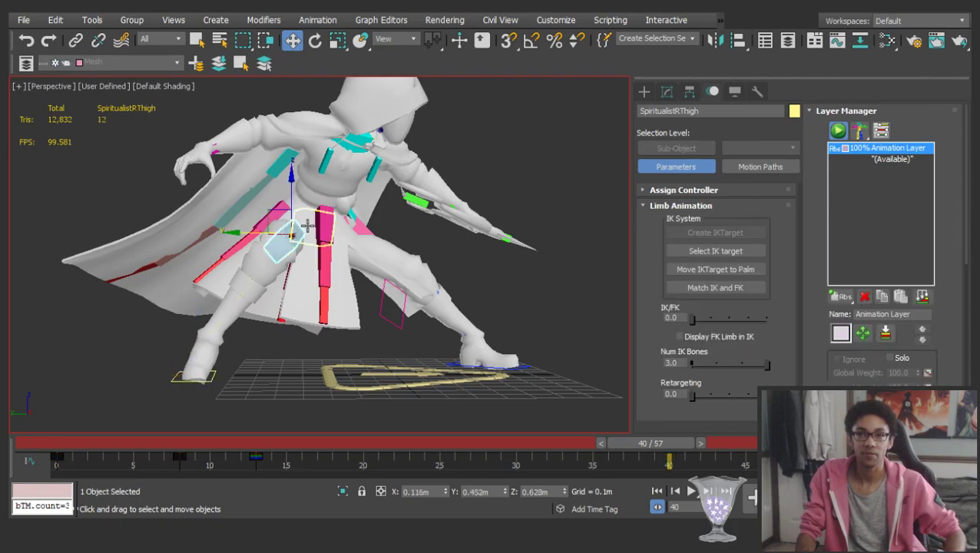
drag(300, 205, 273, 221)
alt+middle_drag(274, 222, 293, 223)
key(ctrl+z)
drag(300, 205, 303, 246)
alt+middle_drag(303, 244, 346, 245)
Tilt the ribcage at frame 40 and shift it to about X -0.105 m, Y 0.261 m and Z 0.961 m
click(339, 200)
alt+middle_drag(338, 200, 361, 184)
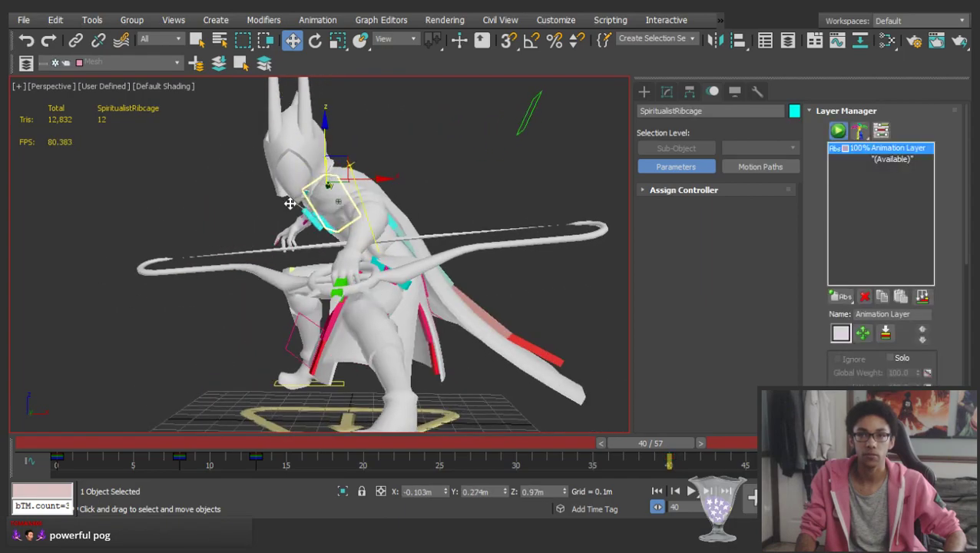
key(e)
drag(368, 164, 351, 166)
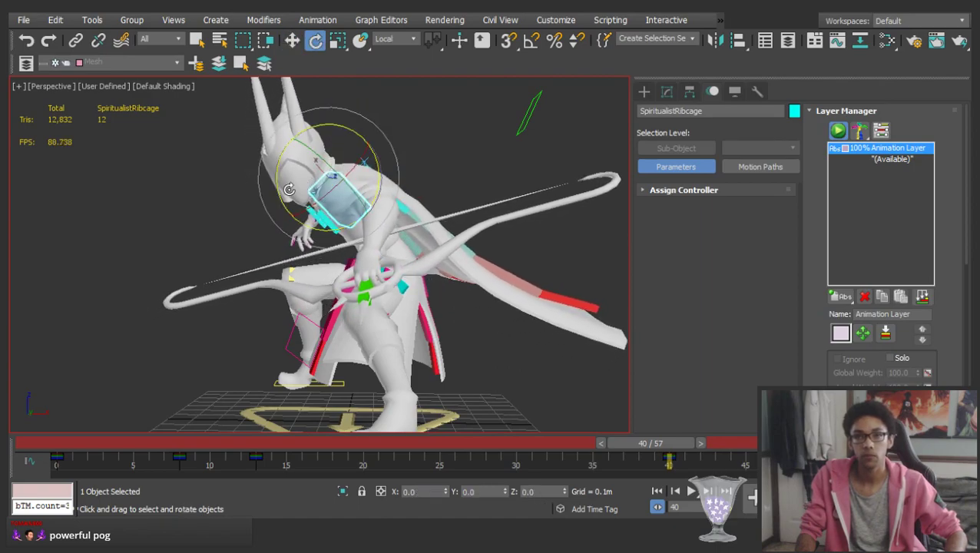
drag(279, 188, 281, 192)
key(w)
drag(350, 161, 347, 166)
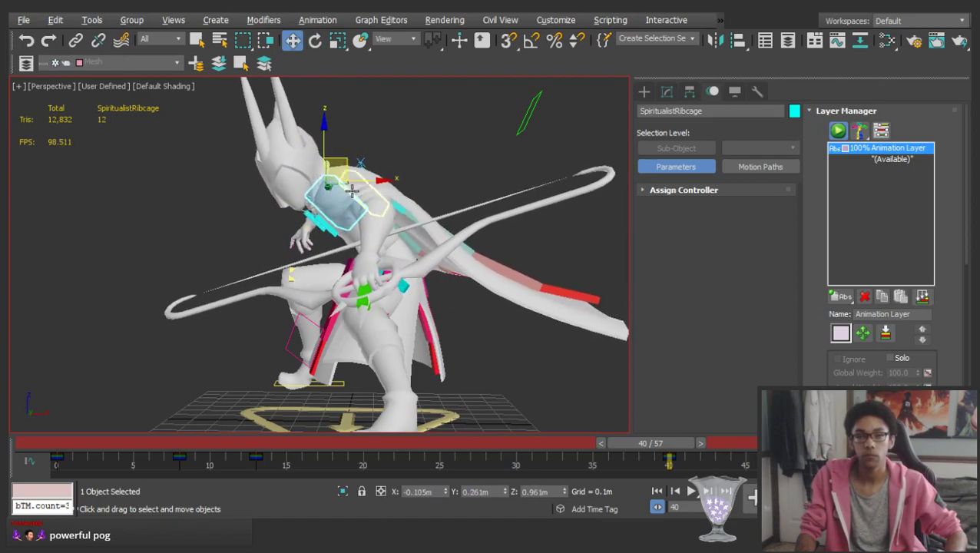
alt+middle_drag(350, 189, 364, 189)
Rotate the head at frame 40 to match its facing direction in the frame 13 pose
click(400, 168)
click(302, 169)
key(e)
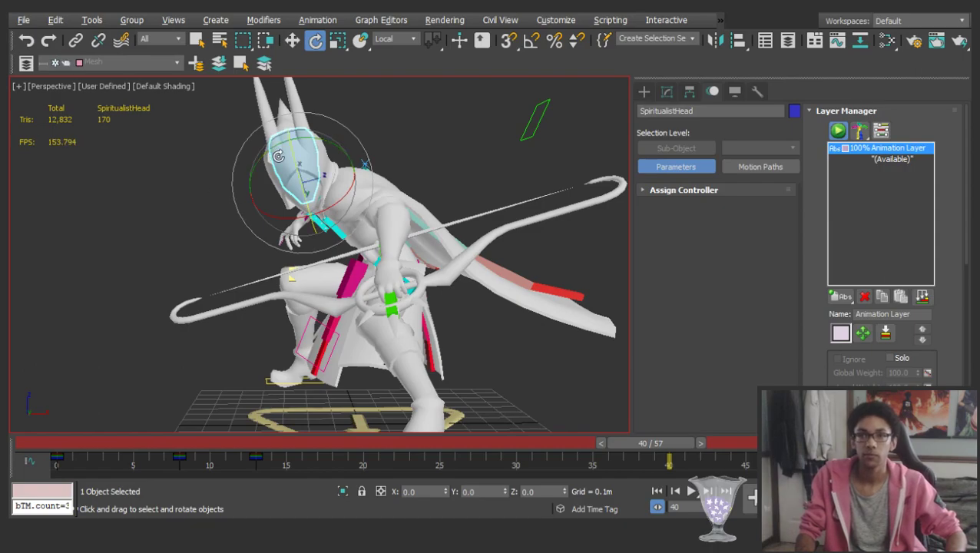
drag(312, 141, 323, 141)
middle_drag(331, 195, 315, 190)
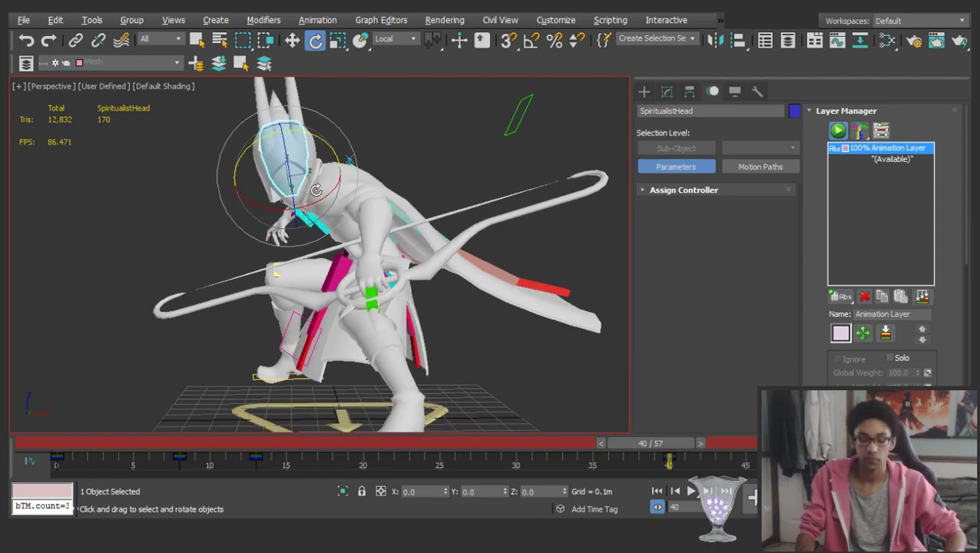
key(comma)
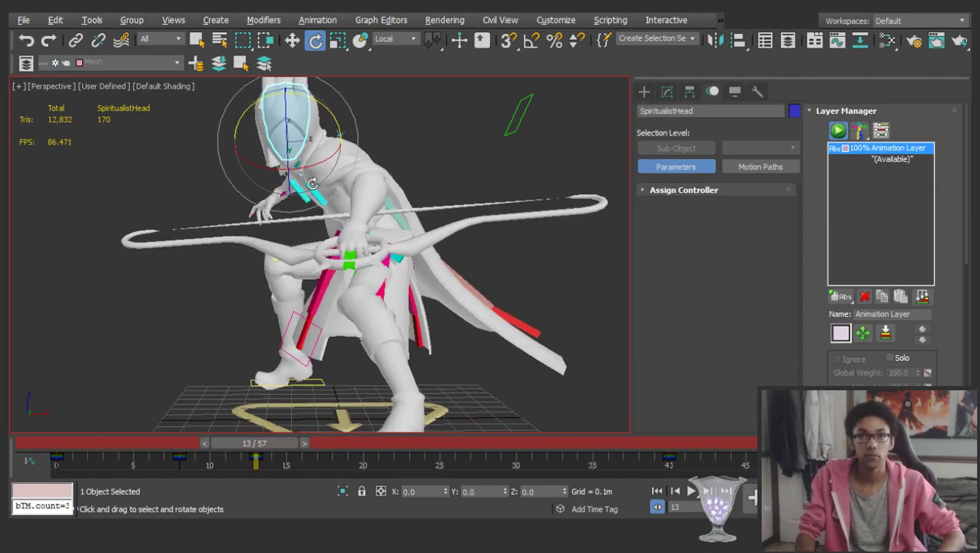
key(period)
drag(309, 203, 313, 196)
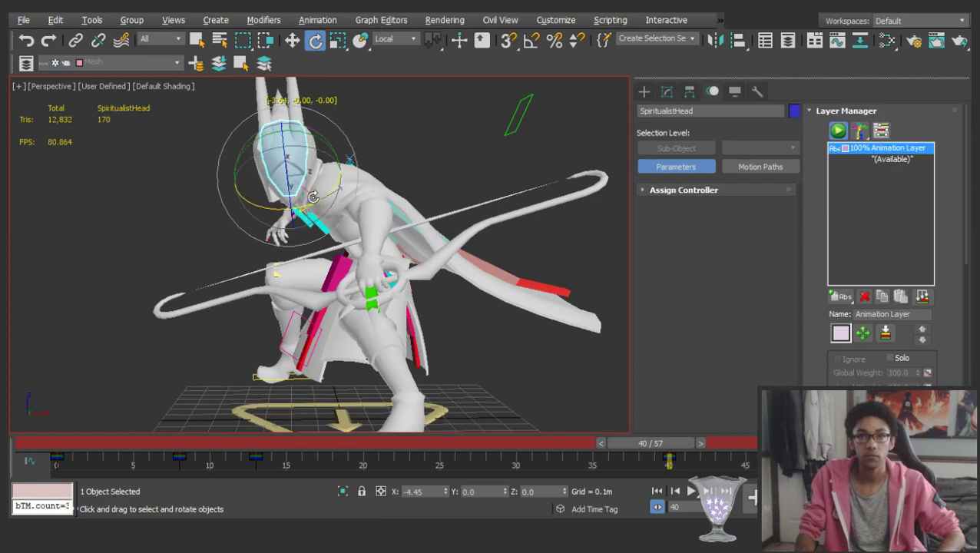
Compare the key poses at frames 13 and 40 and check the motion between them
key(comma)
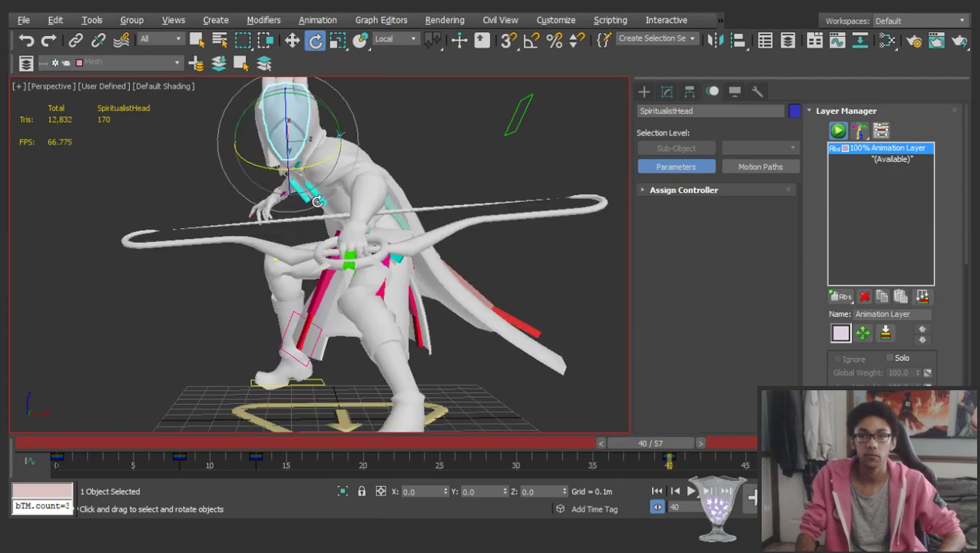
key(period)
drag(181, 444, 607, 443)
alt+middle_drag(357, 300, 390, 305)
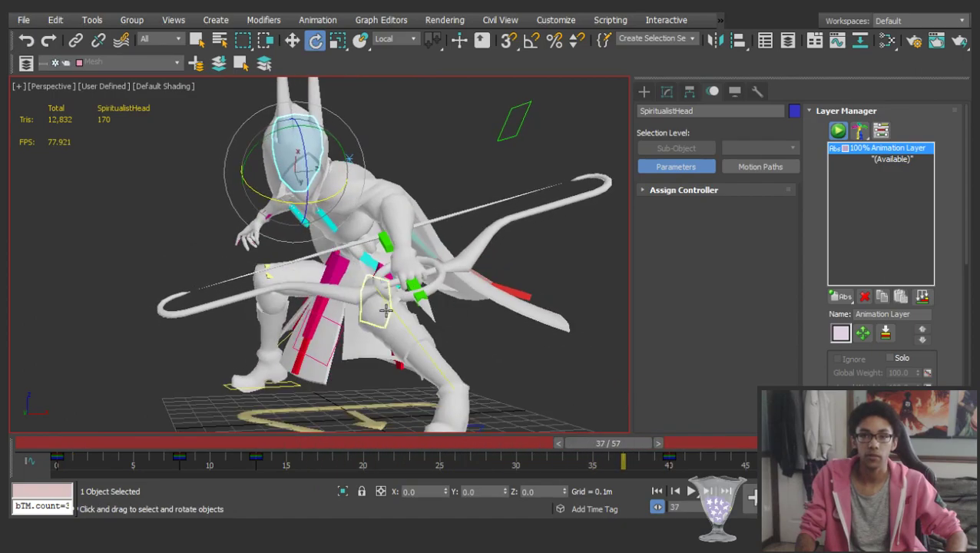
key(period)
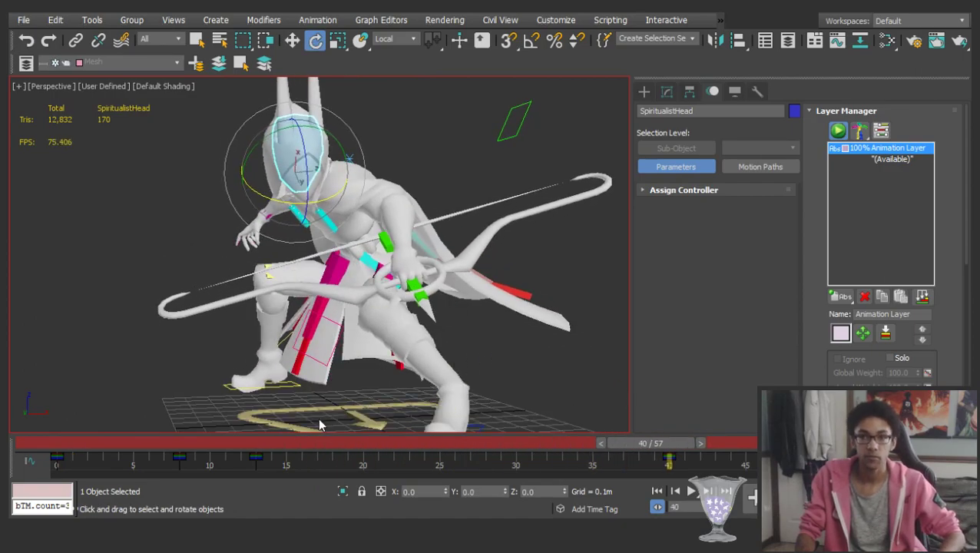
Rotate the right foot at frame 40 to line it up with the lower leg, checking it from several sides
click(267, 379)
click(268, 369)
alt+middle_drag(268, 369, 331, 322)
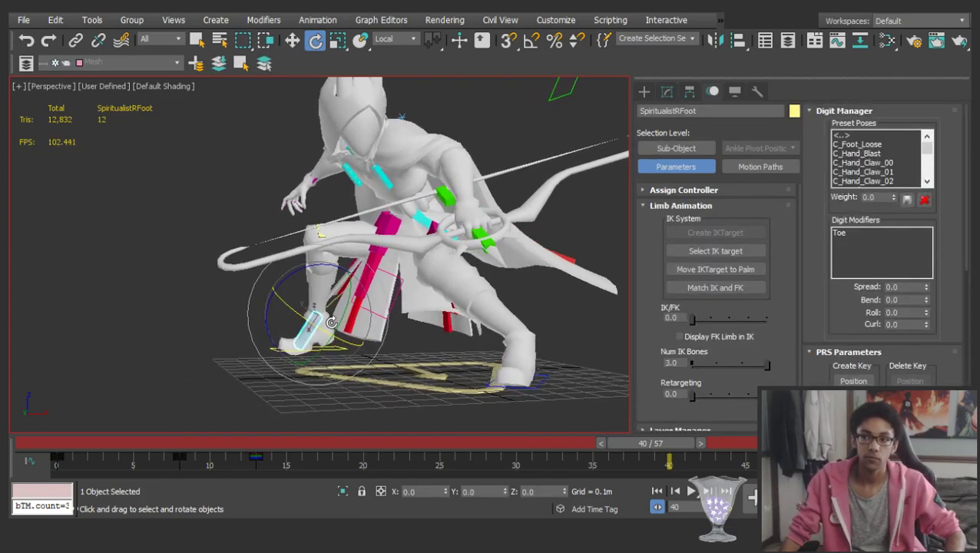
alt+middle_drag(358, 305, 527, 265)
scroll(322, 321, up, 3)
drag(322, 320, 347, 315)
alt+middle_drag(347, 315, 439, 326)
drag(270, 333, 301, 329)
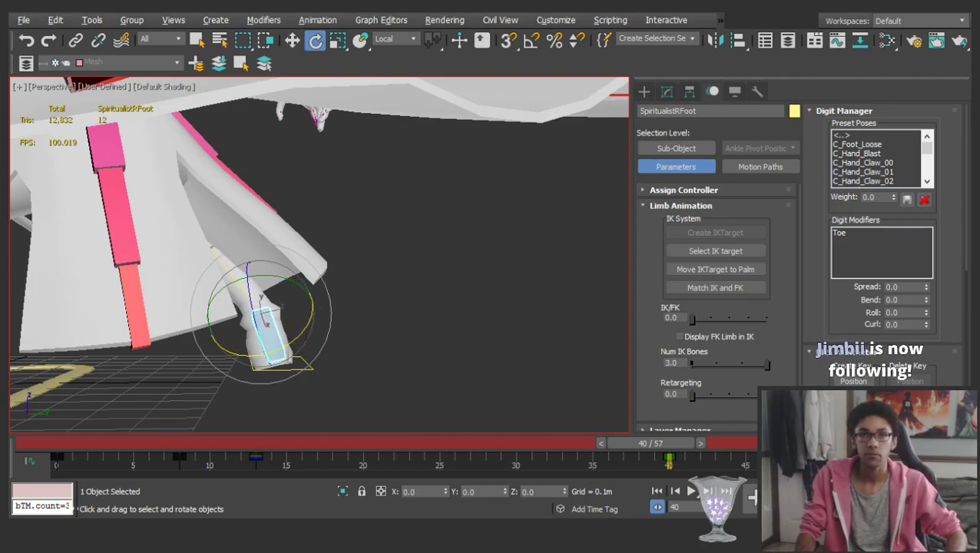
alt+middle_drag(305, 276, 326, 267)
drag(310, 268, 325, 265)
alt+middle_drag(316, 281, 405, 265)
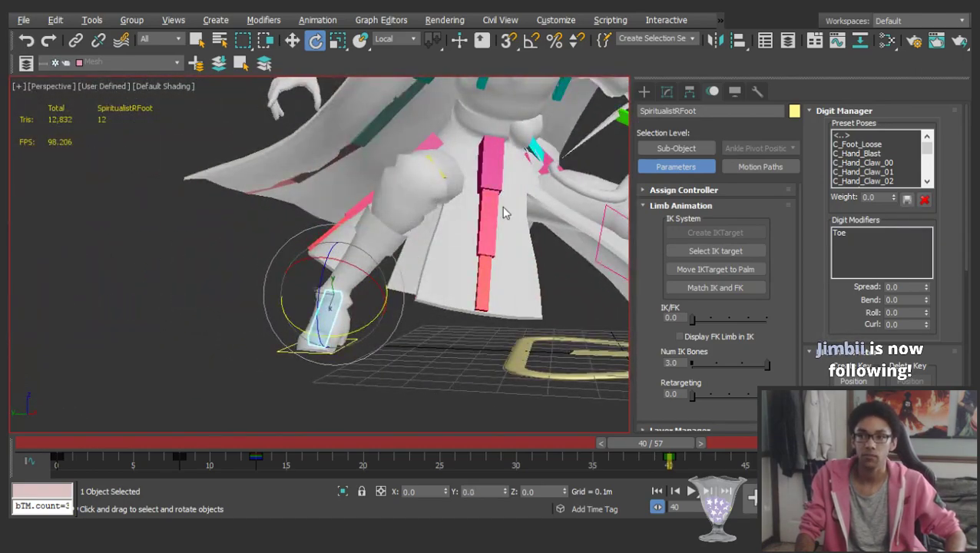
Shift the ribcage at frame 40 toward the bent left leg's side
key(w)
scroll(338, 263, down, 5)
drag(273, 450, 602, 330)
click(370, 162)
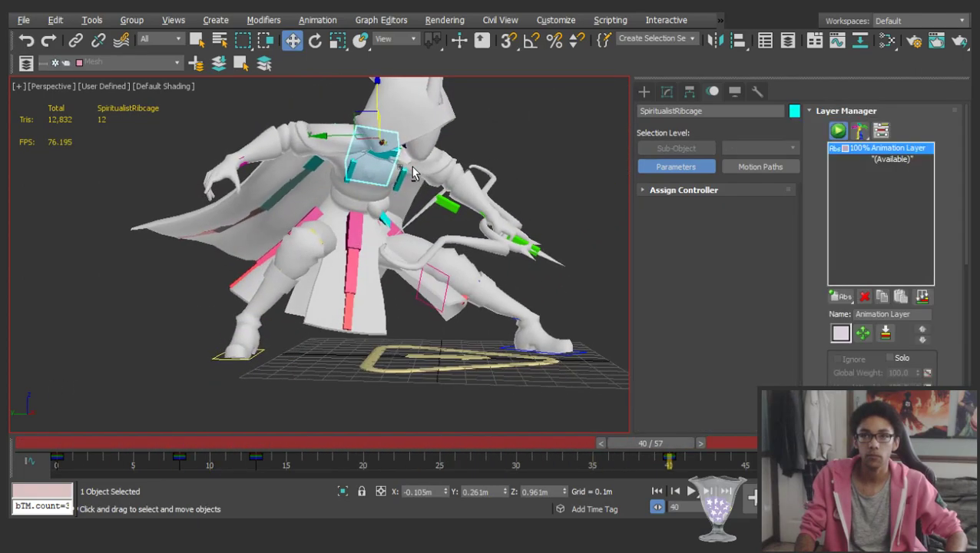
drag(347, 136, 382, 148)
alt+middle_drag(382, 148, 453, 214)
Play back the animation to review the deeper crouch, and go to frame 8
key(e)
drag(246, 436, 123, 355)
alt+middle_drag(124, 355, 312, 323)
key(slash)
scroll(424, 308, up, 4)
key(slash)
drag(299, 443, 193, 444)
Select both forearms at frame 8 and rotate them together
key(w)
middle_drag(336, 261, 361, 340)
click(535, 235)
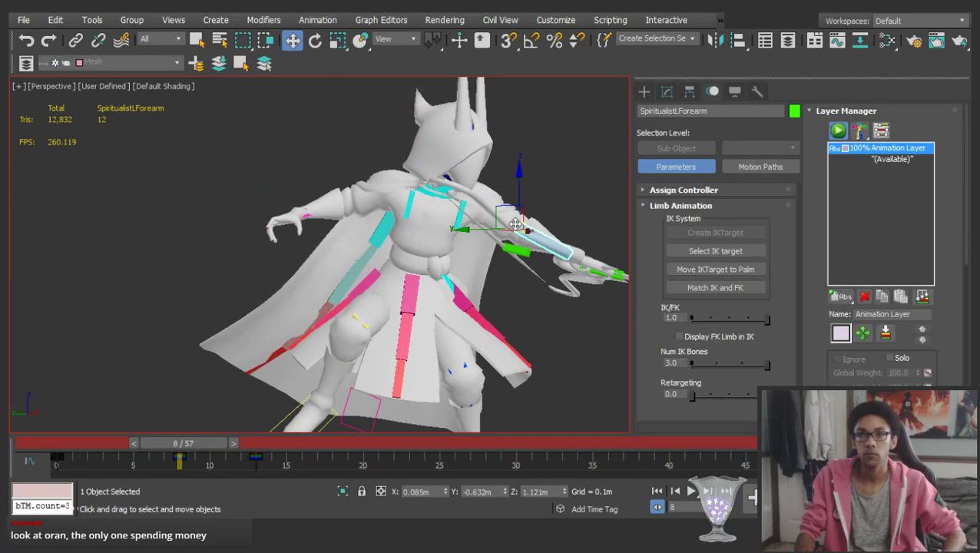
alt+middle_drag(530, 235, 516, 256)
ctrl+click(329, 200)
alt+middle_drag(466, 238, 413, 258)
key(e)
drag(484, 262, 457, 275)
Select both upper arms at frame 8 and rotate them together
click(469, 181)
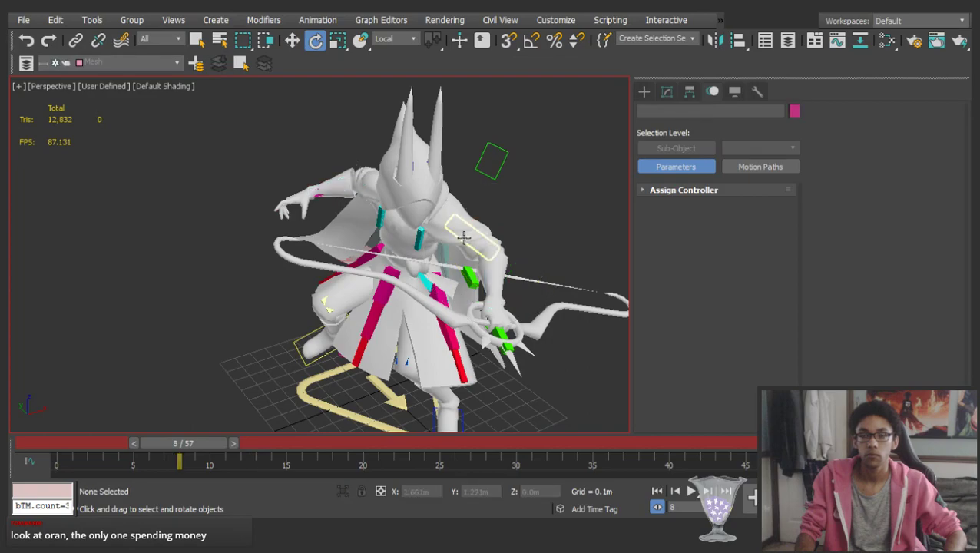
click(465, 238)
ctrl+click(370, 183)
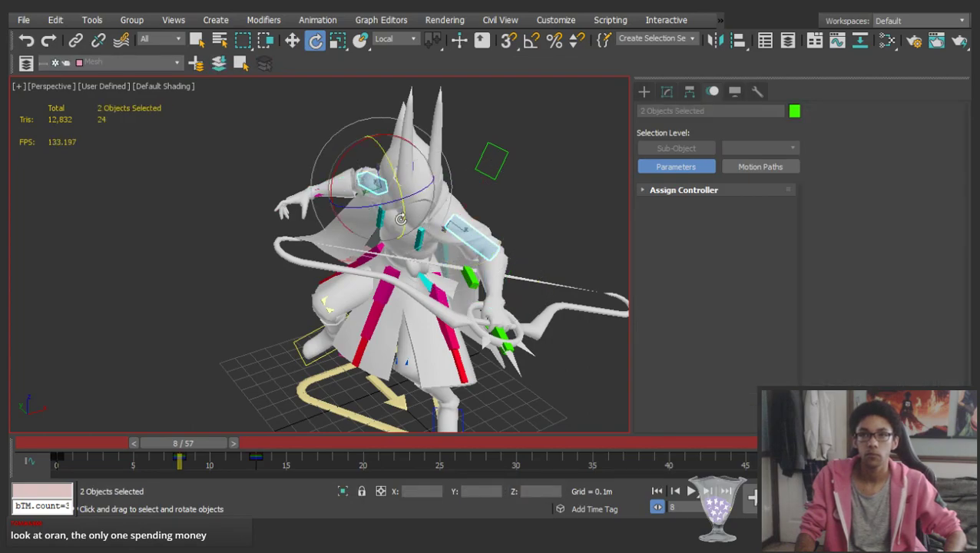
drag(373, 205, 407, 212)
Rotate the left forearm at frame 40 to swing the bow hand outward
drag(155, 457, 666, 445)
key(ctrl+a)
key(e)
alt+middle_drag(530, 295, 566, 330)
click(565, 330)
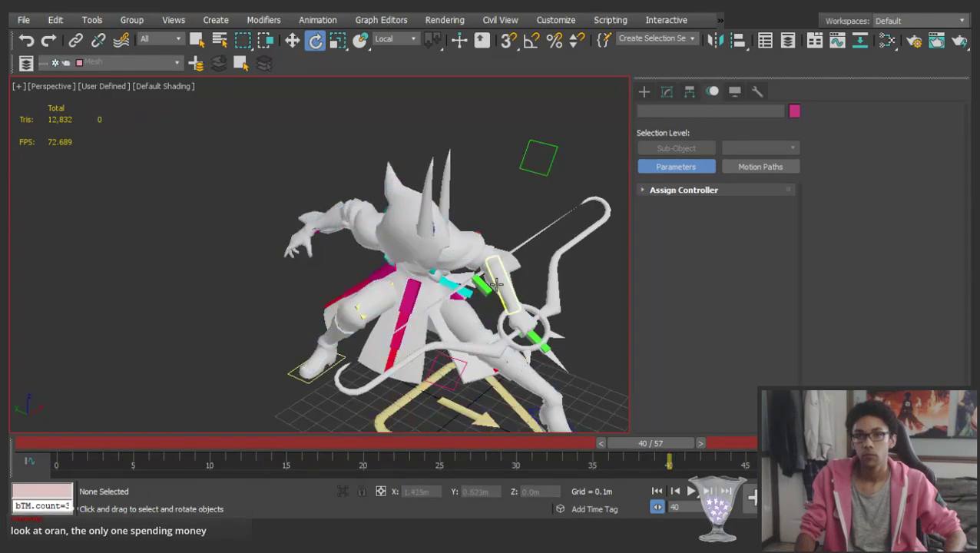
click(504, 286)
alt+middle_drag(504, 286, 509, 275)
drag(494, 302, 512, 307)
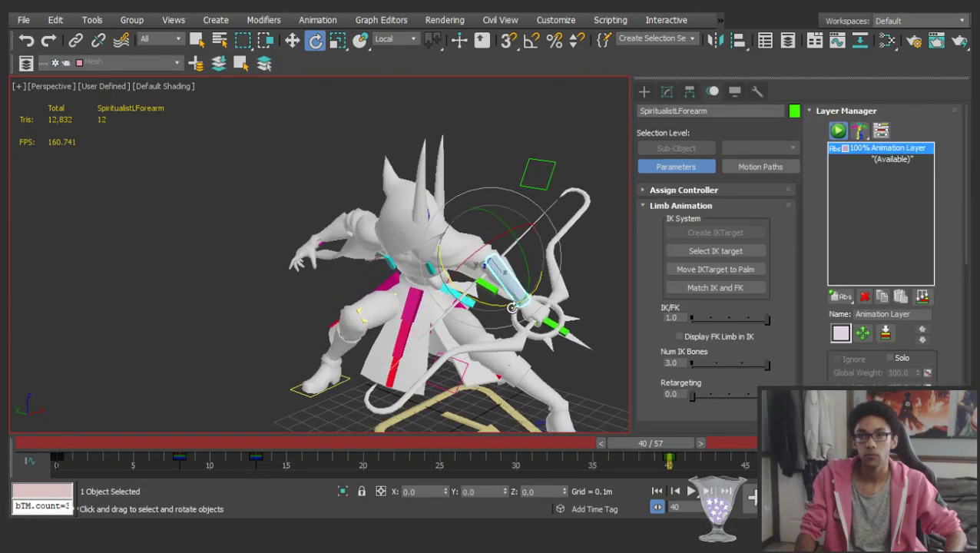
Rotate the left upper arm at frame 40 to adjust how the bow is held out
click(444, 240)
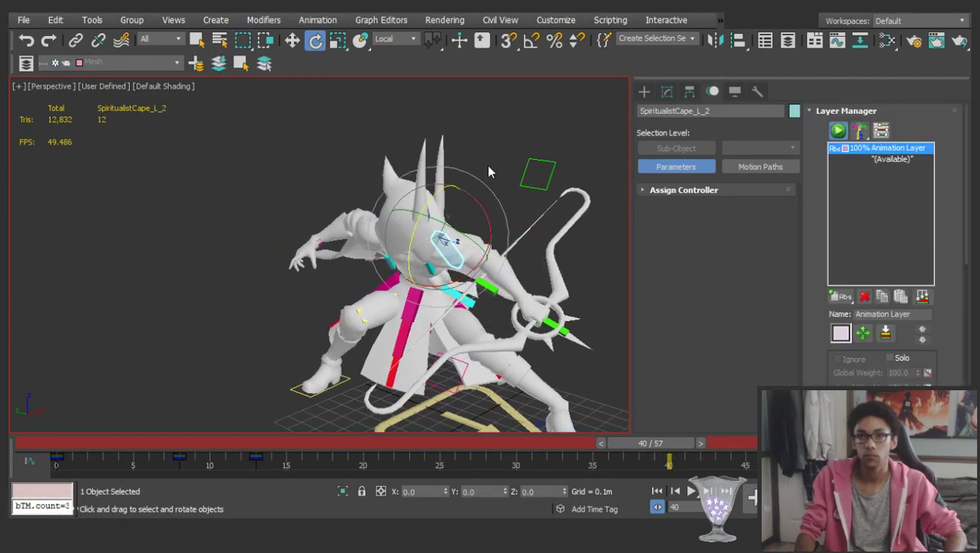
click(474, 272)
click(463, 254)
alt+middle_drag(463, 254, 480, 236)
drag(469, 237, 465, 220)
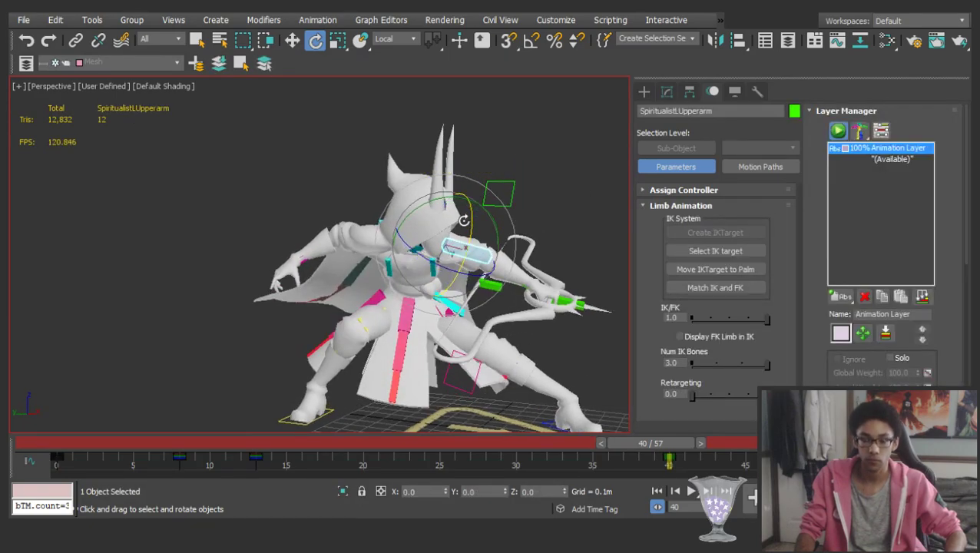
Rotate the right upper arm at frame 40 to adjust the trailing arm's pose
click(361, 234)
drag(332, 229, 336, 200)
drag(398, 216, 387, 208)
scroll(480, 388, down, 3)
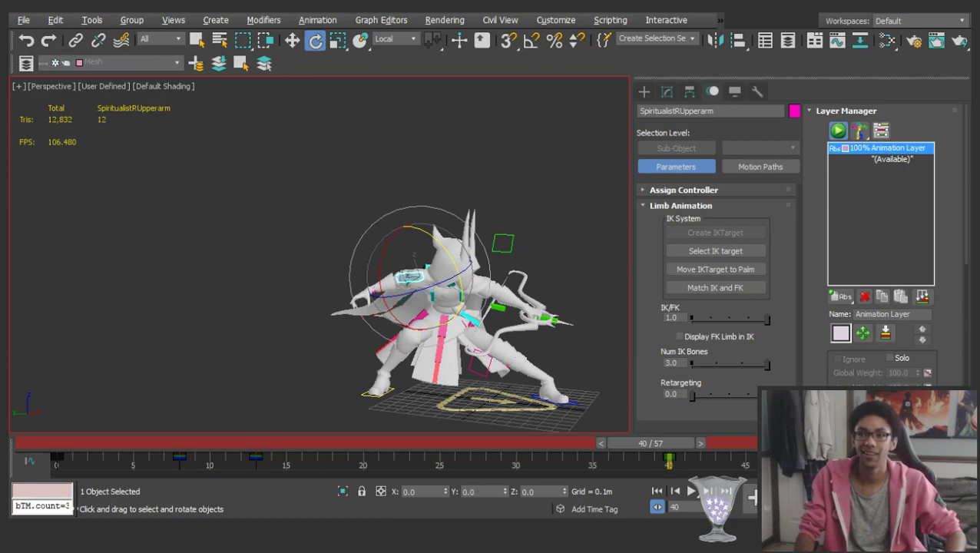
Review the adjusted arms and crouch by scrubbing and playing back the animation from several angles
drag(90, 445, 466, 458)
key(/)
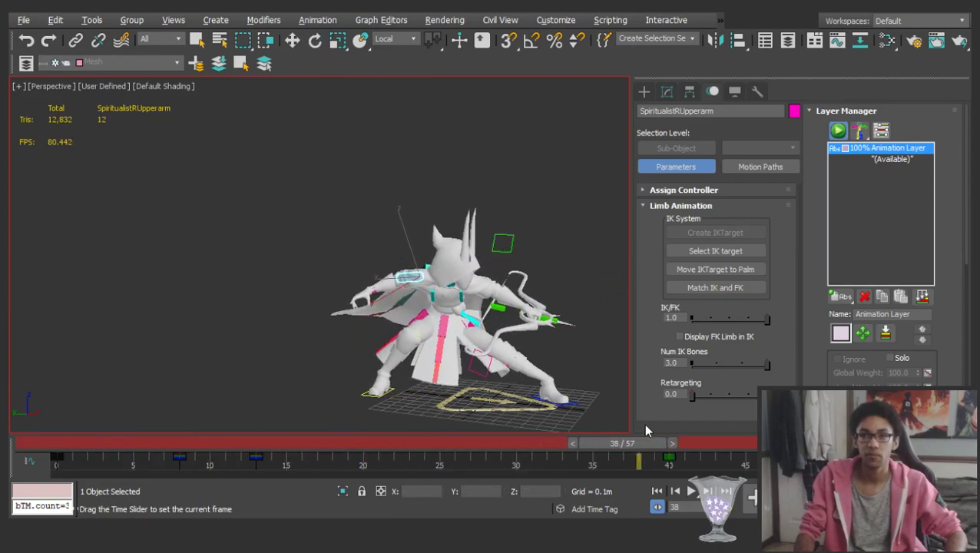
click(199, 297)
alt+middle_drag(492, 288, 568, 318)
scroll(468, 300, up, 4)
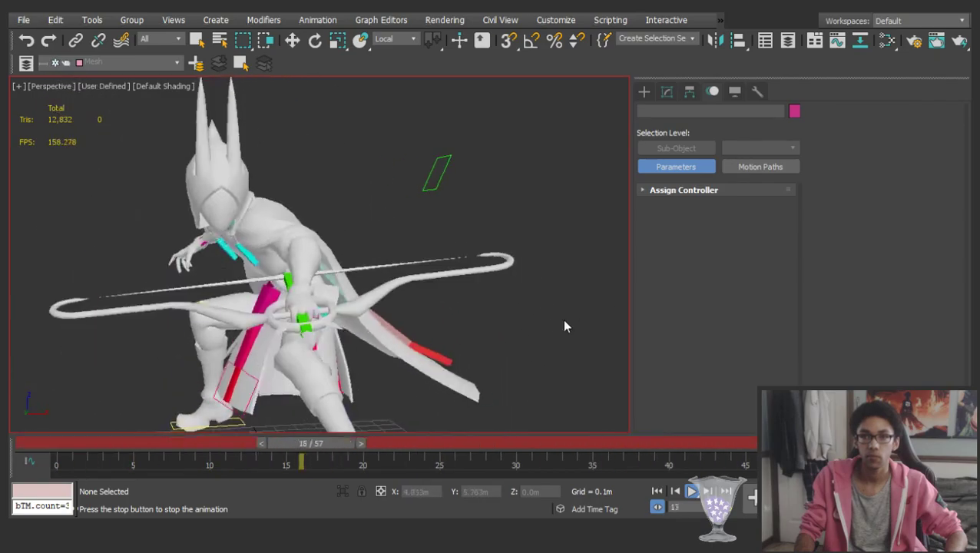
alt+middle_drag(338, 318, 453, 337)
middle_drag(586, 400, 377, 347)
scroll(377, 346, down, 3)
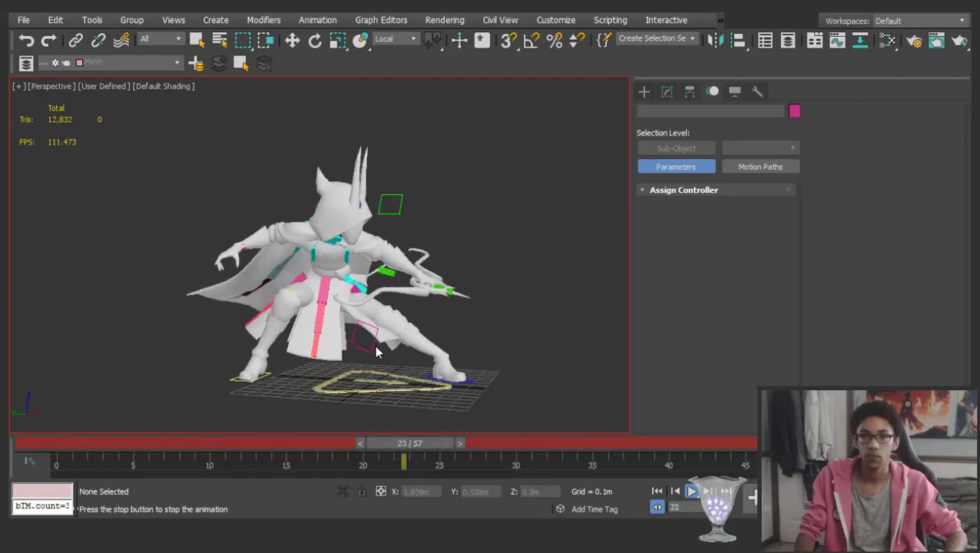
key(slash)
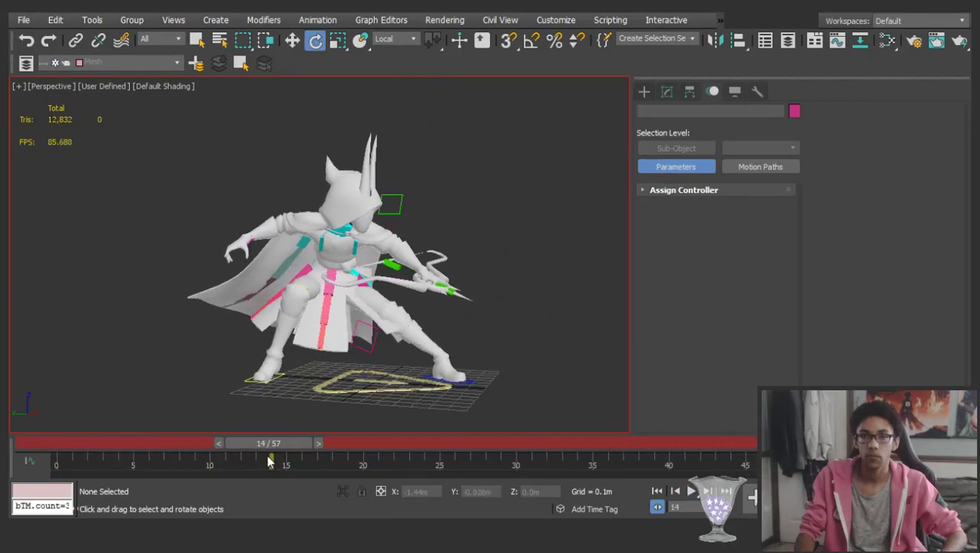
Move the whole rig's keys from frame 8 to frame 4 and play back the animation to check the timing
key(ctrl+a)
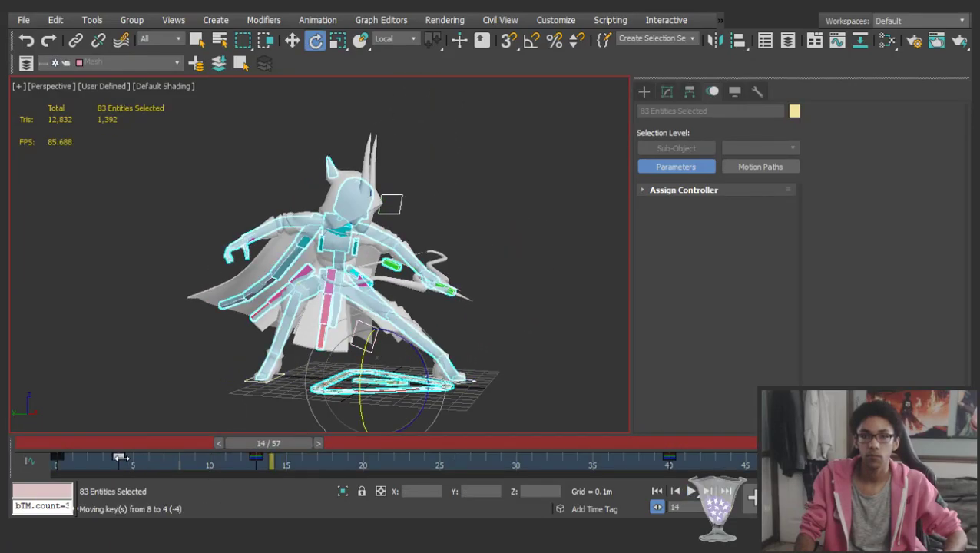
drag(195, 461, 164, 460)
click(68, 443)
click(103, 350)
key(slash)
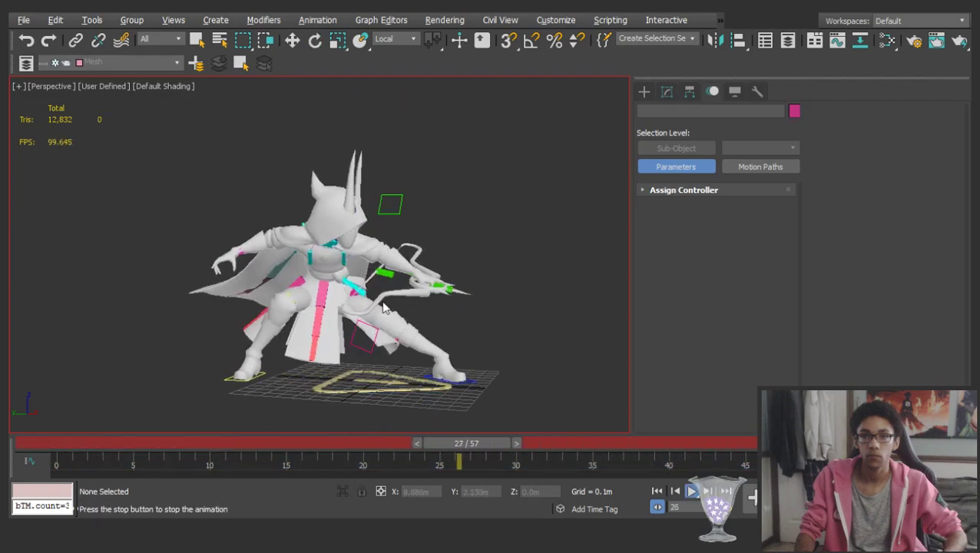
alt+middle_drag(381, 305, 311, 309)
key(slash)
Shift the whole rig's early keys later so they sit at frames 5 and 8
key(ctrl+a)
drag(105, 465, 178, 464)
drag(118, 463, 133, 464)
Move the left foot platform forward along the ground at frame 5 to widen the step
click(77, 444)
drag(77, 443, 147, 445)
alt+middle_drag(156, 425, 238, 415)
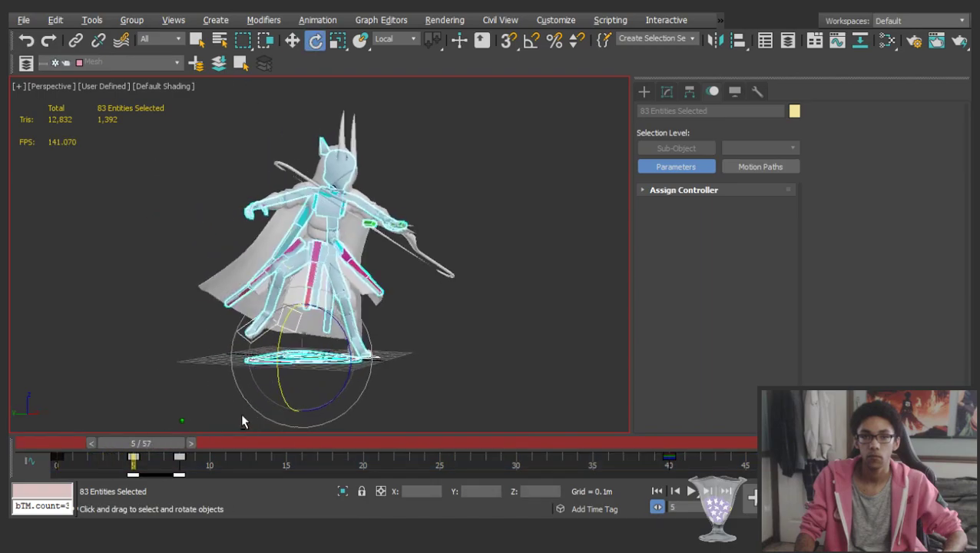
click(392, 362)
scroll(378, 357, up, 3)
click(378, 356)
alt+middle_drag(348, 286, 372, 297)
key(w)
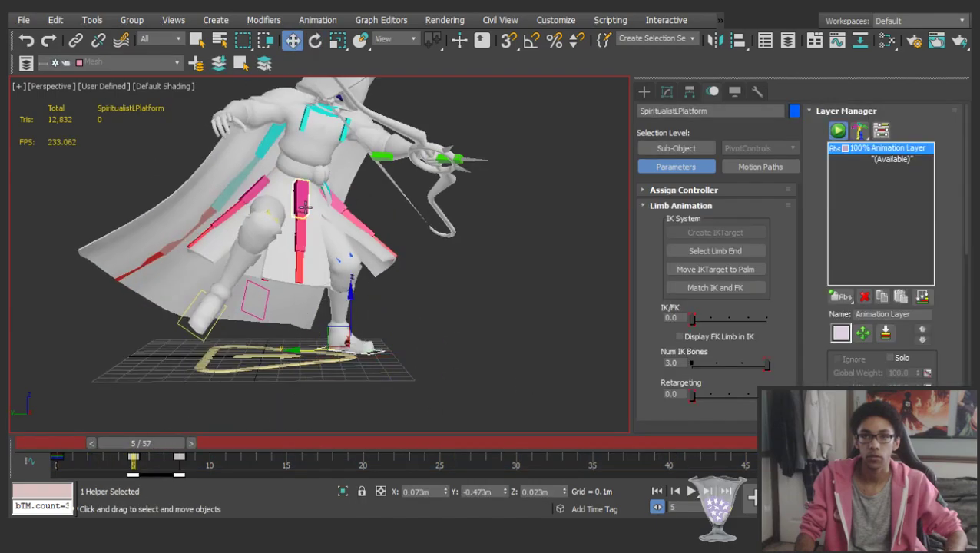
drag(296, 359, 359, 351)
Move the pelvis forward at frame 5 to carry the body's weight toward the front foot
click(288, 191)
drag(248, 199, 301, 221)
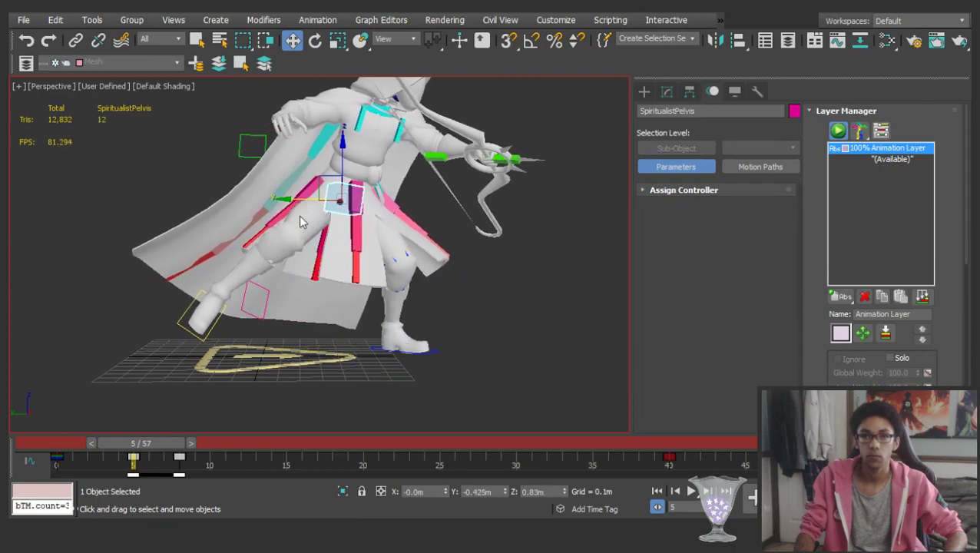
click(216, 326)
Review the retimed step into the crouch by scrubbing and playing back the animation from different angles
drag(142, 443, 428, 458)
click(282, 470)
click(230, 221)
key(Home)
click(620, 303)
key(/)
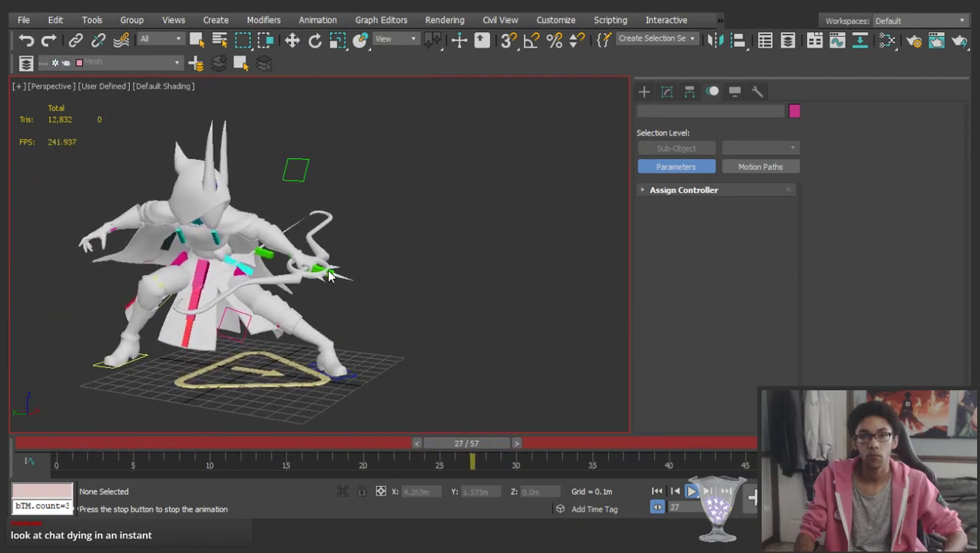
alt+middle_drag(327, 276, 389, 297)
key(/)
click(471, 351)
alt+middle_drag(438, 343, 409, 330)
Nudge the left foot platform along the ground at frame 40 to adjust its placement in the crouch
key(ctrl+a)
key(.)
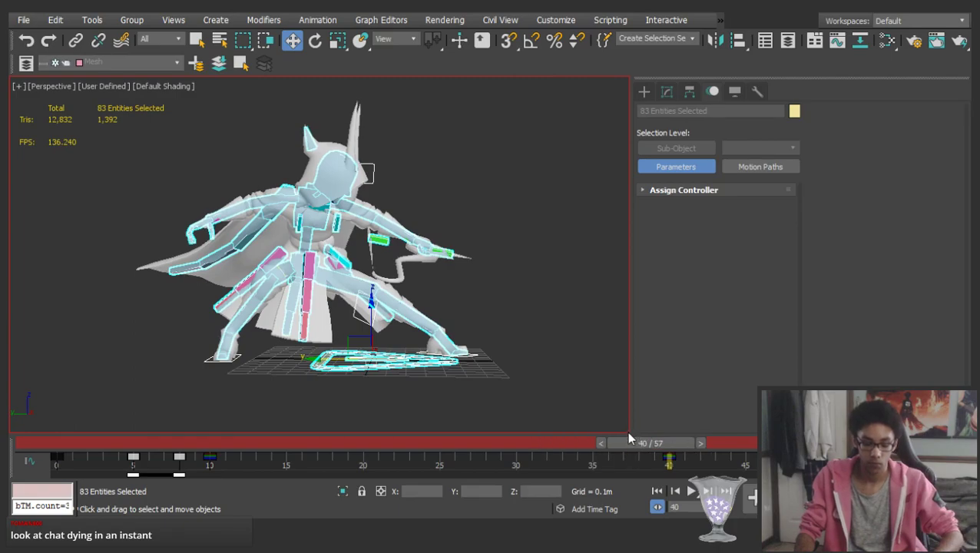
click(575, 315)
click(471, 353)
middle_drag(496, 340, 533, 335)
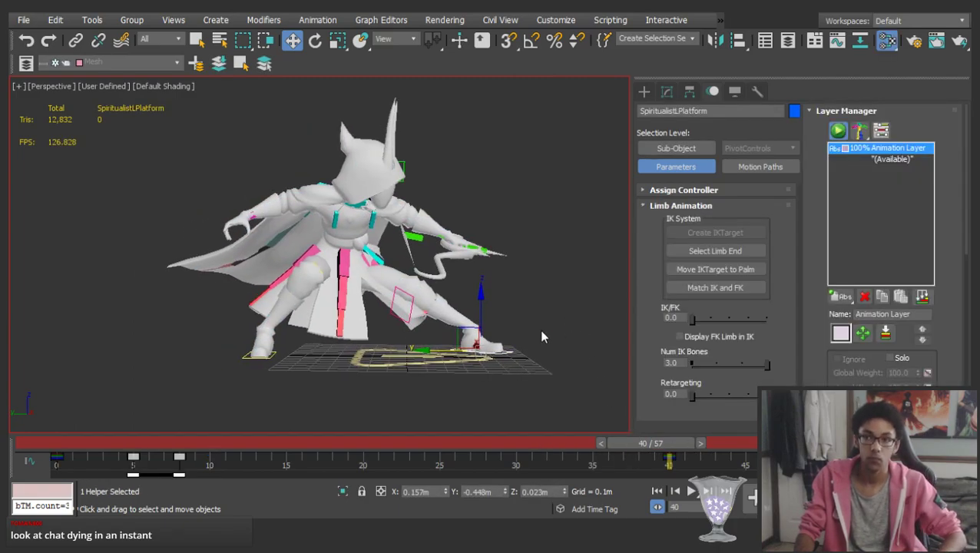
middle_drag(464, 287, 460, 279)
key(.)
key(.)
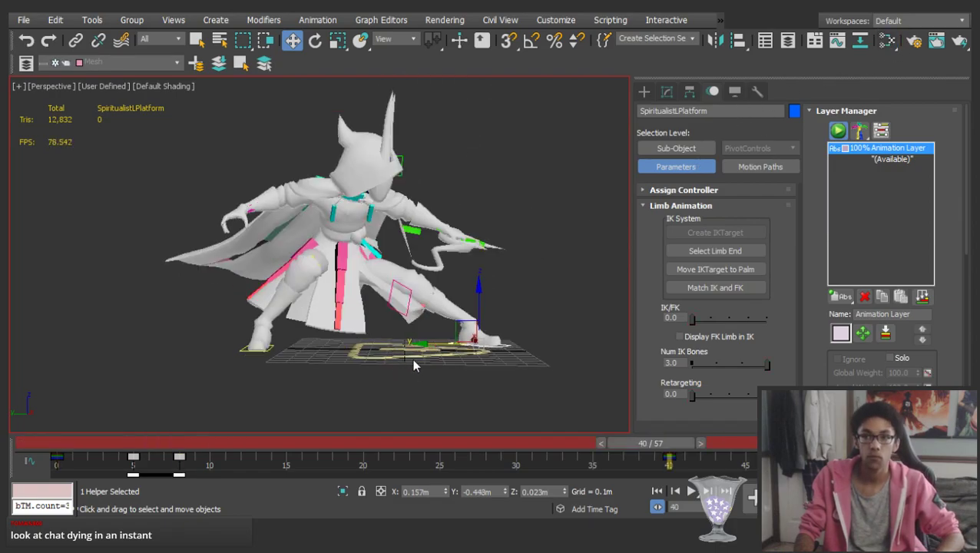
drag(431, 346, 420, 345)
Play back the animation from frame 0 to check the foot placement and cloth movement
drag(144, 443, 57, 430)
click(114, 357)
key(/)
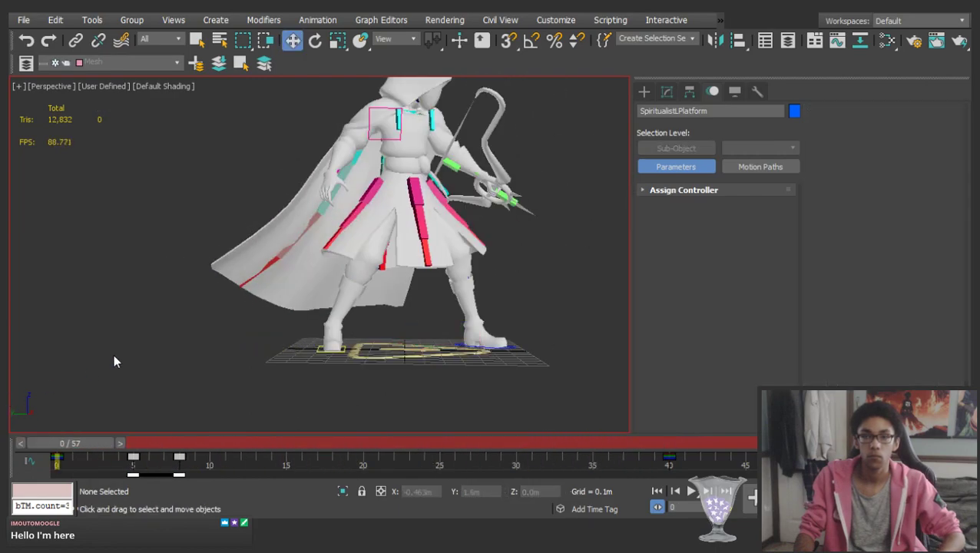
scroll(359, 277, up, 3)
key(/)
Rotate the upper front tabard bone at frame 8 to adjust how the front cloth hangs
click(345, 255)
drag(470, 443, 179, 444)
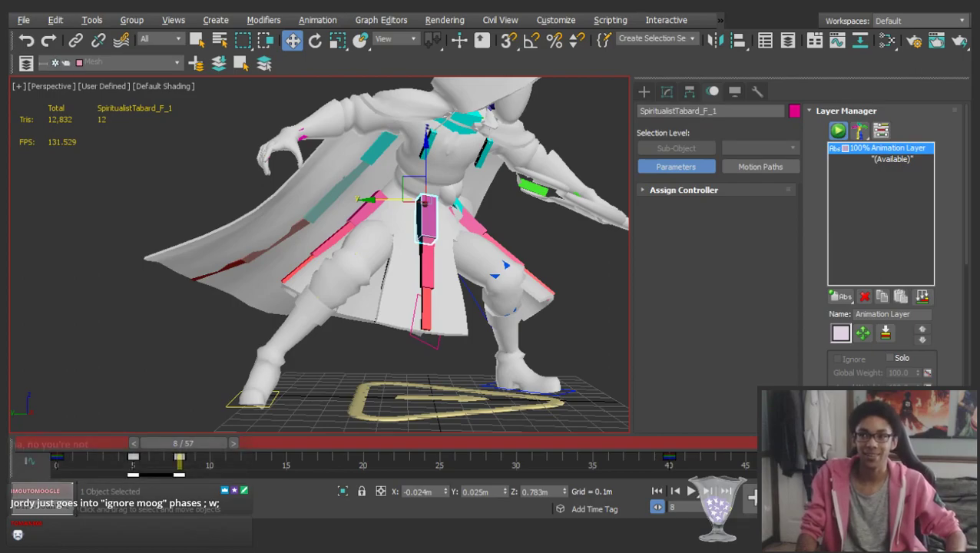
middle_drag(472, 188, 362, 293)
key(e)
middle_drag(370, 337, 370, 256)
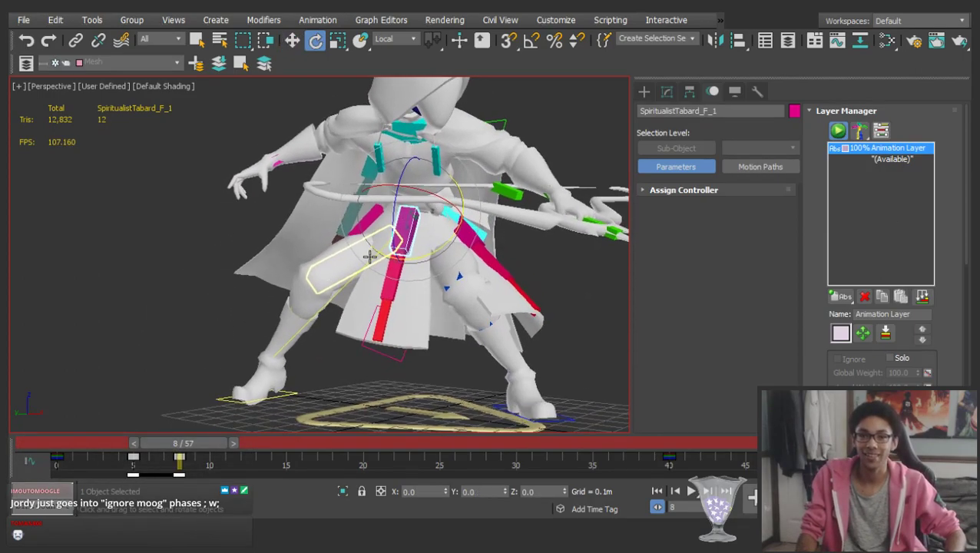
scroll(396, 235, up, 3)
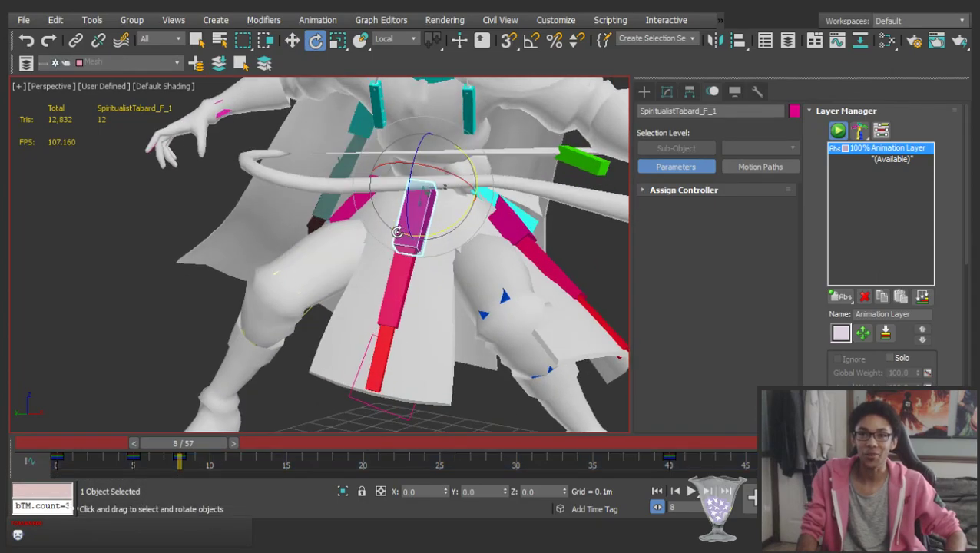
drag(405, 219, 397, 184)
Rotate the upper left tabard bone at frame 8 to fit the side cloth around the left thigh
alt+middle_drag(548, 272, 524, 252)
click(537, 232)
drag(506, 250, 480, 238)
alt+middle_drag(488, 246, 569, 244)
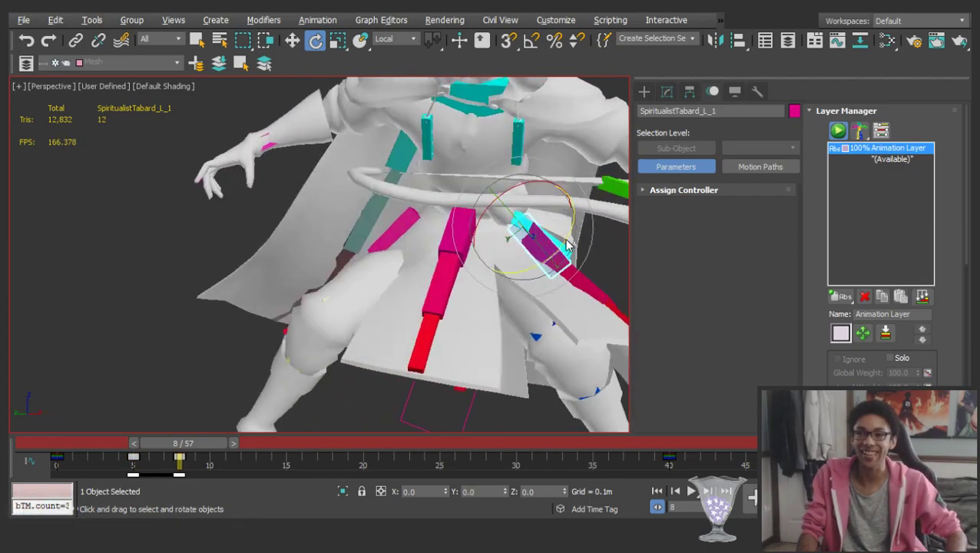
drag(561, 240, 566, 240)
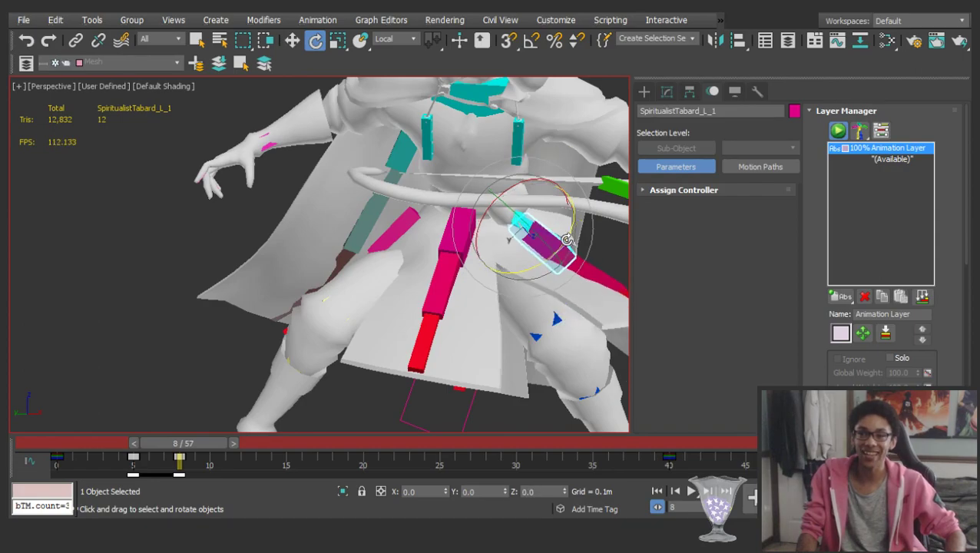